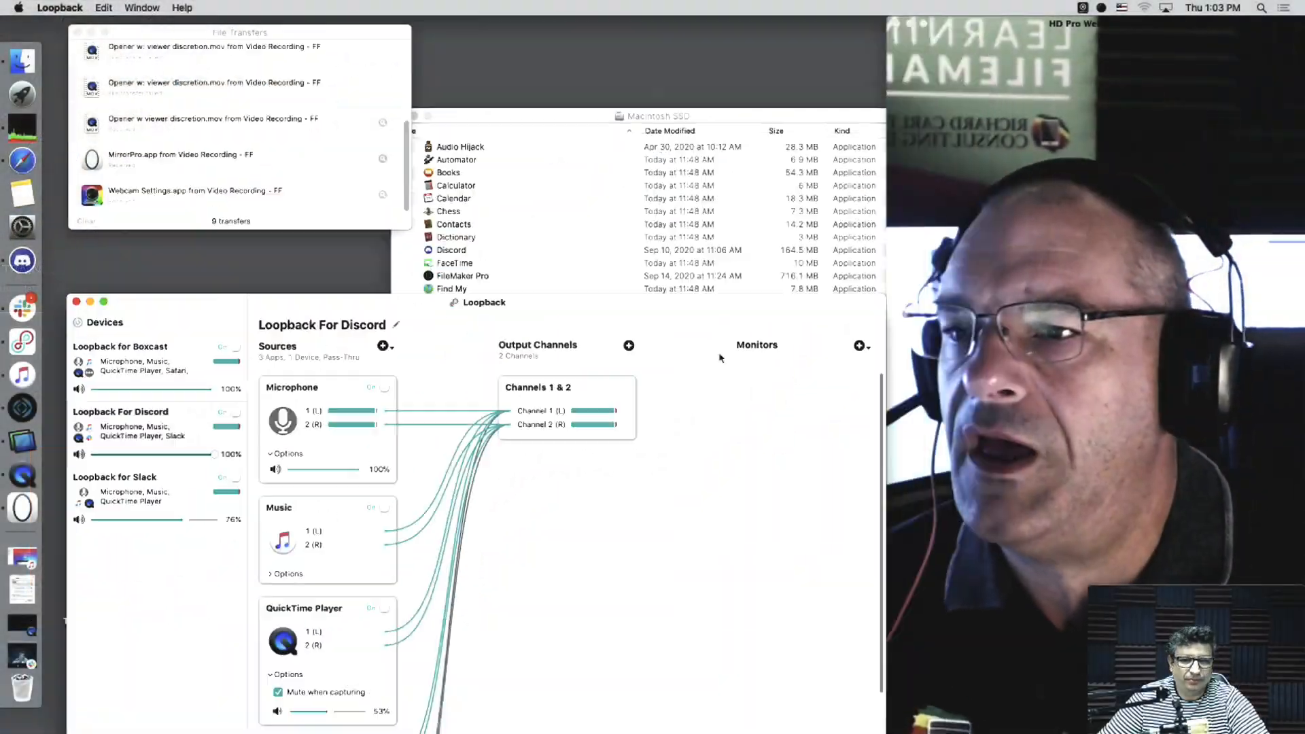
# Step: Move the Loopback window almost entirely below the visible desktop, switch to Slack and minimise its main chat window
pyautogui.moveTo(714, 302); pyautogui.dragTo(710, 728)
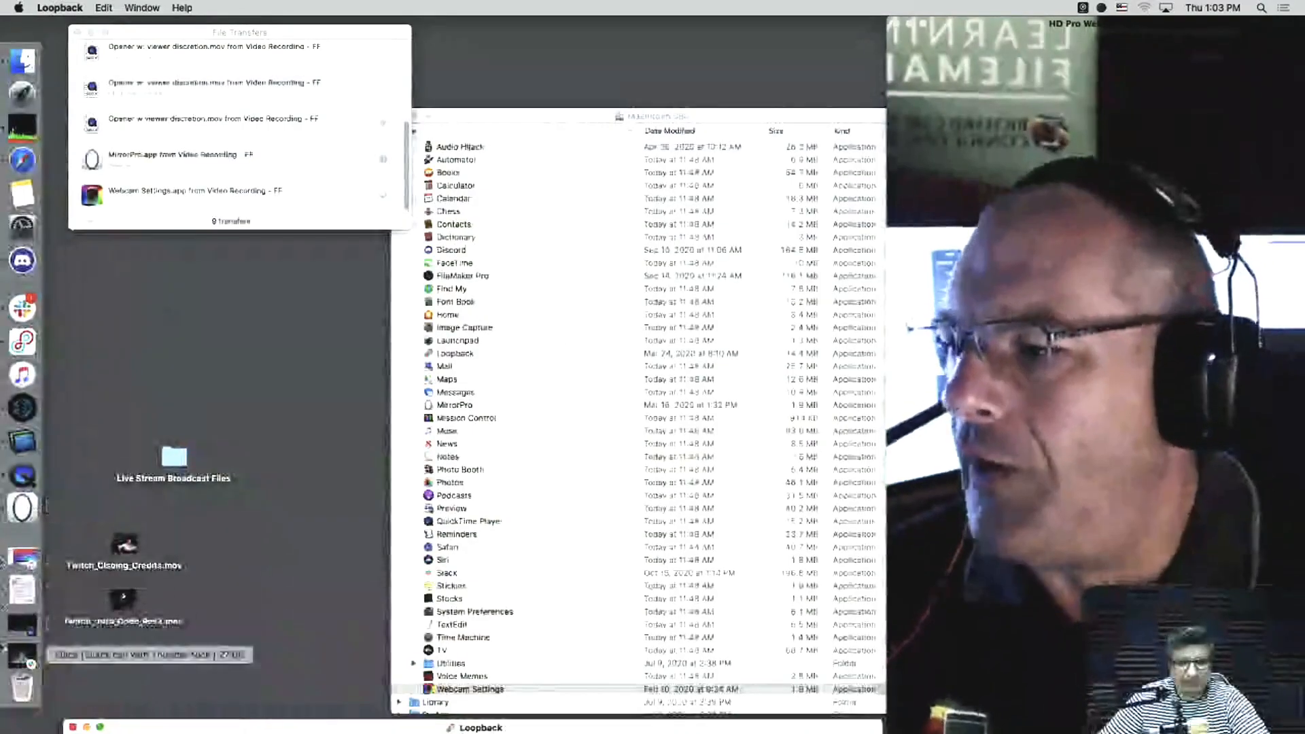
pyautogui.click(31, 309)
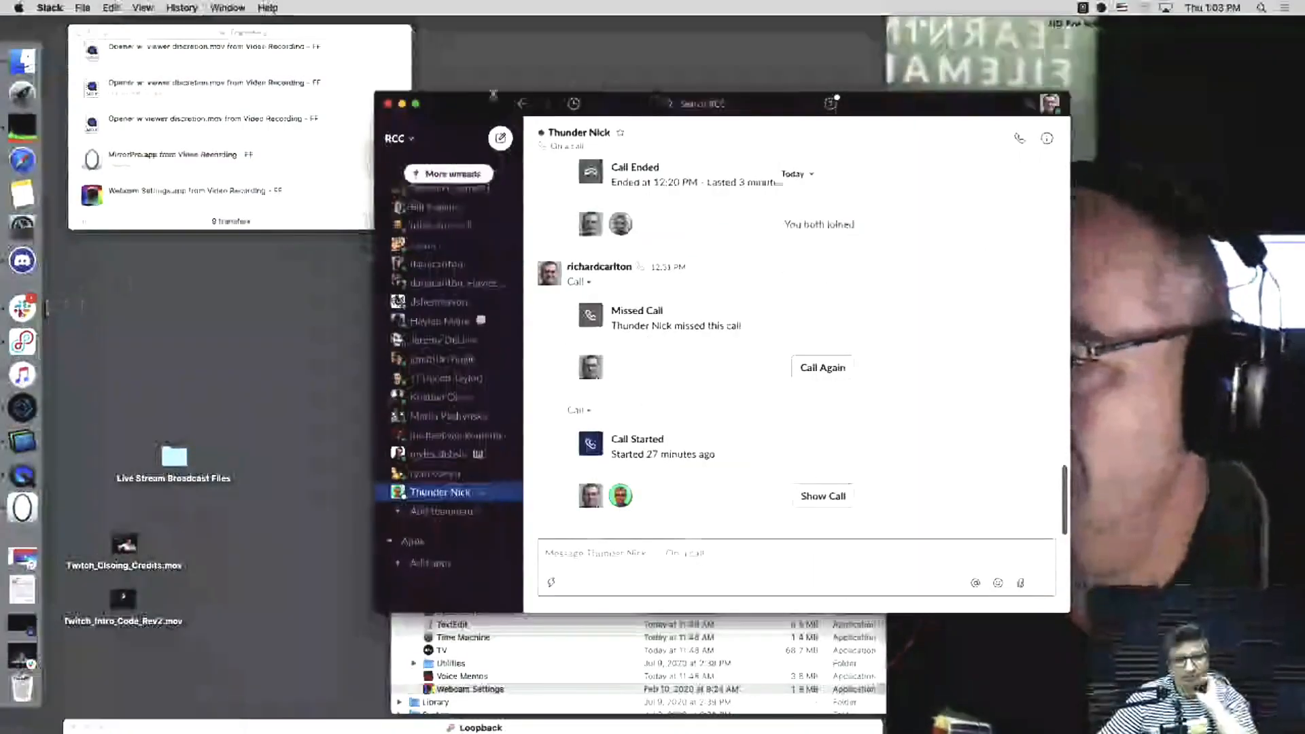
pyautogui.click(402, 104)
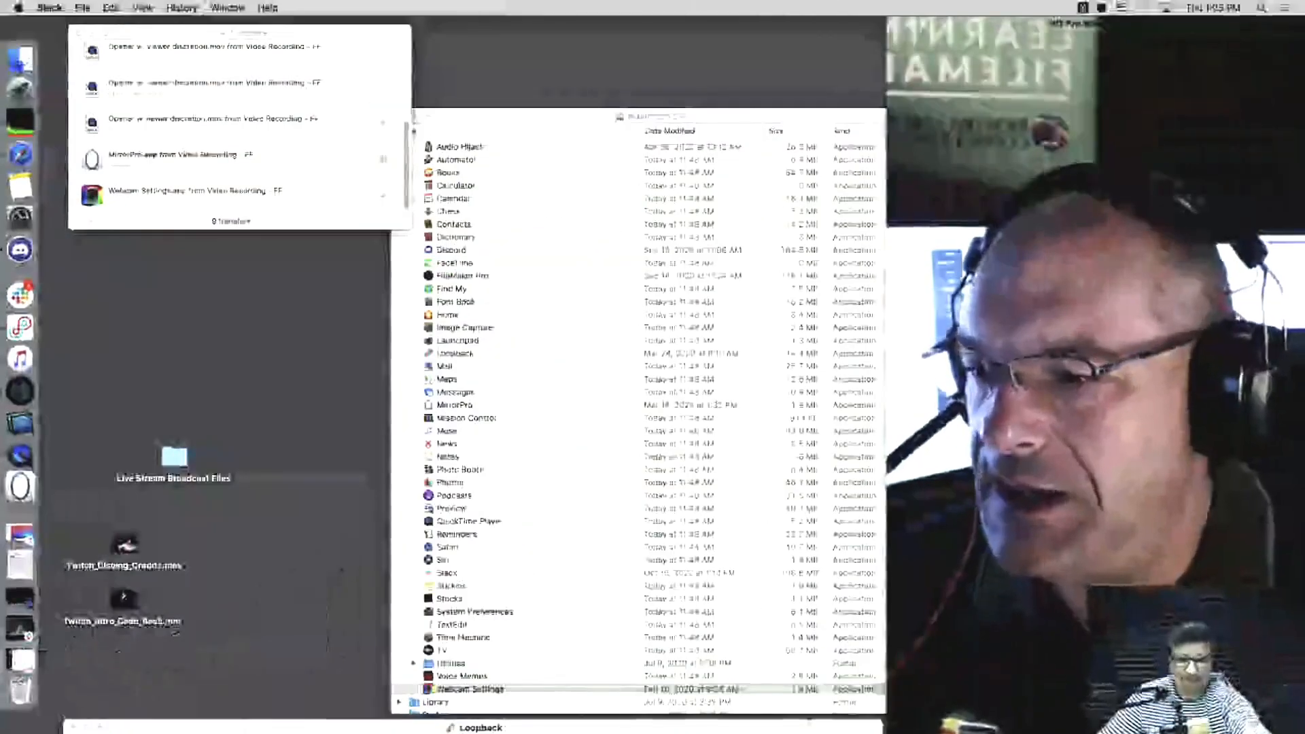
# Step: Show the Slack call full screen and move its floating call and sharing controls away from the shared FileMaker layout
pyautogui.click(1252, 616)
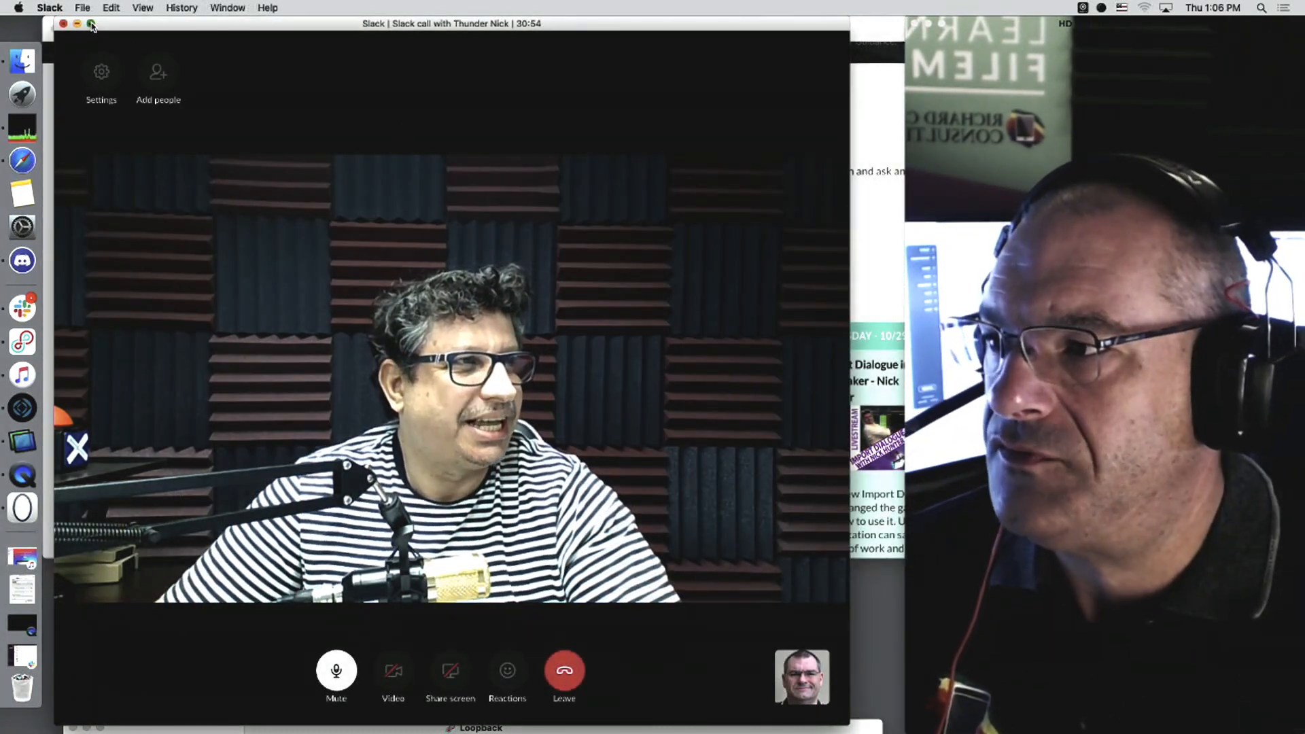
pyautogui.click(91, 24)
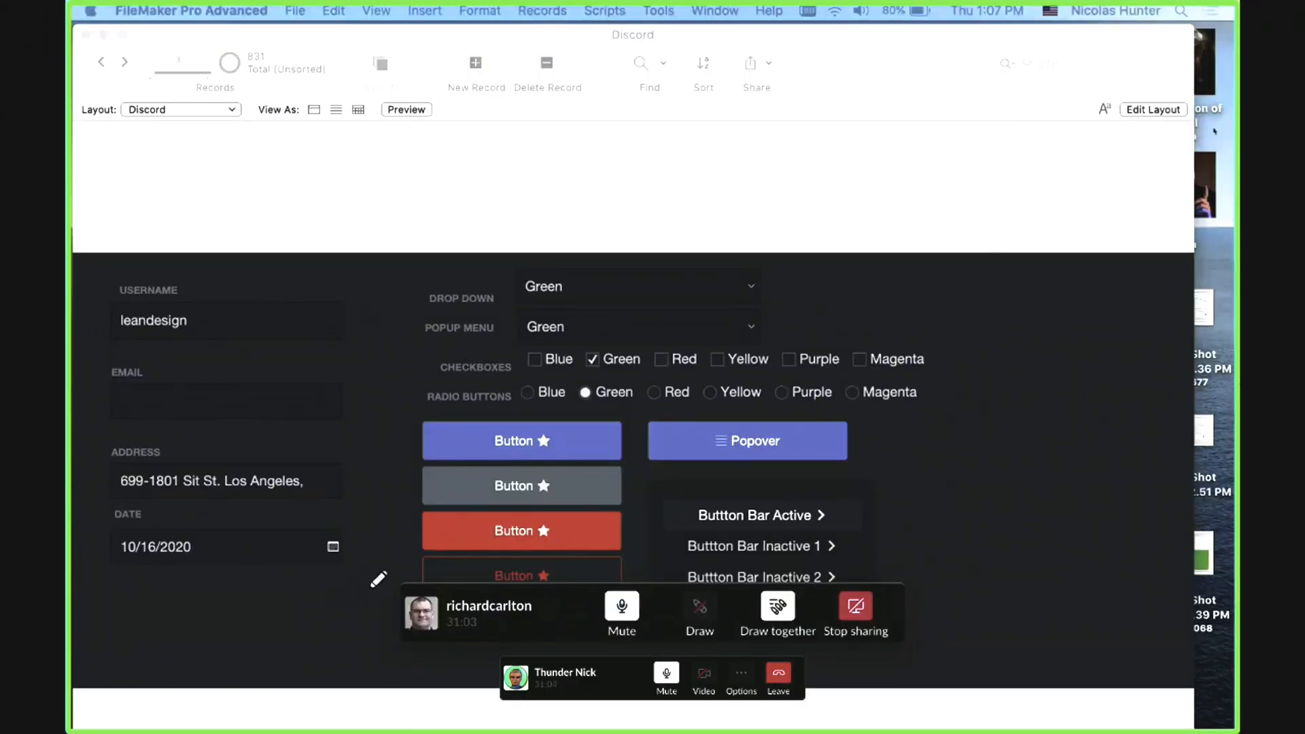
pyautogui.moveTo(558, 628); pyautogui.dragTo(1224, 731)
pyautogui.moveTo(552, 671); pyautogui.dragTo(1052, 707)
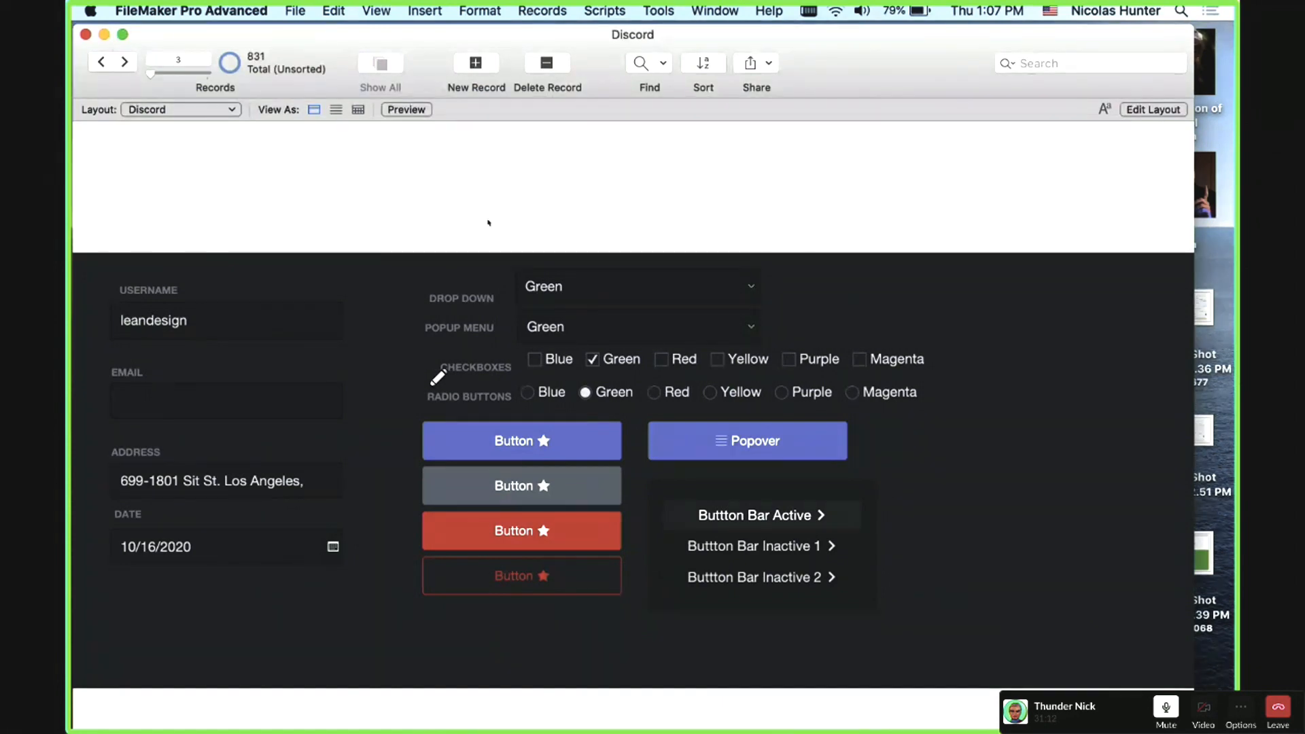
pyautogui.press('XF86AudioRaiseVolume')
pyautogui.scroll(-1, 546, 591)
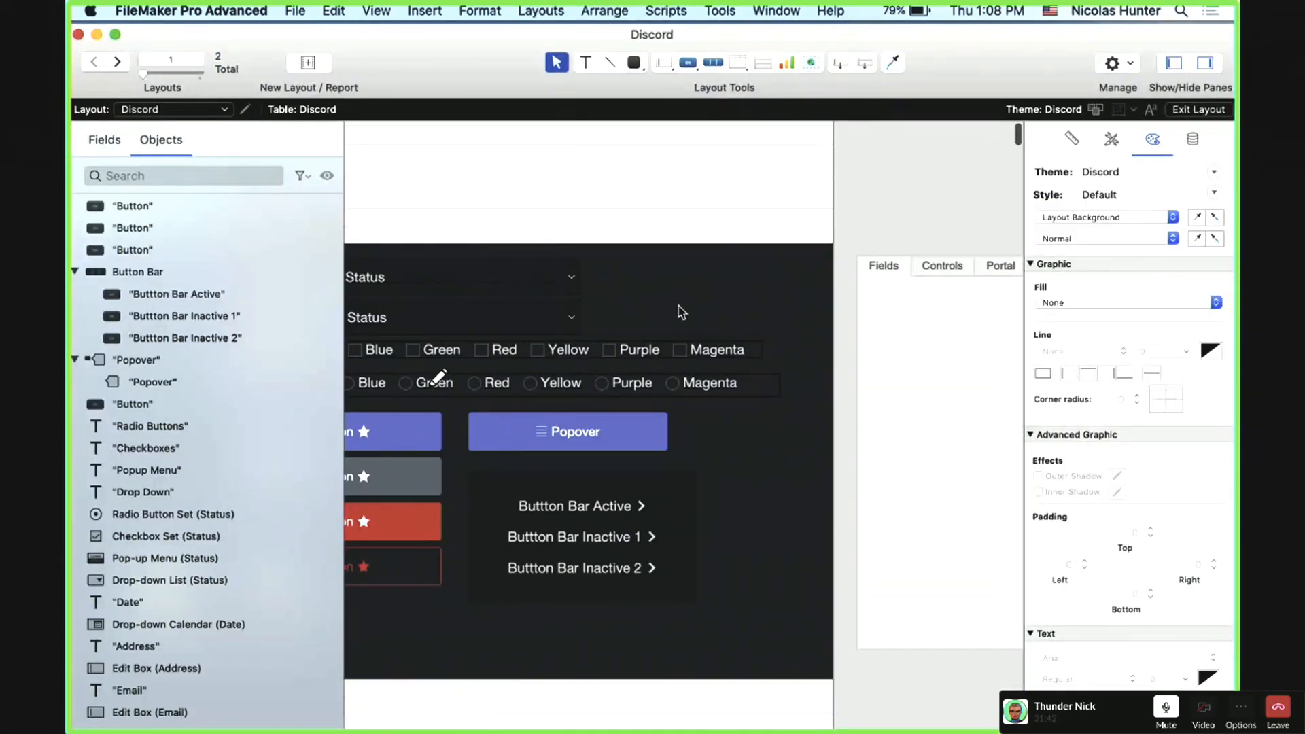
# Step: Duplicate the Status drop-down list beside the original, keep the Status field assigned, and give the copy a dark red fill
pyautogui.hscroll(-2, 652, 306)
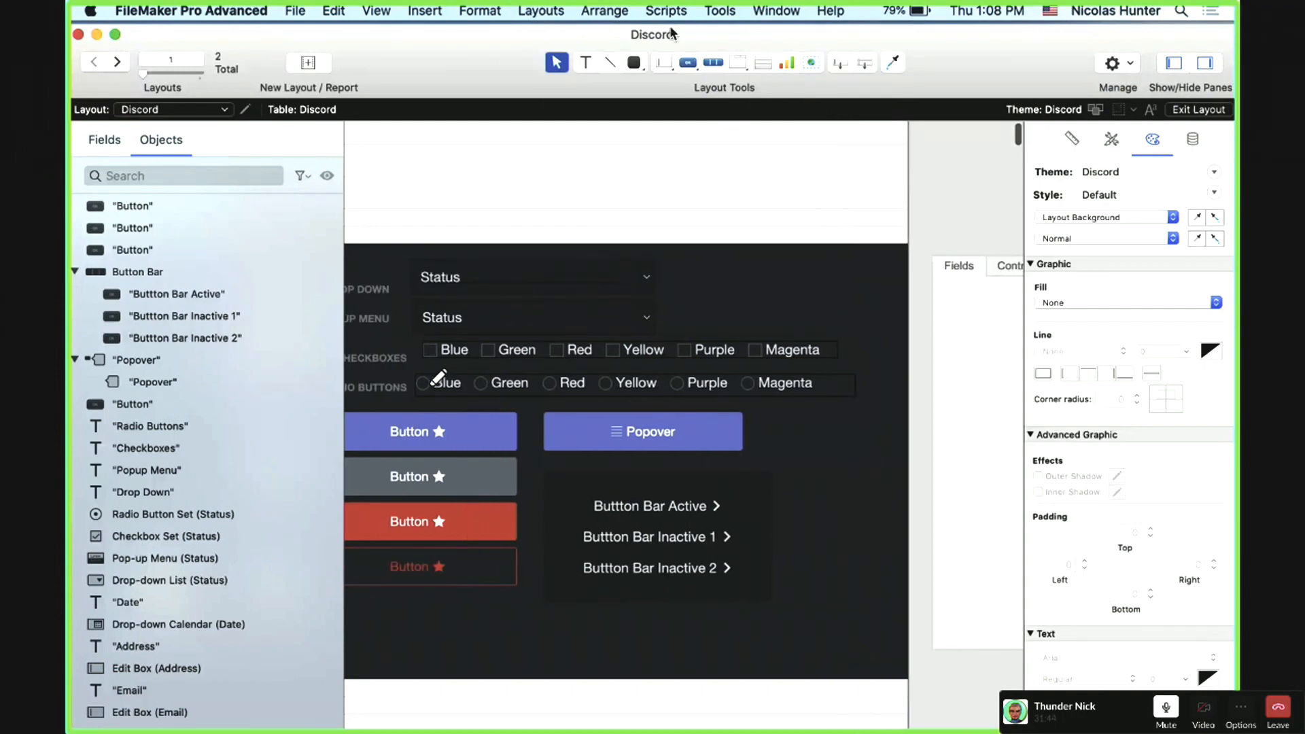
pyautogui.click(589, 282)
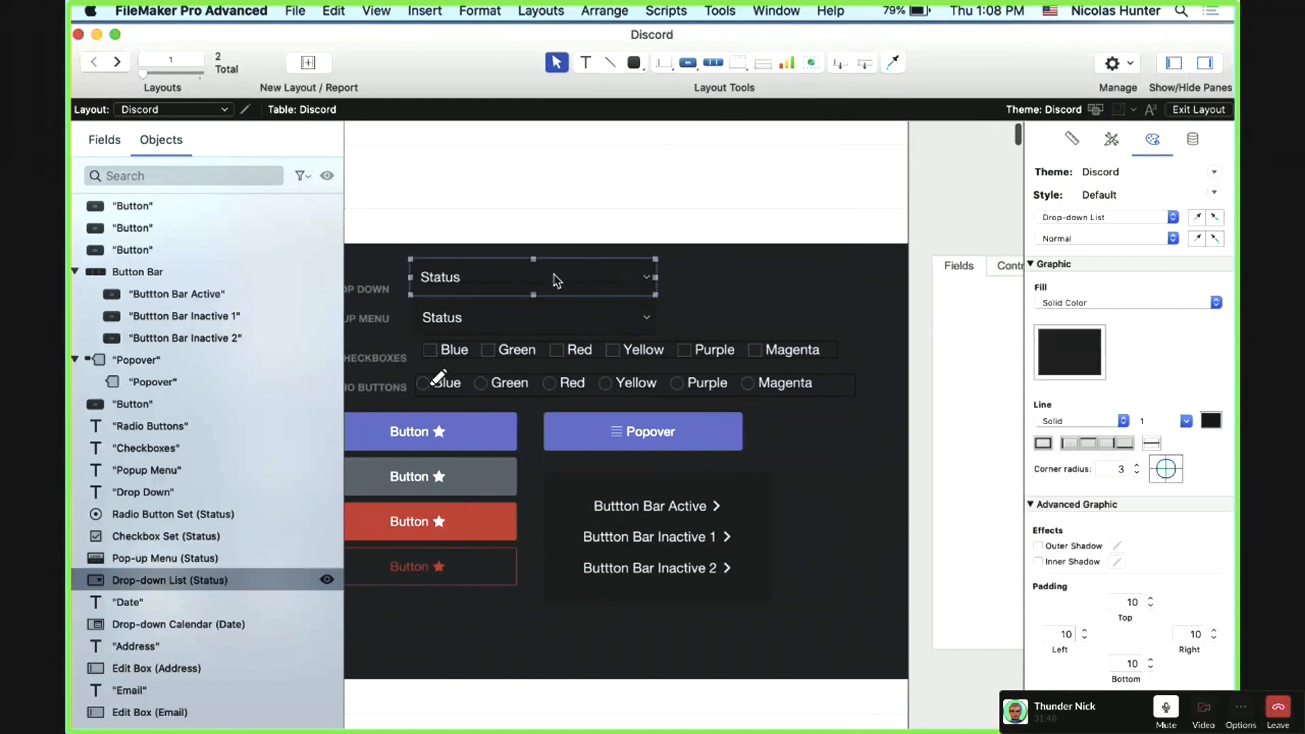
pyautogui.doubleClick(558, 284)
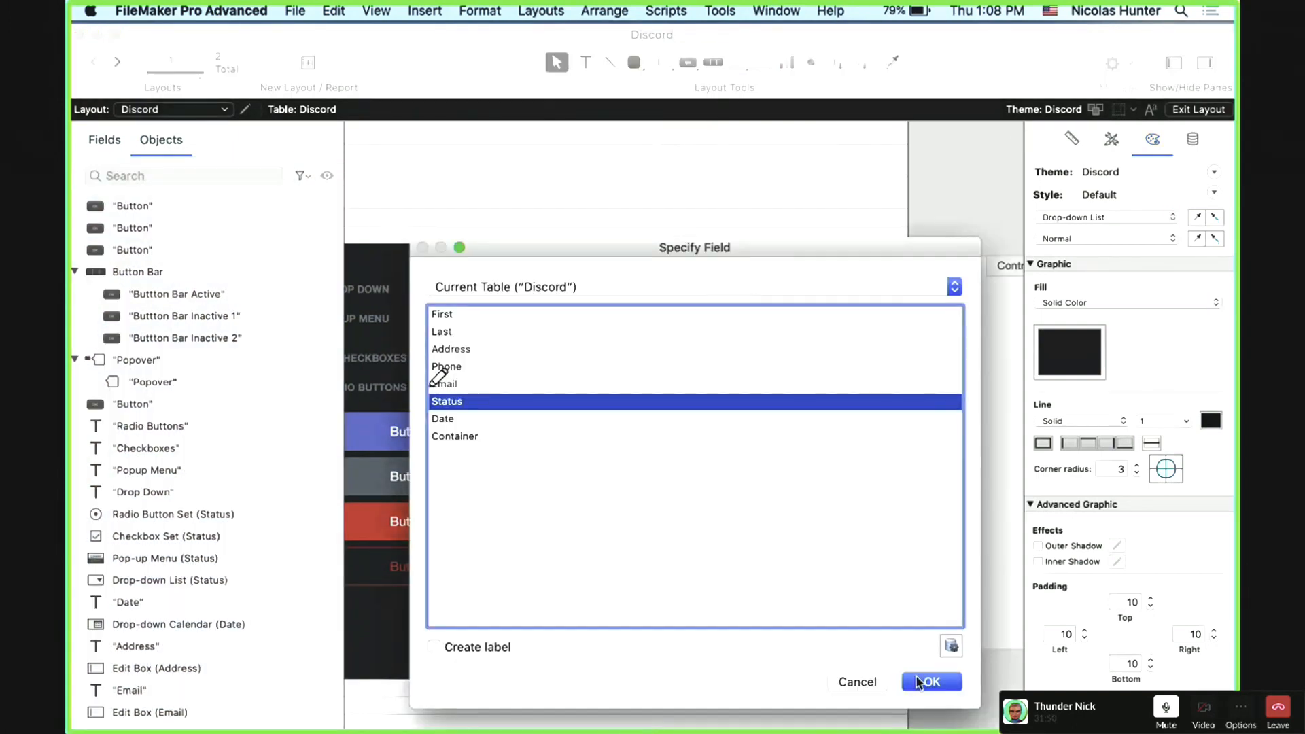
pyautogui.click(919, 682)
pyautogui.click(1086, 354)
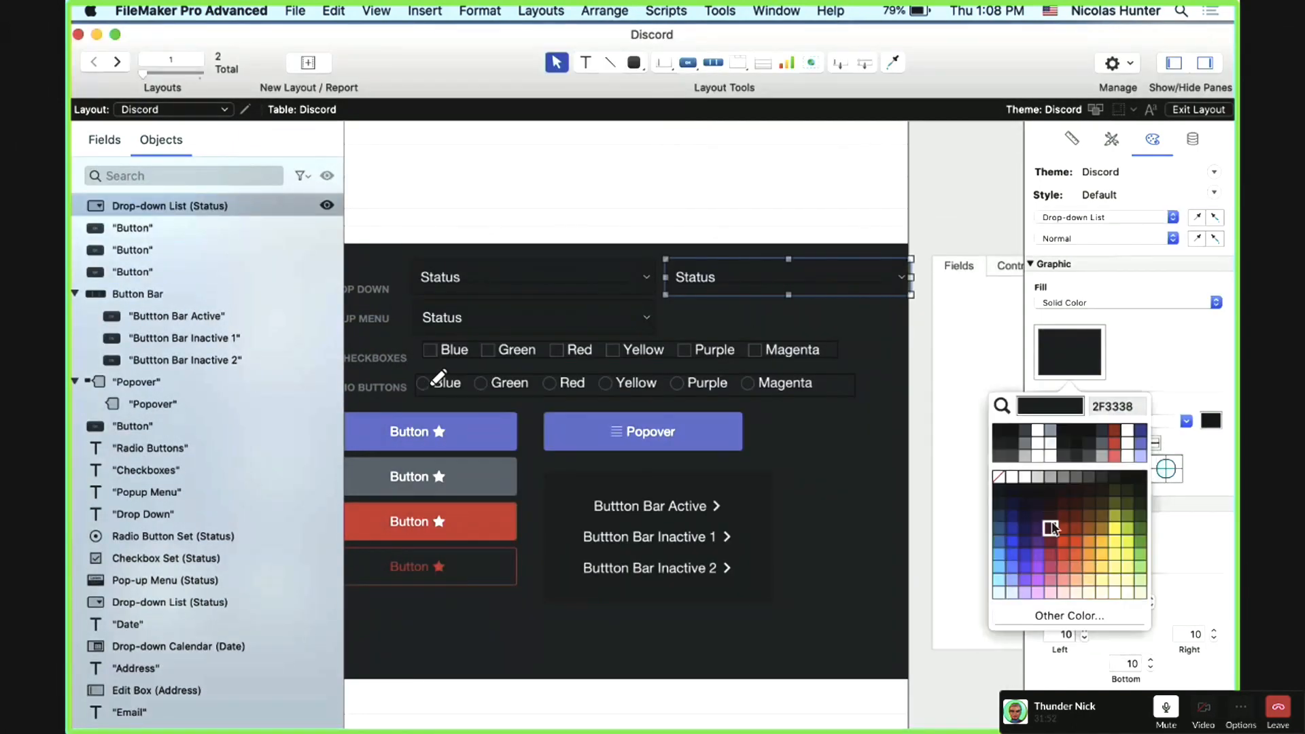
pyautogui.click(1048, 526)
# Step: Place another copy of the Status drop-down list below the dark red one, assign the Status field, and fill it yellow
pyautogui.click(611, 286)
pyautogui.moveTo(553, 279); pyautogui.dragTo(810, 335)
pyautogui.click(919, 687)
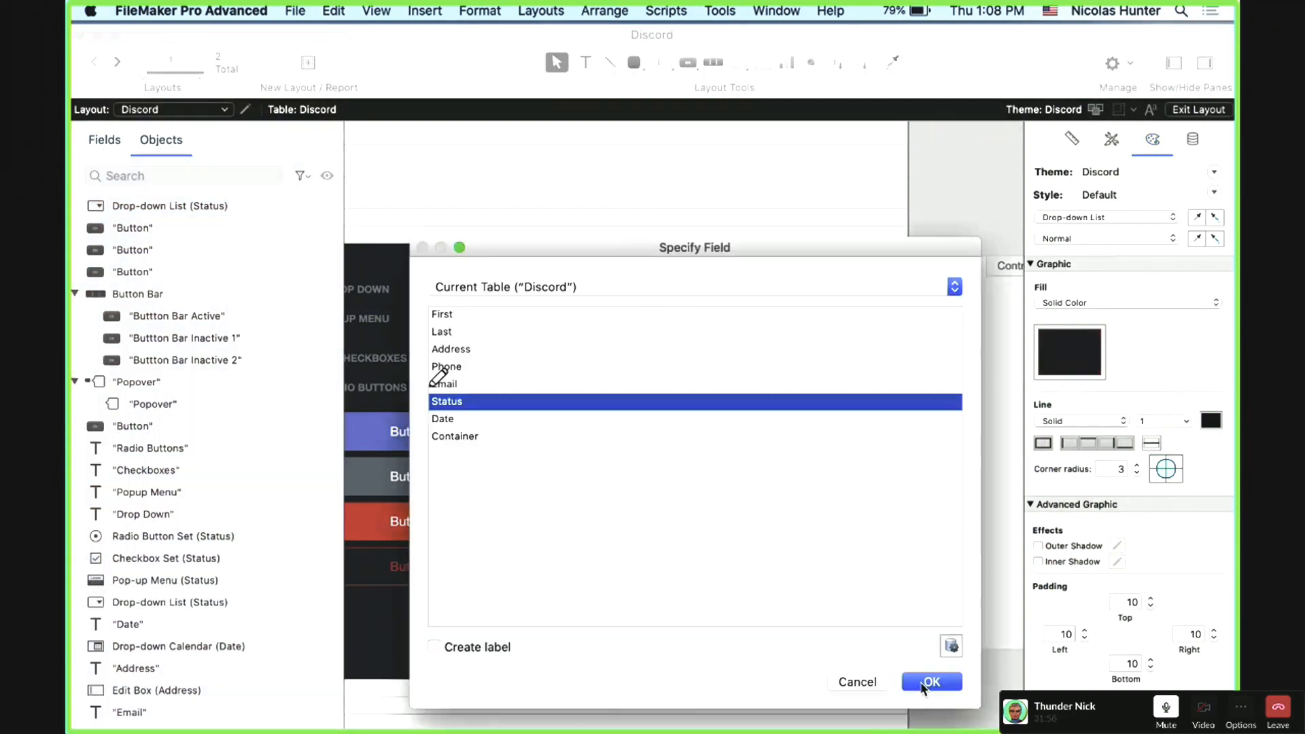
pyautogui.click(923, 684)
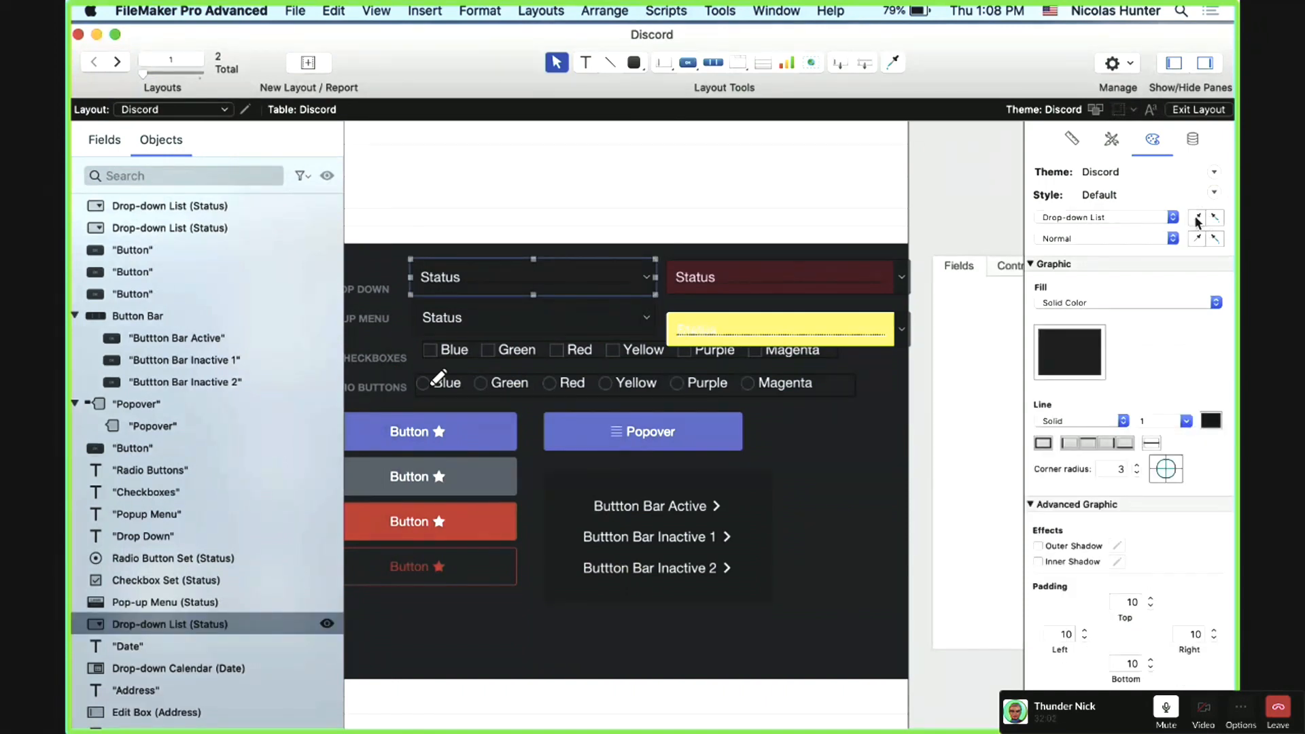
# Step: Select the dark red and yellow drop-down copies separately and together to examine their style settings
pyautogui.click(847, 279)
pyautogui.keyDown('shift'); pyautogui.click(846, 340); pyautogui.keyUp('shift')
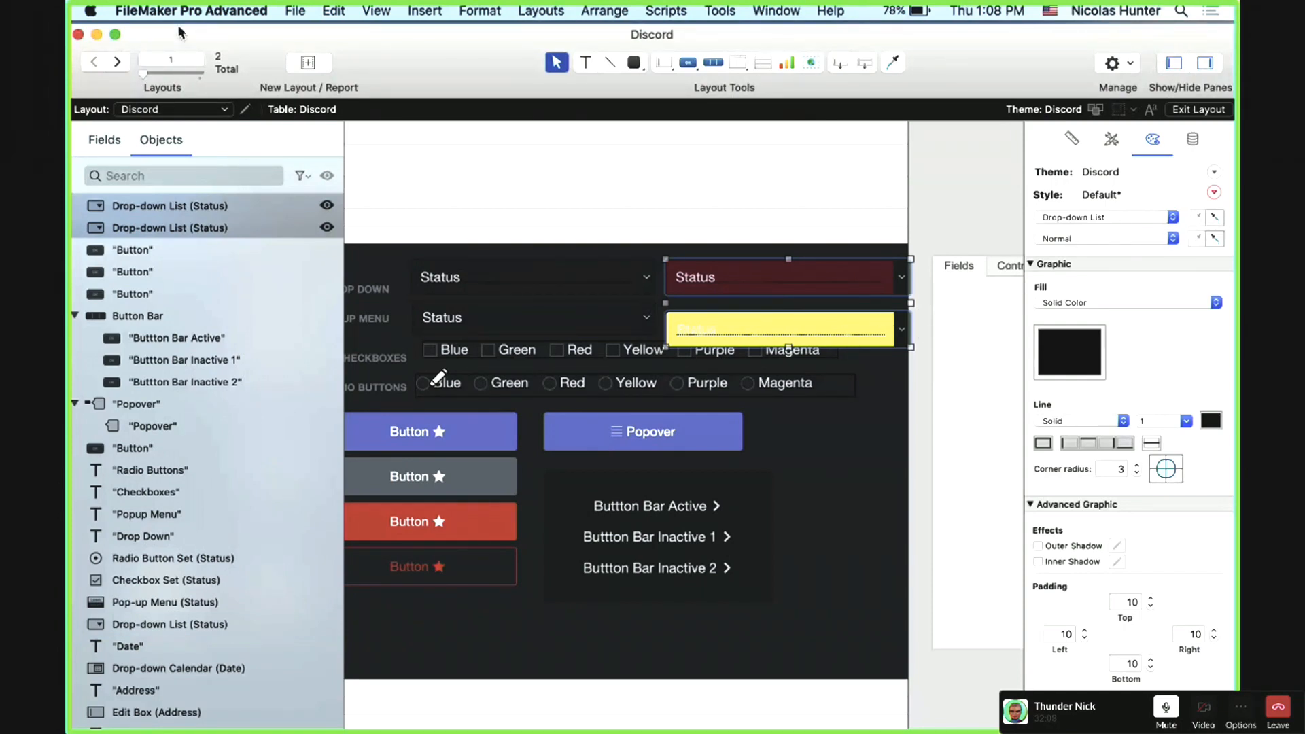
pyautogui.click(203, 8)
pyautogui.click(203, 7)
pyautogui.click(845, 287)
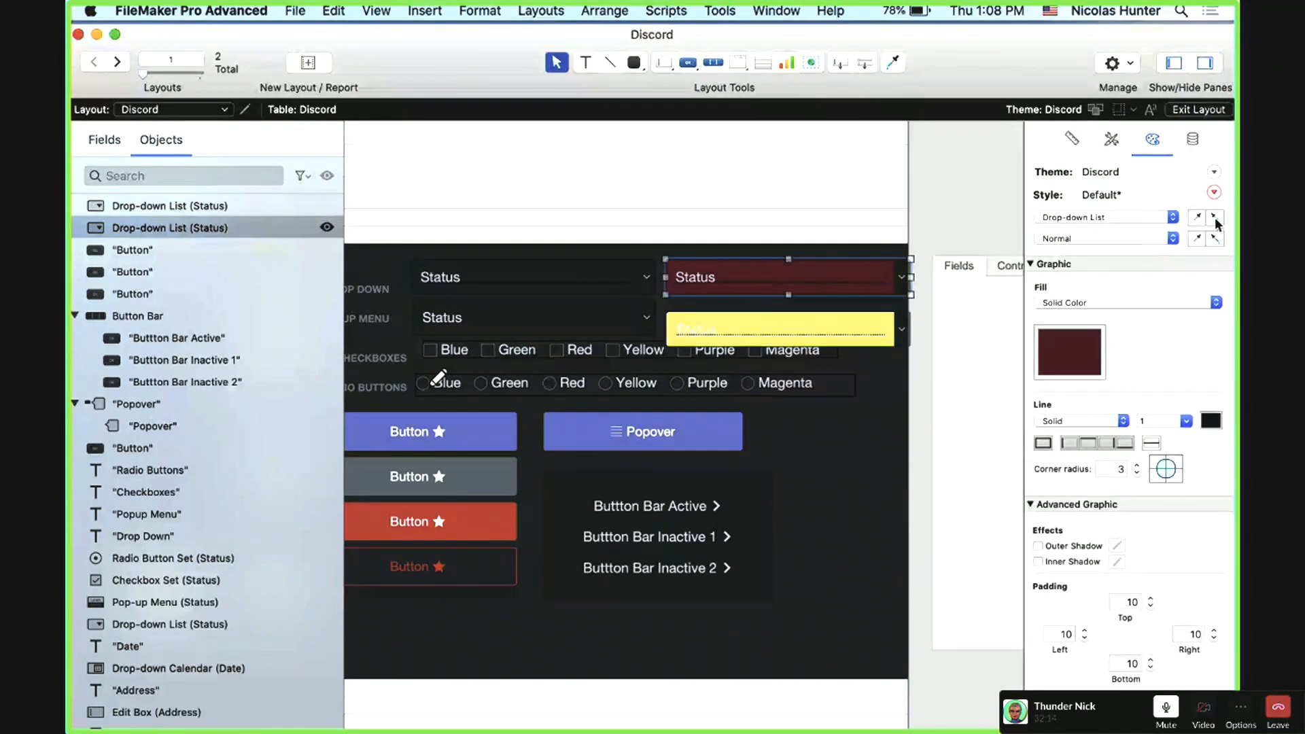
pyautogui.keyDown('shift'); pyautogui.click(855, 332); pyautogui.keyUp('shift')
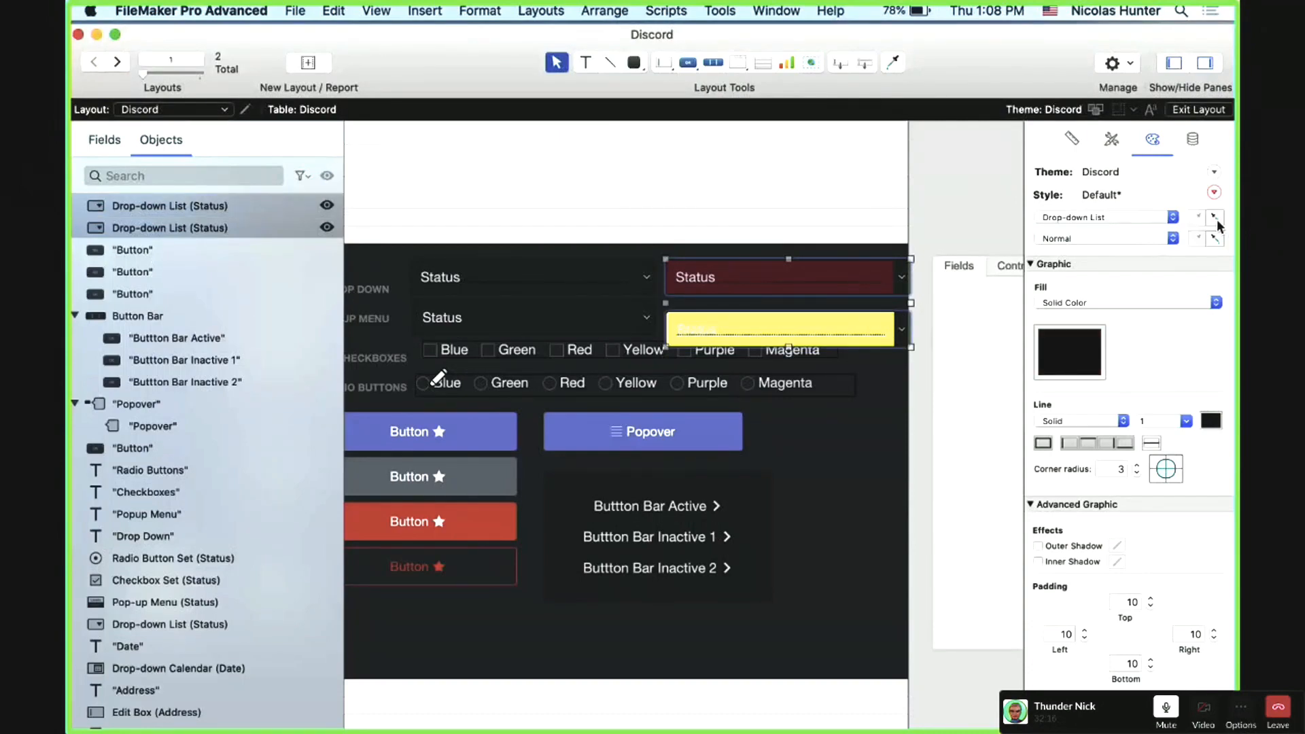
pyautogui.click(923, 249)
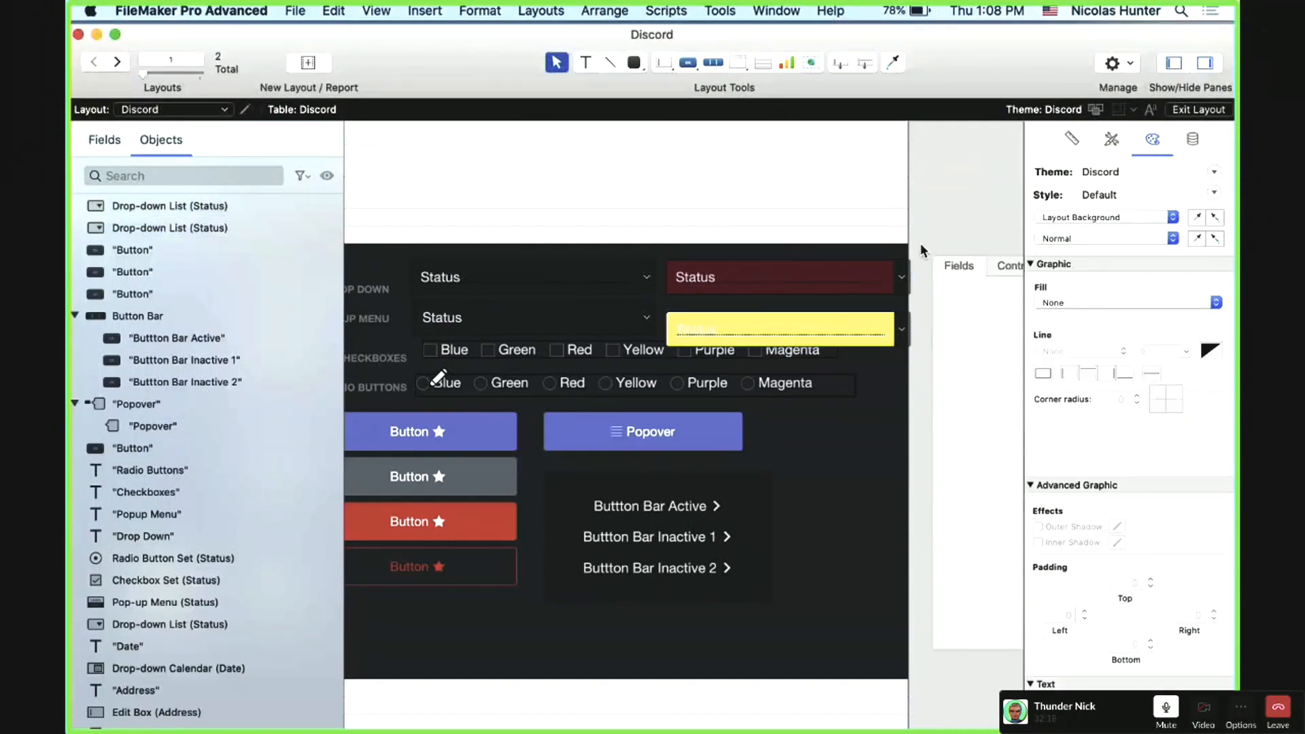
# Step: Delete the dark red and yellow copies of the Status drop-down list
pyautogui.click(842, 283)
pyautogui.keyDown('shift'); pyautogui.click(834, 328); pyautogui.keyUp('shift')
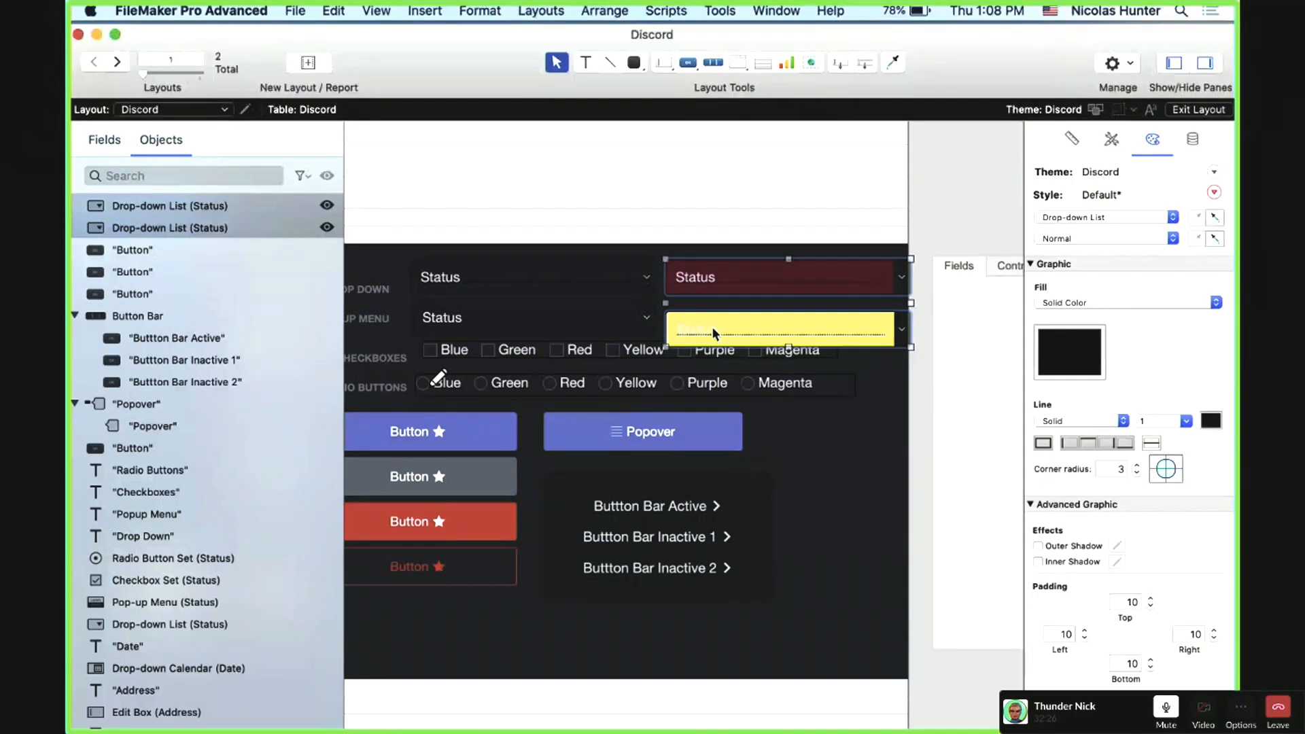
pyautogui.press('Delete')
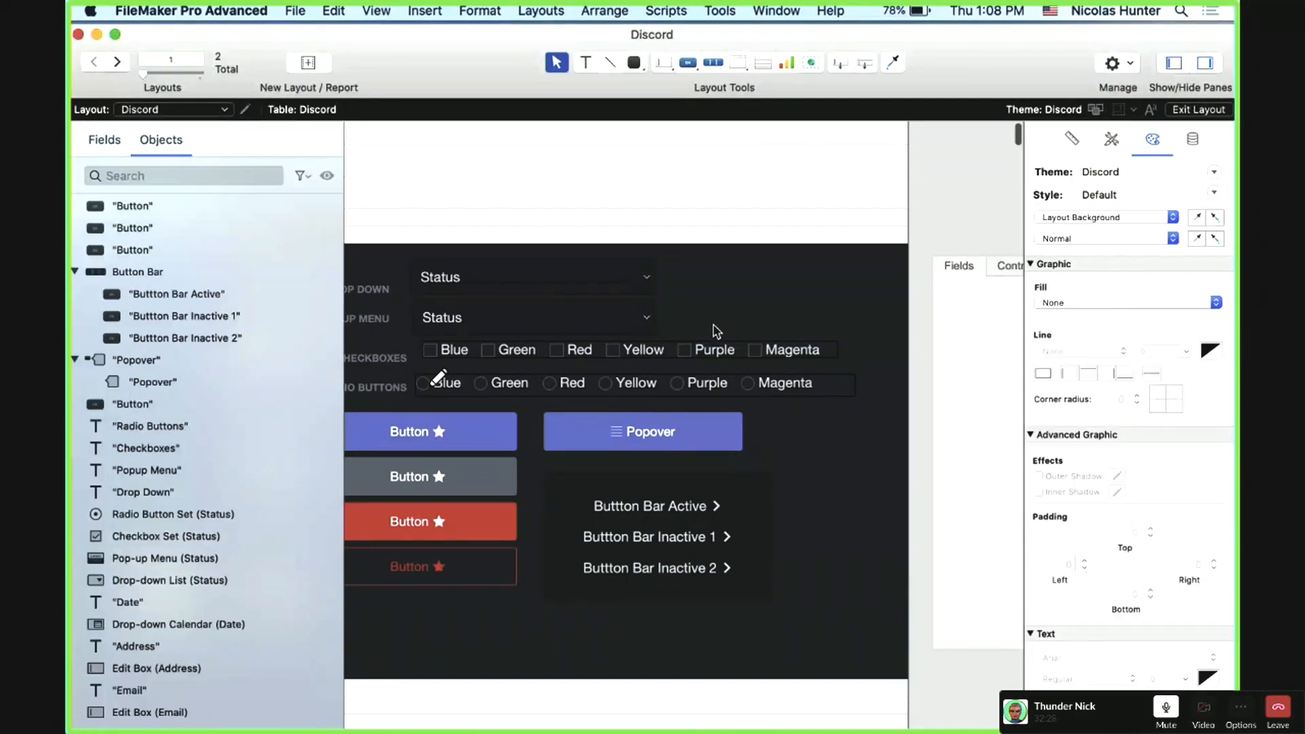
# Step: Narrow the object list and widen the layout window to give the Discord layout more room
pyautogui.hscroll(-5, 707, 320)
pyautogui.hscroll(-4, 709, 322)
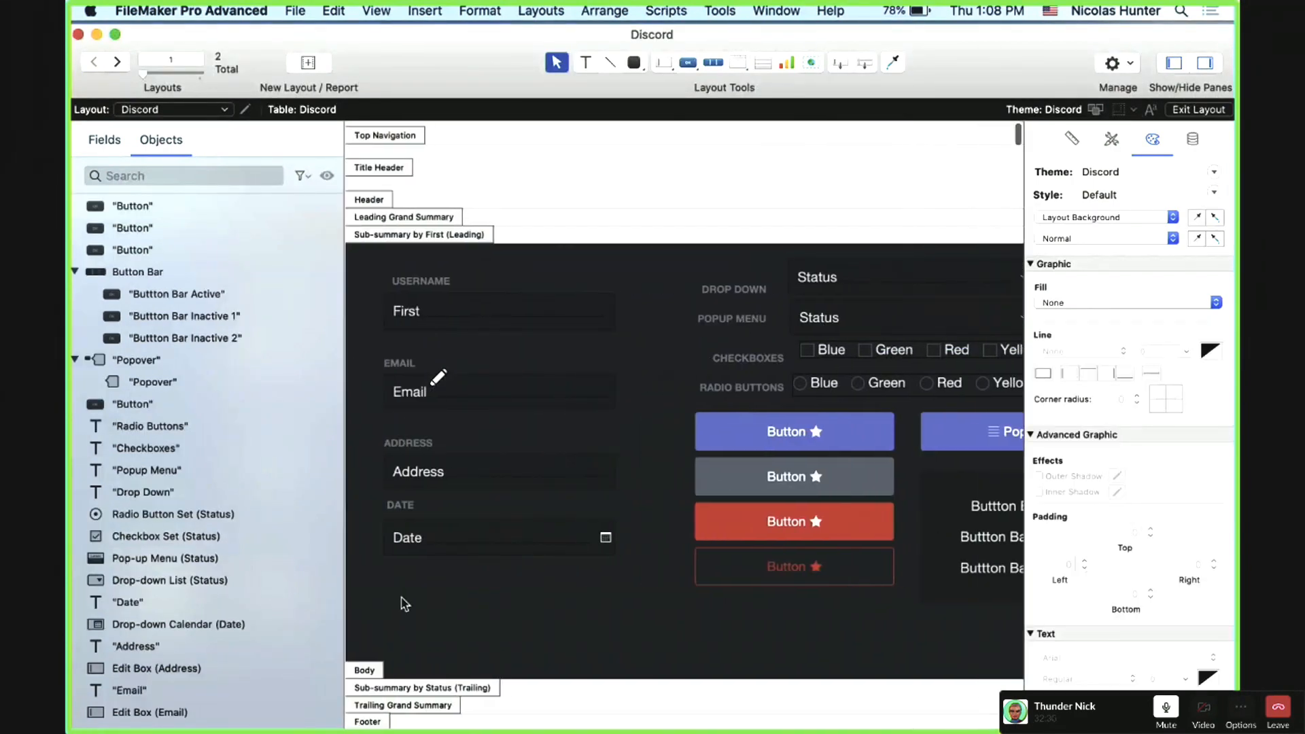
pyautogui.moveTo(342, 548); pyautogui.dragTo(273, 550)
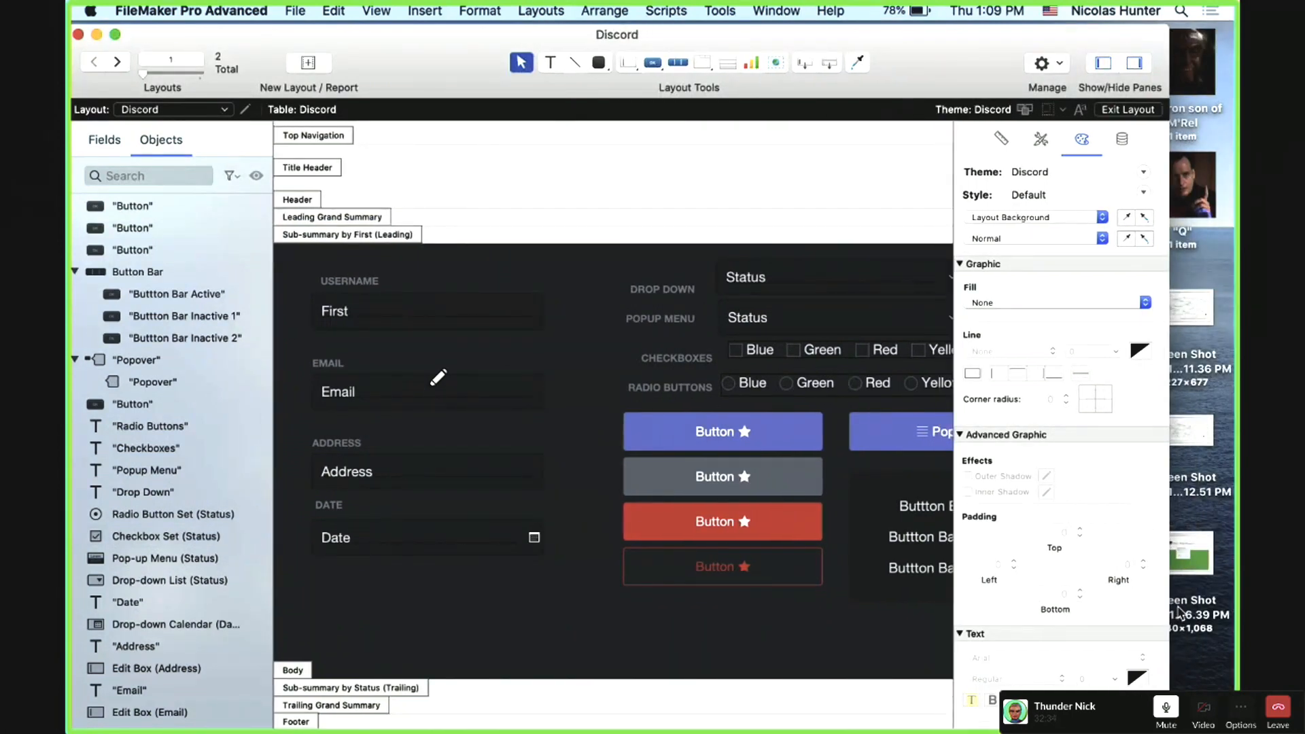
pyautogui.moveTo(1169, 607); pyautogui.dragTo(1235, 604)
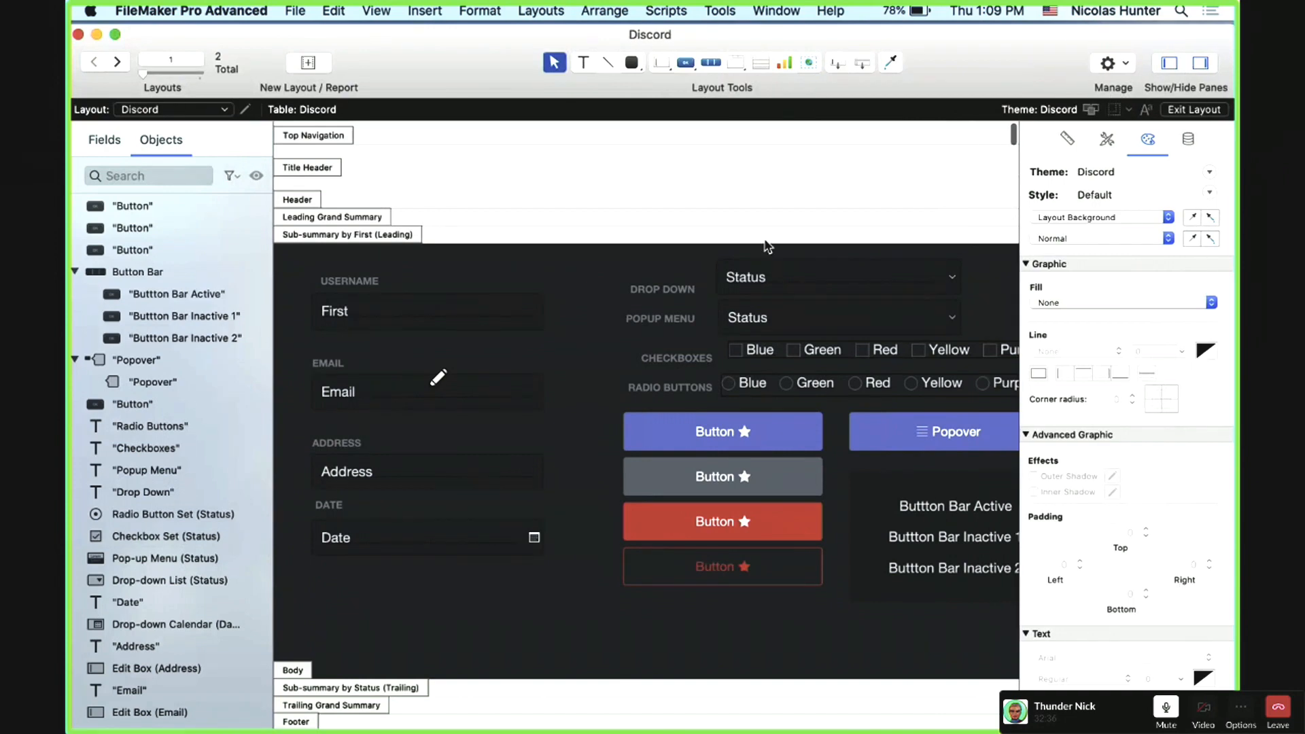
# Step: Select the four stacked sample buttons together to examine their styles, and clear the selection
pyautogui.hscroll(3, 683, 263)
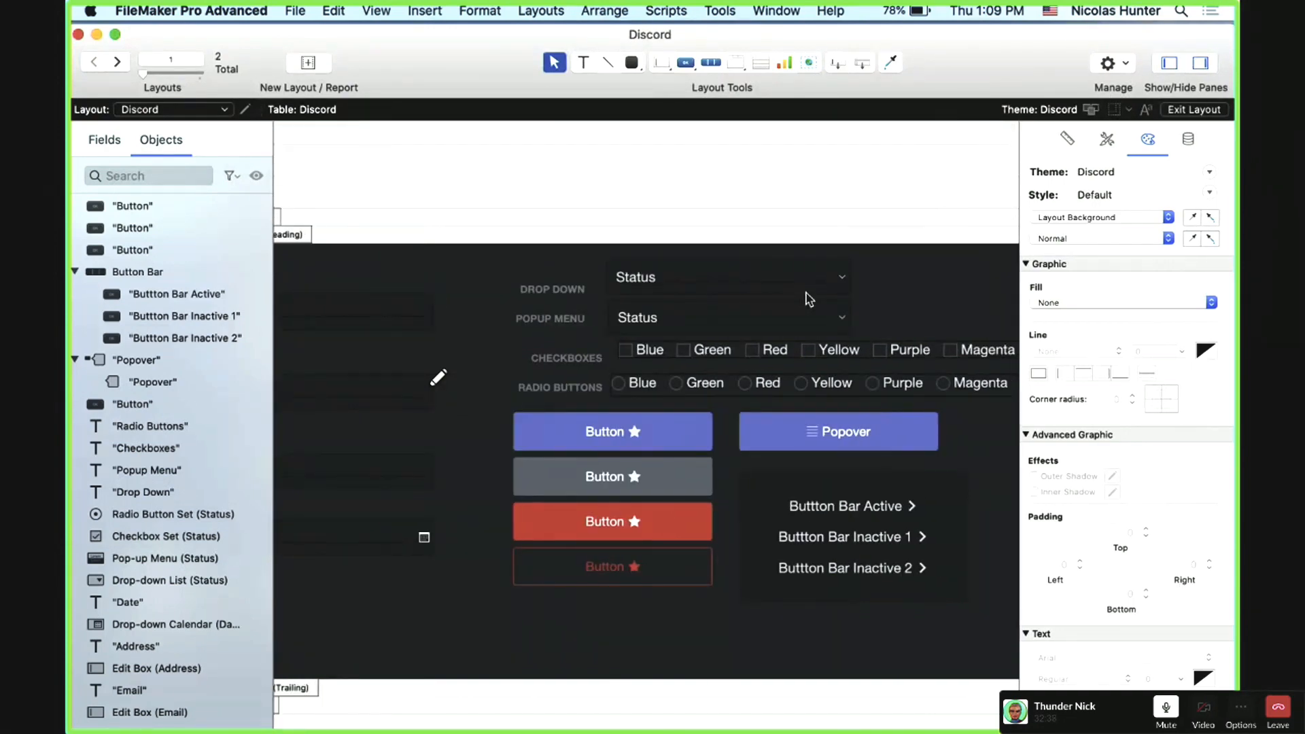
pyautogui.scroll(-1, 807, 298)
pyautogui.hscroll(3, 850, 354)
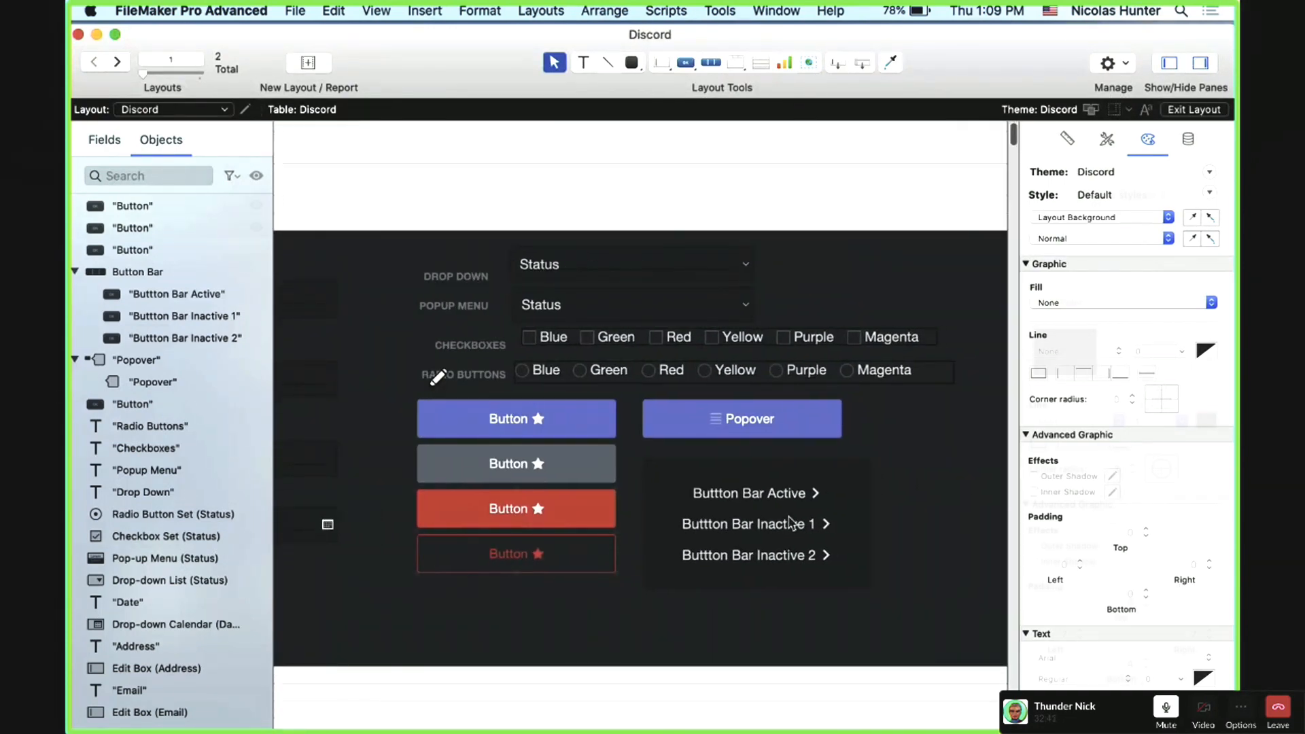
pyautogui.keyDown('shift'); pyautogui.click(791, 524); pyautogui.keyUp('shift')
pyautogui.keyDown('shift'); pyautogui.click(540, 436); pyautogui.keyUp('shift')
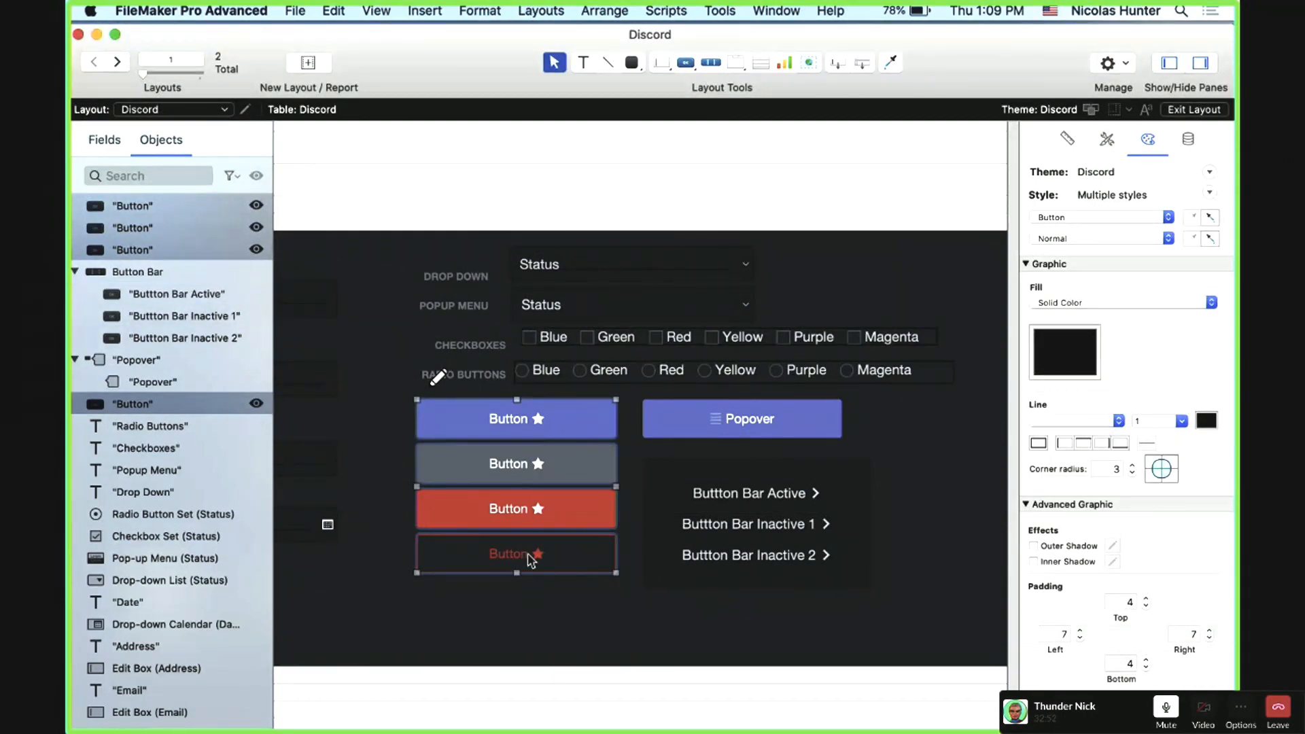
pyautogui.click(570, 606)
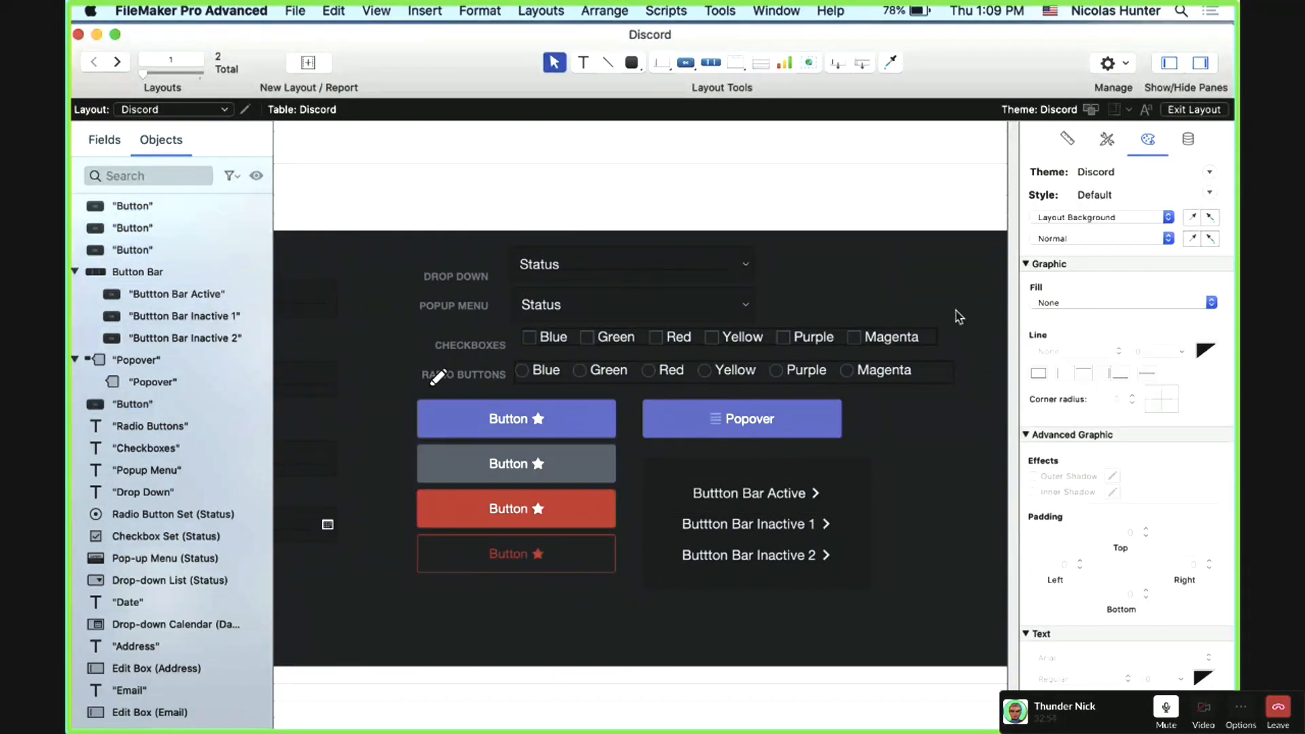
# Step: Draw a new button in the empty area beside the drop-down list and label it "sdsd"
pyautogui.click(686, 62)
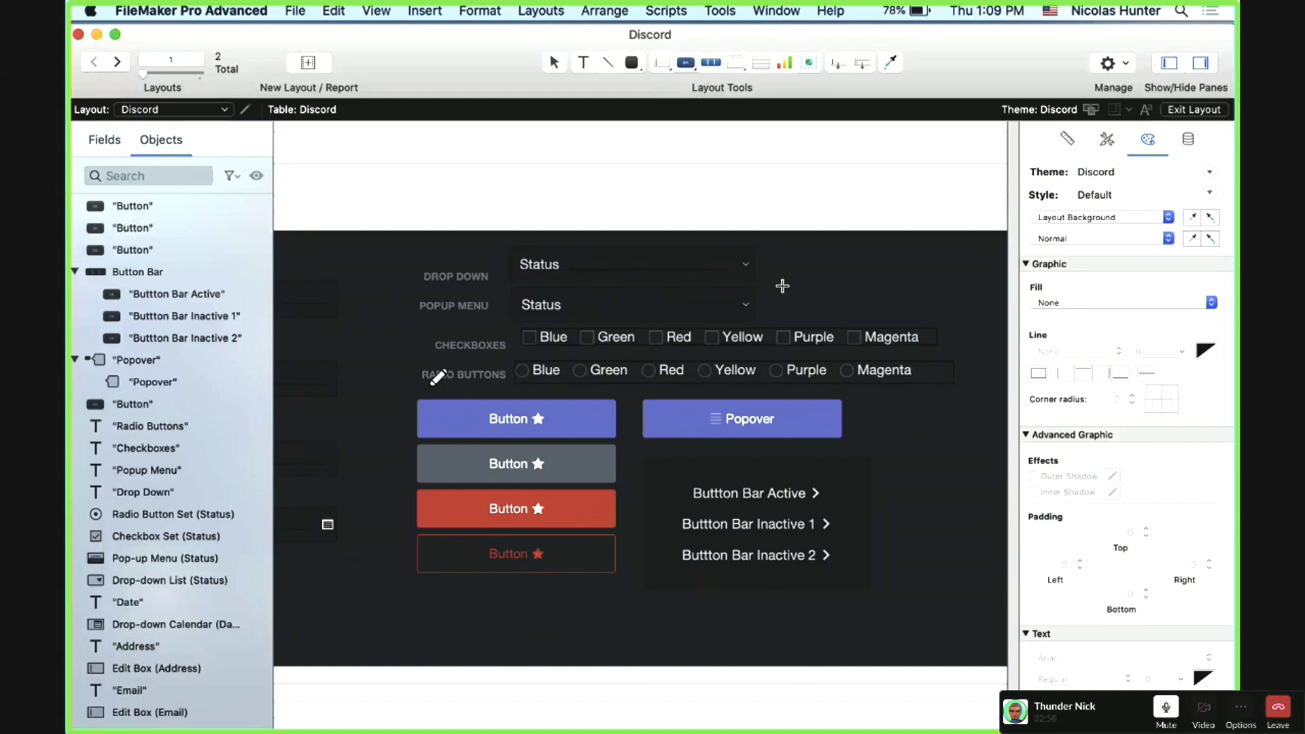
pyautogui.moveTo(811, 259); pyautogui.dragTo(955, 305)
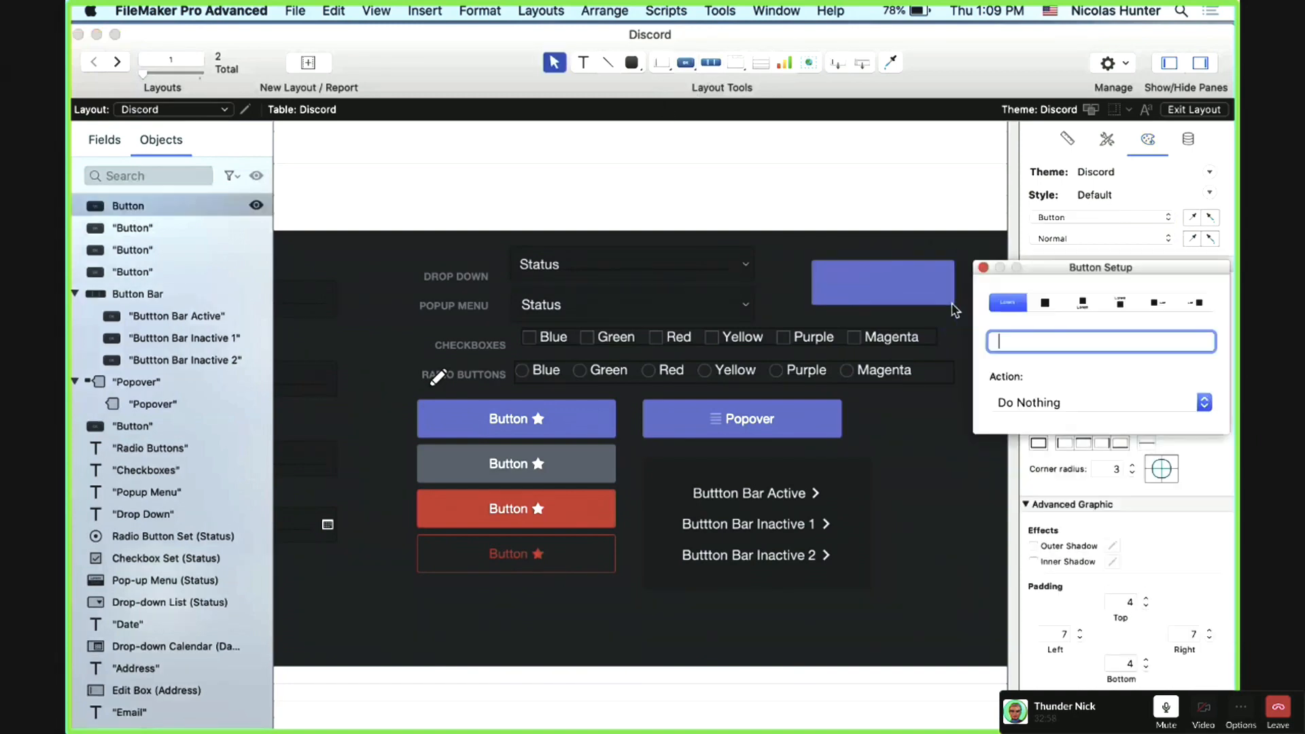
pyautogui.write('sdsd')
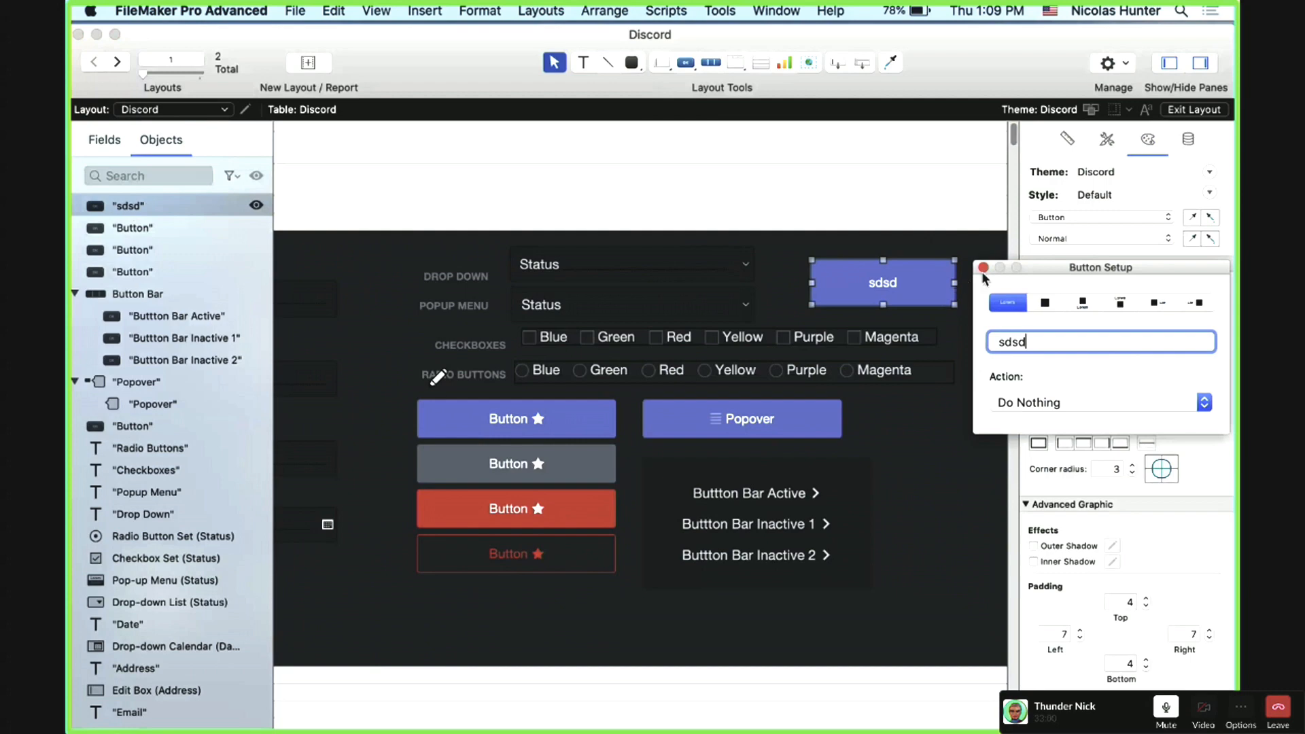
pyautogui.click(983, 267)
# Step: Try the Default and Button Alternate 1, 2 and 3 styles on the "sdsd" button, and delete the button
pyautogui.click(1106, 143)
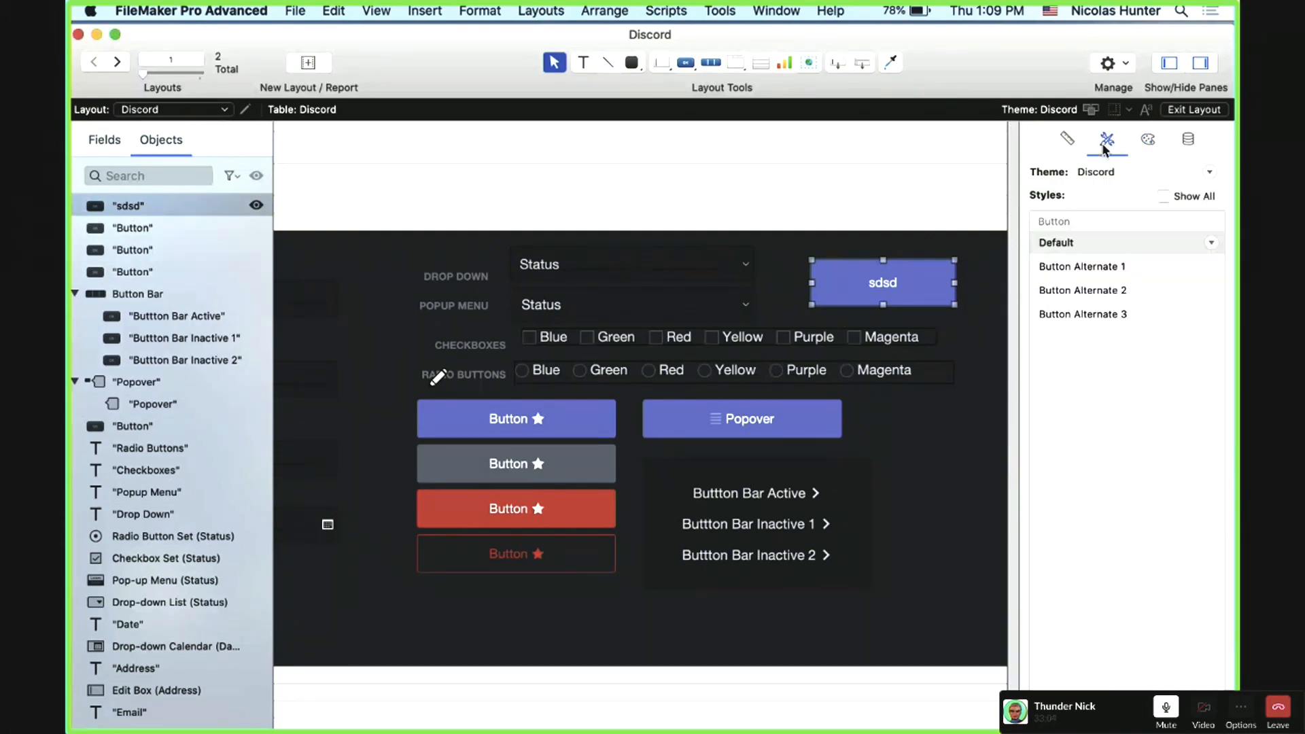
pyautogui.click(1124, 275)
pyautogui.click(1131, 291)
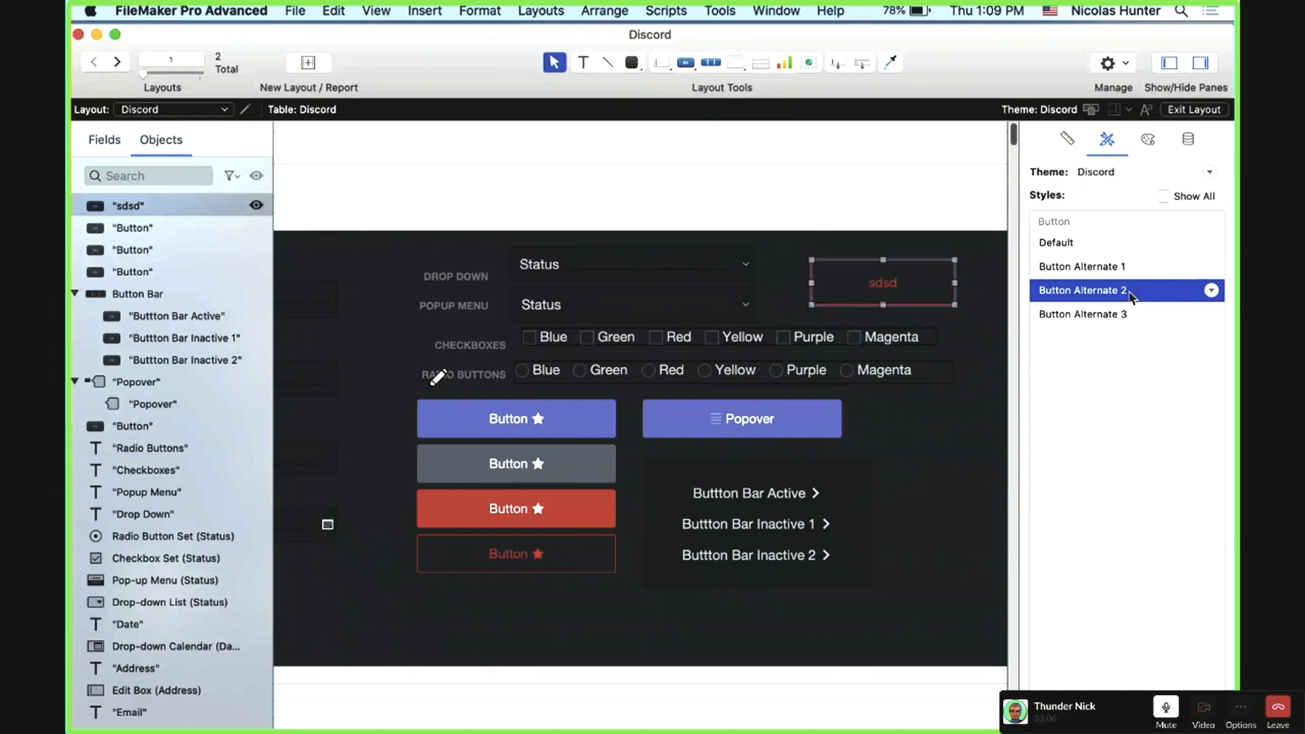
pyautogui.click(1132, 315)
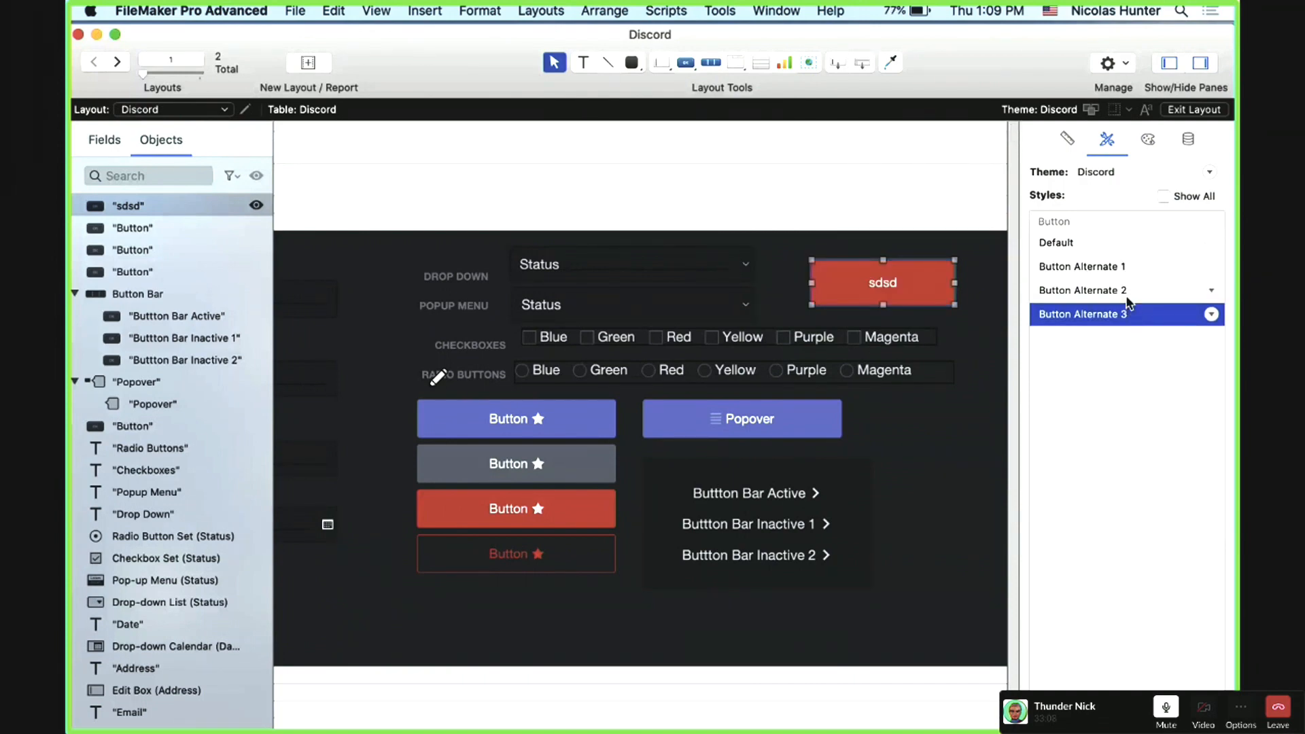
pyautogui.click(1128, 293)
pyautogui.click(1126, 269)
pyautogui.click(1120, 248)
pyautogui.click(1123, 268)
pyautogui.click(1128, 288)
pyautogui.click(1125, 314)
pyautogui.click(1123, 291)
pyautogui.click(1119, 268)
pyautogui.click(1118, 246)
pyautogui.click(1120, 269)
pyautogui.click(1122, 290)
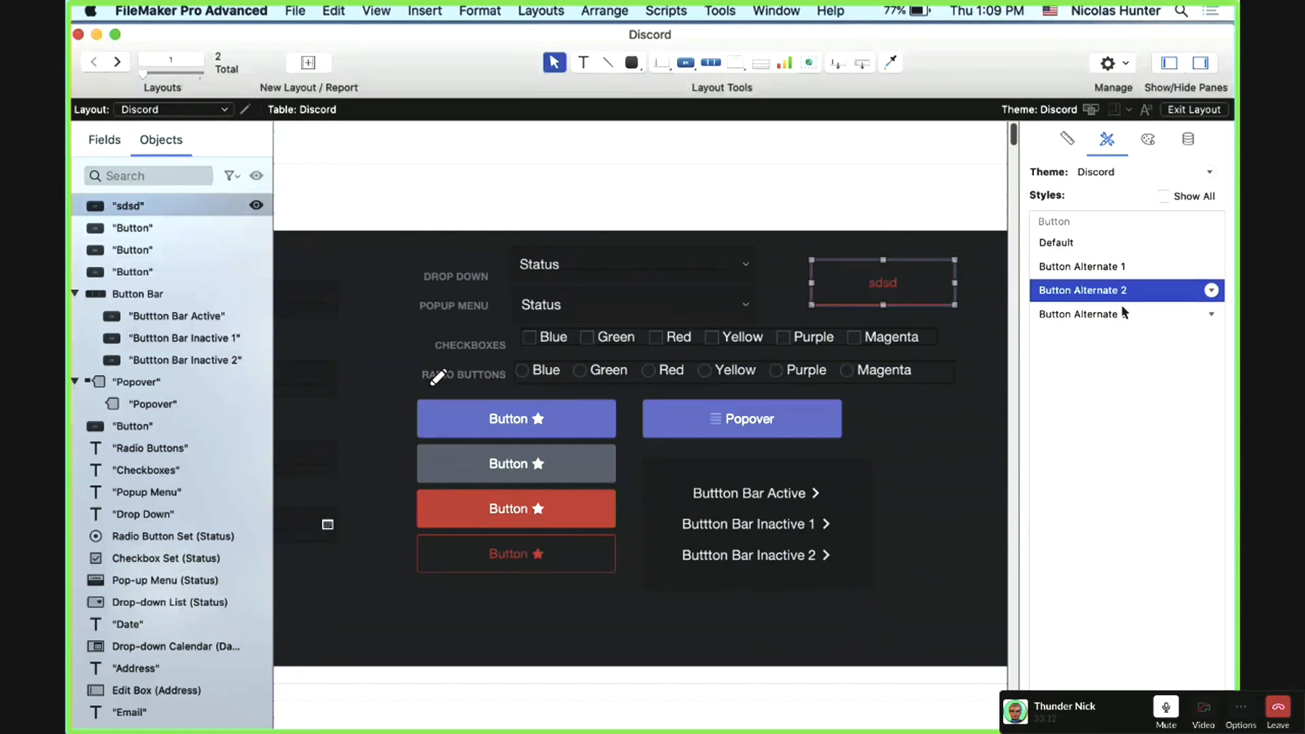
pyautogui.click(1125, 314)
pyautogui.click(943, 288)
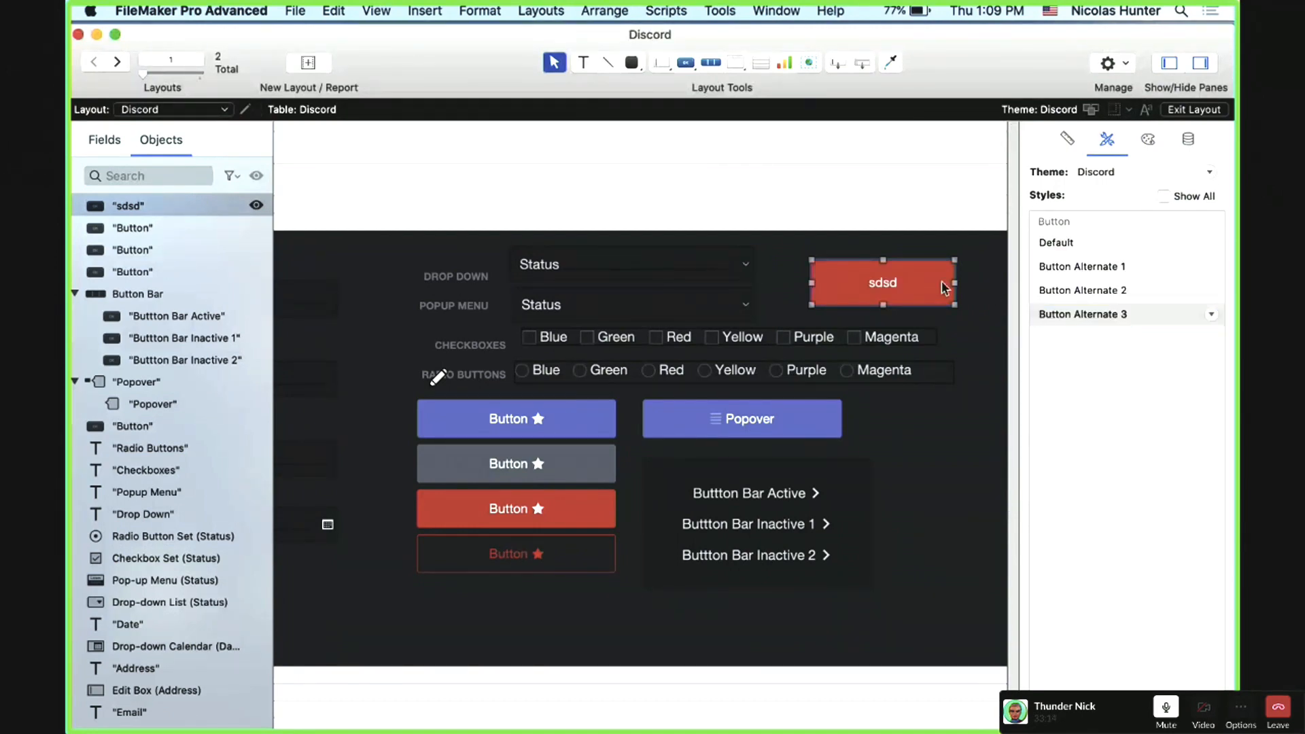
pyautogui.press('BackSpace')
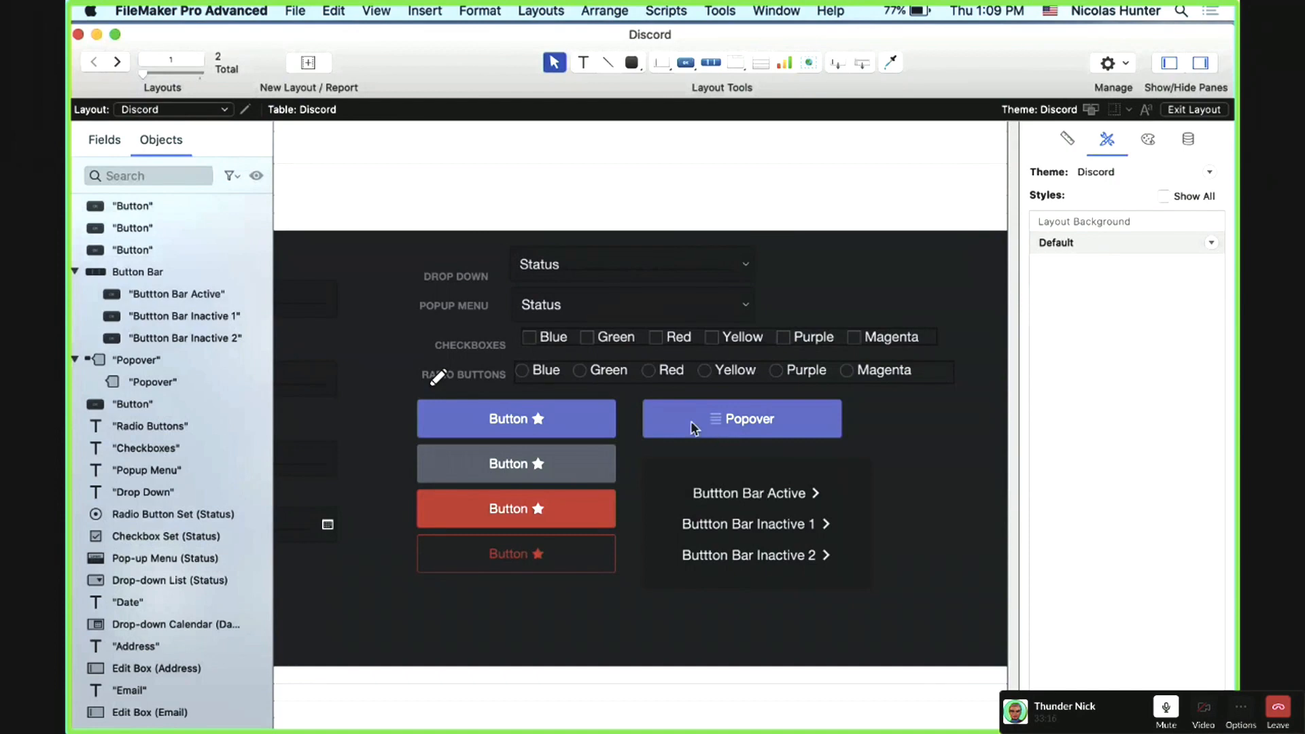
# Step: Examine the styles of the Status pop-up menu and of the Email edit box with its label
pyautogui.click(636, 310)
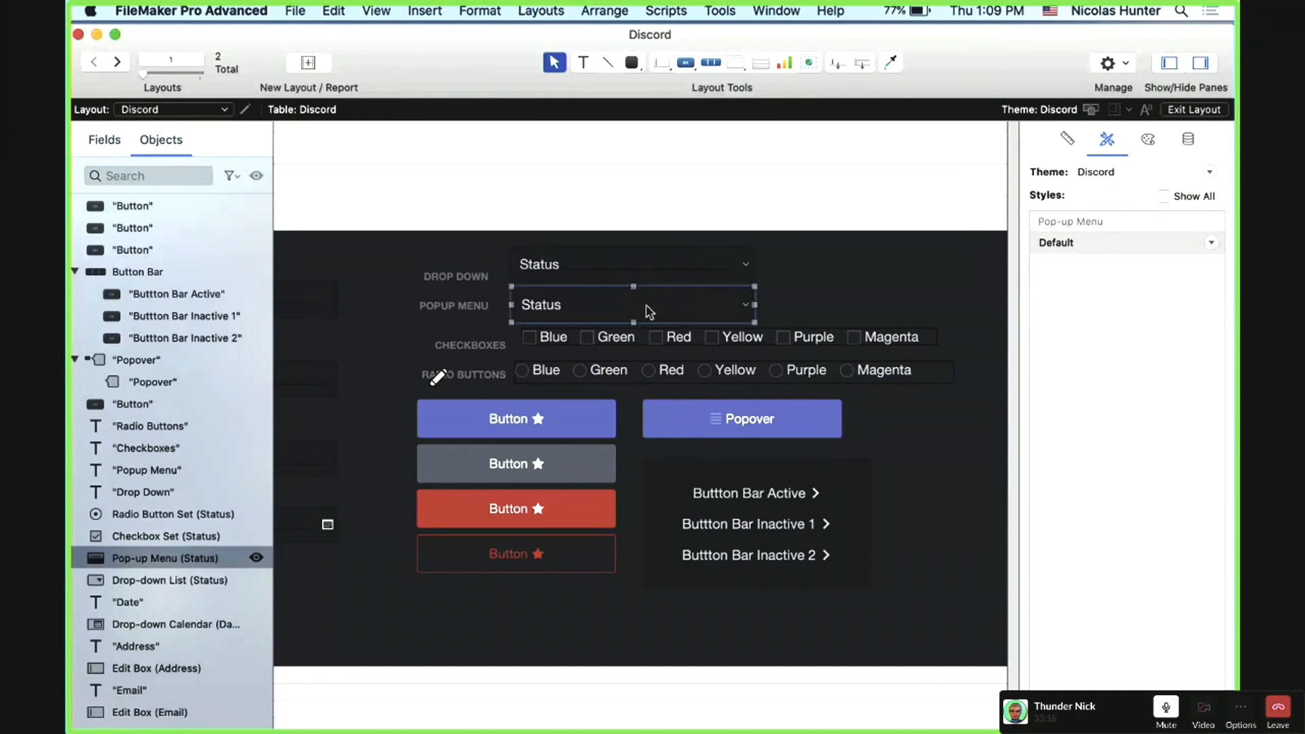
pyautogui.hscroll(-5, 653, 312)
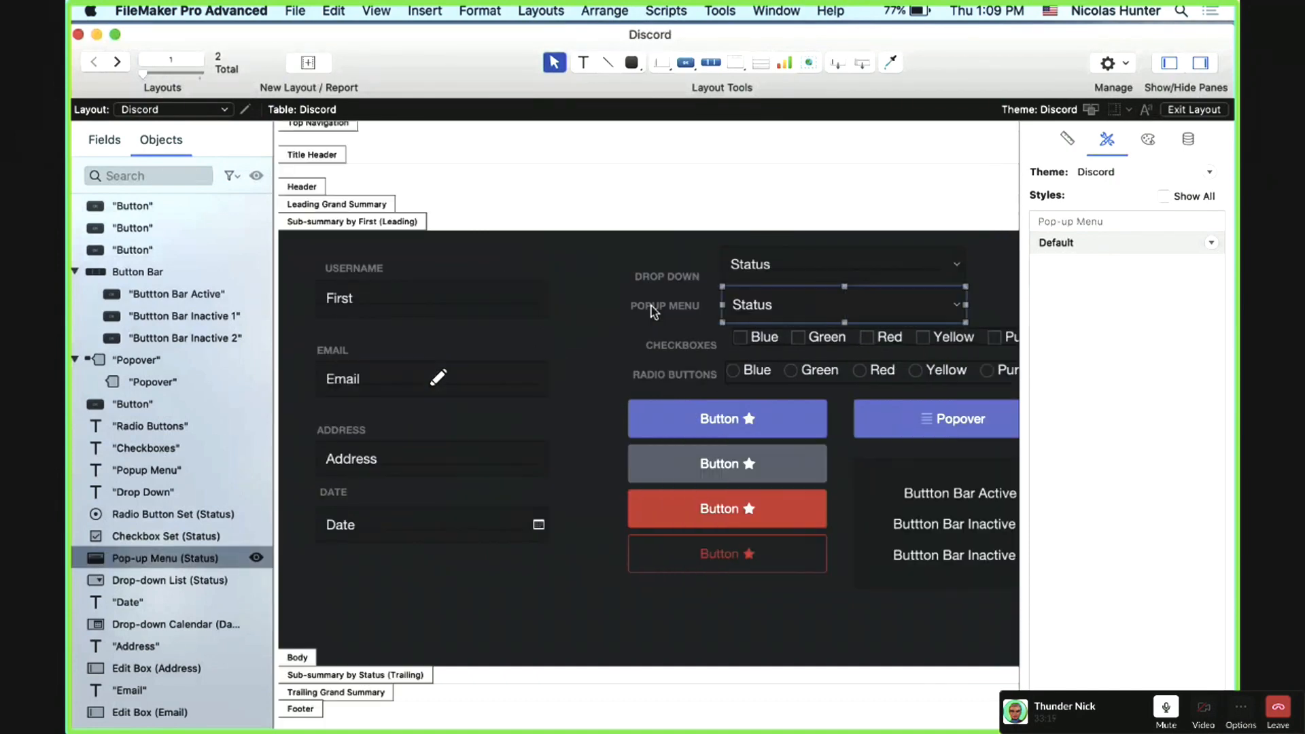
pyautogui.click(433, 379)
pyautogui.hscroll(1, 429, 378)
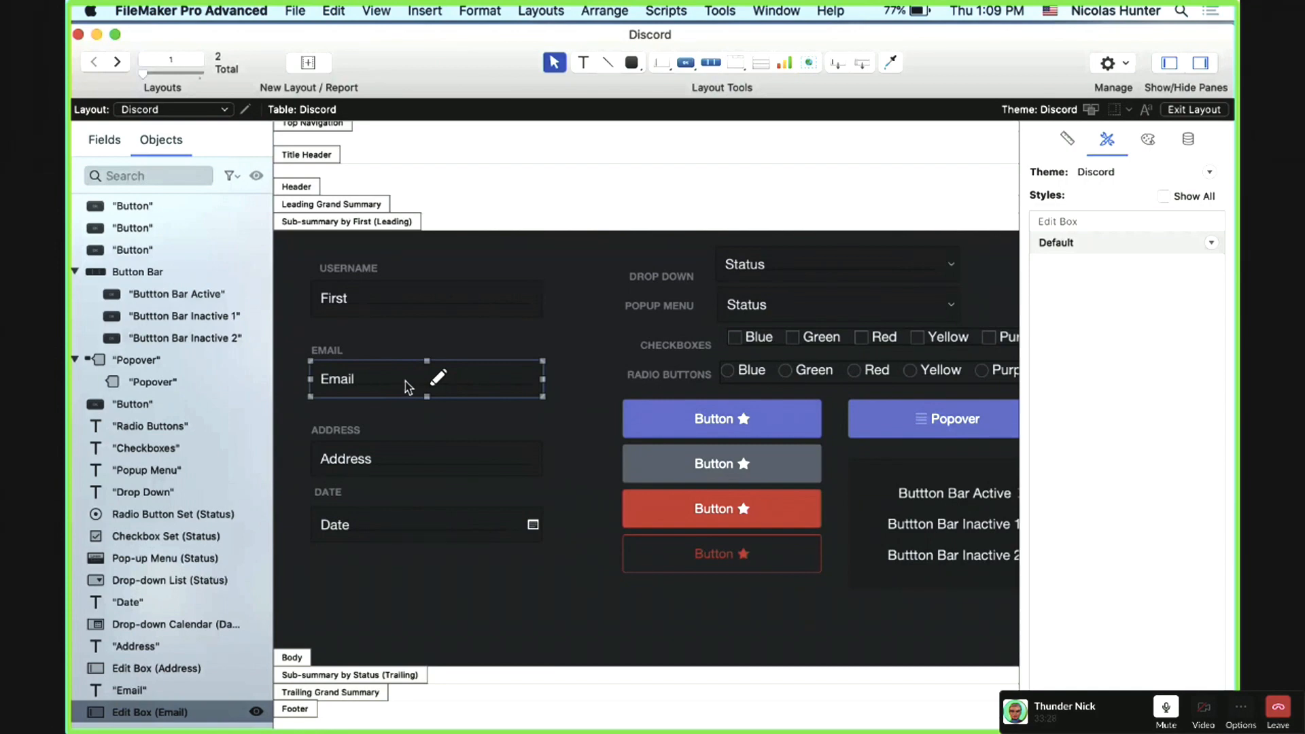
pyautogui.keyDown('shift'); pyautogui.click(341, 352); pyautogui.keyUp('shift')
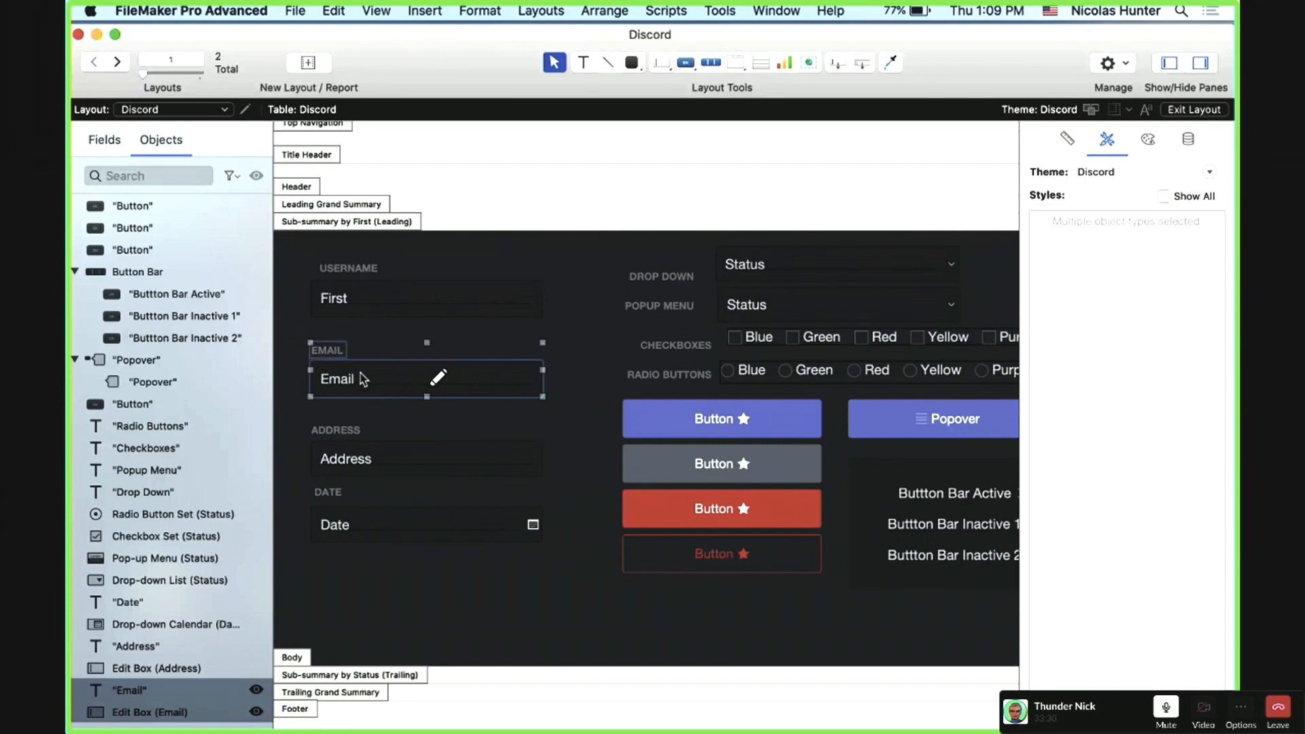
# Step: Duplicate the Email edit box slightly below the original, keeping the copy assigned to the Email field
pyautogui.click(412, 342)
pyautogui.doubleClick(408, 385)
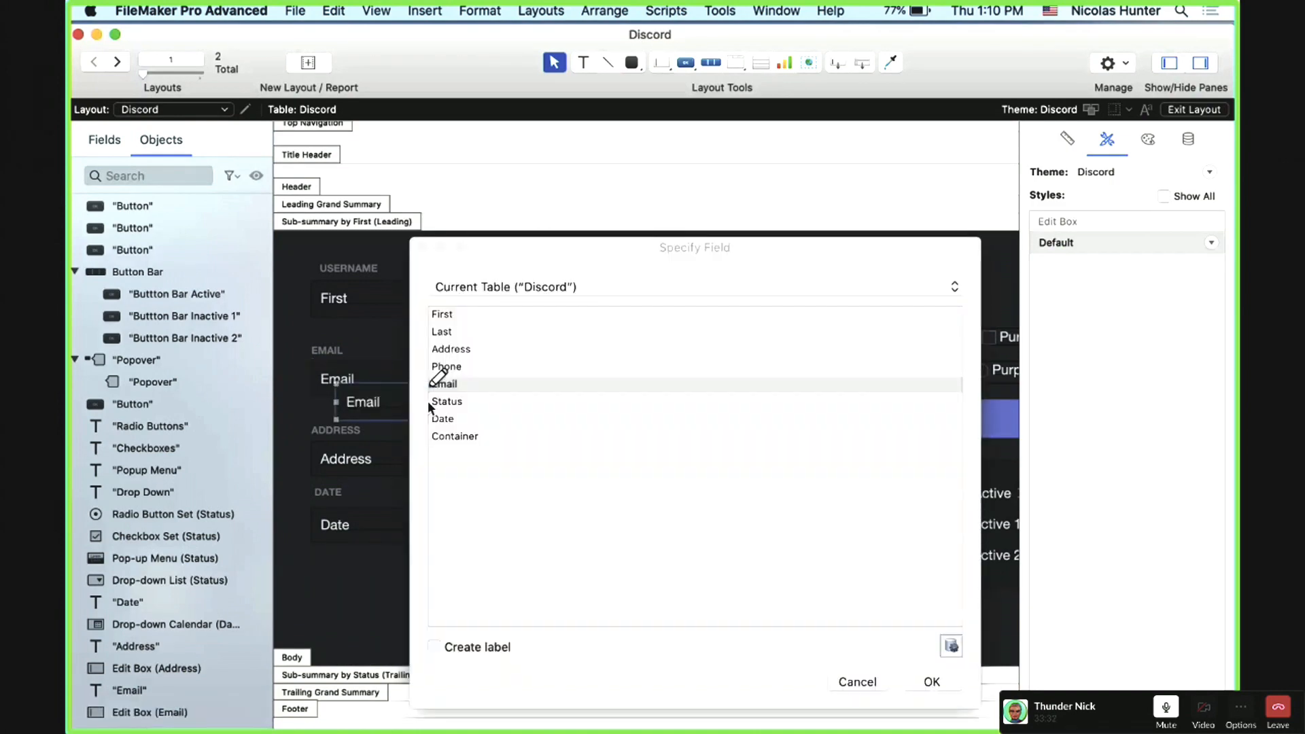
pyautogui.press('Return')
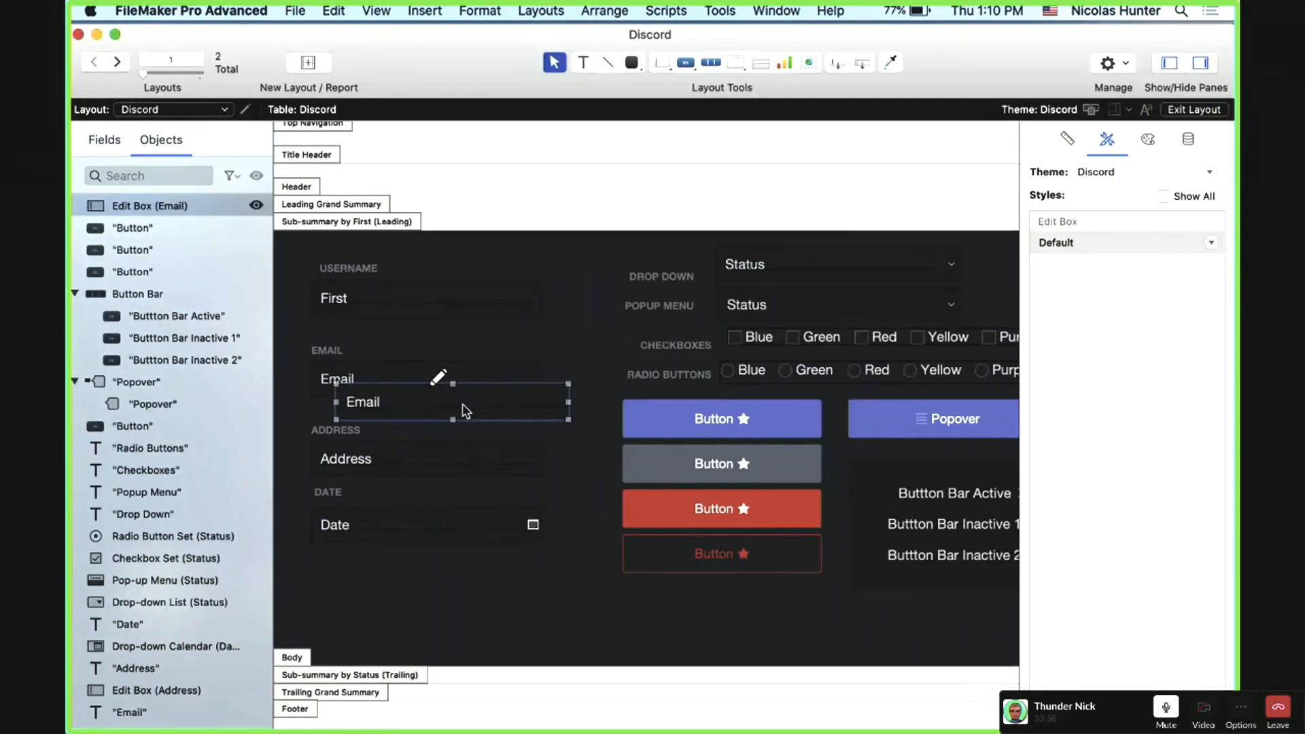
# Step: Set the copied Email box's padding to 3 top, 7 left, 7 right and 4 bottom
pyautogui.click(1149, 139)
pyautogui.scroll(-3, 1132, 651)
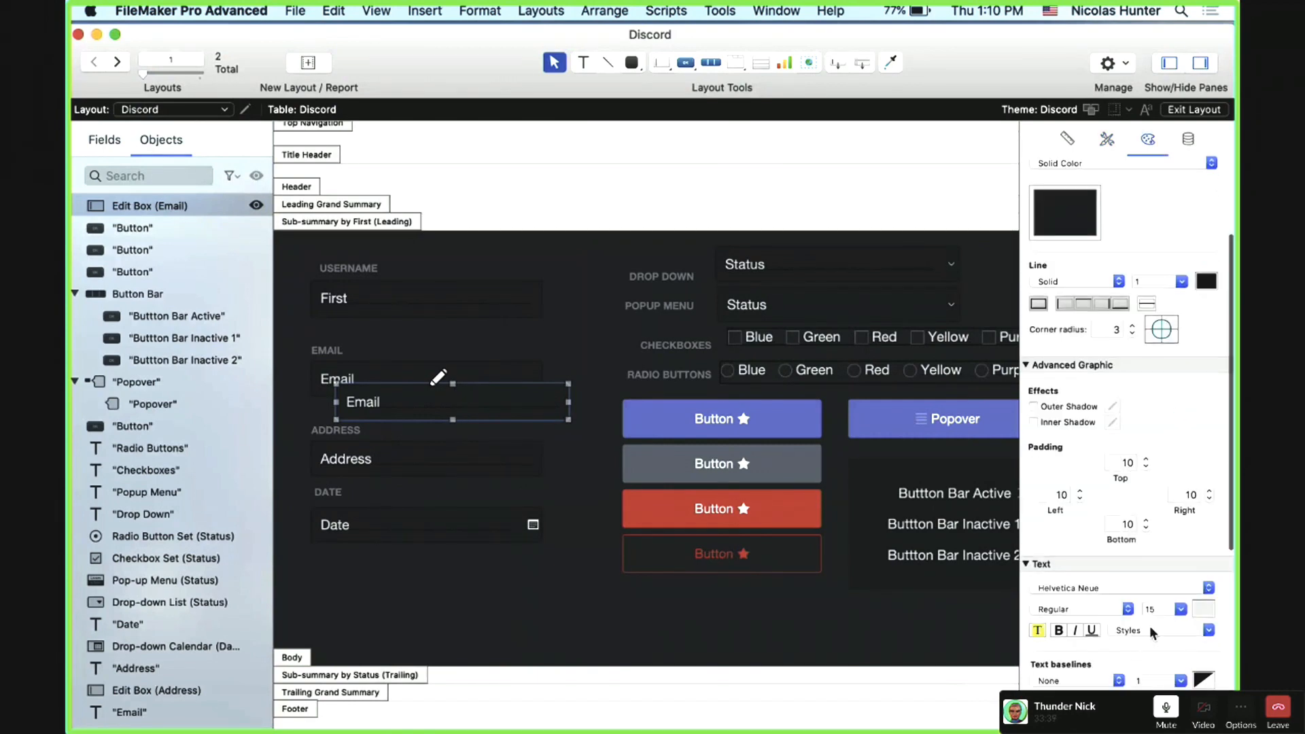
pyautogui.click(1125, 463)
pyautogui.write('3')
pyautogui.press('Tab')
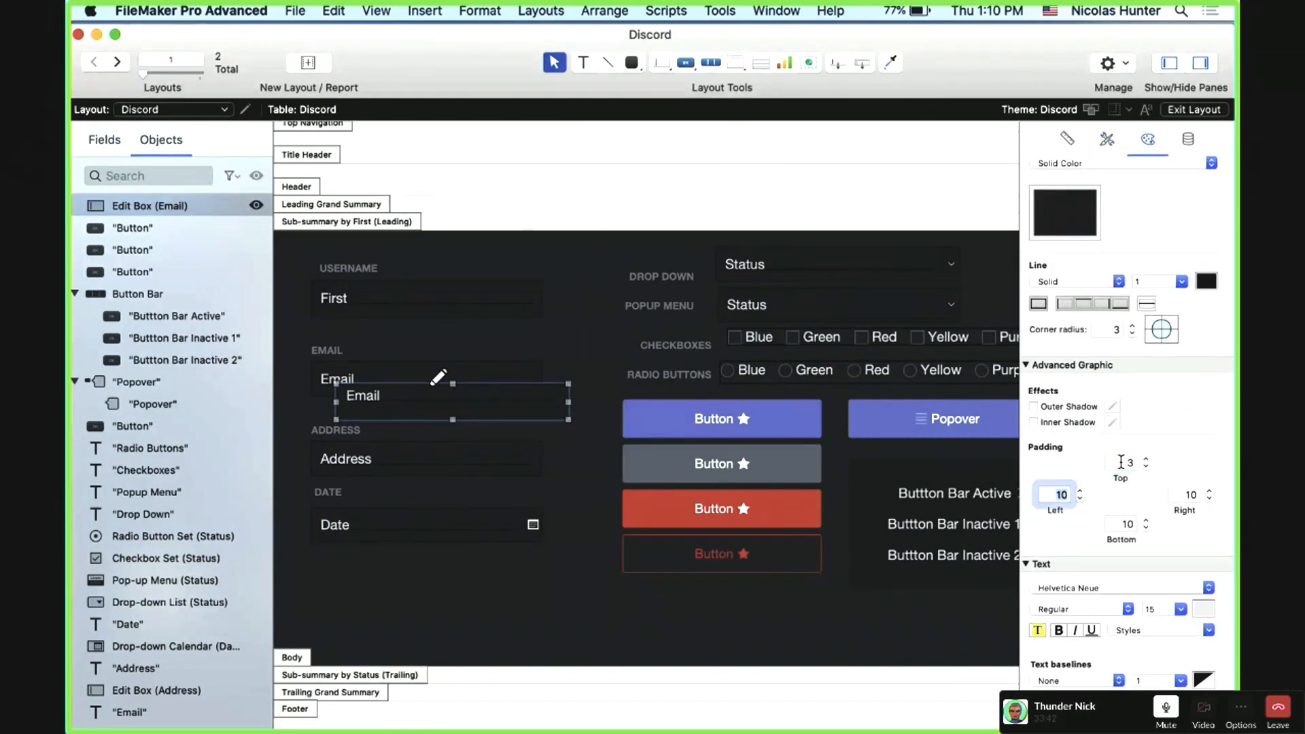
pyautogui.press('Tab')
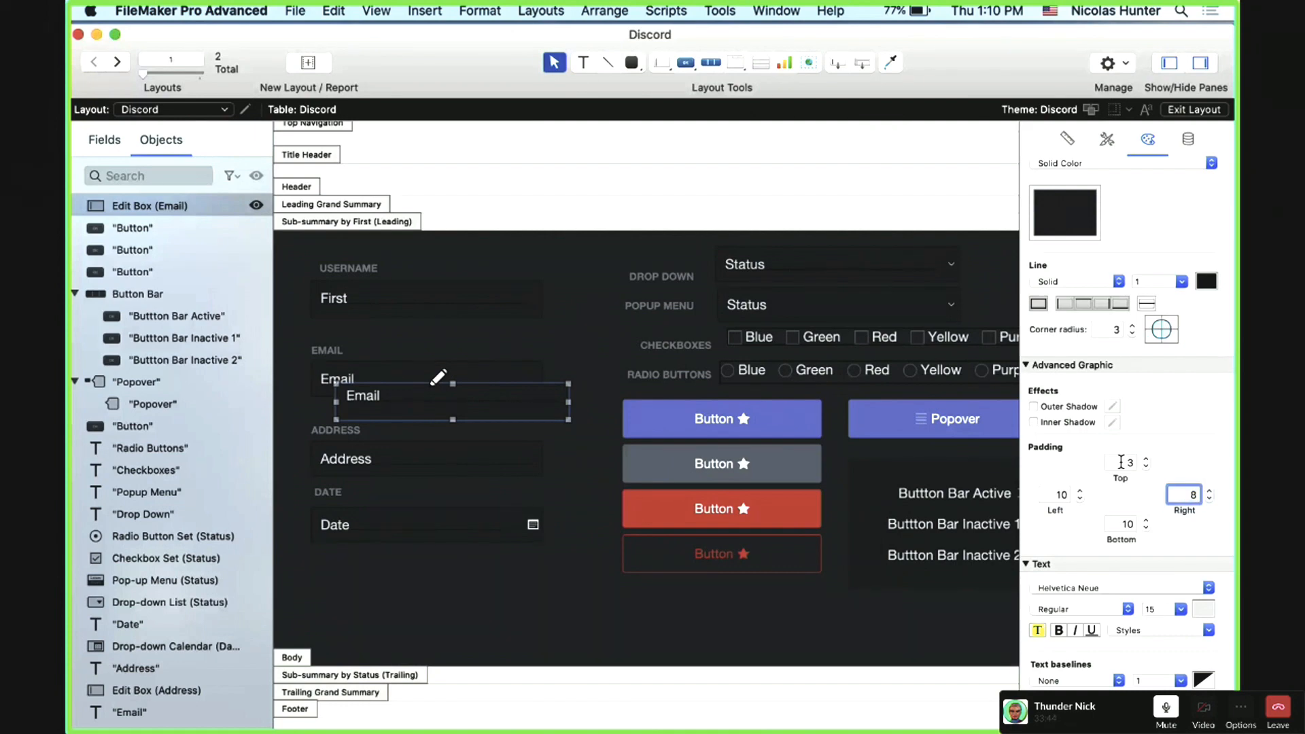
pyautogui.click(1061, 493)
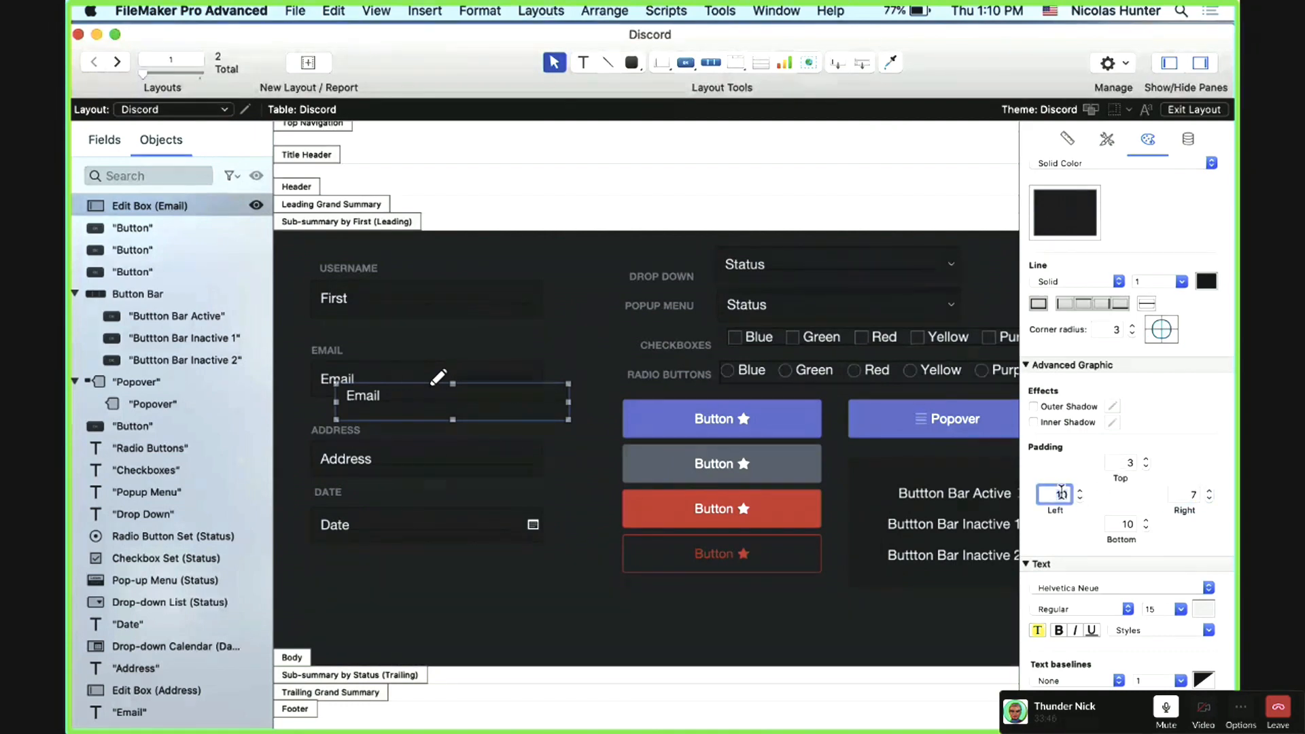
pyautogui.click(1130, 533)
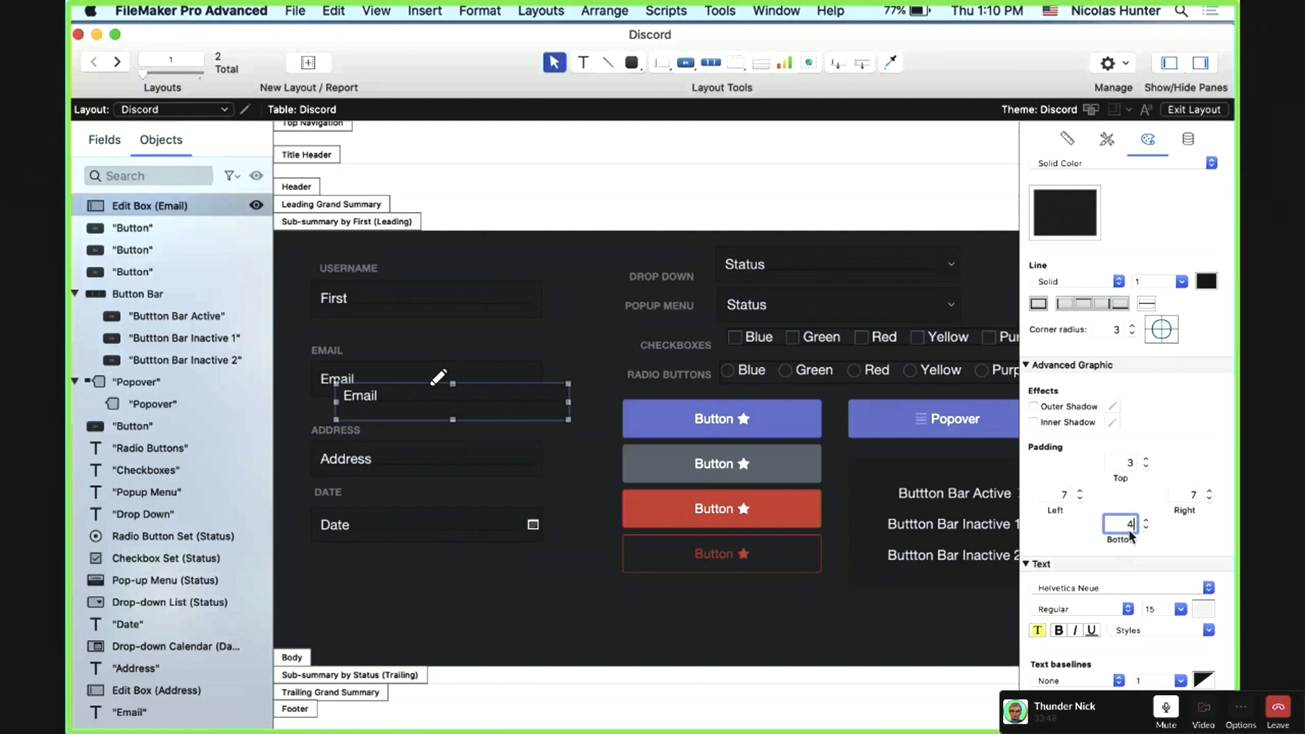
# Step: Shrink the copied Email box to about 23 pt high and set its text size to 12
pyautogui.click(454, 393)
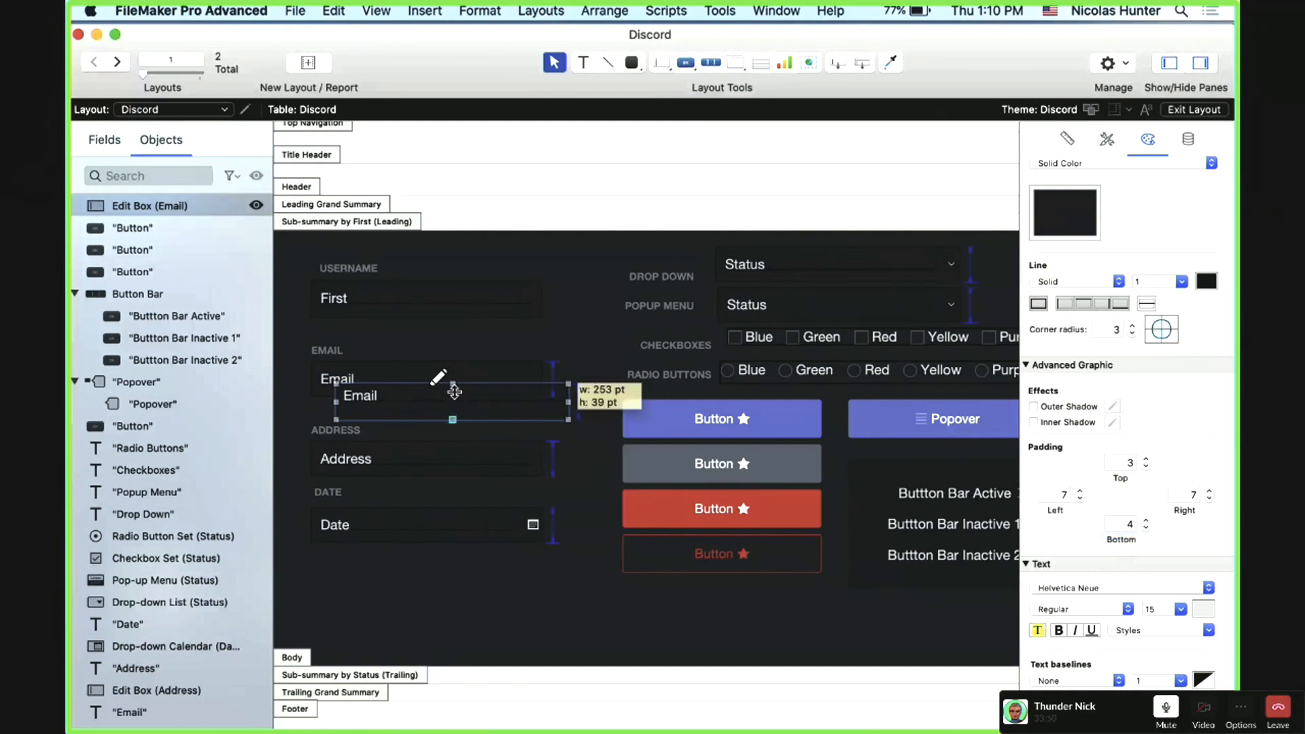
pyautogui.moveTo(454, 392); pyautogui.dragTo(454, 383)
pyautogui.click(1157, 609)
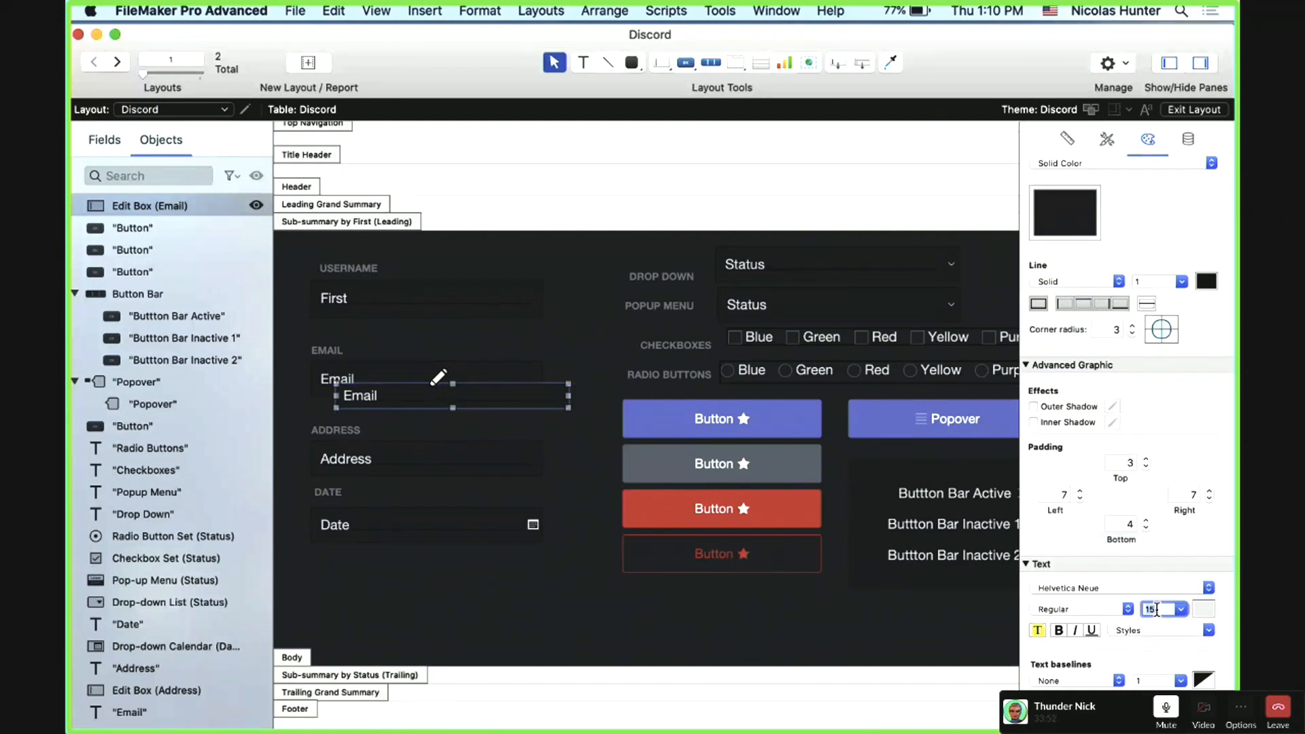
pyautogui.write('12')
pyautogui.press('Return')
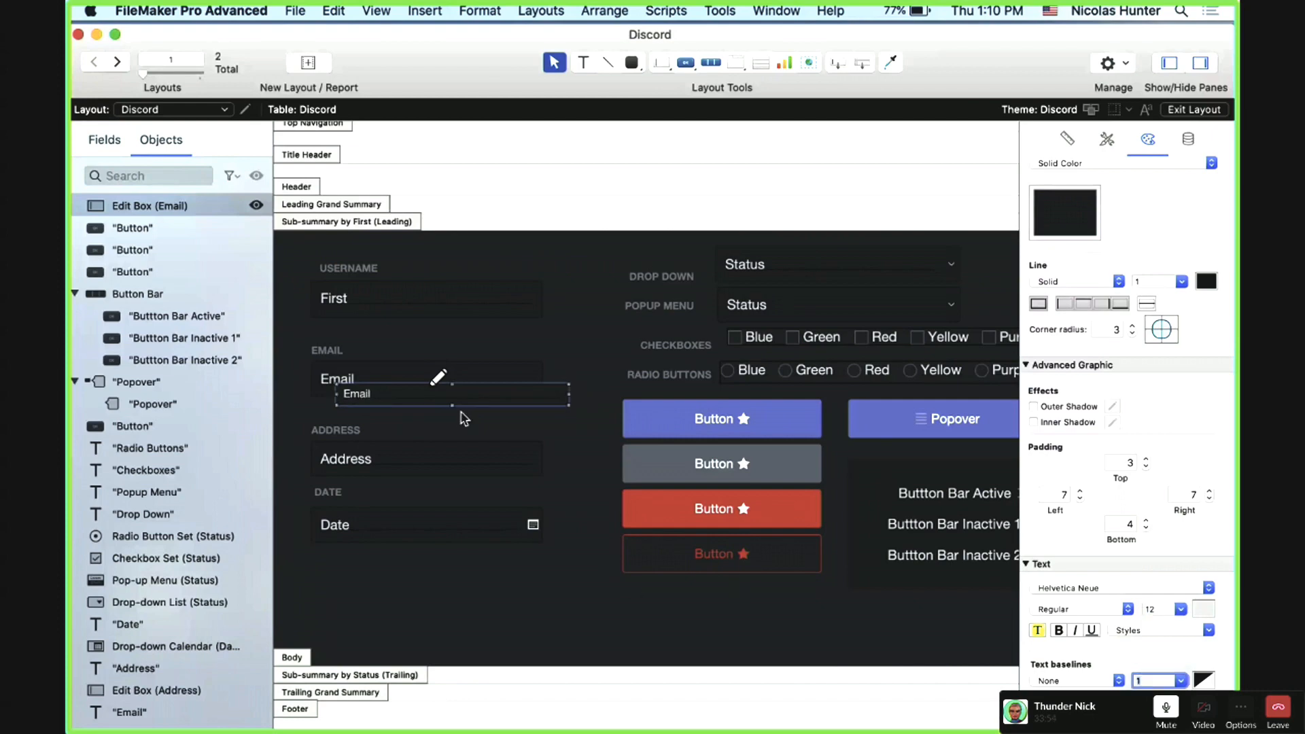
# Step: Move the copied Email box clear of the original, to about 124 pt from the left and 336 pt from the top
pyautogui.click(454, 389)
pyautogui.moveTo(455, 389); pyautogui.dragTo(514, 425)
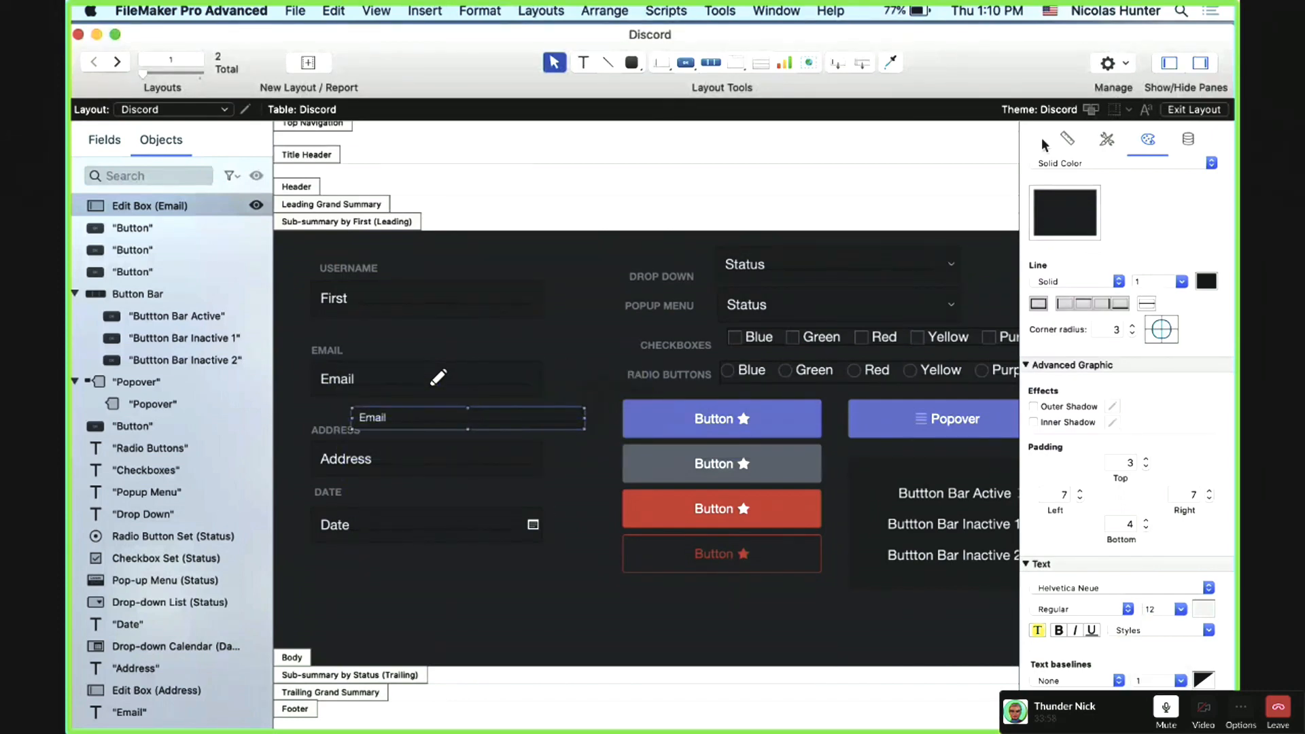
pyautogui.click(1067, 140)
pyautogui.scroll(4, 1174, 200)
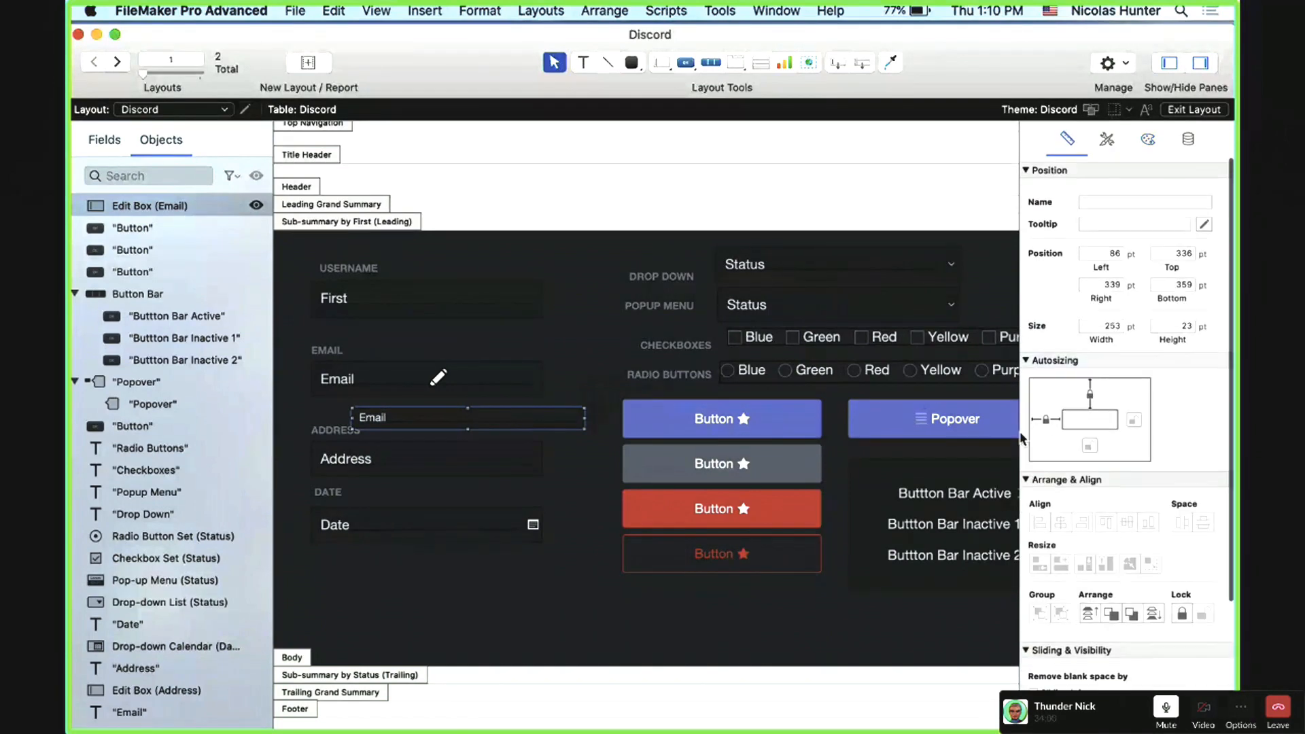
pyautogui.moveTo(416, 422); pyautogui.dragTo(447, 427)
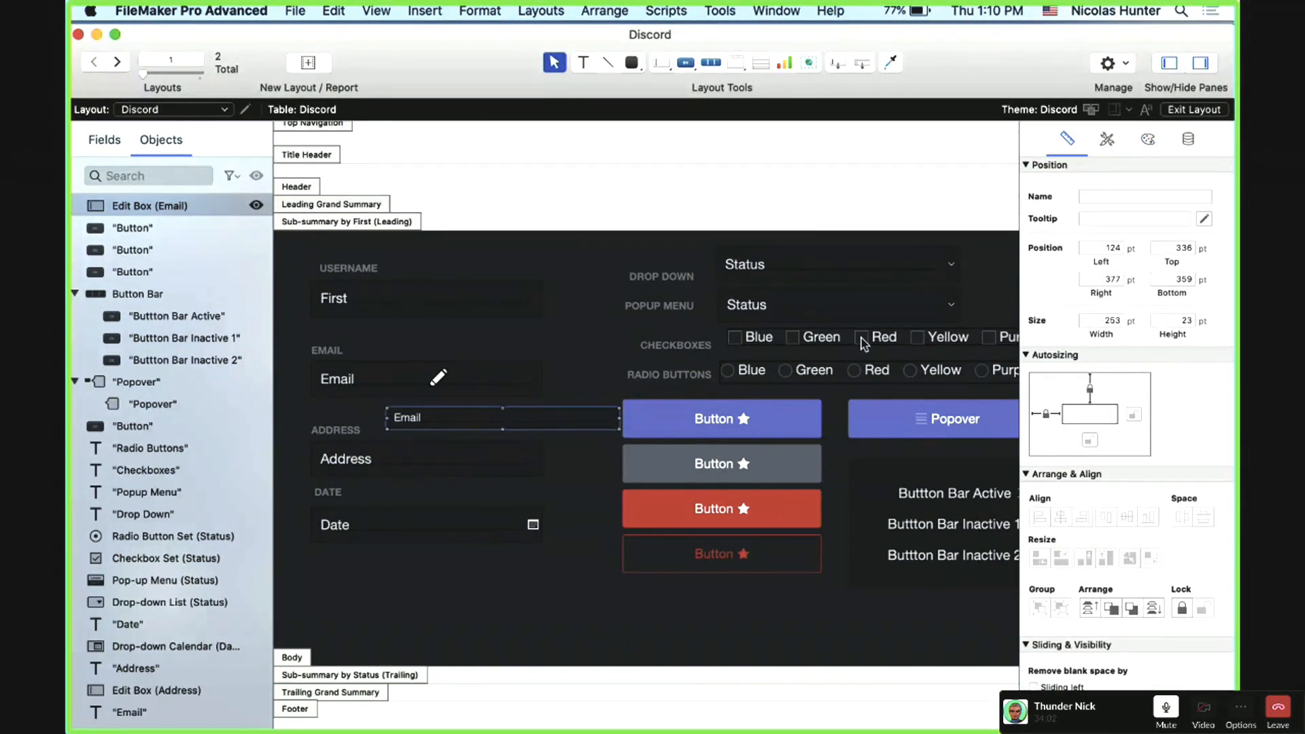
# Step: Increase the copied Email box's padding to 4 top and 5 bottom, and make the box 25 pt high
pyautogui.click(1149, 139)
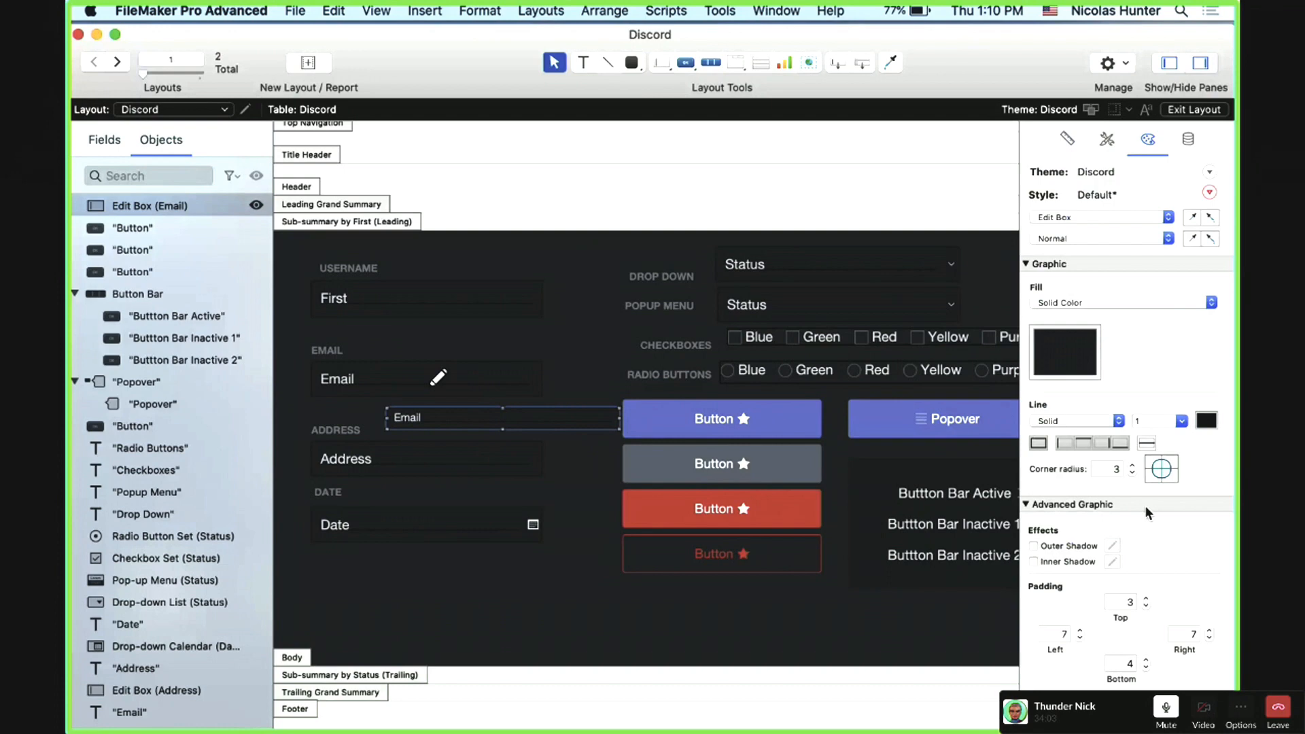
pyautogui.click(1145, 598)
pyautogui.click(1145, 660)
pyautogui.click(665, 571)
pyautogui.click(499, 426)
pyautogui.moveTo(500, 426); pyautogui.dragTo(553, 401)
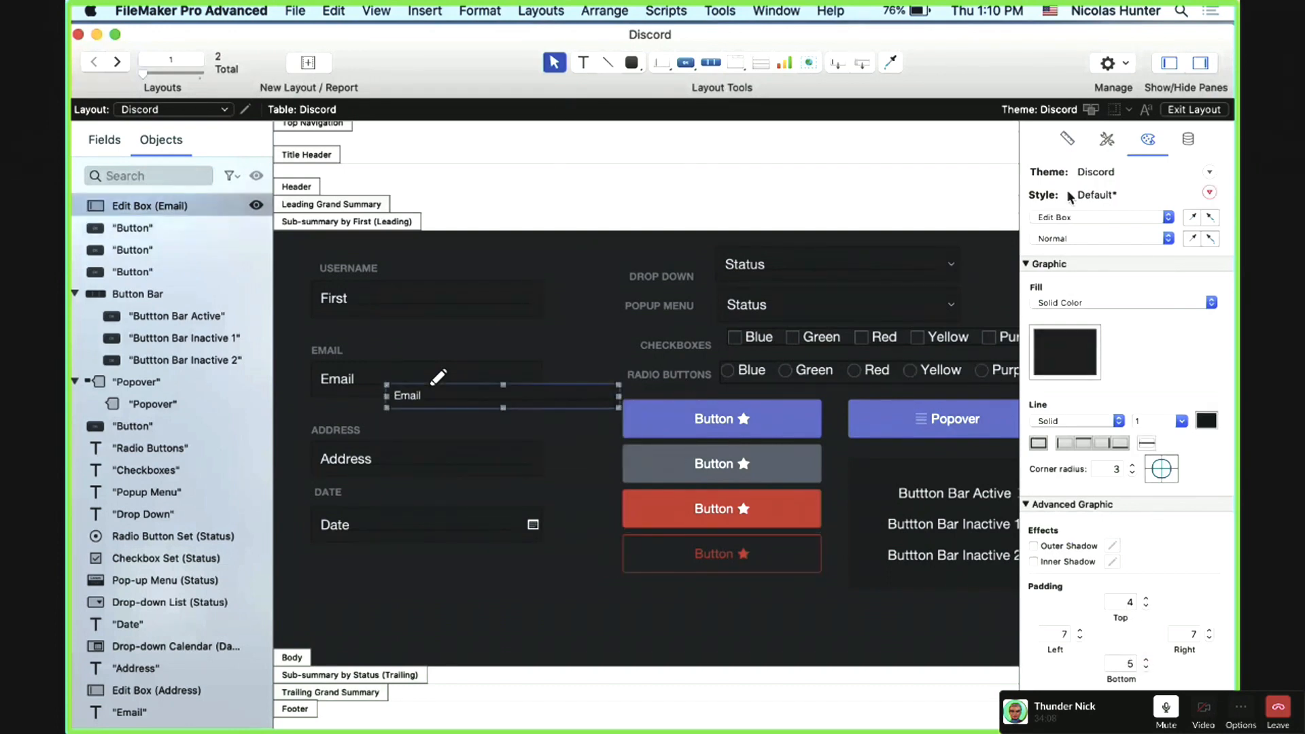
pyautogui.click(1067, 138)
pyautogui.click(1186, 320)
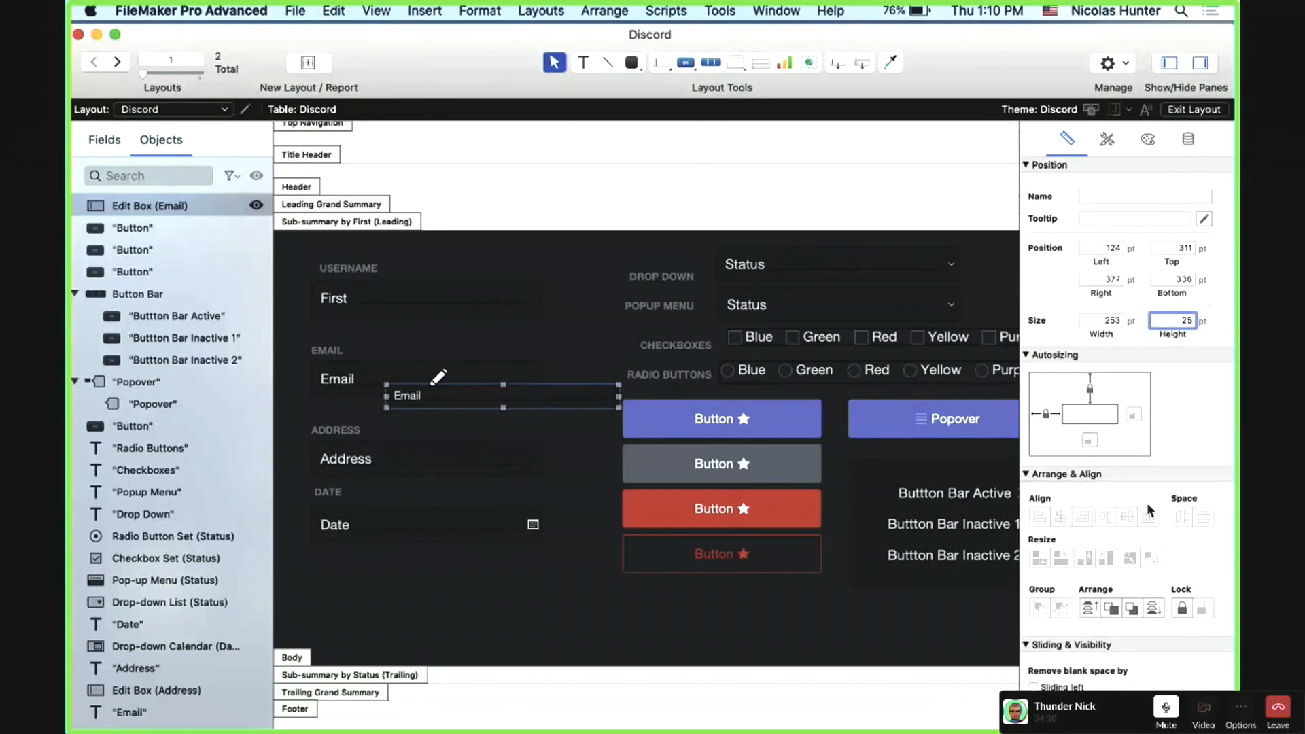
# Step: Reposition the small Email box just below the original Email box, beside the ADDRESS label, and check its padding and size
pyautogui.moveTo(476, 401); pyautogui.dragTo(468, 423)
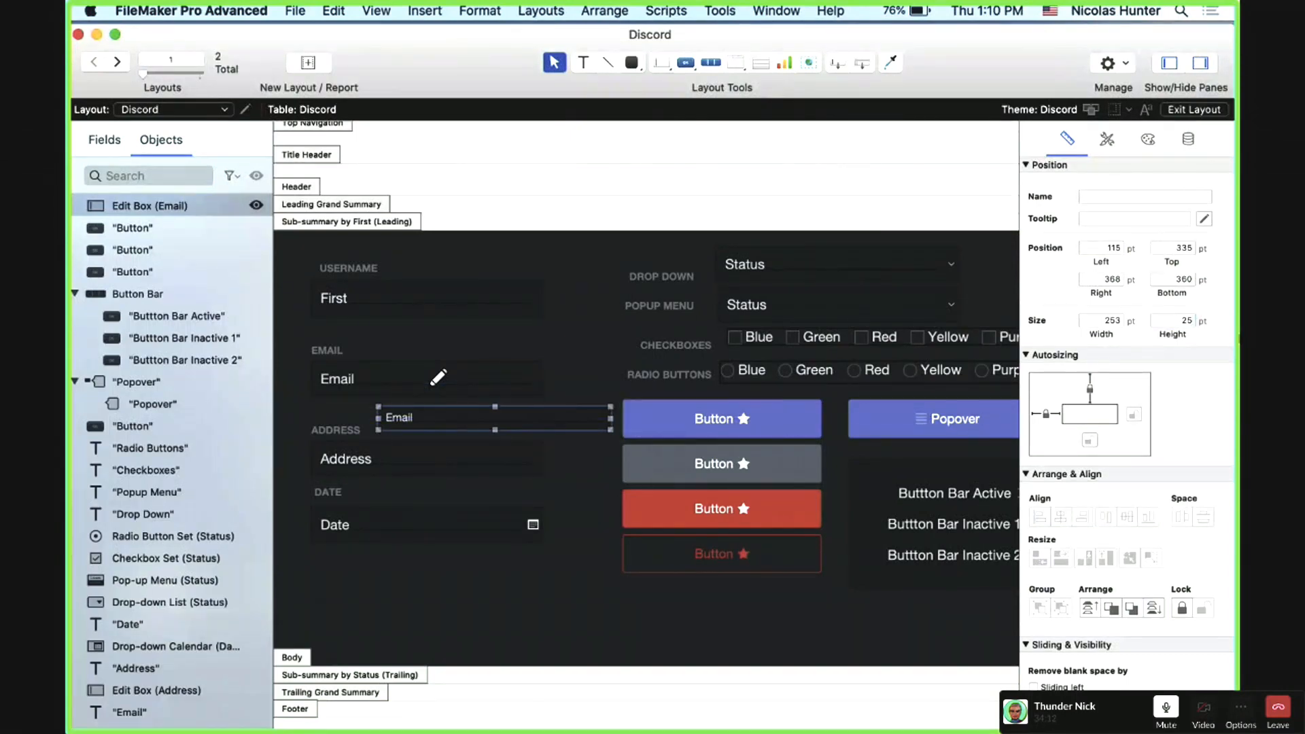
pyautogui.click(1148, 139)
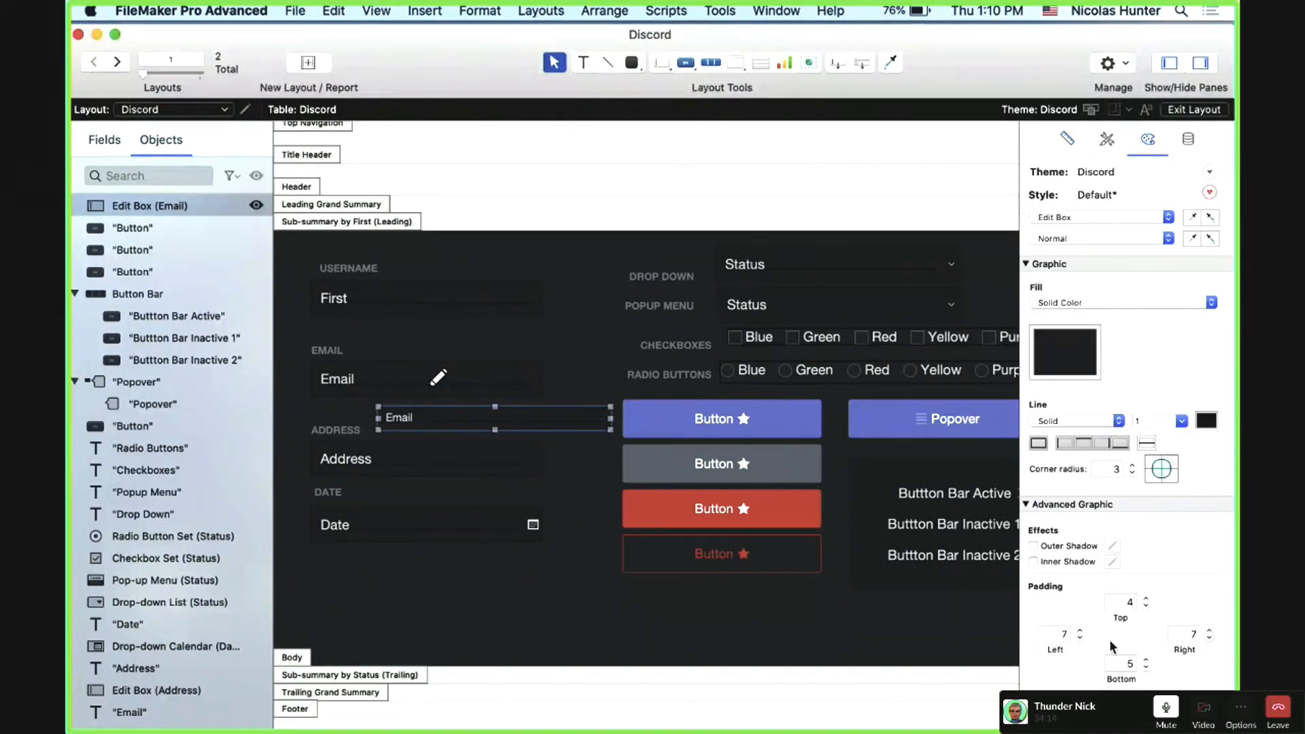
pyautogui.scroll(-1, 1127, 661)
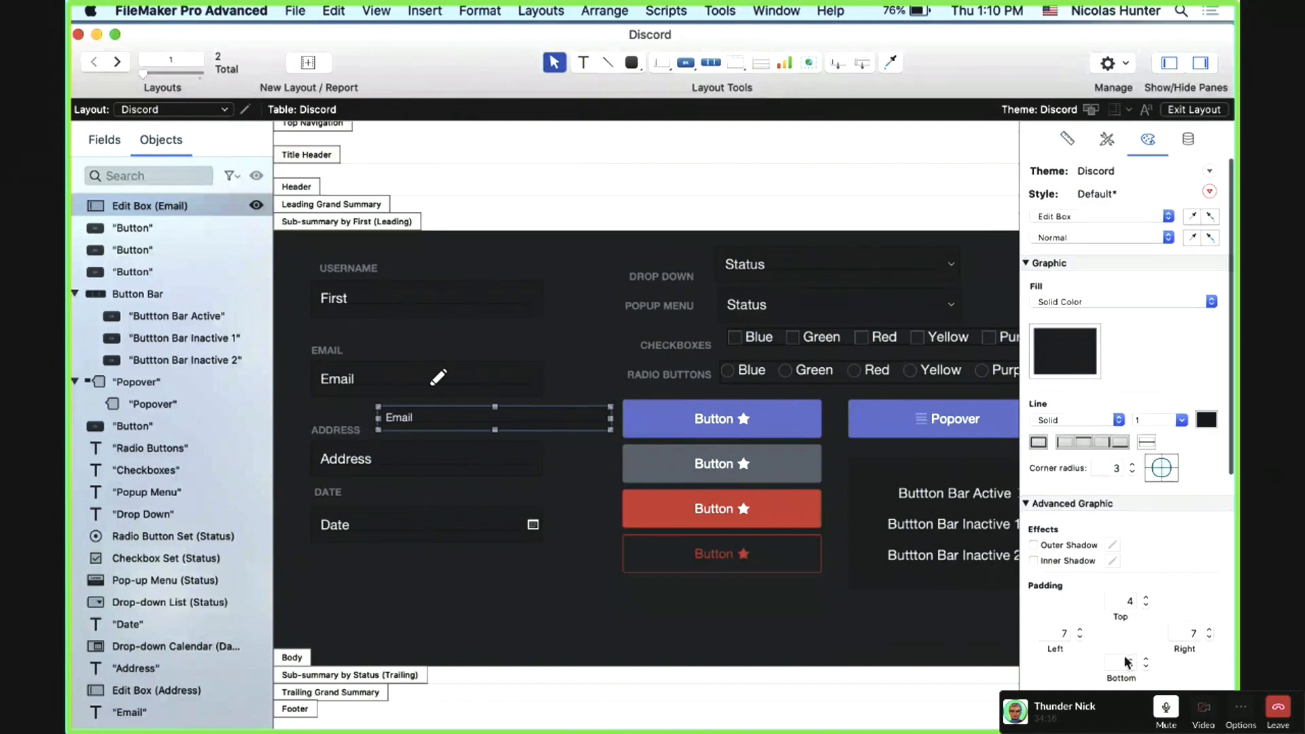
pyautogui.scroll(-3, 1128, 661)
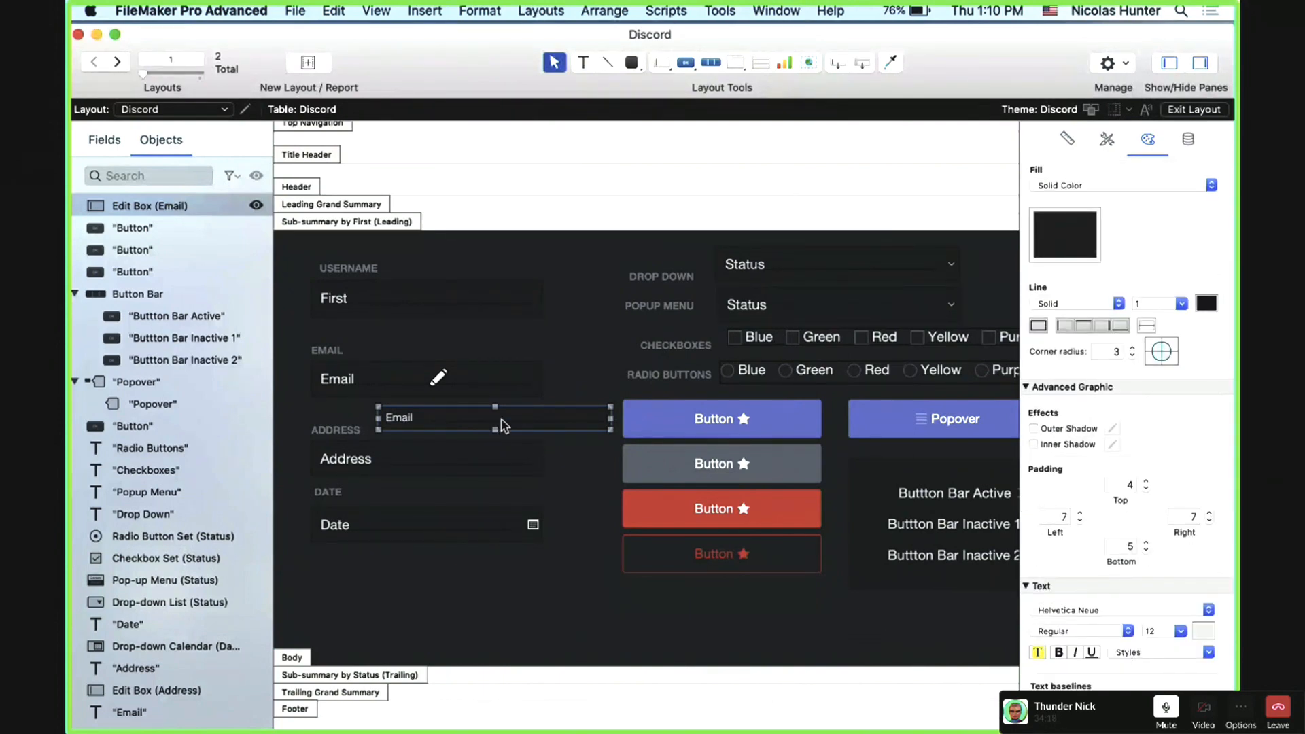
pyautogui.moveTo(503, 425); pyautogui.dragTo(498, 425)
pyautogui.click(1067, 139)
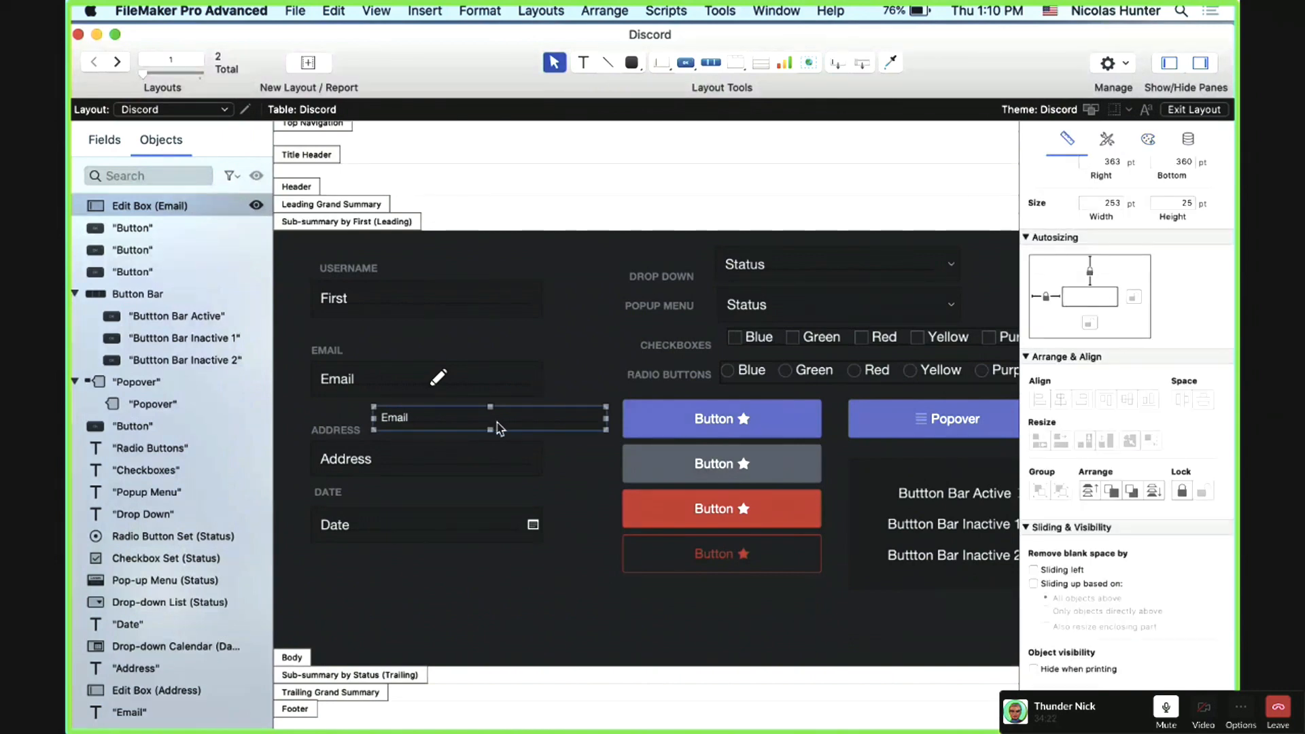
pyautogui.moveTo(500, 427)
pyautogui.mouseDown()
pyautogui.moveTo(486, 415)
pyautogui.moveTo(498, 424)
pyautogui.moveTo(511, 373)
pyautogui.moveTo(523, 375)
pyautogui.moveTo(501, 421)
pyautogui.mouseUp()
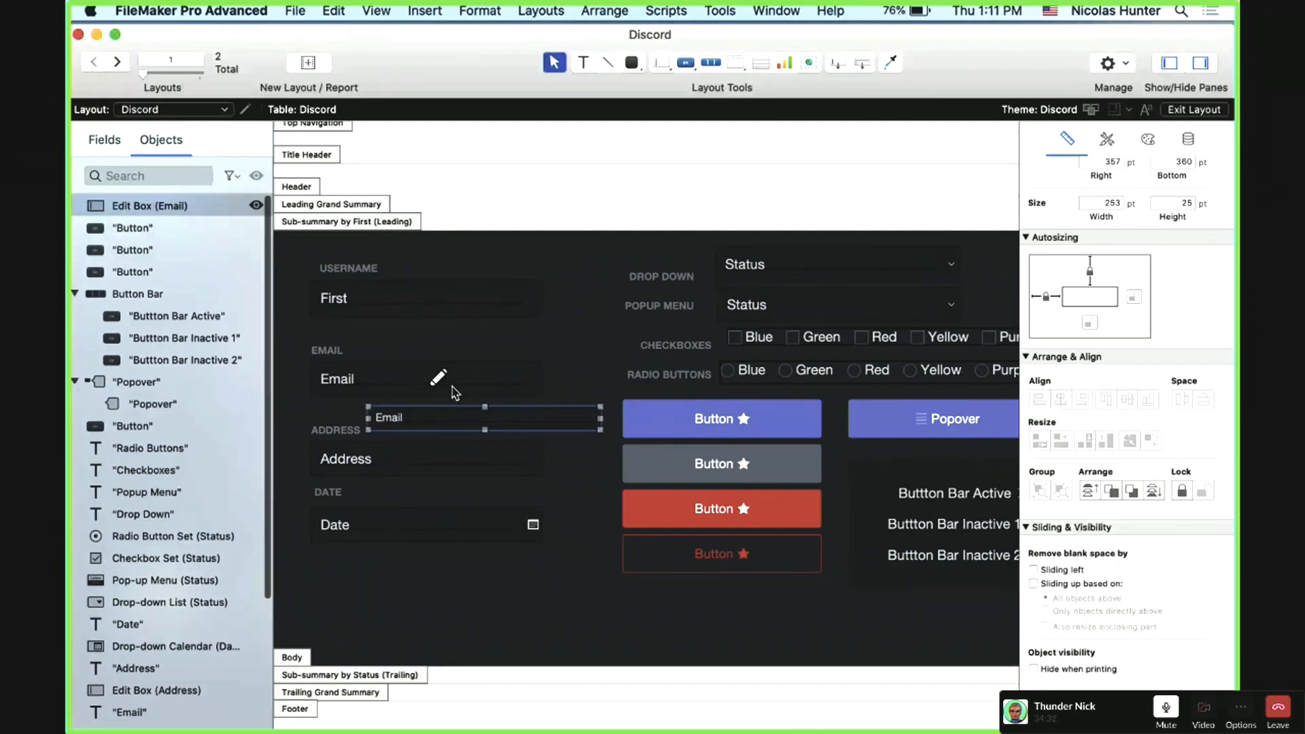
# Step: Compare the small Email box with the original, and save its formatting as a new style named "Field Alternate 1"
pyautogui.scroll(3, 1145, 177)
pyautogui.click(1146, 142)
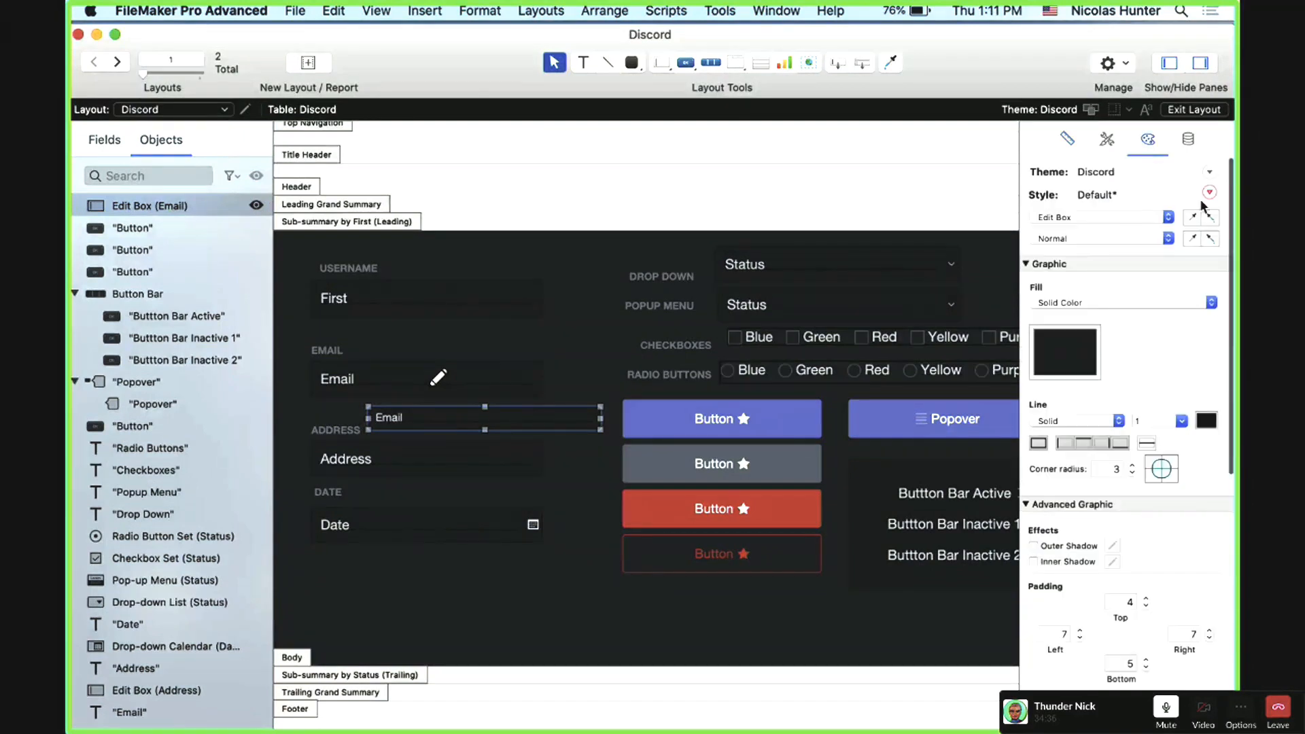
pyautogui.click(1210, 192)
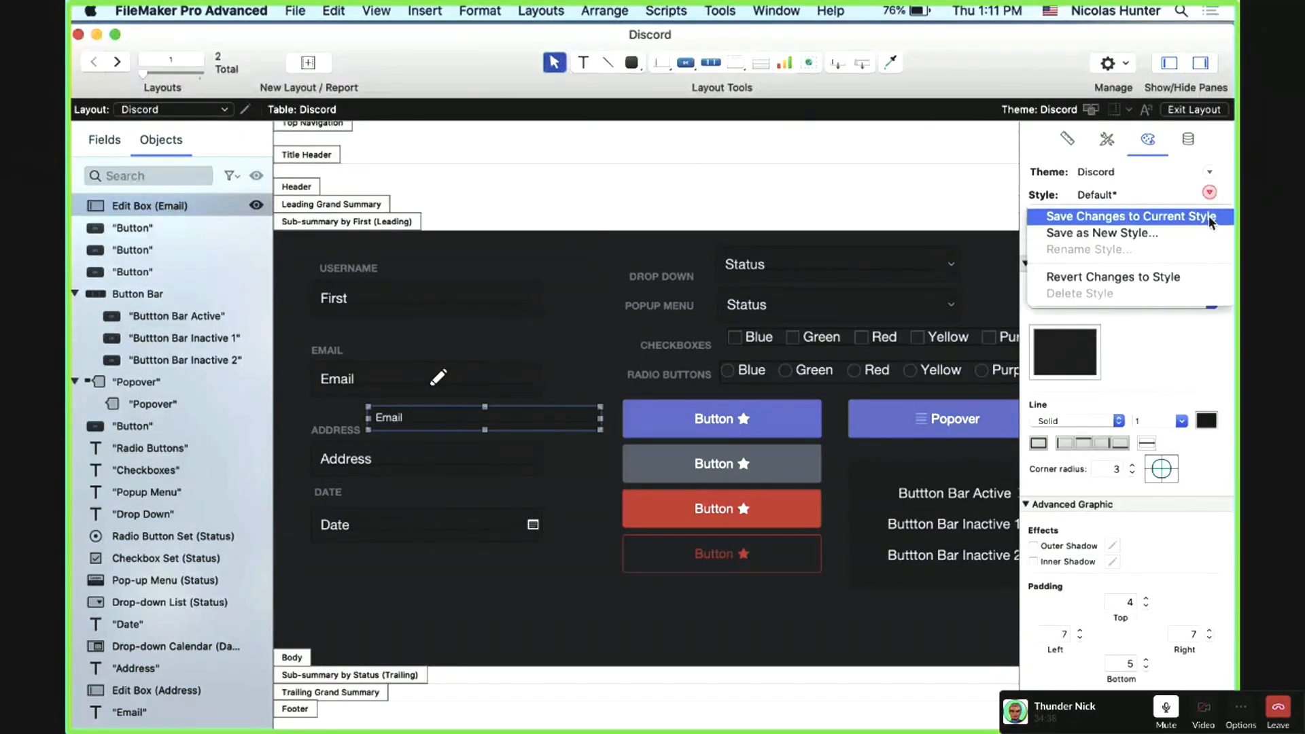
pyautogui.click(452, 390)
pyautogui.click(451, 391)
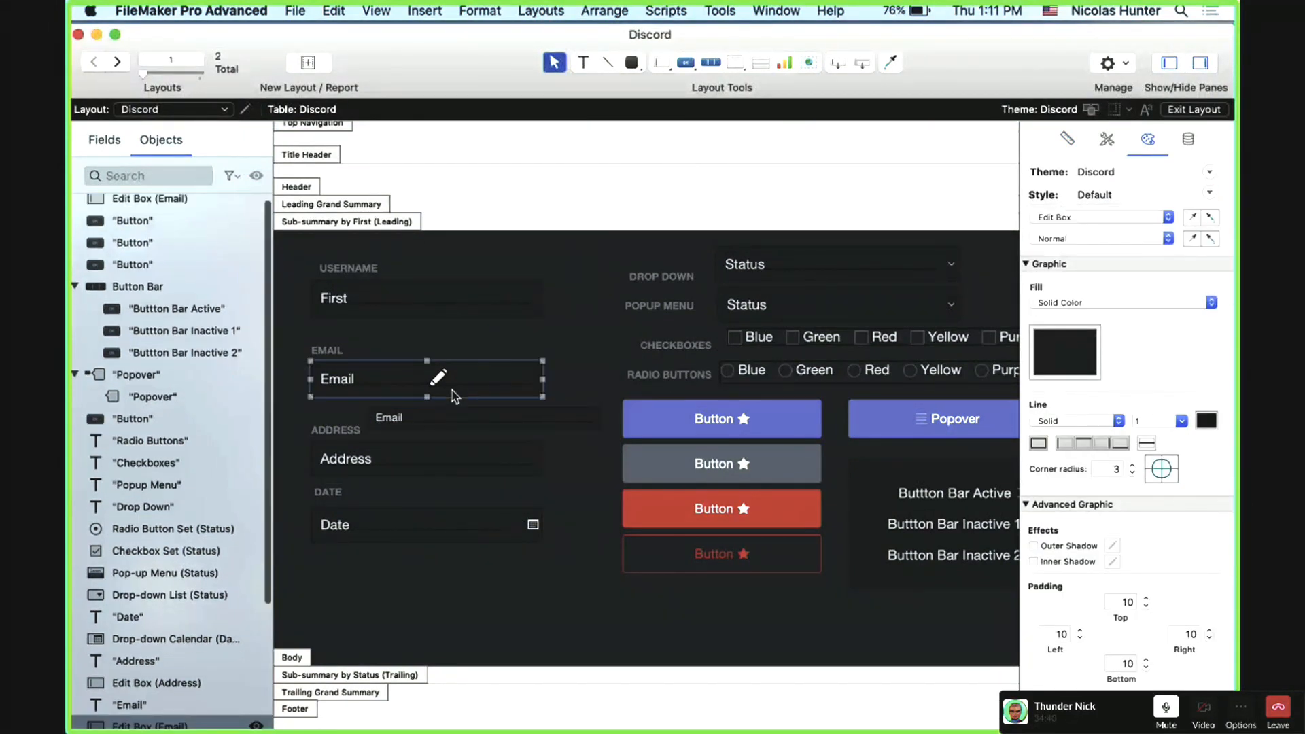
pyautogui.click(469, 416)
pyautogui.click(1210, 192)
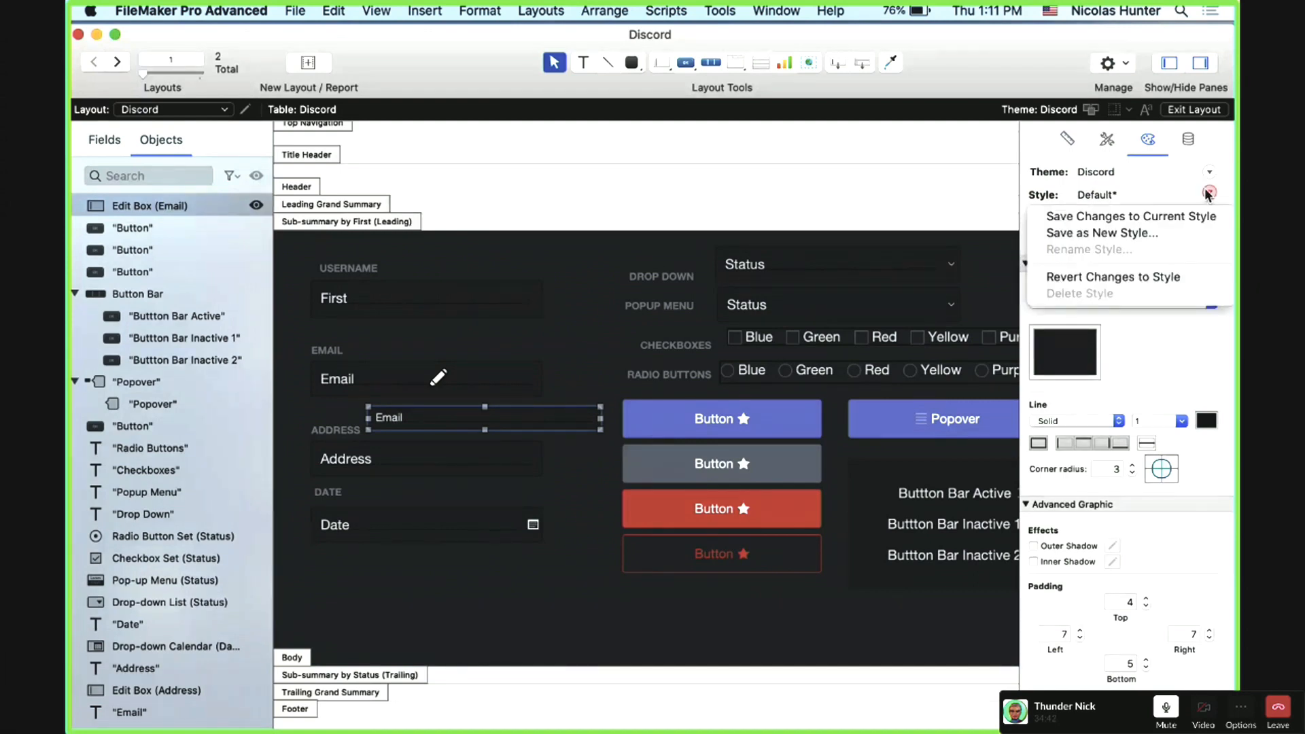
pyautogui.click(1183, 233)
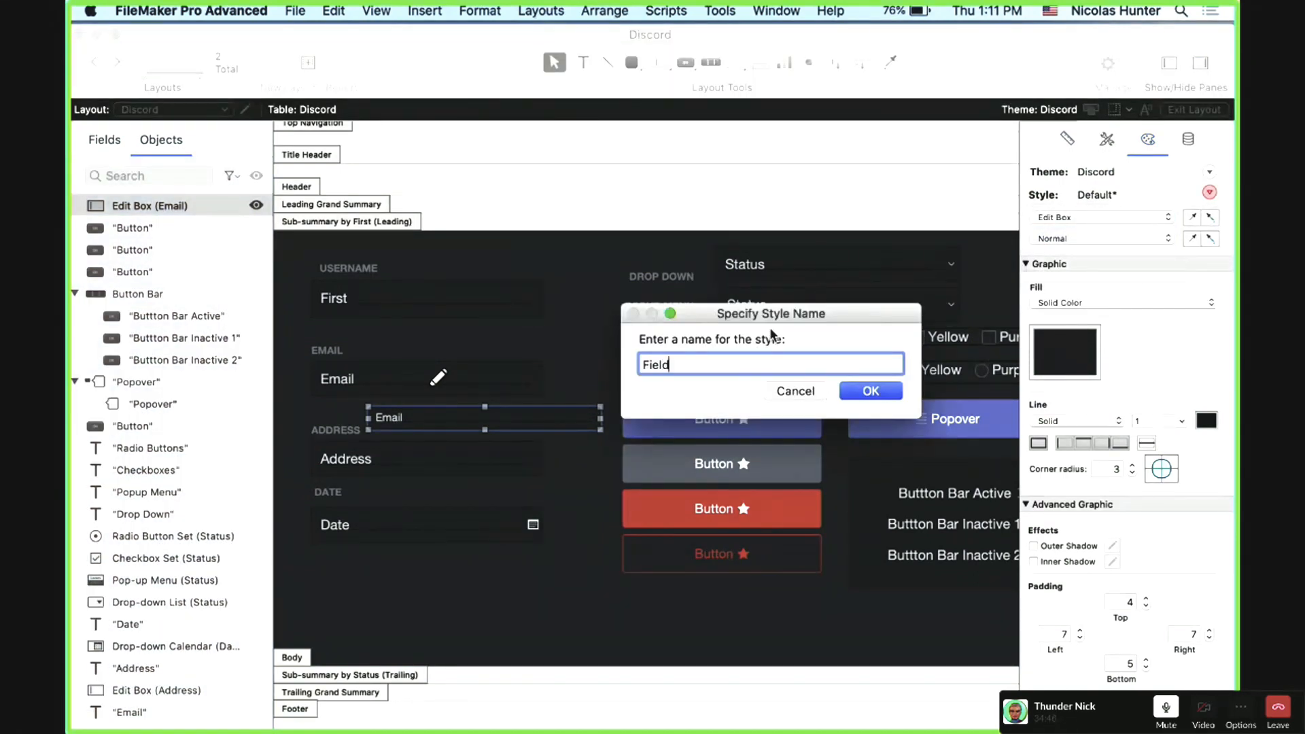
pyautogui.write('Field Alternate 1')
pyautogui.press('Return')
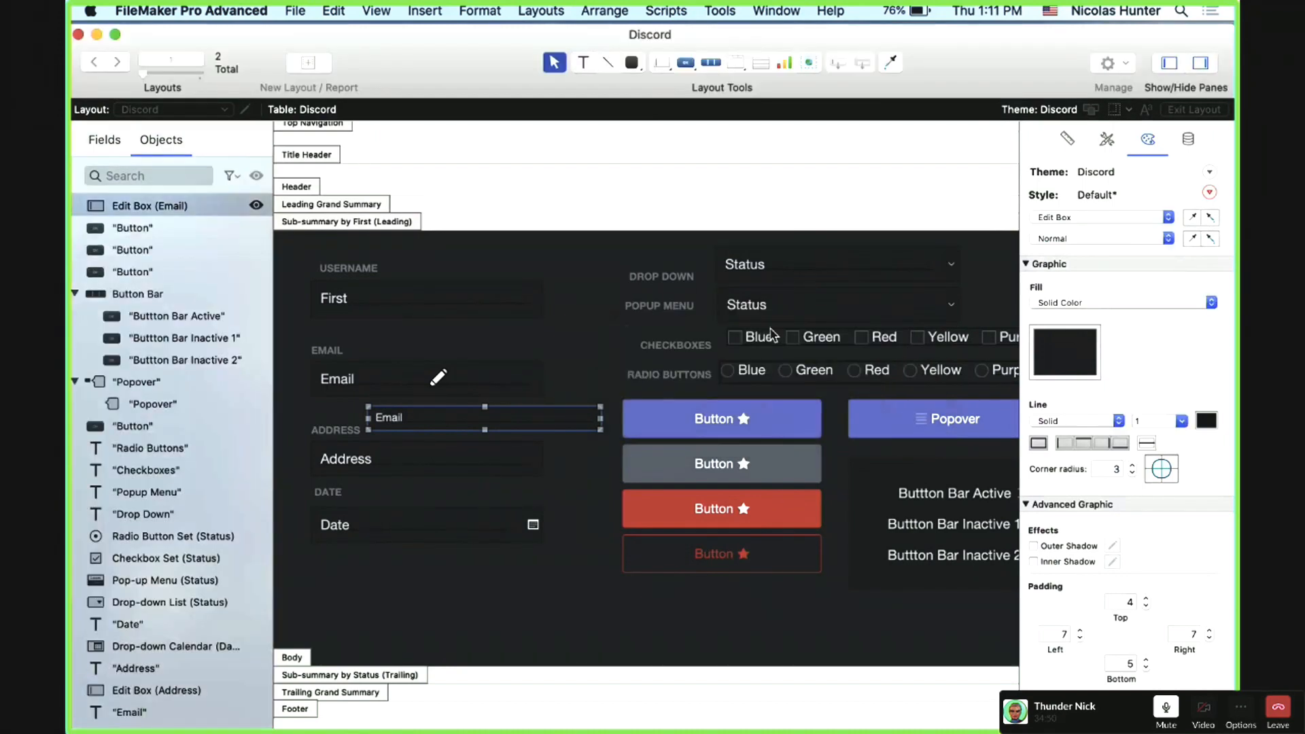
# Step: Move the small Email box above the original, beside the EMAIL label, and select that label to examine its text formatting
pyautogui.moveTo(469, 416); pyautogui.dragTo(474, 339)
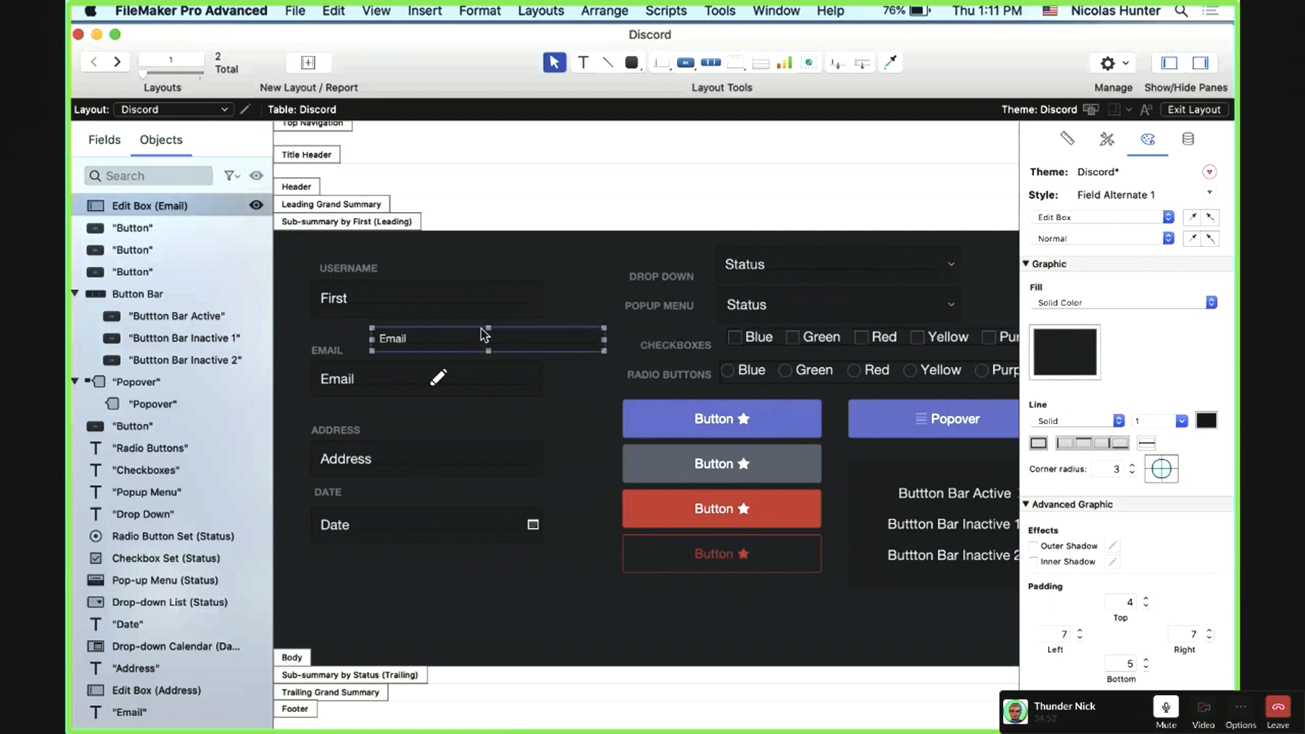
pyautogui.click(321, 354)
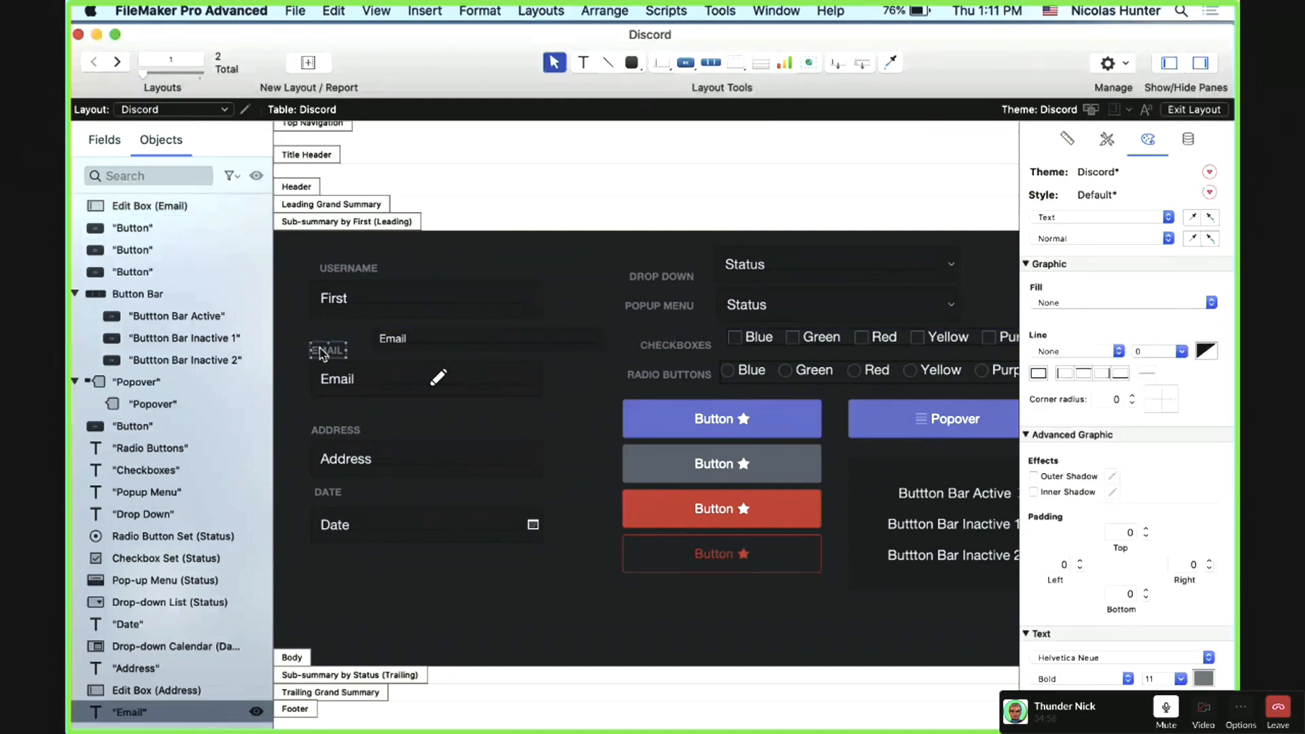
pyautogui.scroll(-1, 353, 378)
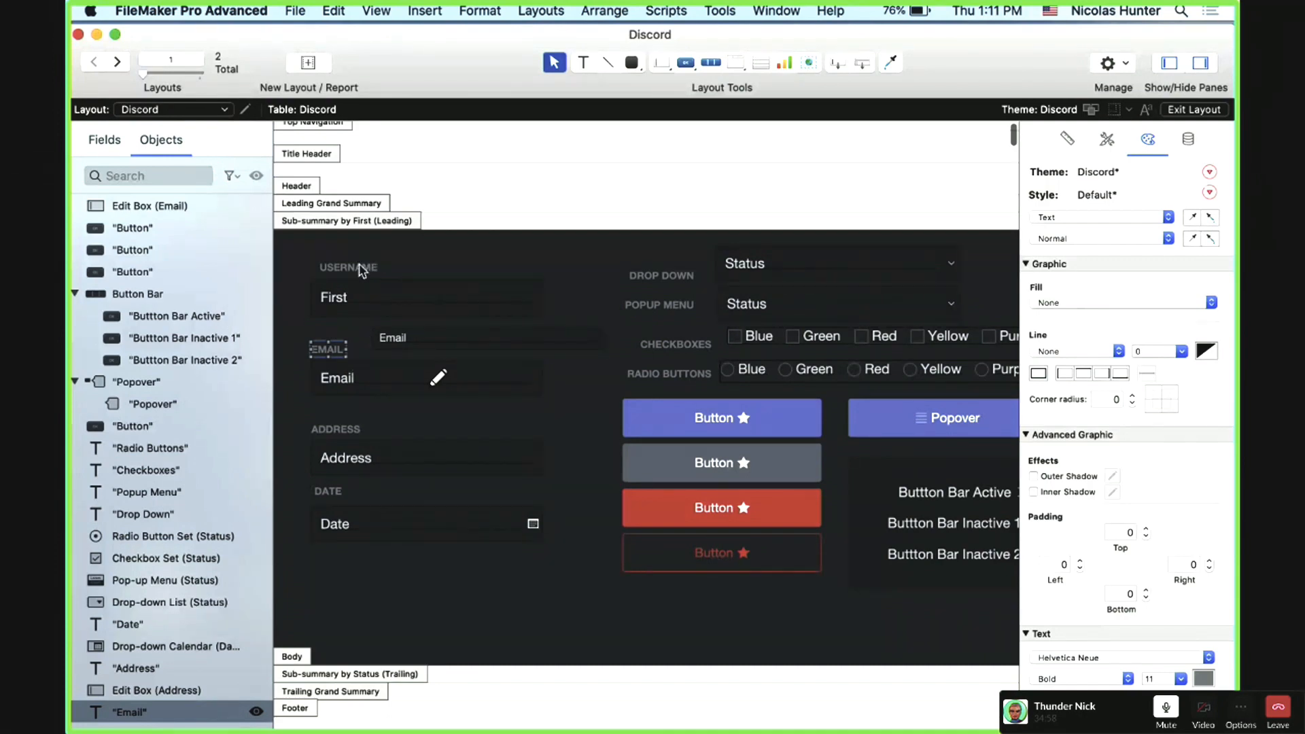
# Step: Delete the small Email box that uses the Field Alternate 1 style
pyautogui.click(429, 339)
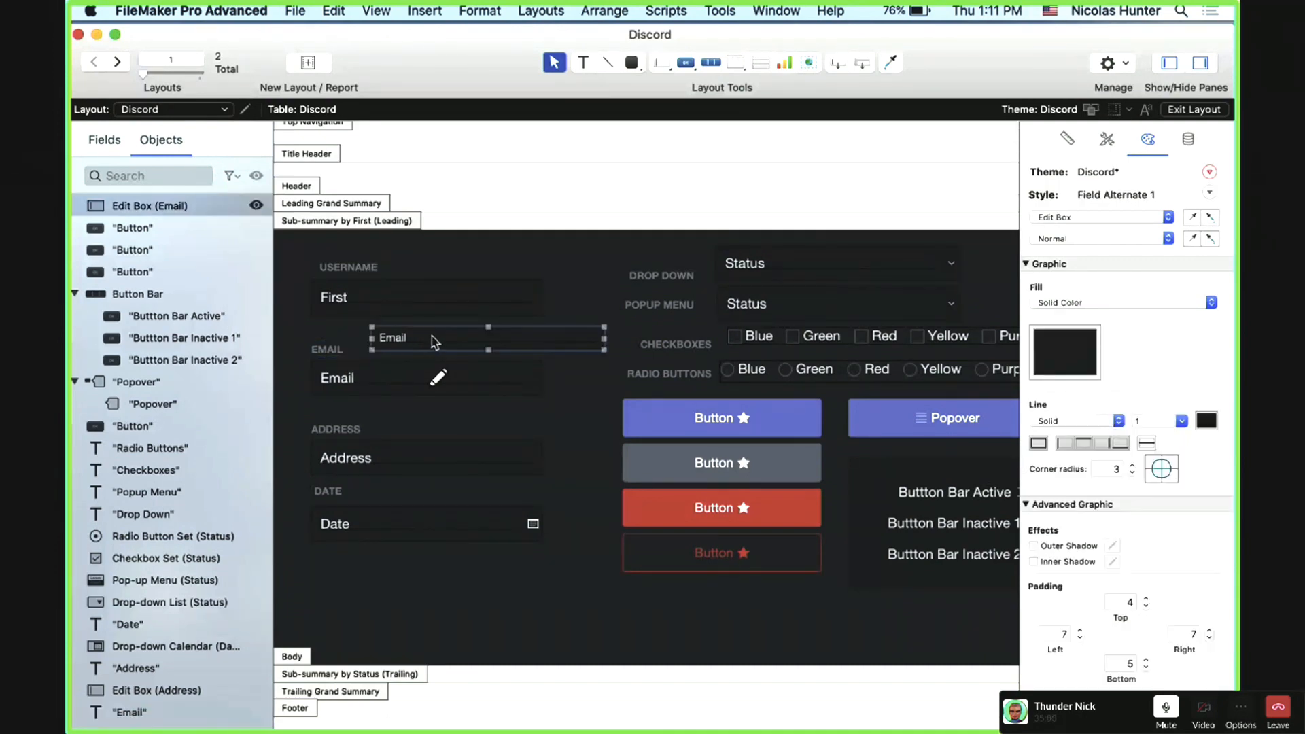
pyautogui.moveTo(435, 339); pyautogui.dragTo(502, 267)
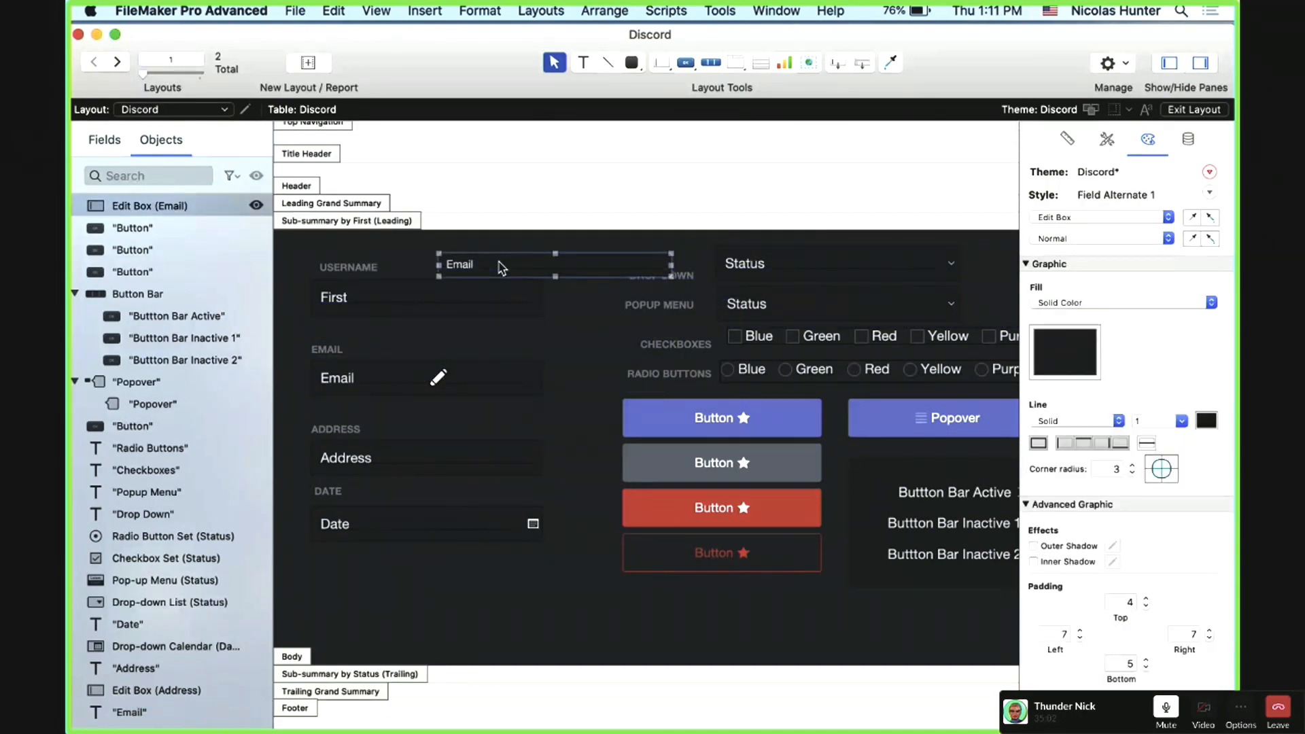
pyautogui.press('Delete')
# Step: Try the Field Alternate 1 style on the First box, and switch the box back to the Default style
pyautogui.click(459, 297)
pyautogui.click(1109, 140)
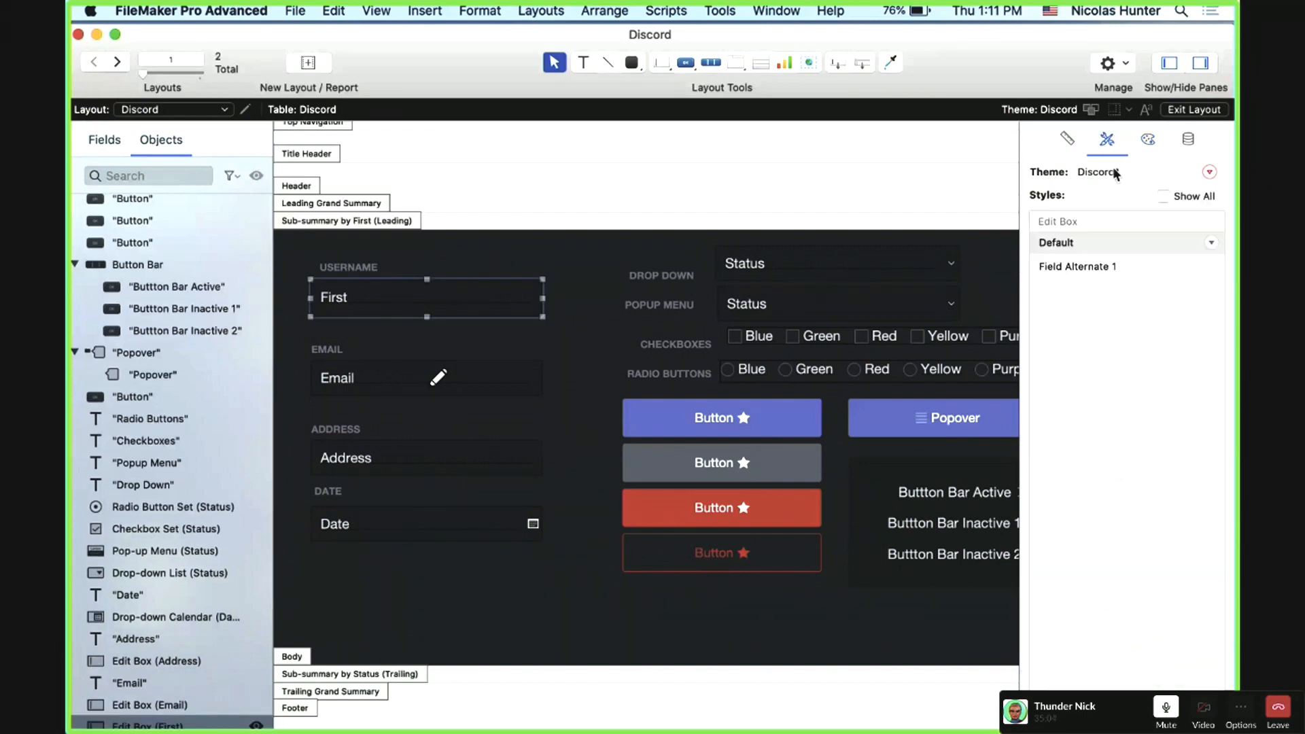
pyautogui.click(1081, 267)
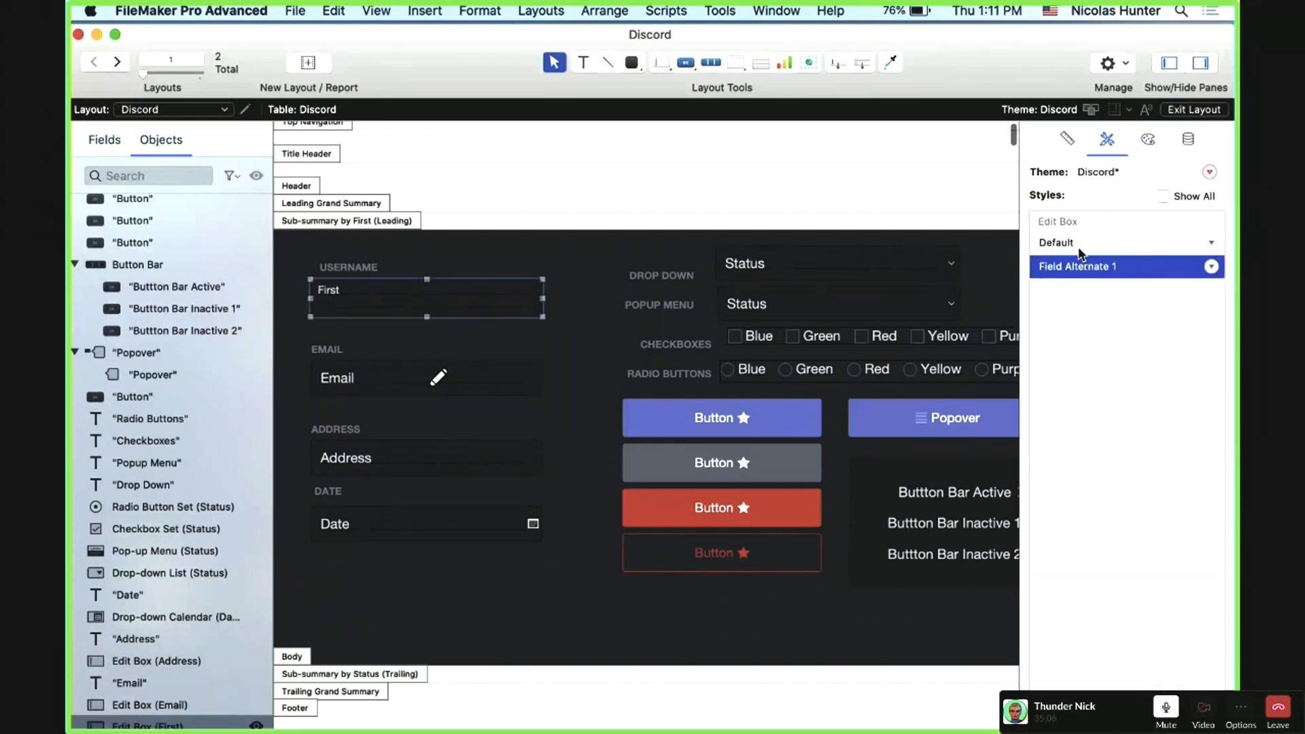
pyautogui.click(1078, 246)
# Step: Save the changes to the Discord theme, keeping the Email box selected
pyautogui.click(408, 362)
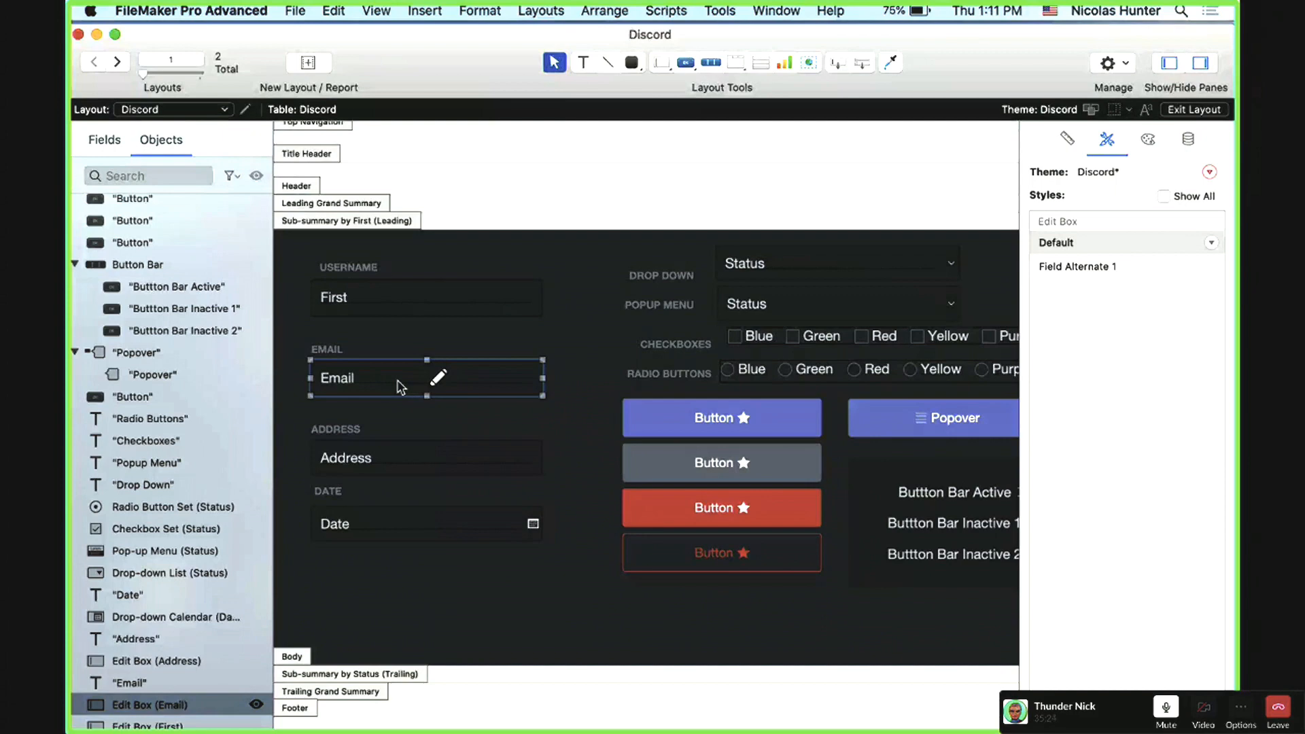
pyautogui.click(1209, 172)
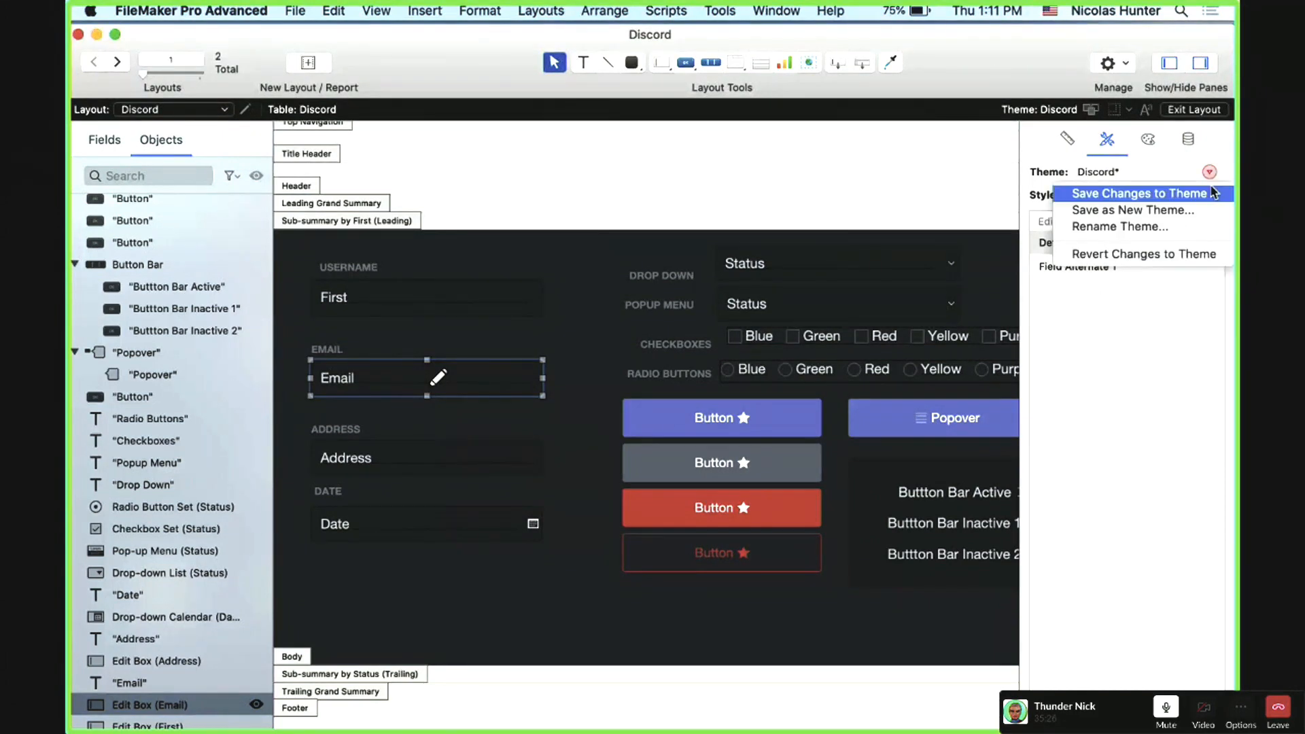
pyautogui.click(1149, 195)
pyautogui.click(292, 544)
pyautogui.click(411, 378)
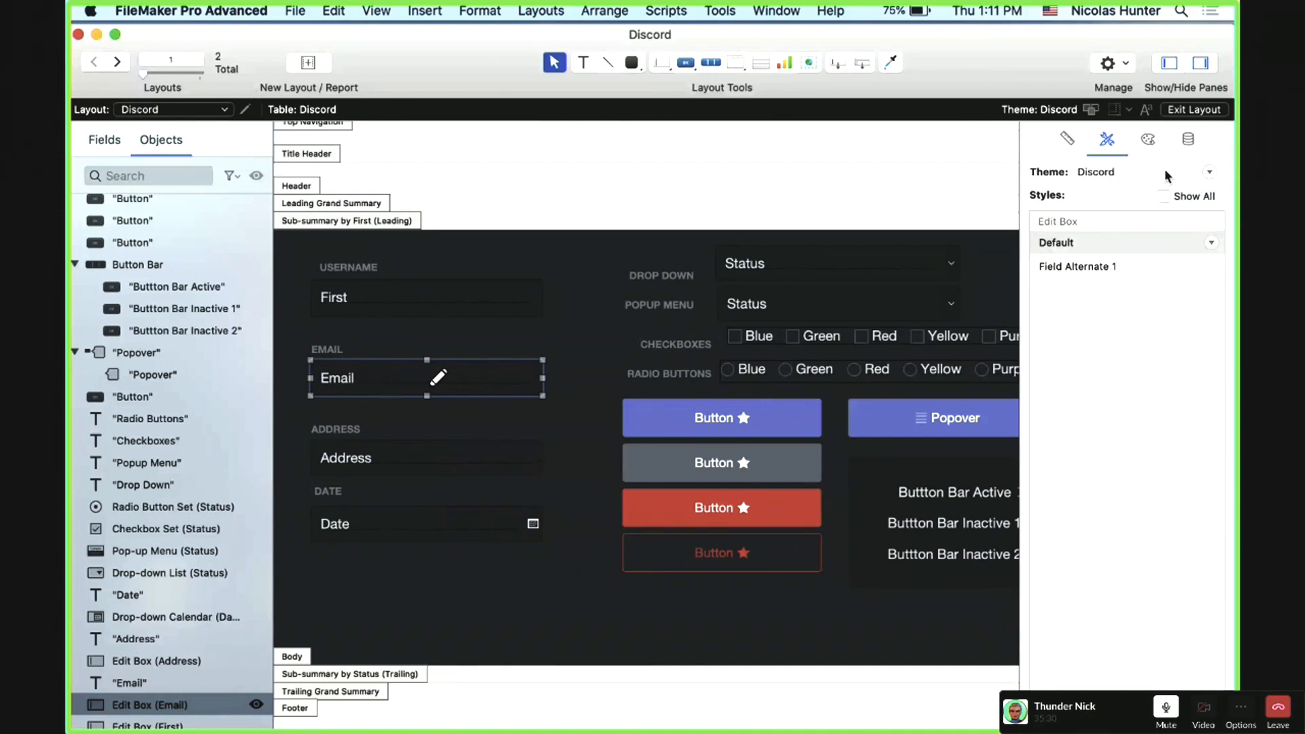
# Step: Remove the Email box's left border and left corner rounding, and colour its line red
pyautogui.click(1149, 138)
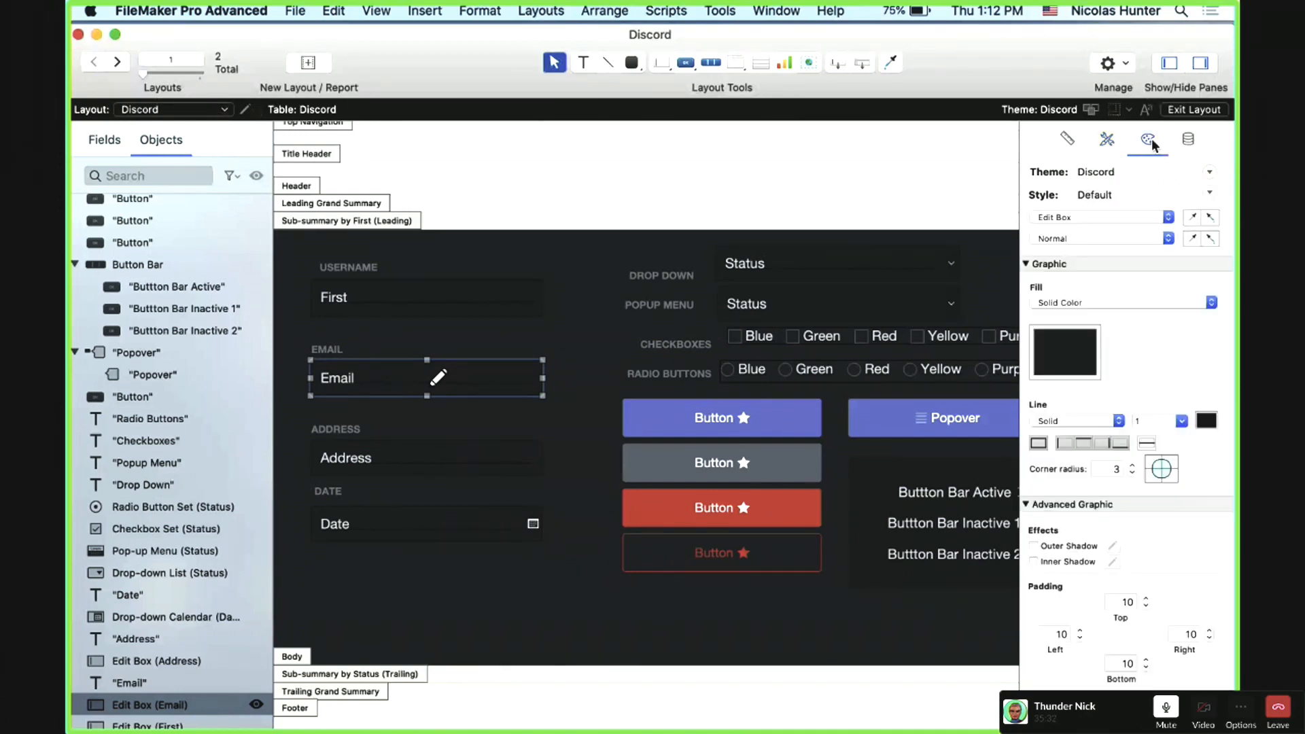
pyautogui.click(1149, 467)
pyautogui.click(1063, 443)
pyautogui.click(1096, 367)
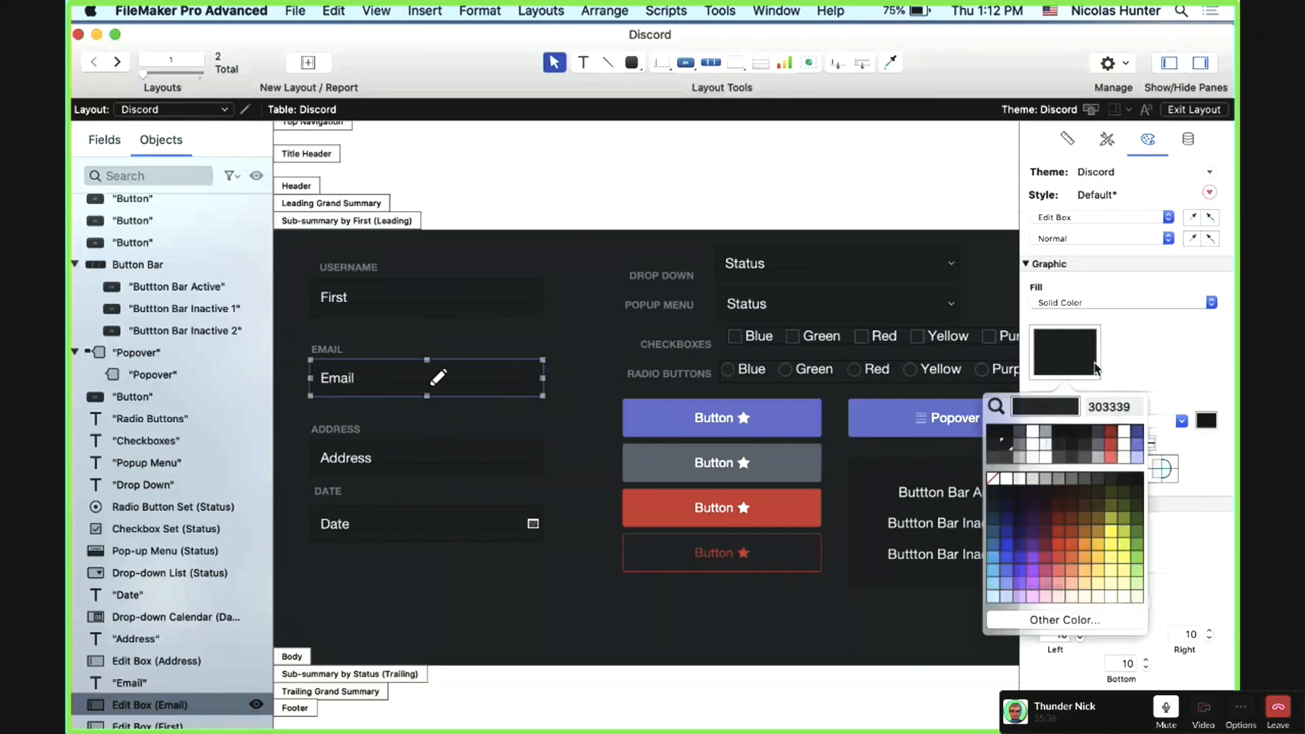
pyautogui.click(1204, 422)
pyautogui.click(1206, 421)
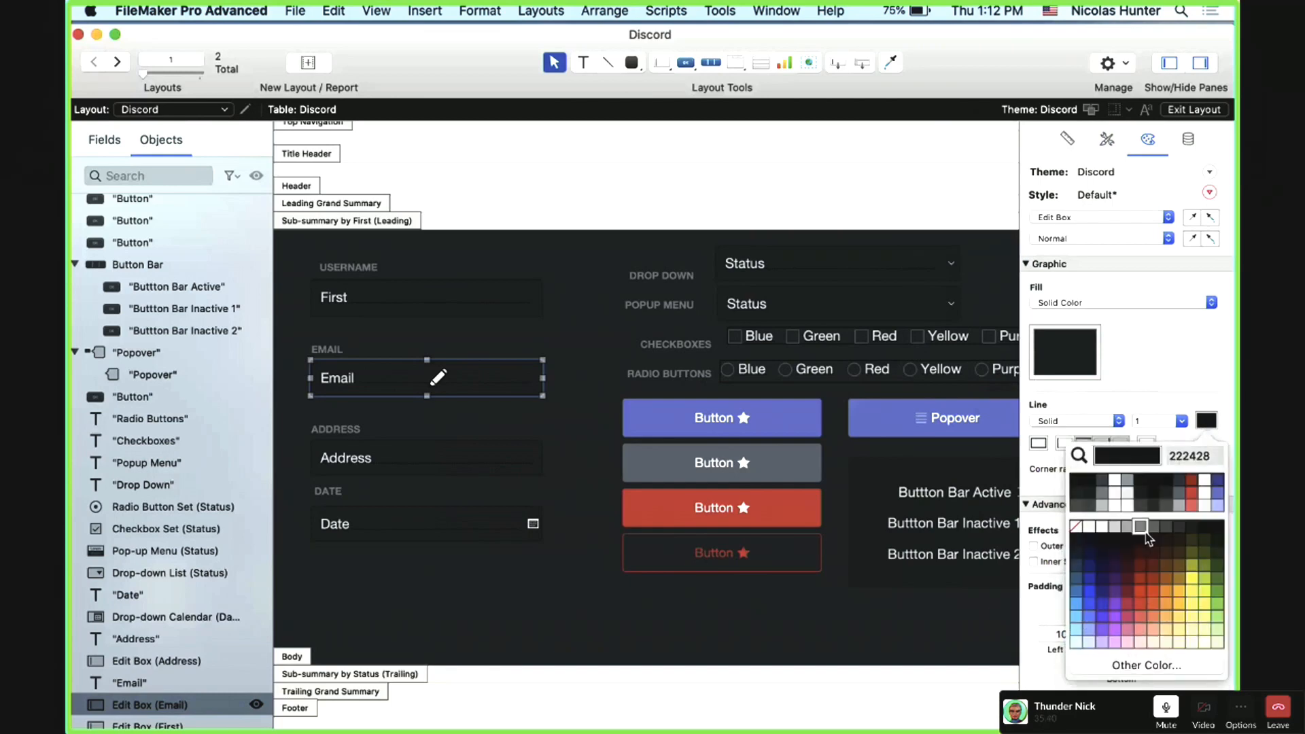
pyautogui.click(1189, 499)
pyautogui.click(623, 607)
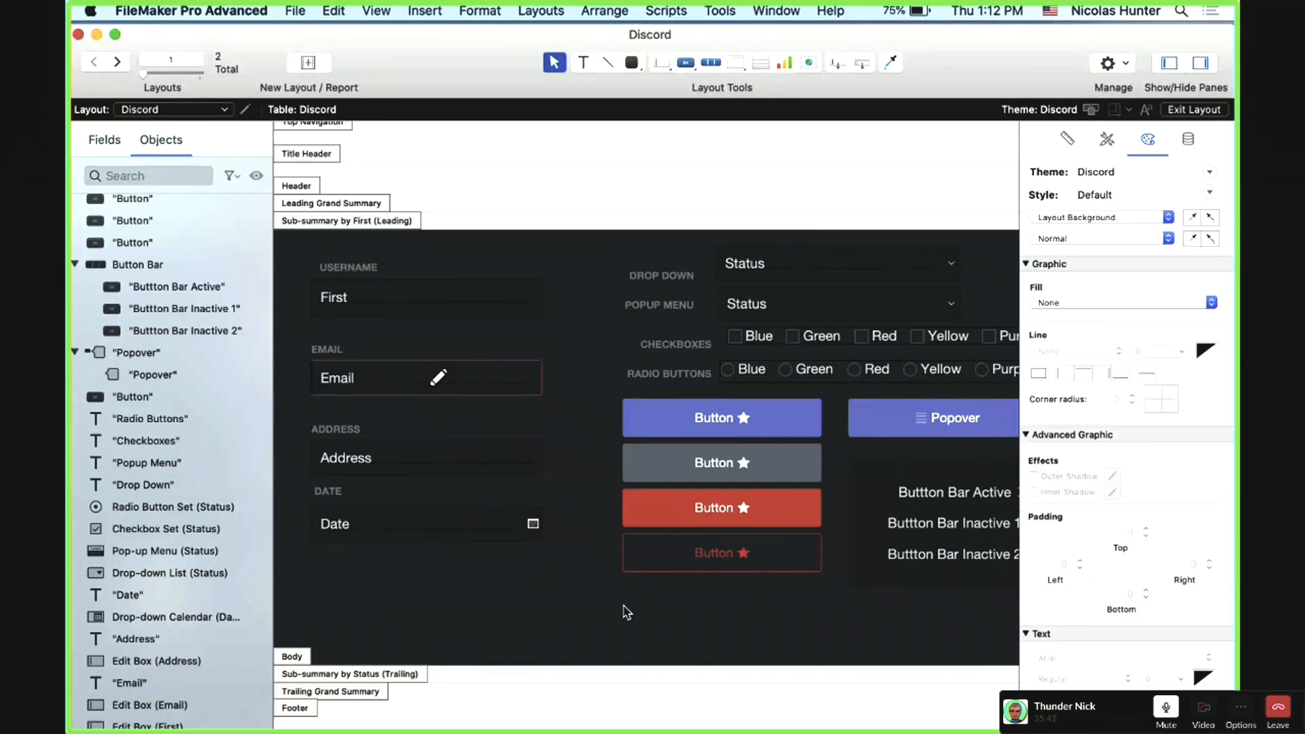
# Step: Nudge the Email box slightly down and to the right, and set its top padding to 0
pyautogui.moveTo(382, 378); pyautogui.dragTo(390, 388)
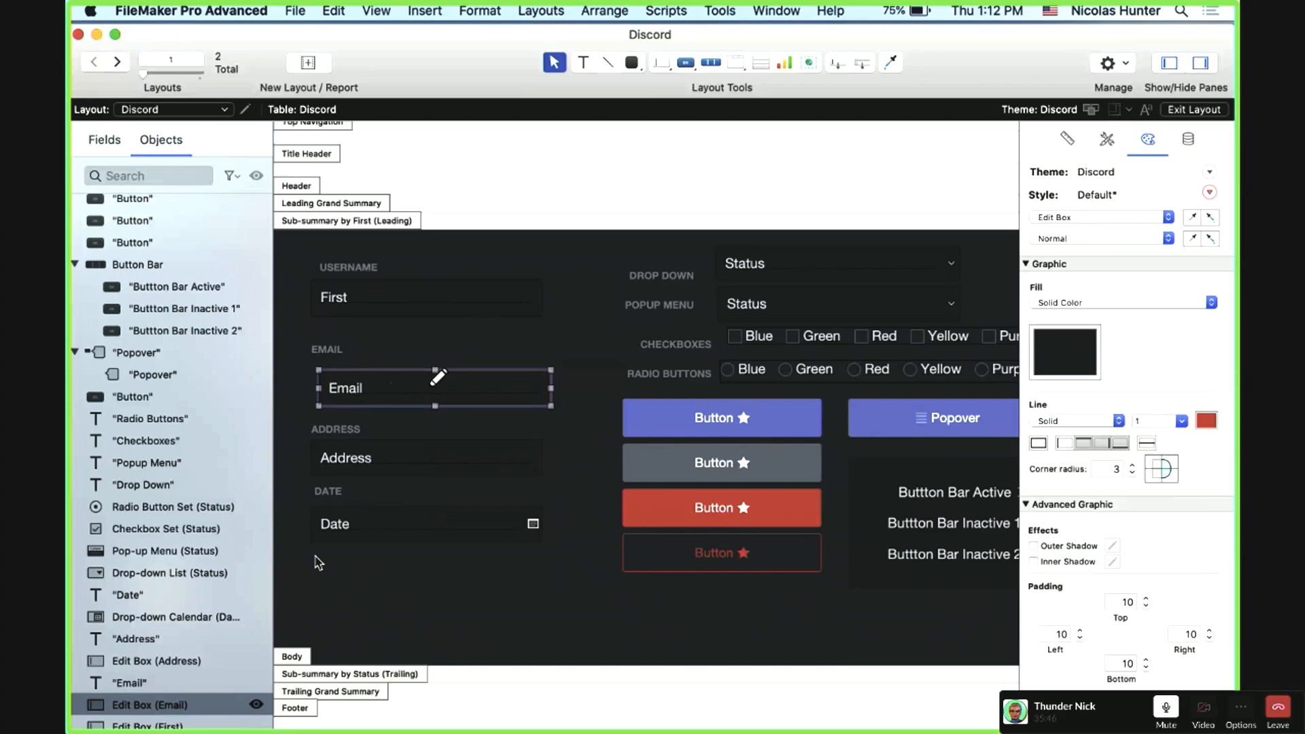
pyautogui.click(1121, 601)
pyautogui.click(575, 496)
pyautogui.click(501, 381)
# Step: Center the Email box's text horizontally
pyautogui.scroll(-1, 1085, 520)
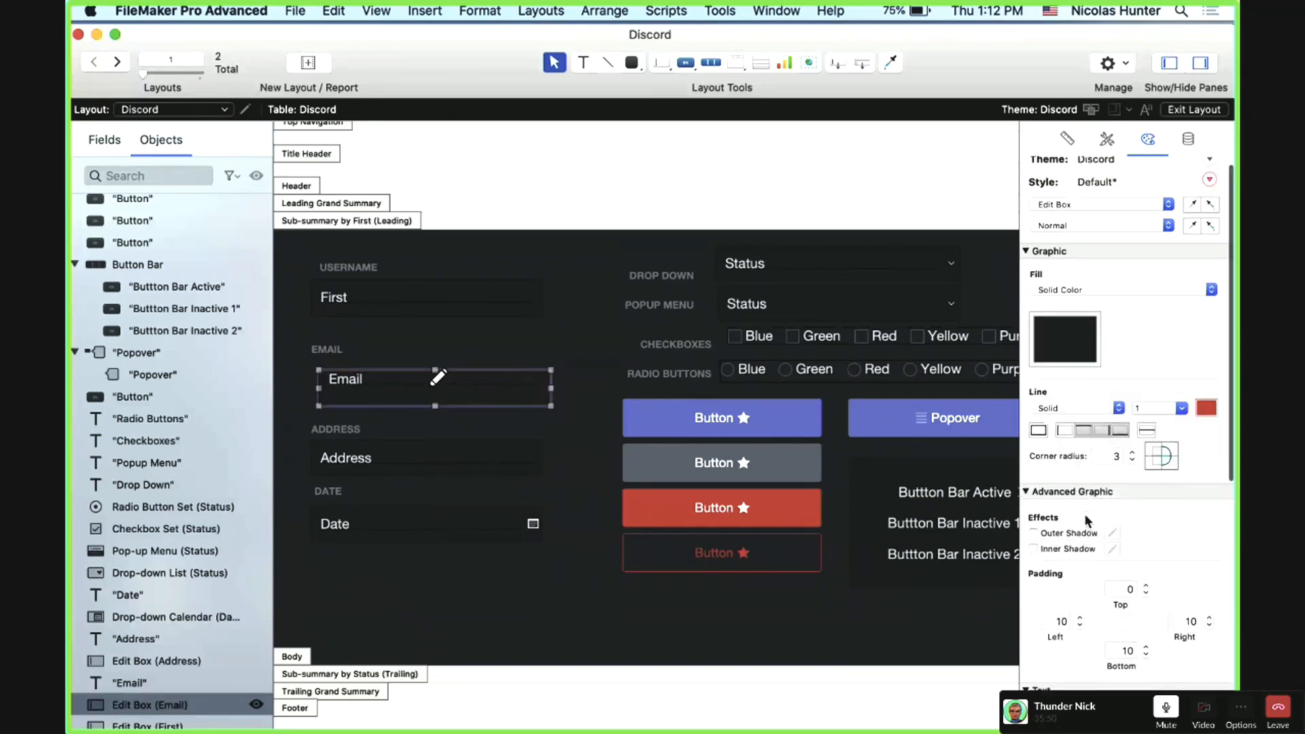
pyautogui.scroll(-5, 1086, 520)
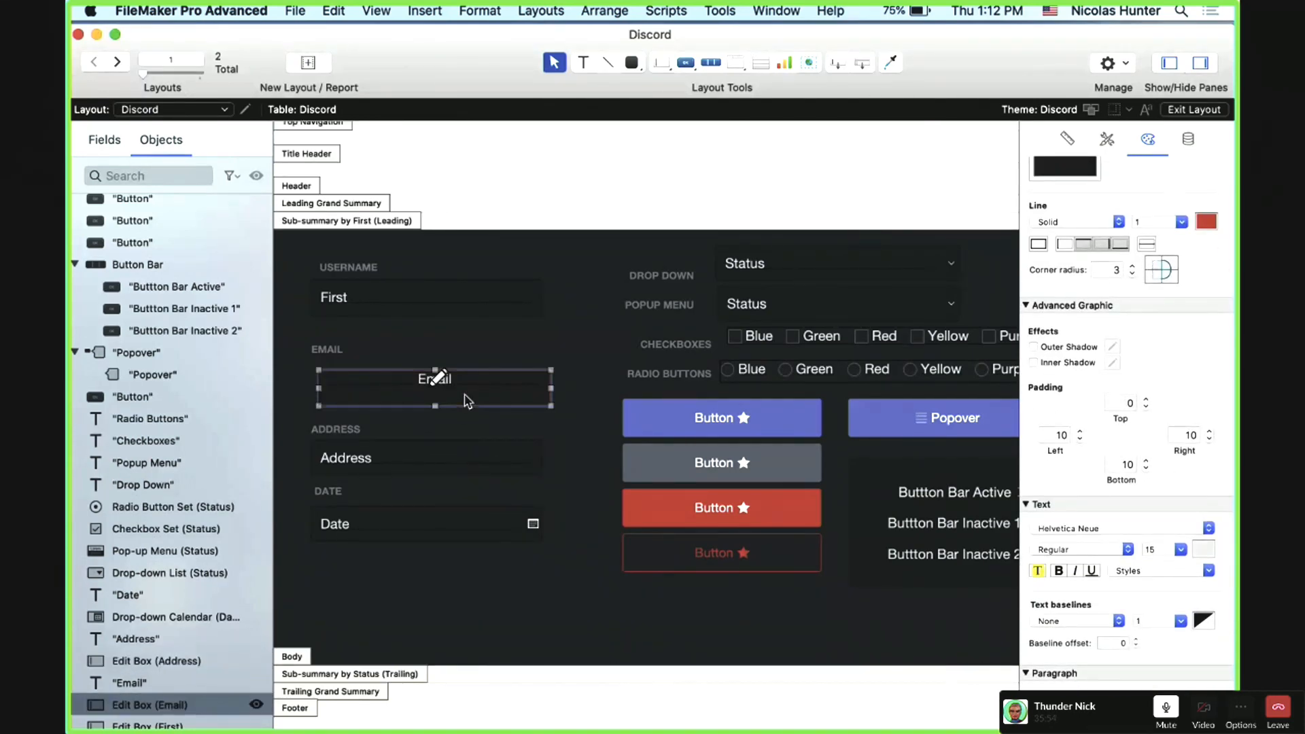
pyautogui.scroll(2, 469, 402)
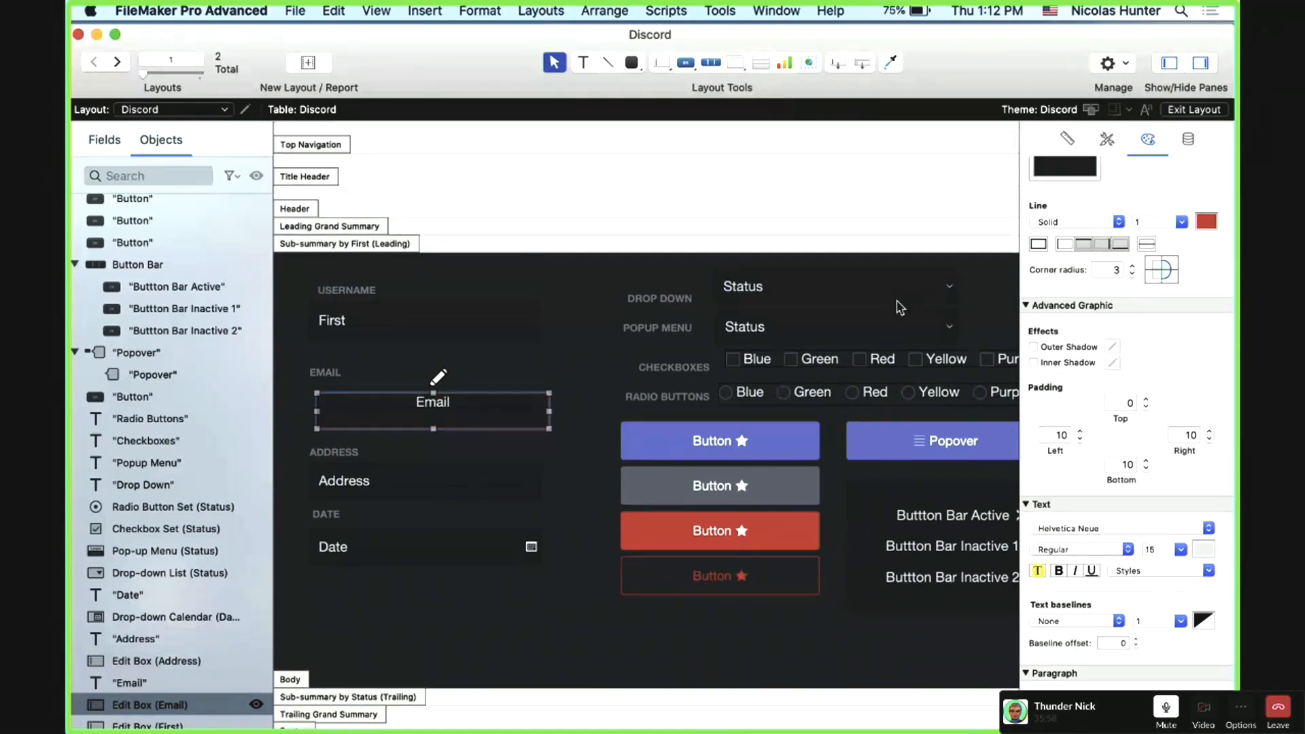
pyautogui.scroll(5, 1066, 209)
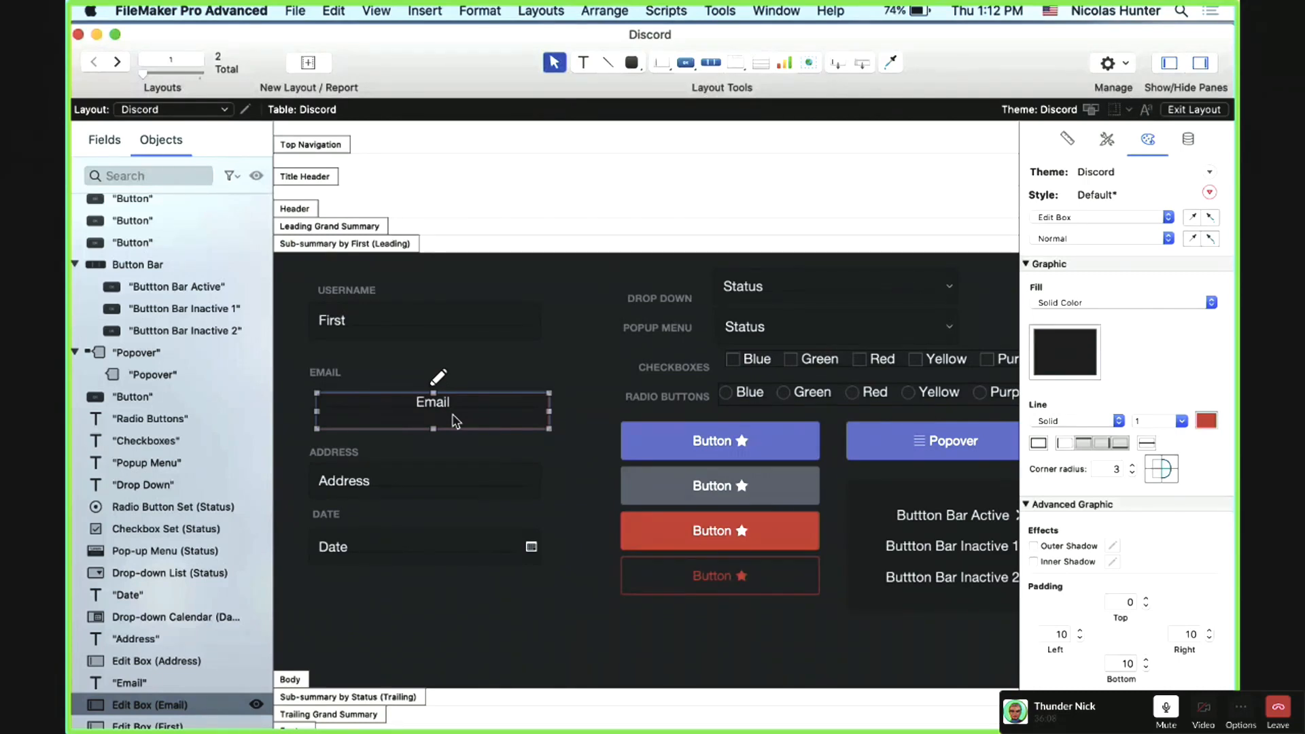
# Step: Duplicate the Email box beside the ADDRESS label for the Email field, and revert the copy's changes to its style
pyautogui.hscroll(-1, 454, 420)
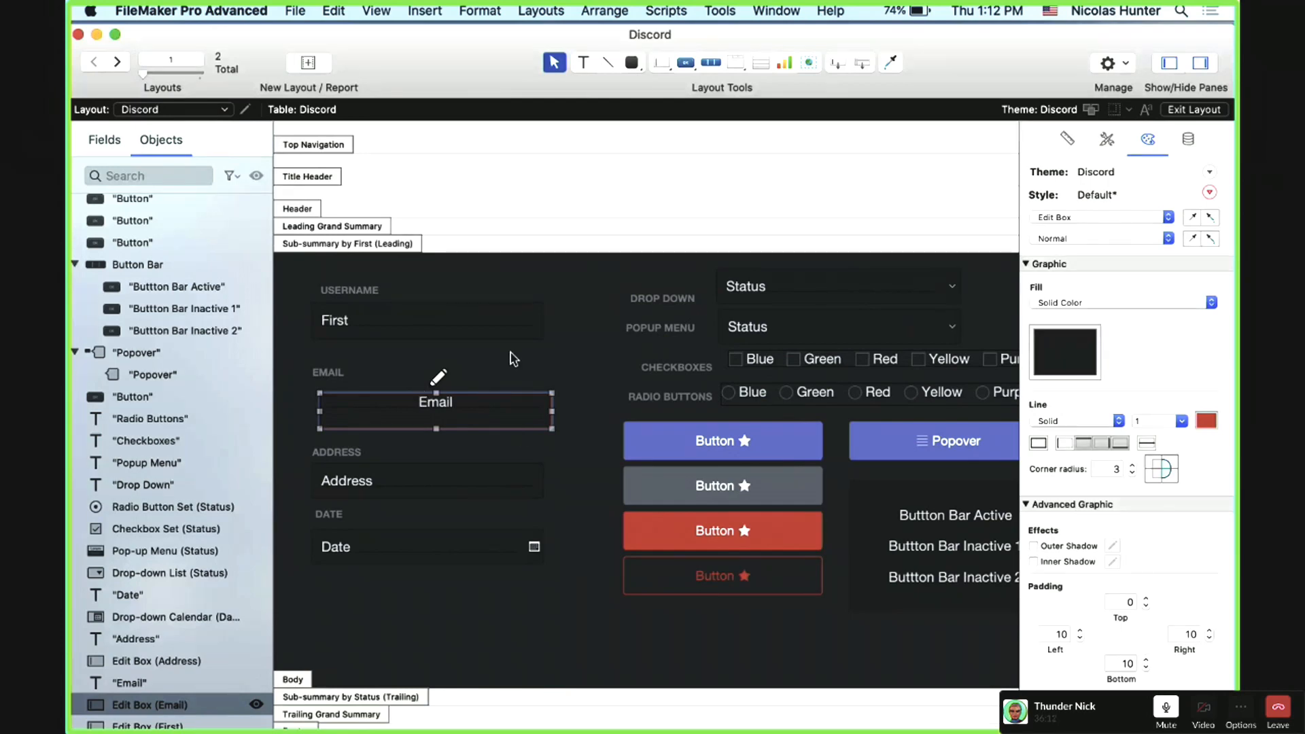
pyautogui.click(511, 356)
pyautogui.click(474, 419)
pyautogui.doubleClick(439, 407)
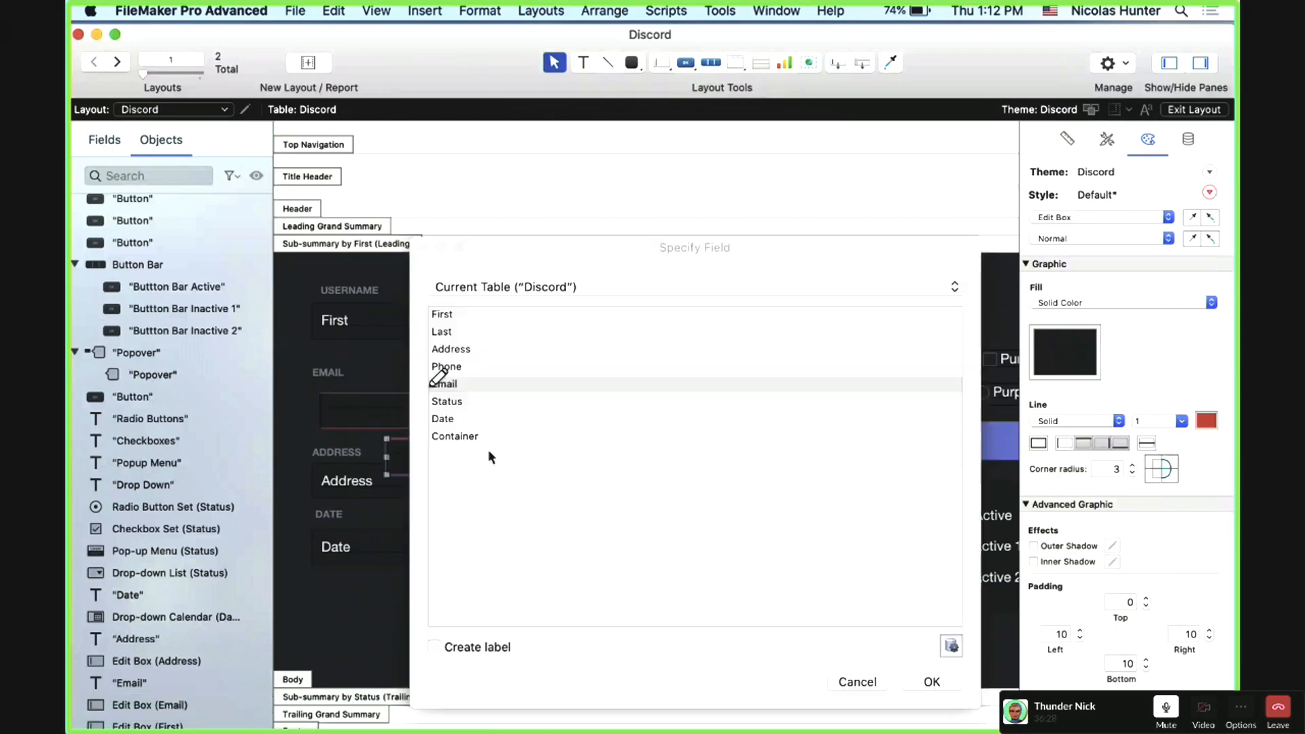
pyautogui.click(937, 684)
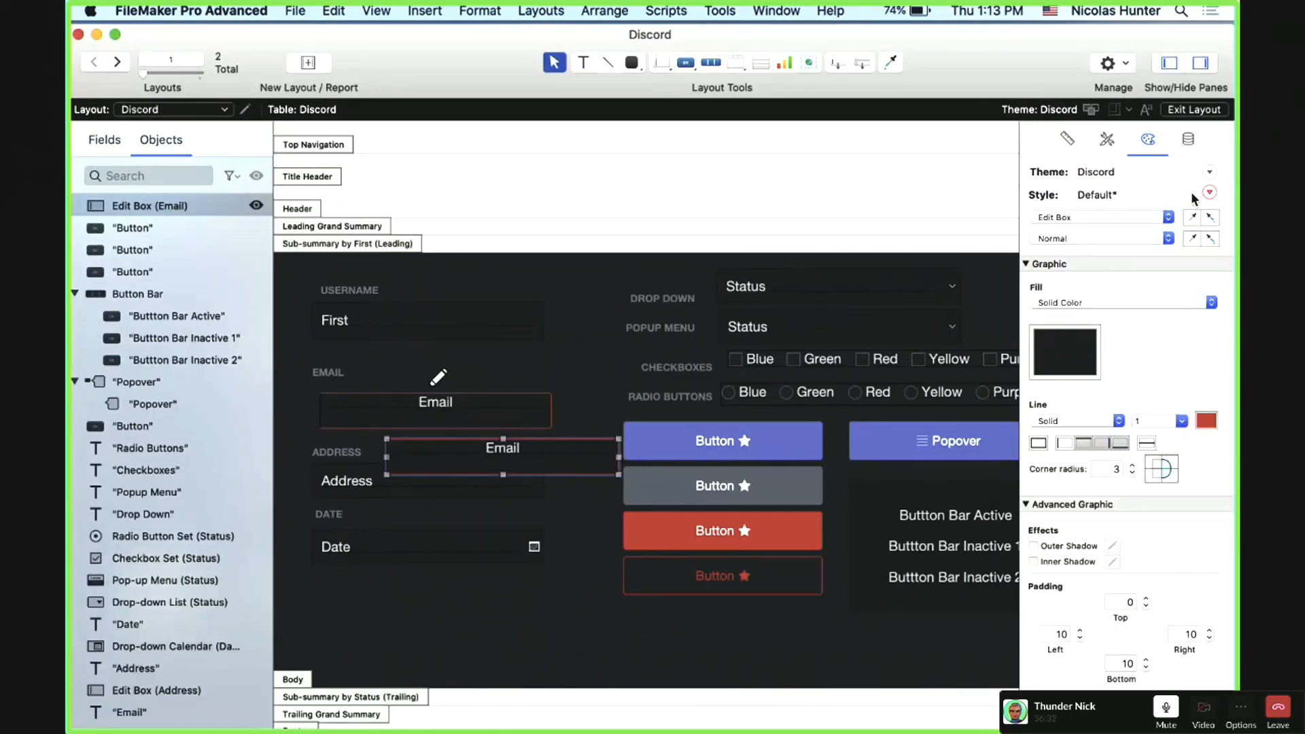
pyautogui.click(1210, 193)
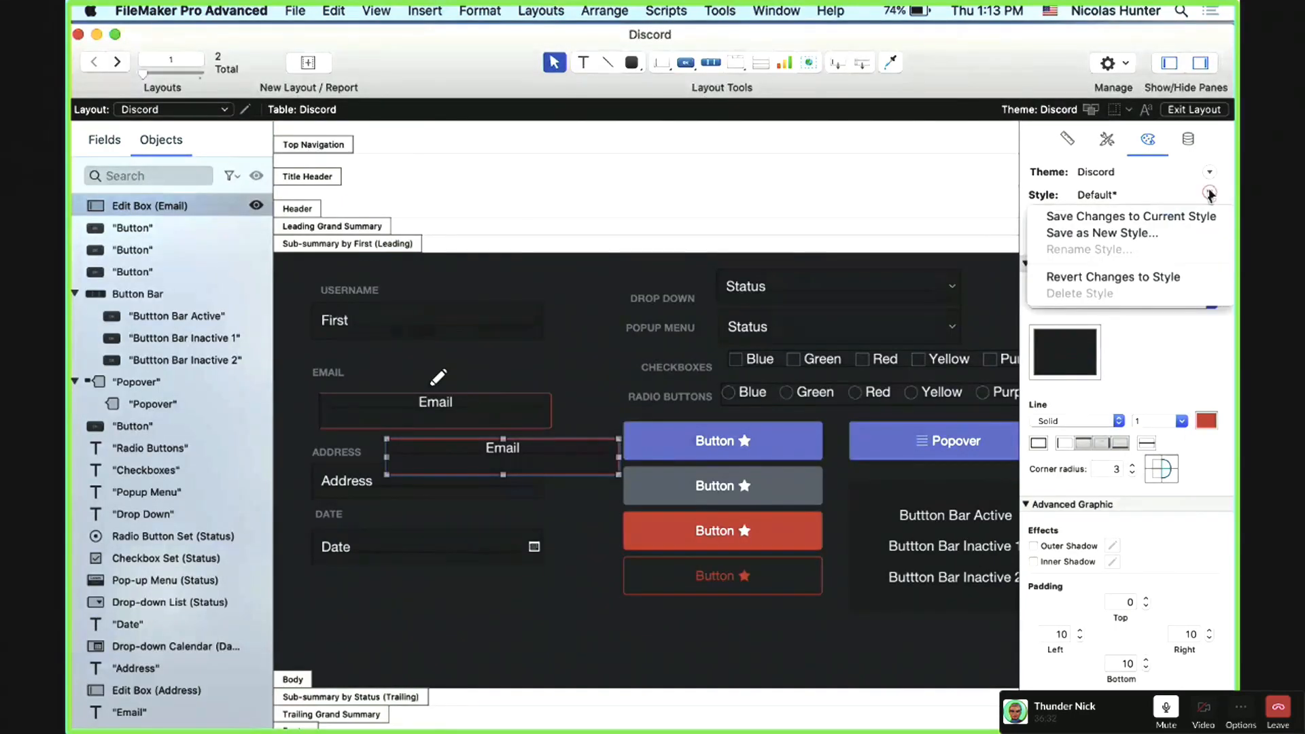
pyautogui.click(1214, 277)
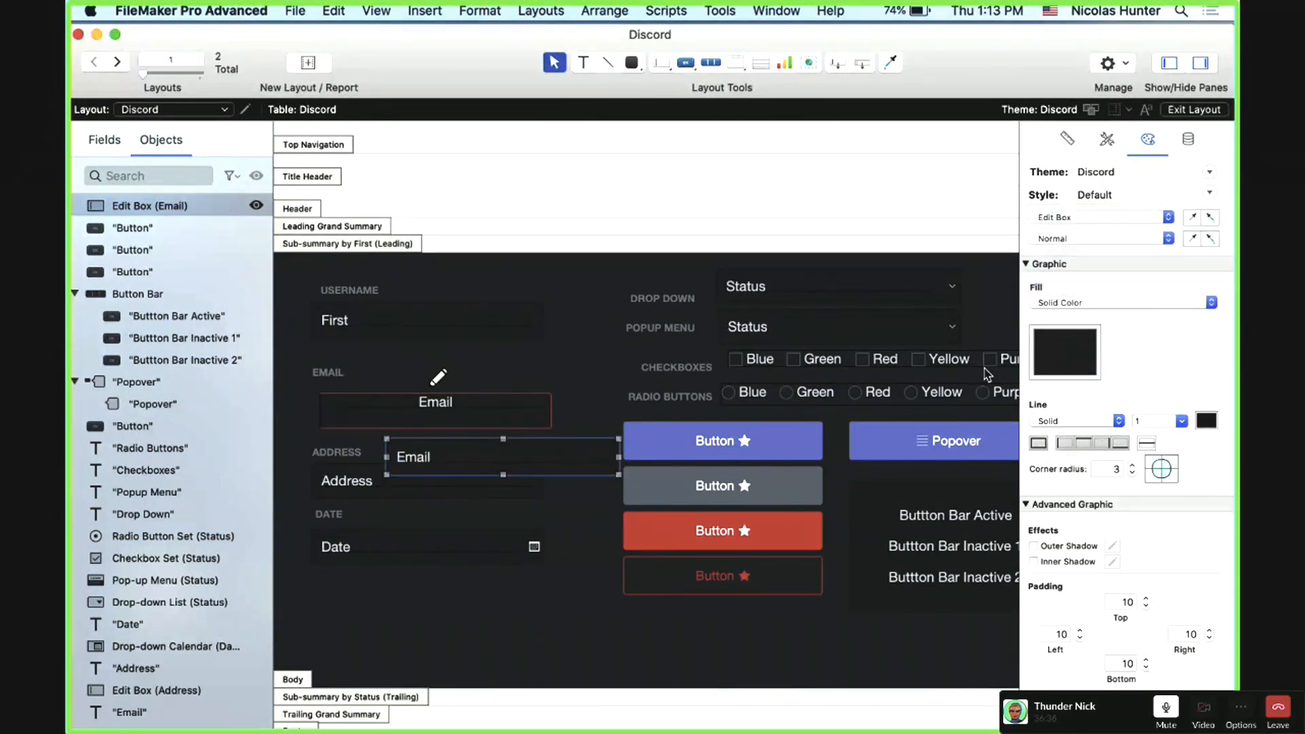
# Step: Set the copied Email box's top padding to 5 and its text size to 12
pyautogui.click(1146, 606)
pyautogui.click(1146, 606)
pyautogui.click(1146, 605)
pyautogui.click(1147, 606)
pyautogui.click(1147, 605)
pyautogui.scroll(-5, 1125, 626)
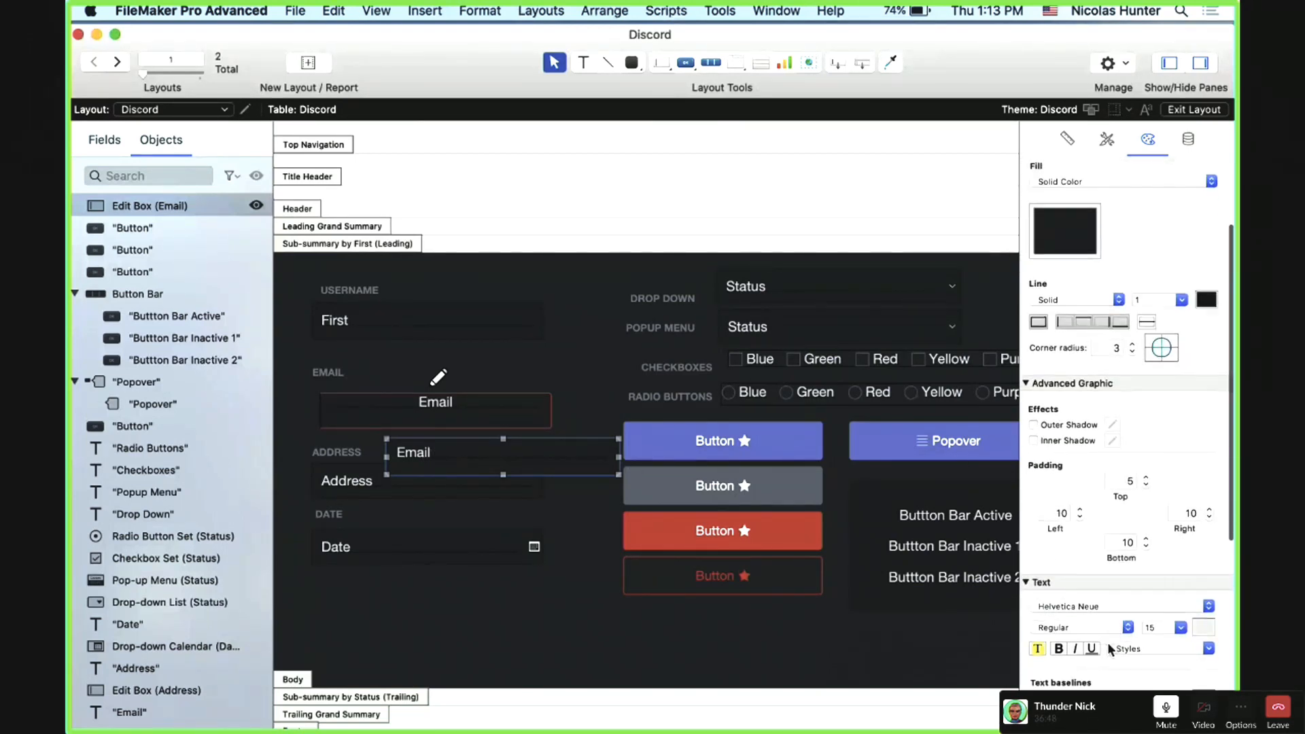
pyautogui.doubleClick(1148, 594)
pyautogui.write('12')
pyautogui.scroll(-2, 1077, 670)
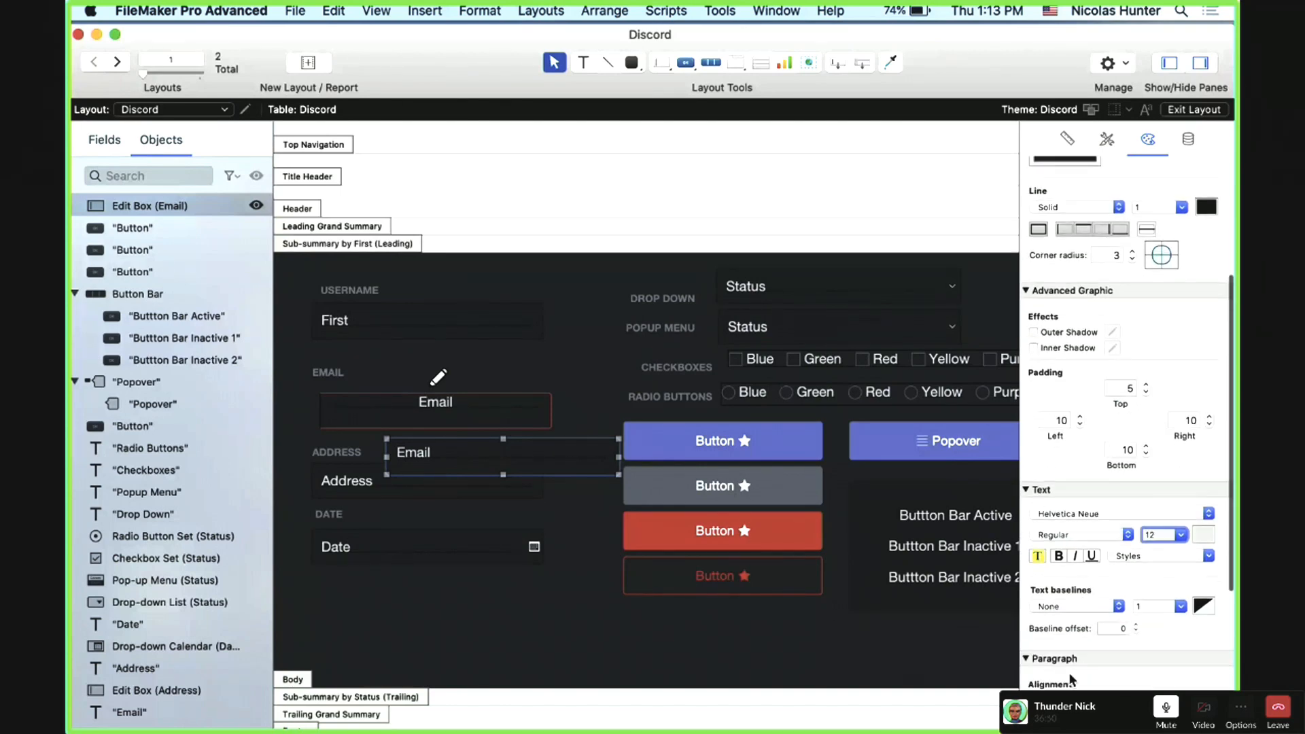
# Step: Fill the copied Email box with a dark grey from the palette, and check the save options for its style
pyautogui.scroll(7, 1125, 272)
pyautogui.click(1065, 351)
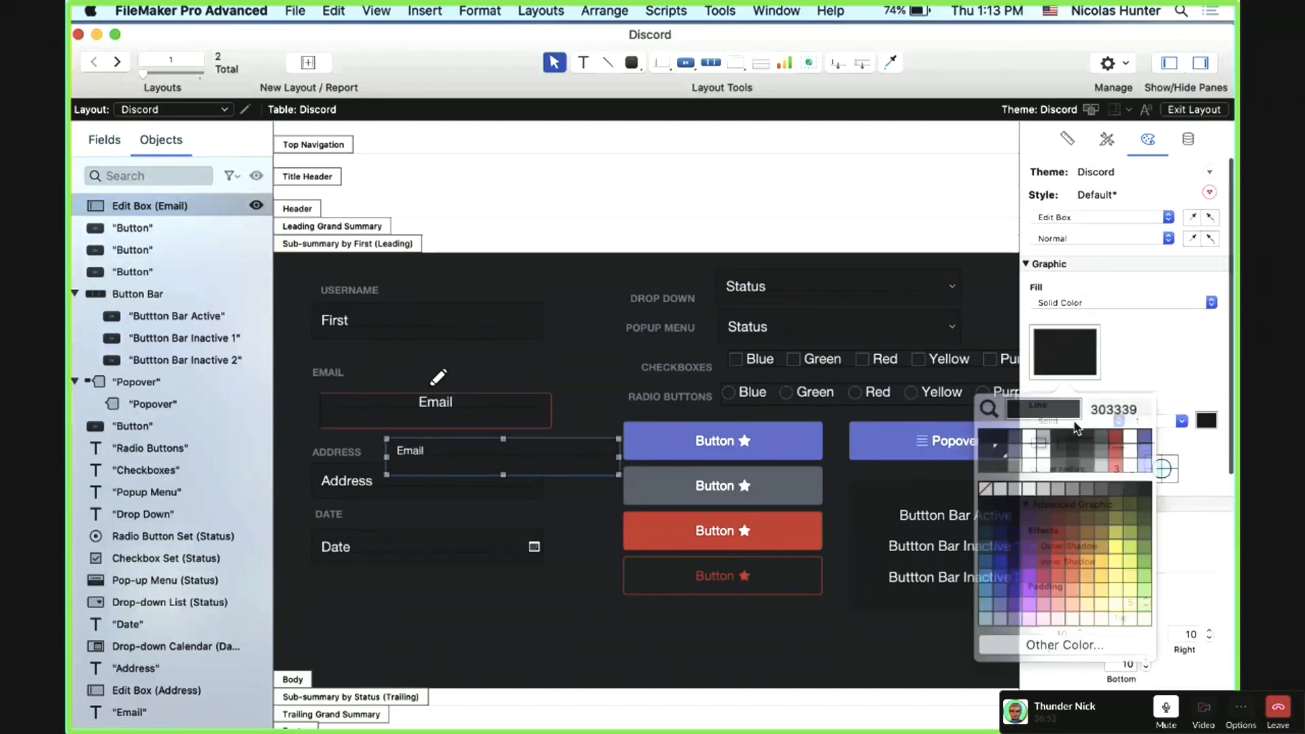
pyautogui.click(1067, 460)
pyautogui.click(492, 508)
pyautogui.click(494, 466)
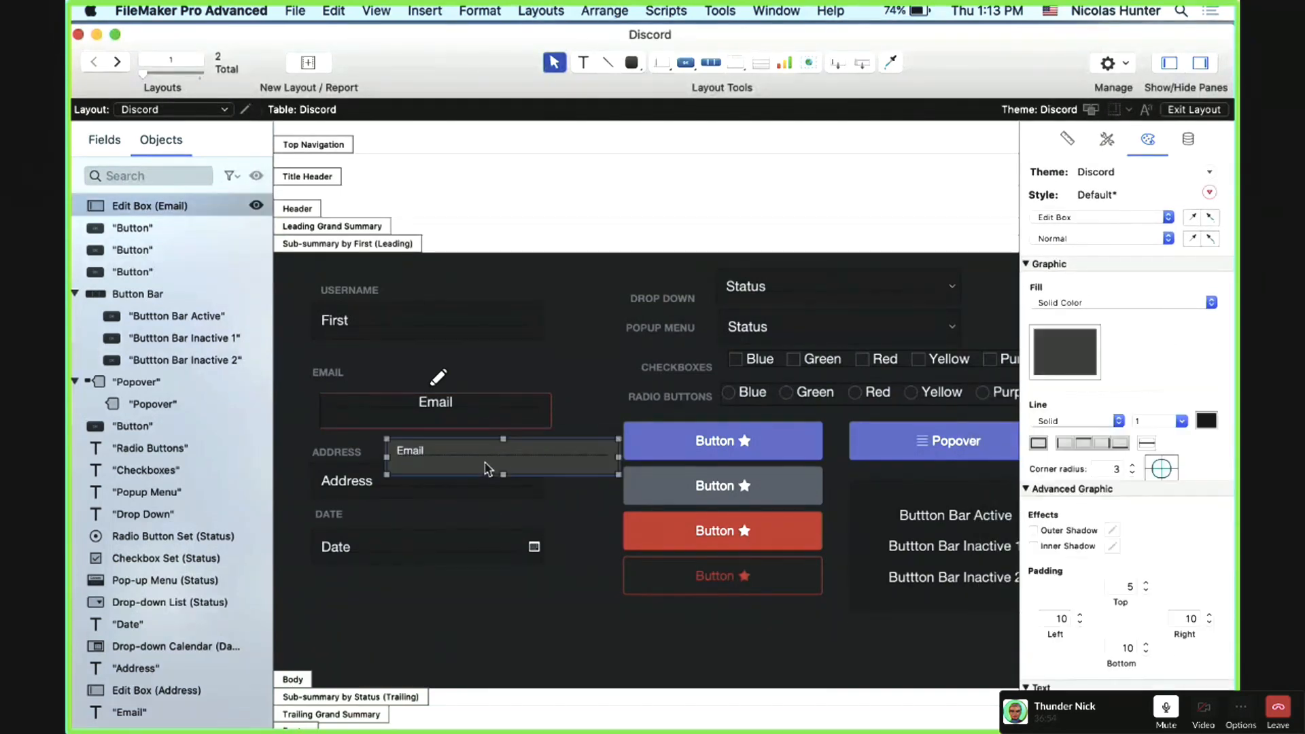
pyautogui.click(1209, 192)
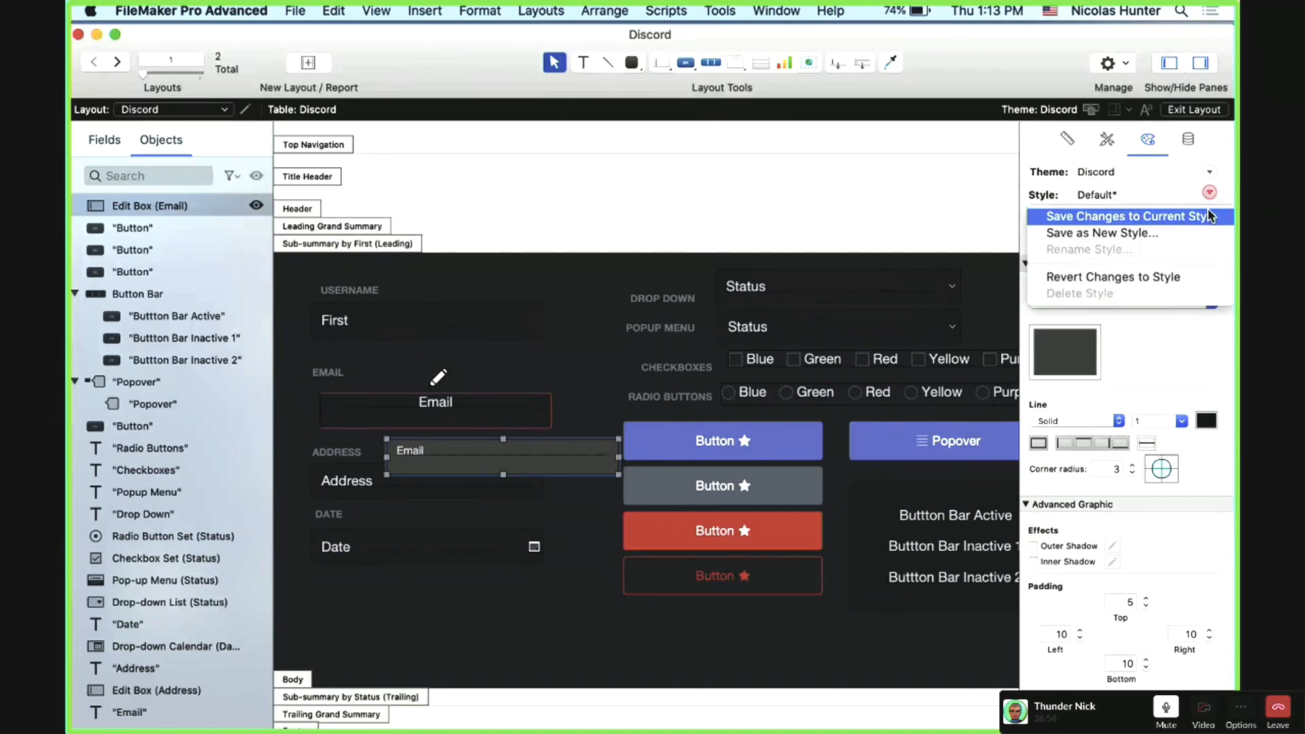
pyautogui.click(1167, 192)
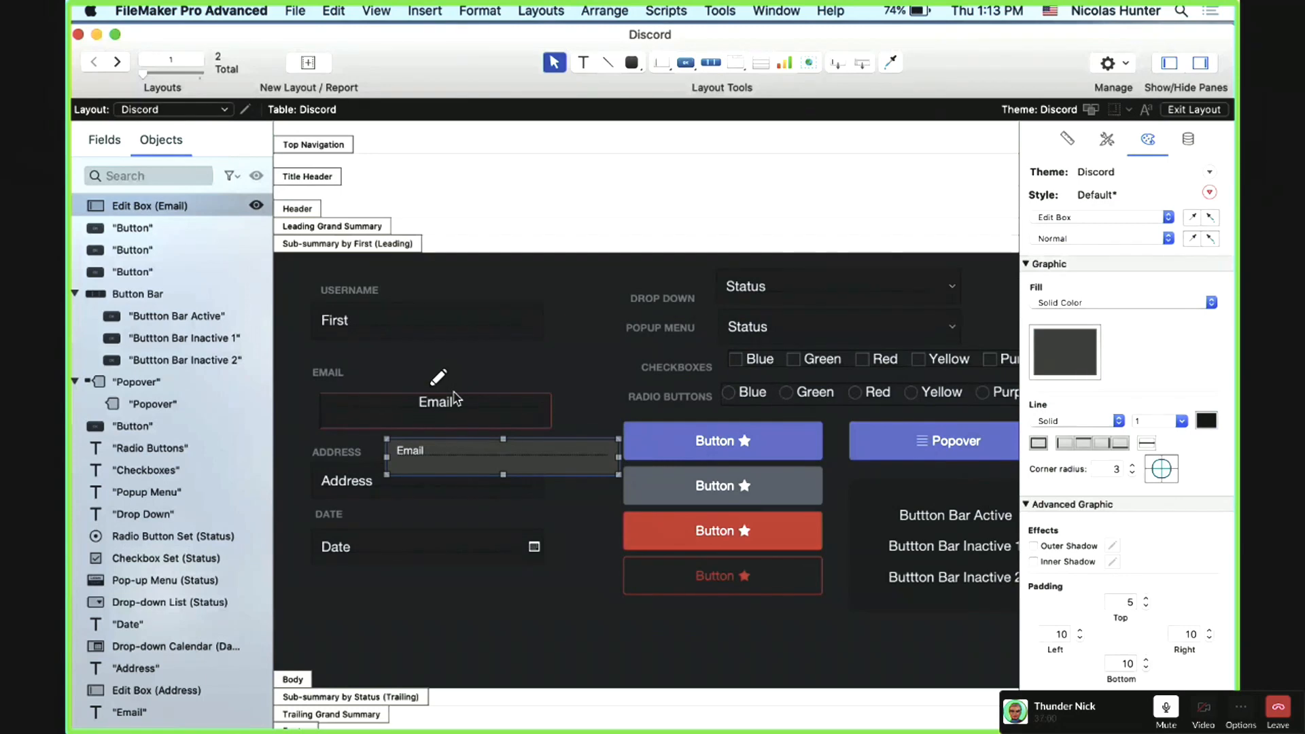
# Step: Delete the grey copy of the Email box beside the ADDRESS label
pyautogui.click(460, 332)
pyautogui.click(499, 451)
pyautogui.press('Delete')
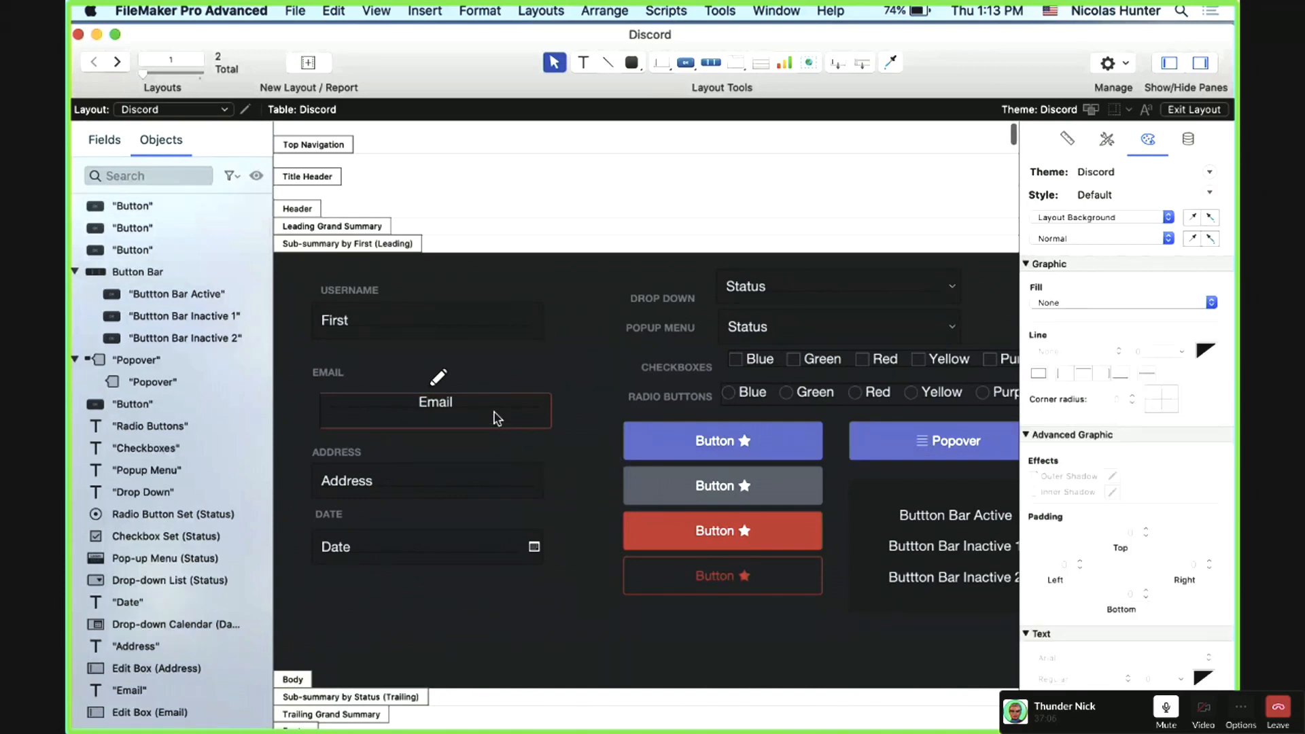
# Step: Select the red-outlined Email box and examine the save options for its modified style
pyautogui.click(496, 416)
pyautogui.click(1210, 192)
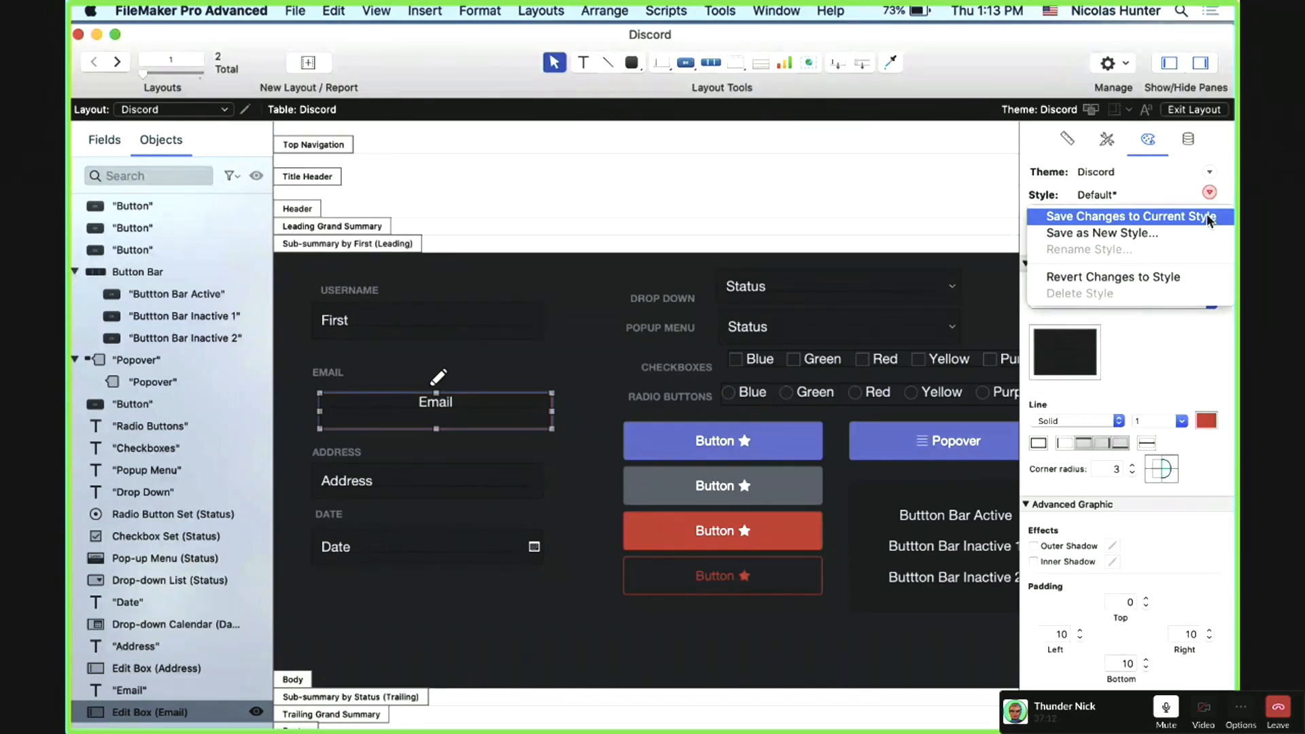
pyautogui.click(1209, 218)
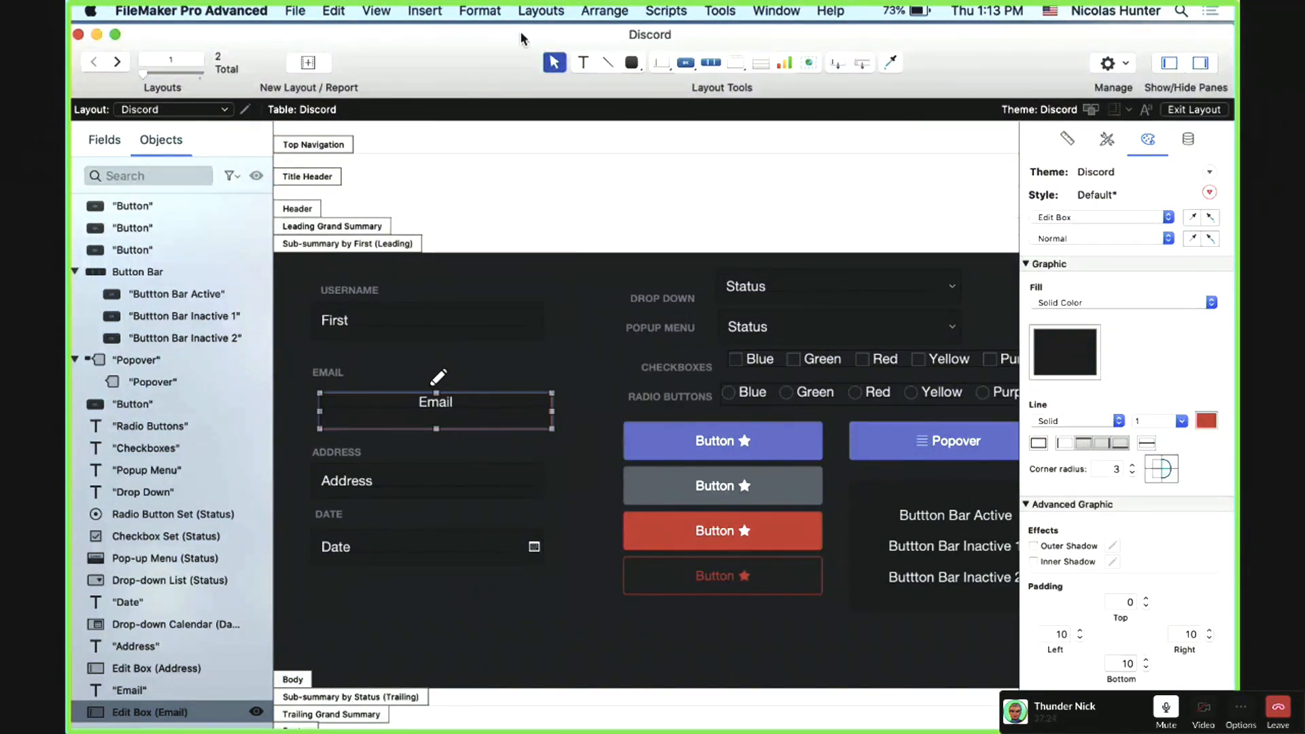
# Step: Review the file's themes in Manage Themes, close it without changes, and view the styles available for the Email box
pyautogui.moveTo(475, 72)
pyautogui.mouseDown()
pyautogui.moveTo(500, 177)
pyautogui.moveTo(454, 145)
pyautogui.moveTo(472, 69)
pyautogui.mouseUp()
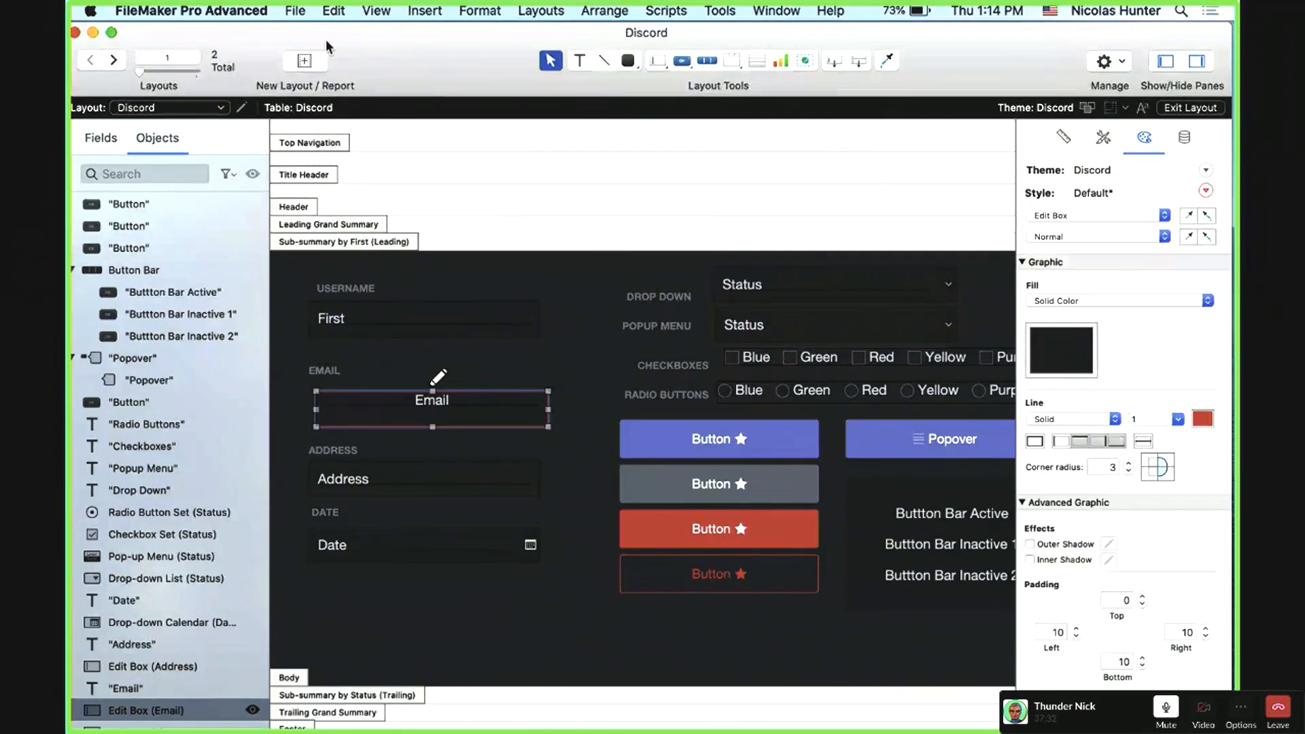
pyautogui.click(295, 10)
pyautogui.moveTo(349, 161)
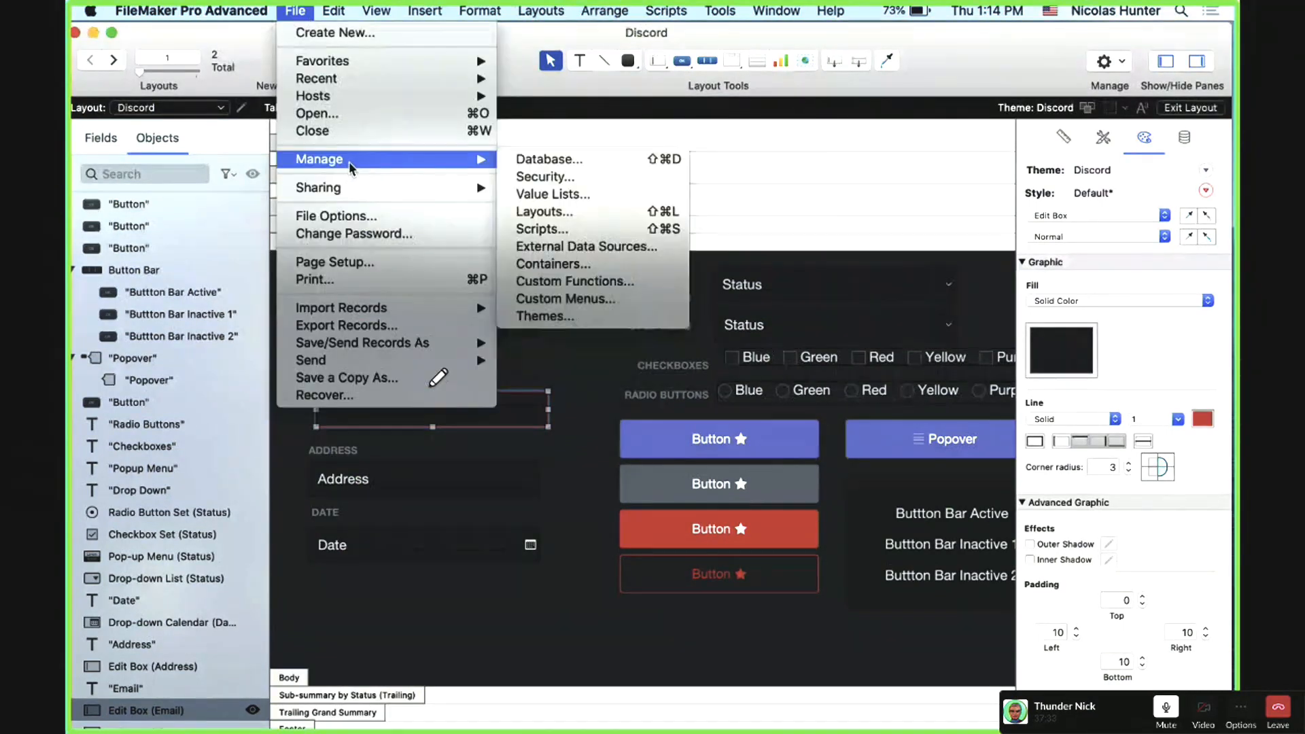
pyautogui.click(578, 317)
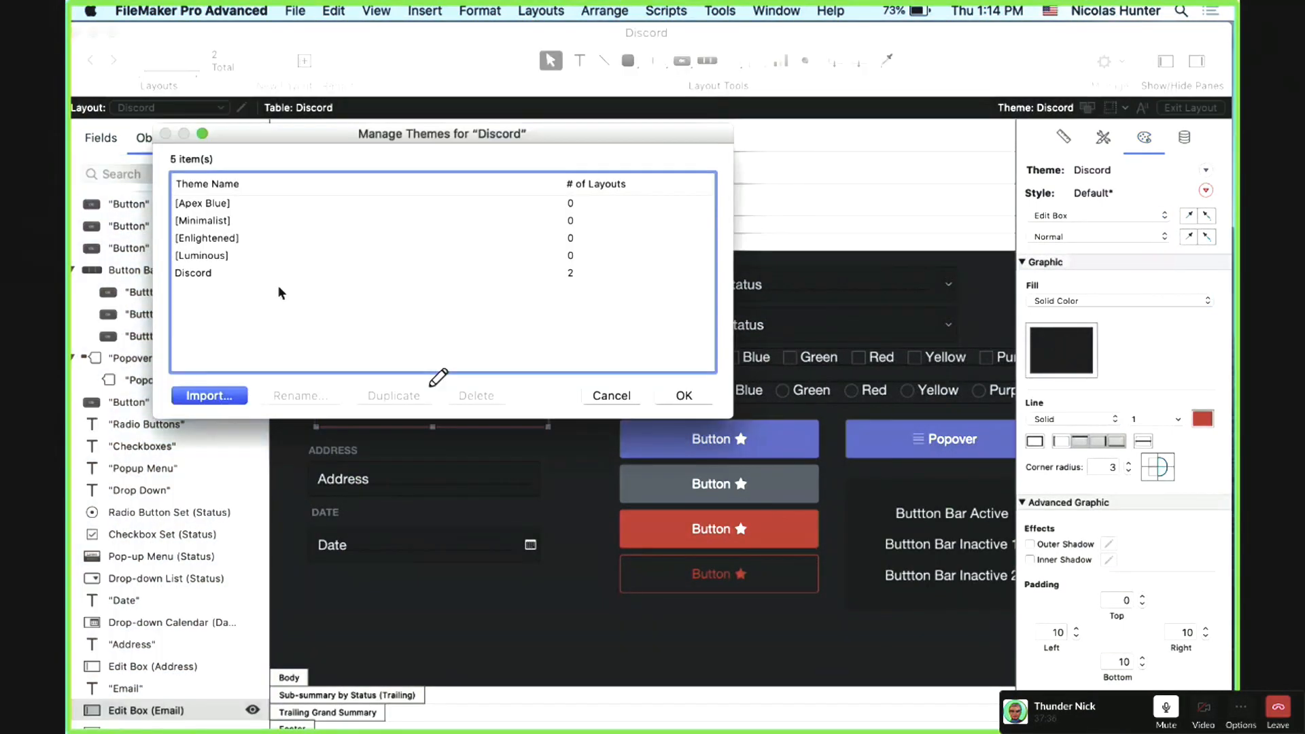
pyautogui.press('Escape')
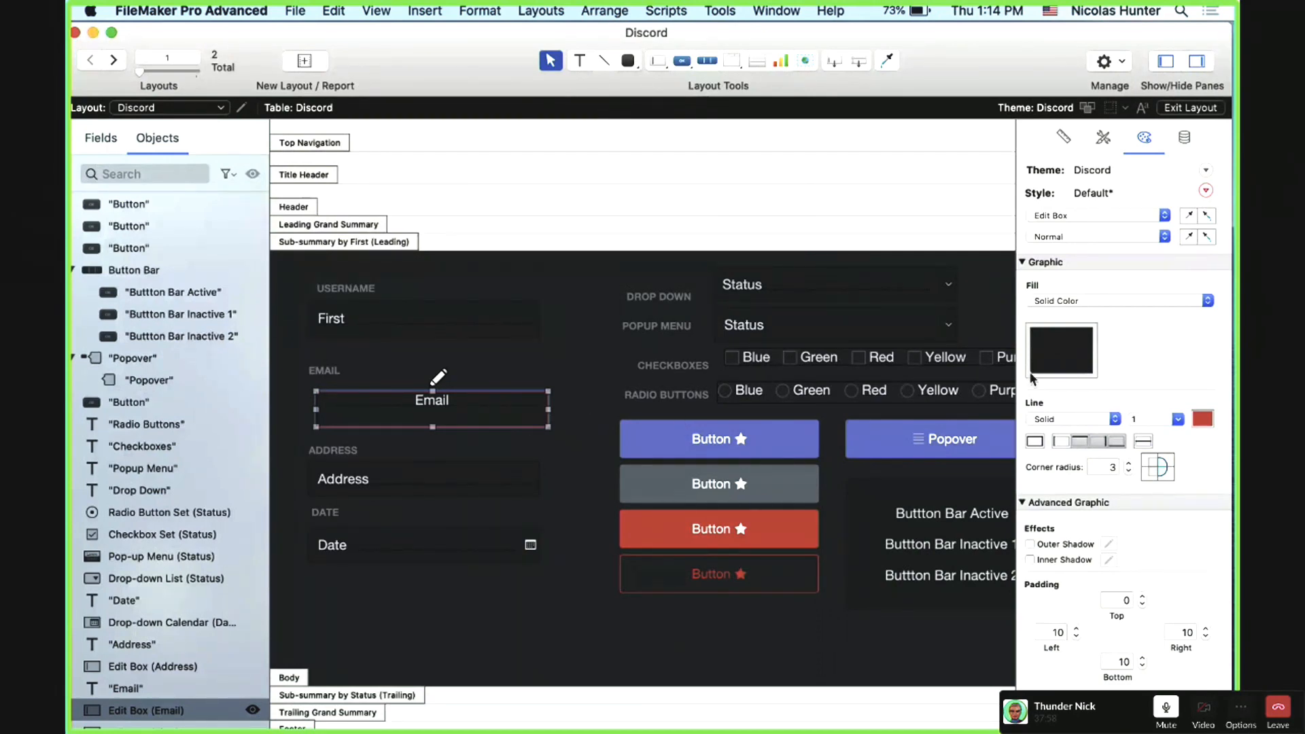
pyautogui.click(1102, 142)
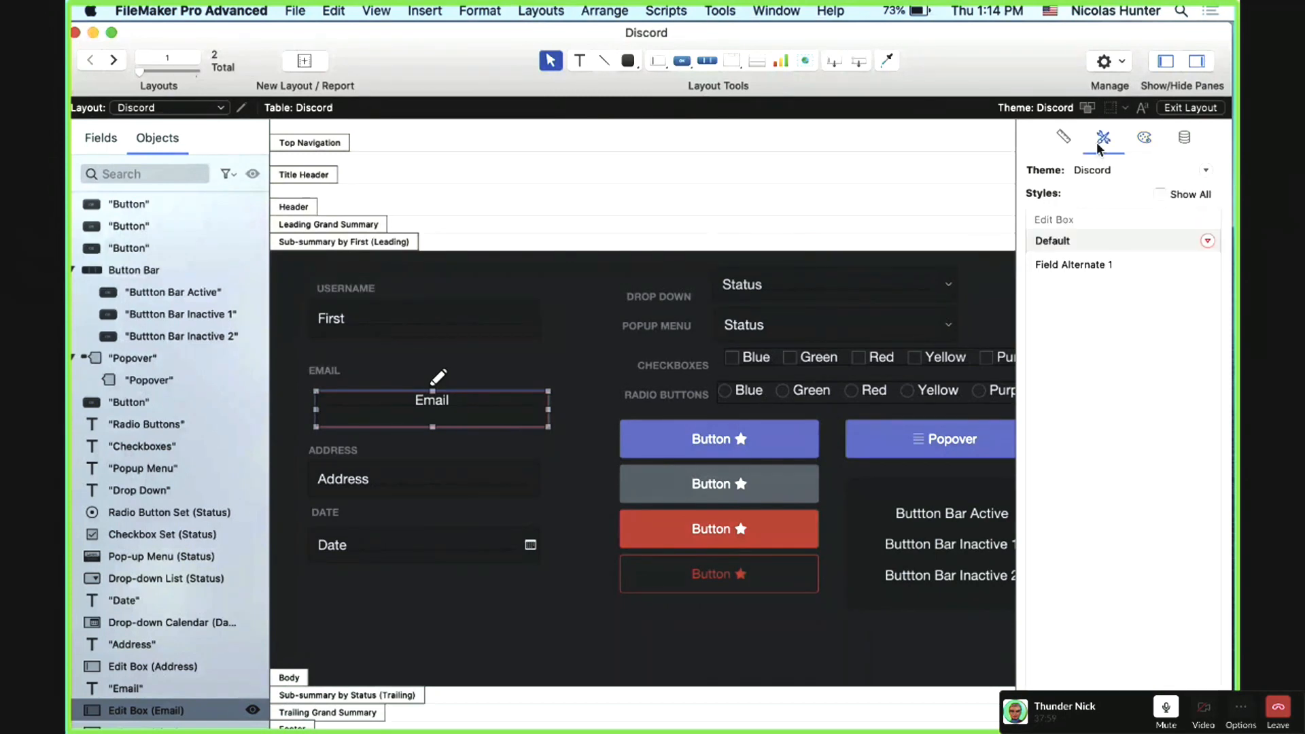
# Step: Try the Field Alternate 1 style on the Email box, and return the box to the Default style
pyautogui.click(1079, 241)
pyautogui.click(1081, 265)
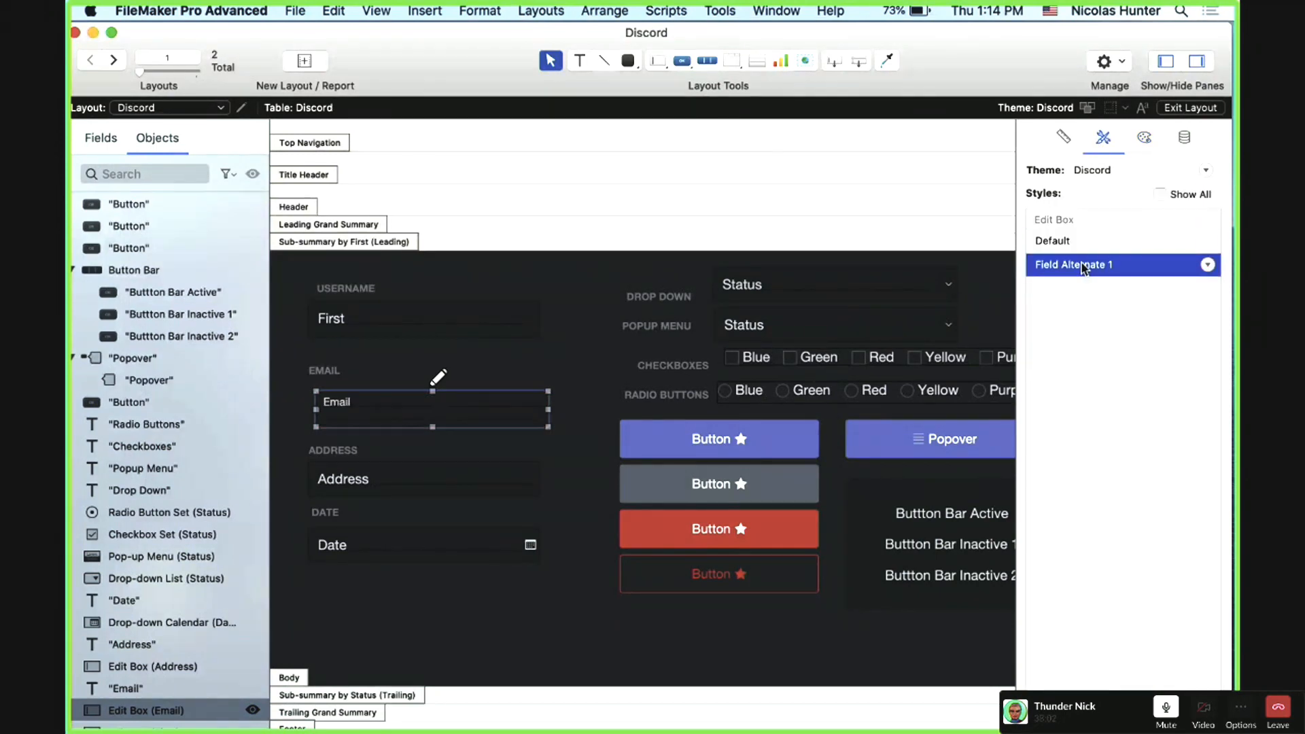
pyautogui.click(1078, 239)
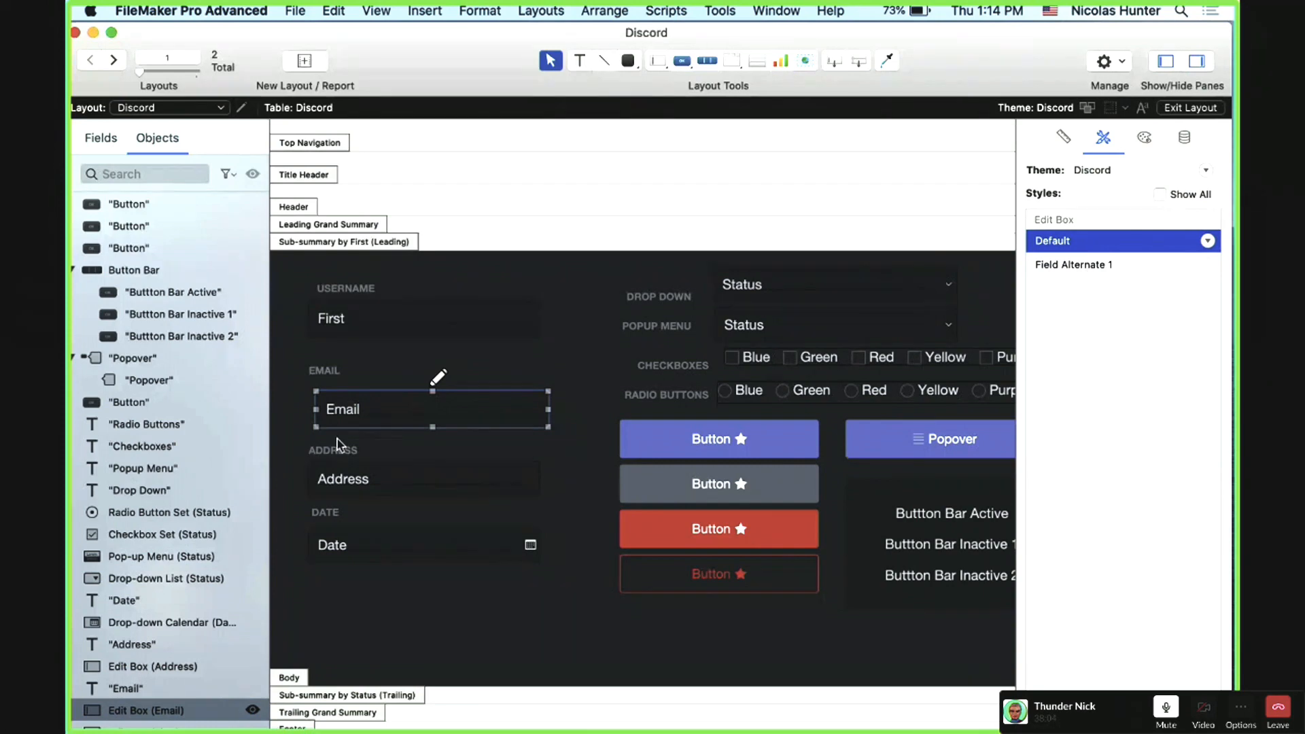
# Step: Move the Email box into line with the Address box between the EMAIL and ADDRESS labels
pyautogui.click(382, 491)
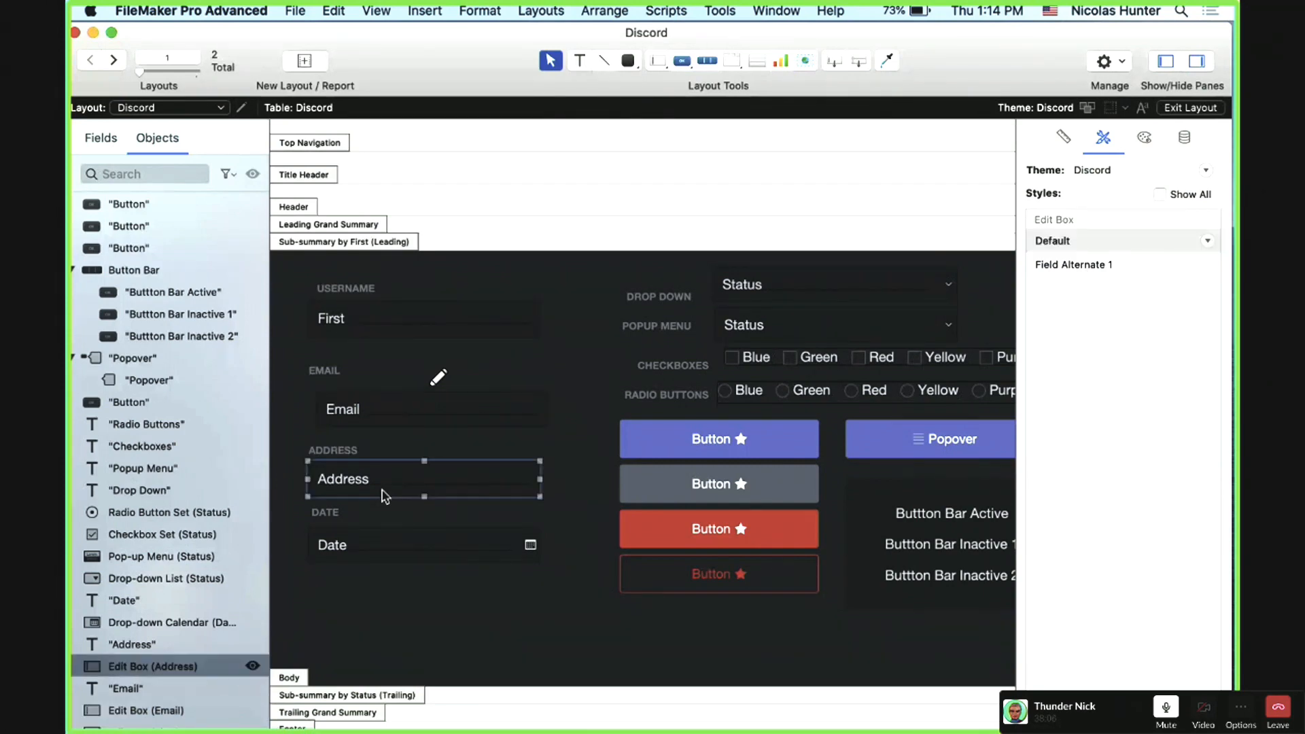
pyautogui.click(408, 417)
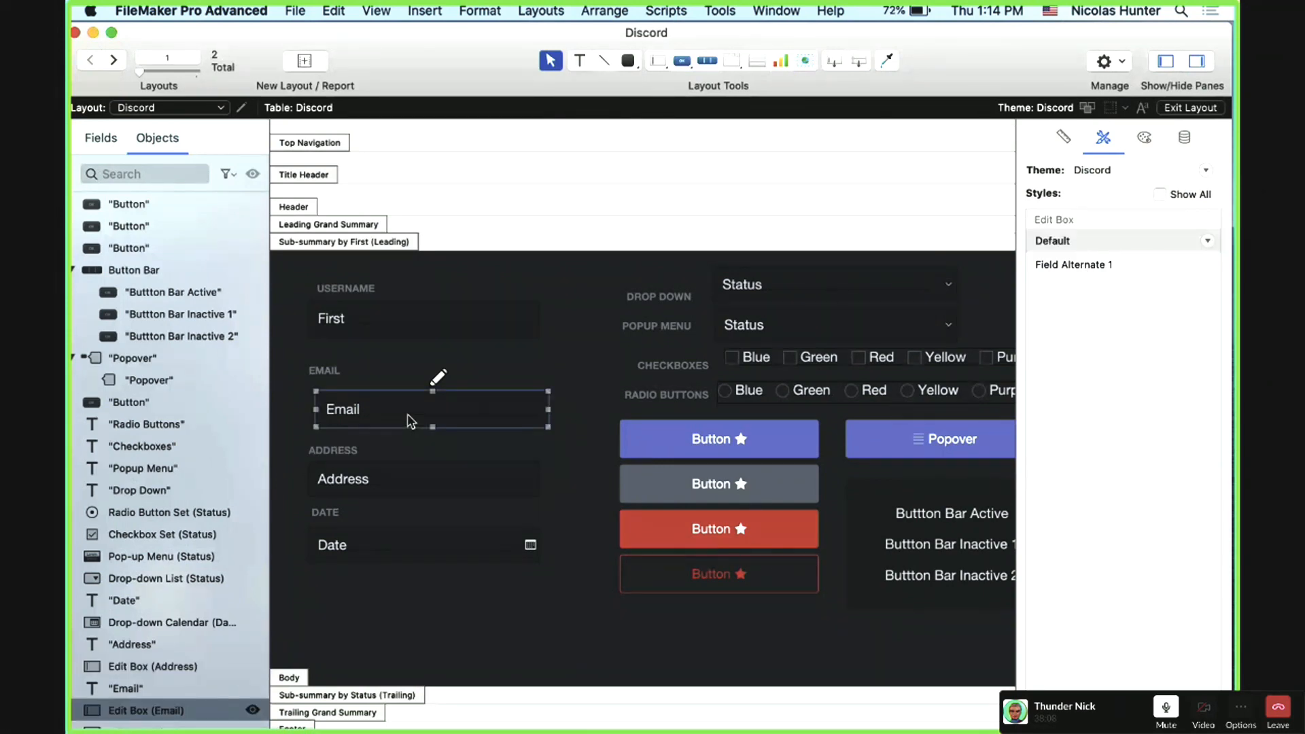
pyautogui.moveTo(409, 418); pyautogui.dragTo(400, 421)
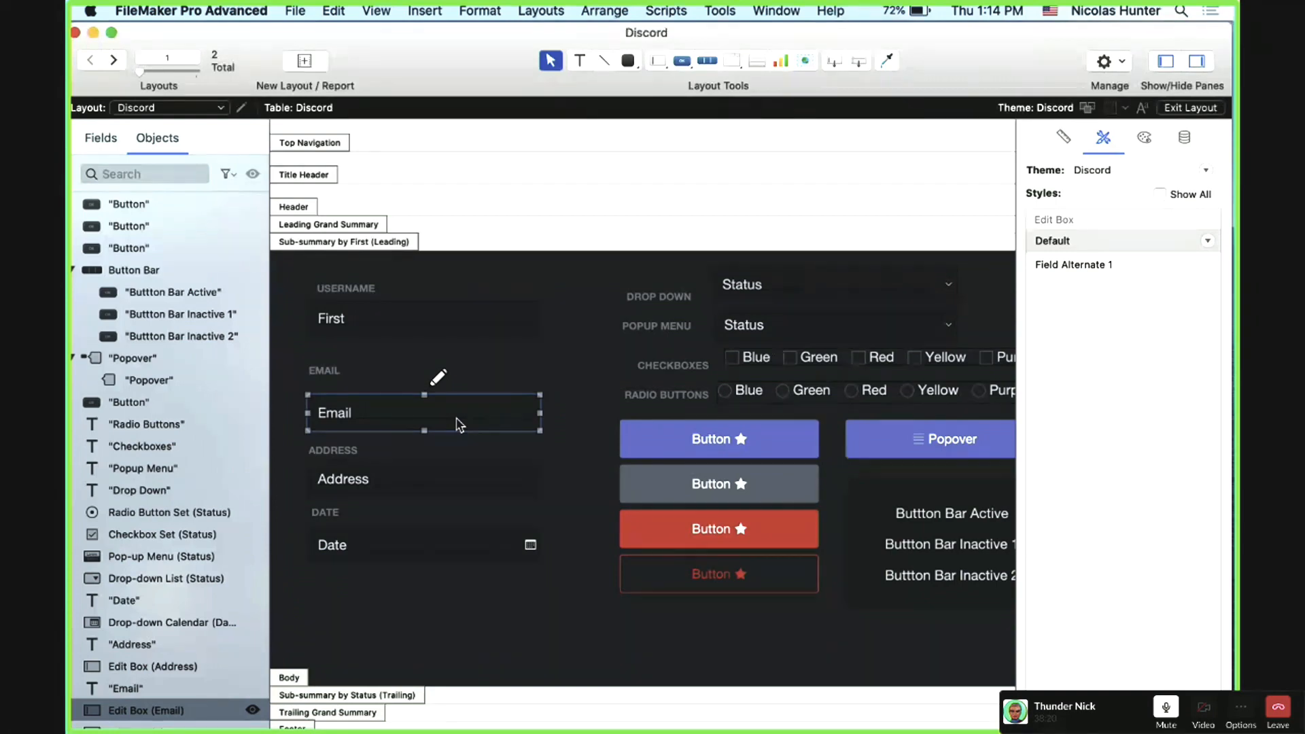
# Step: Widen the layout so its body extends behind the tab control with the Fields, Controls, Portal and Shapes tabs
pyautogui.click(1146, 148)
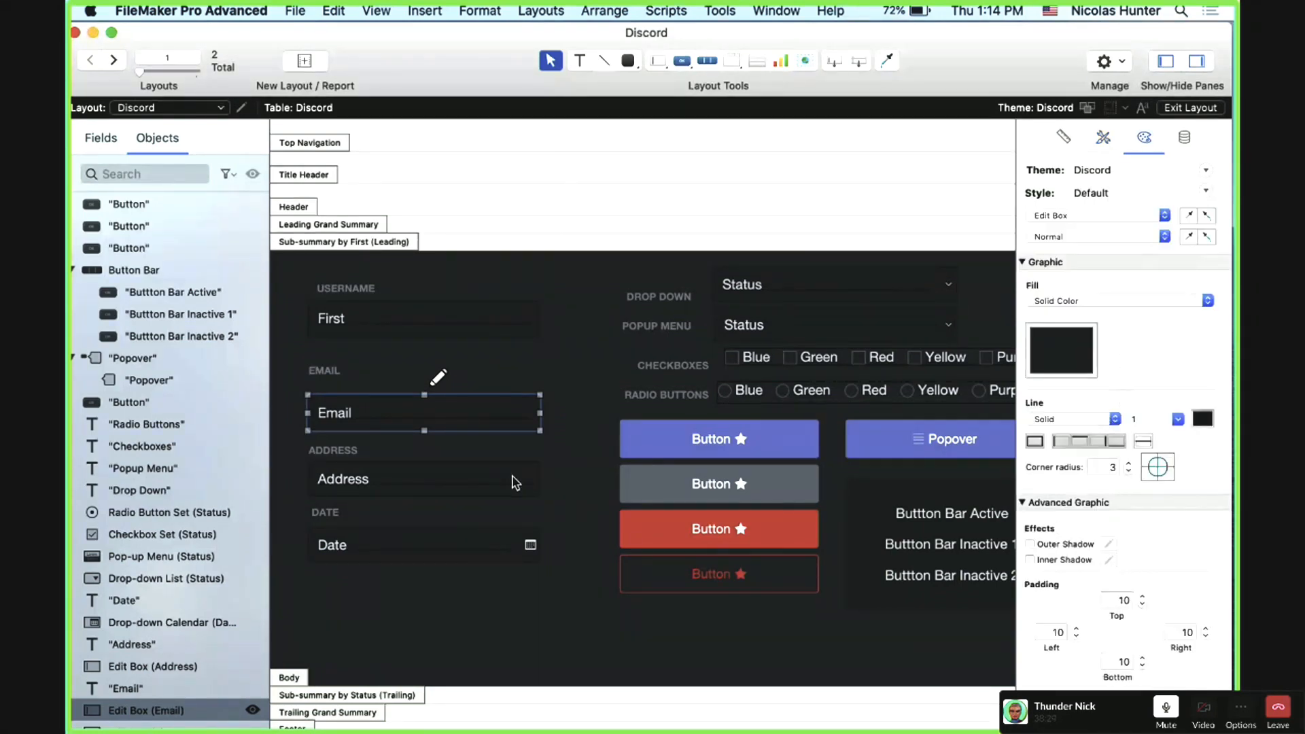
pyautogui.click(544, 468)
pyautogui.hscroll(10, 627, 382)
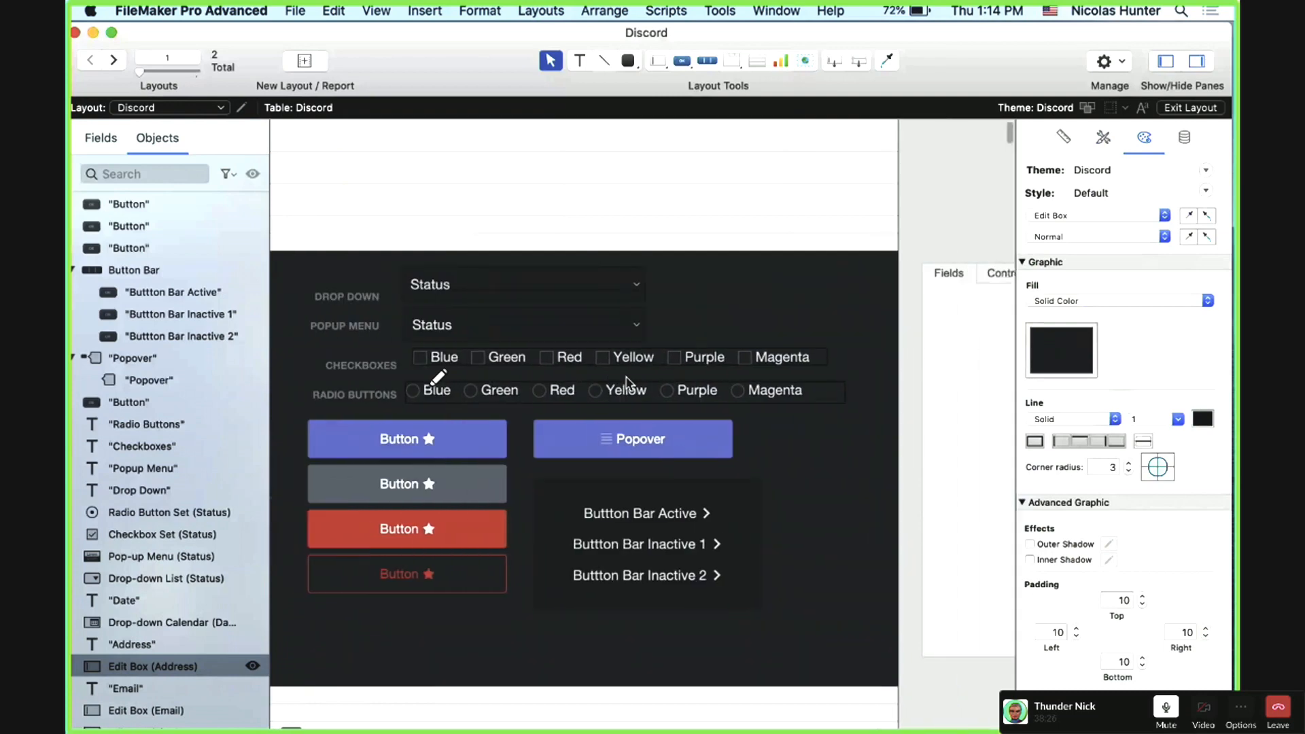
pyautogui.hscroll(8, 625, 378)
pyautogui.hscroll(-2, 625, 378)
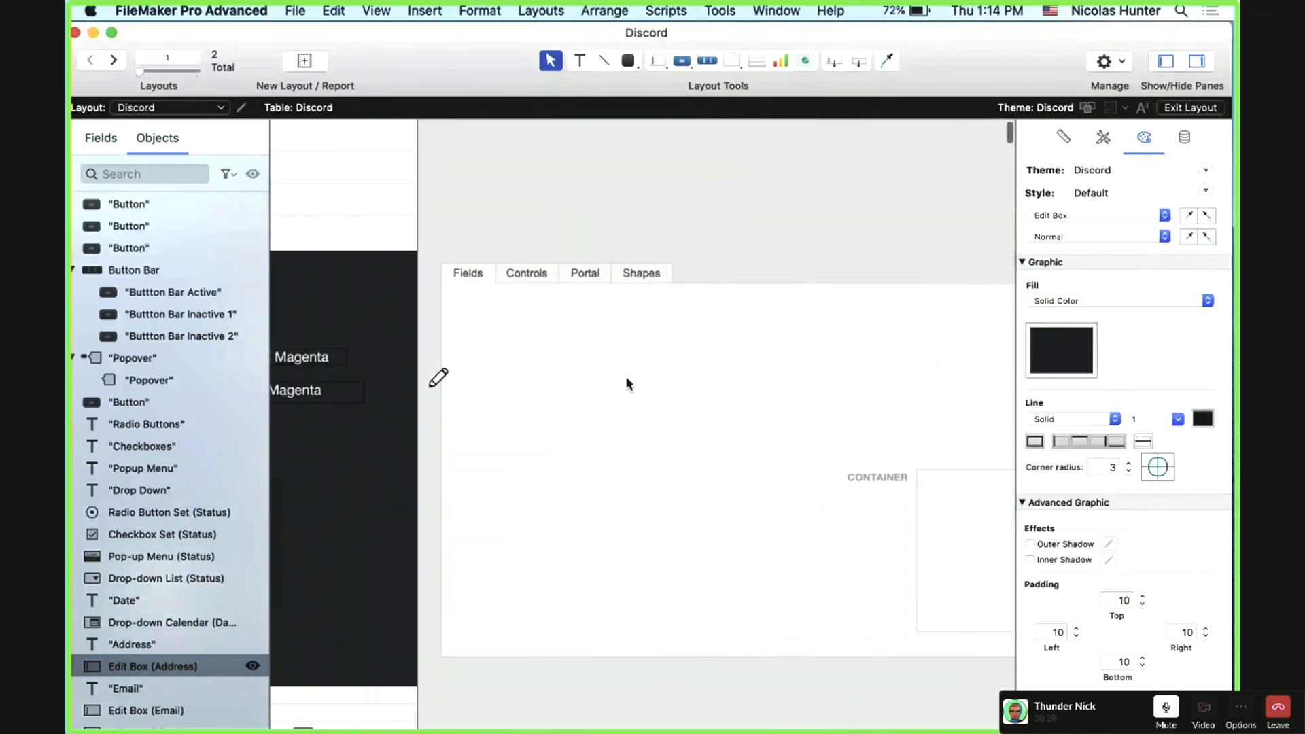
pyautogui.hscroll(1, 544, 313)
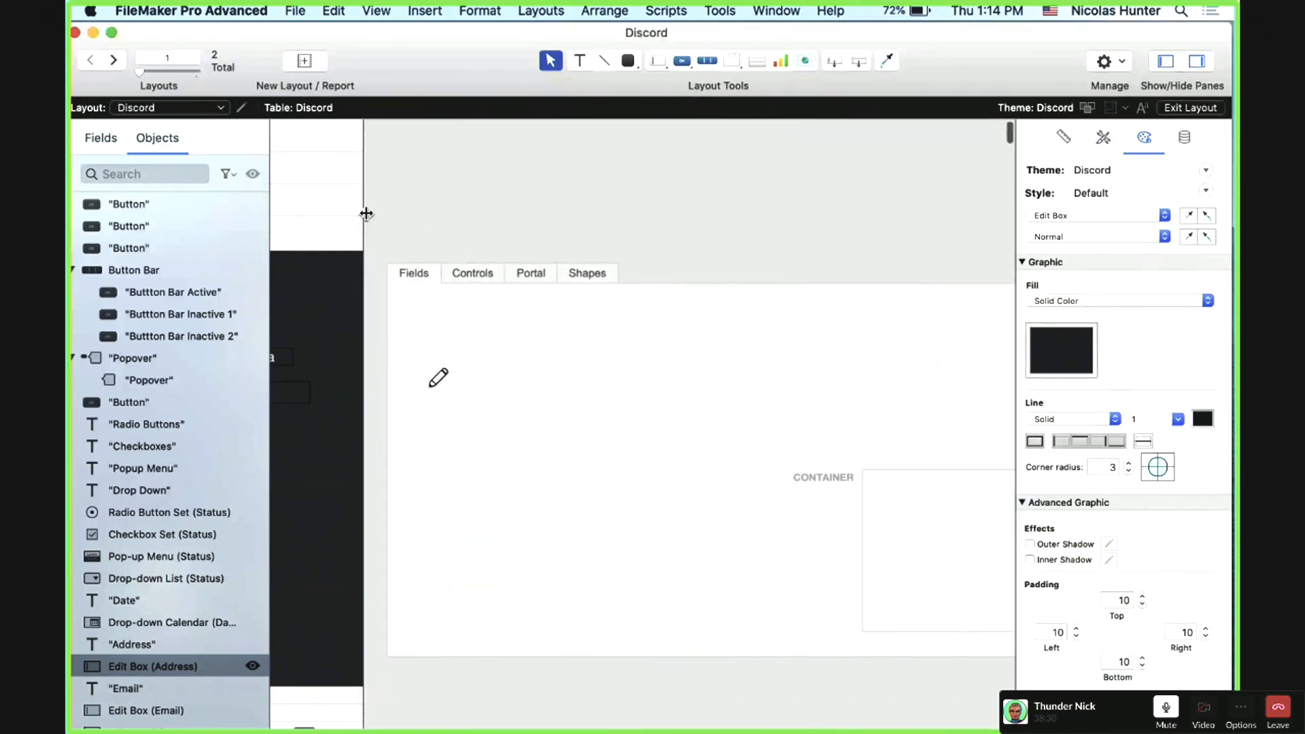
pyautogui.moveTo(363, 211); pyautogui.dragTo(1179, 293)
pyautogui.hscroll(5, 699, 335)
pyautogui.hscroll(-5, 699, 336)
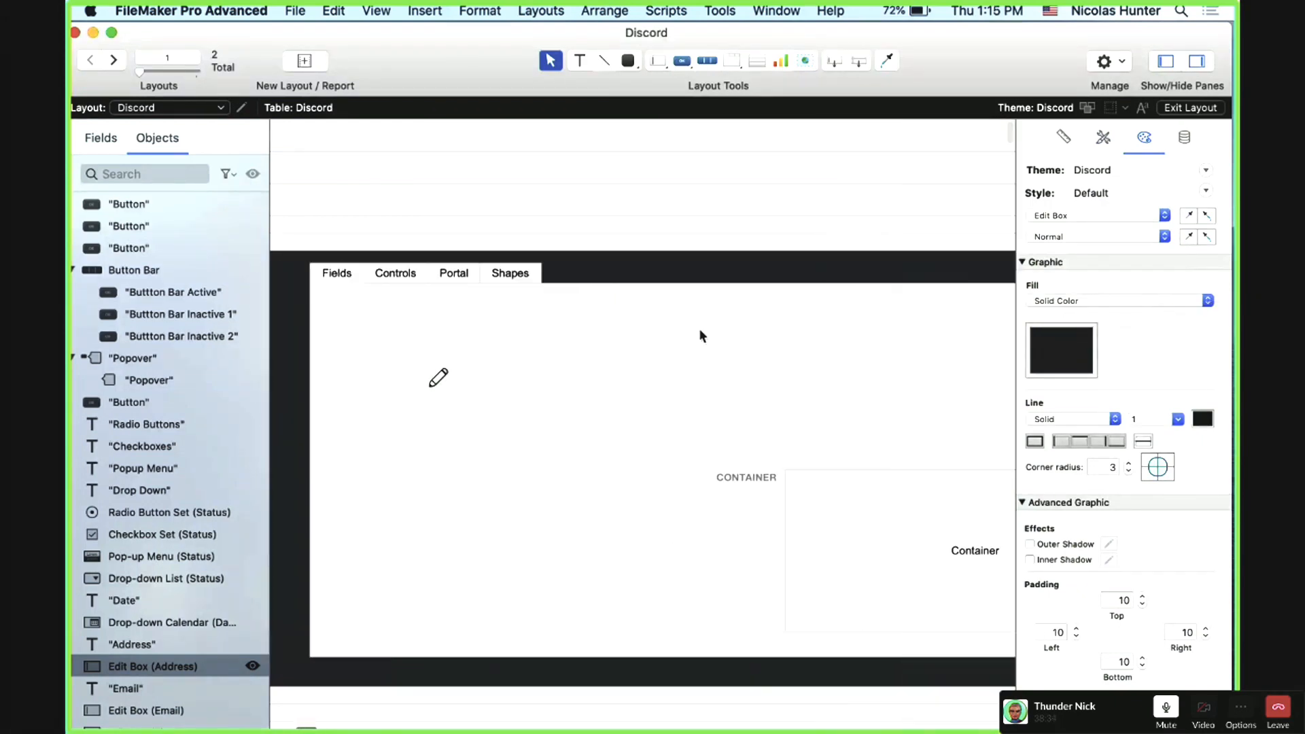
# Step: Nudge the tab control, and move the Container field with its CONTAINER label toward the middle of the Fields tab
pyautogui.click(568, 358)
pyautogui.moveTo(568, 352); pyautogui.dragTo(500, 360)
pyautogui.click(854, 599)
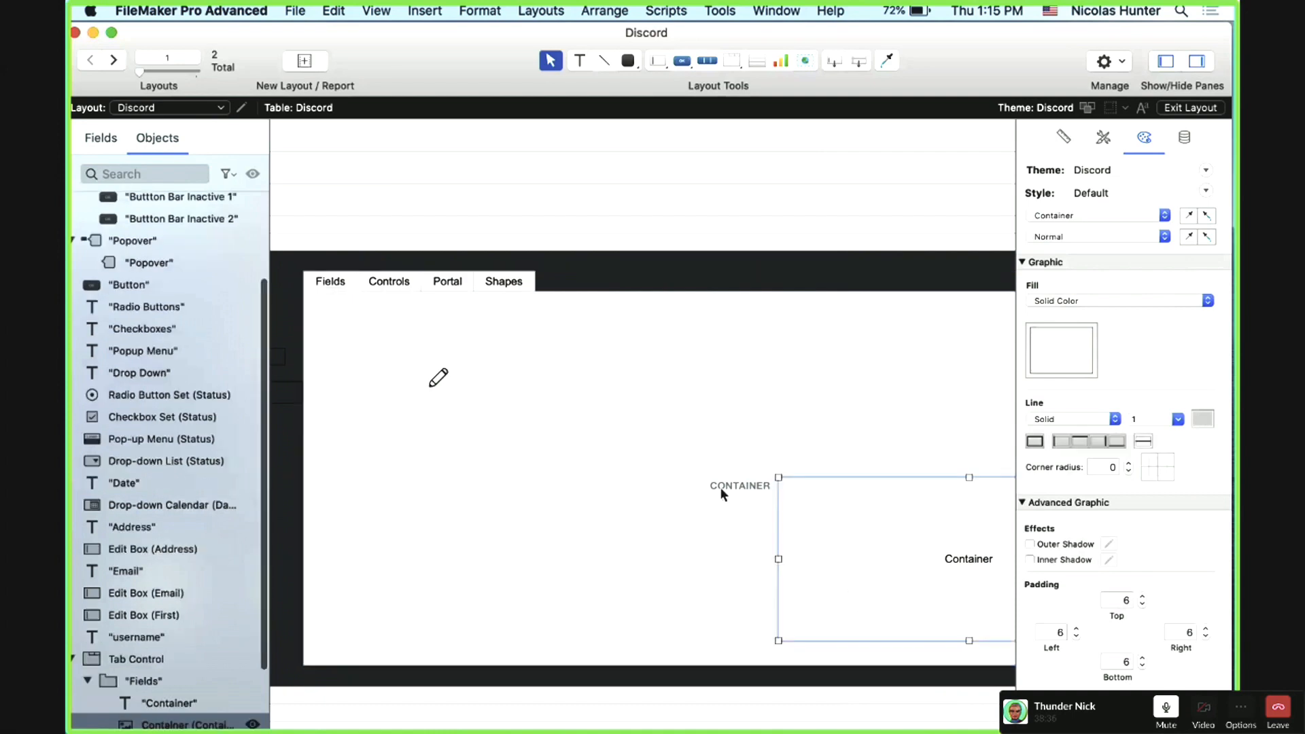
pyautogui.keyDown('shift'); pyautogui.click(722, 488); pyautogui.keyUp('shift')
pyautogui.moveTo(860, 508); pyautogui.dragTo(612, 424)
pyautogui.click(680, 268)
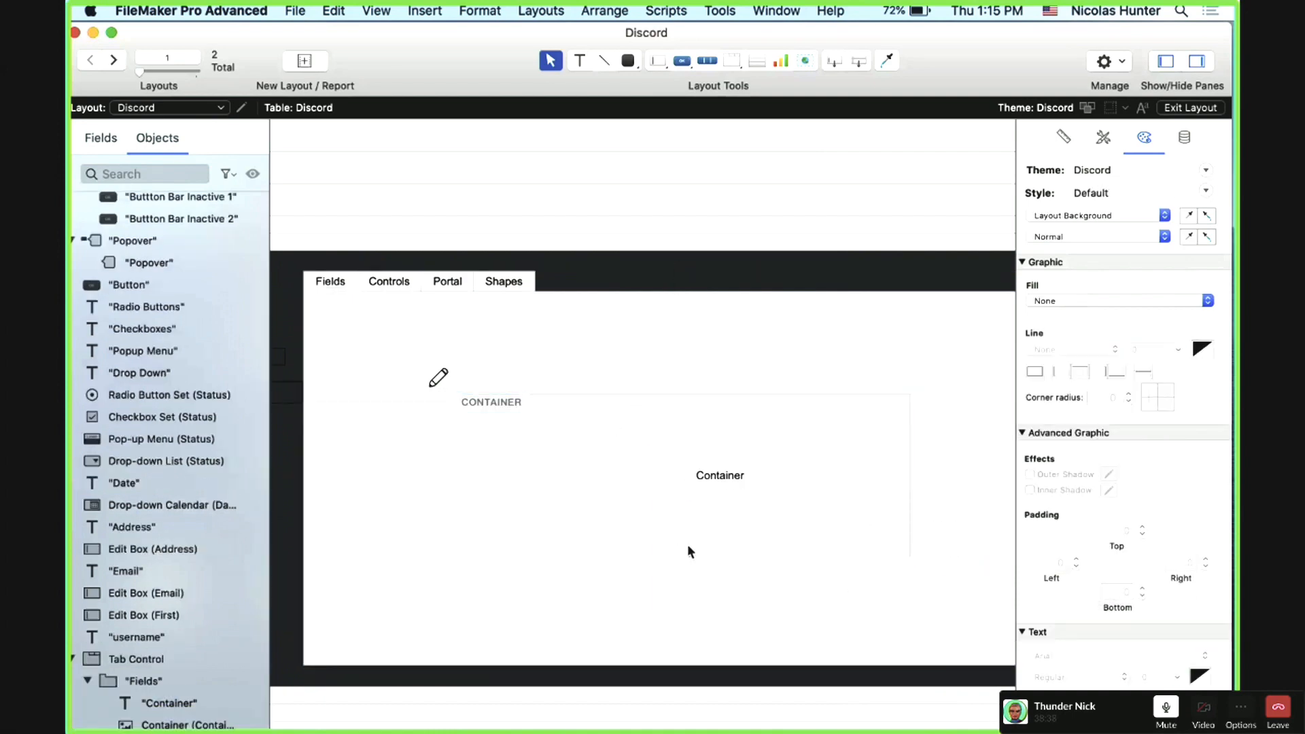
# Step: Copy the appearance of the First edit box and paste it onto the Container field
pyautogui.click(688, 549)
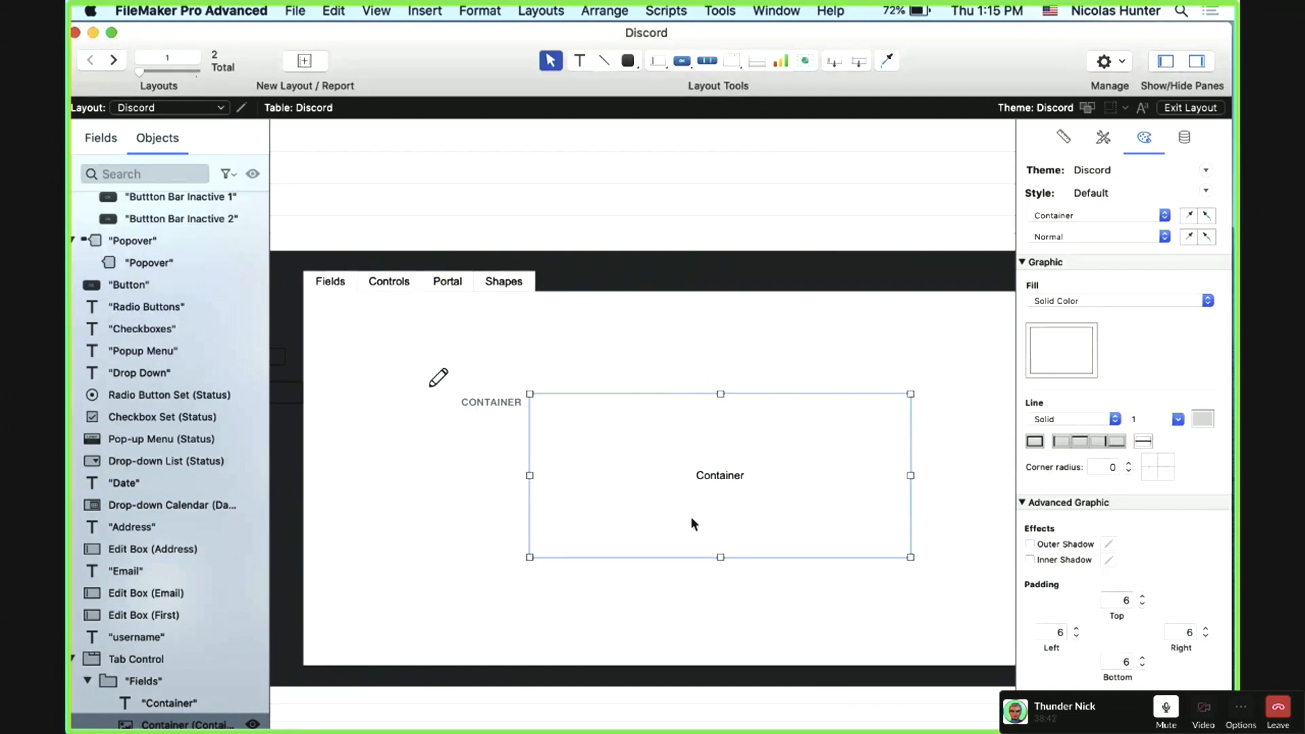
pyautogui.hscroll(-15, 692, 500)
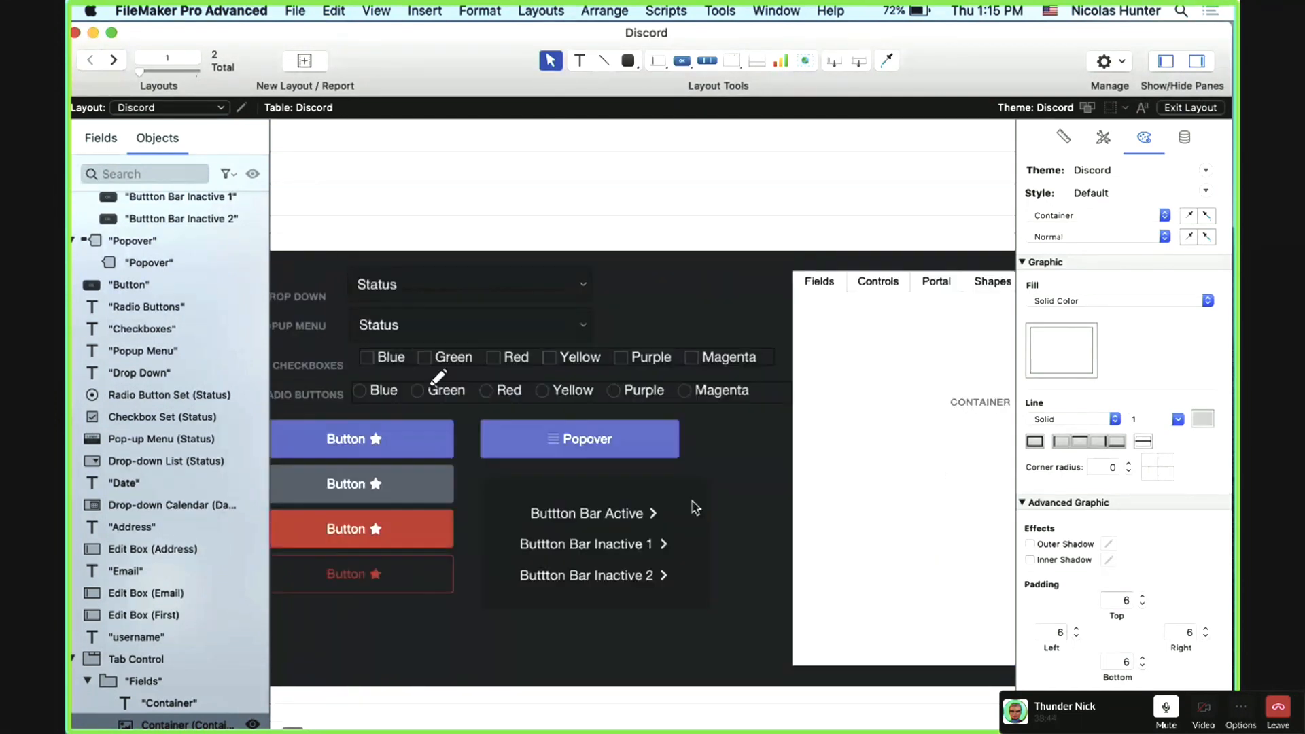
pyautogui.hscroll(20, 692, 500)
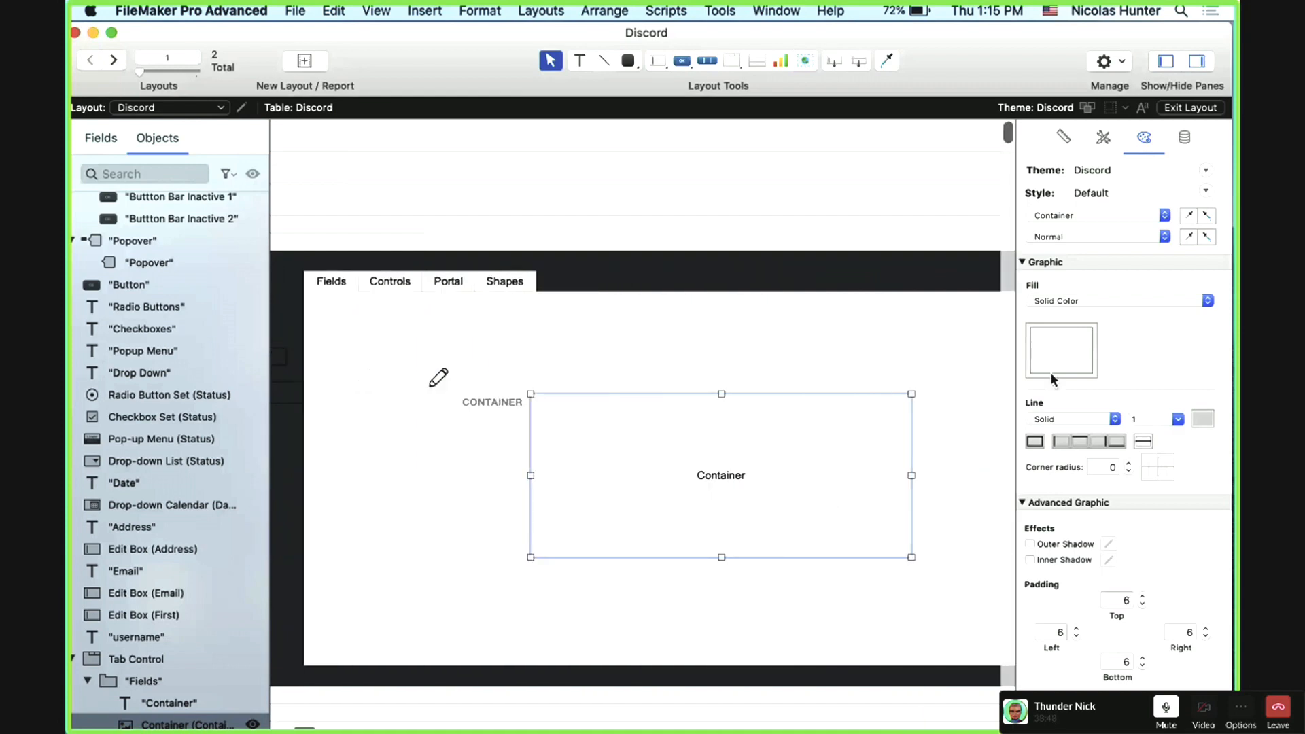
pyautogui.hscroll(-15, 700, 408)
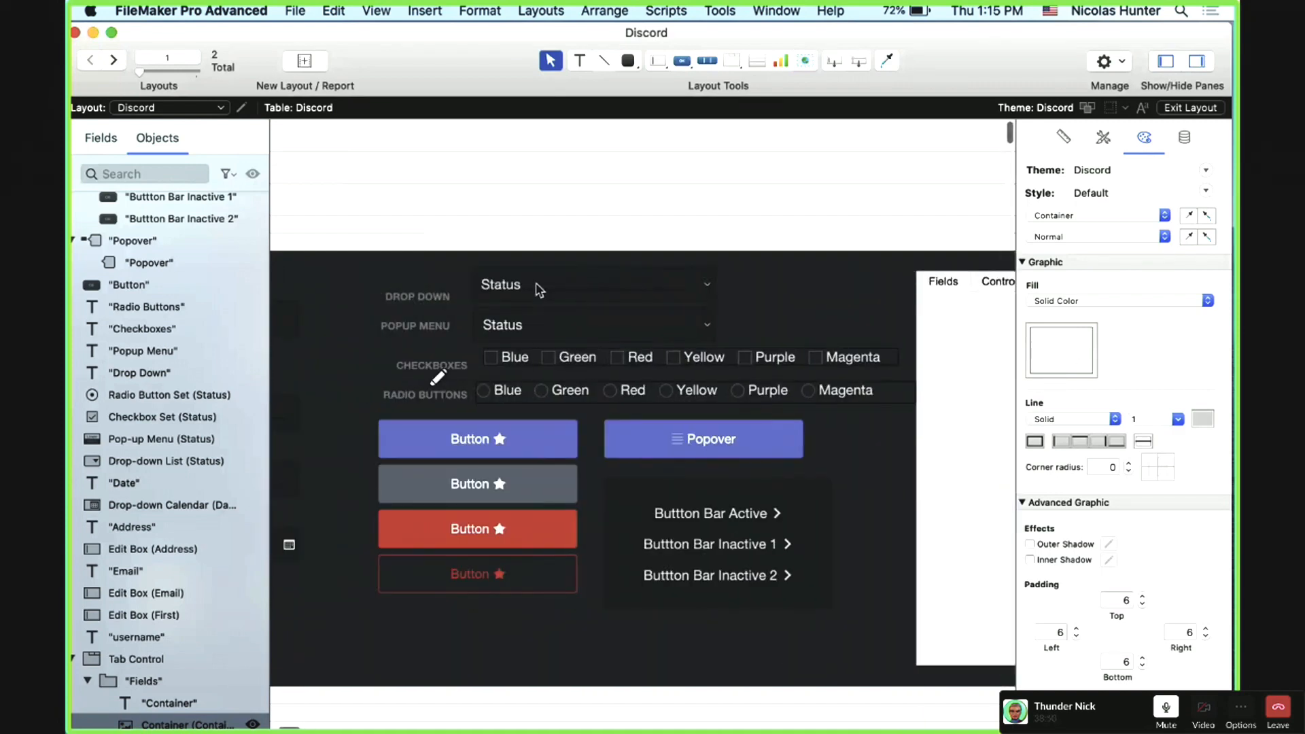
pyautogui.click(540, 289)
pyautogui.hscroll(-10, 442, 426)
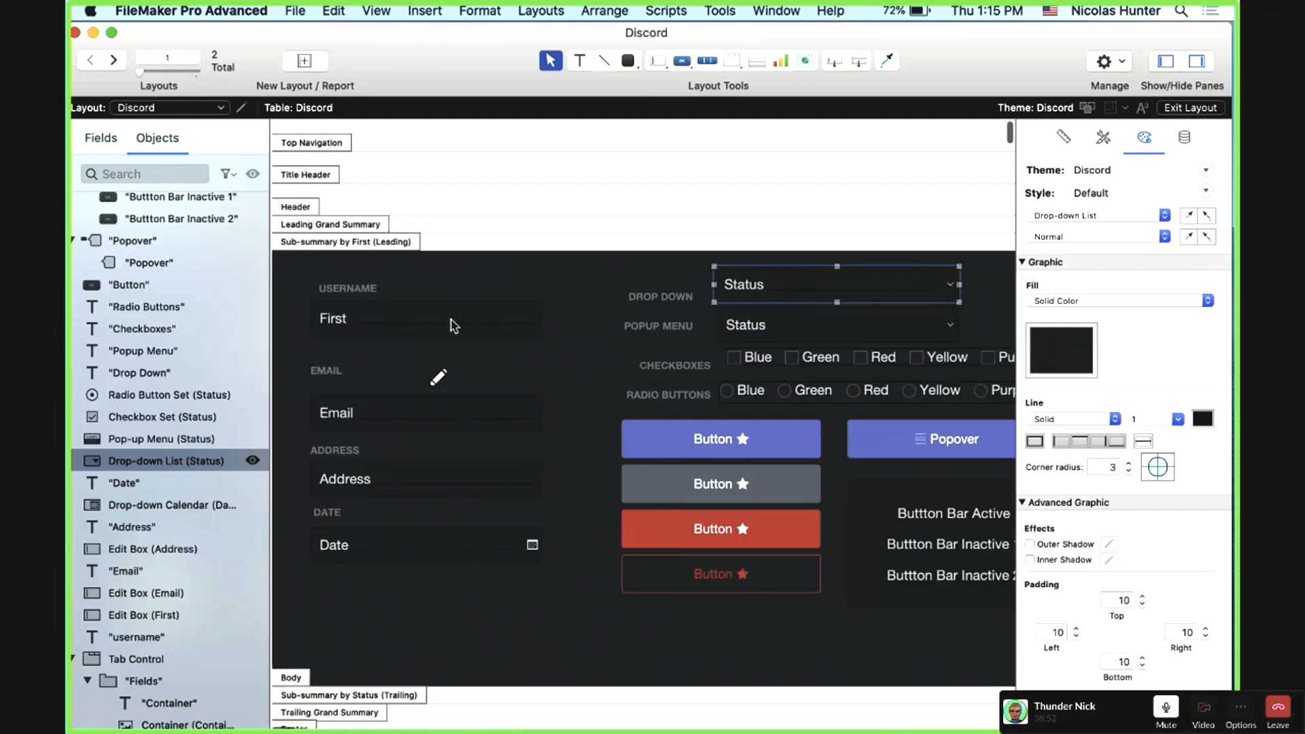
pyautogui.click(520, 321)
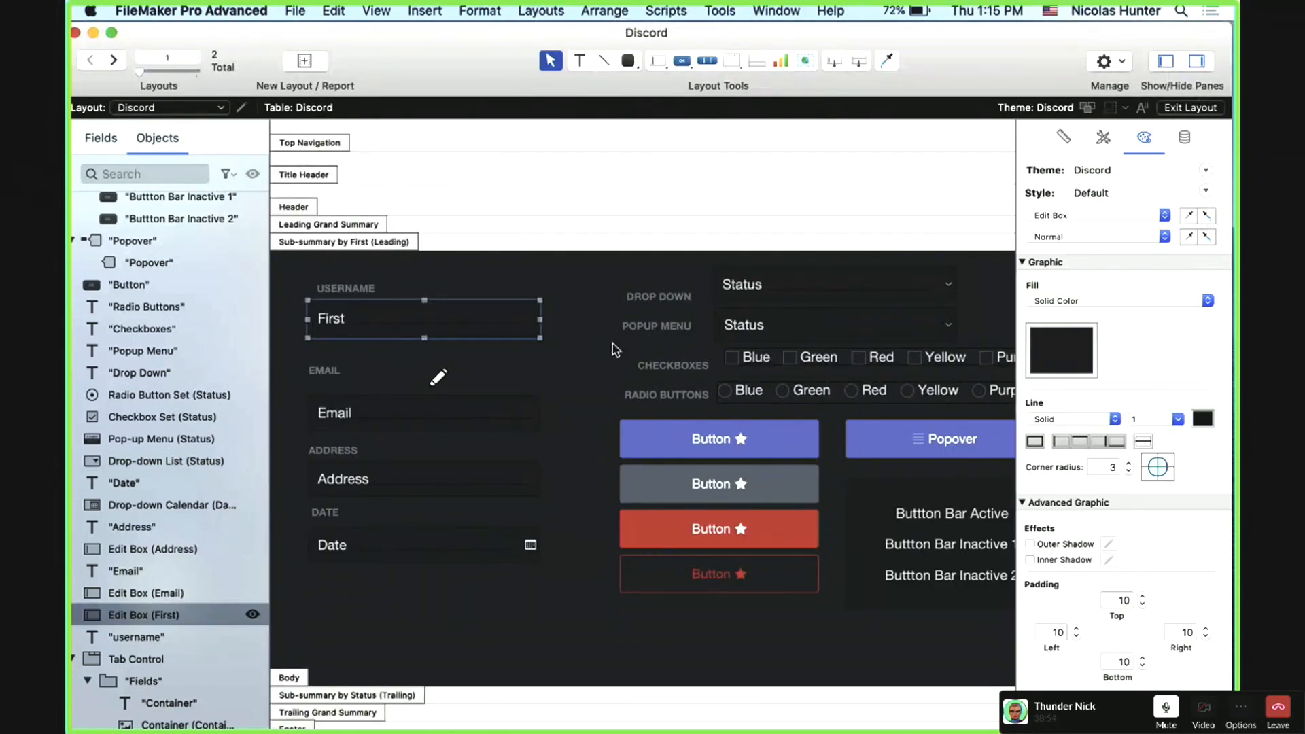
pyautogui.hscroll(15, 612, 344)
pyautogui.click(971, 450)
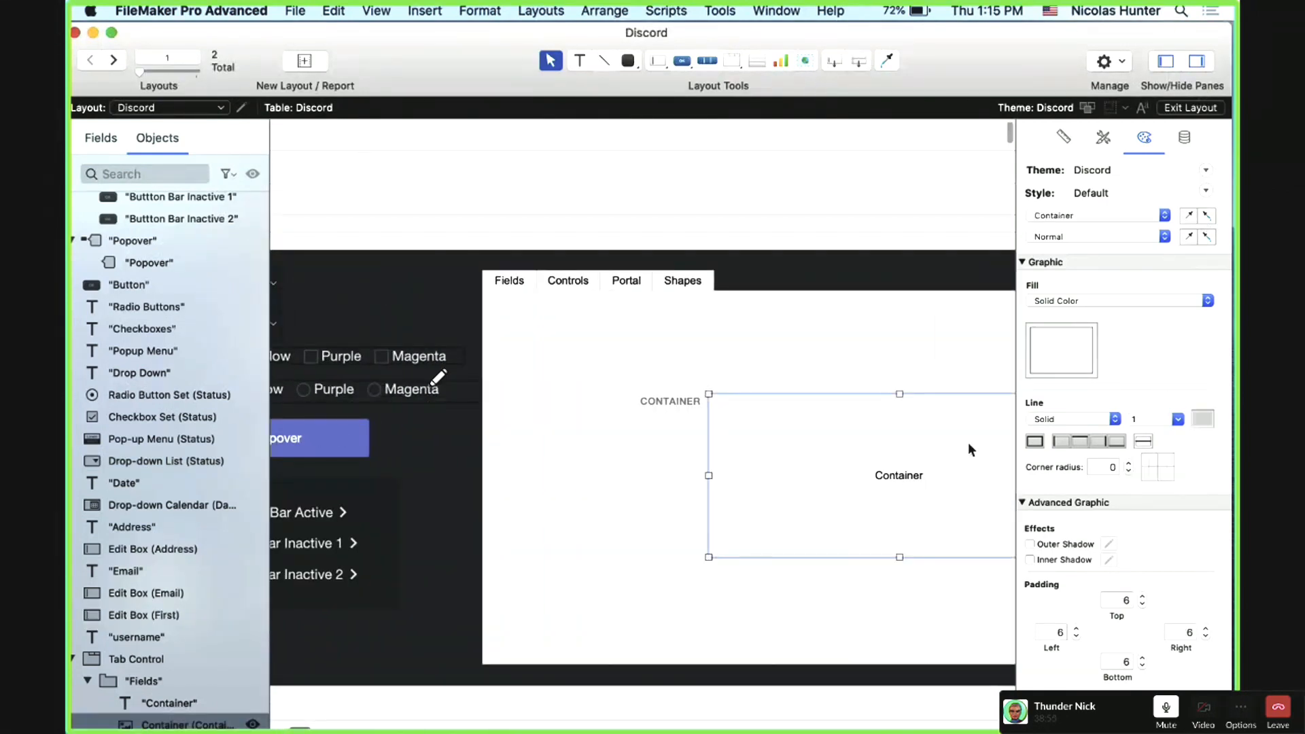
pyautogui.click(1207, 215)
# Step: Move the Container field below its label and resize it to about 419 by 200 pt
pyautogui.moveTo(942, 454); pyautogui.dragTo(834, 480)
pyautogui.moveTo(982, 582); pyautogui.dragTo(987, 602)
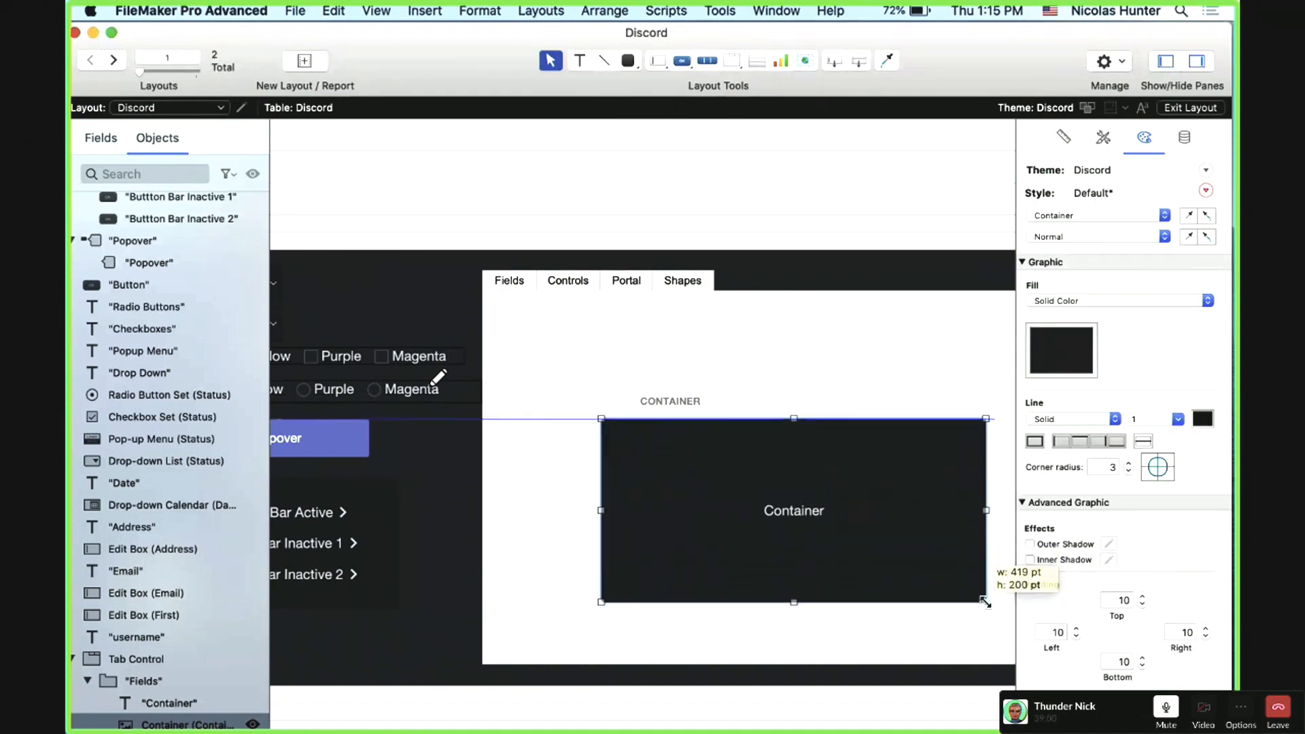
pyautogui.click(822, 378)
pyautogui.click(816, 511)
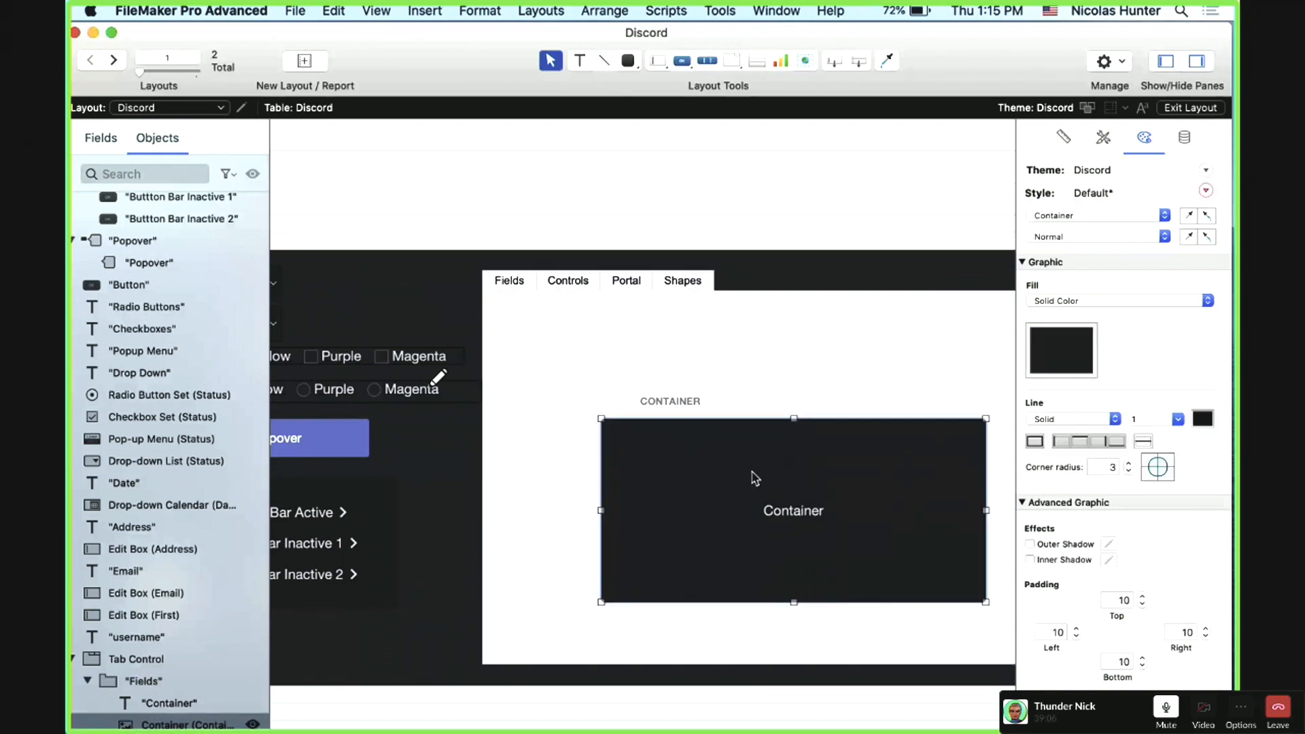
# Step: Set the Container field's text size to 12 pt
pyautogui.hscroll(-7, 743, 458)
pyautogui.hscroll(5, 586, 433)
pyautogui.hscroll(5, 583, 434)
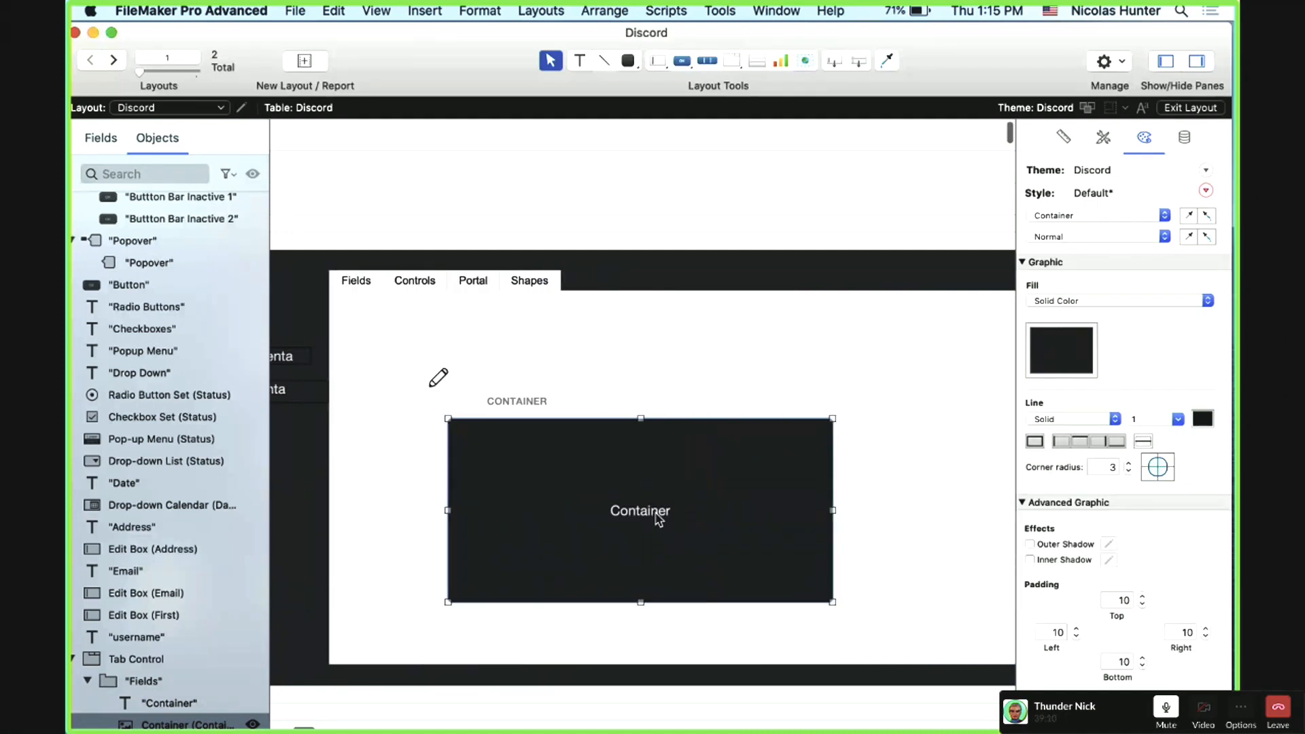
pyautogui.hscroll(1, 658, 520)
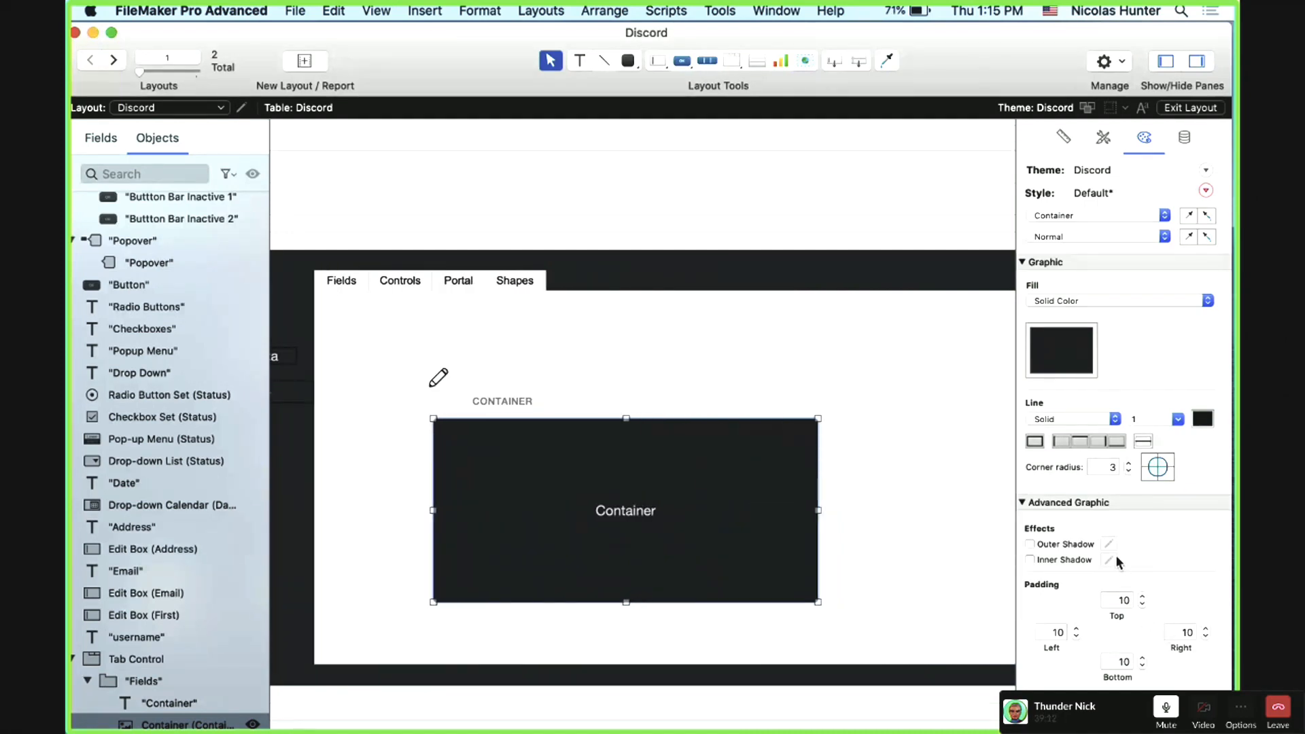
pyautogui.scroll(-5, 1116, 559)
pyautogui.doubleClick(1163, 534)
pyautogui.write('12')
pyautogui.press('Tab')
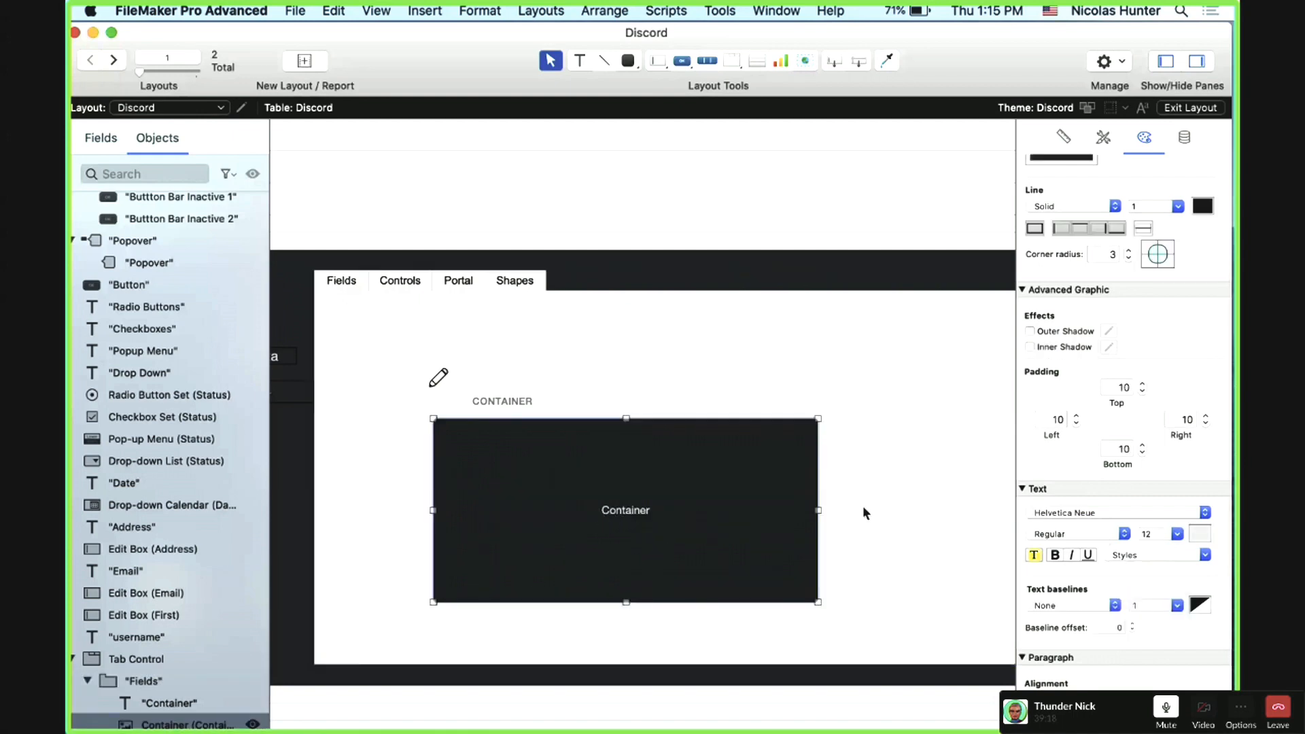
pyautogui.scroll(5, 1135, 165)
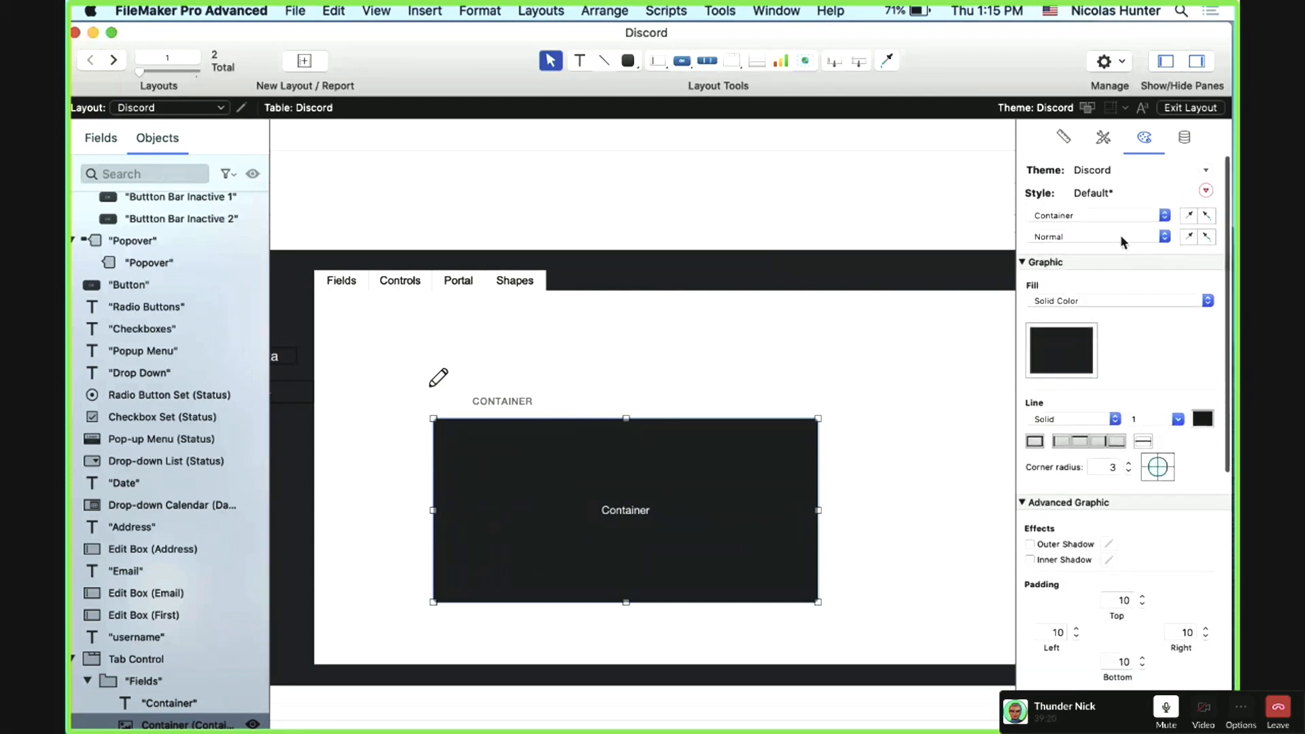
# Step: Compare the appearance settings of the edit boxes, the Date calendar, the pop-up menu and the drop-down list
pyautogui.hscroll(-10, 561, 484)
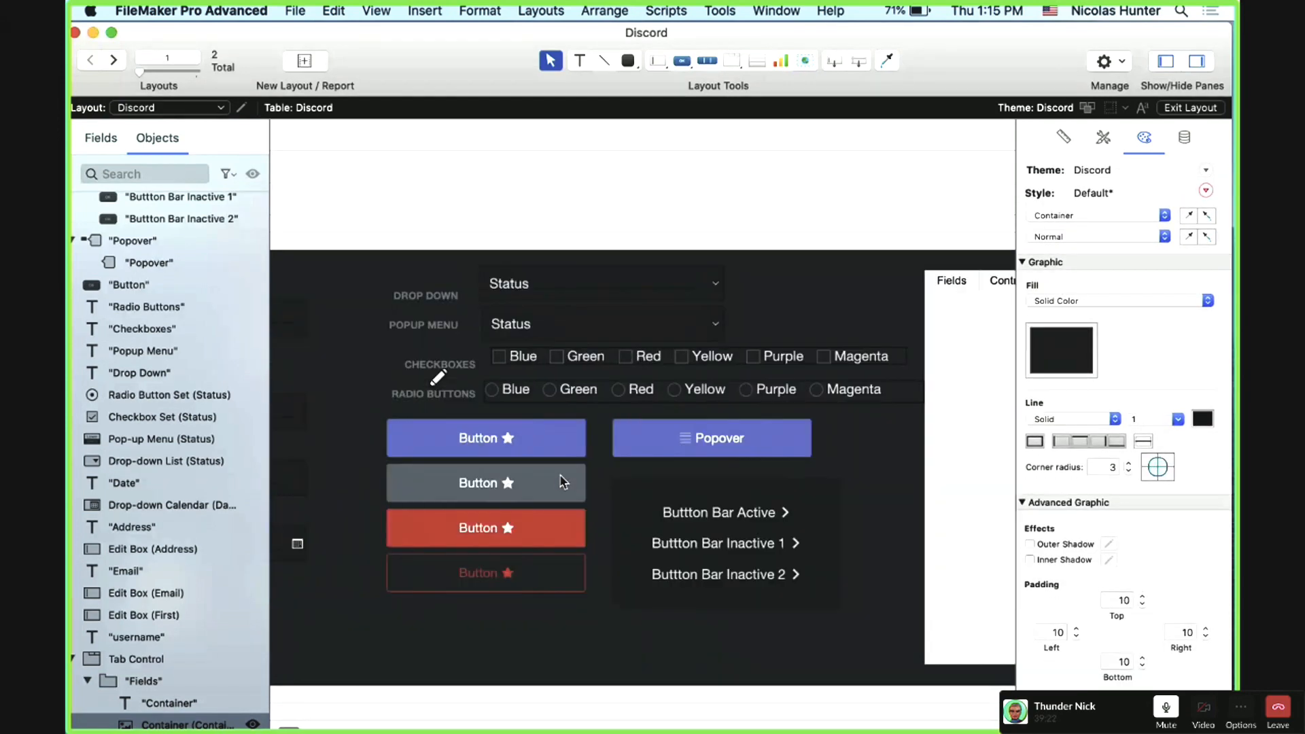
pyautogui.click(432, 421)
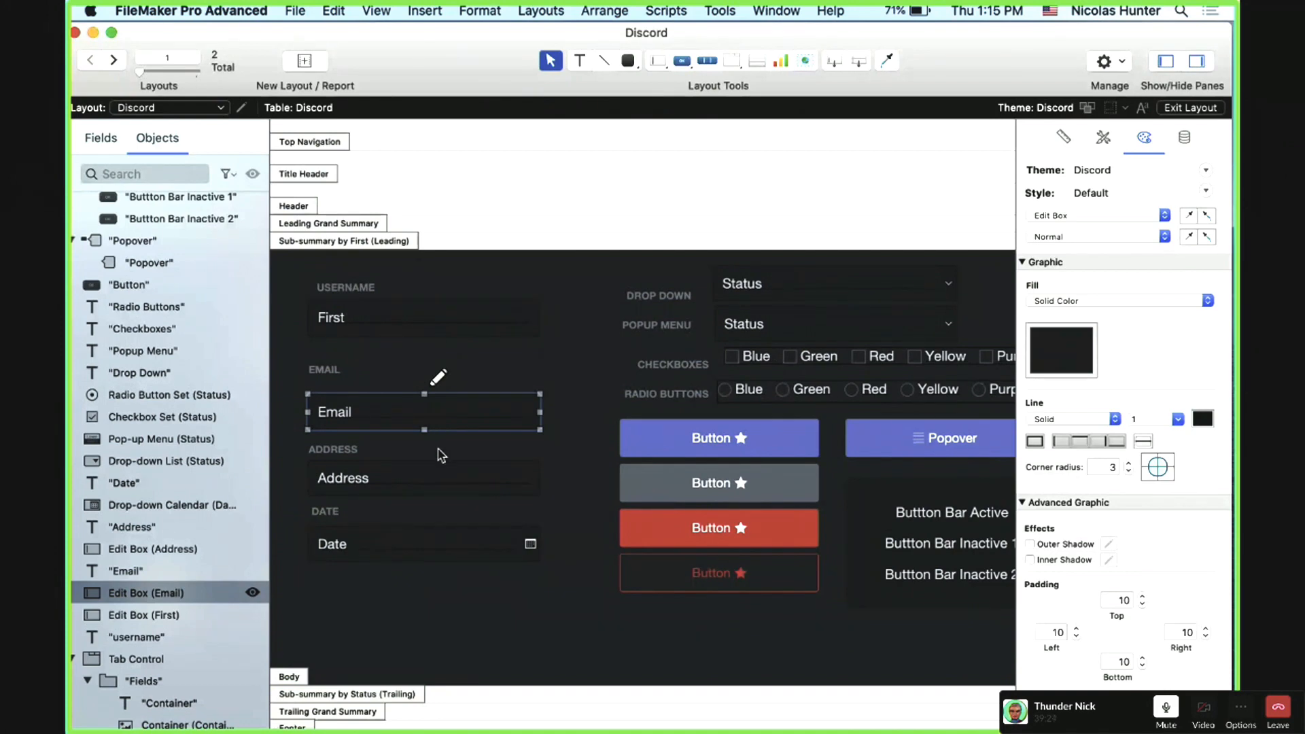
pyautogui.click(437, 480)
pyautogui.keyDown('shift'); pyautogui.click(435, 542); pyautogui.keyUp('shift')
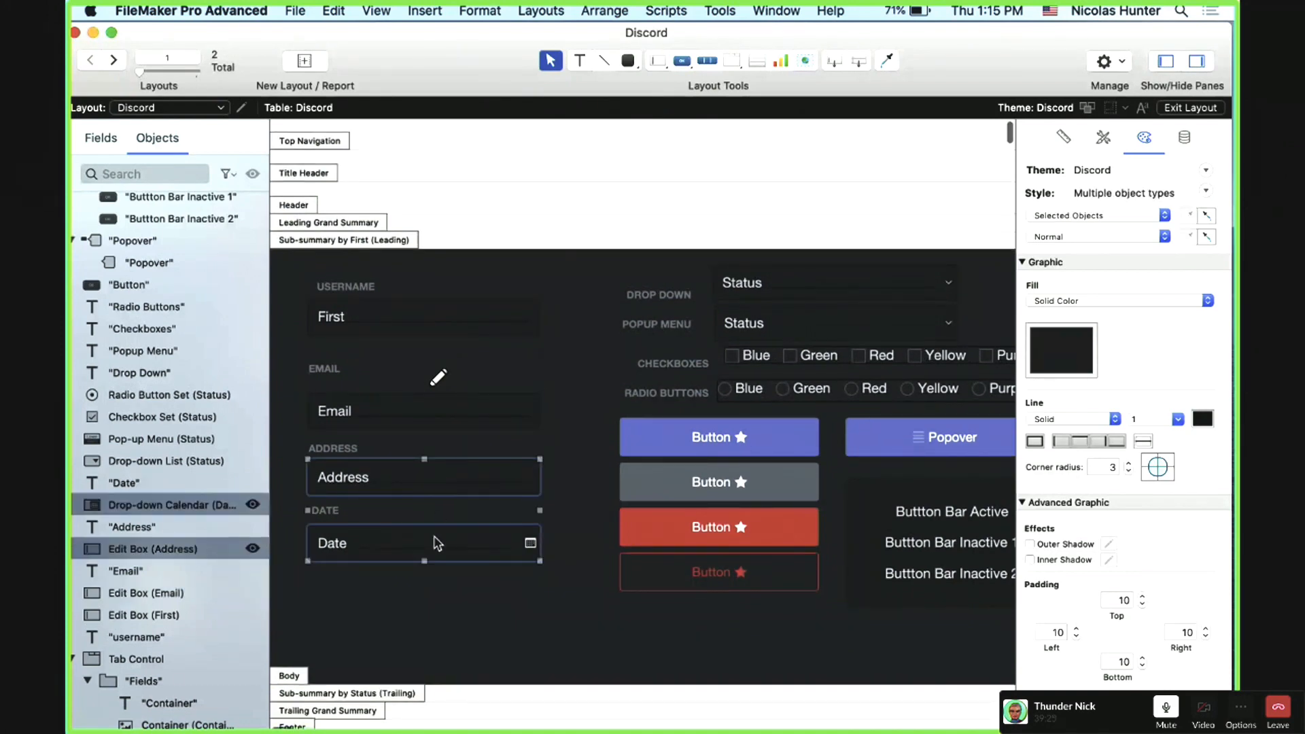
pyautogui.keyDown('shift'); pyautogui.click(439, 421); pyautogui.keyUp('shift')
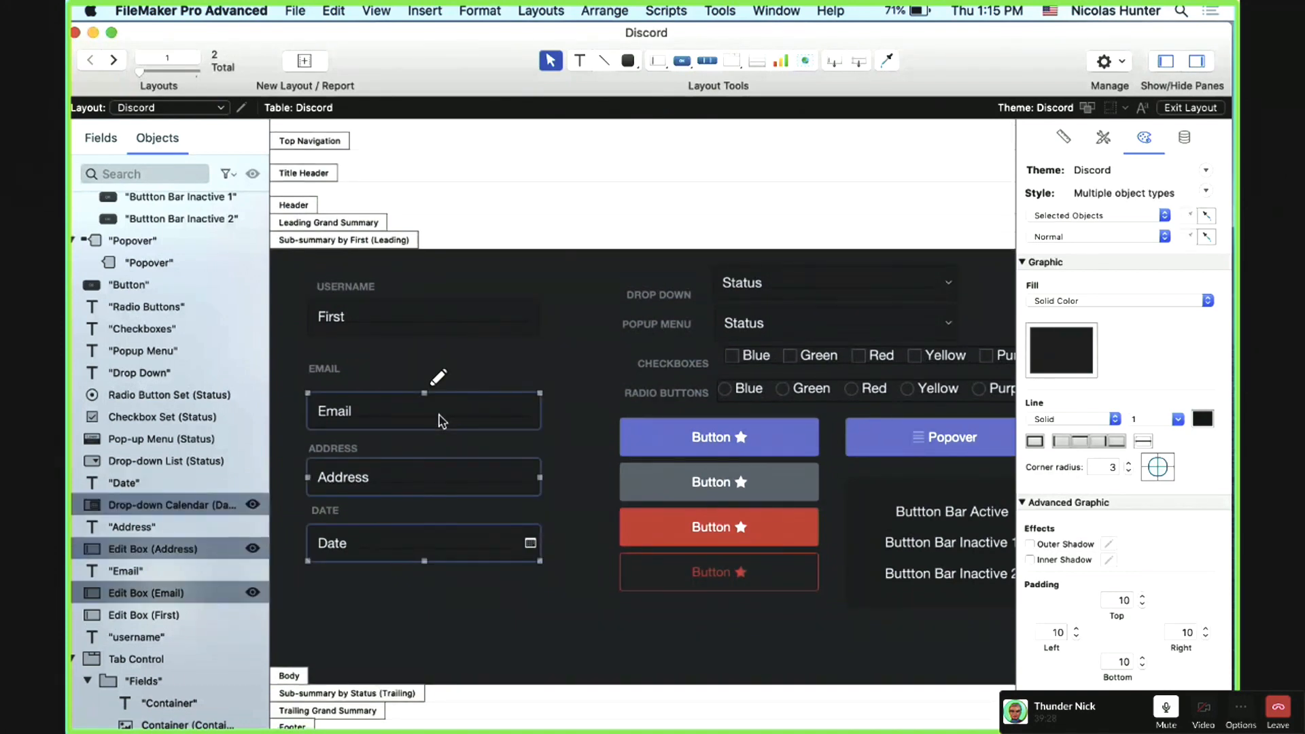
pyautogui.click(449, 365)
pyautogui.click(439, 313)
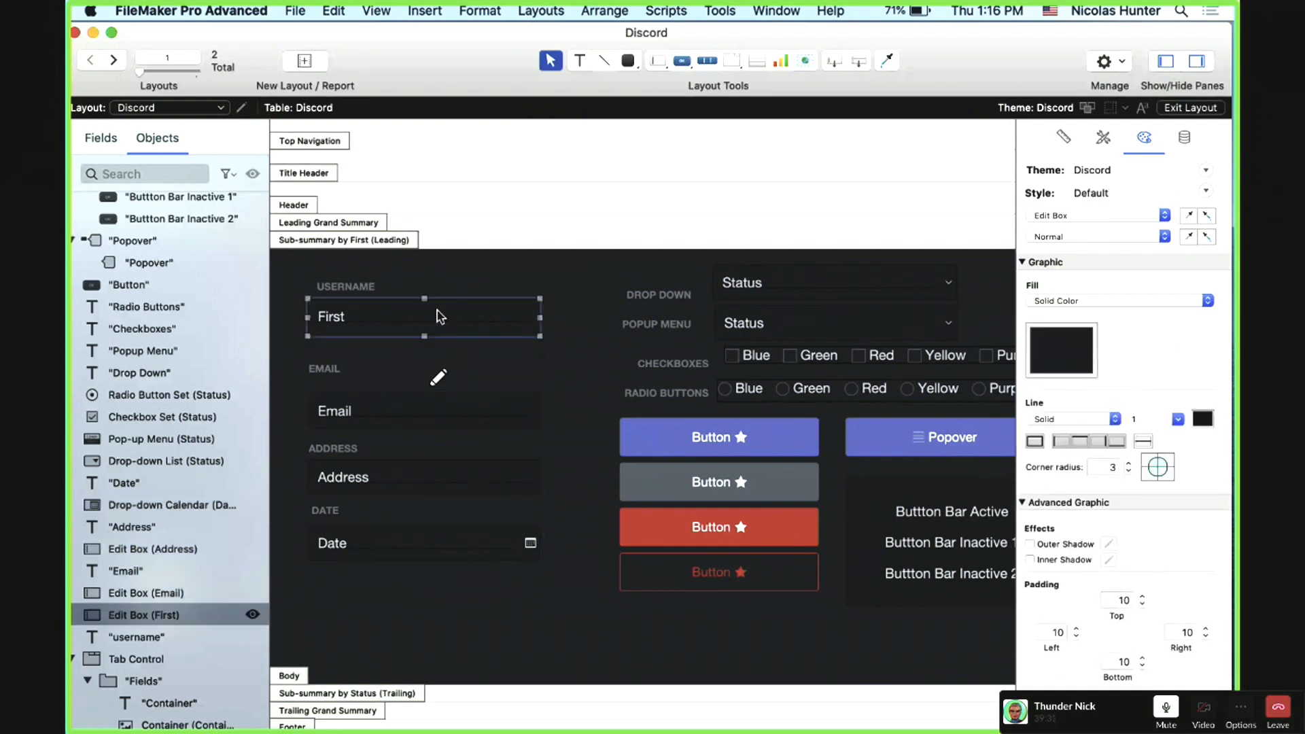
pyautogui.keyDown('shift'); pyautogui.click(451, 423); pyautogui.keyUp('shift')
pyautogui.click(454, 544)
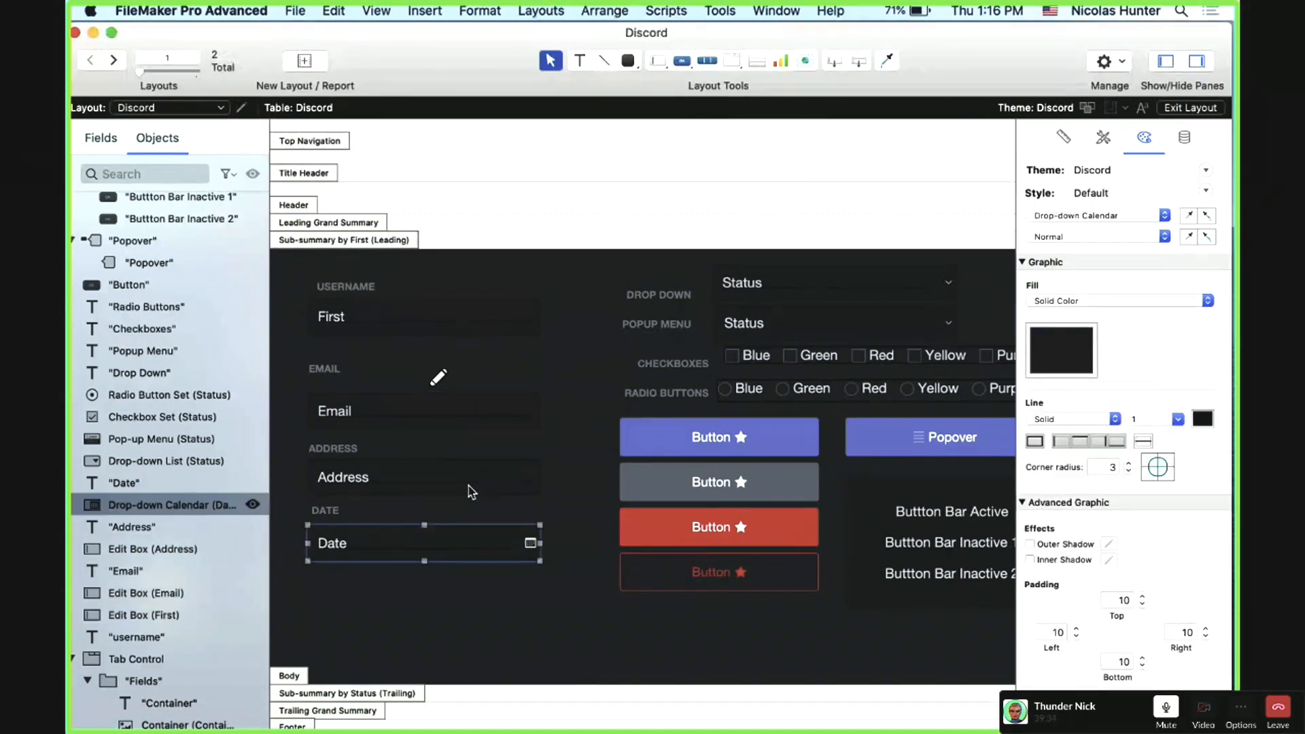
pyautogui.click(775, 329)
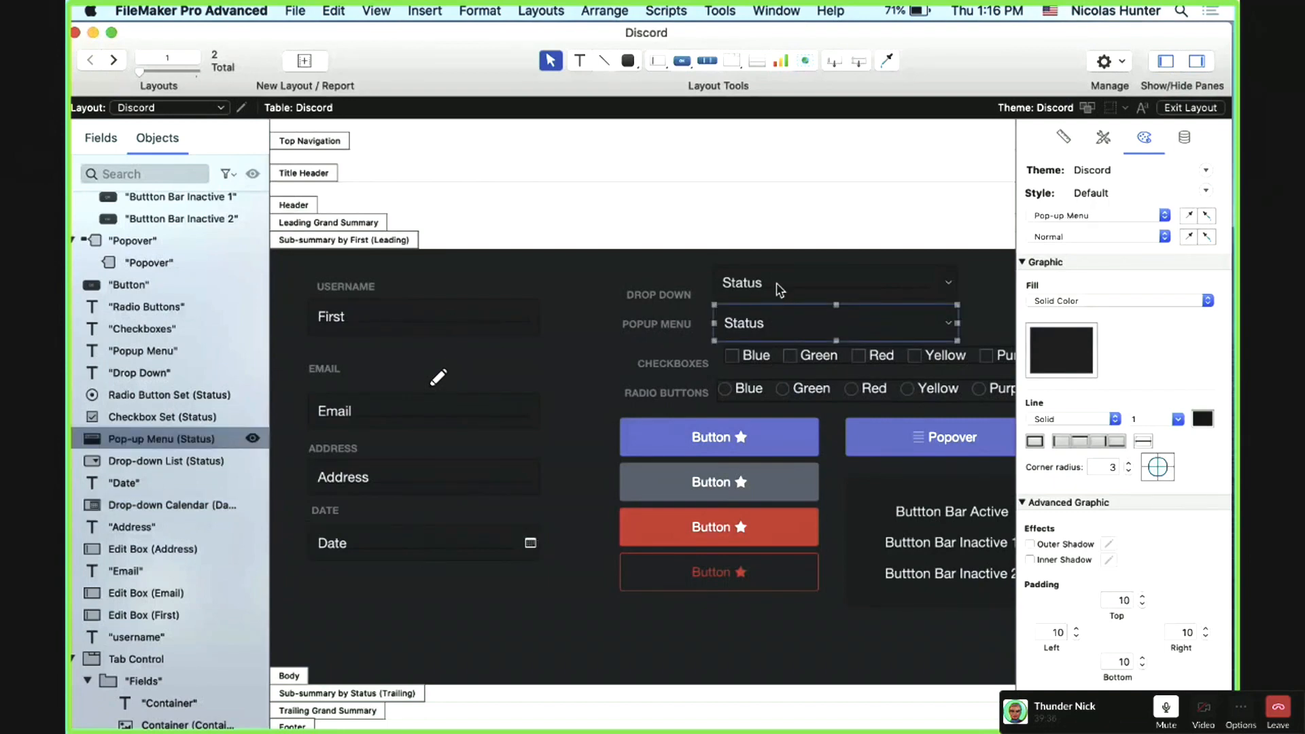
pyautogui.click(778, 285)
# Step: Examine the Container field's style components and its Placeholder Text state
pyautogui.hscroll(10, 522, 382)
pyautogui.click(558, 526)
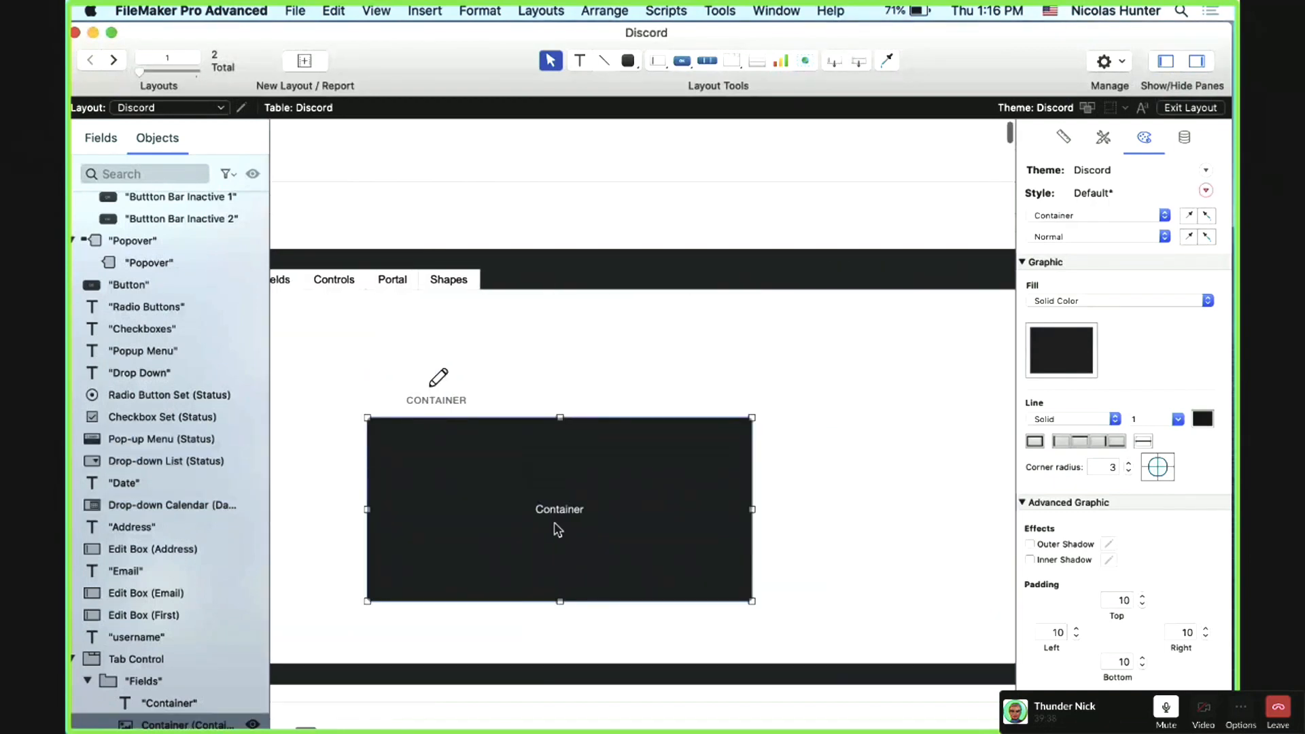
pyautogui.click(1106, 218)
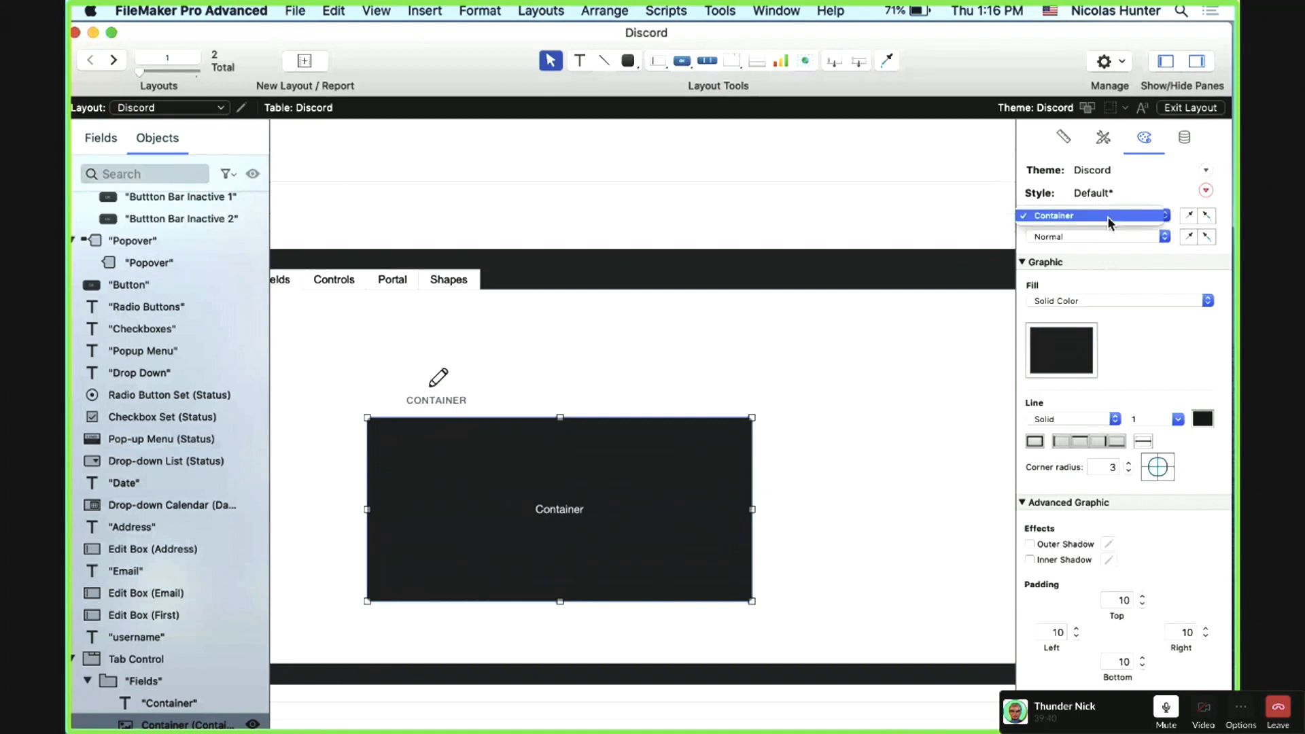
pyautogui.click(1101, 216)
pyautogui.click(1098, 238)
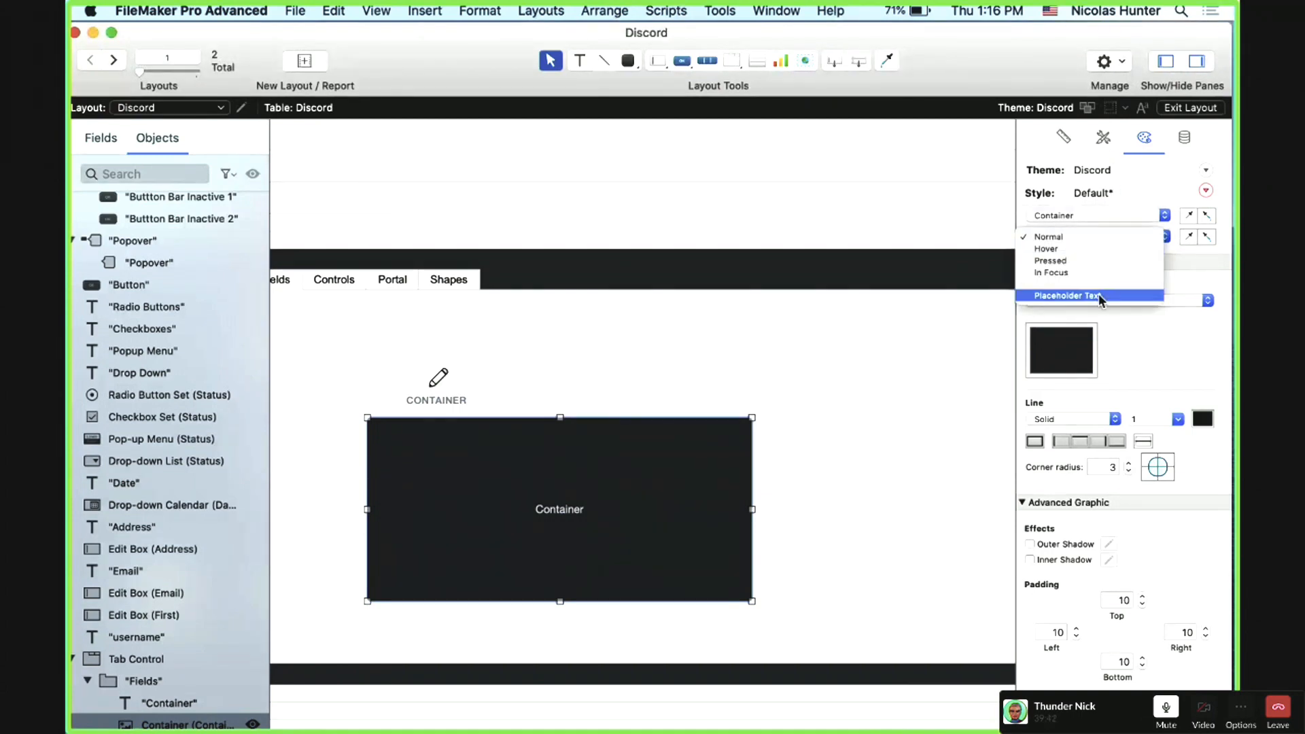
pyautogui.click(1099, 297)
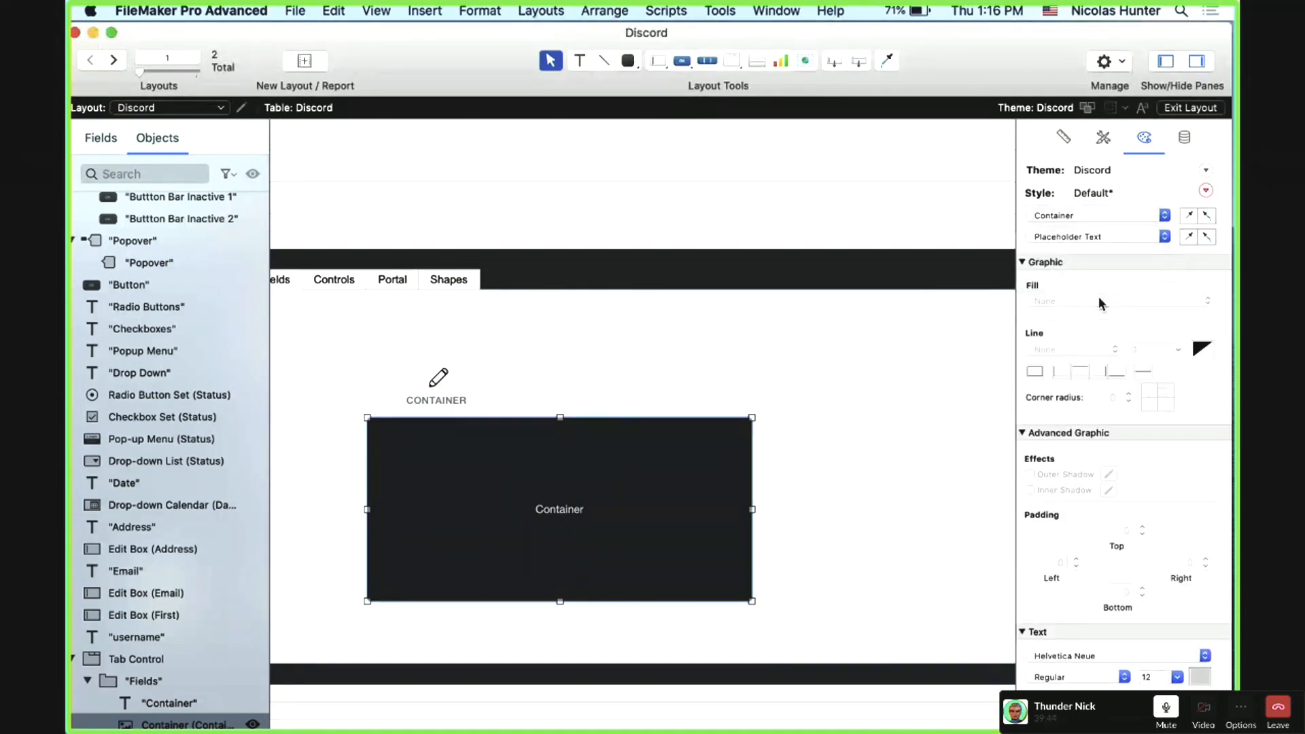
# Step: Examine the Email edit box's Placeholder Text state and check the empty field in Browse mode
pyautogui.hscroll(-15, 707, 455)
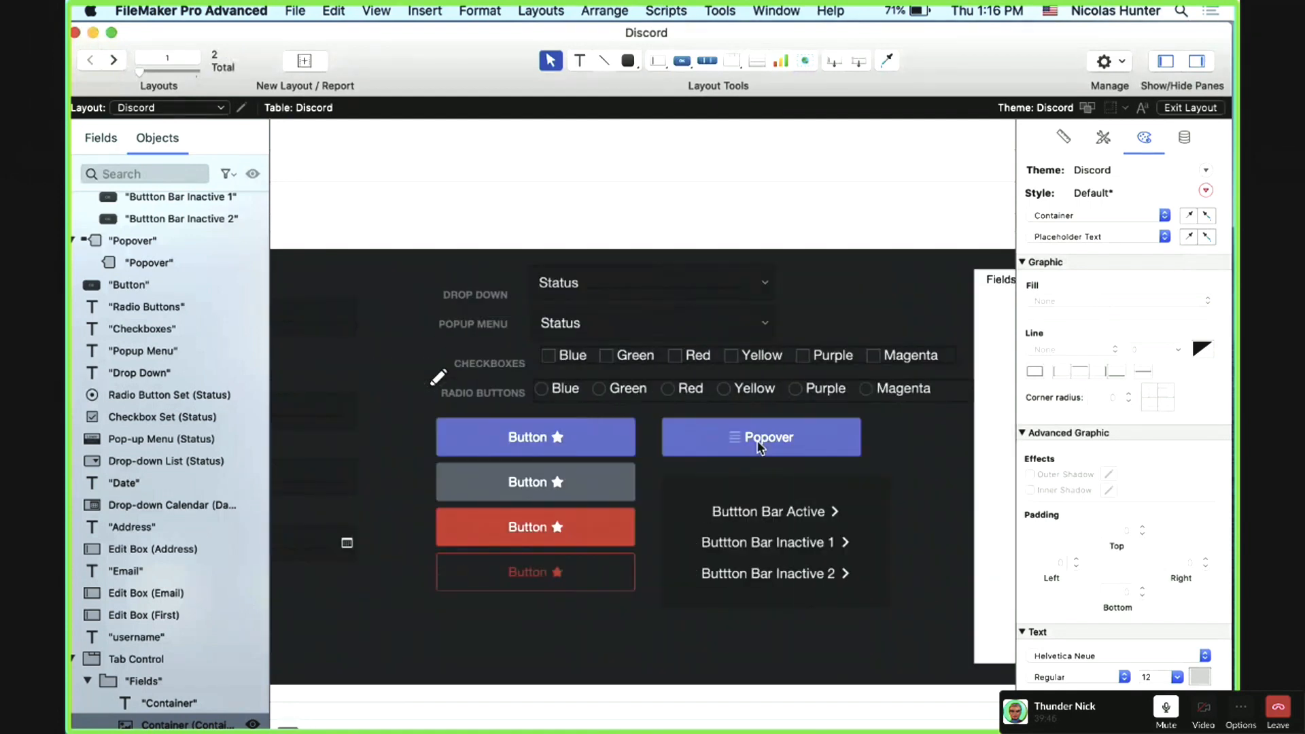
pyautogui.click(439, 410)
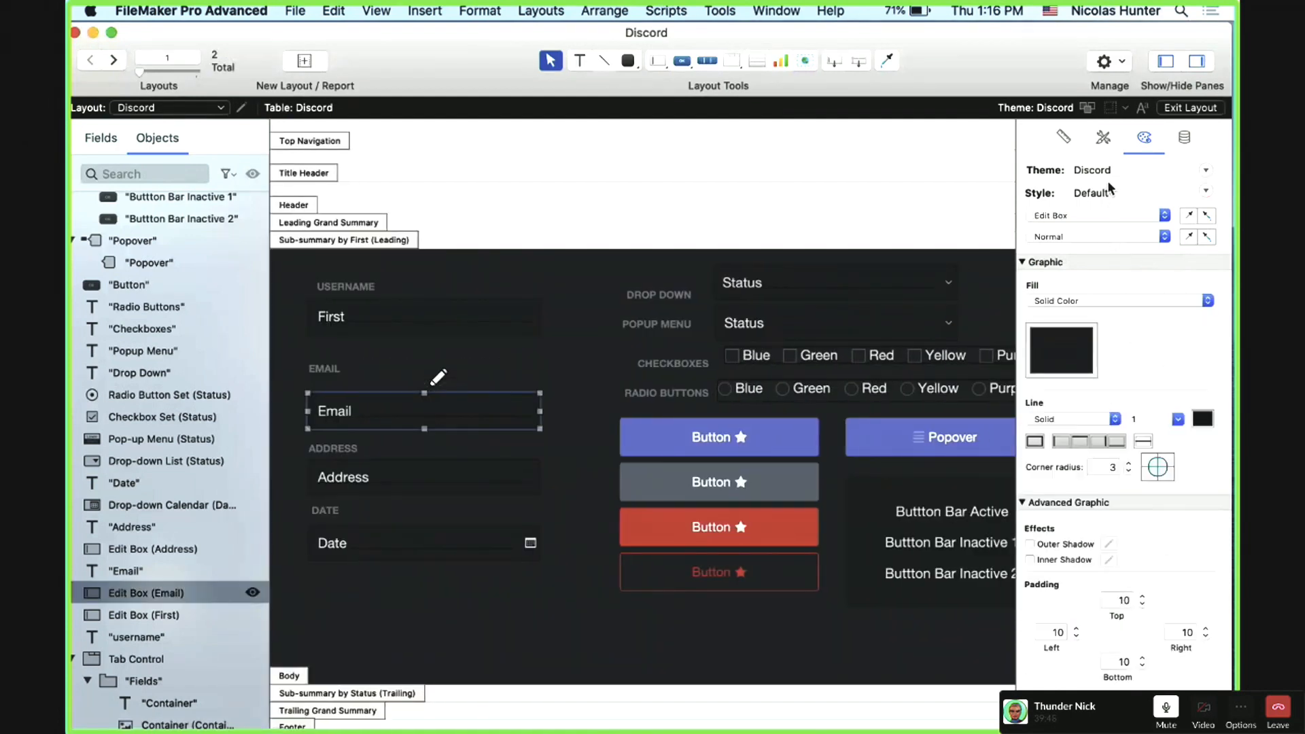
pyautogui.click(1089, 238)
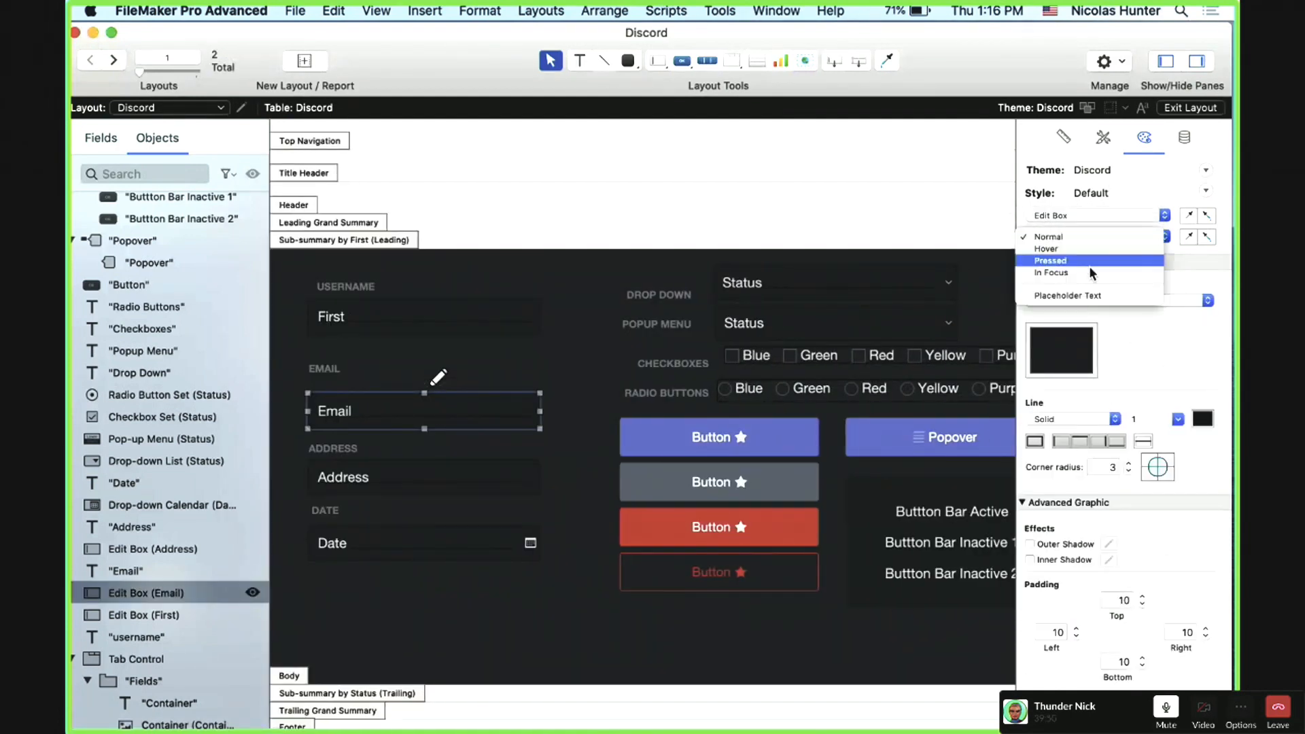
pyautogui.click(1090, 301)
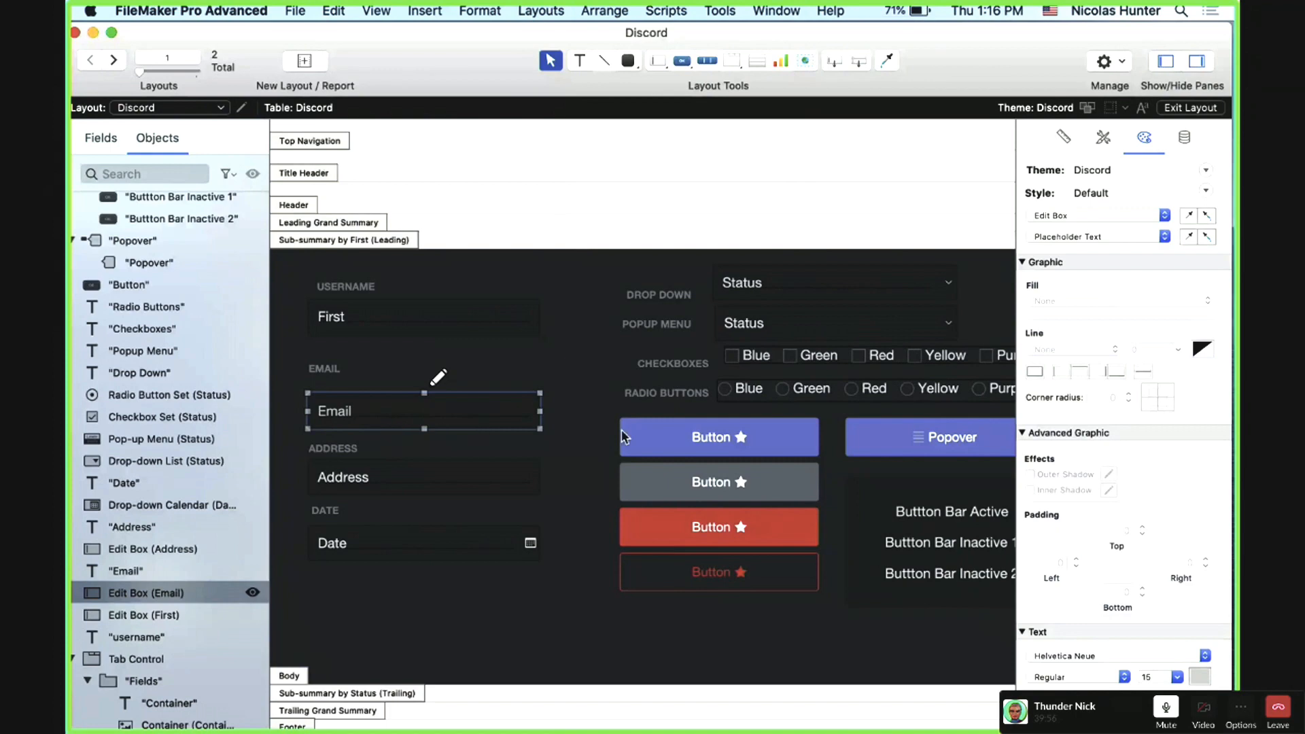
pyautogui.click(1083, 238)
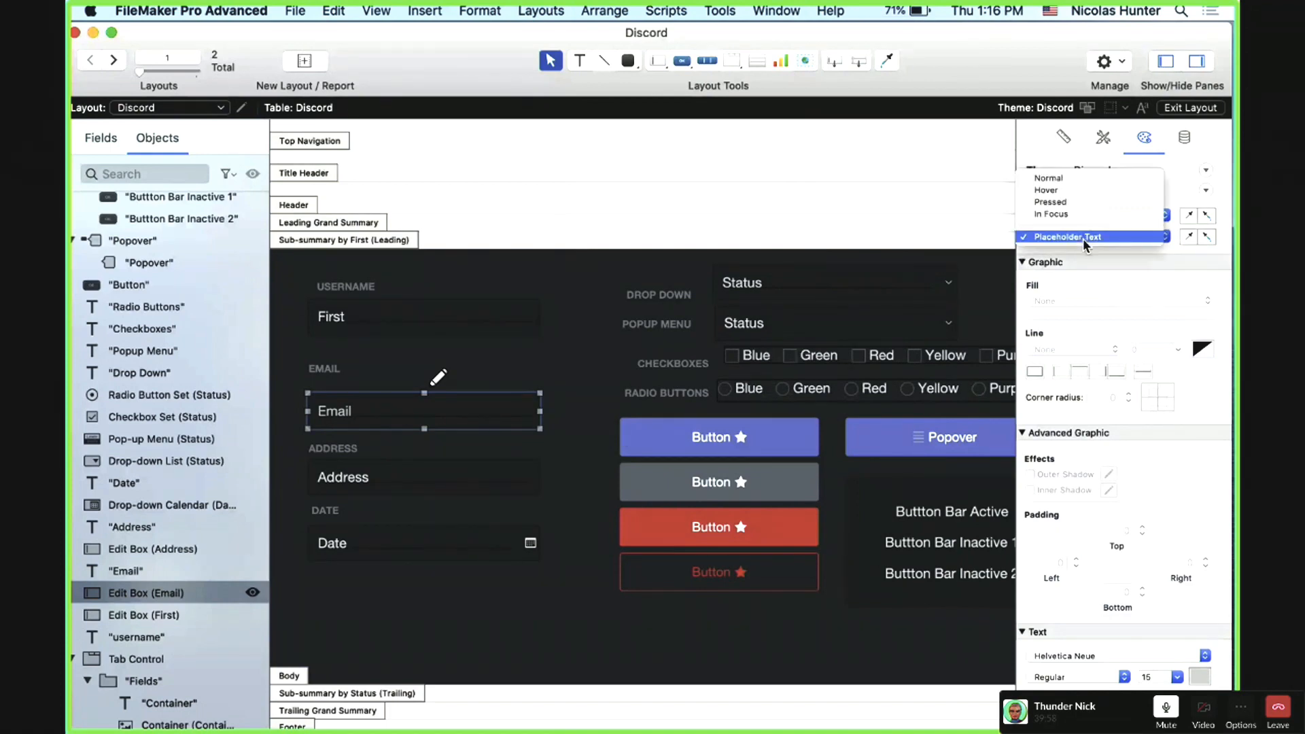
pyautogui.click(700, 349)
pyautogui.press('super+b')
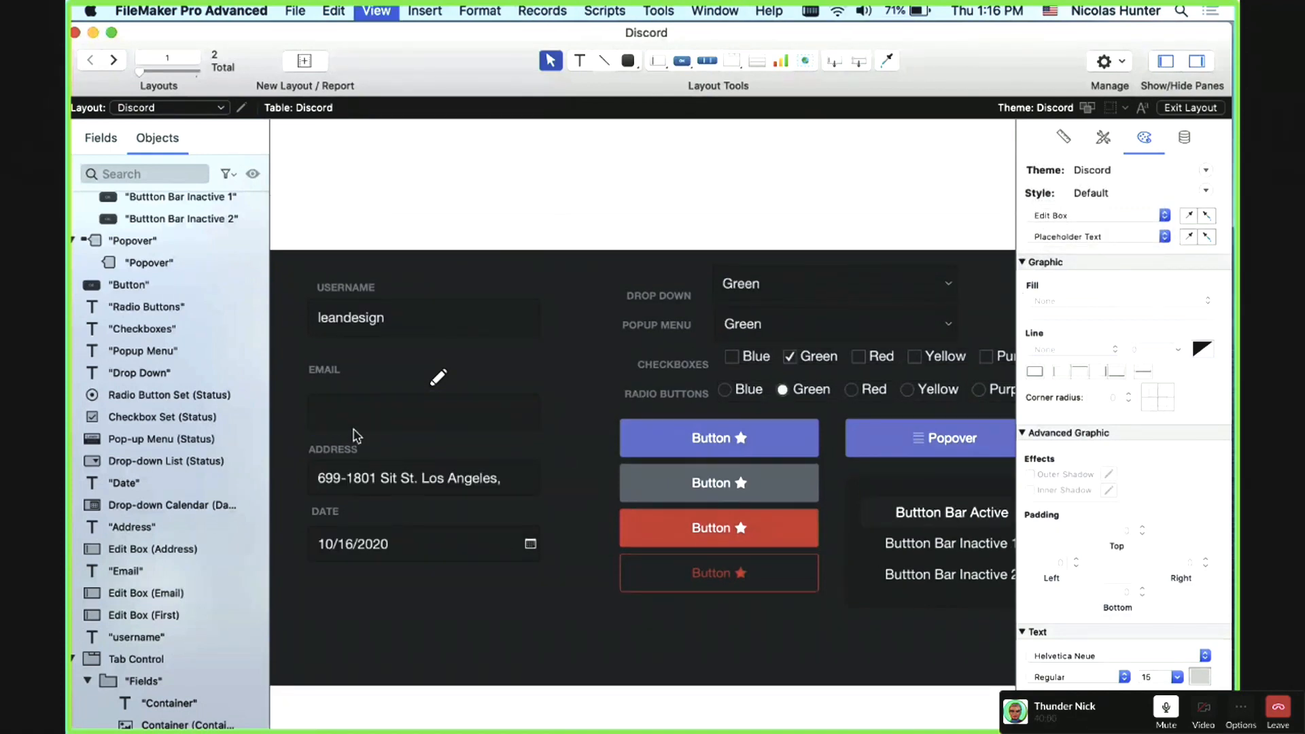
pyautogui.press('super+l')
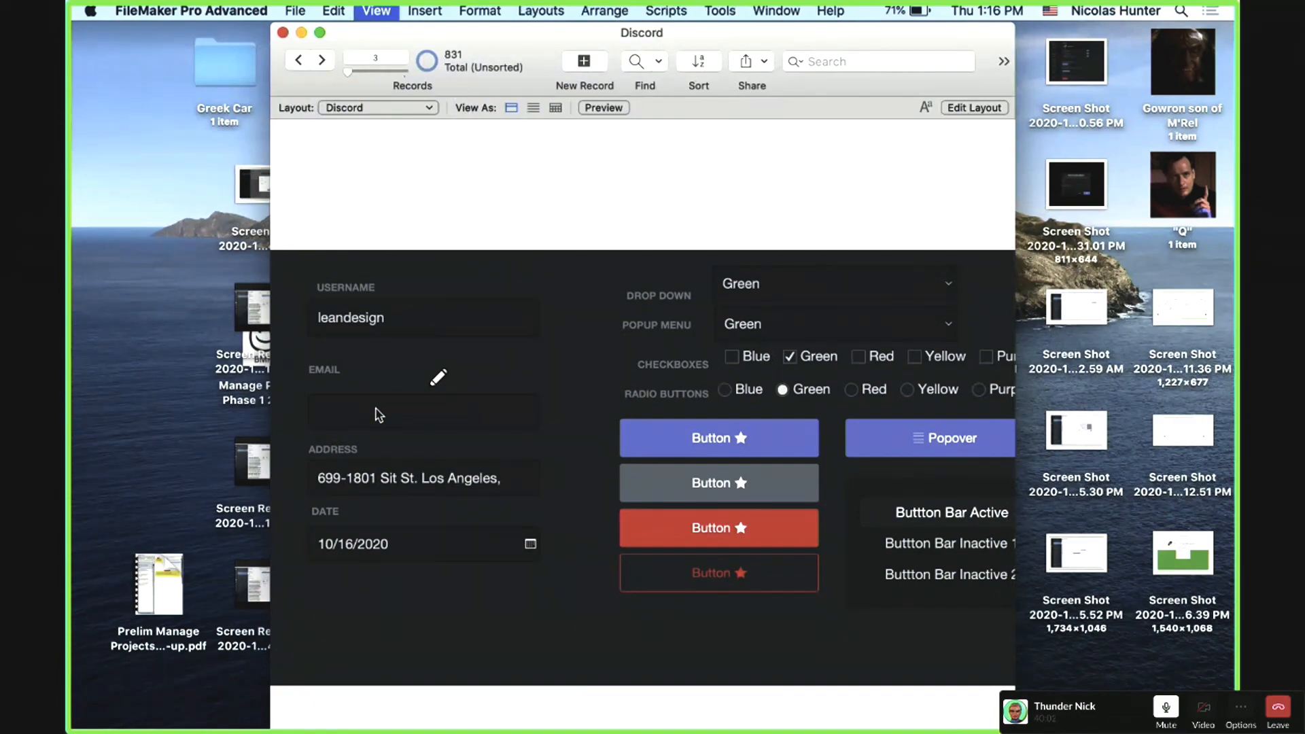
# Step: Set the Email edit box's placeholder text to hello\
pyautogui.click(1188, 138)
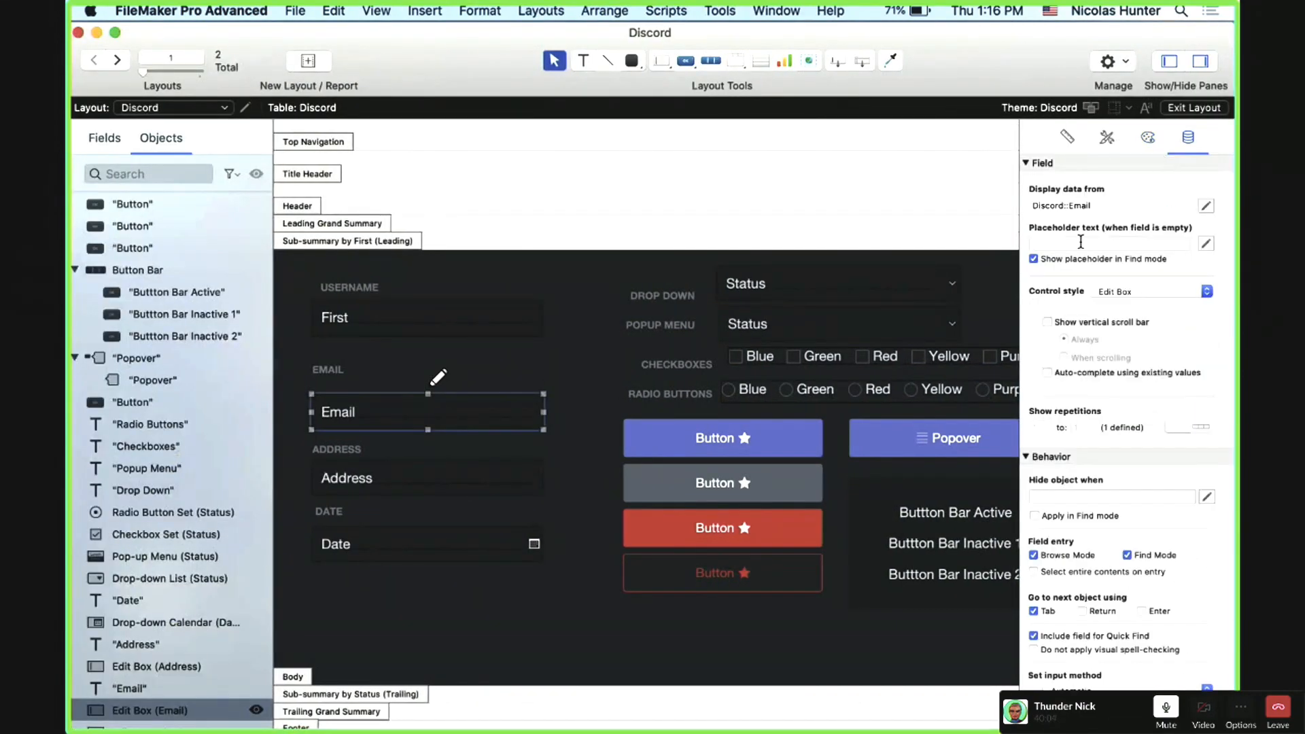
pyautogui.click(1081, 242)
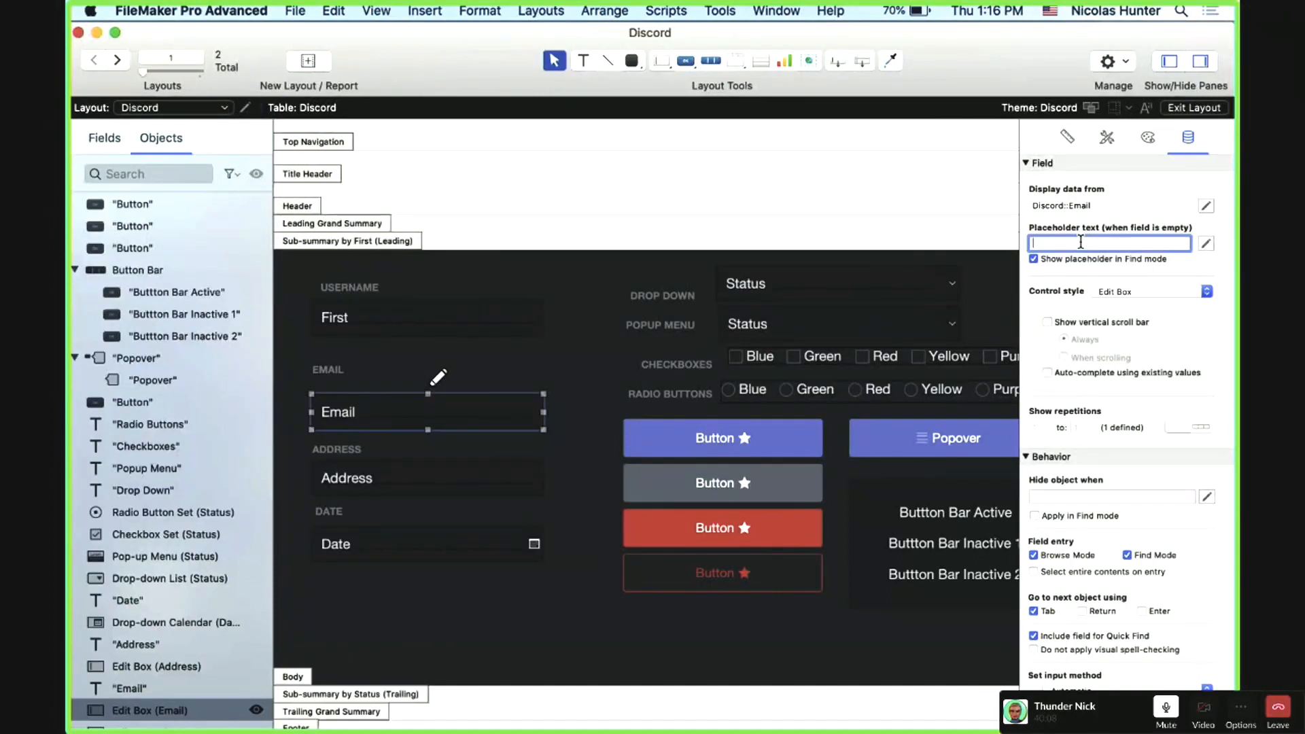
pyautogui.write('hello')
pyautogui.press('Return')
# Step: Test the Email field's placeholder in Browse mode by entering and clearing the sample texts sdsd and sdsds
pyautogui.press('super+b')
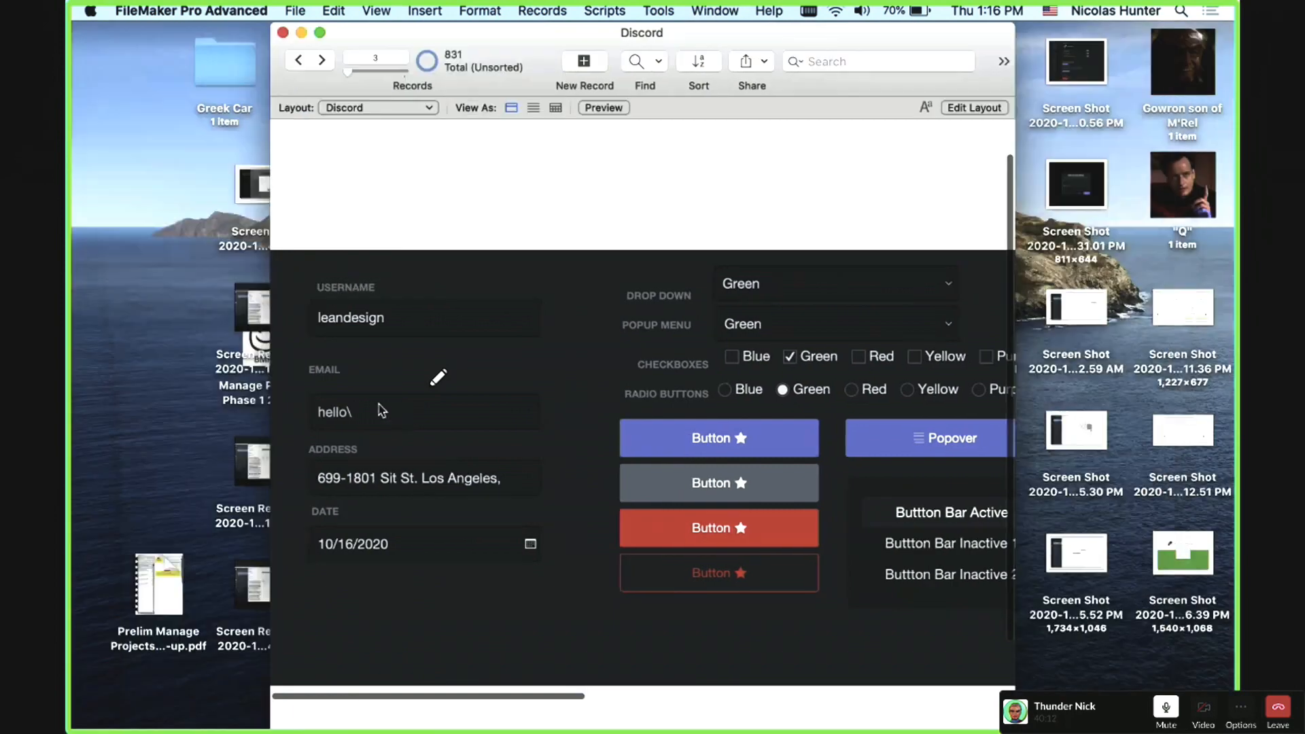
pyautogui.click(389, 416)
pyautogui.write('sdsd')
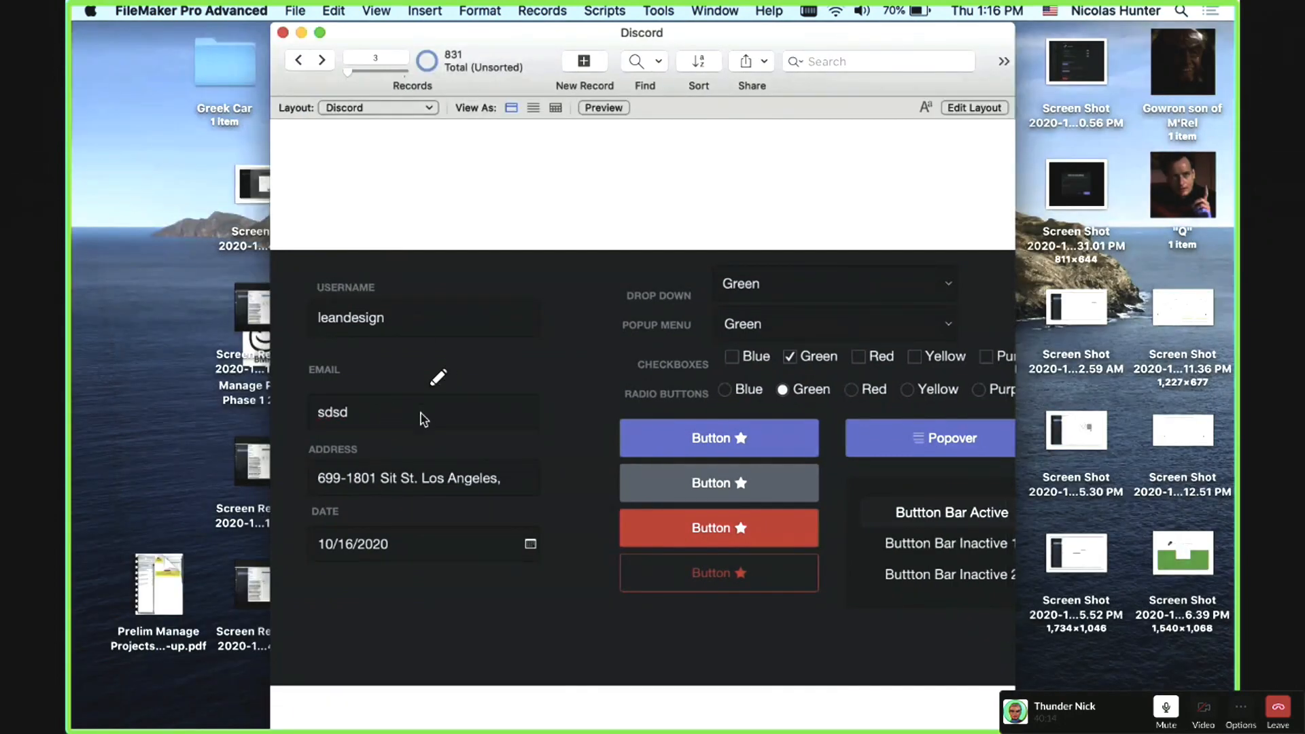
pyautogui.press('BackSpace')
pyautogui.press('BackSpace')
pyautogui.press('BackSpace')
pyautogui.click(439, 381)
pyautogui.click(379, 411)
pyautogui.write('sdsds')
pyautogui.click(439, 377)
pyautogui.click(446, 417)
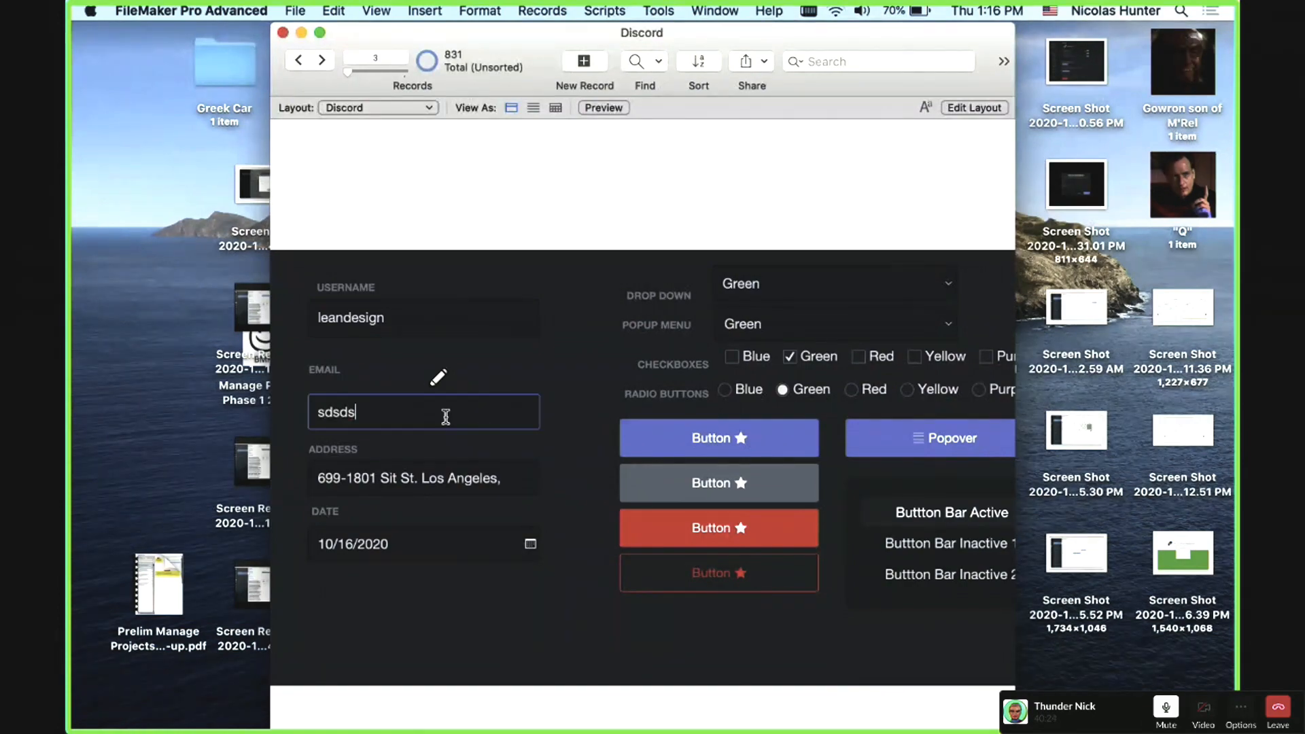
pyautogui.doubleClick(446, 417)
pyautogui.press('BackSpace')
pyautogui.click(423, 367)
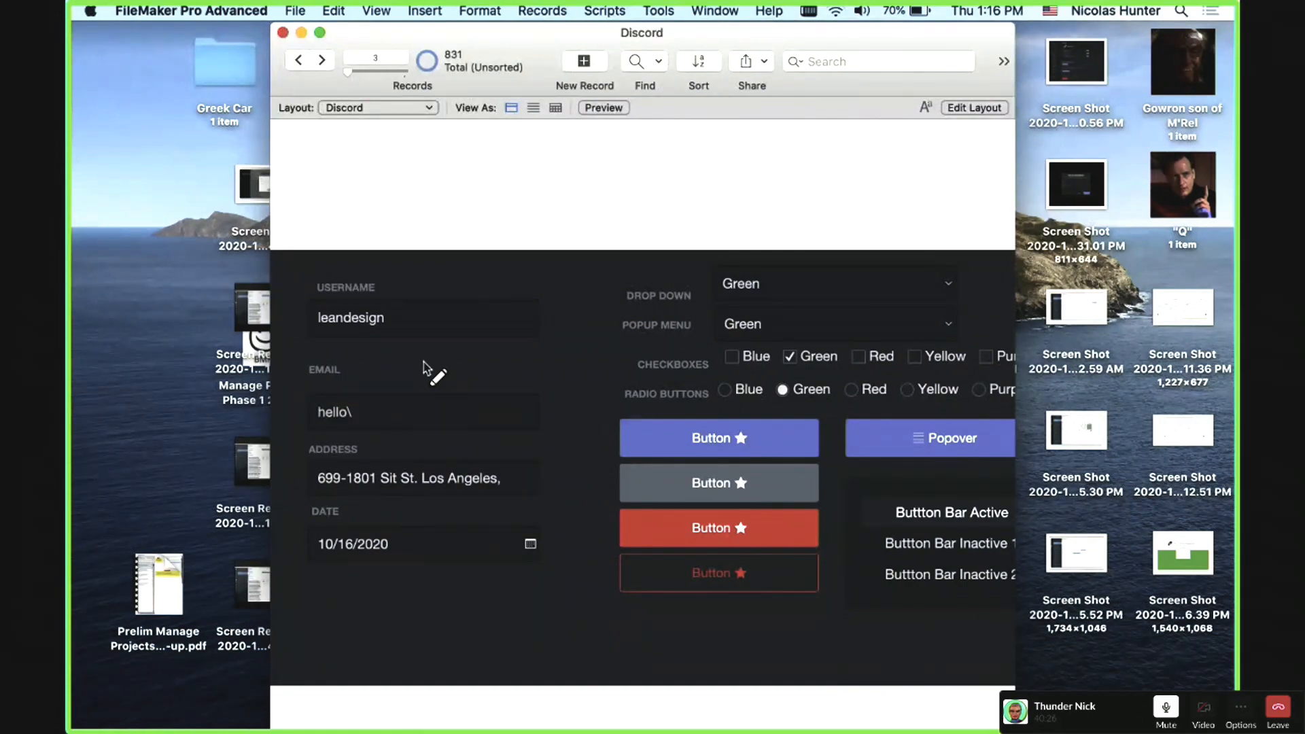
# Step: In Layout mode, set the text color of the Email edit box's Placeholder Text state to dark gray 5E5E5E
pyautogui.press('super+l')
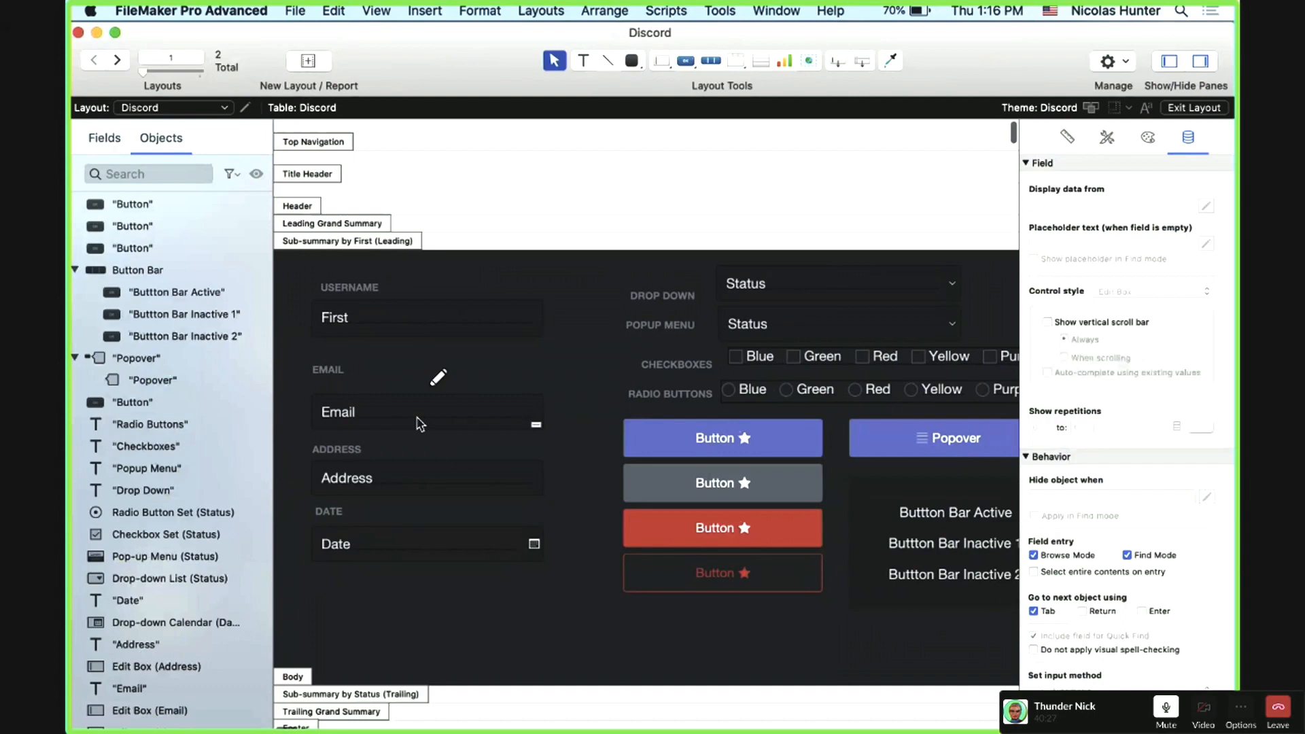
pyautogui.click(417, 422)
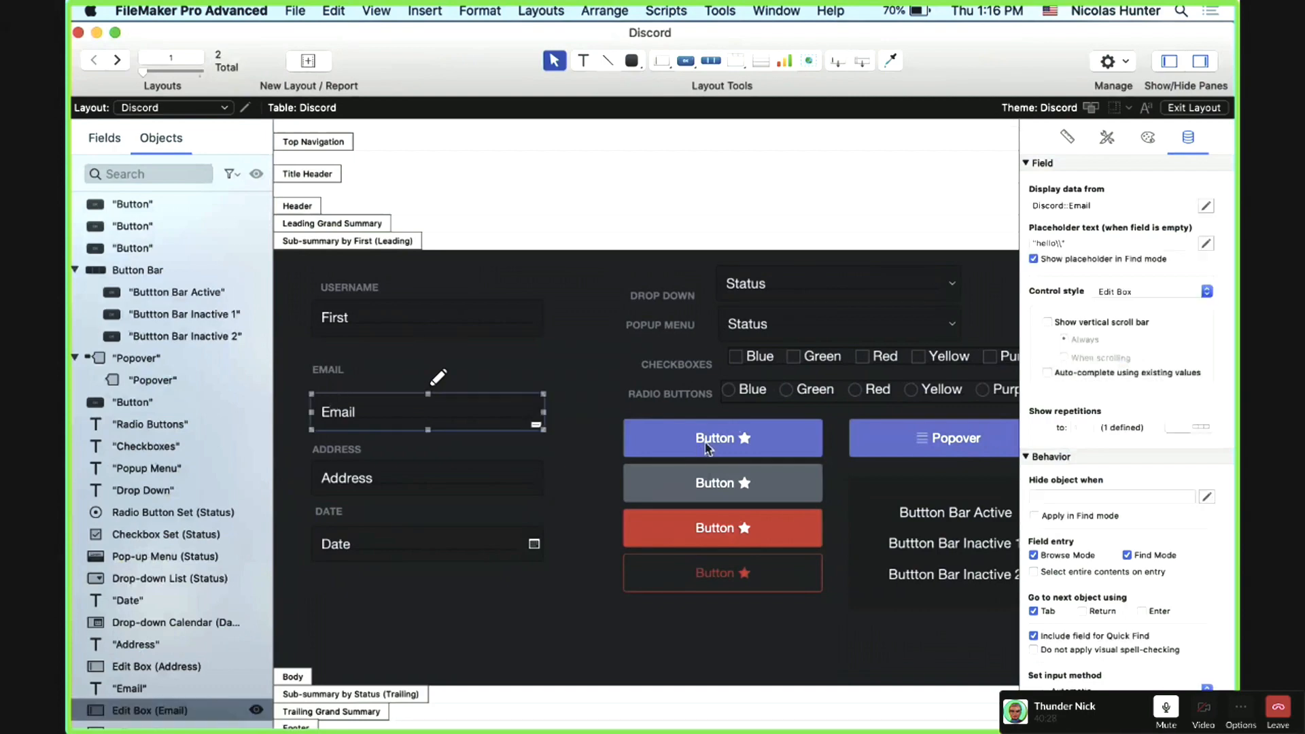
pyautogui.click(1147, 139)
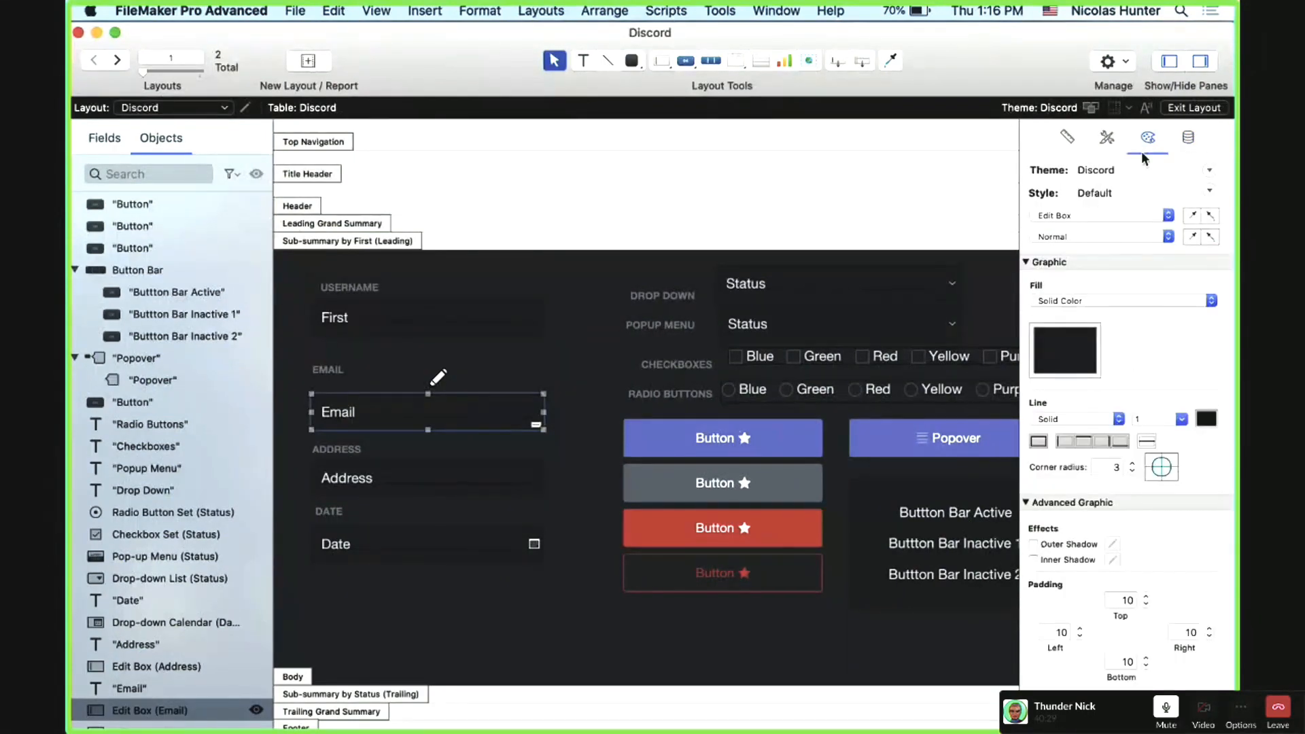
pyautogui.click(1097, 238)
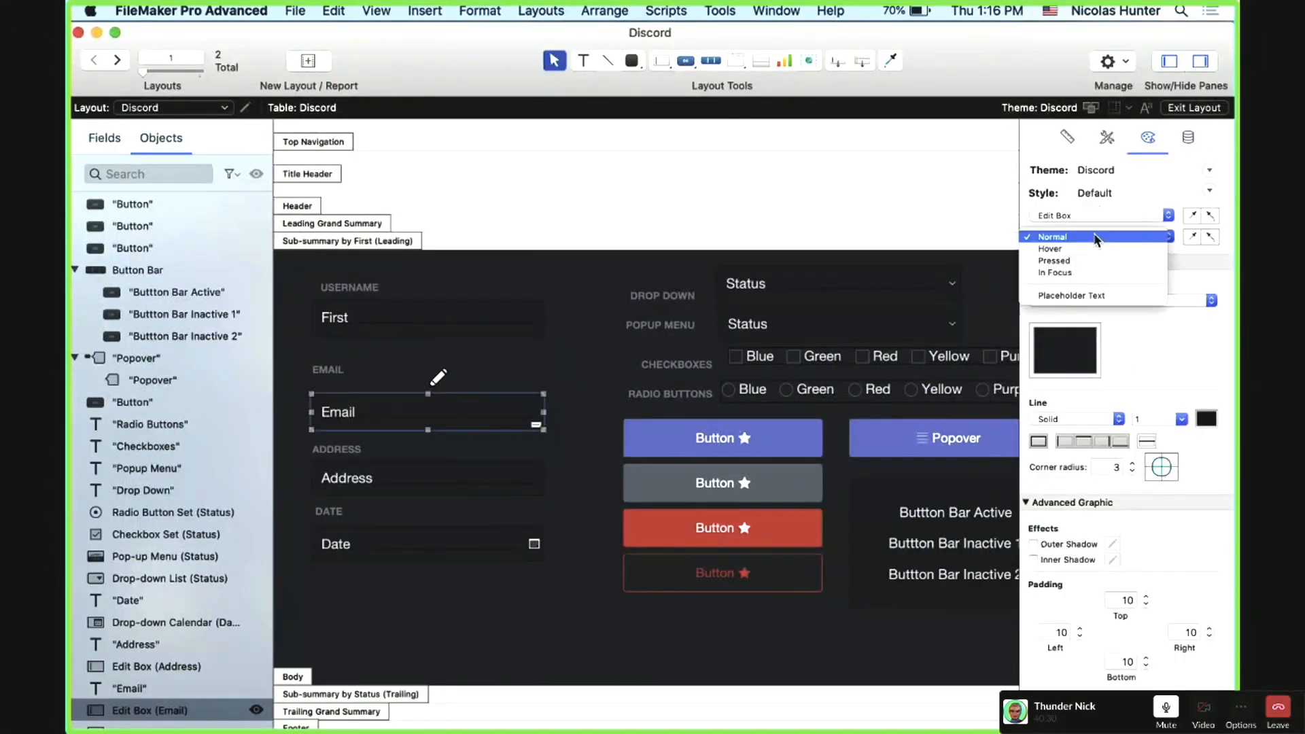
pyautogui.click(1088, 295)
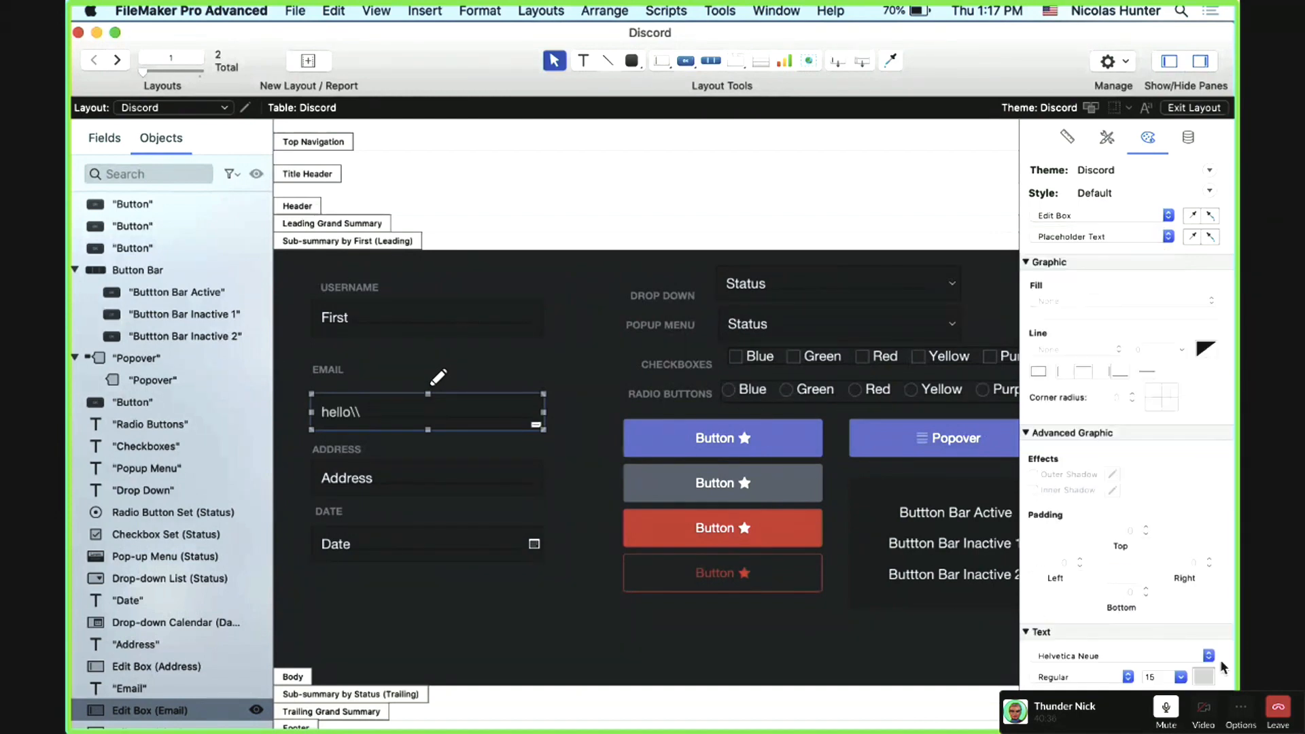
pyautogui.click(1209, 671)
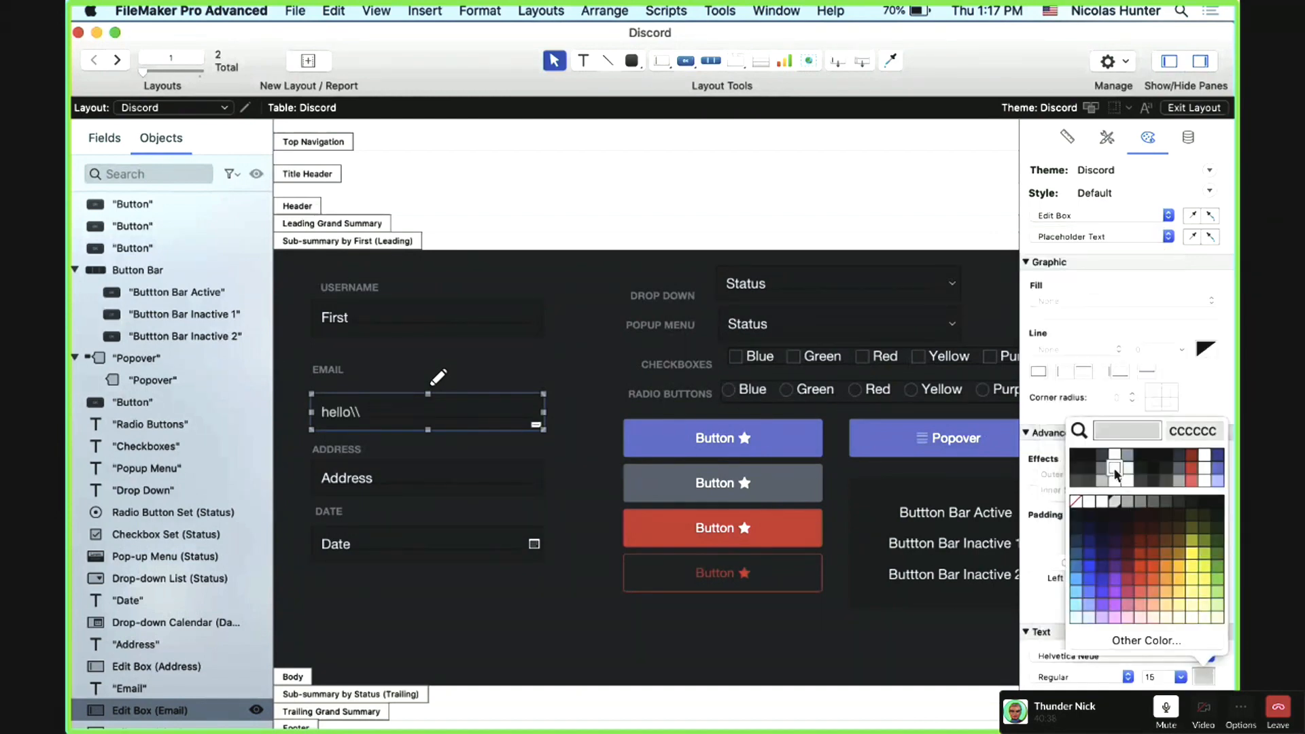
pyautogui.click(1124, 470)
pyautogui.click(1201, 679)
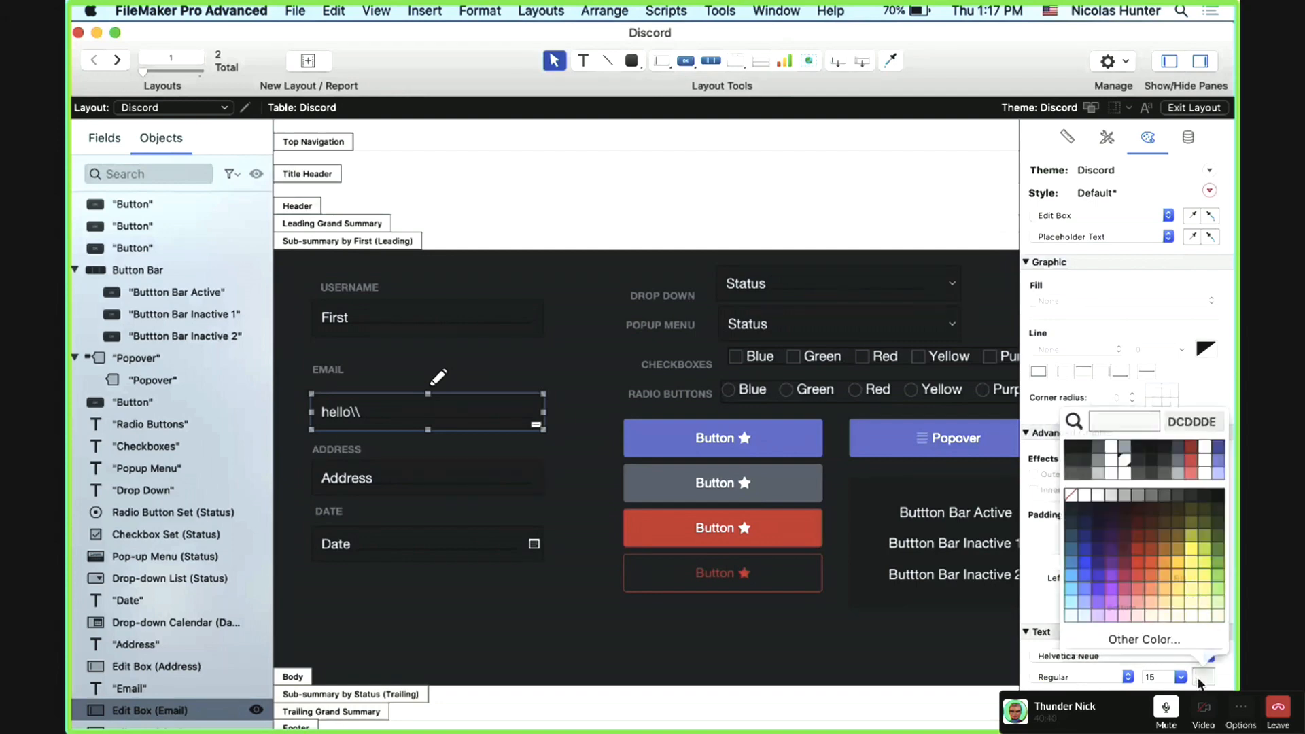
pyautogui.click(1142, 478)
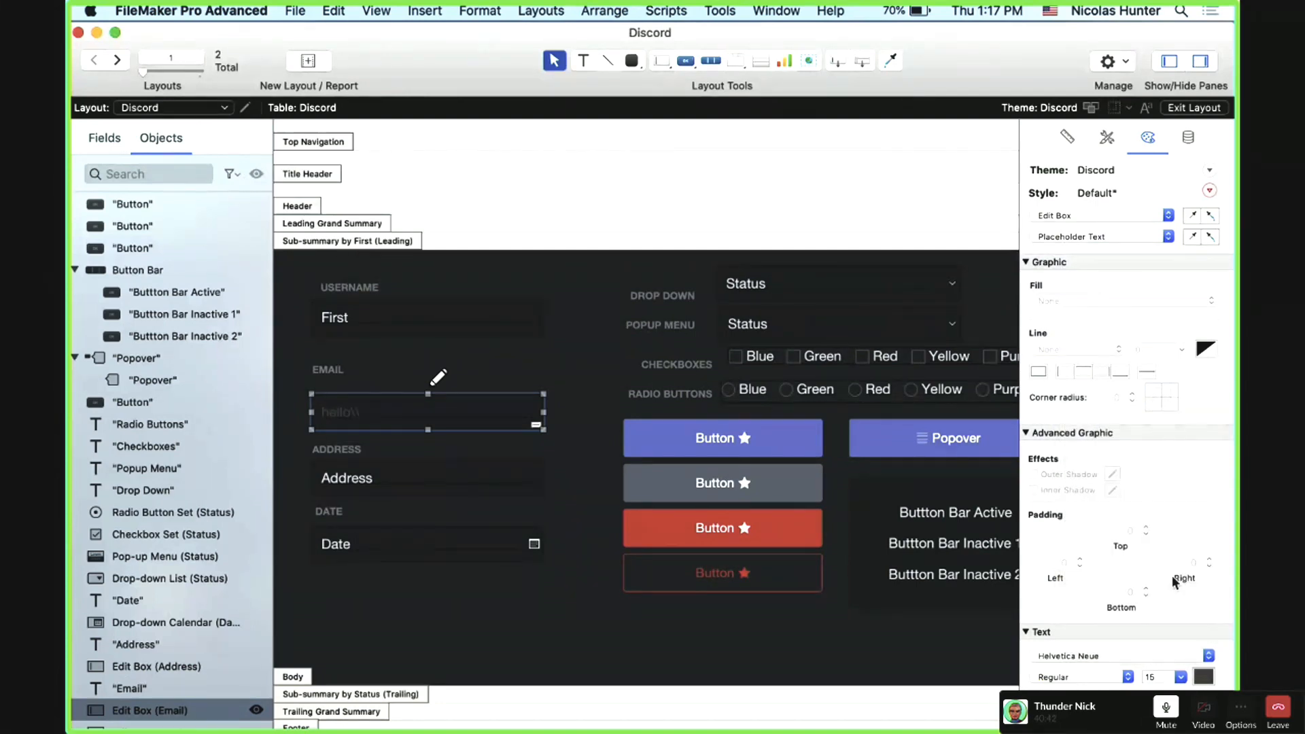
pyautogui.click(1205, 682)
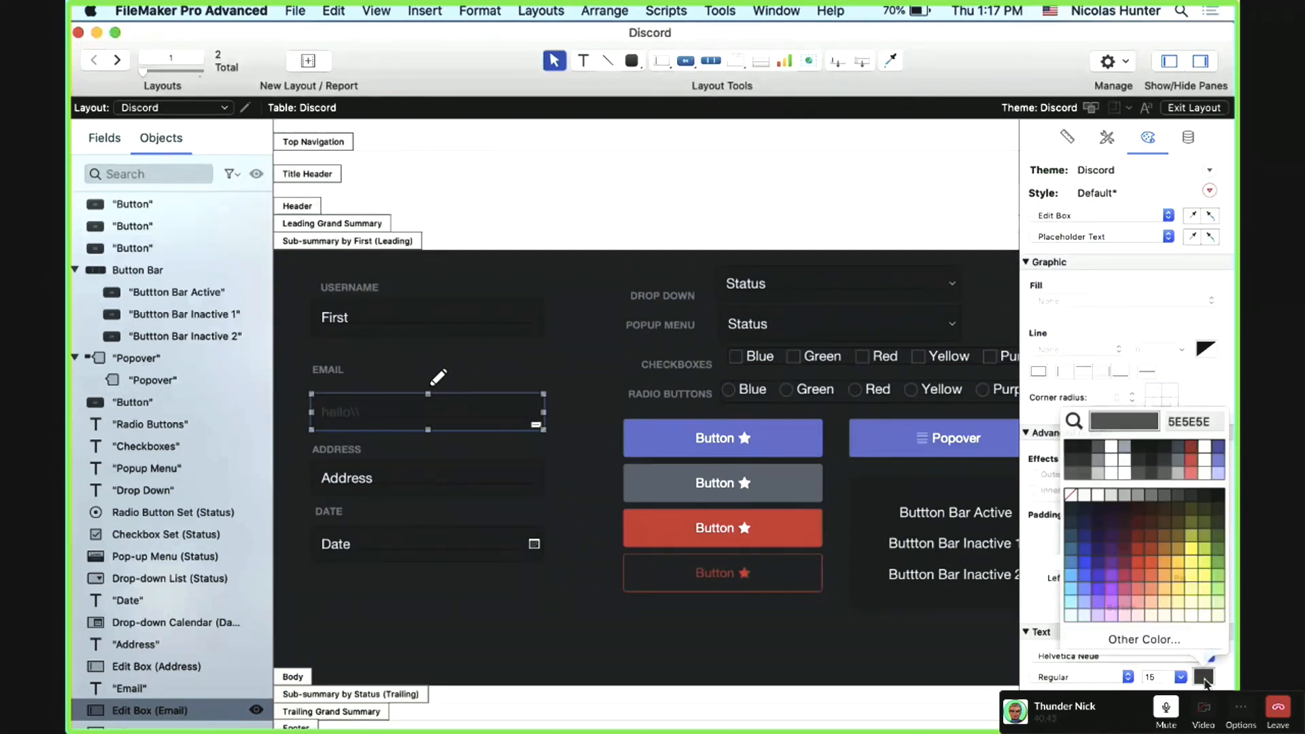
pyautogui.click(1166, 480)
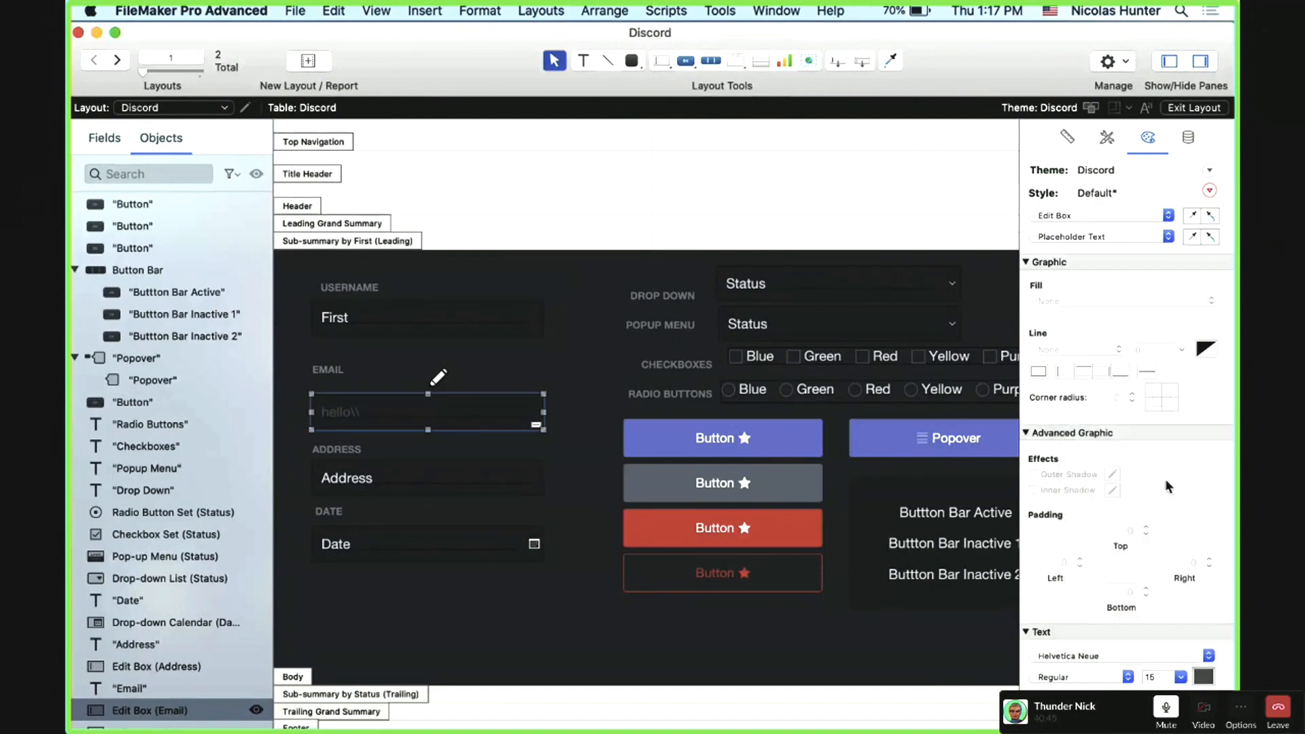
pyautogui.click(479, 546)
pyautogui.click(421, 420)
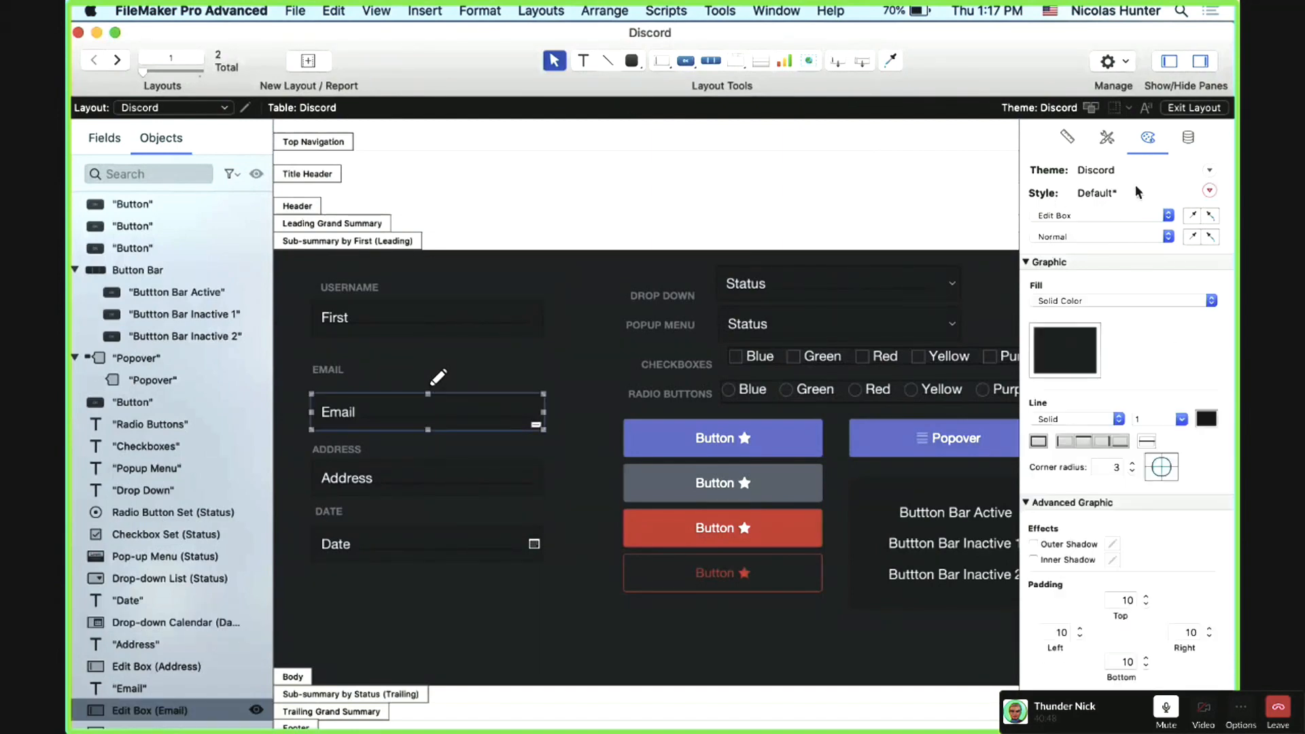
pyautogui.click(1119, 234)
pyautogui.click(557, 272)
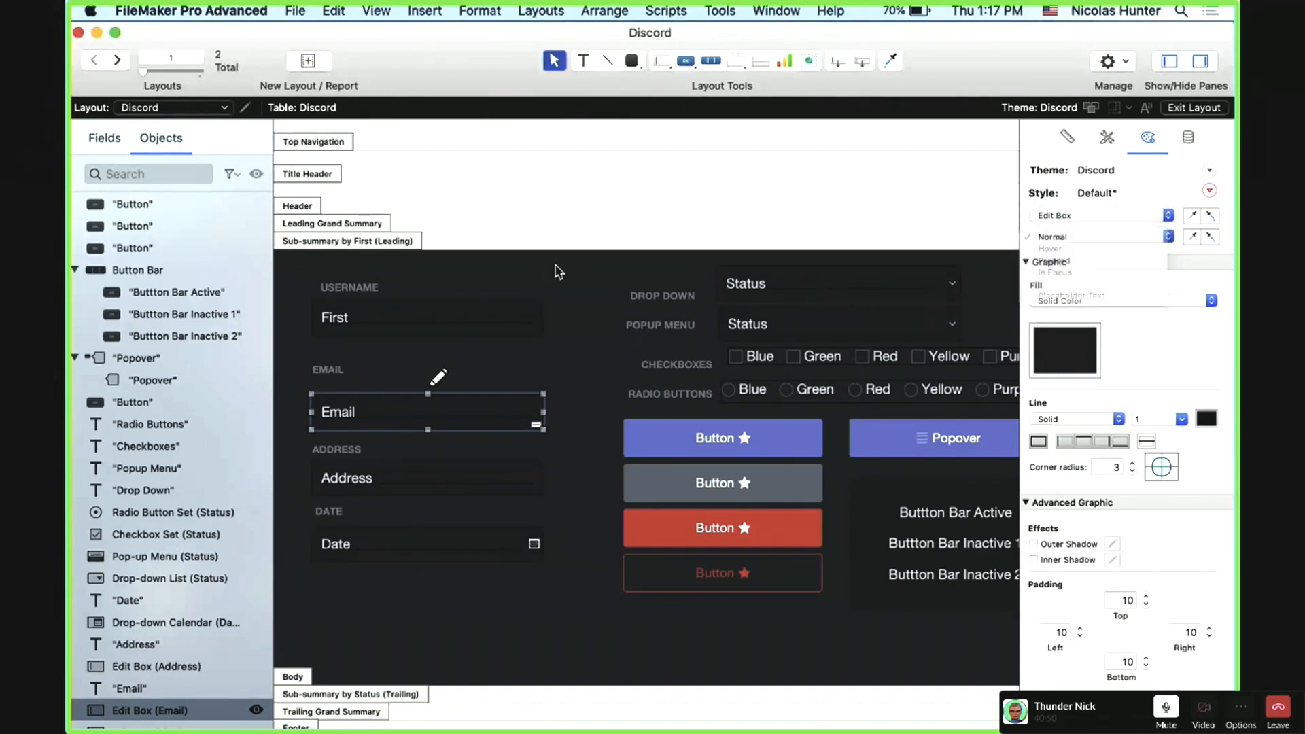
# Step: Check the recolored Email placeholder in Browse mode by entering and clearing the sample texts sdsd and dfdfd
pyautogui.press('super+b')
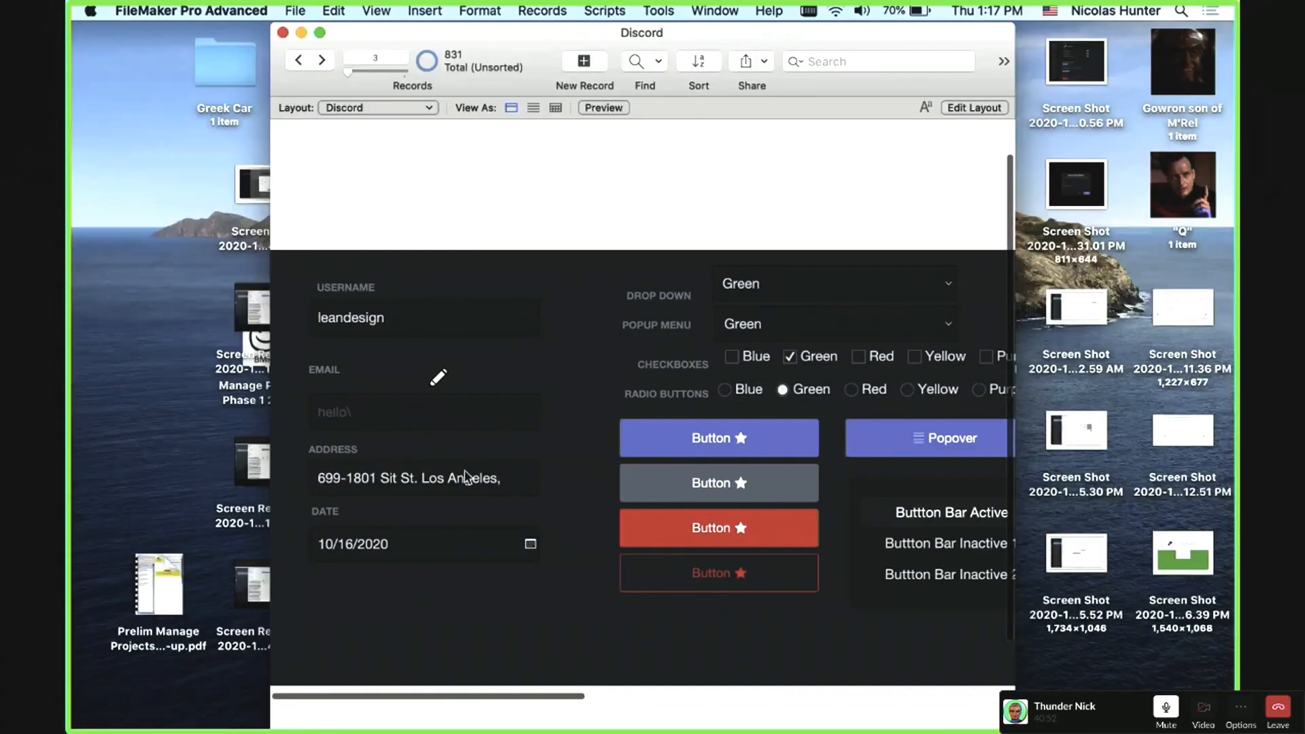
pyautogui.click(487, 423)
pyautogui.write('sdsd')
pyautogui.click(497, 377)
pyautogui.click(486, 426)
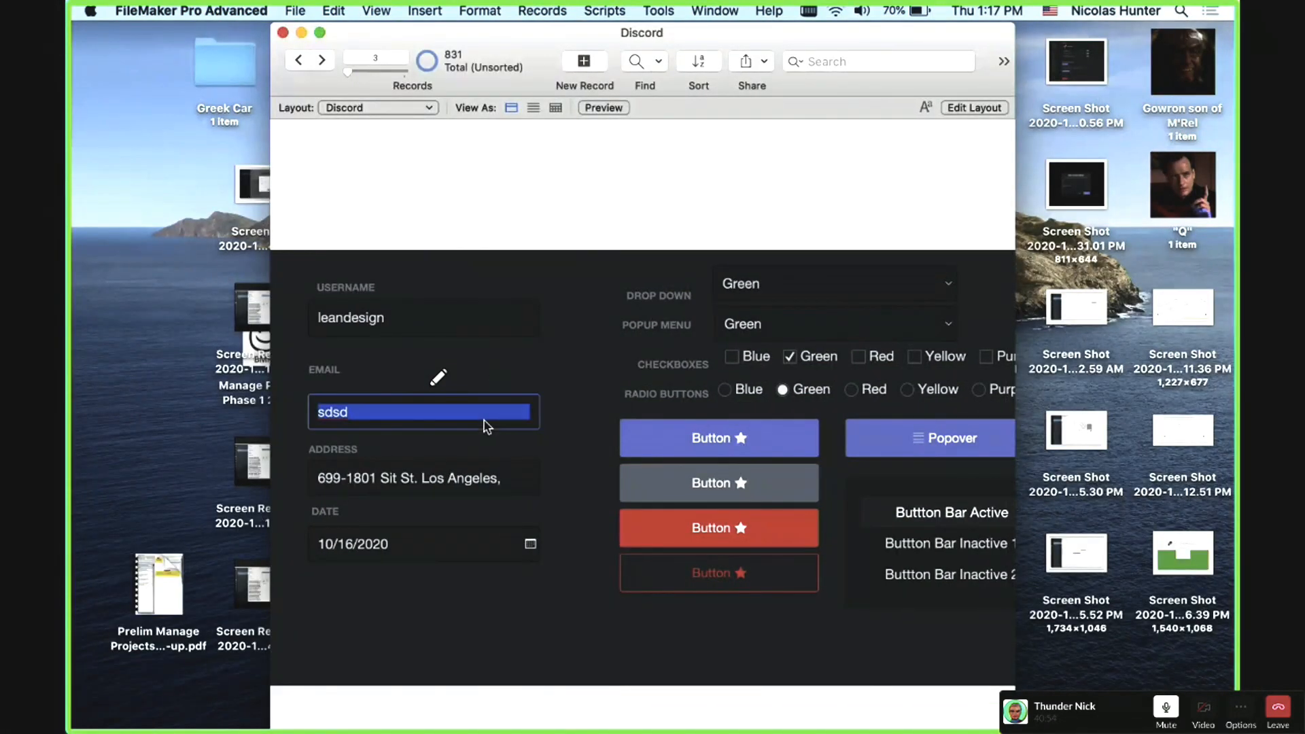
pyautogui.press('BackSpace')
pyautogui.click(462, 382)
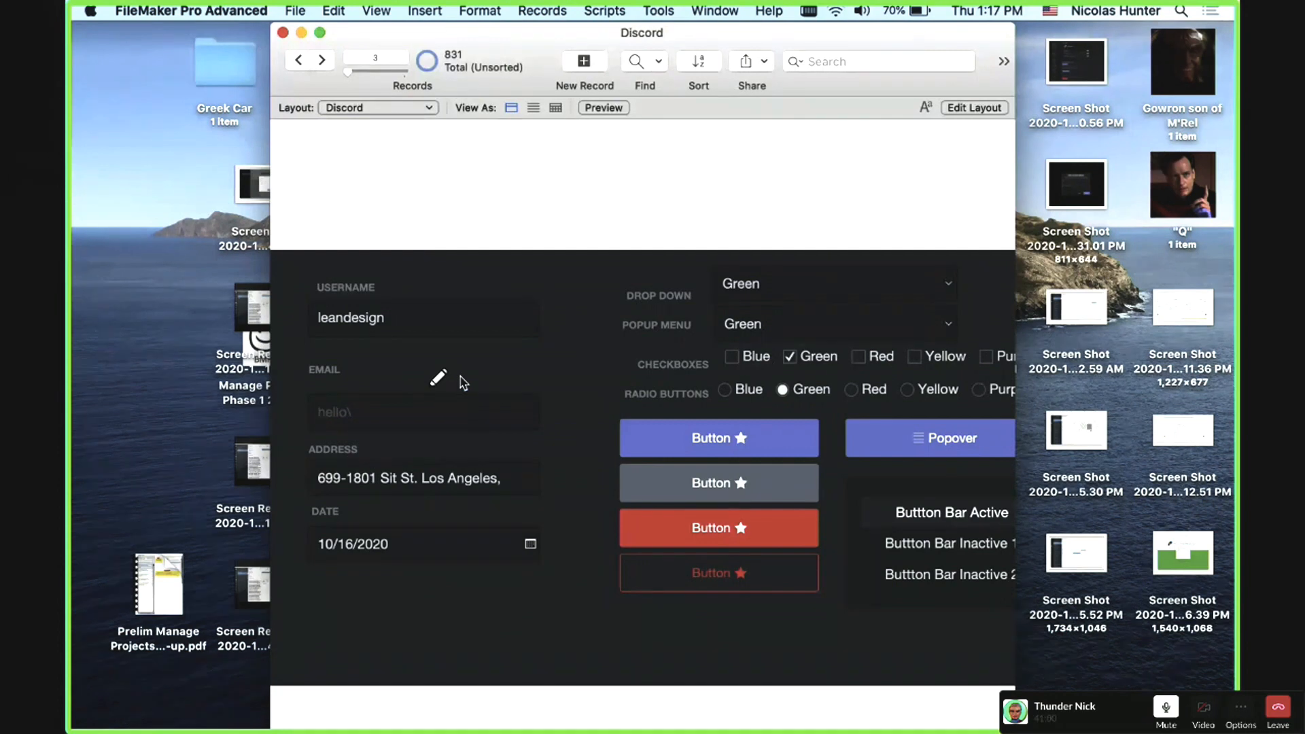
pyautogui.click(424, 420)
pyautogui.write('dfdfd')
pyautogui.click(454, 385)
pyautogui.click(416, 413)
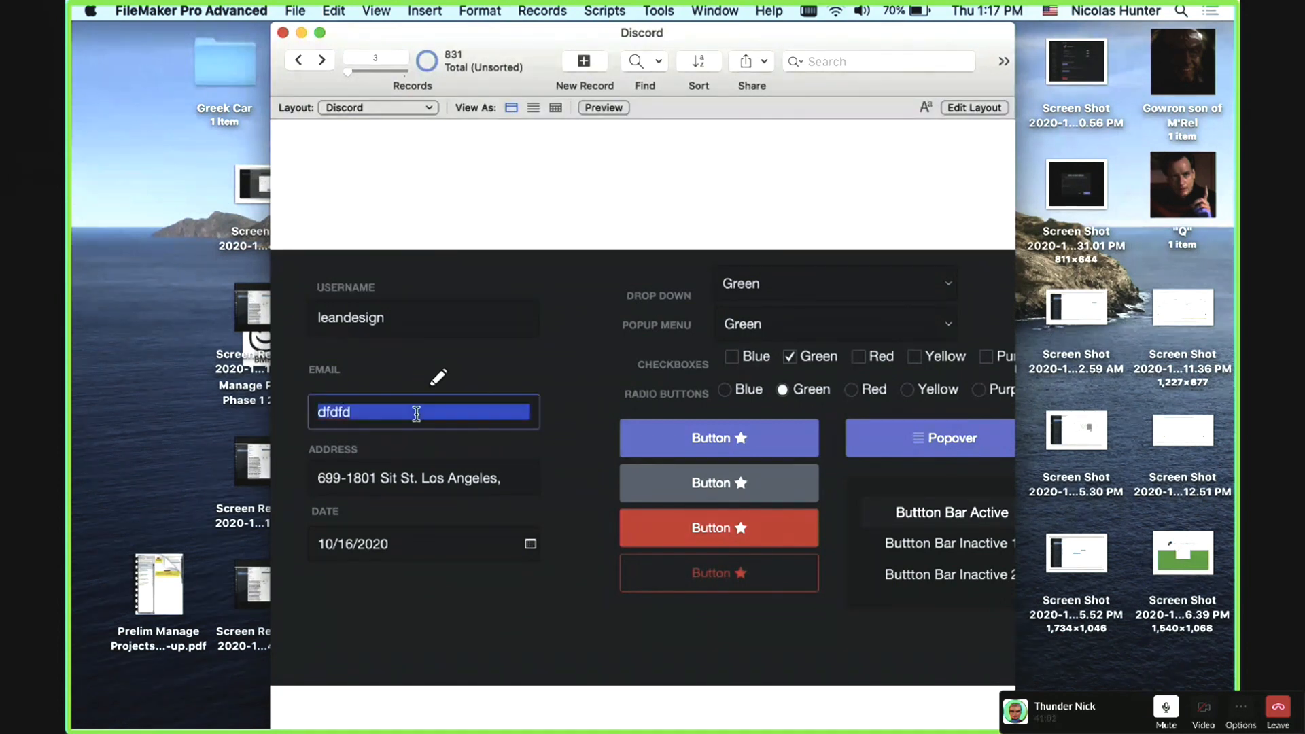
pyautogui.press('BackSpace')
pyautogui.click(423, 360)
# Step: In Layout mode, save the Email edit box's changes to its current Default style and save the Discord theme changes
pyautogui.press('super+l')
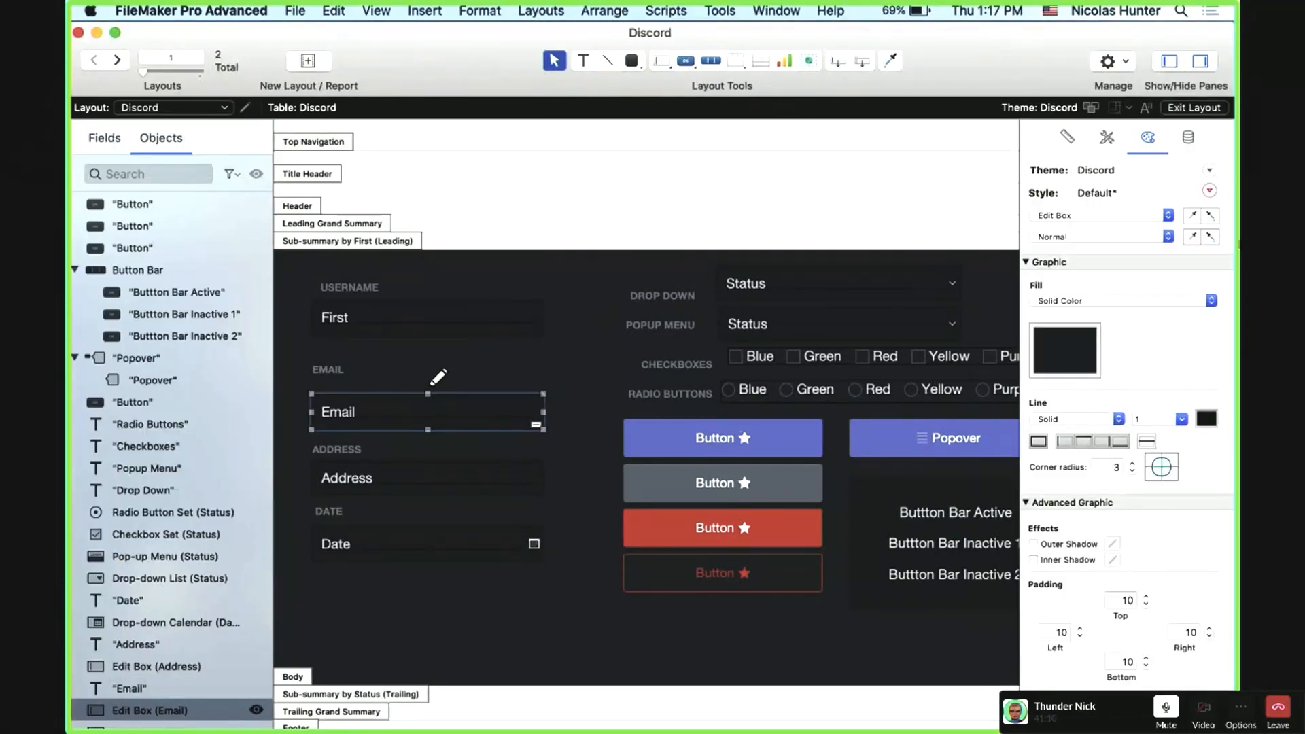
pyautogui.click(1210, 192)
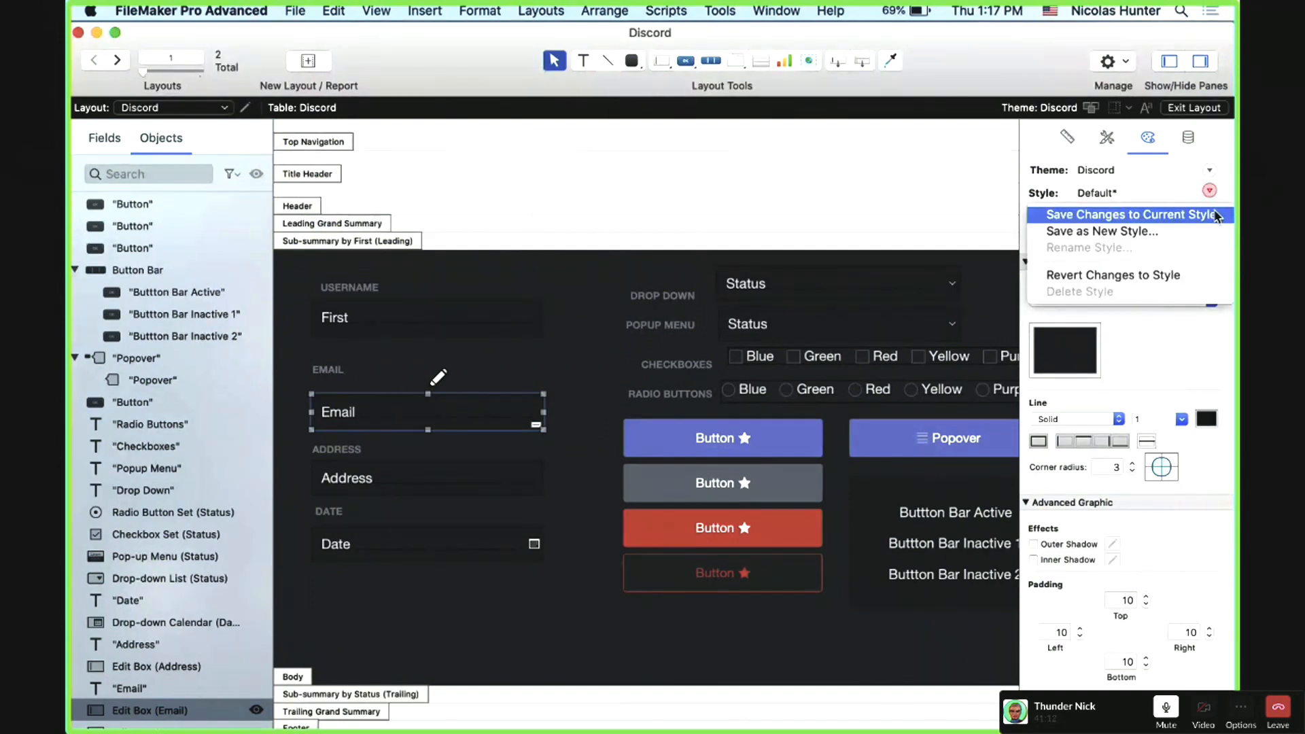
pyautogui.click(1216, 214)
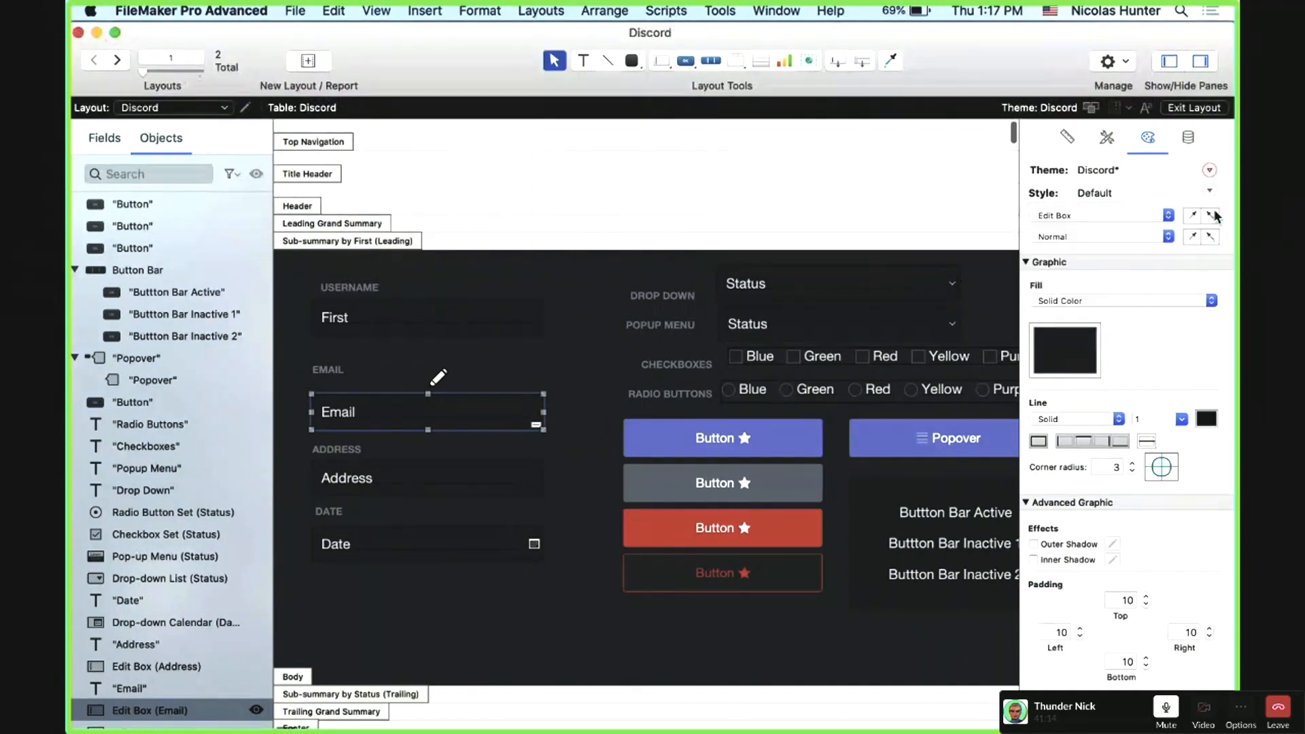
pyautogui.click(1210, 170)
pyautogui.click(1215, 191)
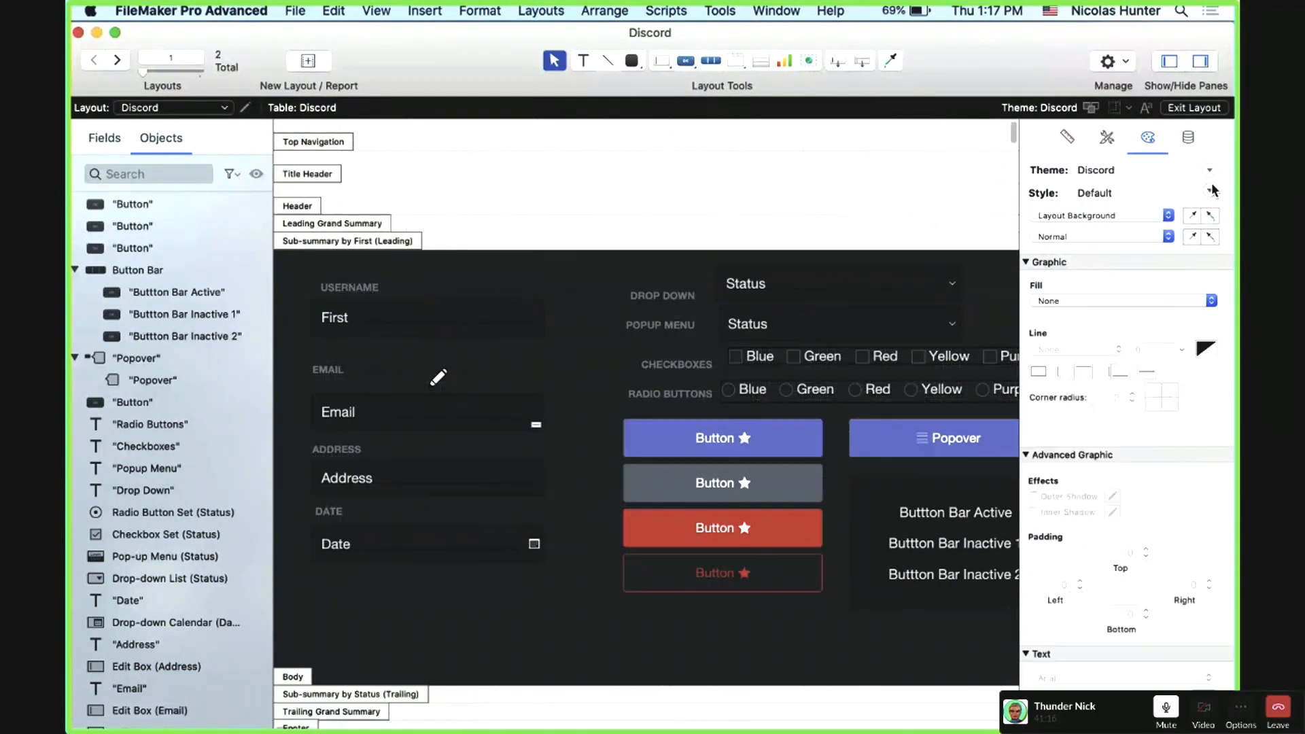
# Step: In Browse mode, clear the Username field's value to check whether it has a placeholder
pyautogui.click(855, 283)
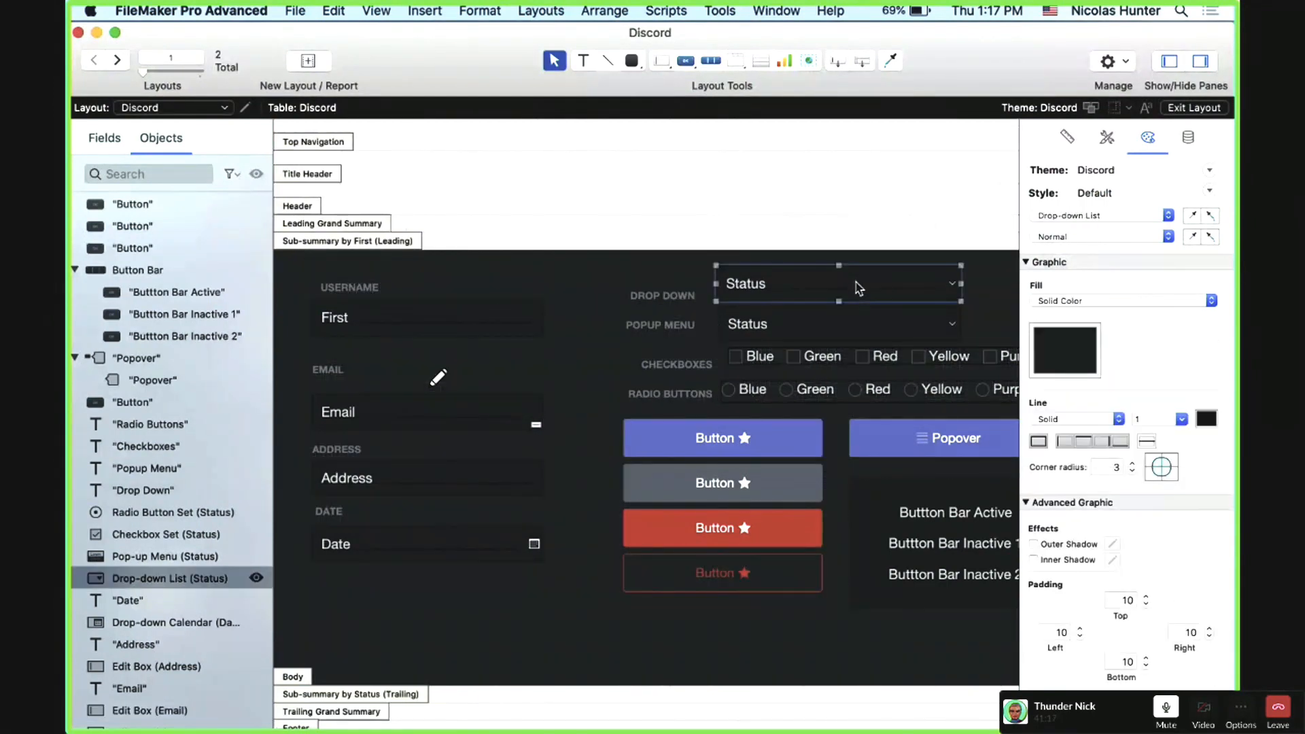
pyautogui.click(523, 425)
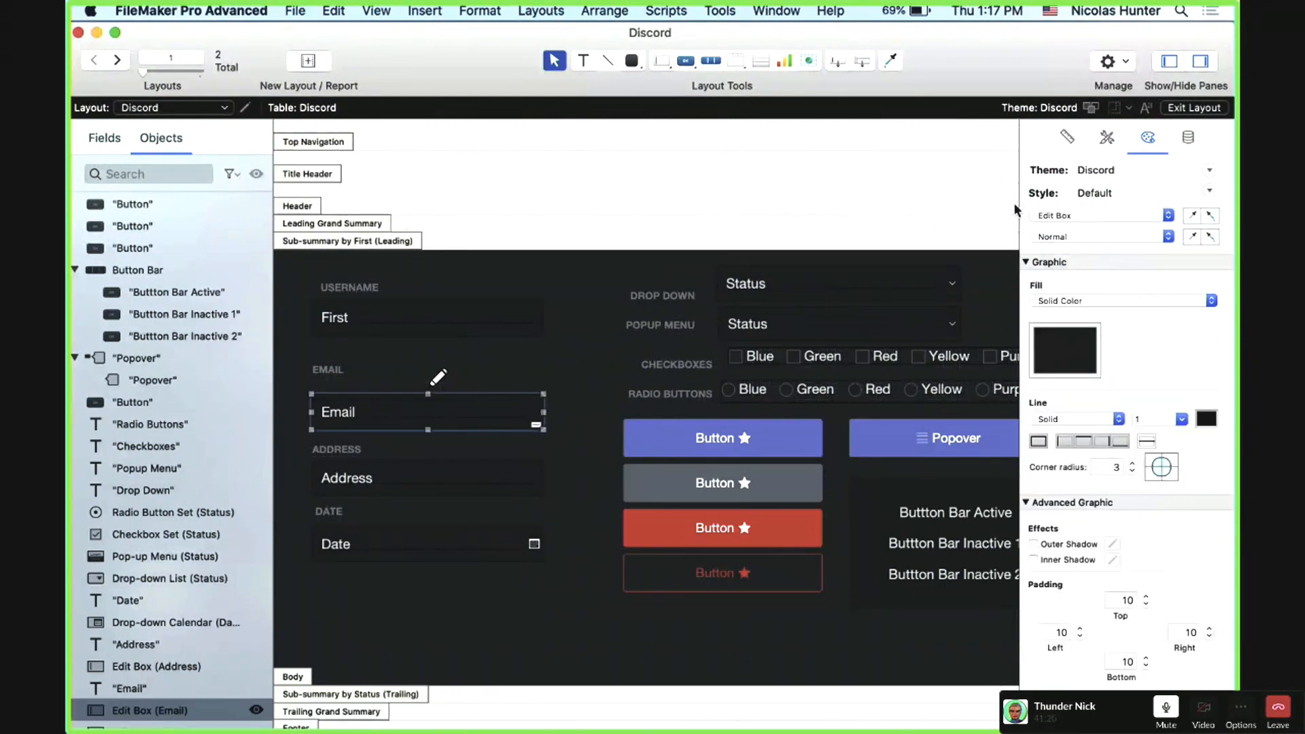
pyautogui.press('super+b')
pyautogui.click(435, 326)
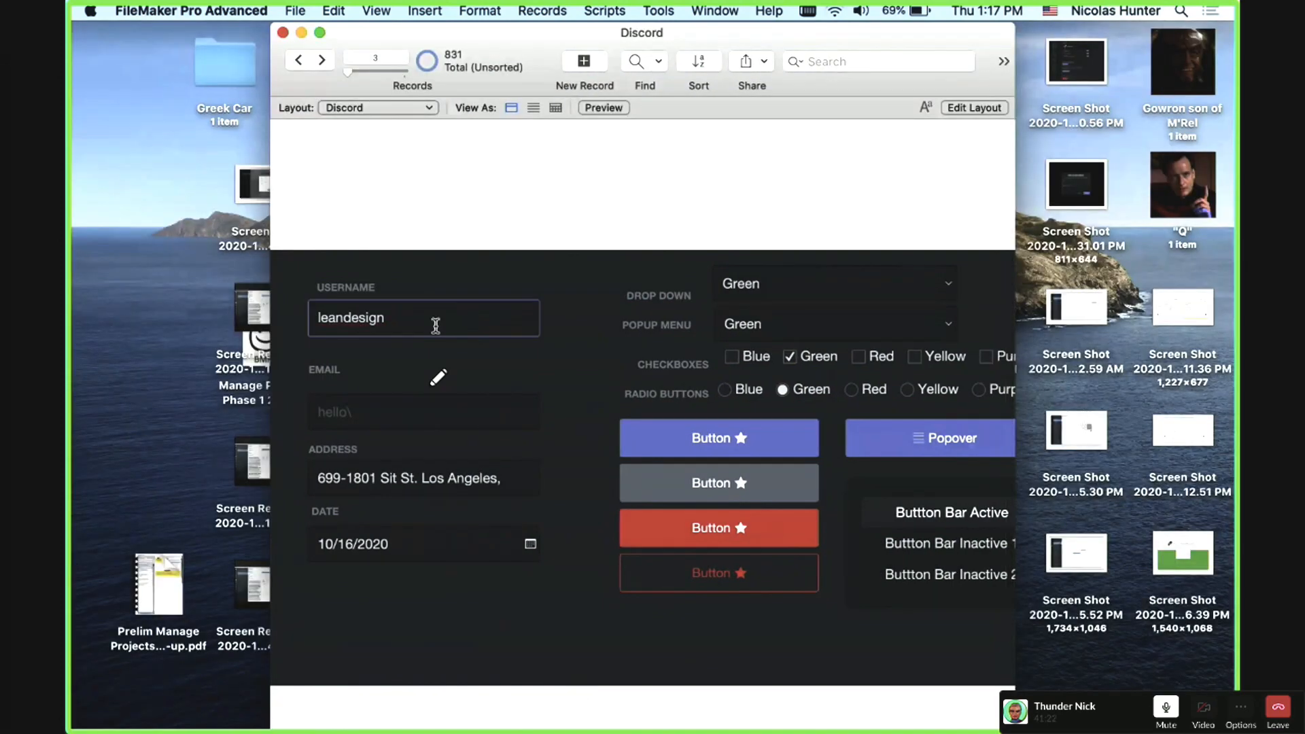
pyautogui.press('super+a')
pyautogui.press('BackSpace')
pyautogui.click(465, 252)
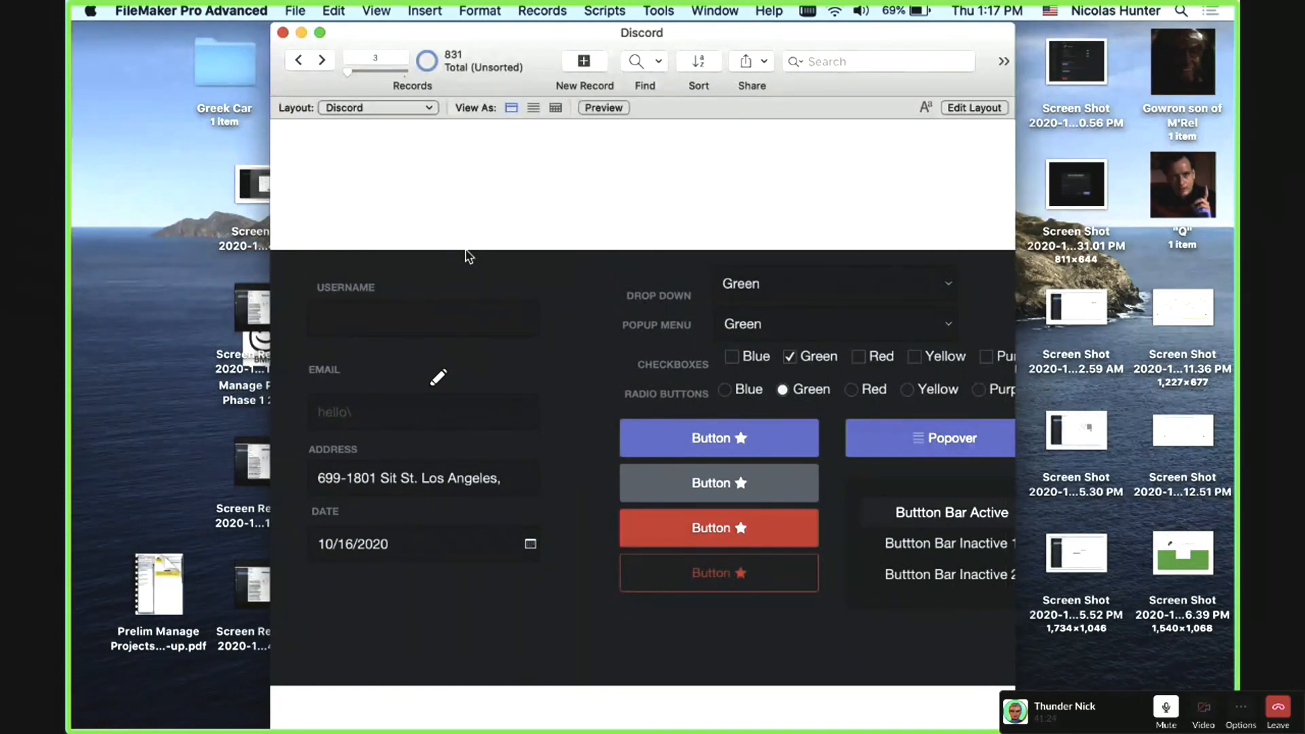
# Step: In Layout mode, set the placeholder text of the First edit box under Username to Default
pyautogui.press('super+l')
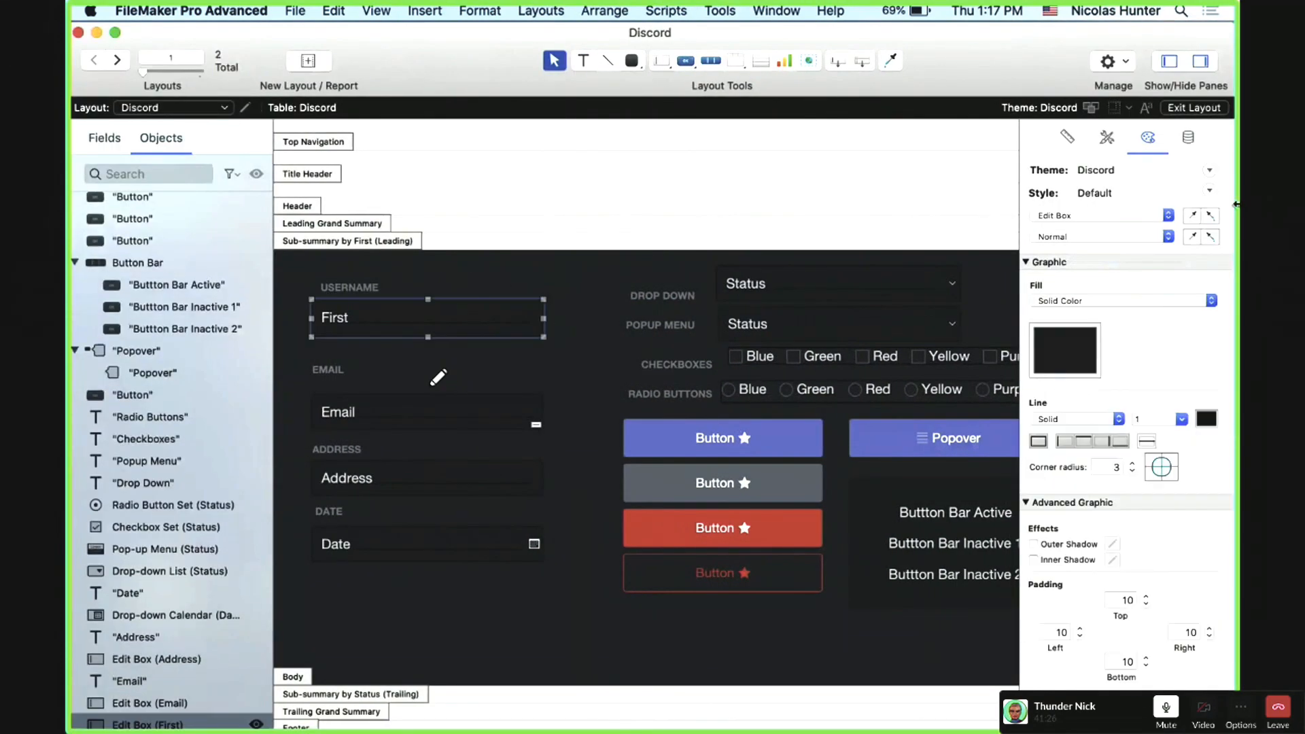
pyautogui.click(1190, 136)
pyautogui.click(1133, 243)
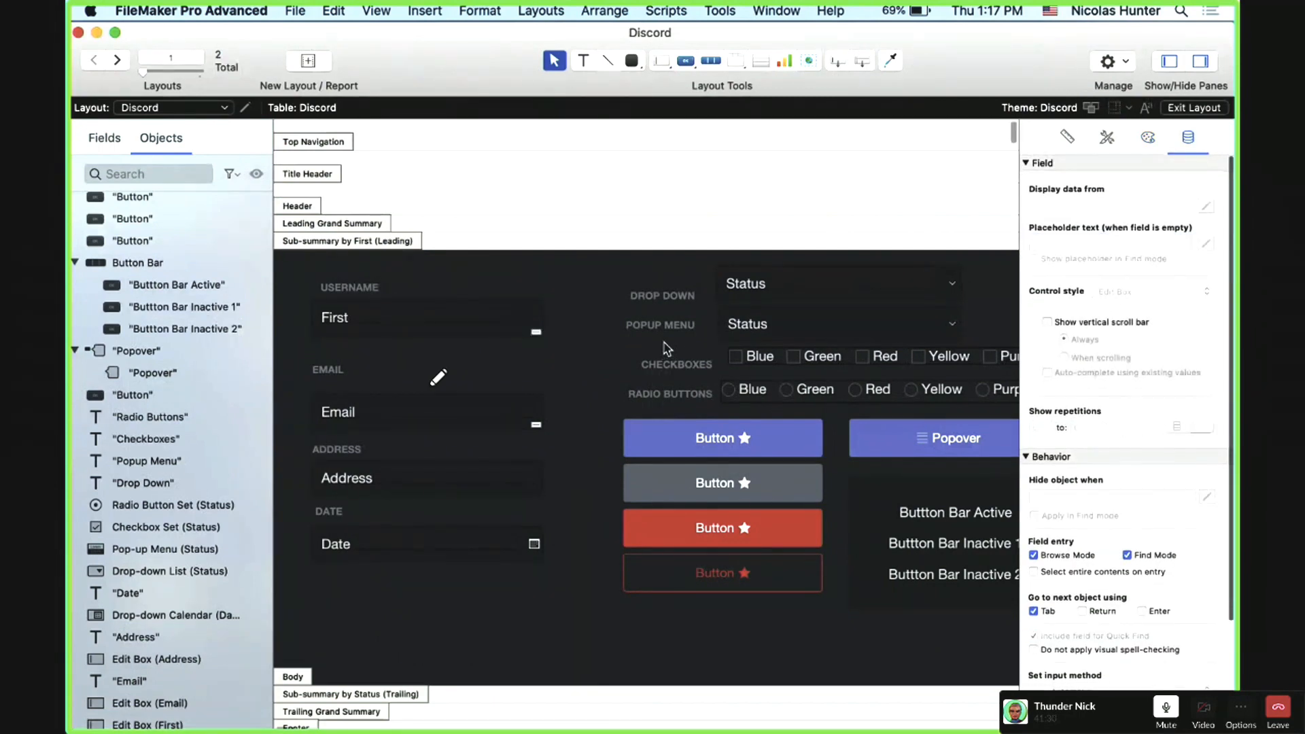
# Step: Check the Username placeholder in Browse mode and enter the sample text sdsd in the field
pyautogui.press('super+b')
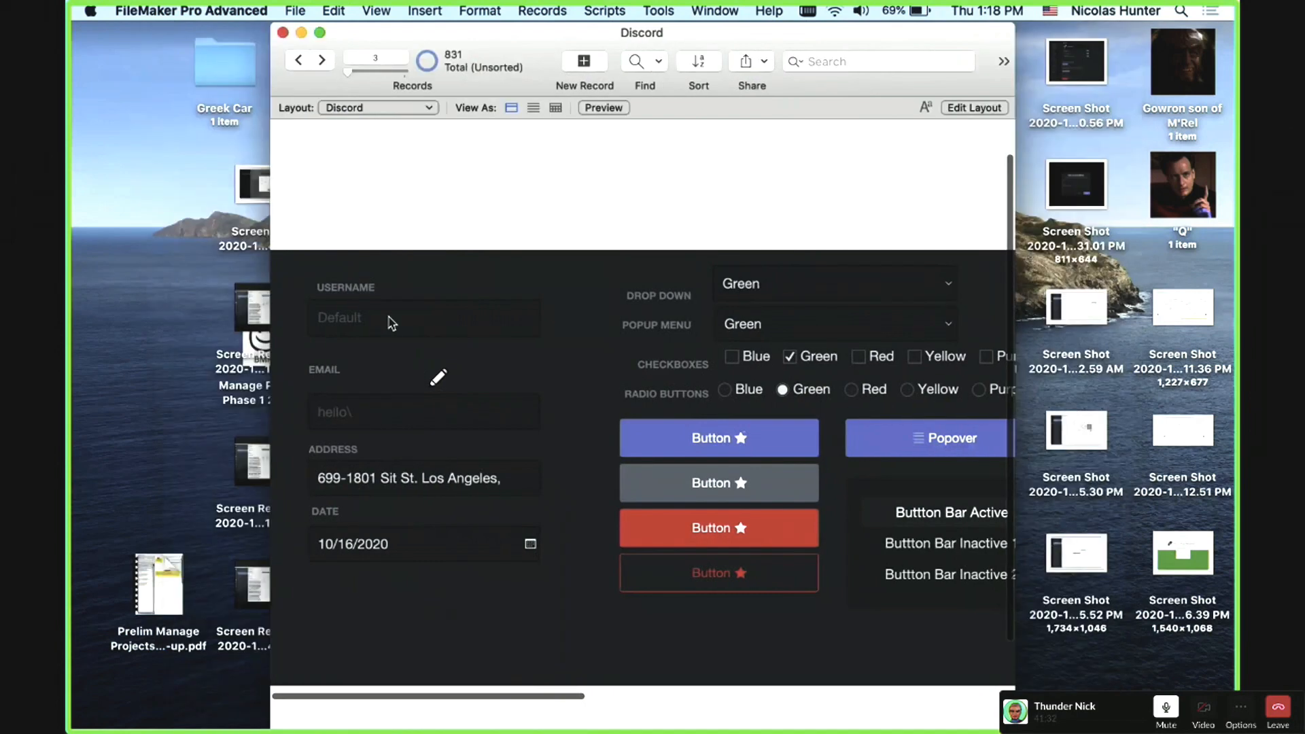
pyautogui.click(390, 316)
pyautogui.write('sdsd')
pyautogui.click(467, 291)
# Step: In Layout mode, set the text color of the Date drop-down calendar's Placeholder Text state to dark gray
pyautogui.press('super+l')
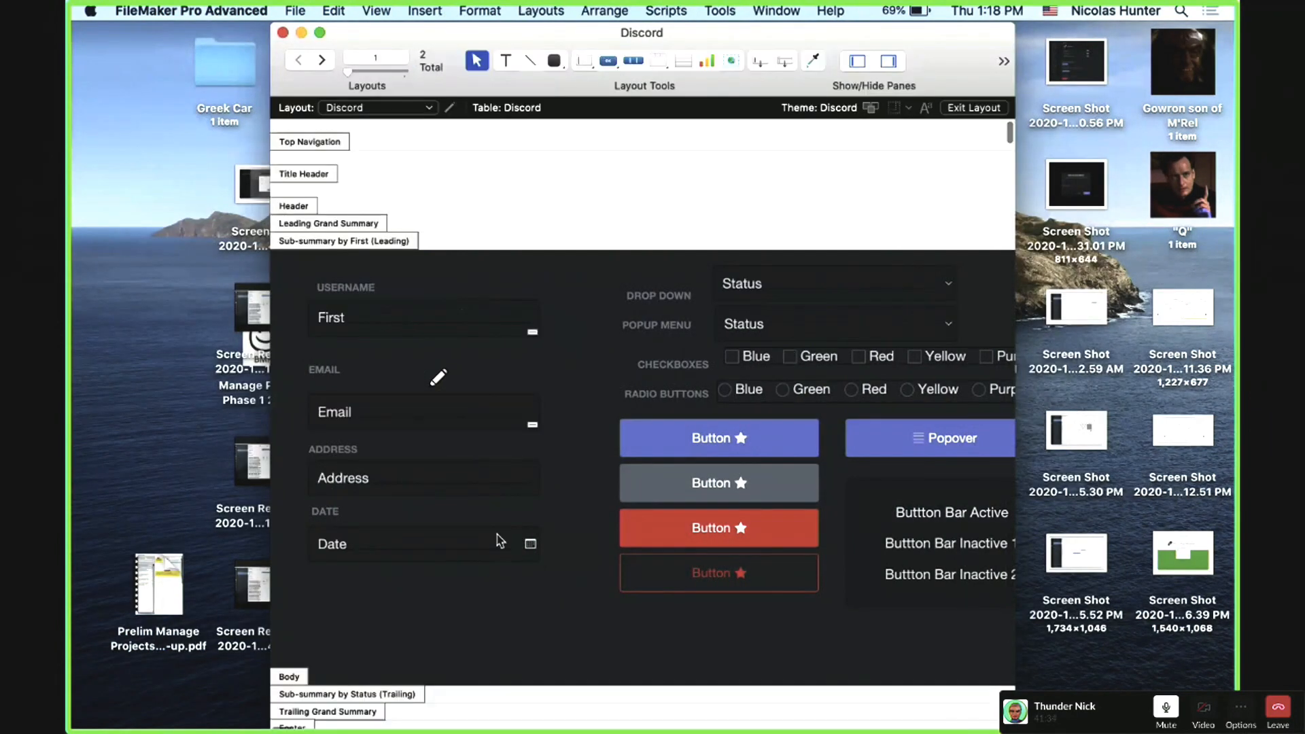
pyautogui.click(500, 542)
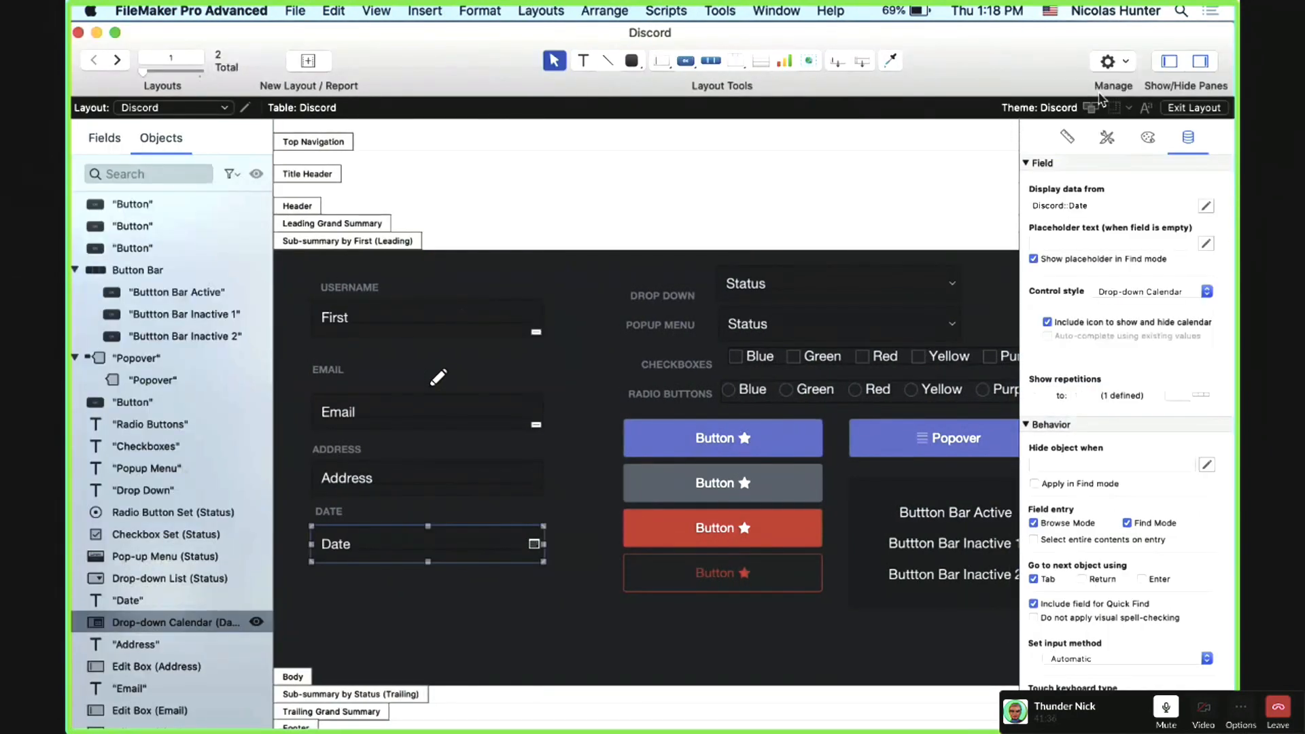
pyautogui.click(1149, 138)
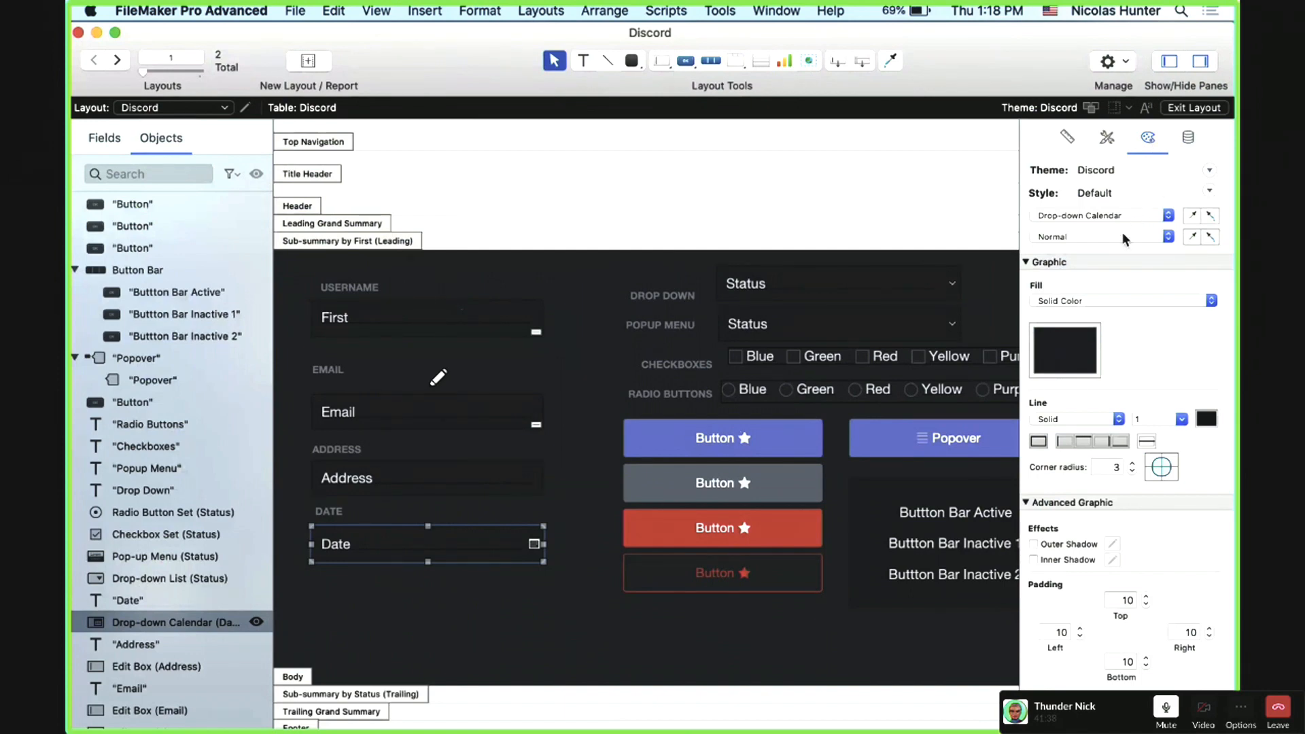
pyautogui.click(1105, 236)
pyautogui.click(1107, 286)
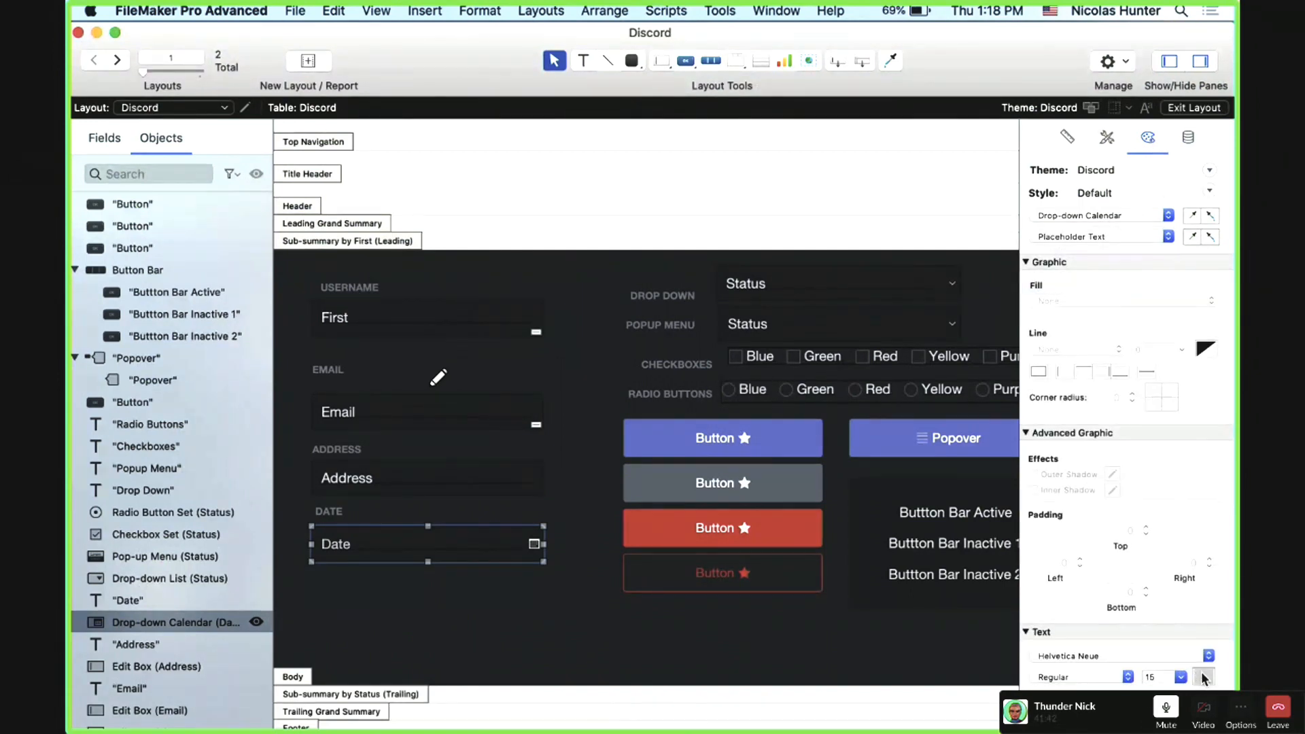
pyautogui.click(1202, 678)
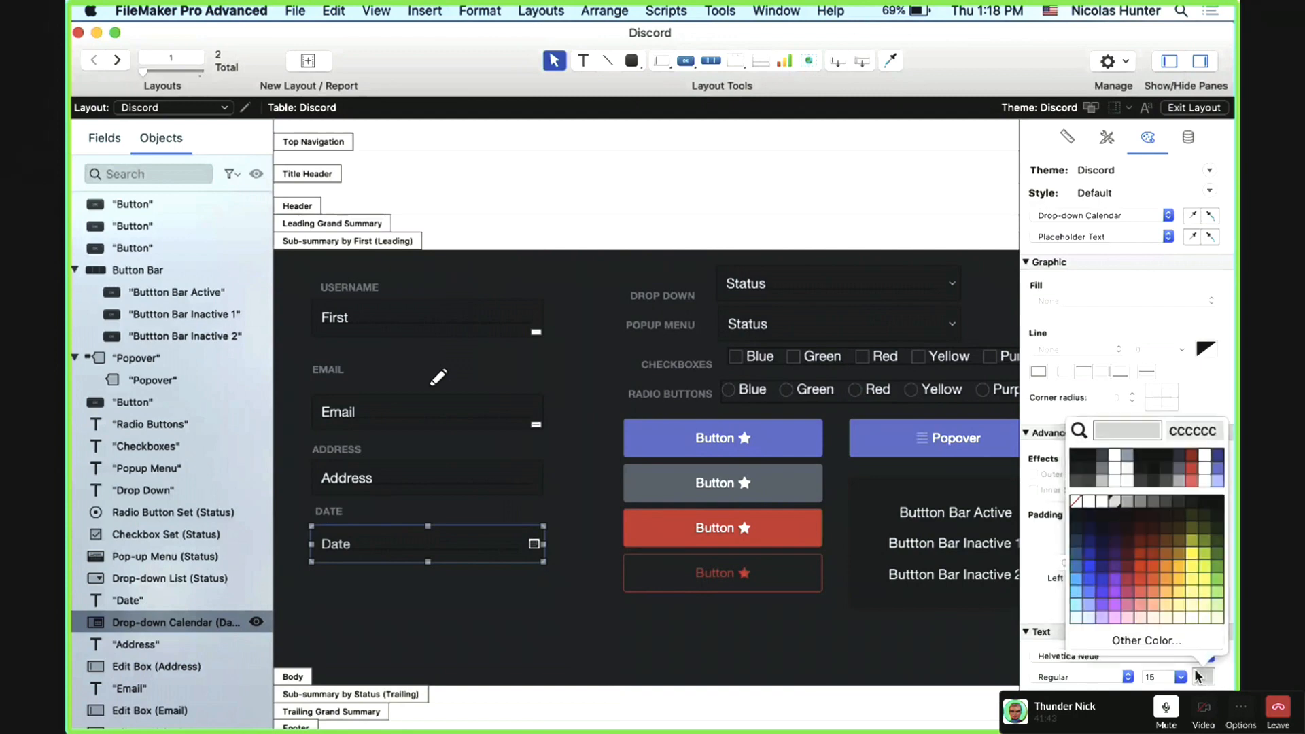
pyautogui.click(1168, 490)
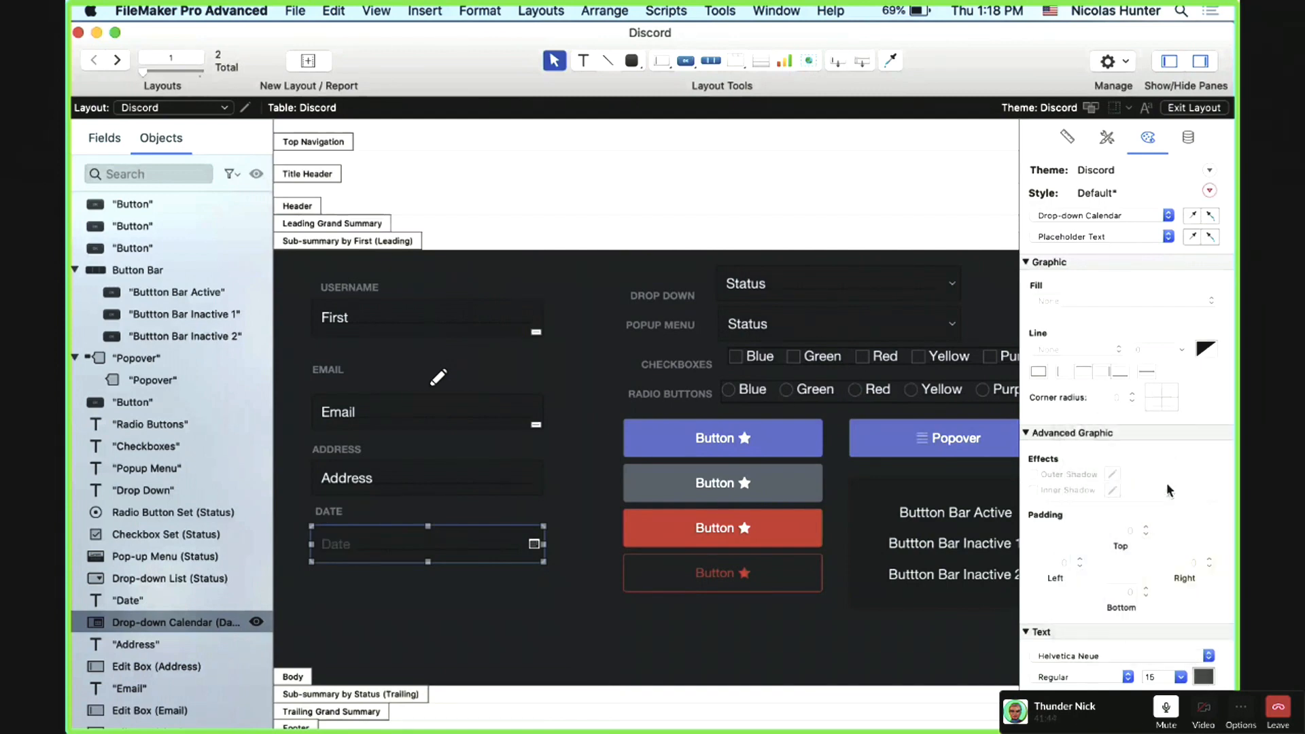
# Step: Save the Date drop-down calendar's changes to its current Default style
pyautogui.click(1210, 191)
pyautogui.click(1209, 209)
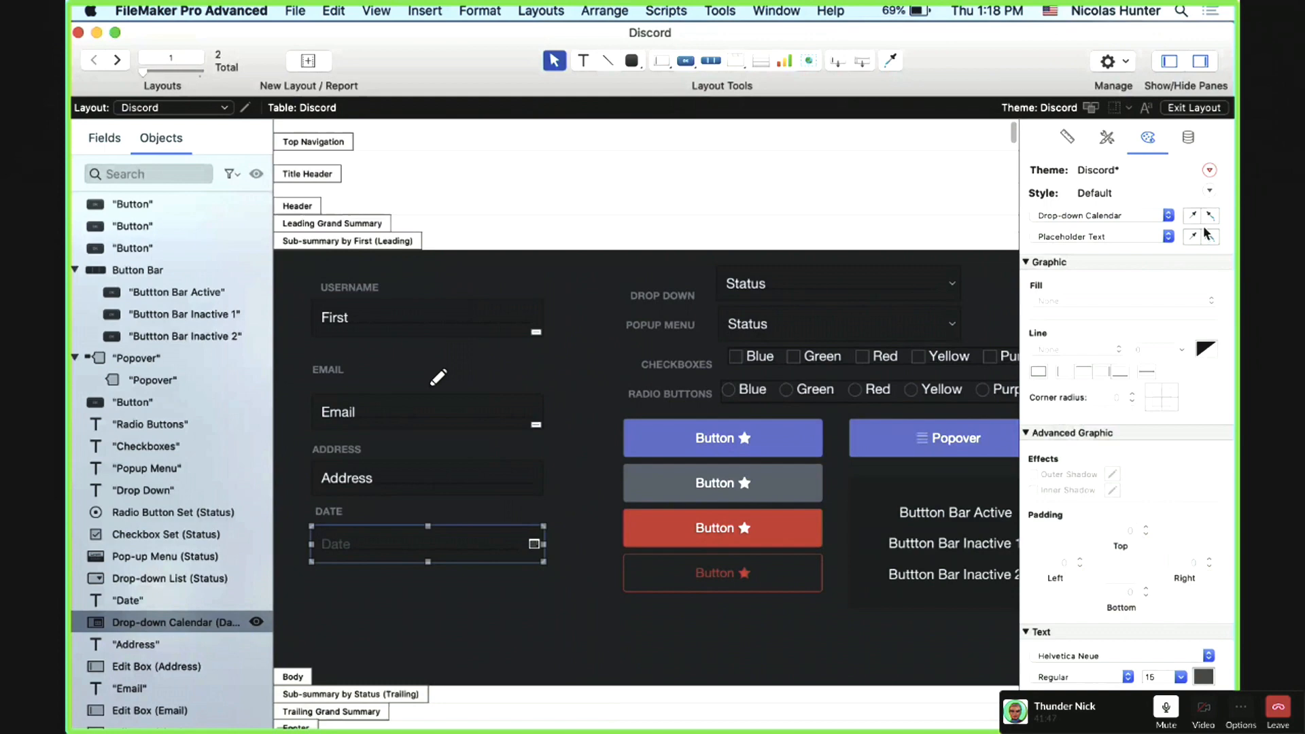
pyautogui.click(1211, 170)
pyautogui.click(1123, 162)
# Step: Set the text color of the Status drop-down list's Placeholder Text state to the same dark gray
pyautogui.click(816, 299)
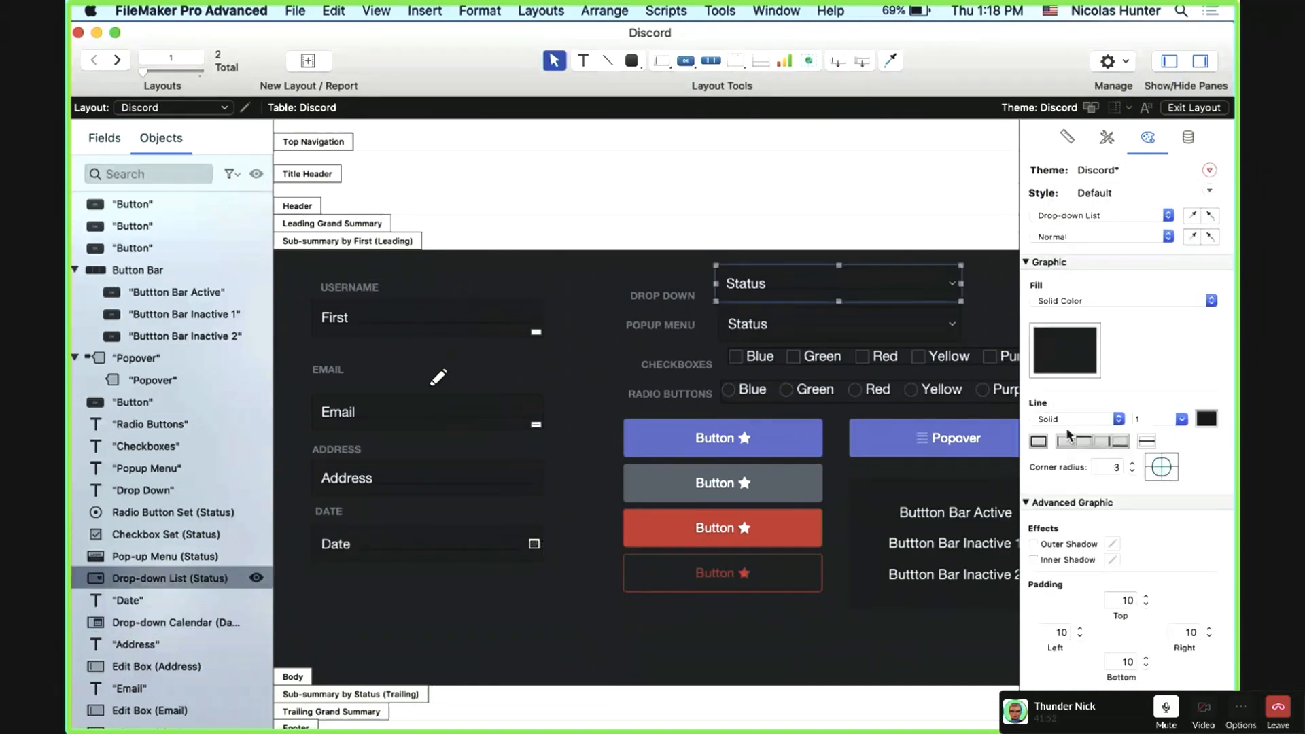
pyautogui.click(1120, 233)
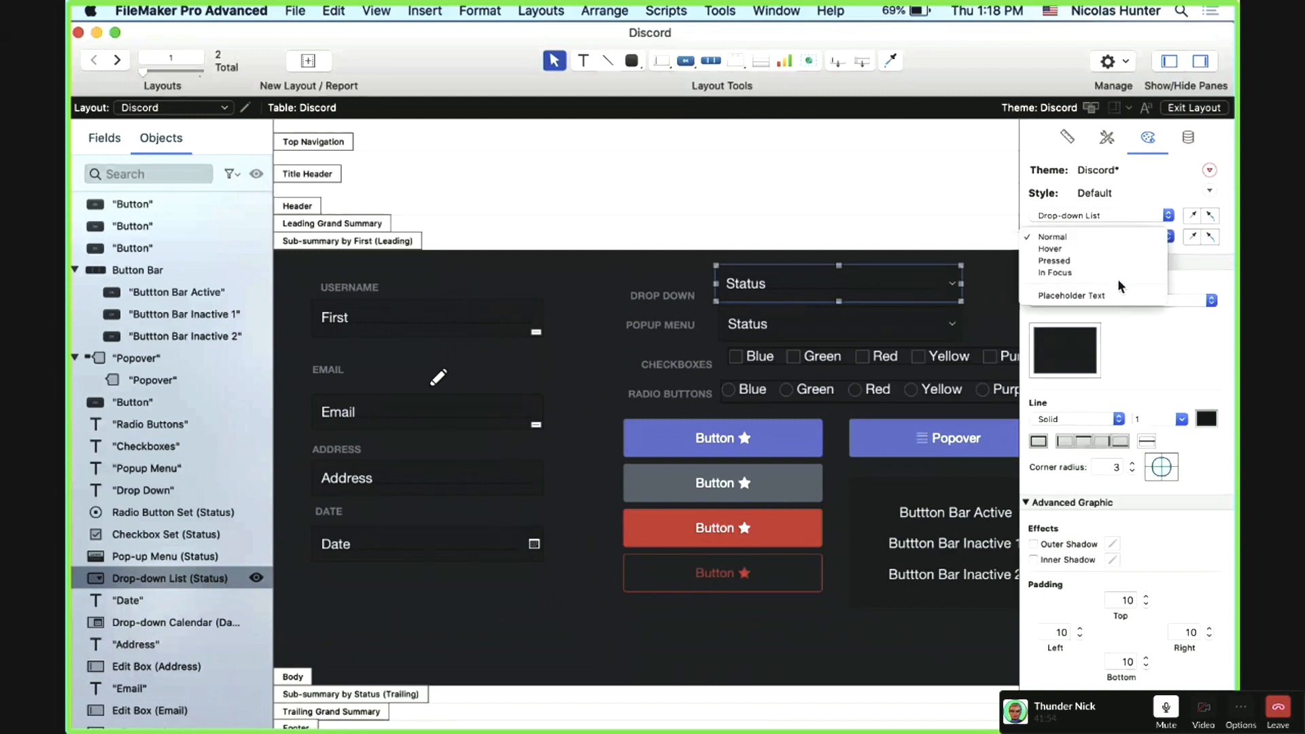
pyautogui.click(1104, 296)
pyautogui.scroll(-4, 1083, 316)
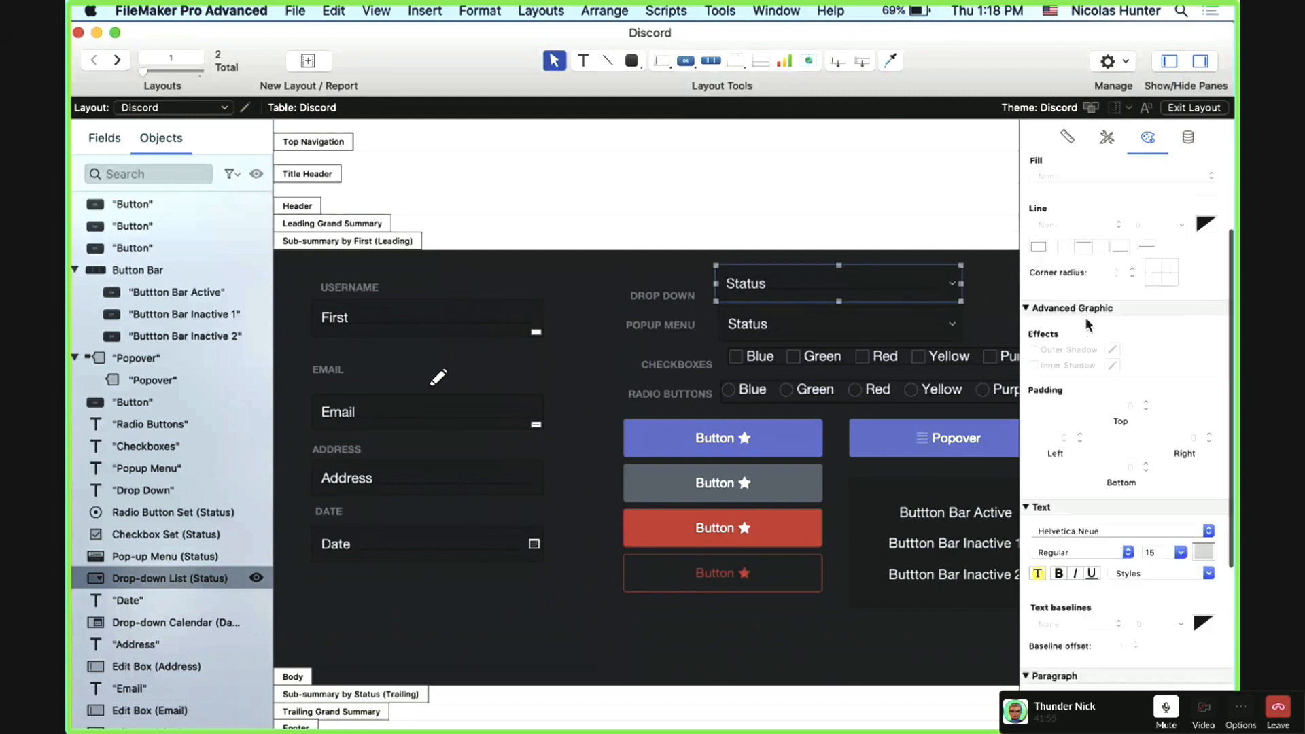
pyautogui.click(1203, 546)
pyautogui.click(1168, 372)
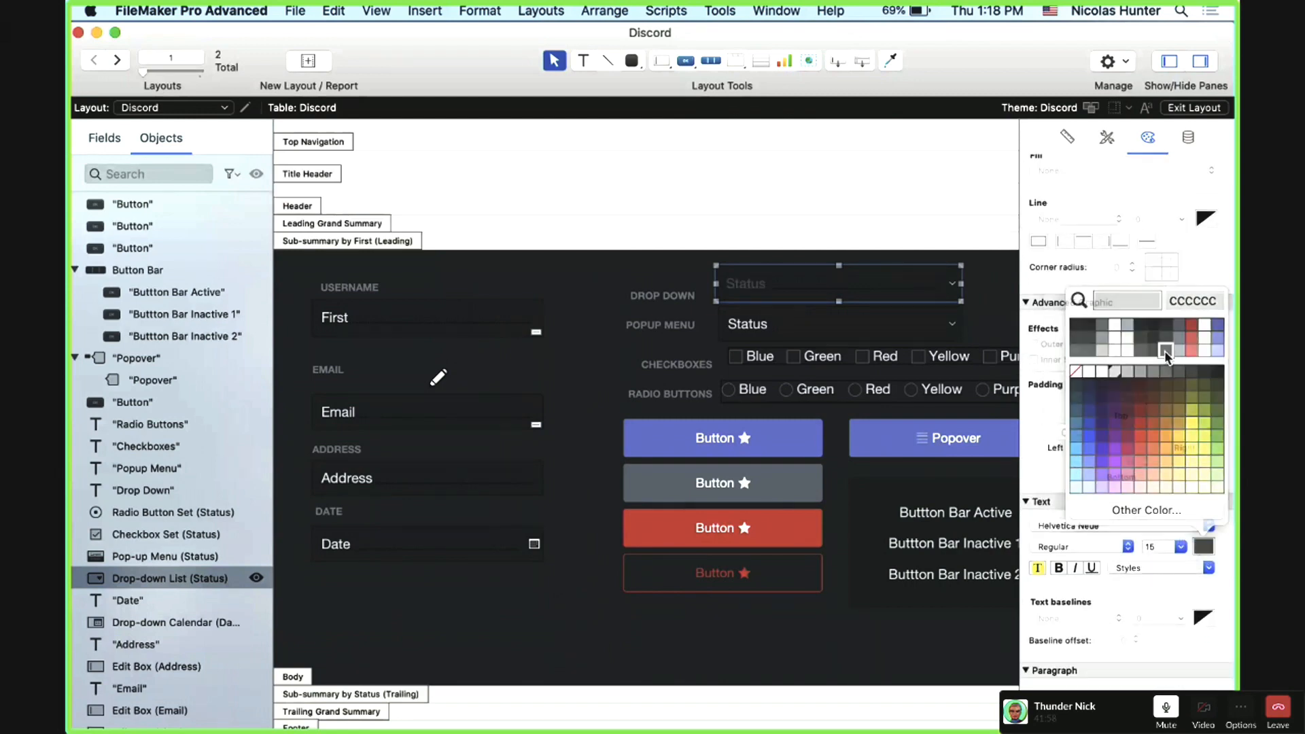
# Step: Save the Status drop-down list's changes to its current Default style
pyautogui.scroll(4, 1200, 215)
pyautogui.click(1209, 190)
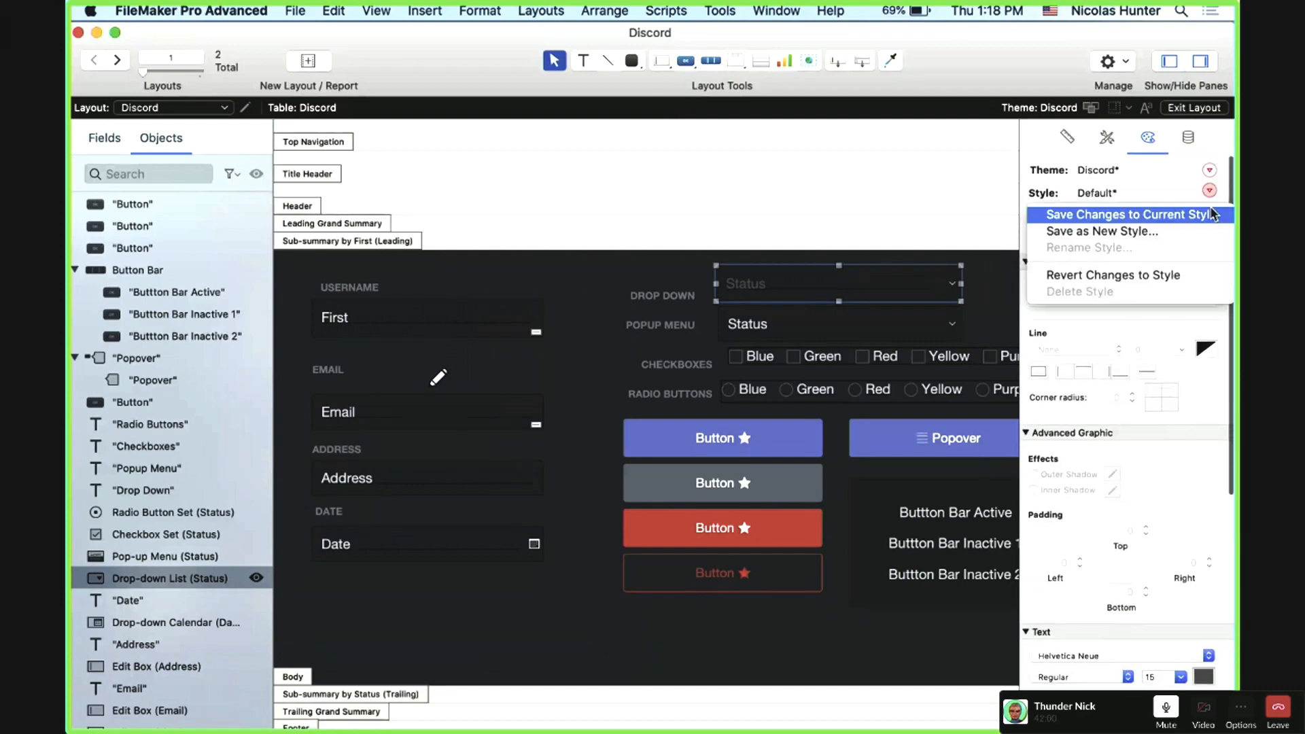
pyautogui.click(1107, 213)
# Step: Set the text color of the Status pop-up menu's Placeholder Text state to the same dark gray
pyautogui.click(877, 326)
pyautogui.click(1133, 215)
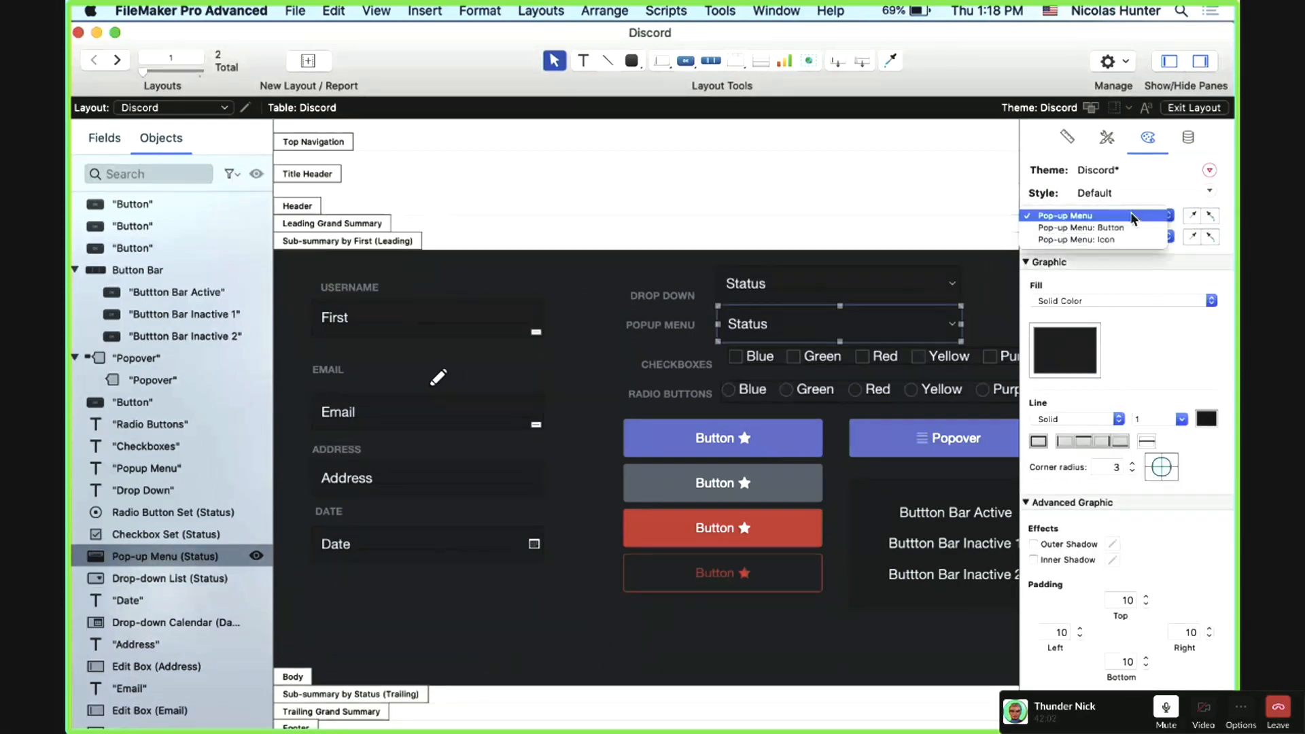
pyautogui.click(1133, 261)
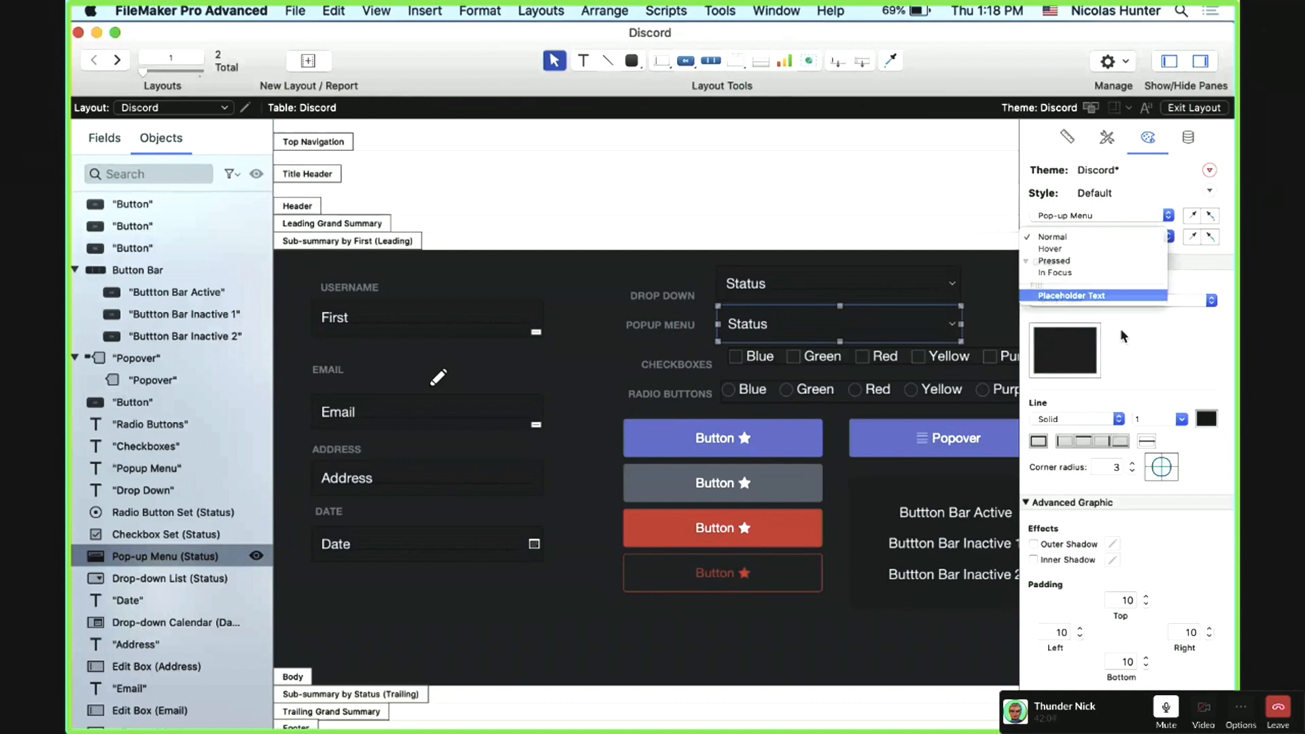
pyautogui.click(1123, 295)
pyautogui.scroll(-5, 1129, 339)
pyautogui.click(1201, 377)
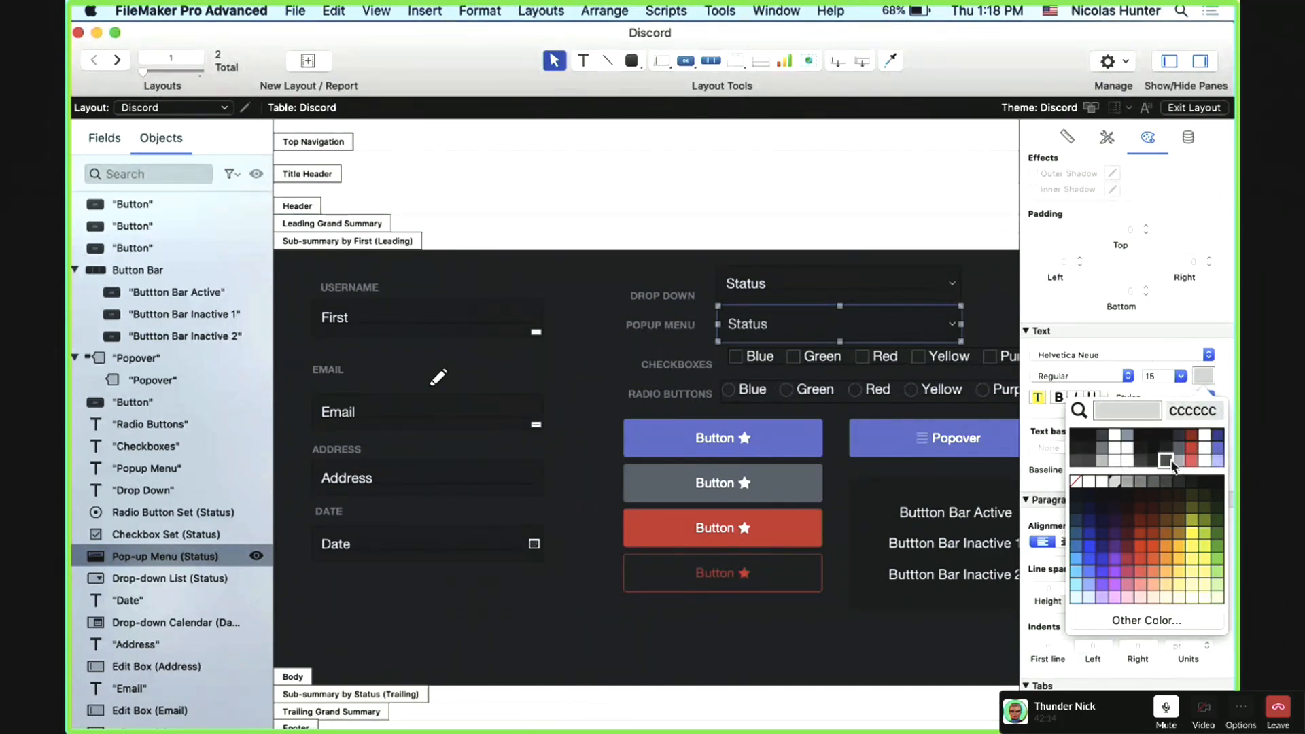
pyautogui.click(1172, 461)
# Step: Save the Status pop-up menu's changes to its current Default style
pyautogui.scroll(5, 1149, 259)
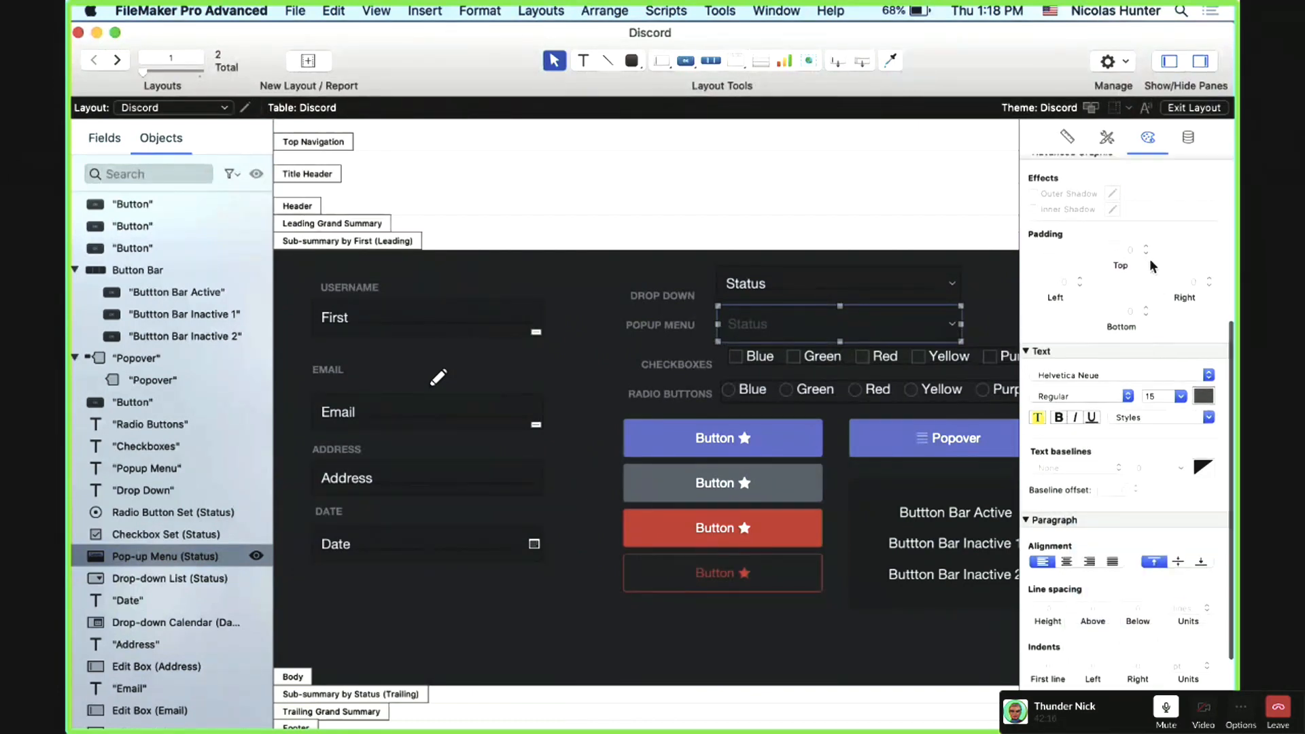
pyautogui.scroll(-5, 1126, 418)
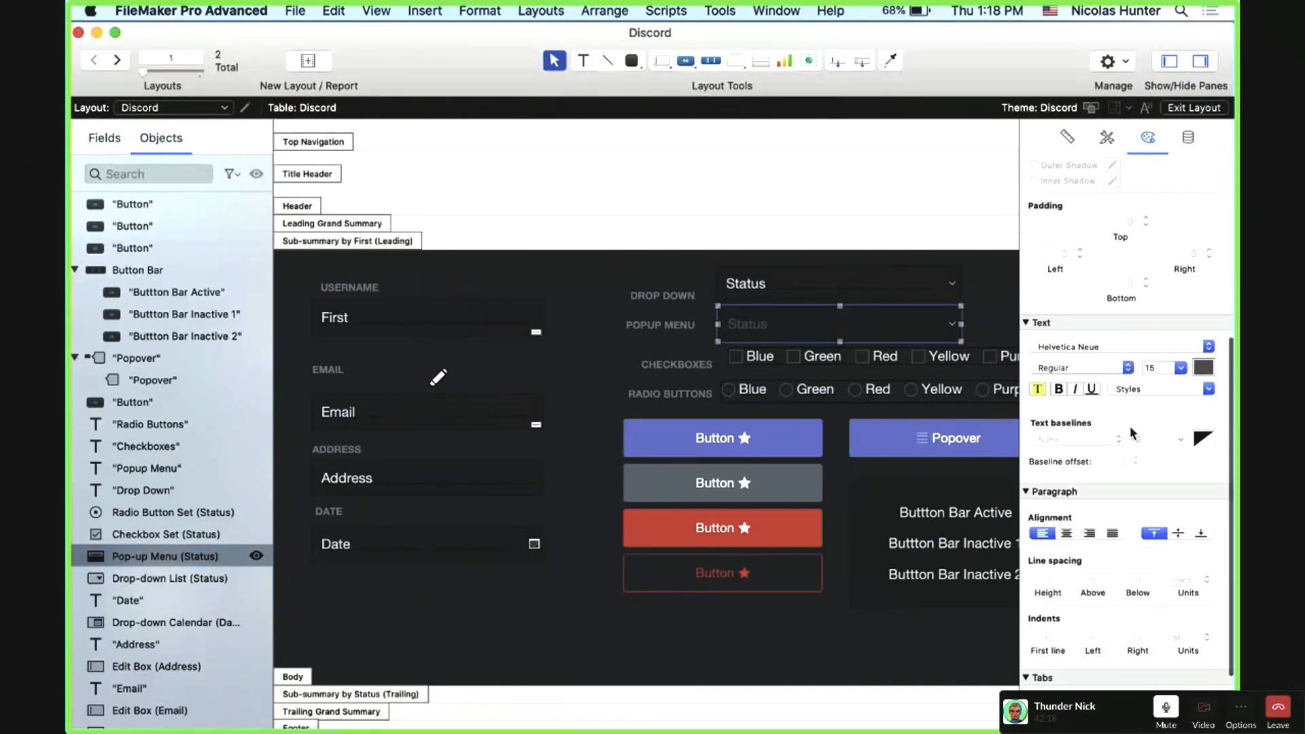
pyautogui.scroll(5, 1200, 372)
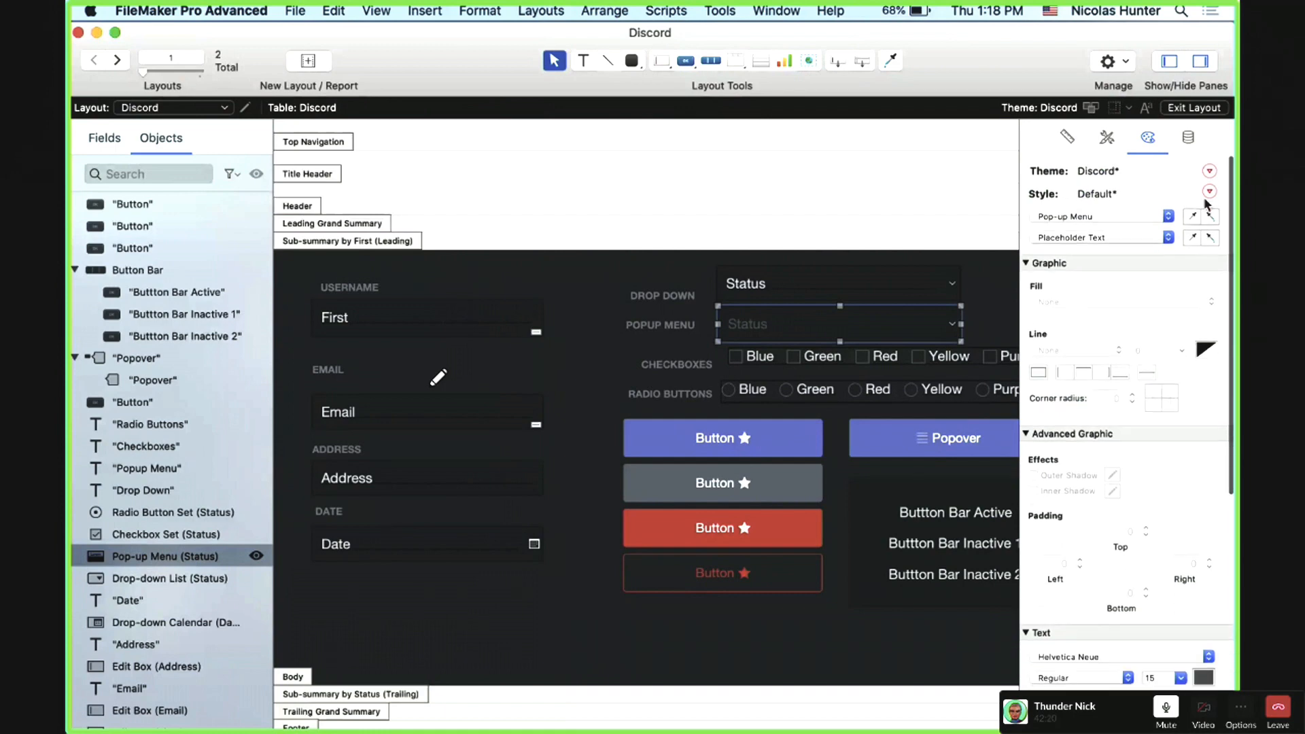
pyautogui.click(1209, 191)
pyautogui.click(1156, 215)
# Step: Set the text color of the In Focus state to dark gray for the Container field inside the tab control
pyautogui.hscroll(10, 837, 354)
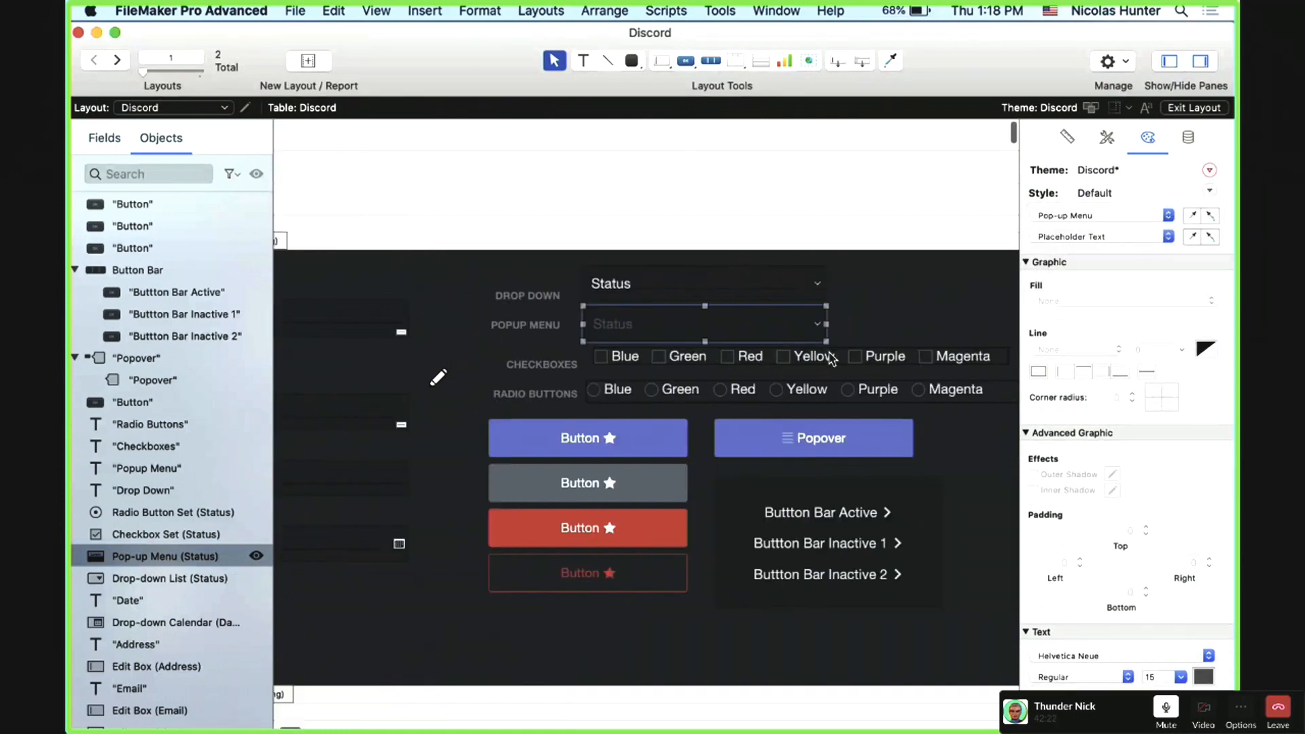
pyautogui.click(741, 532)
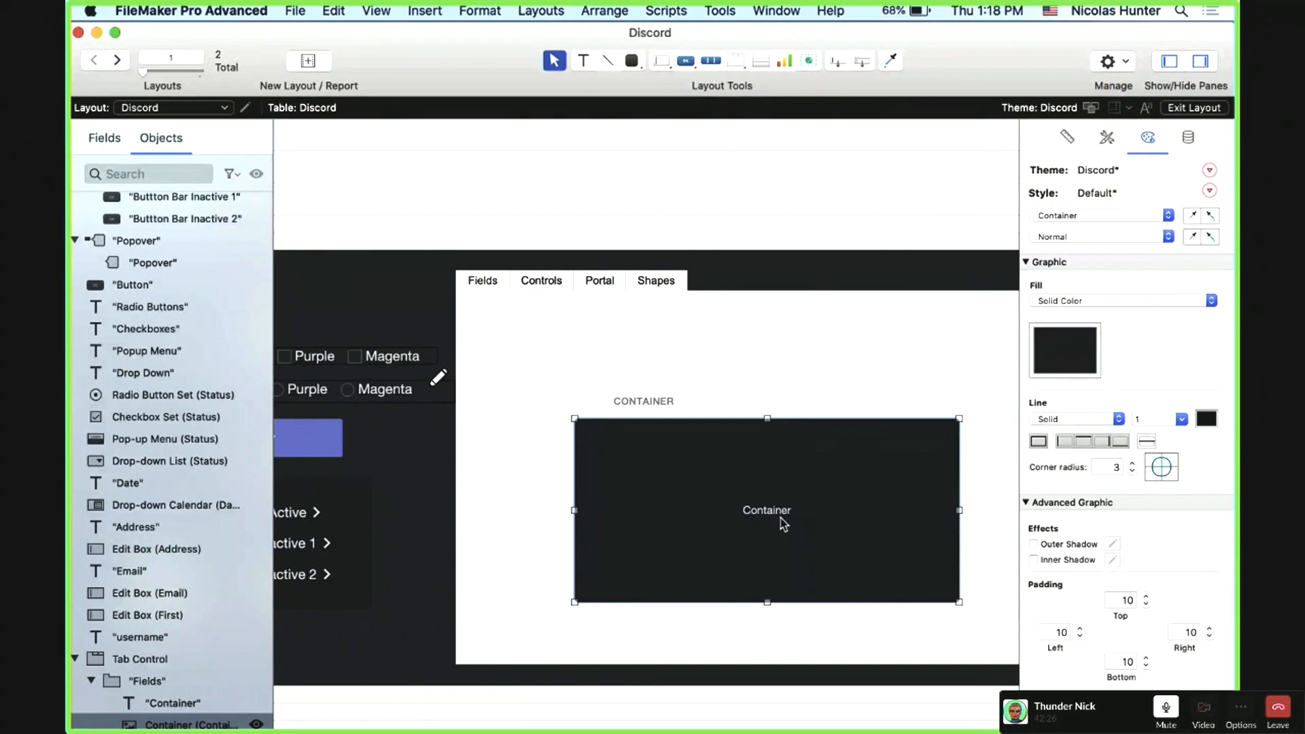
pyautogui.click(1115, 237)
pyautogui.click(1111, 276)
pyautogui.scroll(-3, 1161, 612)
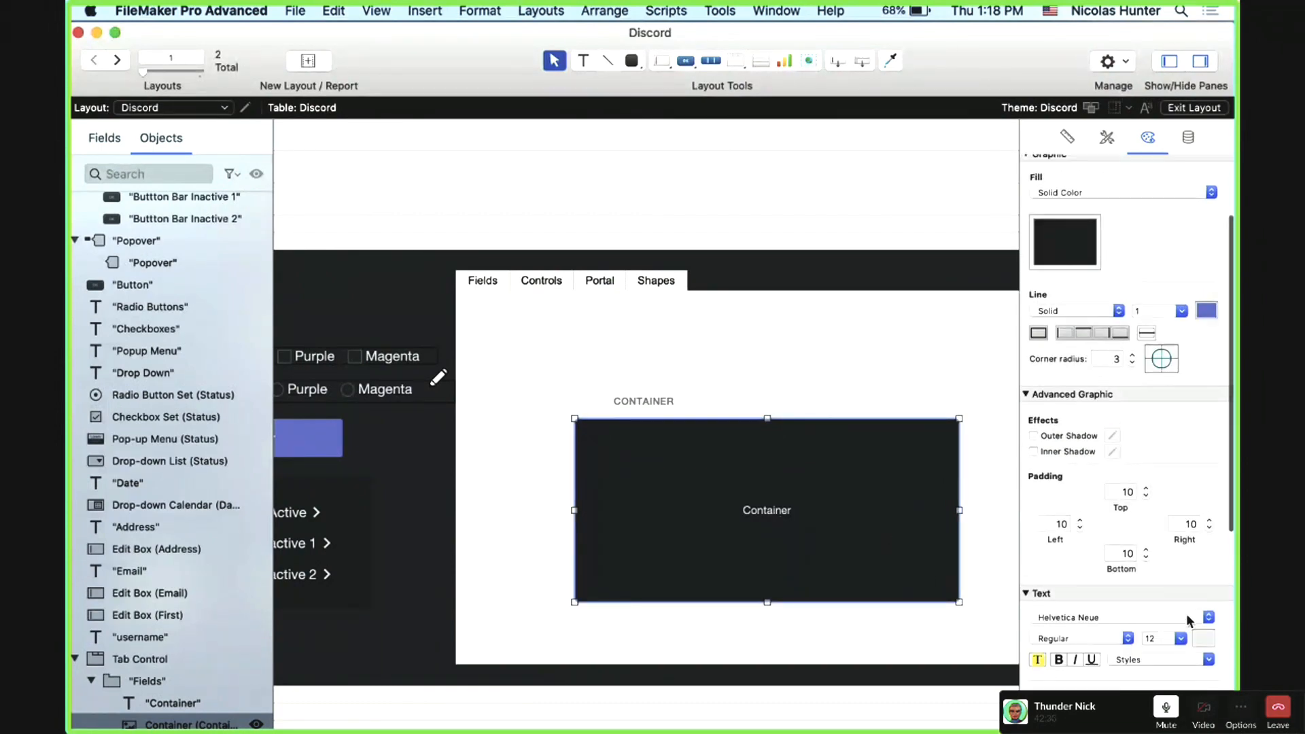
pyautogui.click(1198, 639)
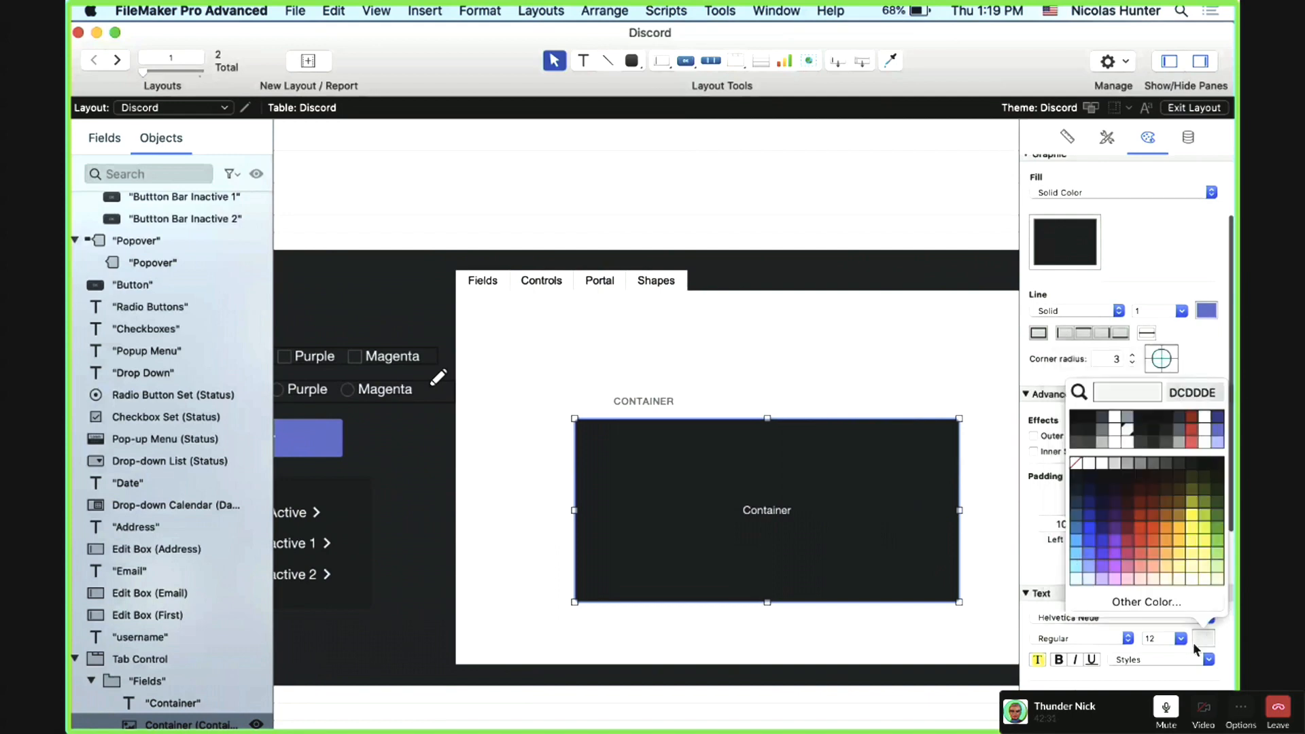
pyautogui.click(1167, 444)
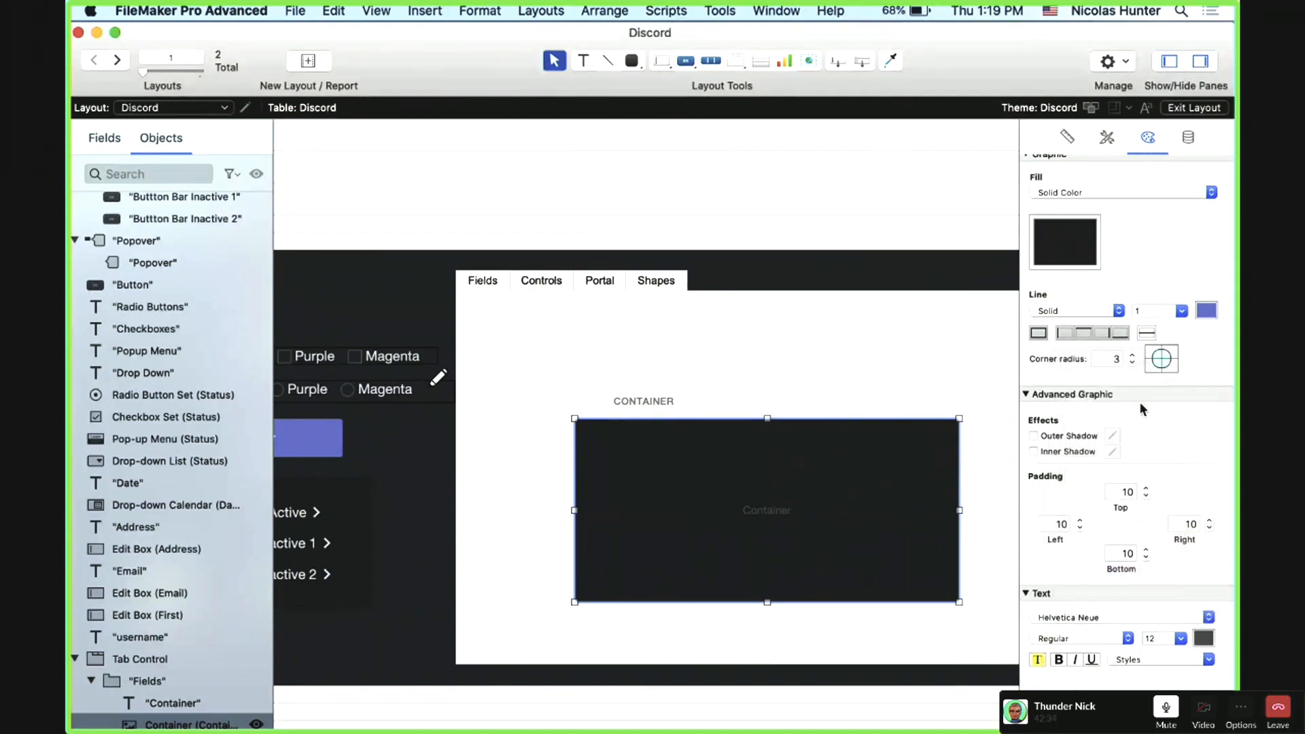
# Step: Set the Container field's In Focus text size to 15 and save the change to its current Default style
pyautogui.click(1153, 637)
pyautogui.scroll(3, 1171, 351)
pyautogui.click(1209, 193)
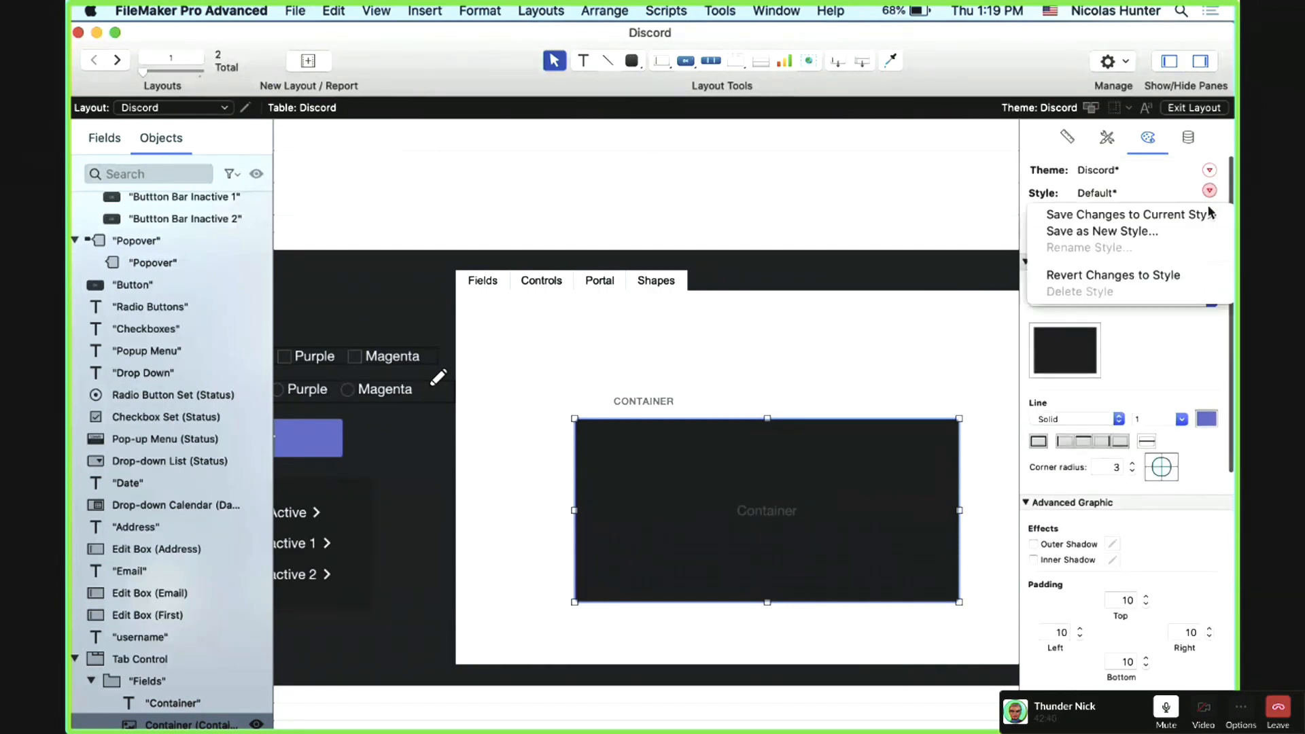
pyautogui.click(1130, 214)
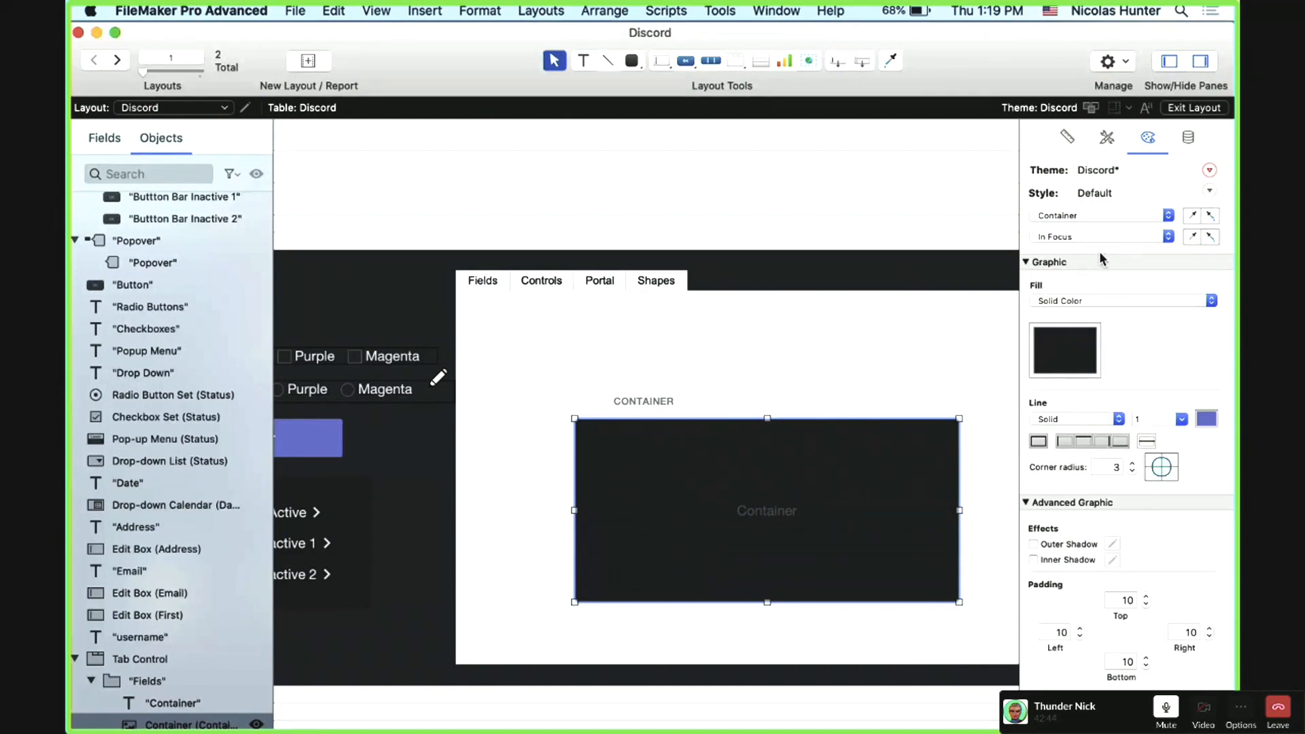
pyautogui.scroll(-3, 1105, 329)
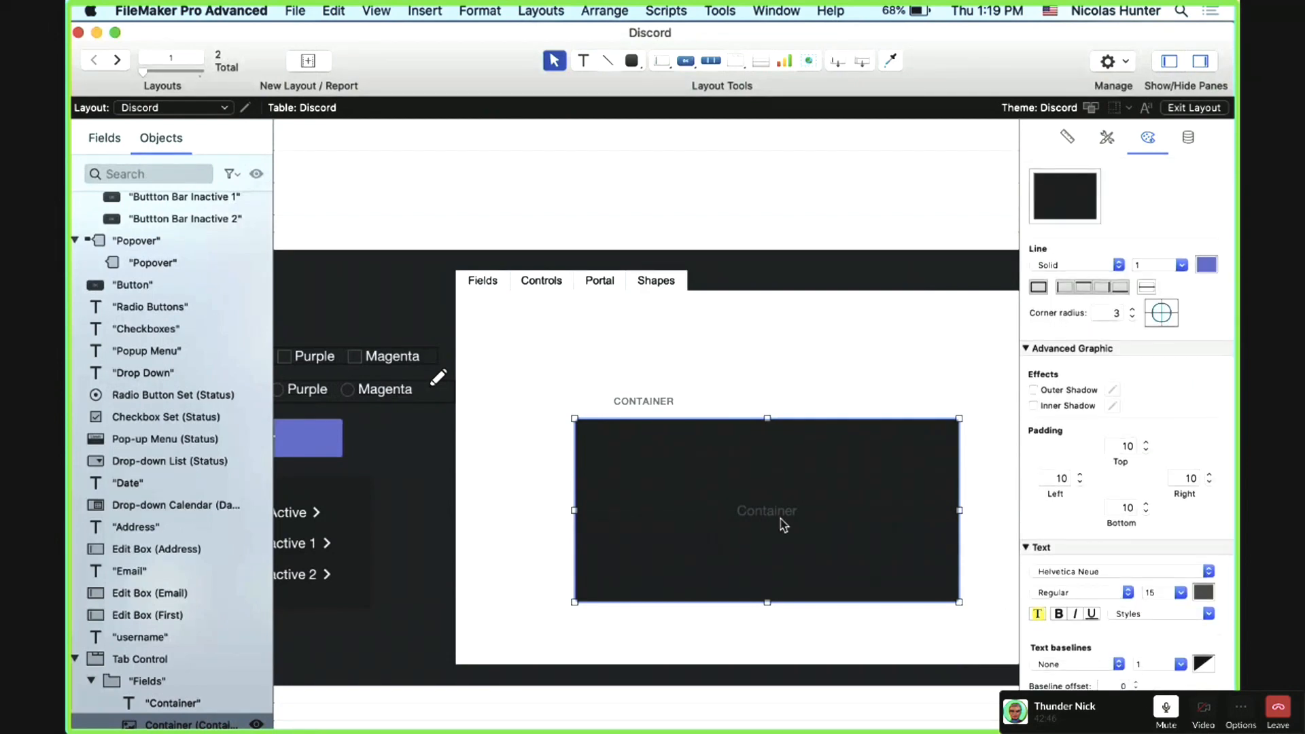
# Step: Set the text size of the Container field's Placeholder Text state to 15
pyautogui.scroll(3, 1088, 203)
pyautogui.click(1099, 234)
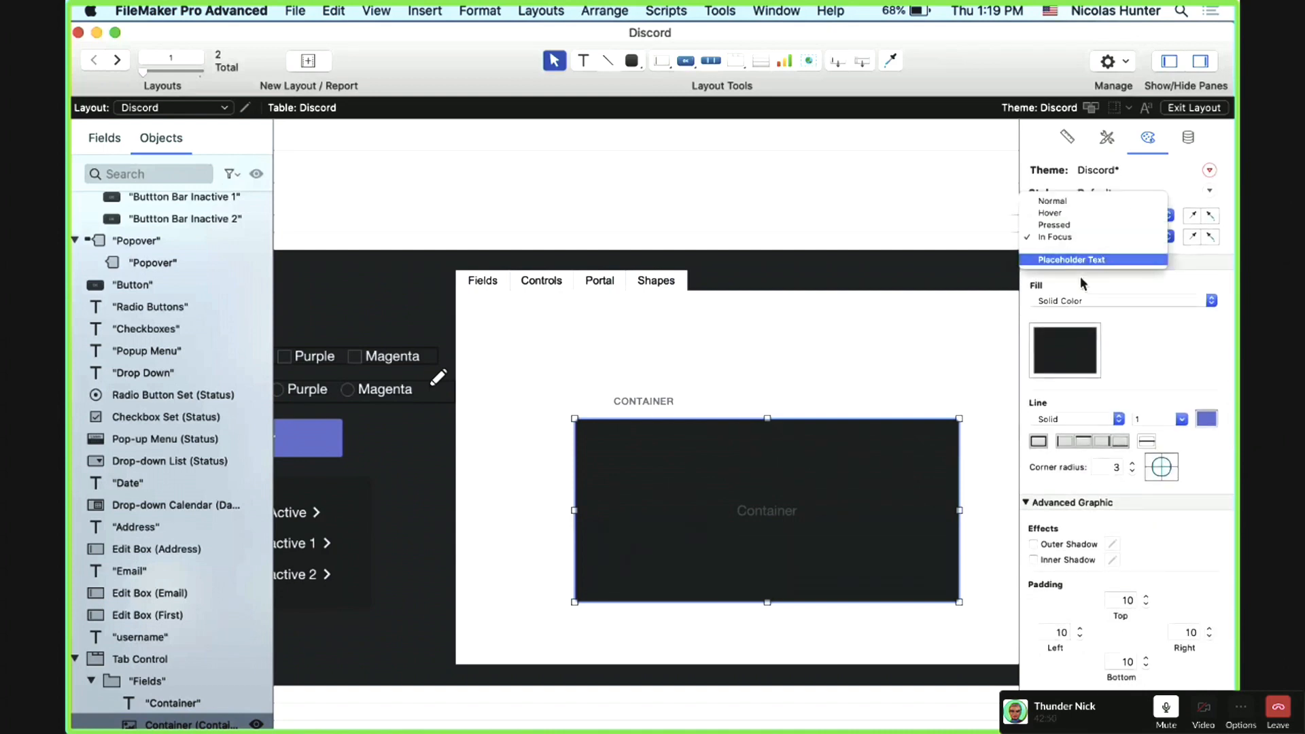
pyautogui.click(1101, 260)
pyautogui.scroll(-3, 1136, 618)
pyautogui.doubleClick(1164, 583)
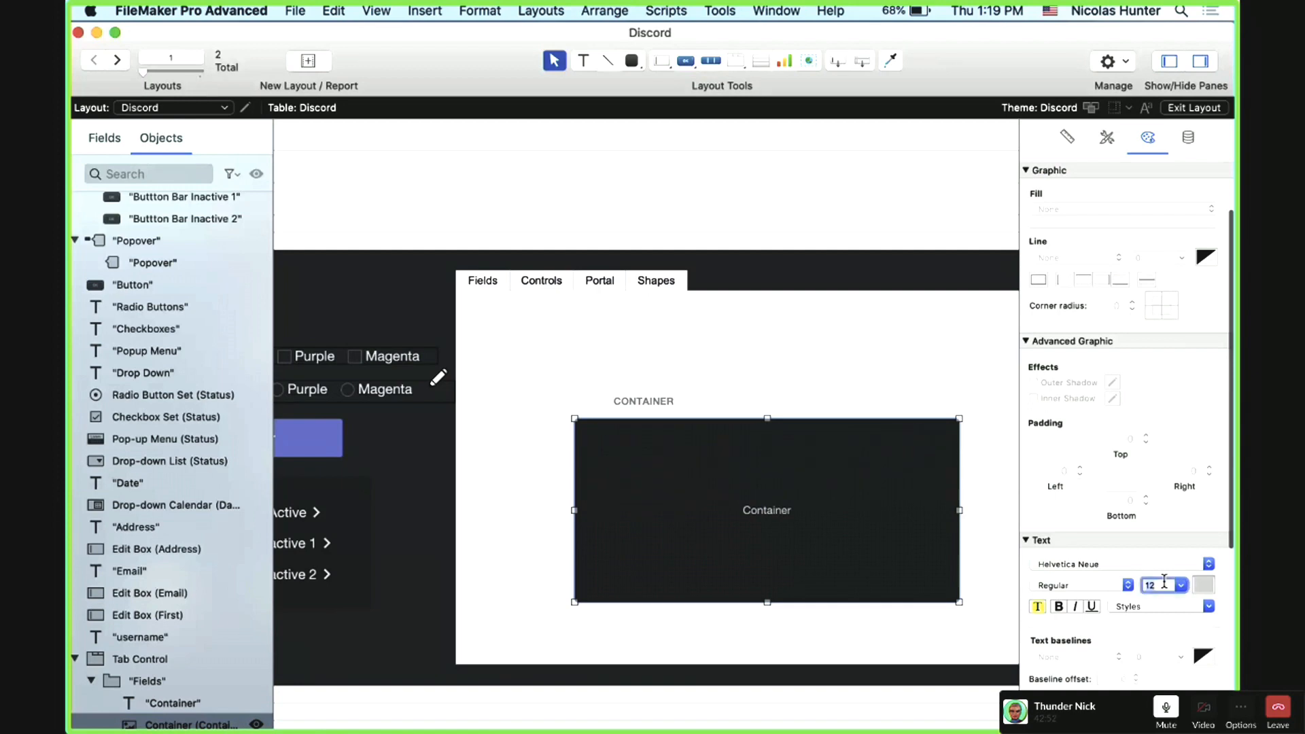
pyautogui.write('1')
pyautogui.scroll(3, 1172, 499)
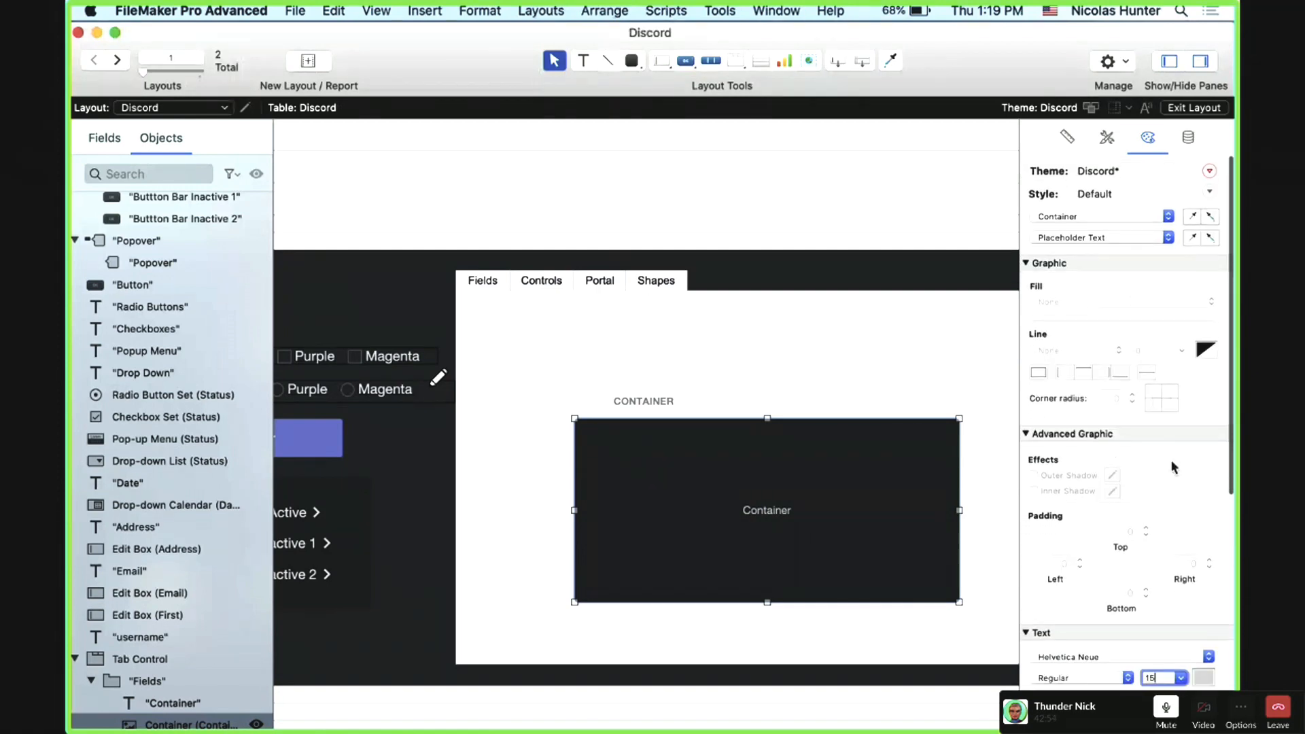
# Step: Set the Container field's placeholder text color to dark gray and save the changes to its current Default style
pyautogui.click(1206, 672)
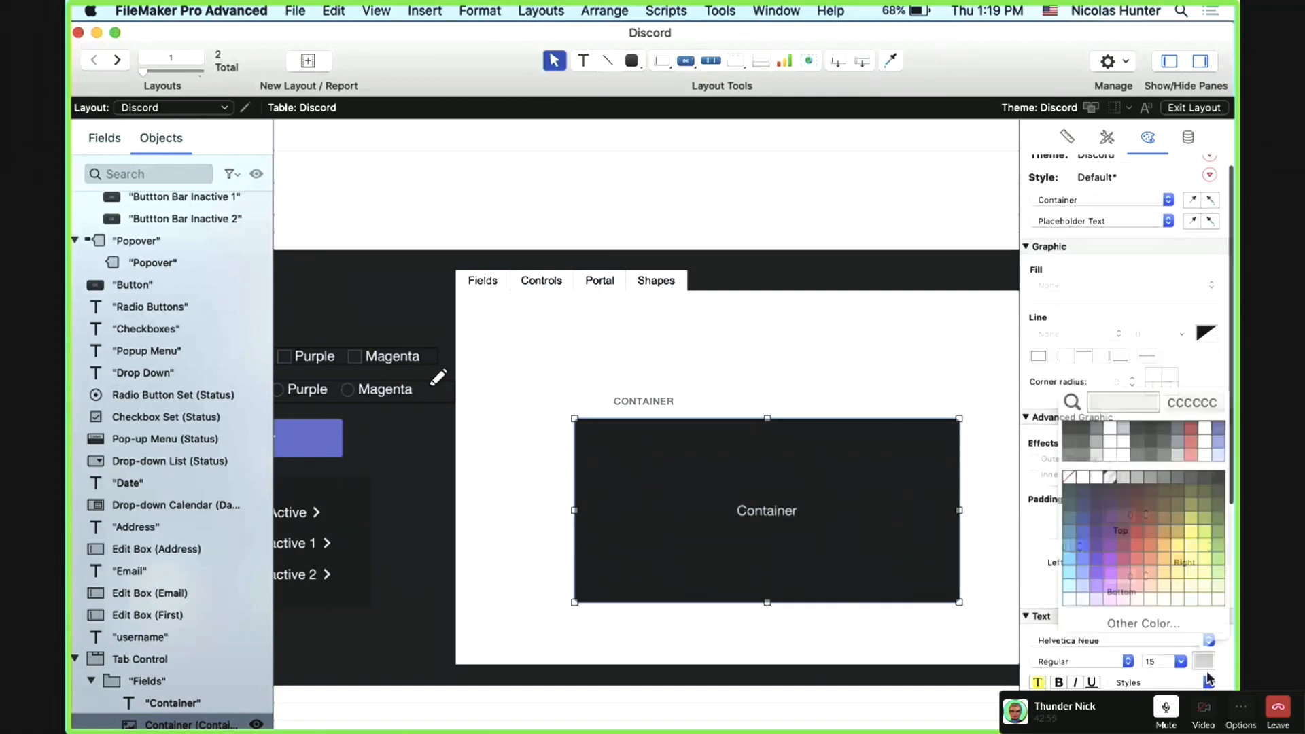
pyautogui.click(1166, 466)
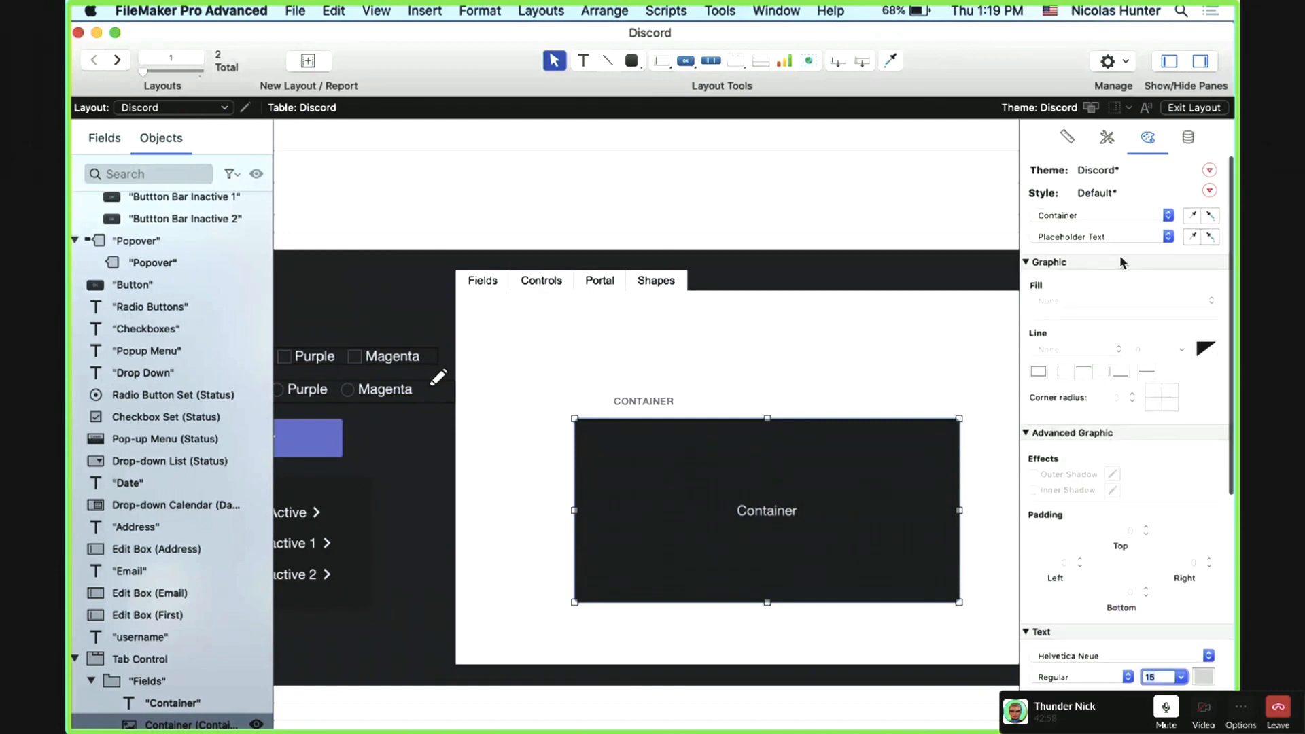
pyautogui.click(1205, 678)
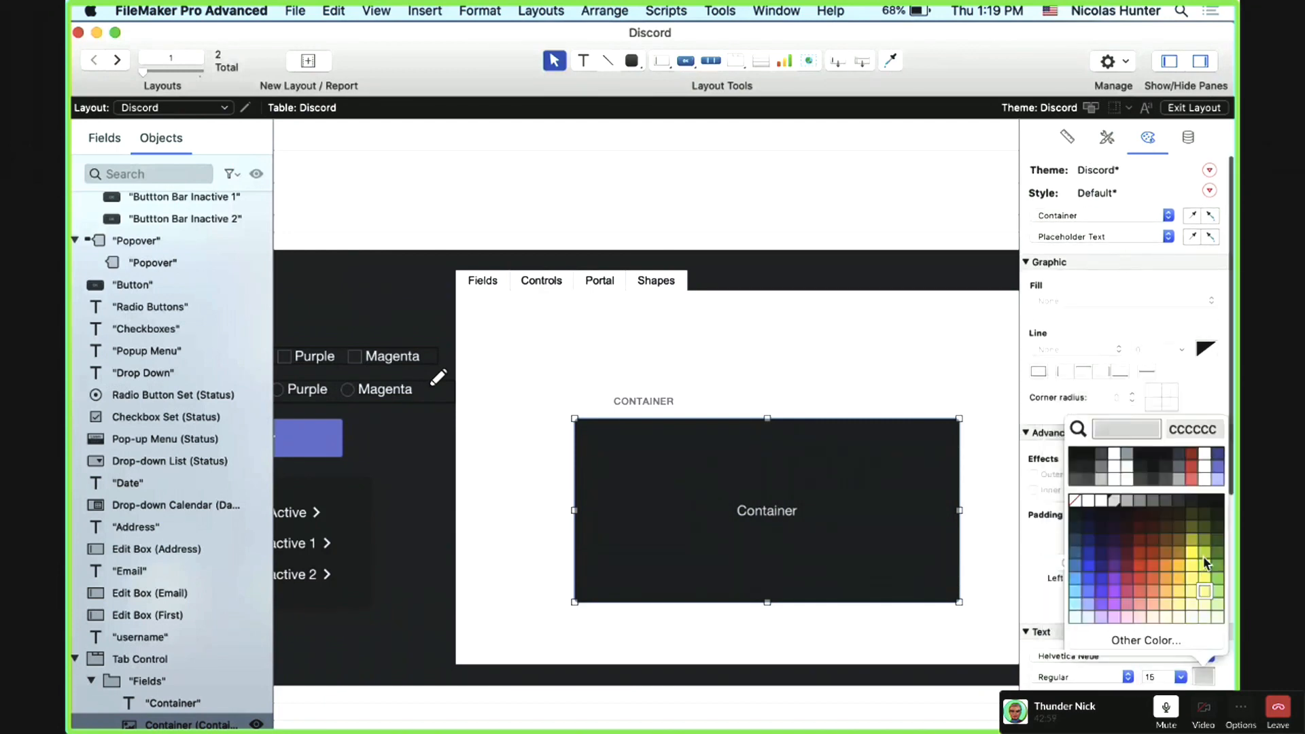
pyautogui.click(1168, 481)
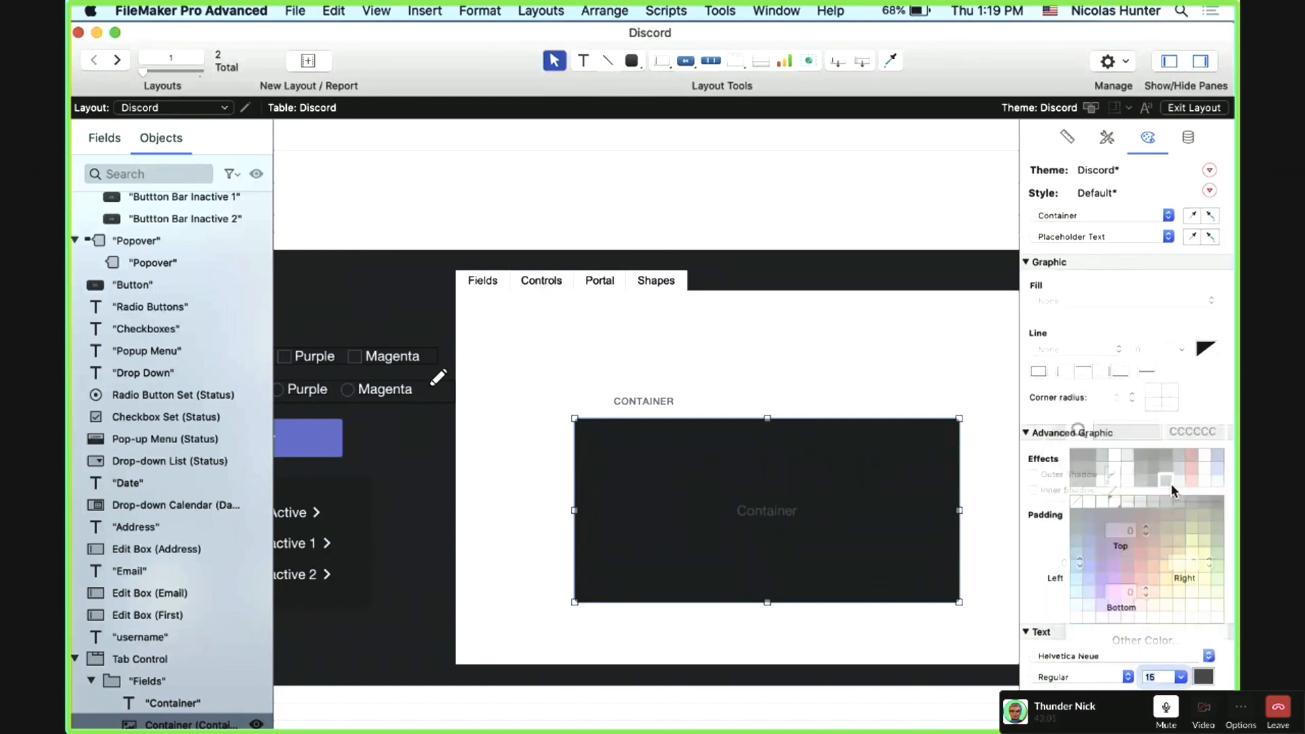
pyautogui.click(1210, 191)
pyautogui.click(1075, 216)
# Step: Set the Container field's In Focus text to size 12 in a near-white color
pyautogui.click(1092, 237)
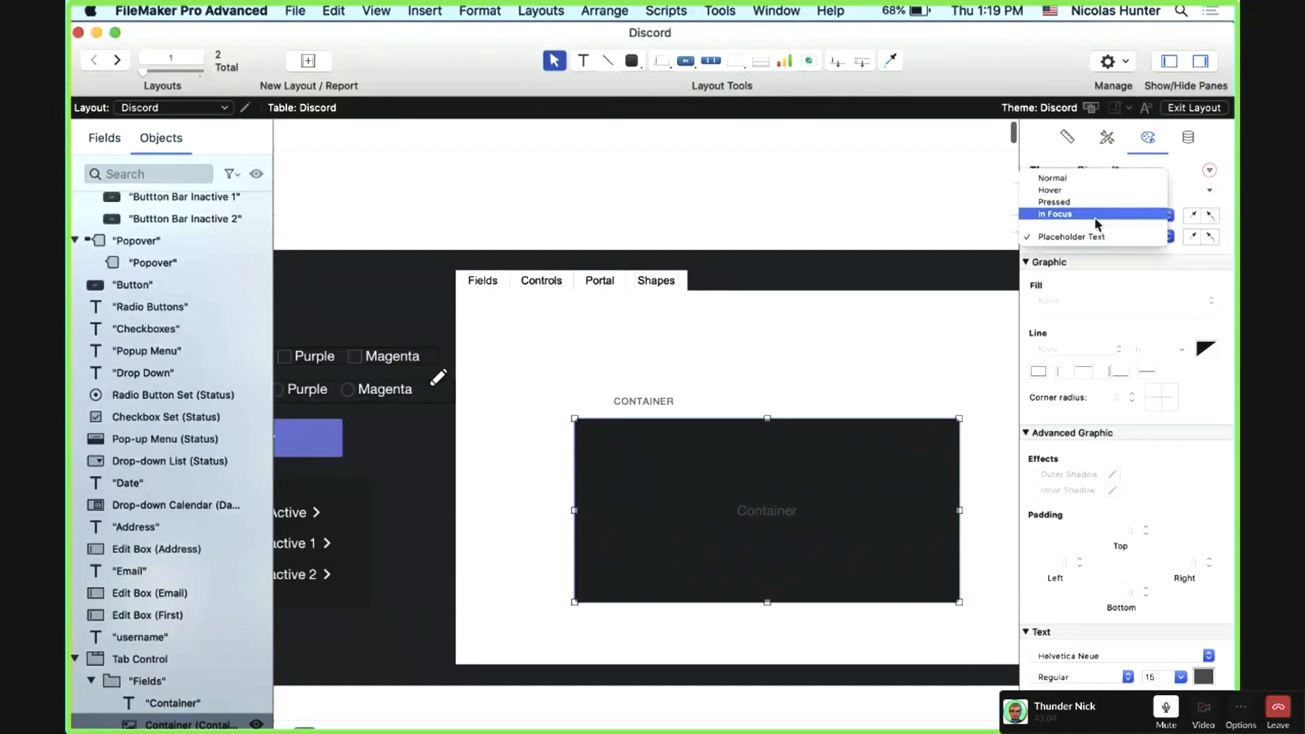
pyautogui.click(1095, 222)
pyautogui.scroll(-3, 1149, 658)
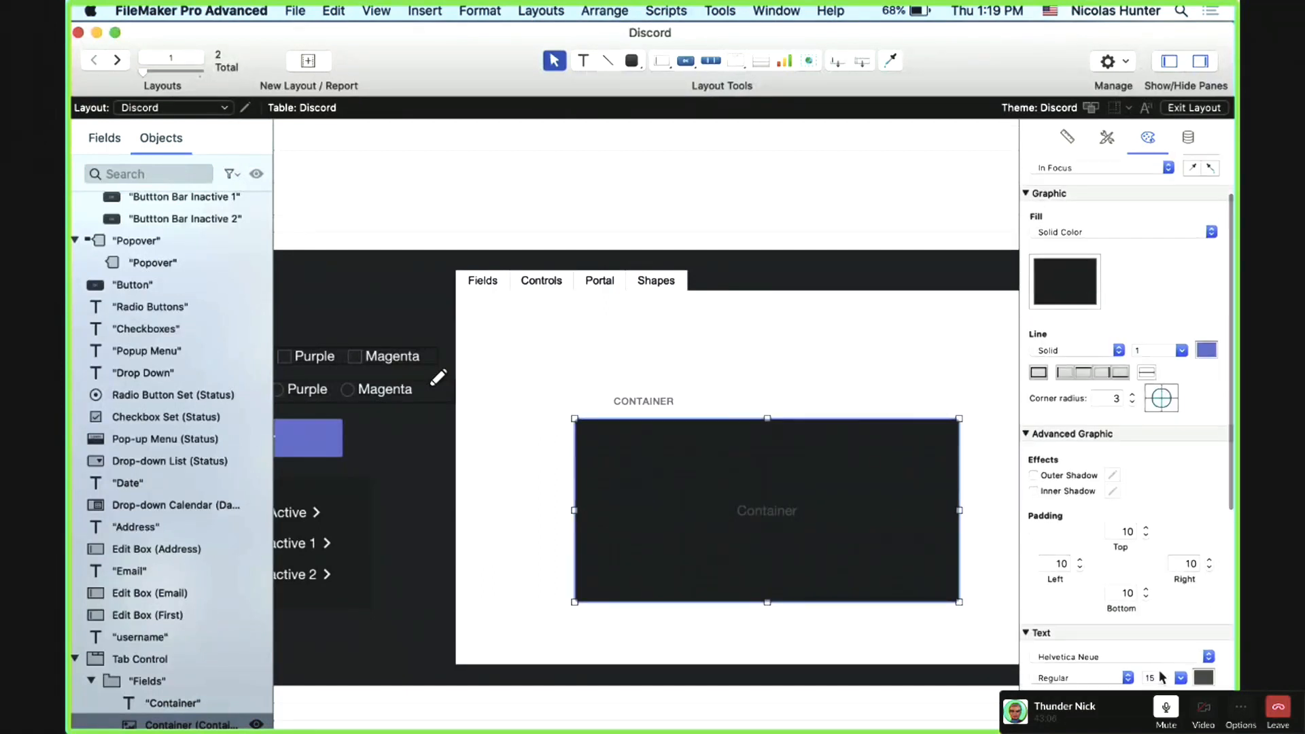
pyautogui.click(1158, 678)
pyautogui.write('2')
pyautogui.click(1204, 678)
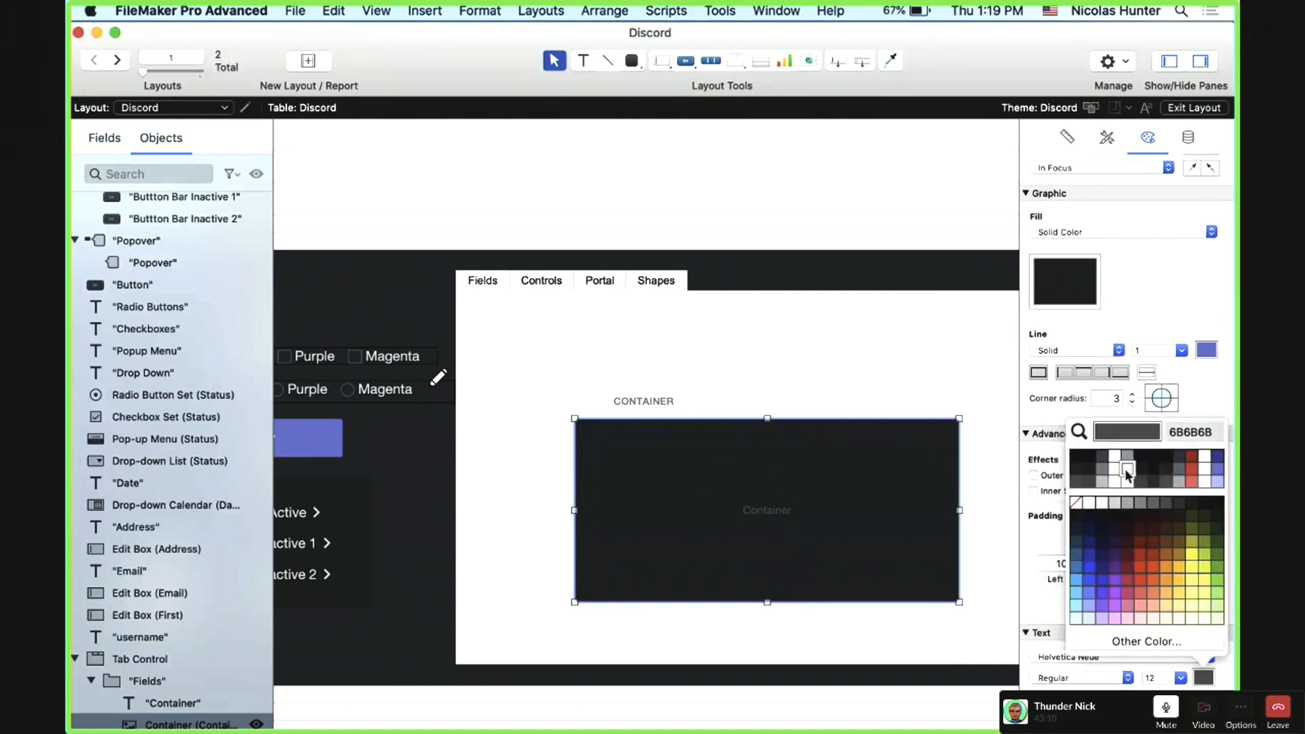
pyautogui.click(1116, 470)
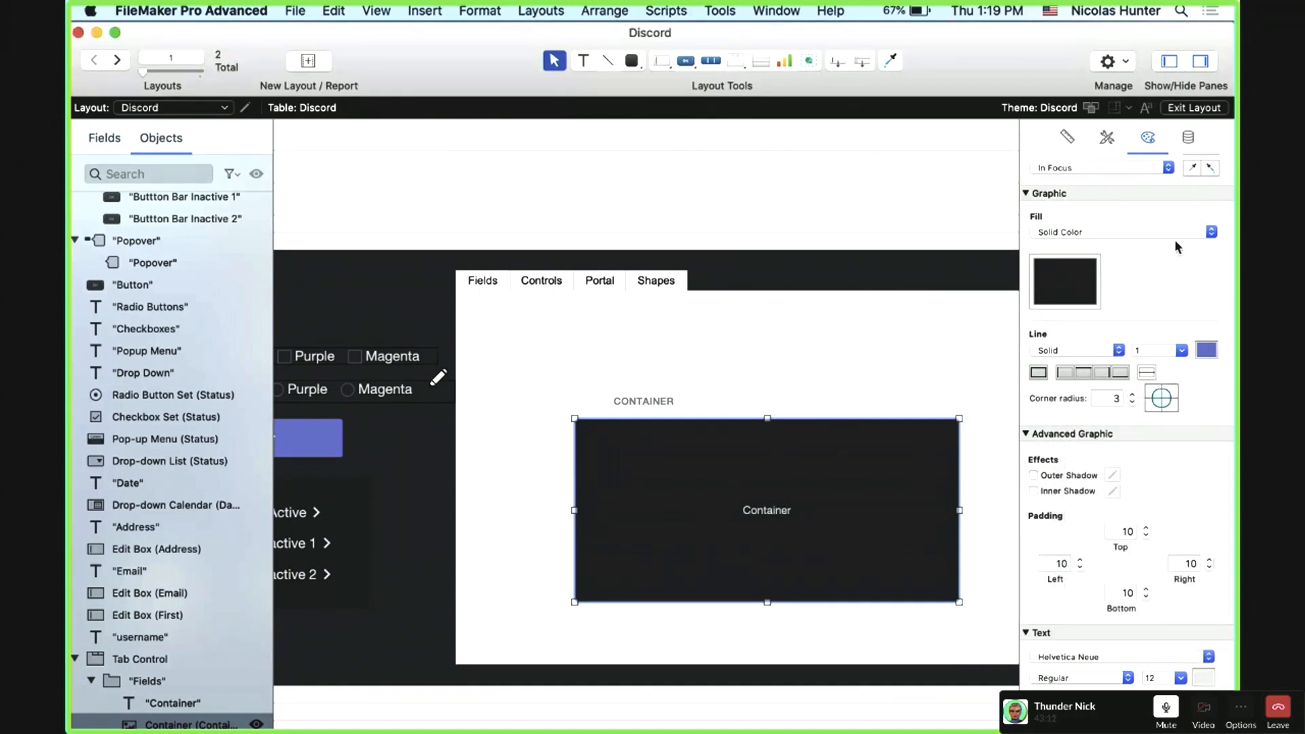
# Step: Save the Container field's In Focus changes to its current Default style
pyautogui.scroll(2, 1180, 245)
pyautogui.click(1209, 191)
pyautogui.click(1196, 214)
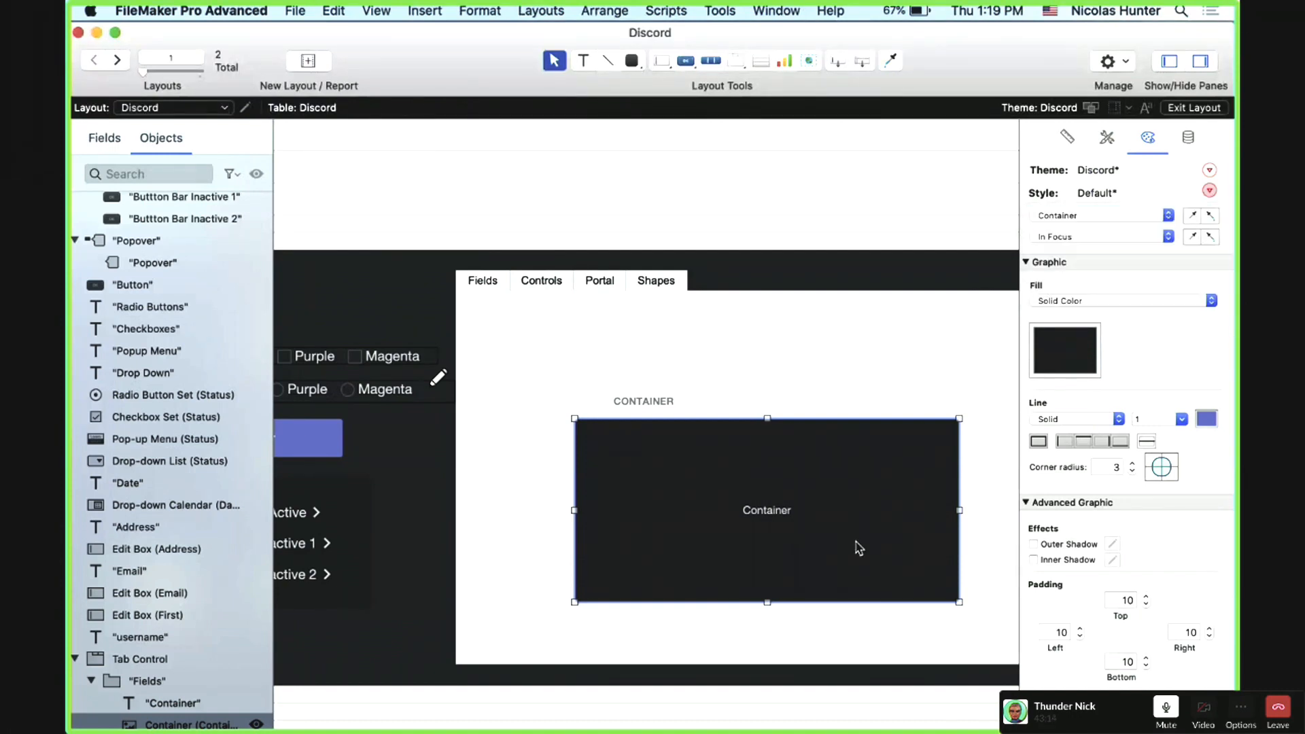
# Step: Check the Container field's text in the Pressed and Placeholder Text states
pyautogui.click(1140, 237)
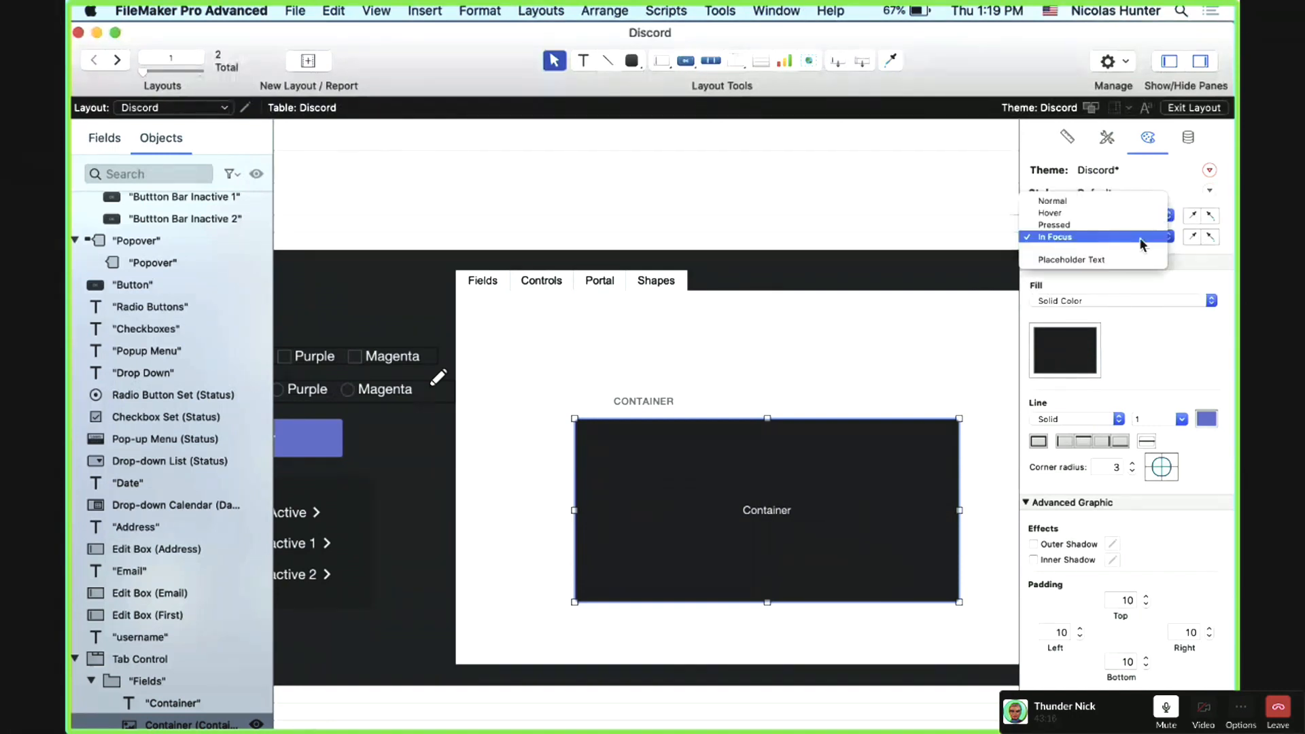
pyautogui.click(1129, 231)
pyautogui.click(1126, 237)
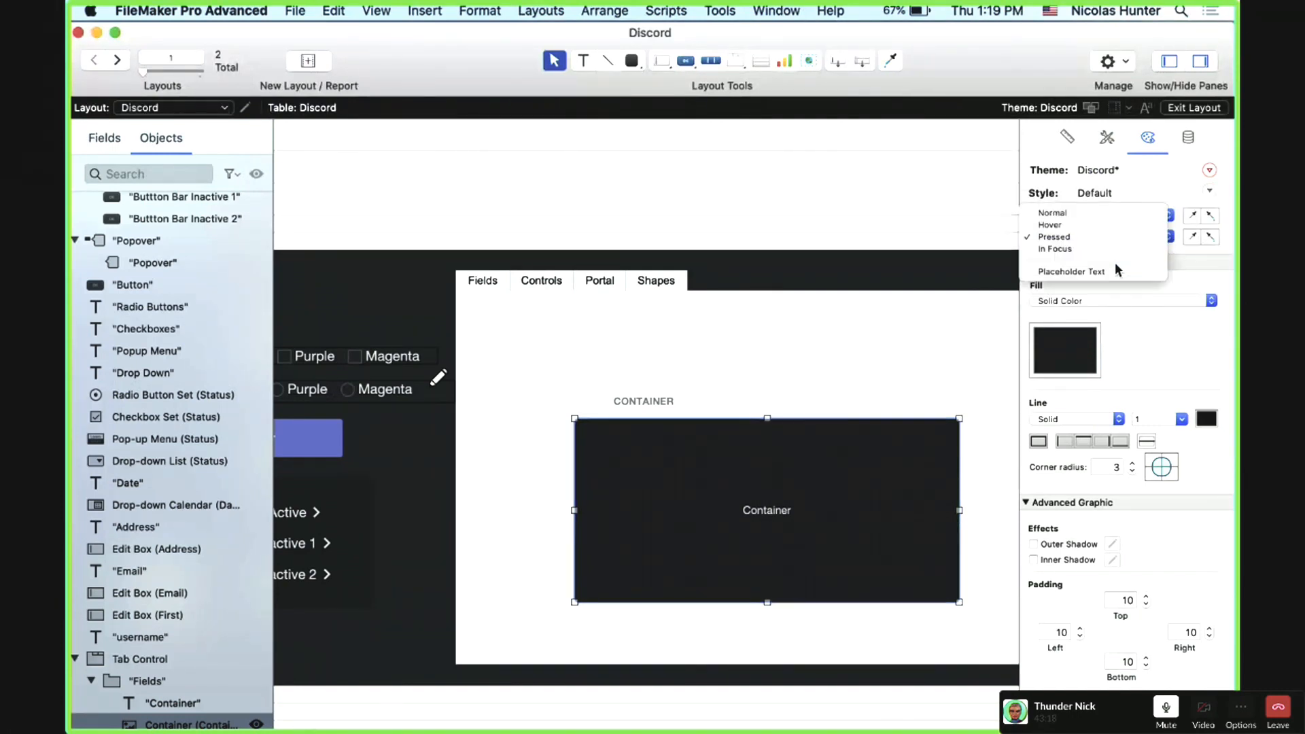
pyautogui.click(1118, 273)
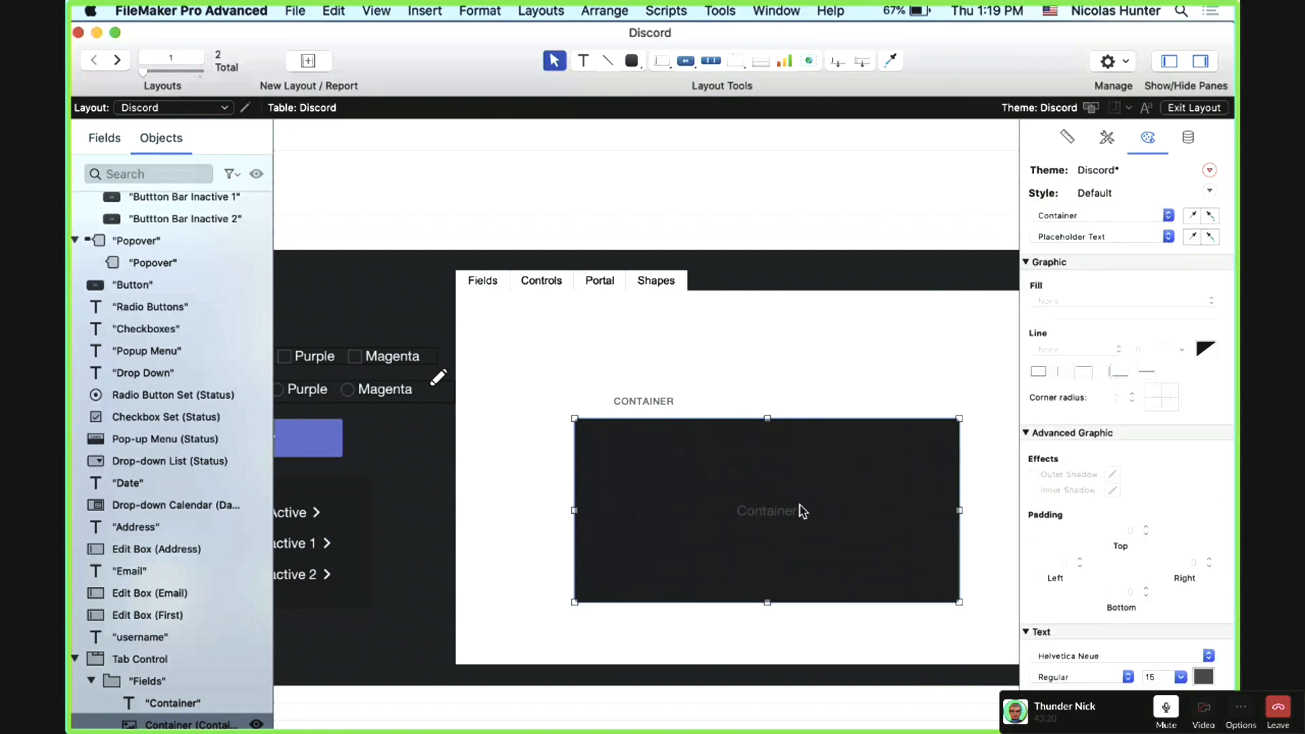
# Step: Delete the Container field together with its CONTAINER label from the Fields panel of the tab control
pyautogui.click(641, 400)
pyautogui.keyDown('shift'); pyautogui.click(668, 454); pyautogui.keyUp('shift')
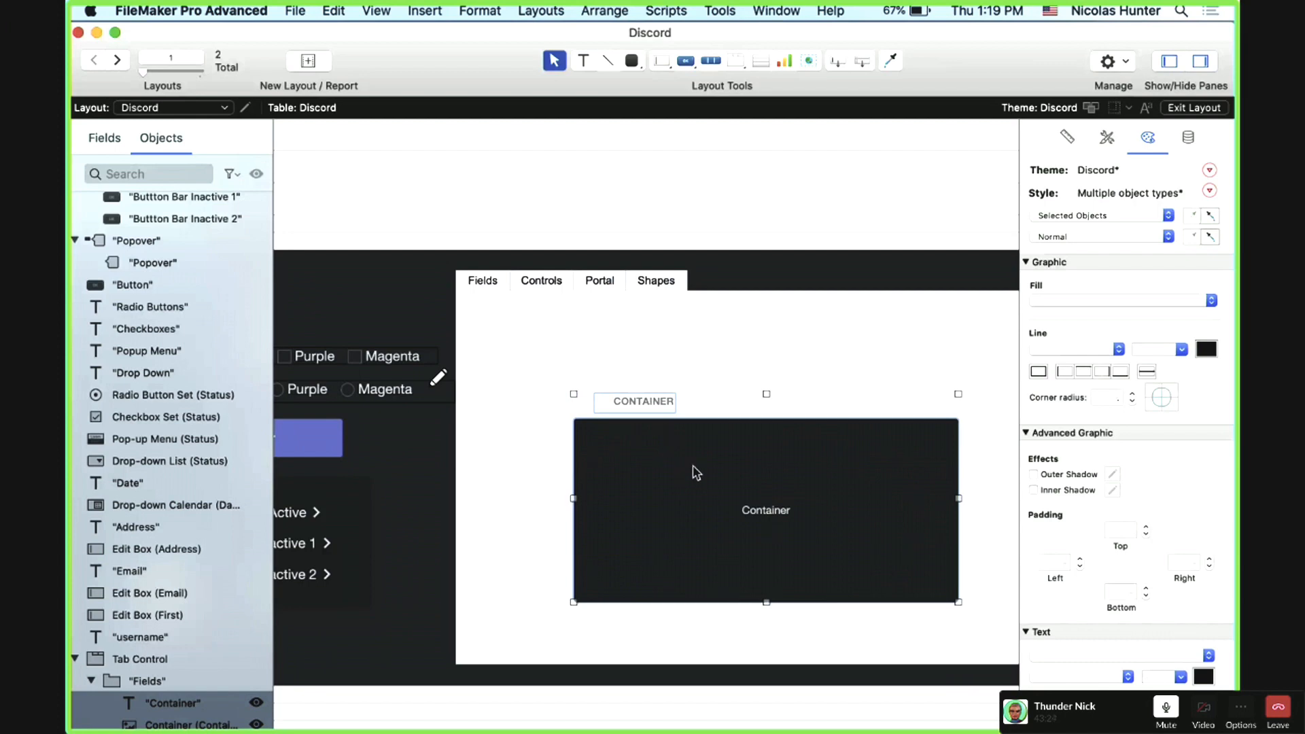
pyautogui.press('Delete')
# Step: Show the Controls panel of the tab control and inspect its slide control and web viewer
pyautogui.hscroll(3, 732, 419)
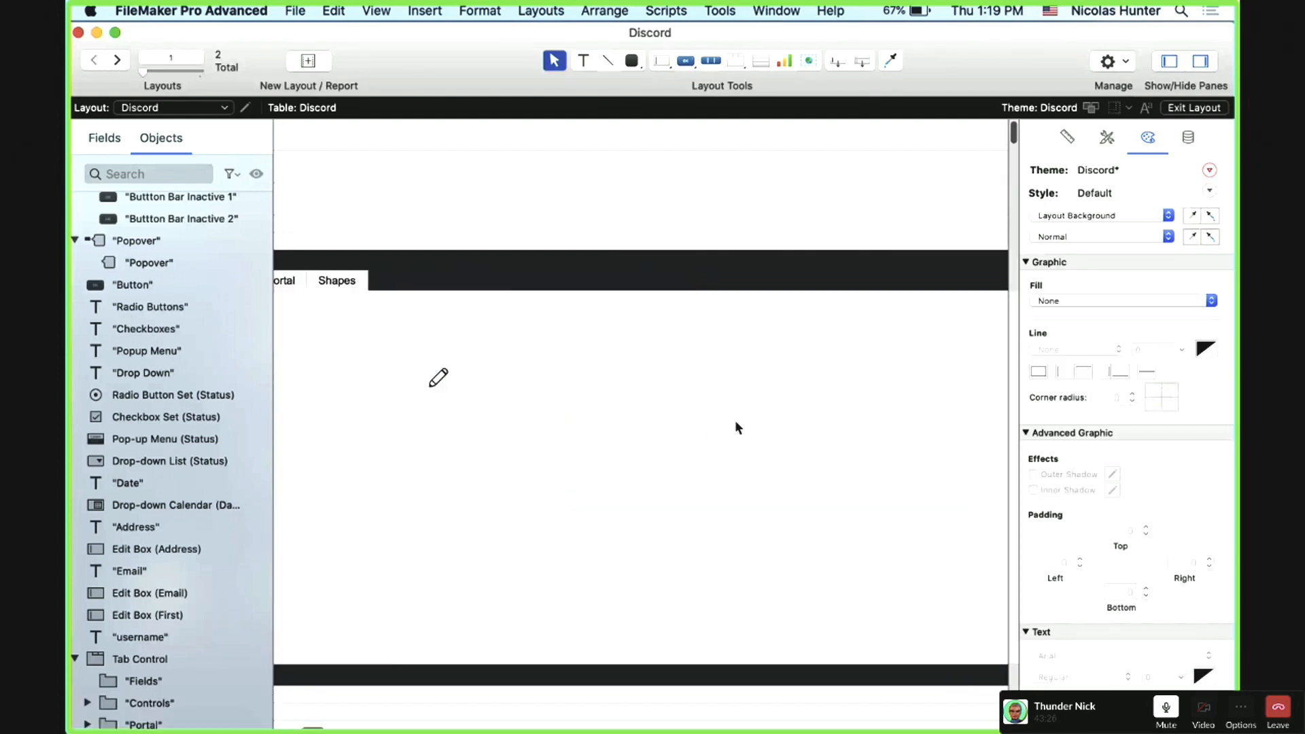
pyautogui.click(775, 441)
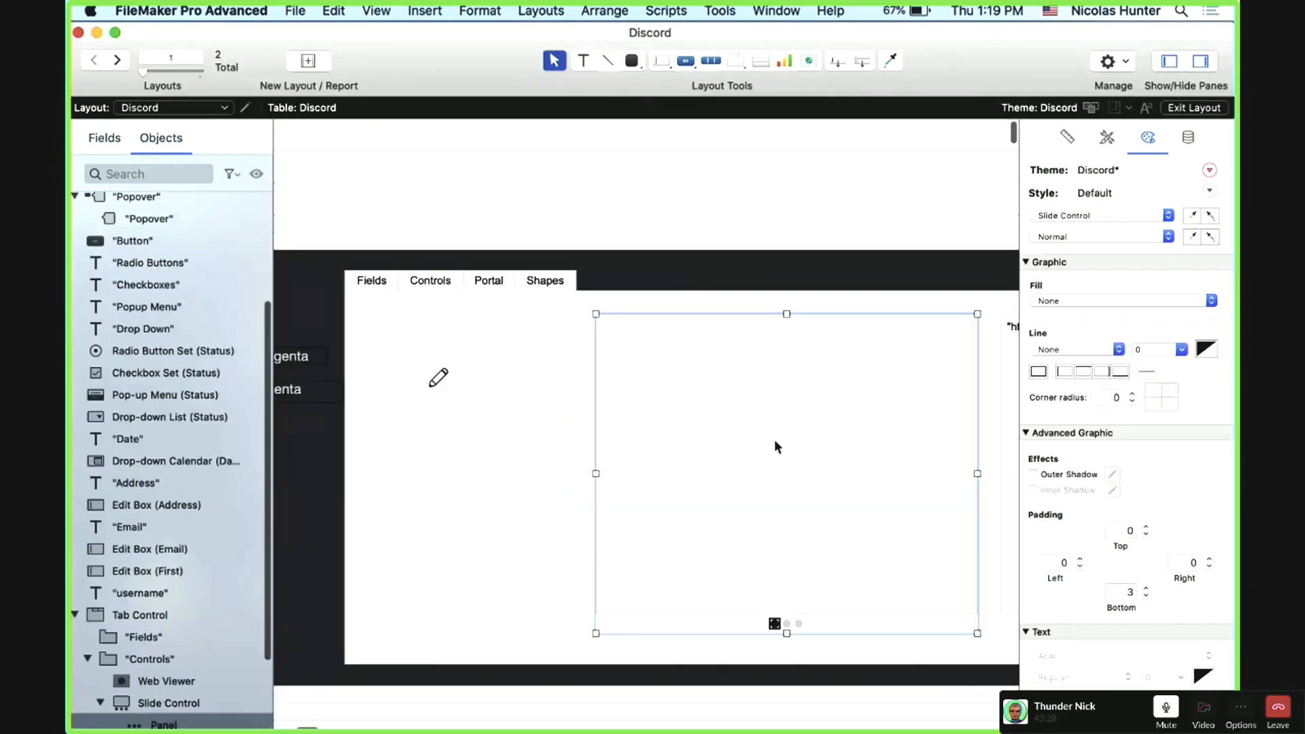
pyautogui.moveTo(775, 442); pyautogui.dragTo(603, 435)
pyautogui.hscroll(5, 603, 434)
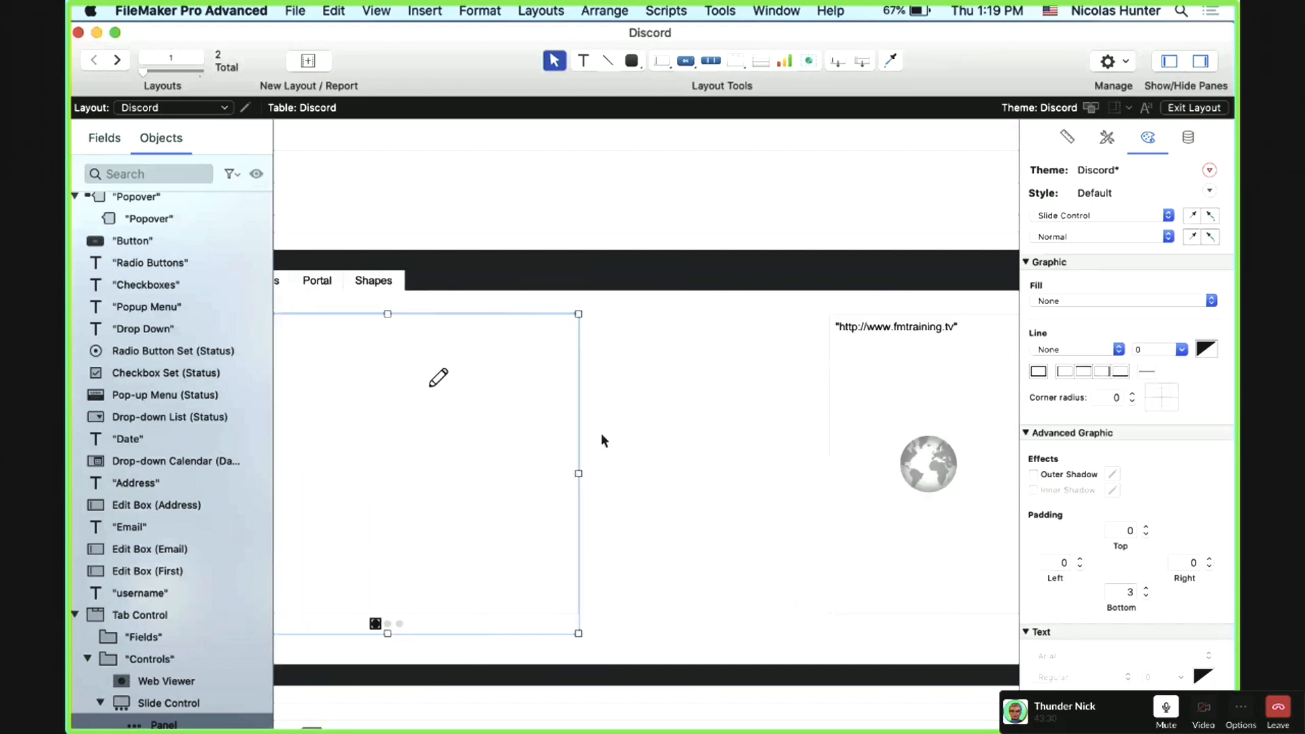
pyautogui.moveTo(814, 455); pyautogui.dragTo(607, 451)
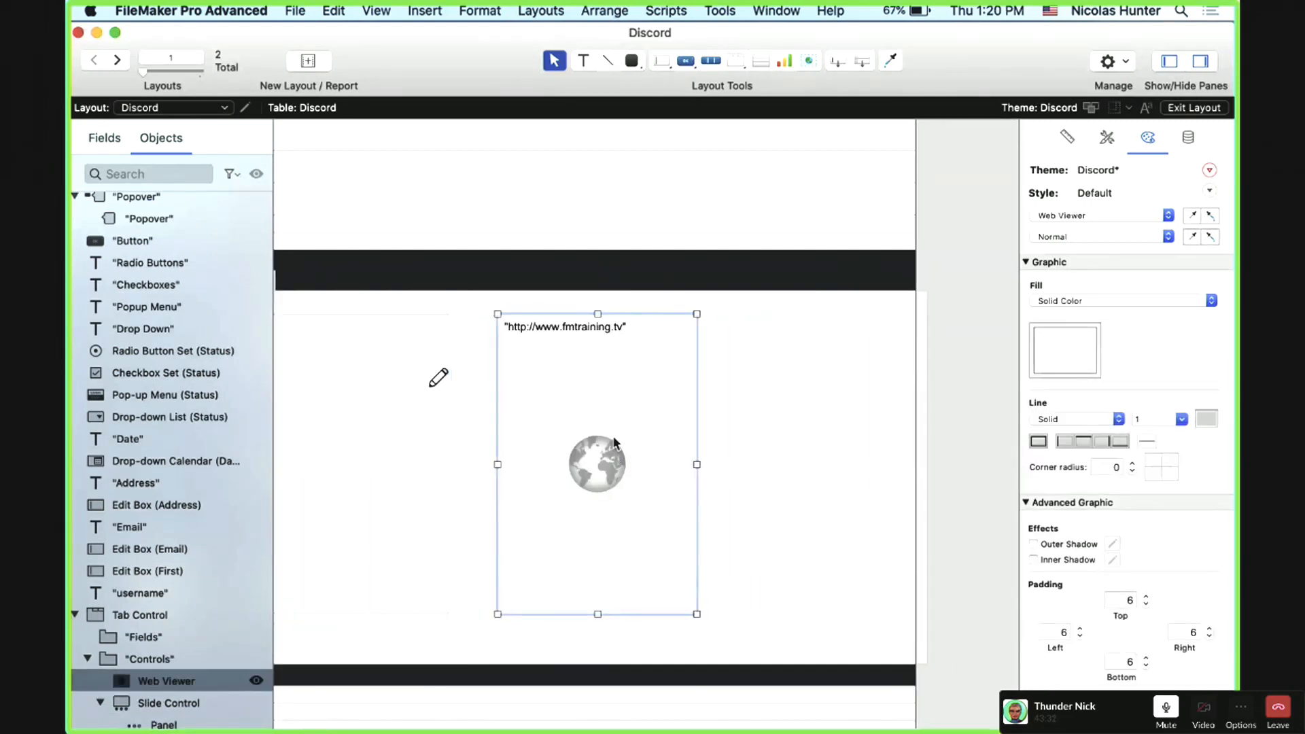
# Step: Select the slide control and nudge it slightly to the right within the Controls panel
pyautogui.hscroll(-5, 527, 442)
pyautogui.click(524, 442)
pyautogui.hscroll(-5, 485, 395)
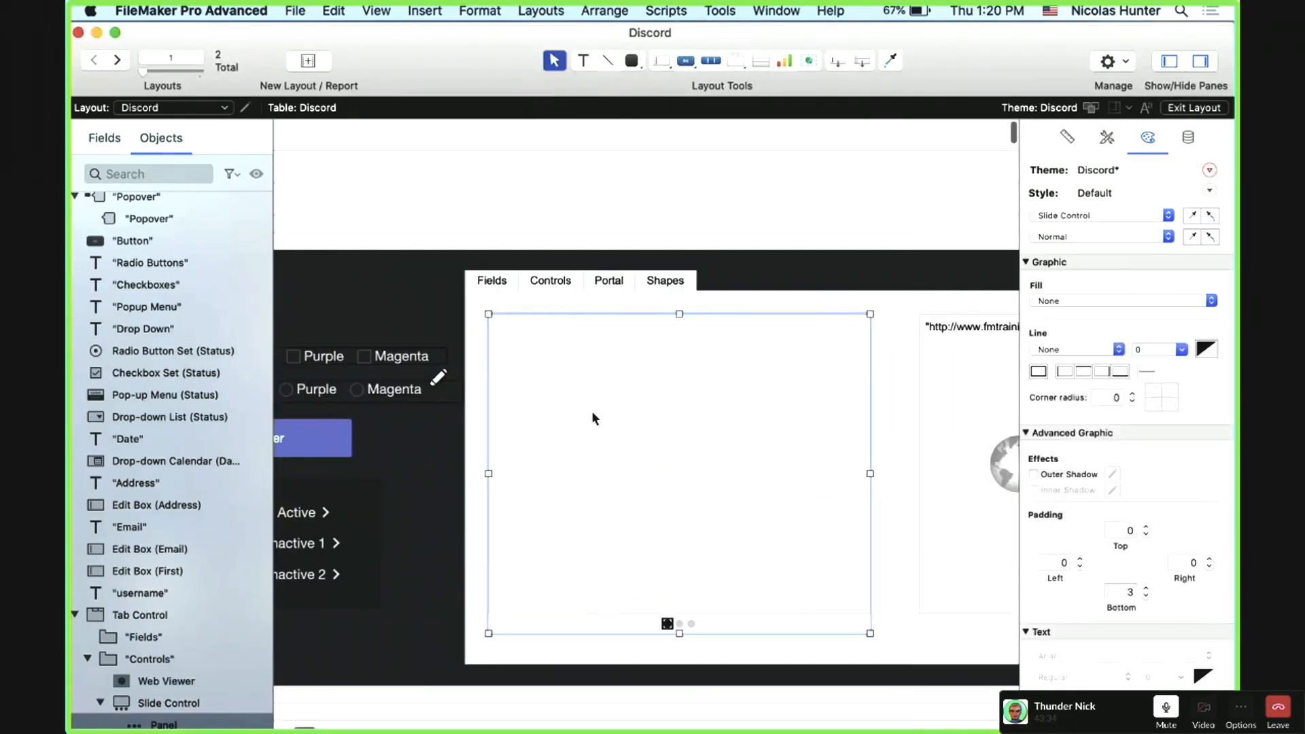
pyautogui.click(1103, 217)
pyautogui.click(741, 339)
pyautogui.scroll(-1, 677, 337)
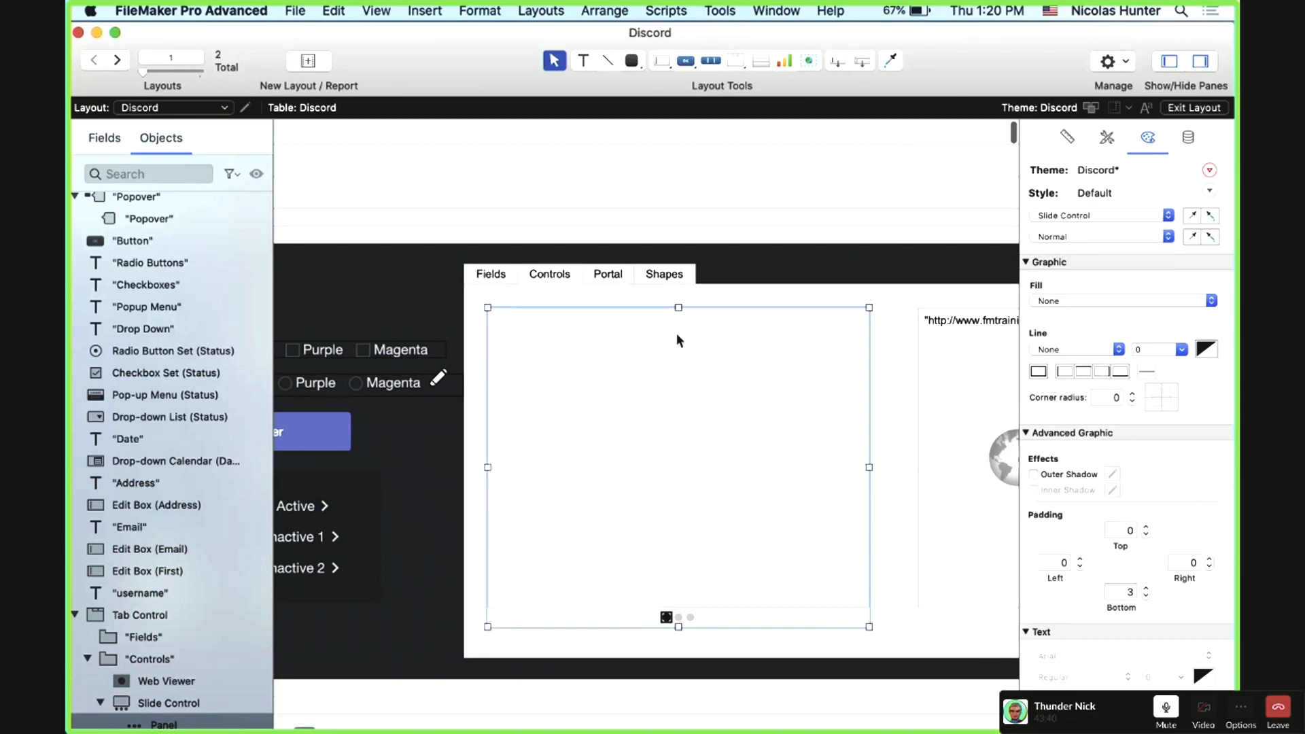
pyautogui.scroll(1, 675, 339)
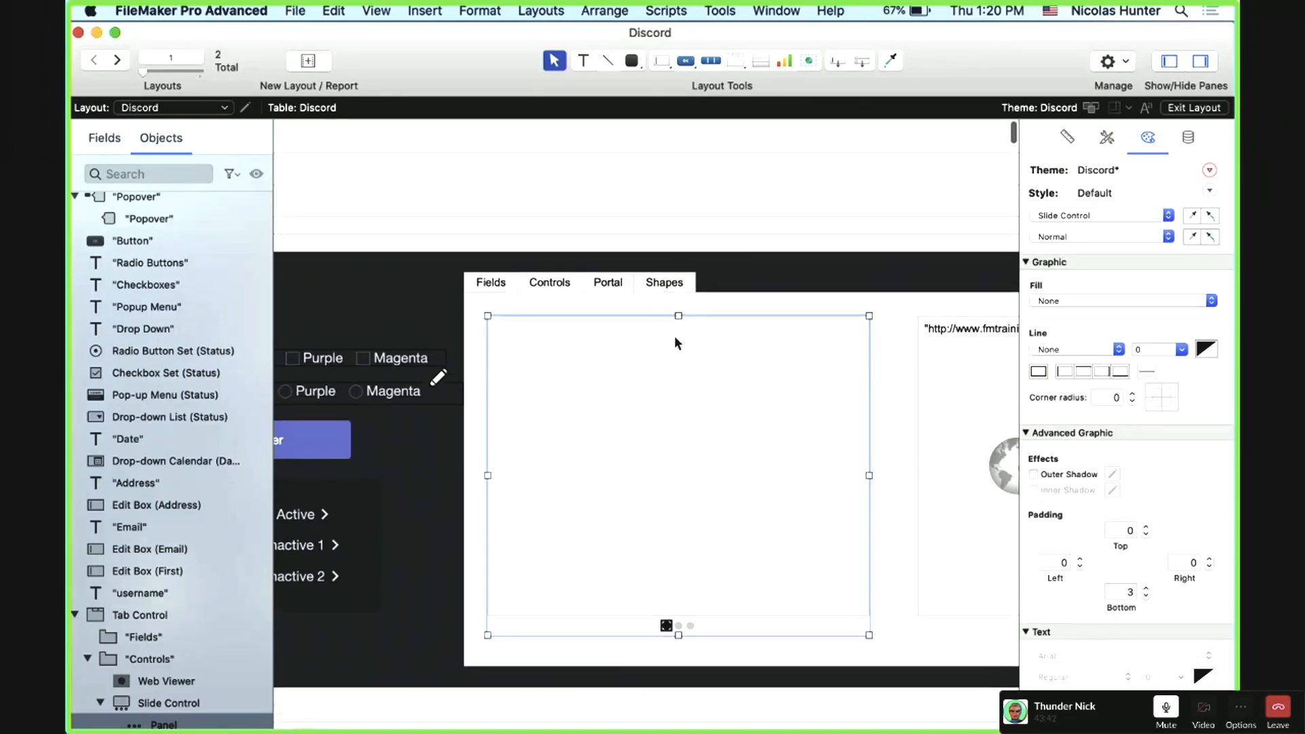
pyautogui.moveTo(677, 387)
pyautogui.mouseDown()
pyautogui.moveTo(740, 410)
pyautogui.moveTo(691, 380)
pyautogui.mouseUp()
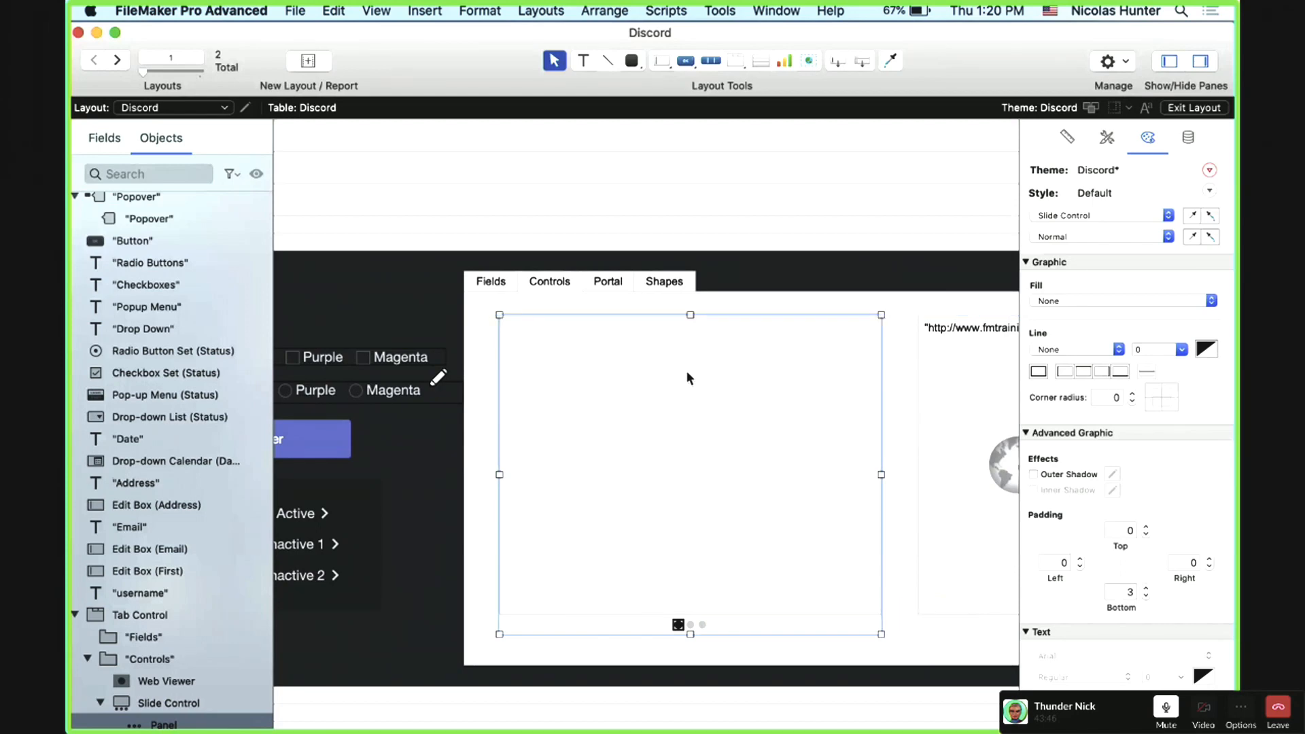
# Step: Examine the style of the button bar's active segment next to the tab control
pyautogui.hscroll(-5, 686, 370)
pyautogui.hscroll(-1, 682, 367)
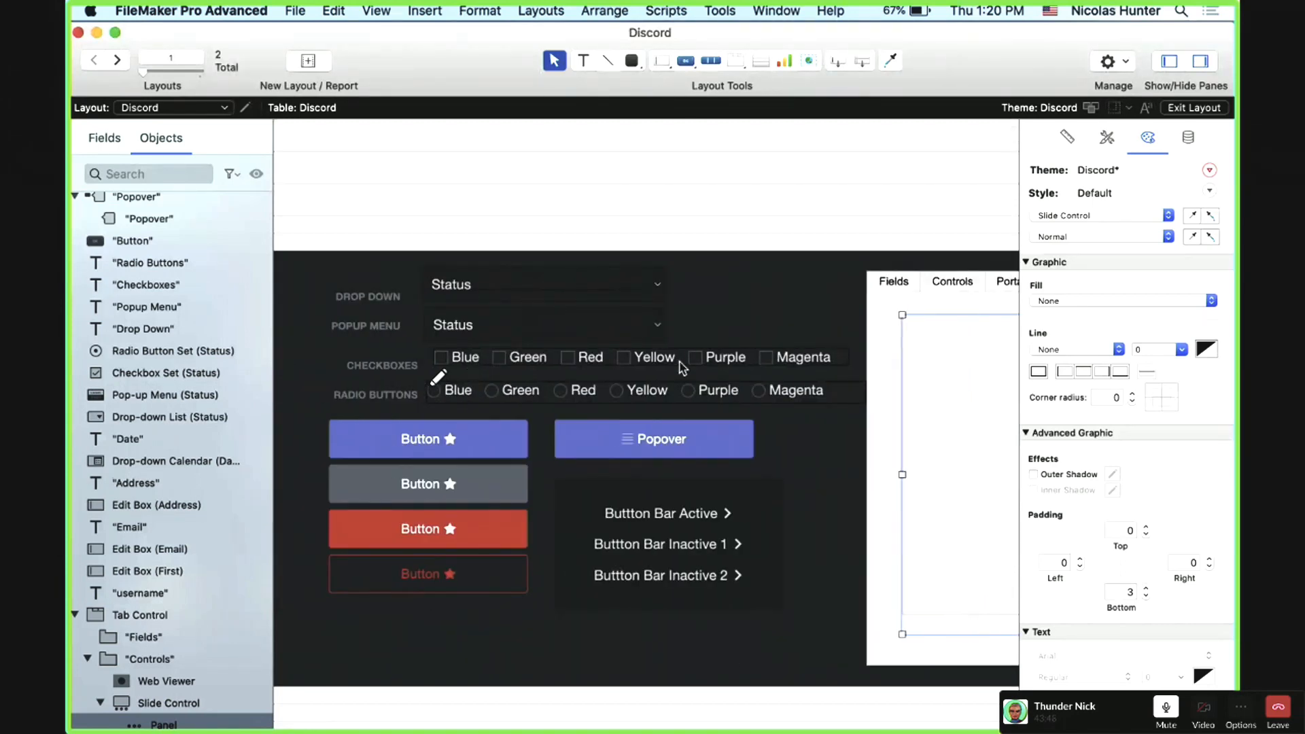
pyautogui.hscroll(-2, 682, 367)
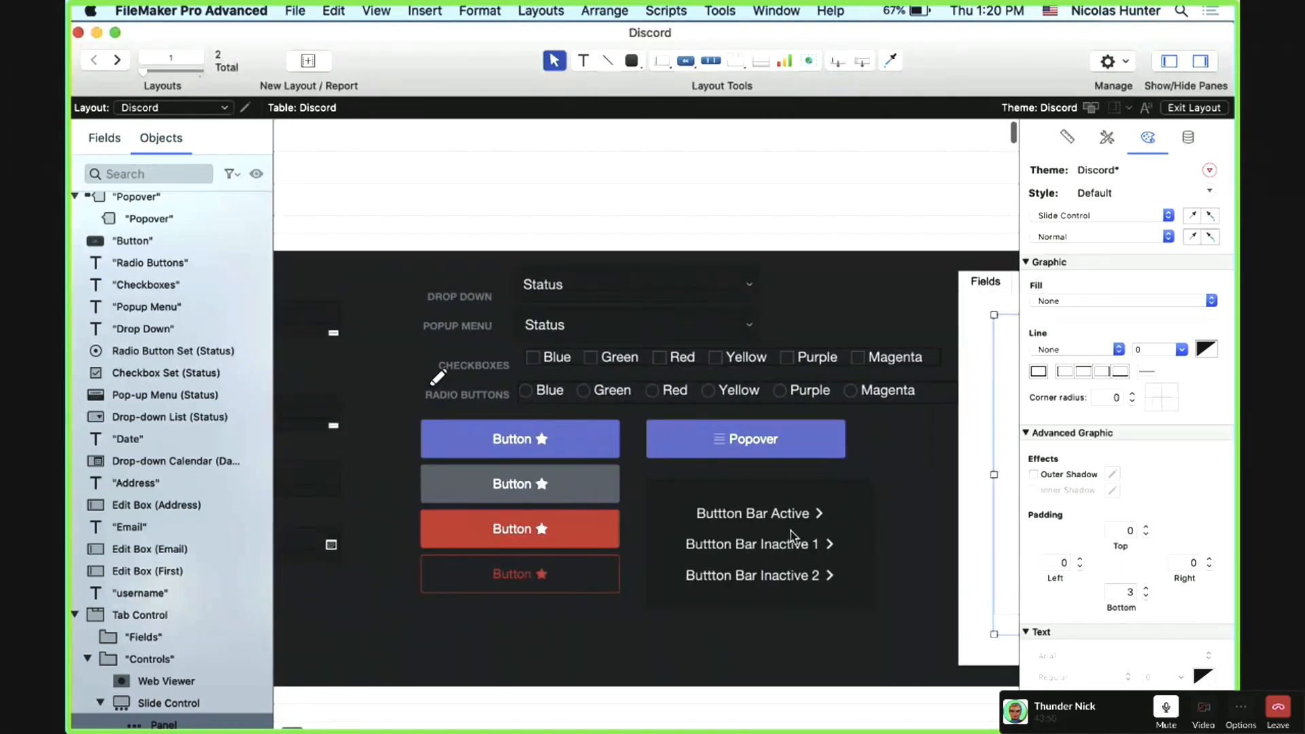
pyautogui.click(785, 522)
pyautogui.click(785, 522)
pyautogui.hscroll(-3, 786, 522)
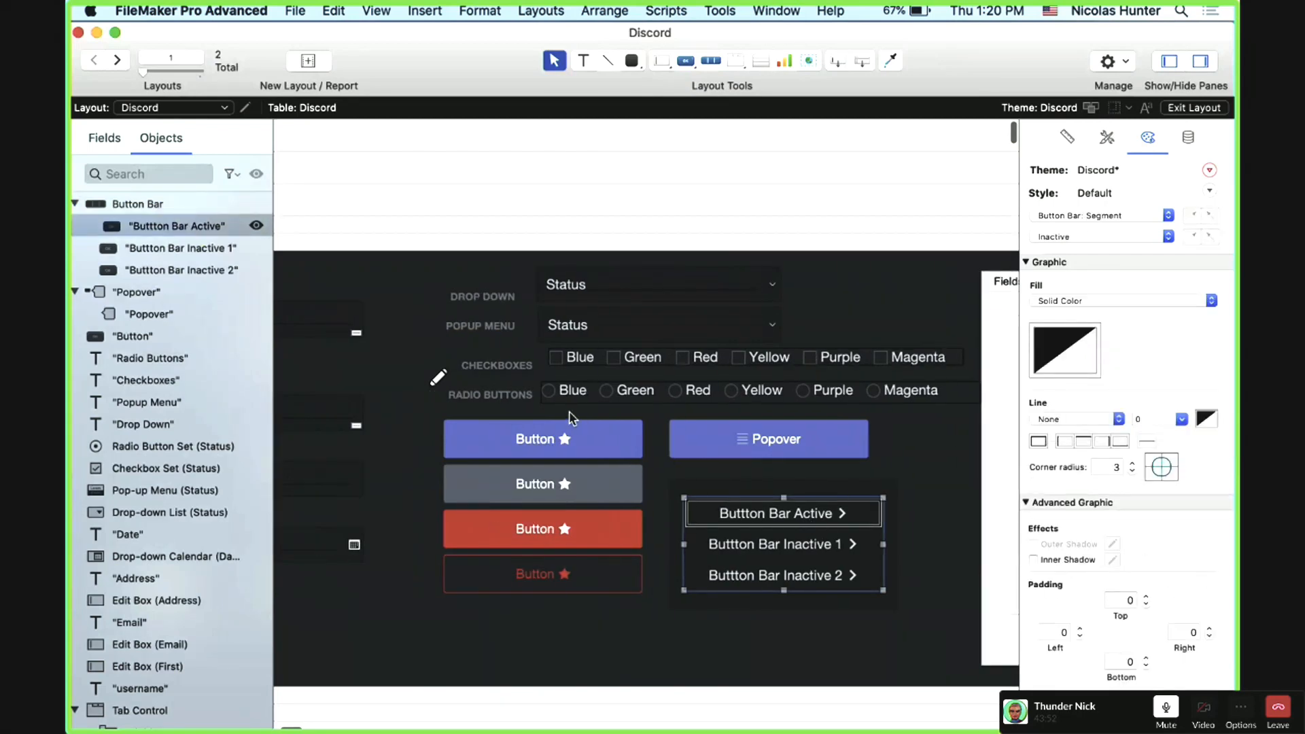
pyautogui.hscroll(7, 578, 438)
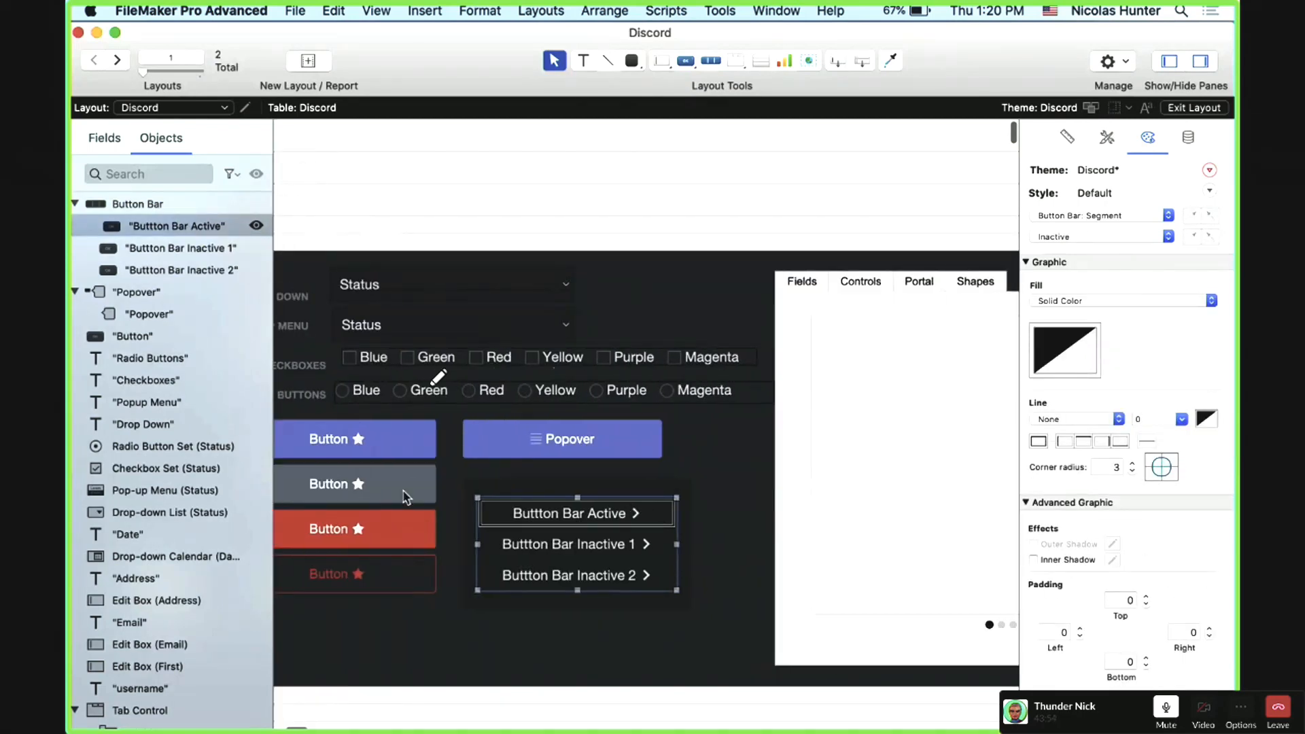
pyautogui.hscroll(10, 669, 442)
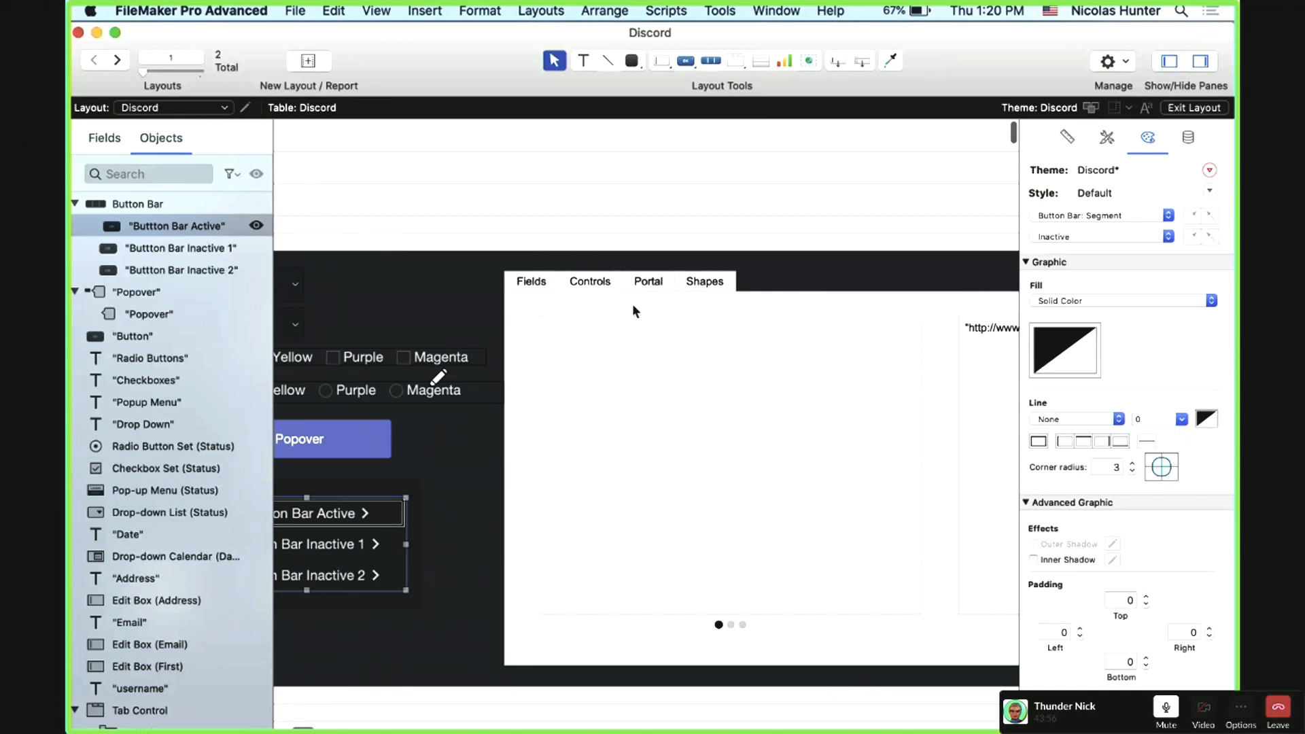
# Step: Move the slide control slightly up and to the left within the Controls panel, leaving it selected
pyautogui.click(664, 391)
pyautogui.moveTo(679, 445); pyautogui.dragTo(670, 438)
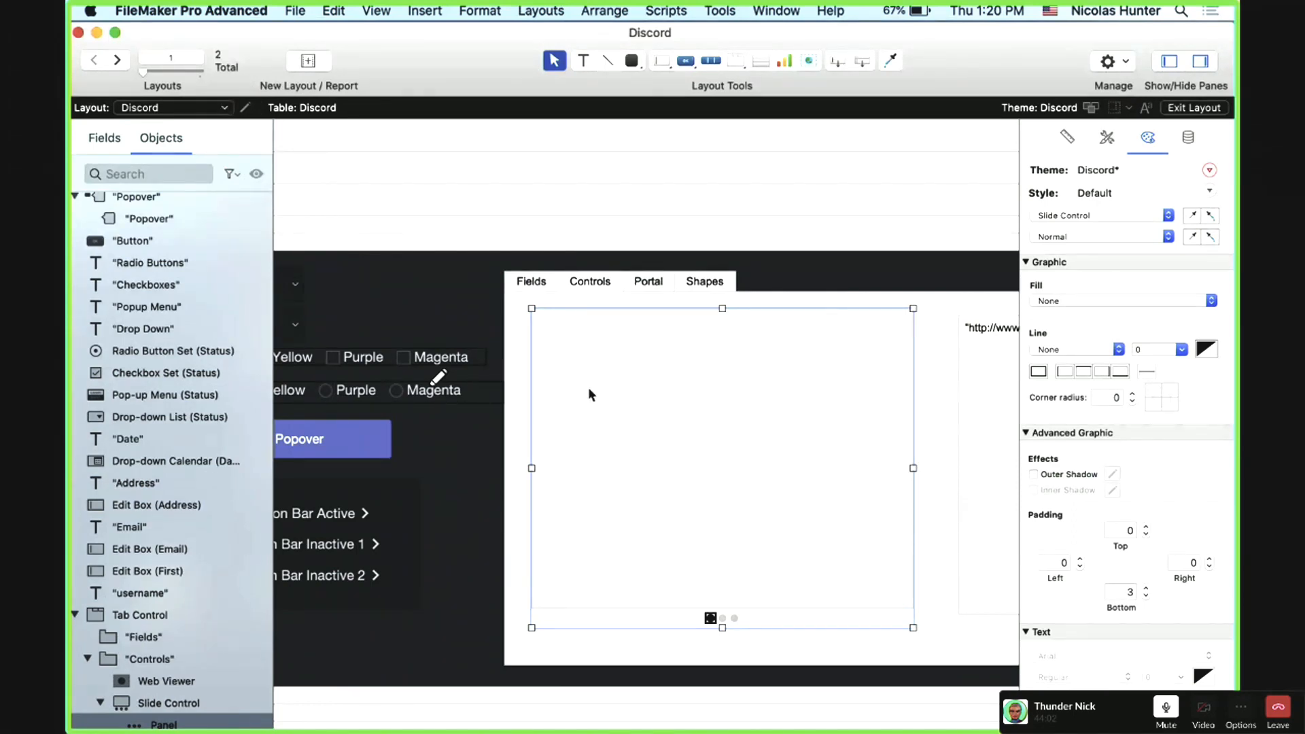
pyautogui.click(646, 284)
pyautogui.click(601, 281)
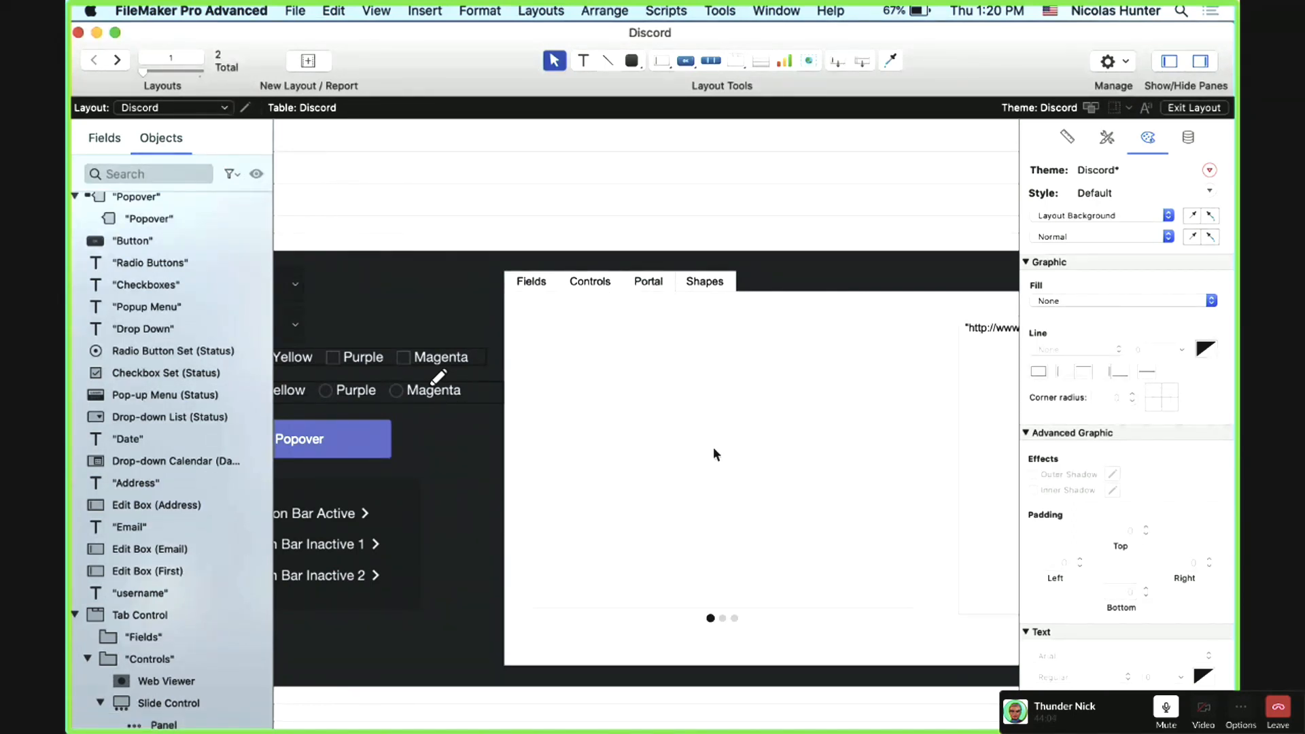
pyautogui.click(680, 449)
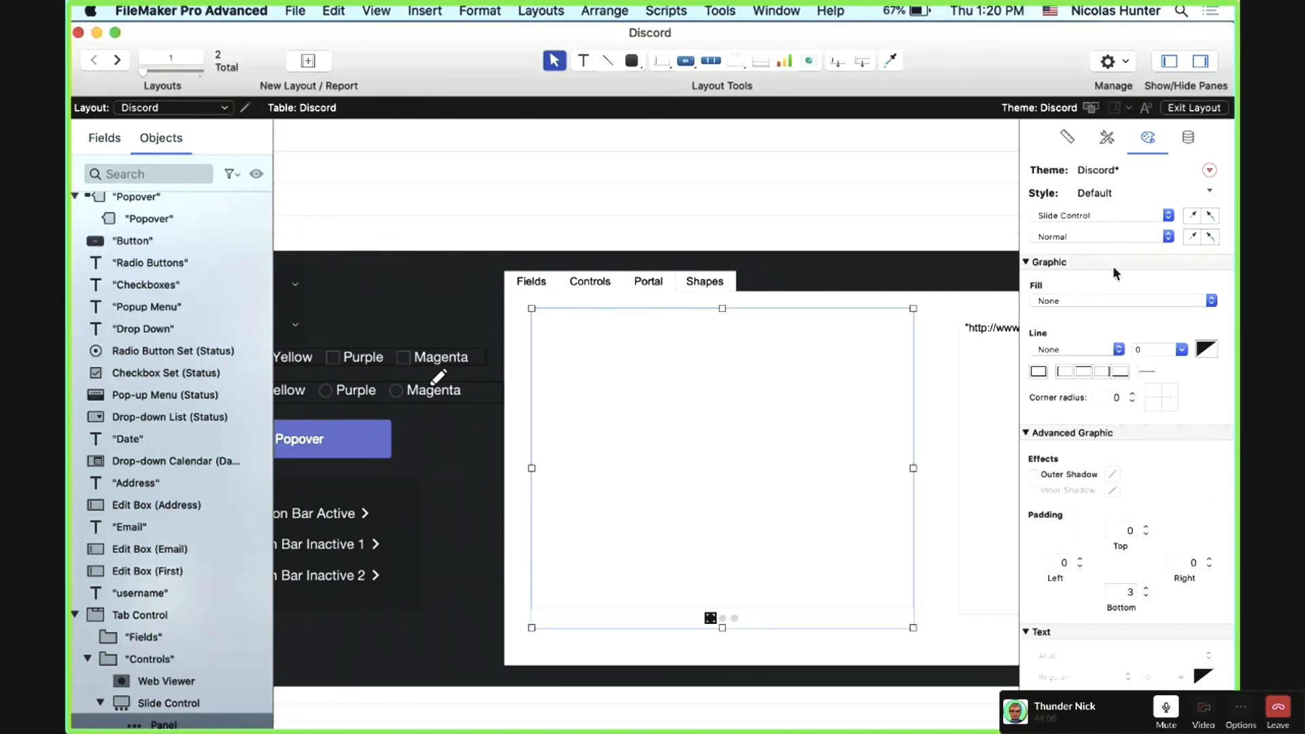
pyautogui.click(1096, 302)
pyautogui.click(1099, 314)
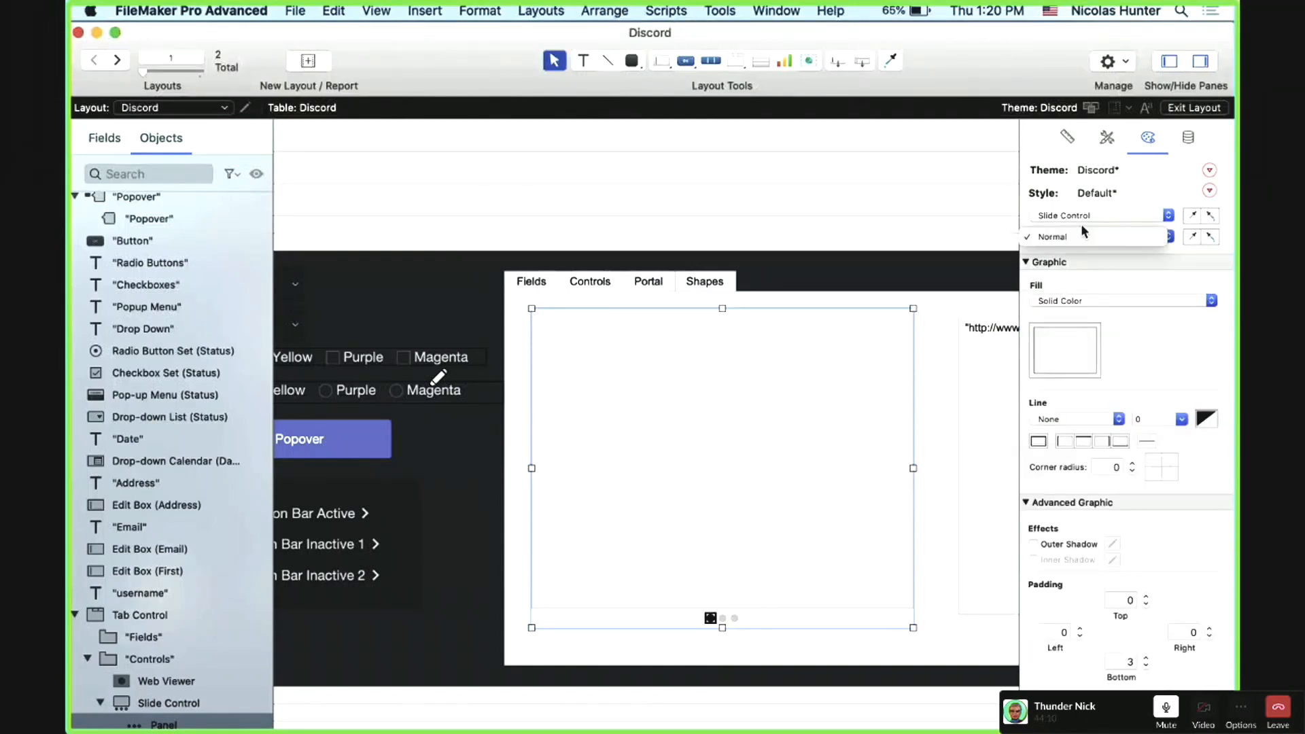
pyautogui.click(1102, 301)
pyautogui.click(1102, 289)
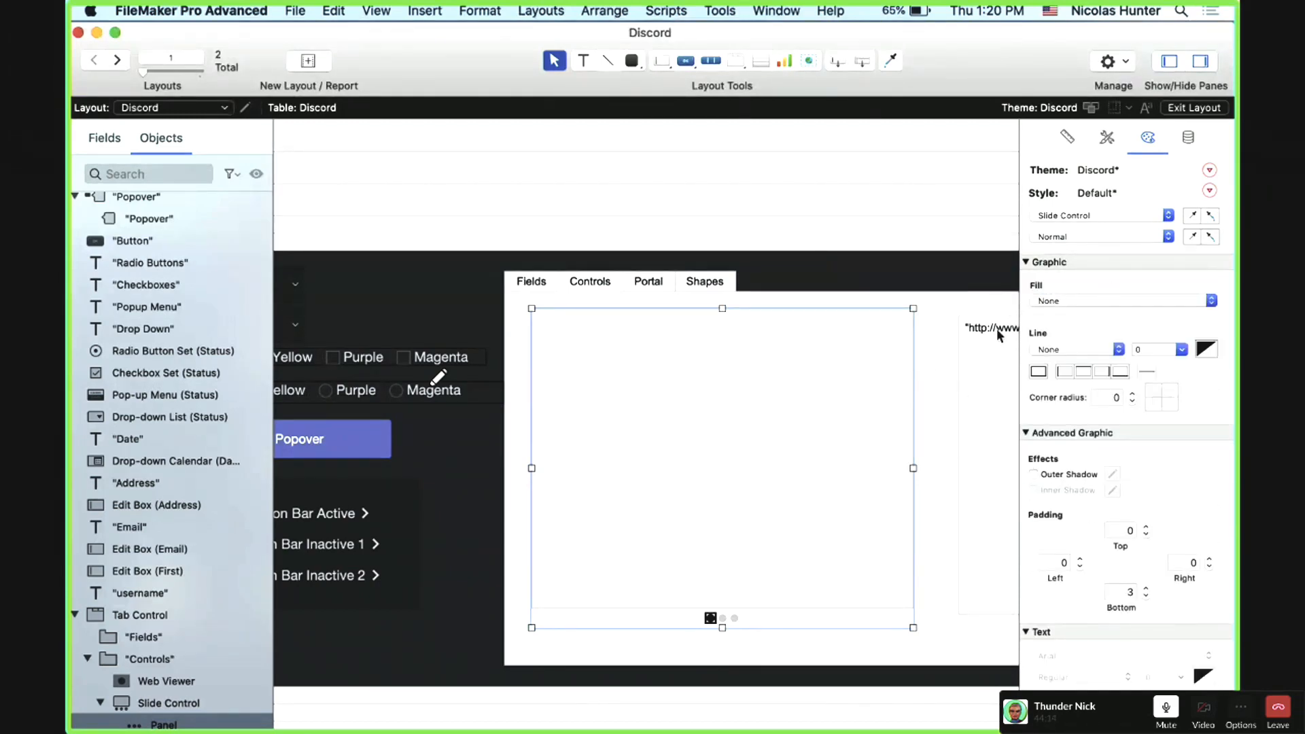
# Step: Shift the slide control slightly left and enlarge it a little in width and height, keeping its fill at None
pyautogui.moveTo(719, 401); pyautogui.dragTo(714, 414)
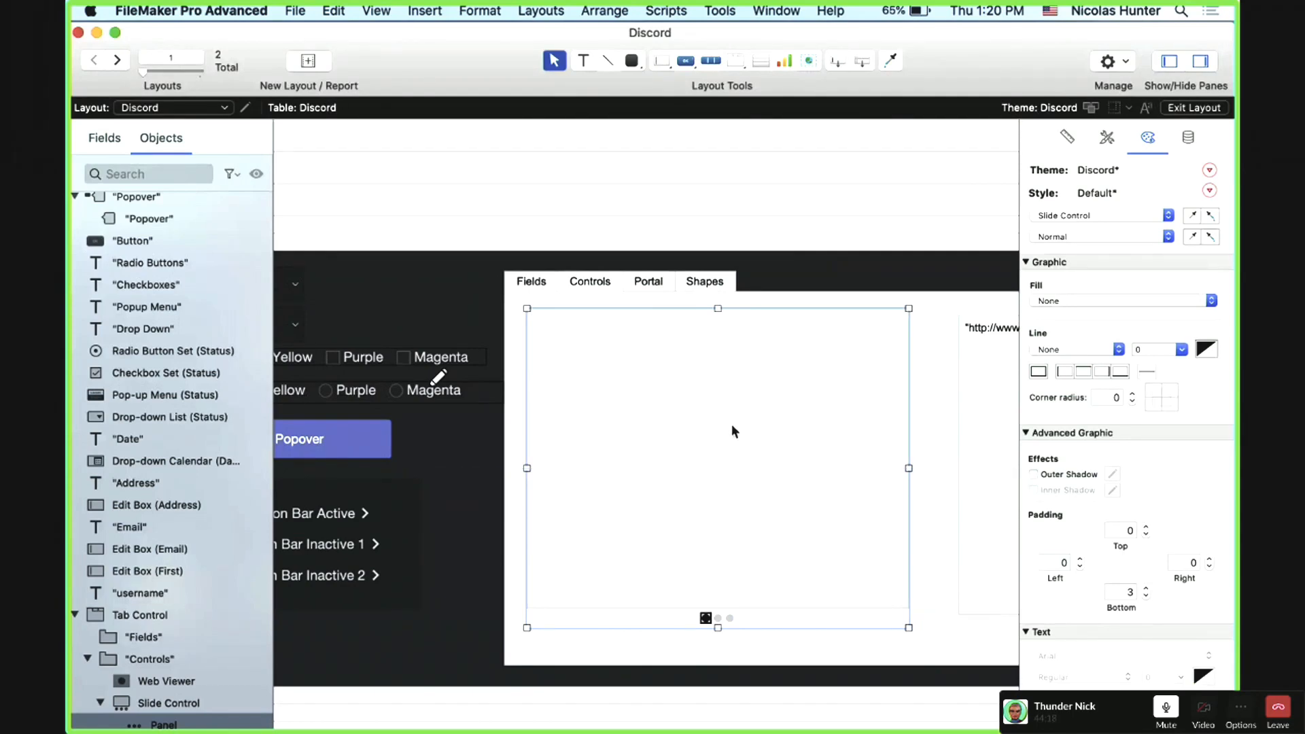
pyautogui.moveTo(909, 627); pyautogui.dragTo(918, 645)
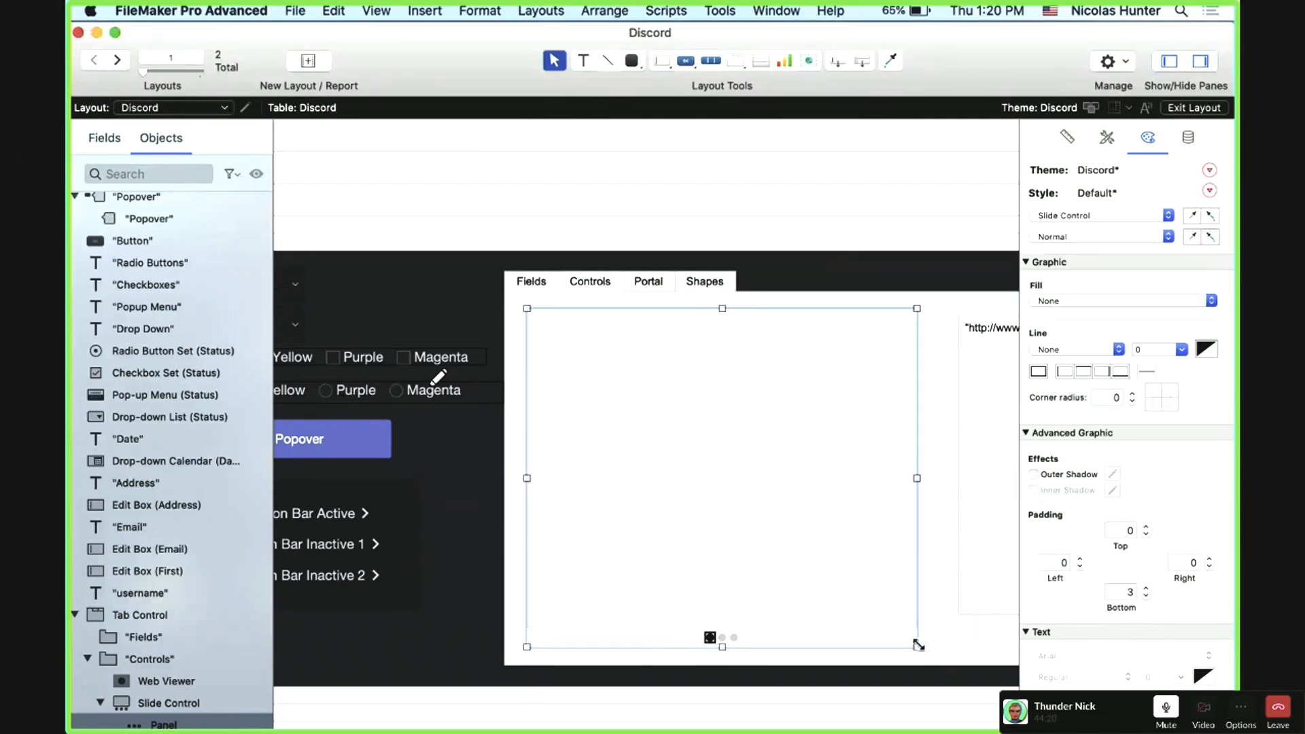
pyautogui.click(1051, 301)
pyautogui.click(1051, 301)
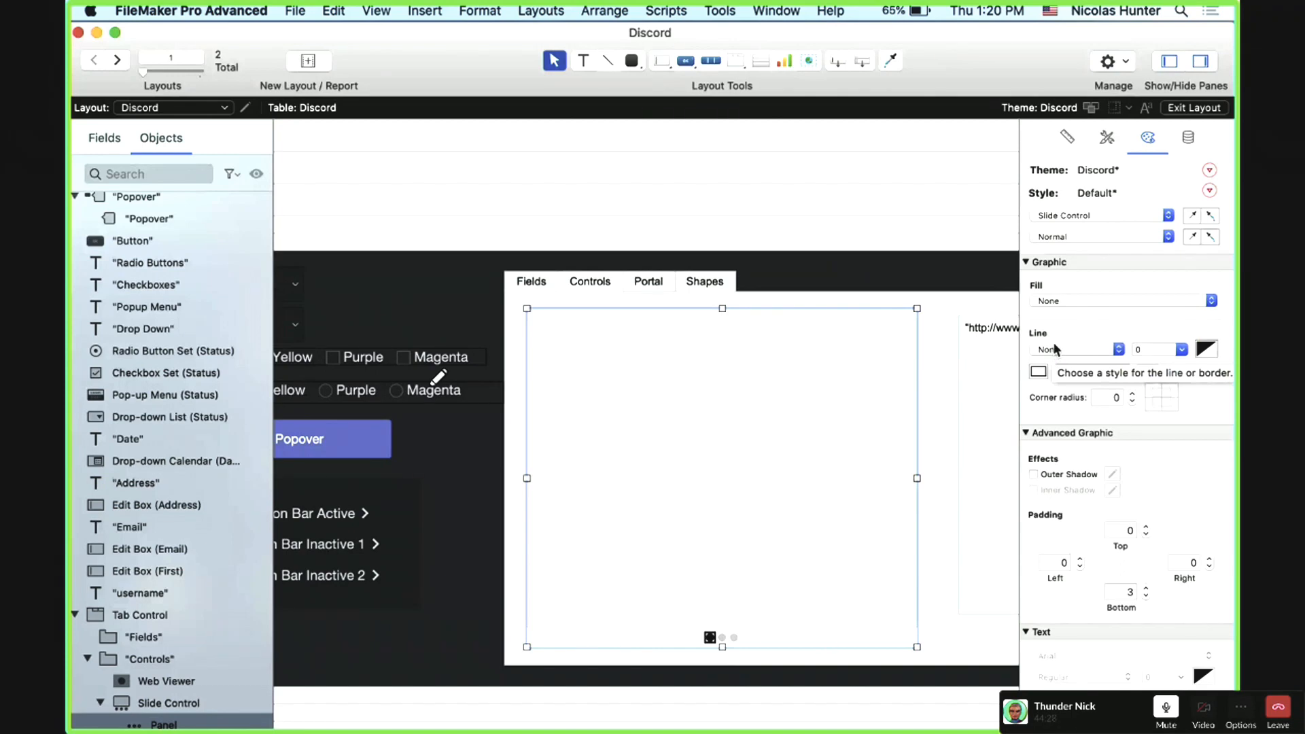
# Step: Inspect the fill and line of the Slide Control: Panel part, view the second slide, and reselect the slide control
pyautogui.click(1052, 216)
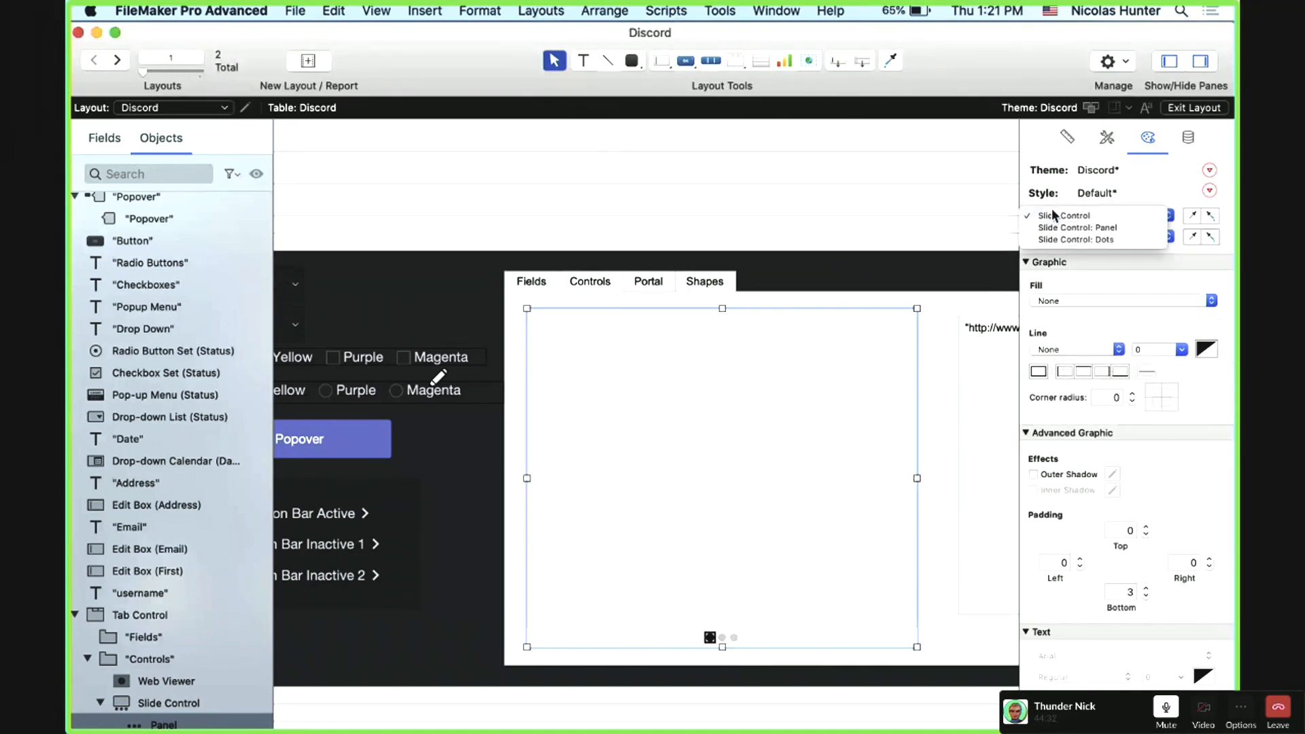
pyautogui.click(1055, 228)
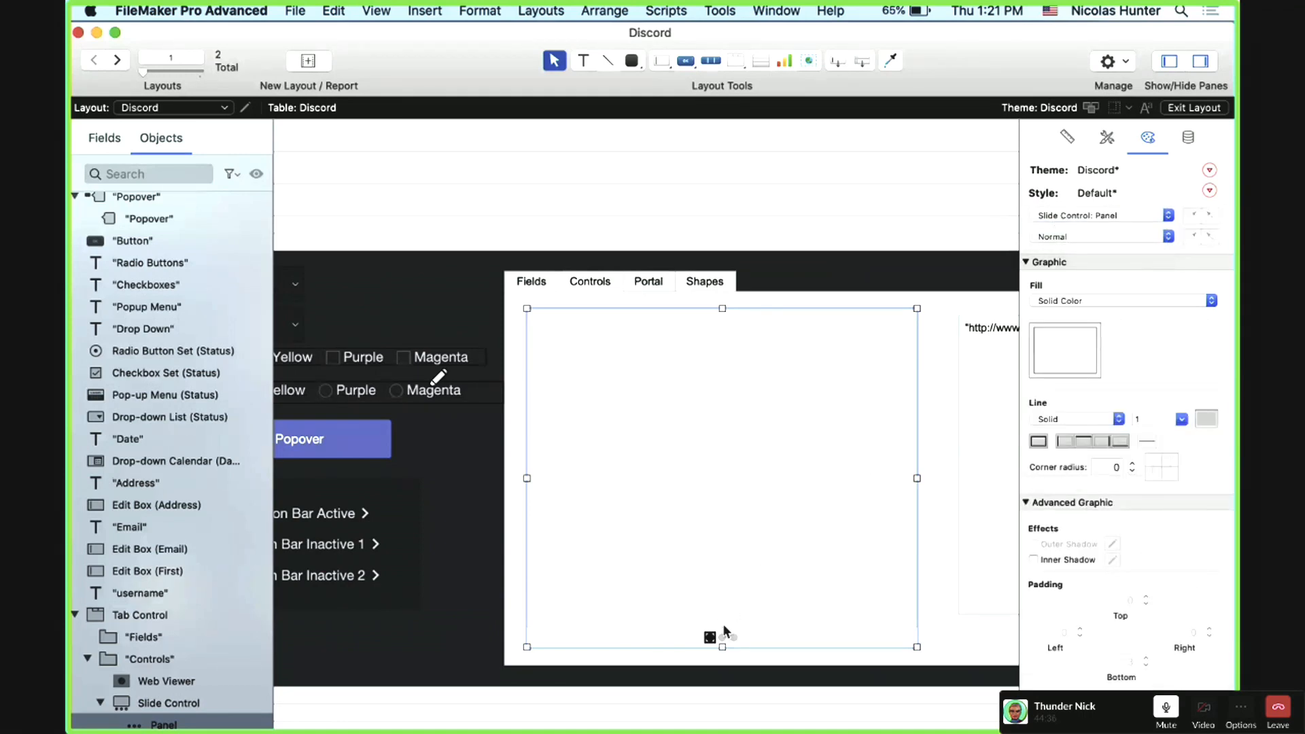
pyautogui.click(722, 638)
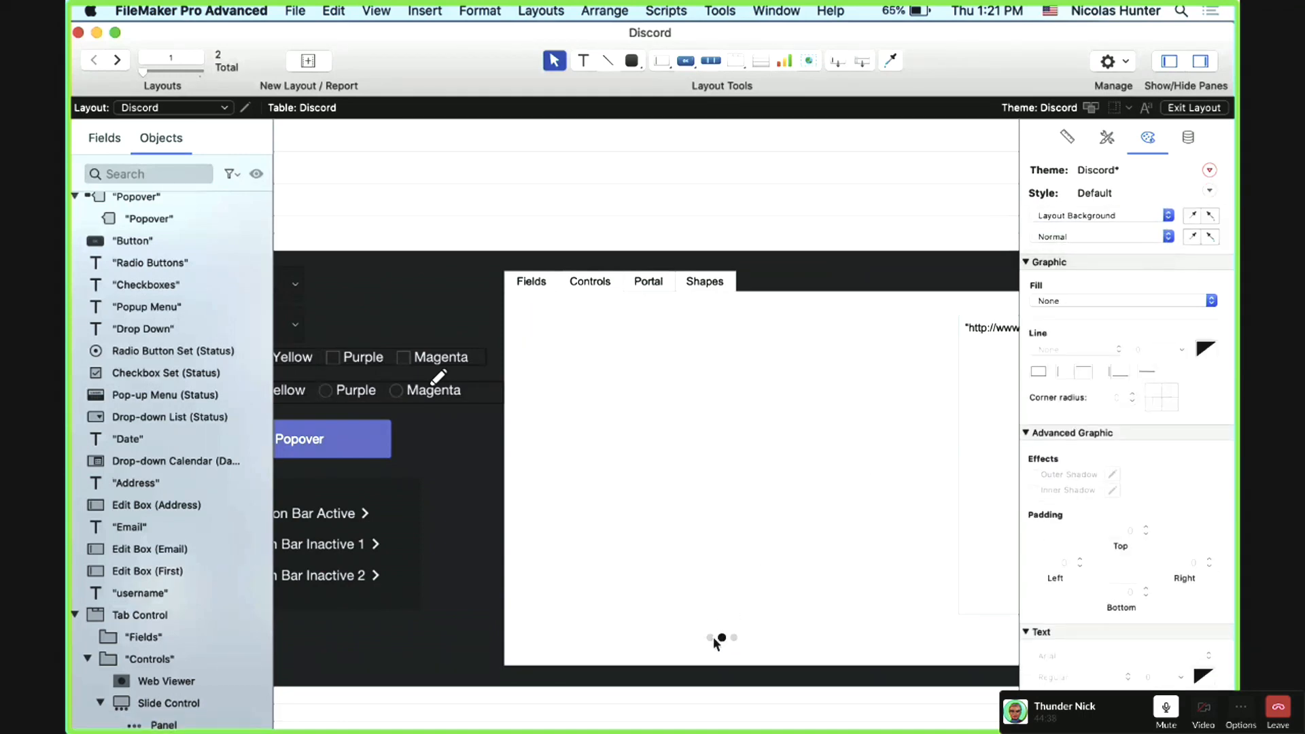
pyautogui.click(730, 537)
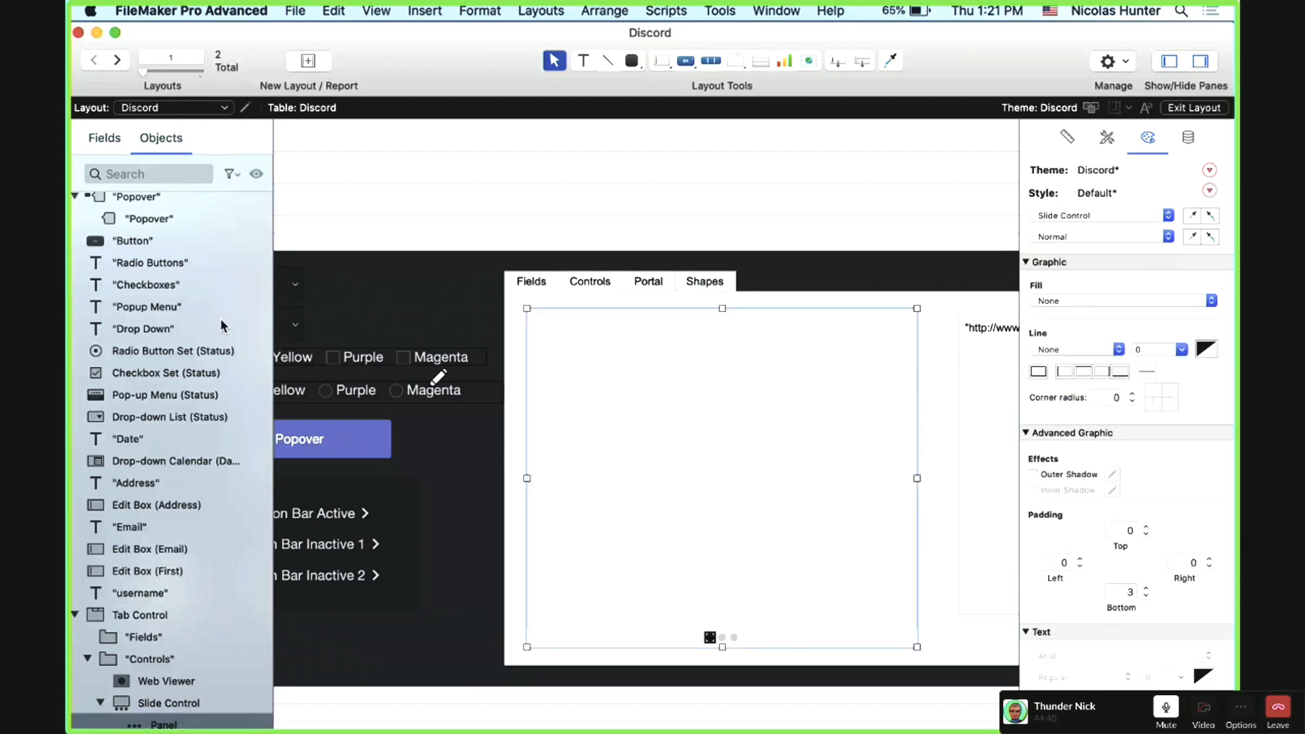
# Step: Select the slide control and its individual panels in the object list, ending on the first panel
pyautogui.scroll(-5, 195, 562)
pyautogui.scroll(2, 196, 562)
pyautogui.click(193, 593)
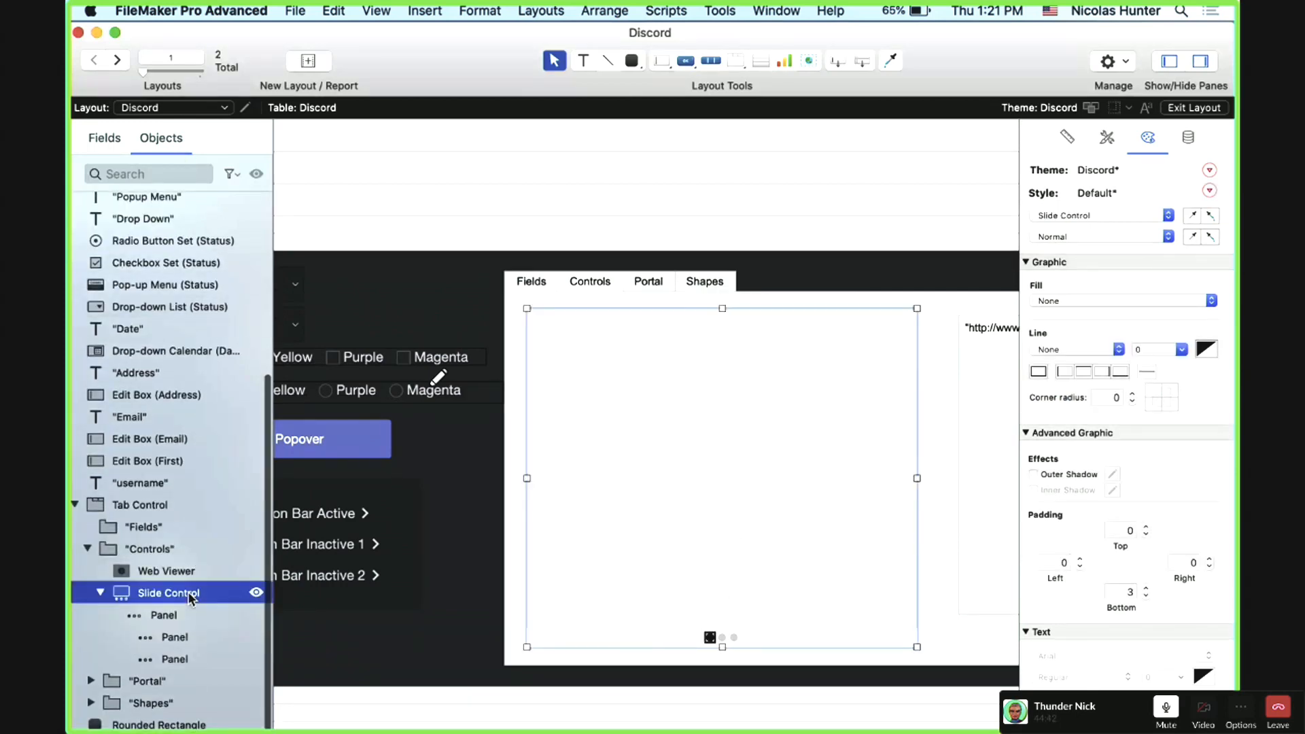
pyautogui.click(196, 616)
pyautogui.click(193, 637)
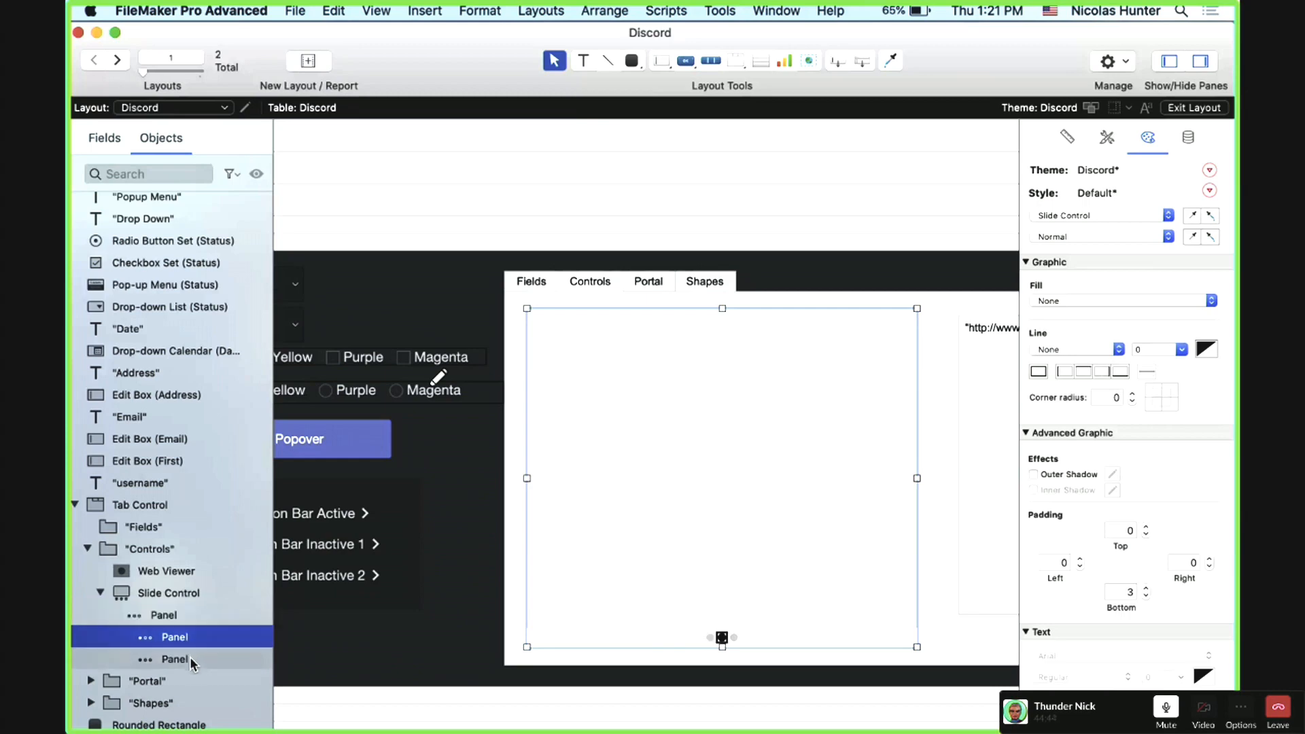
pyautogui.click(194, 660)
pyautogui.click(185, 618)
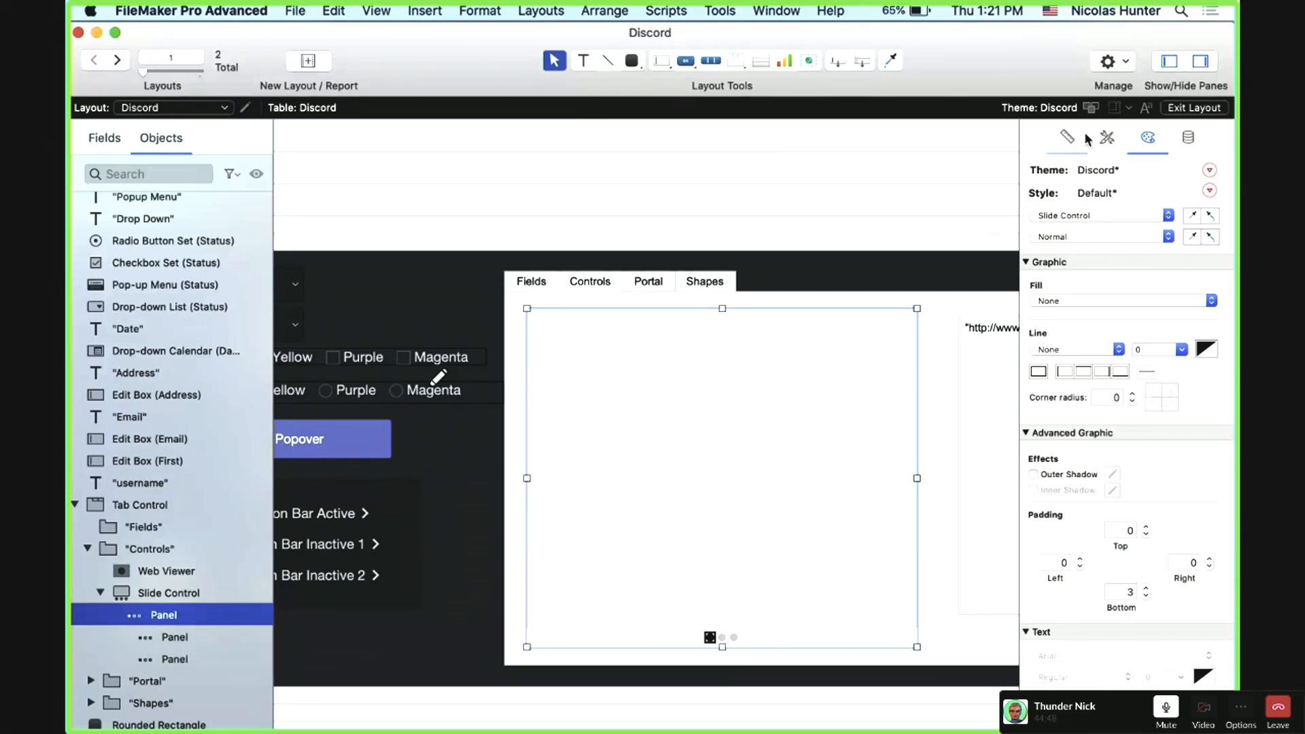
# Step: Set the fill of the Slide Control: Panel part to solid color 202225
pyautogui.click(1085, 219)
pyautogui.click(1086, 227)
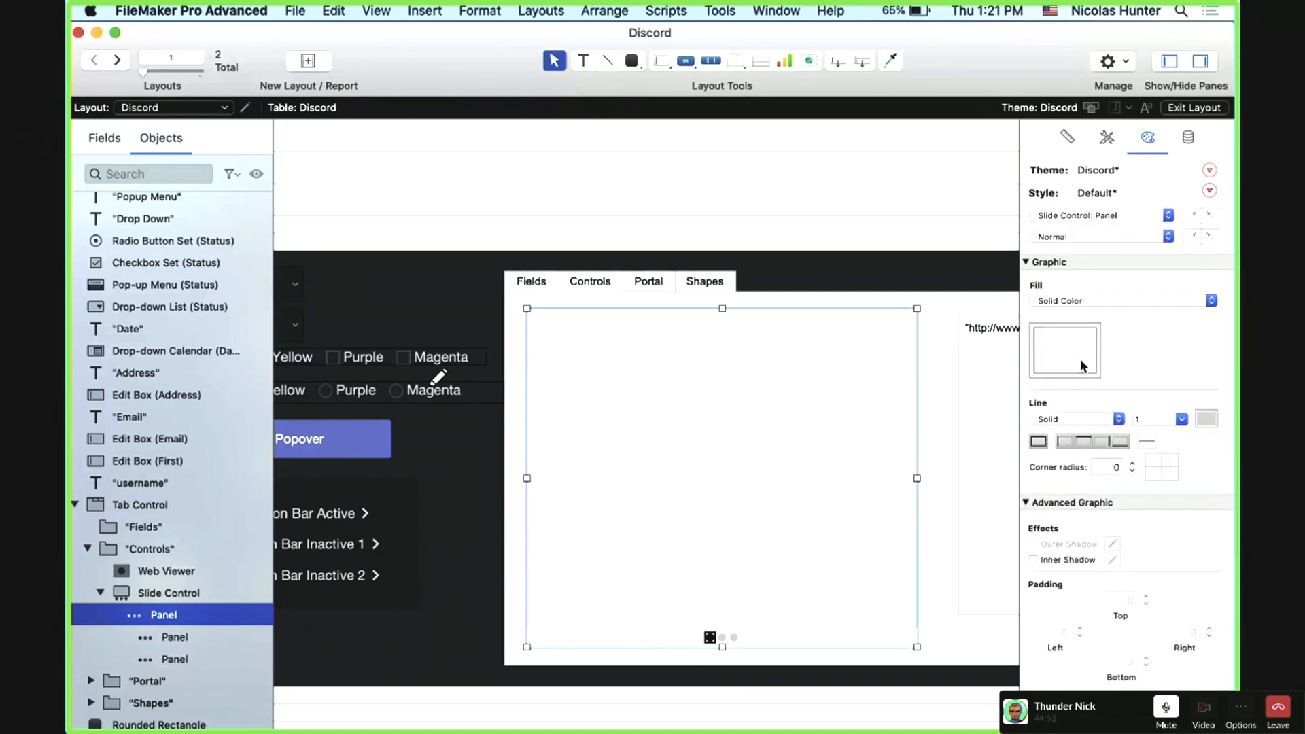
pyautogui.click(1068, 215)
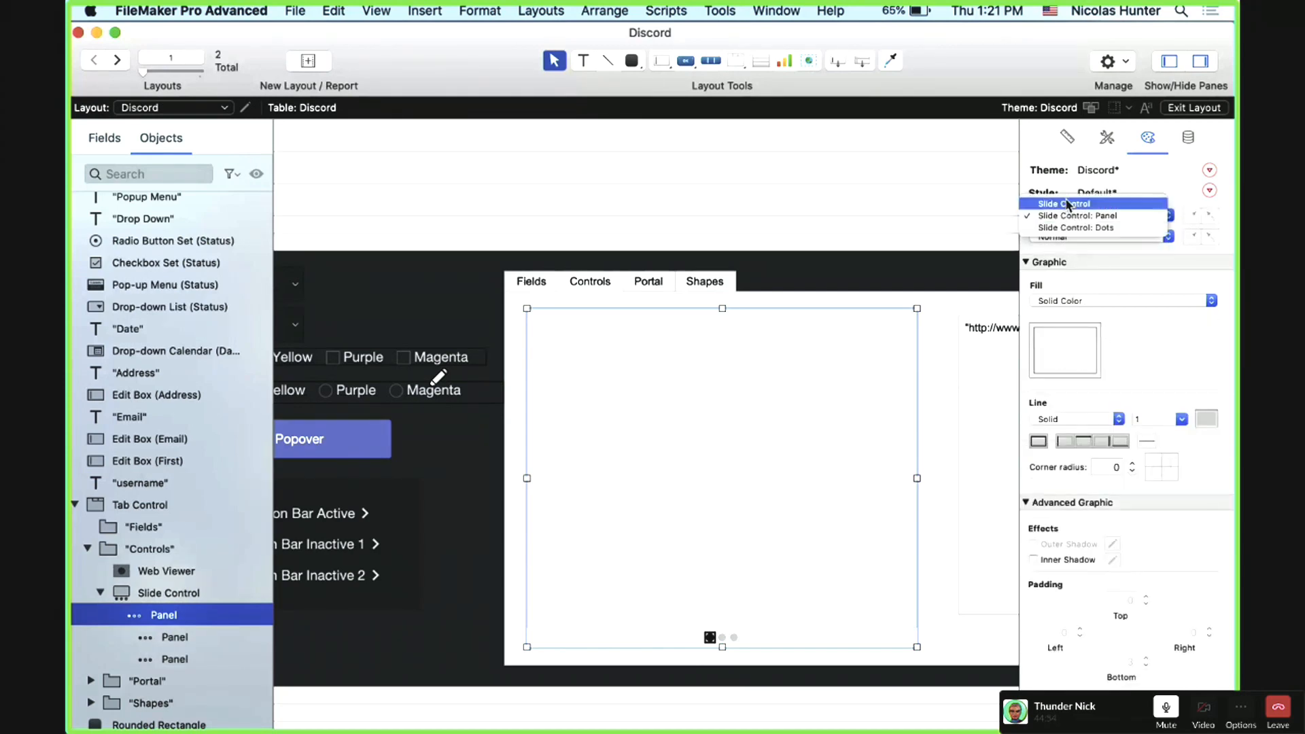
pyautogui.click(1070, 215)
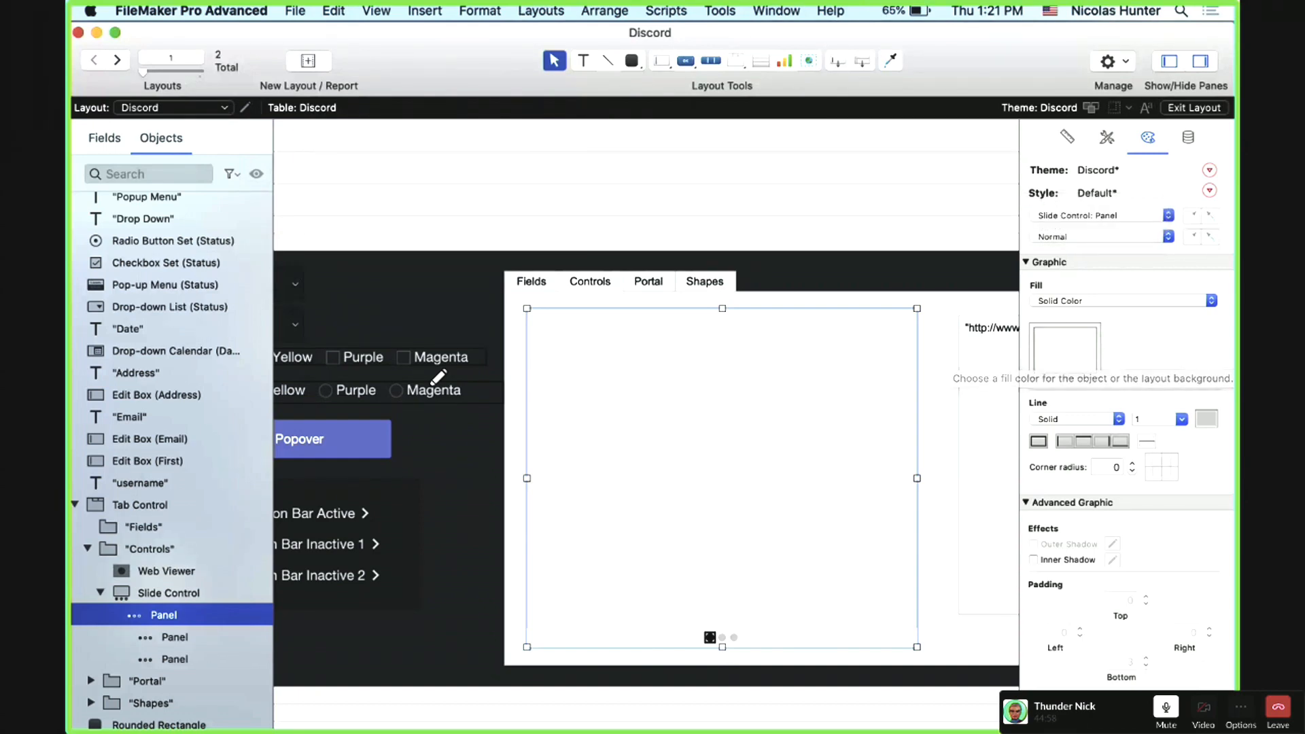
pyautogui.click(1064, 356)
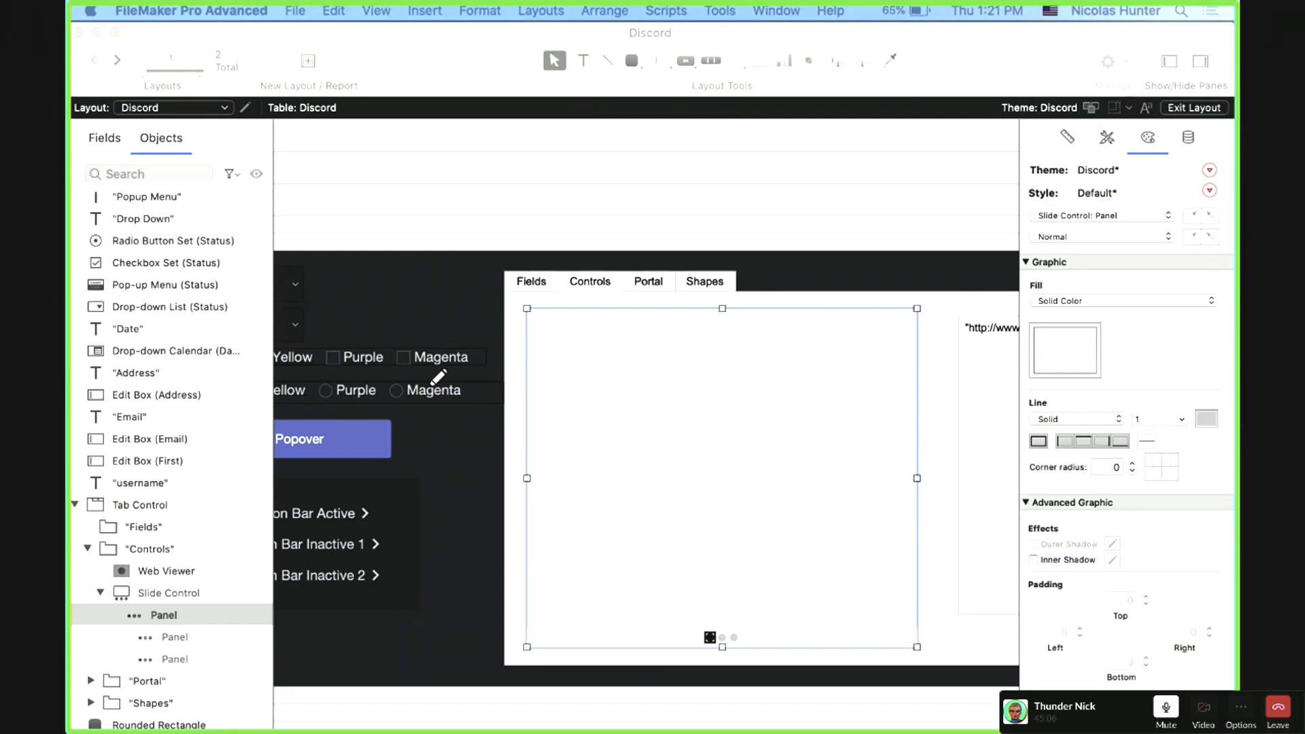
pyautogui.moveTo(1089, 90); pyautogui.dragTo(1168, 71)
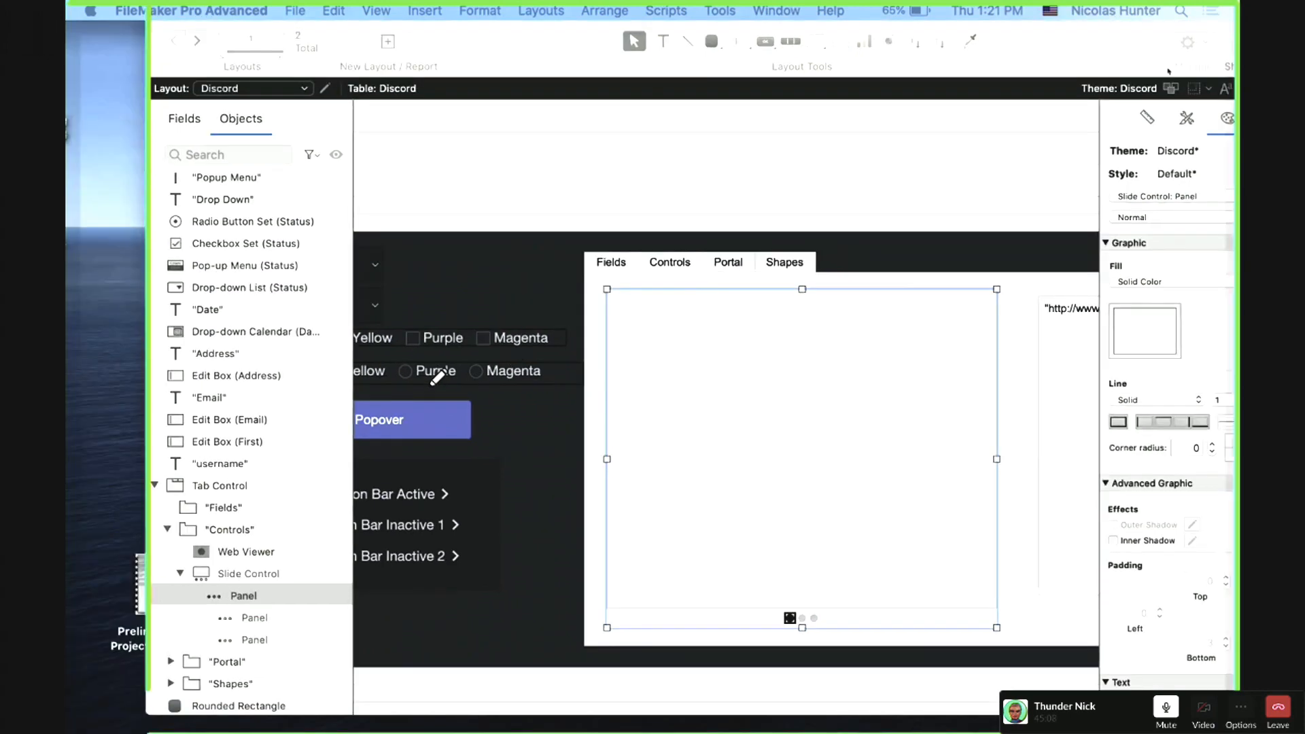
pyautogui.press('F11')
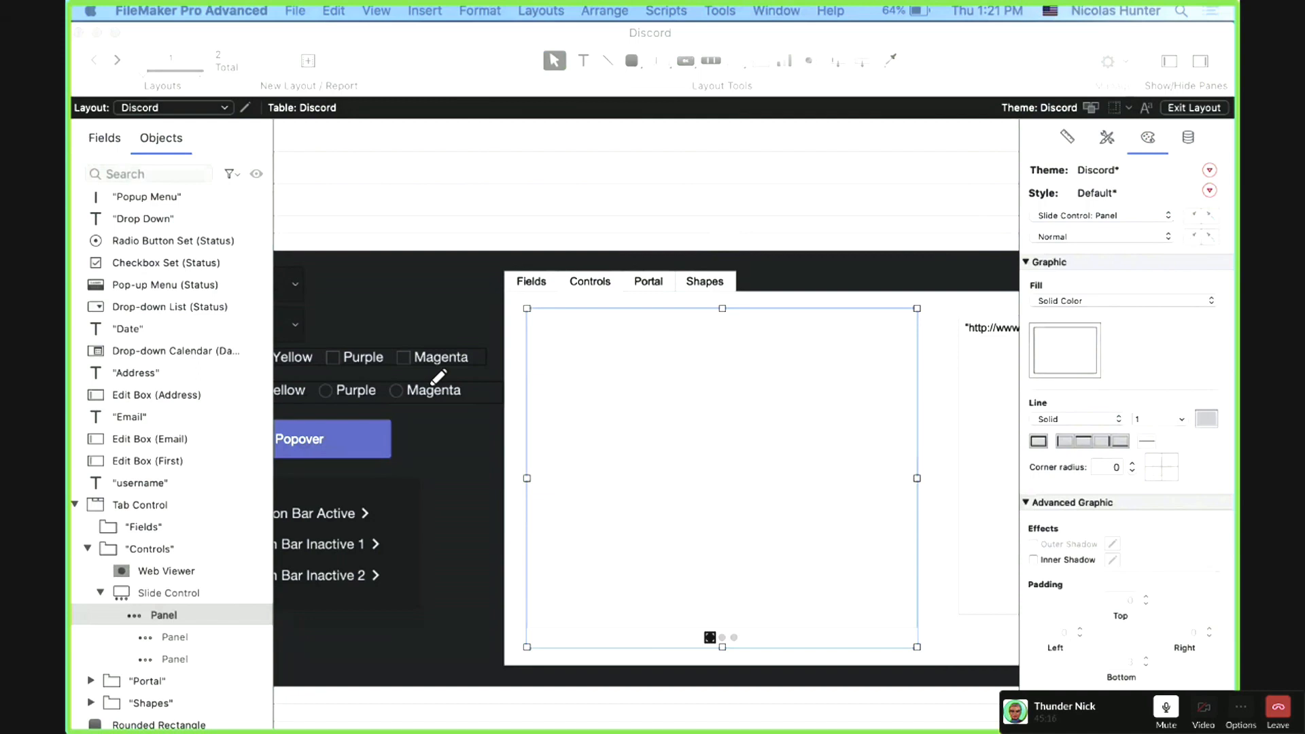
pyautogui.click(801, 384)
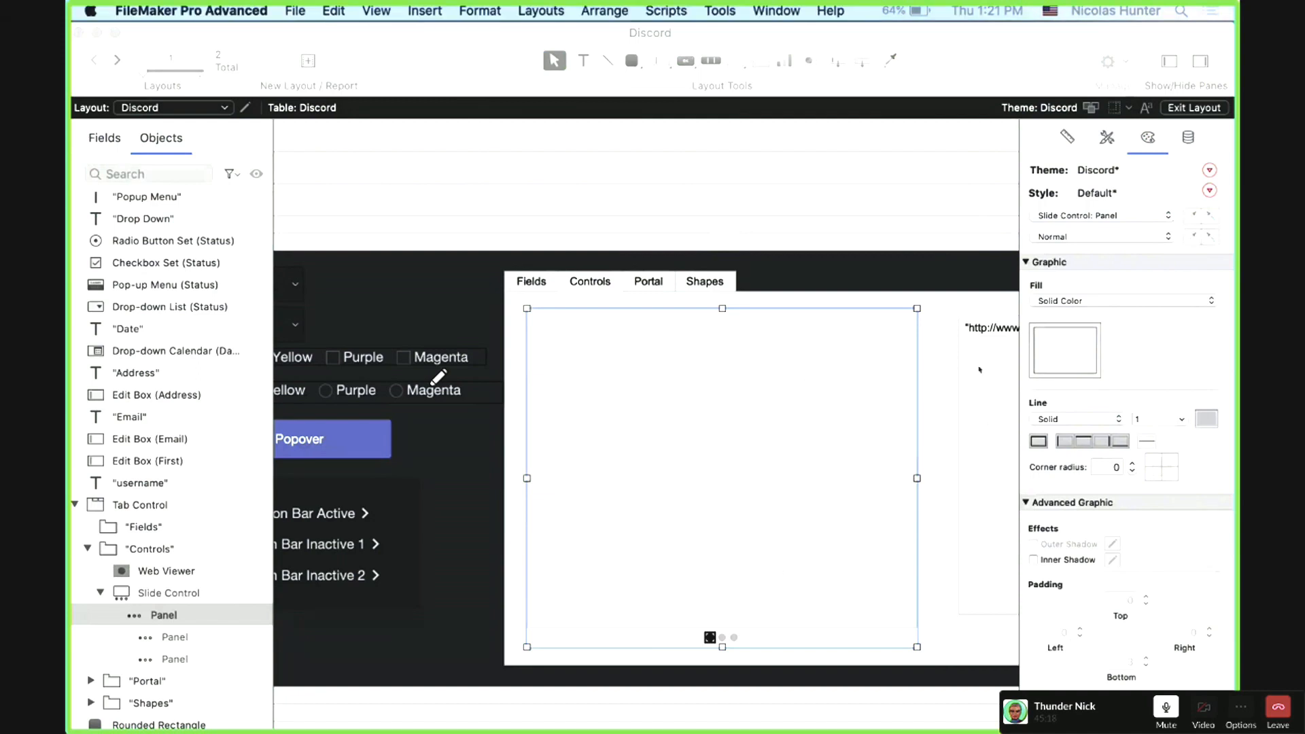
pyautogui.click(1049, 357)
pyautogui.doubleClick(1092, 406)
pyautogui.write('202225')
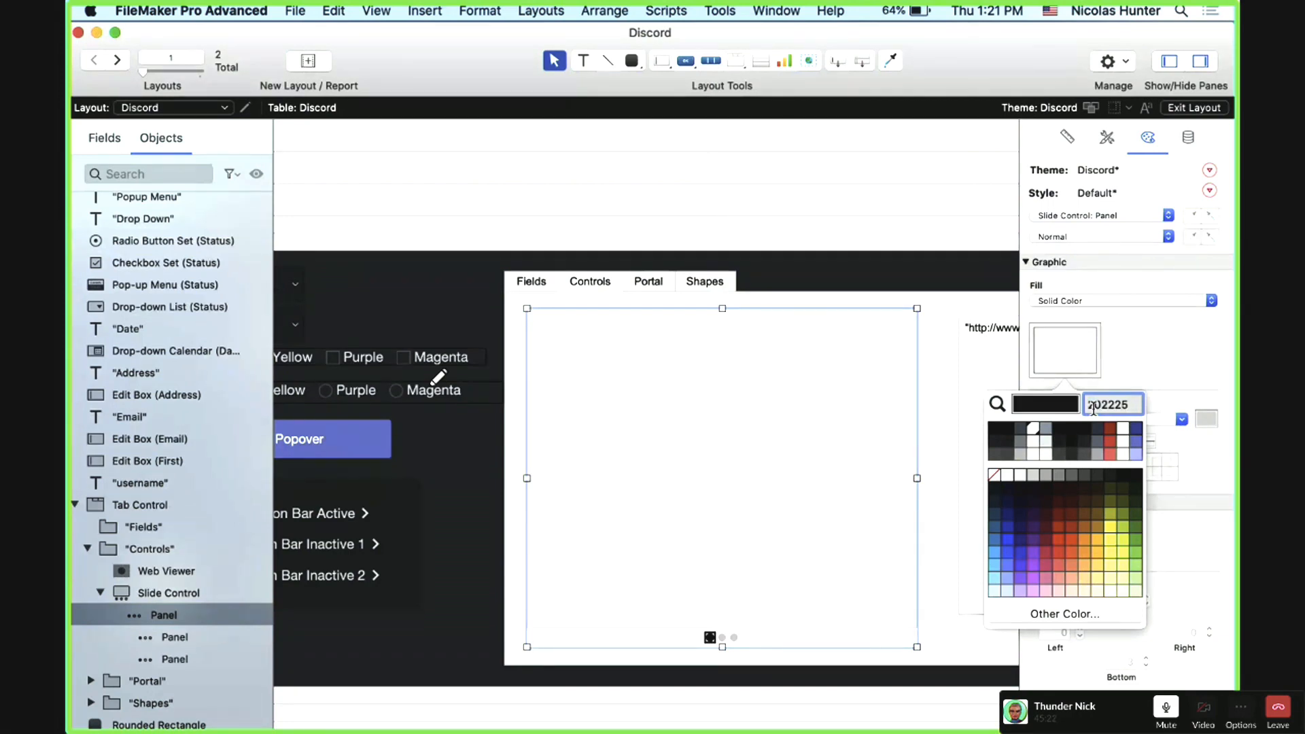
pyautogui.press('Return')
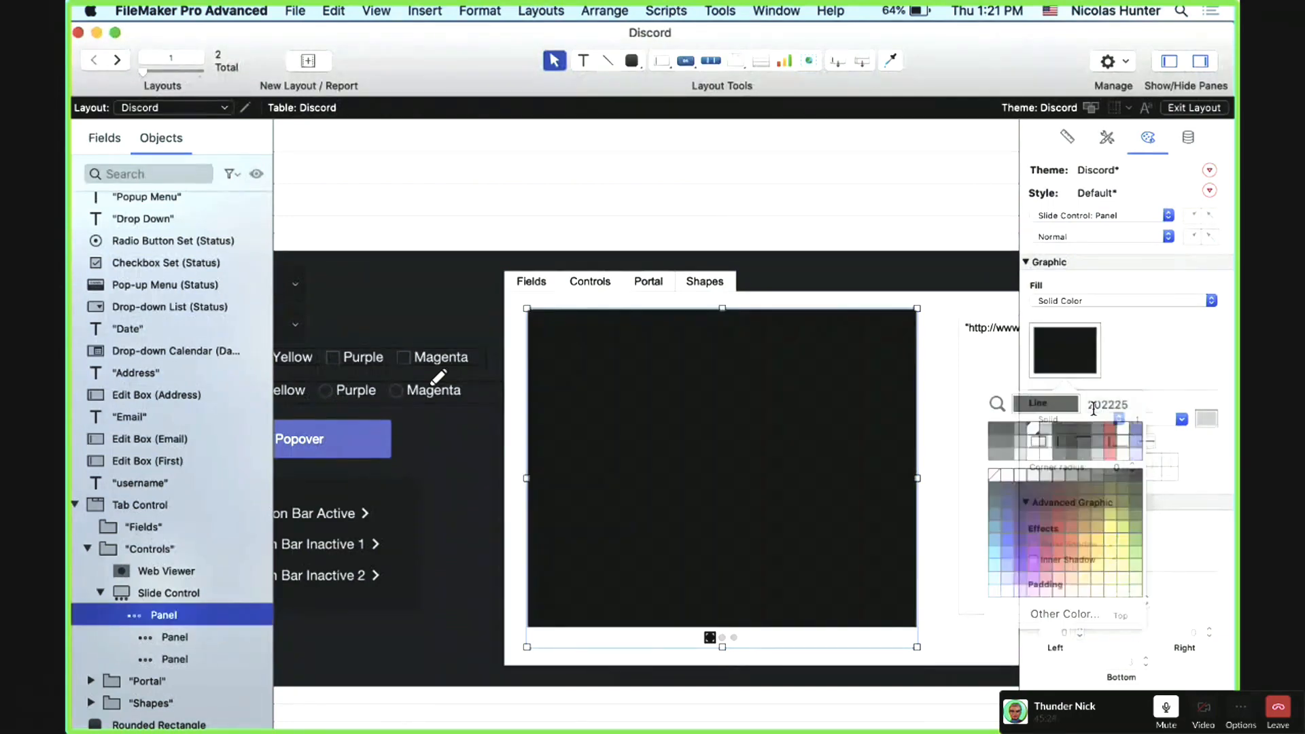
# Step: Examine the custom theme colors in the palette of the slide control panel's fill
pyautogui.click(1077, 370)
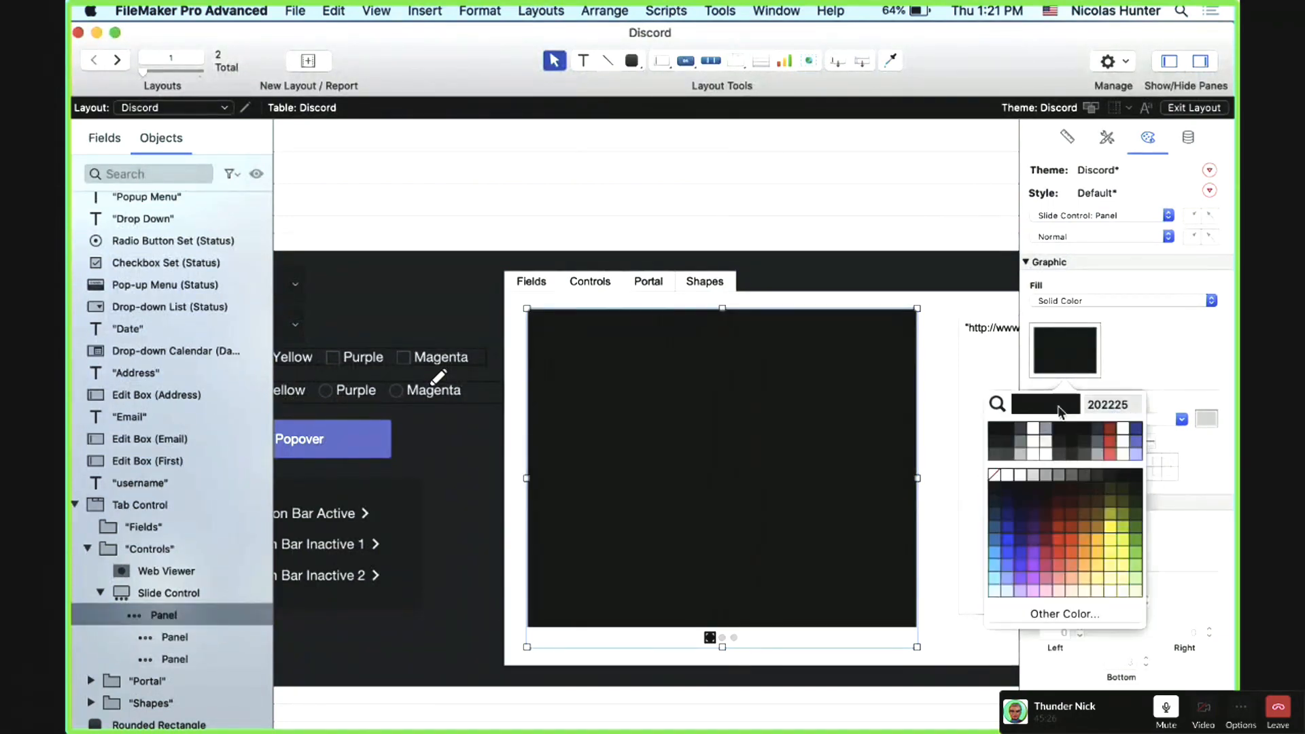
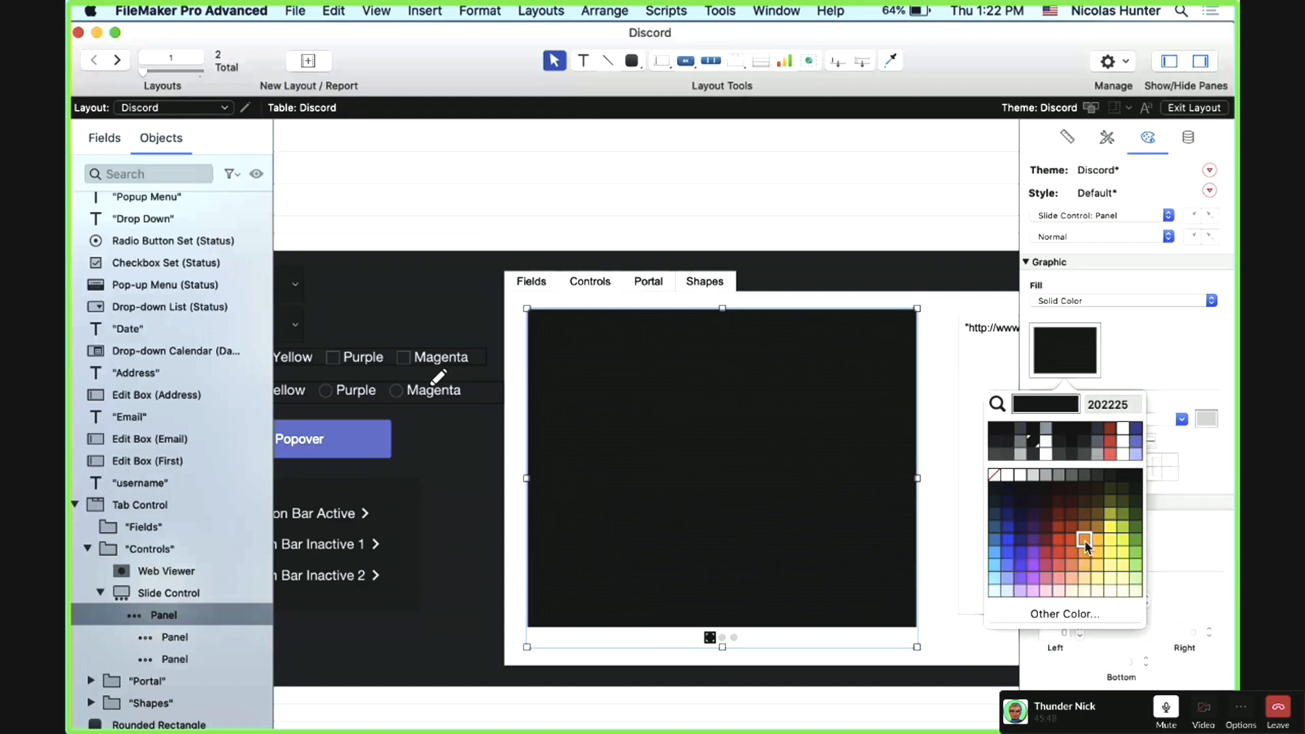
pyautogui.moveTo(1084, 540)
pyautogui.mouseDown()
pyautogui.moveTo(1123, 445)
pyautogui.moveTo(1092, 544)
pyautogui.mouseUp()
pyautogui.moveTo(1160, 446); pyautogui.dragTo(1077, 552)
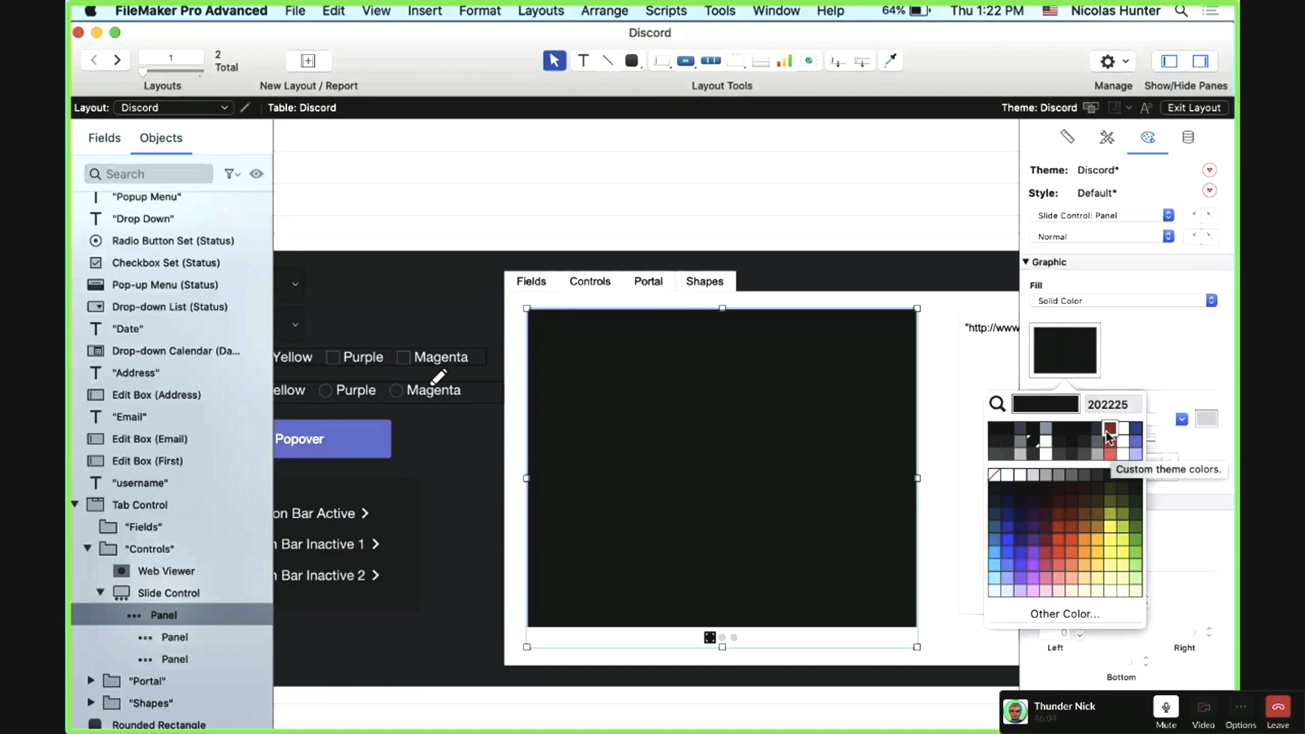
# Step: Select the purple button in the main form area to examine its style
pyautogui.click(559, 248)
pyautogui.click(523, 281)
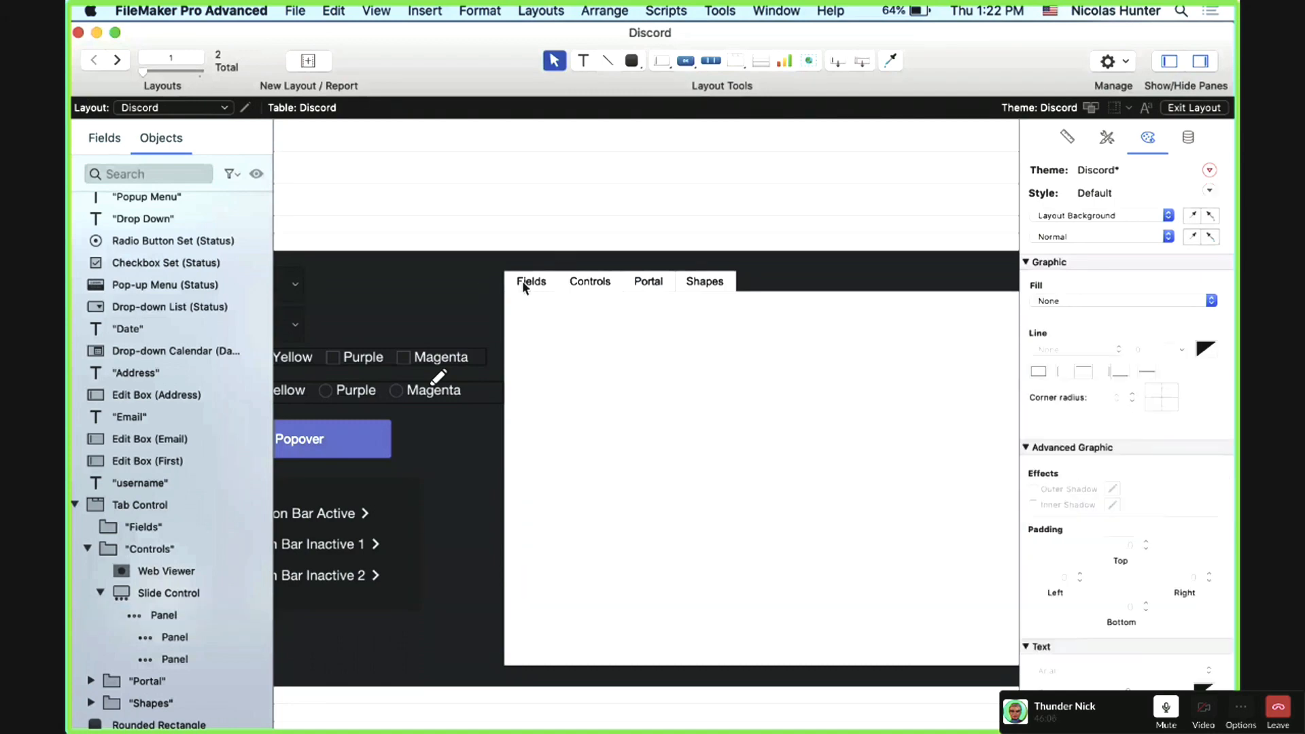
pyautogui.hscroll(-10, 593, 461)
pyautogui.hscroll(-2, 596, 466)
pyautogui.click(734, 440)
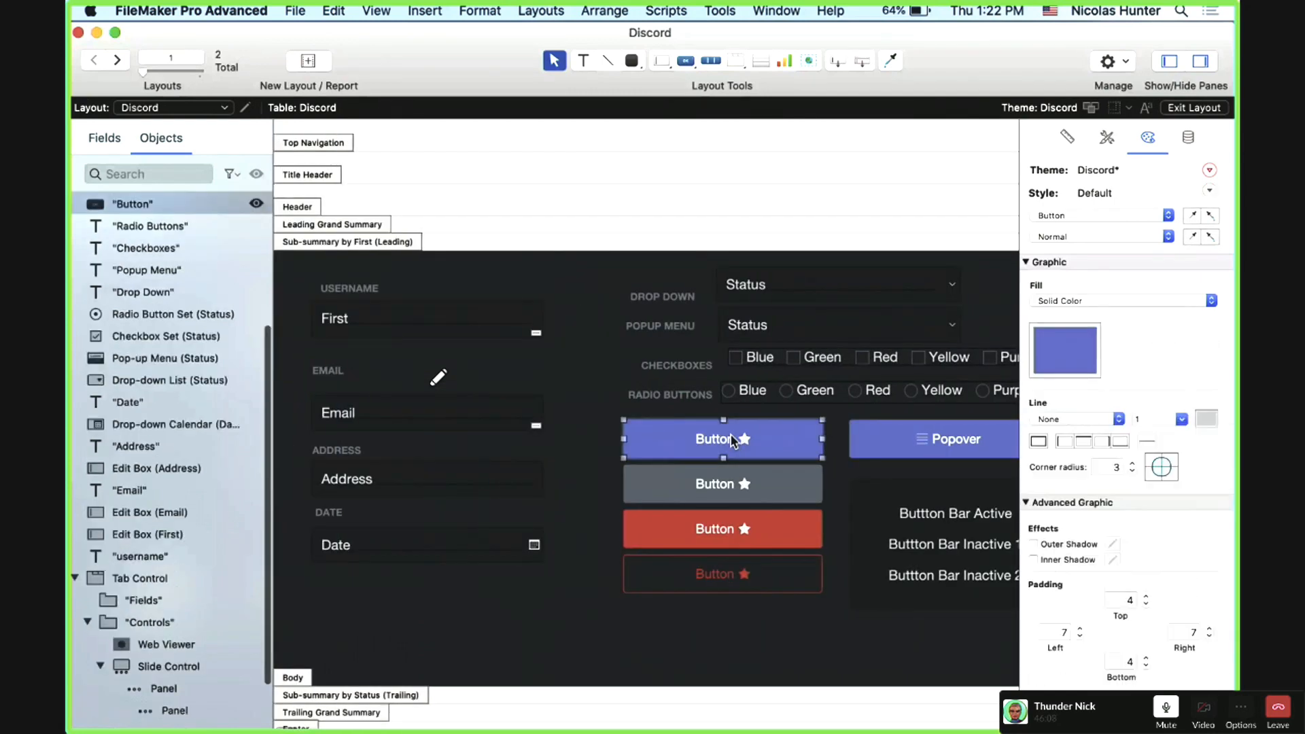
# Step: Preview the Discord layout in Browse mode, including the tab control area, and return to Layout mode
pyautogui.press('super+b')
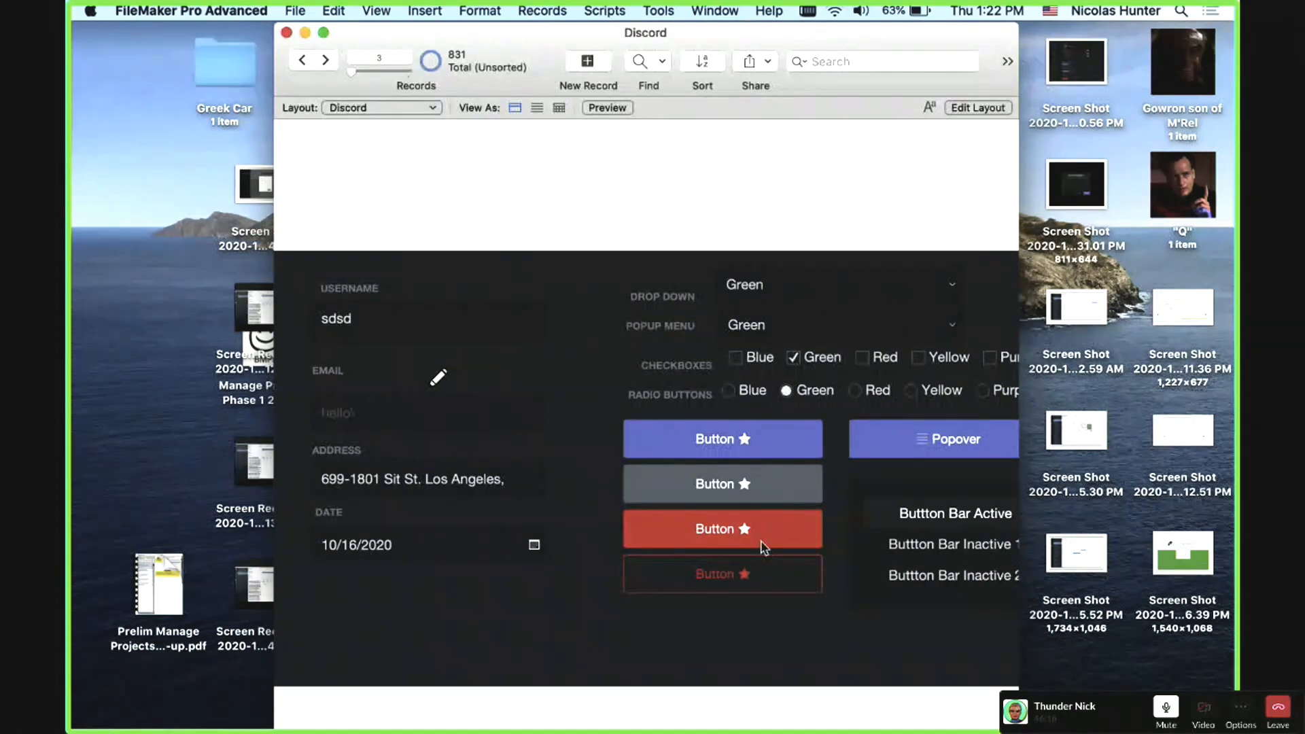
pyautogui.hscroll(10, 762, 543)
pyautogui.press('super+l')
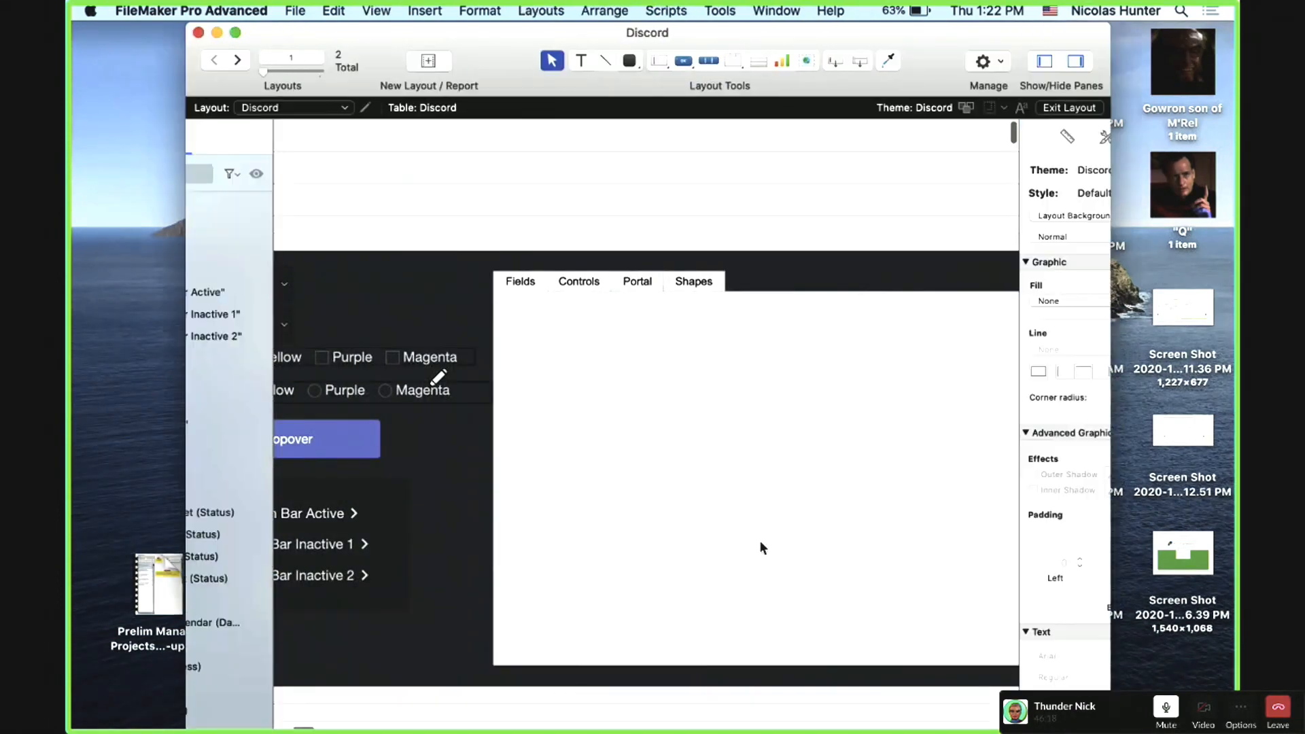
# Step: Select the slide control on the Controls tab and set the line of its Slide Control: Panel part to None
pyautogui.click(411, 280)
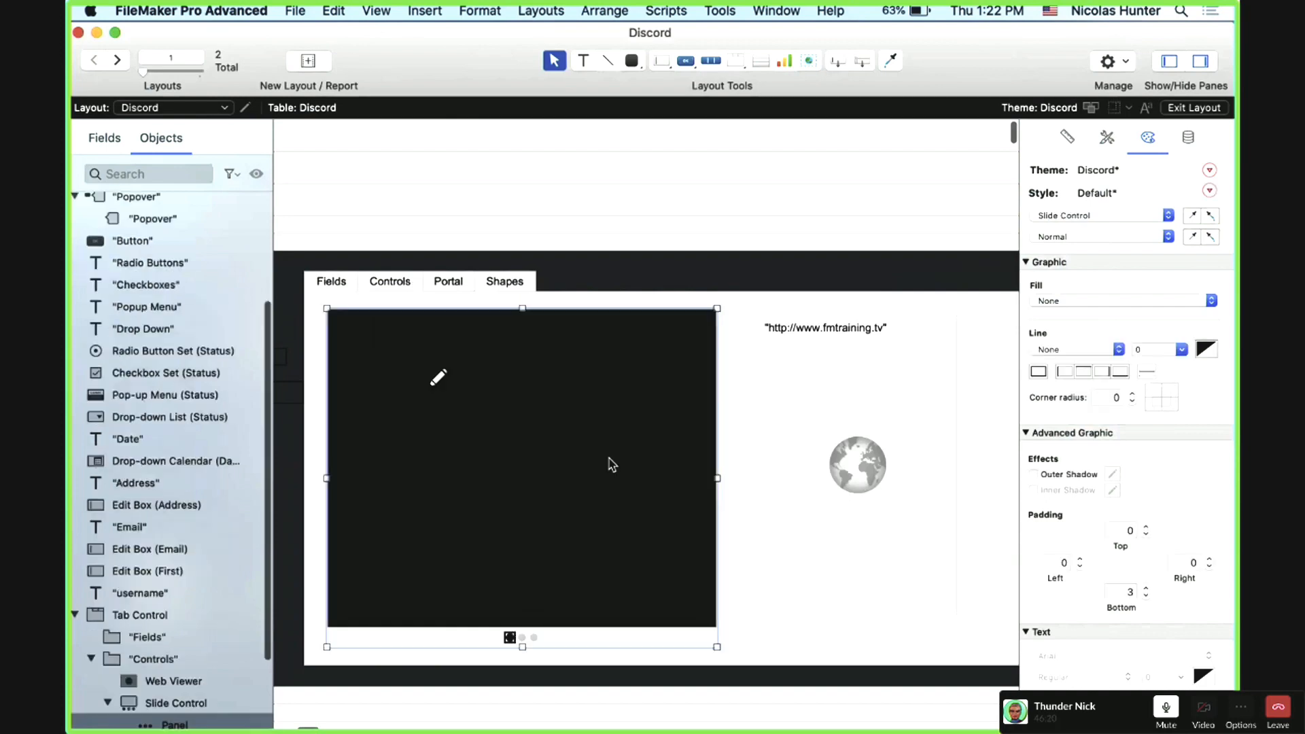
pyautogui.click(1089, 215)
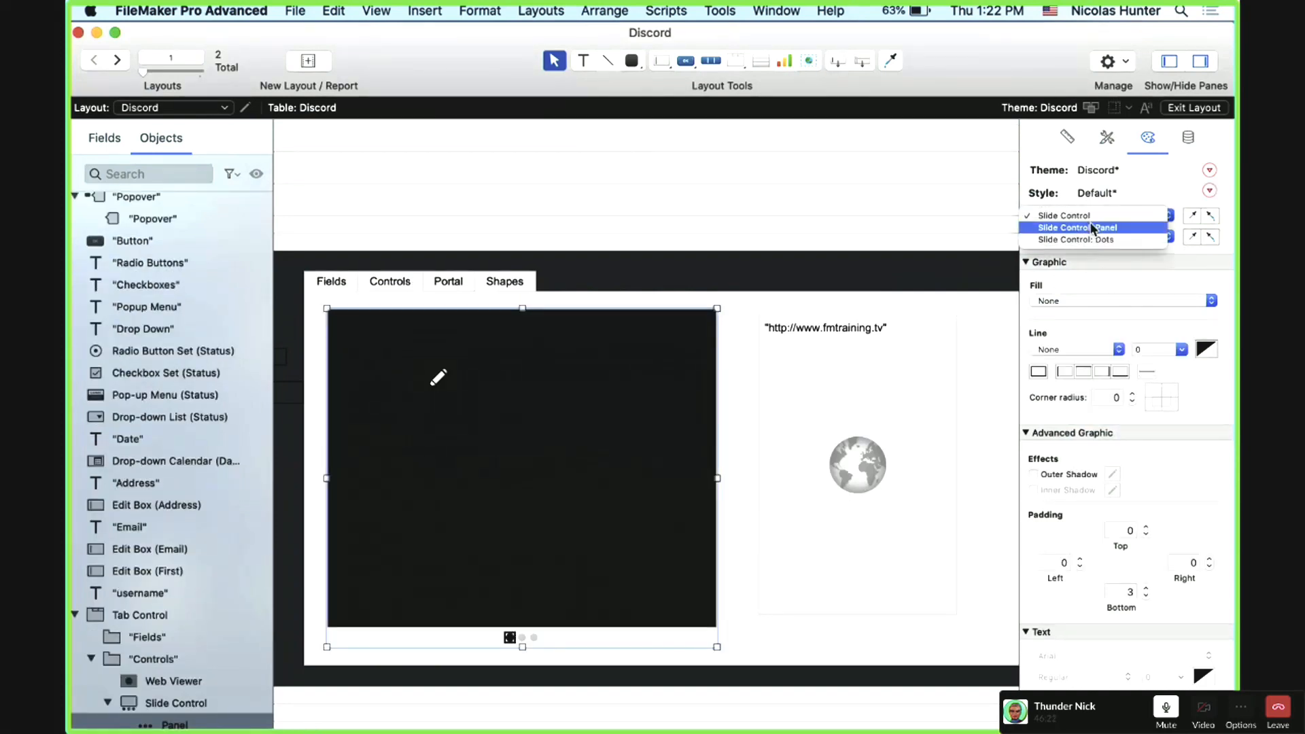
pyautogui.click(1088, 227)
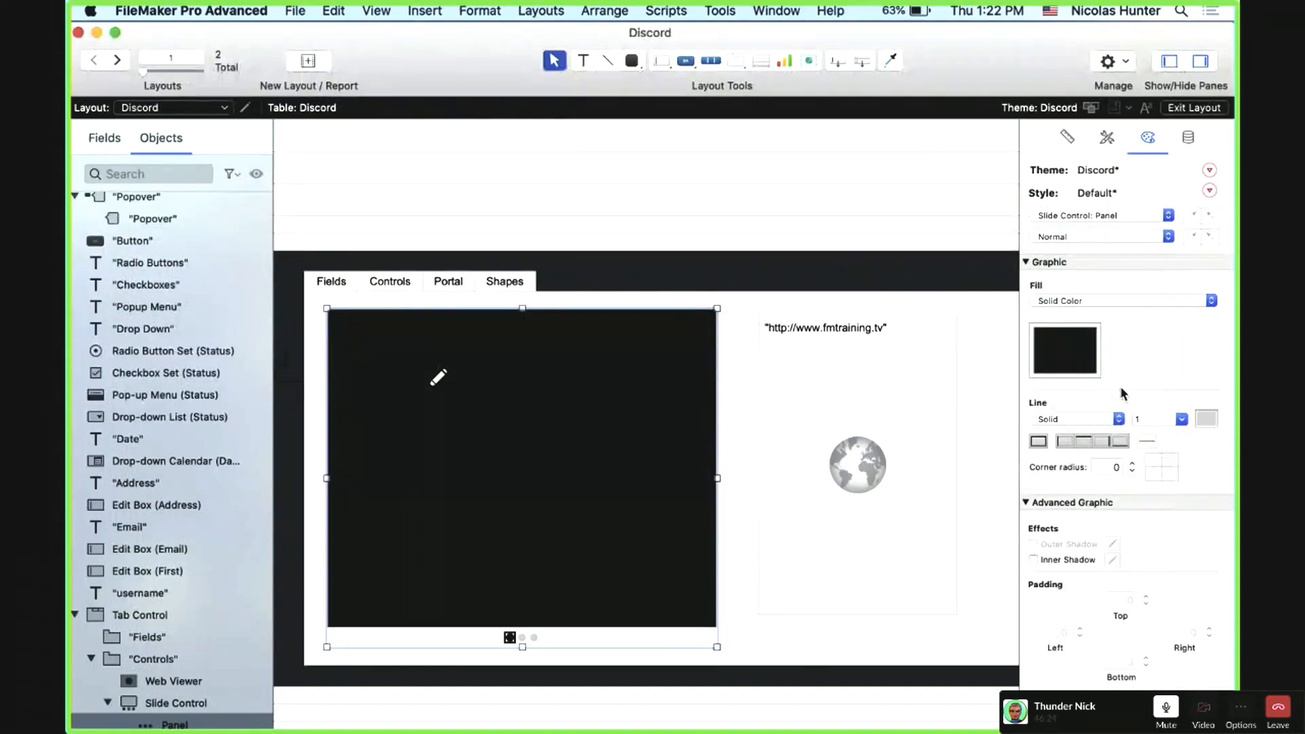
pyautogui.click(1044, 441)
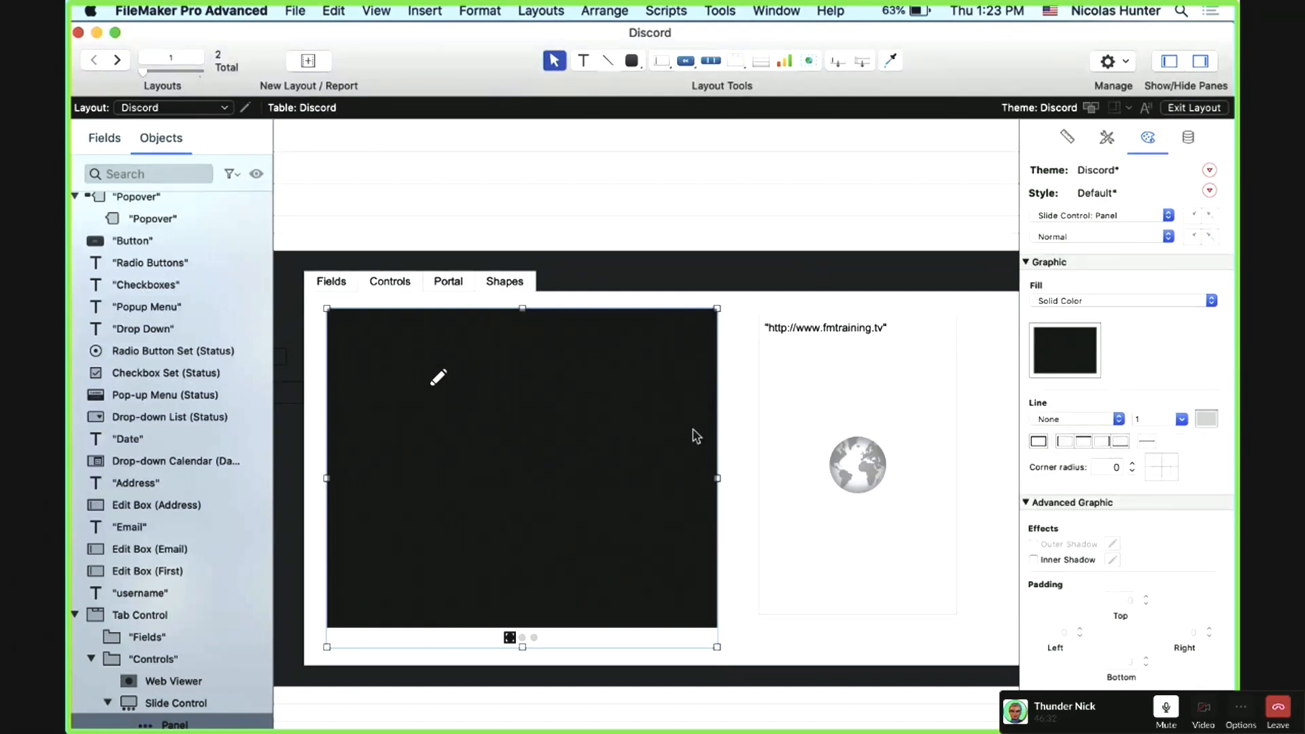
# Step: Check the available states of the Slide Control: Panel part and switch through the control's slides
pyautogui.click(1081, 236)
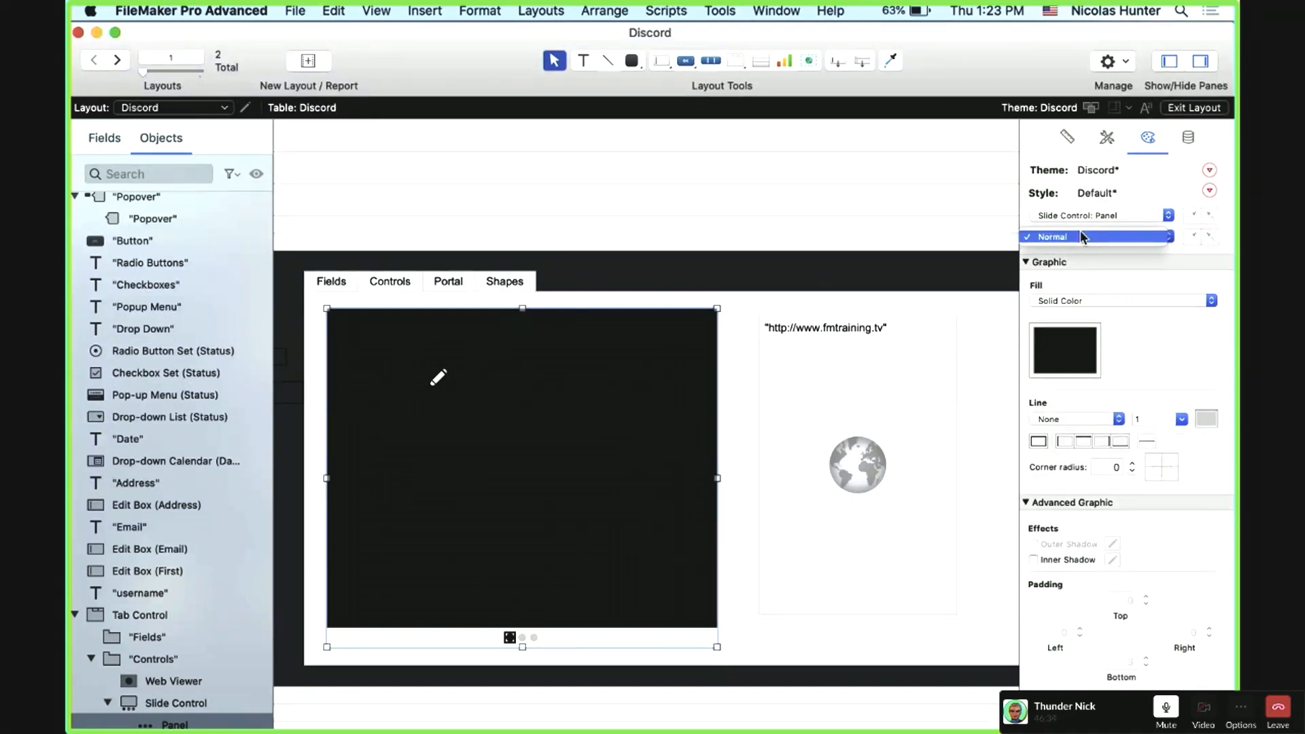
pyautogui.click(1081, 237)
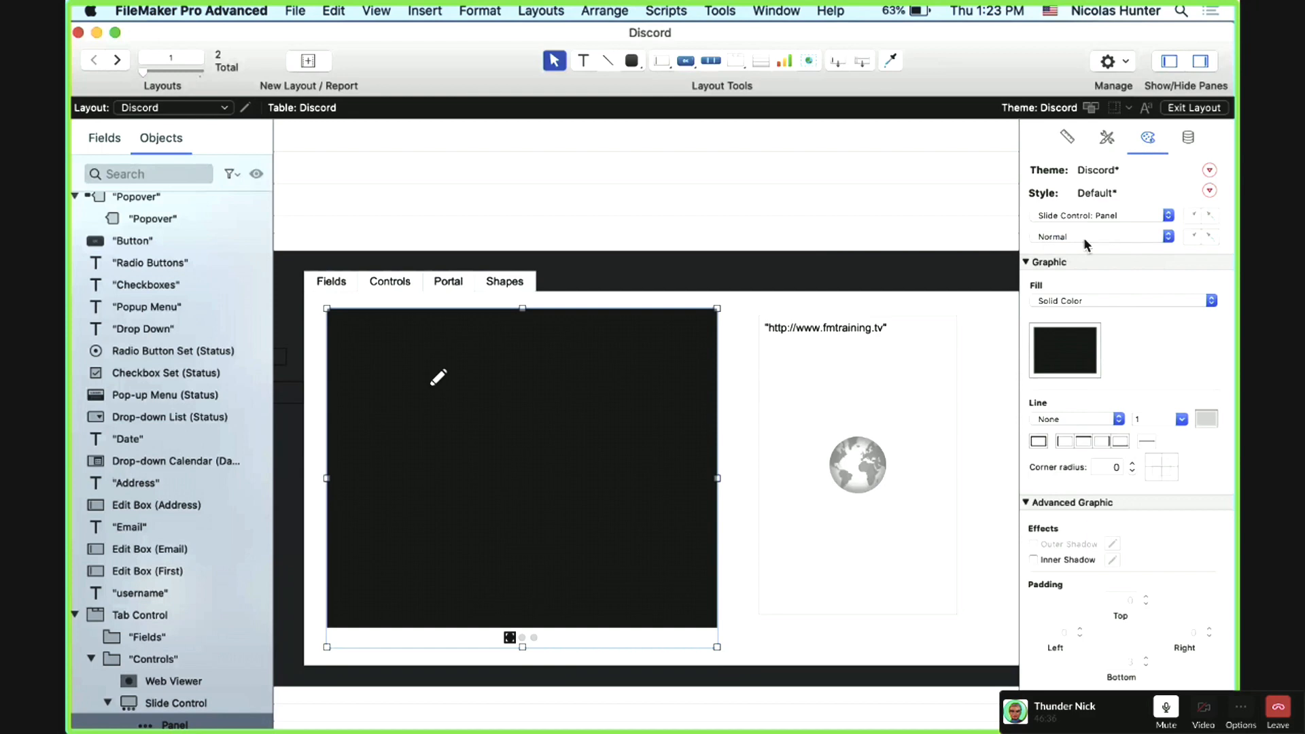
pyautogui.click(521, 637)
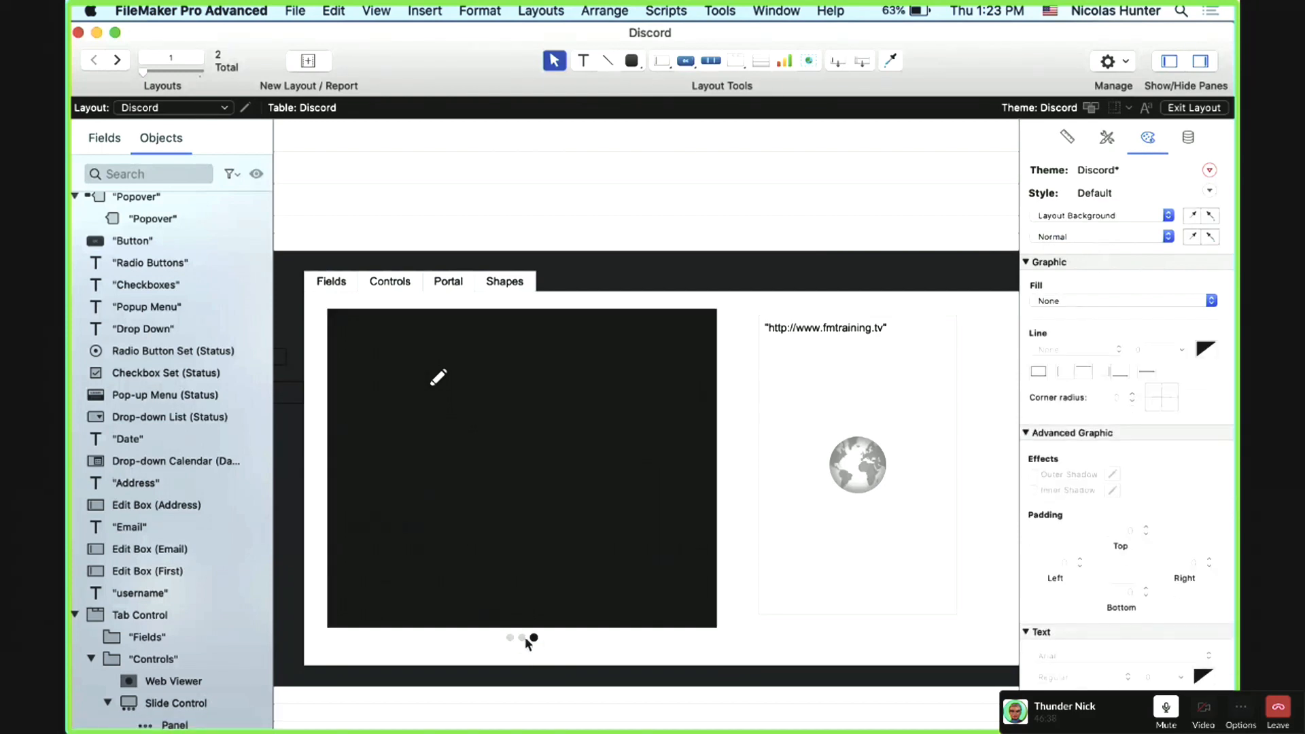
# Step: Select the slide control and set the Active state fill of its Slide Control: Dots part to the theme's blurple swatch
pyautogui.click(515, 638)
pyautogui.click(511, 638)
pyautogui.click(509, 641)
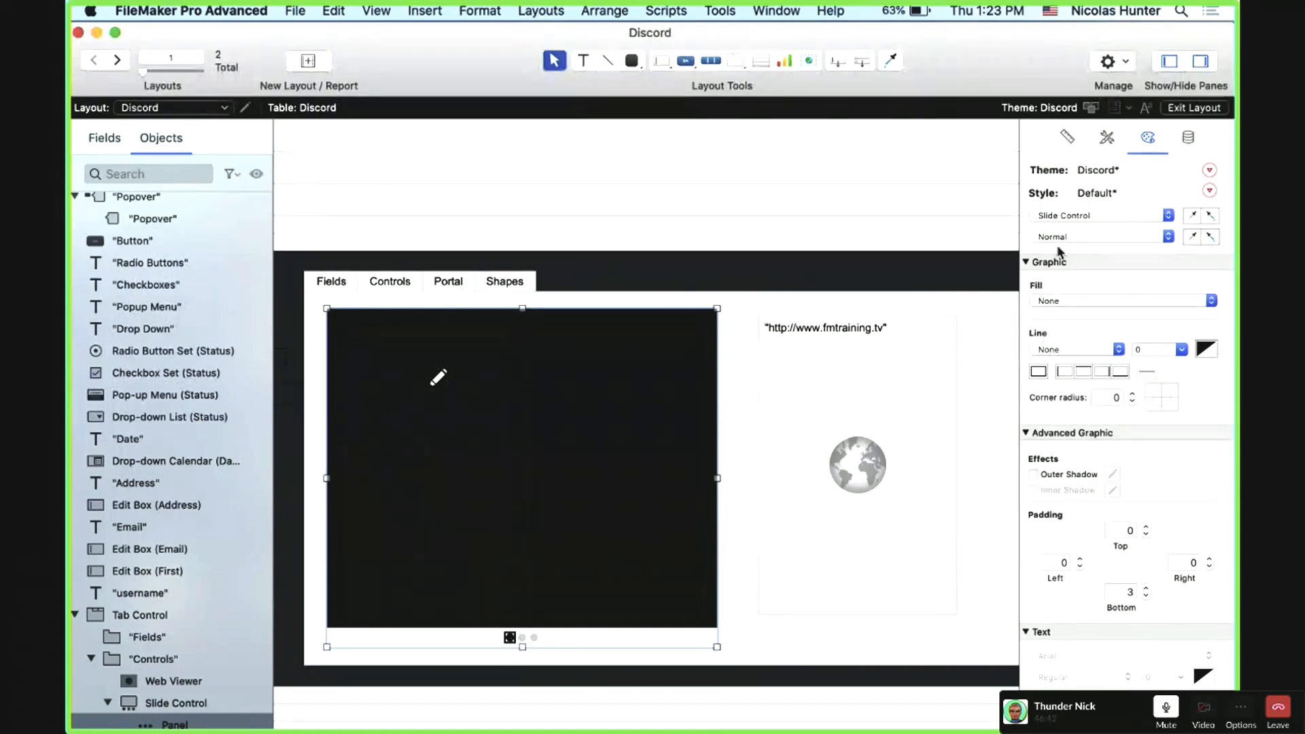
pyautogui.click(1081, 215)
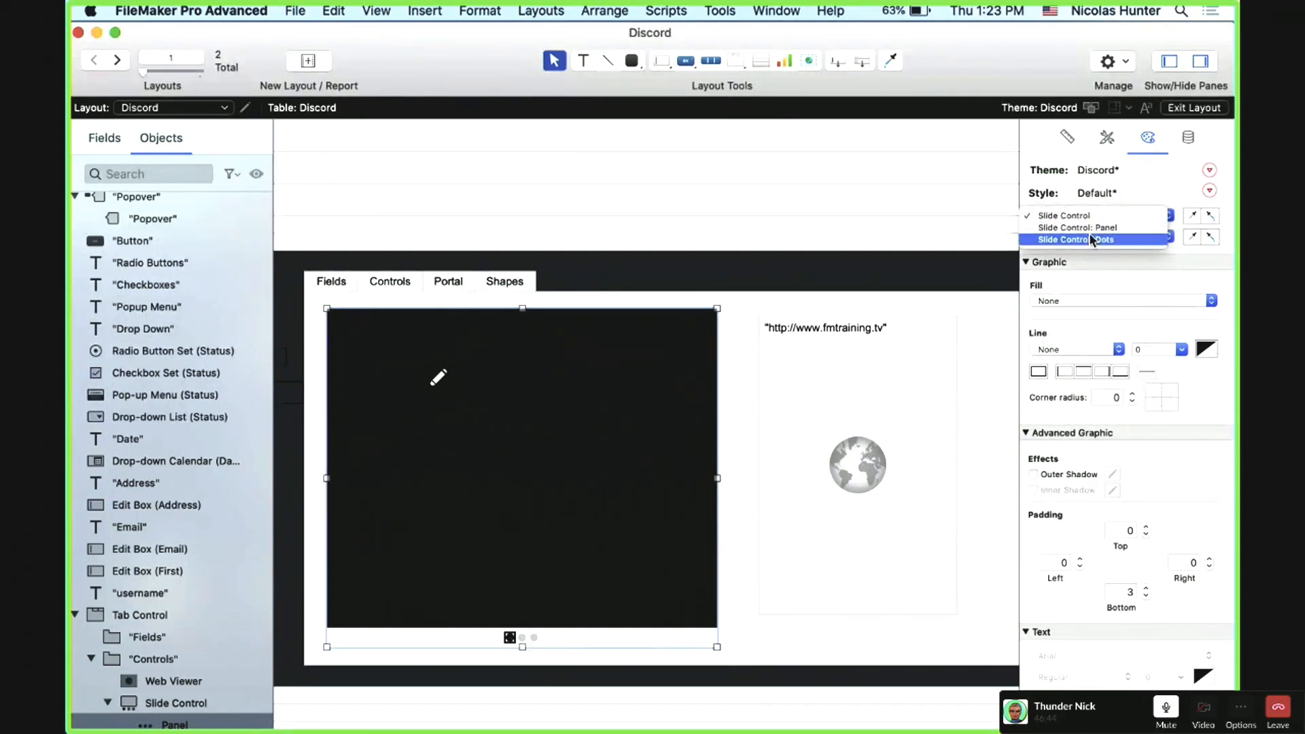
pyautogui.click(1092, 239)
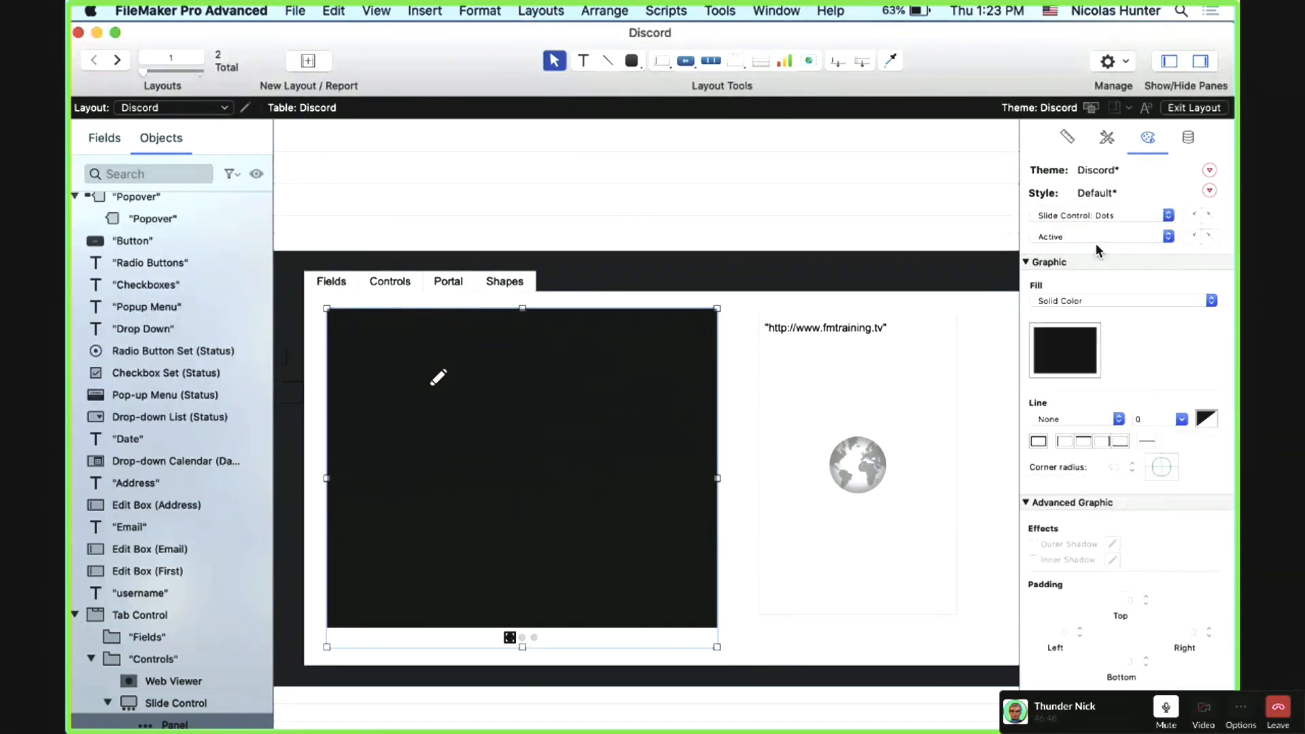
pyautogui.click(1086, 236)
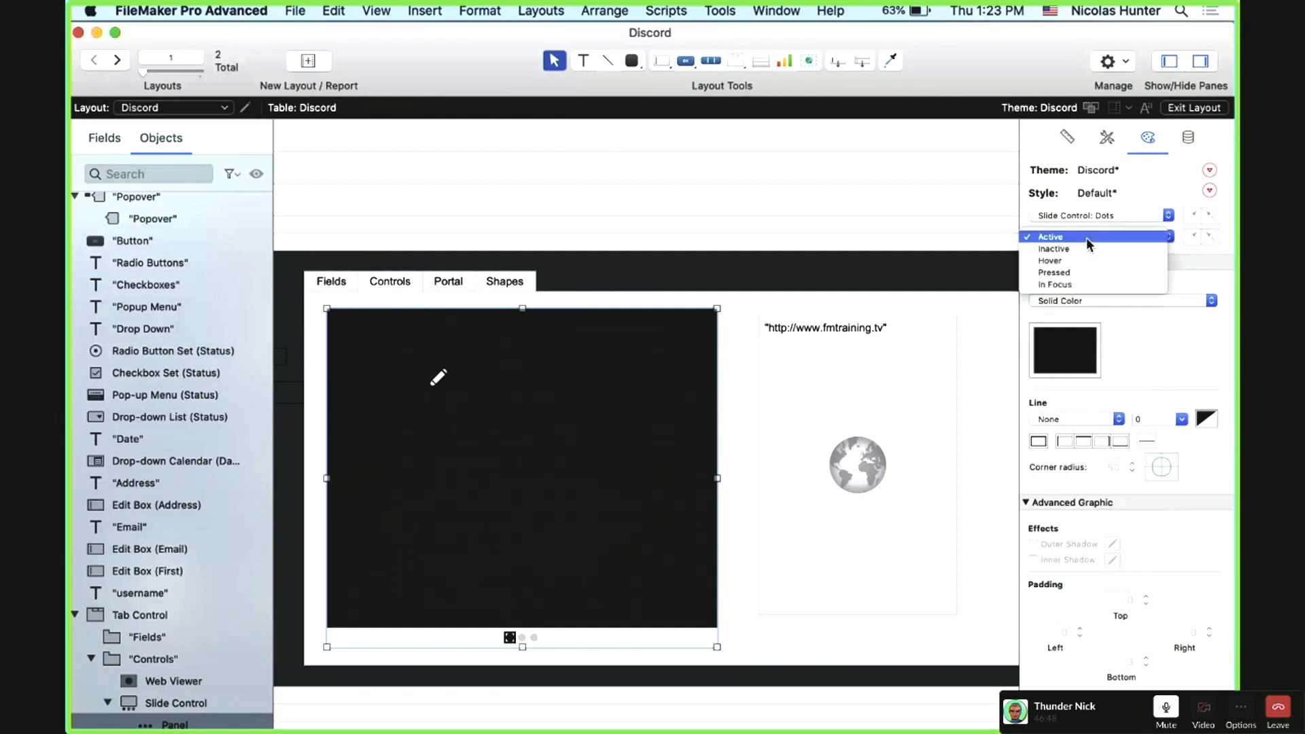
pyautogui.click(1087, 246)
pyautogui.click(1085, 237)
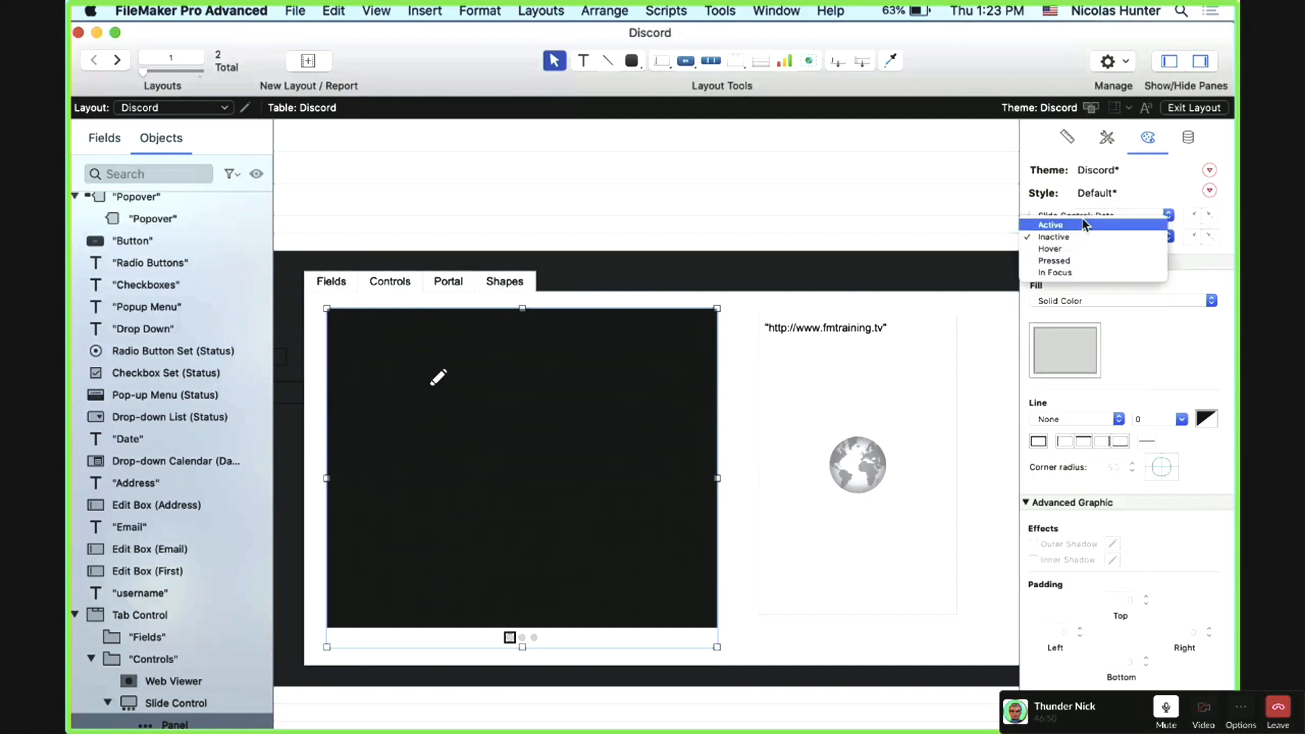
pyautogui.click(1085, 225)
pyautogui.click(1057, 379)
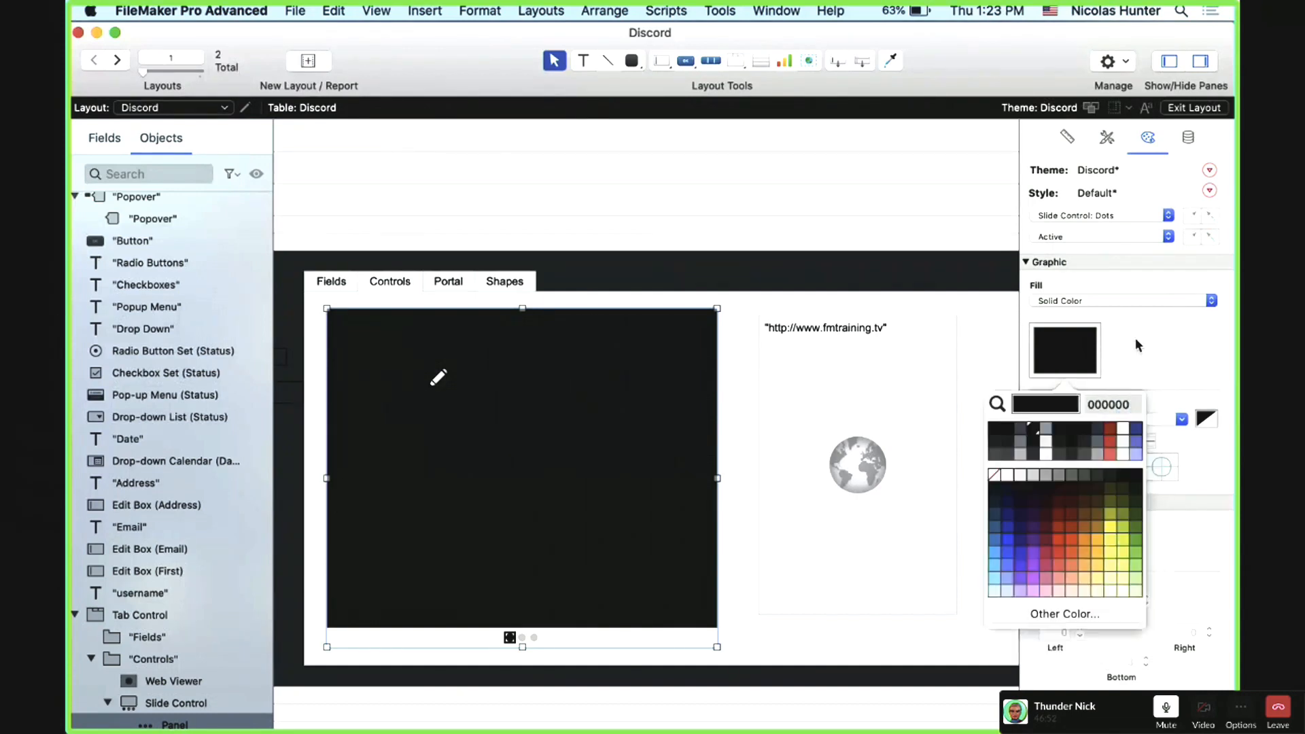
pyautogui.click(1137, 442)
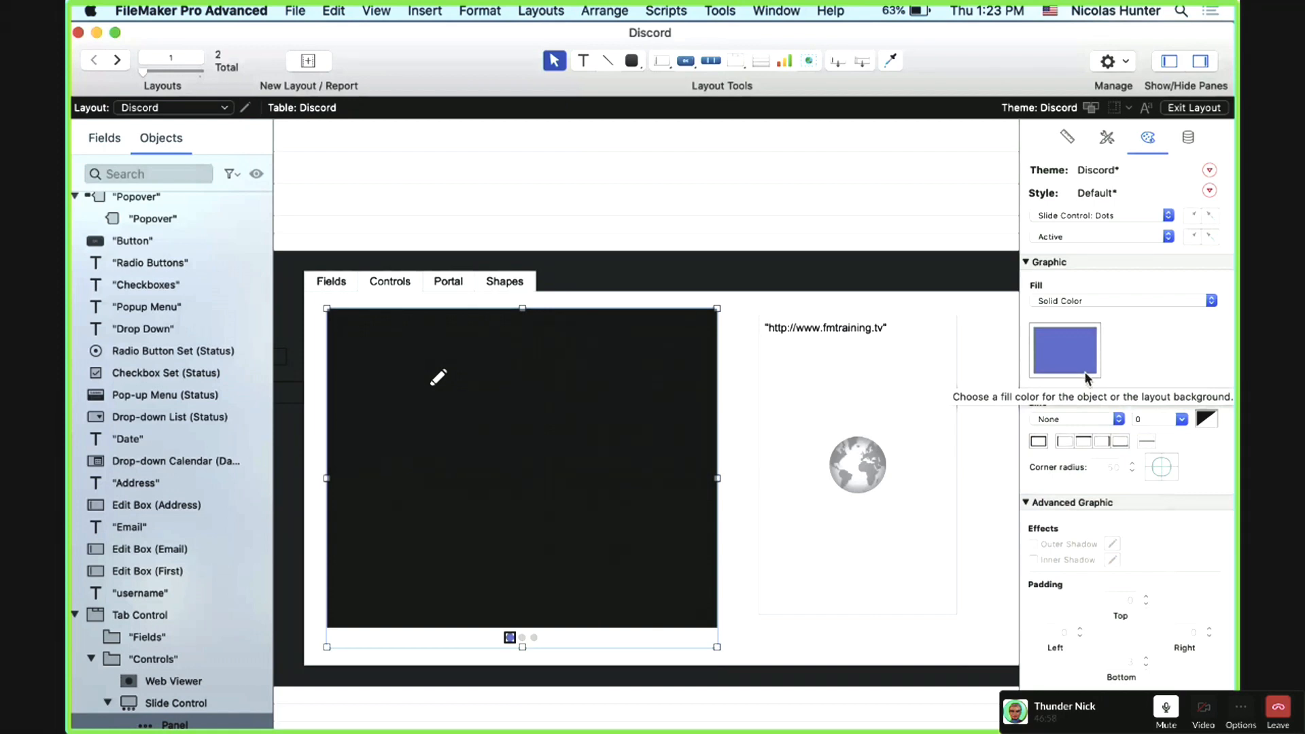
# Step: Check the Hover, Pressed and In Focus state fills of the Slide Control: Dots part, and return to the Active state
pyautogui.click(1074, 236)
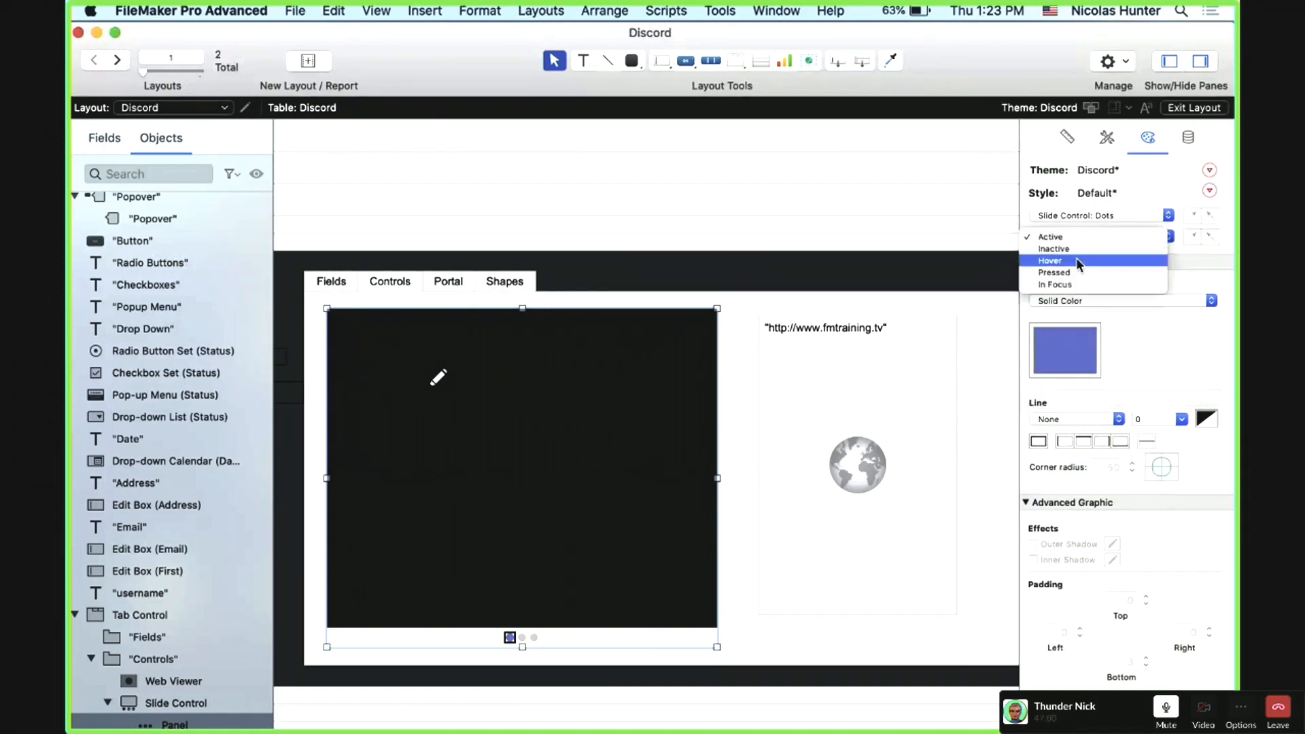
pyautogui.click(1075, 258)
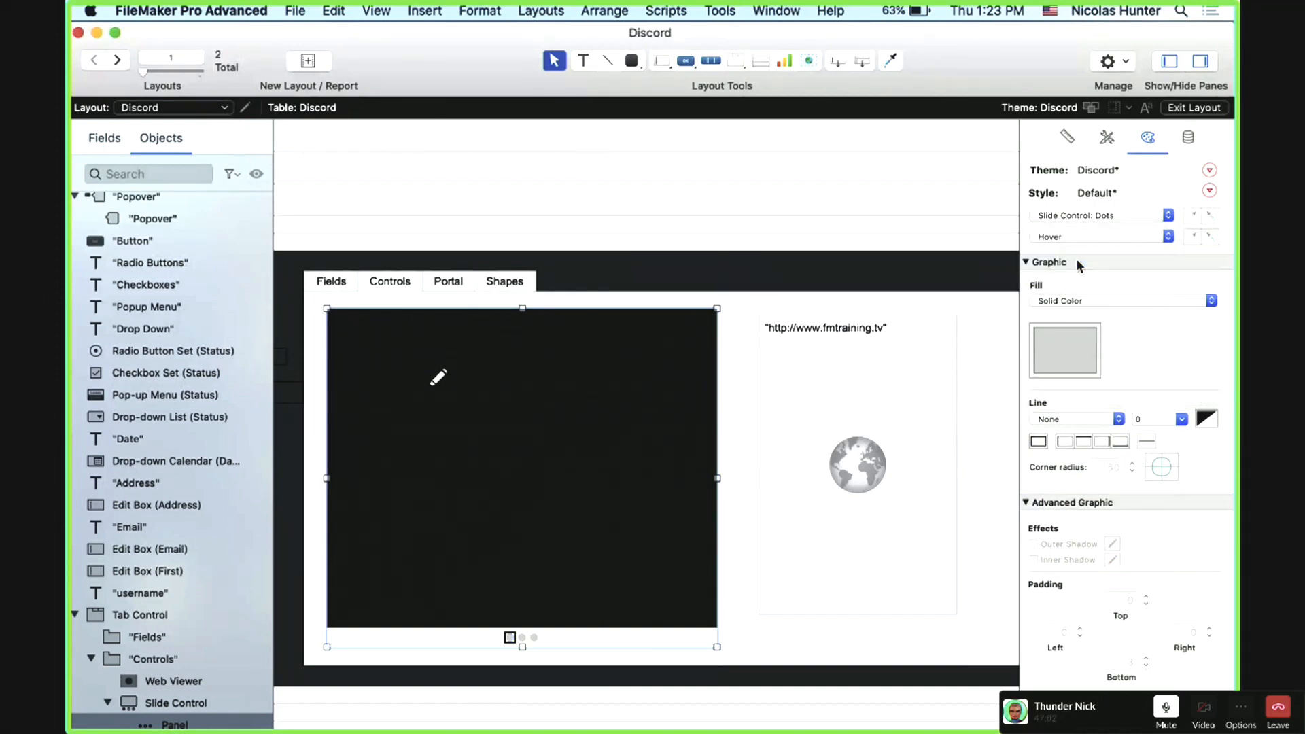
pyautogui.click(1075, 237)
pyautogui.click(1079, 247)
pyautogui.click(1079, 241)
pyautogui.click(1079, 248)
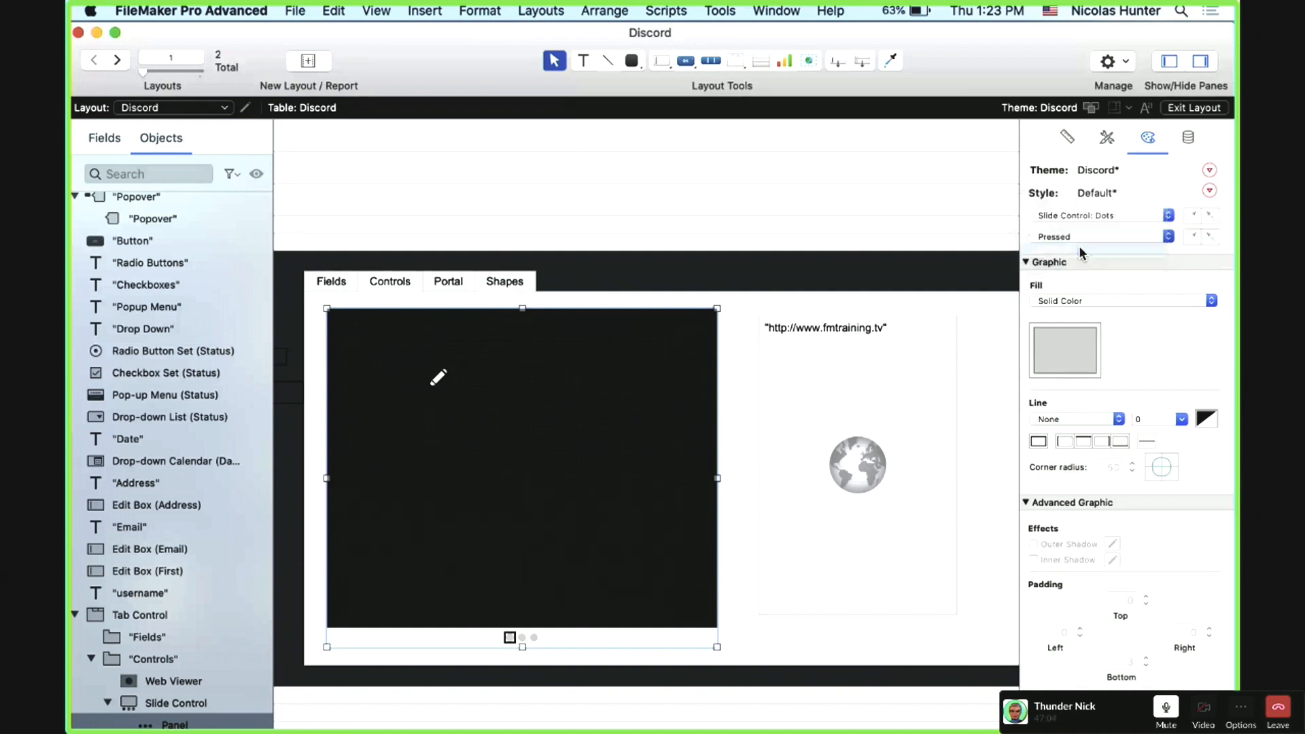
pyautogui.click(1080, 237)
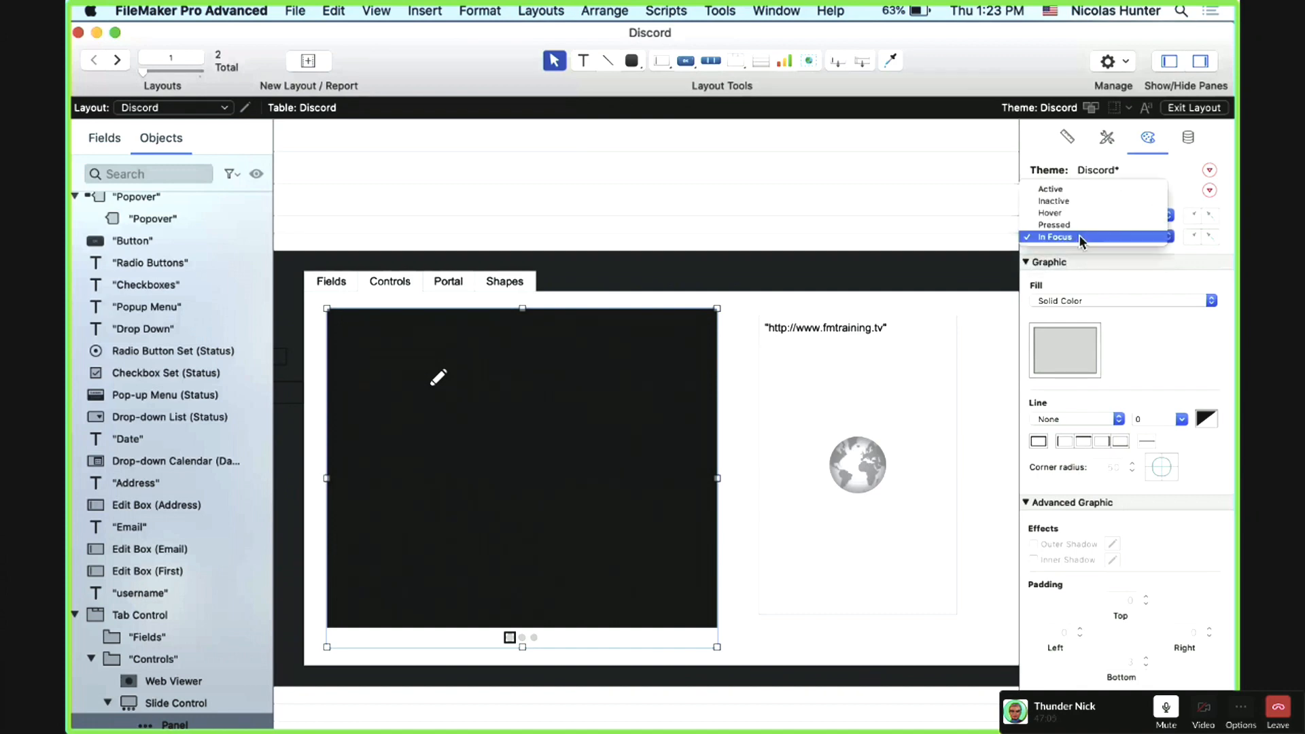
pyautogui.click(1074, 189)
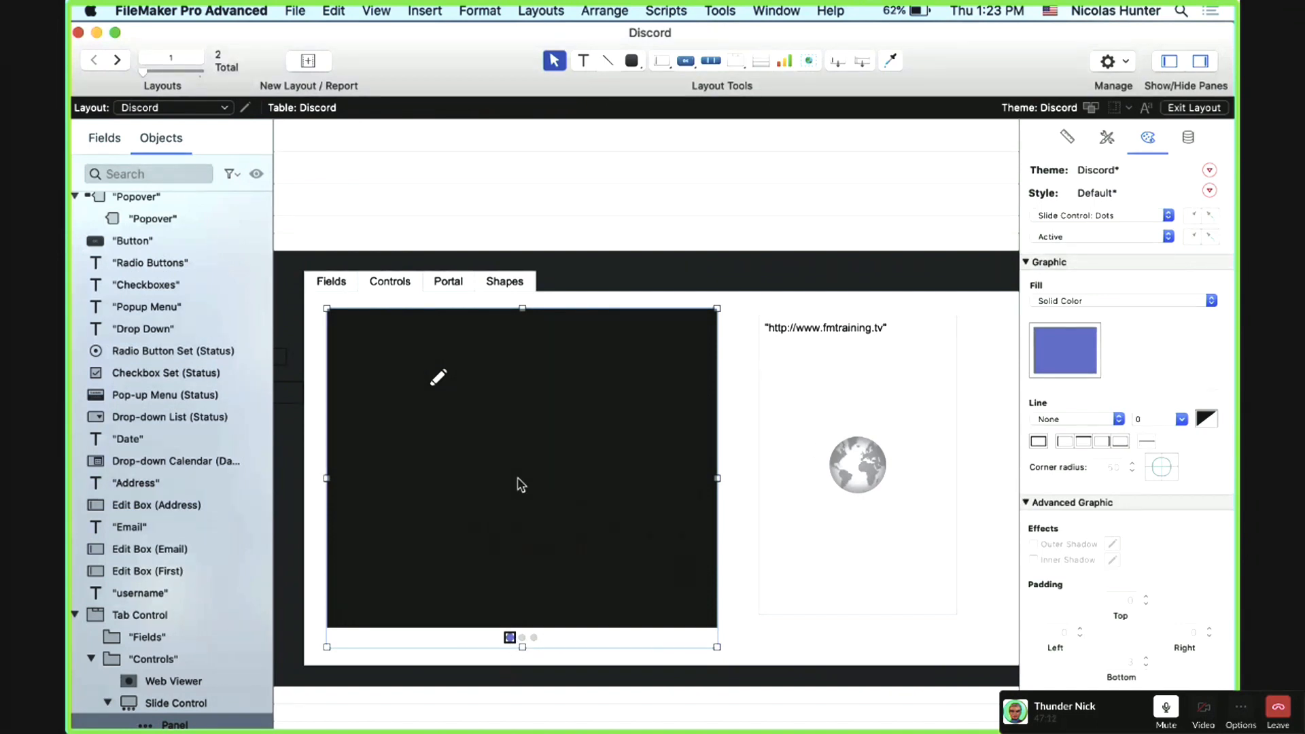
# Step: Move the slide control out of the tab control onto the dark form area over the buttons
pyautogui.click(572, 639)
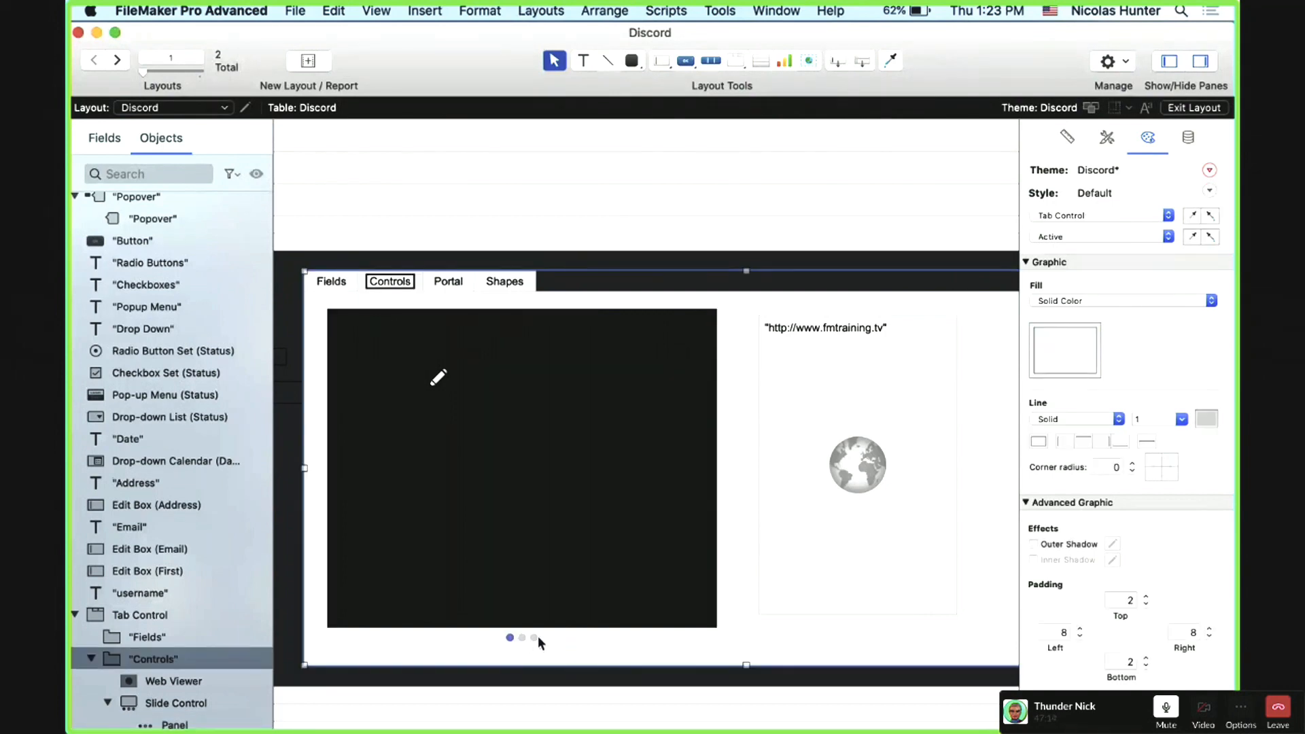
pyautogui.click(618, 633)
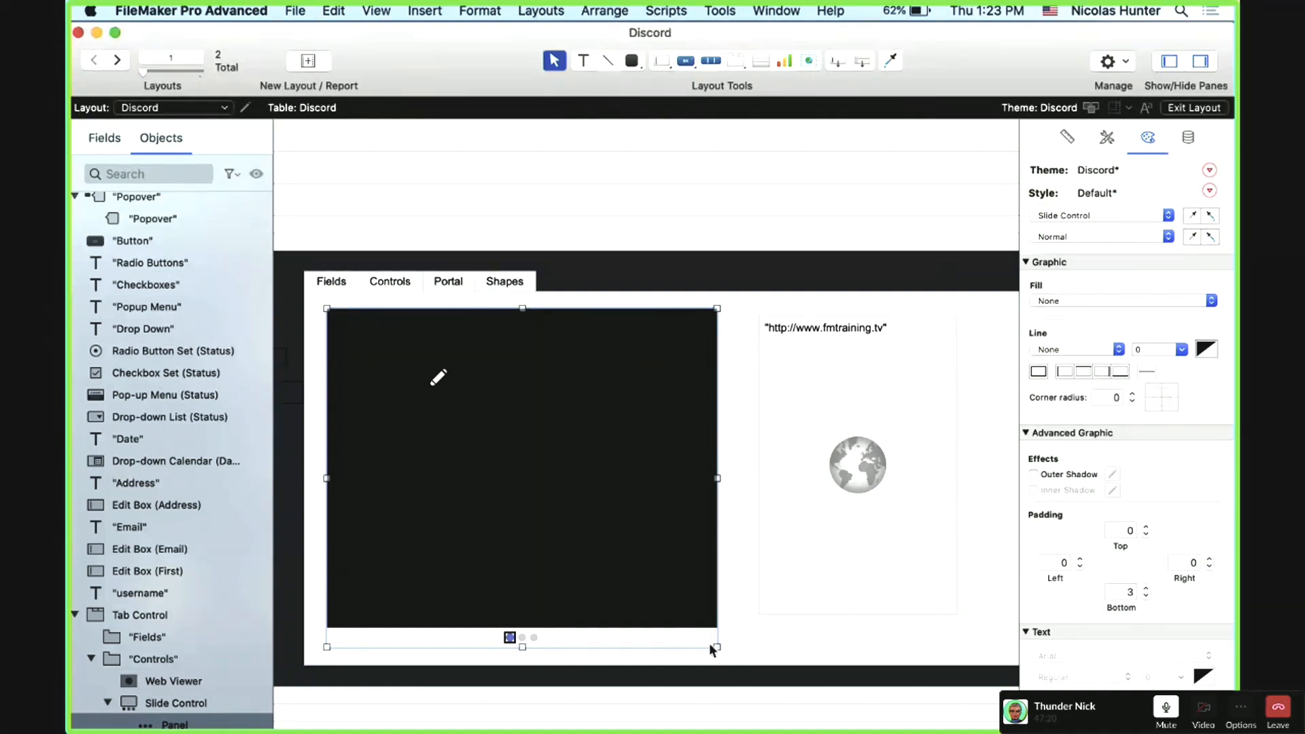
pyautogui.hscroll(-5, 545, 474)
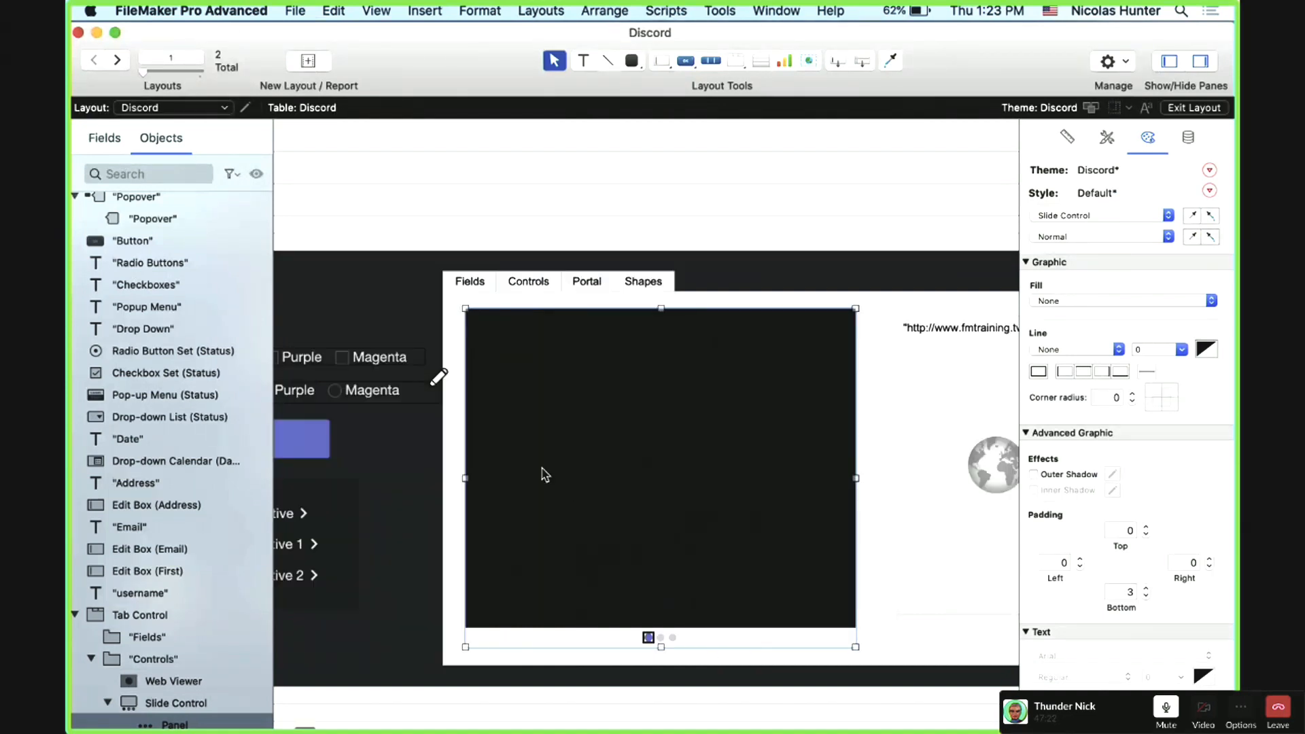
pyautogui.hscroll(-4, 546, 474)
pyautogui.moveTo(647, 487); pyautogui.dragTo(283, 488)
pyautogui.hscroll(-5, 448, 438)
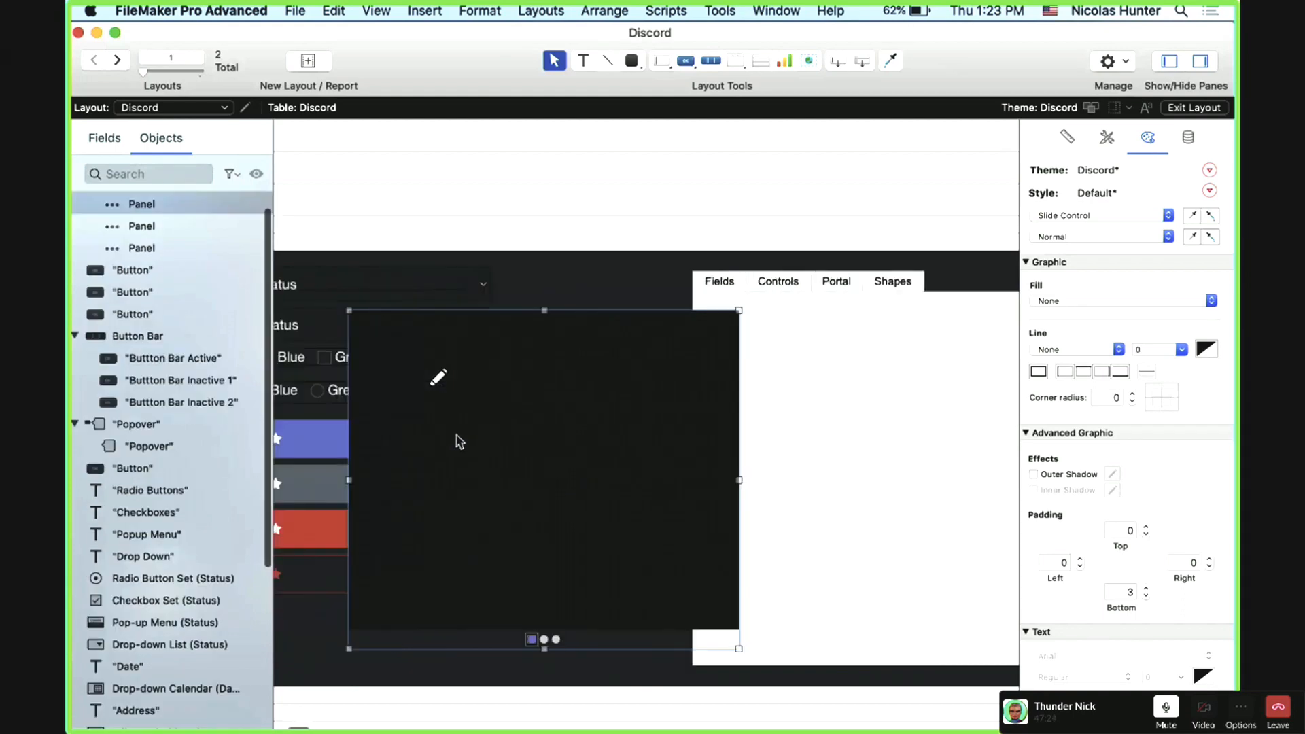
pyautogui.hscroll(-1, 460, 441)
pyautogui.moveTo(655, 514); pyautogui.dragTo(620, 517)
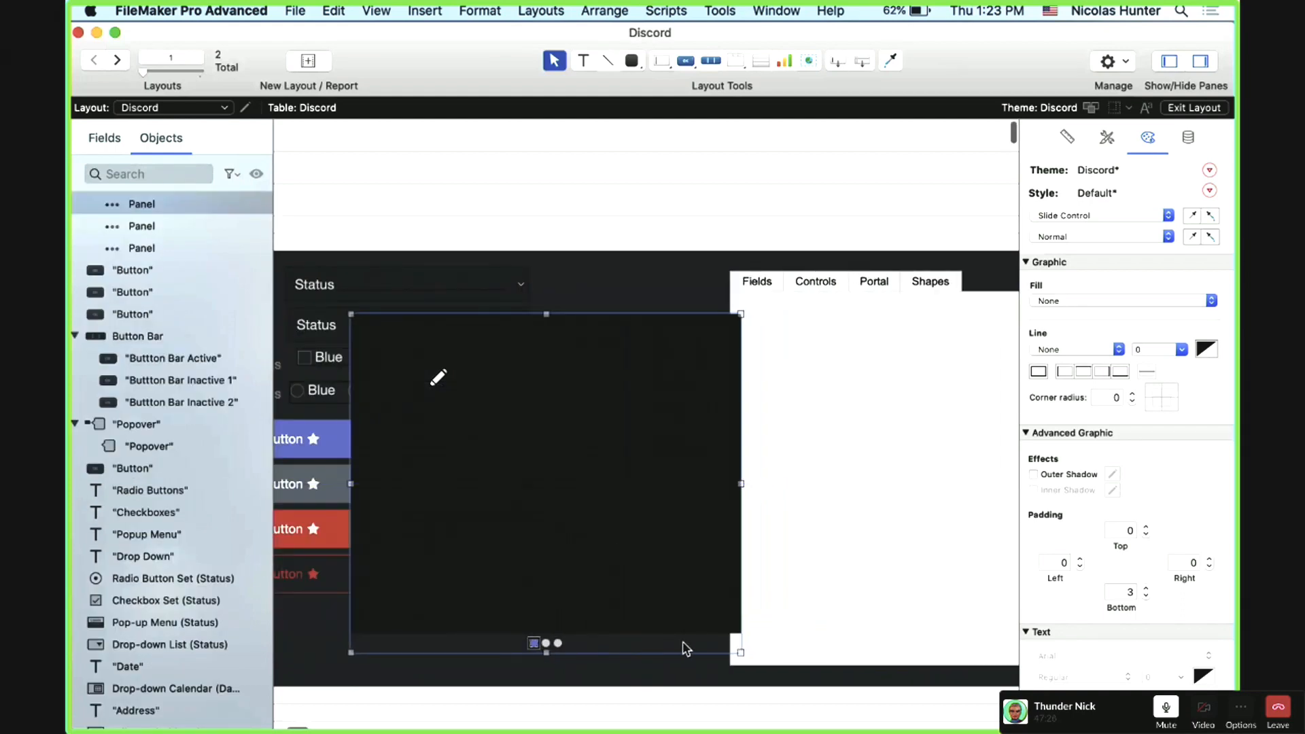
# Step: Give the Slide Control part a Solid Color fill, shift the control clear of the tab control, and make the fill transparent
pyautogui.click(1095, 217)
pyautogui.click(1086, 301)
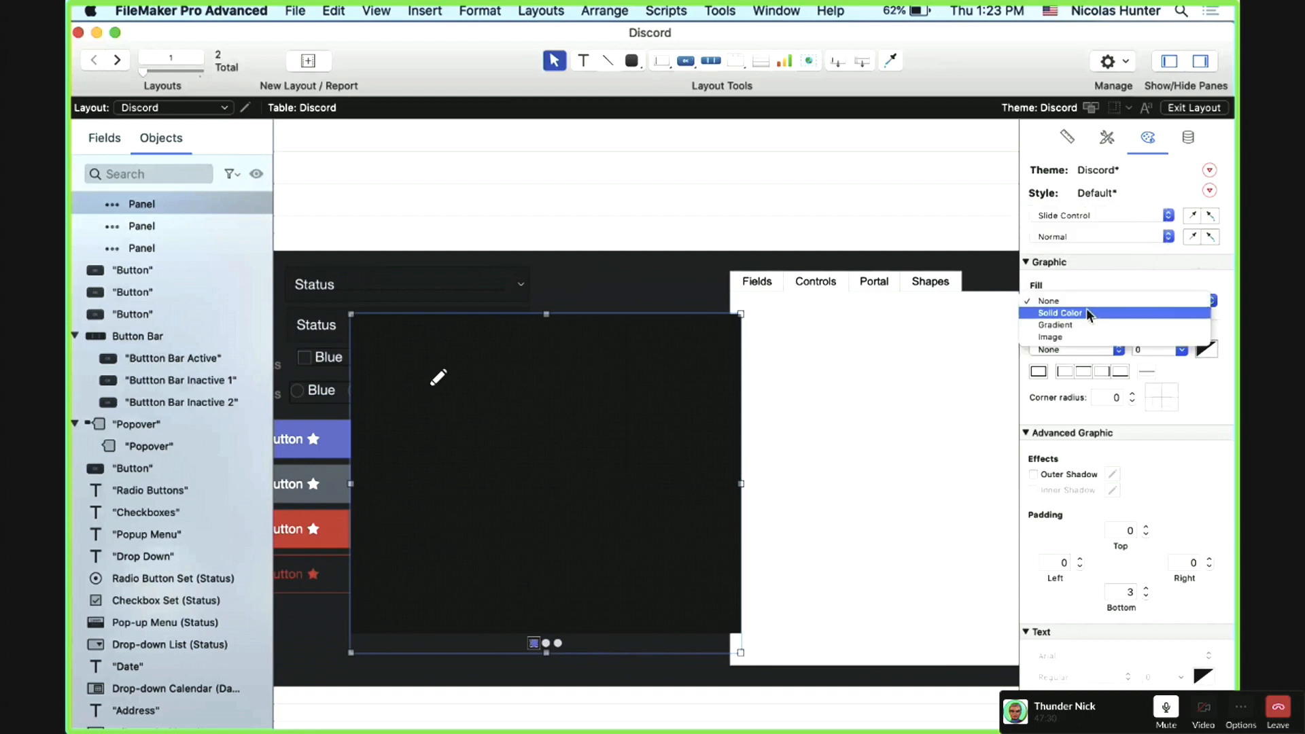
pyautogui.click(1086, 313)
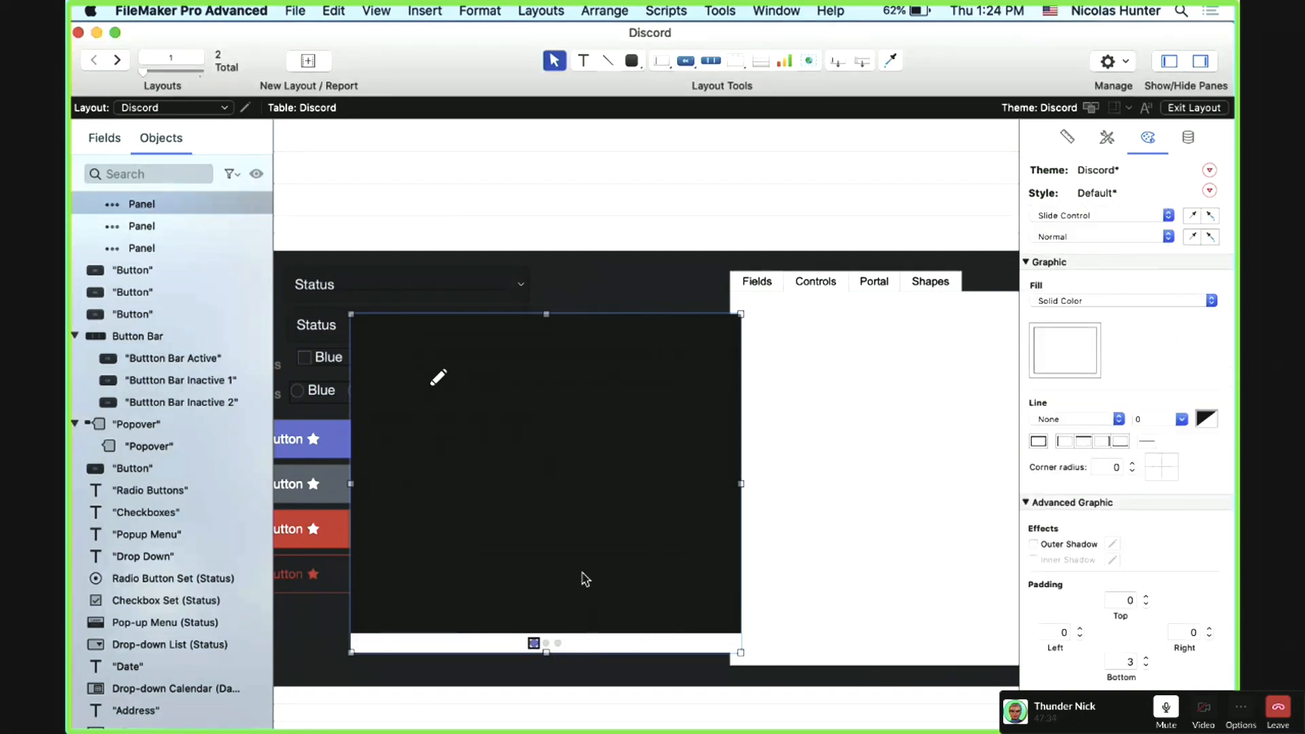
pyautogui.moveTo(580, 578); pyautogui.dragTo(554, 590)
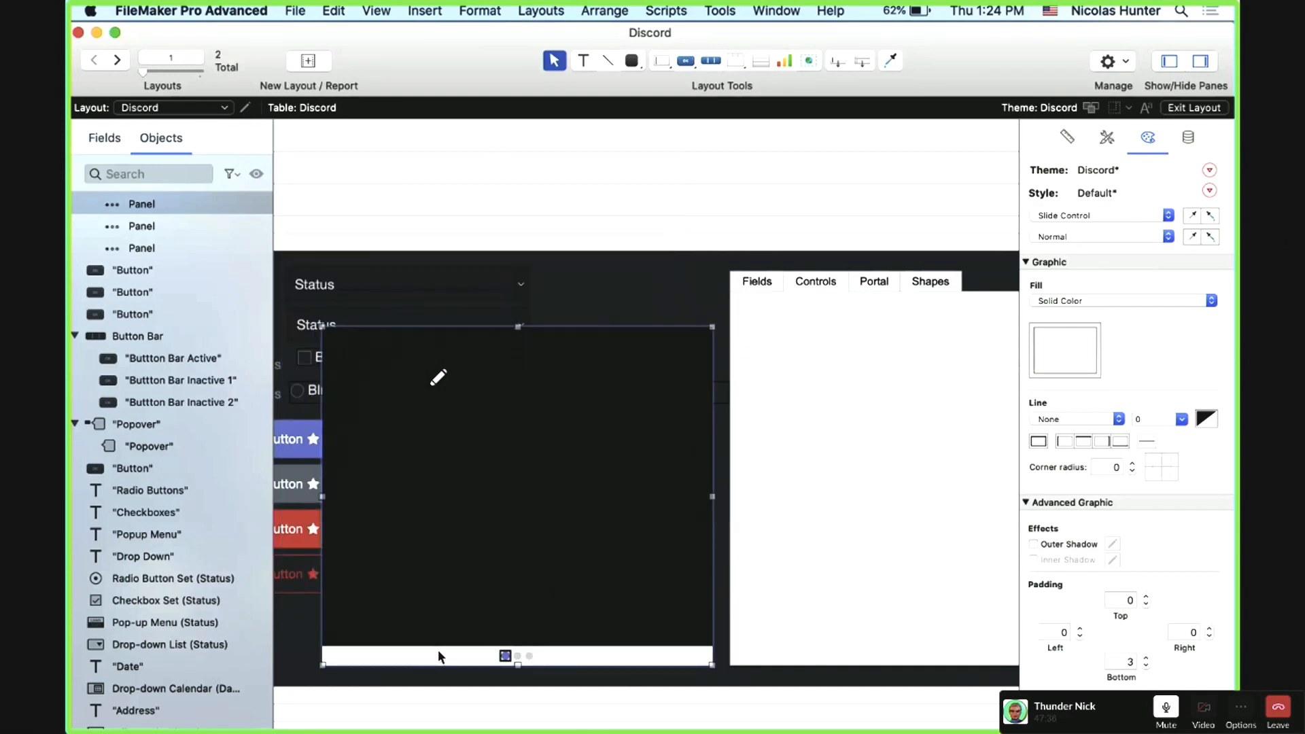
pyautogui.click(1081, 338)
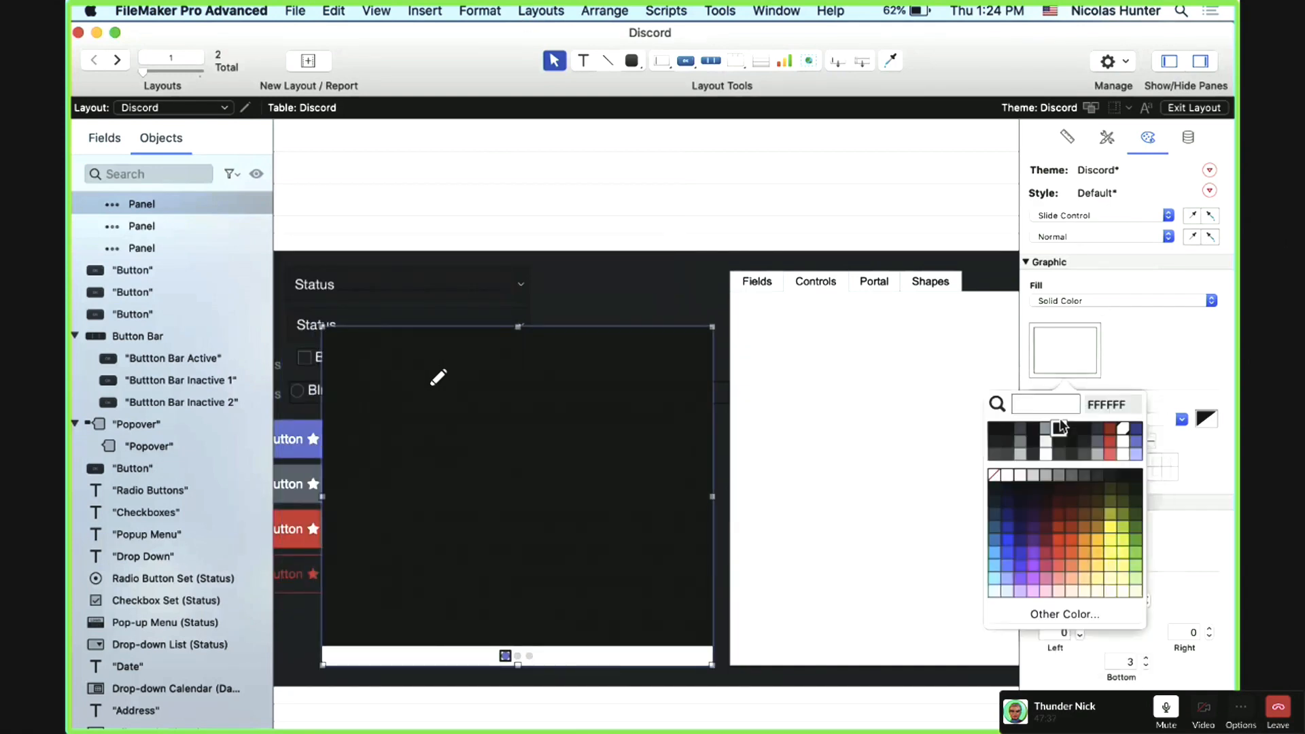
pyautogui.click(994, 472)
pyautogui.click(639, 384)
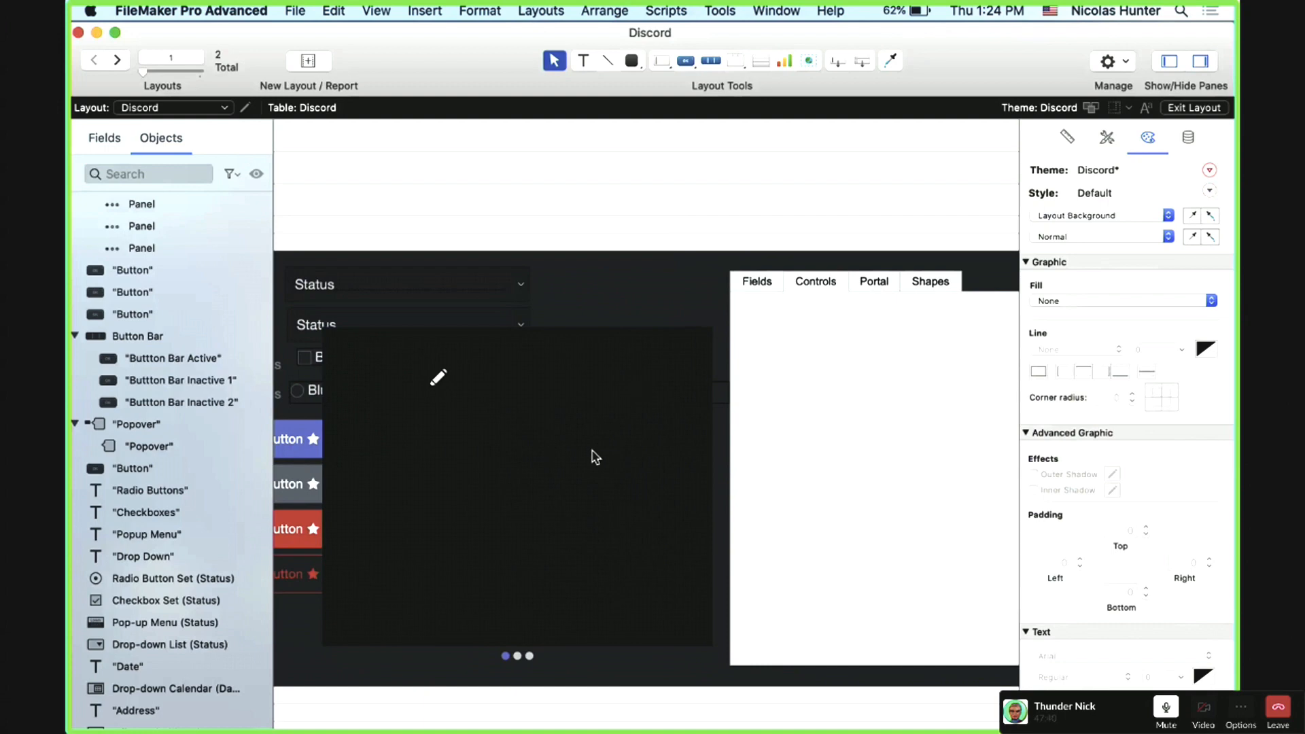
# Step: Shift the slide control over the dark form area to view its dots, and return it to the Controls tab panel
pyautogui.moveTo(594, 455); pyautogui.dragTo(622, 428)
pyautogui.hscroll(-5, 585, 367)
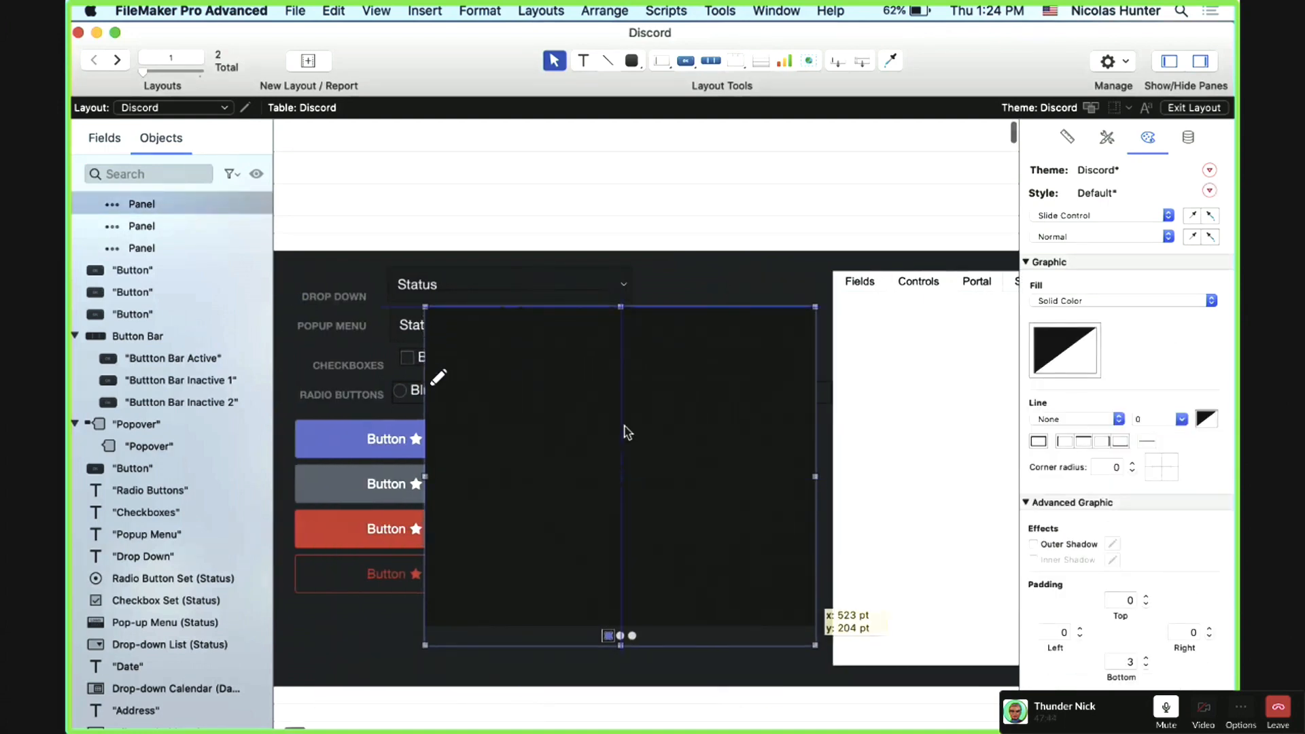
pyautogui.click(596, 684)
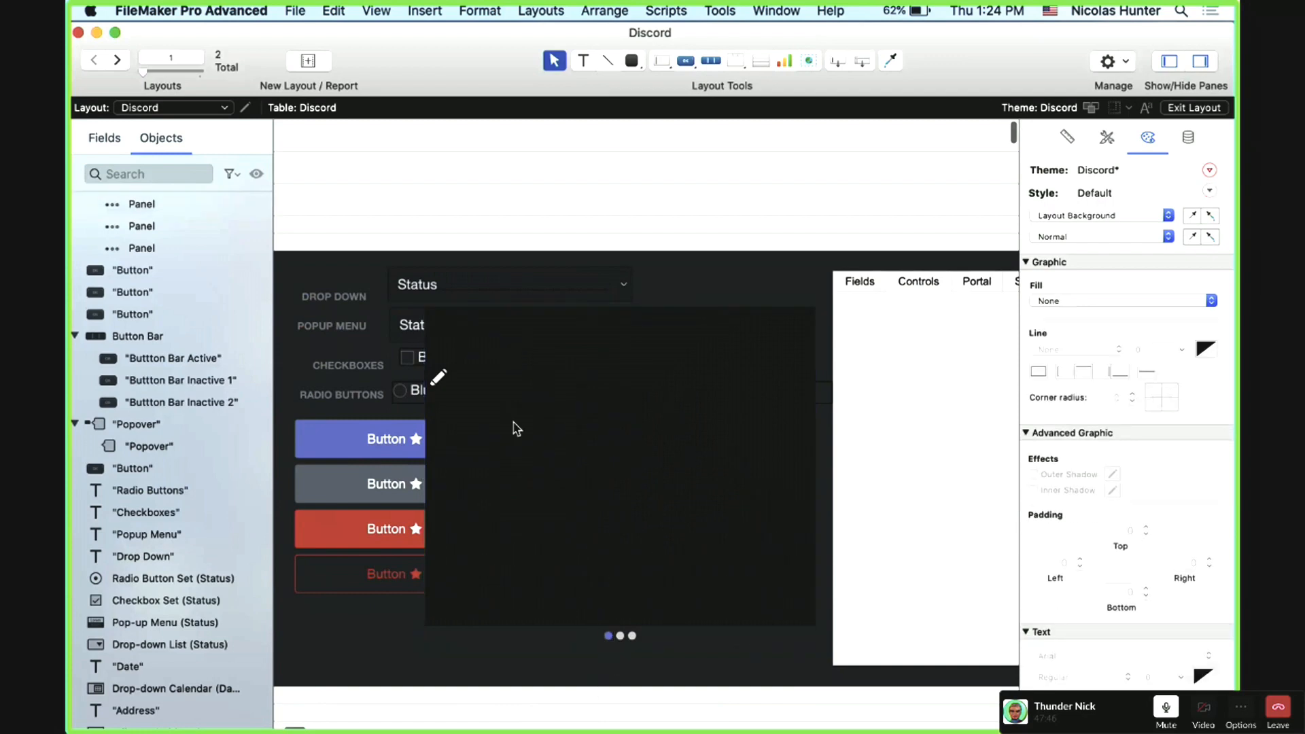
pyautogui.hscroll(8, 503, 448)
pyautogui.hscroll(-2, 442, 645)
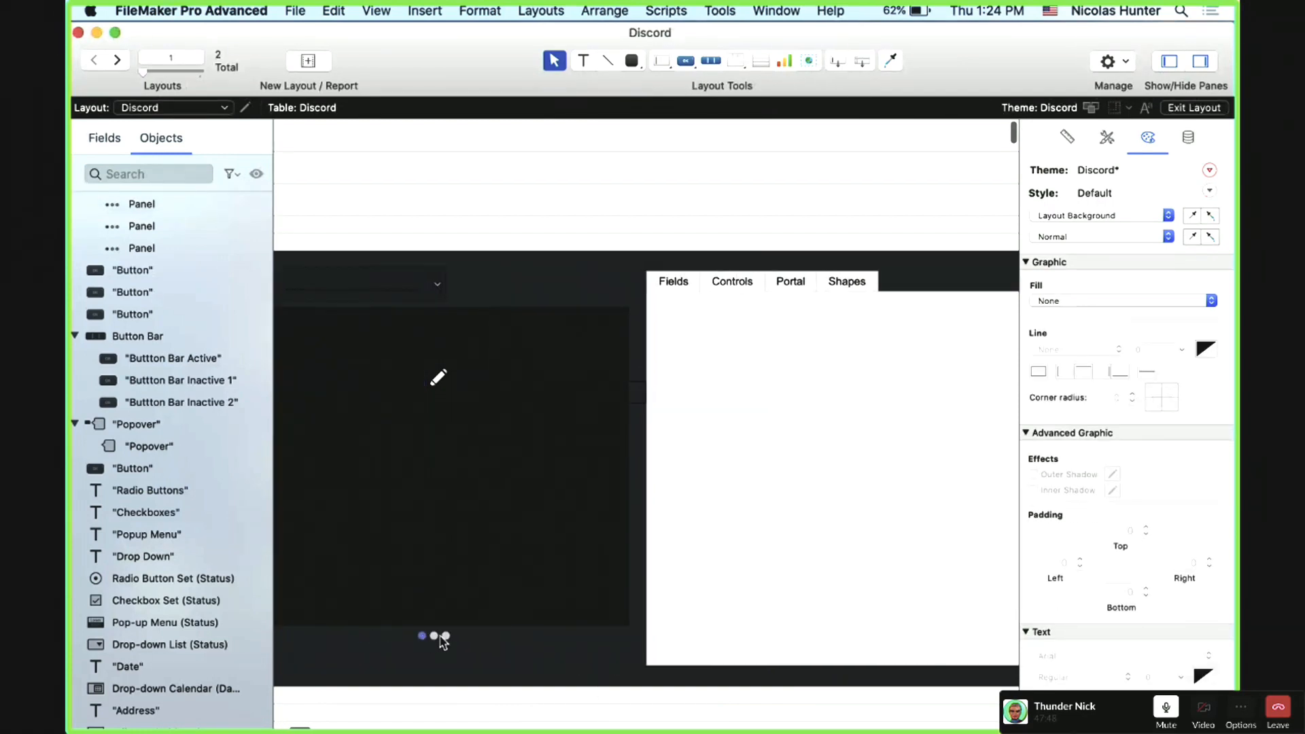
pyautogui.moveTo(400, 516); pyautogui.dragTo(871, 511)
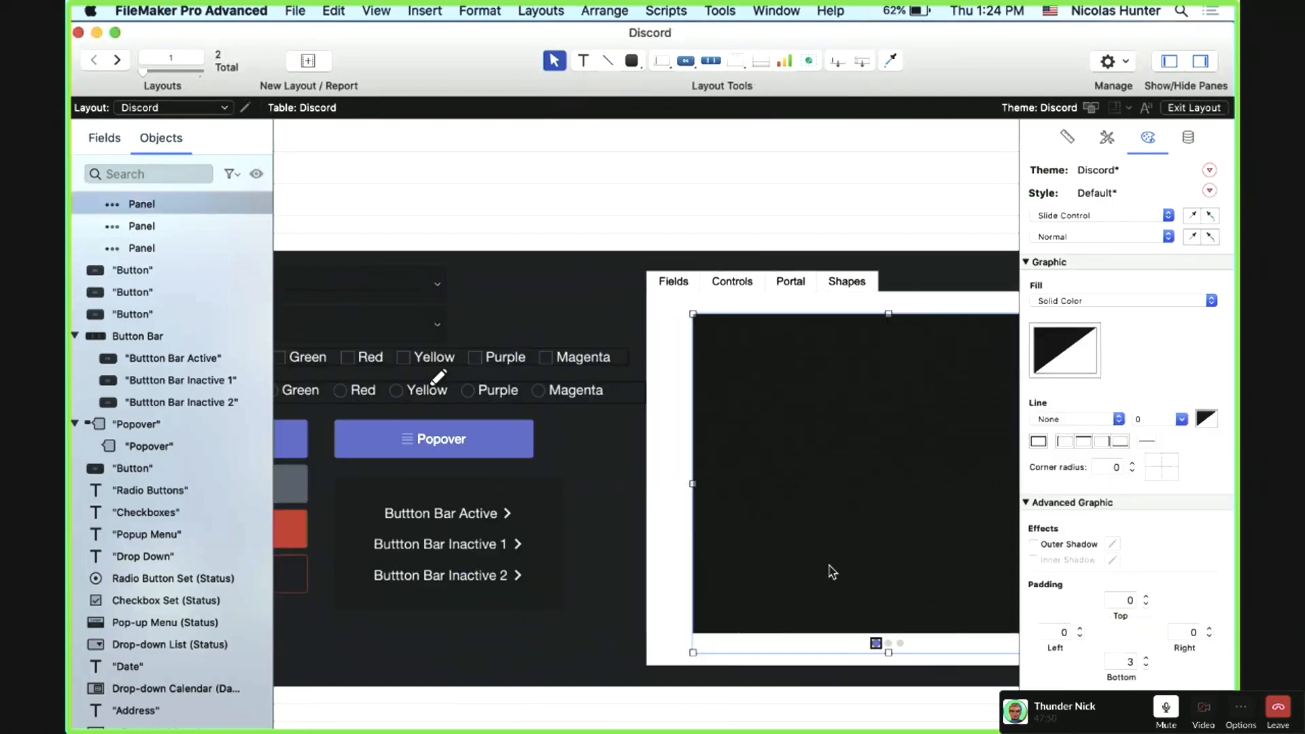
pyautogui.click(816, 678)
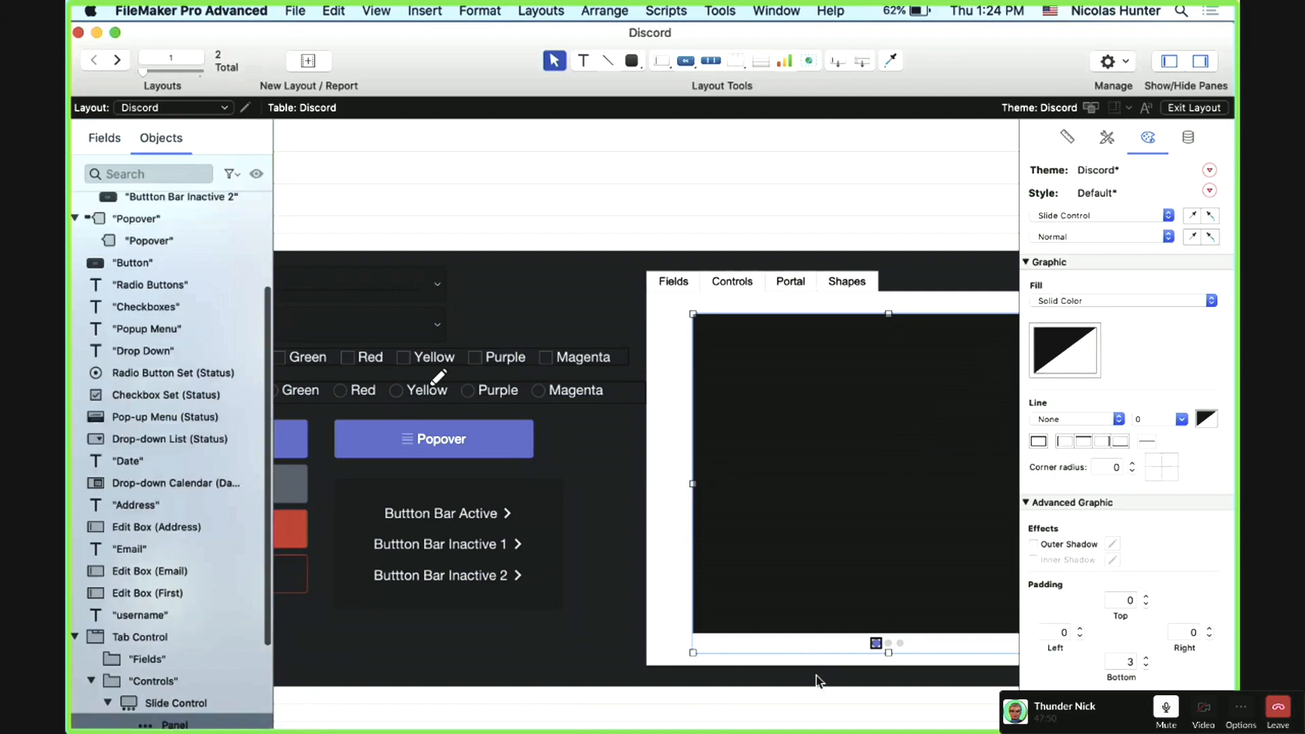
# Step: Fill the slide control with orange FF5308 and shift it slightly up within the tab panel
pyautogui.click(890, 643)
pyautogui.click(1079, 348)
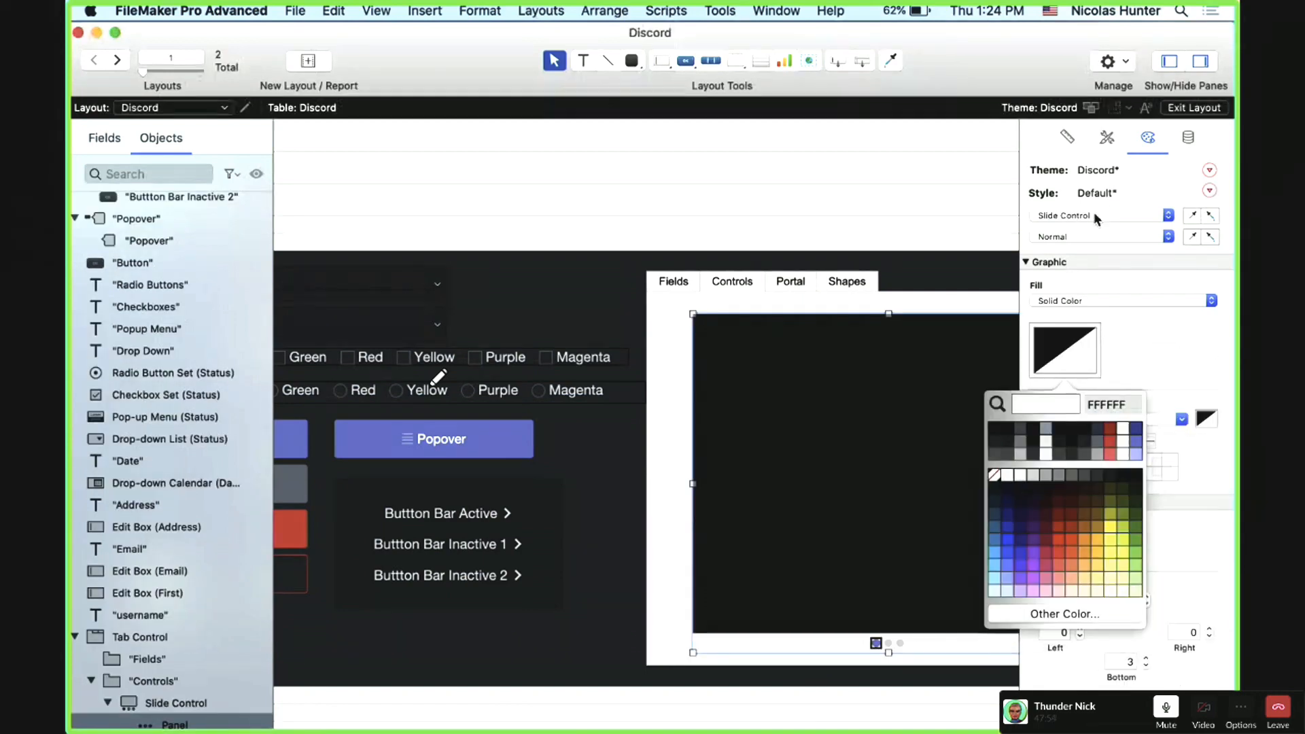
pyautogui.click(1072, 544)
pyautogui.moveTo(909, 513); pyautogui.dragTo(979, 486)
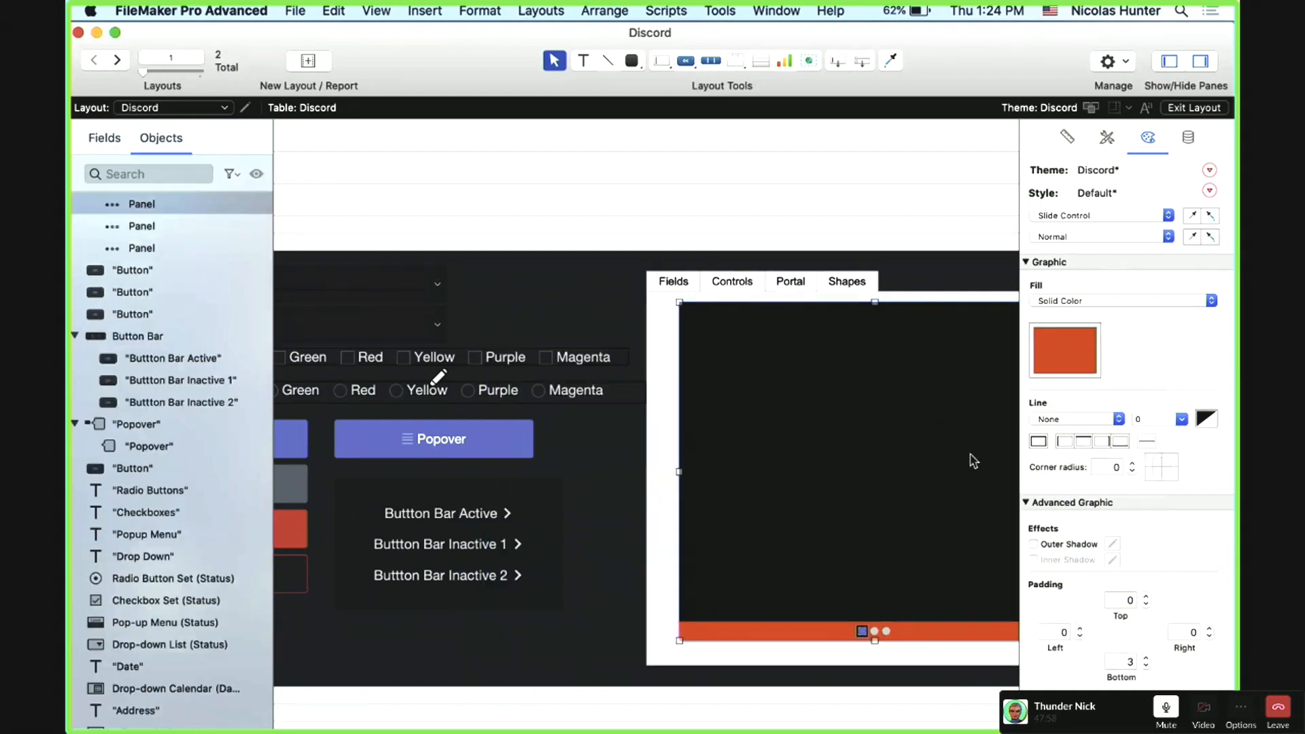
# Step: Sample the tab panel's white as the slide control's fill with the eyedropper, and switch the fill back to transparent
pyautogui.click(1098, 355)
pyautogui.click(1094, 359)
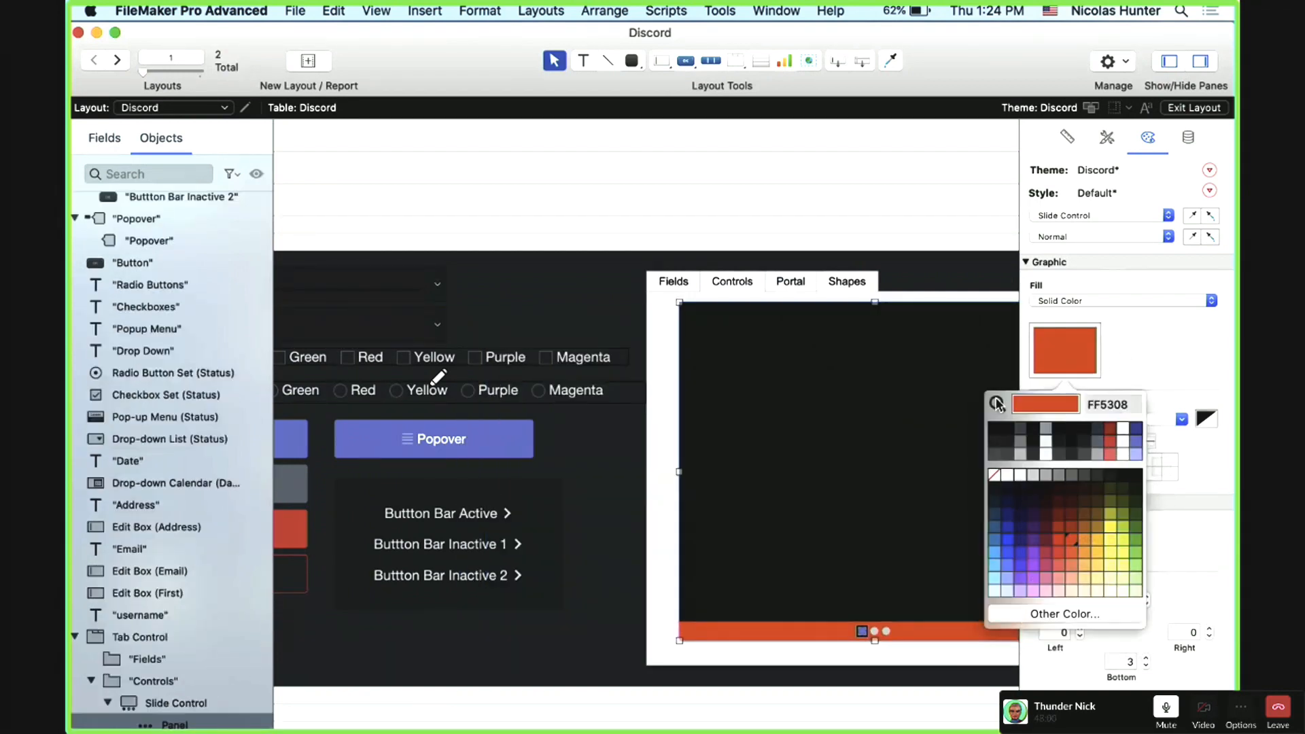
pyautogui.click(998, 406)
pyautogui.click(783, 660)
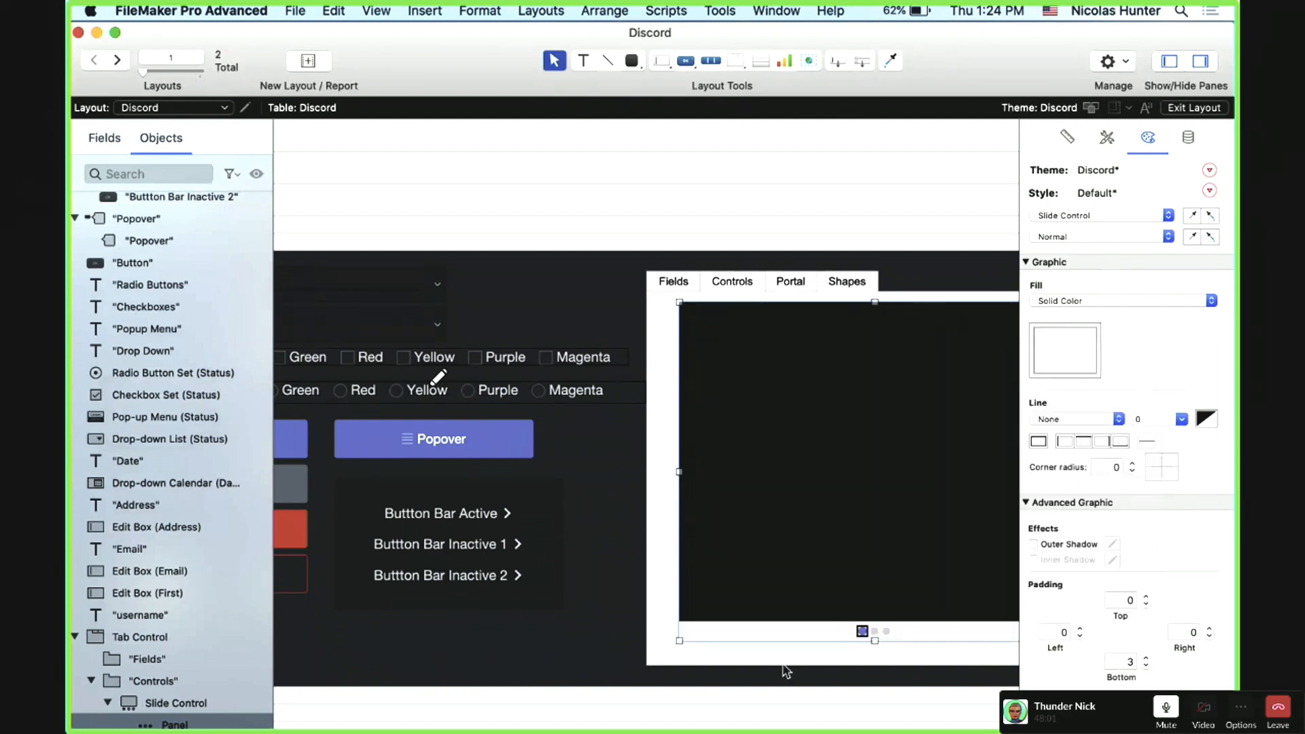
pyautogui.click(1071, 349)
pyautogui.click(994, 476)
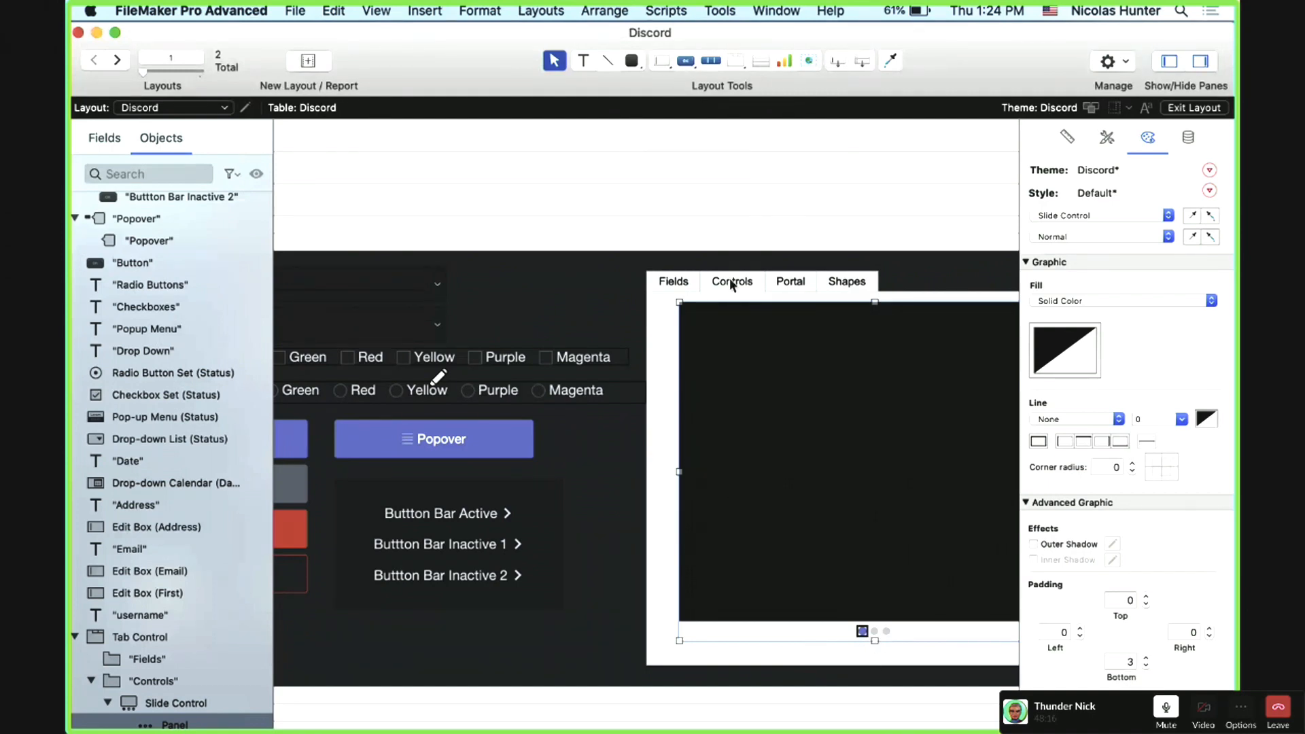
# Step: Reposition the slide control slightly within the Controls tab panel and set its top padding to 7
pyautogui.hscroll(8, 730, 280)
pyautogui.moveTo(686, 371); pyautogui.dragTo(676, 378)
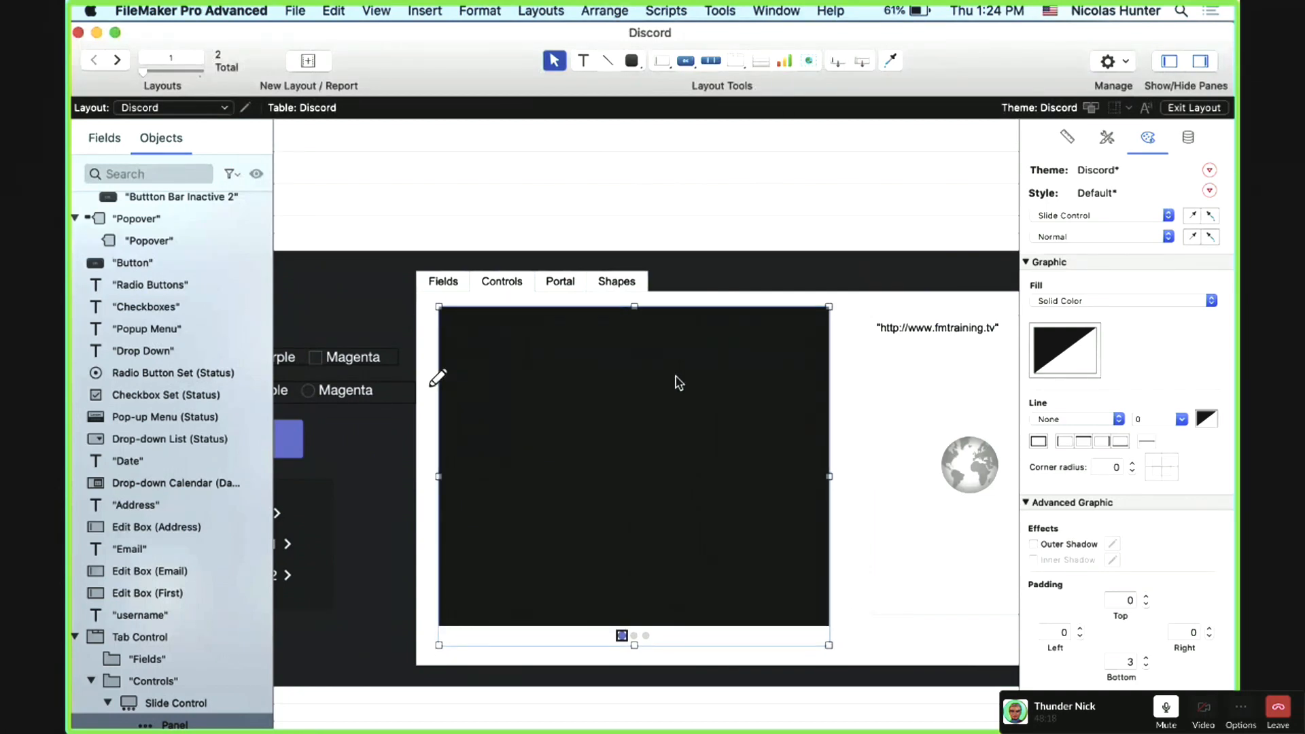
pyautogui.click(1146, 596)
pyautogui.click(1146, 597)
pyautogui.click(1146, 597)
pyautogui.click(1146, 597)
pyautogui.click(1147, 597)
pyautogui.click(1146, 597)
pyautogui.click(1146, 597)
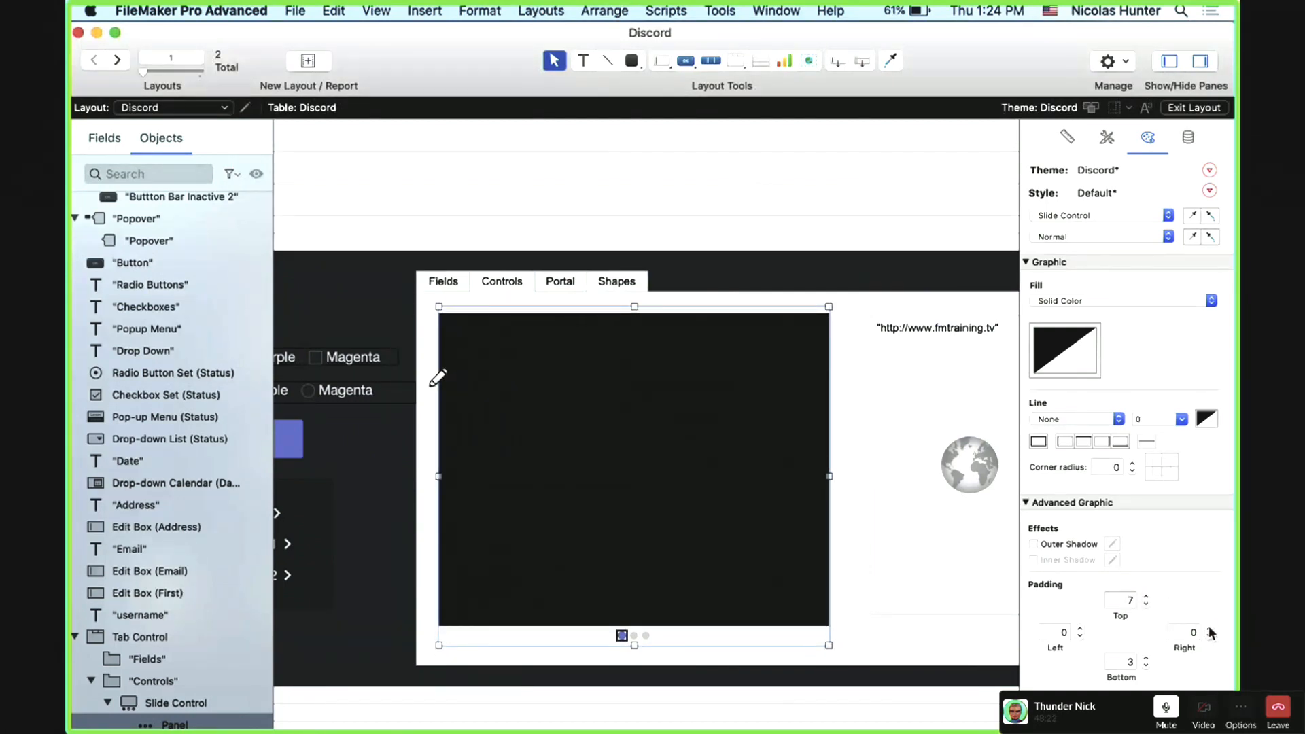
# Step: Set the slide control's right padding to 7 and its left padding to 8
pyautogui.click(1209, 629)
pyautogui.click(1209, 629)
pyautogui.click(1210, 629)
pyautogui.click(1210, 629)
pyautogui.click(1209, 629)
pyautogui.click(1210, 629)
pyautogui.click(1209, 629)
pyautogui.click(1081, 629)
pyautogui.click(1080, 629)
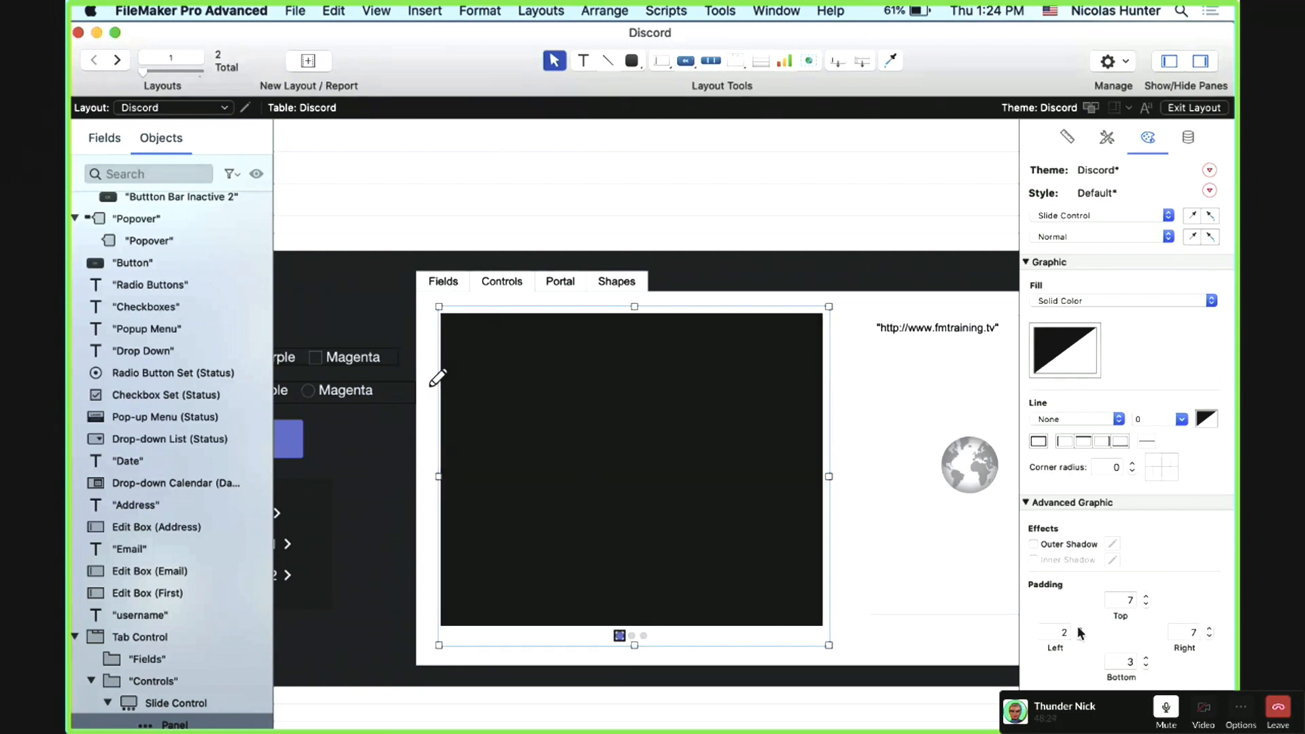
pyautogui.click(1080, 629)
pyautogui.click(1080, 629)
pyautogui.click(1080, 629)
pyautogui.click(1081, 629)
pyautogui.click(1080, 629)
pyautogui.click(1080, 629)
# Step: Set the slide control's corner radius to 9
pyautogui.click(1132, 465)
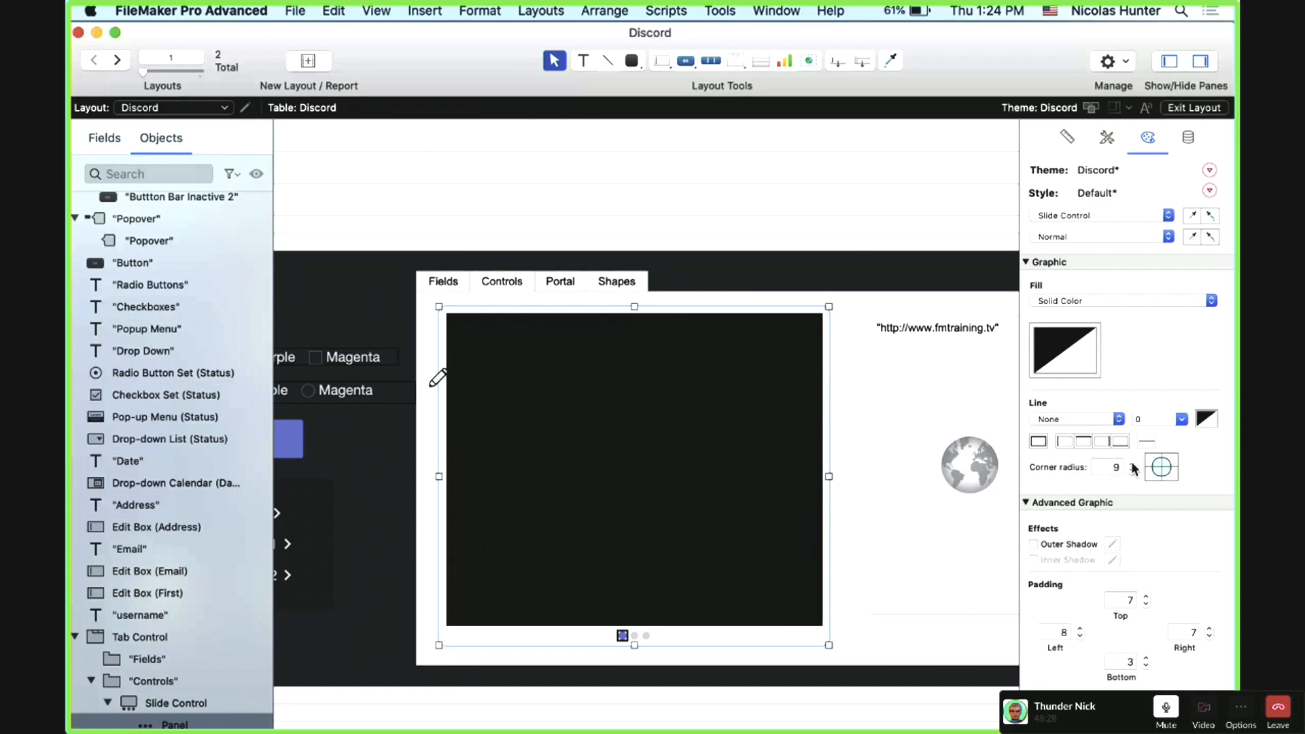
pyautogui.click(922, 408)
pyautogui.click(788, 356)
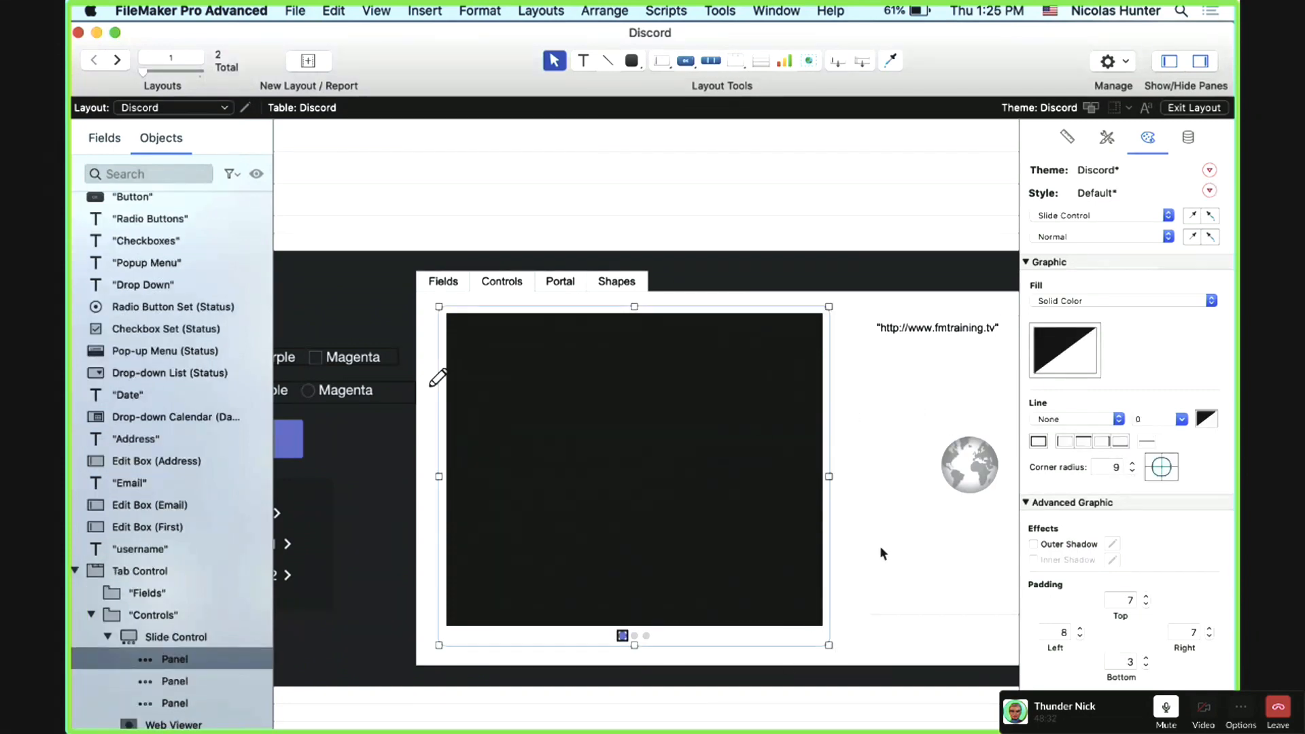
# Step: Add a solid 1 pt line in the theme's blue-purple on all sides of the slide control
pyautogui.click(1039, 441)
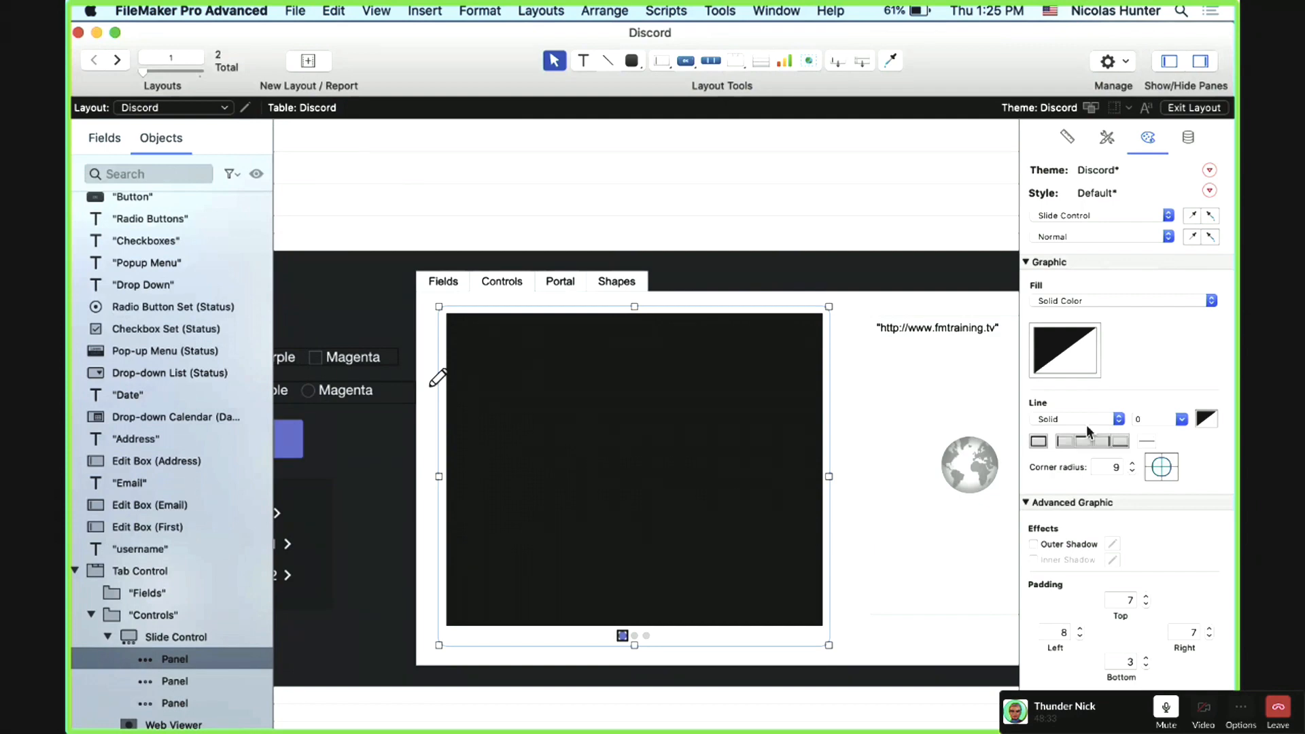
pyautogui.click(1173, 420)
pyautogui.click(1203, 419)
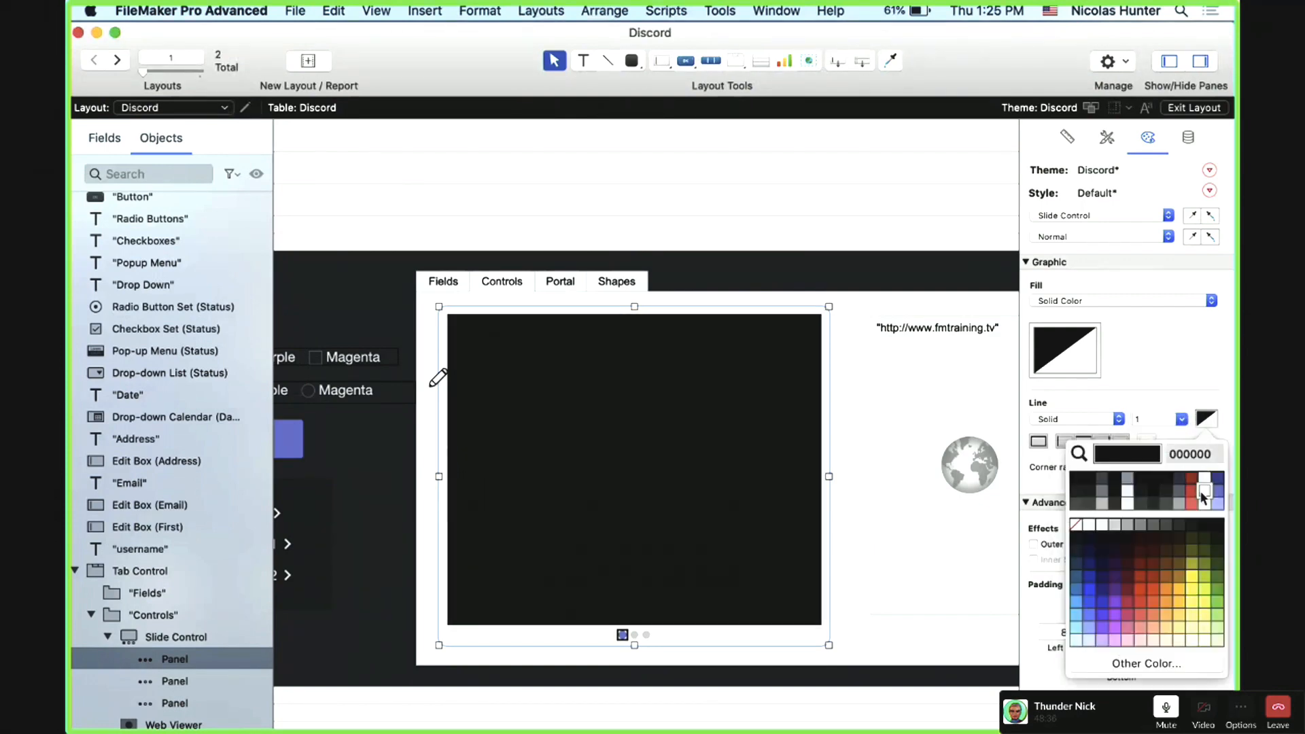
pyautogui.click(1215, 492)
pyautogui.click(897, 496)
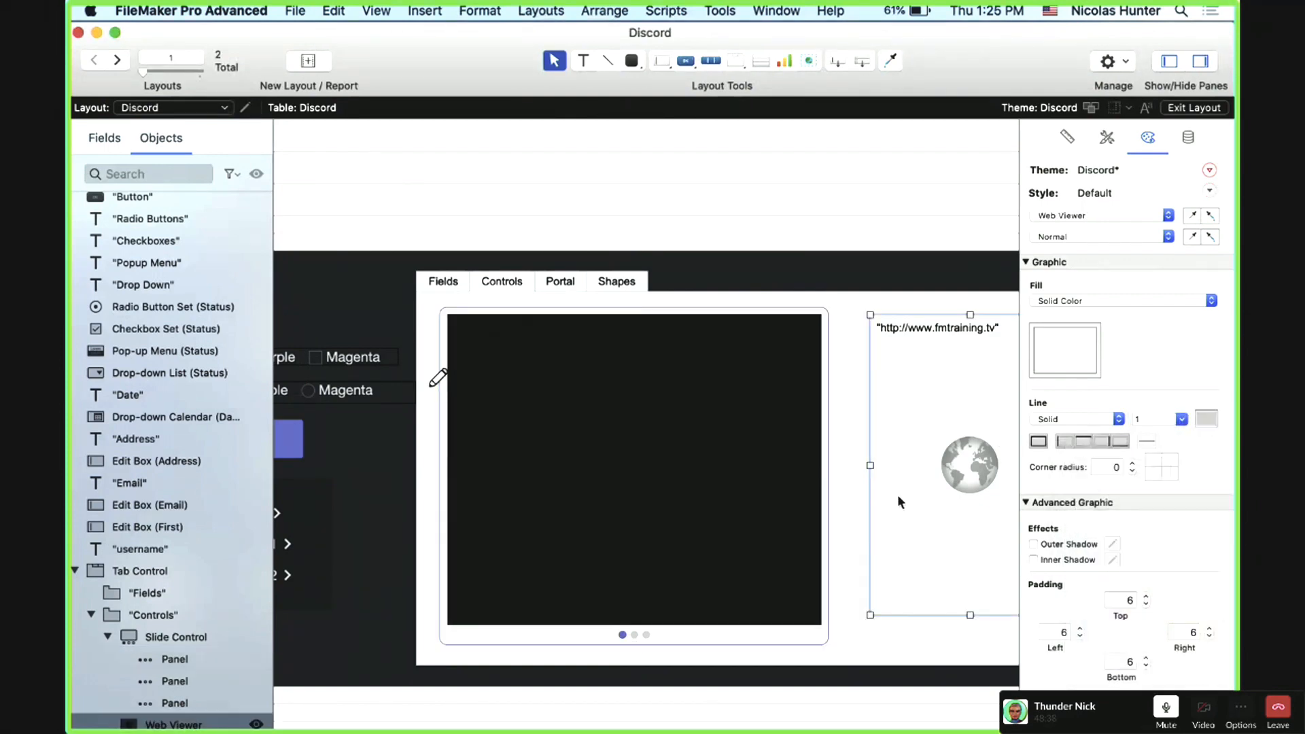
# Step: Round the corners of the slide control's inner Panel part
pyautogui.click(487, 419)
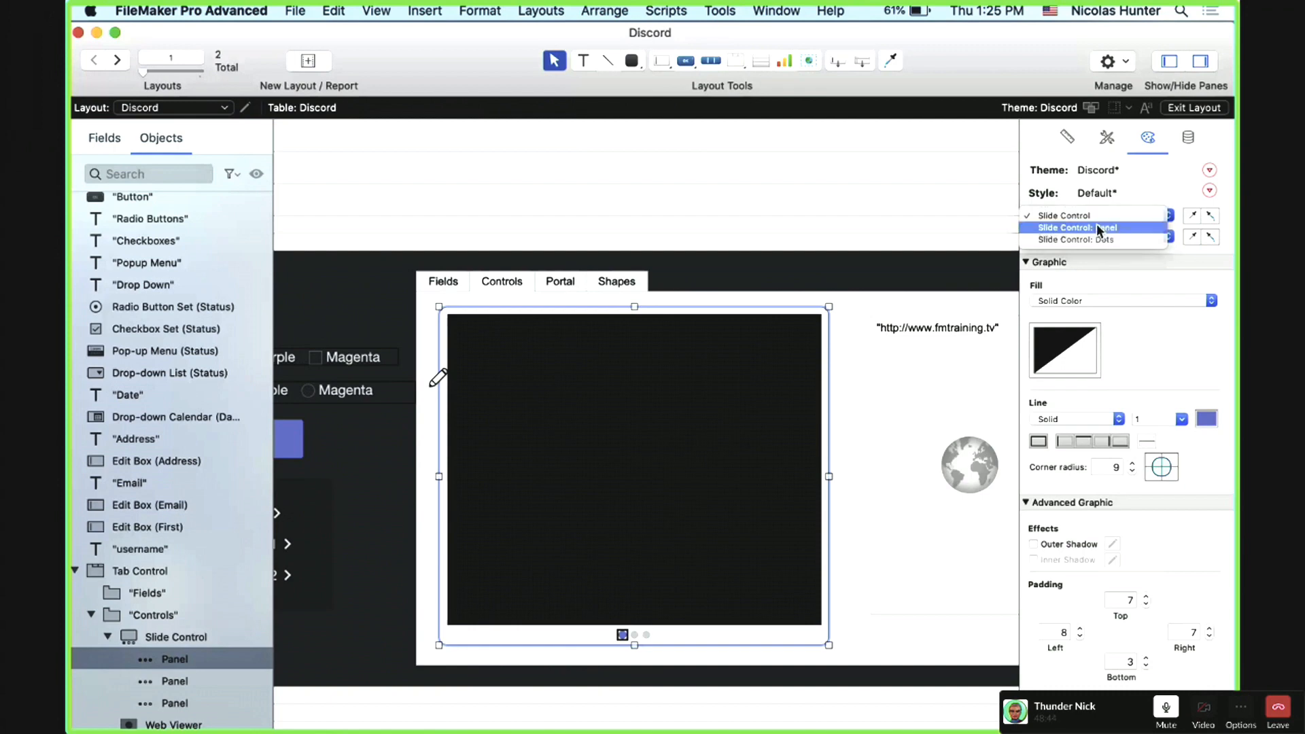
pyautogui.click(1097, 227)
pyautogui.click(1132, 464)
pyautogui.click(1133, 464)
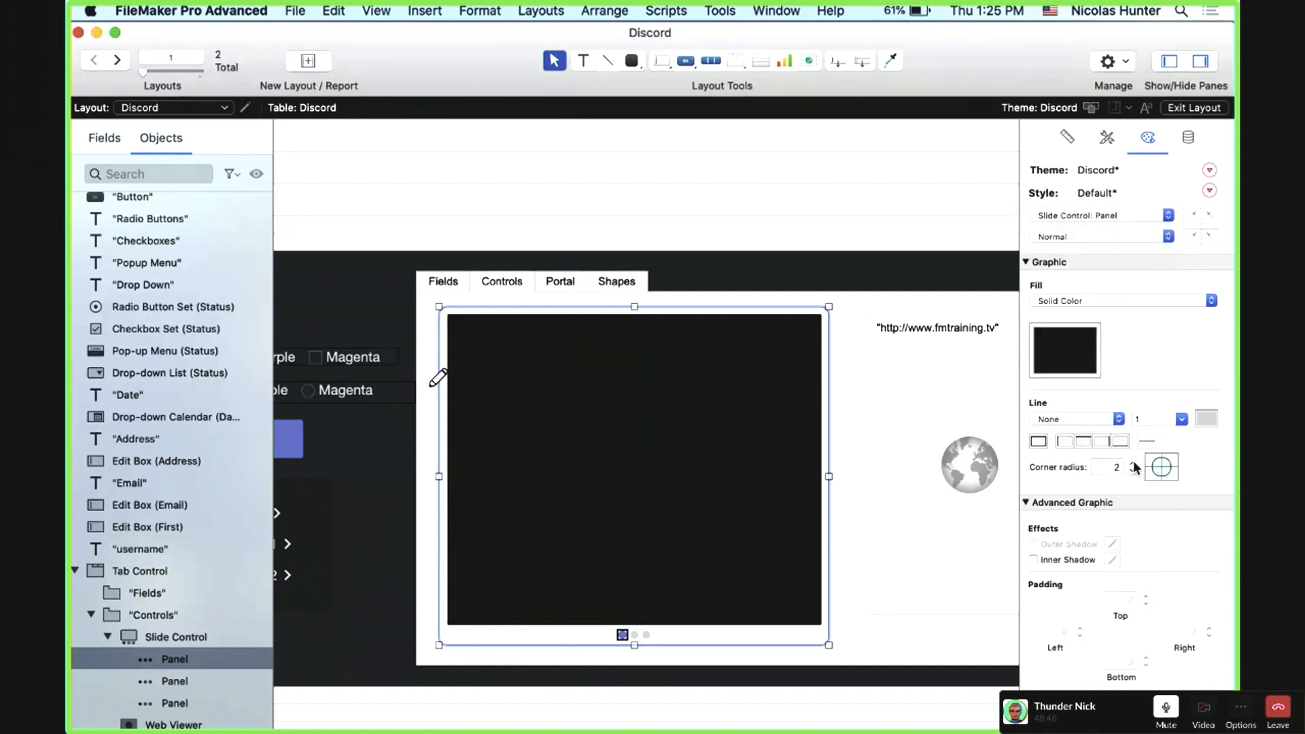
pyautogui.click(863, 431)
pyautogui.click(522, 511)
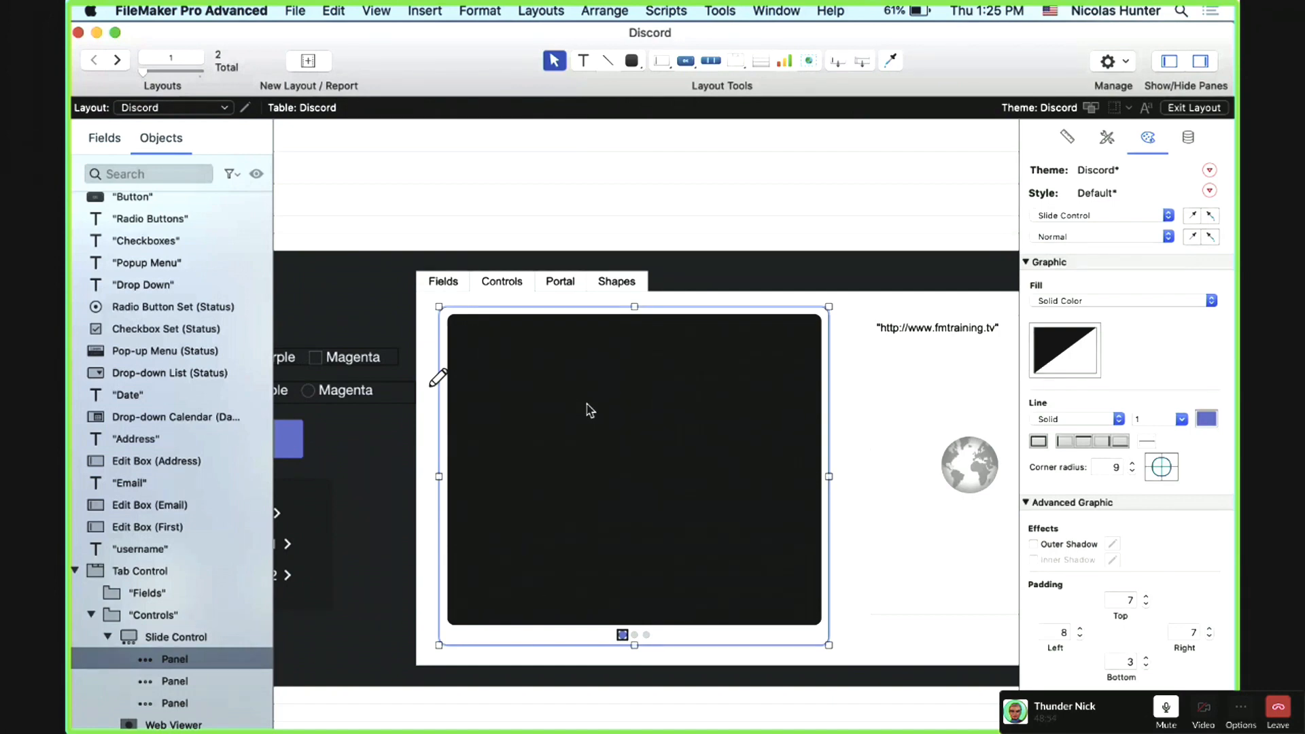
# Step: Undo the panel's corner rounding and the slide control's blue-purple outline
pyautogui.press('super+z')
pyautogui.press('super+z')
pyautogui.press('super+z')
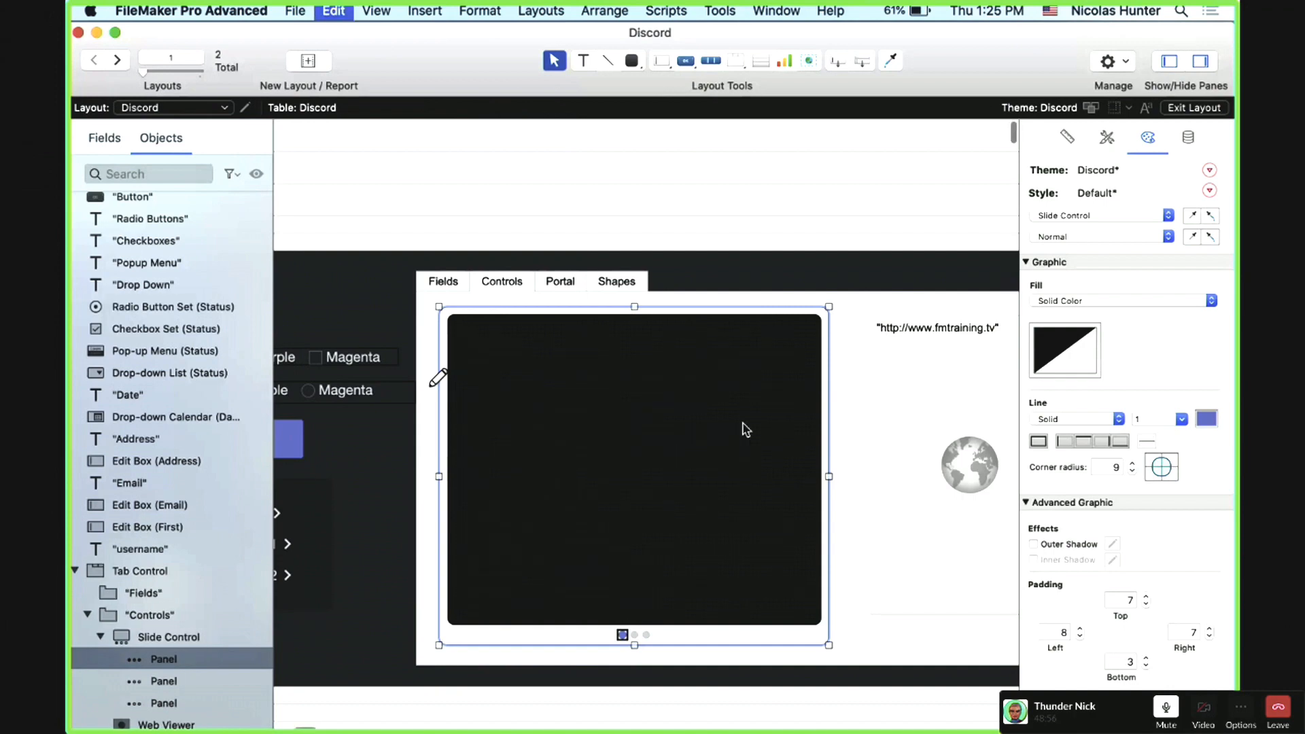
pyautogui.press('super+z')
pyautogui.press('super+z')
pyautogui.press('super+z')
pyautogui.press('super+z')
pyautogui.press('super+z')
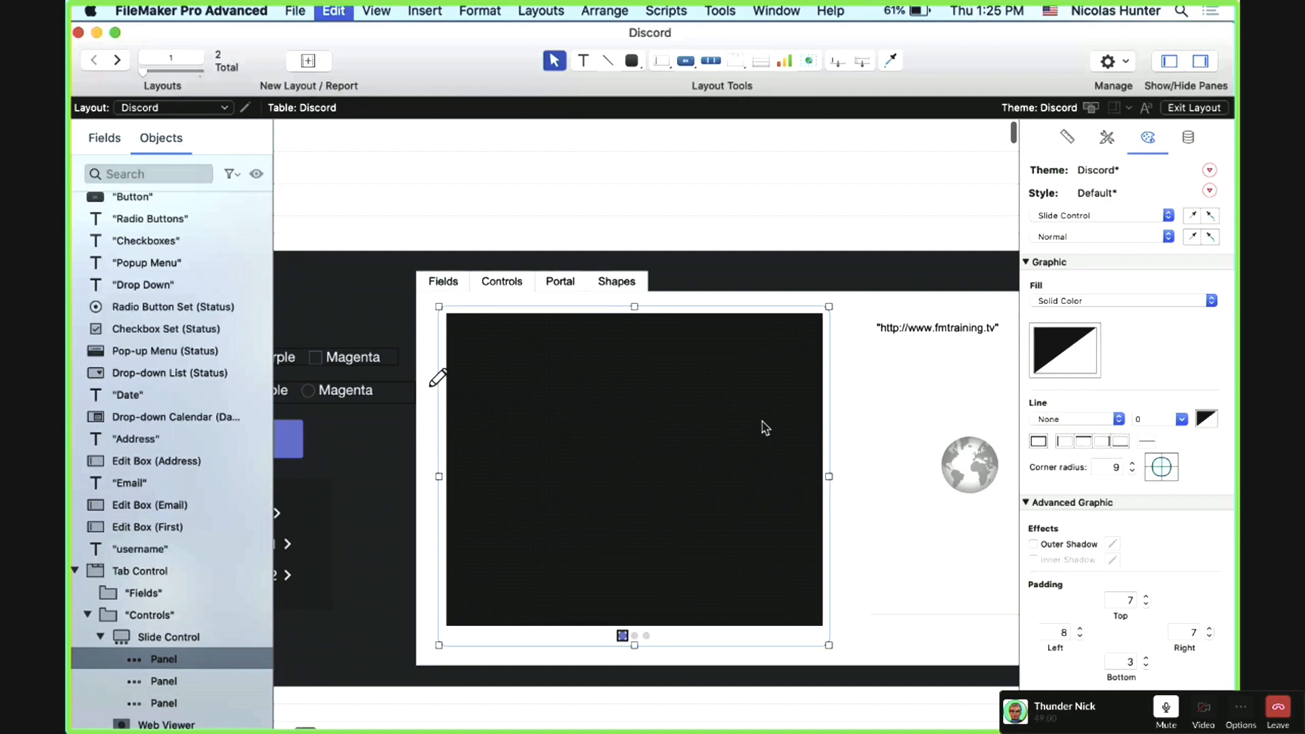
# Step: Undo the slide control's corner radius and its top, left and right padding changes
pyautogui.click(770, 433)
pyautogui.press('super+z')
pyautogui.press('super+z')
pyautogui.press('super+z')
pyautogui.press('super+z')
pyautogui.press('super+z')
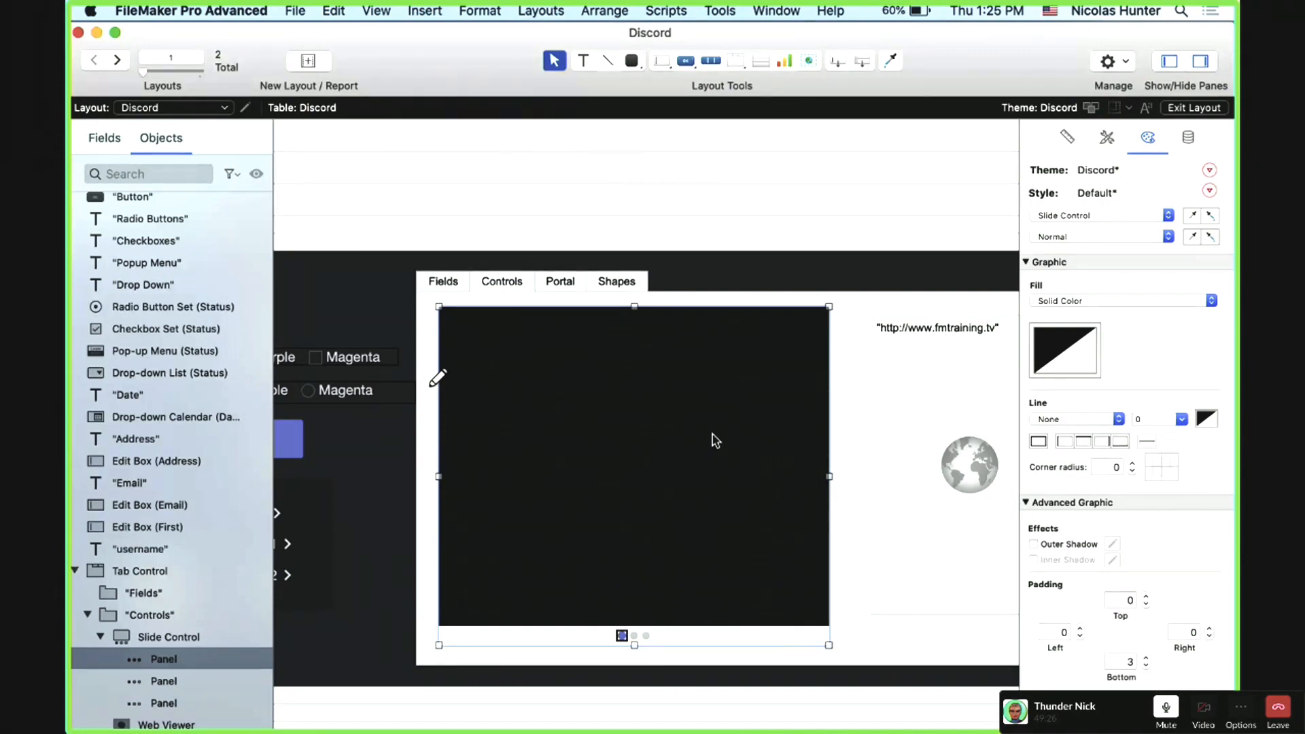
# Step: Shift the slide control slightly down within the Controls tab panel
pyautogui.moveTo(716, 440); pyautogui.dragTo(649, 413)
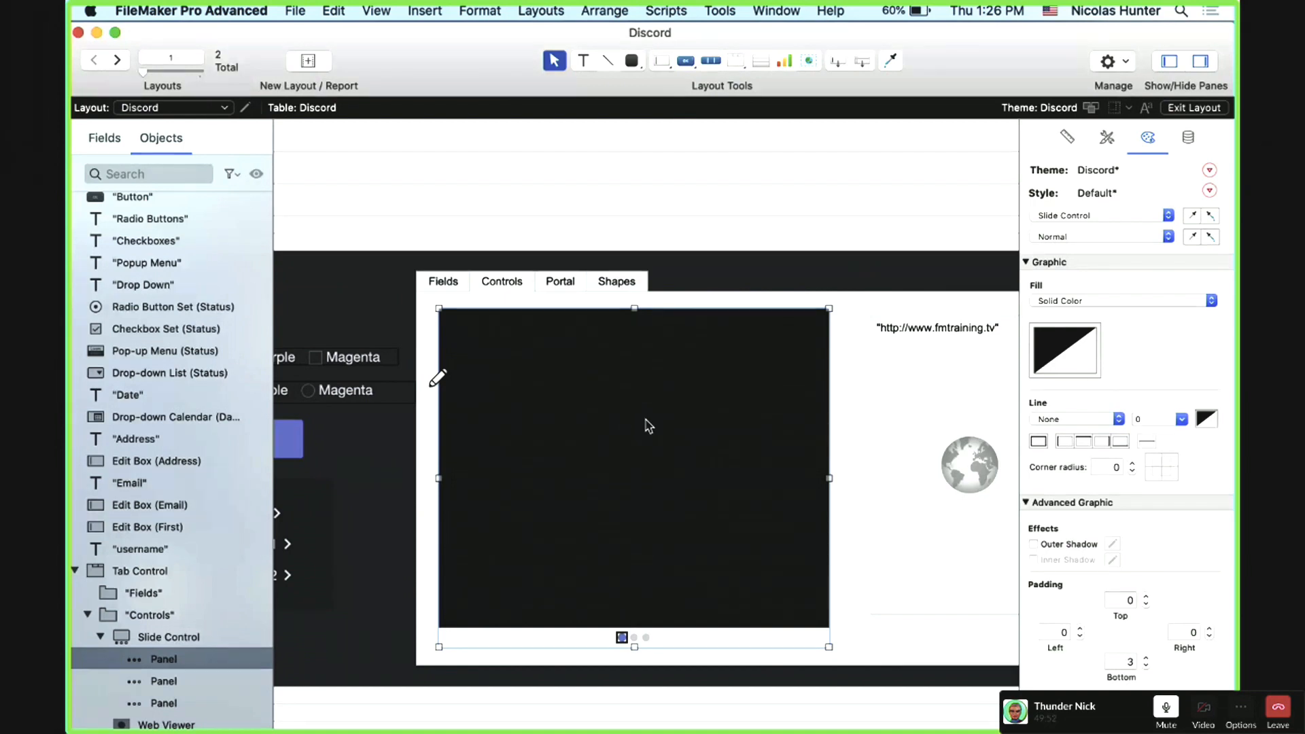
pyautogui.click(866, 374)
pyautogui.click(699, 421)
# Step: Look through the appearance settings of the slide control's Dots part for options that can be changed
pyautogui.click(1082, 217)
pyautogui.click(1090, 239)
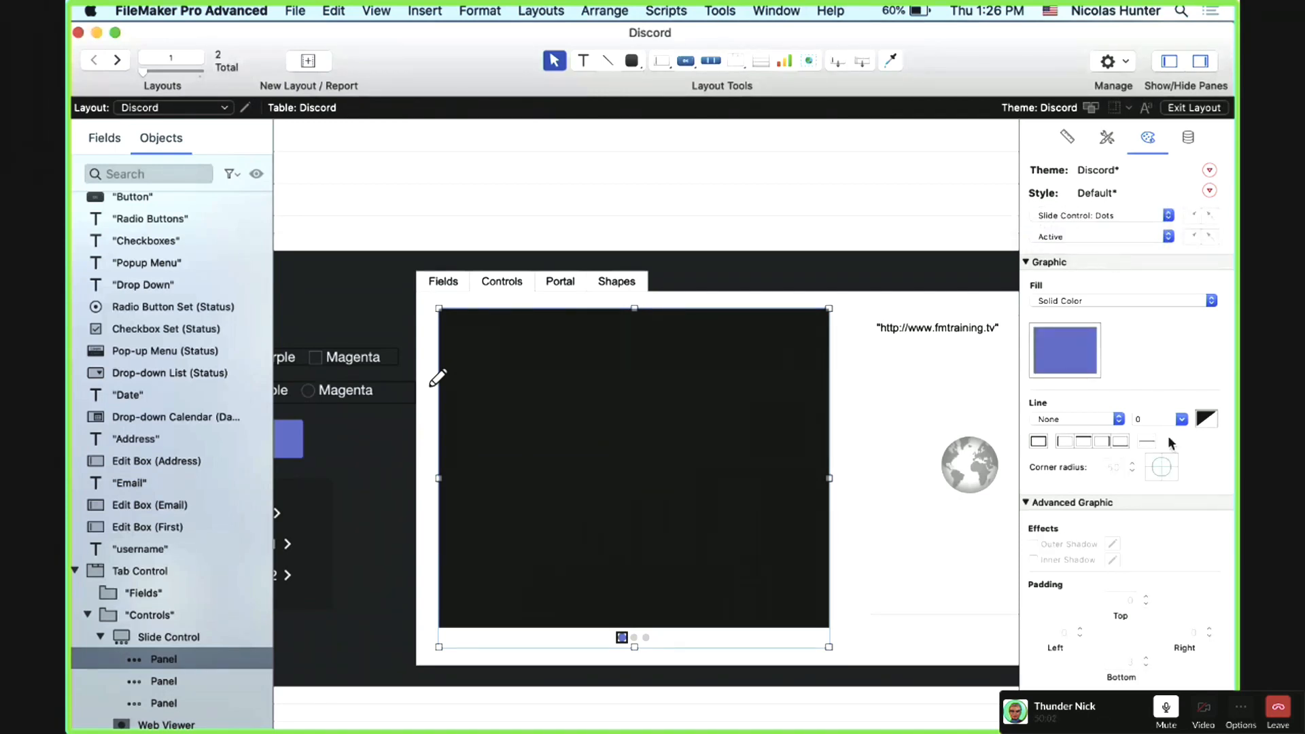
pyautogui.scroll(-5, 1145, 470)
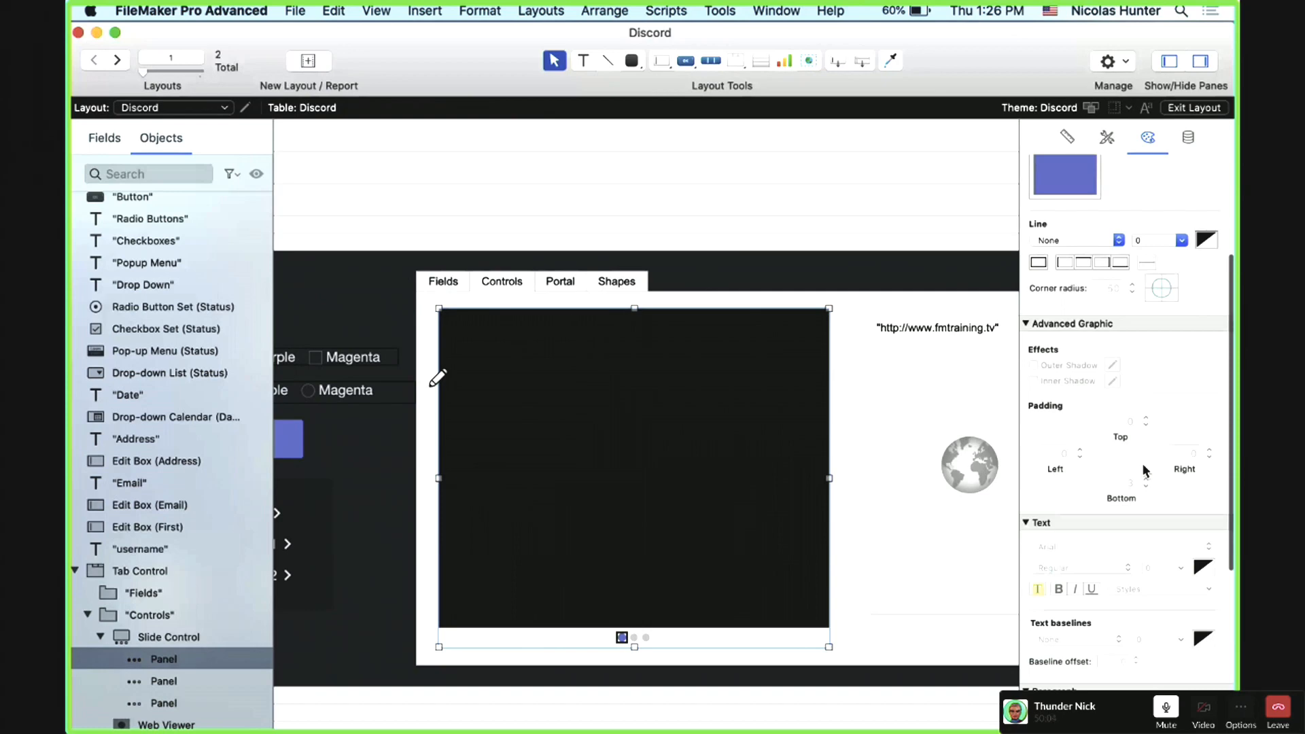
pyautogui.scroll(-6, 1144, 471)
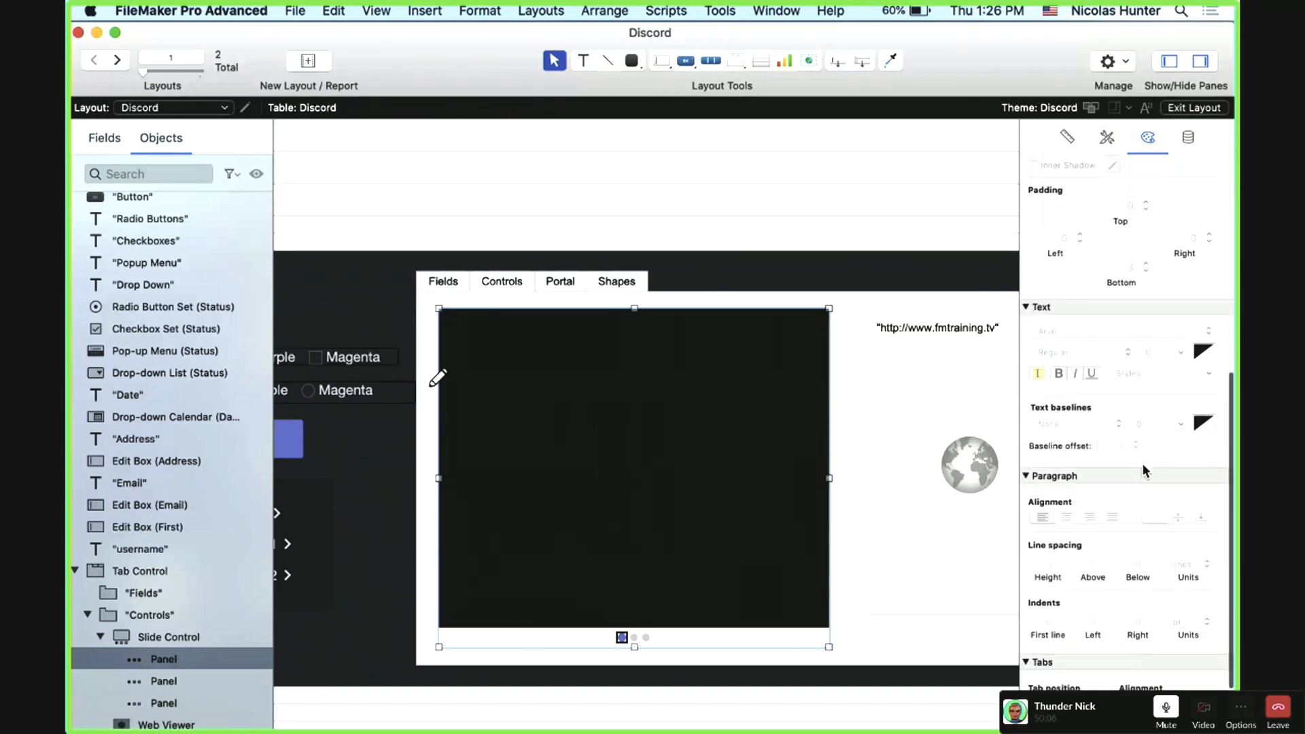
pyautogui.scroll(-3, 1142, 463)
pyautogui.scroll(10, 1143, 463)
pyautogui.scroll(-5, 1142, 463)
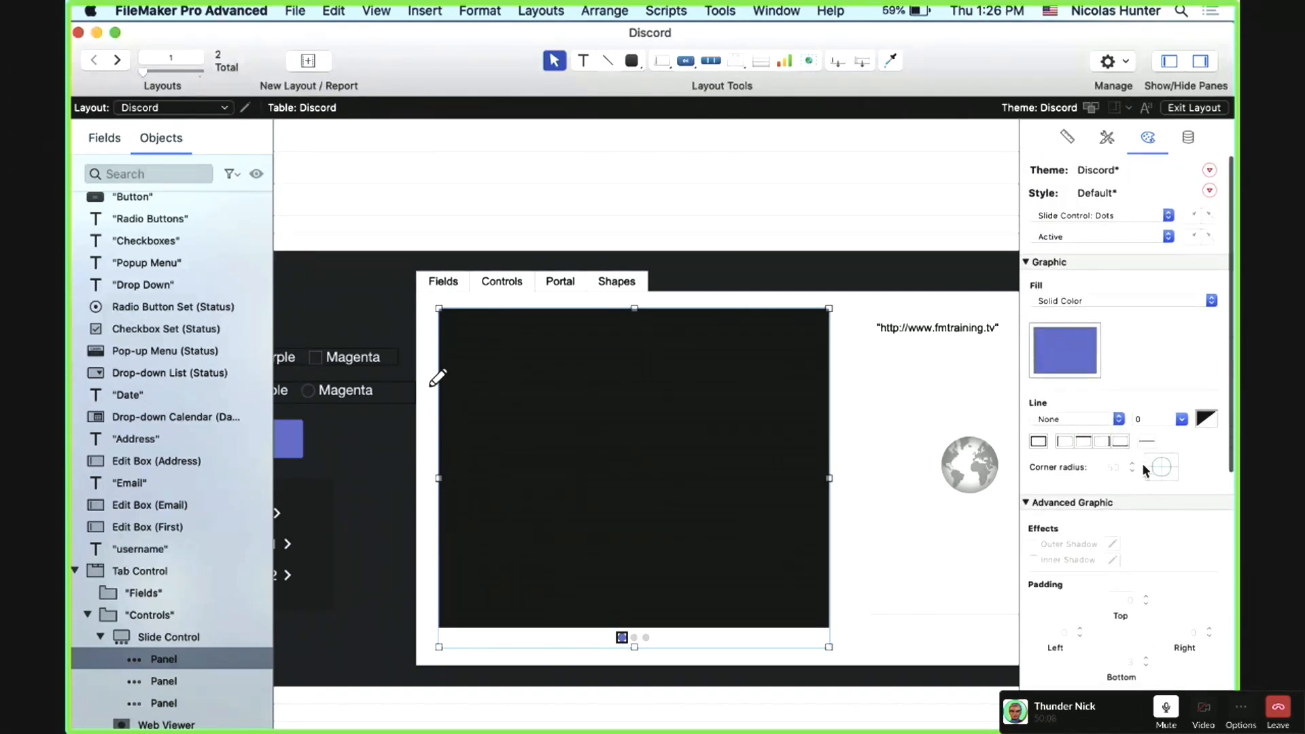
pyautogui.scroll(5, 1139, 464)
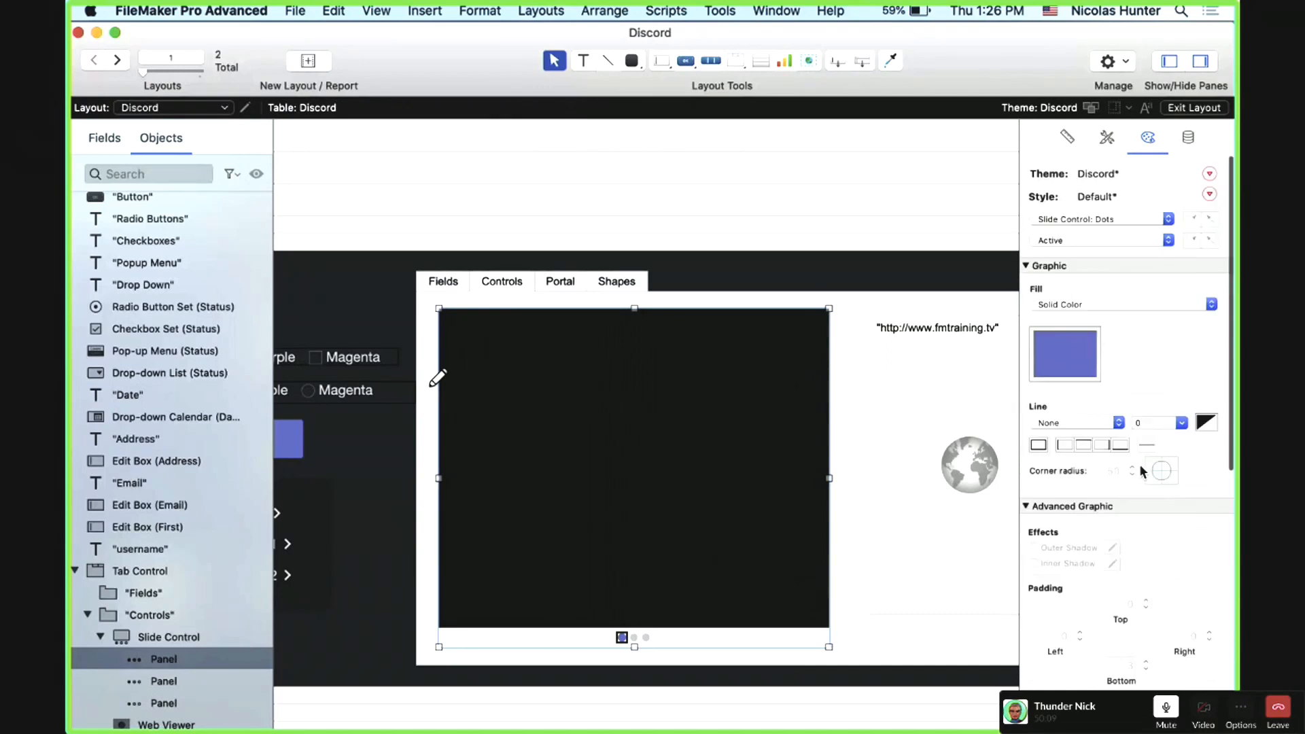
# Step: Try to set the line width of the slide control's active dots to 23
pyautogui.click(1149, 420)
pyautogui.write('23')
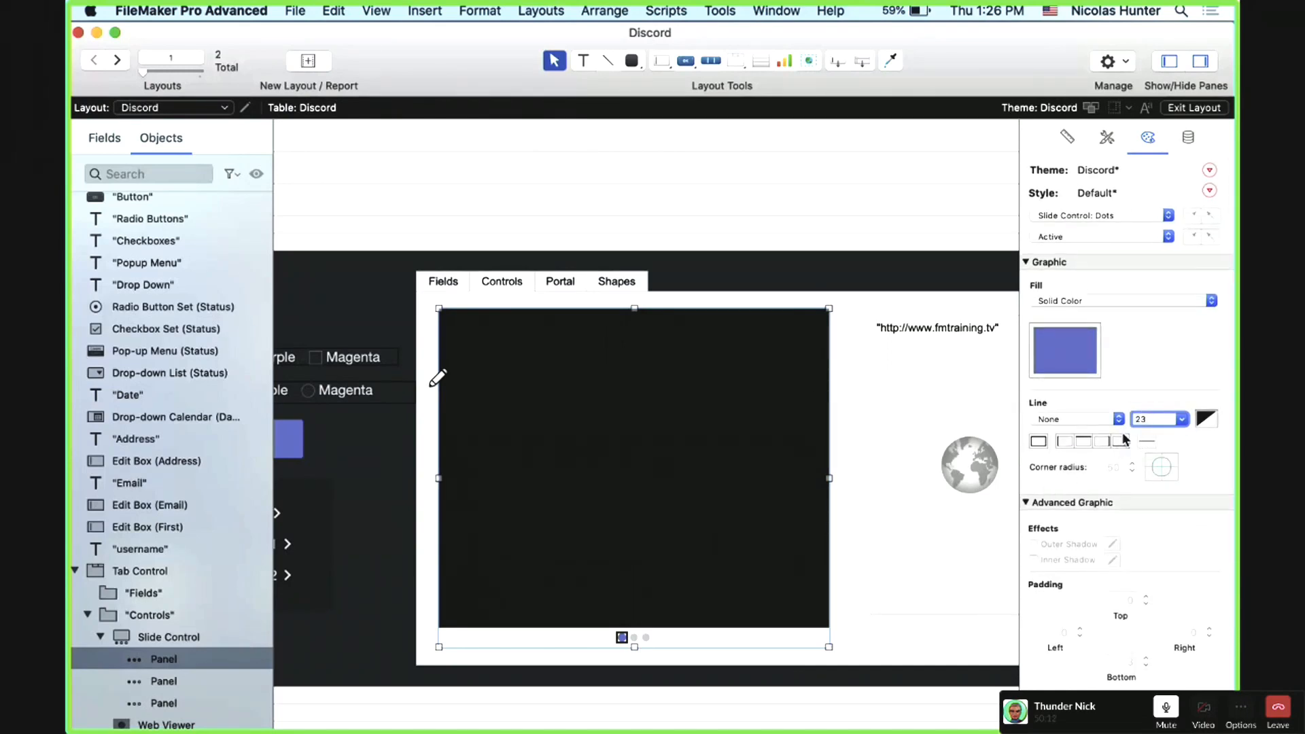
pyautogui.click(847, 427)
pyautogui.click(797, 459)
# Step: Compare the formatting options available for the slide control's Dots, its Panel and the control as a whole
pyautogui.click(1101, 215)
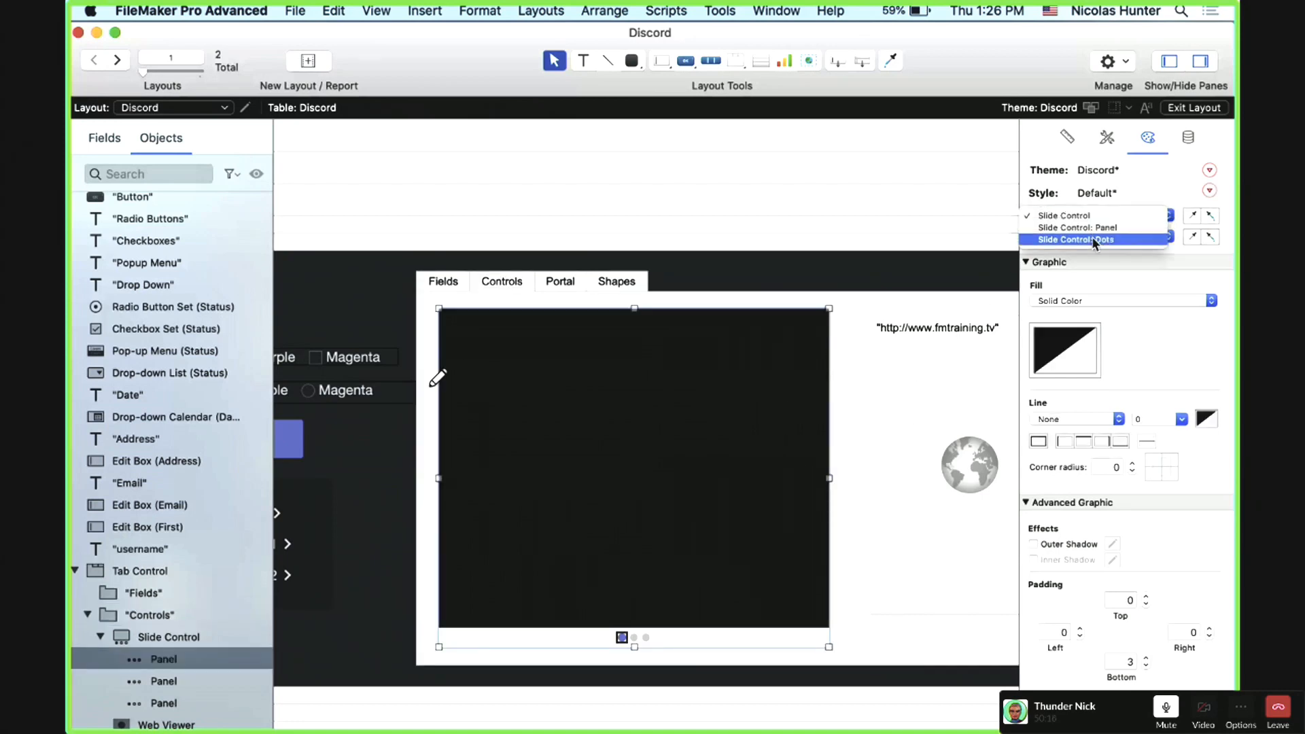
pyautogui.click(1095, 242)
pyautogui.scroll(-1, 1156, 638)
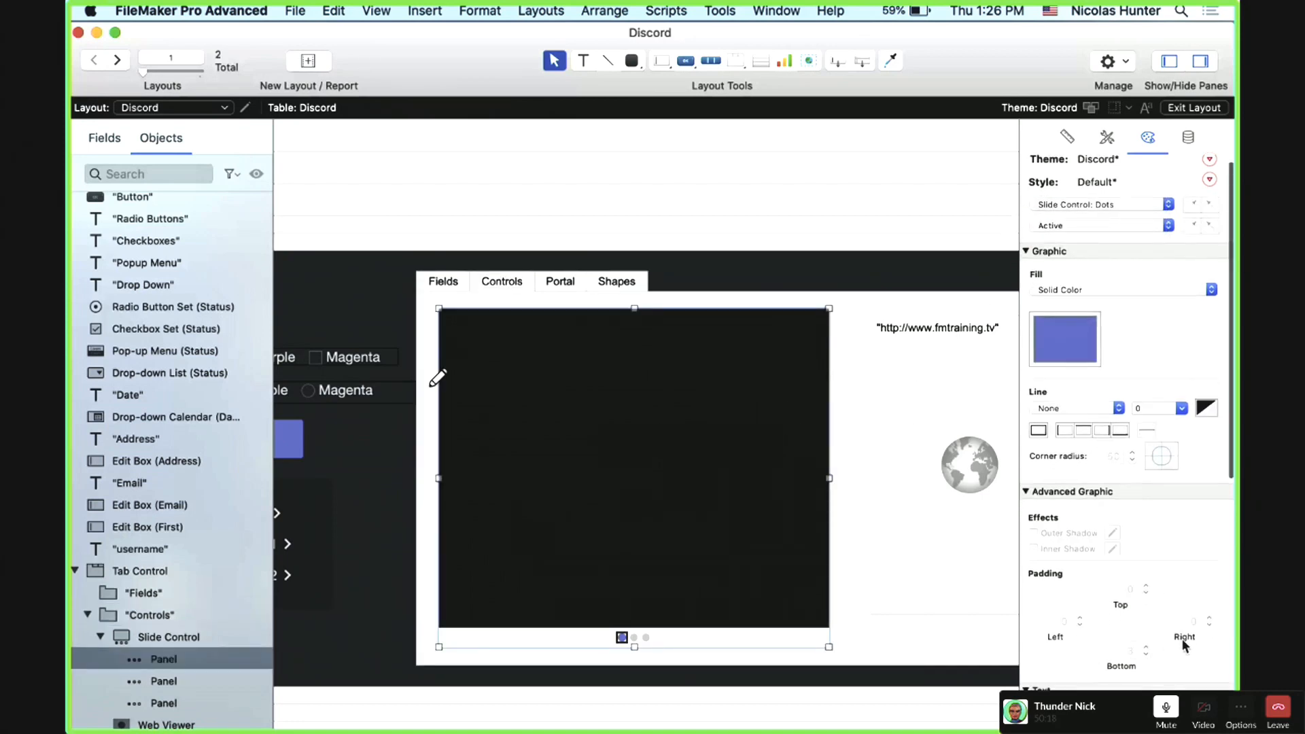
pyautogui.scroll(-10, 1075, 619)
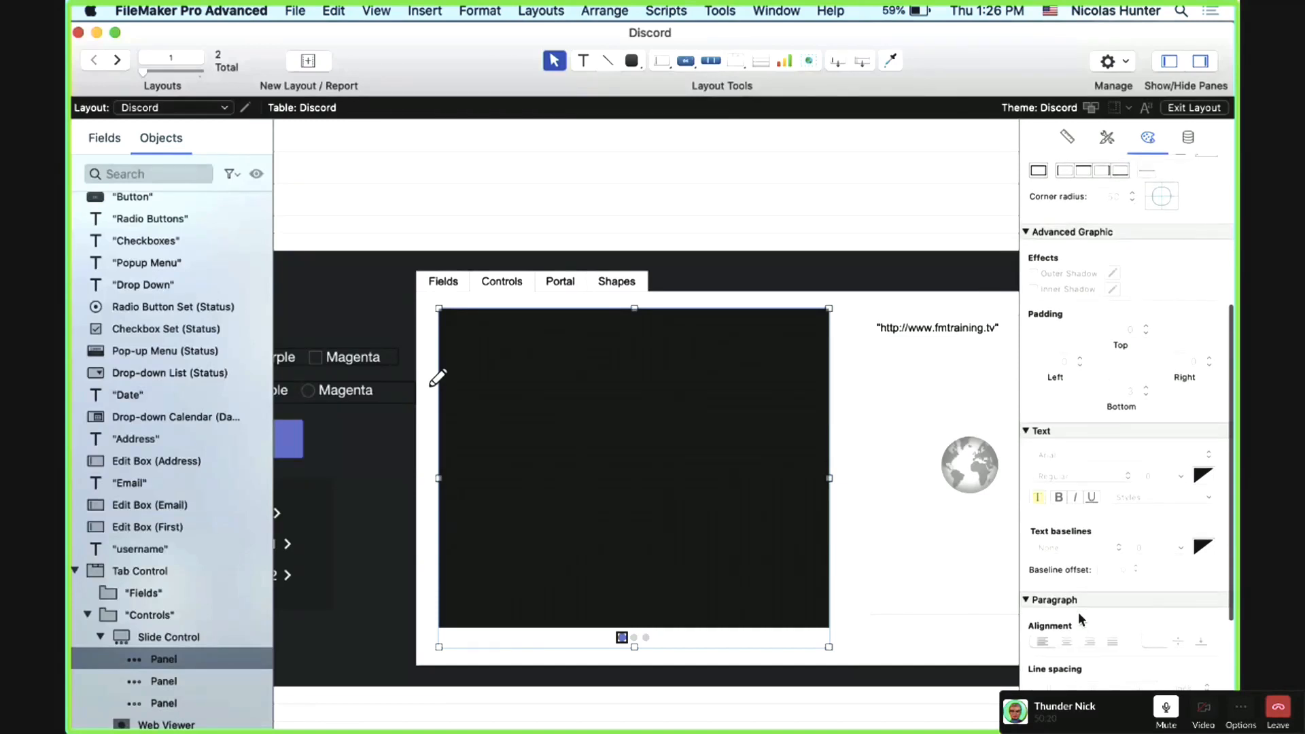
pyautogui.scroll(10, 1078, 612)
pyautogui.click(1078, 215)
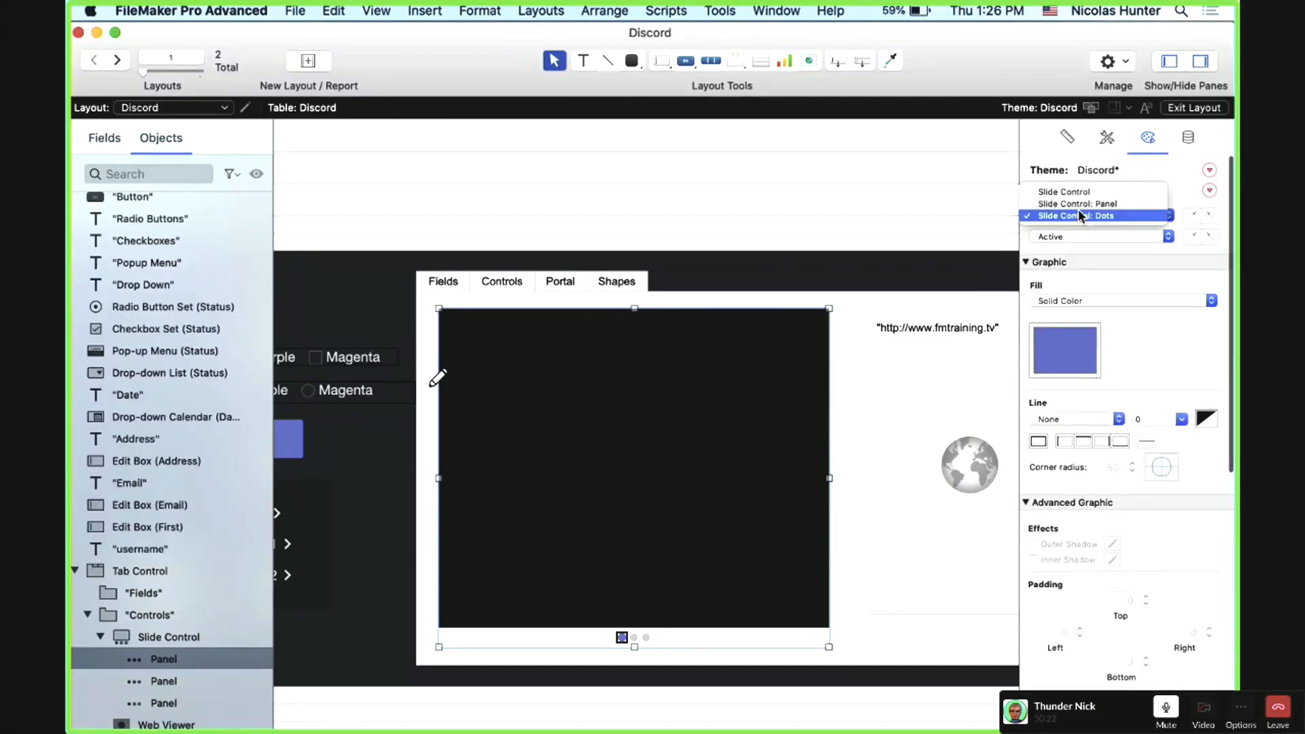
pyautogui.click(1077, 204)
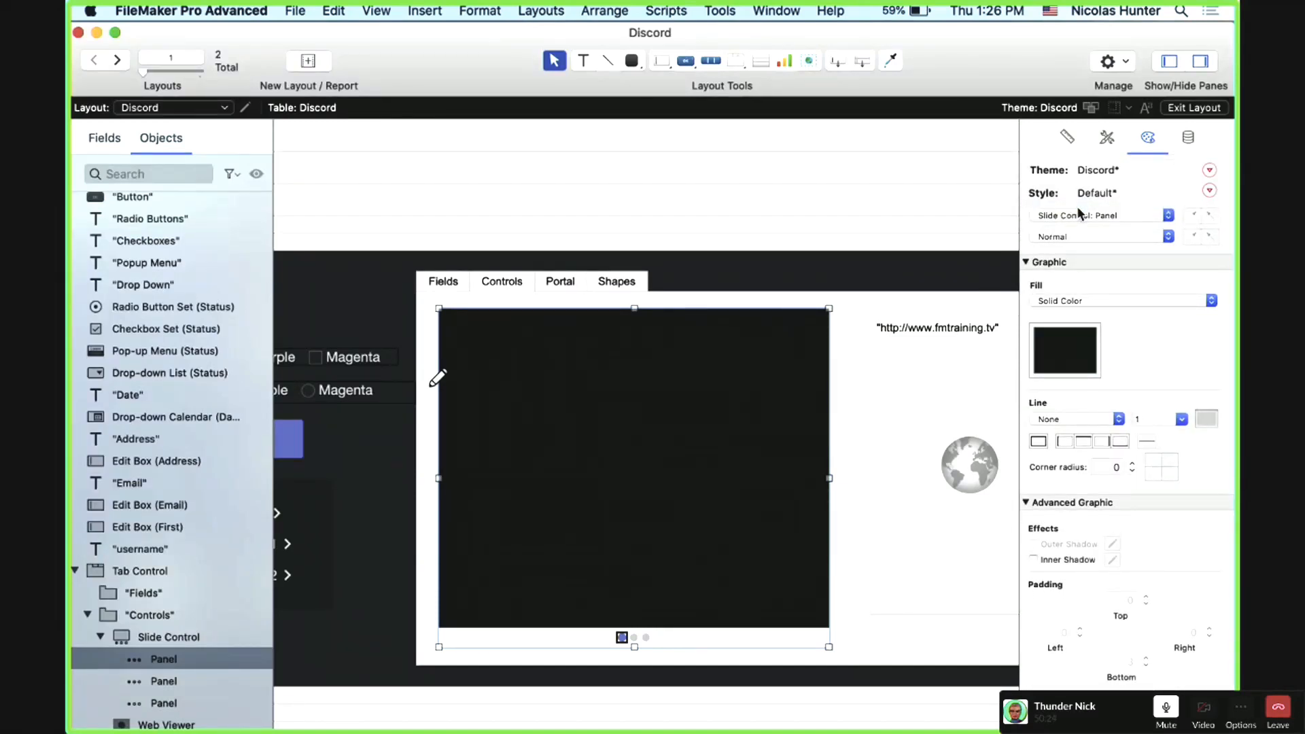
pyautogui.click(1078, 215)
pyautogui.click(1078, 197)
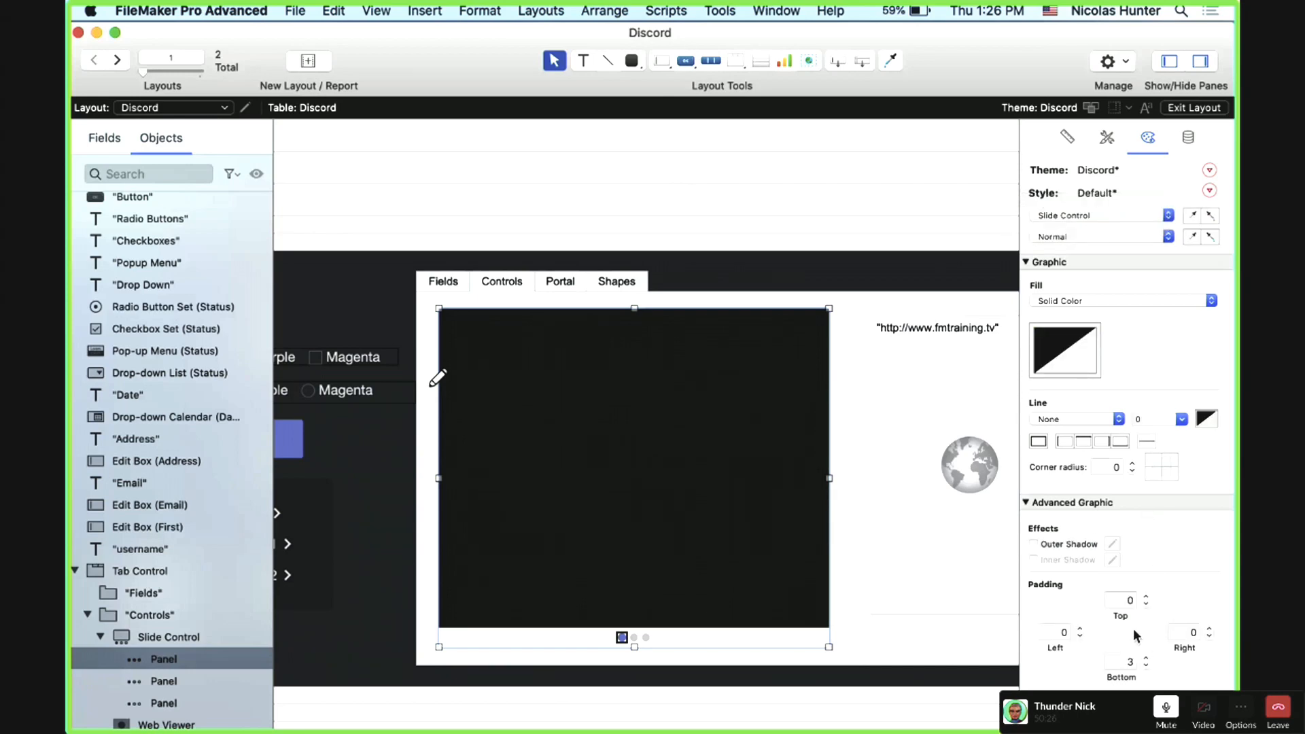
pyautogui.scroll(-6, 1129, 627)
pyautogui.scroll(6, 1128, 627)
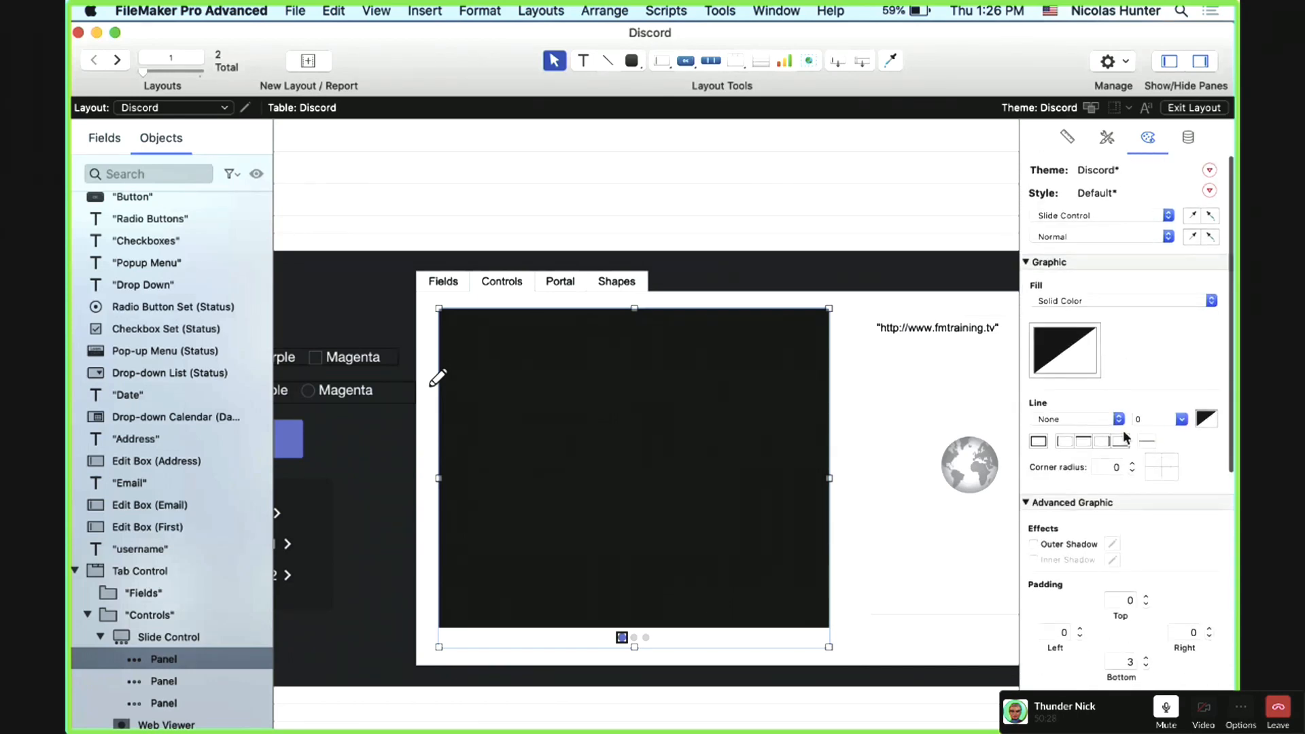
pyautogui.click(1101, 215)
pyautogui.click(1078, 236)
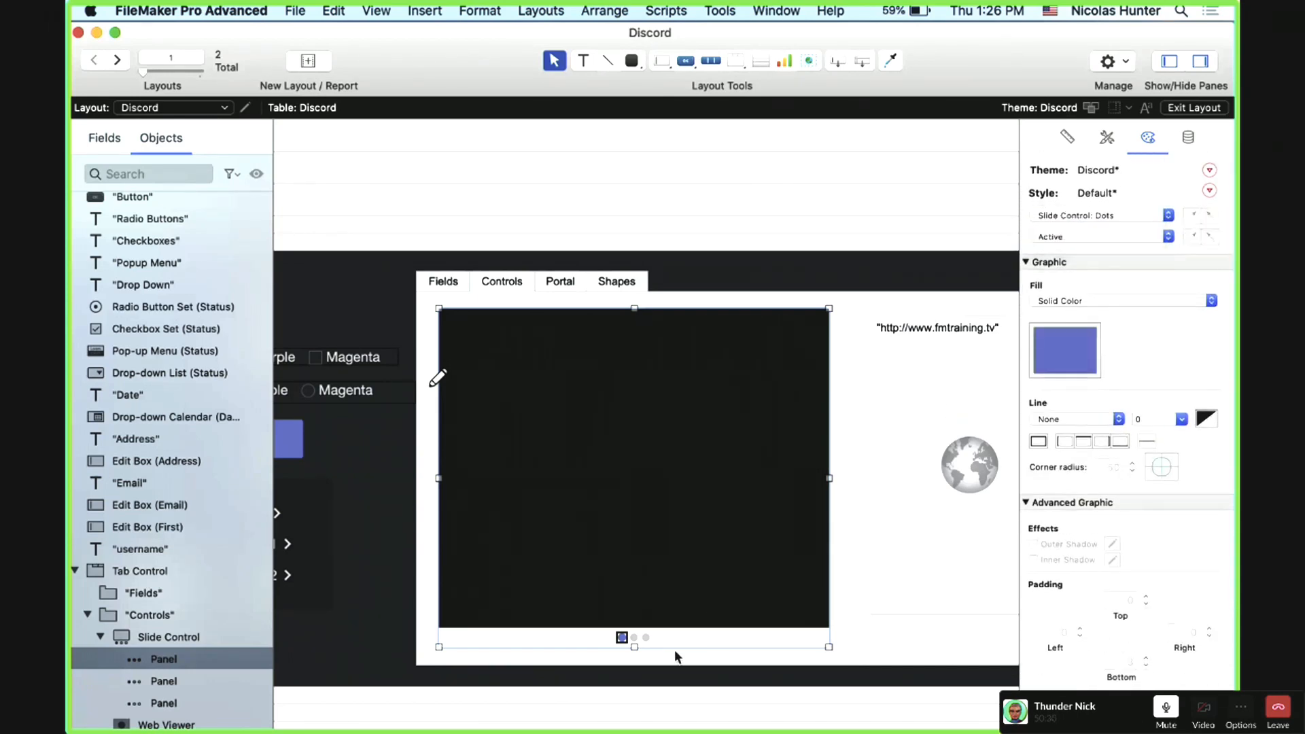
# Step: Check the setup options of the slide control's second panel and bring up its third panel
pyautogui.click(635, 639)
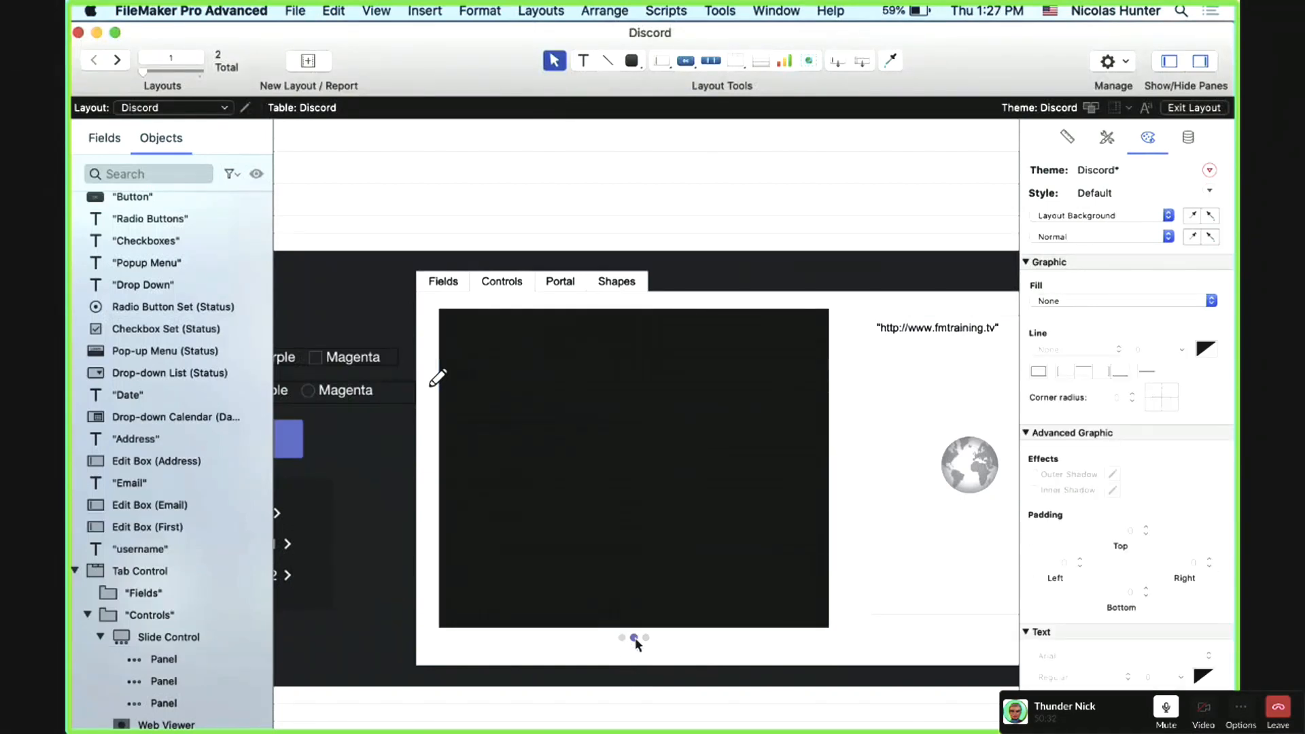
pyautogui.doubleClick(635, 639)
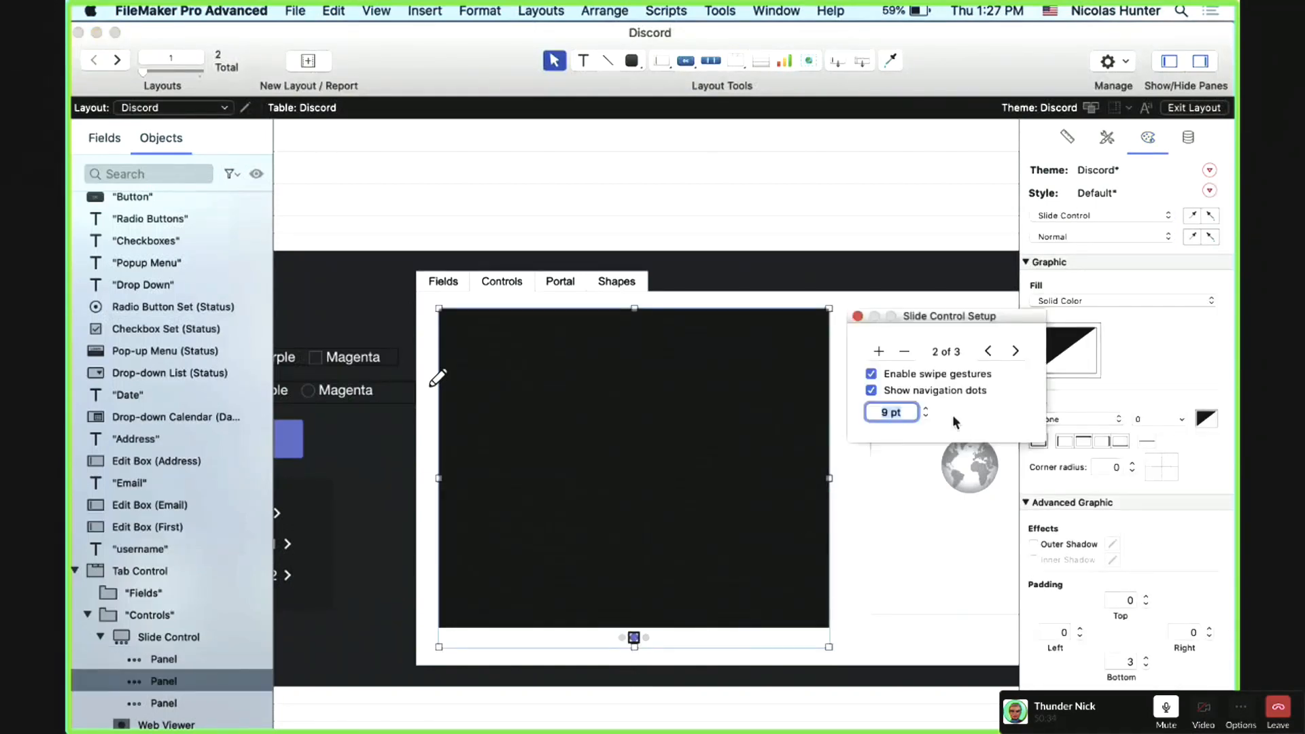
pyautogui.click(804, 441)
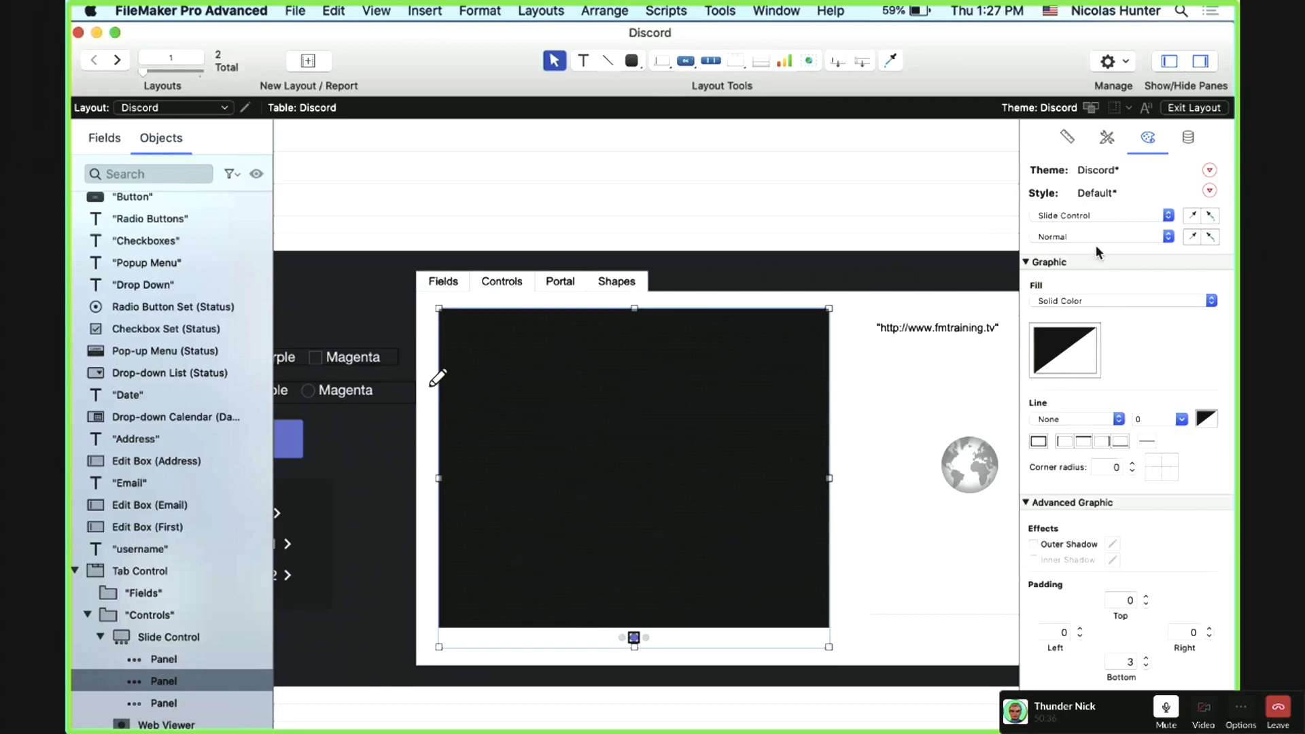
pyautogui.click(646, 638)
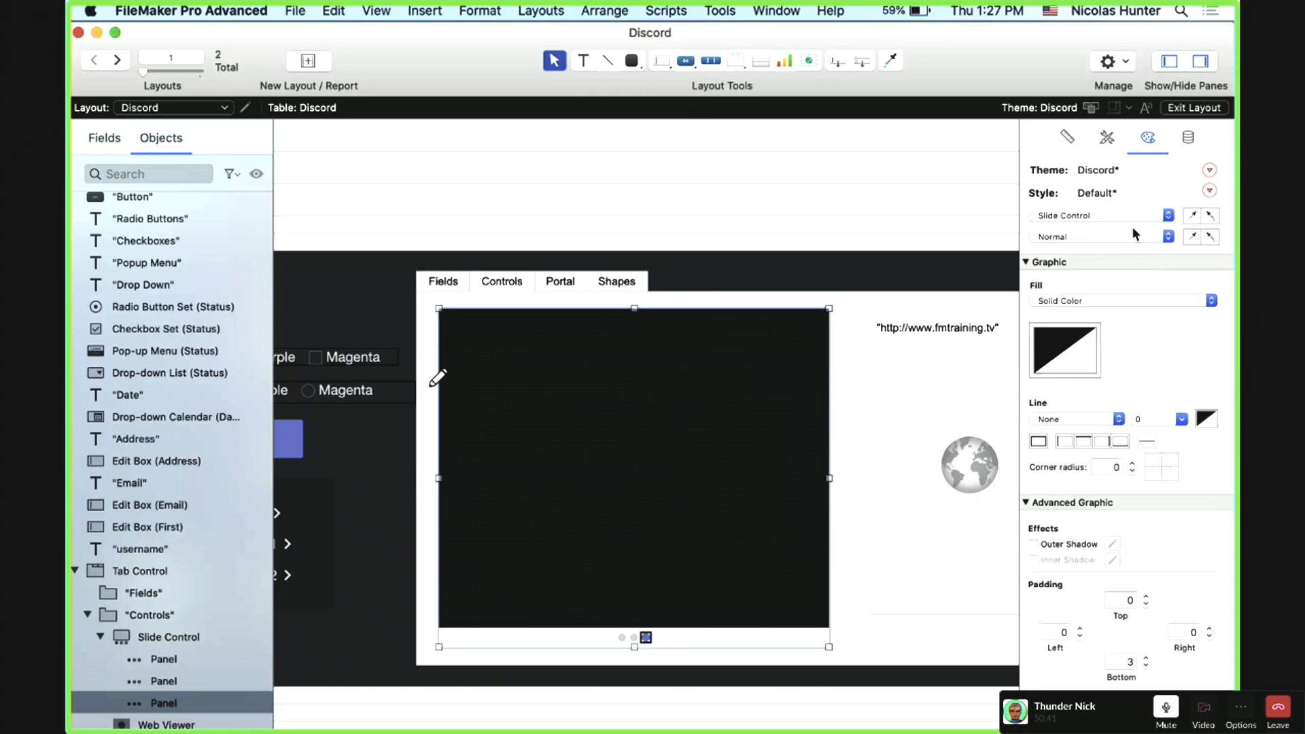
# Step: Try larger navigation dots on the slide control and return their size to 9 pt
pyautogui.doubleClick(648, 639)
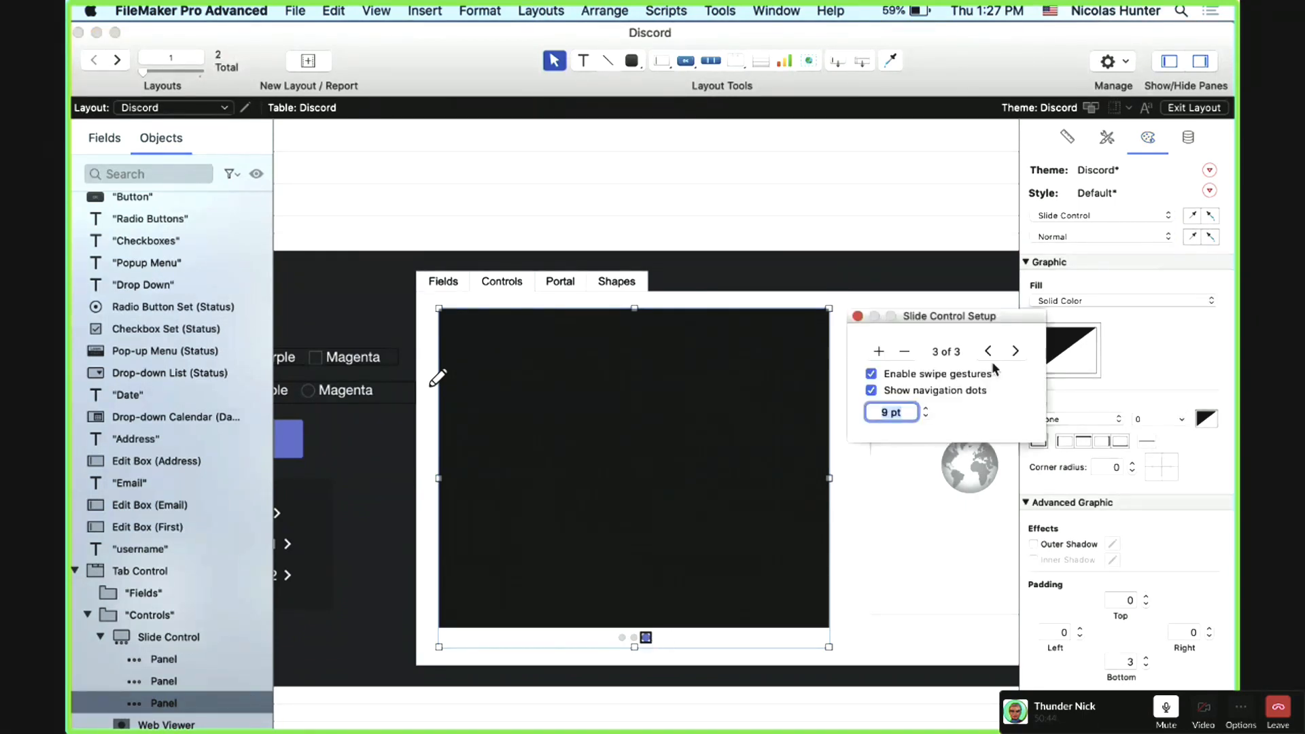
pyautogui.click(927, 409)
pyautogui.doubleClick(927, 408)
pyautogui.doubleClick(928, 408)
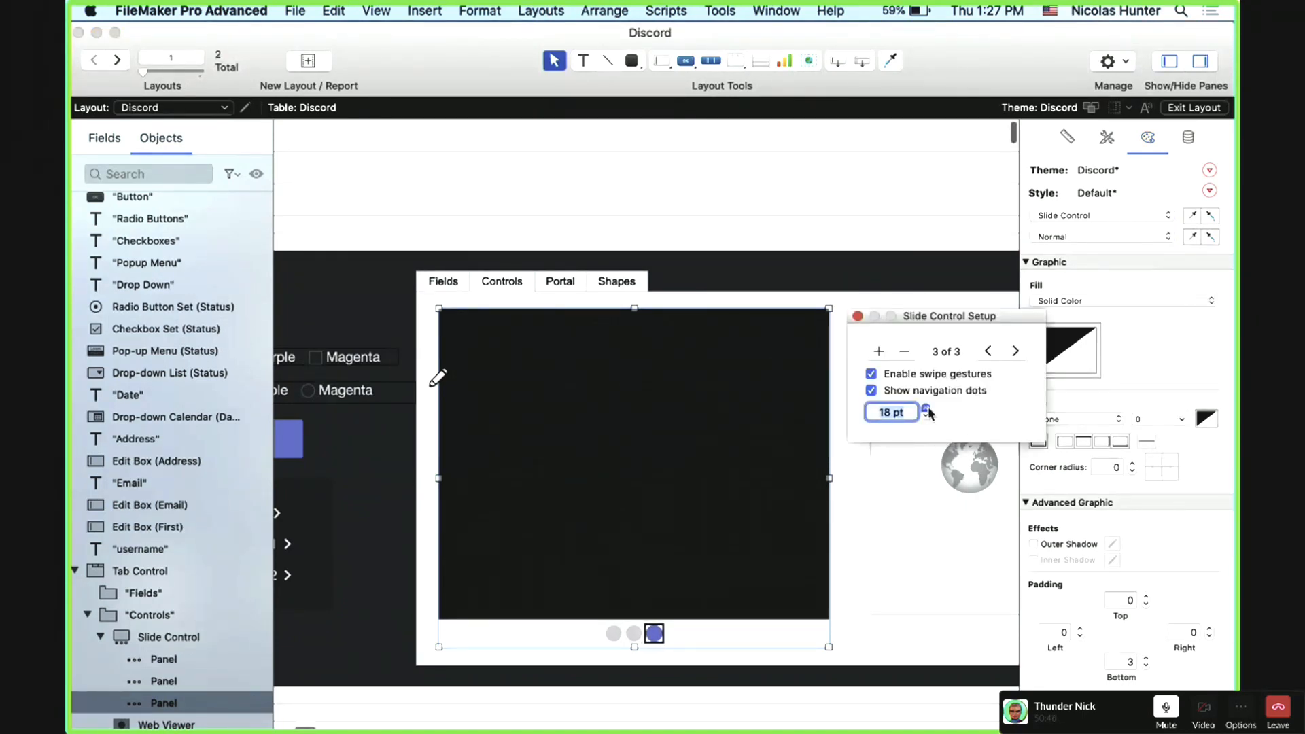
pyautogui.doubleClick(927, 409)
pyautogui.doubleClick(927, 409)
pyautogui.click(927, 409)
pyautogui.tripleClick(928, 417)
pyautogui.tripleClick(928, 417)
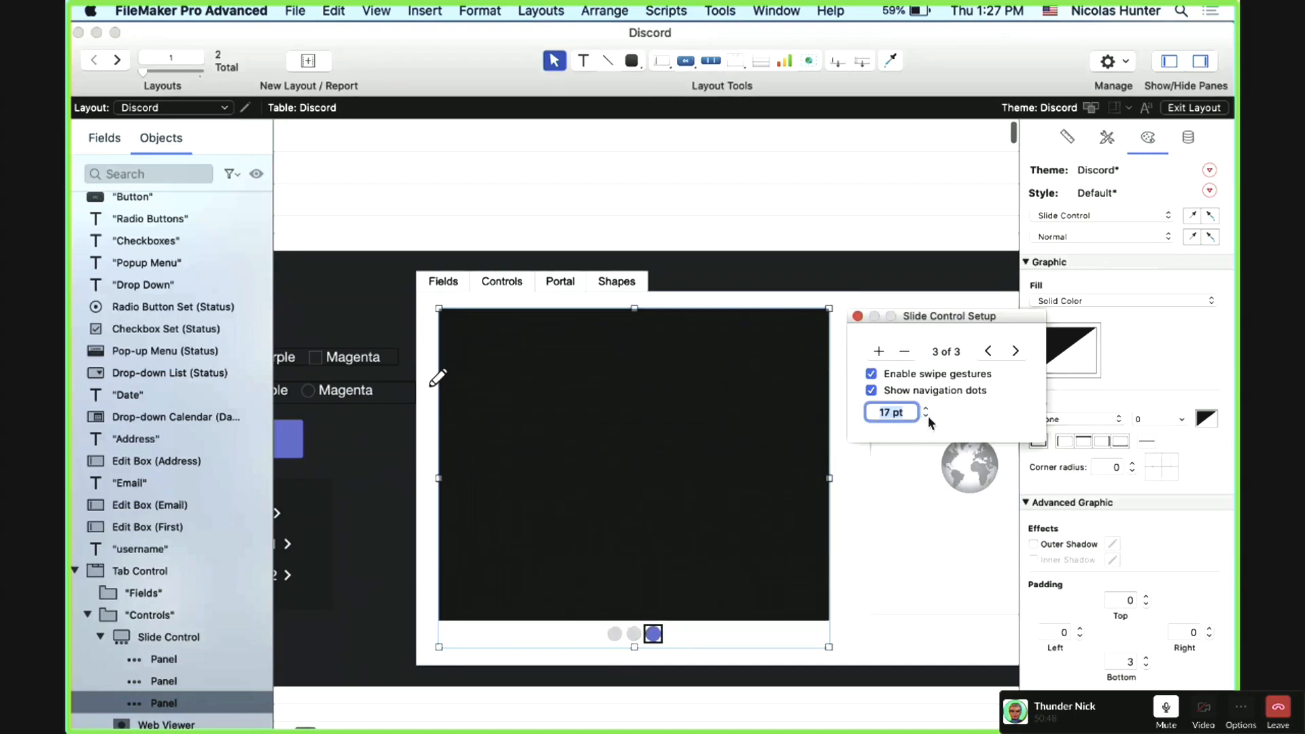
pyautogui.doubleClick(927, 417)
pyautogui.doubleClick(928, 416)
pyautogui.doubleClick(927, 417)
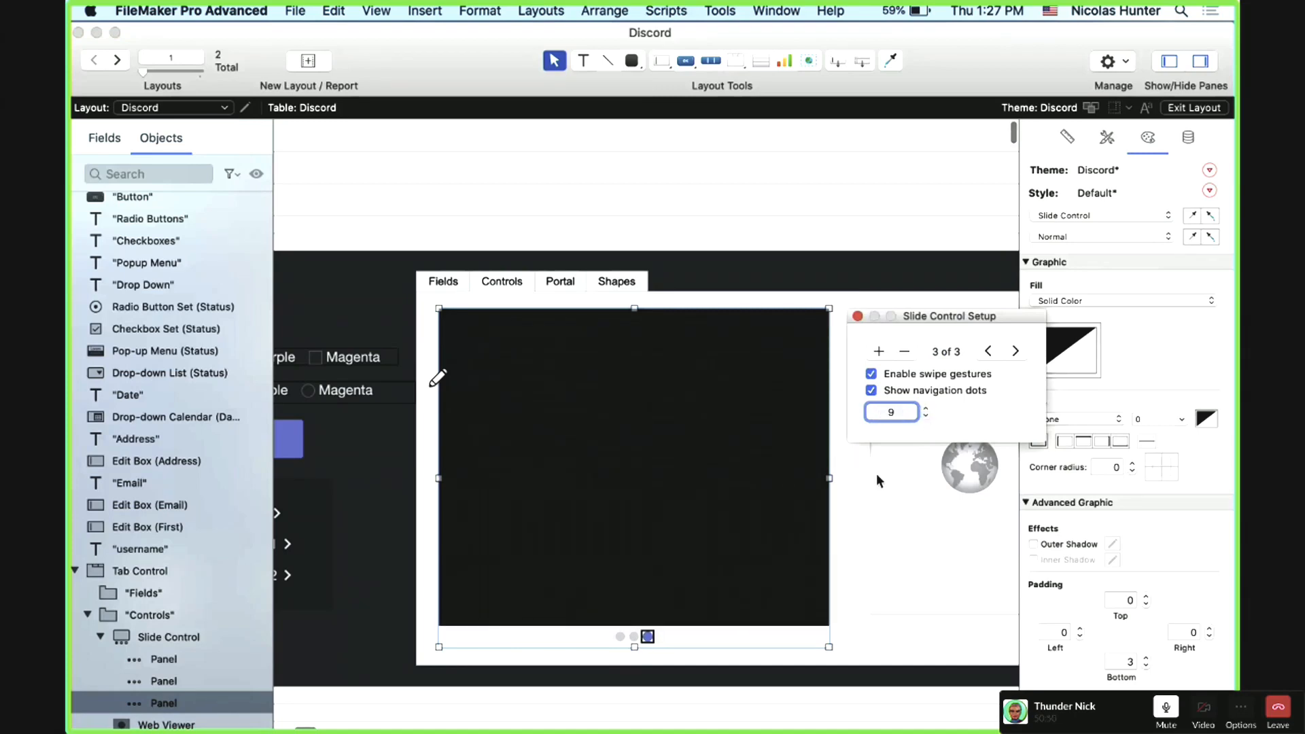
pyautogui.click(878, 289)
pyautogui.click(709, 520)
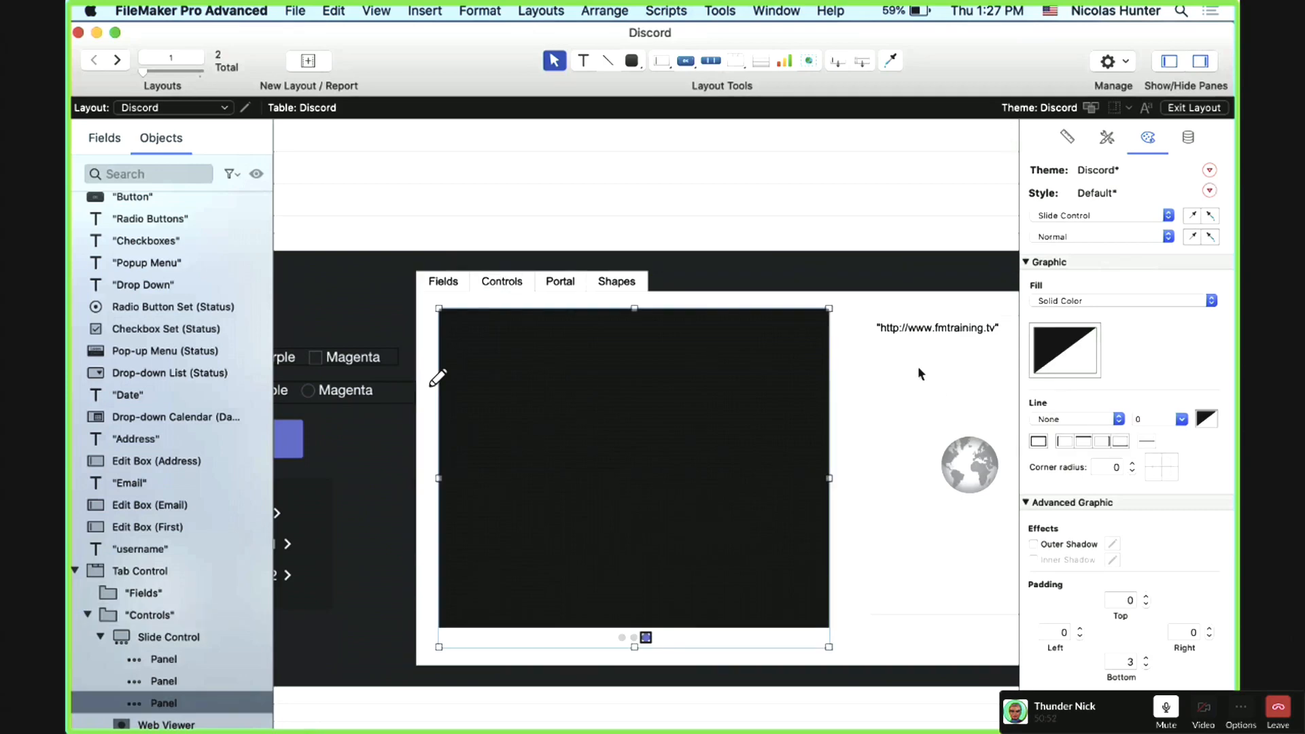
# Step: Save the slide control's changes to its Default style and to the Discord theme
pyautogui.click(1209, 191)
pyautogui.click(1197, 215)
pyautogui.click(1210, 170)
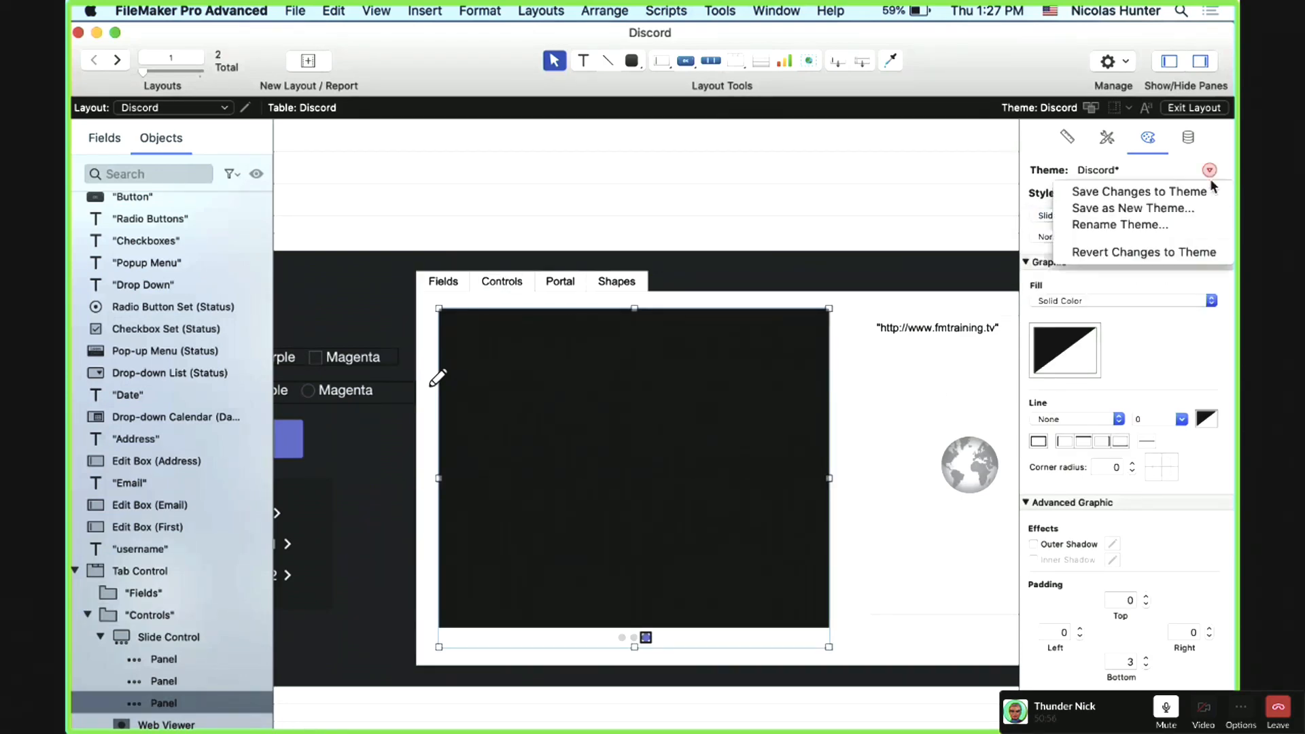
pyautogui.click(1210, 170)
pyautogui.click(1210, 170)
pyautogui.click(1139, 192)
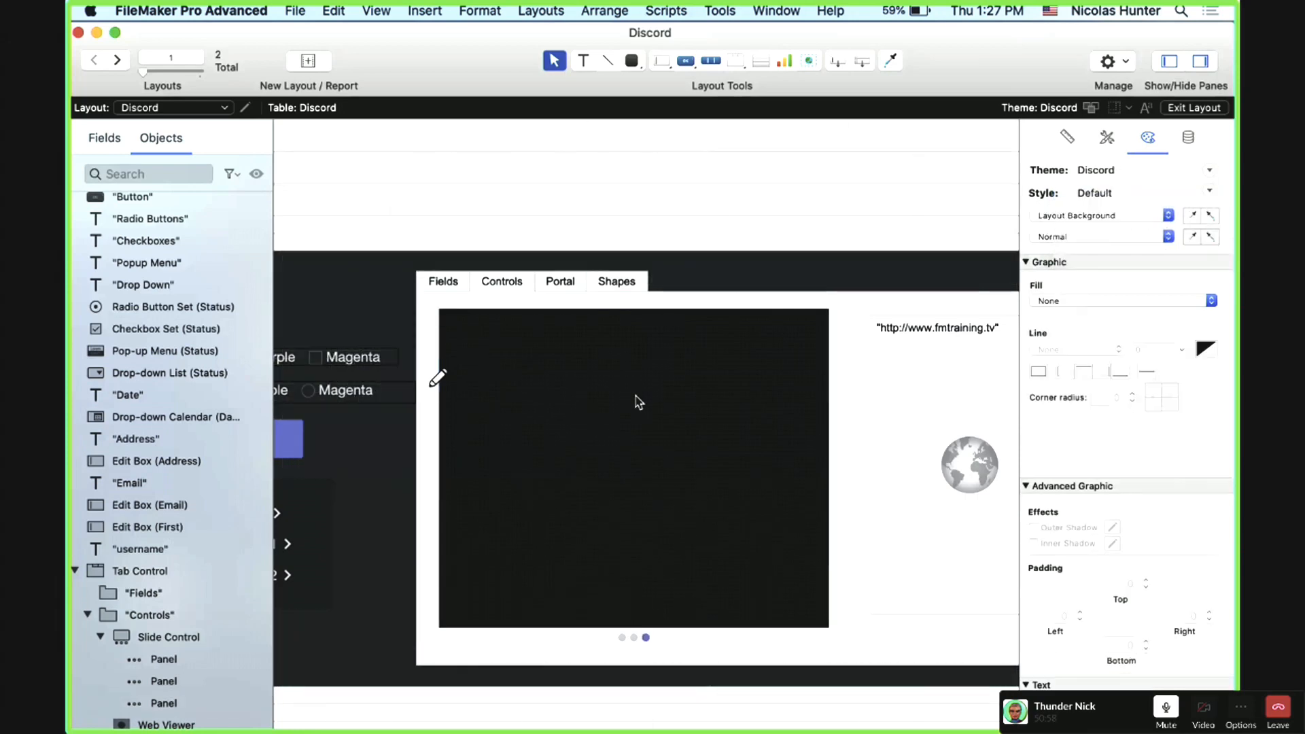
# Step: Review the slide control's styling and bring up the tab control's Fields tab
pyautogui.hscroll(5, 635, 394)
pyautogui.hscroll(-6, 635, 394)
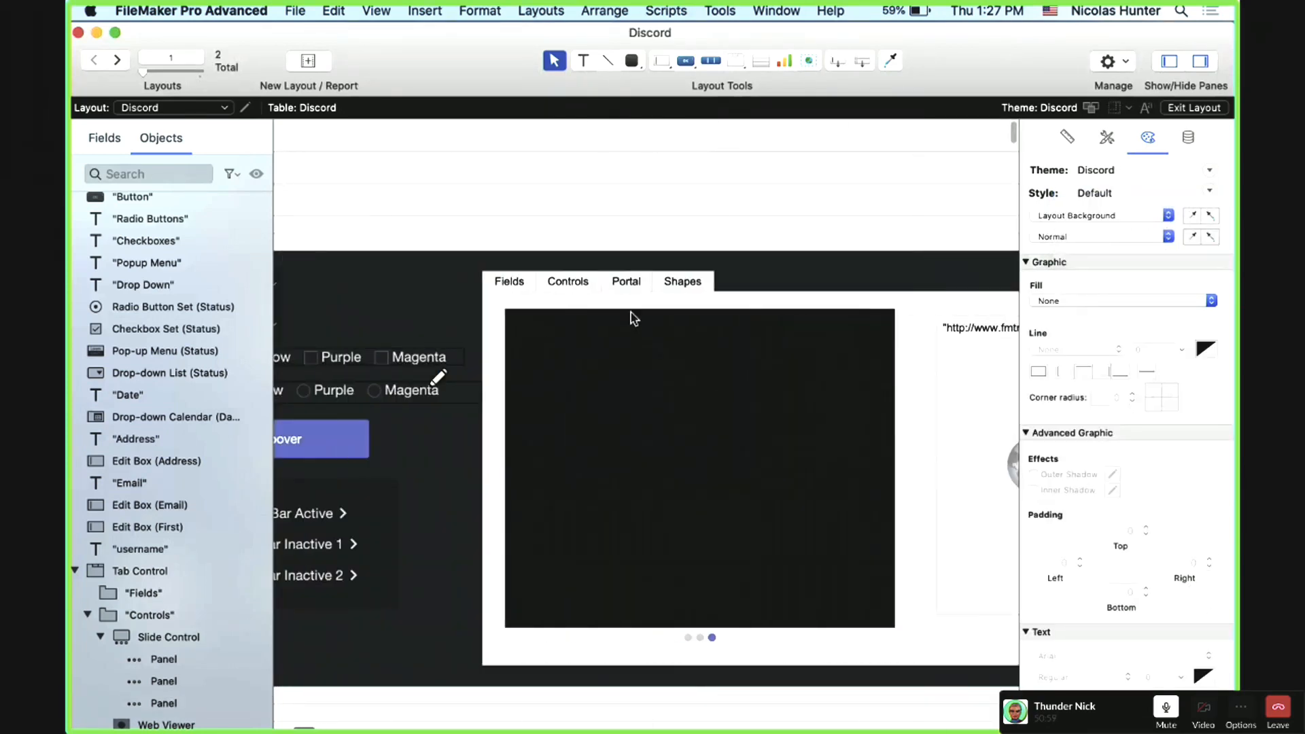
pyautogui.click(585, 287)
pyautogui.click(649, 403)
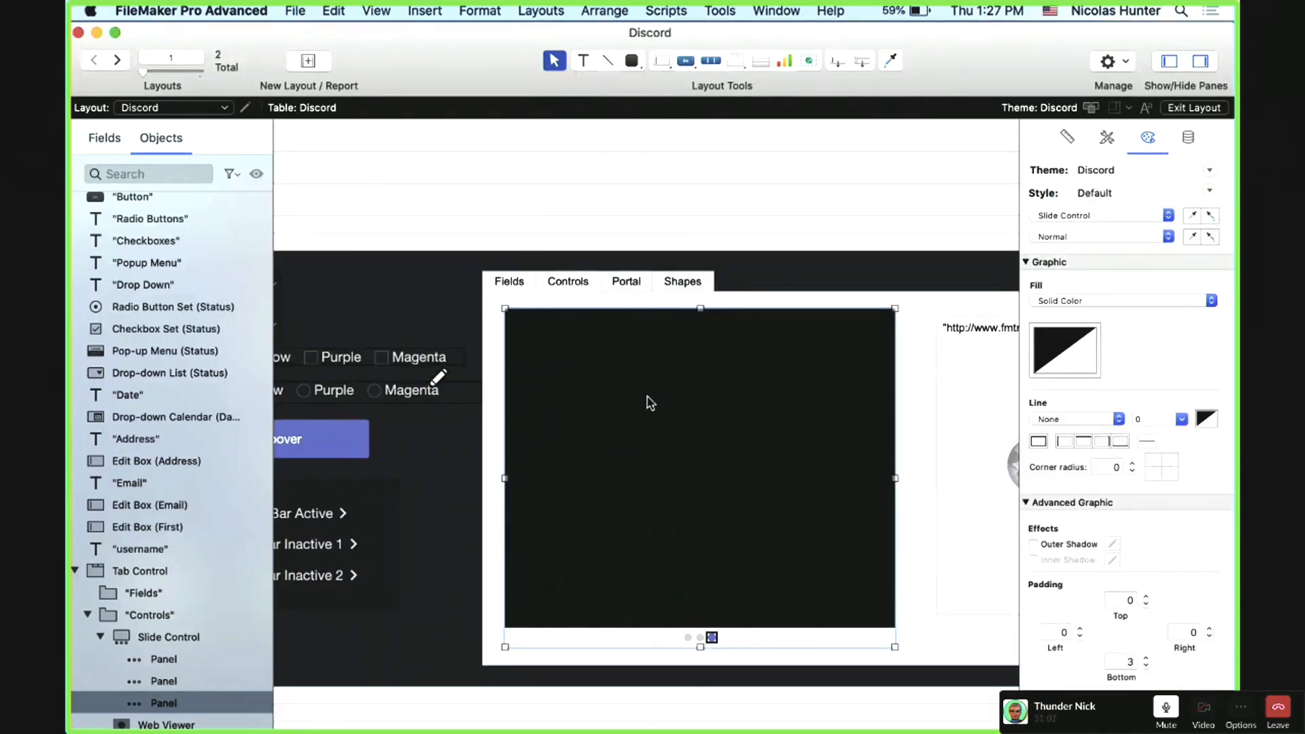
pyautogui.click(516, 284)
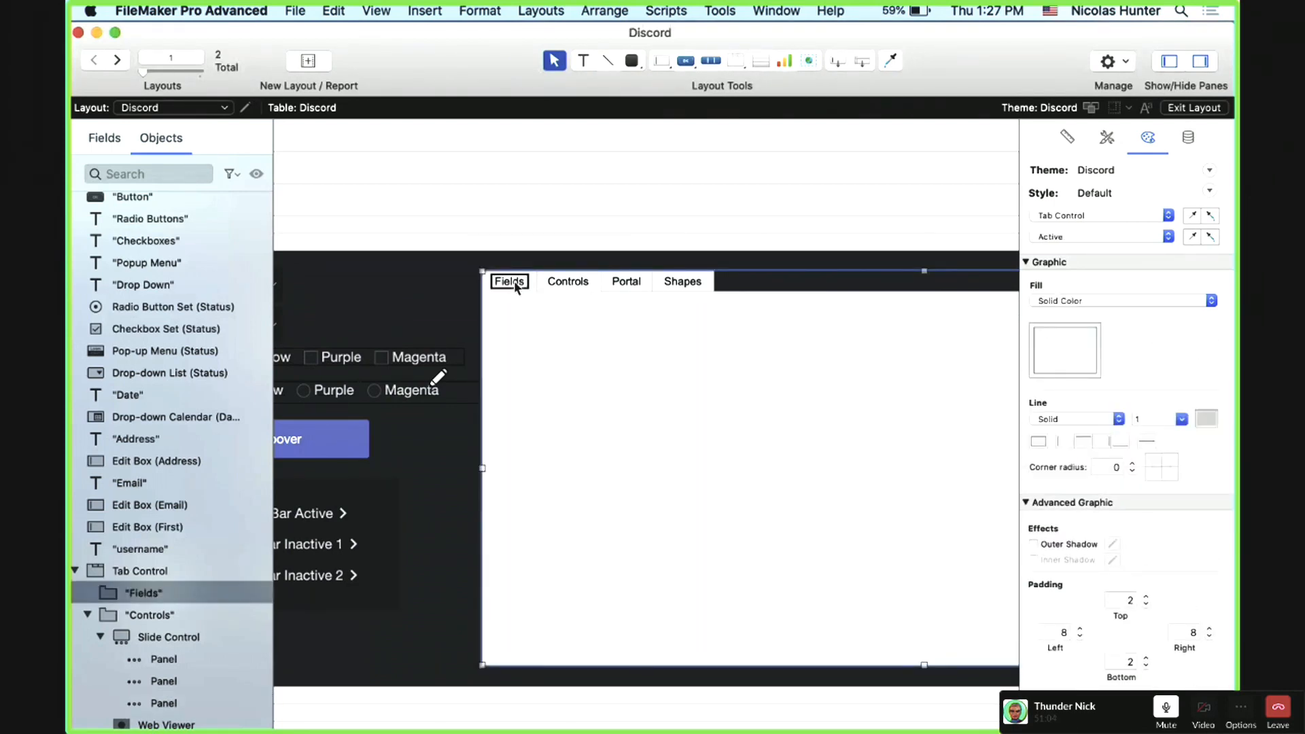
pyautogui.click(518, 263)
pyautogui.click(521, 282)
# Step: Examine the button bar and its active segment, including which of its parts can be styled separately
pyautogui.click(385, 511)
pyautogui.hscroll(-5, 361, 530)
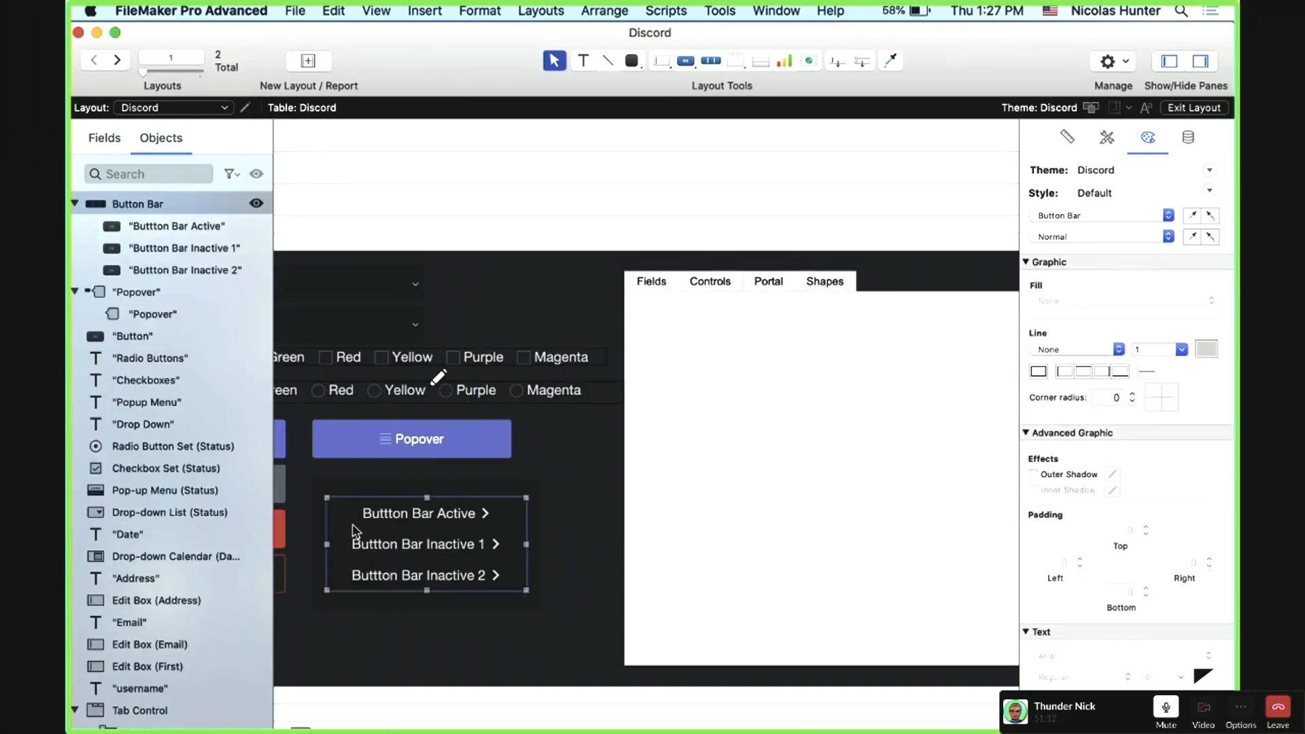
pyautogui.click(419, 525)
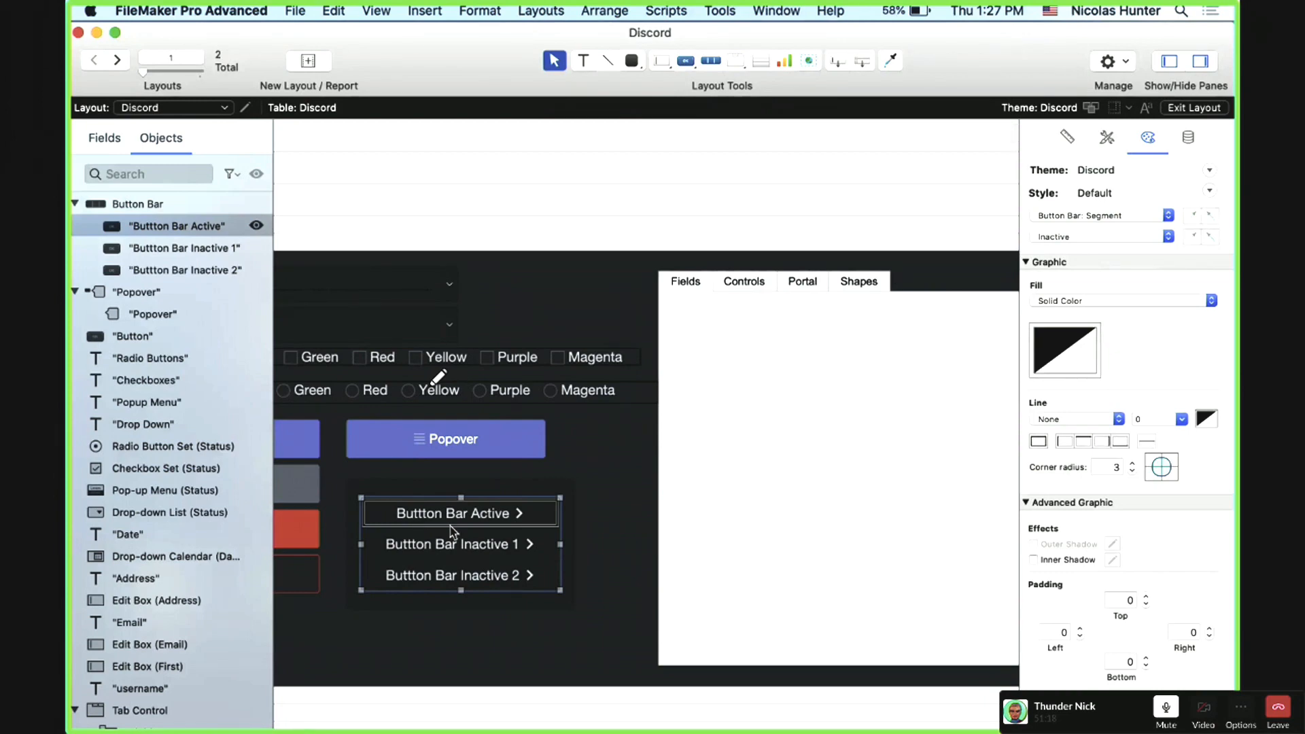
pyautogui.click(616, 503)
pyautogui.click(504, 524)
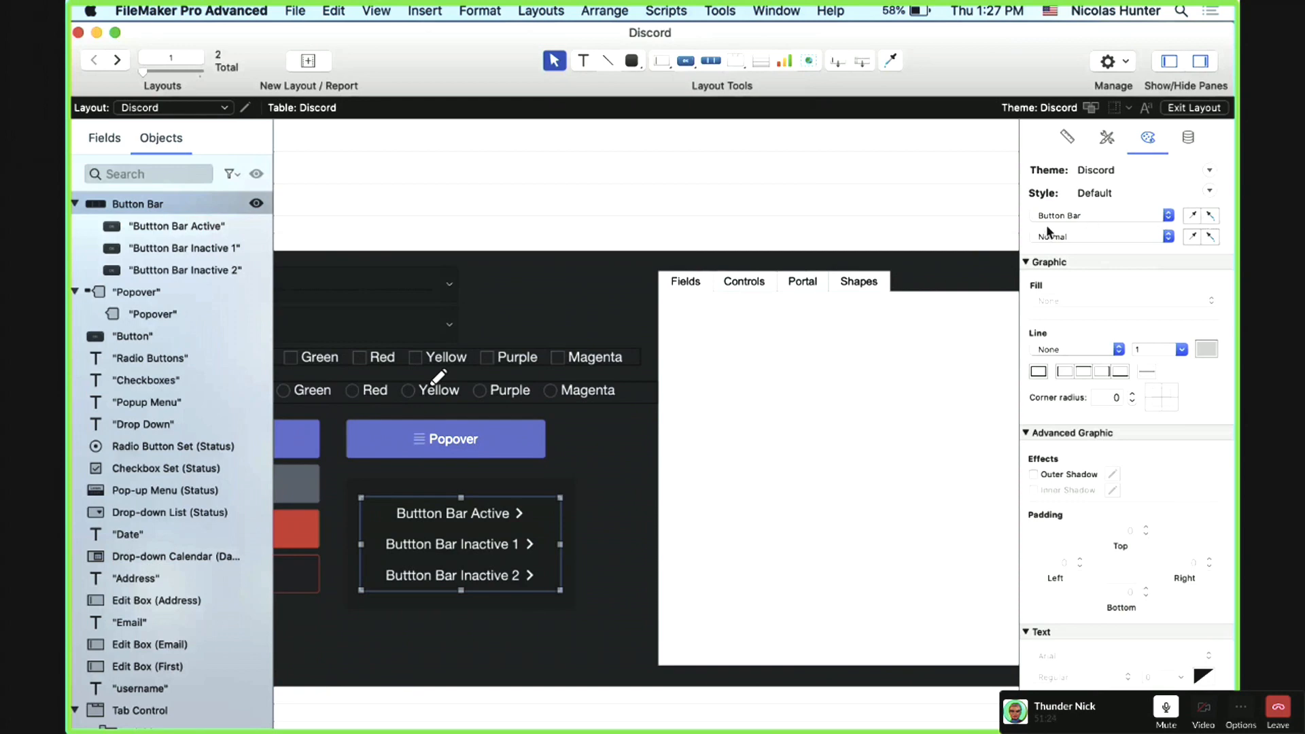
pyautogui.click(1095, 218)
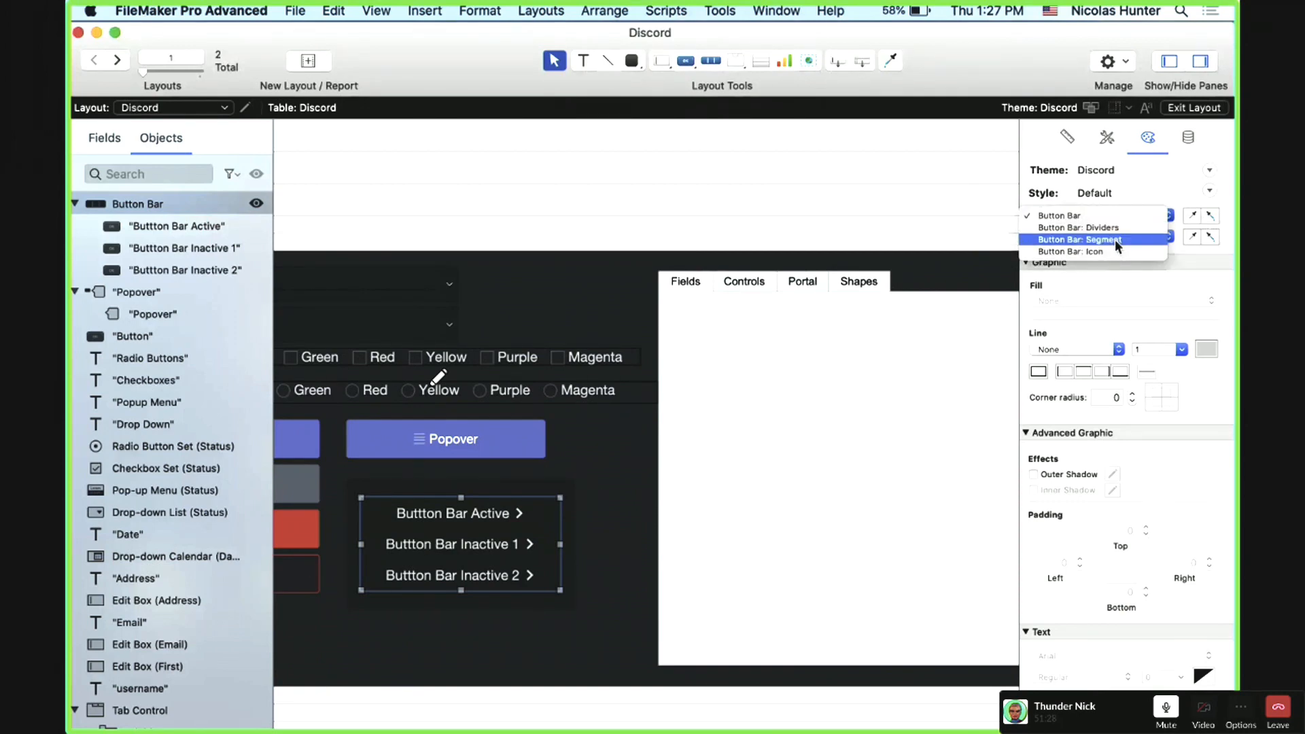
# Step: Try dark palette shades as the fill for the Active state of the tab control
pyautogui.click(671, 282)
pyautogui.click(676, 282)
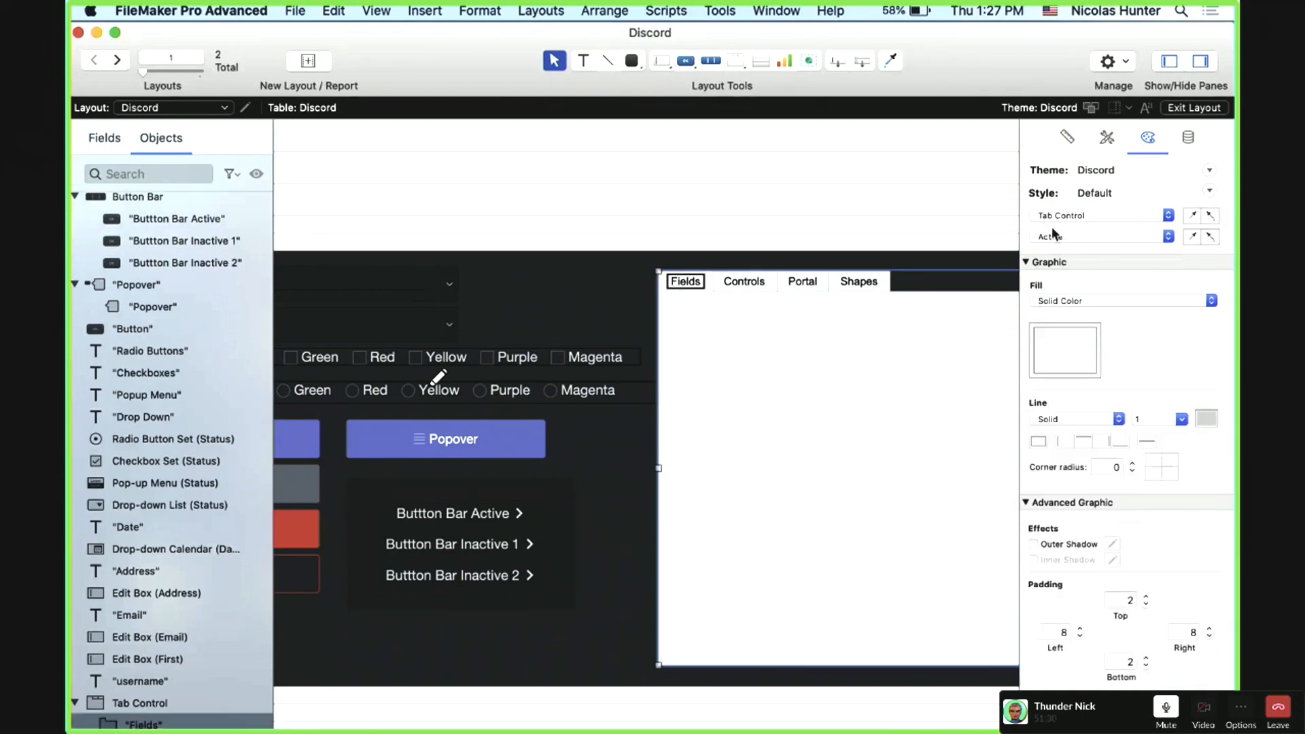
pyautogui.click(1071, 214)
pyautogui.click(1070, 214)
pyautogui.click(1086, 236)
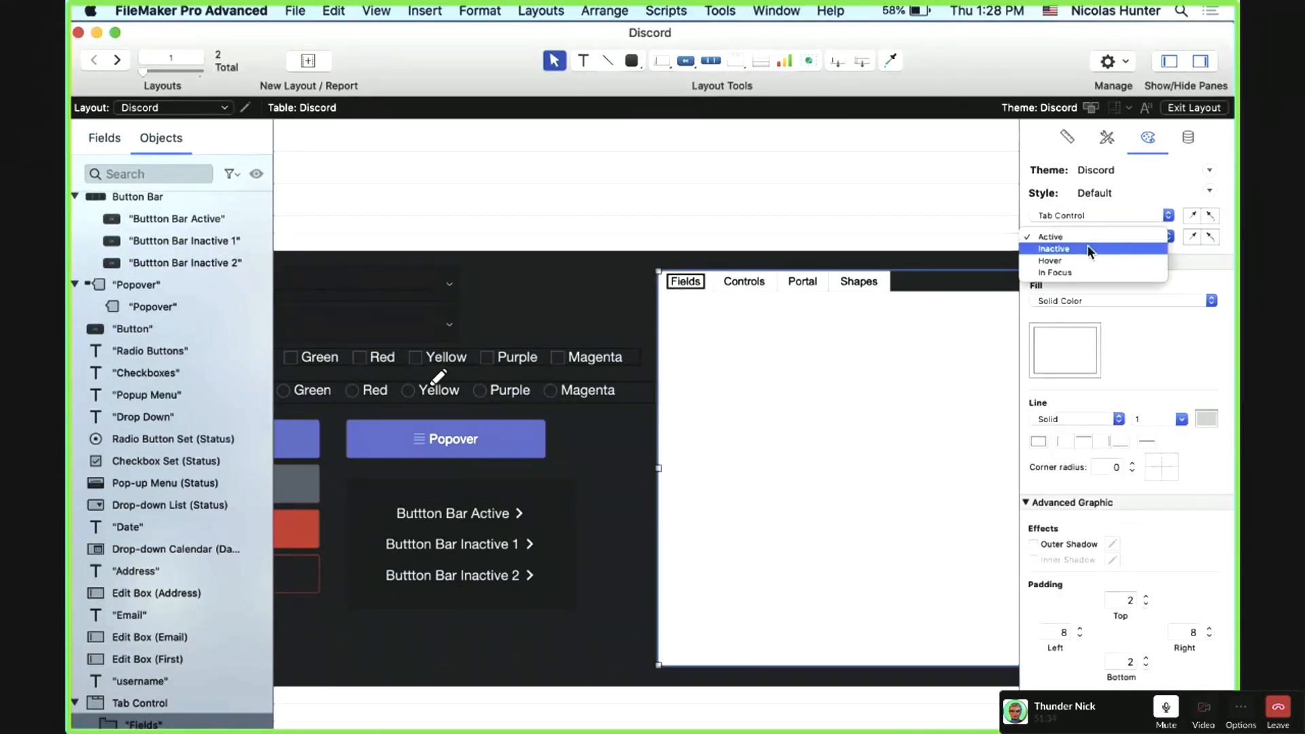
pyautogui.click(1051, 241)
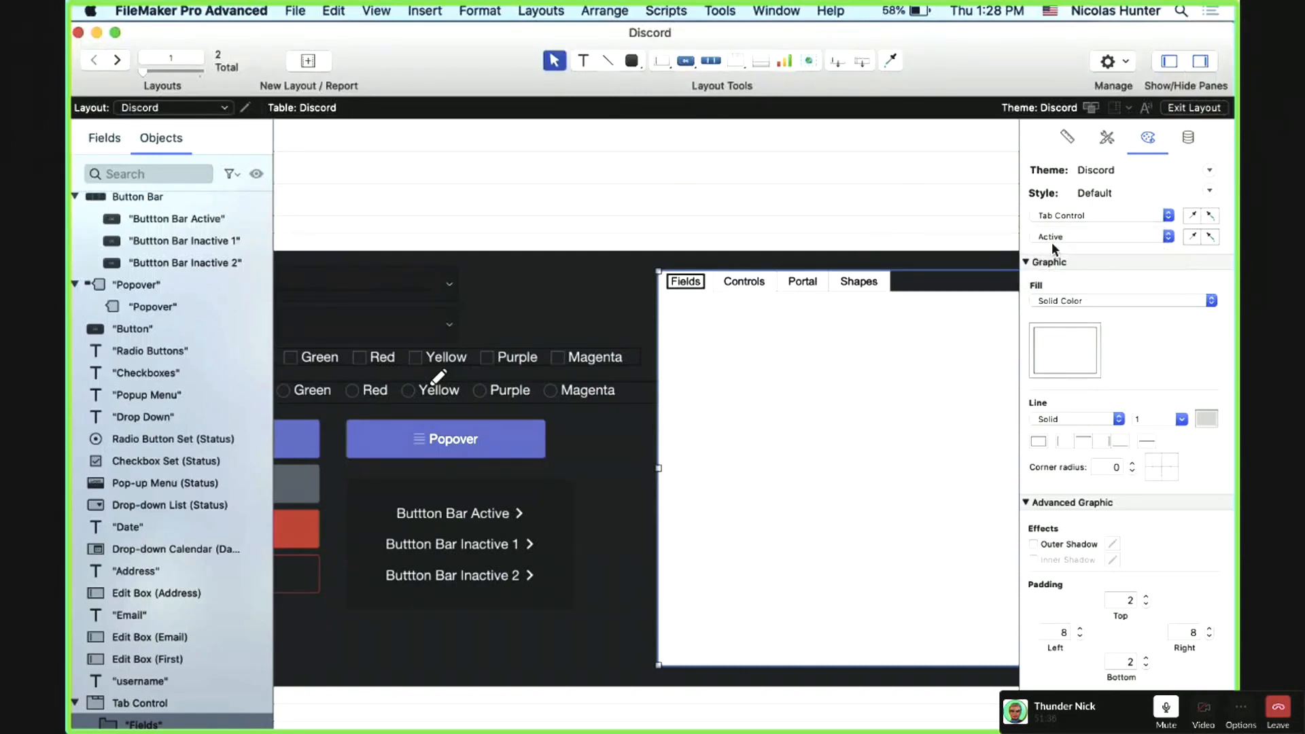
pyautogui.click(1055, 239)
pyautogui.click(1055, 240)
pyautogui.click(1068, 349)
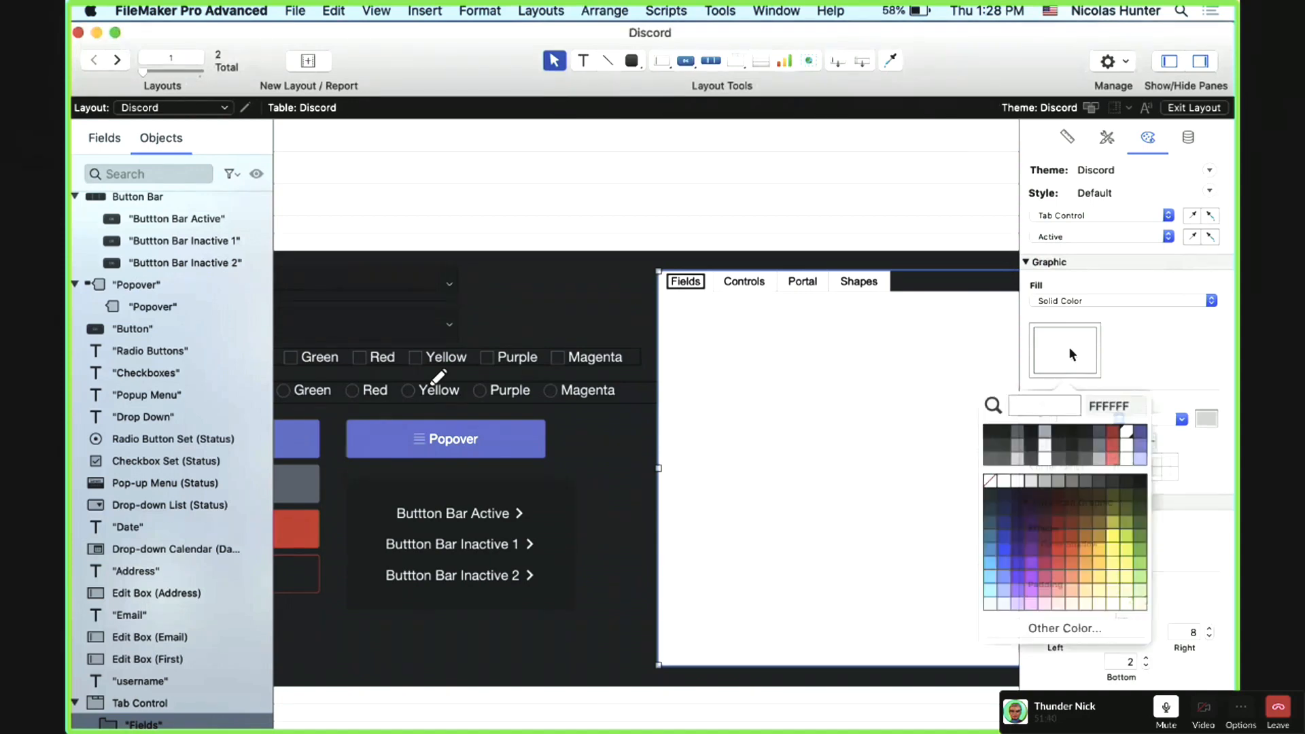
pyautogui.click(1078, 442)
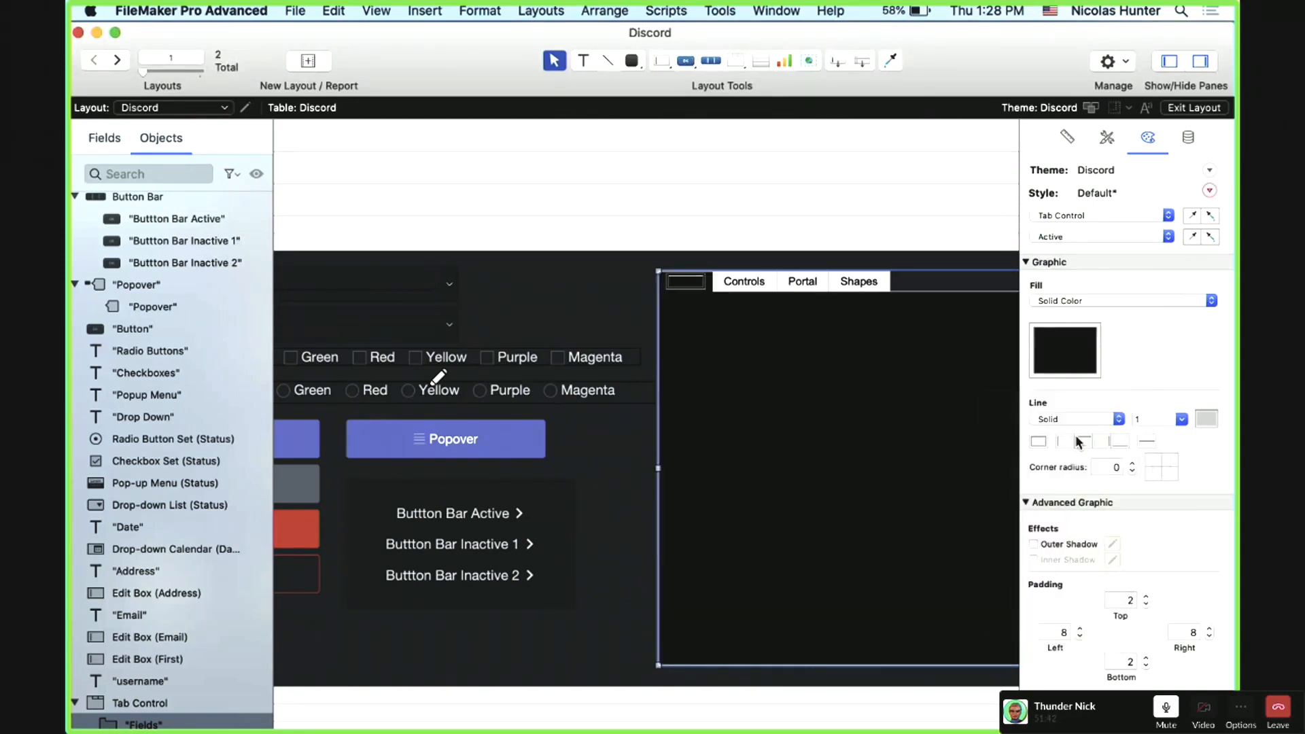
pyautogui.click(1047, 369)
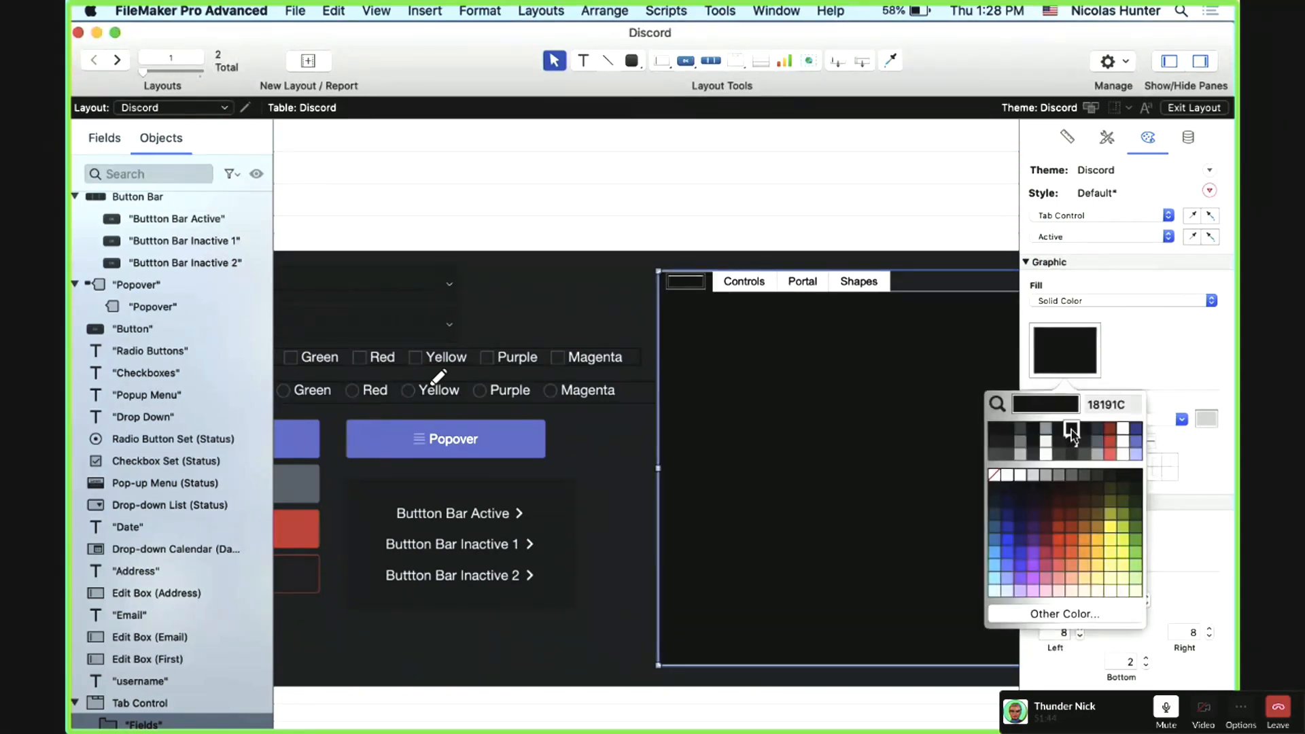
pyautogui.click(1078, 439)
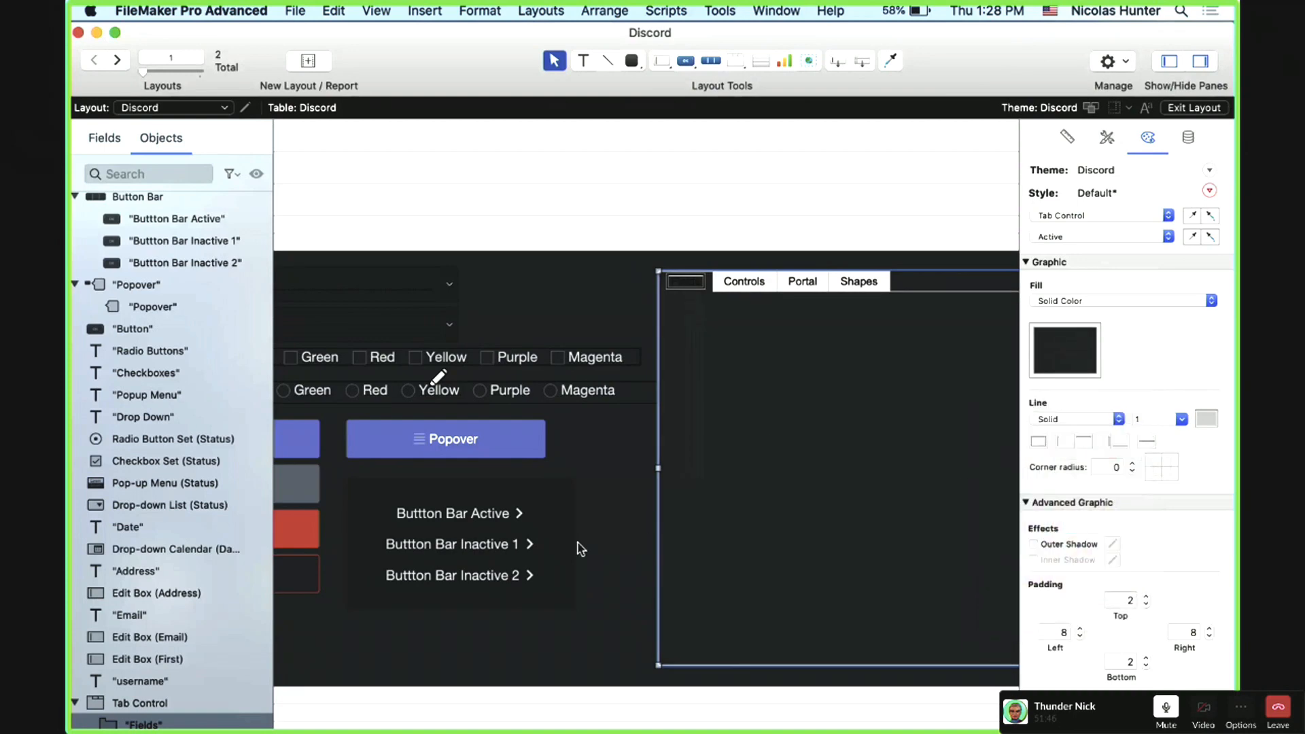
# Step: Match the tab control's Active fill to the dark fill of the rounded rectangle behind the button bar
pyautogui.click(552, 511)
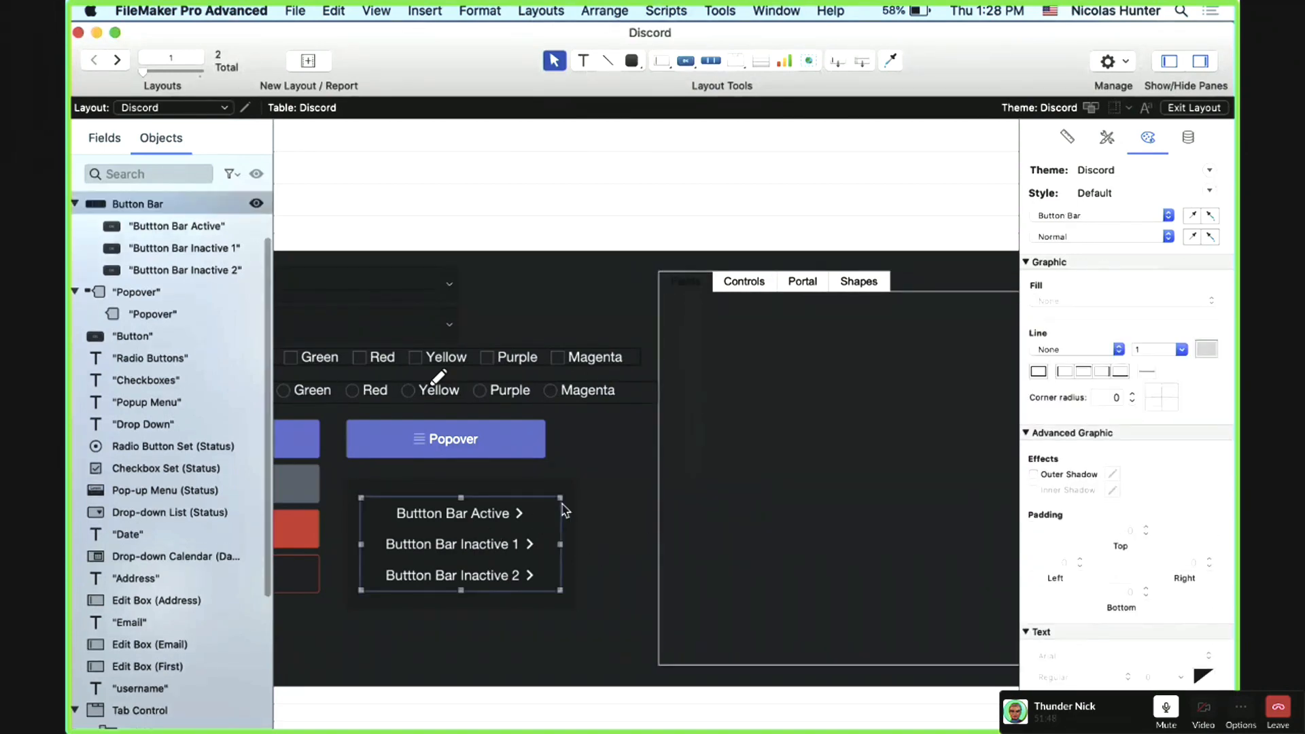
pyautogui.click(1049, 360)
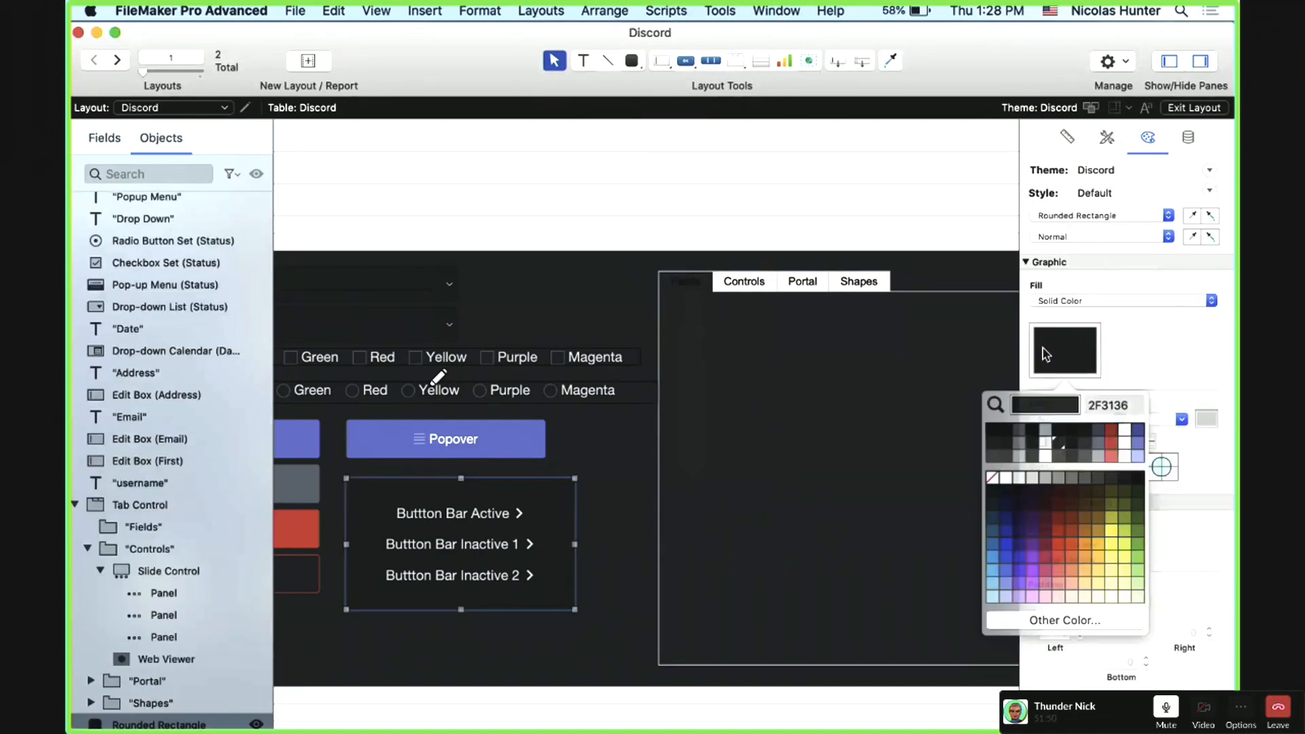
pyautogui.click(1057, 444)
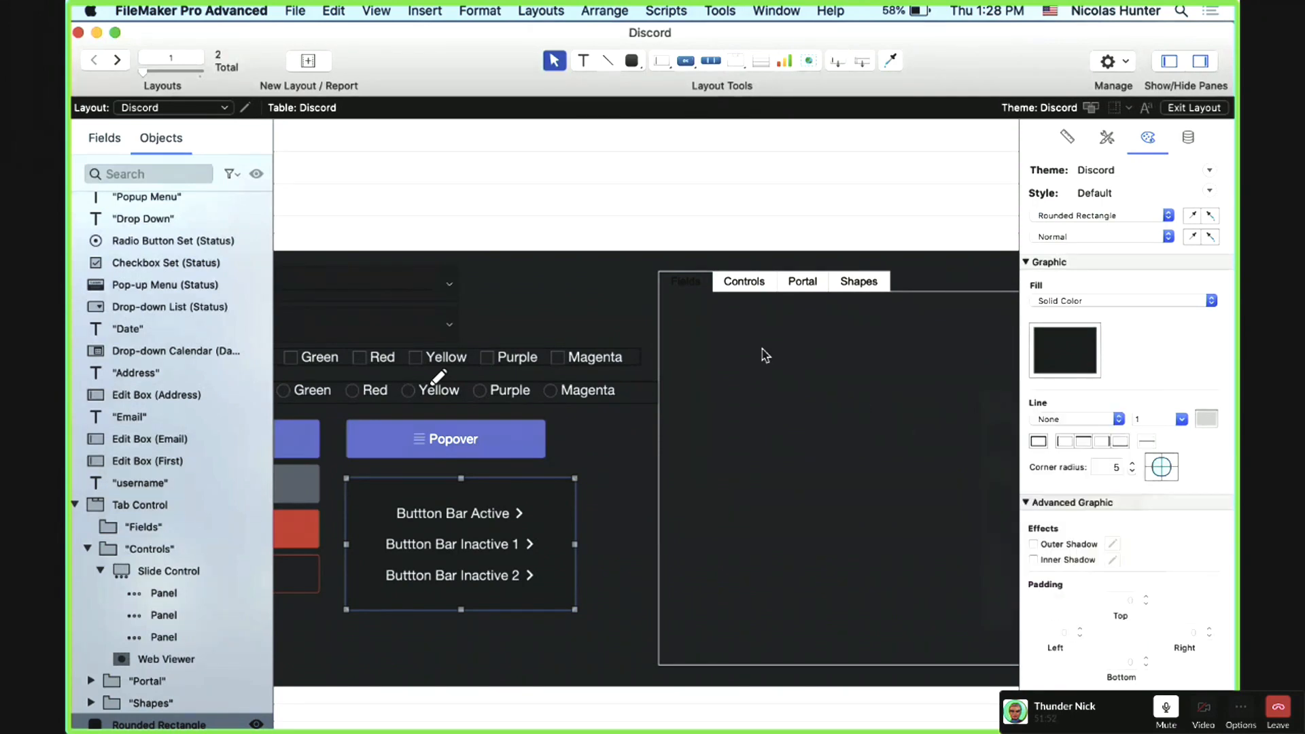
pyautogui.click(708, 282)
pyautogui.click(1061, 342)
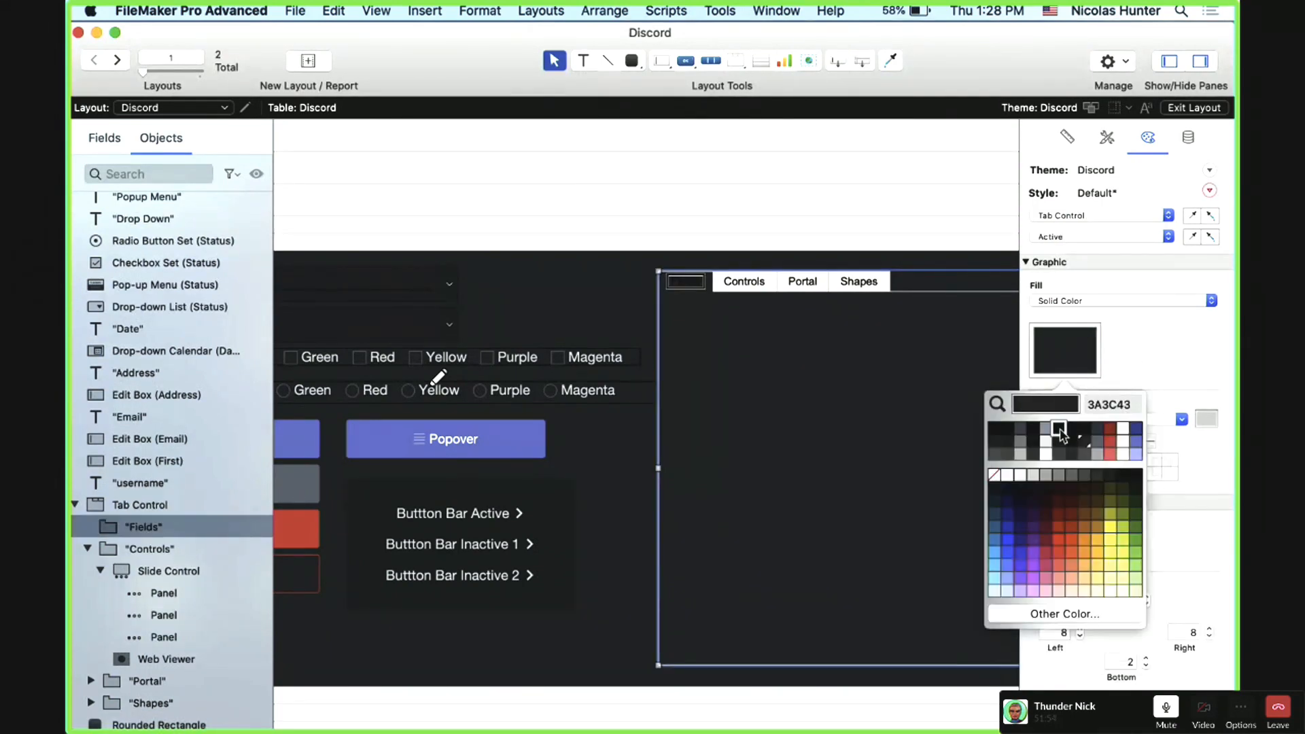
pyautogui.click(1064, 438)
pyautogui.click(1066, 348)
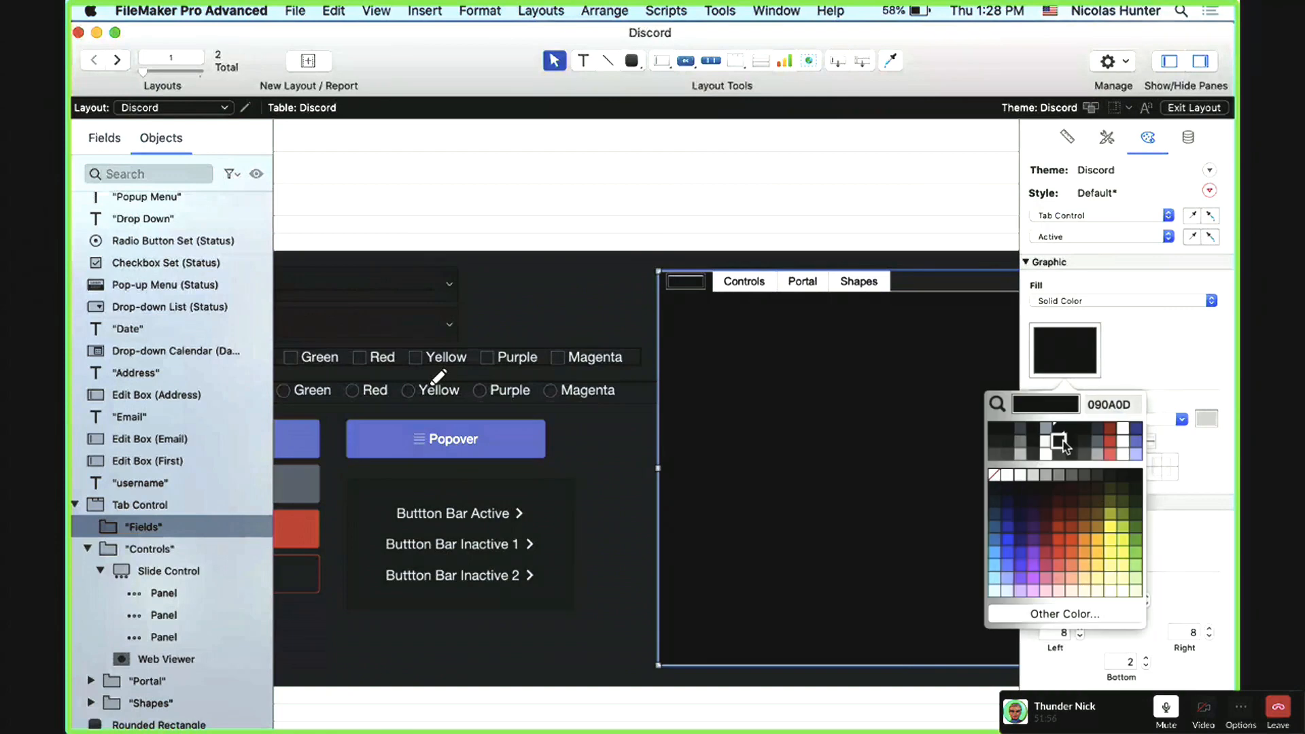
pyautogui.click(1061, 439)
pyautogui.click(653, 321)
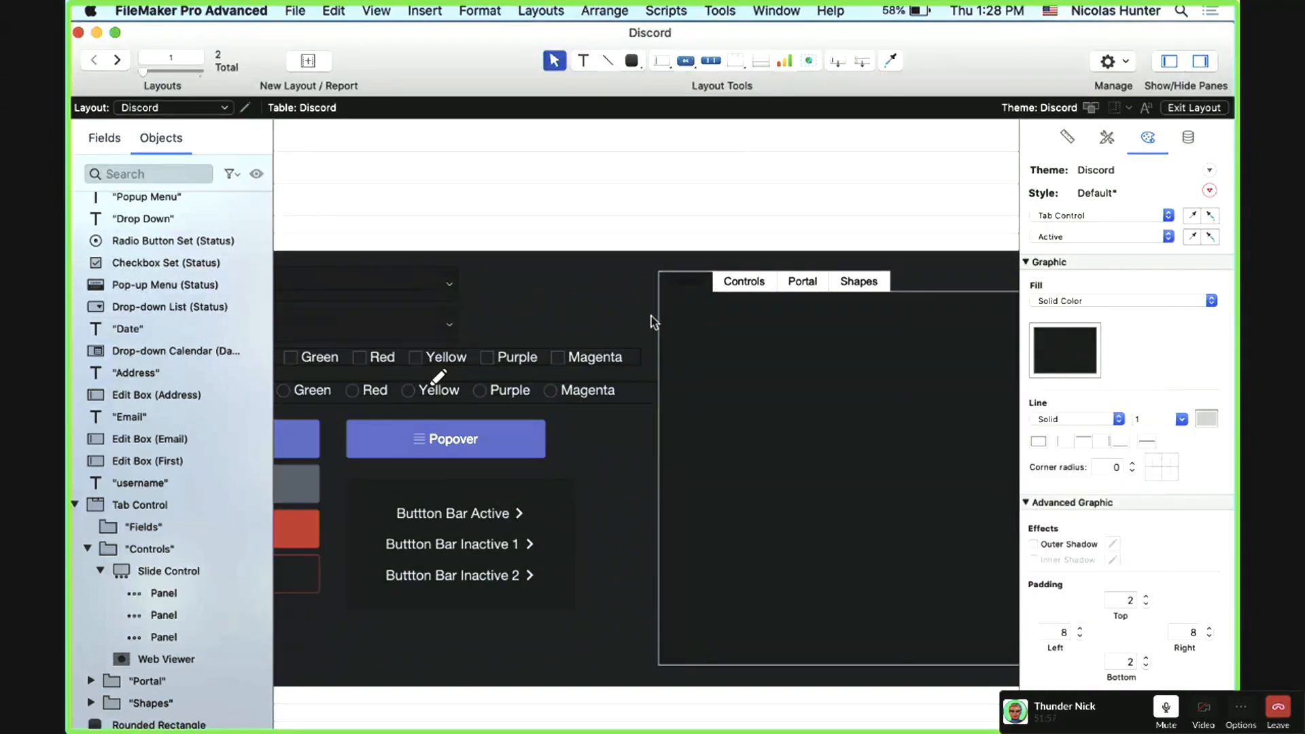
# Step: Set the line of the tab control's Active state to None and check the borderless look
pyautogui.click(764, 366)
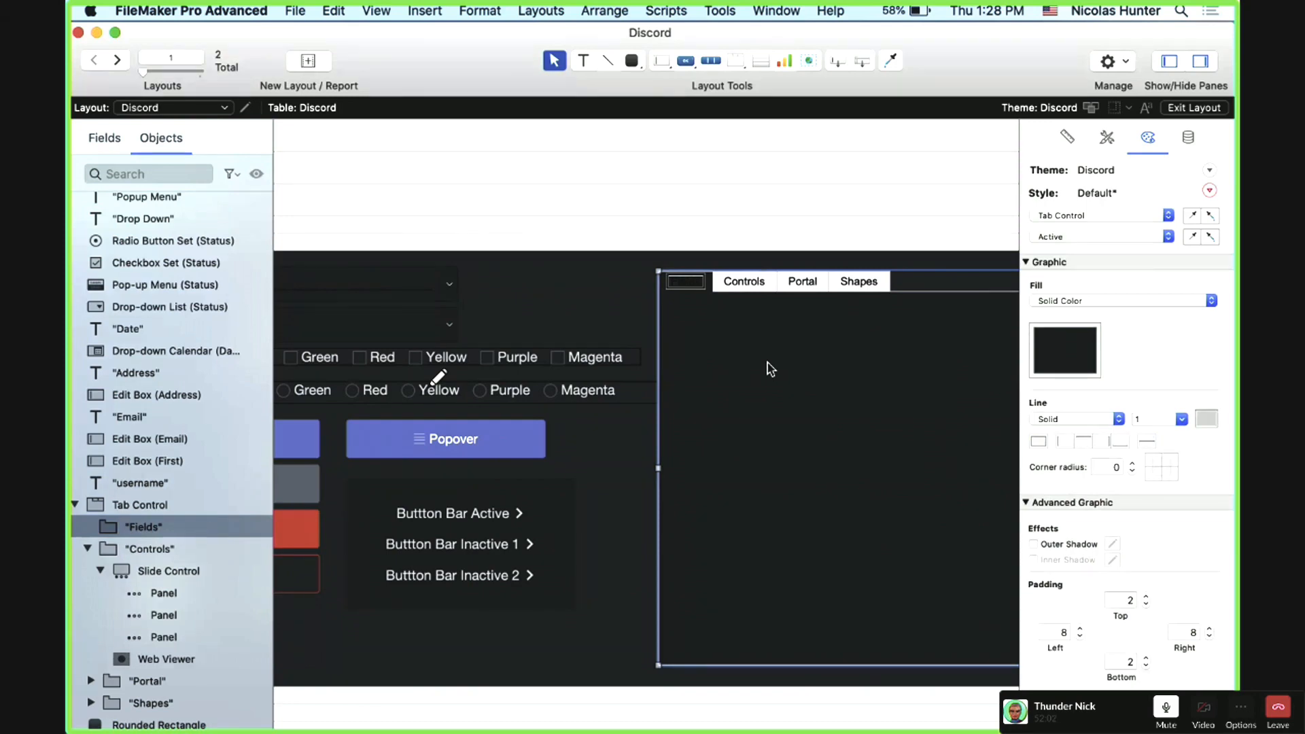
pyautogui.click(1047, 425)
pyautogui.click(1054, 409)
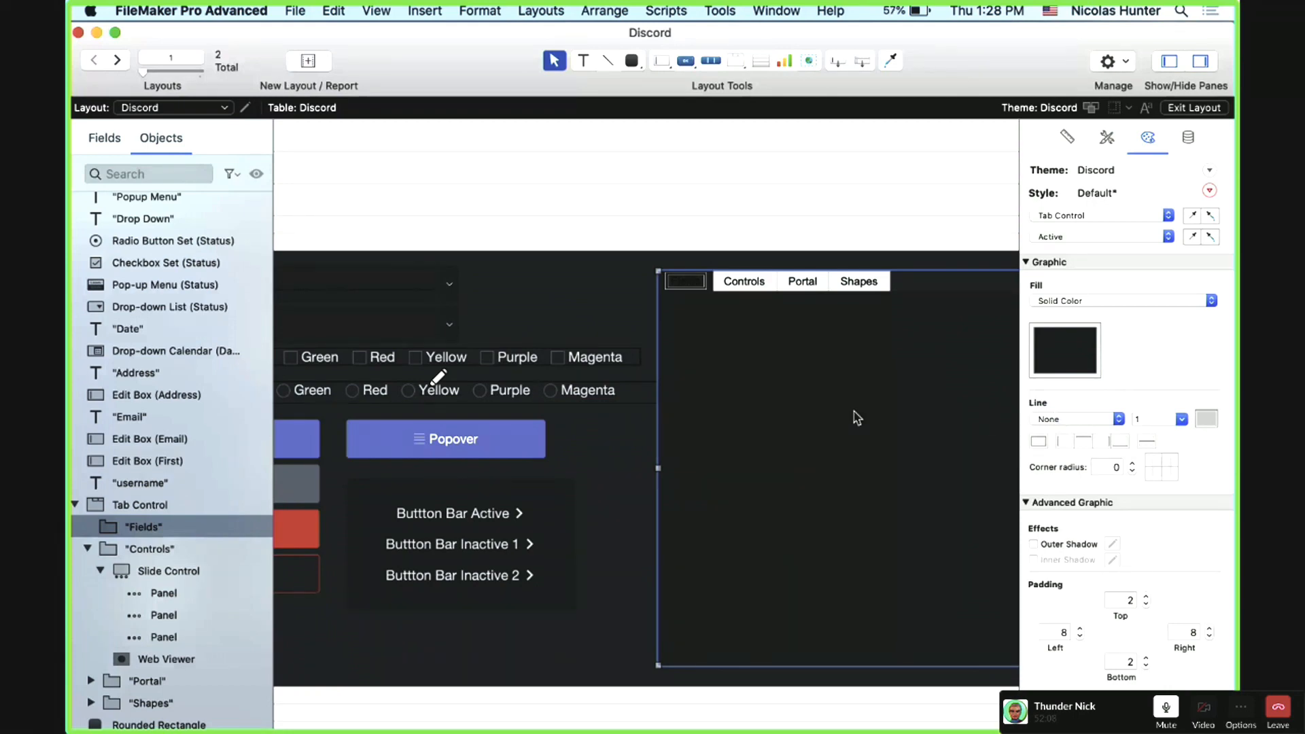
pyautogui.click(574, 307)
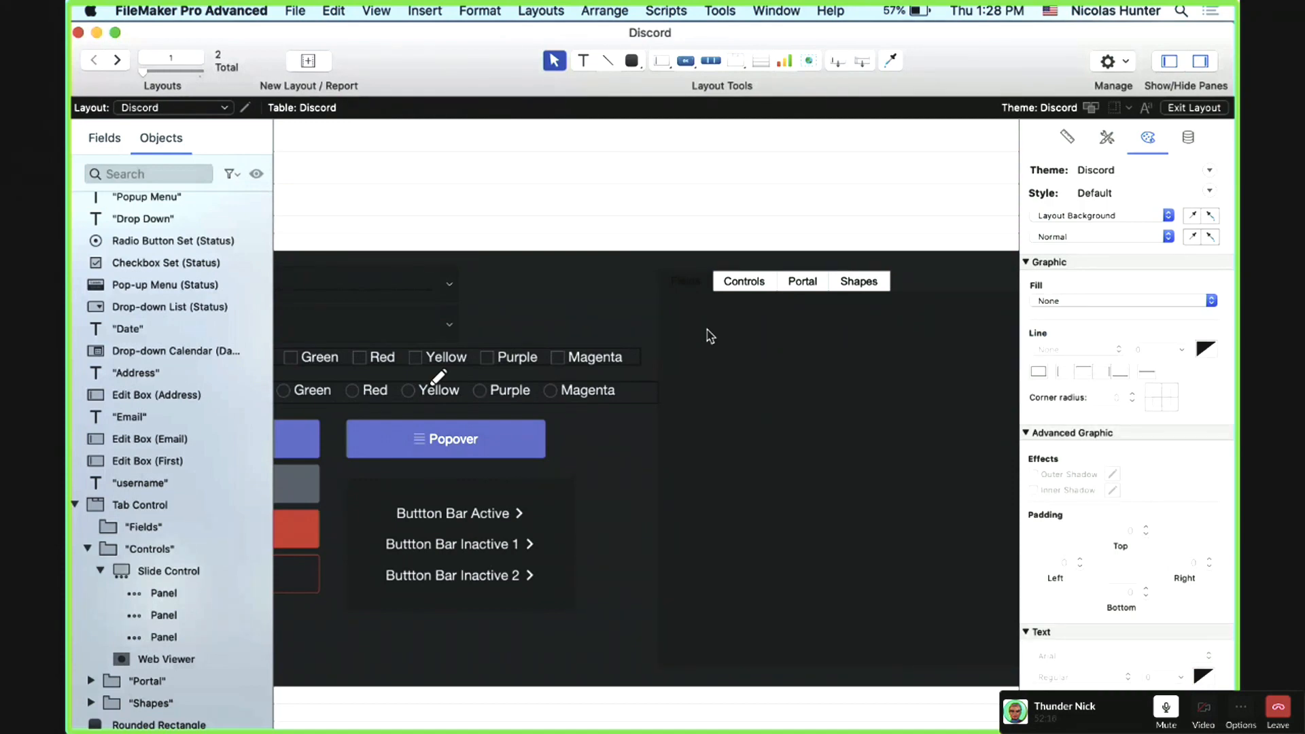
pyautogui.click(713, 339)
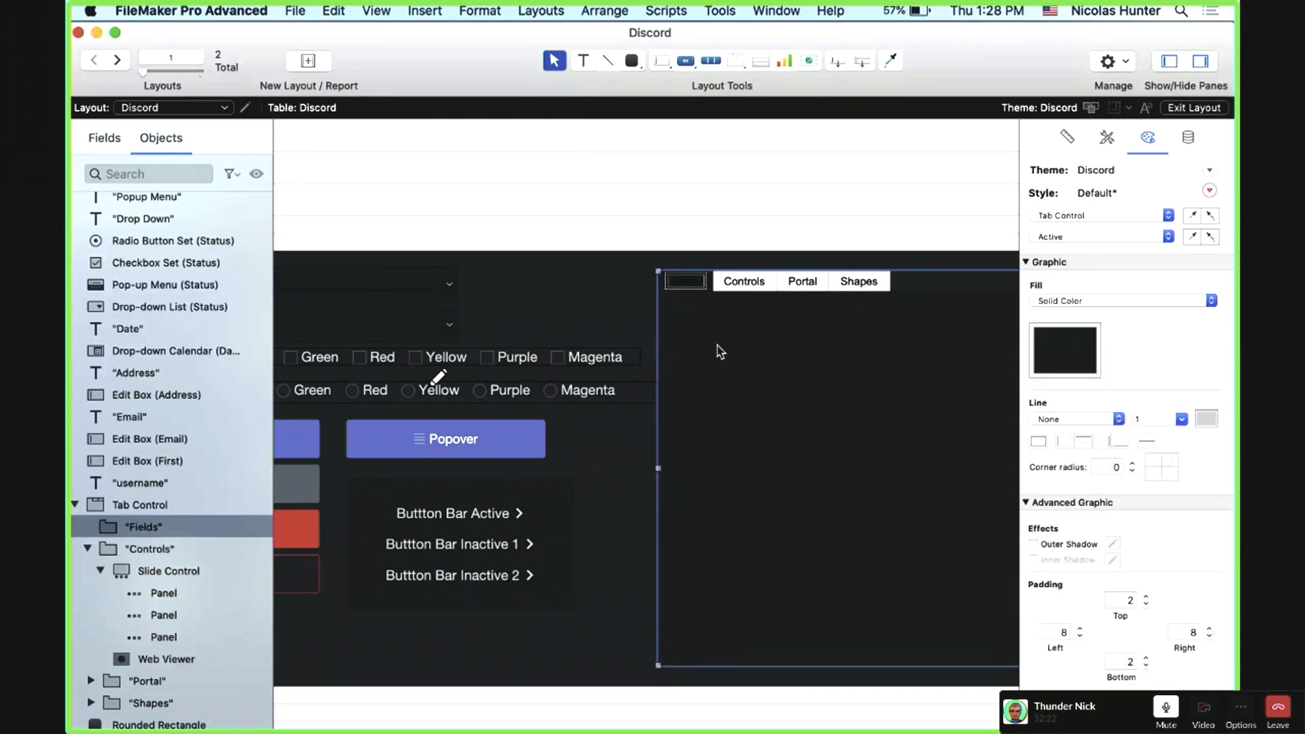
# Step: Examine the styles of the pop-up menu, the rounded rectangle, the buttons and the popover button for comparison with the tab control
pyautogui.click(577, 320)
pyautogui.hscroll(-4, 577, 320)
pyautogui.click(517, 327)
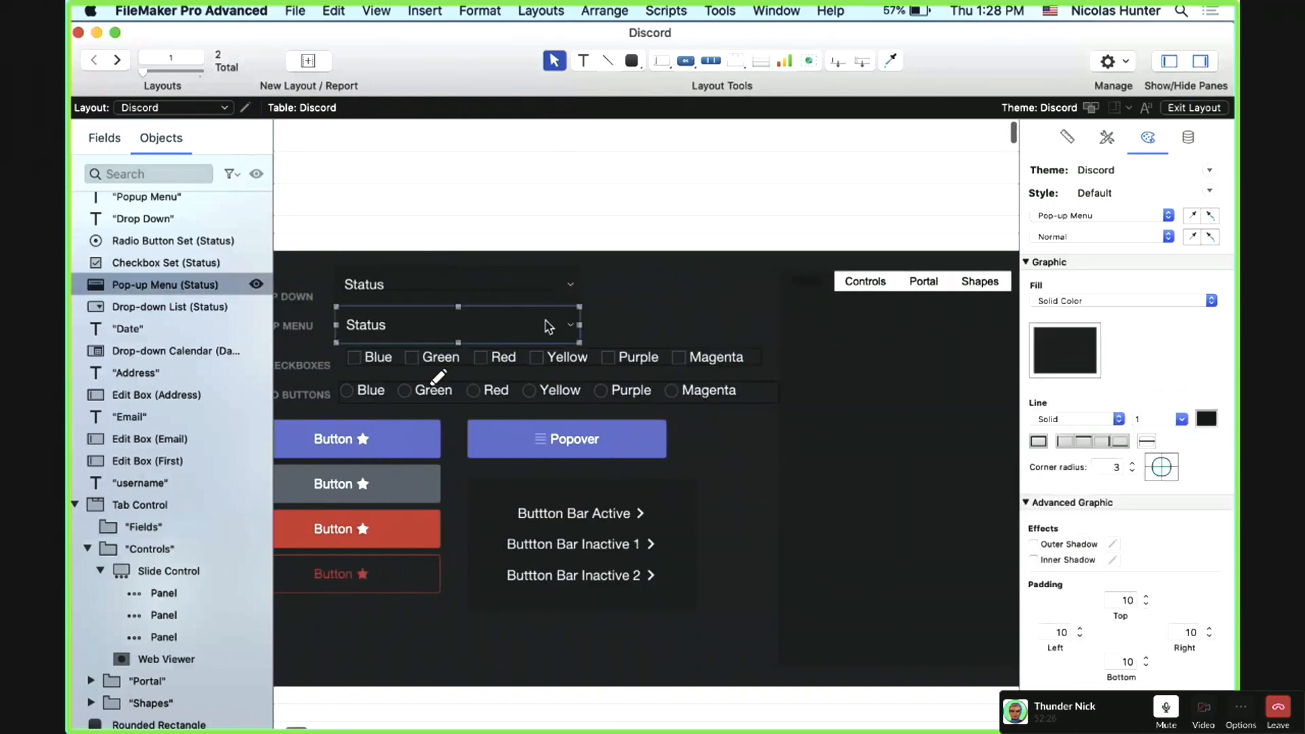
pyautogui.click(887, 333)
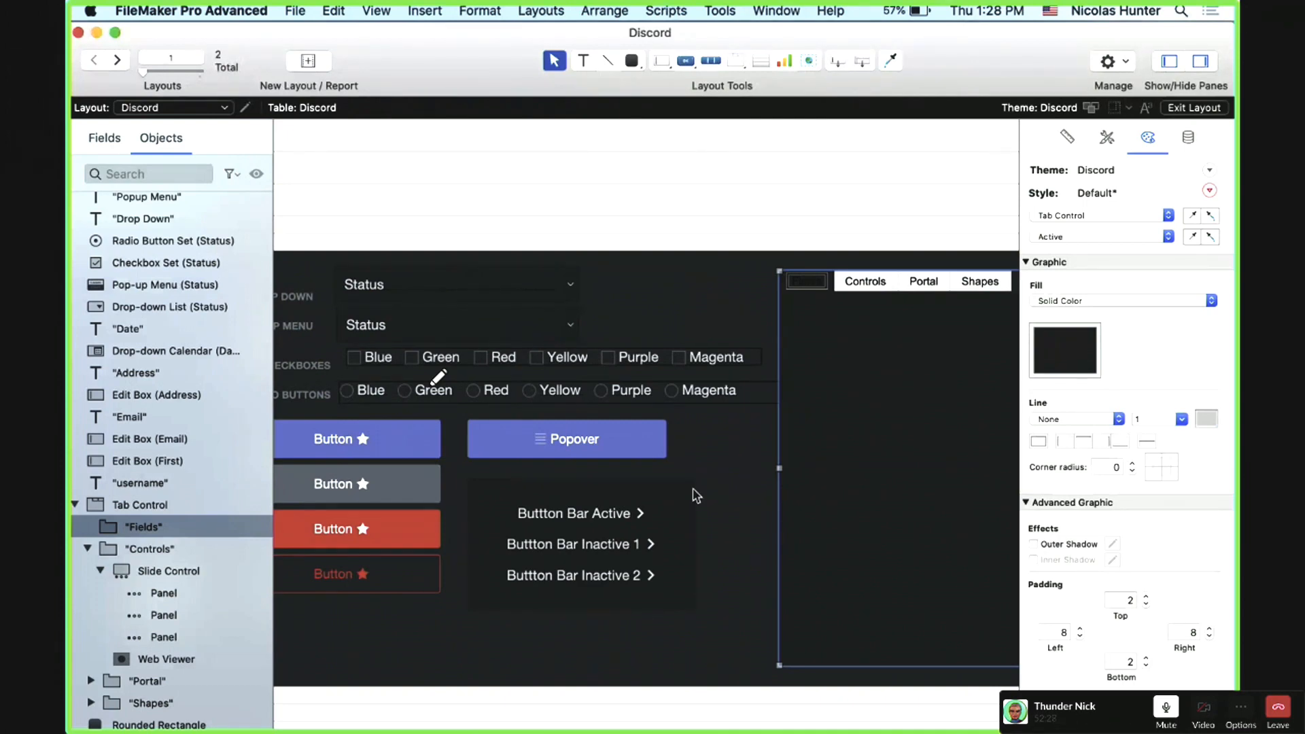
pyautogui.click(695, 495)
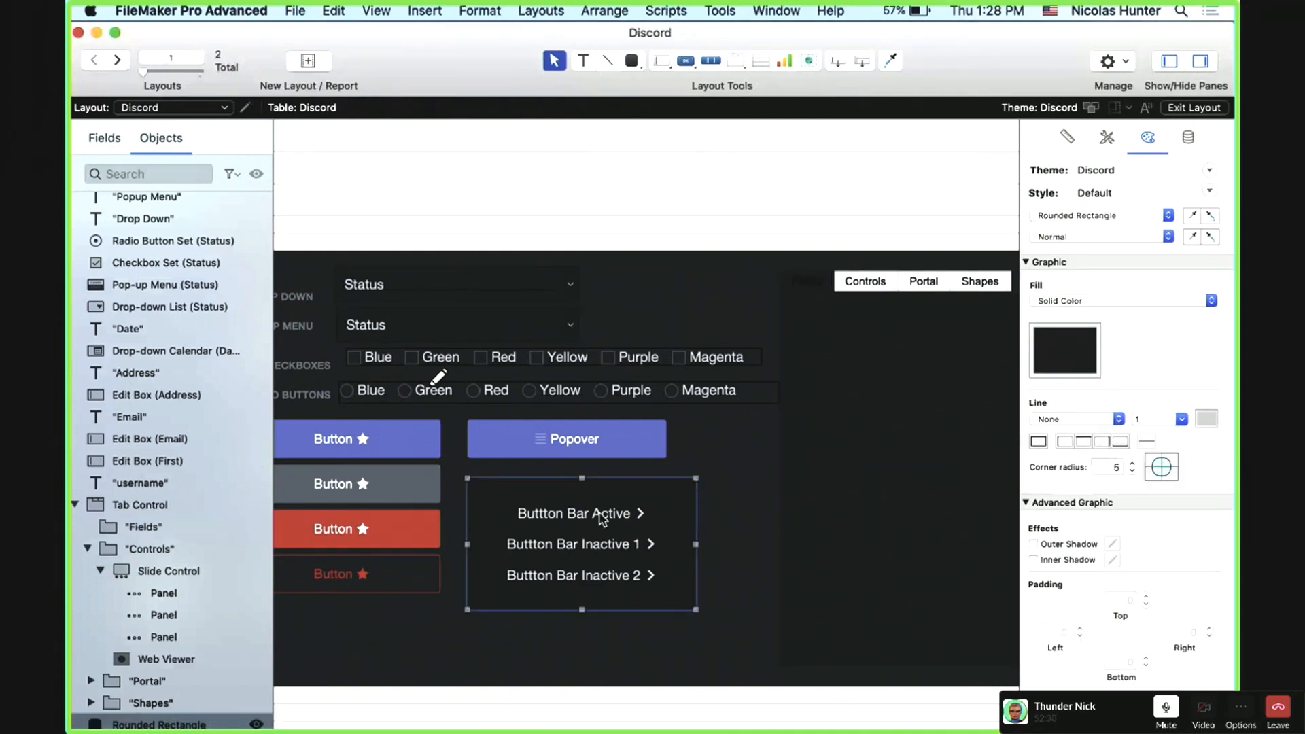
pyautogui.click(602, 520)
pyautogui.click(408, 541)
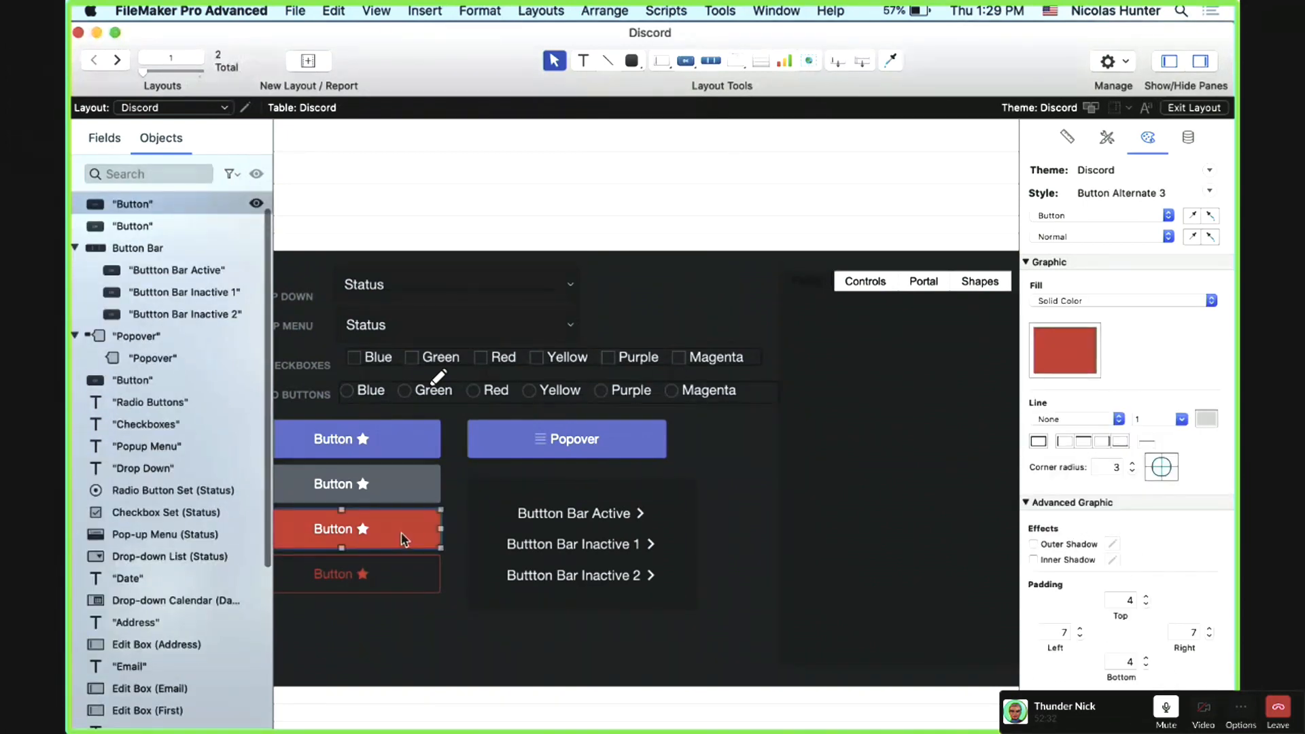
pyautogui.click(405, 571)
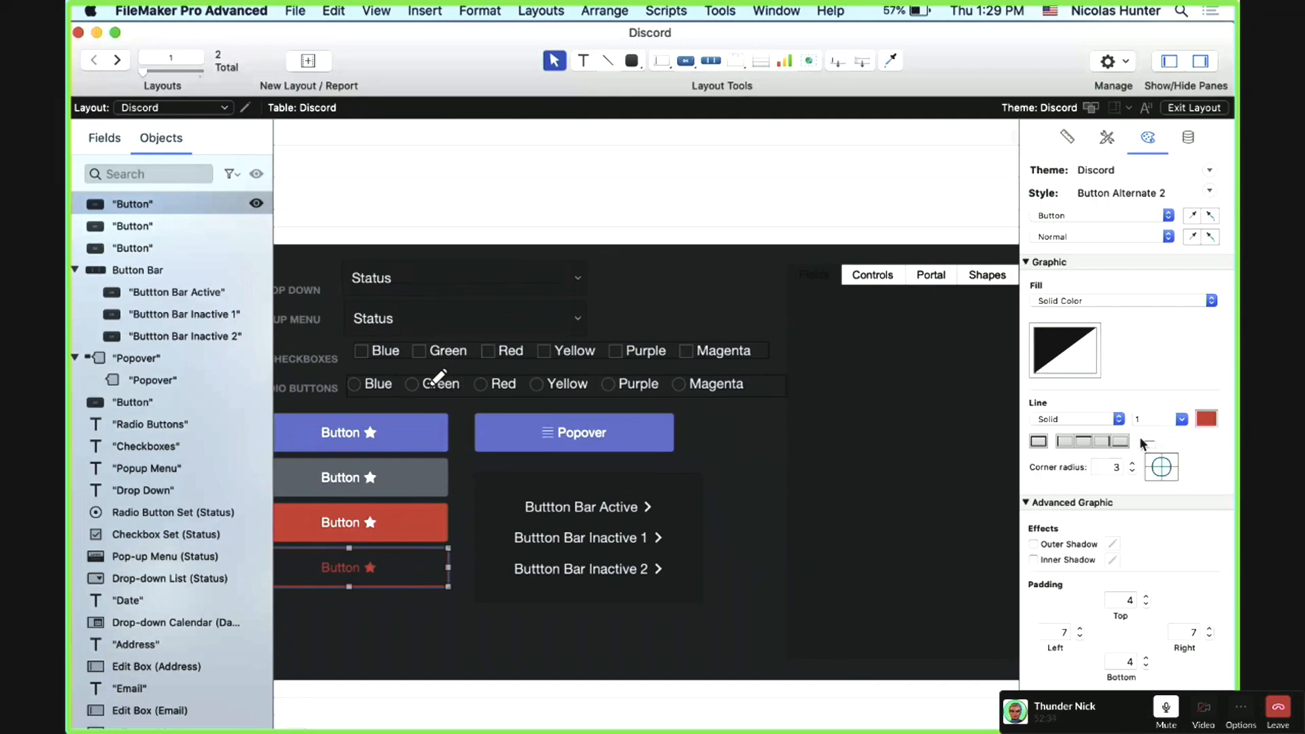
pyautogui.click(416, 484)
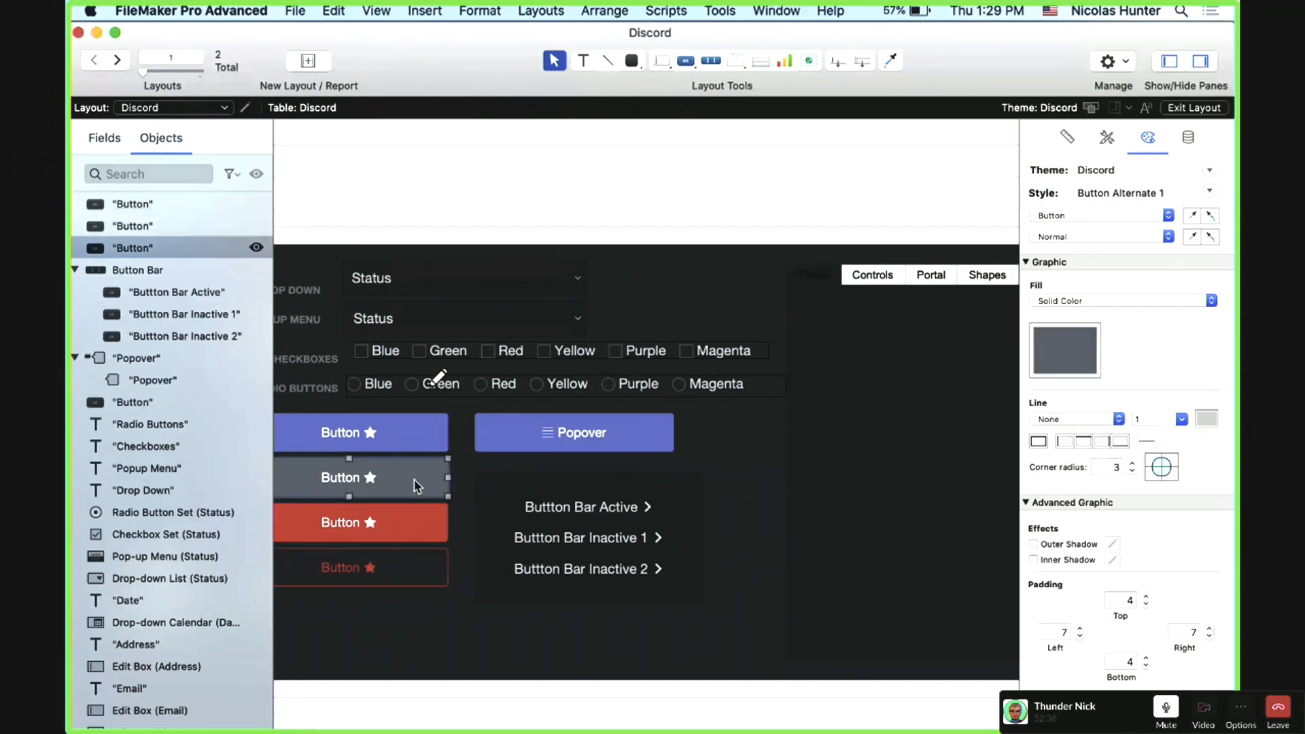
pyautogui.click(586, 443)
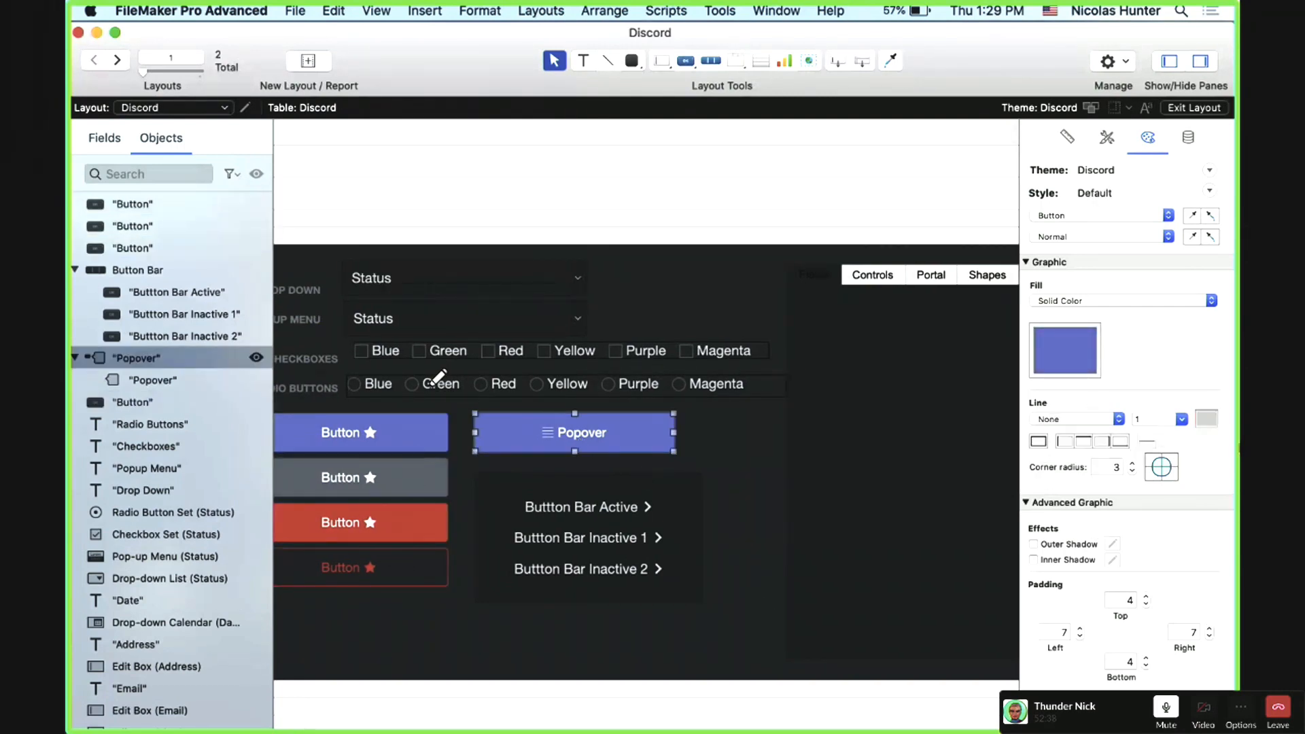
pyautogui.hscroll(4, 777, 524)
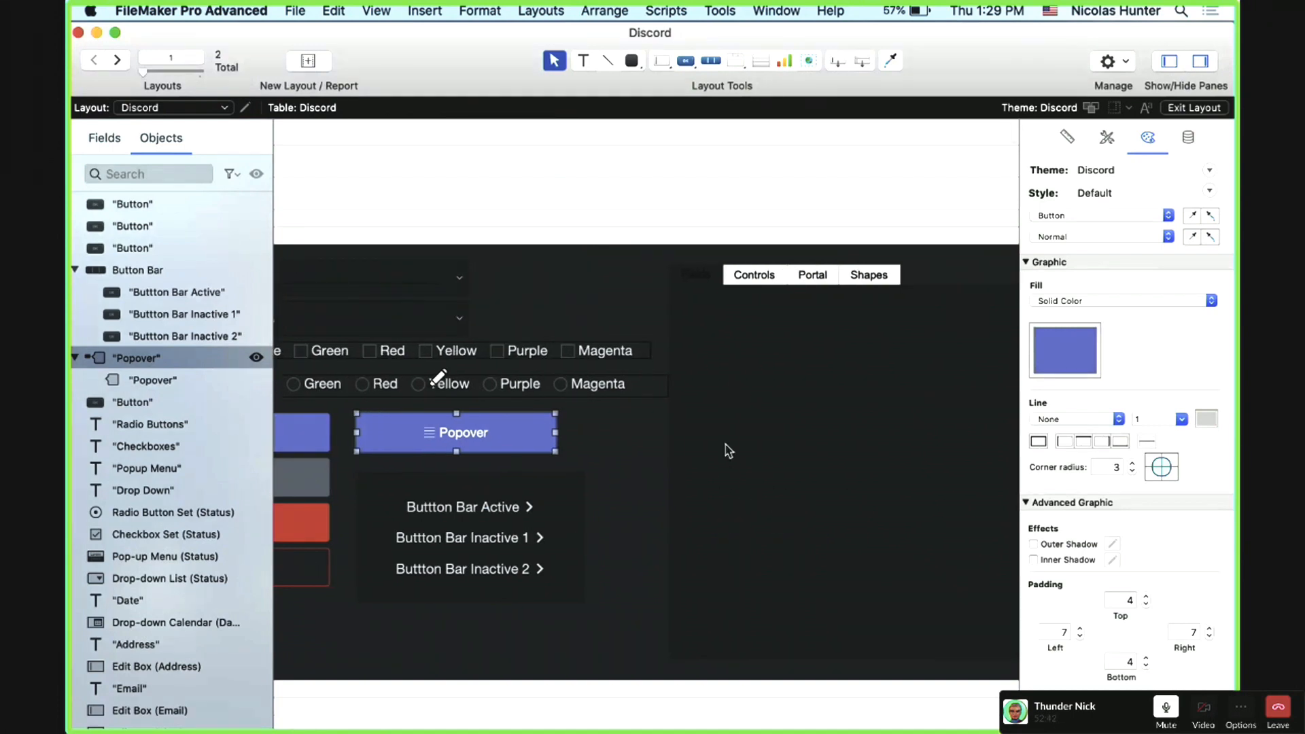
# Step: Set the font of the tab control's Active state to Helvetica Neue at size 15
pyautogui.click(713, 326)
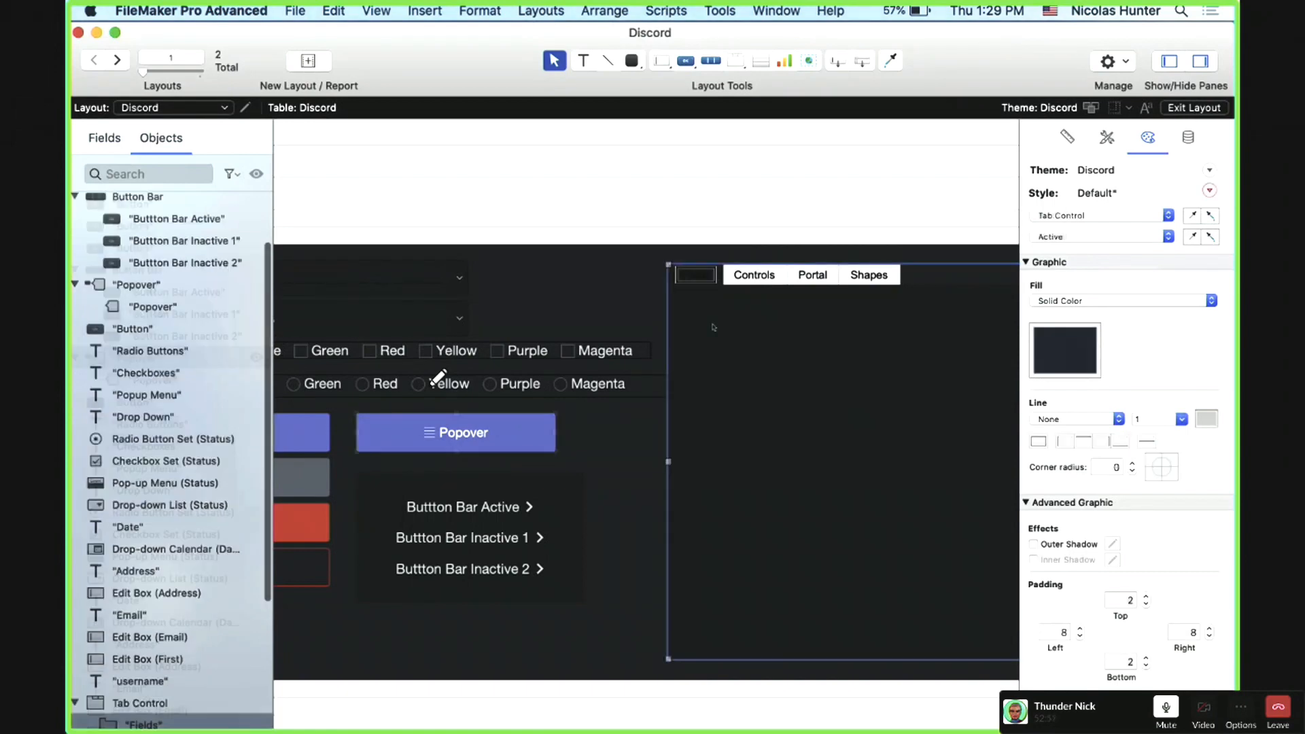
pyautogui.hscroll(7, 714, 327)
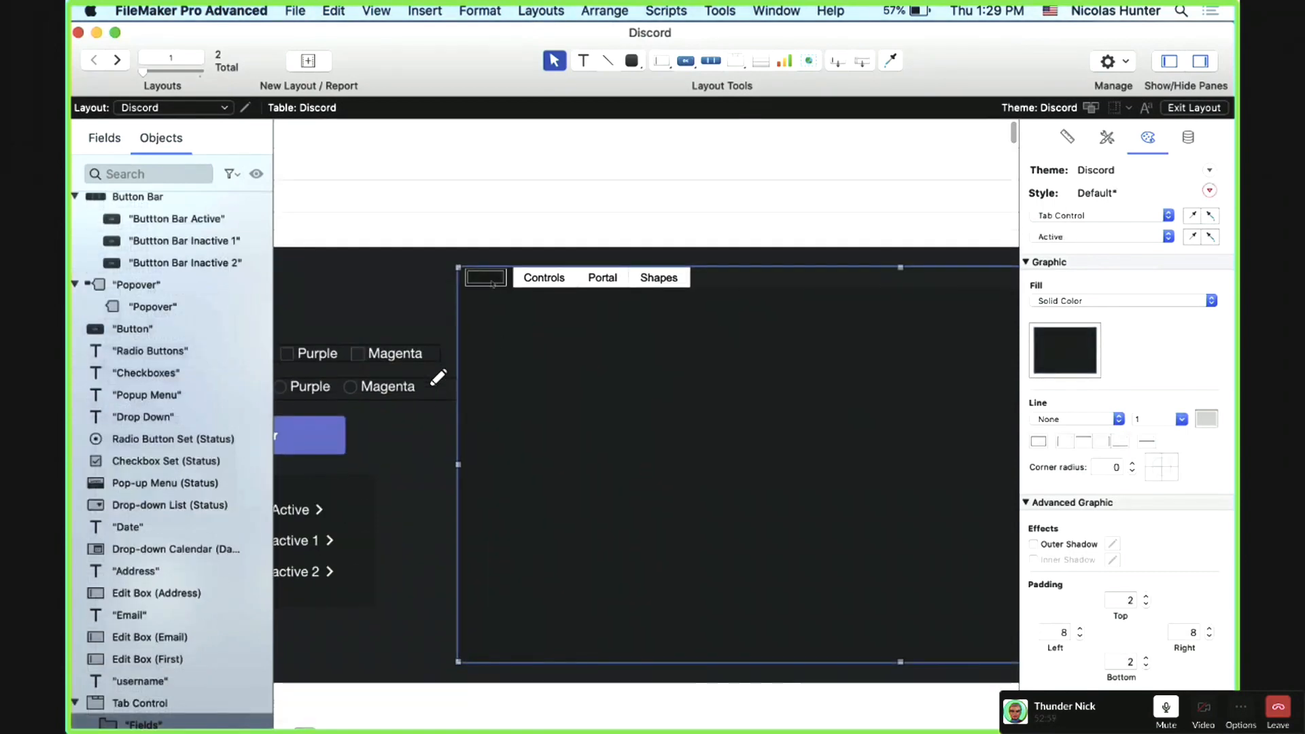
pyautogui.scroll(-5, 1190, 586)
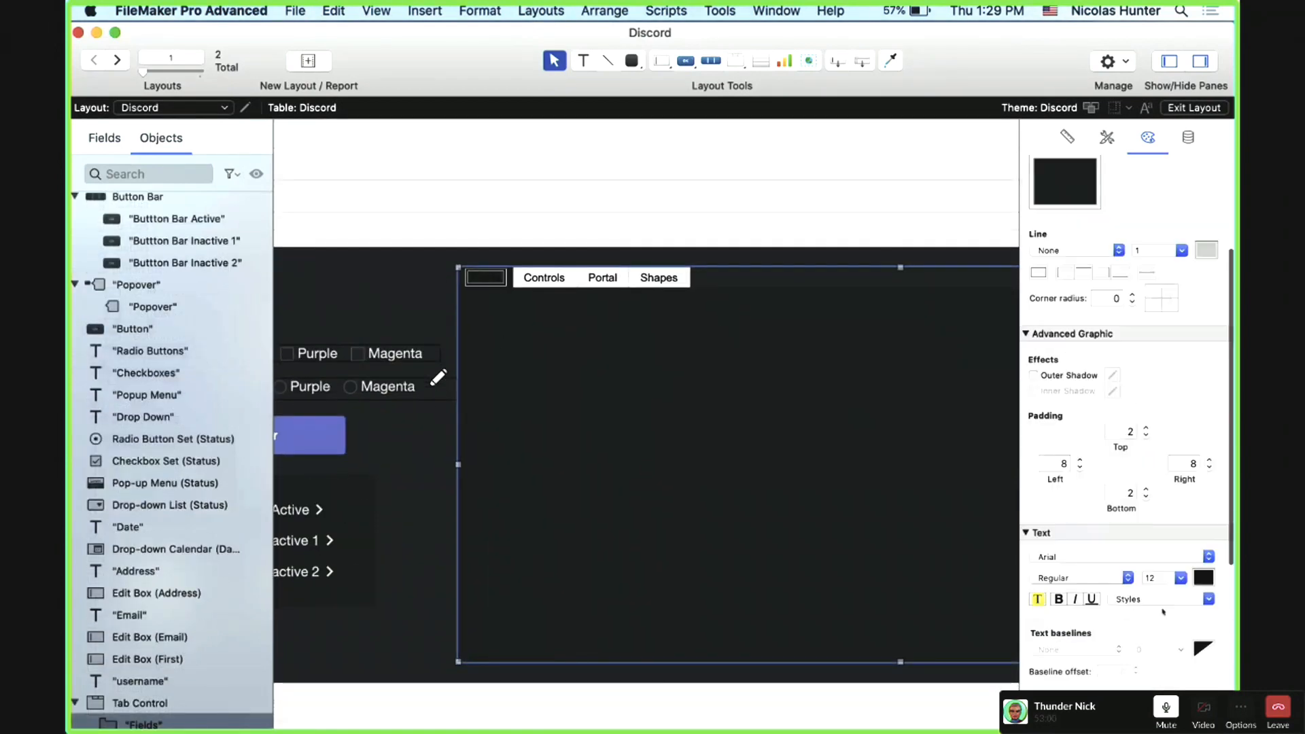
pyautogui.click(1101, 558)
pyautogui.click(1105, 548)
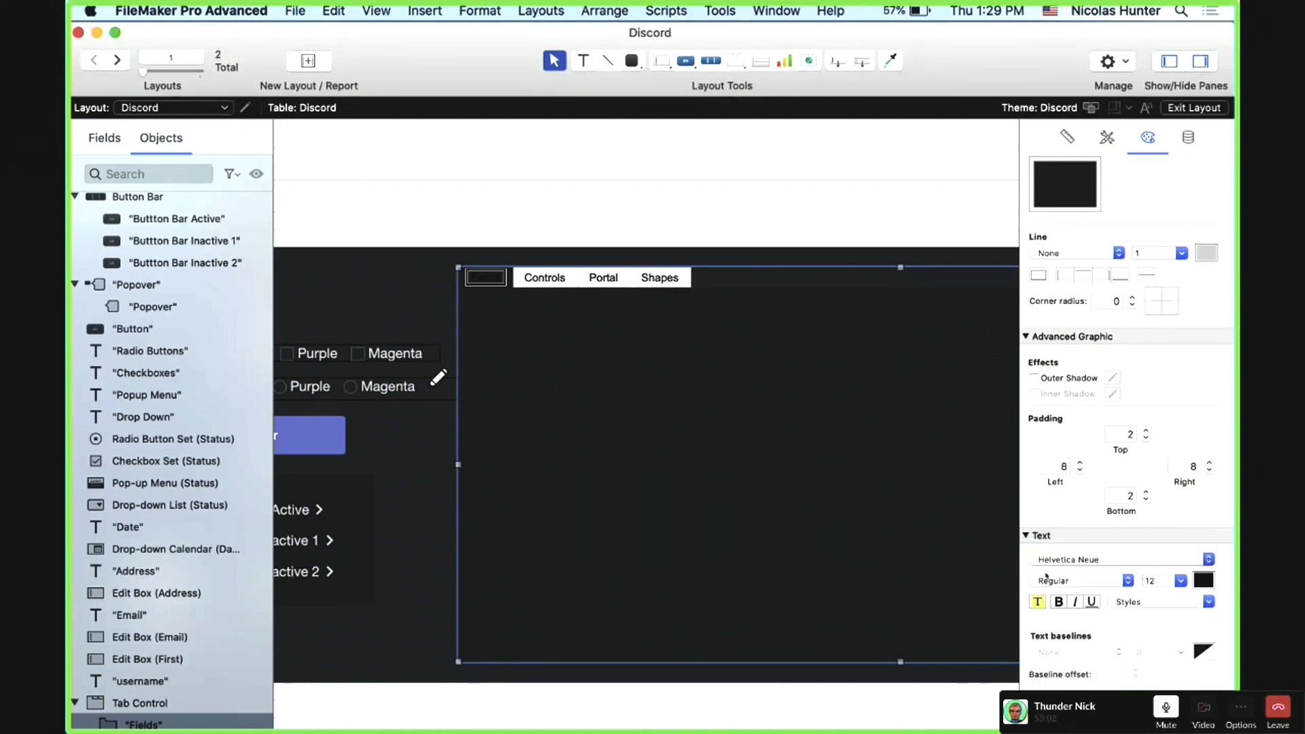
pyautogui.click(1156, 579)
pyautogui.write('15')
pyautogui.press('Return')
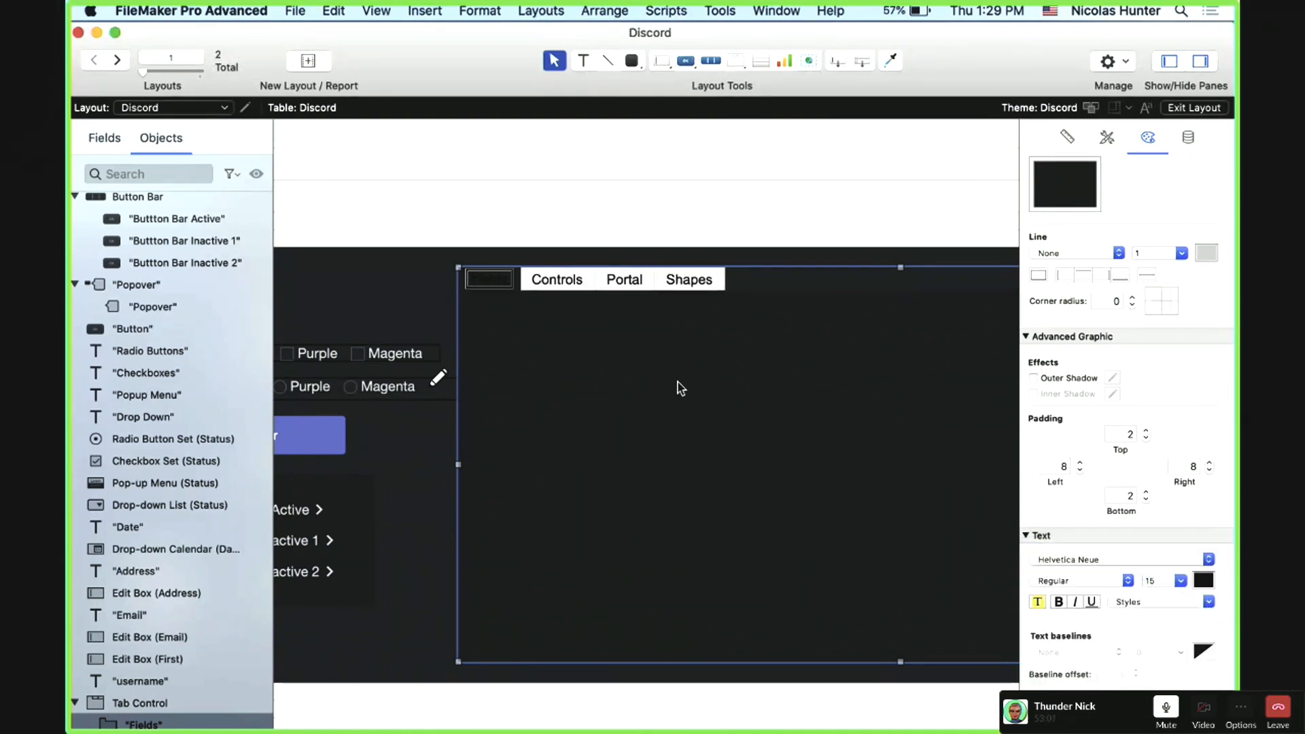
# Step: Set the text color of the tab control's Active state to white
pyautogui.click(1205, 580)
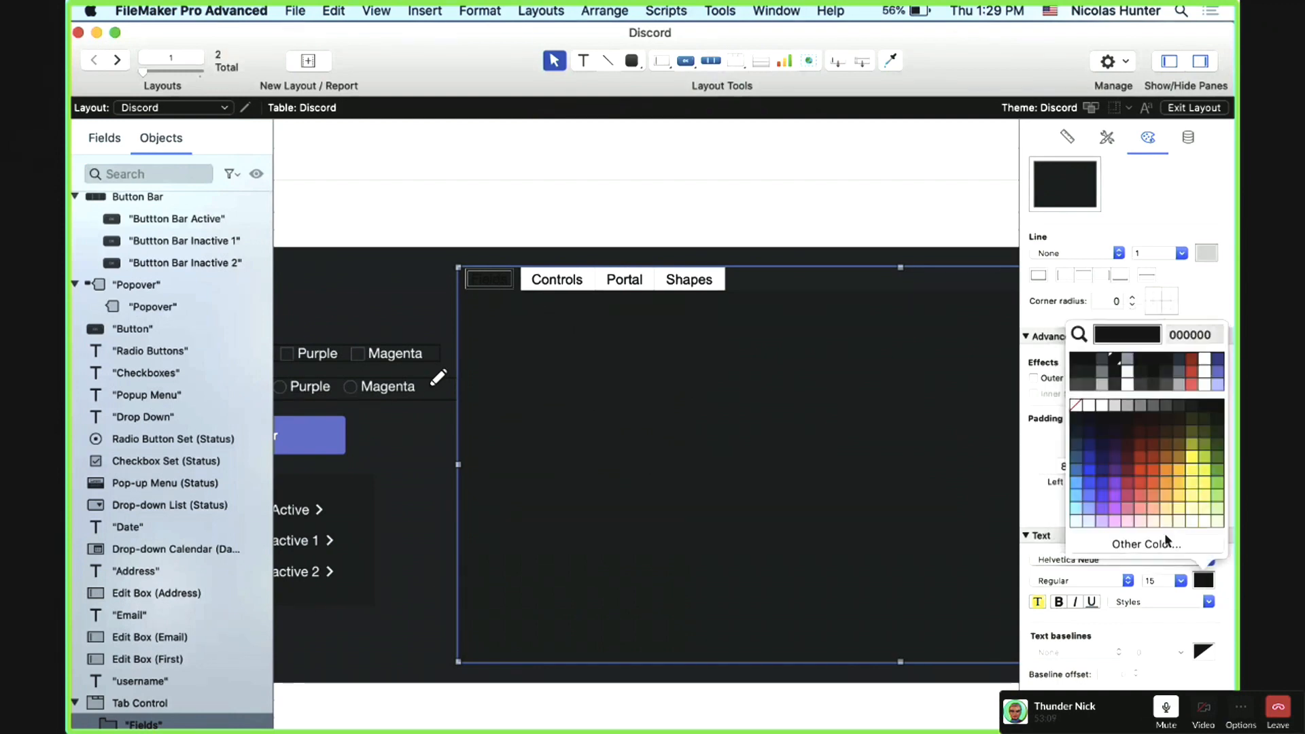
pyautogui.click(1124, 370)
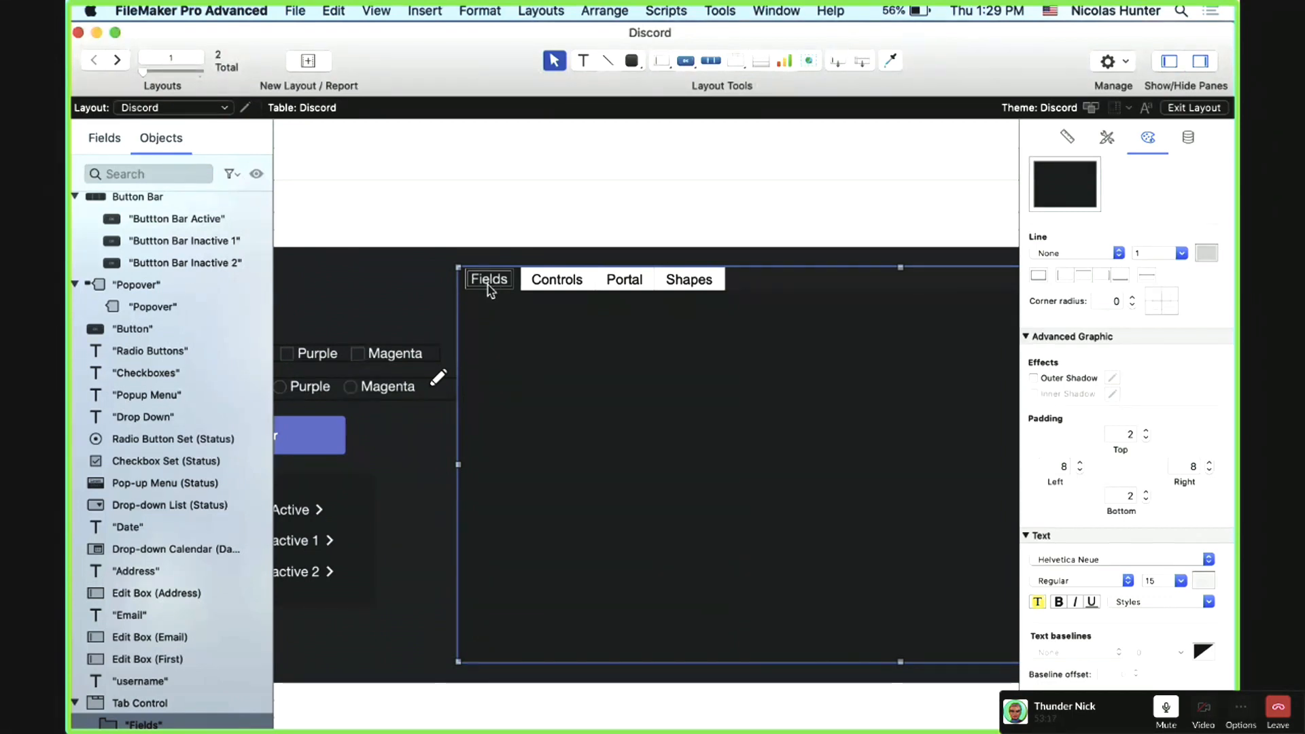
pyautogui.click(1207, 583)
pyautogui.click(1084, 404)
pyautogui.click(421, 293)
pyautogui.click(483, 290)
# Step: Try a top padding of 4 and a bottom padding of 0 for the Active state, comparing the Fields and Controls tabs
pyautogui.click(1144, 429)
pyautogui.click(1144, 429)
pyautogui.click(1146, 500)
pyautogui.click(1146, 500)
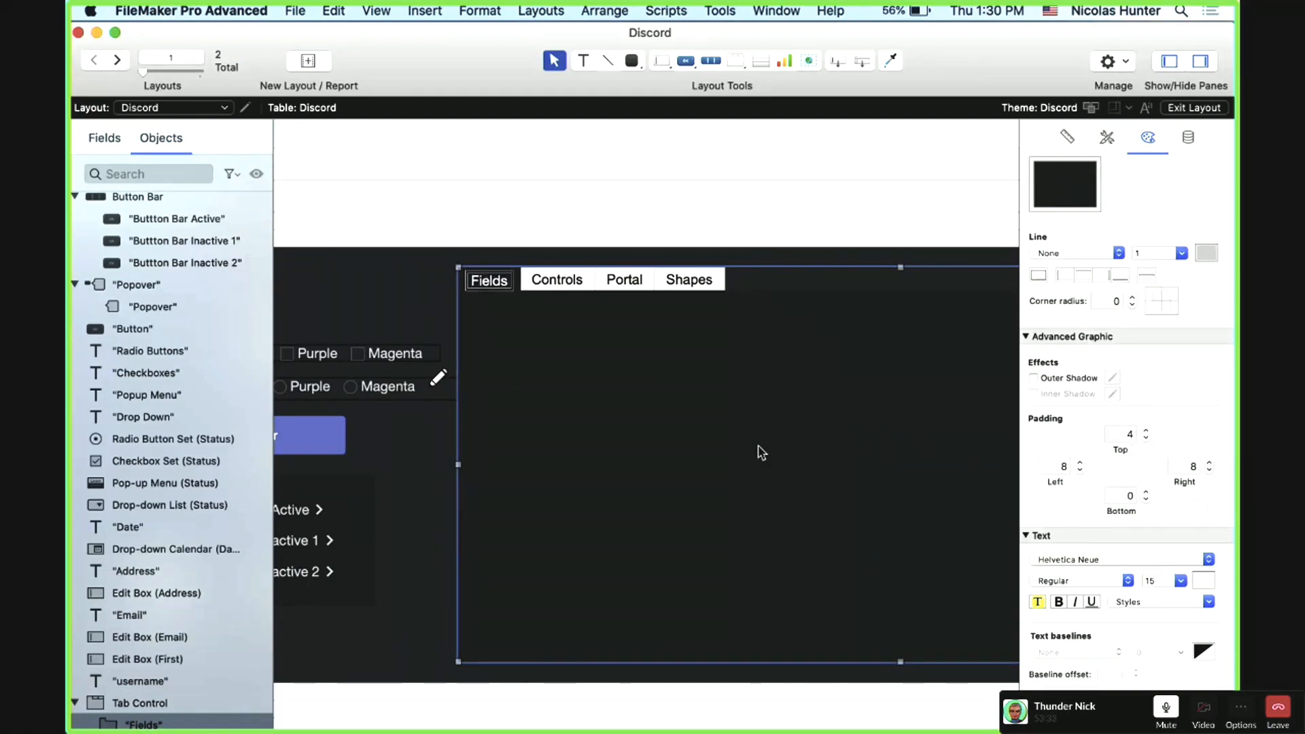
pyautogui.click(500, 206)
pyautogui.click(489, 284)
pyautogui.click(549, 289)
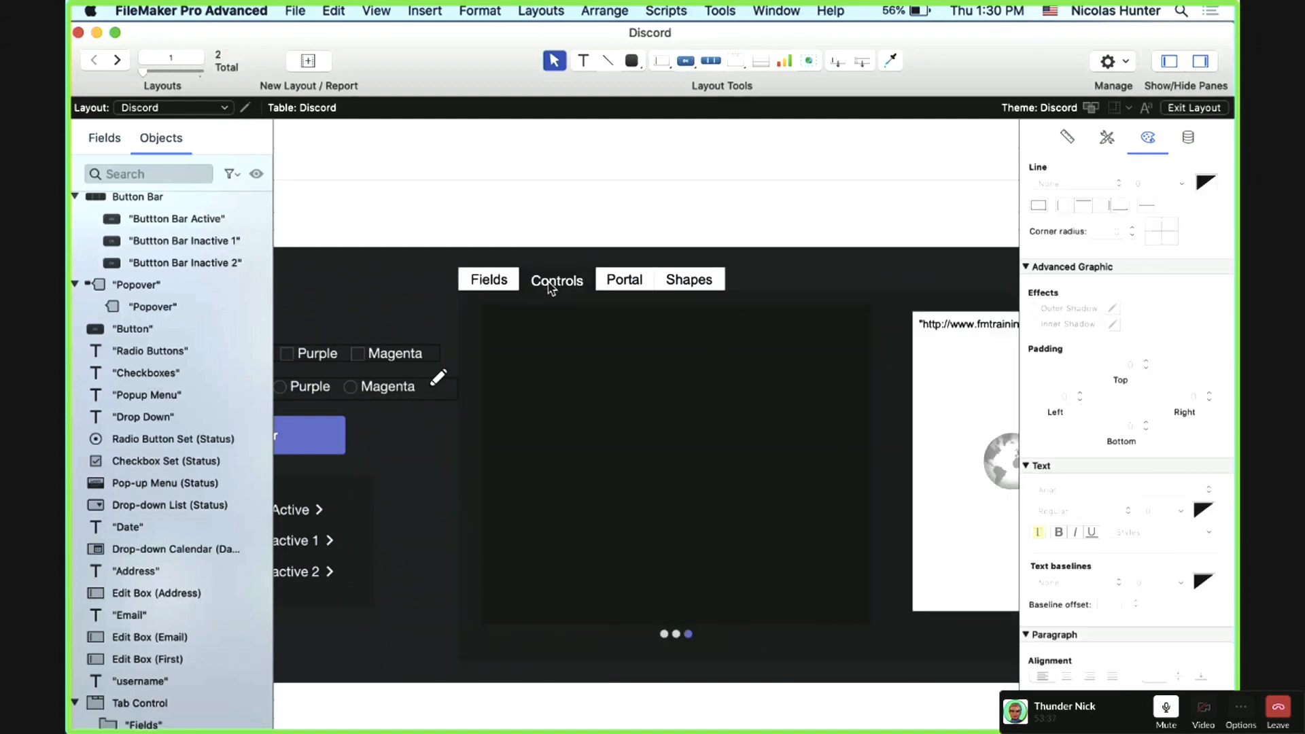
pyautogui.click(487, 280)
pyautogui.click(508, 284)
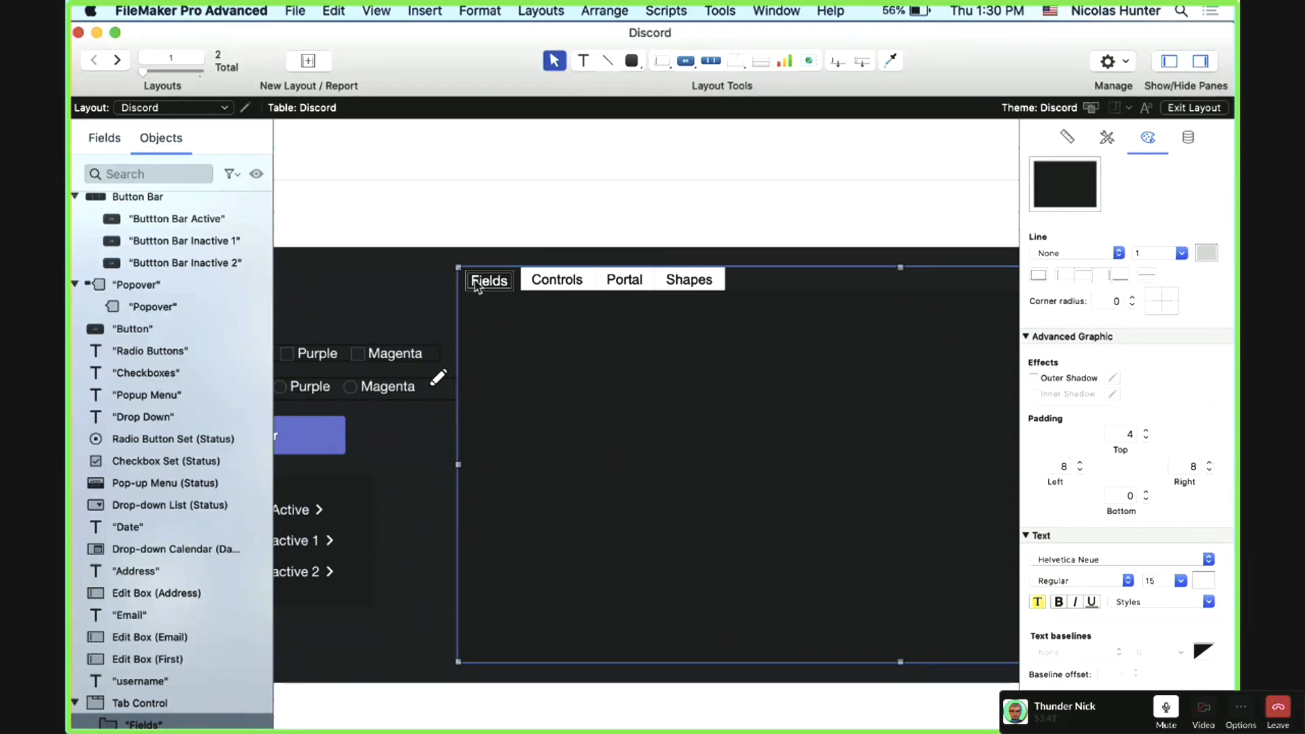
# Step: Set the Active state's padding to 3 at the top and 2 at the bottom
pyautogui.scroll(5, 1047, 312)
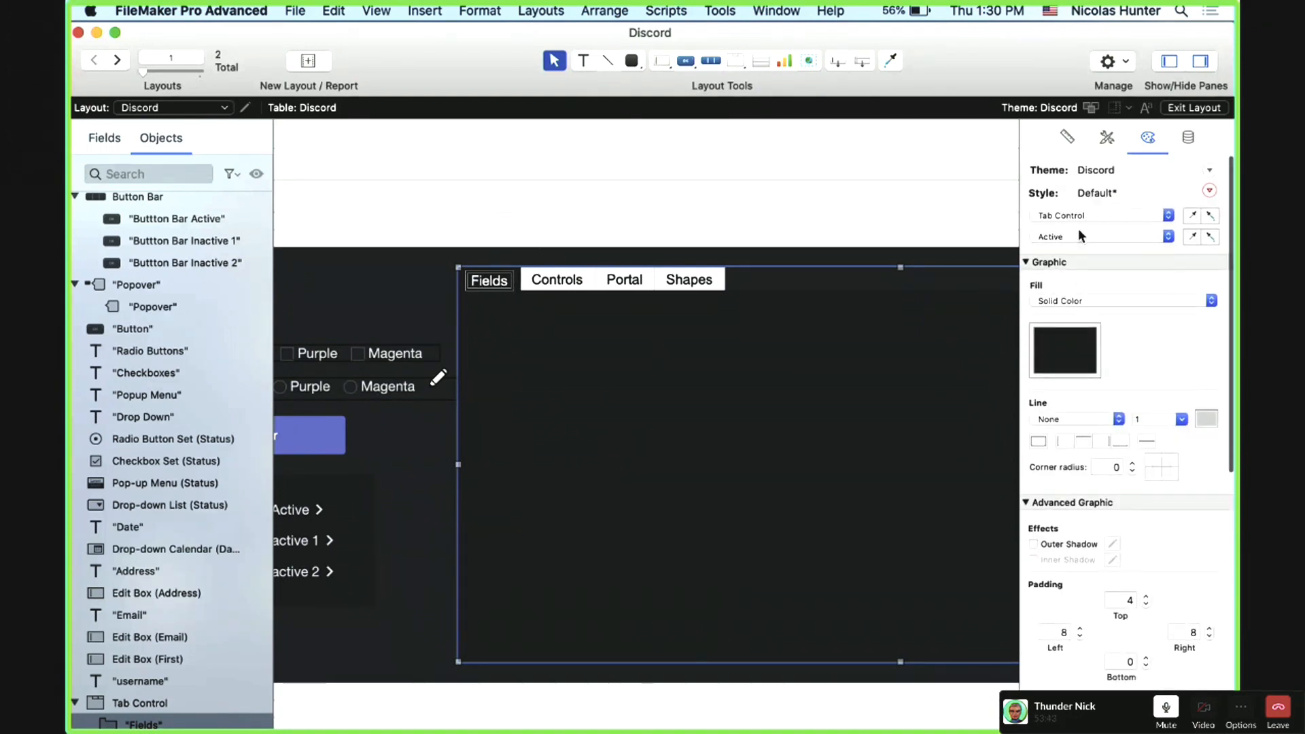
pyautogui.click(1147, 657)
pyautogui.click(1146, 656)
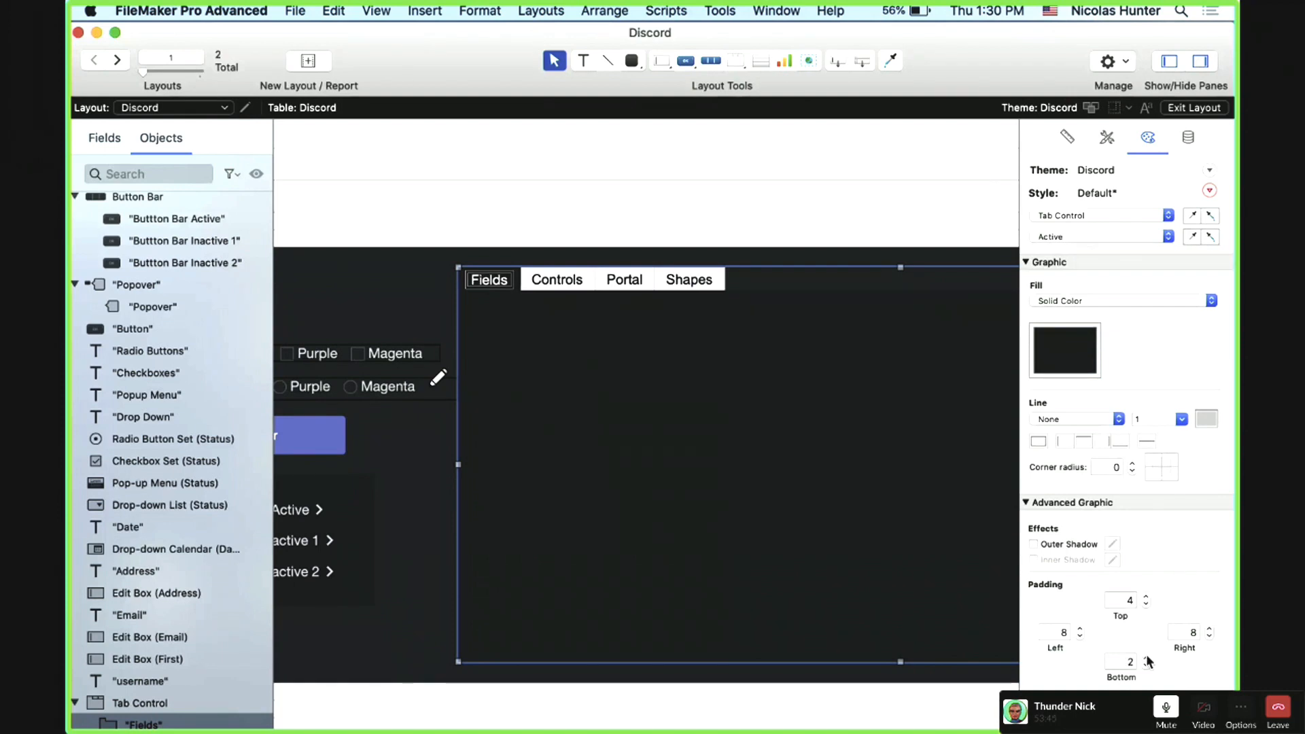
pyautogui.click(1145, 603)
# Step: Give the tab control's Inactive state a dark palette shade as its solid fill
pyautogui.click(1072, 235)
pyautogui.click(1074, 253)
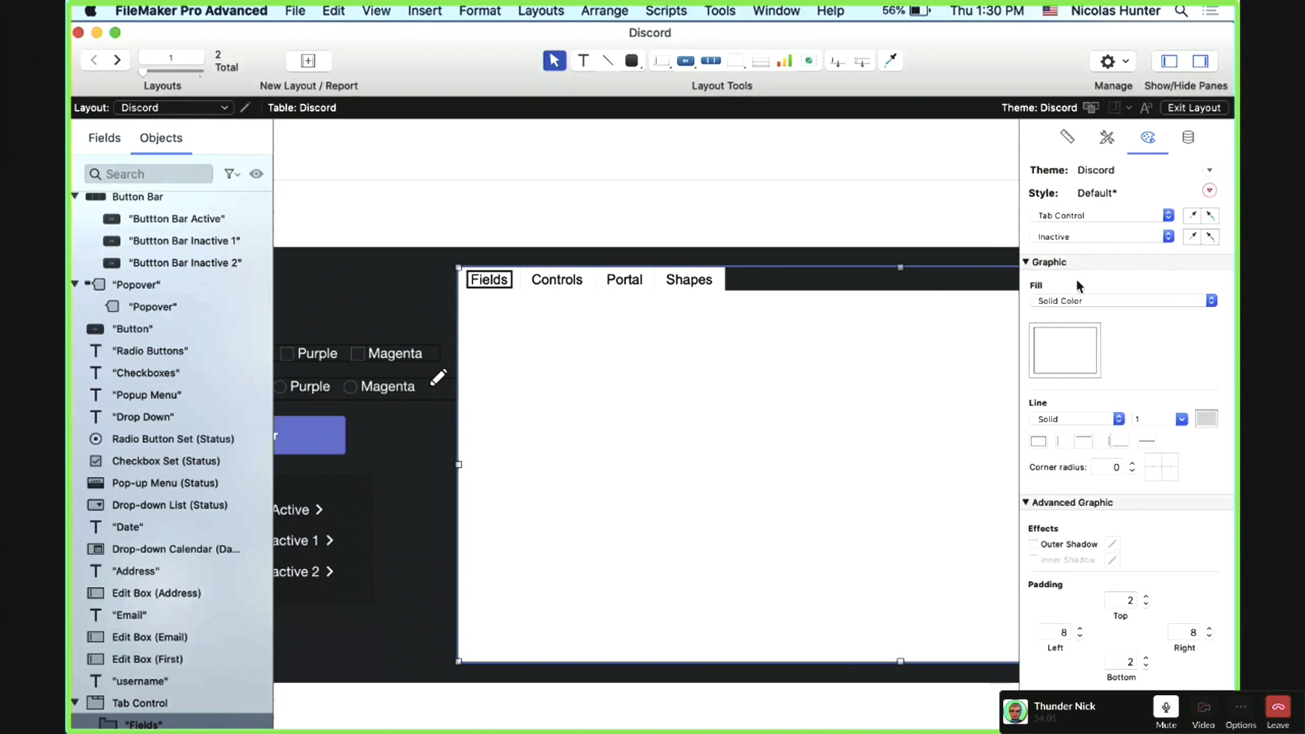
pyautogui.click(1067, 350)
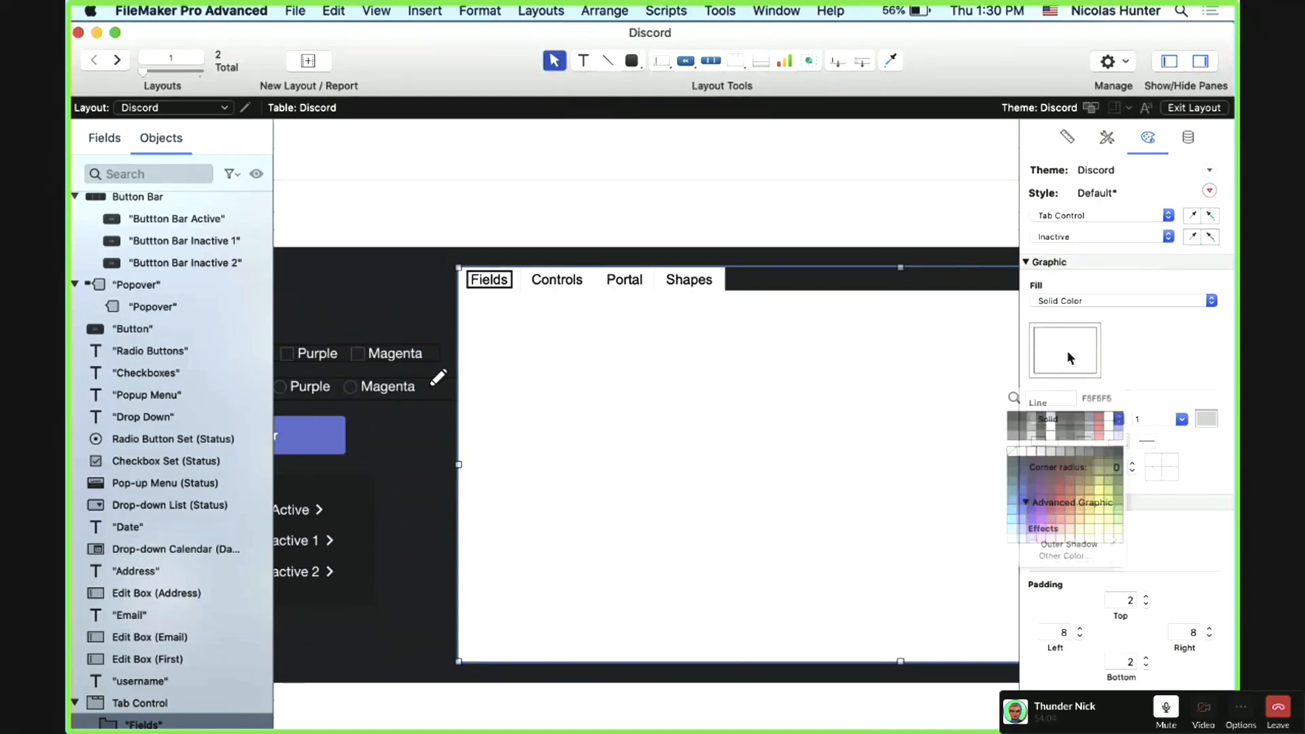
pyautogui.click(1079, 439)
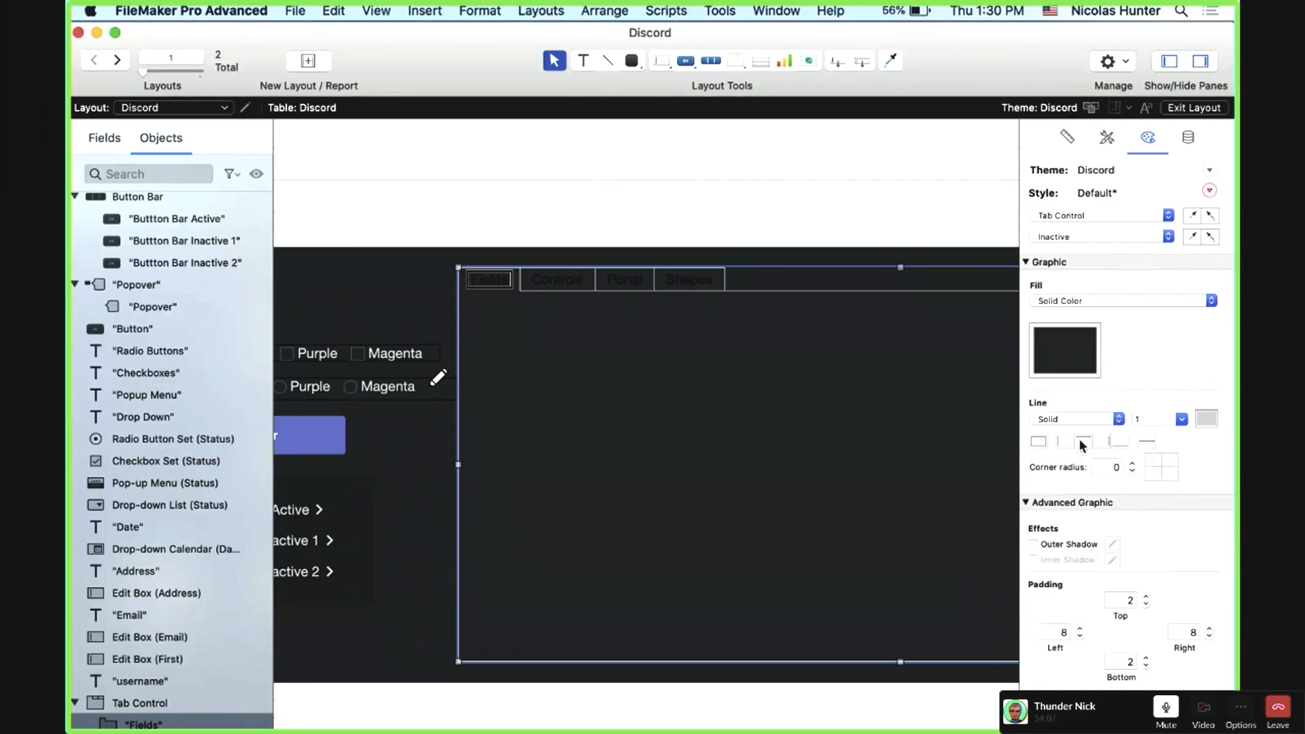
# Step: Give the Inactive state an off-white text color and set its line to None
pyautogui.scroll(-5, 1156, 564)
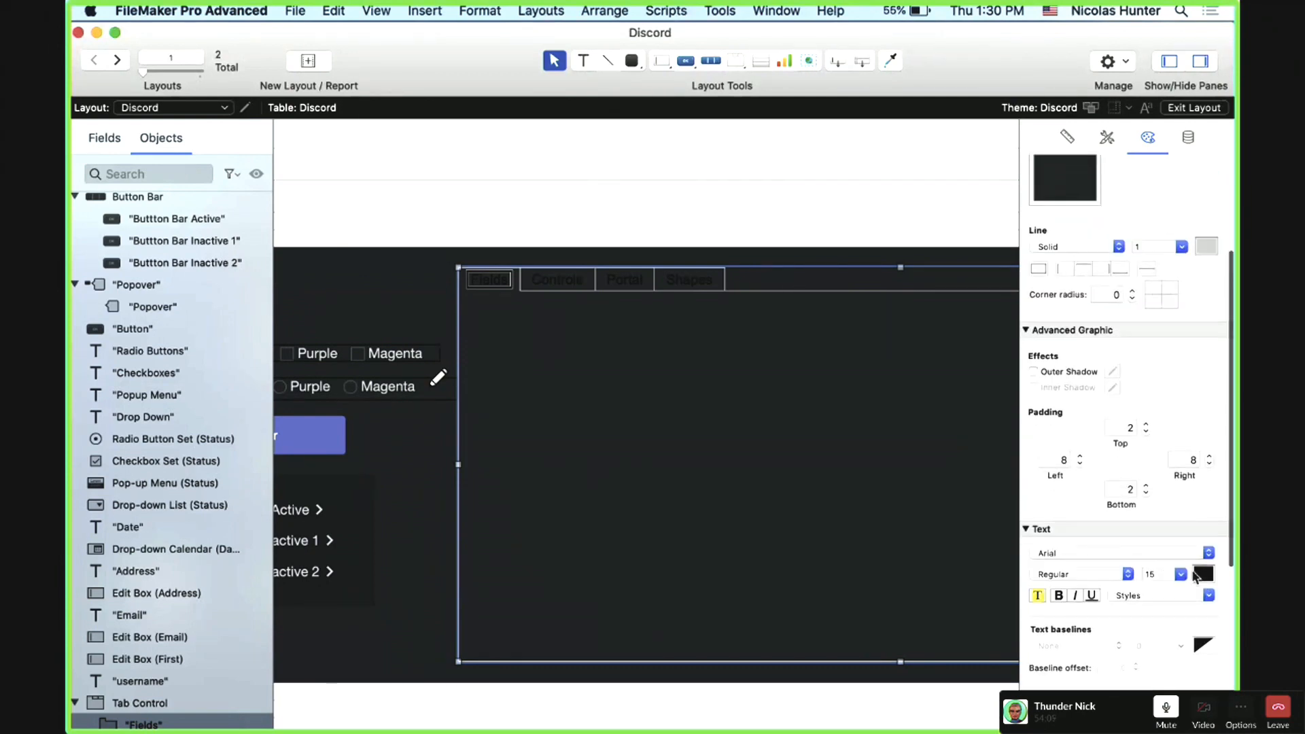
pyautogui.click(1195, 575)
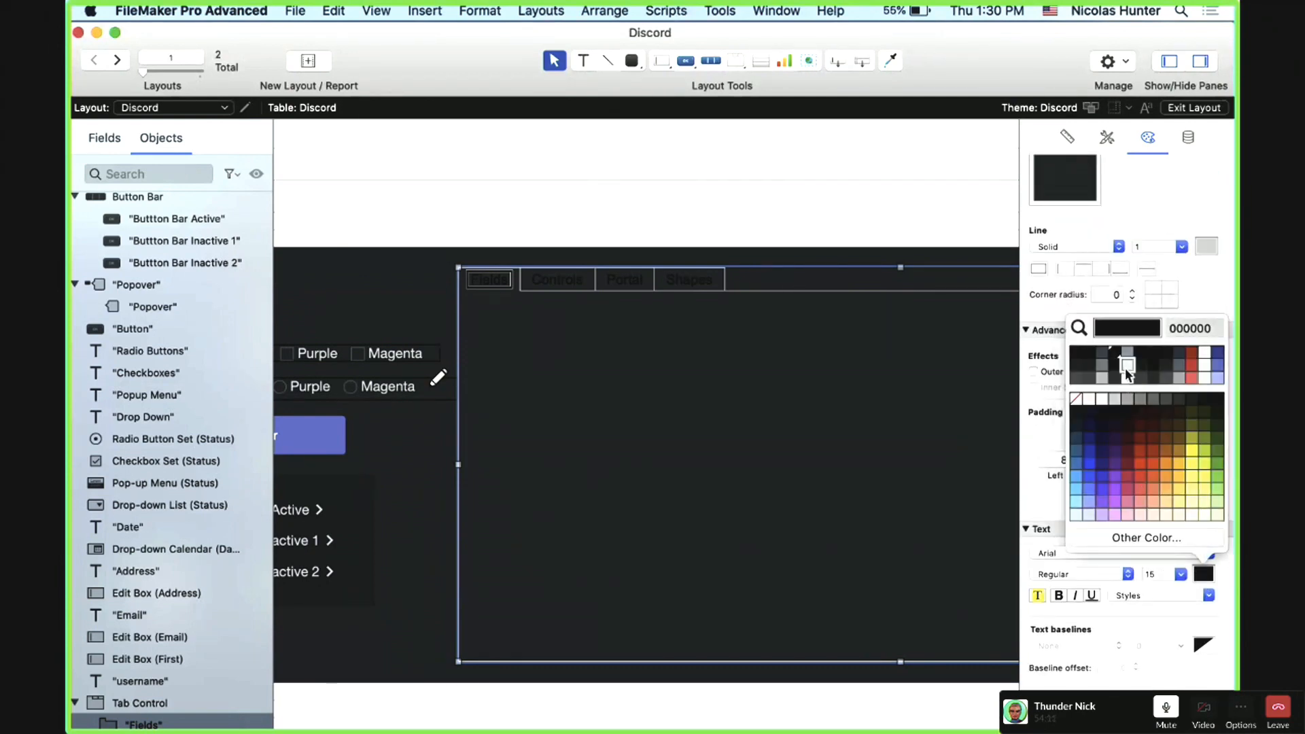
pyautogui.click(1125, 368)
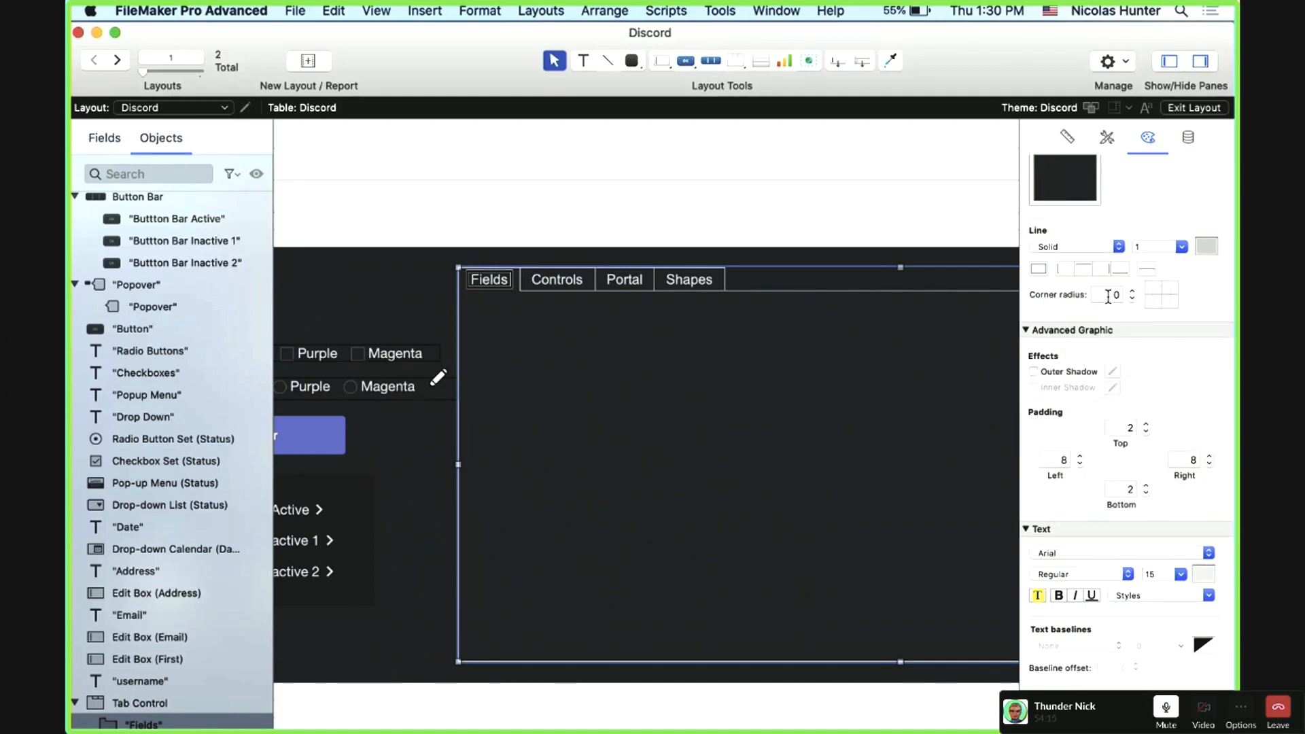
pyautogui.click(1058, 246)
pyautogui.click(1057, 234)
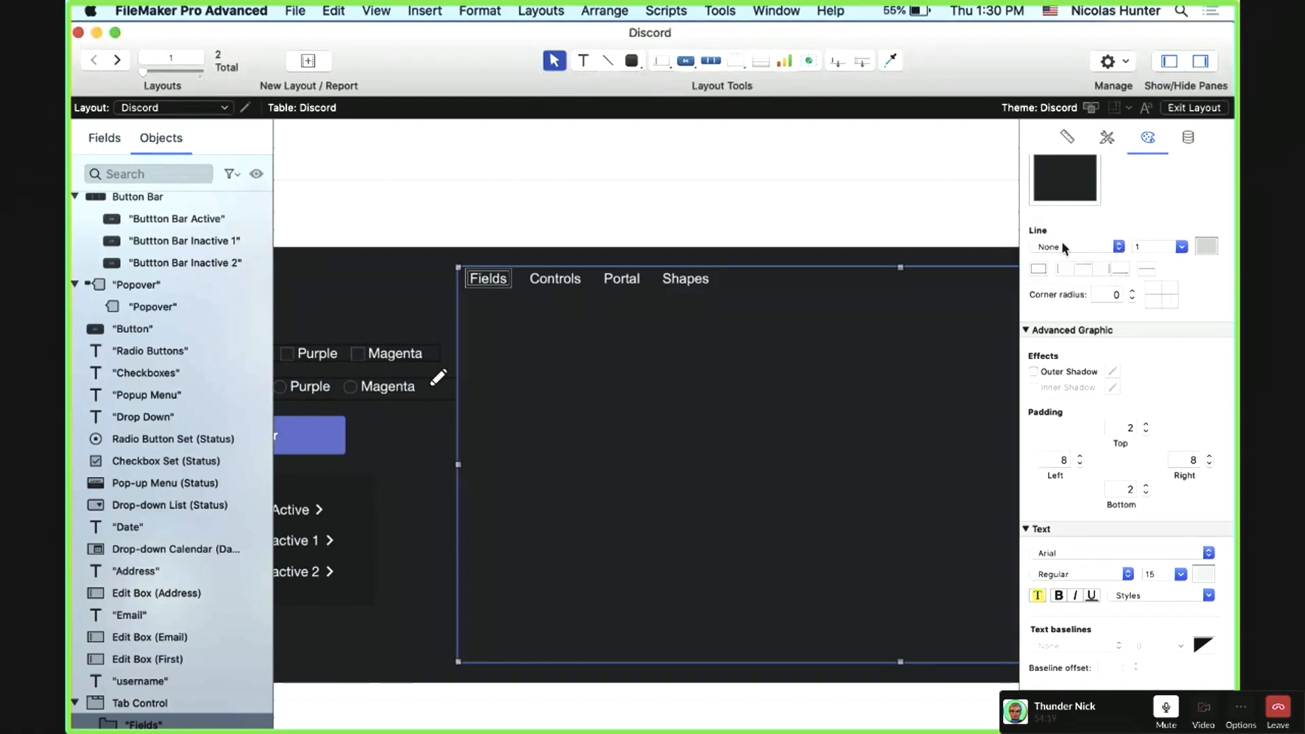
# Step: Compare the Active and Inactive looks by switching between the tabs in Browse mode, and return to the tab control in Layout mode
pyautogui.scroll(5, 1062, 242)
pyautogui.click(1059, 236)
pyautogui.click(1063, 224)
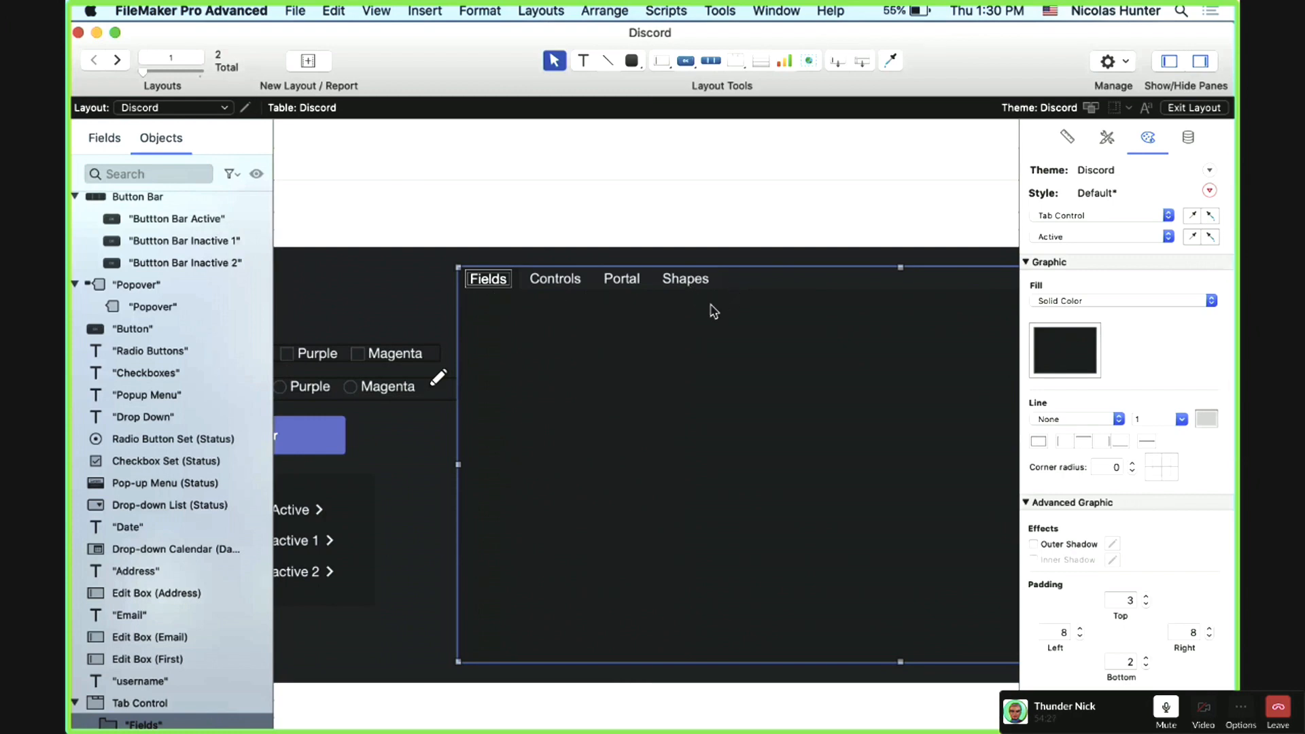
pyautogui.press('super+b')
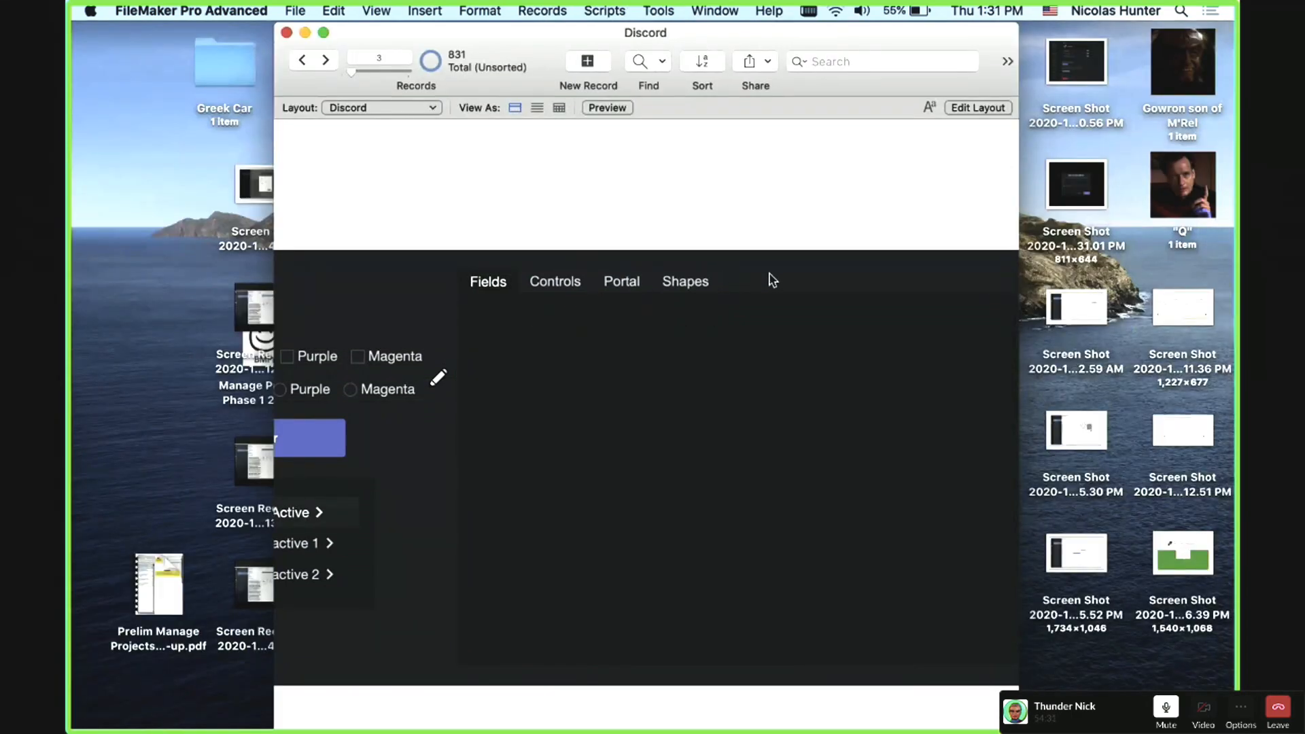
pyautogui.click(567, 284)
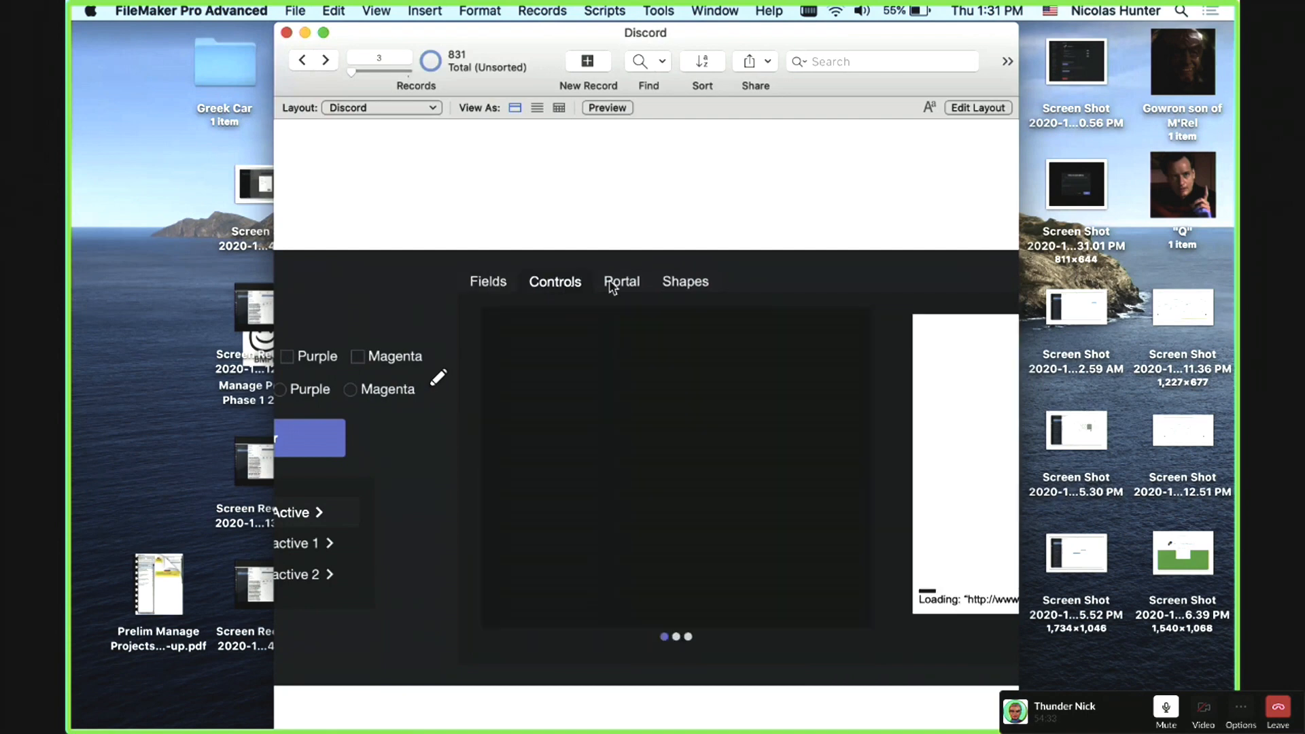
pyautogui.click(620, 284)
pyautogui.click(685, 284)
pyautogui.click(614, 292)
pyautogui.click(487, 294)
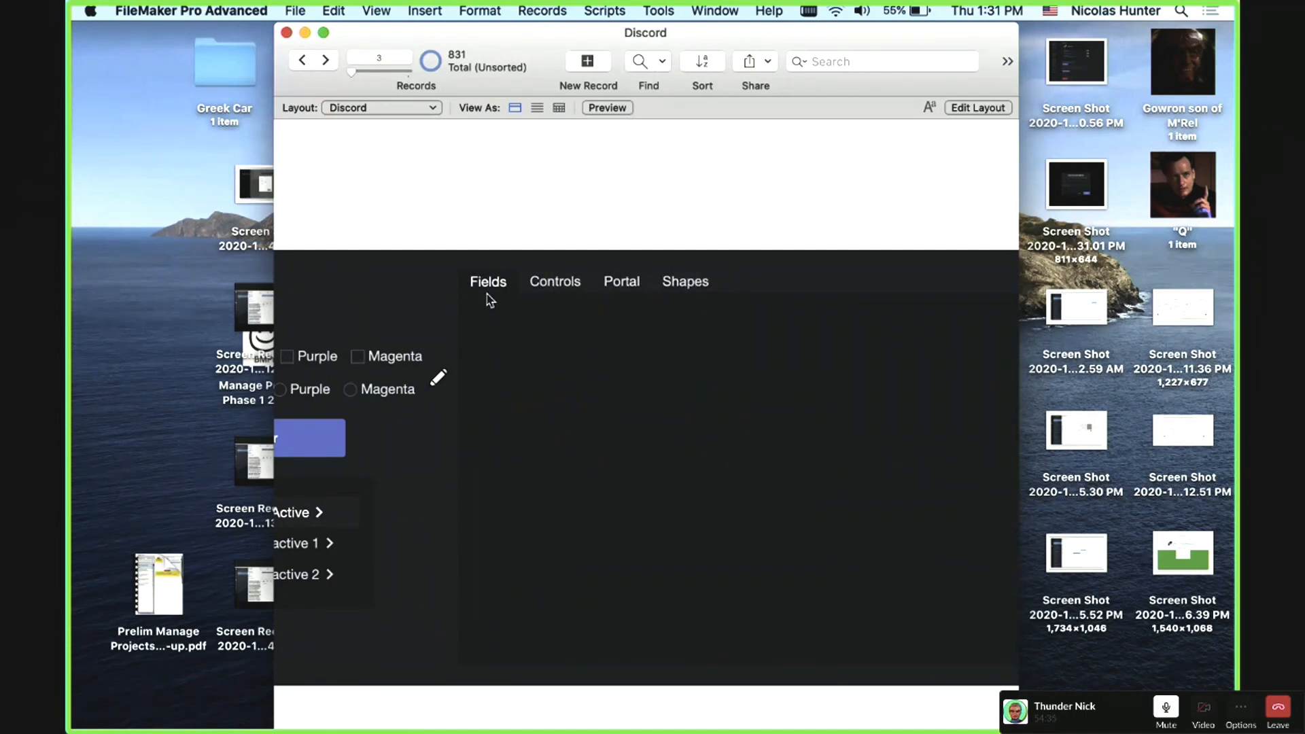
pyautogui.click(551, 285)
pyautogui.click(626, 286)
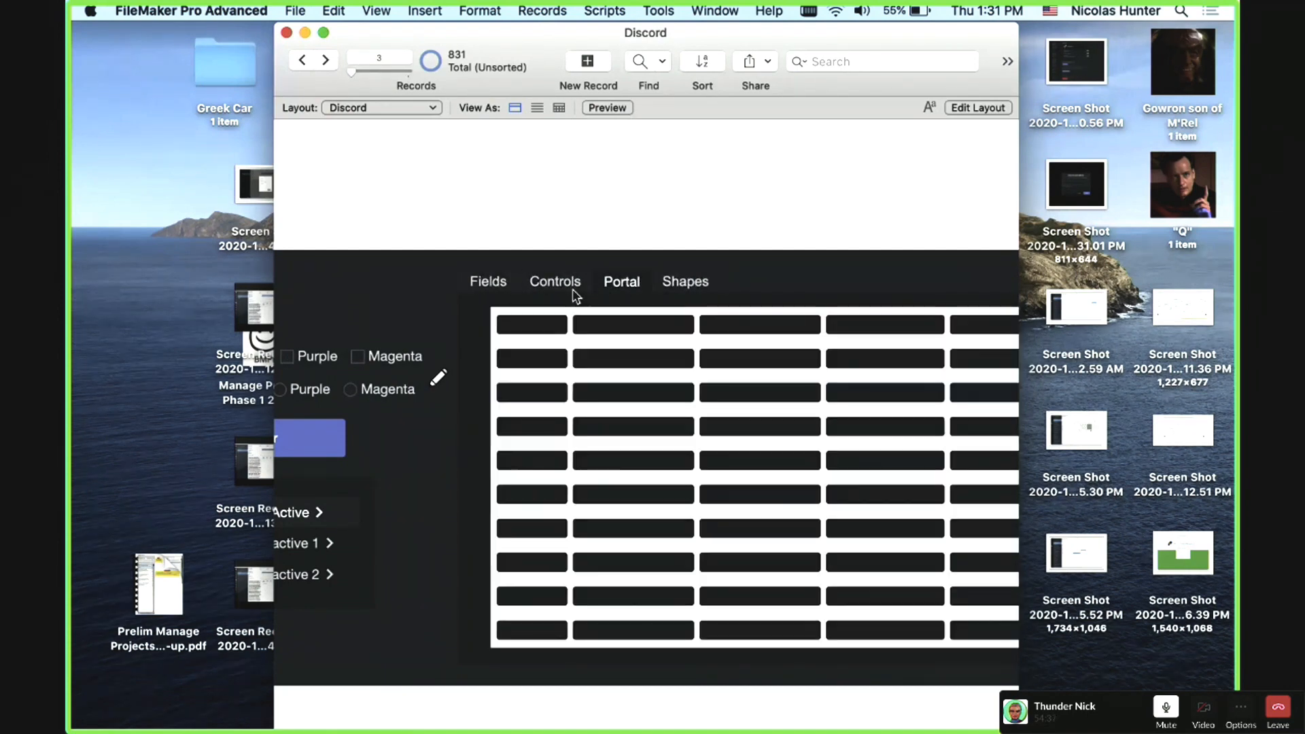
pyautogui.click(544, 282)
pyautogui.click(510, 284)
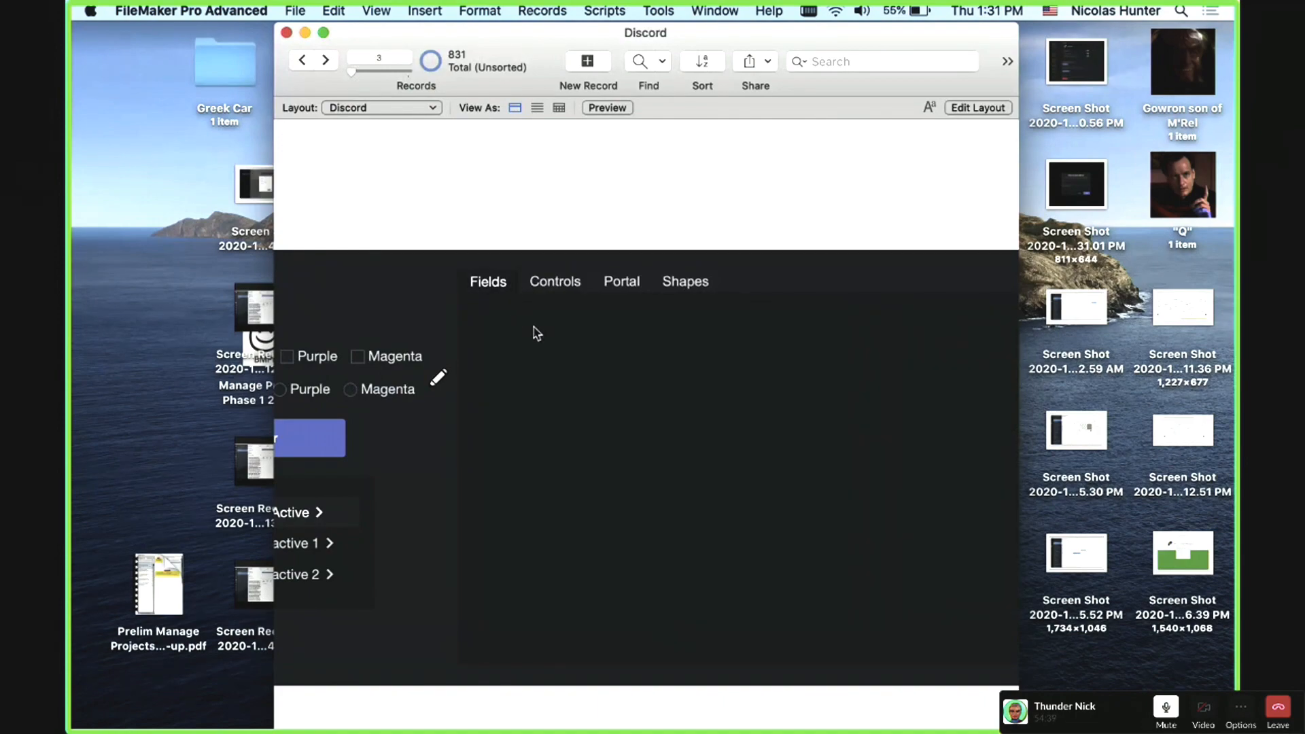
pyautogui.press('super+l')
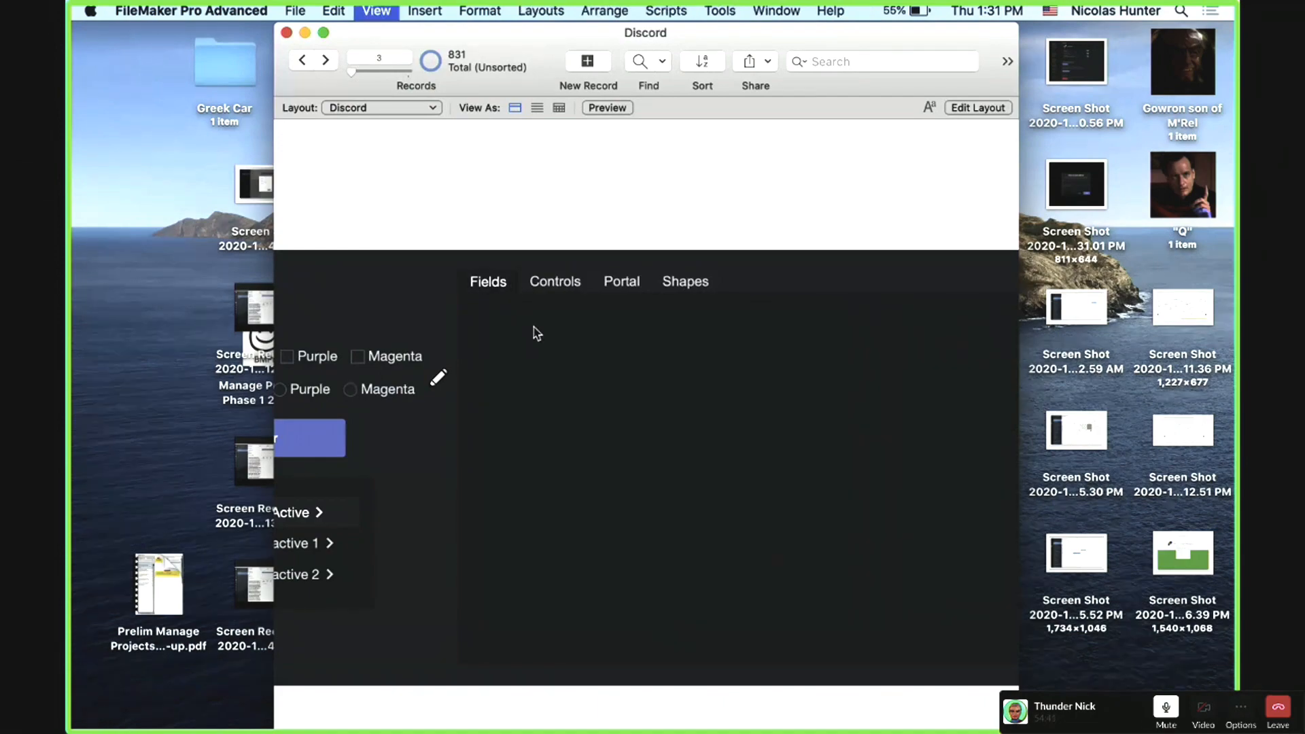
pyautogui.click(500, 297)
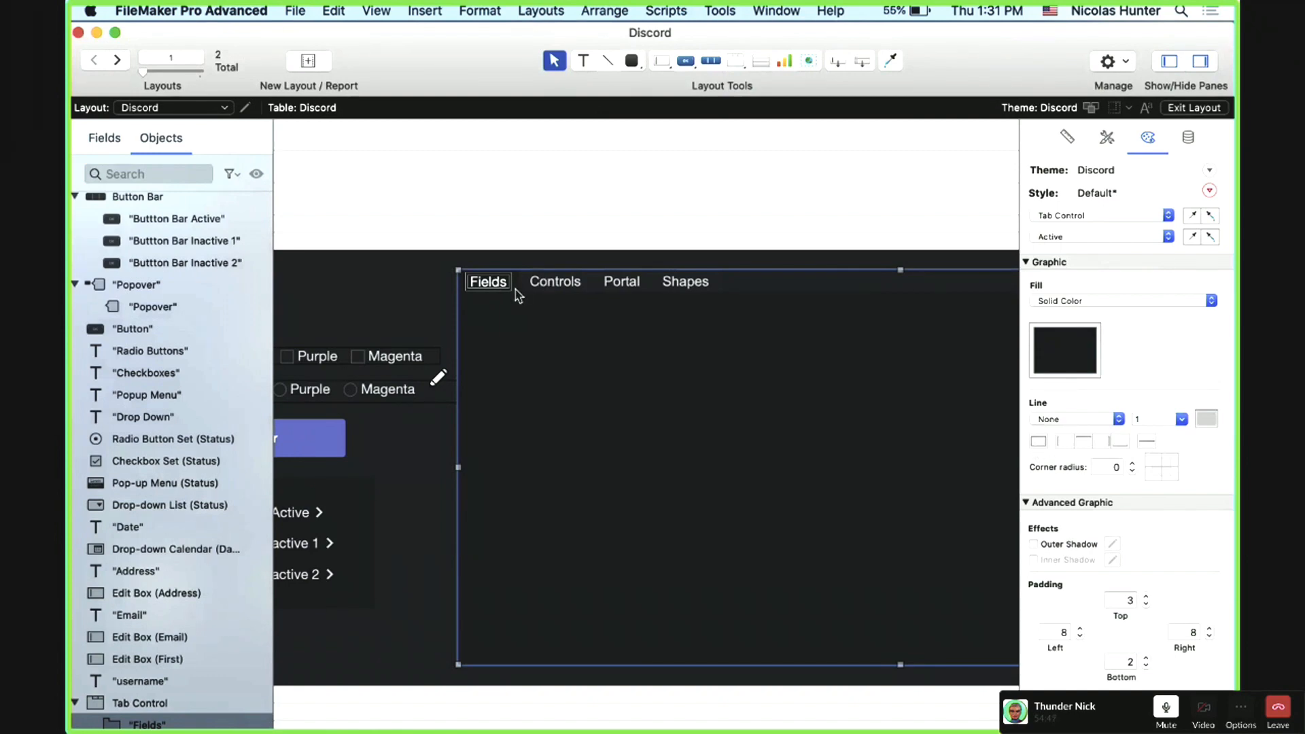
# Step: Give the tab control's Inactive state a Solid line in a dark palette shade and deselect the control
pyautogui.click(1078, 240)
pyautogui.click(1080, 261)
pyautogui.click(1053, 419)
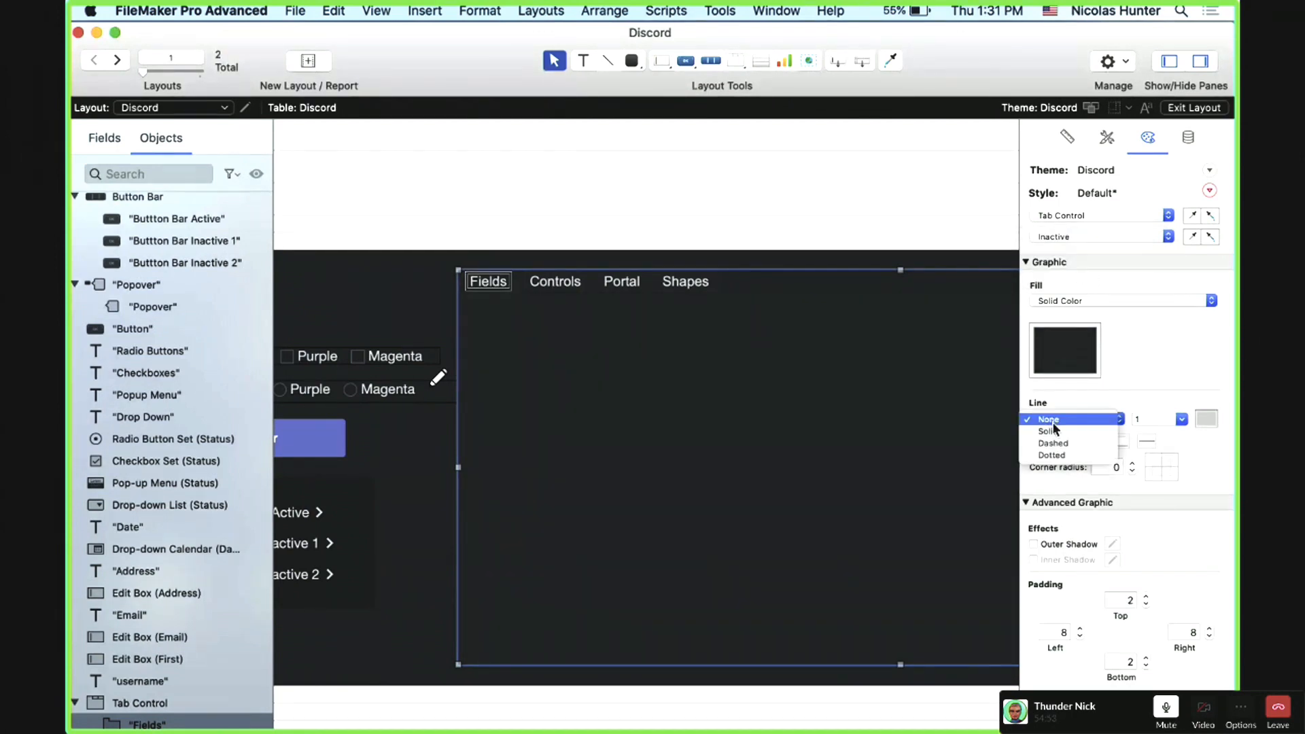
pyautogui.click(1053, 431)
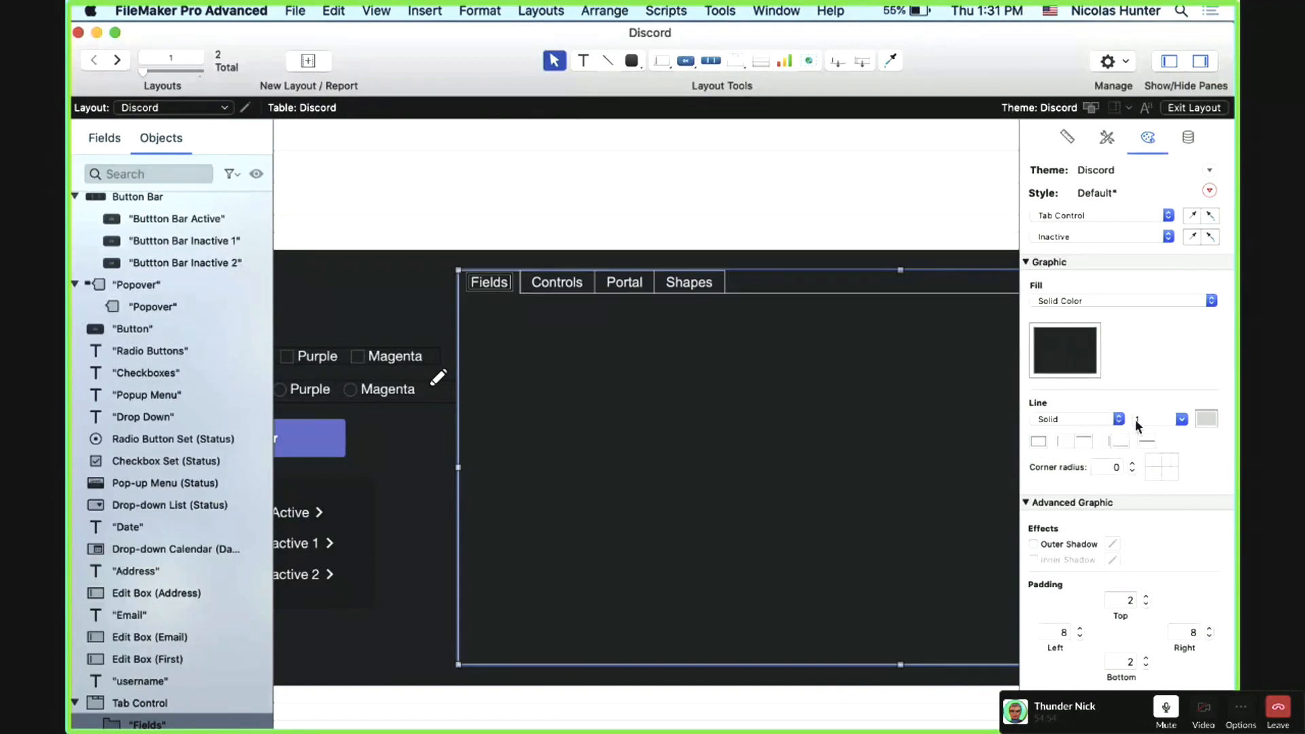
pyautogui.click(1202, 421)
pyautogui.click(1166, 491)
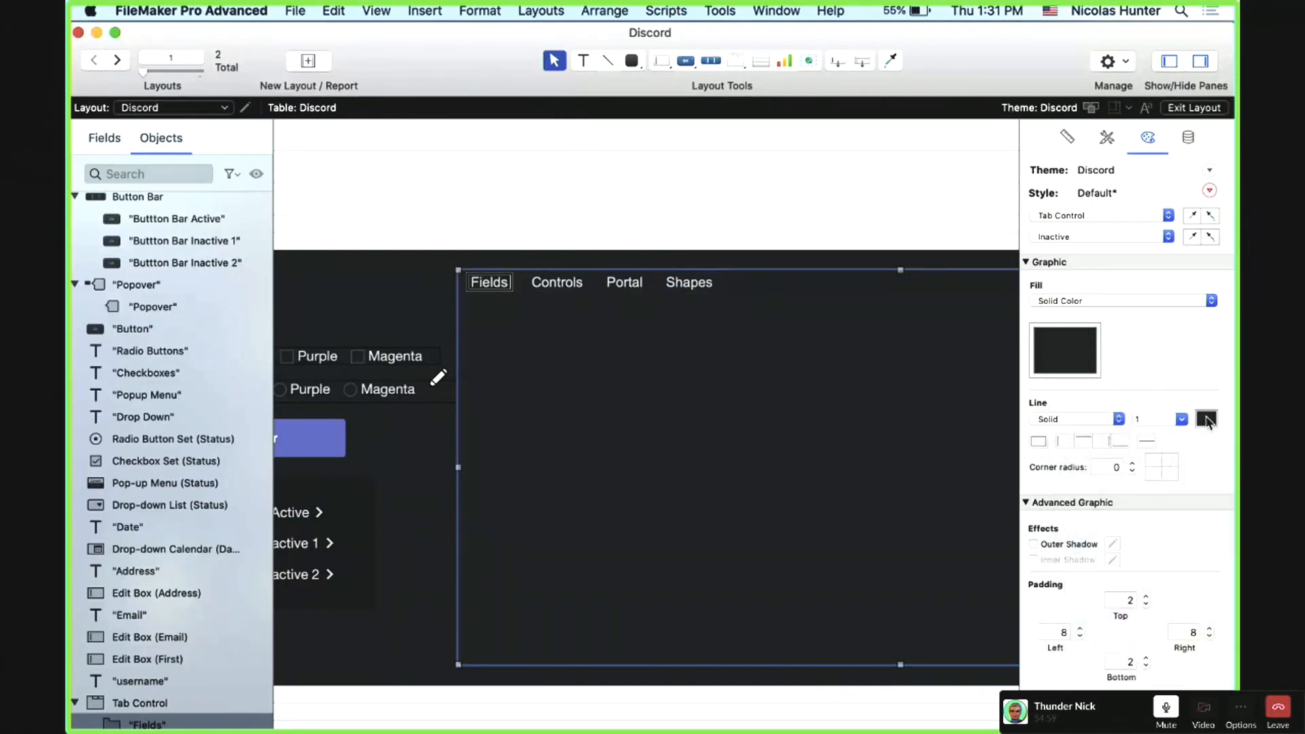
pyautogui.click(1208, 421)
pyautogui.click(1146, 492)
pyautogui.click(601, 265)
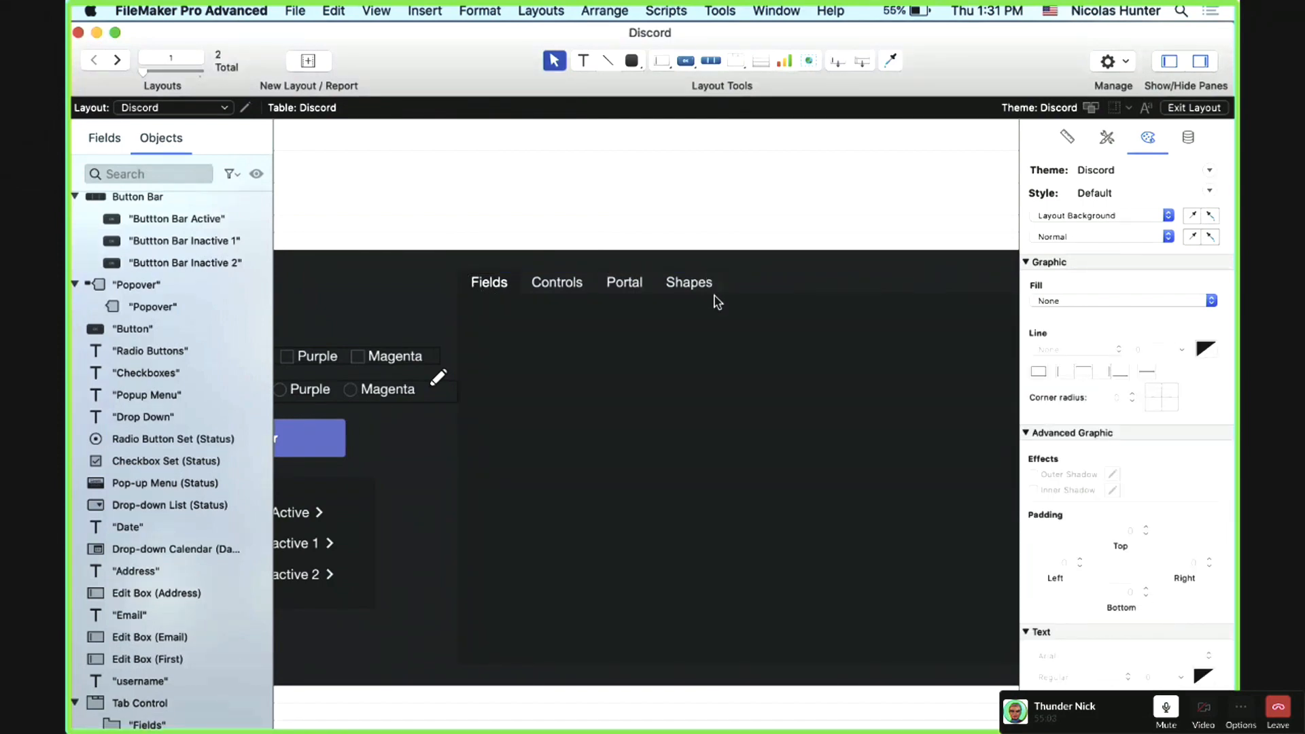
# Step: Compare the active and inactive tab looks by switching repeatedly between Fields, Controls, Portal and Shapes on the layout
pyautogui.click(555, 287)
pyautogui.click(624, 285)
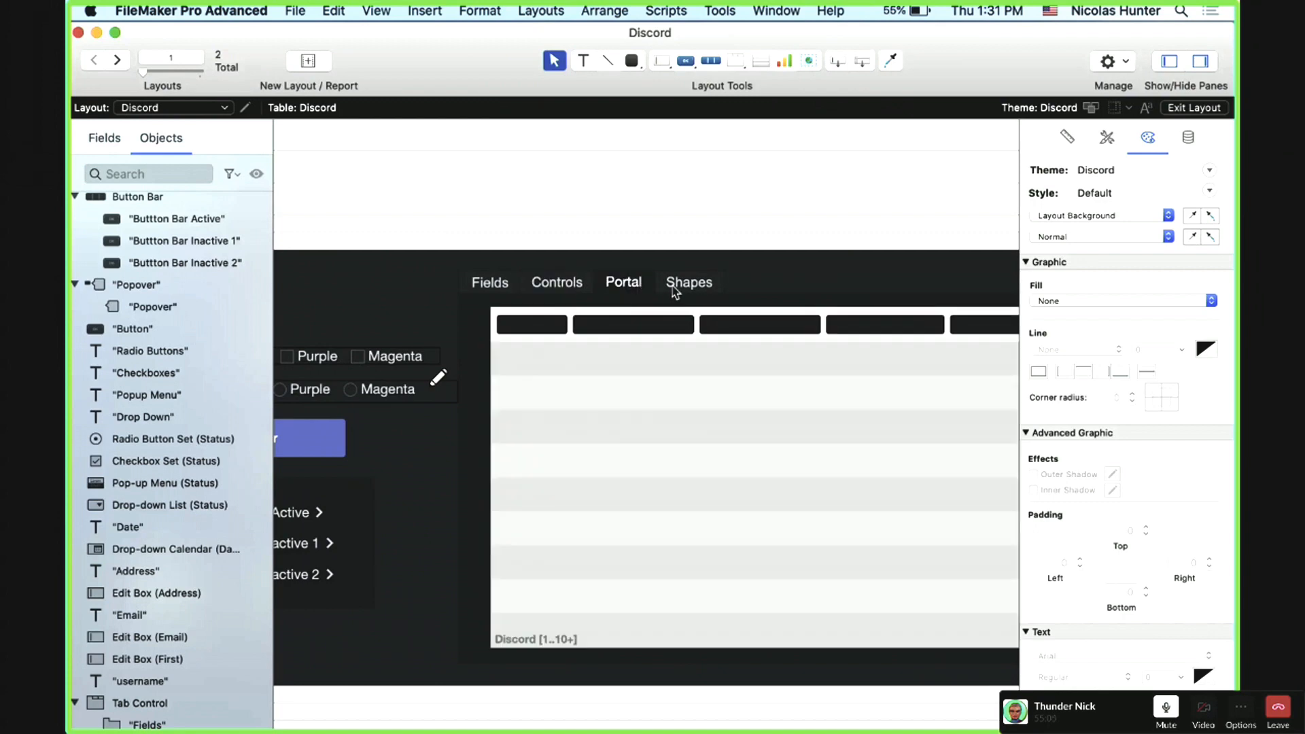
pyautogui.click(683, 284)
pyautogui.click(626, 284)
pyautogui.click(488, 287)
pyautogui.click(548, 289)
pyautogui.click(473, 286)
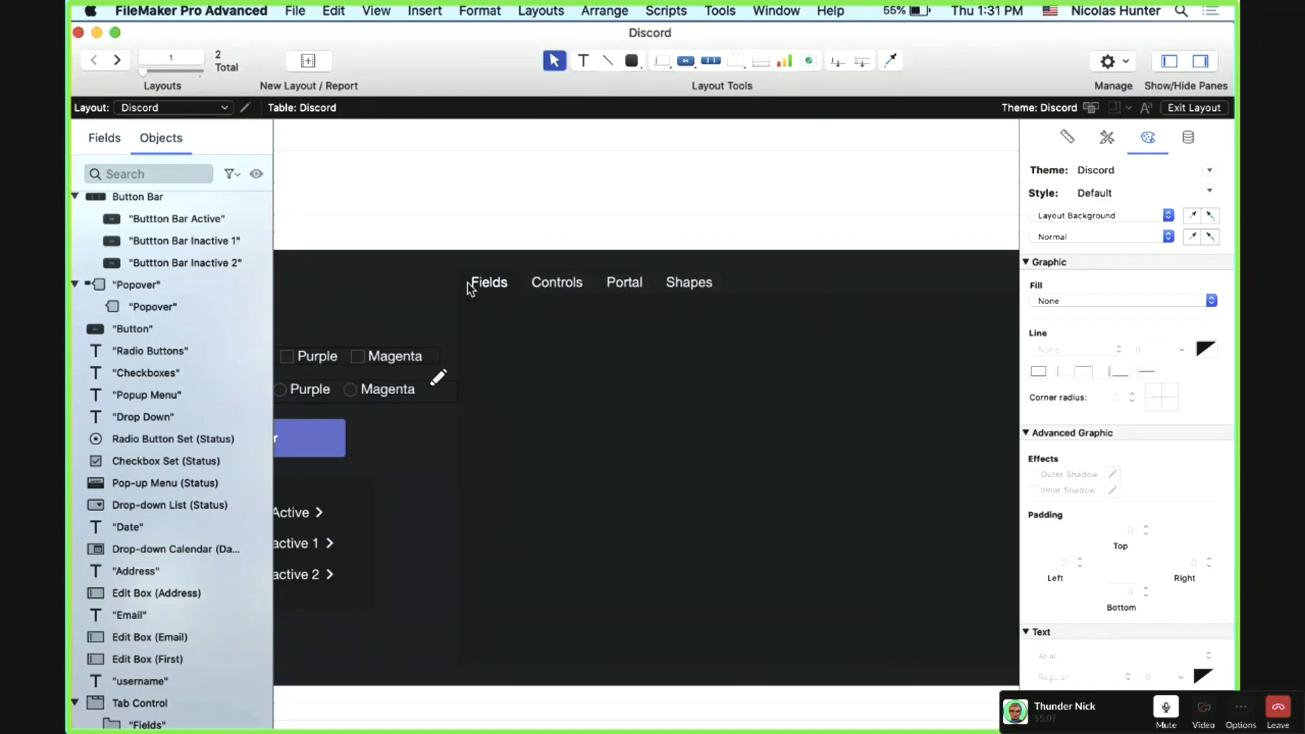
pyautogui.click(558, 284)
pyautogui.click(626, 284)
pyautogui.moveTo(673, 285); pyautogui.dragTo(665, 284)
pyautogui.click(547, 285)
pyautogui.click(474, 284)
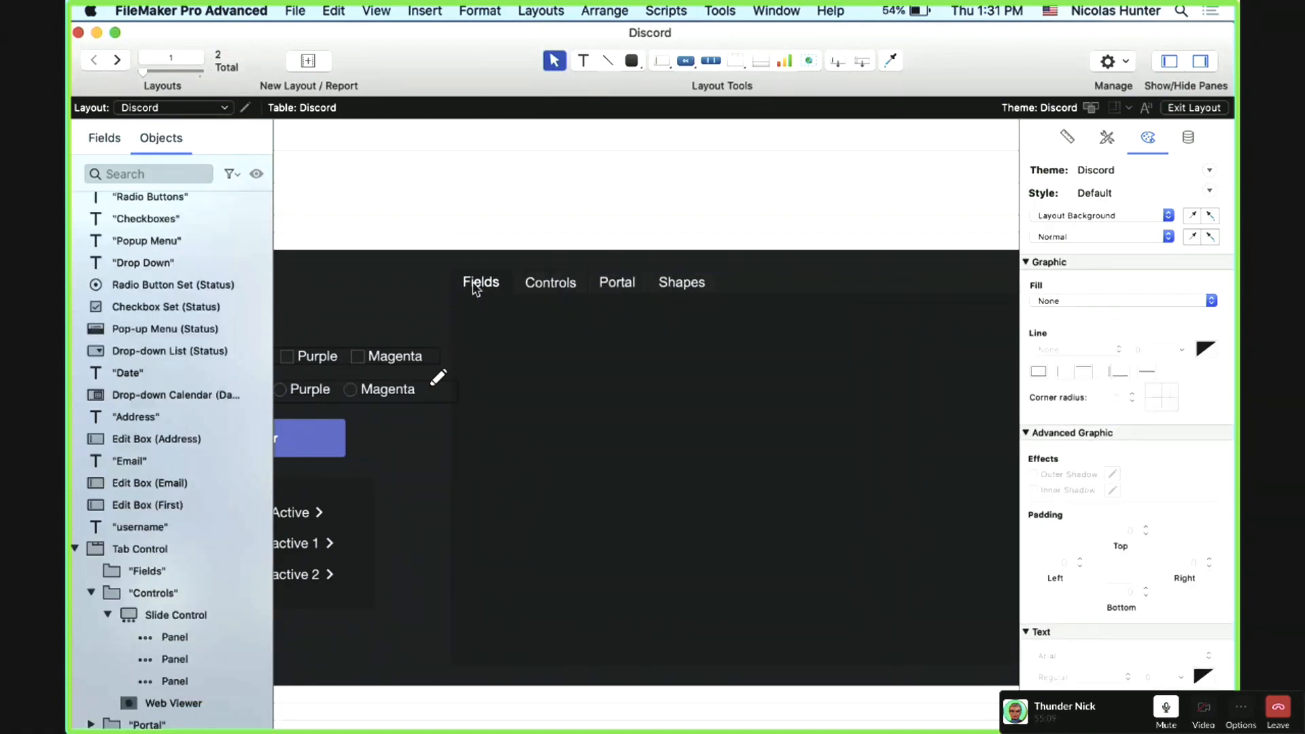
pyautogui.click(552, 284)
pyautogui.click(510, 284)
pyautogui.click(552, 287)
pyautogui.click(511, 286)
pyautogui.click(530, 287)
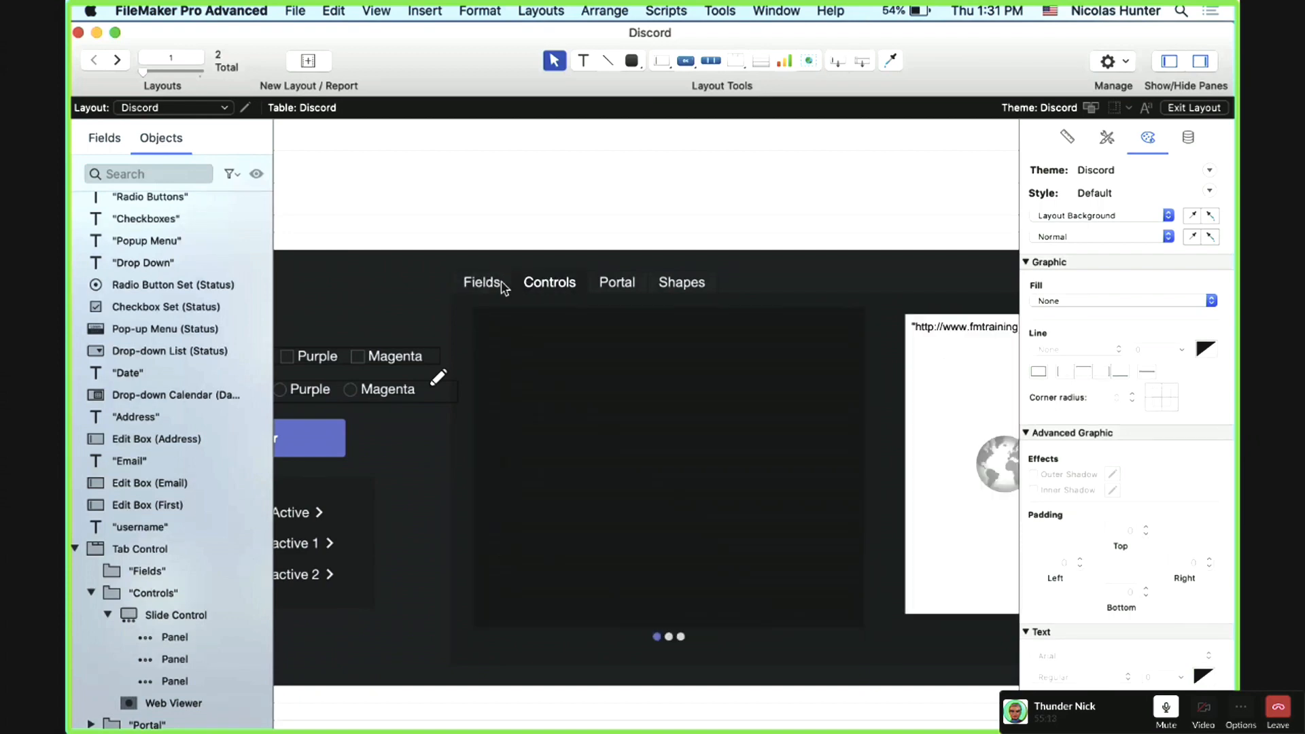
pyautogui.click(503, 286)
pyautogui.click(548, 284)
pyautogui.click(502, 286)
pyautogui.click(548, 284)
pyautogui.click(628, 289)
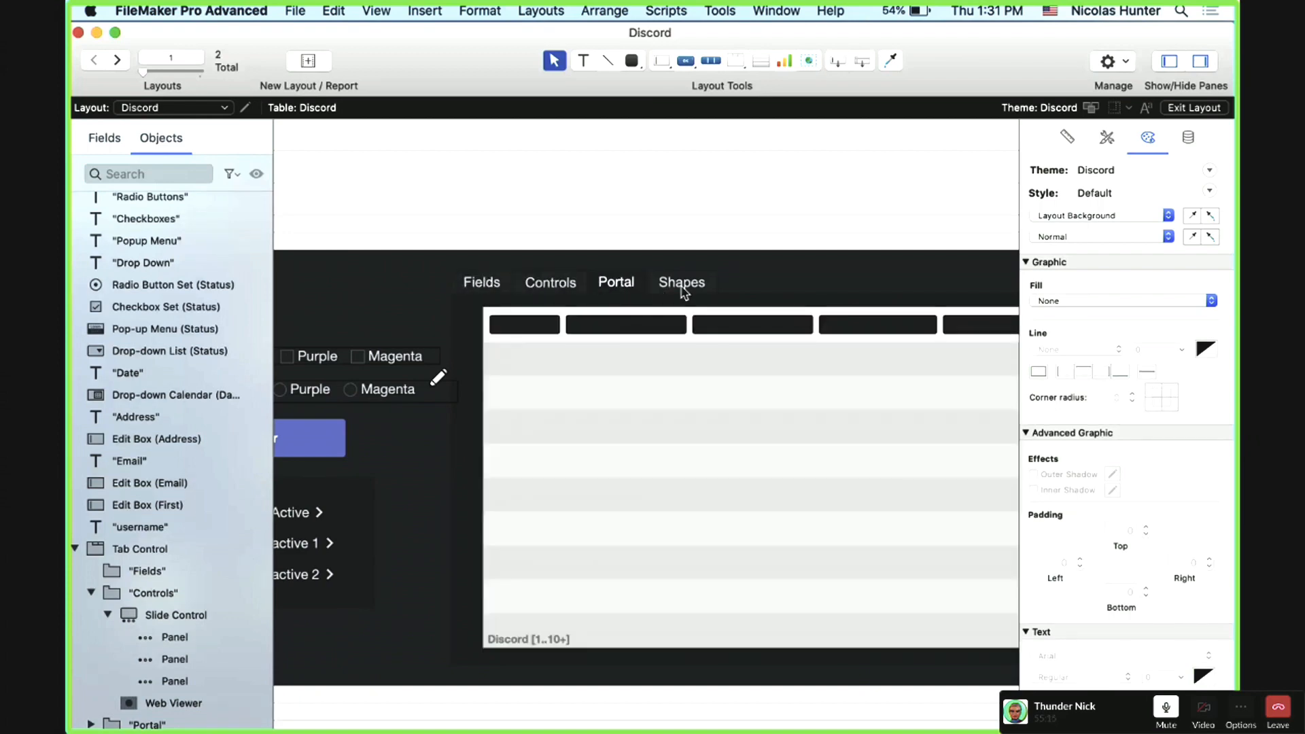
pyautogui.click(683, 285)
pyautogui.click(630, 286)
pyautogui.click(548, 284)
pyautogui.click(482, 284)
pyautogui.click(548, 285)
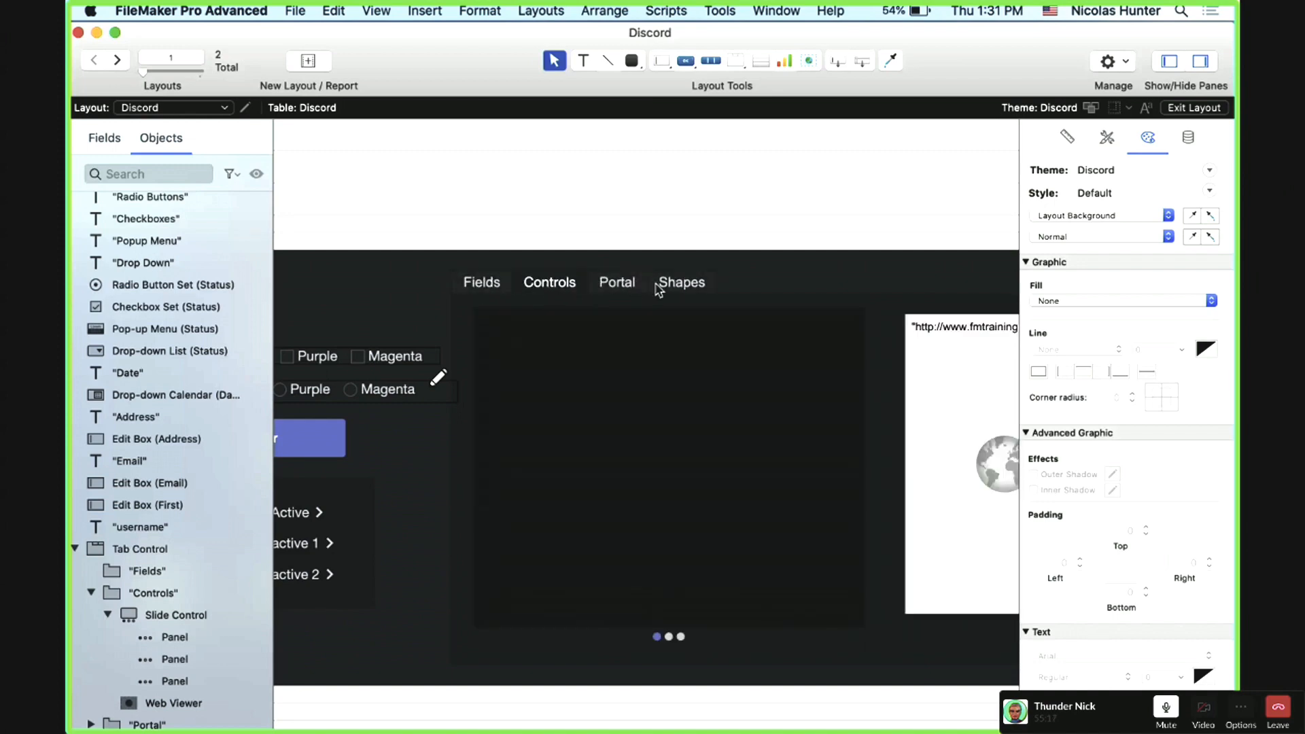
pyautogui.click(658, 287)
pyautogui.click(624, 286)
pyautogui.click(544, 284)
pyautogui.click(480, 284)
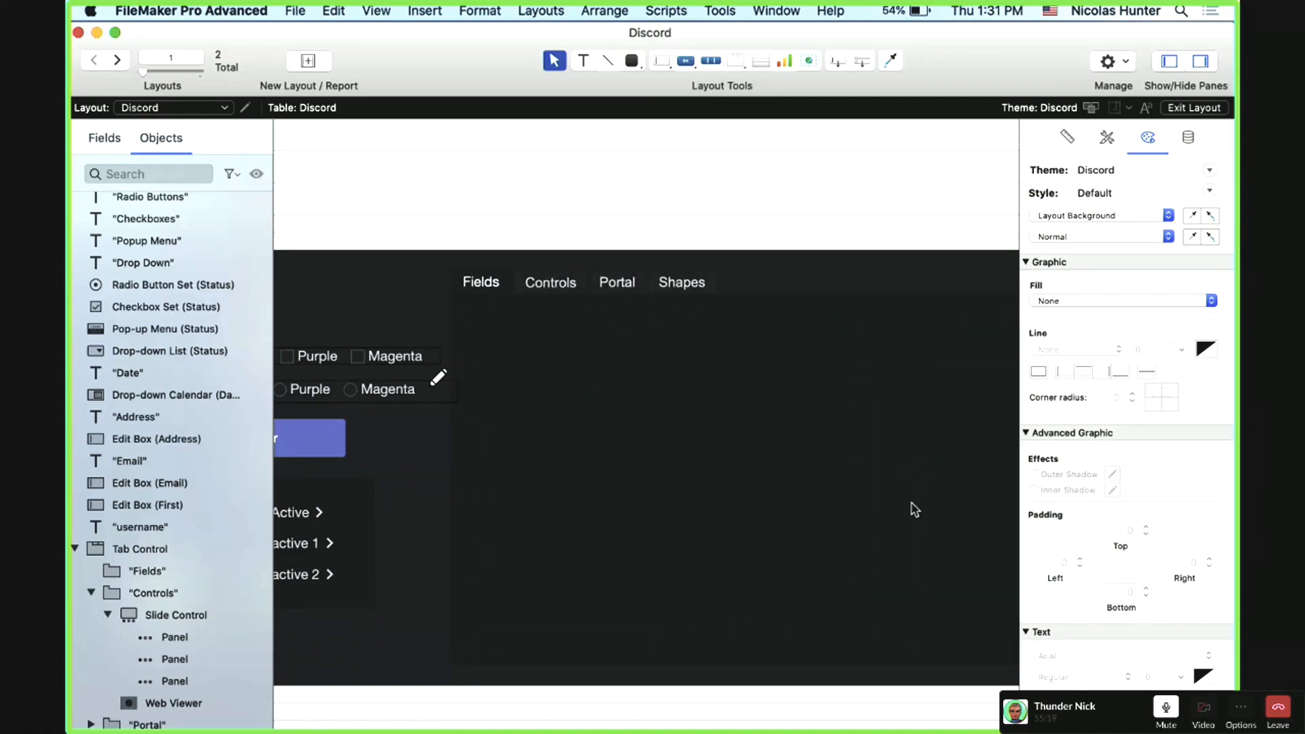
# Step: Set the tab control's Inactive state top padding to 3 and check it against the Active state
pyautogui.click(494, 285)
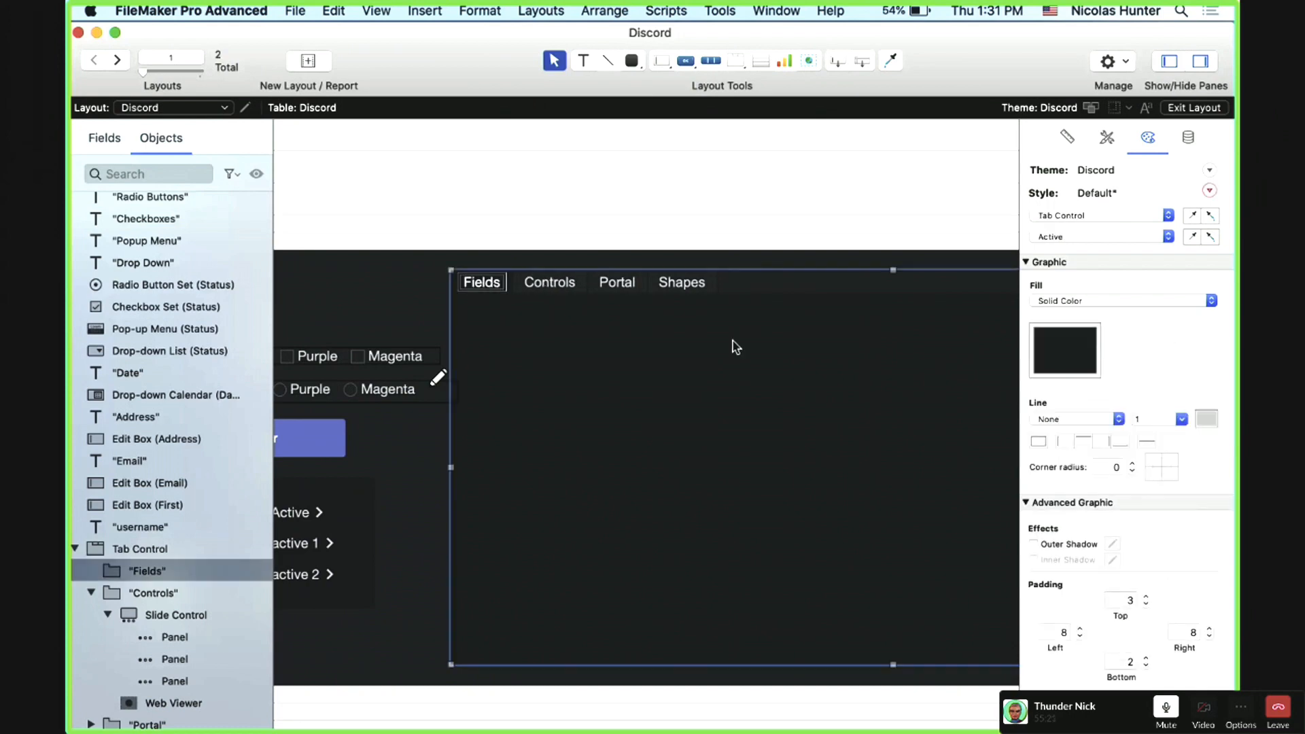
pyautogui.click(1101, 236)
pyautogui.click(1103, 246)
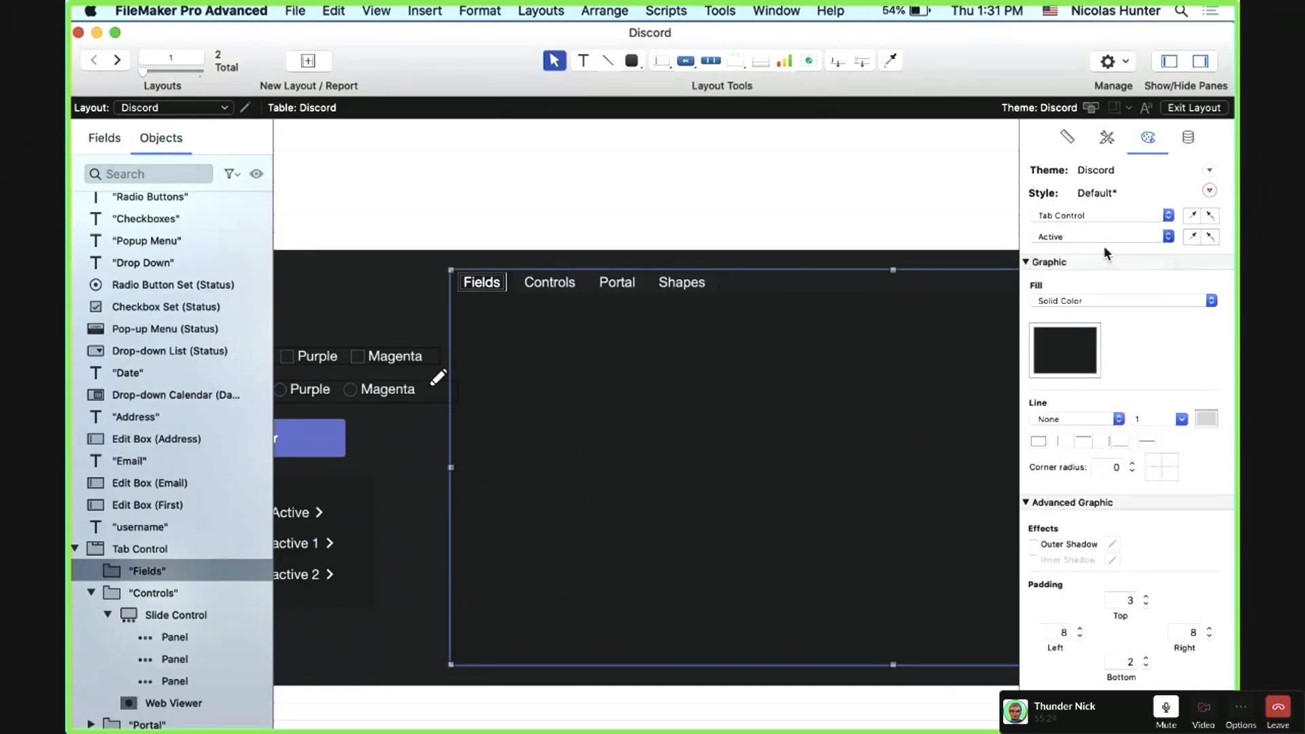
pyautogui.click(1146, 597)
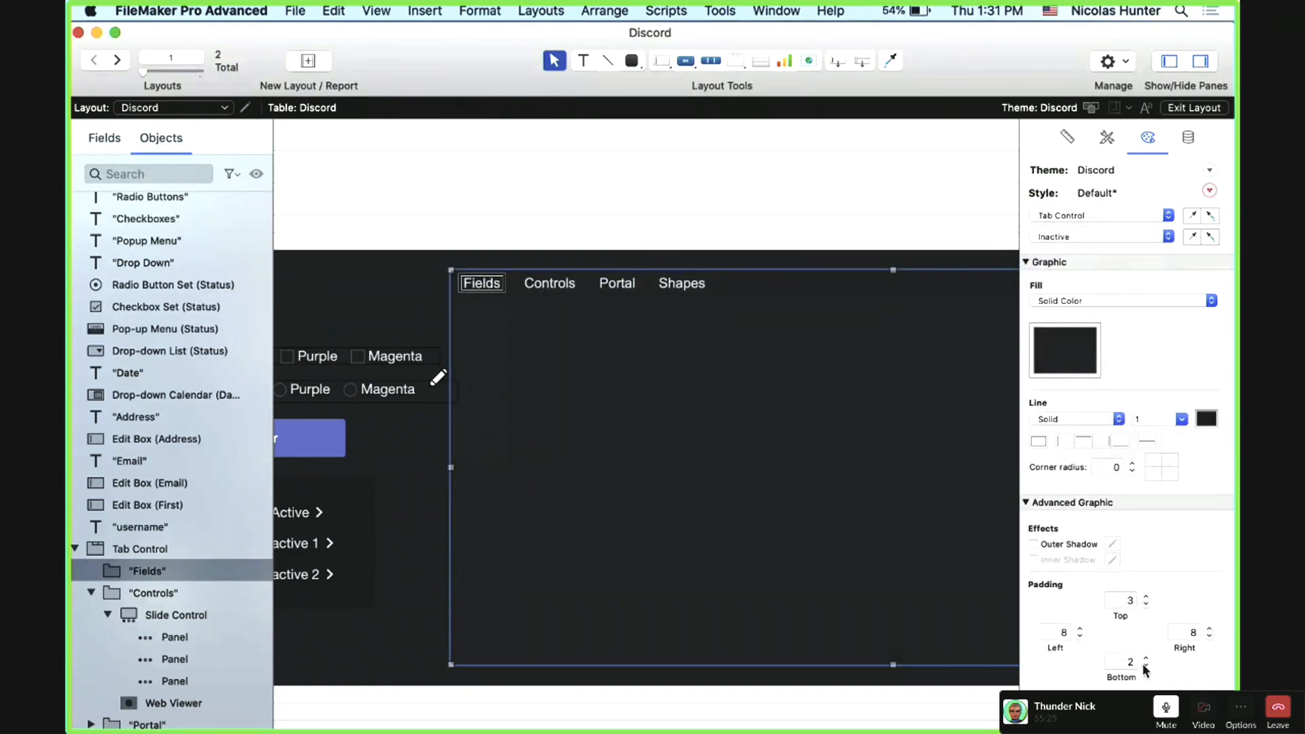
pyautogui.click(1120, 238)
pyautogui.click(1120, 227)
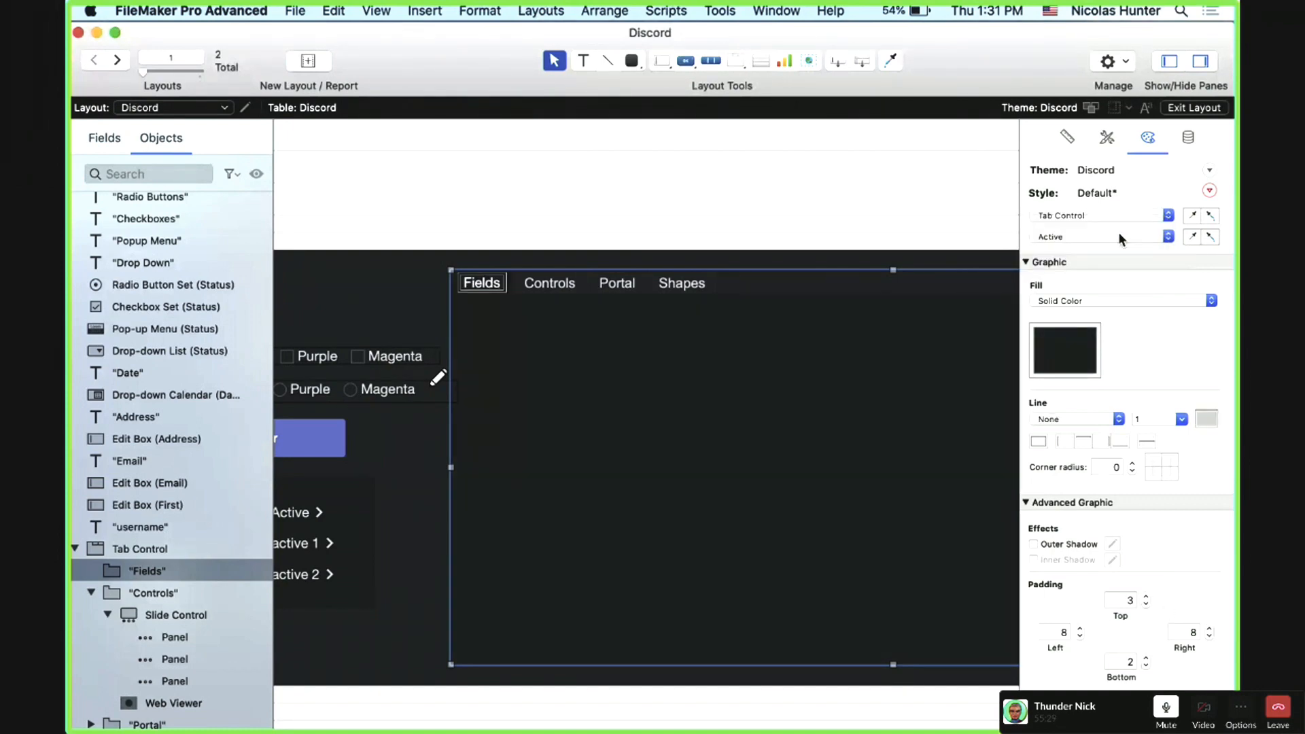
# Step: Change the font of the tab control's Inactive state to Helvetica Neue
pyautogui.click(1119, 231)
pyautogui.click(1117, 248)
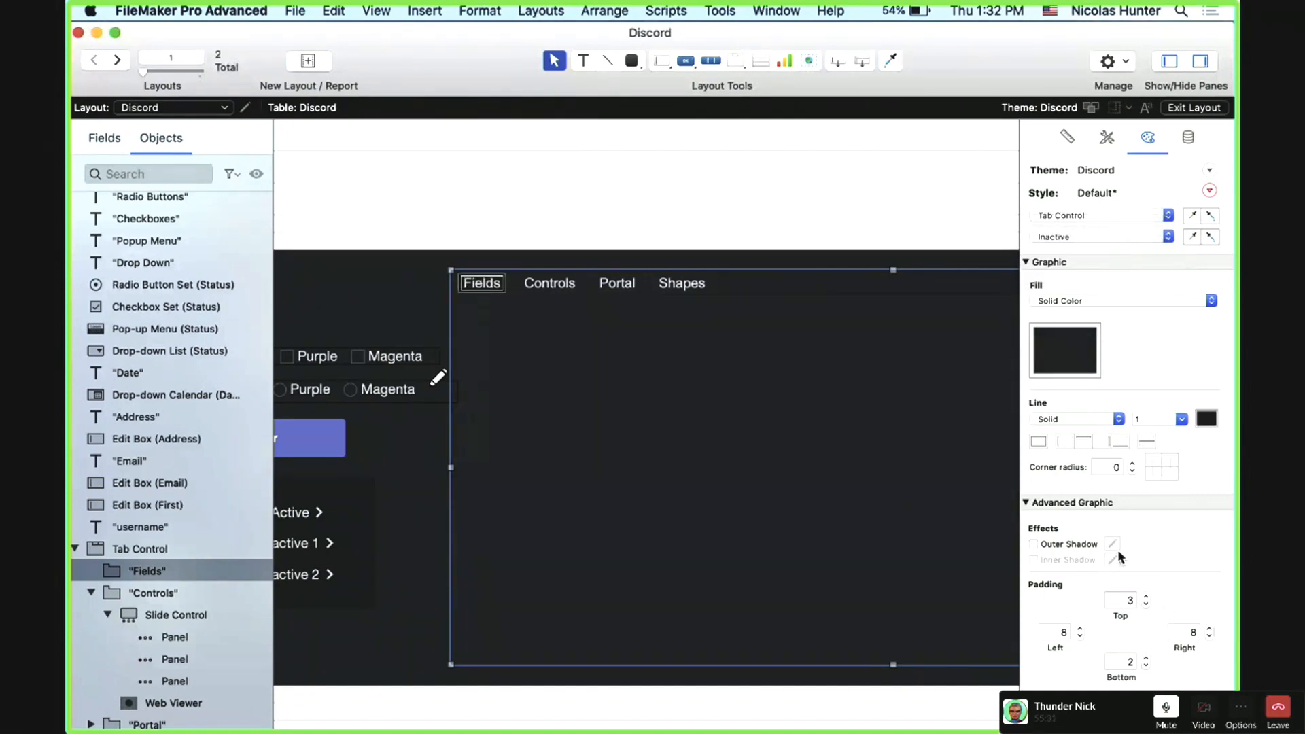
pyautogui.scroll(-3, 1122, 530)
pyautogui.click(1105, 629)
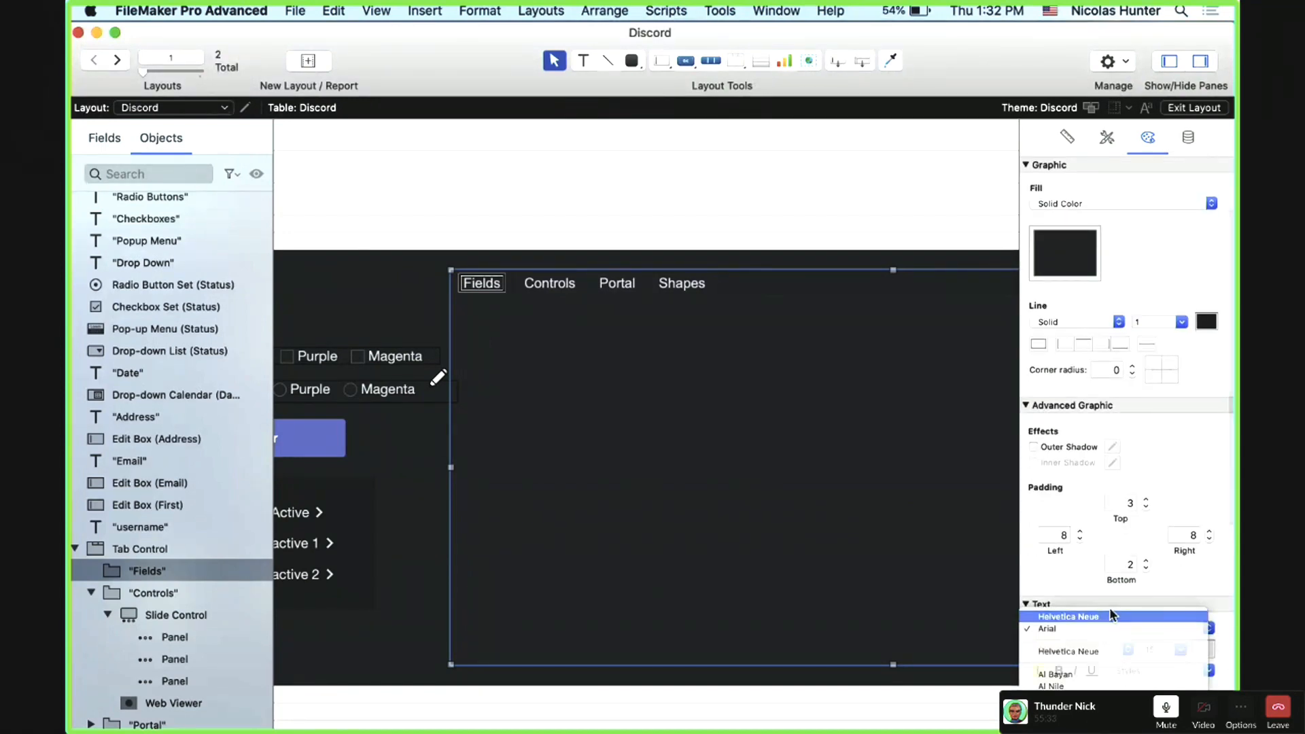
pyautogui.click(1108, 616)
pyautogui.scroll(3, 1096, 287)
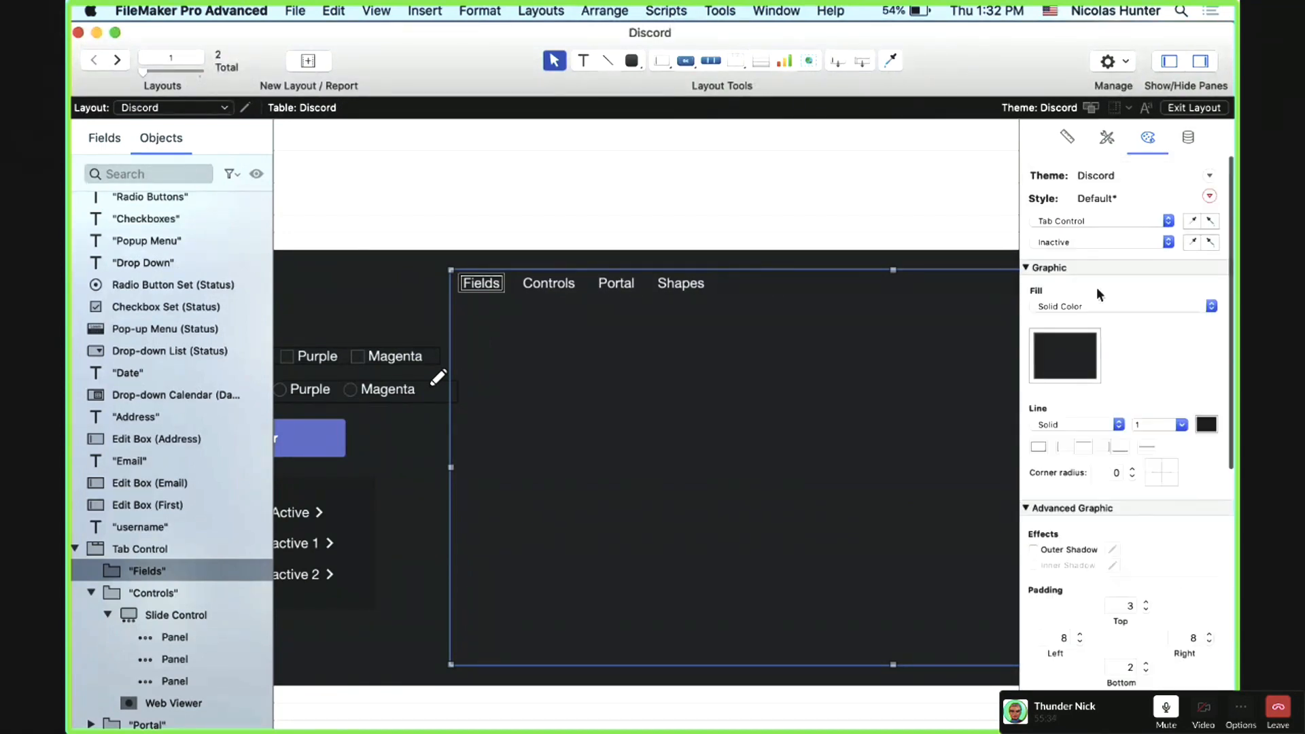
# Step: Show the Active state's settings, test the Controls, Portal and Fields tabs in Browse mode, and return to Layout mode
pyautogui.click(1078, 232)
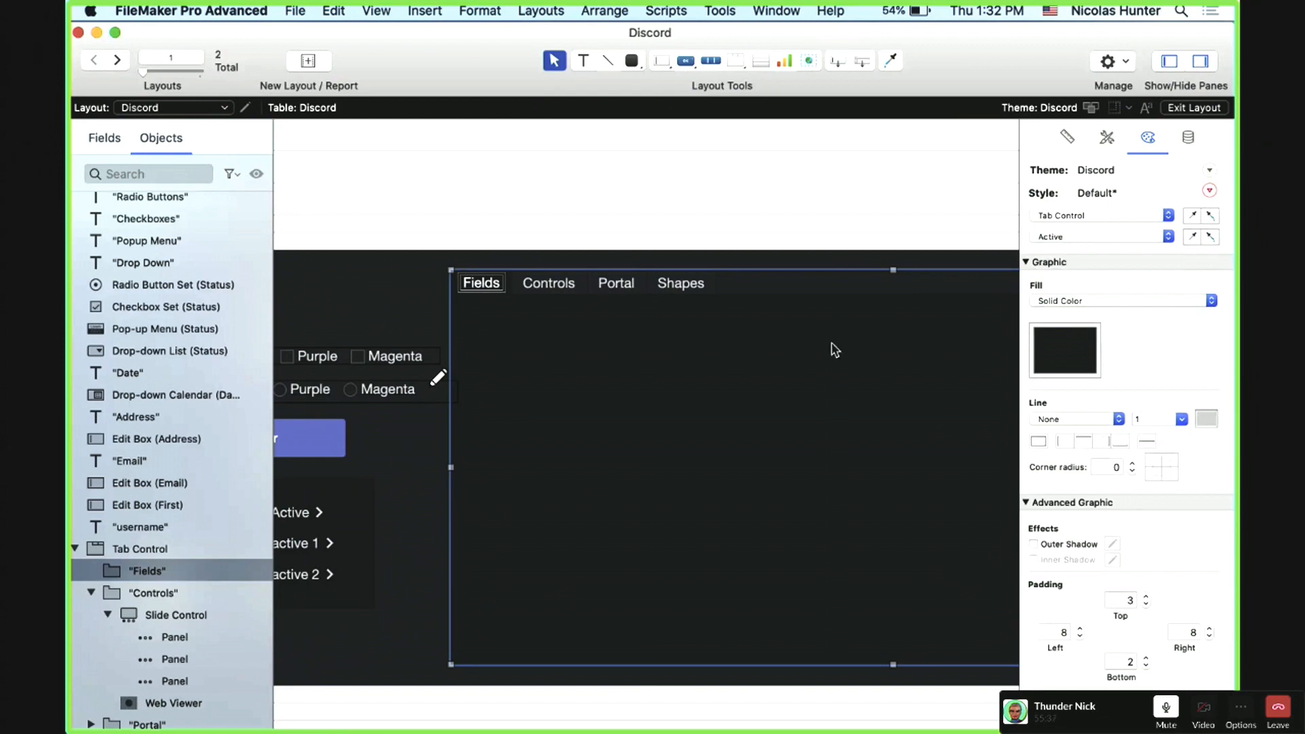
pyautogui.press('super+b')
pyautogui.click(543, 284)
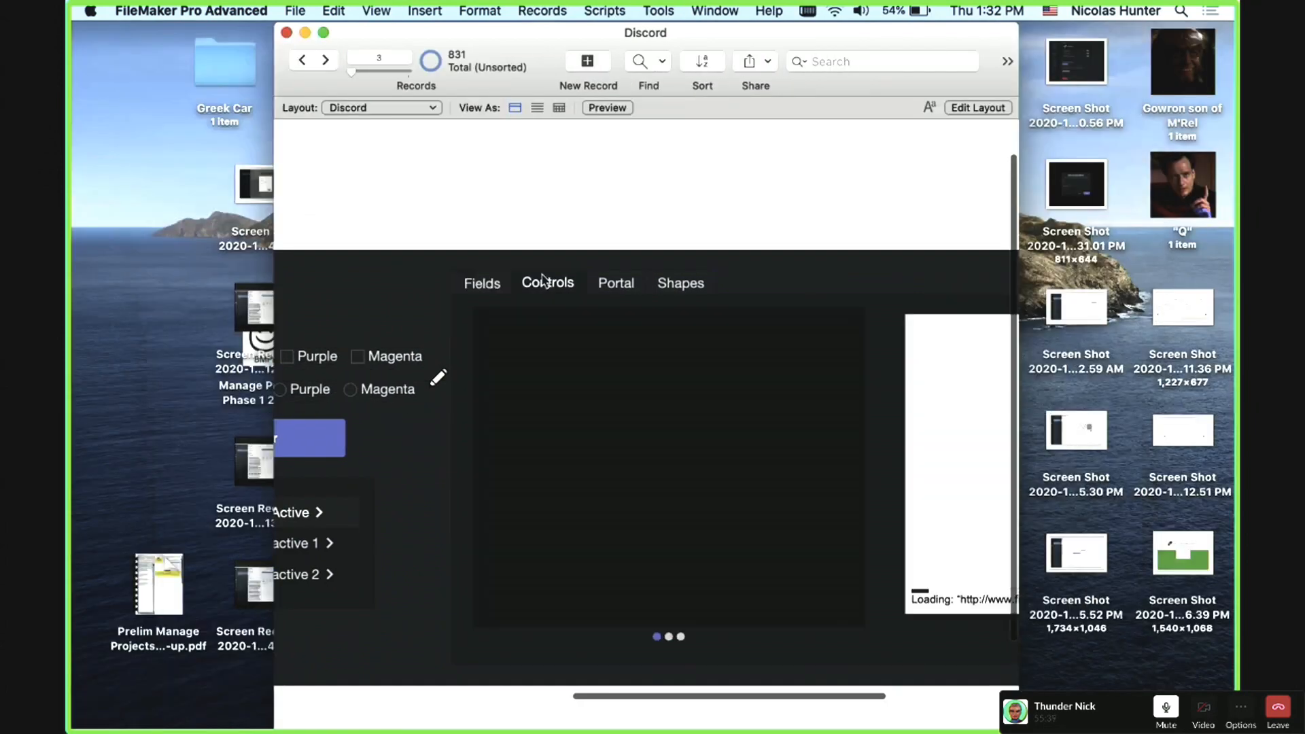
pyautogui.click(615, 284)
pyautogui.click(479, 285)
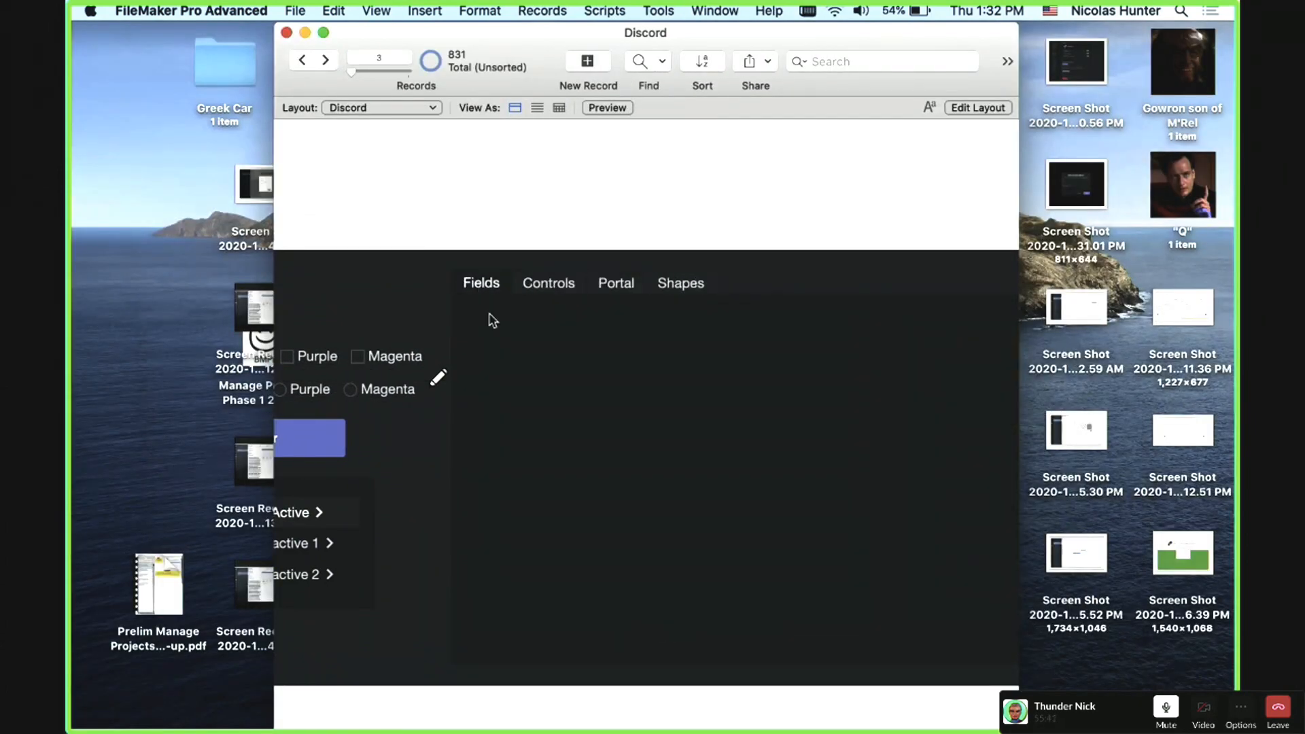
pyautogui.press('super+l')
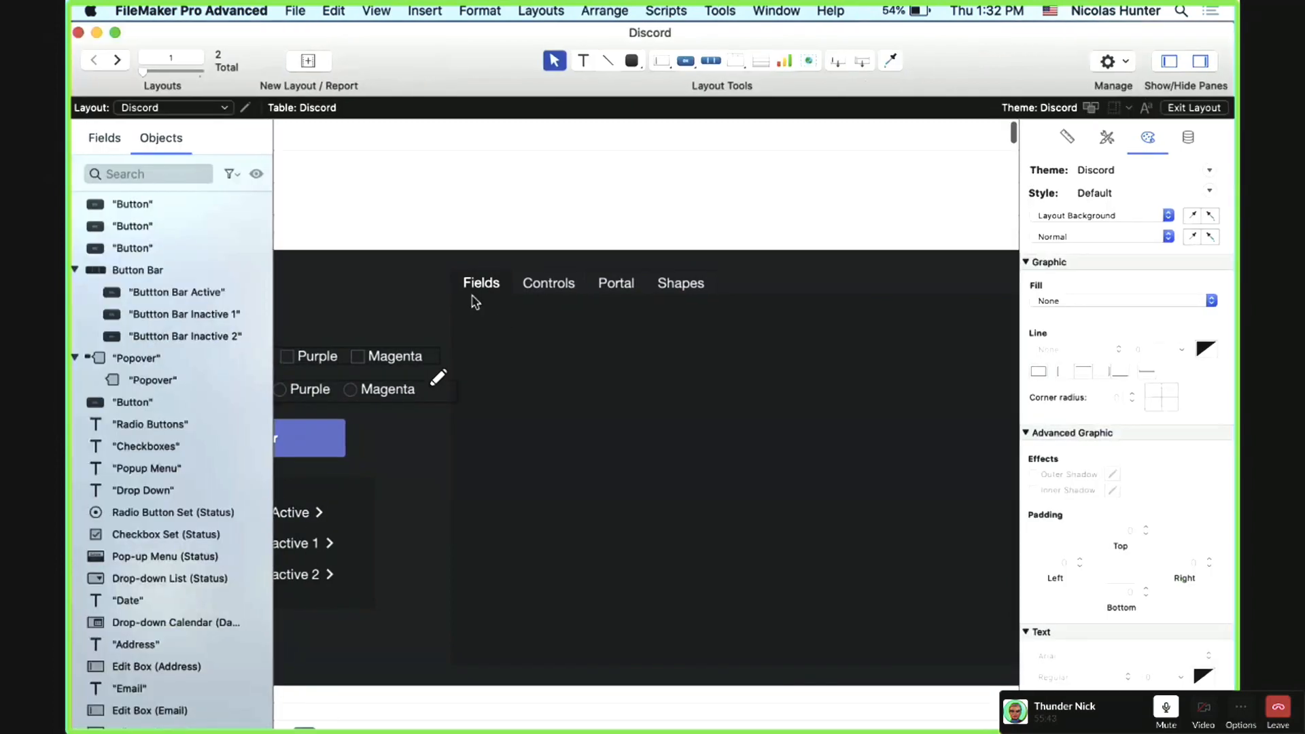
# Step: Give the tab control's Active state a Solid line with a transparent color
pyautogui.click(482, 289)
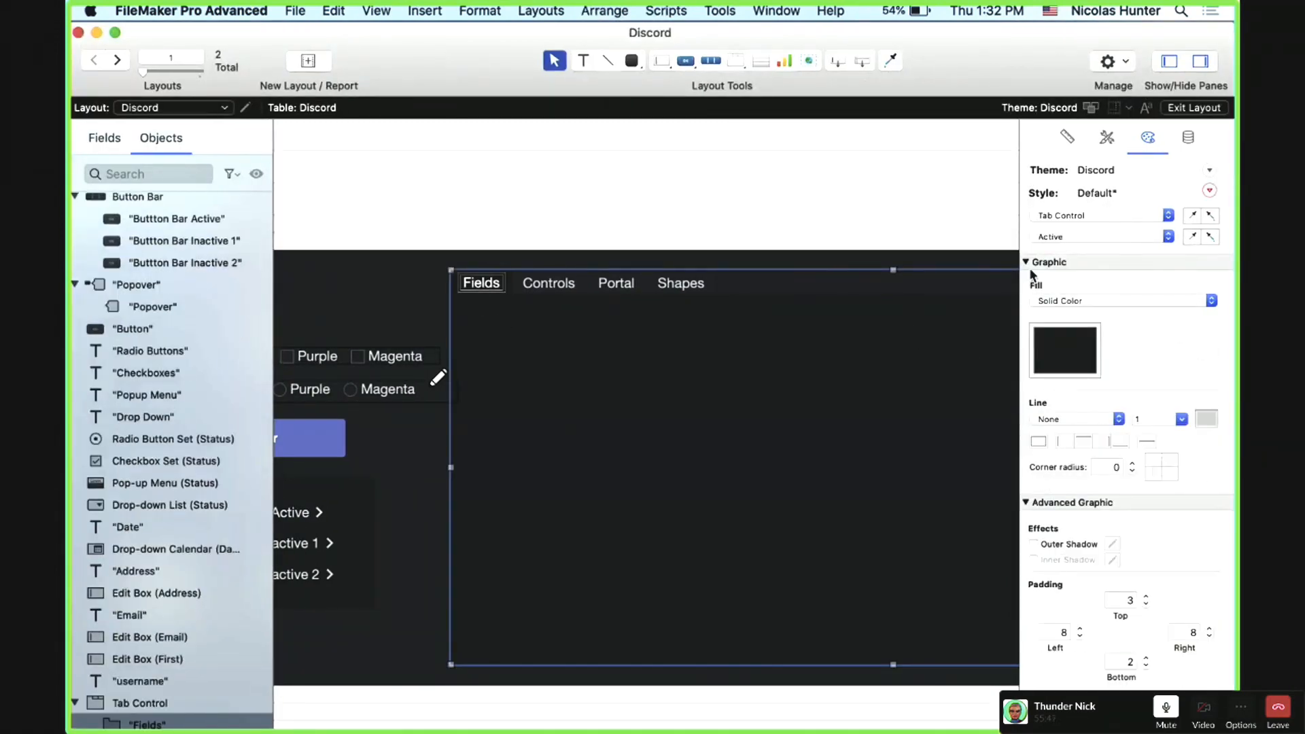
pyautogui.click(1061, 237)
pyautogui.click(1064, 245)
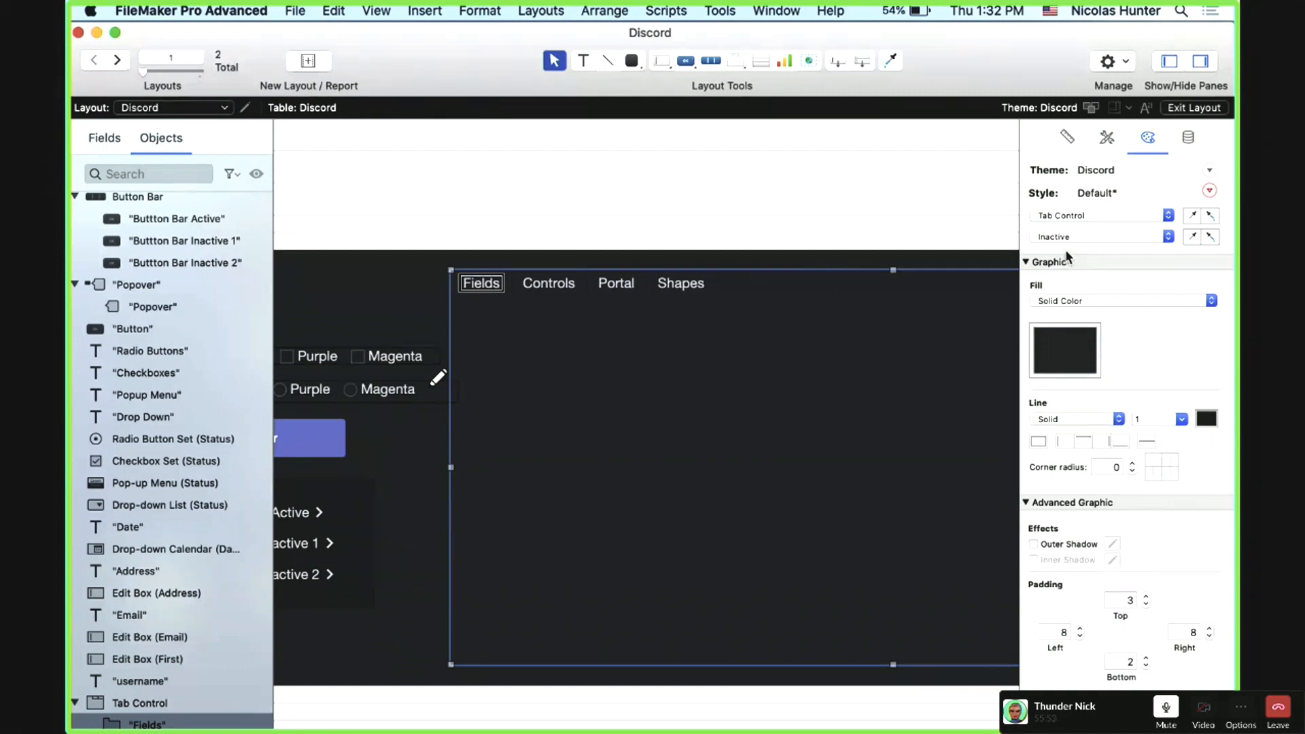
pyautogui.click(1068, 236)
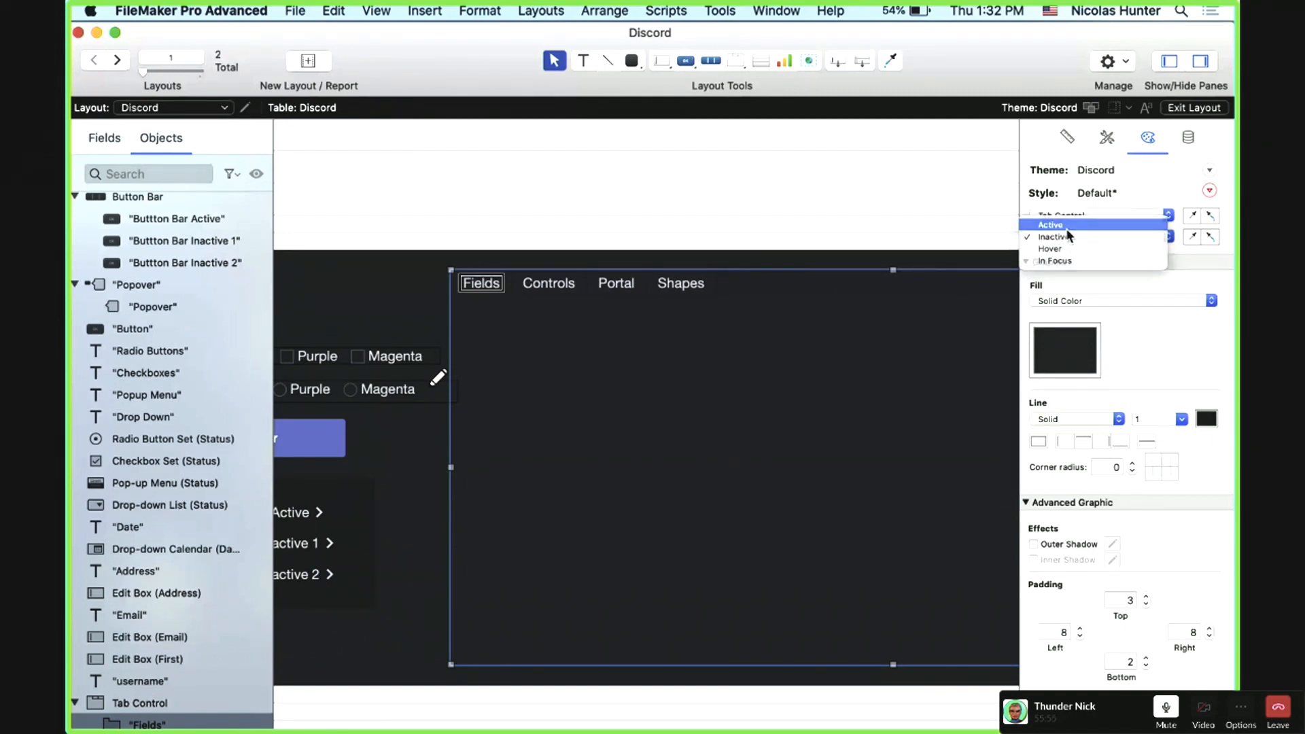
pyautogui.click(1066, 226)
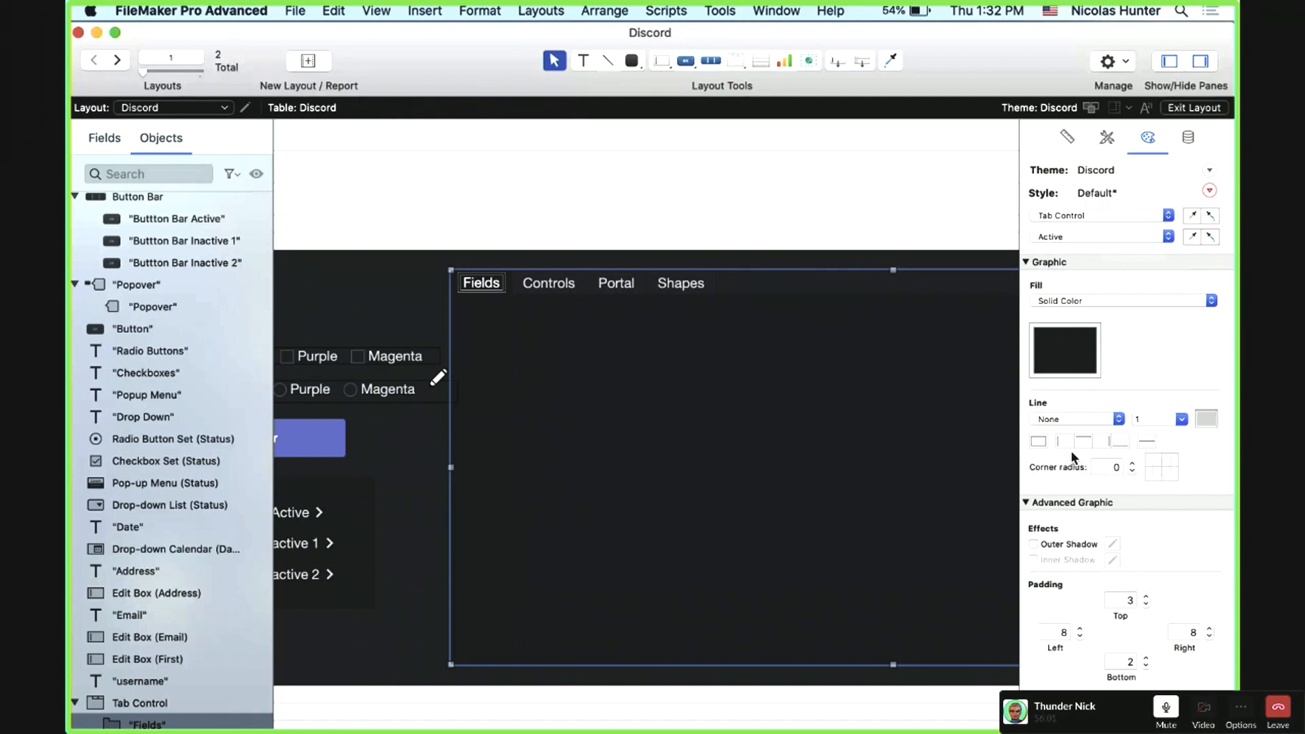
pyautogui.click(1064, 420)
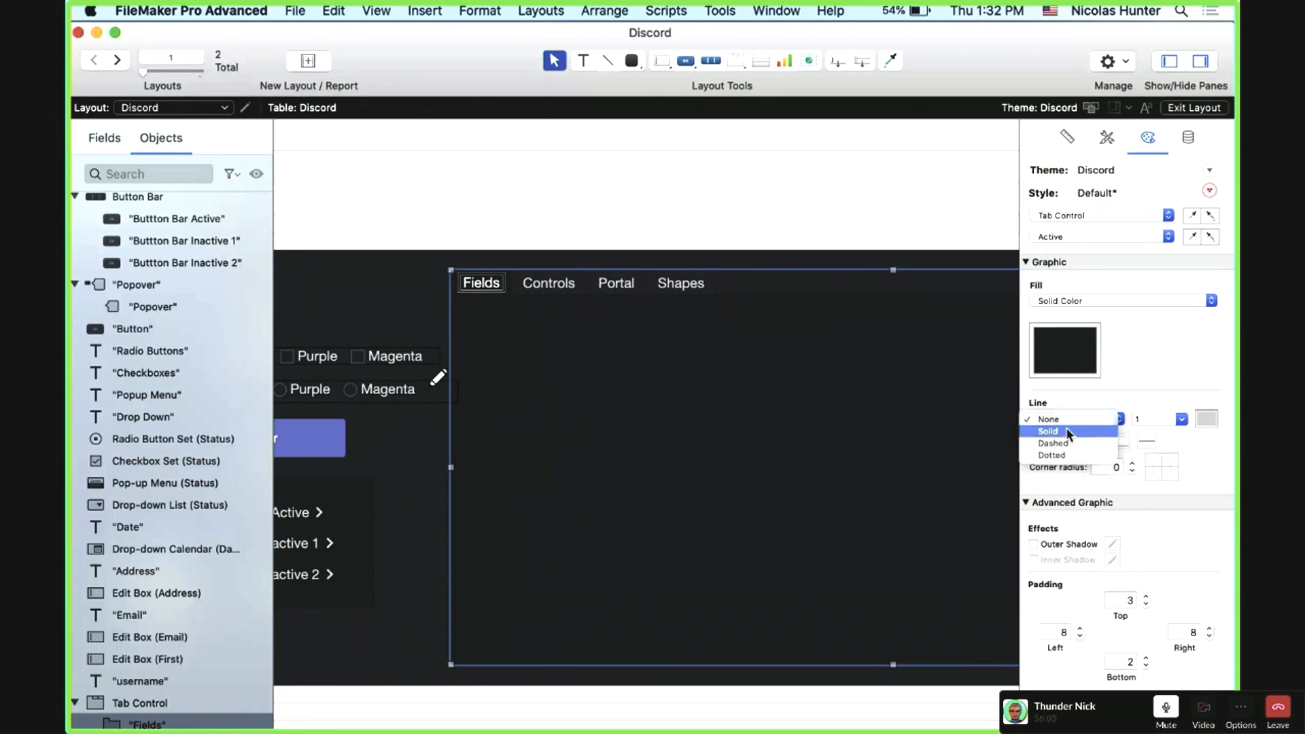
pyautogui.click(1066, 428)
pyautogui.click(1204, 419)
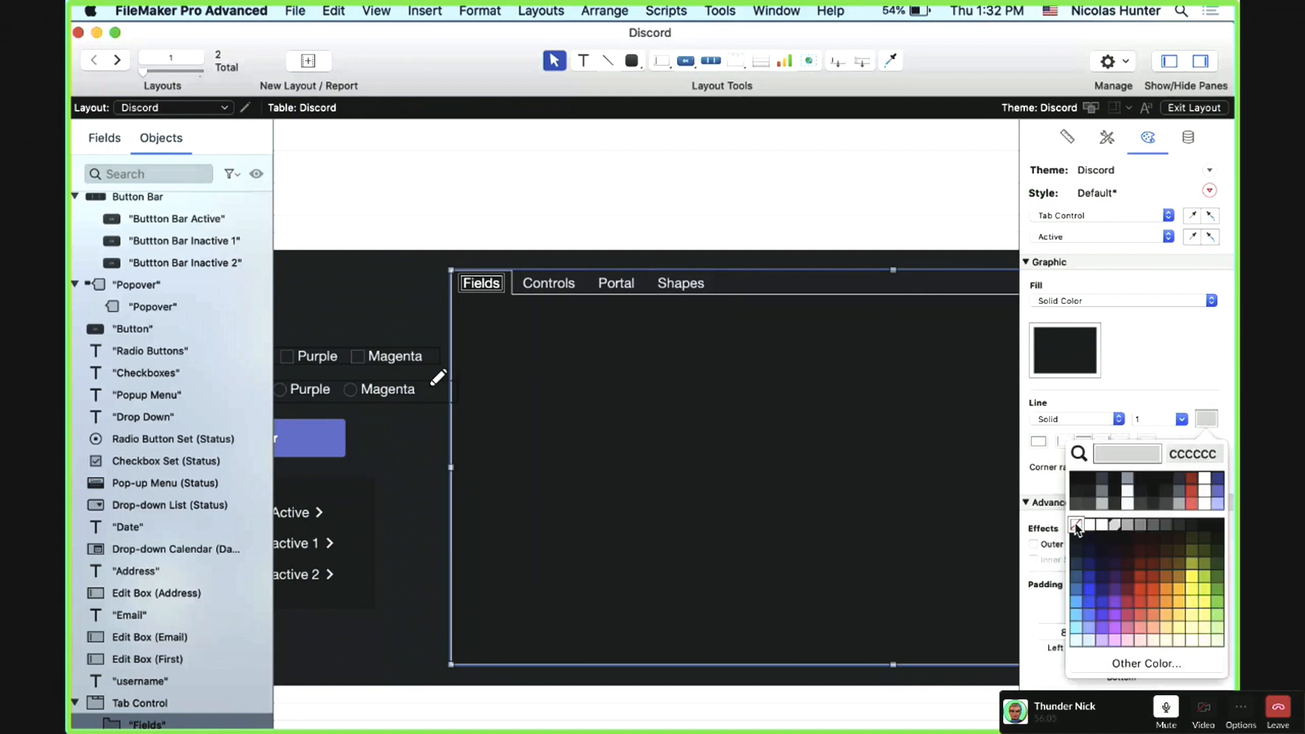
pyautogui.click(1075, 522)
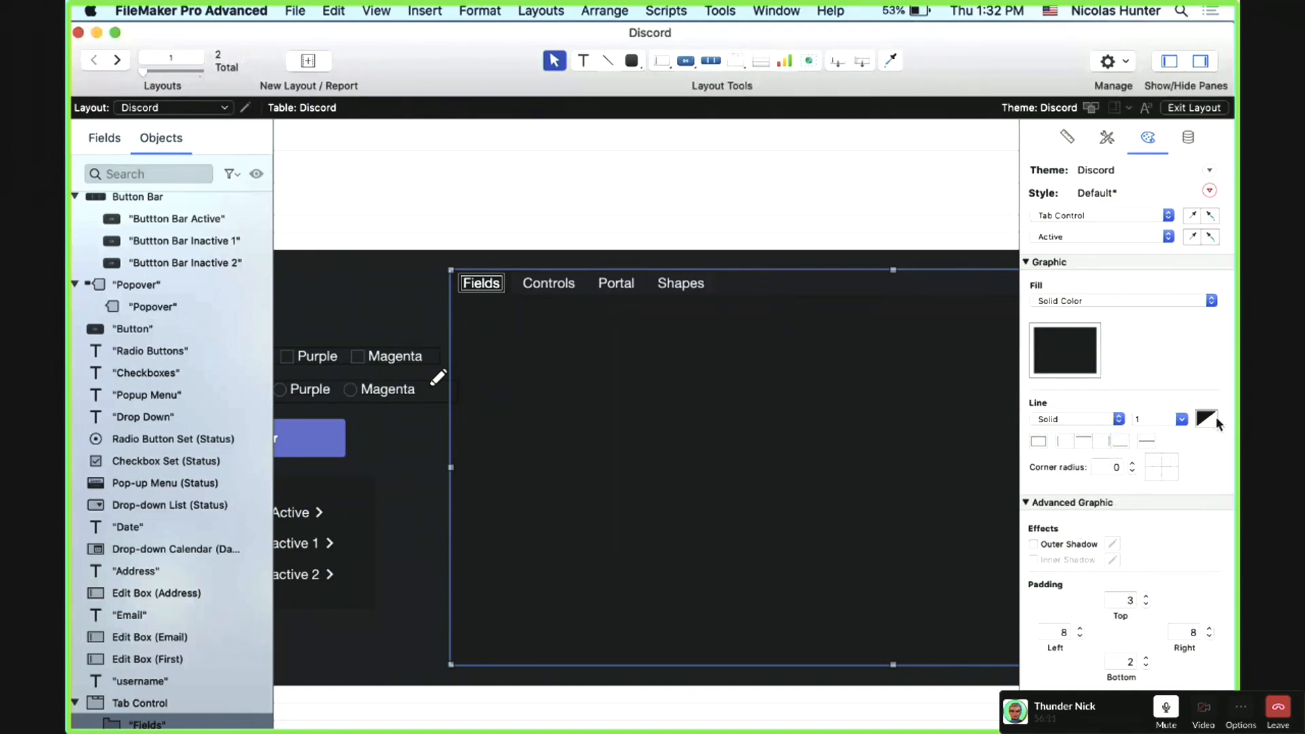
# Step: Examine the tabs' appearance in Browse mode by switching between them, and return to Layout mode
pyautogui.press('super+b')
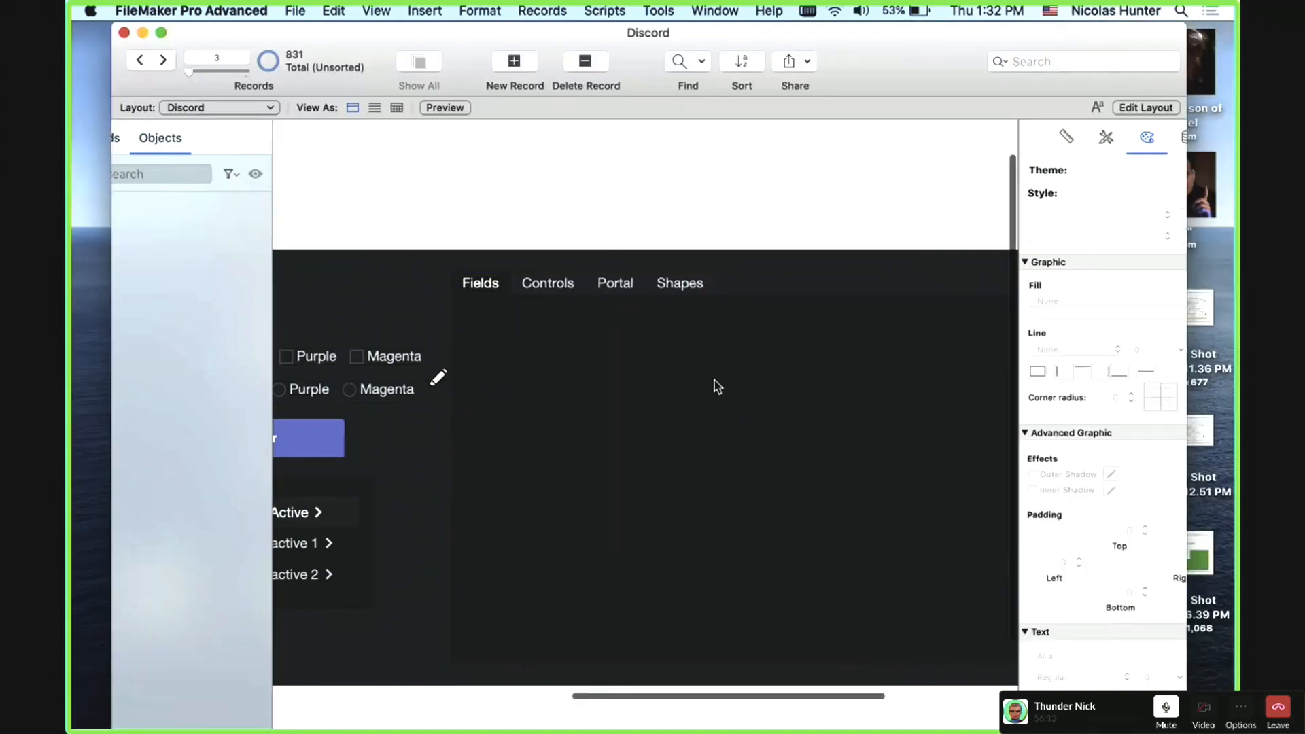
pyautogui.click(563, 283)
pyautogui.click(690, 282)
pyautogui.click(558, 284)
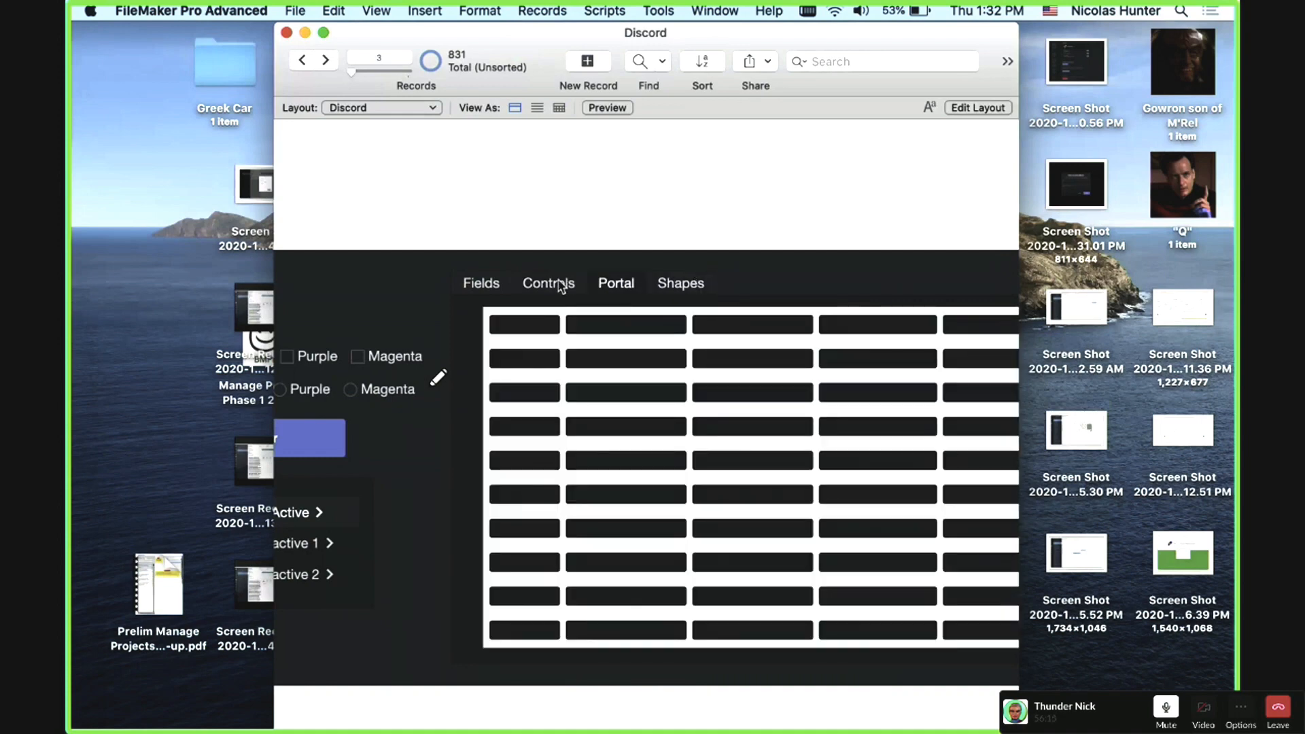
pyautogui.click(482, 283)
pyautogui.press('super+l')
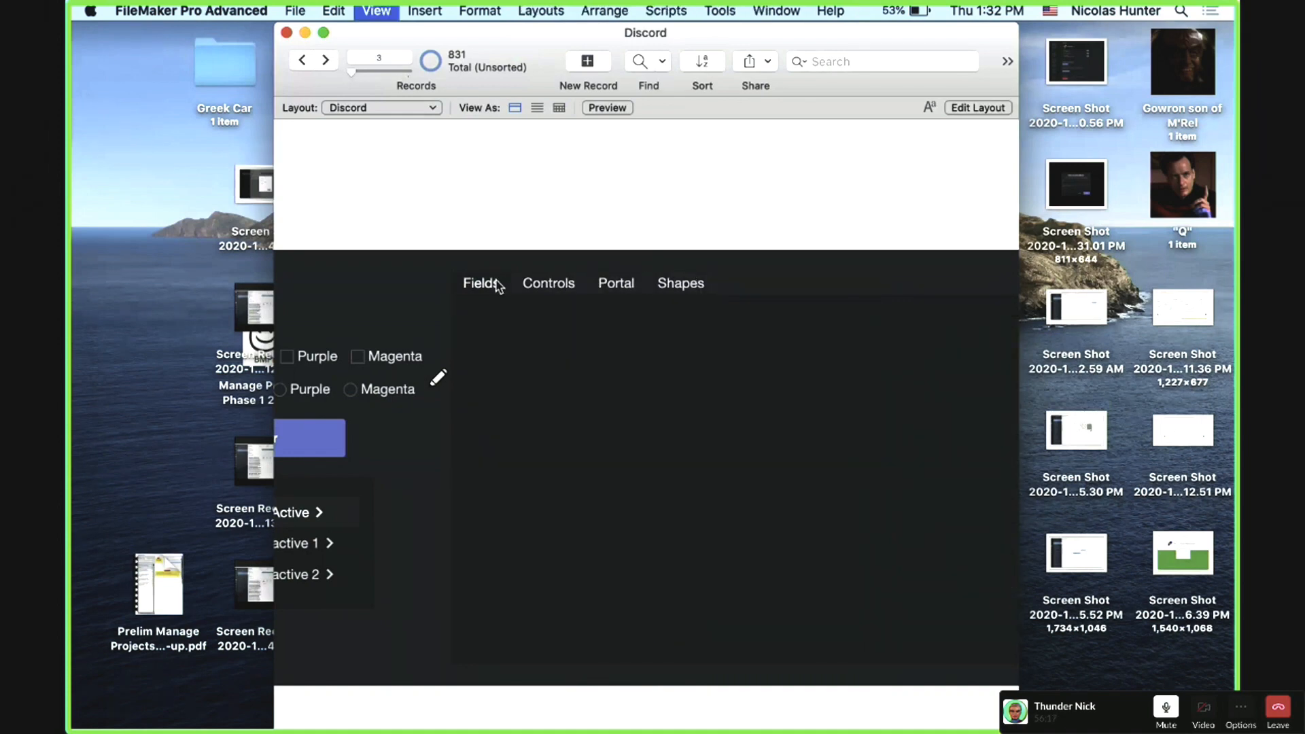
# Step: Set the line of the tab control's Active state to None
pyautogui.click(504, 288)
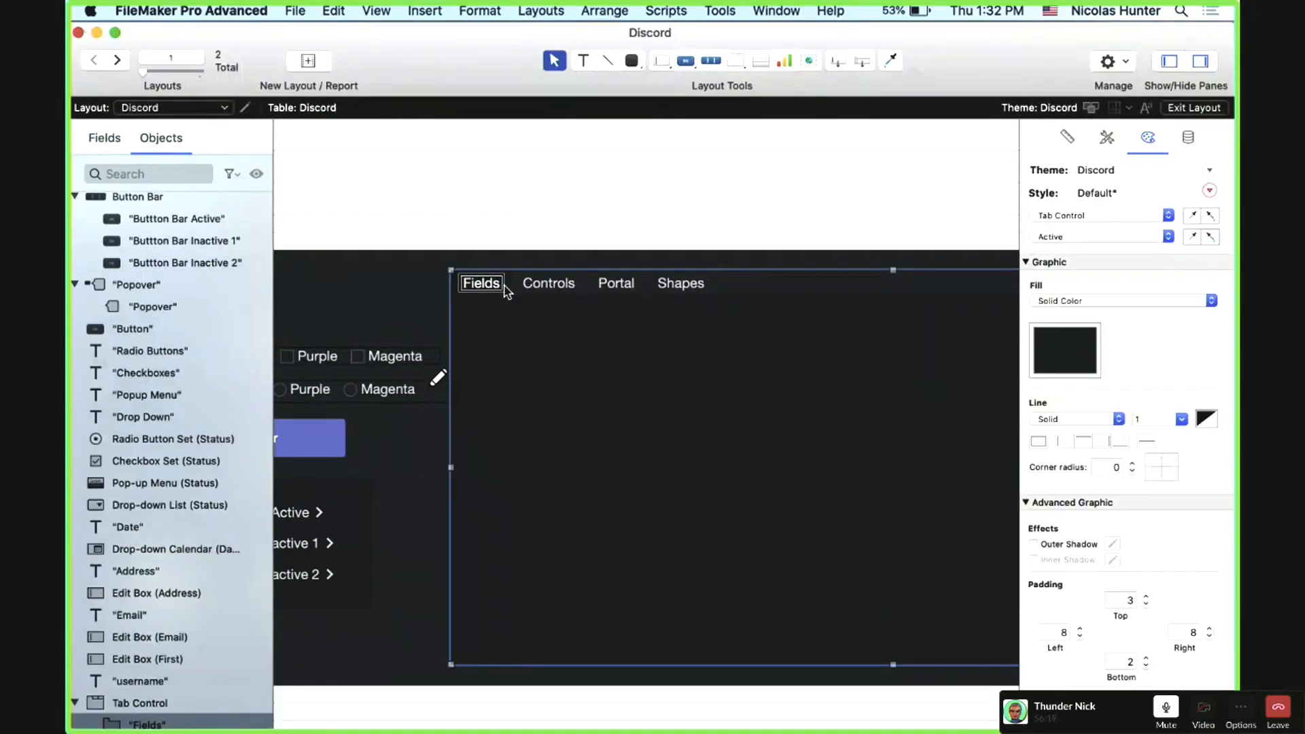
pyautogui.click(1048, 417)
pyautogui.click(1041, 405)
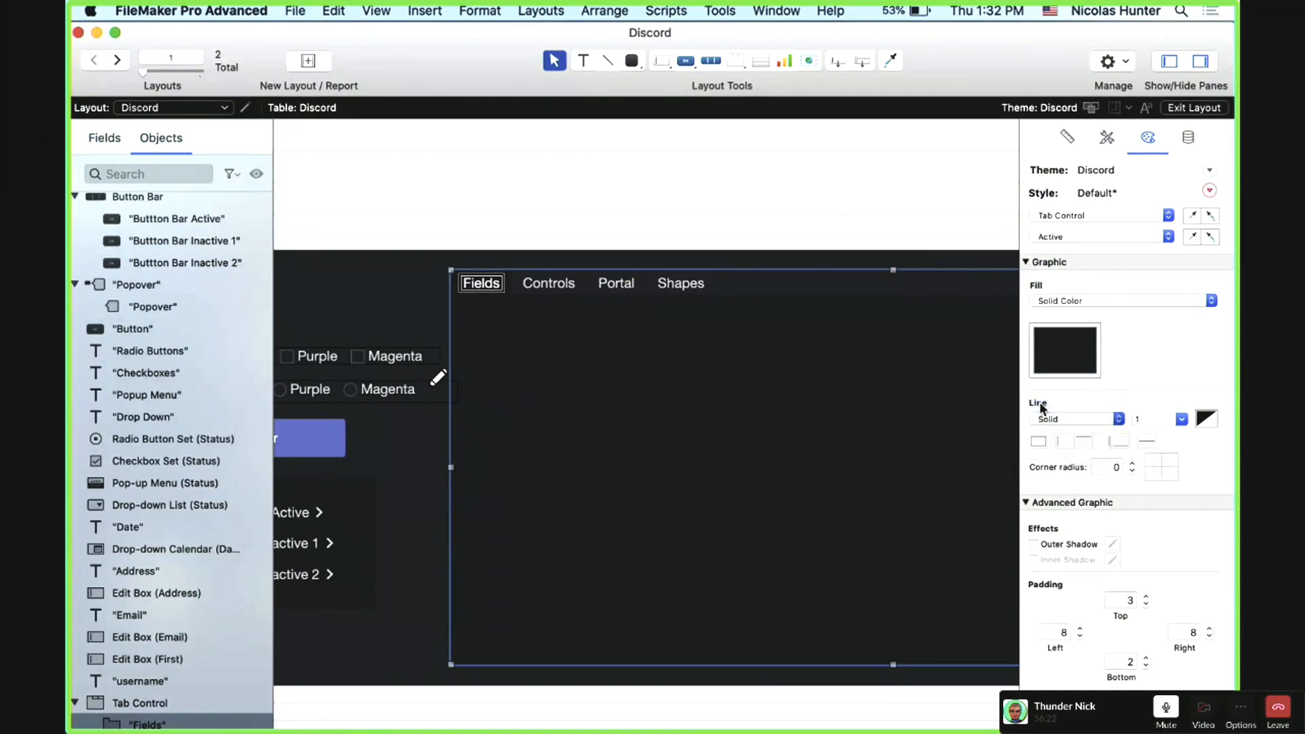
# Step: Set the line of the tab control's Active state back to Solid
pyautogui.click(1054, 238)
pyautogui.click(1052, 246)
pyautogui.click(1083, 234)
pyautogui.click(1087, 223)
pyautogui.click(1093, 417)
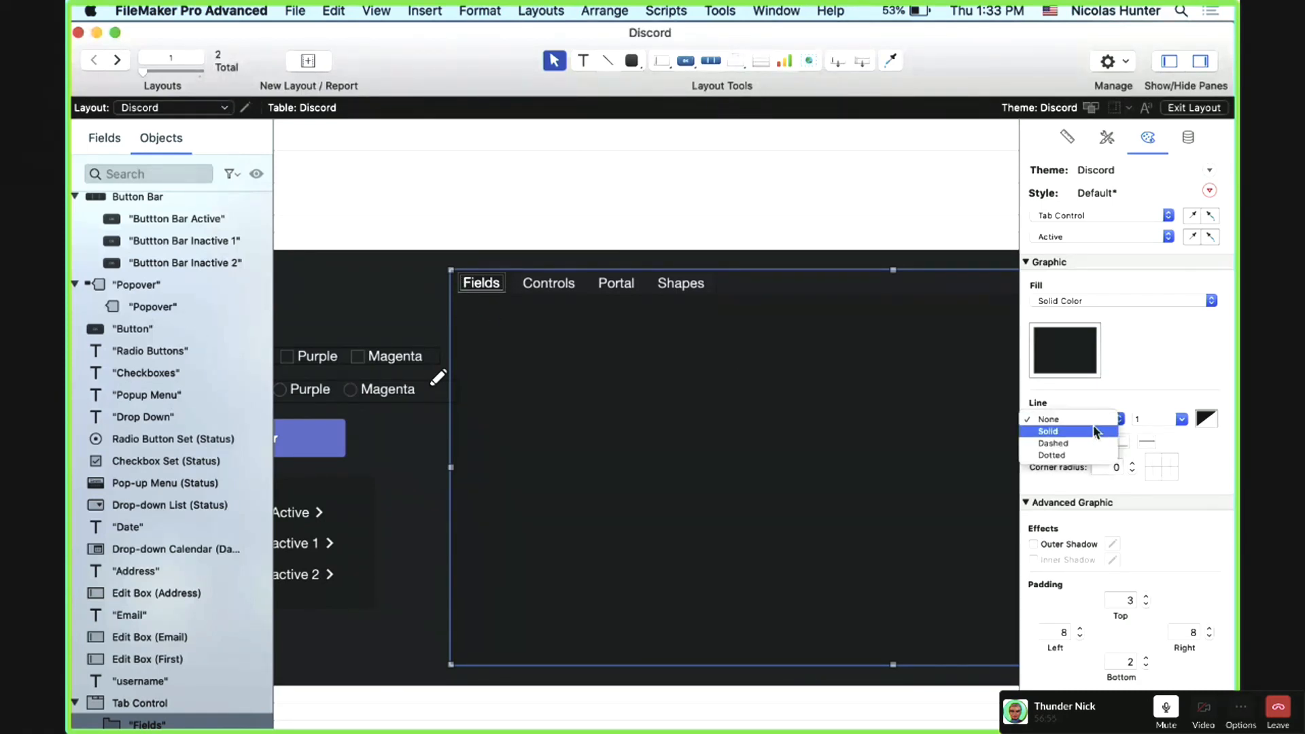
pyautogui.click(1094, 426)
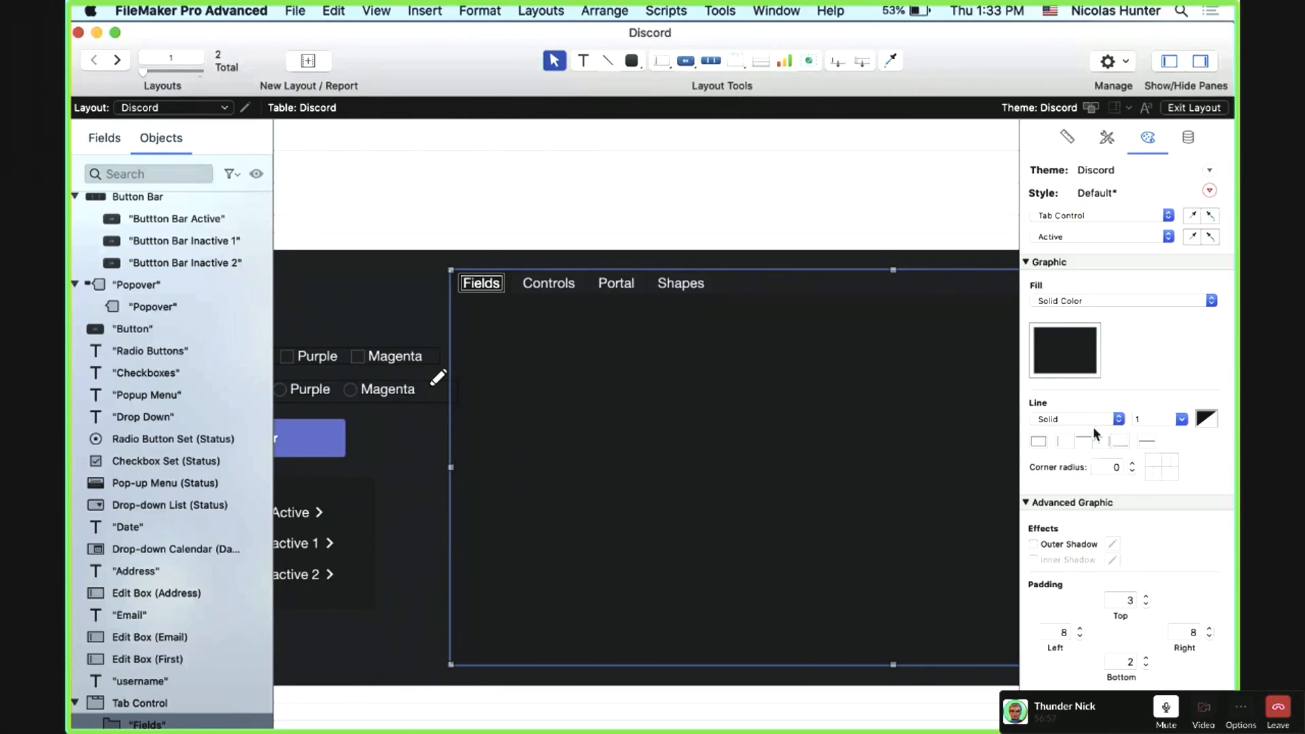
# Step: Test the Fields, Controls, Portal and Shapes tabs in Browse mode, and return to Layout mode
pyautogui.press('Tab')
pyautogui.press('super+b')
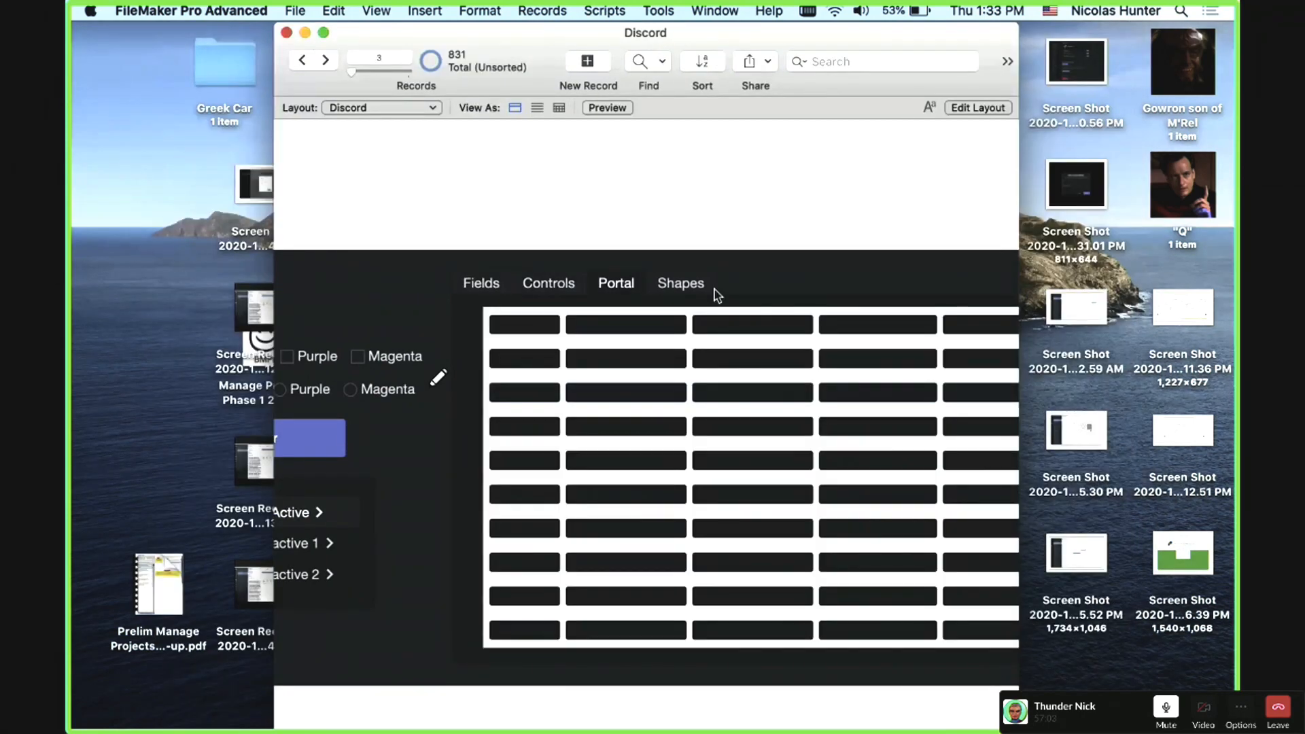
pyautogui.click(680, 283)
pyautogui.click(615, 286)
pyautogui.click(557, 285)
pyautogui.click(484, 285)
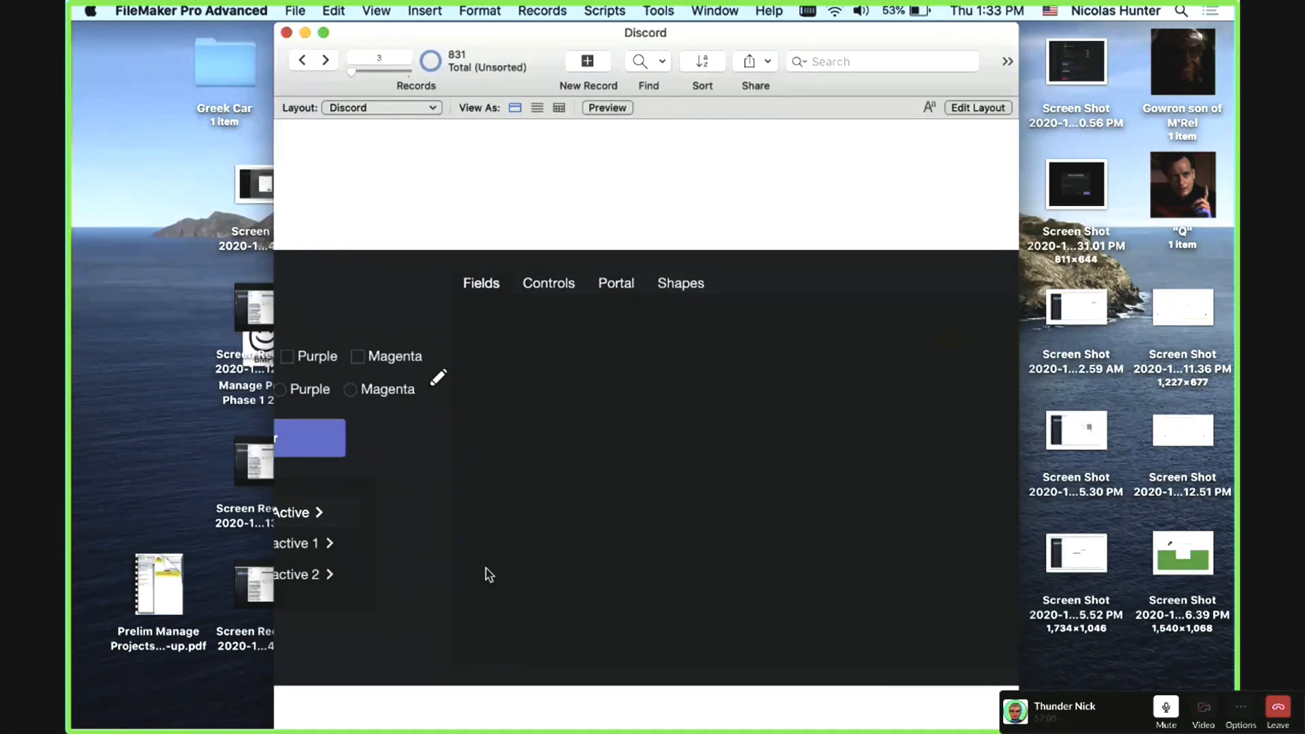
pyautogui.click(613, 283)
pyautogui.click(680, 283)
pyautogui.click(562, 283)
pyautogui.click(482, 284)
pyautogui.press('super+l')
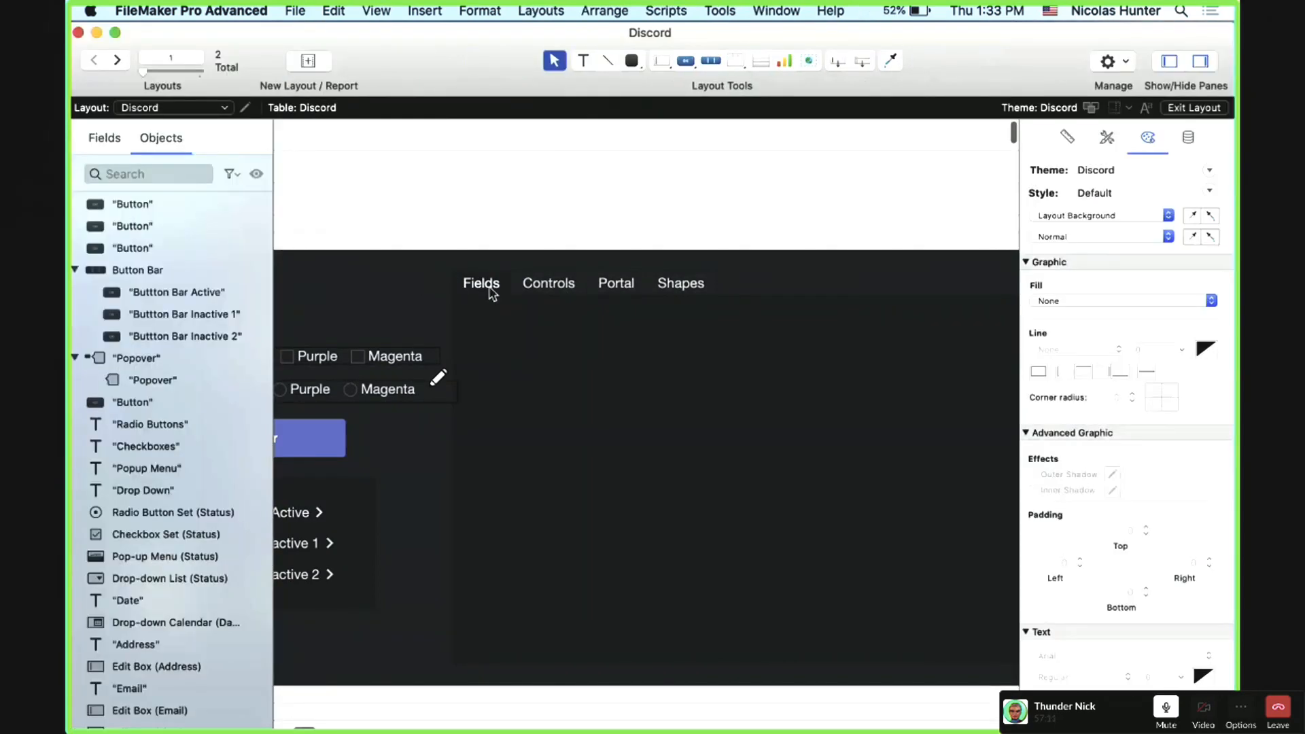
# Step: Set the fill color of the tab control's Hover state to 2F3136
pyautogui.click(480, 283)
pyautogui.click(1076, 354)
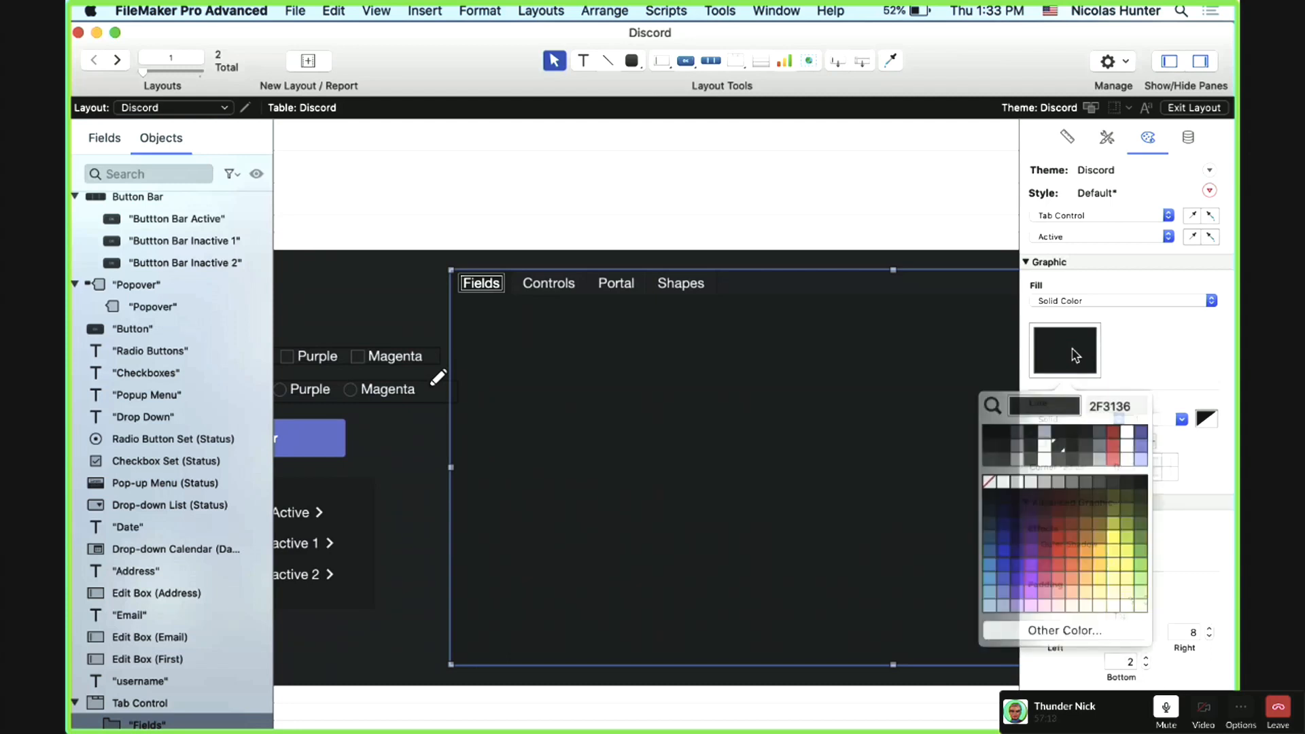
pyautogui.click(1073, 240)
pyautogui.click(1073, 237)
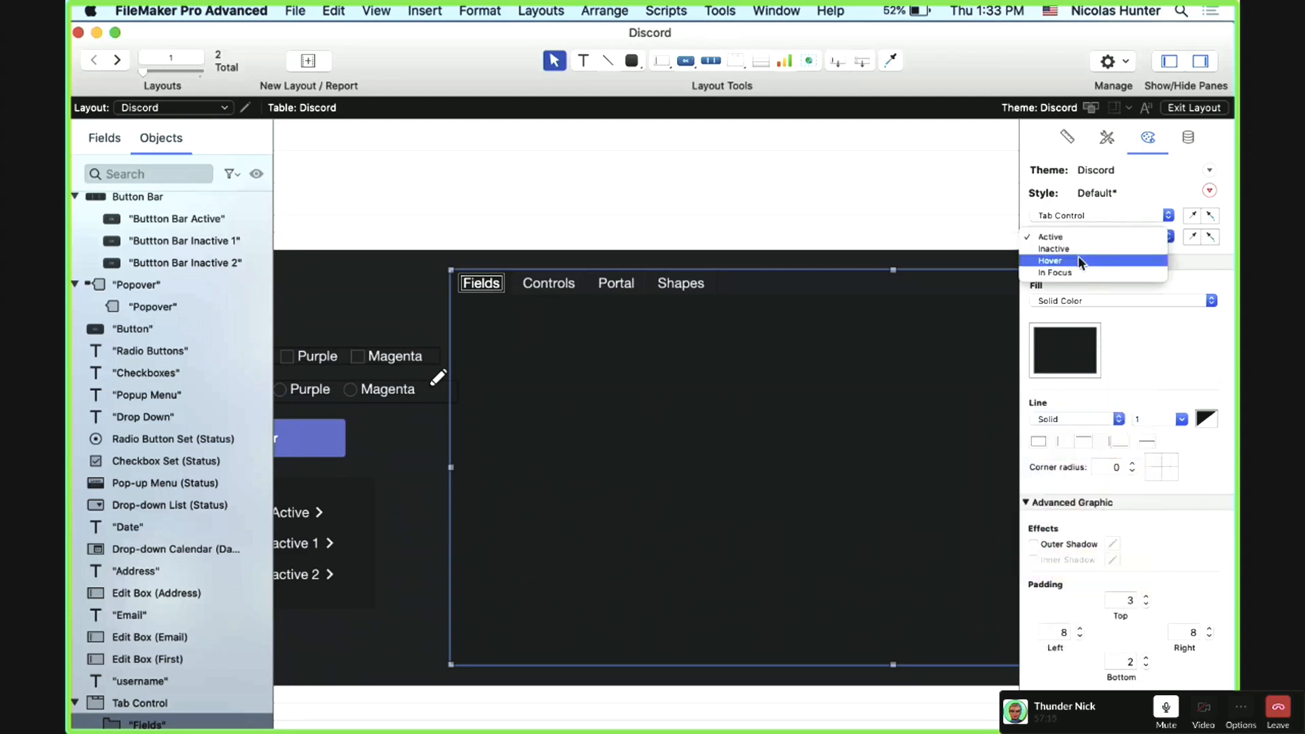
pyautogui.click(1078, 260)
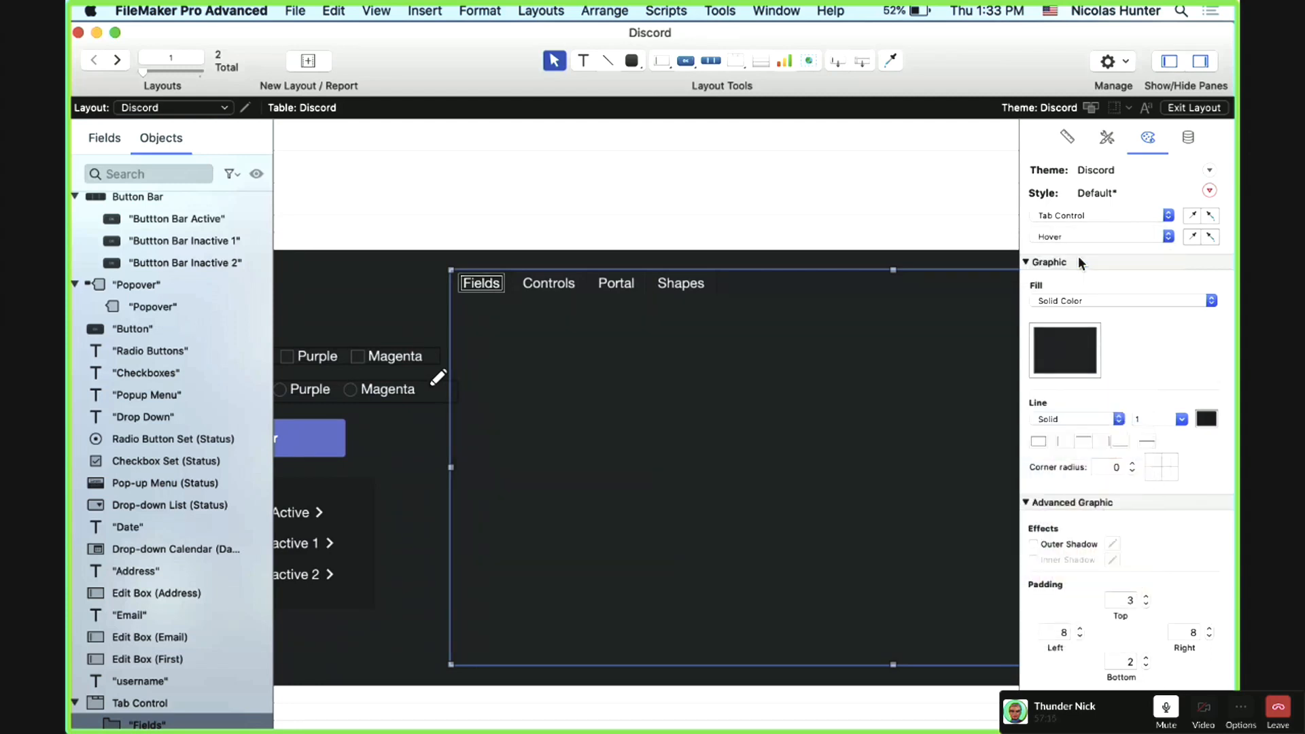
pyautogui.click(1078, 358)
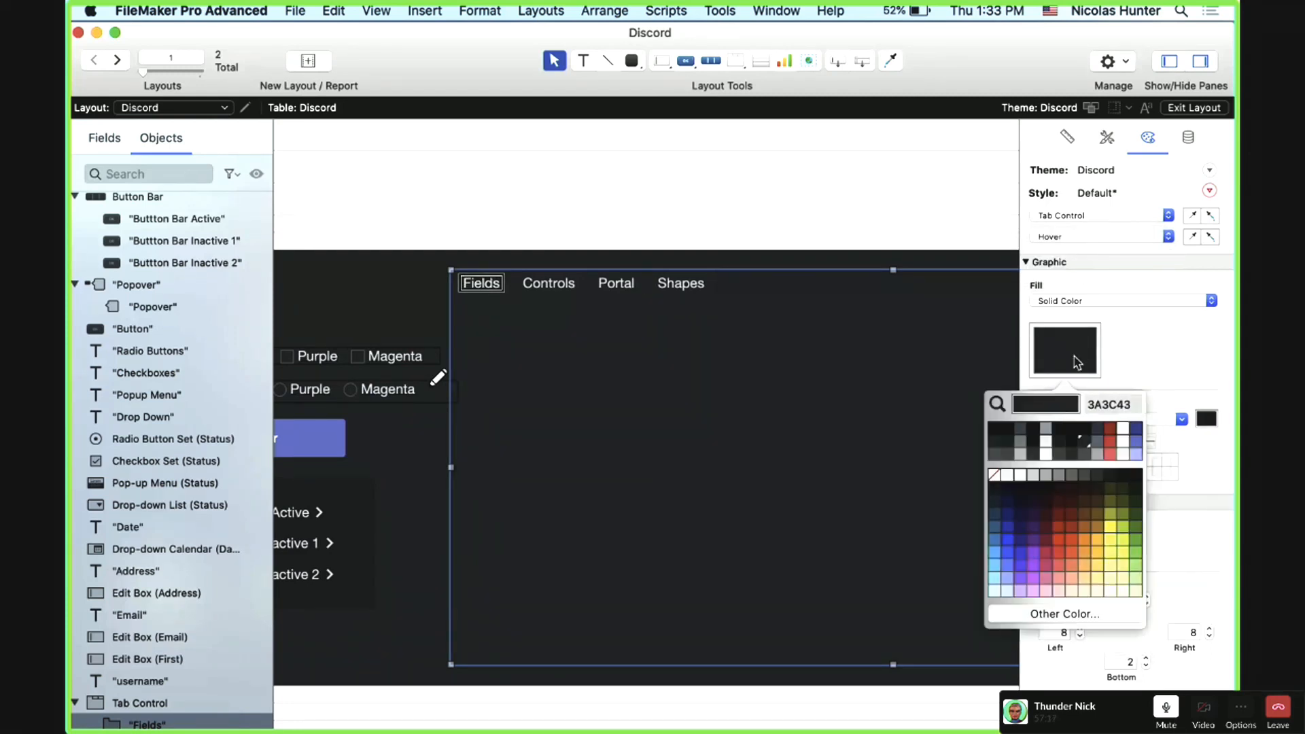
pyautogui.click(1062, 446)
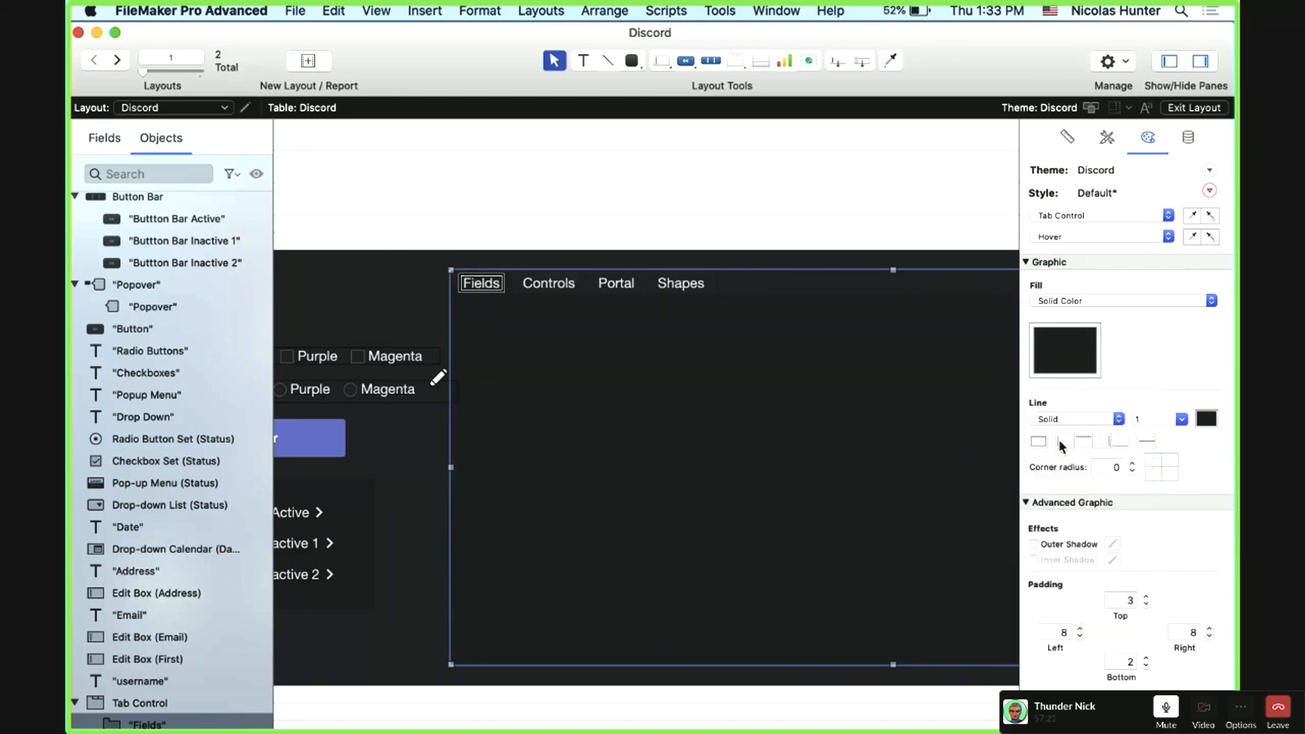
# Step: Lower the brightness of the Hover state's fill color to 19% with the HSB sliders
pyautogui.click(1060, 364)
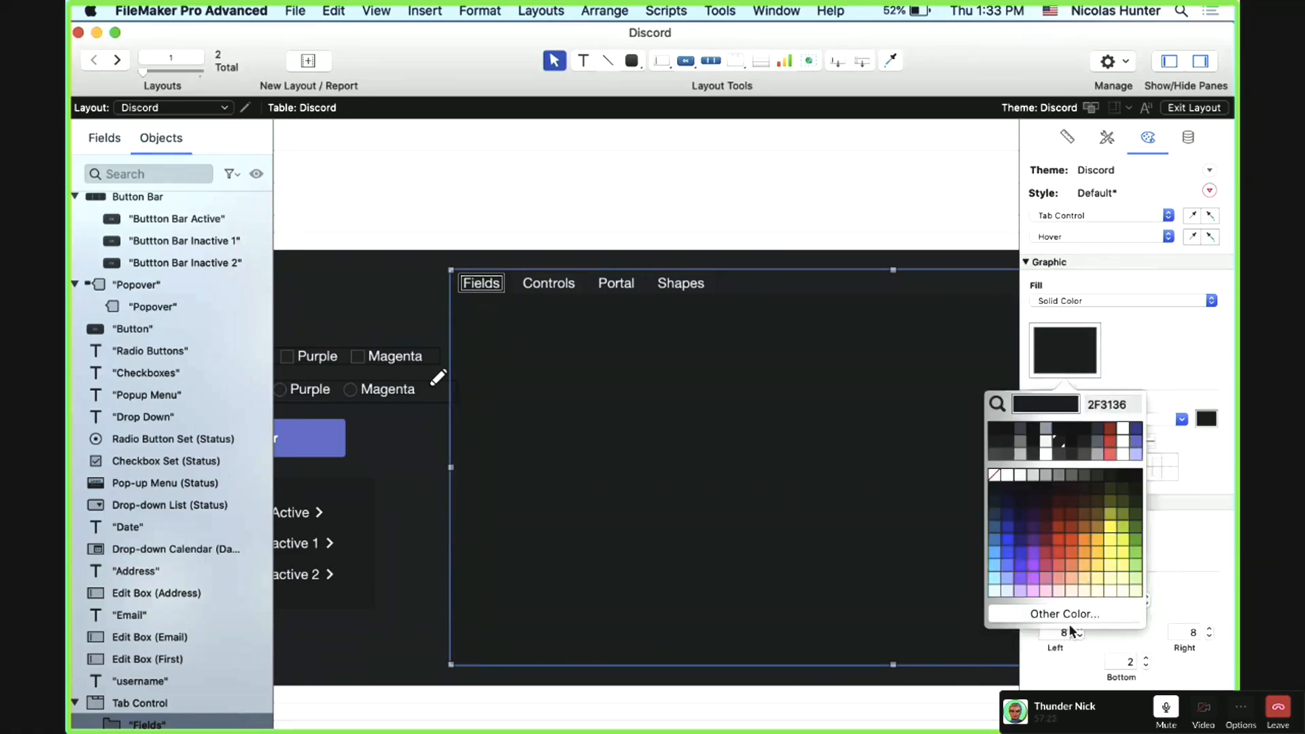
pyautogui.click(1067, 618)
pyautogui.click(426, 449)
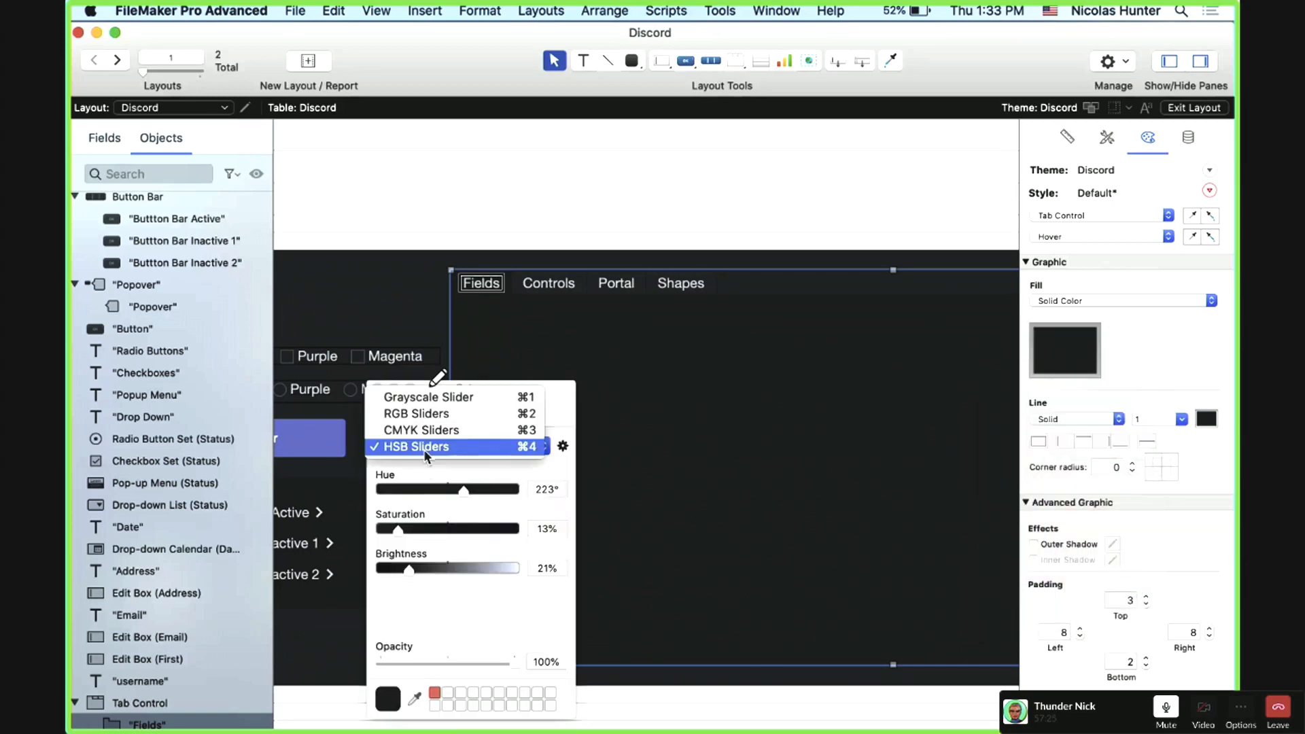
pyautogui.click(430, 449)
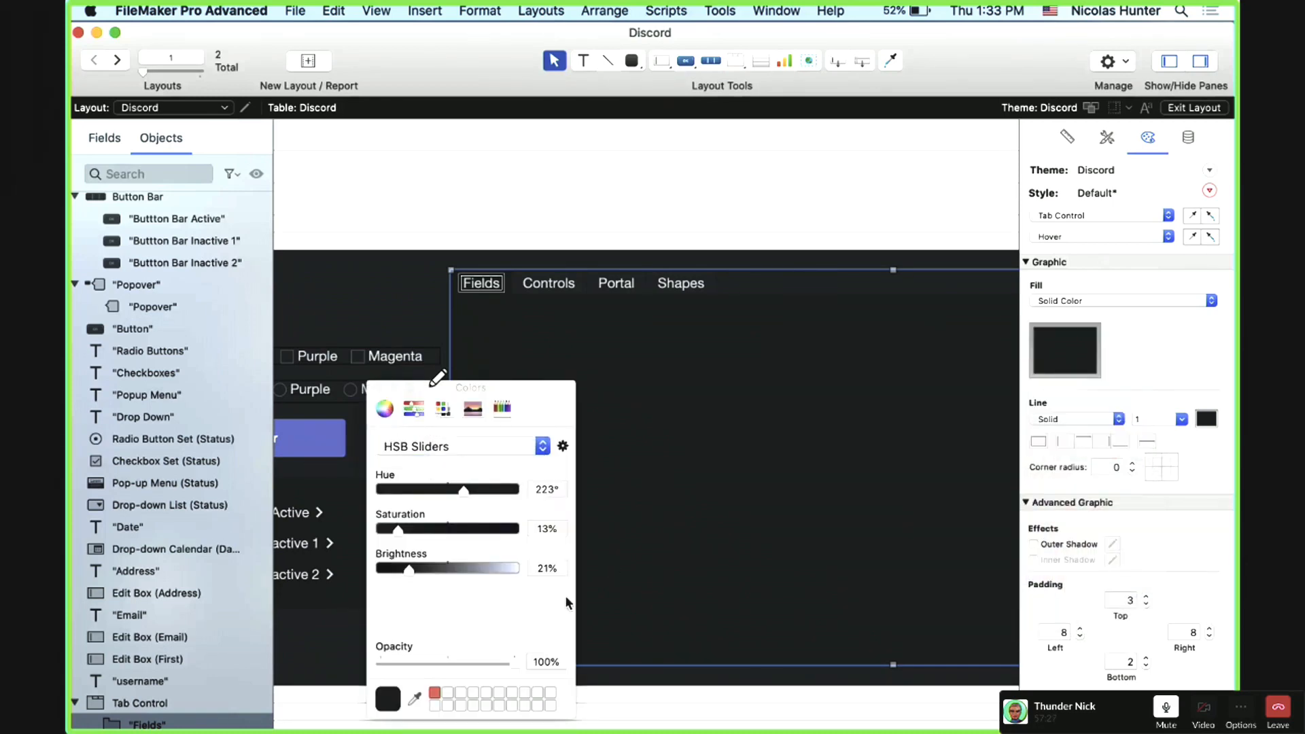
pyautogui.click(537, 568)
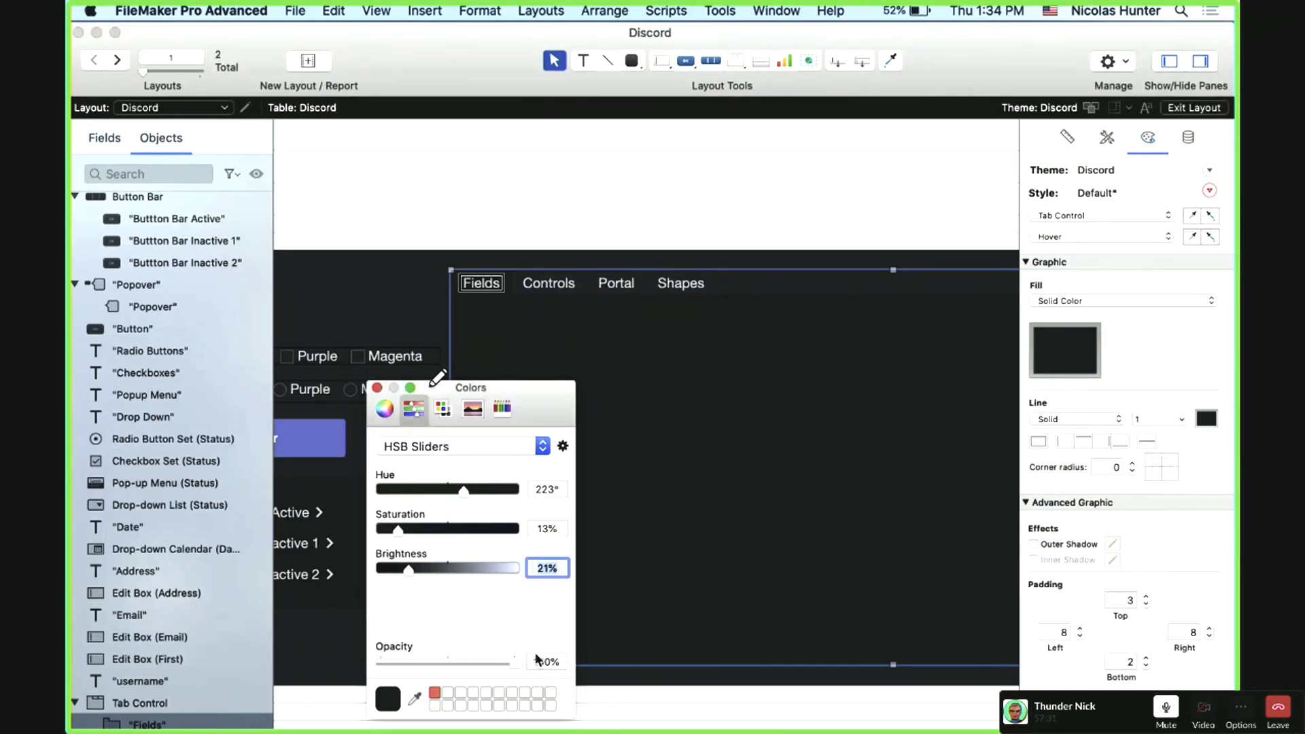
pyautogui.write('19')
pyautogui.press('Return')
pyautogui.click(377, 389)
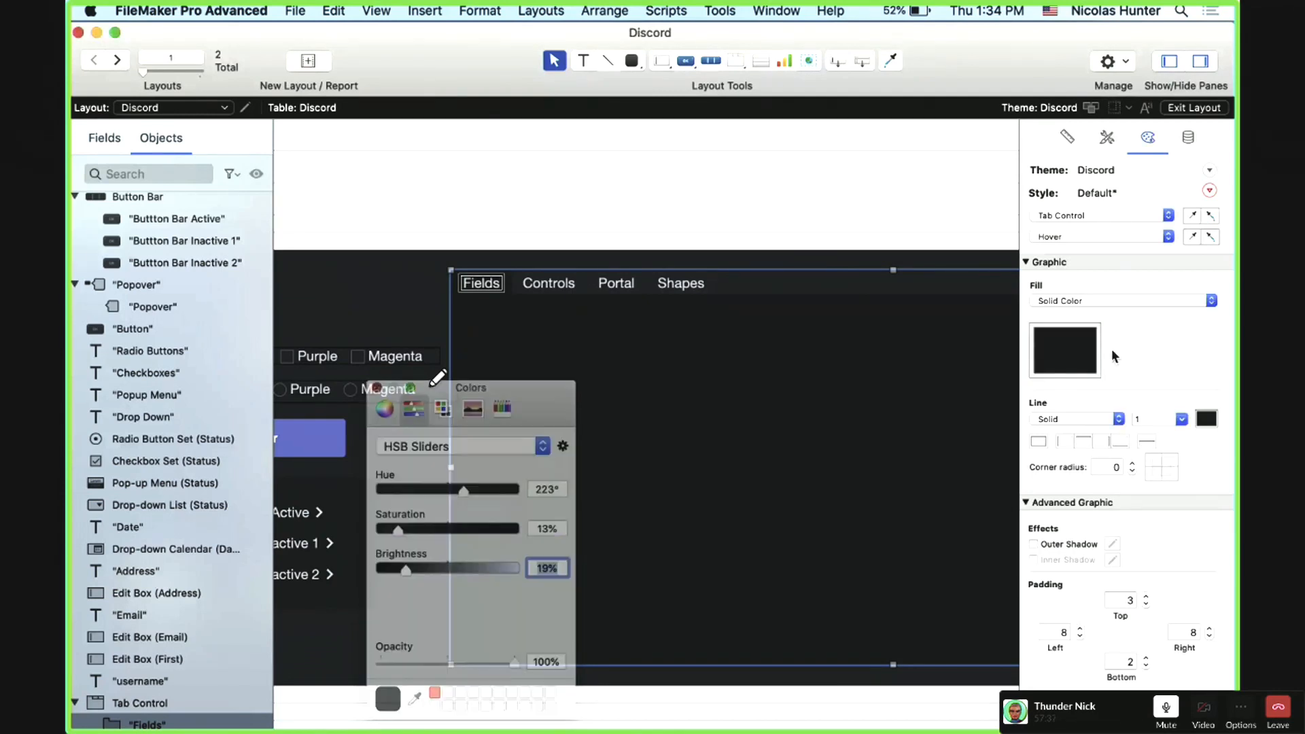
# Step: Compare the tab control with the fields, buttons and button bar across the layout in Browse mode
pyautogui.click(1053, 237)
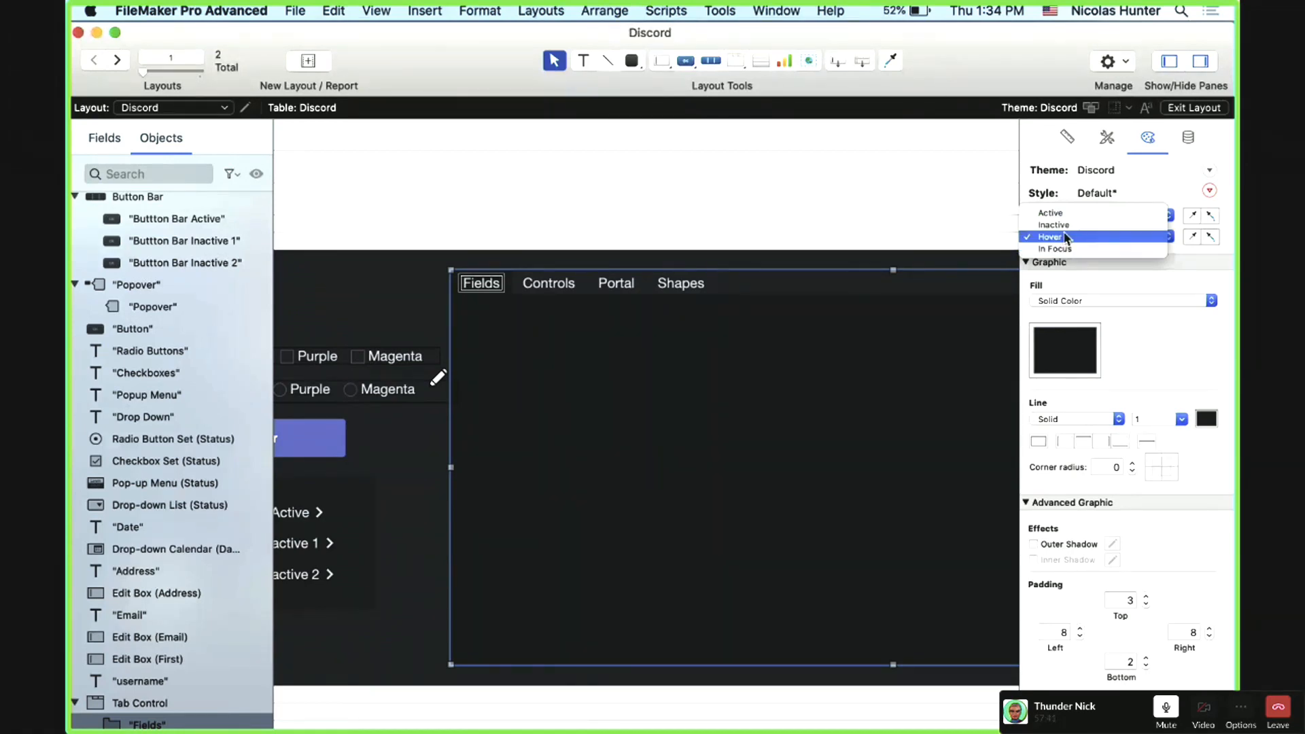
pyautogui.click(675, 360)
pyautogui.press('super+b')
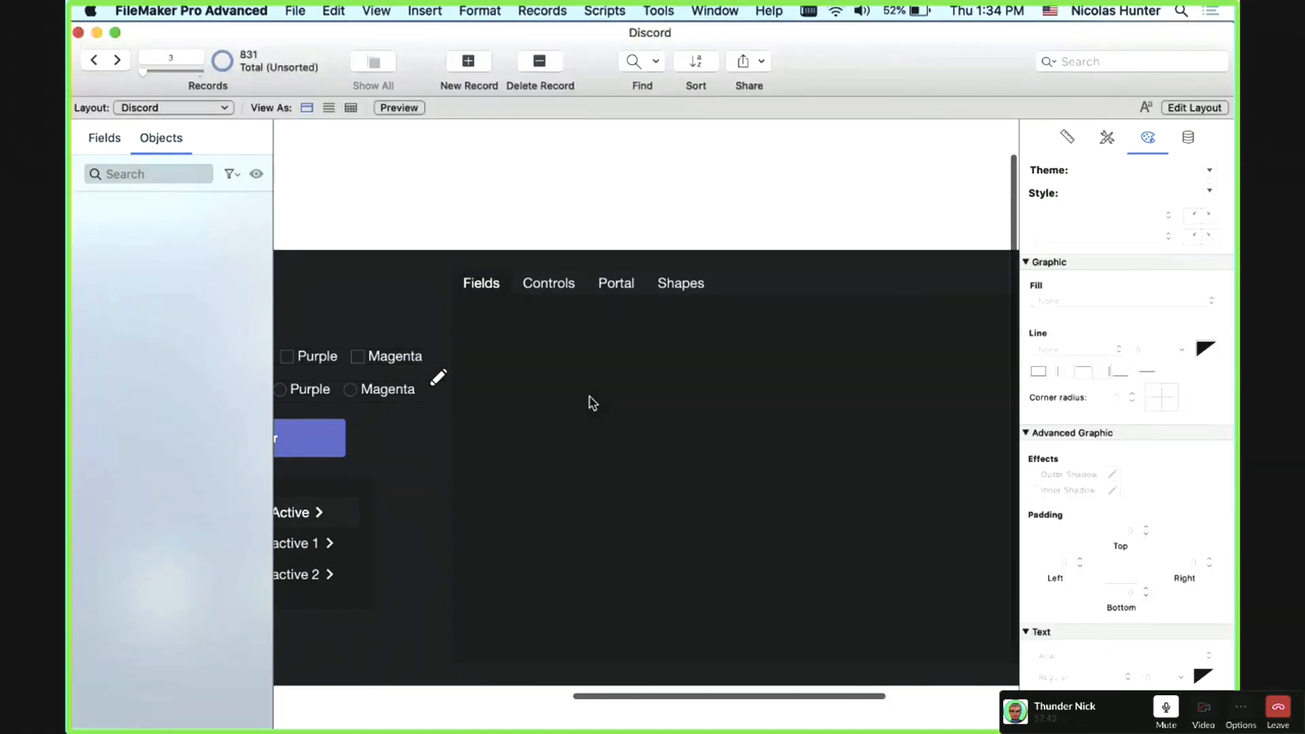
pyautogui.hscroll(-3, 699, 294)
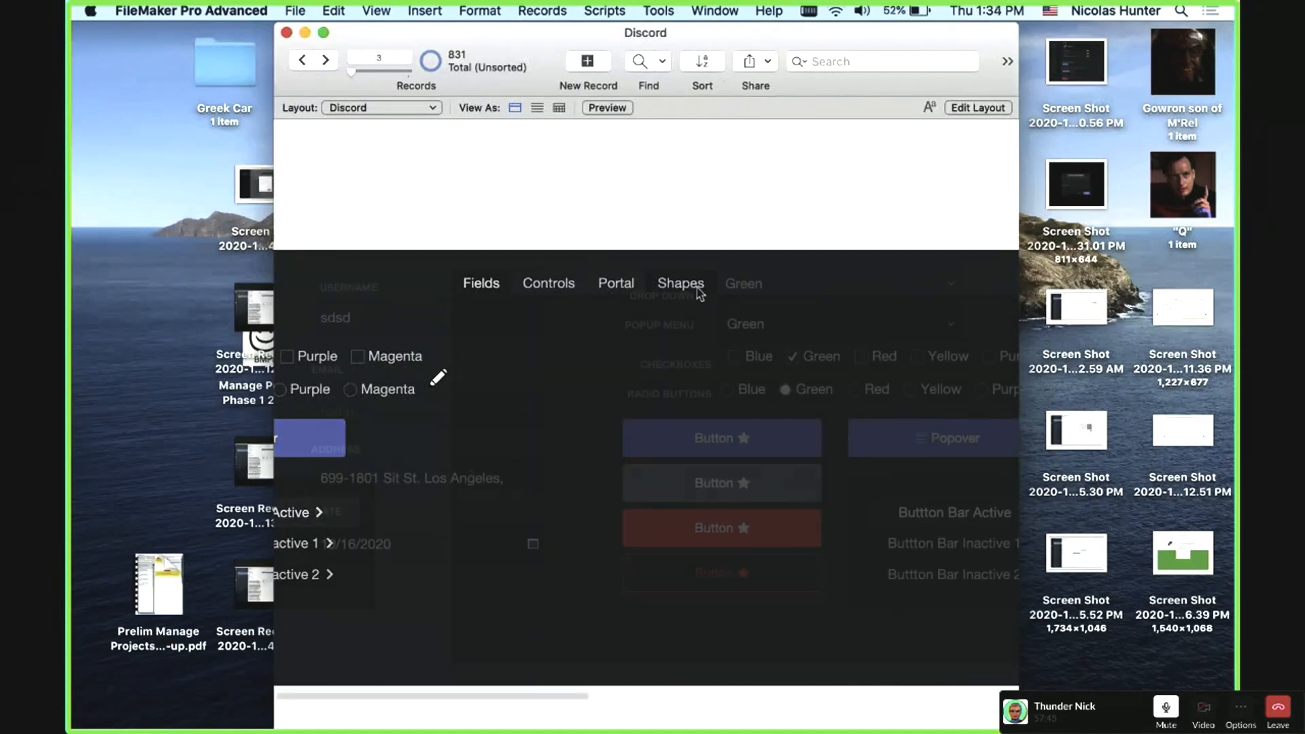
pyautogui.hscroll(-8, 542, 292)
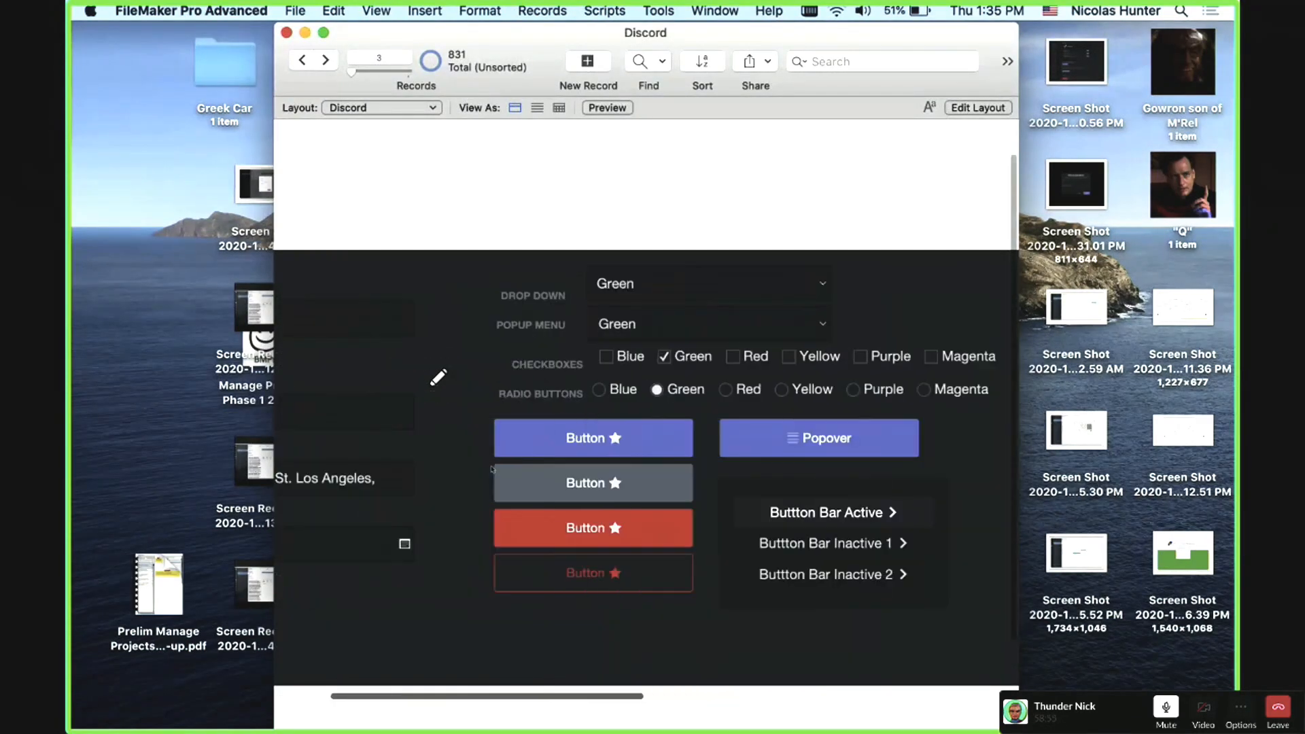
pyautogui.hscroll(15, 492, 469)
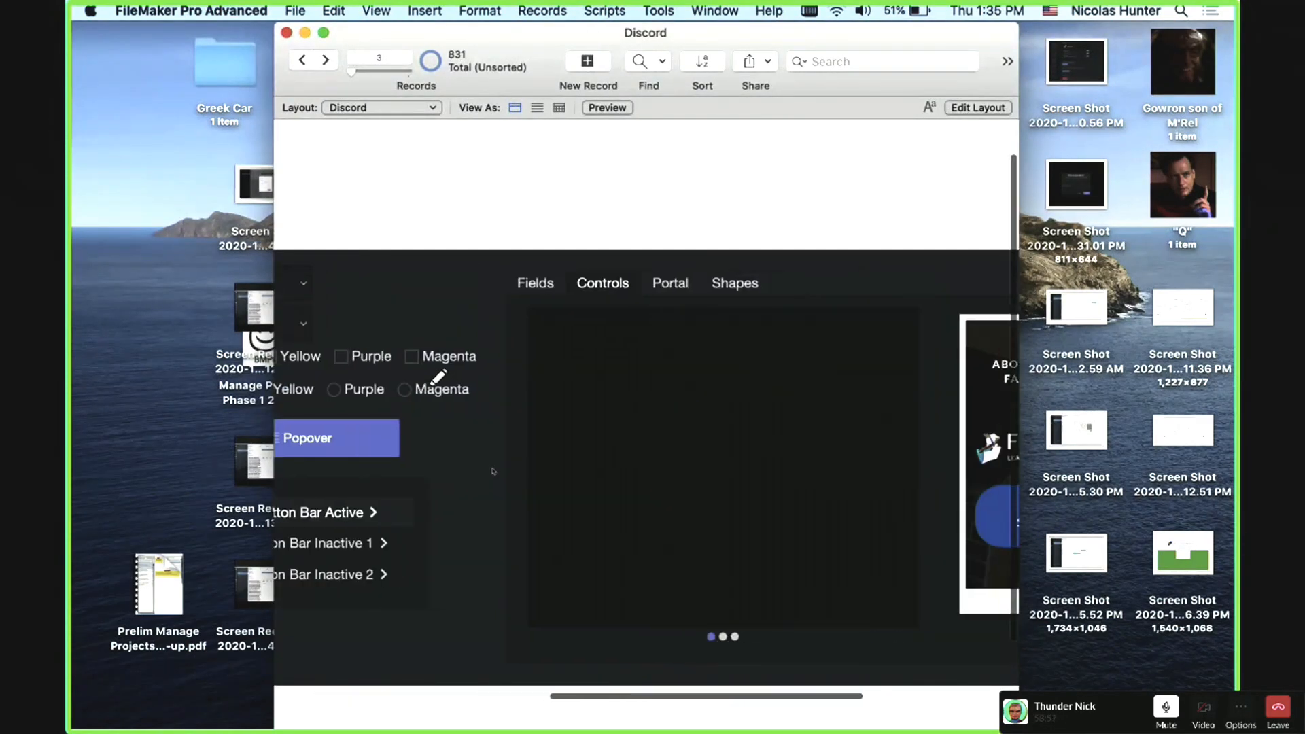
pyautogui.hscroll(1, 499, 450)
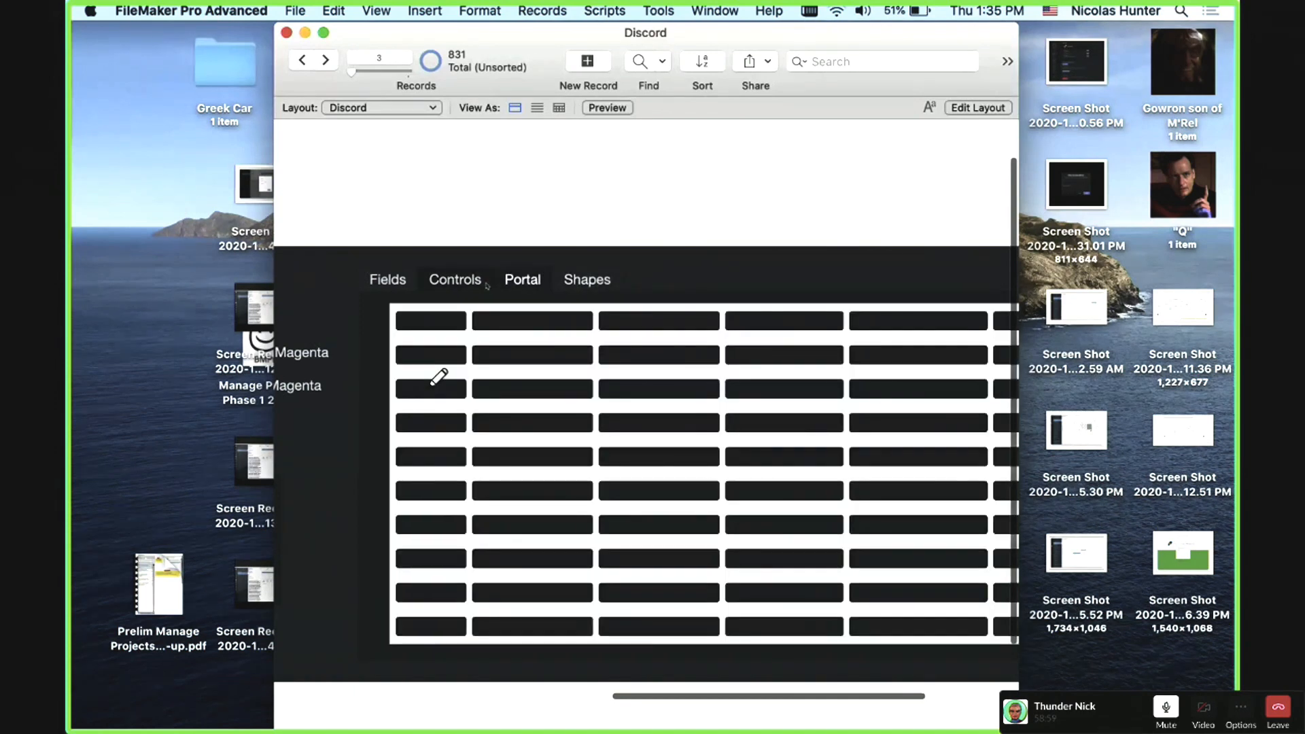
pyautogui.hscroll(-10, 439, 377)
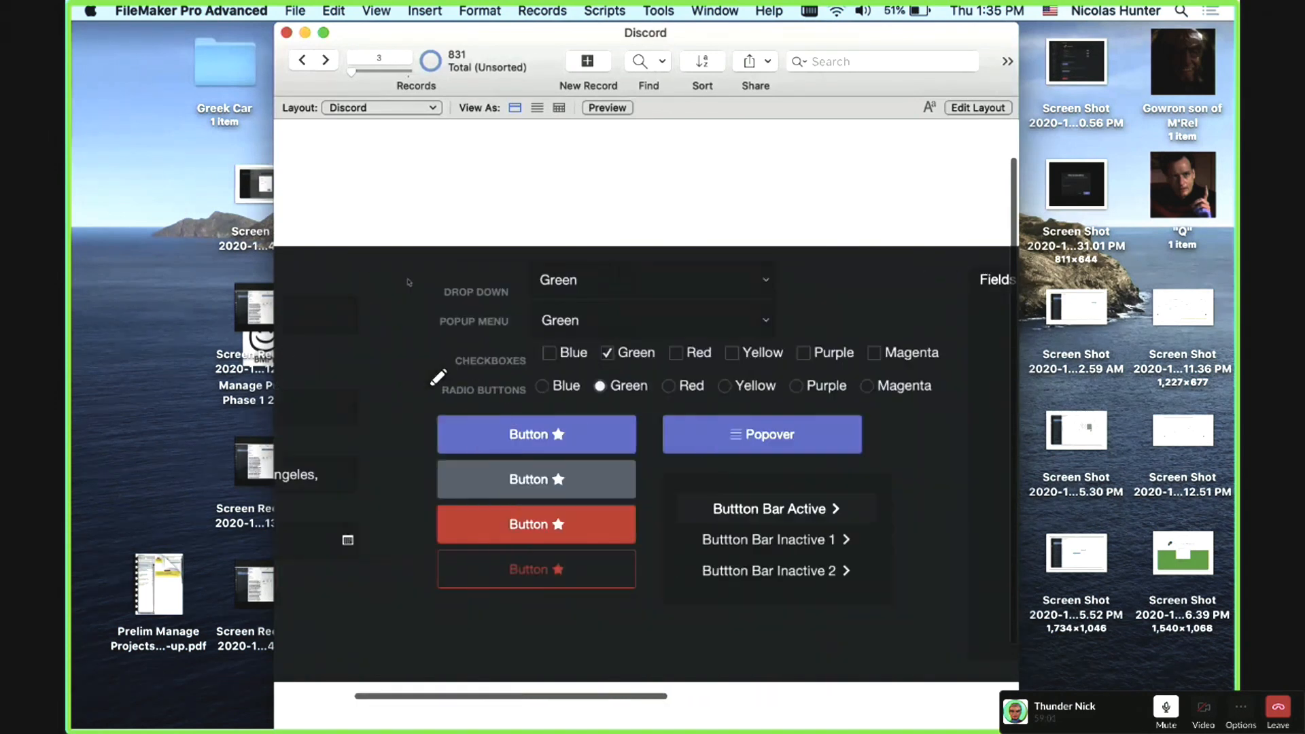
pyautogui.hscroll(10, 438, 377)
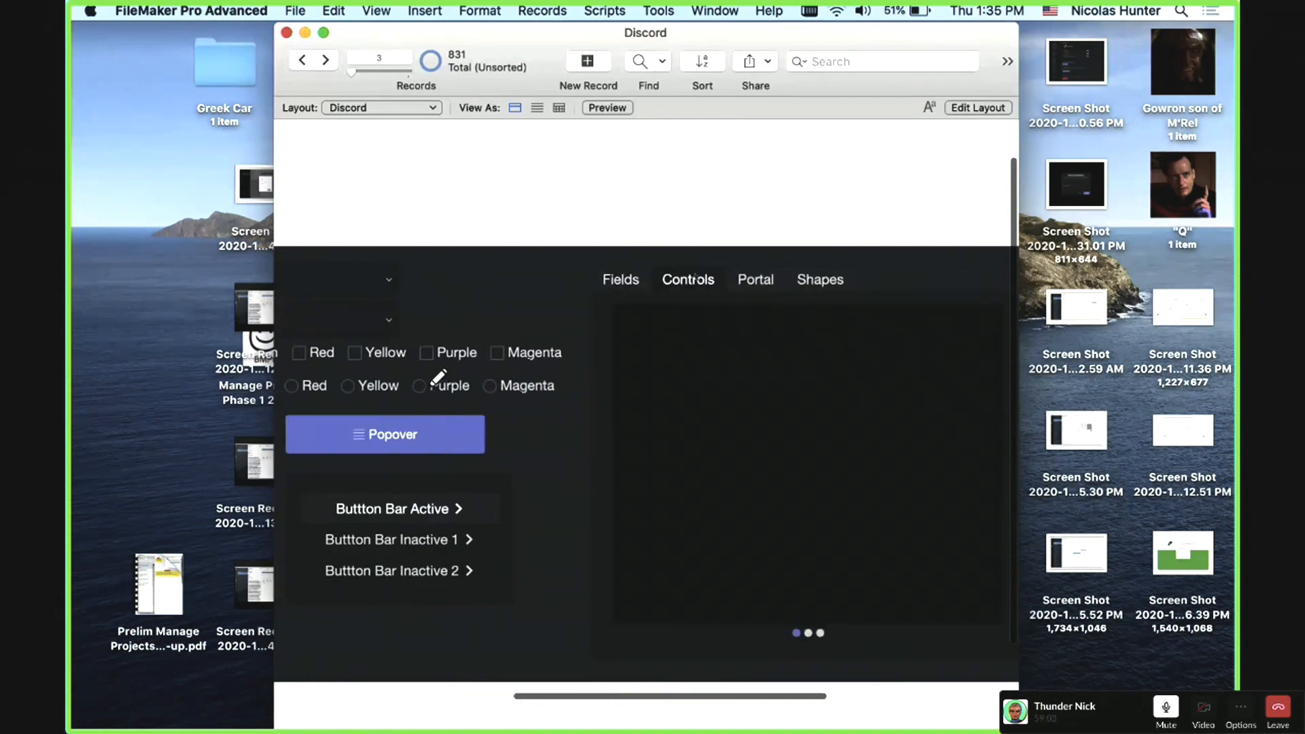
# Step: Switch repeatedly between the Fields, Controls, Portal and Shapes tabs to check their active and hover appearance
pyautogui.click(835, 284)
pyautogui.click(756, 282)
pyautogui.click(637, 278)
pyautogui.click(688, 281)
pyautogui.click(756, 281)
pyautogui.click(835, 284)
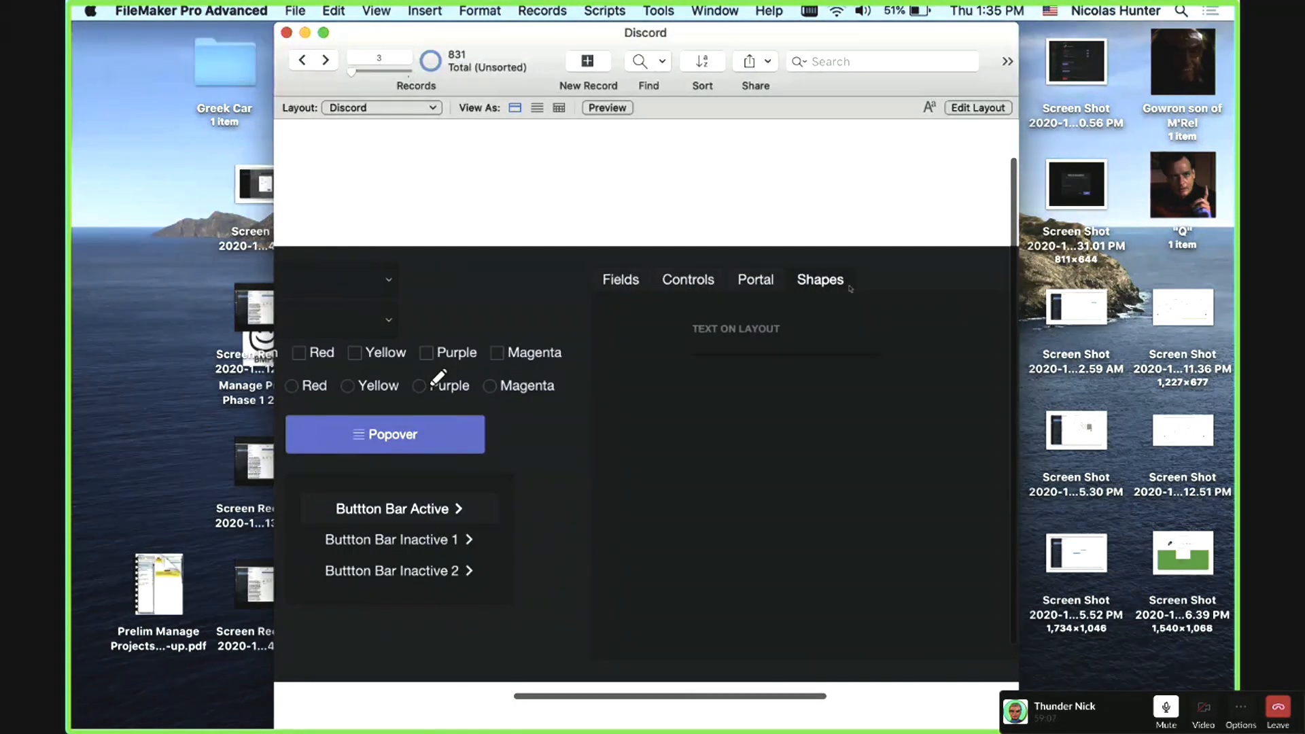
pyautogui.click(755, 281)
pyautogui.click(612, 283)
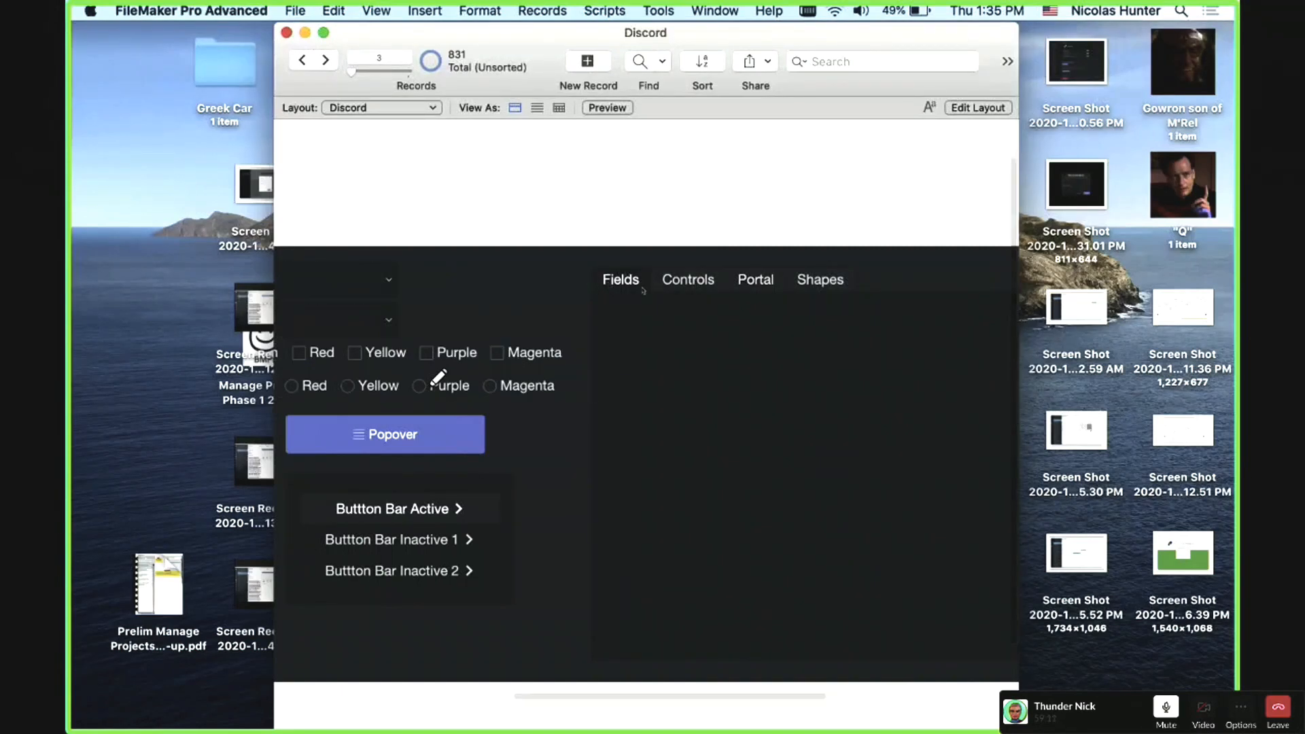
pyautogui.click(741, 284)
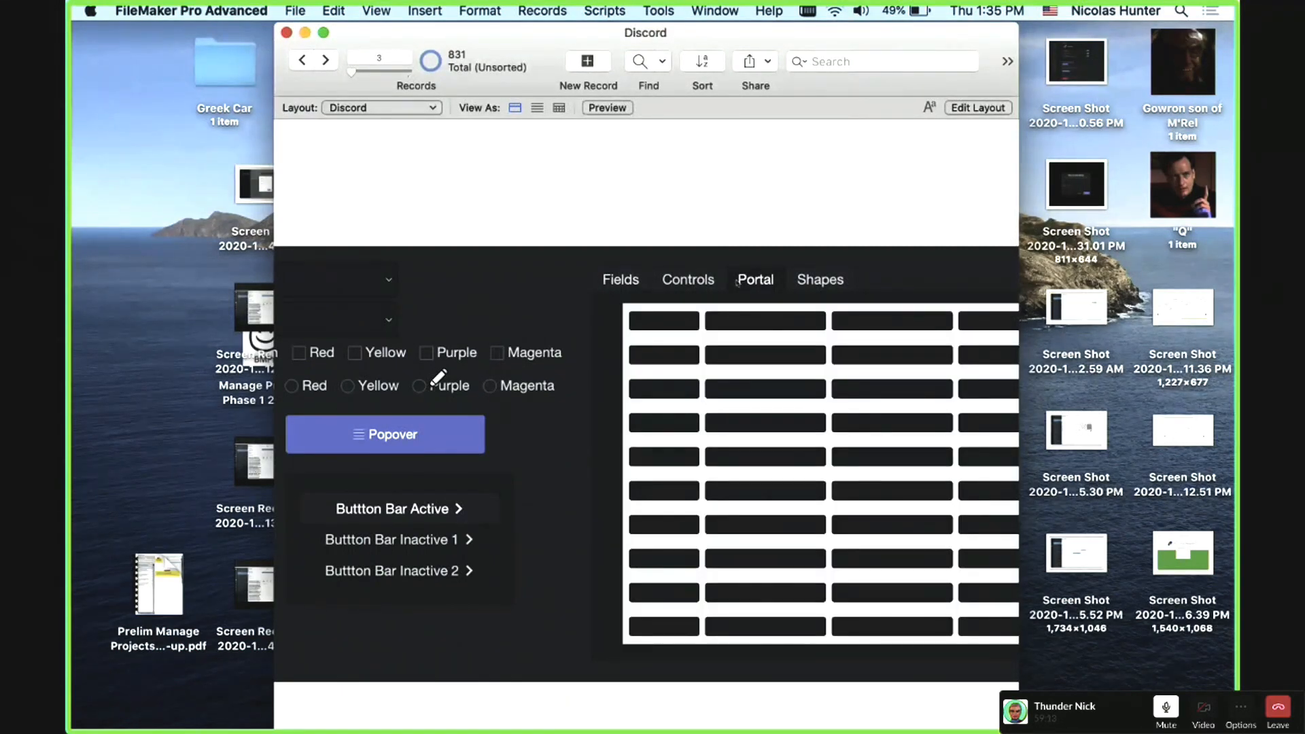
# Step: In Layout mode, give the portal's Date edit box a transparent fill and remove its border lines
pyautogui.press('super+l')
pyautogui.hscroll(5, 788, 333)
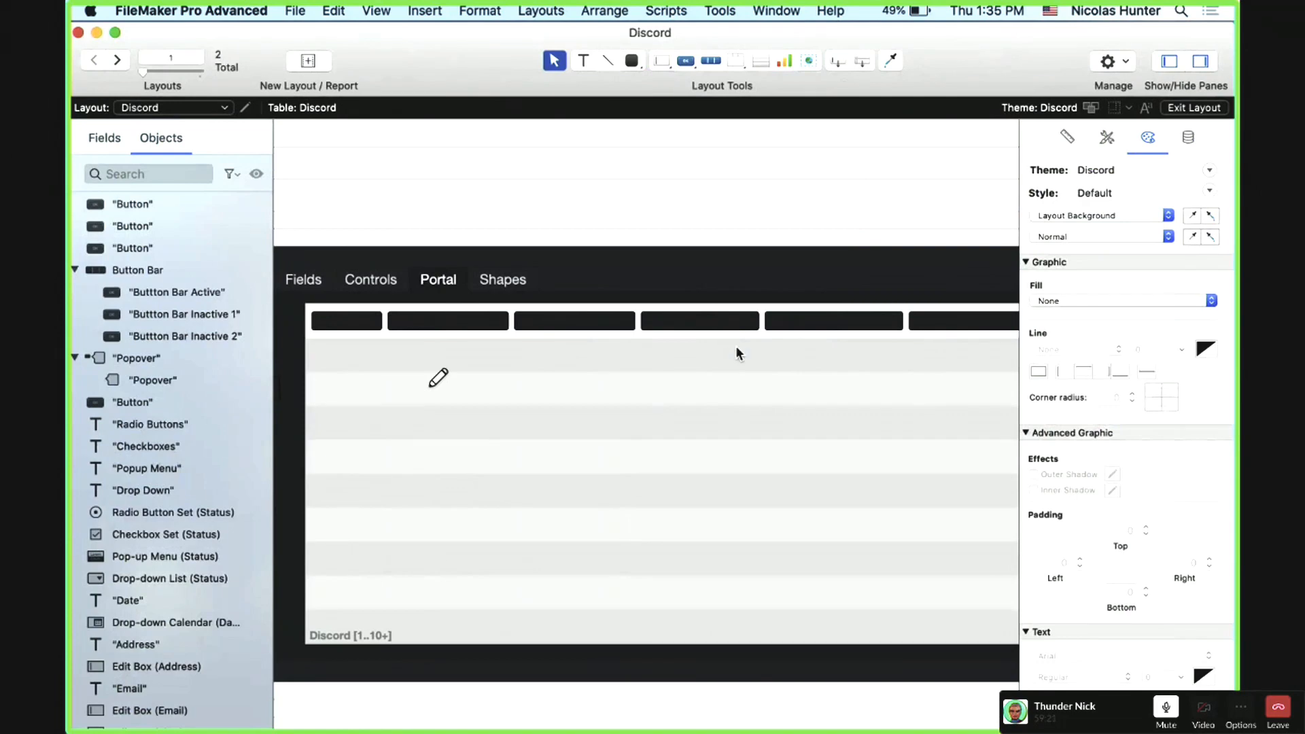
pyautogui.click(362, 323)
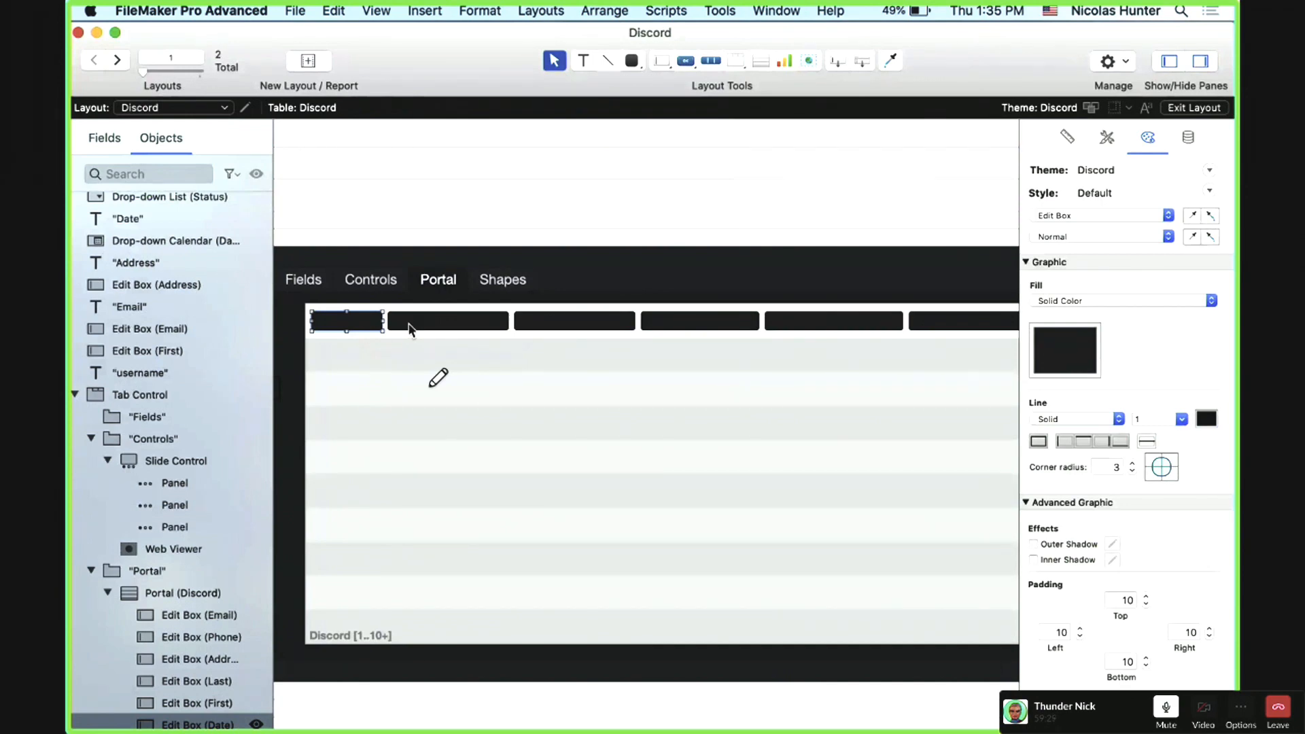
pyautogui.scroll(-1, 411, 330)
pyautogui.scroll(1, 410, 329)
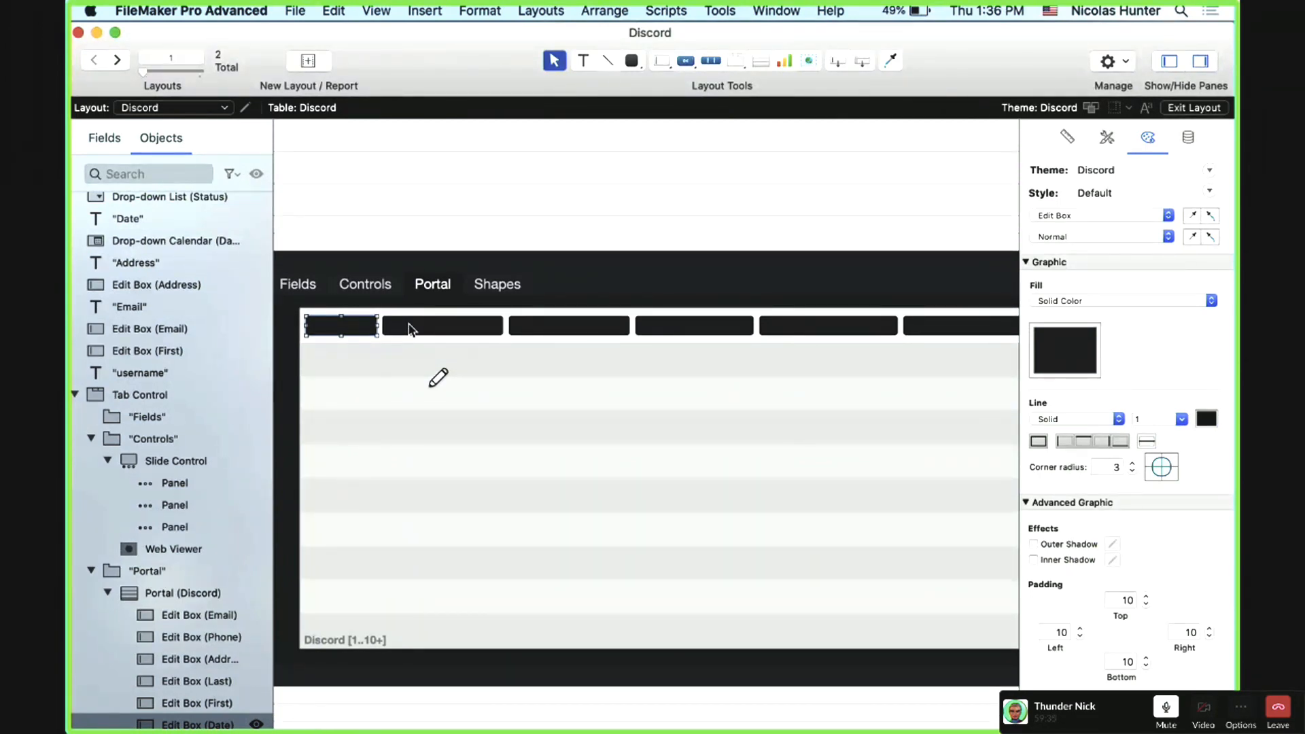
pyautogui.hscroll(-5, 410, 330)
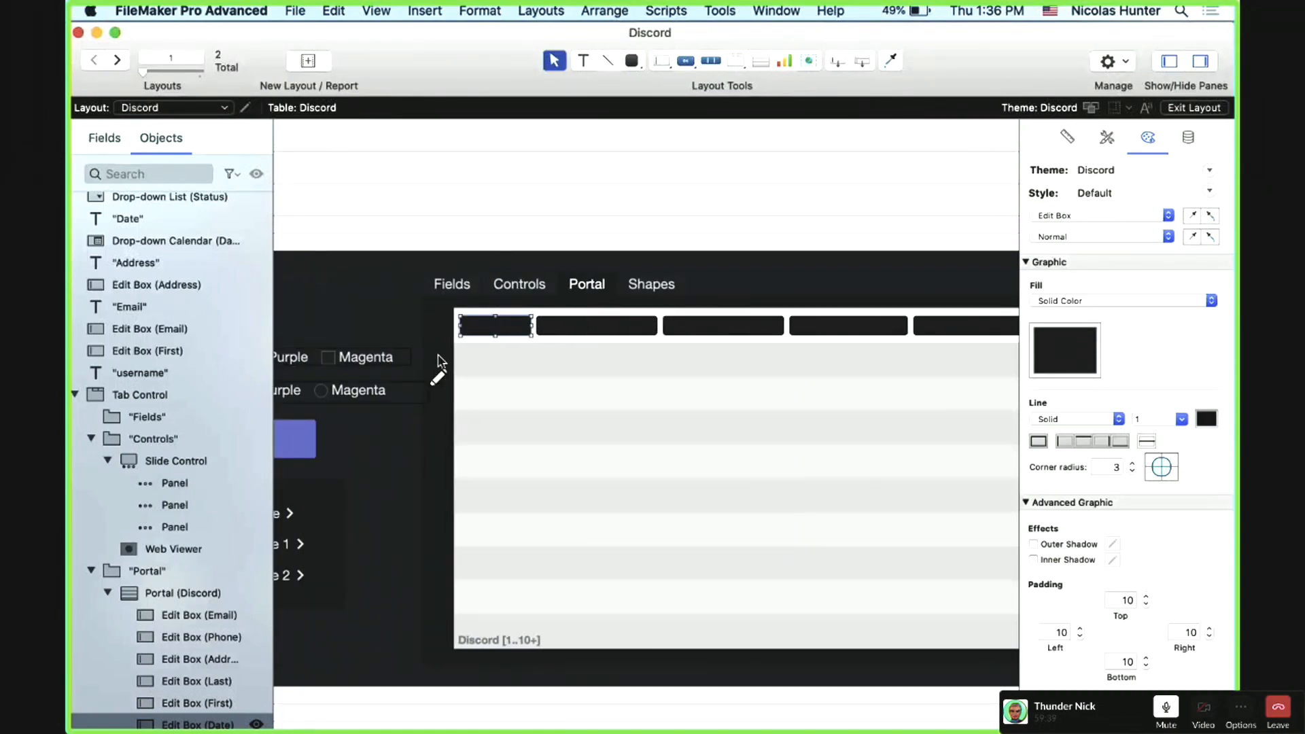
pyautogui.click(1065, 346)
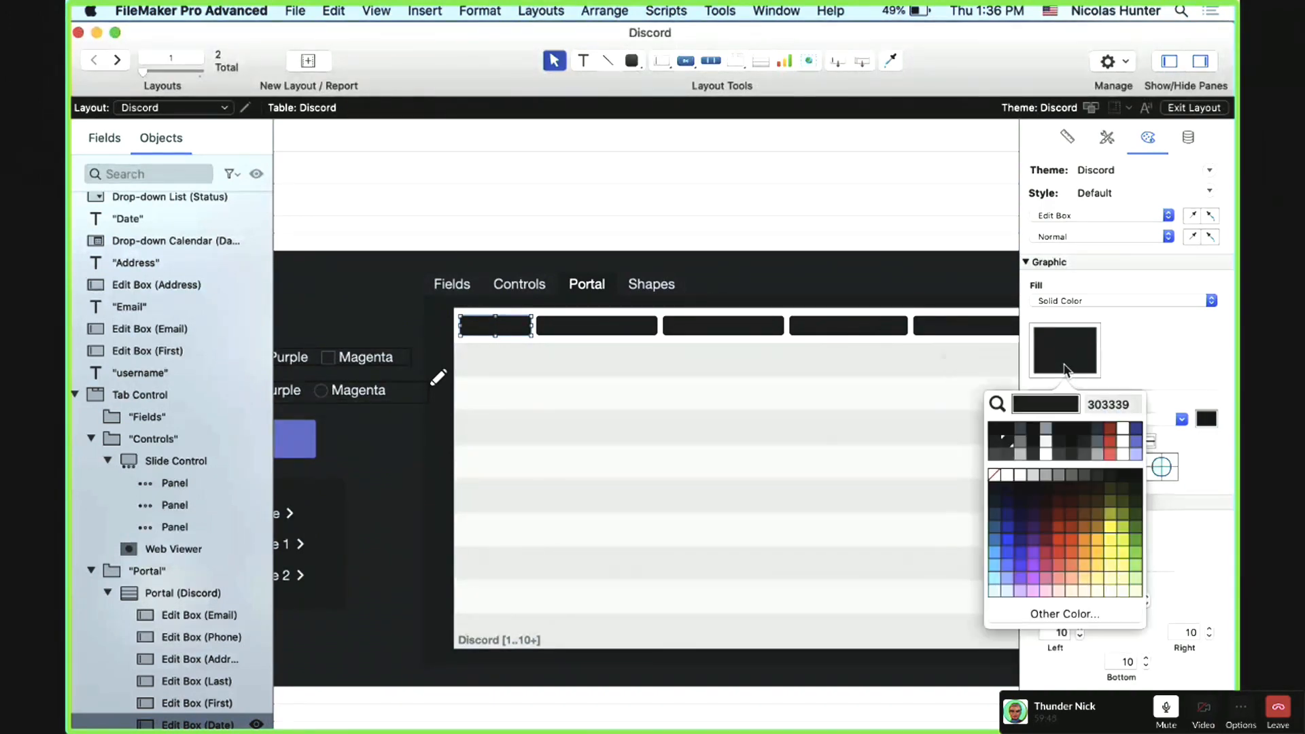
pyautogui.click(985, 476)
pyautogui.click(1038, 441)
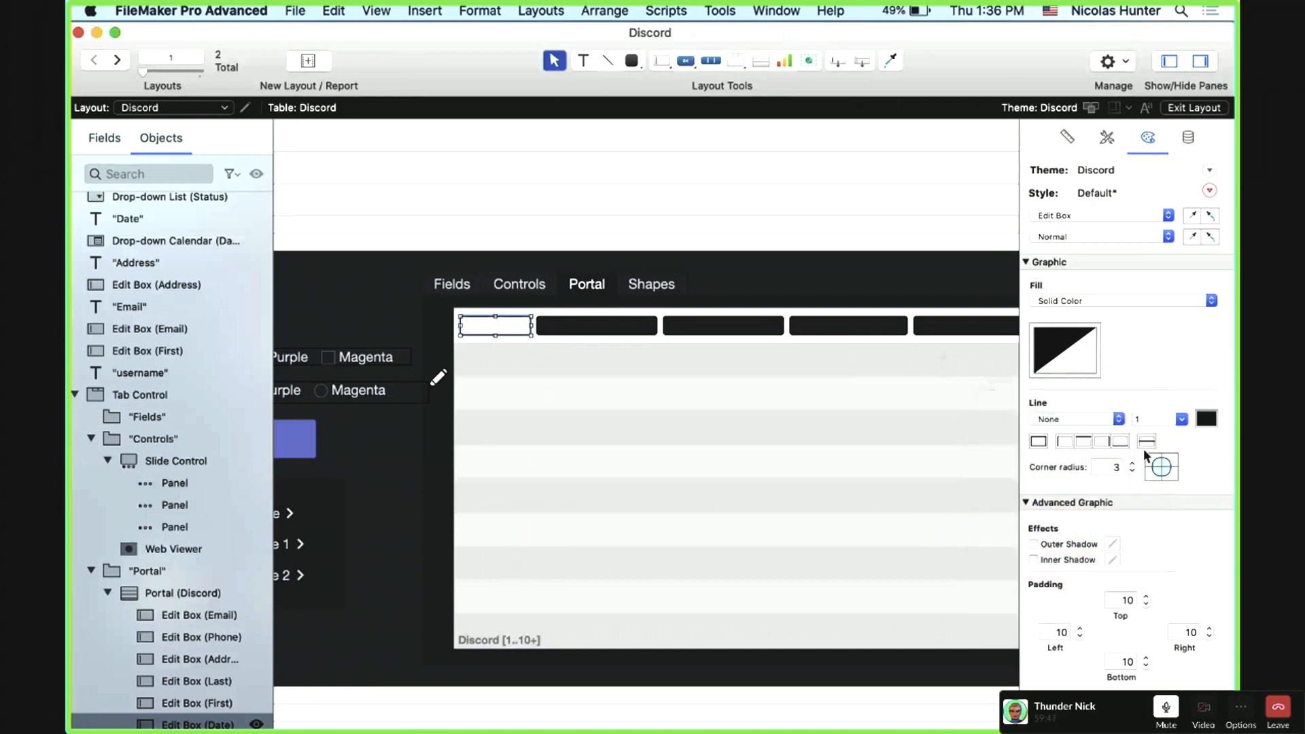
# Step: Set the Date edit box's corner radius to 0 and give its text a dark color
pyautogui.click(1132, 471)
pyautogui.click(1132, 471)
pyautogui.click(1132, 470)
pyautogui.scroll(-5, 1127, 375)
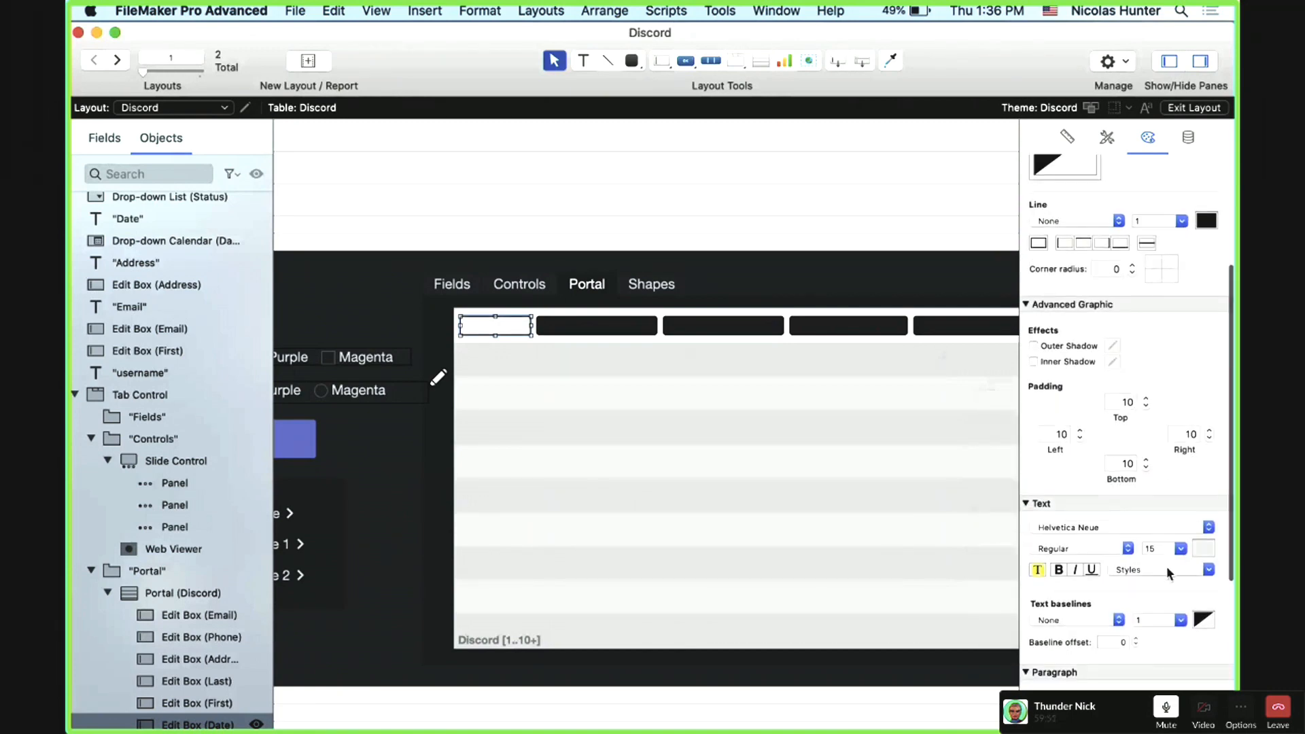
pyautogui.click(1198, 549)
pyautogui.click(1216, 364)
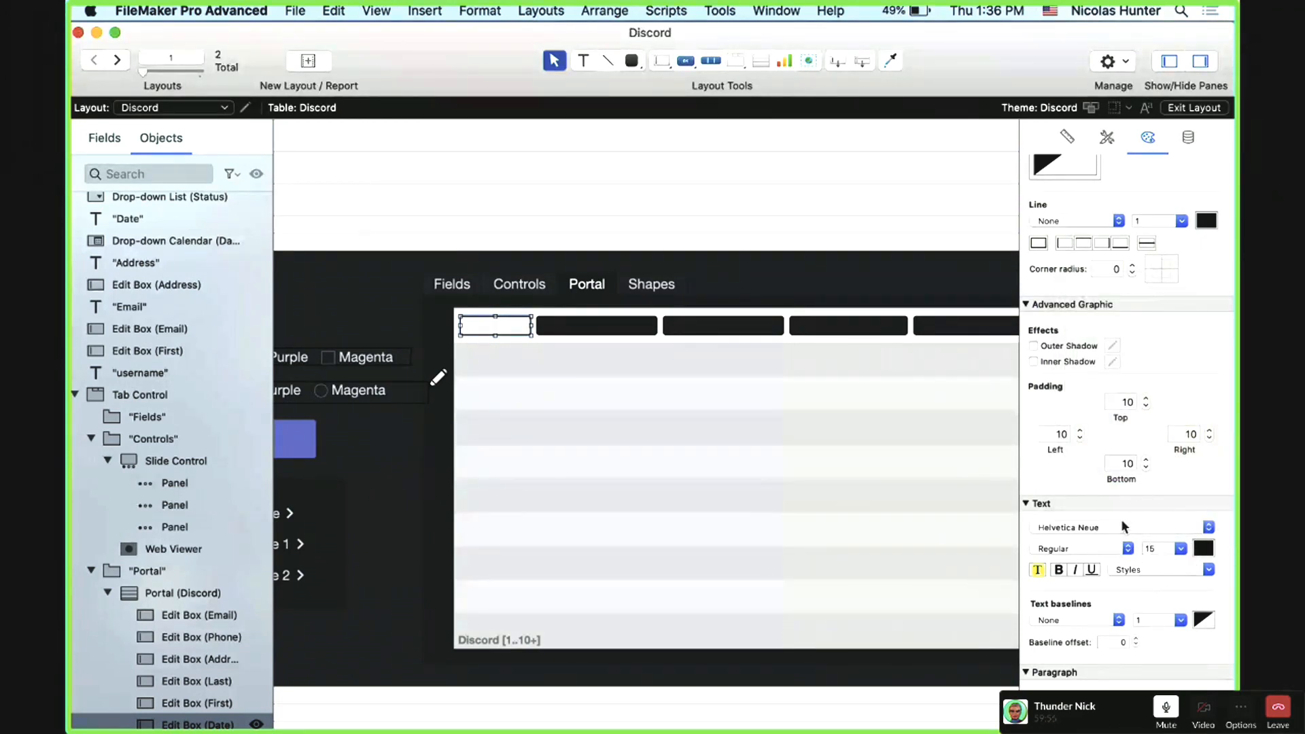
# Step: Set the Date edit box's padding to 2 on the top, left, right and bottom sides
pyautogui.click(1151, 549)
pyautogui.doubleClick(1128, 406)
pyautogui.write('2')
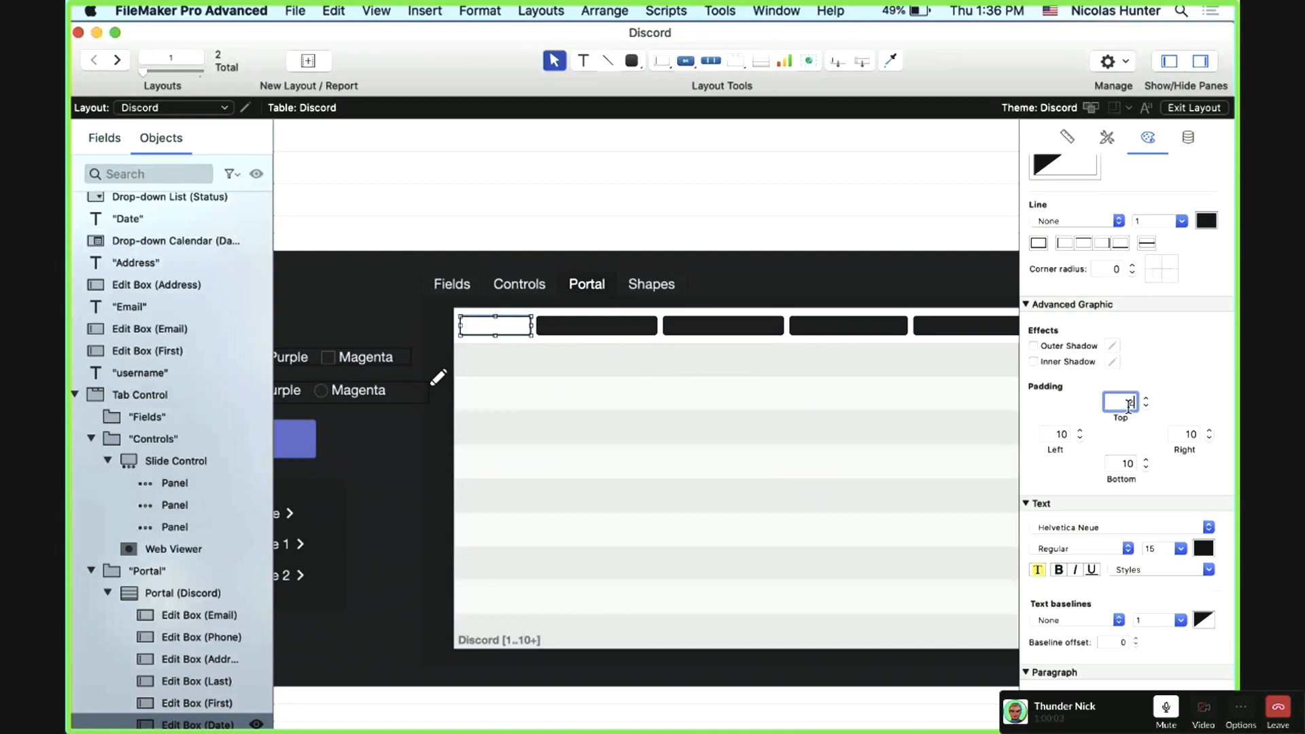
pyautogui.press('Tab')
pyautogui.press('Tab')
pyautogui.write('2')
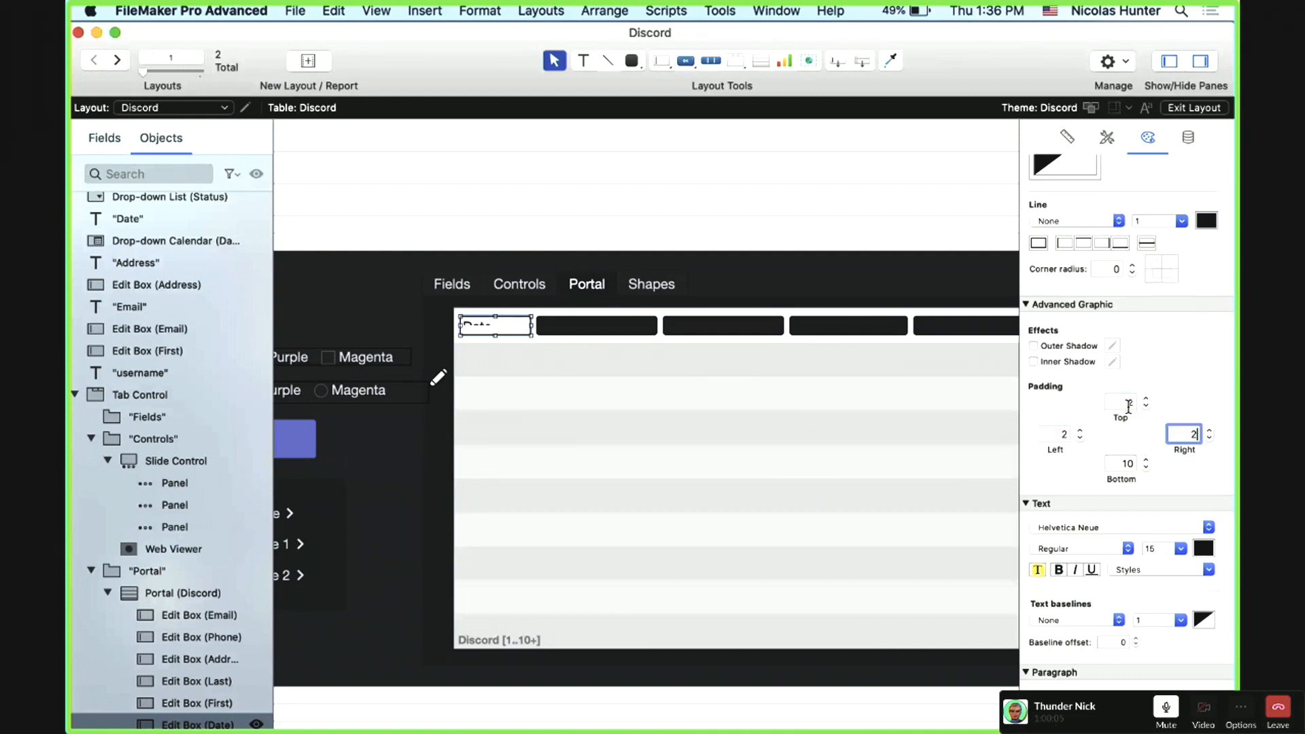
pyautogui.press('Tab')
pyautogui.write('2')
pyautogui.press('Return')
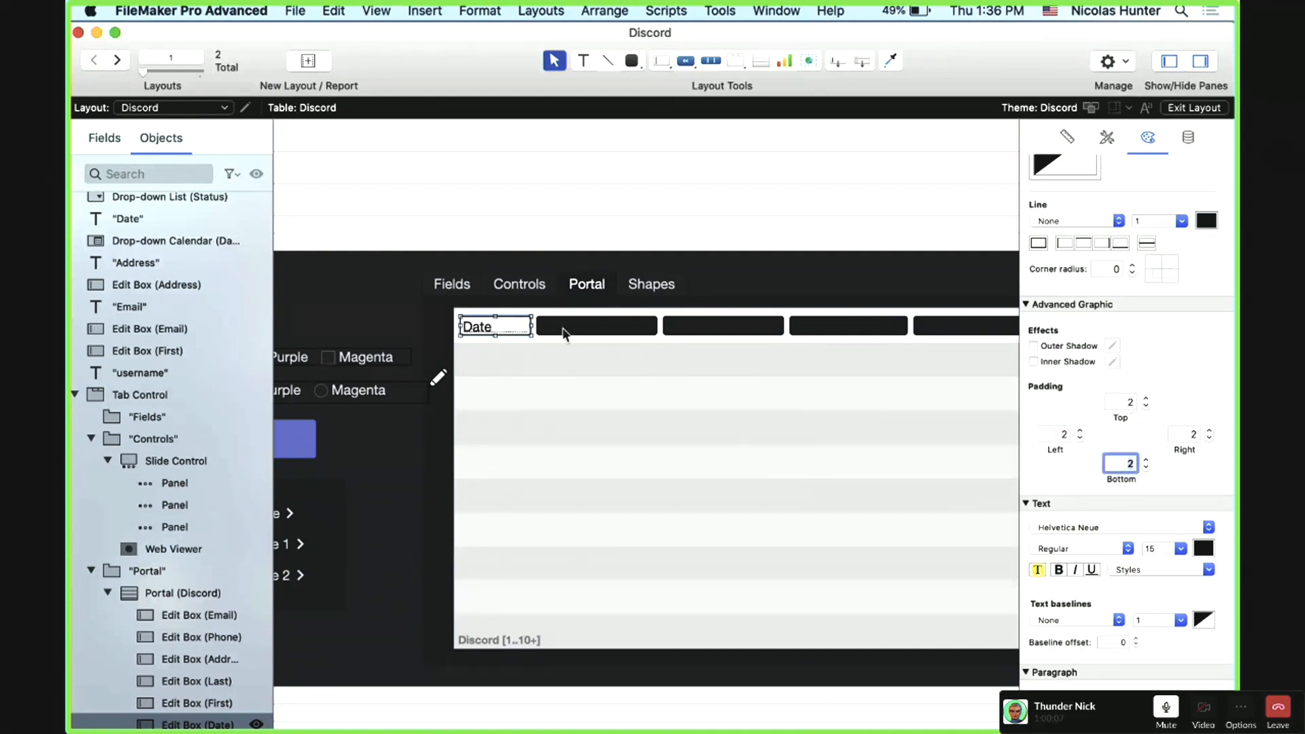
# Step: Examine how the Date edit box sits in the portal's first row and review its appearance settings
pyautogui.click(497, 329)
pyautogui.click(526, 383)
pyautogui.click(499, 330)
pyautogui.moveTo(500, 327); pyautogui.dragTo(500, 326)
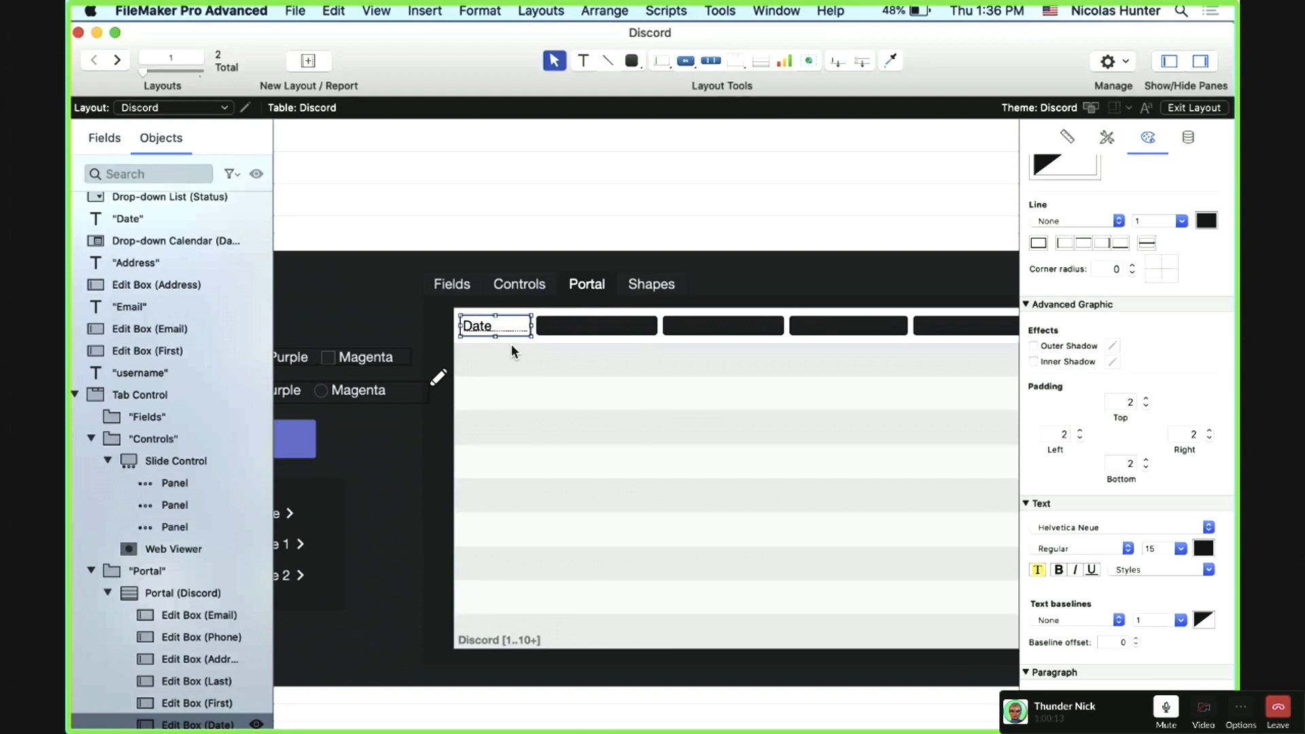
pyautogui.scroll(5, 1087, 377)
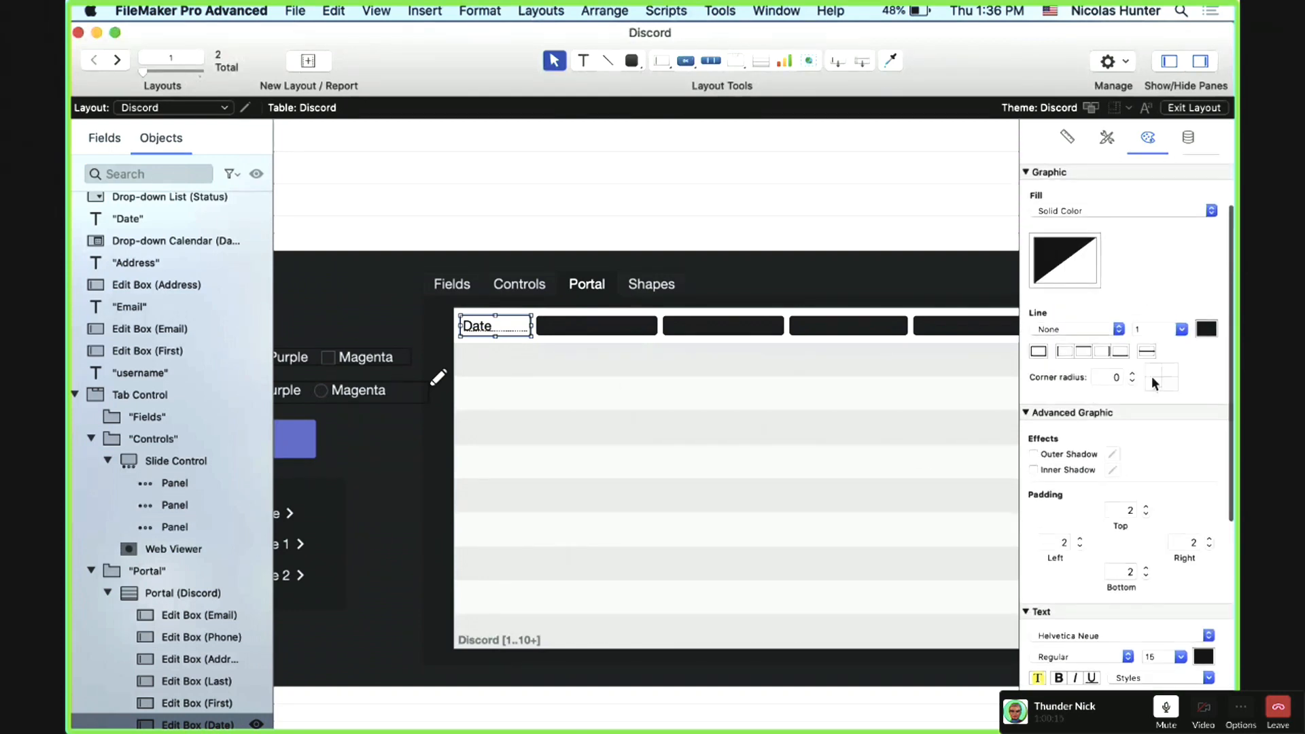
pyautogui.click(1111, 231)
pyautogui.click(1112, 246)
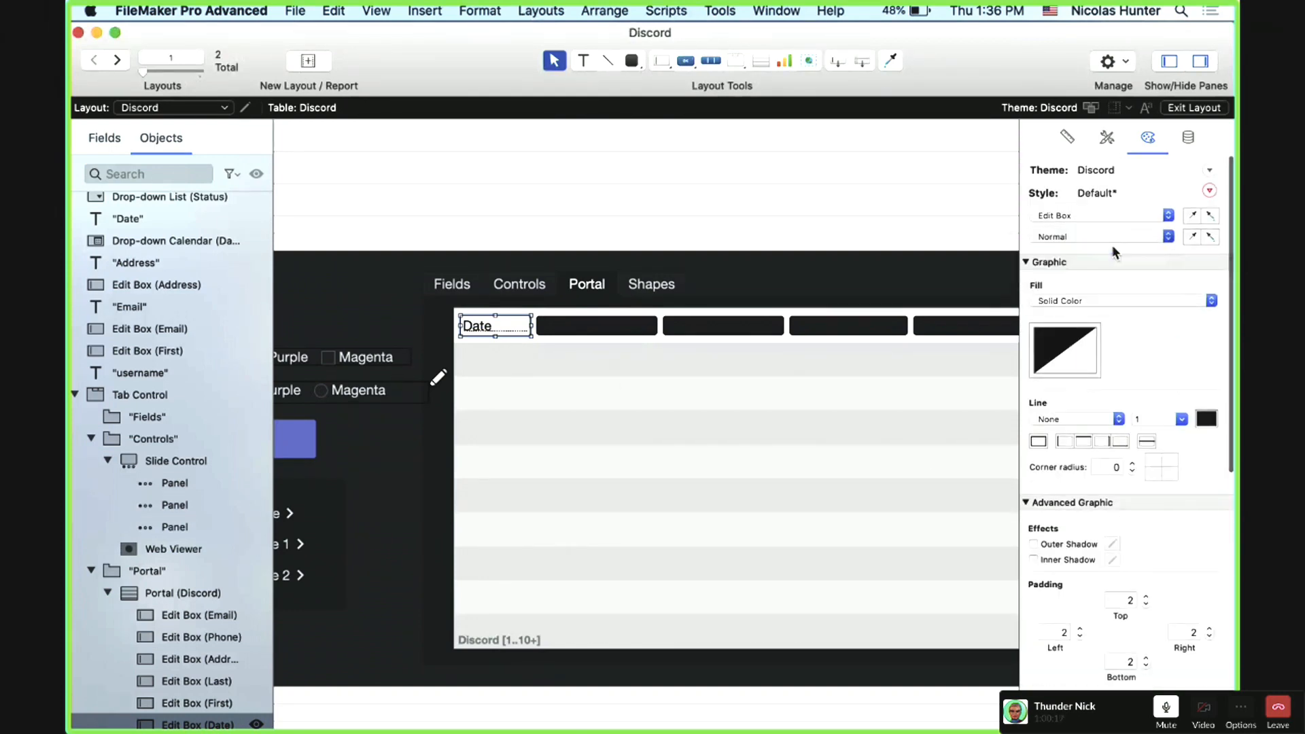
pyautogui.scroll(-4, 1160, 507)
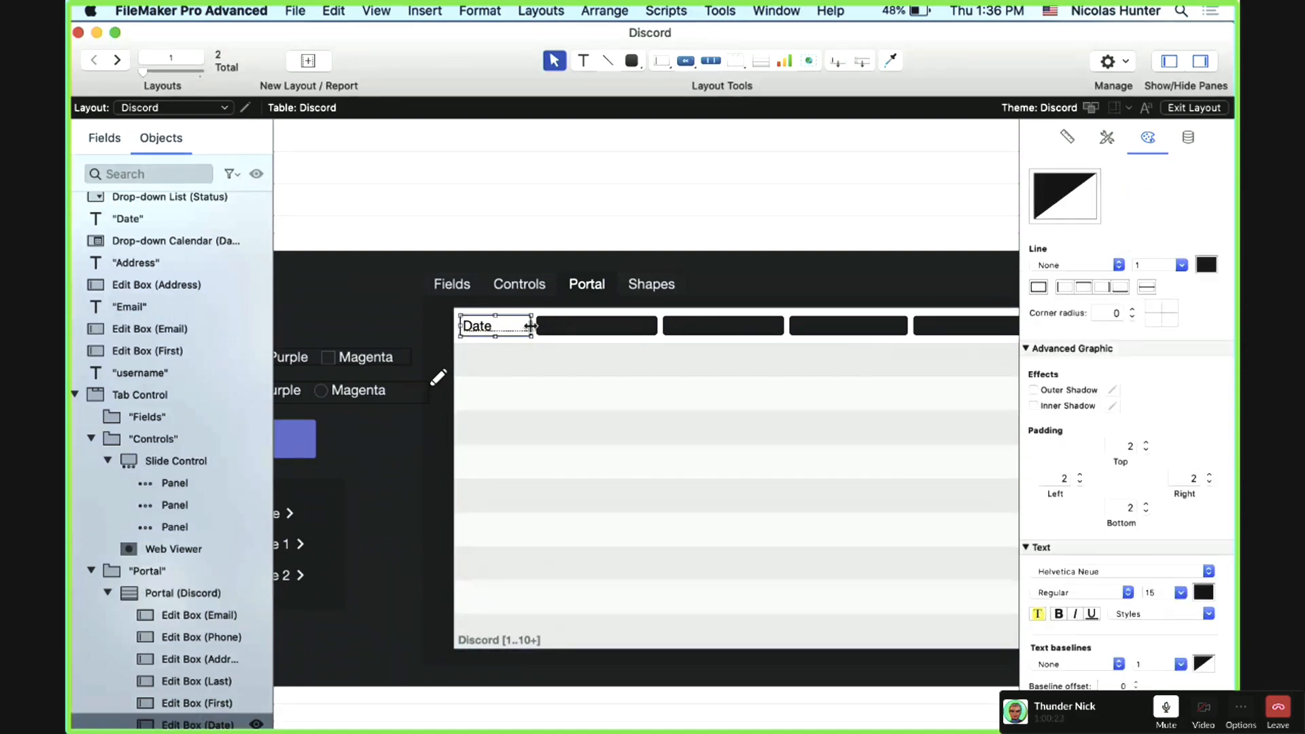
pyautogui.click(537, 378)
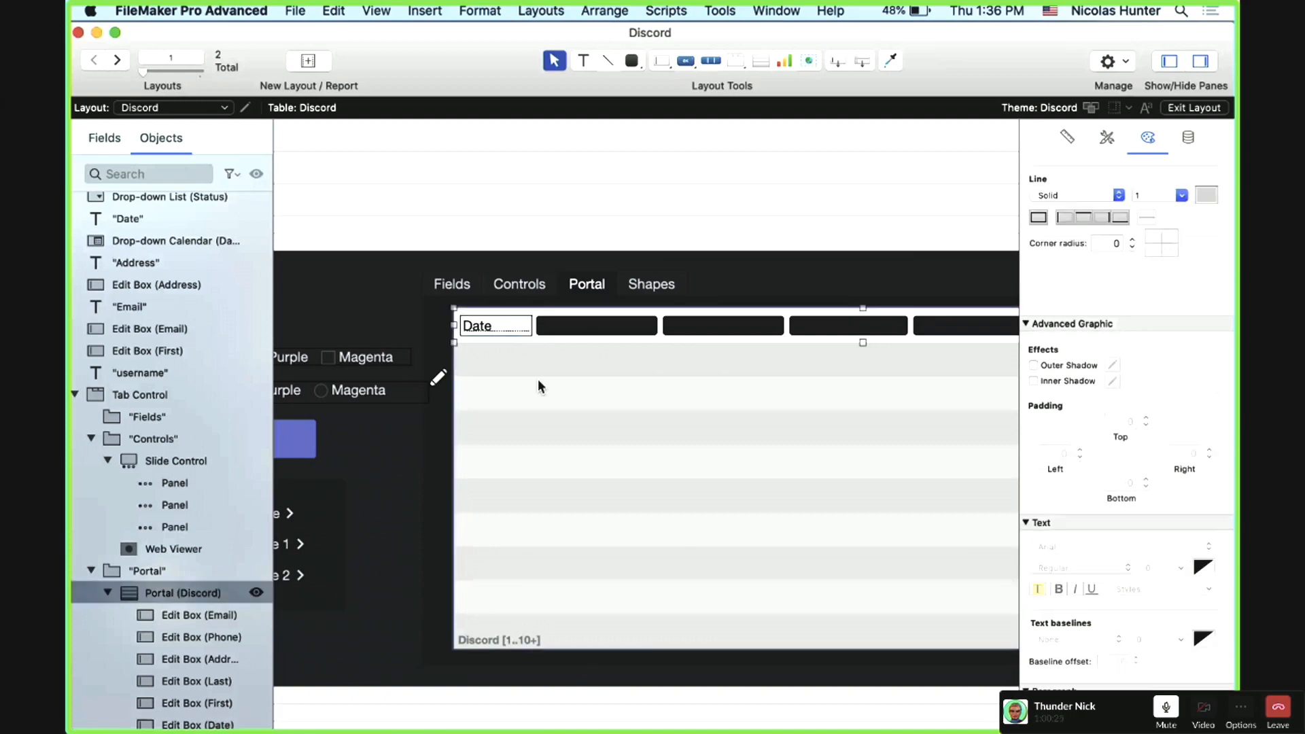
pyautogui.click(501, 331)
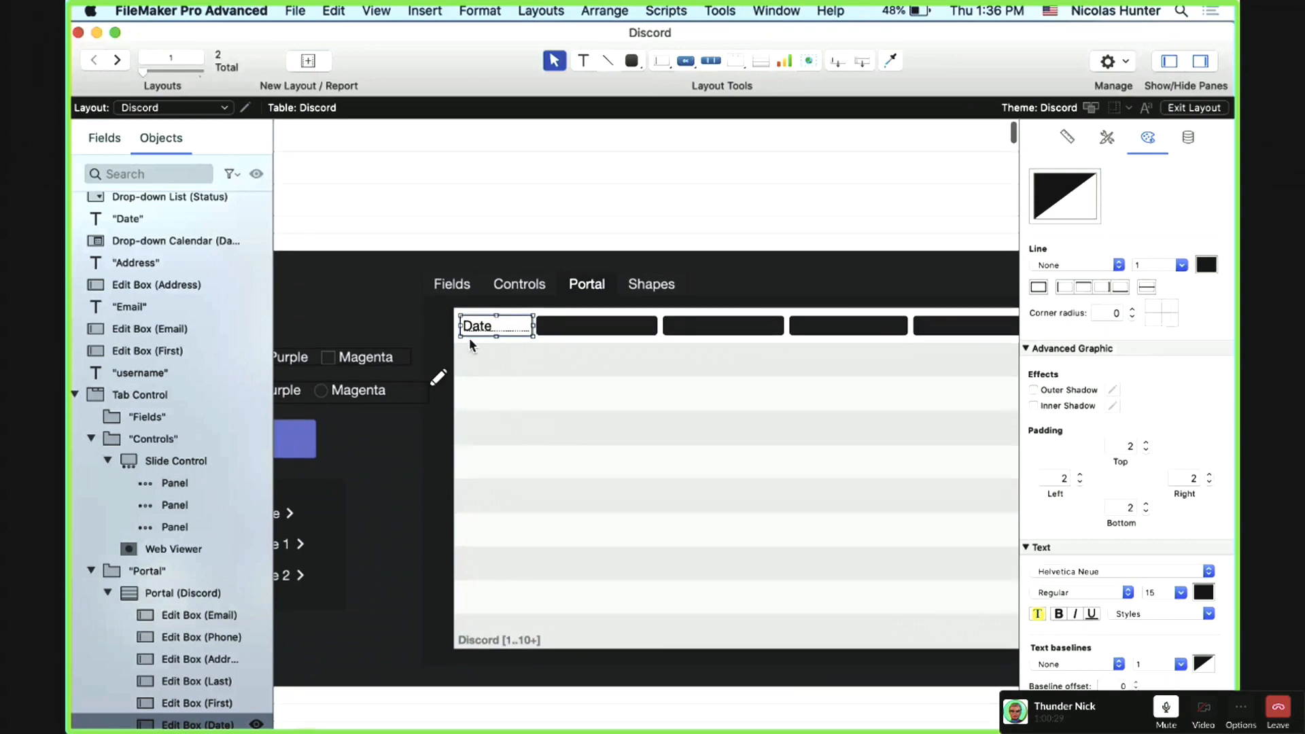
pyautogui.scroll(5, 1128, 340)
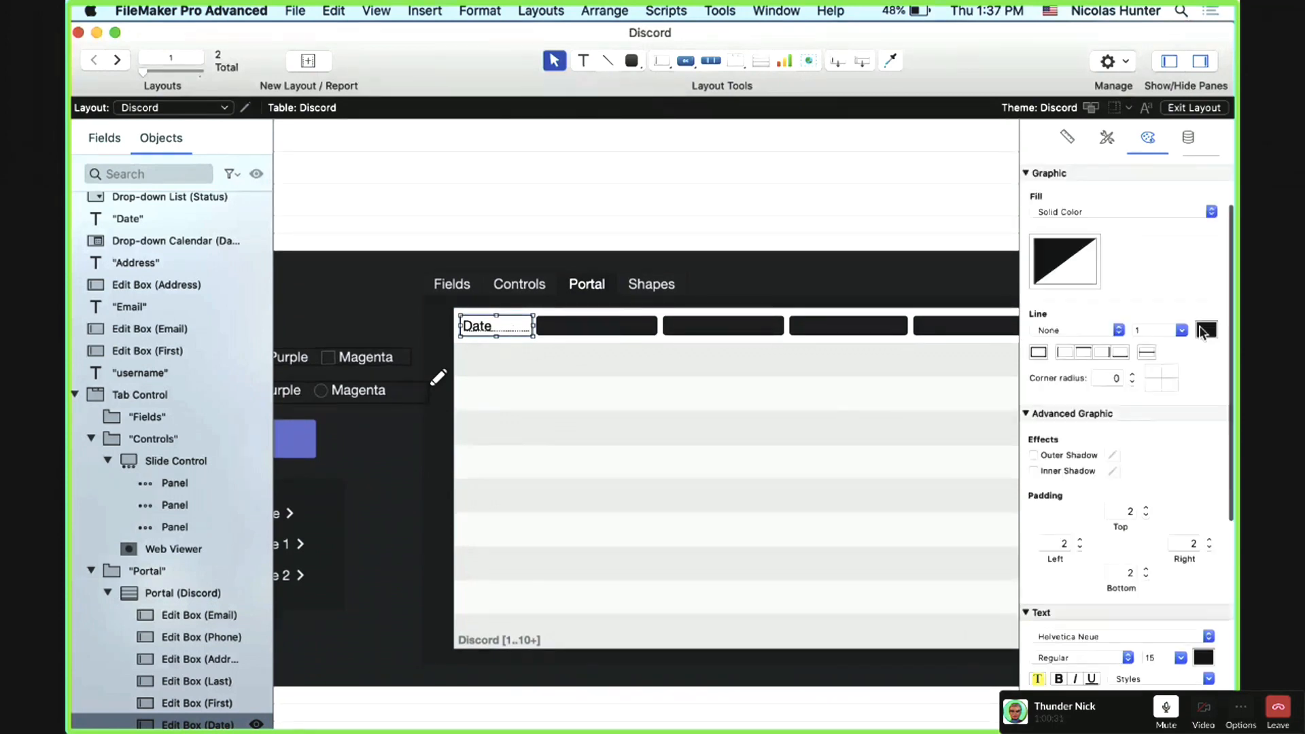
pyautogui.click(1209, 191)
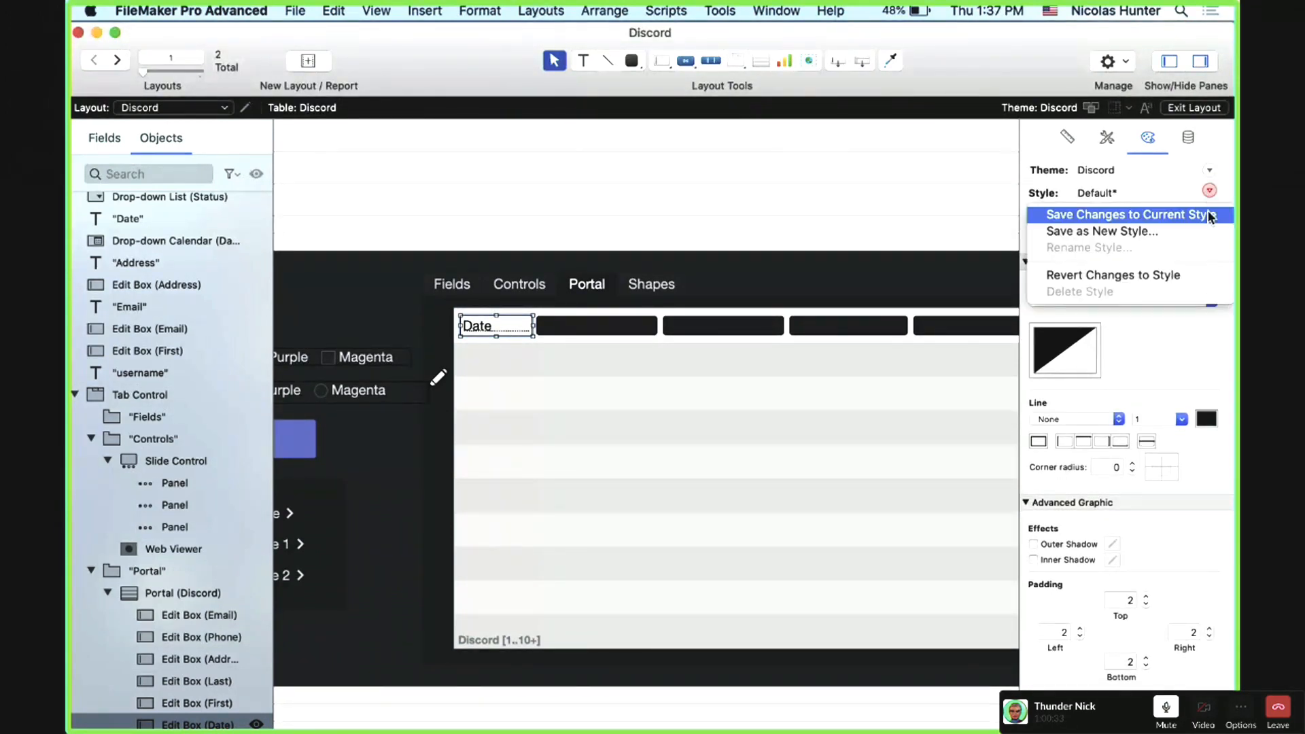
pyautogui.click(1209, 215)
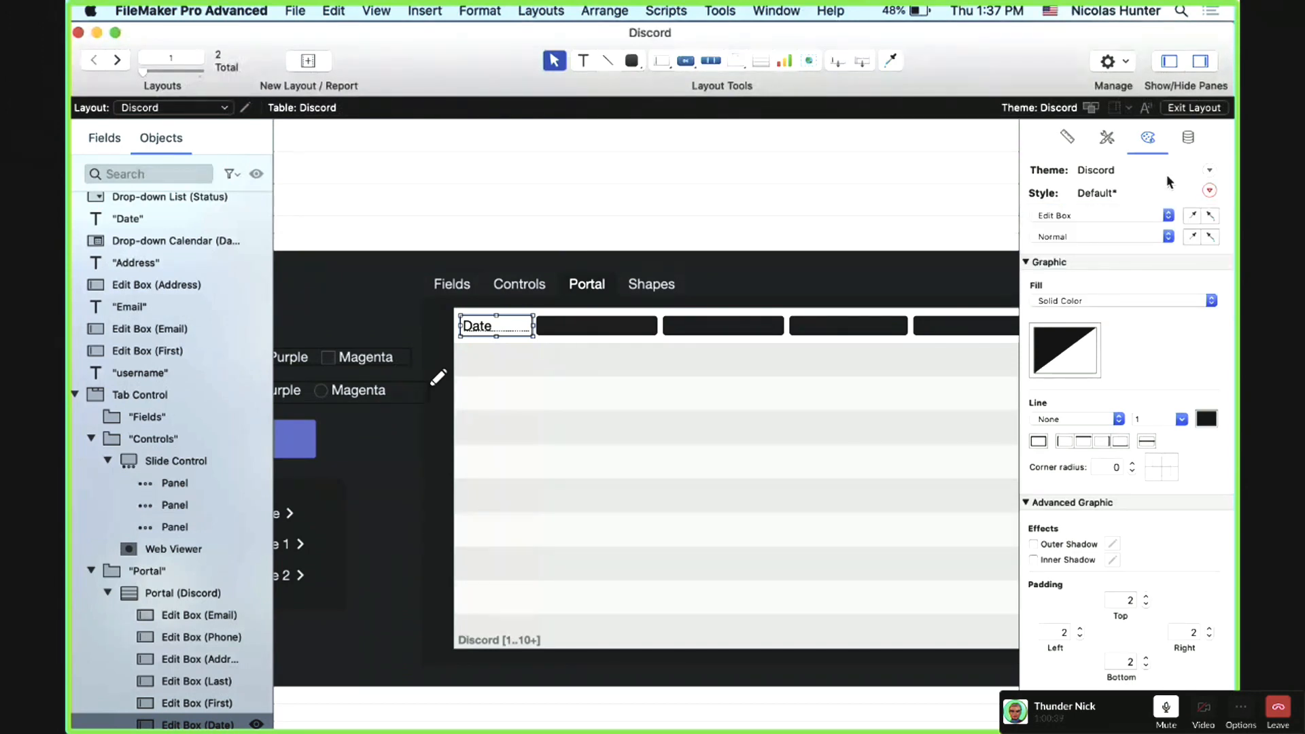
pyautogui.click(1209, 191)
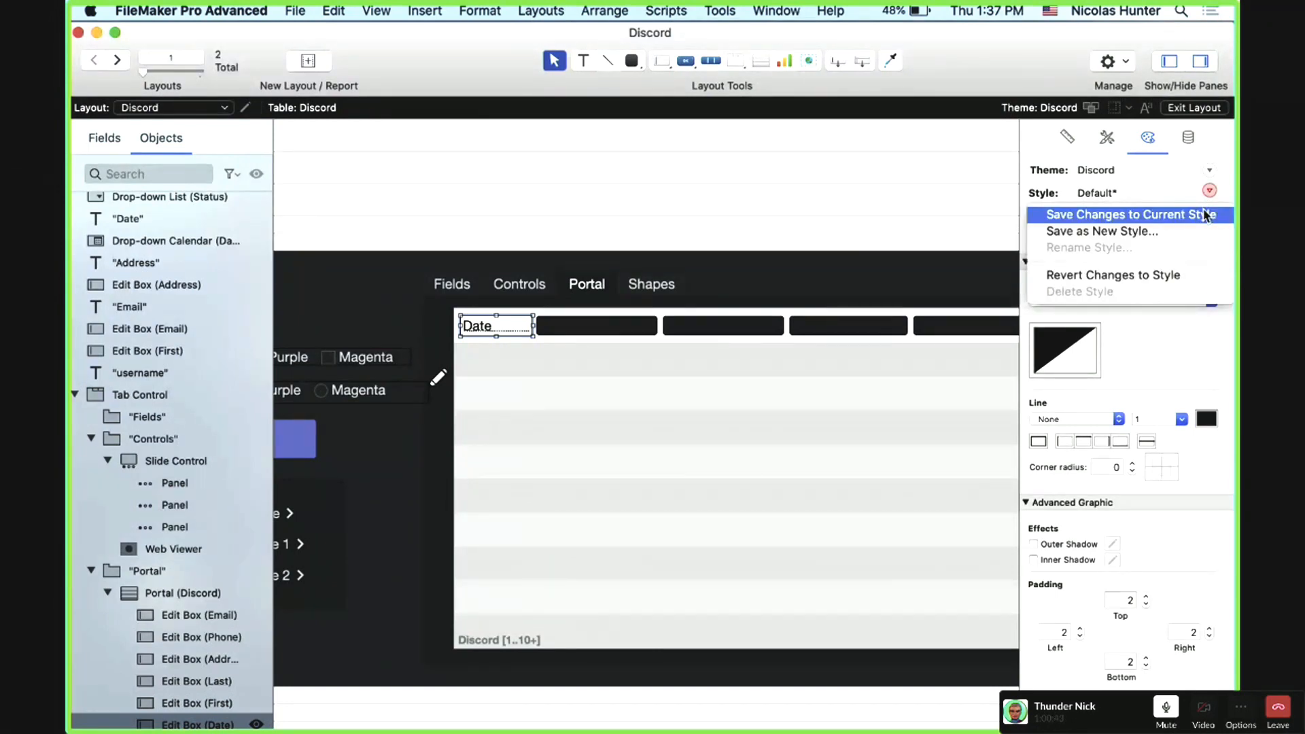
pyautogui.click(1157, 184)
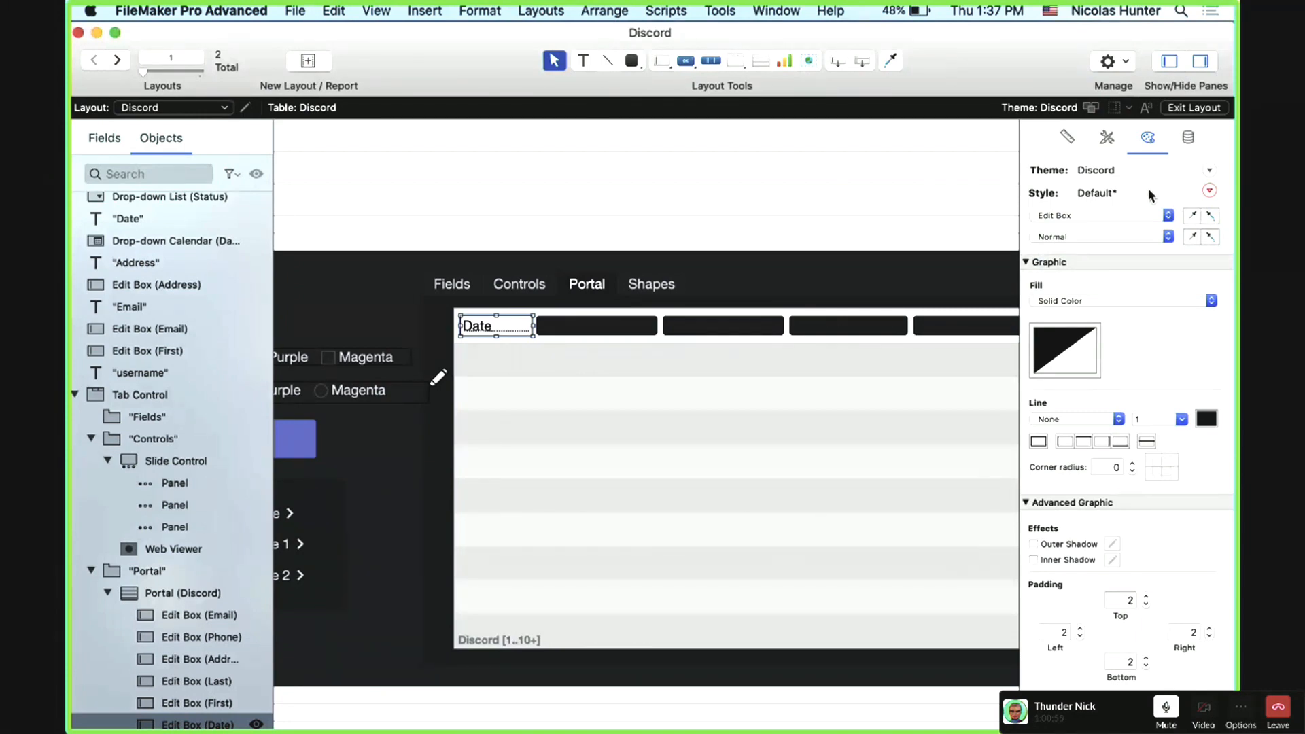
# Step: Compare the drop-down list, pop-up menu and First edit box with the portal's Date edit box to review their styling
pyautogui.hscroll(-5, 505, 371)
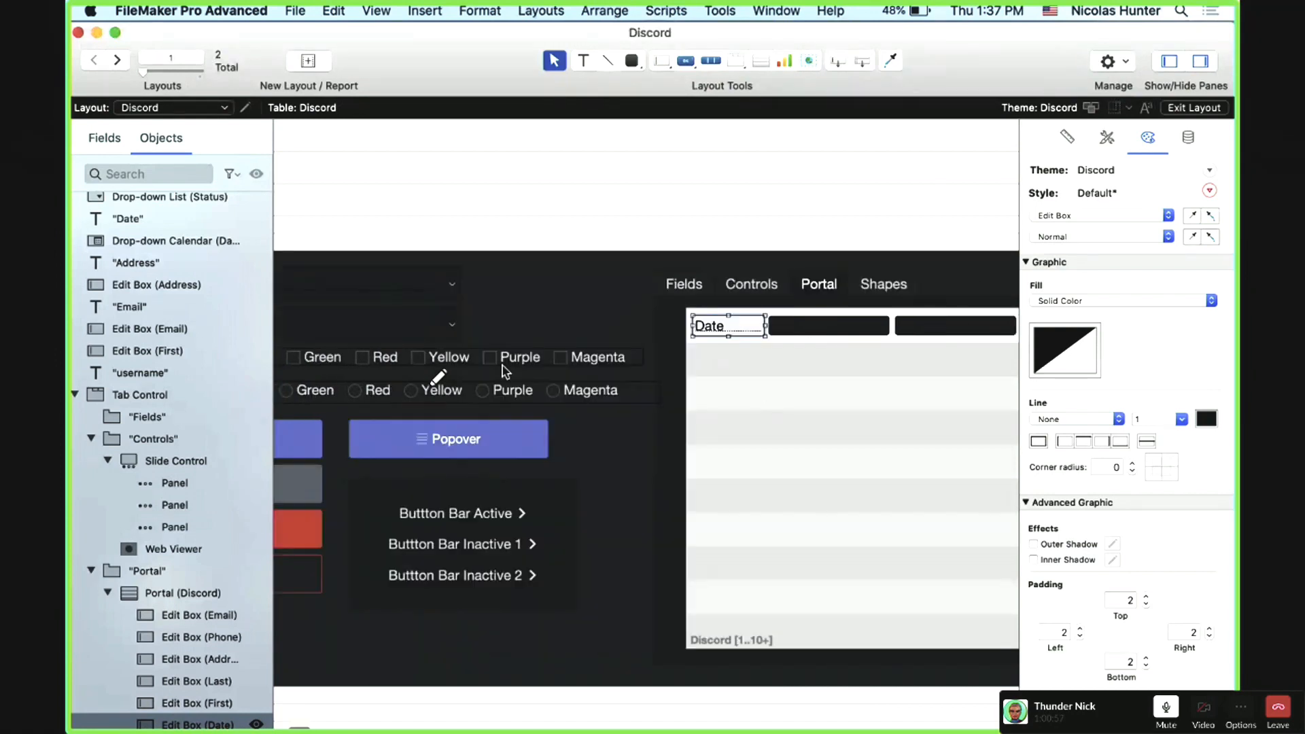
pyautogui.hscroll(-5, 505, 372)
pyautogui.click(500, 326)
pyautogui.keyDown('shift'); pyautogui.click(506, 287); pyautogui.keyUp('shift')
pyautogui.hscroll(-1, 375, 416)
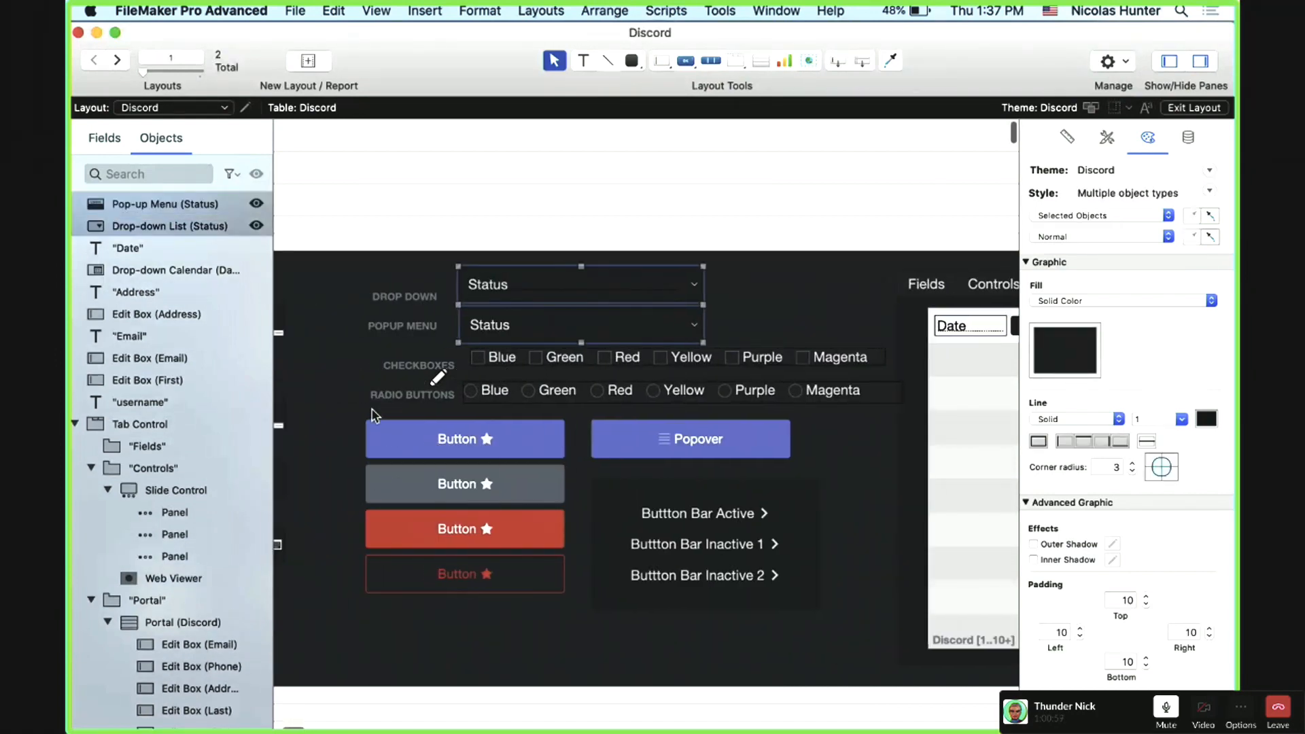
pyautogui.hscroll(-4, 372, 414)
pyautogui.keyDown('shift'); pyautogui.click(439, 330); pyautogui.keyUp('shift')
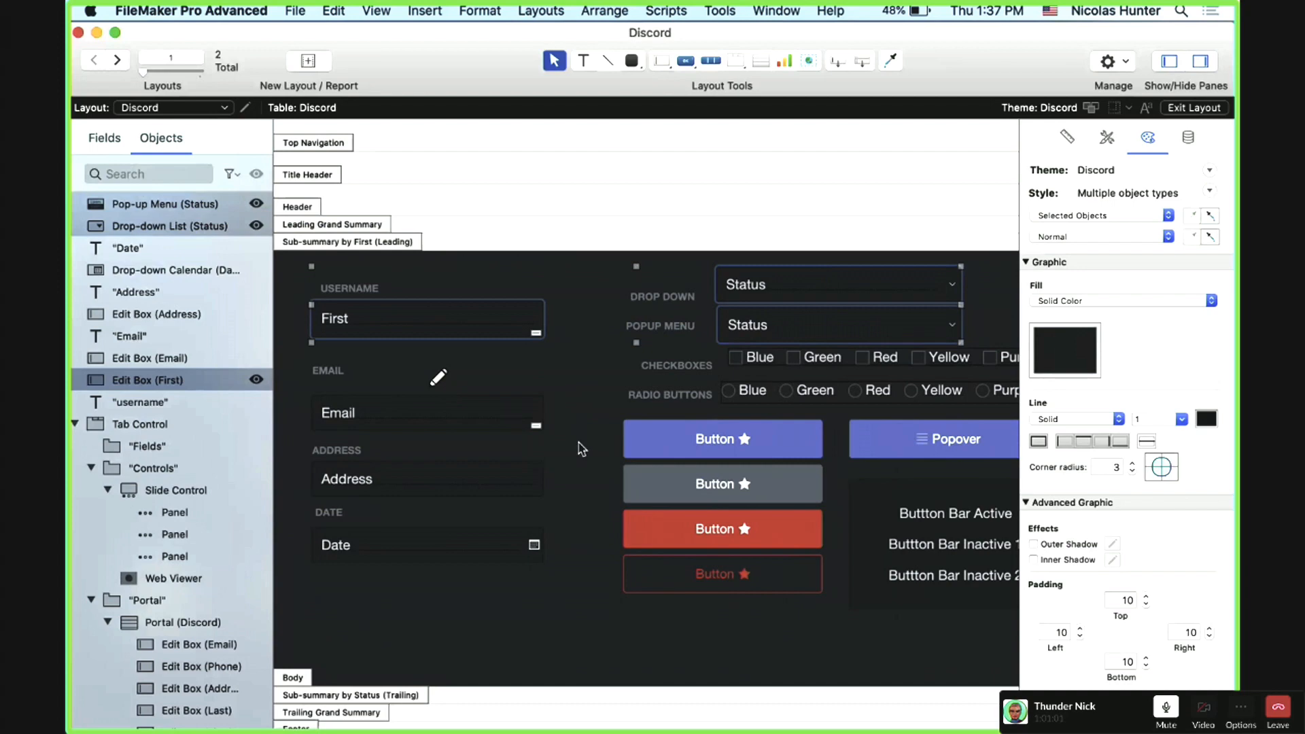
pyautogui.hscroll(15, 581, 449)
pyautogui.click(491, 332)
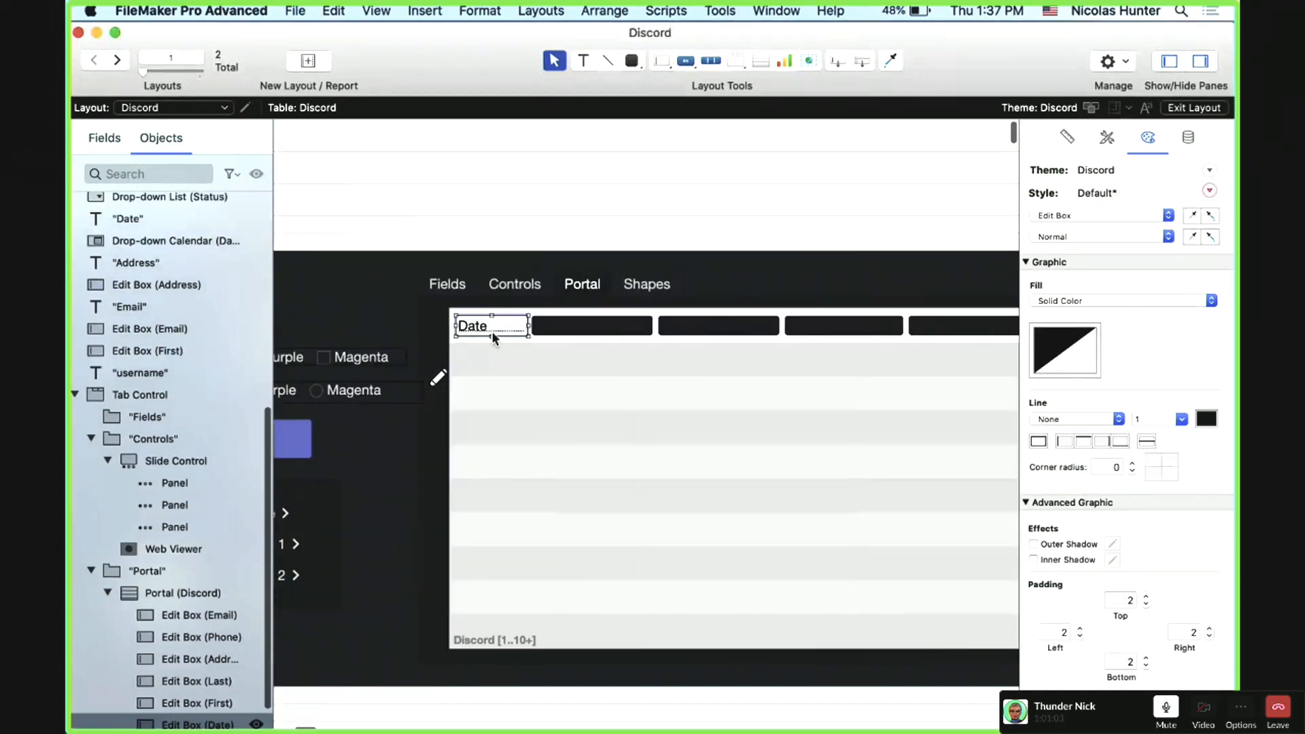
pyautogui.click(1209, 190)
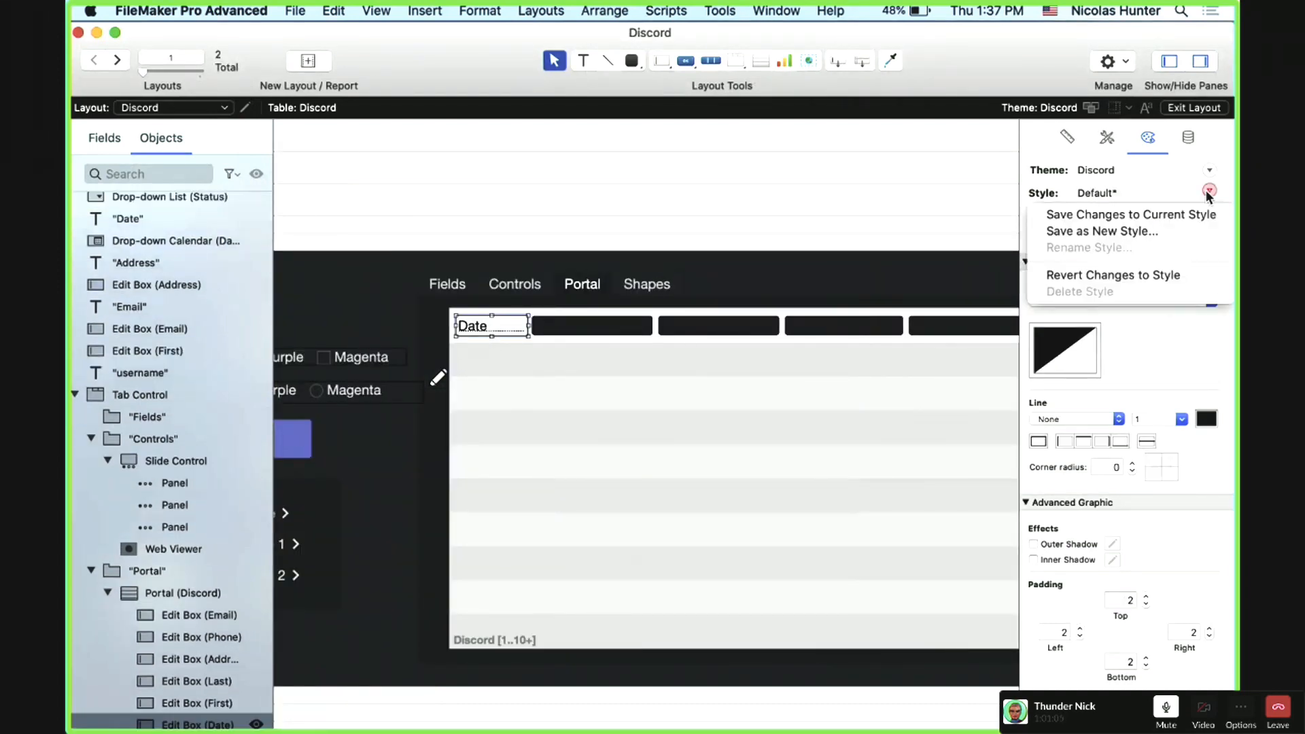
pyautogui.click(1185, 187)
pyautogui.click(1208, 191)
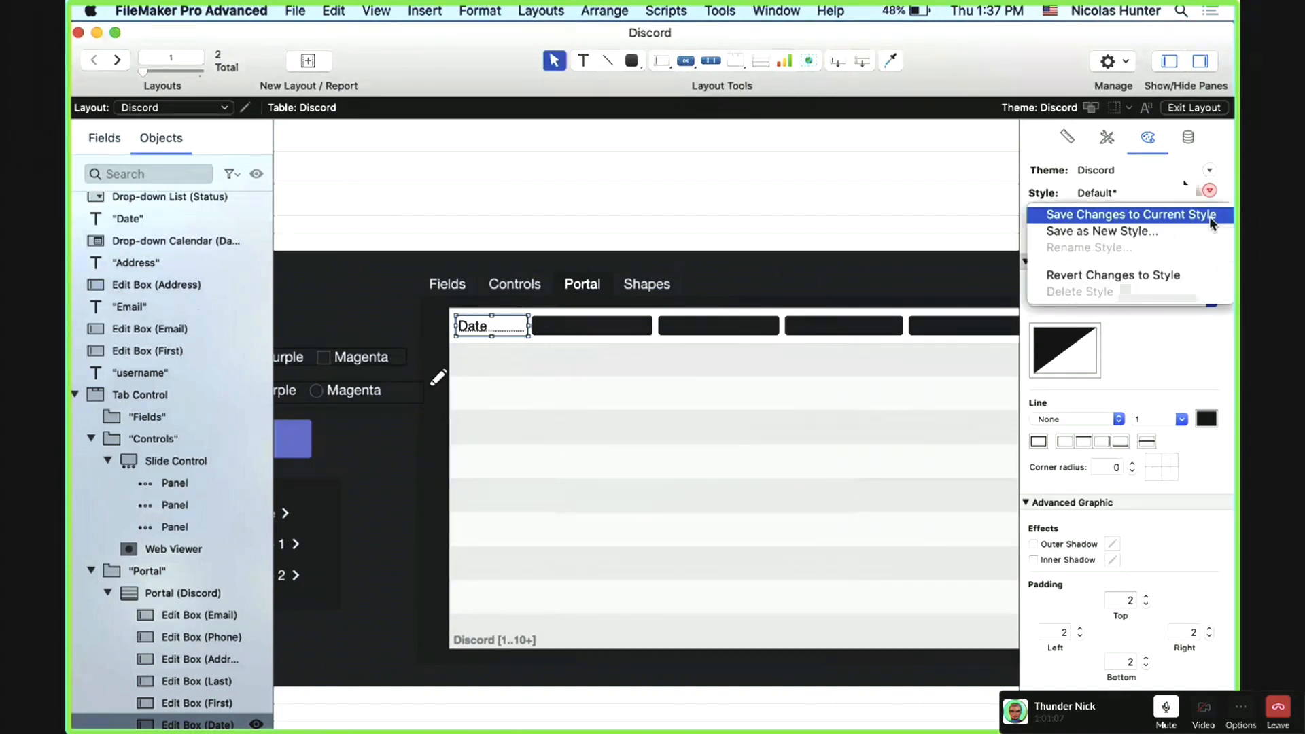
pyautogui.click(1168, 180)
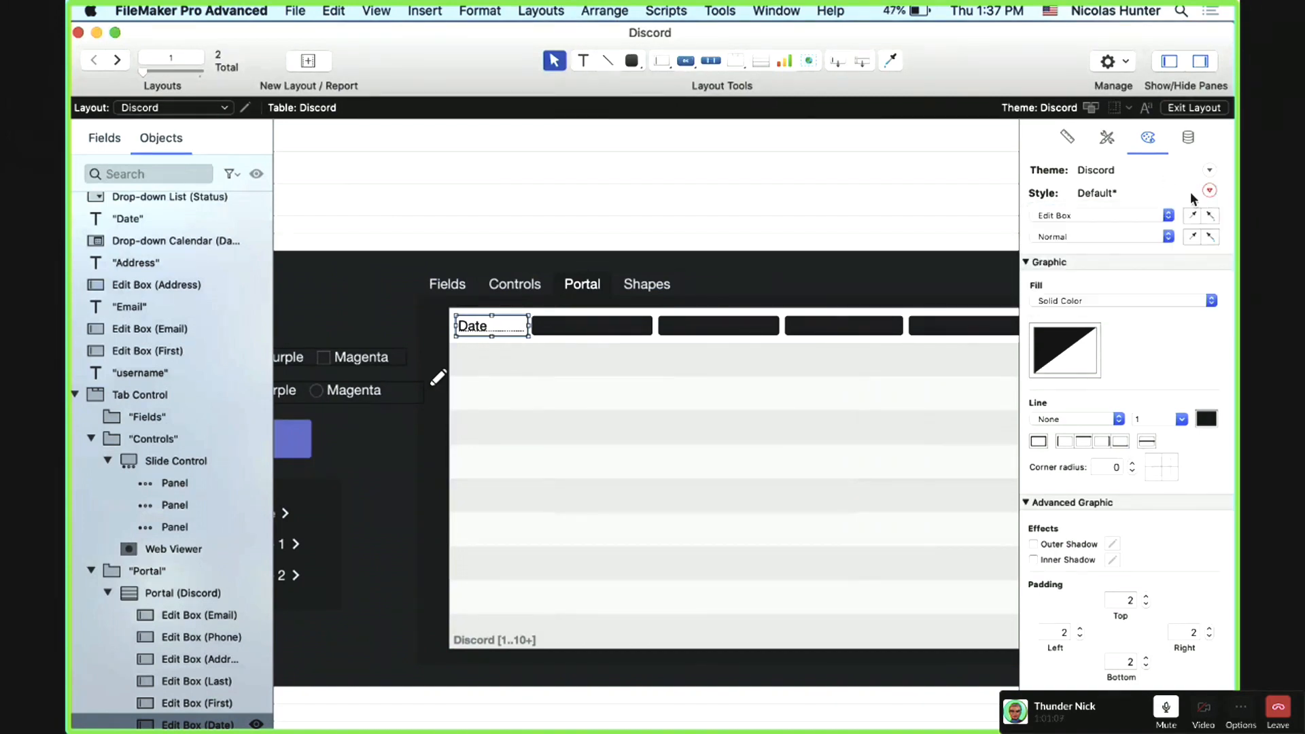
# Step: Save the Date edit box's formatting as a new style named Minimal Field and save the changes to the Discord theme
pyautogui.click(1210, 192)
pyautogui.click(1186, 186)
pyautogui.click(1210, 191)
pyautogui.click(1208, 232)
pyautogui.write('Mi')
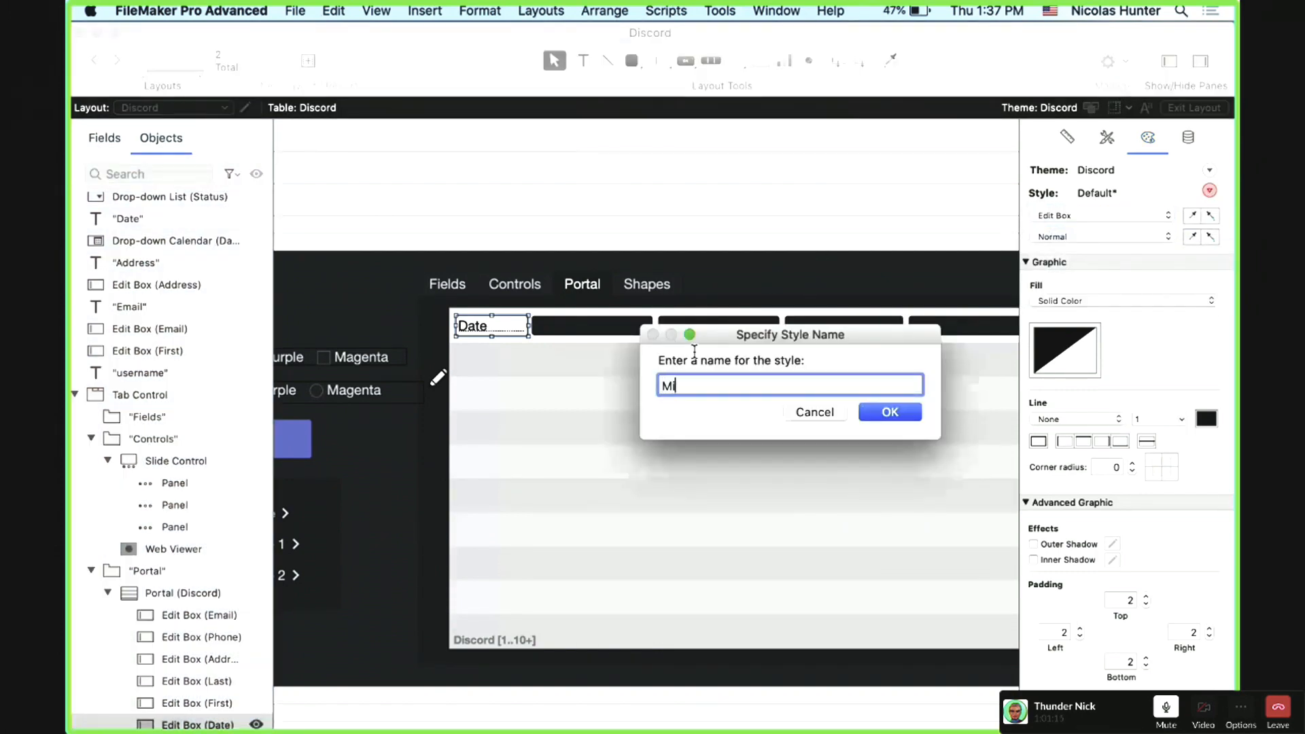
pyautogui.write('nal')
pyautogui.press('BackSpace')
pyautogui.press('BackSpace')
pyautogui.press('BackSpace')
pyautogui.press('BackSpace')
pyautogui.press('BackSpace')
pyautogui.write('Minimal Field')
pyautogui.click(878, 410)
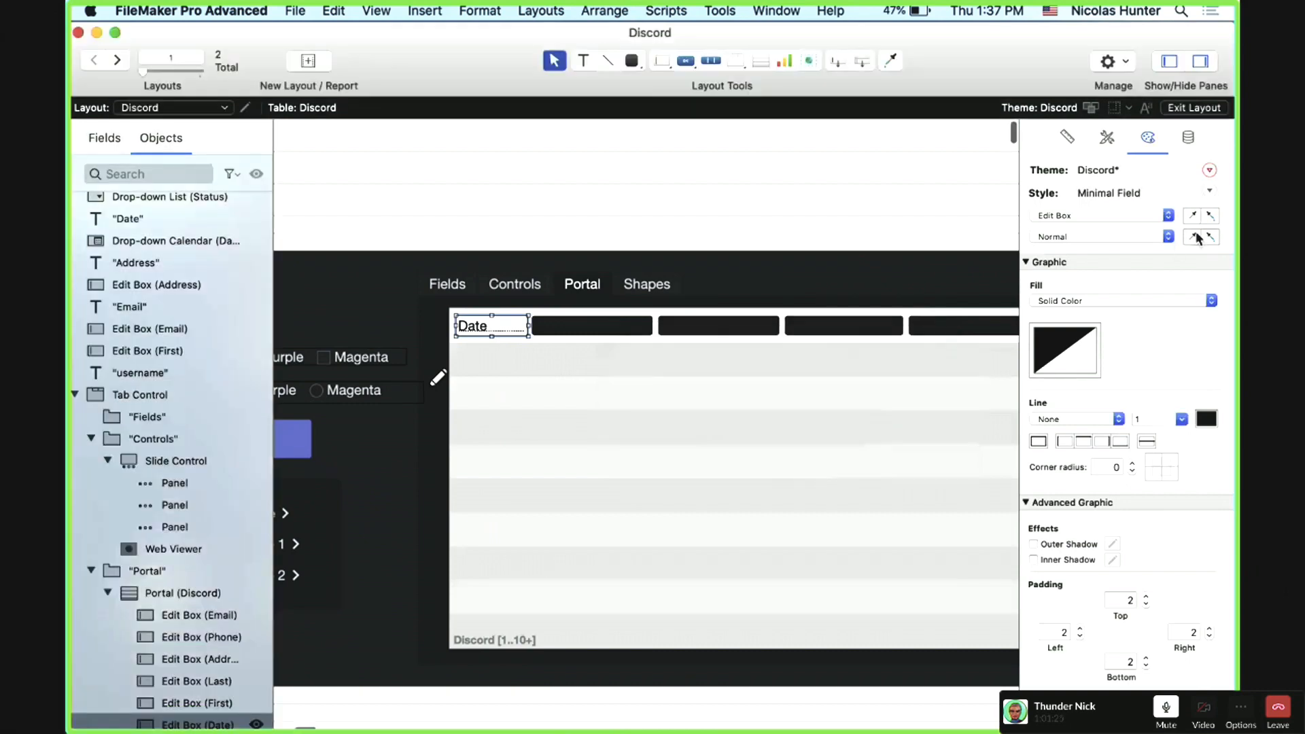
pyautogui.click(1210, 170)
pyautogui.click(1156, 192)
# Step: Apply the Minimal Field style to the portal's First, Last, Address, Phone and Email edit boxes
pyautogui.click(612, 326)
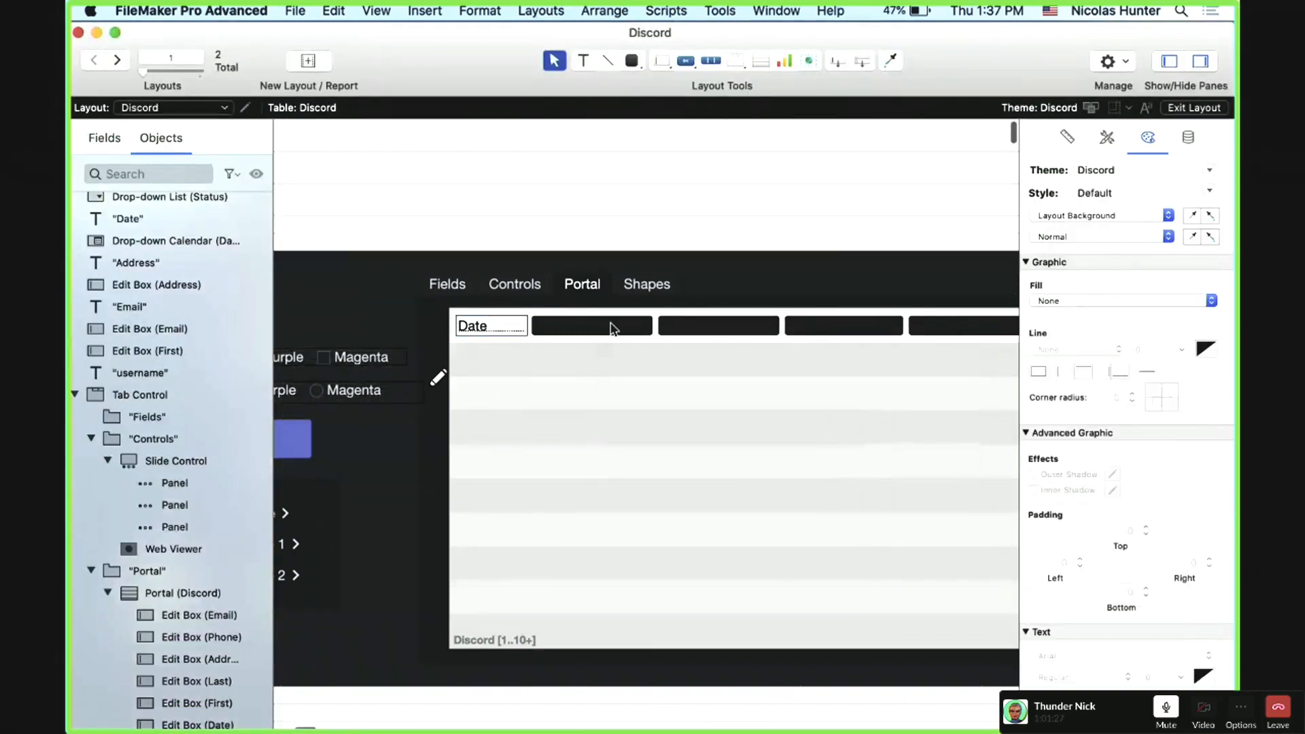
pyautogui.keyDown('shift'); pyautogui.click(723, 328); pyautogui.keyUp('shift')
pyautogui.keyDown('shift'); pyautogui.click(877, 330); pyautogui.keyUp('shift')
pyautogui.hscroll(5, 877, 332)
pyautogui.keyDown('shift'); pyautogui.click(877, 332); pyautogui.keyUp('shift')
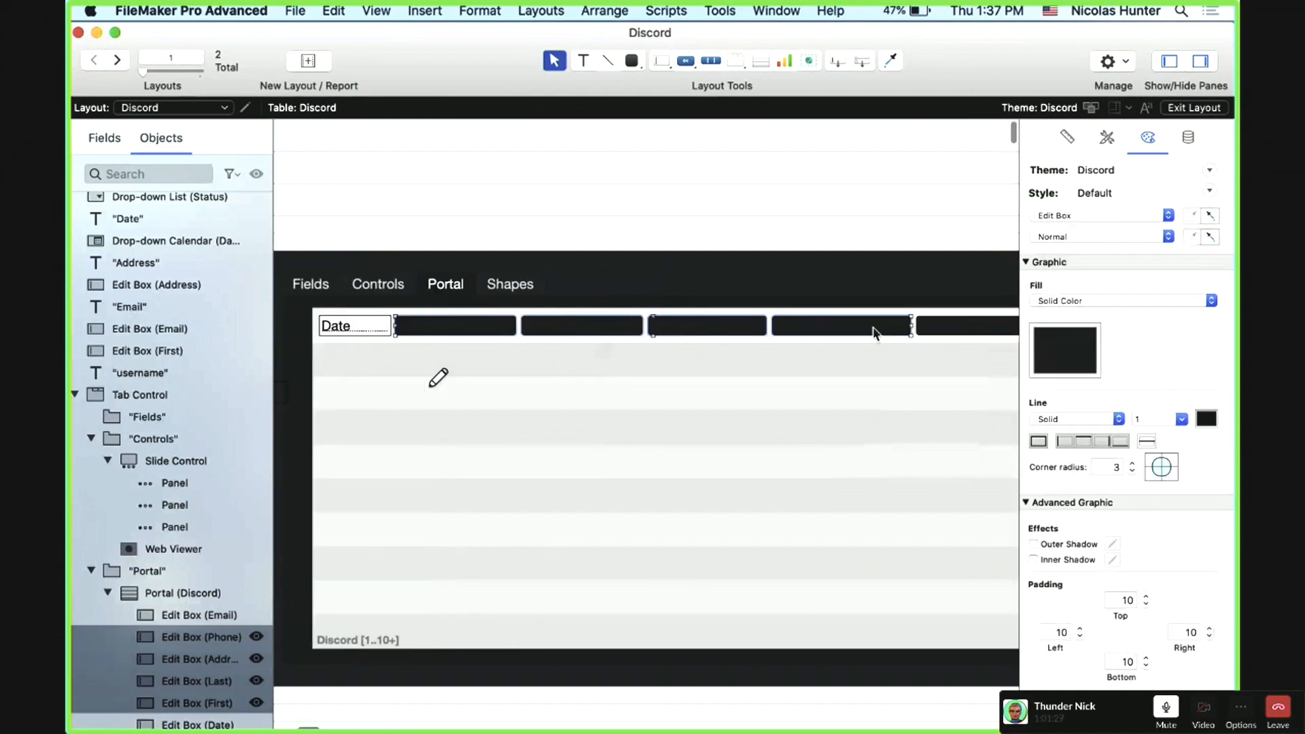
pyautogui.hscroll(5, 877, 331)
pyautogui.keyDown('shift'); pyautogui.click(877, 331); pyautogui.keyUp('shift')
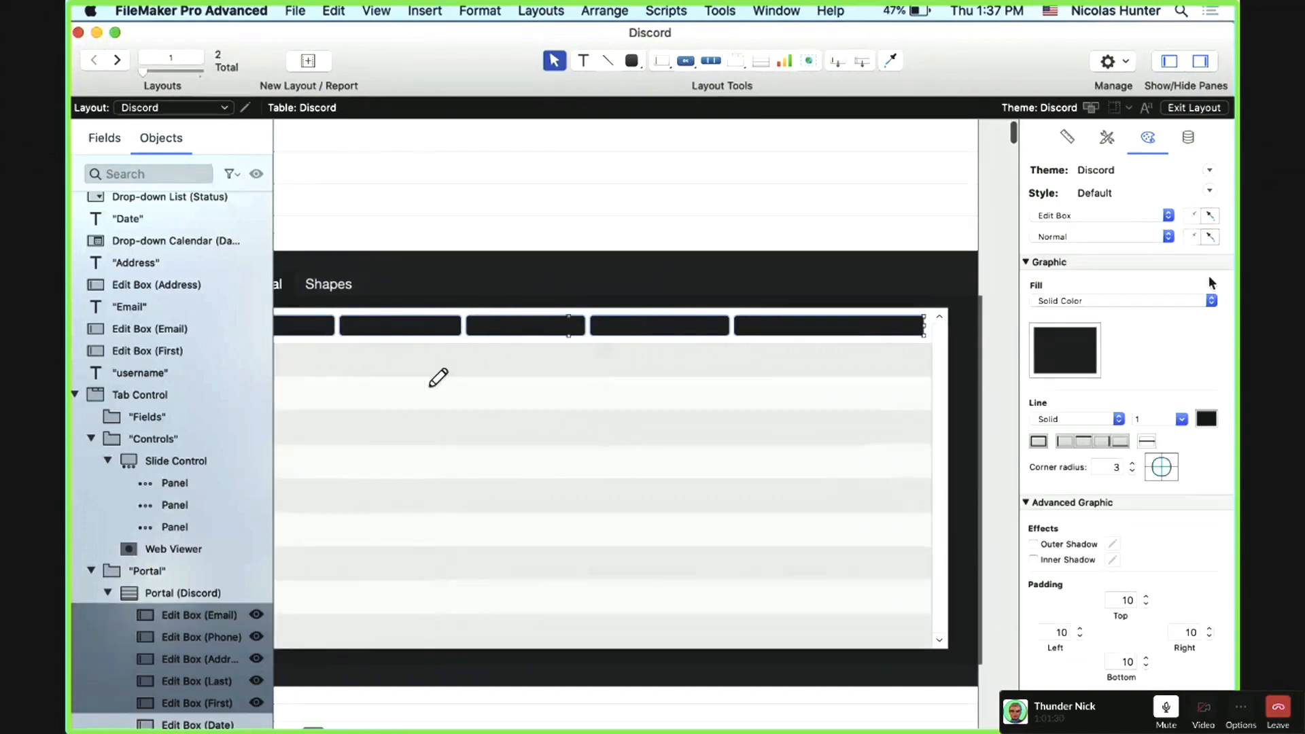
pyautogui.click(1107, 137)
pyautogui.click(1090, 291)
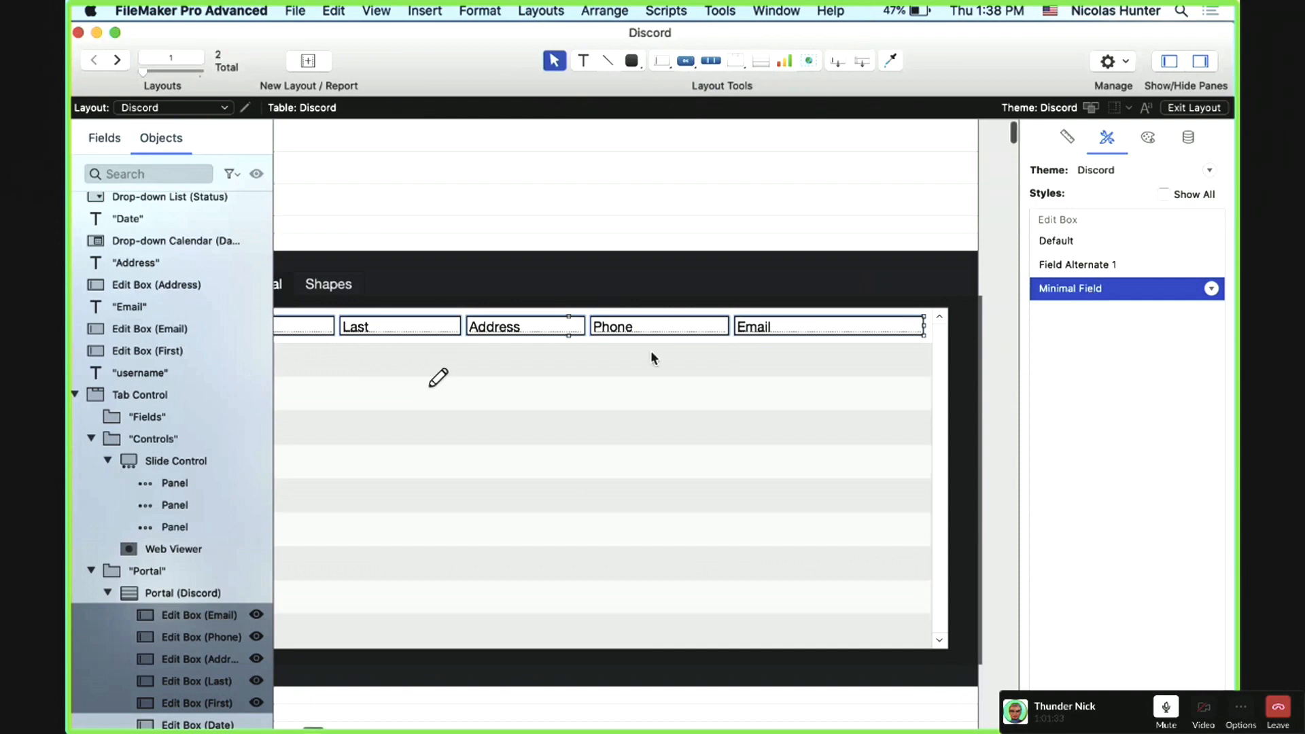
# Step: Align the Date, First, Last, Address, Phone and Email edit boxes with each other in the portal row
pyautogui.hscroll(-4, 653, 348)
pyautogui.click(798, 333)
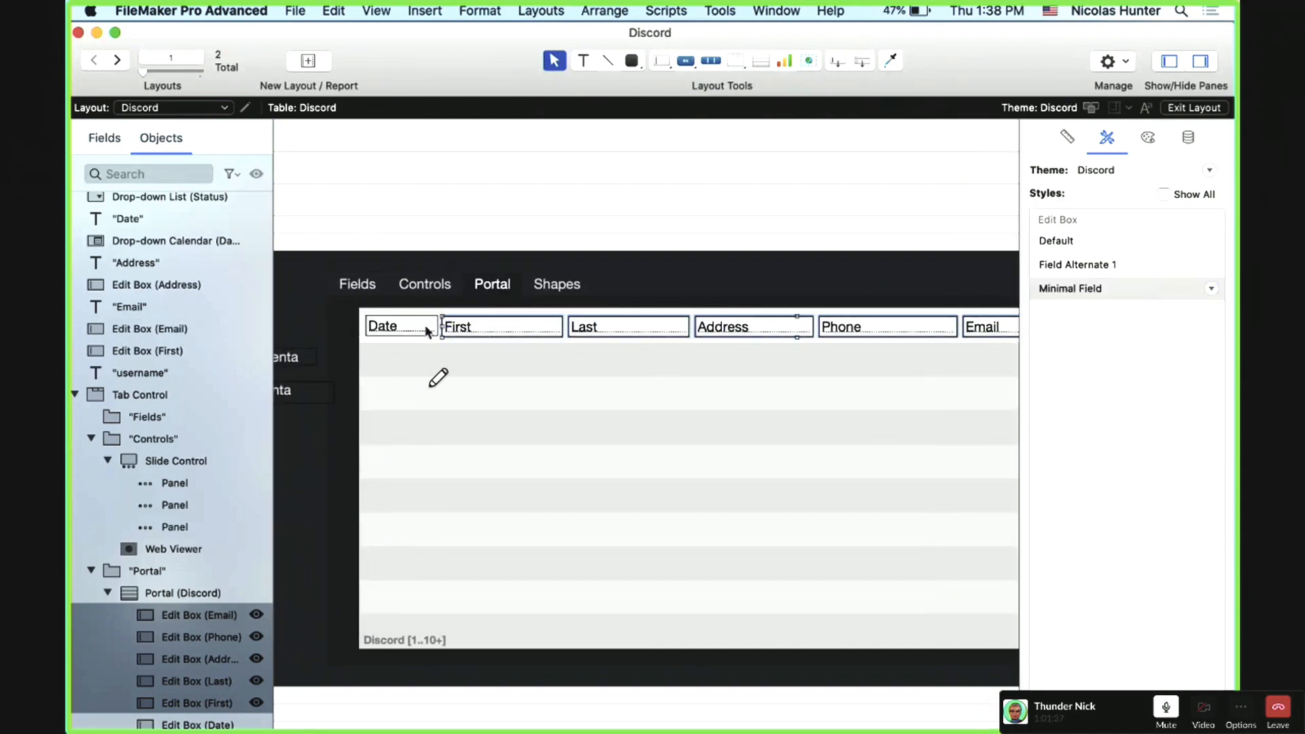
pyautogui.keyDown('shift'); pyautogui.click(427, 332); pyautogui.keyUp('shift')
pyautogui.click(1067, 138)
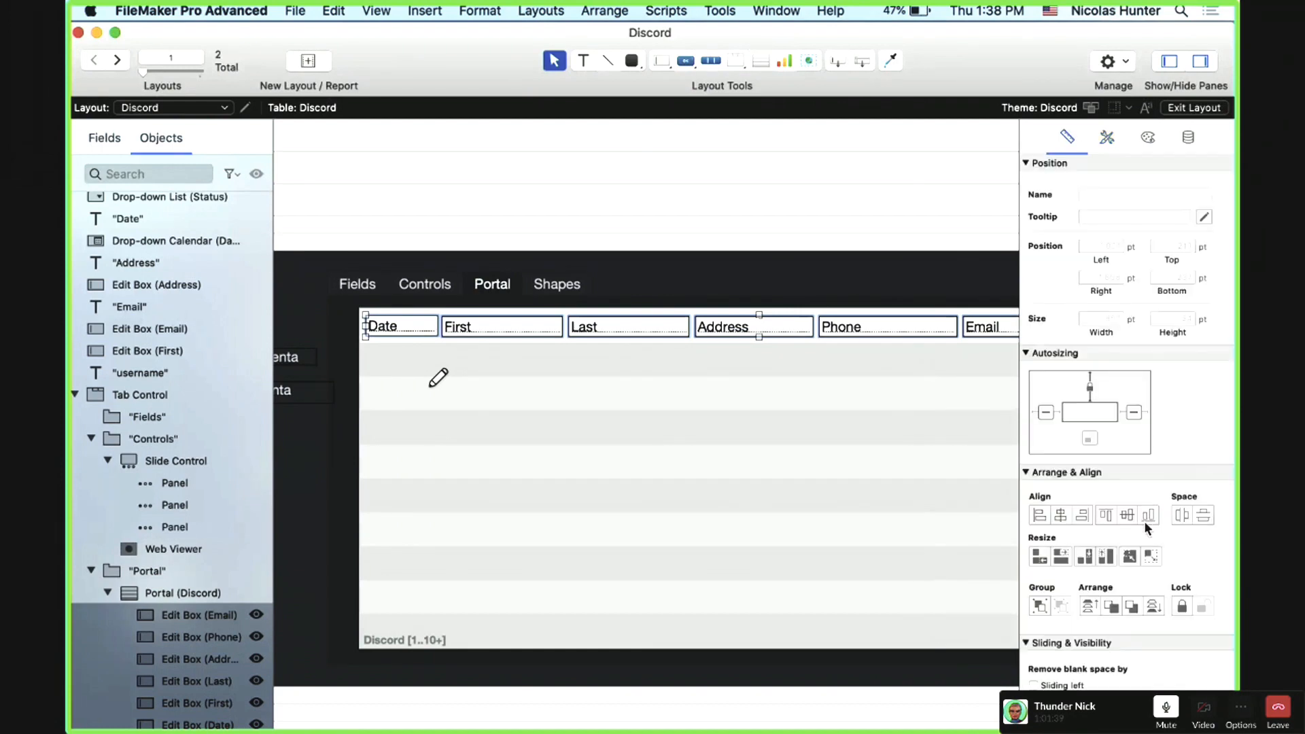
pyautogui.click(789, 359)
pyautogui.hscroll(2, 734, 310)
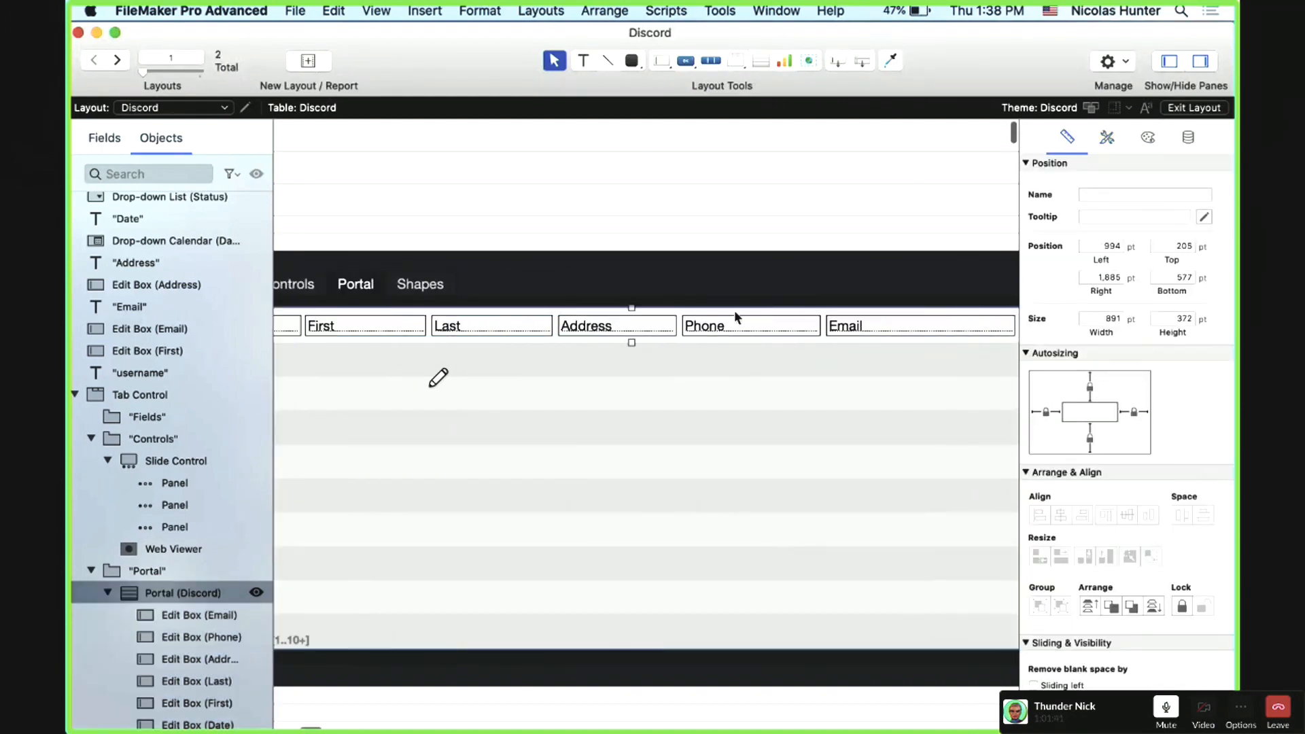
pyautogui.hscroll(1, 734, 310)
pyautogui.click(812, 328)
# Step: Preview the portal in Browse mode and look through its records with the restyled fields
pyautogui.hscroll(-4, 693, 312)
pyautogui.press('super+b')
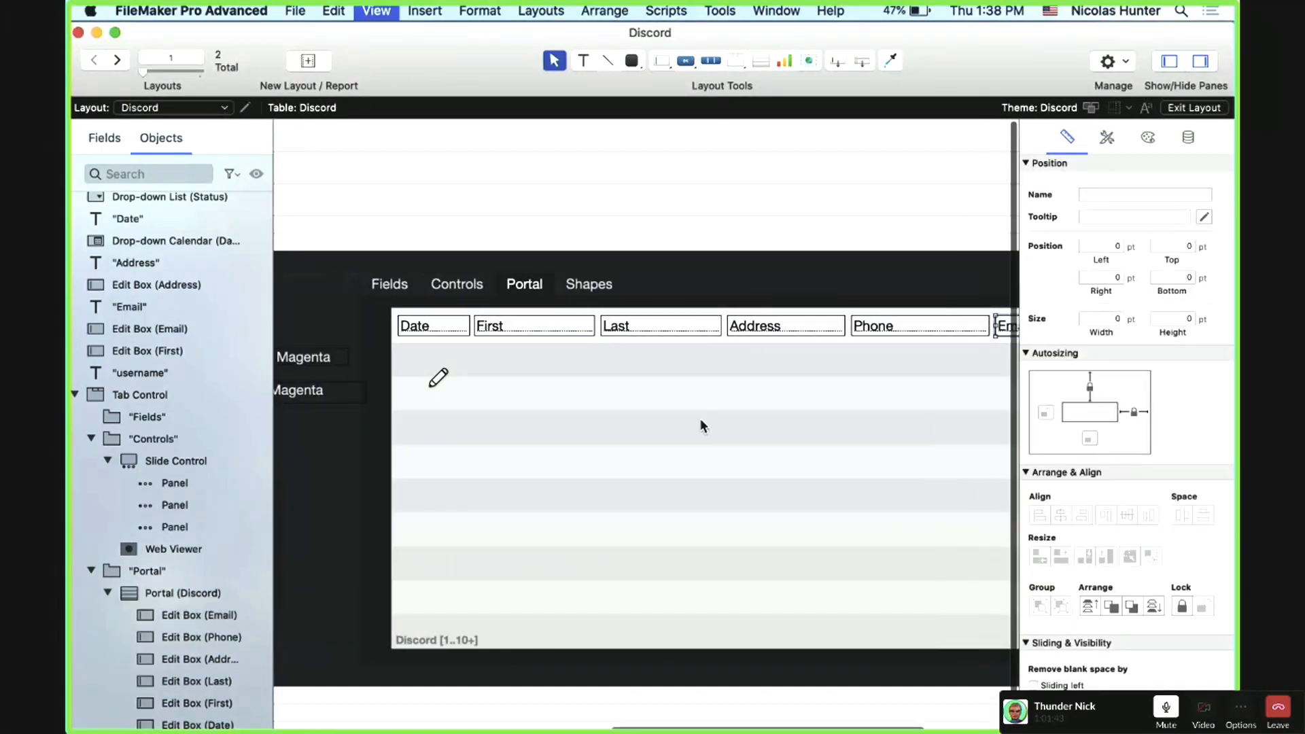
pyautogui.click(529, 285)
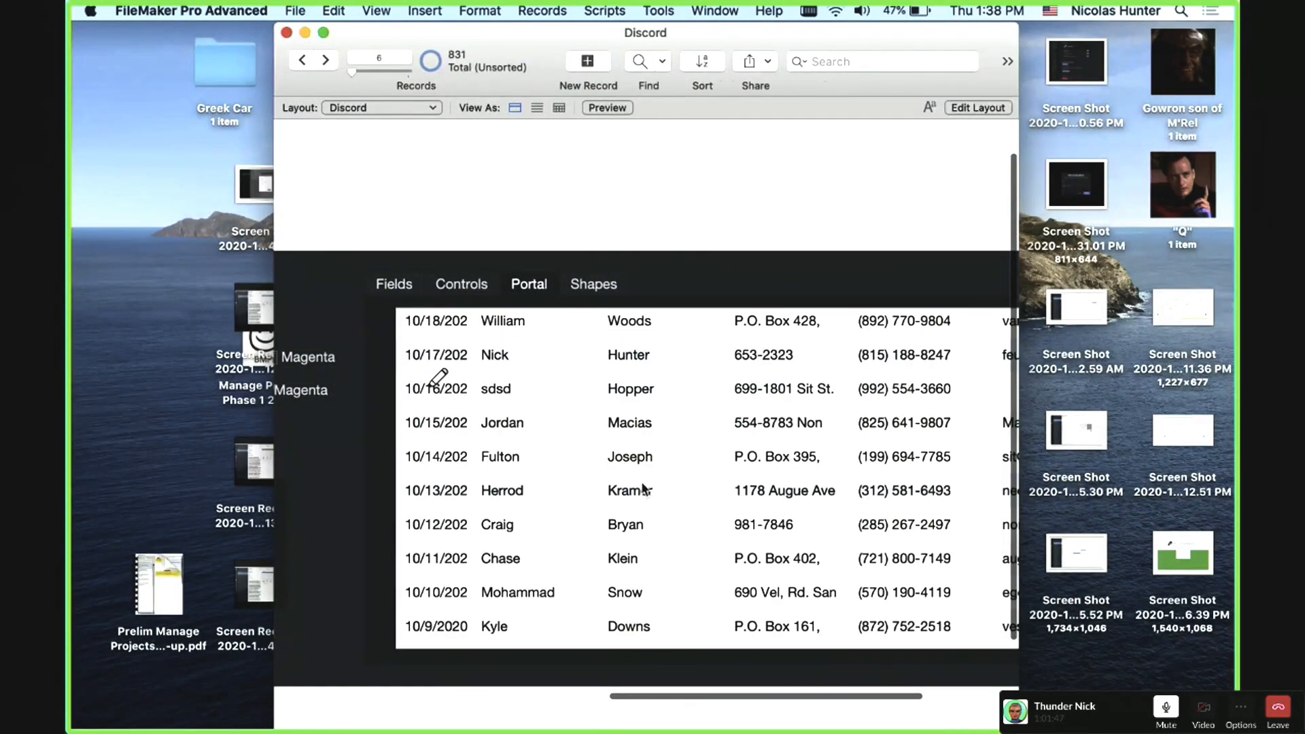
pyautogui.scroll(-5, 642, 482)
pyautogui.scroll(5, 642, 483)
# Step: In Layout mode, allow Browse Mode field entry for the portal's Date, First, Last, Address, Phone and Email edit boxes
pyautogui.press('super+l')
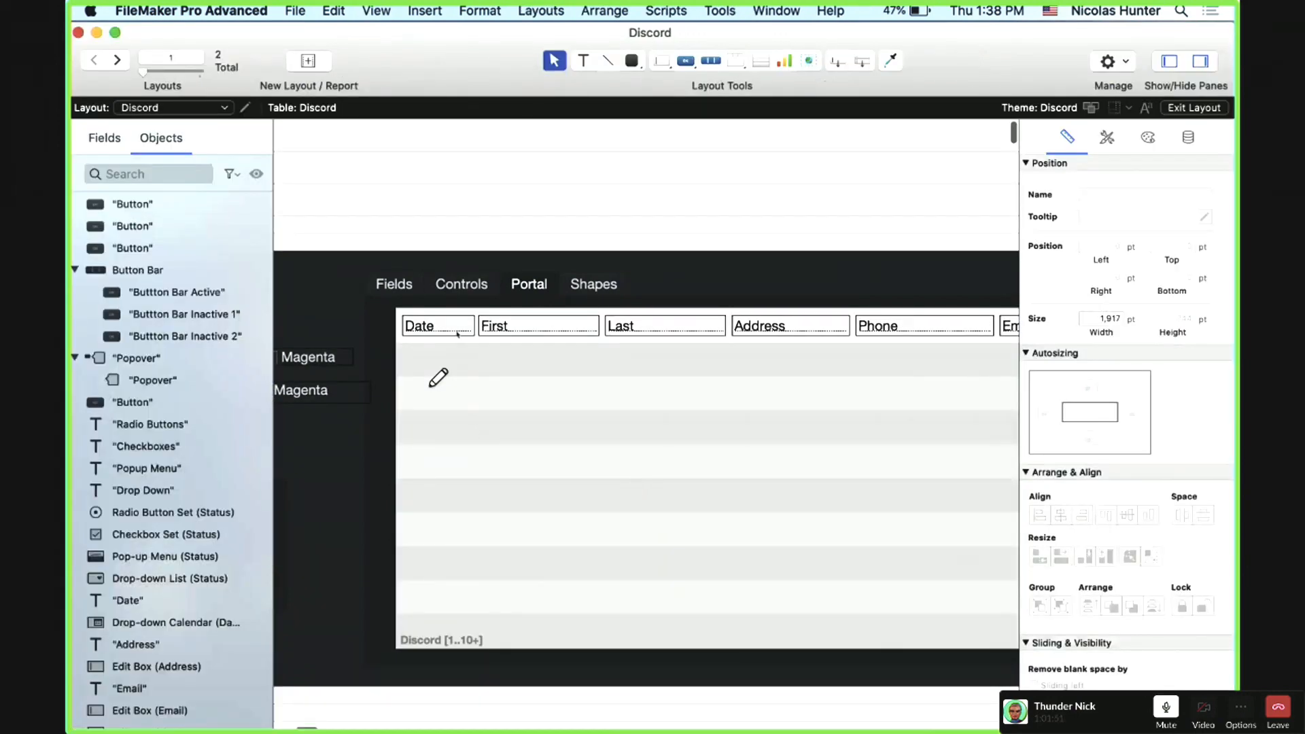
pyautogui.click(458, 333)
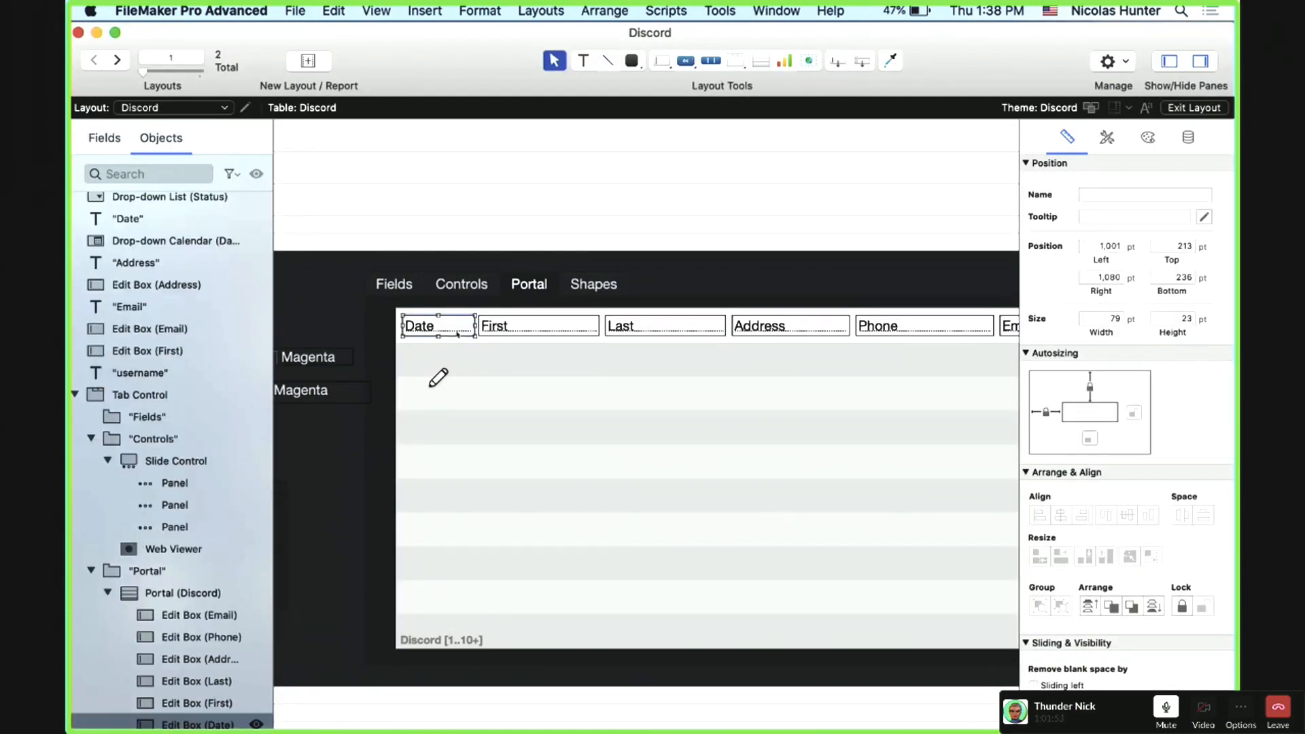
pyautogui.keyDown('shift'); pyautogui.click(575, 335); pyautogui.keyUp('shift')
pyautogui.keyDown('shift'); pyautogui.click(686, 332); pyautogui.keyUp('shift')
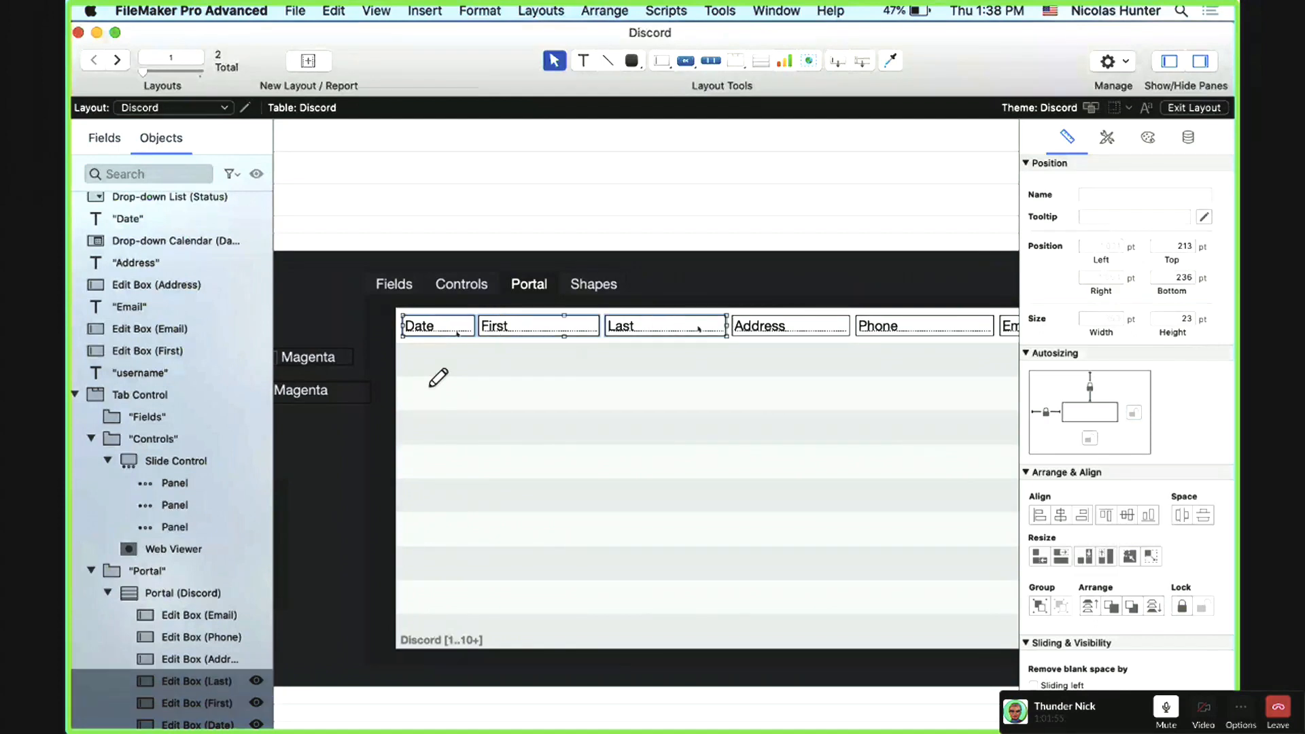
pyautogui.keyDown('shift'); pyautogui.click(812, 331); pyautogui.keyUp('shift')
pyautogui.hscroll(4, 842, 328)
pyautogui.keyDown('shift'); pyautogui.click(843, 327); pyautogui.keyUp('shift')
pyautogui.keyDown('shift'); pyautogui.click(887, 329); pyautogui.keyUp('shift')
pyautogui.hscroll(3, 438, 378)
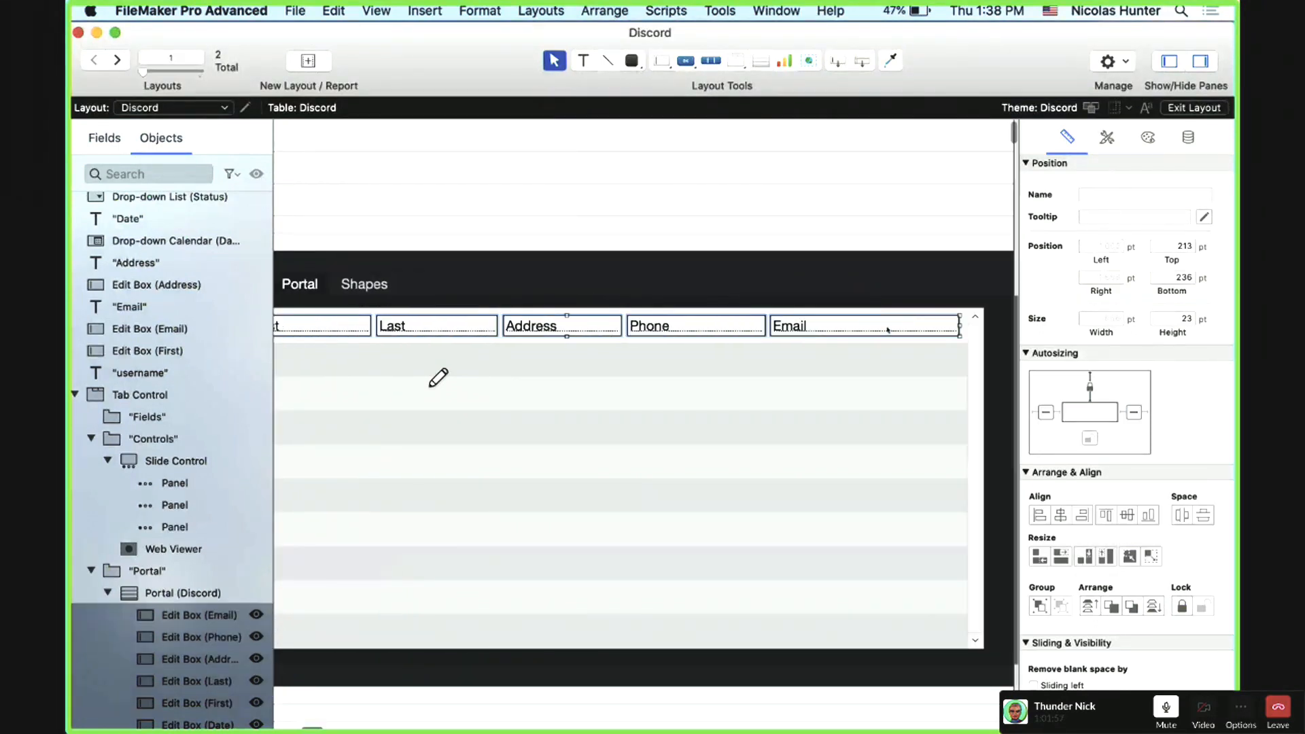
pyautogui.hscroll(-8, 439, 377)
pyautogui.click(1148, 136)
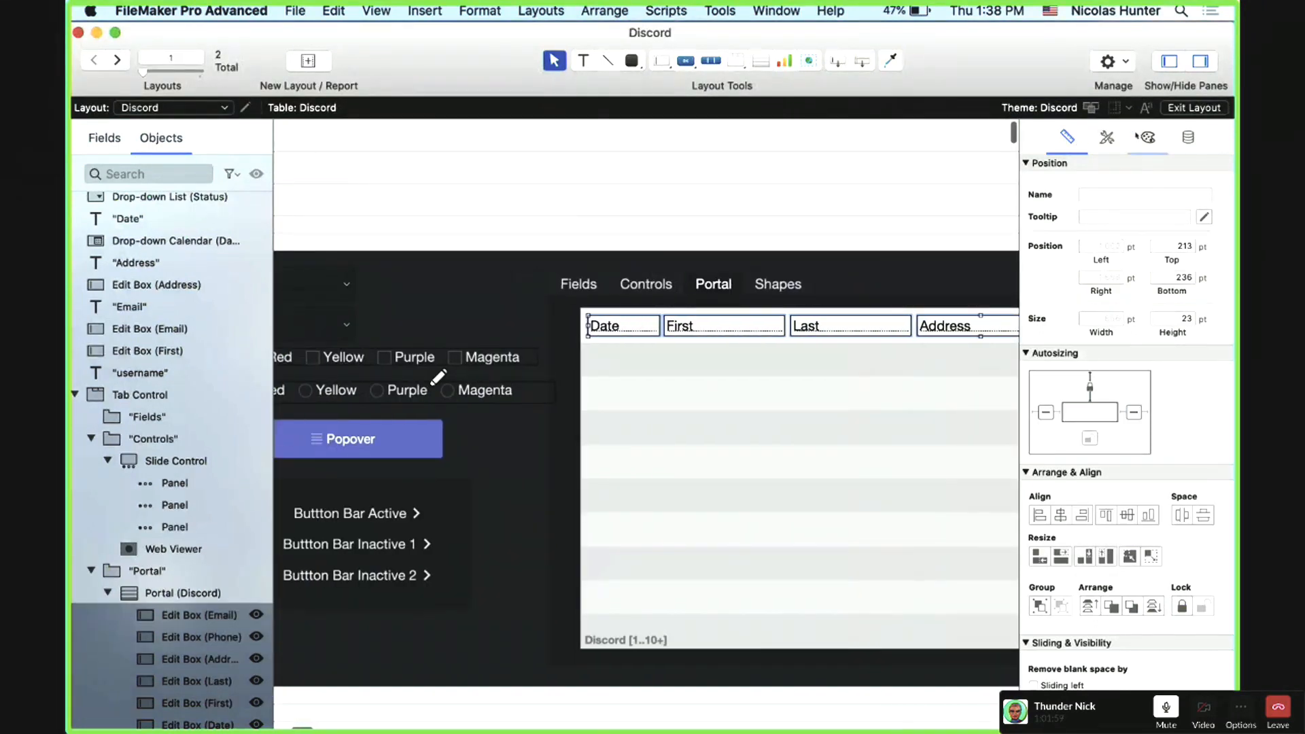
pyautogui.scroll(-5, 1152, 618)
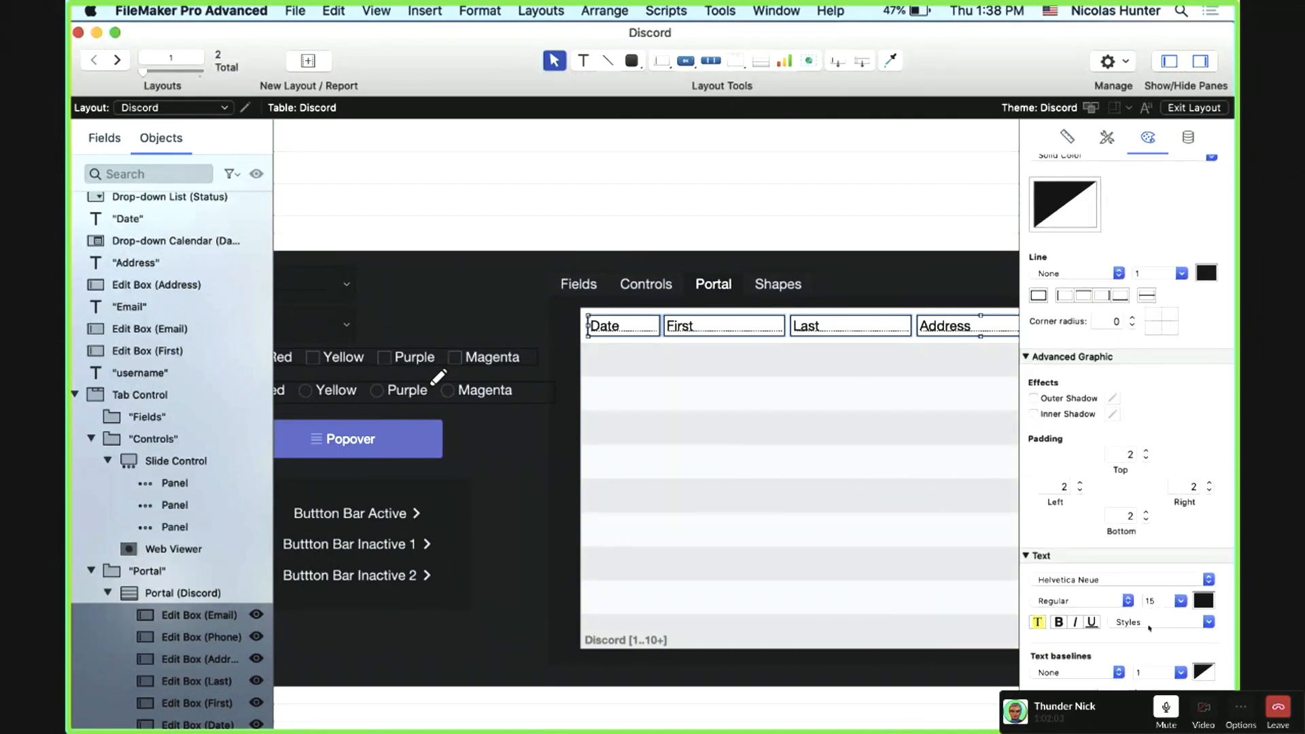
pyautogui.scroll(-3, 1137, 624)
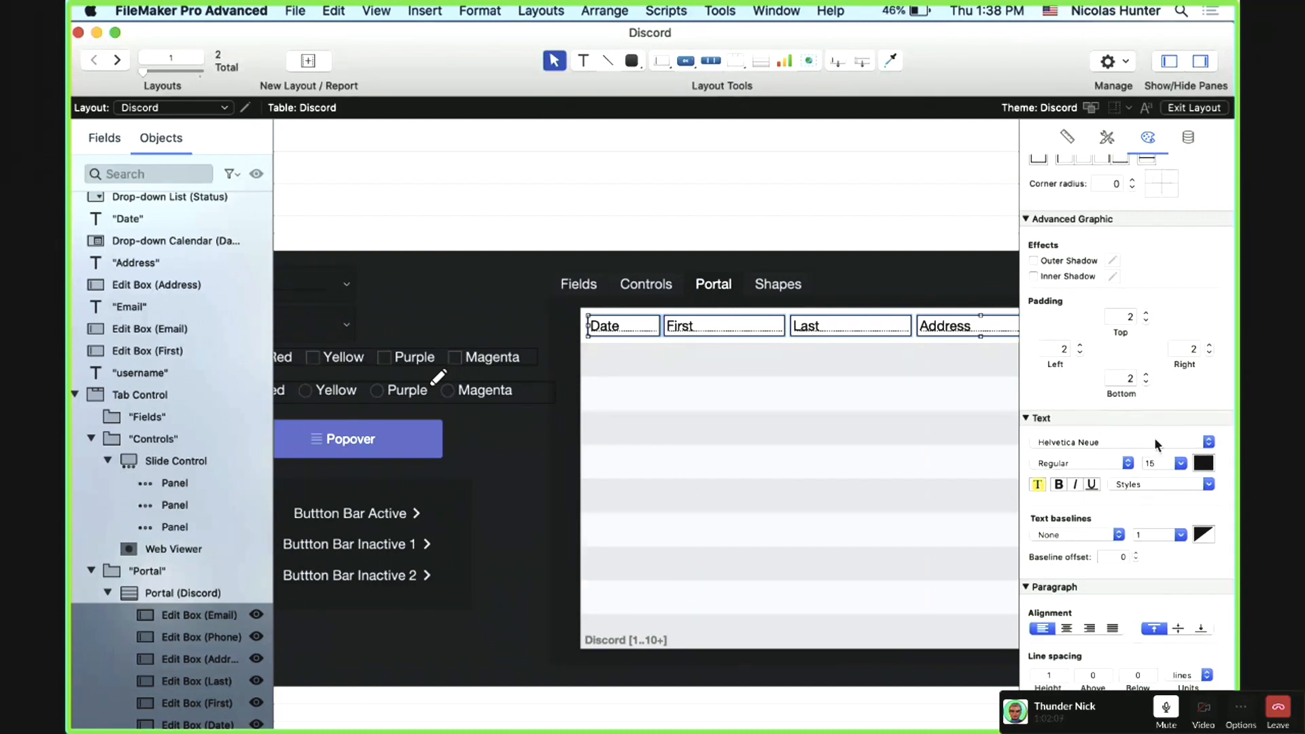
pyautogui.click(1188, 137)
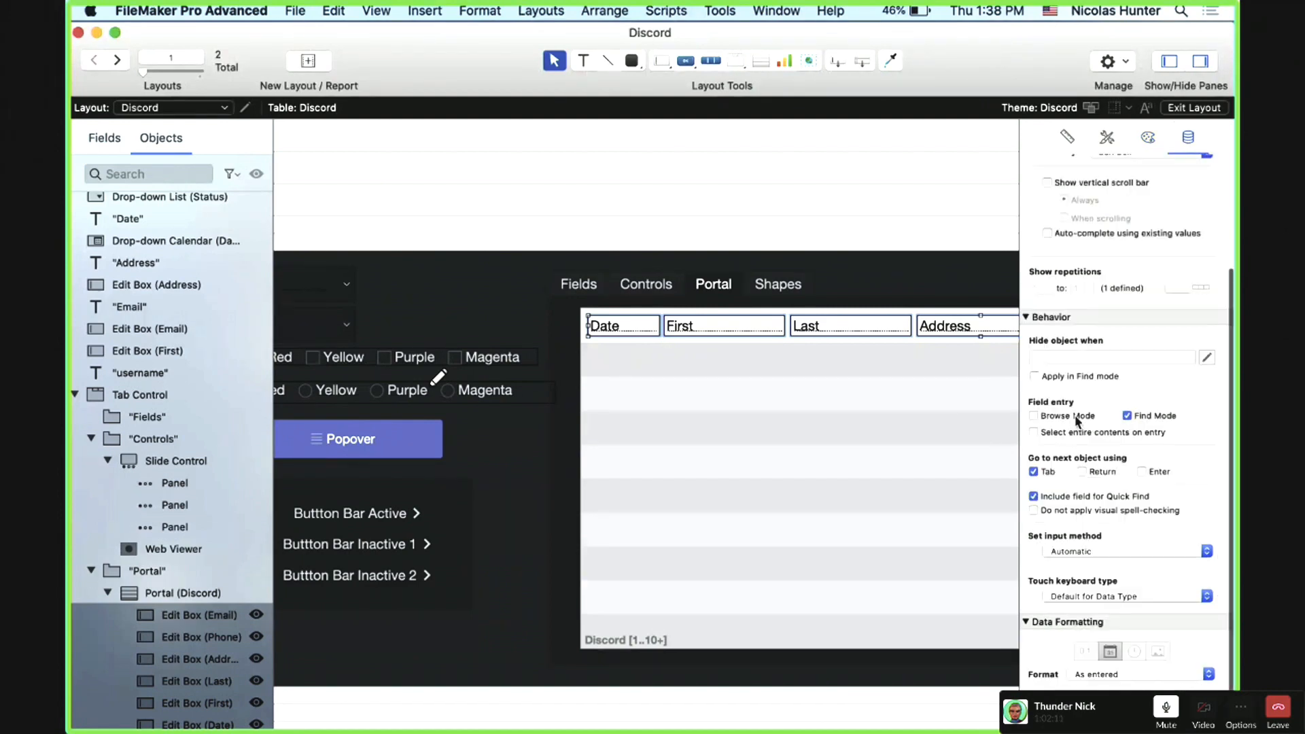
pyautogui.click(1076, 417)
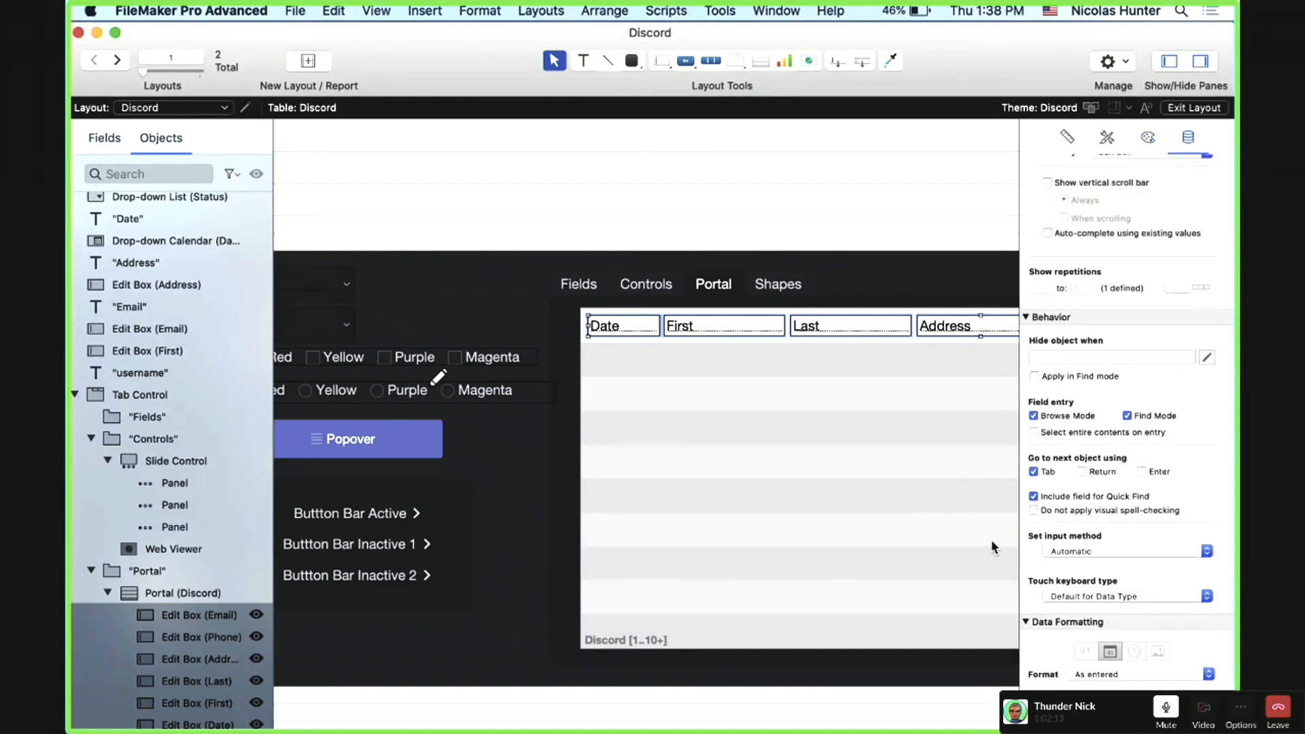
# Step: Add a solid 1 pt border on all sides to the Hover state of the portal's Date edit box
pyautogui.hscroll(3, 671, 355)
pyautogui.click(535, 325)
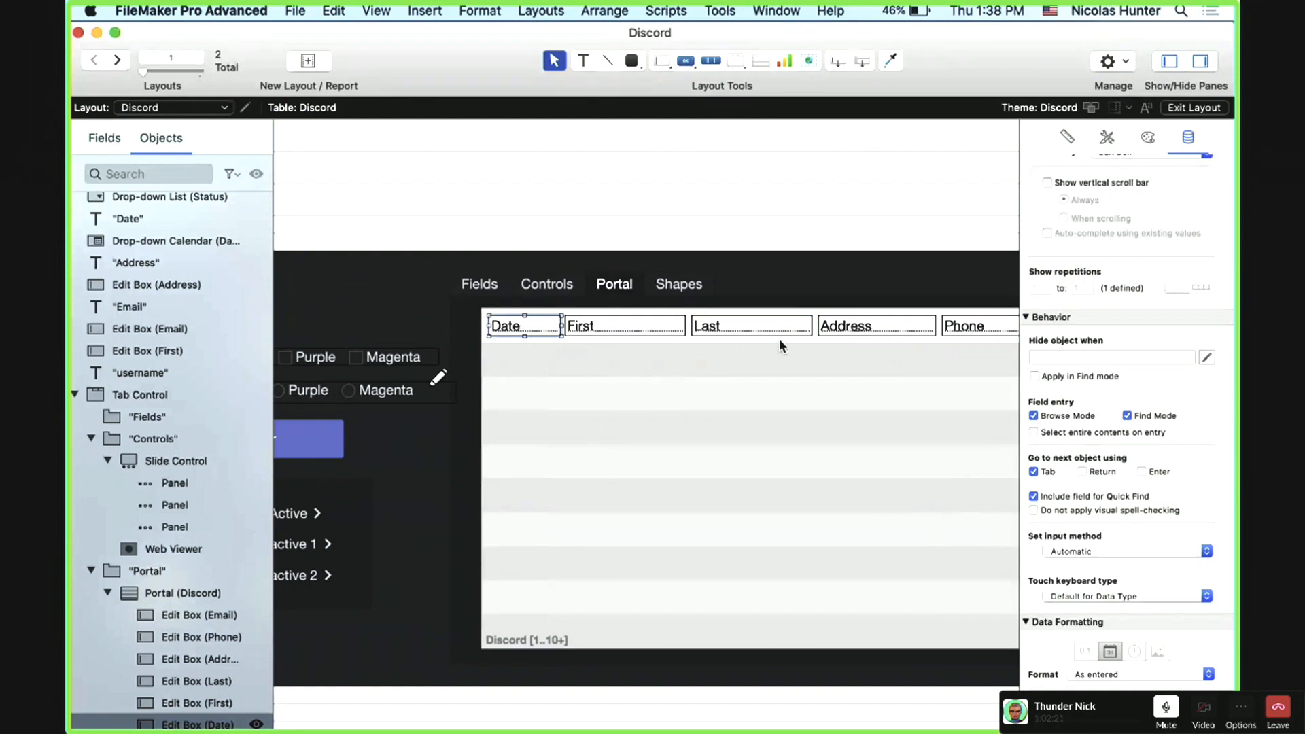
pyautogui.scroll(5, 1036, 271)
pyautogui.click(1148, 138)
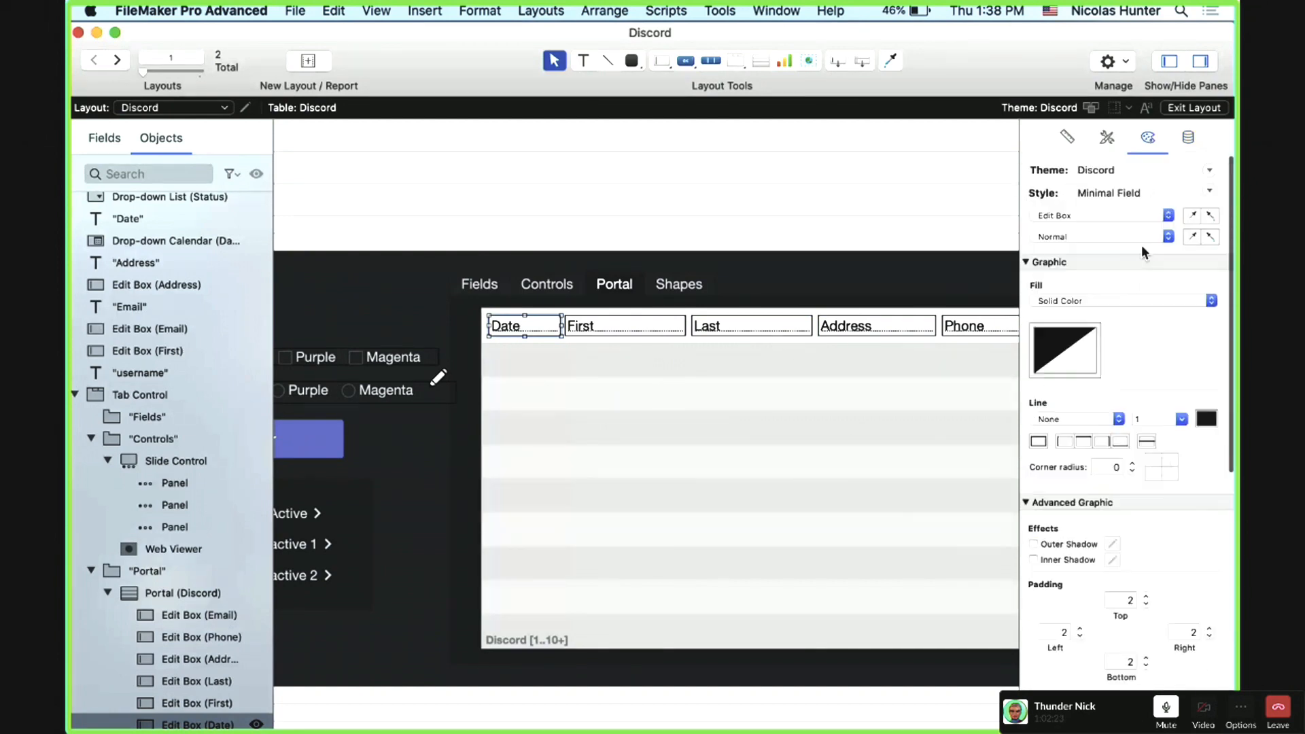
pyautogui.click(1078, 237)
pyautogui.click(1082, 249)
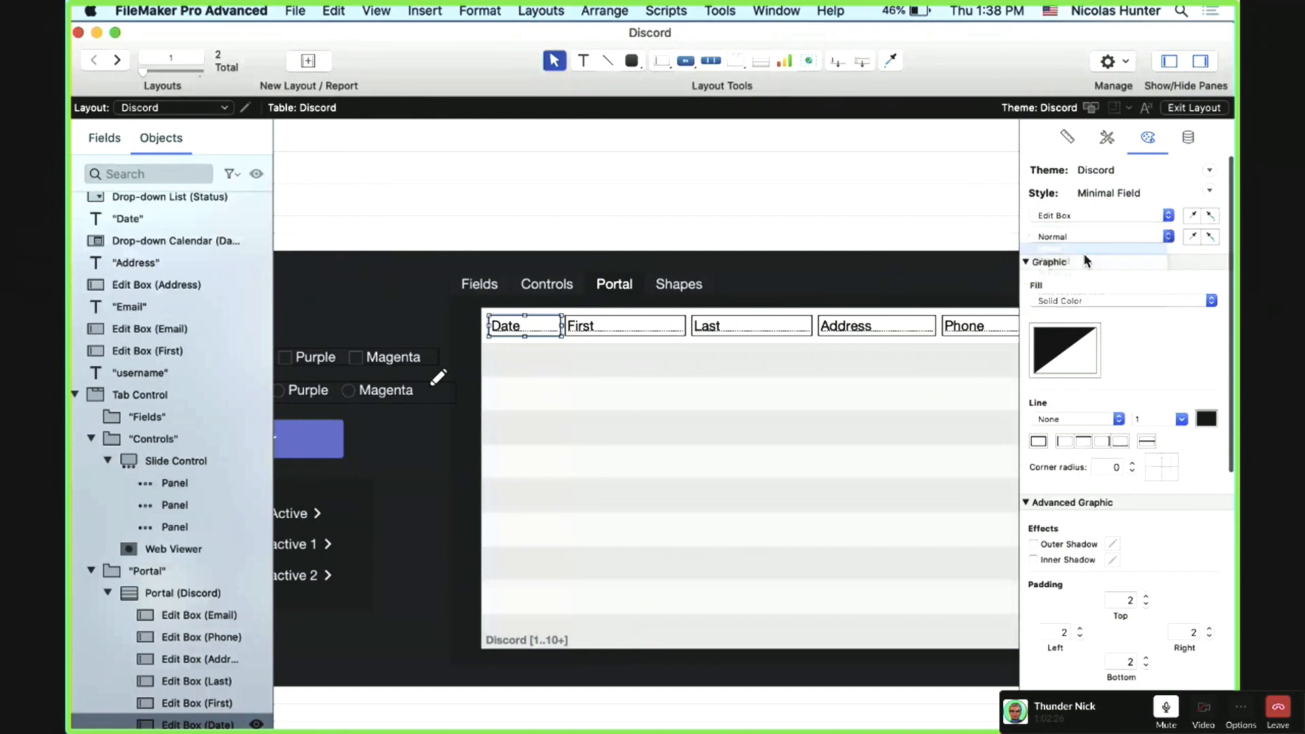
pyautogui.click(1040, 442)
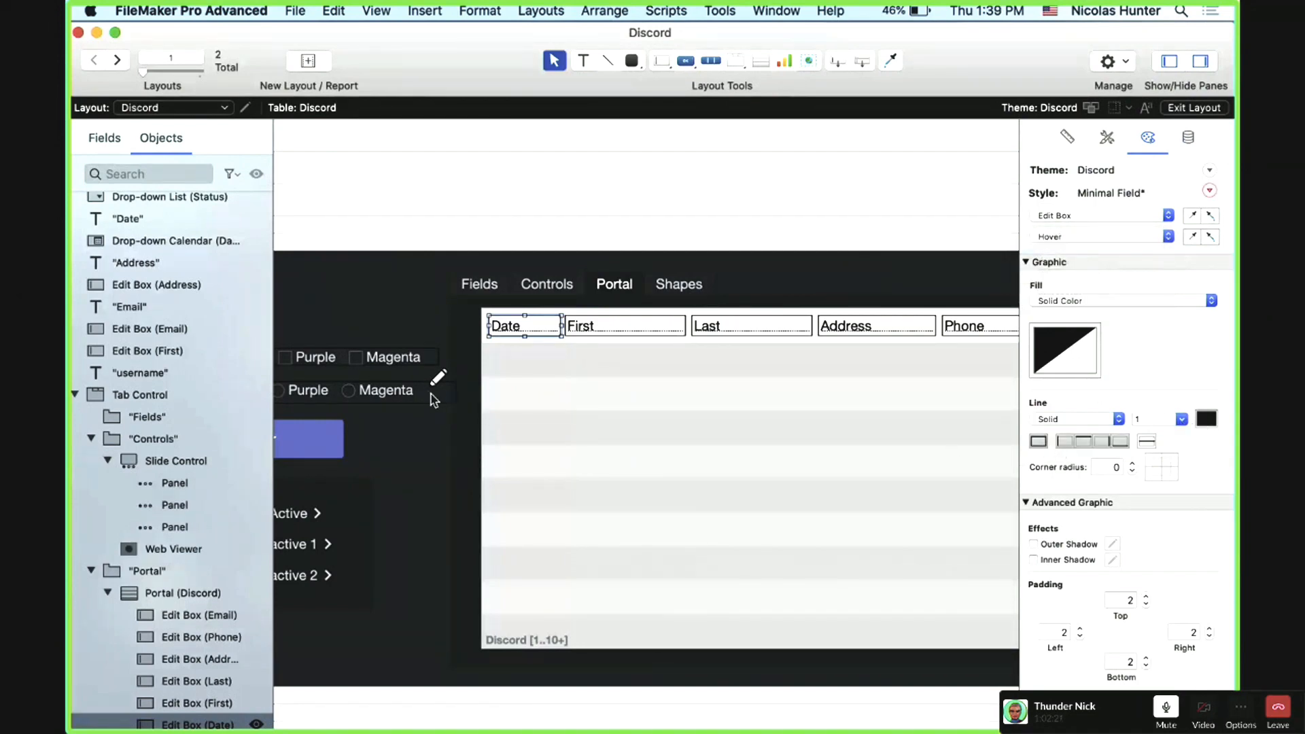
# Step: Copy the line color's hex code from the First edit box under USERNAME
pyautogui.hscroll(-10, 431, 395)
pyautogui.click(424, 331)
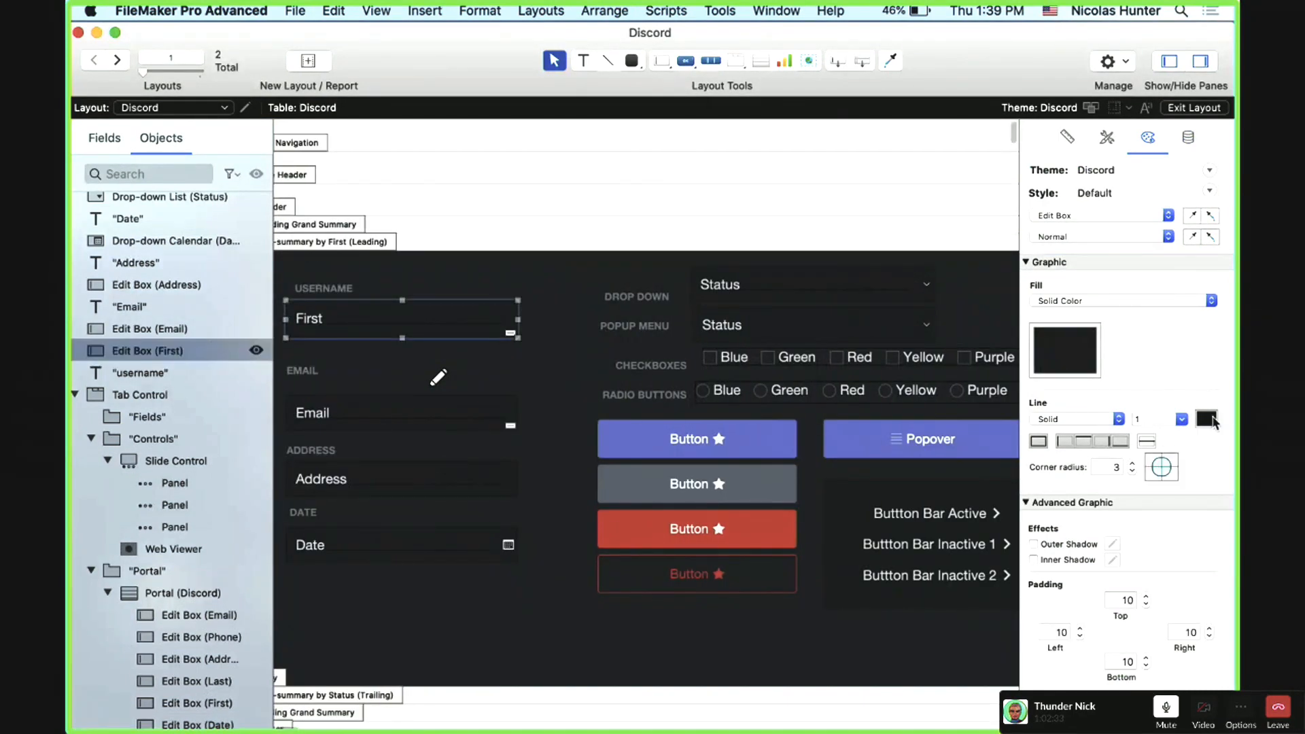
pyautogui.click(1207, 419)
pyautogui.doubleClick(1197, 456)
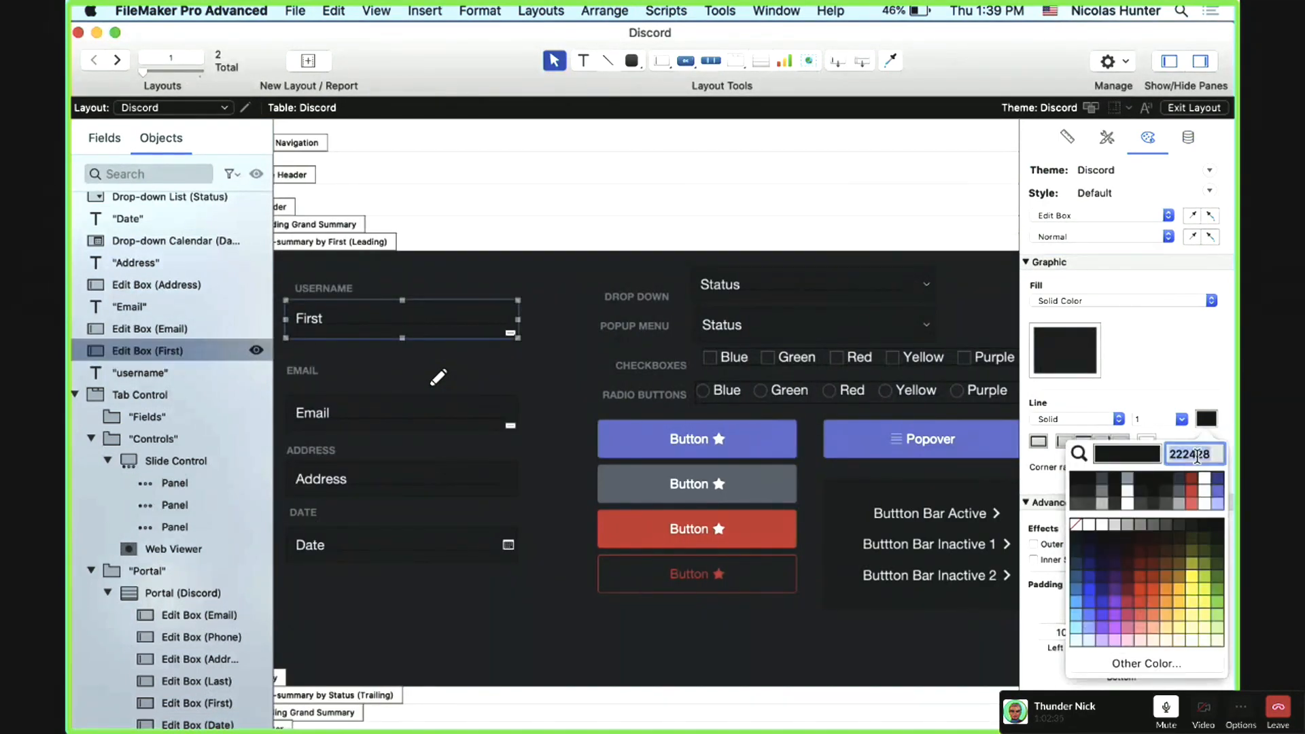
pyautogui.press('super+c')
# Step: Set the Hover state line color of the portal's Date edit box to the copied hex code 222428
pyautogui.hscroll(10, 510, 350)
pyautogui.click(696, 332)
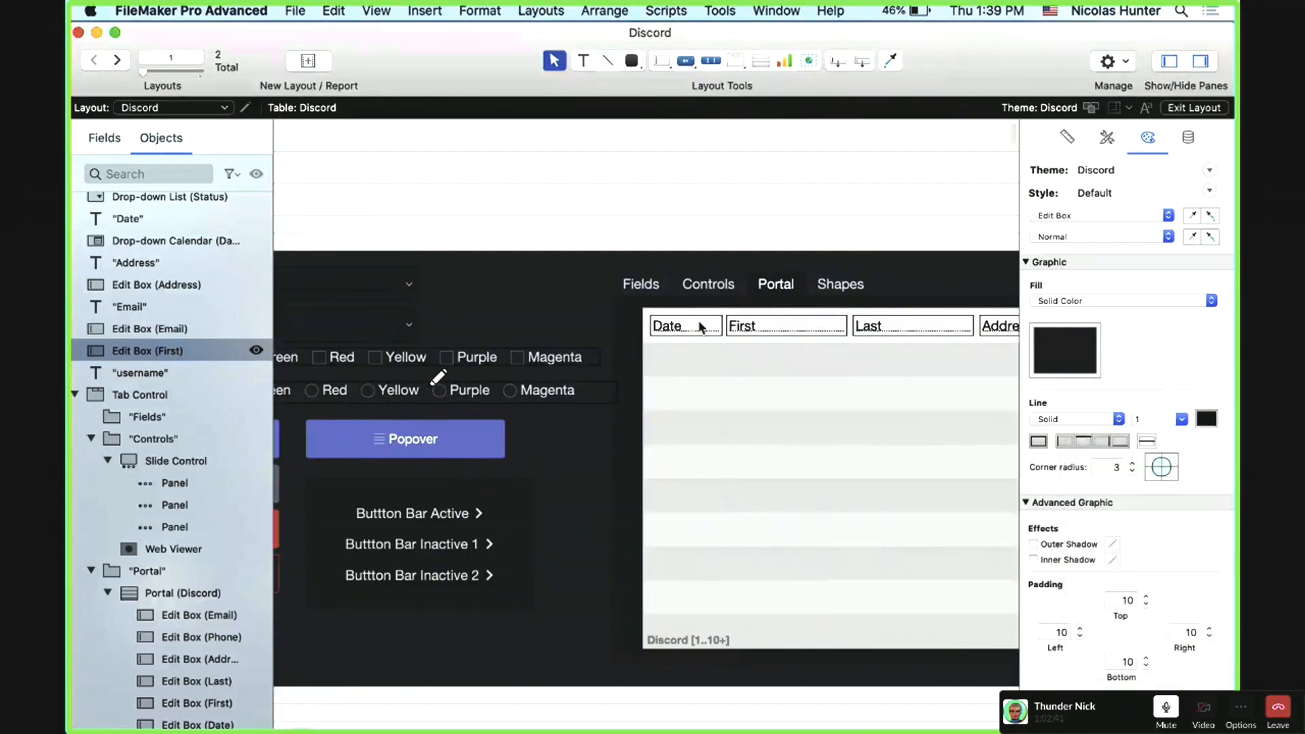
pyautogui.click(695, 332)
pyautogui.click(1090, 237)
pyautogui.click(1091, 248)
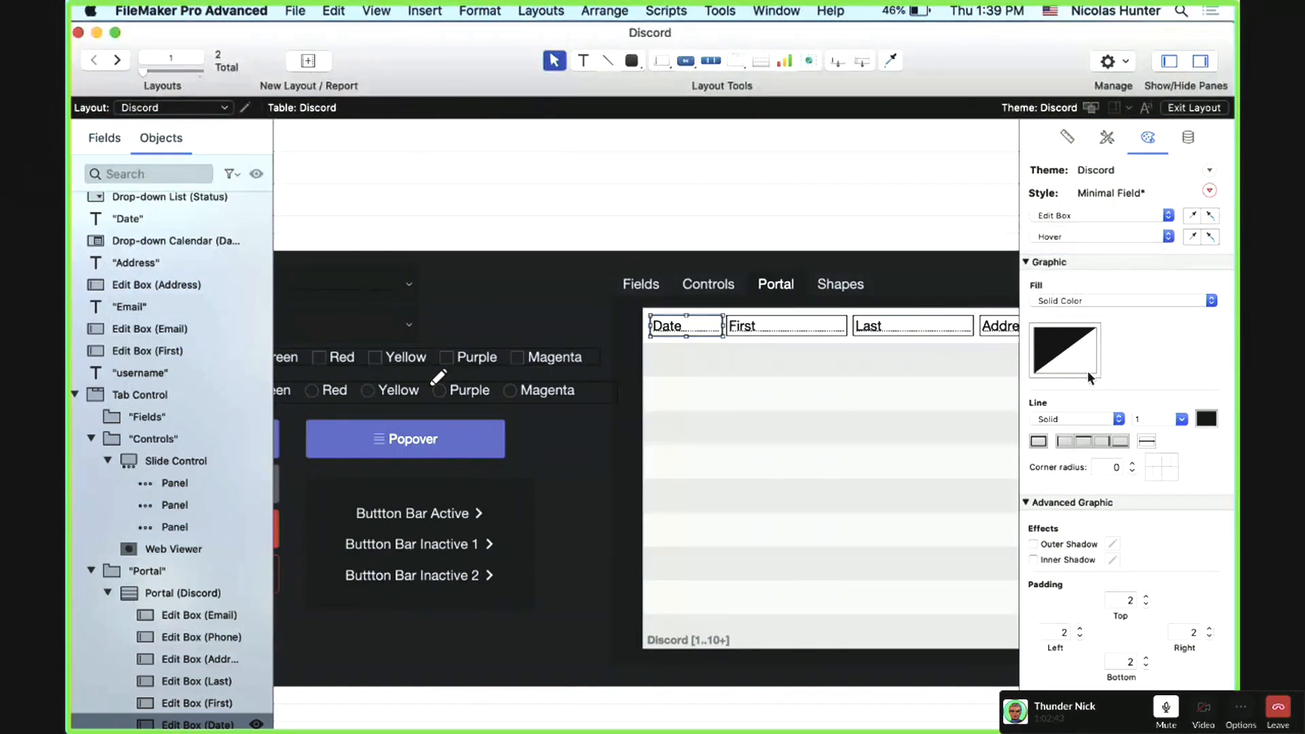
pyautogui.click(1213, 420)
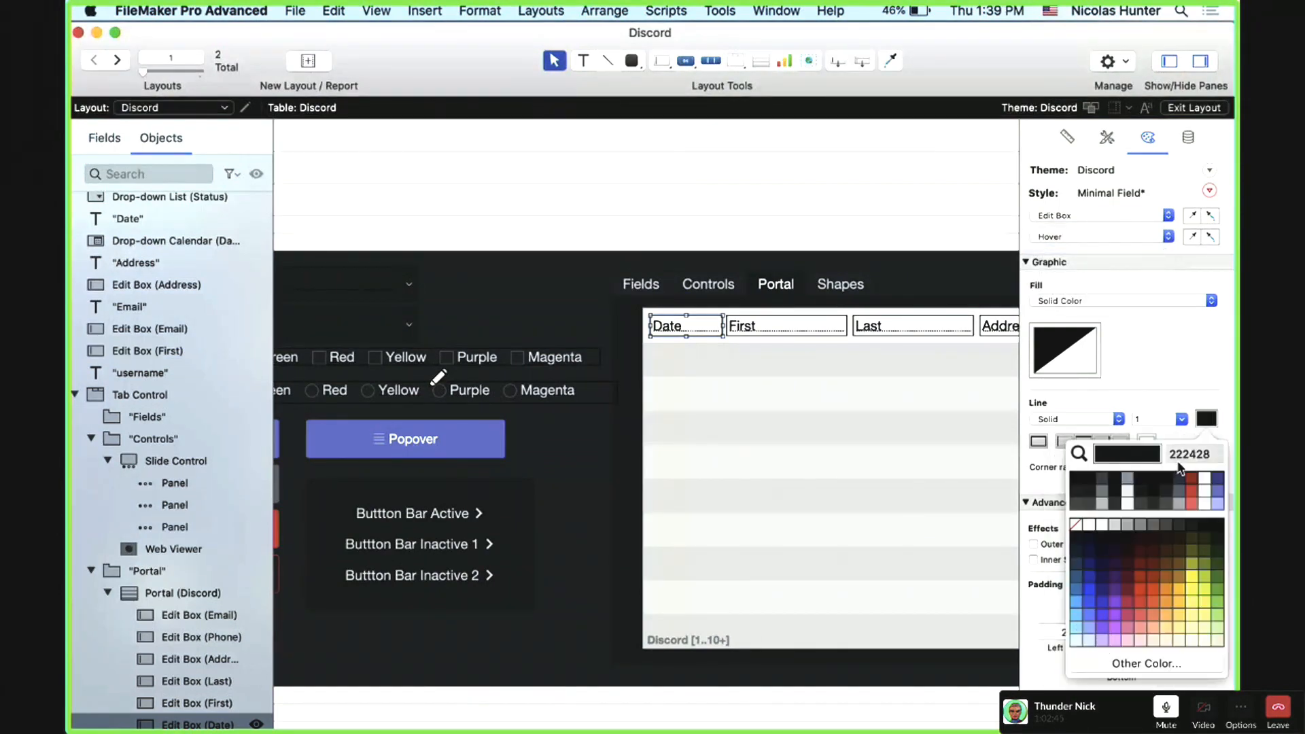
pyautogui.doubleClick(1181, 459)
pyautogui.press('super+v')
pyautogui.press('Return')
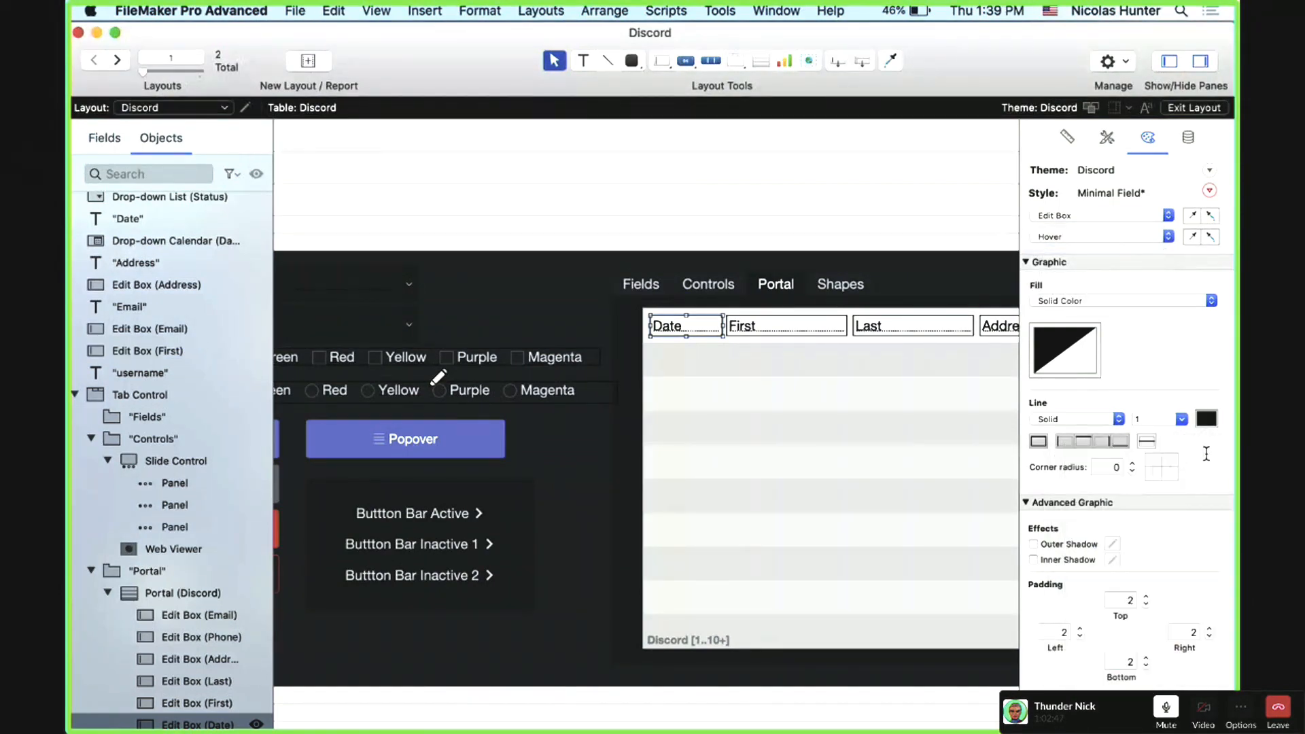
# Step: Give the Date edit box's In Focus state a solid blue-violet 1 pt border and white fill, and save the changes to the Minimal Field style
pyautogui.click(1132, 237)
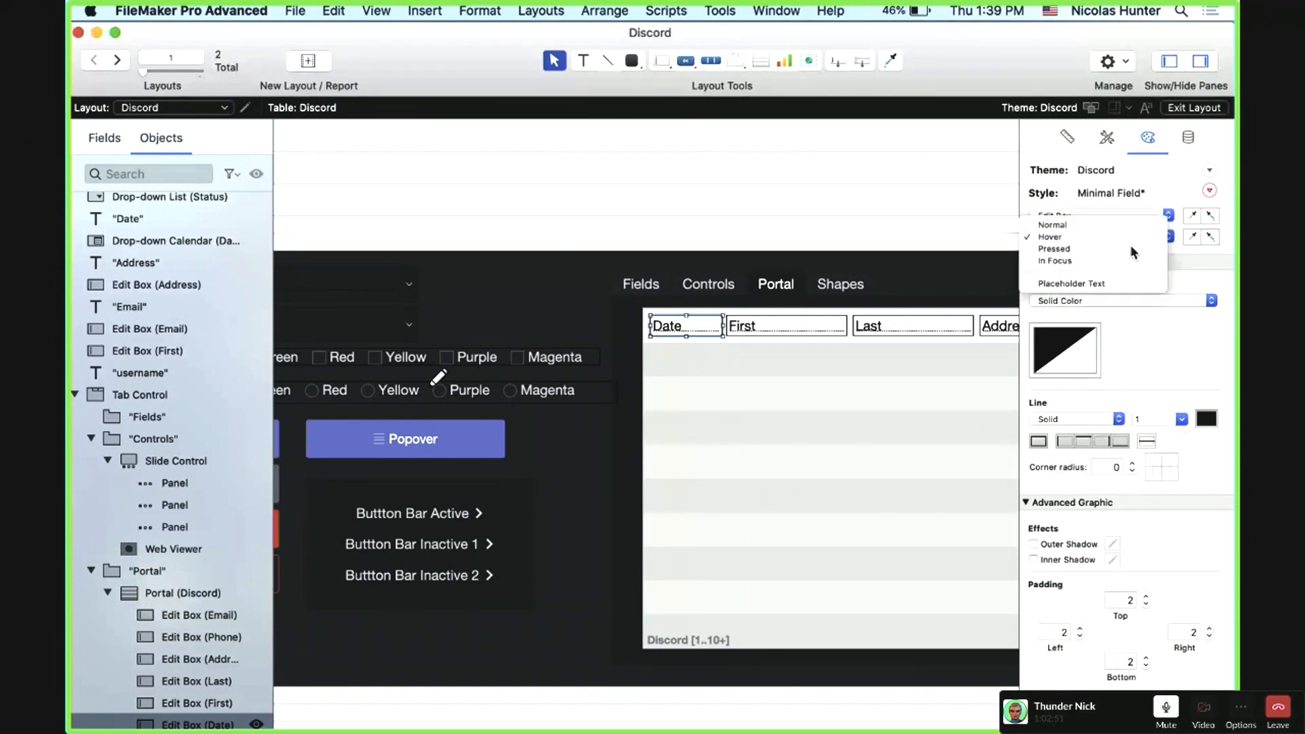
pyautogui.click(1131, 249)
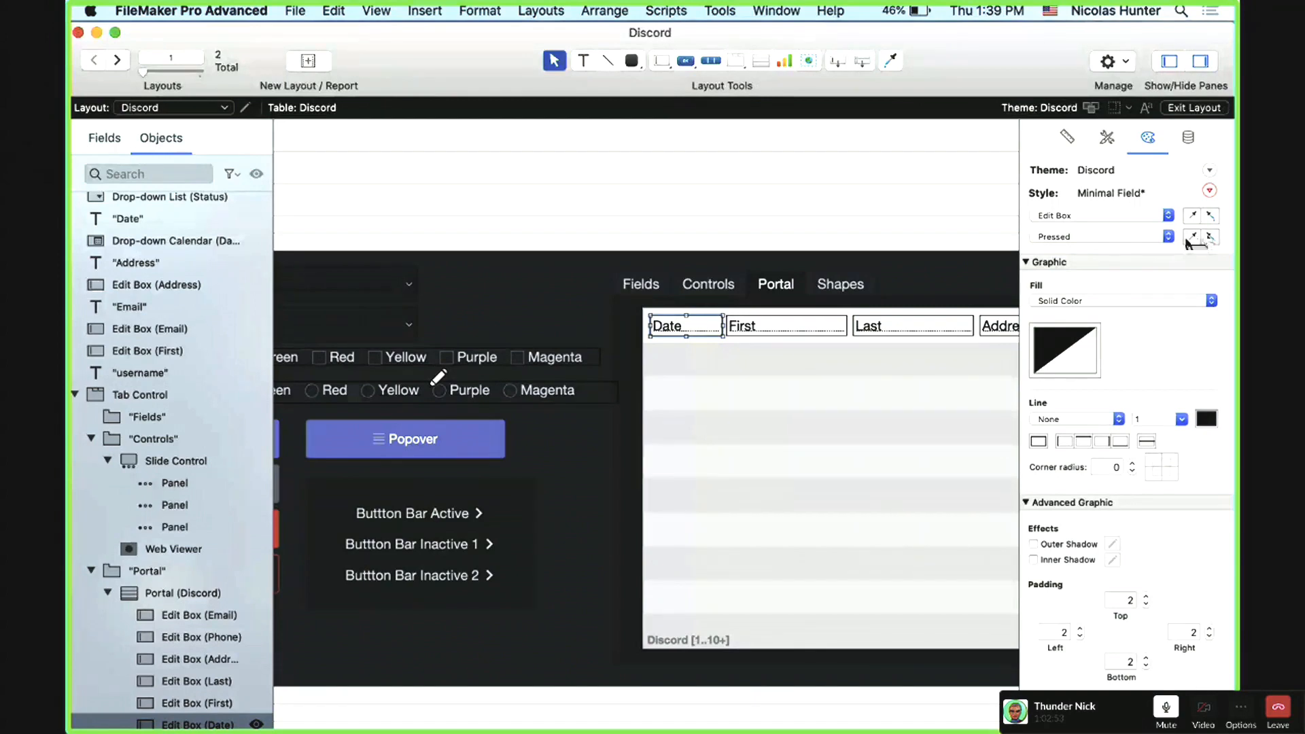
pyautogui.click(1159, 237)
pyautogui.click(1147, 247)
pyautogui.click(1040, 442)
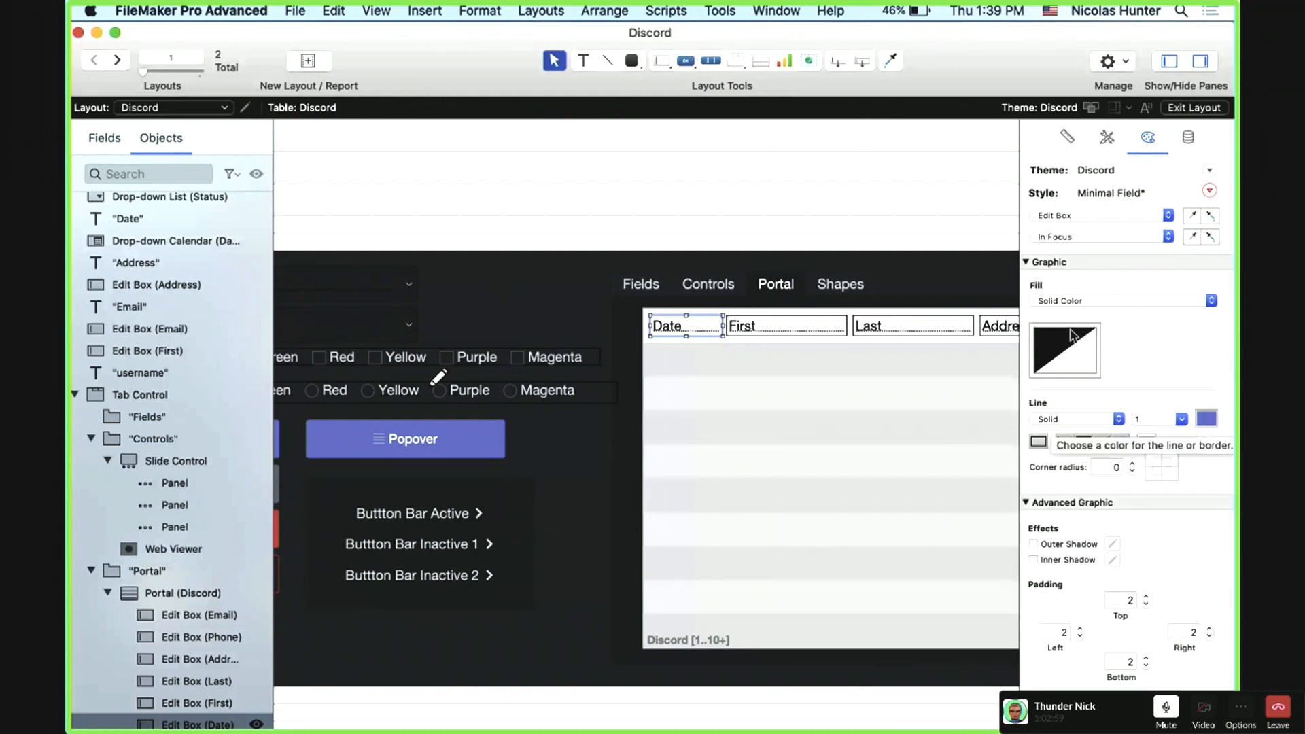
pyautogui.click(1196, 420)
pyautogui.click(996, 474)
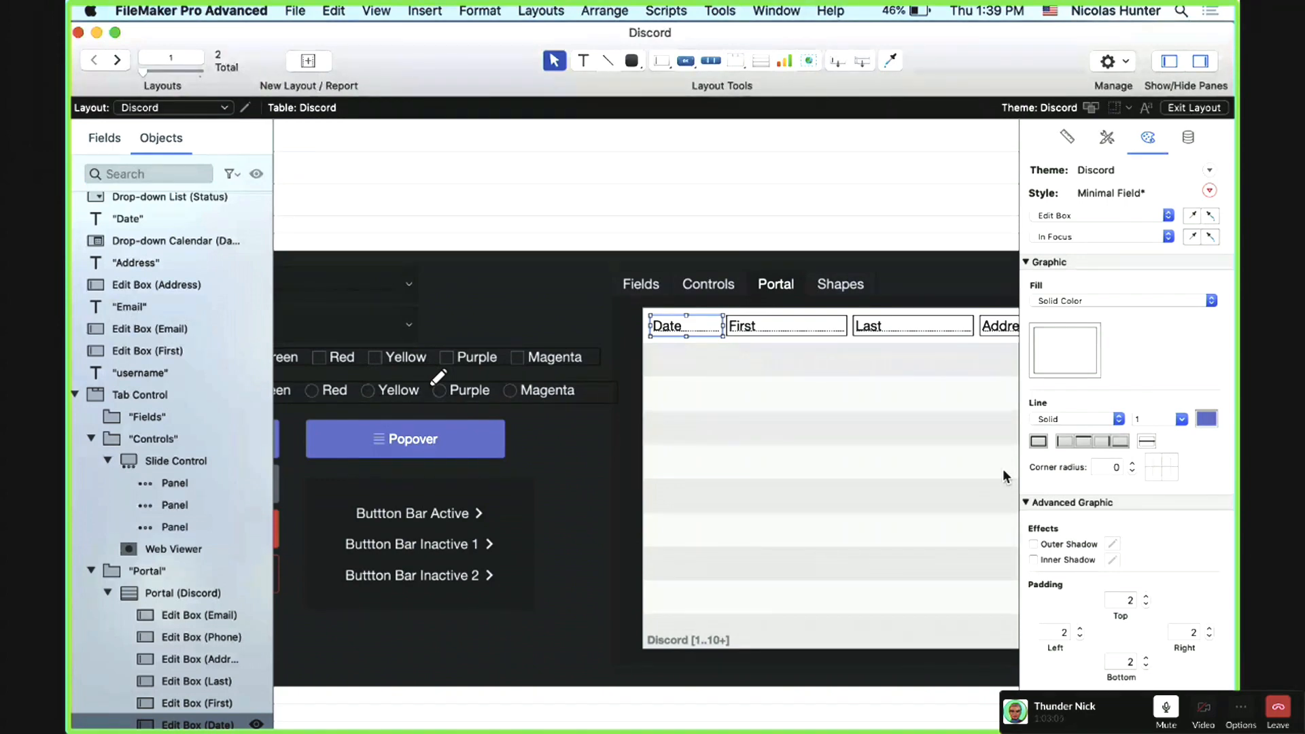
pyautogui.click(1210, 190)
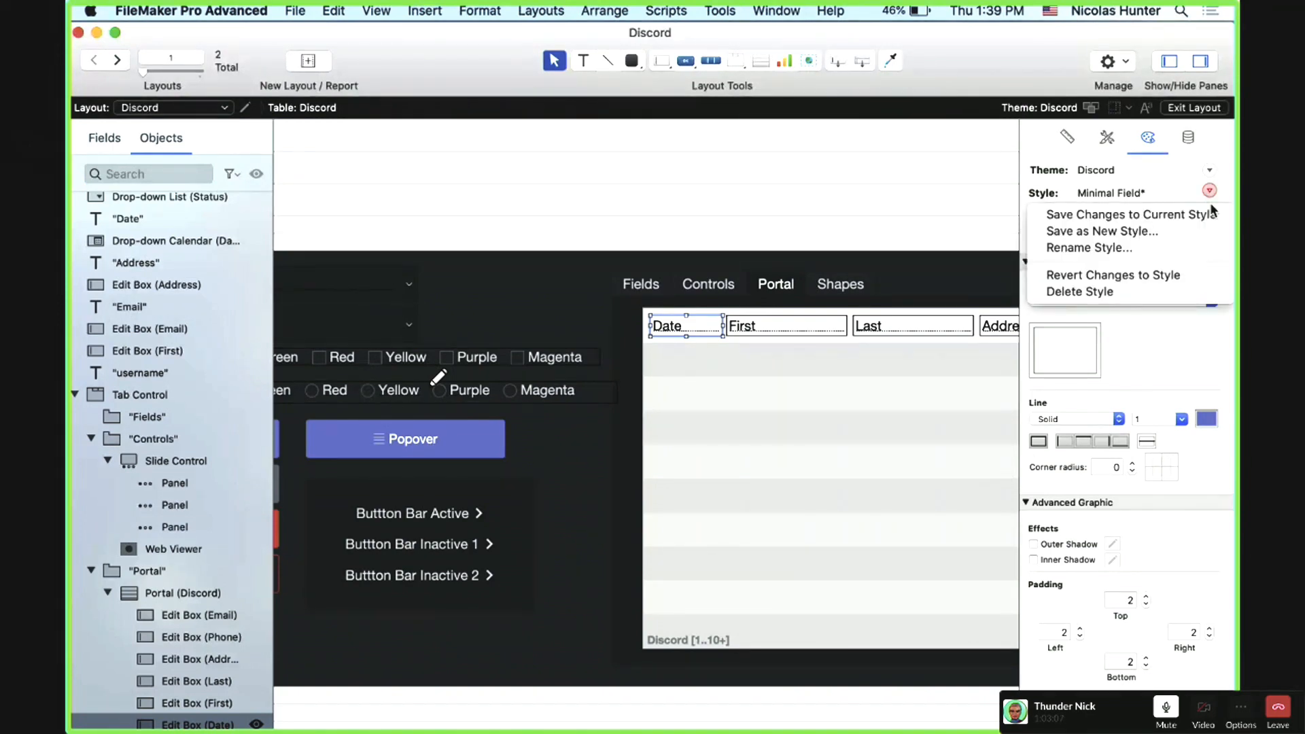
pyautogui.click(1038, 275)
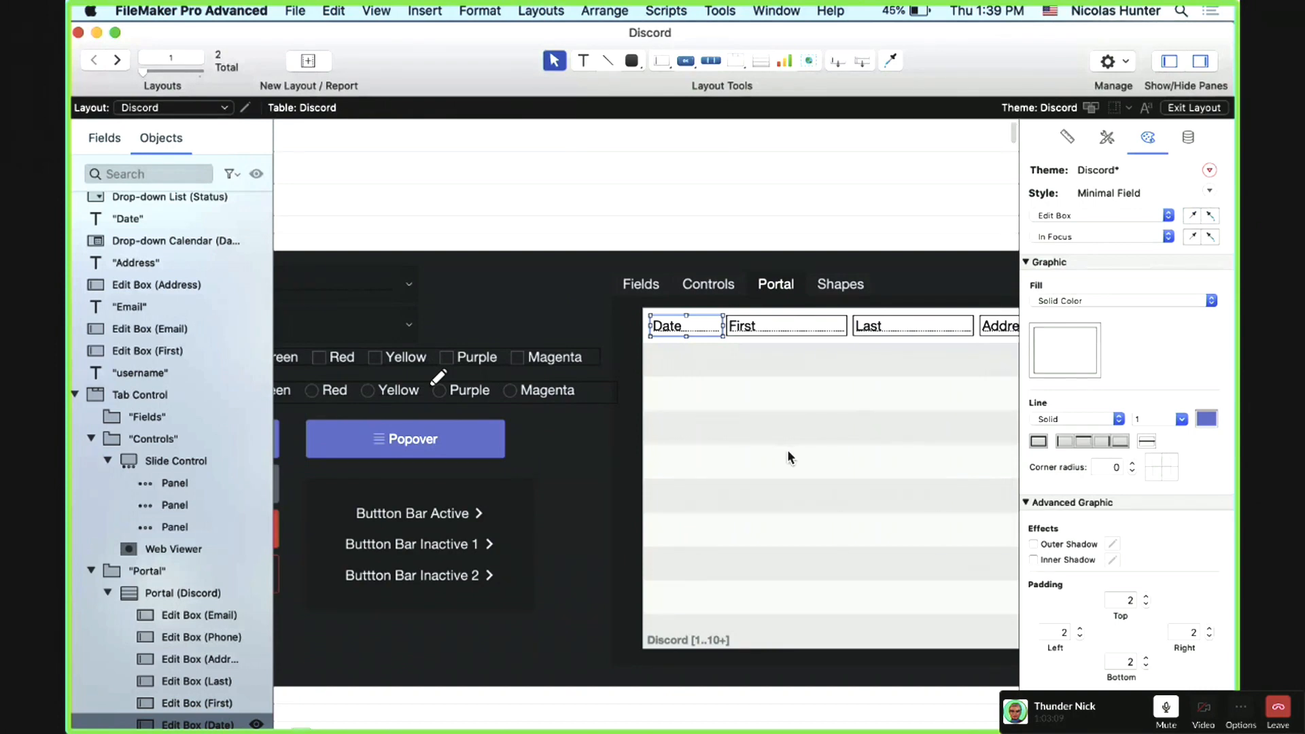
# Step: Test the hover and focus borders on several portal fields in Browse mode, and return to Layout mode
pyautogui.press('super+b')
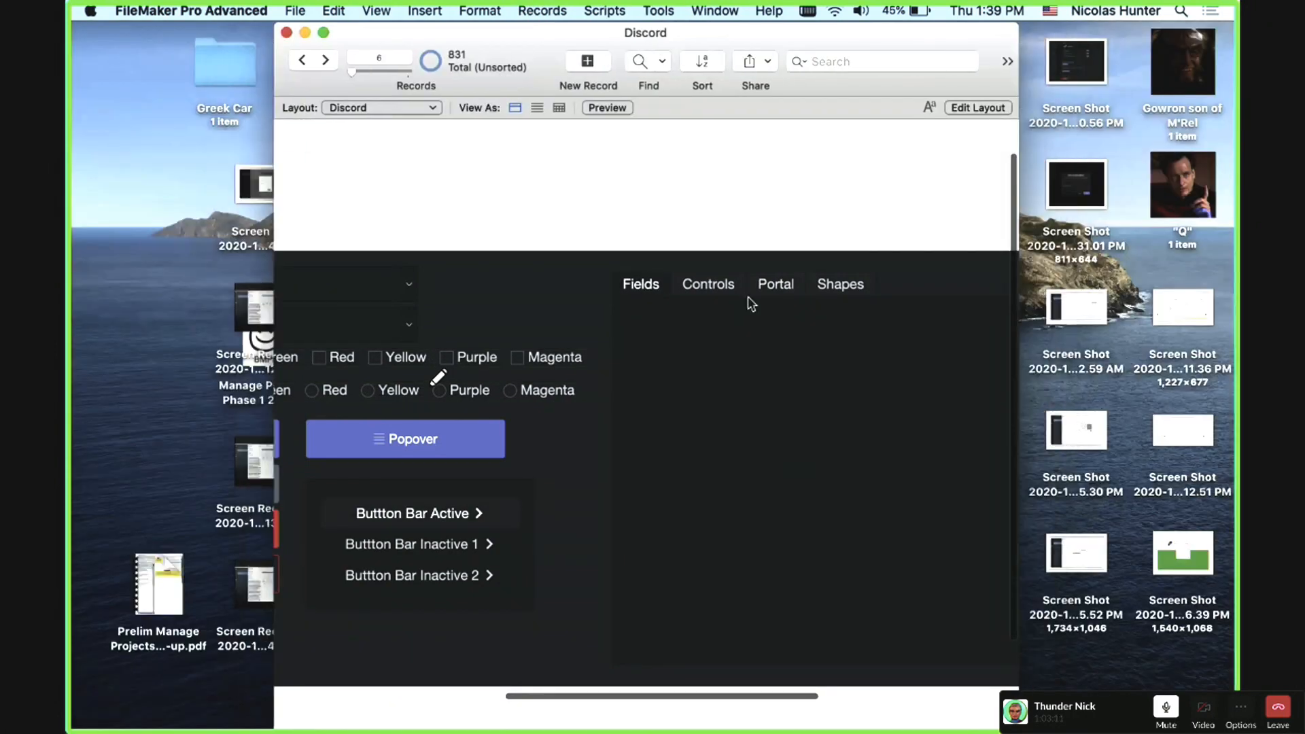
pyautogui.click(775, 285)
pyautogui.click(904, 361)
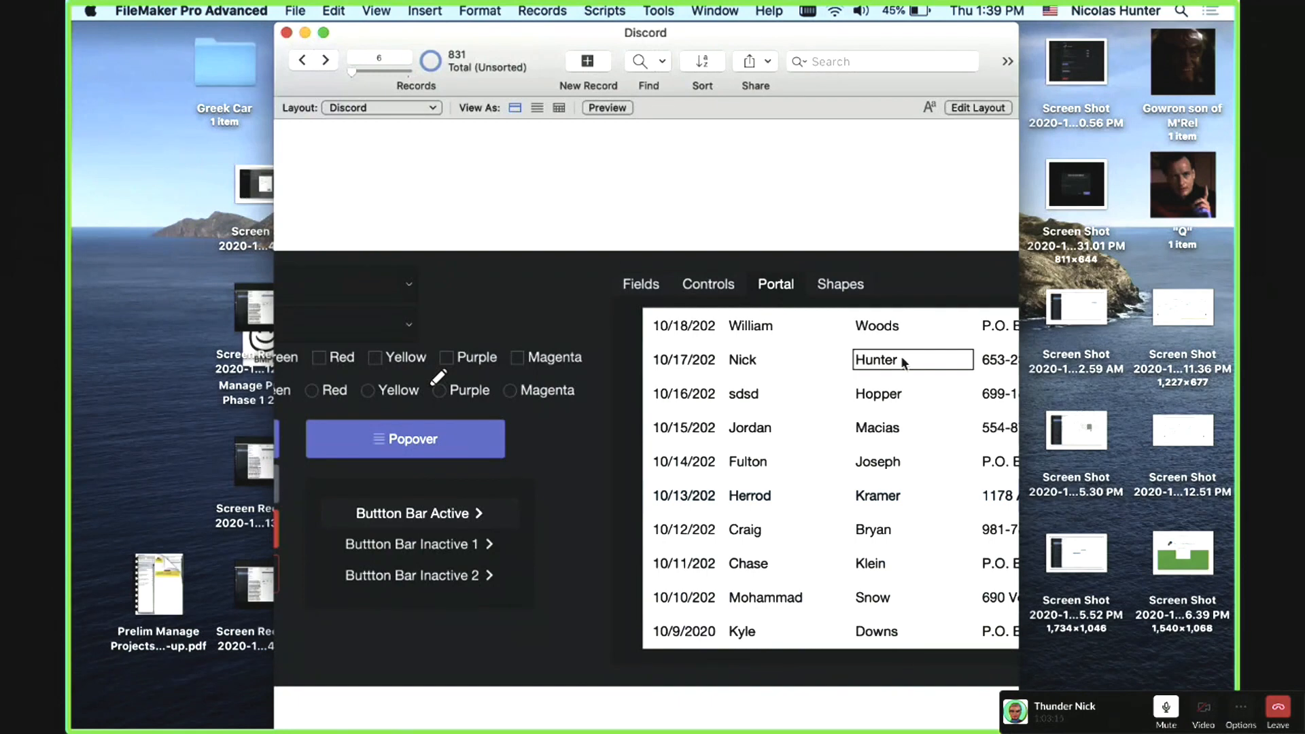
pyautogui.click(903, 359)
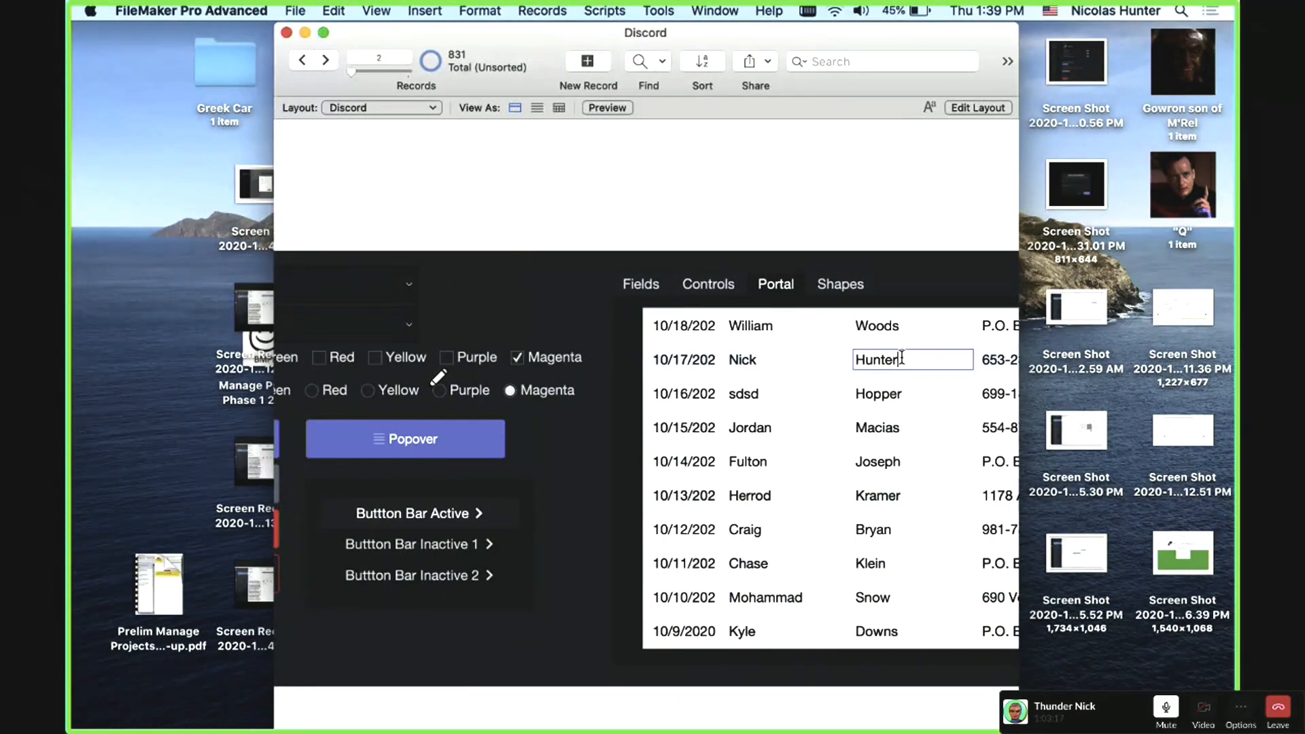
pyautogui.hscroll(4, 902, 358)
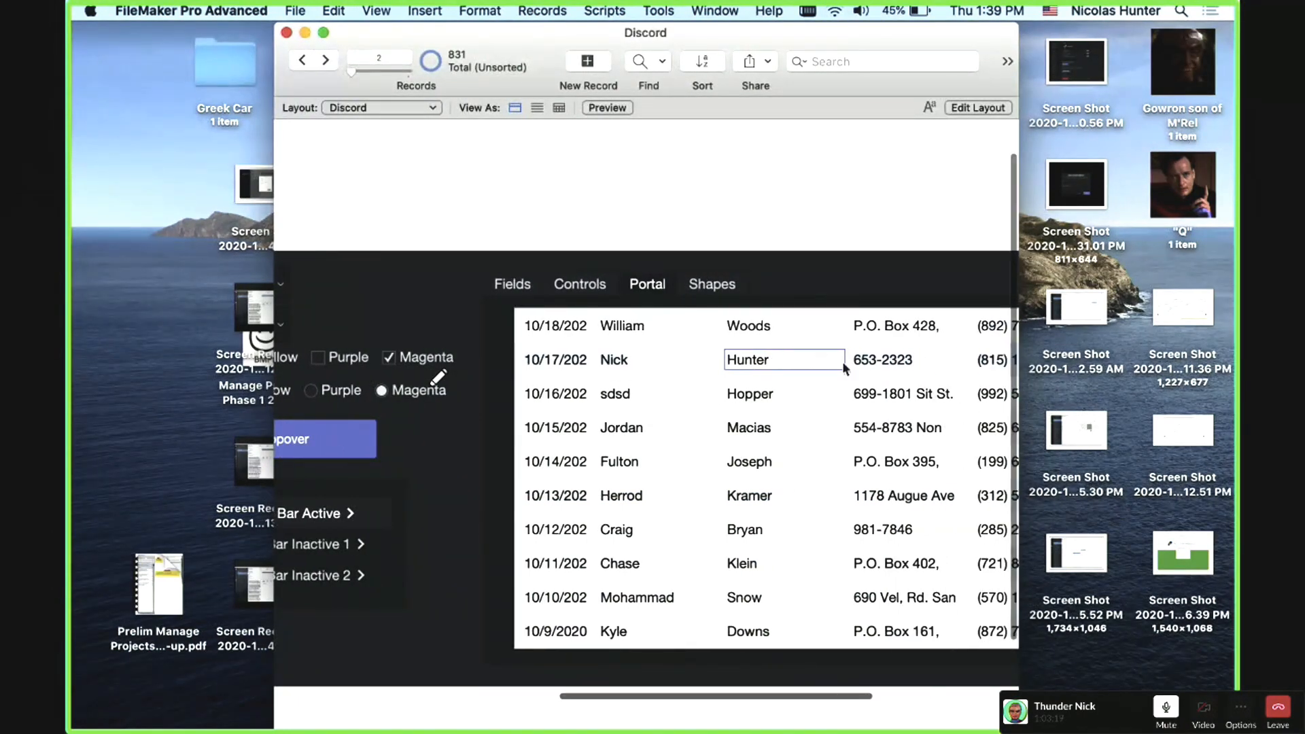
pyautogui.click(956, 370)
pyautogui.click(693, 369)
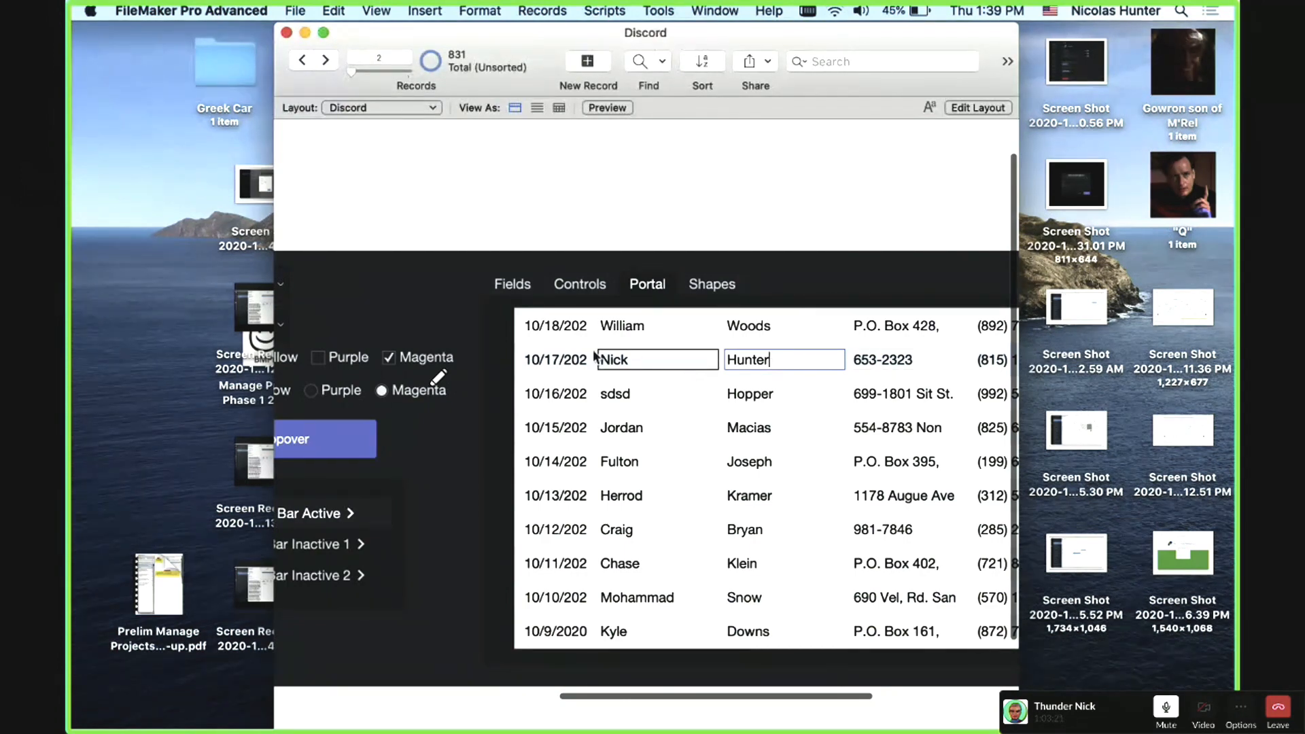
pyautogui.click(556, 368)
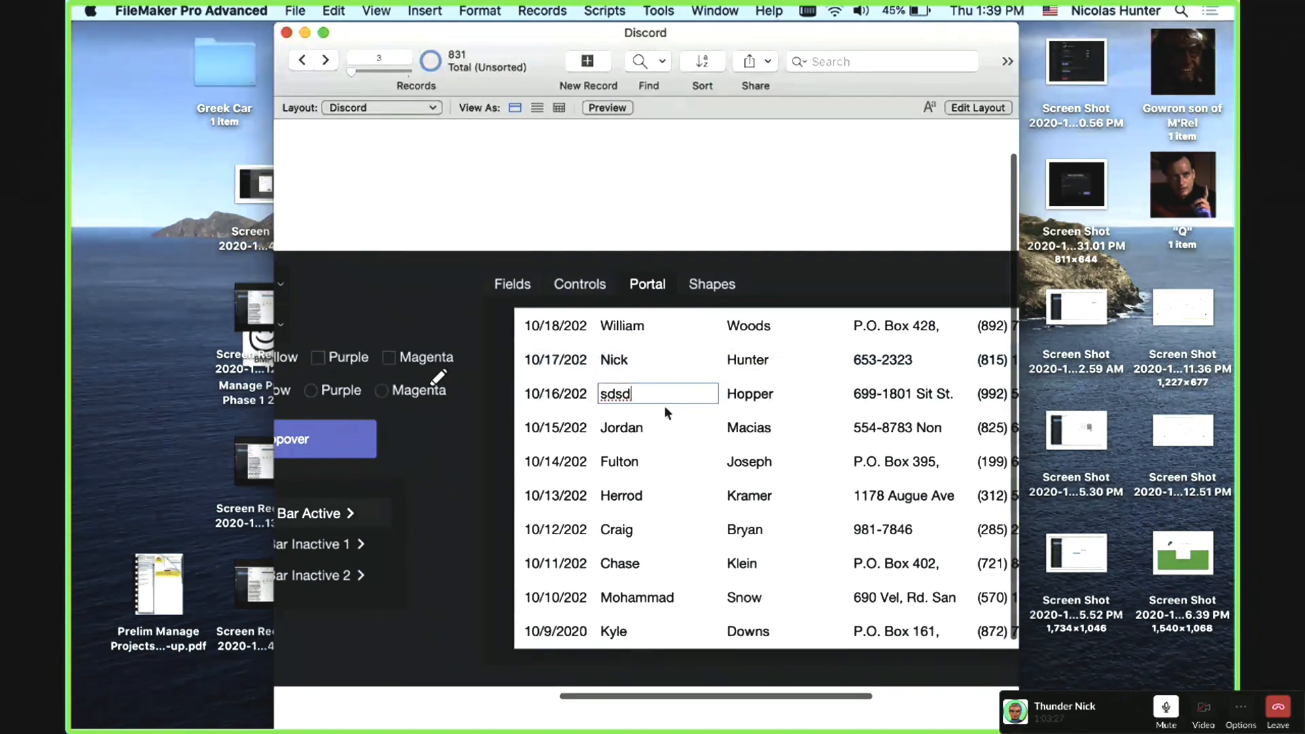
pyautogui.click(652, 463)
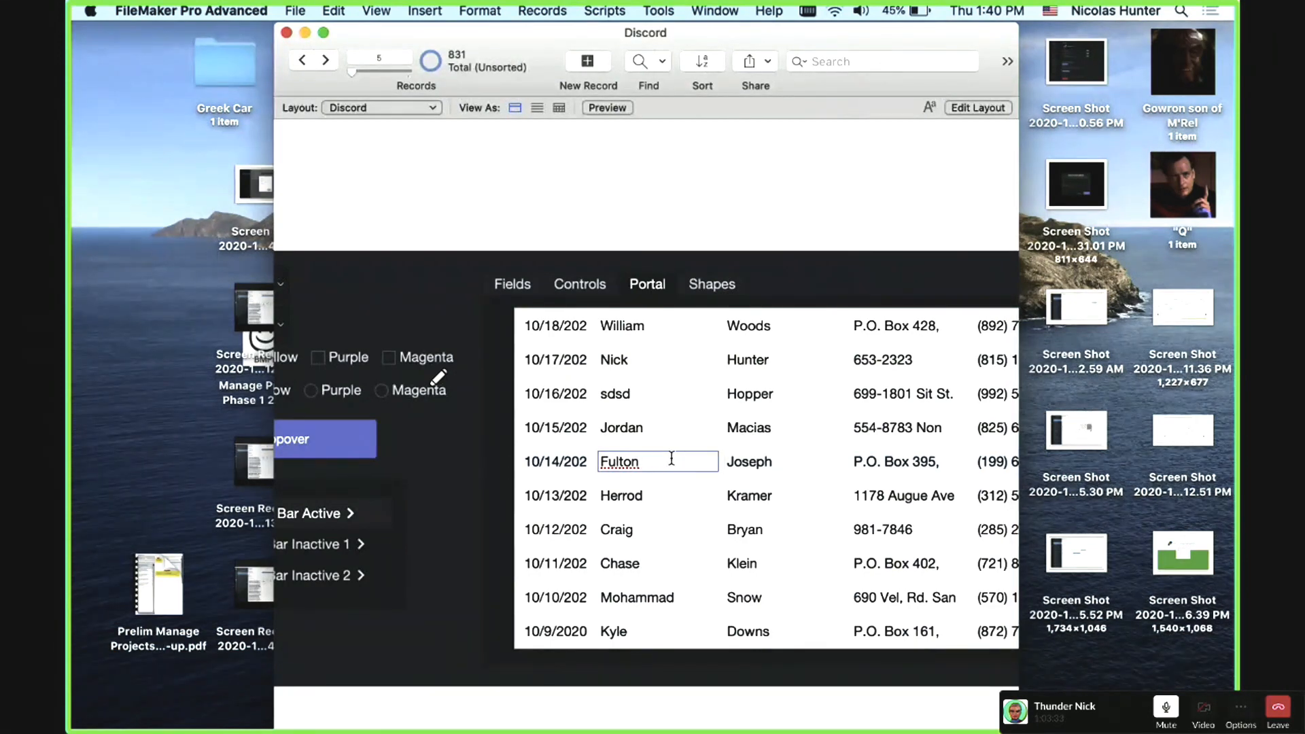
pyautogui.tripleClick(671, 459)
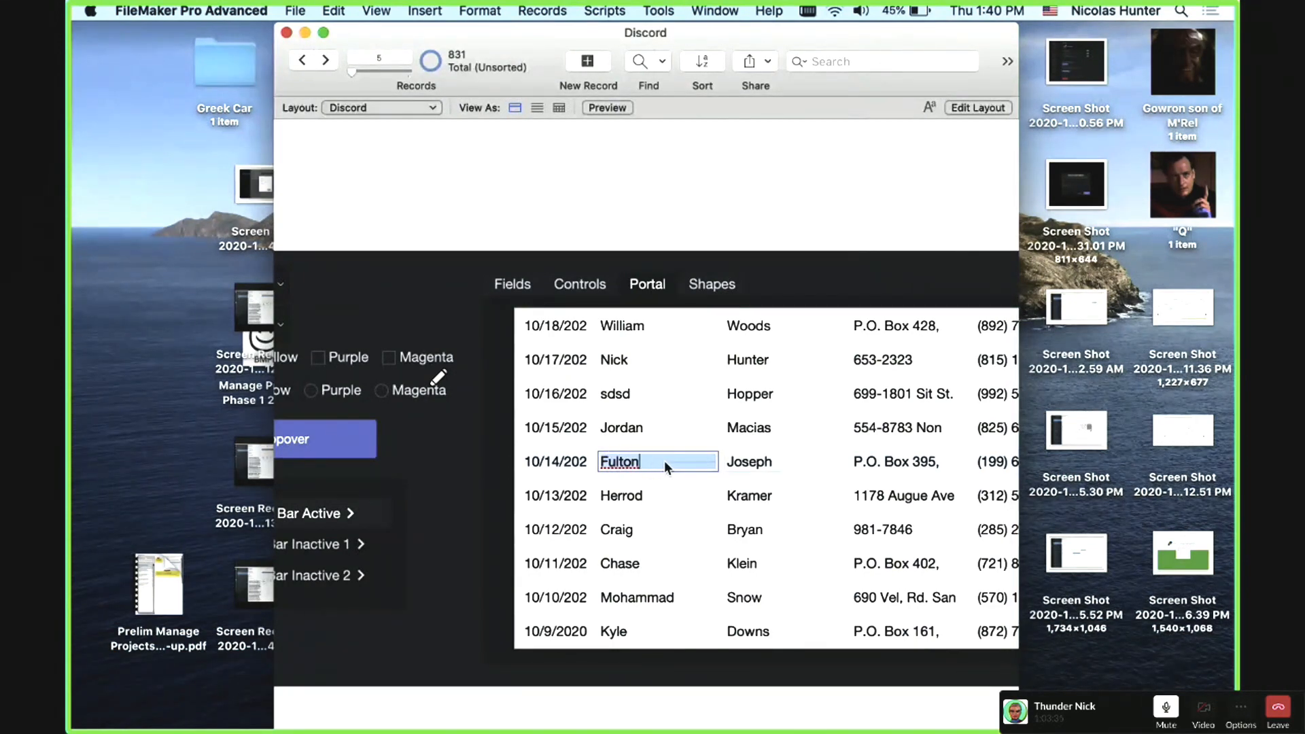
pyautogui.click(751, 465)
pyautogui.click(769, 427)
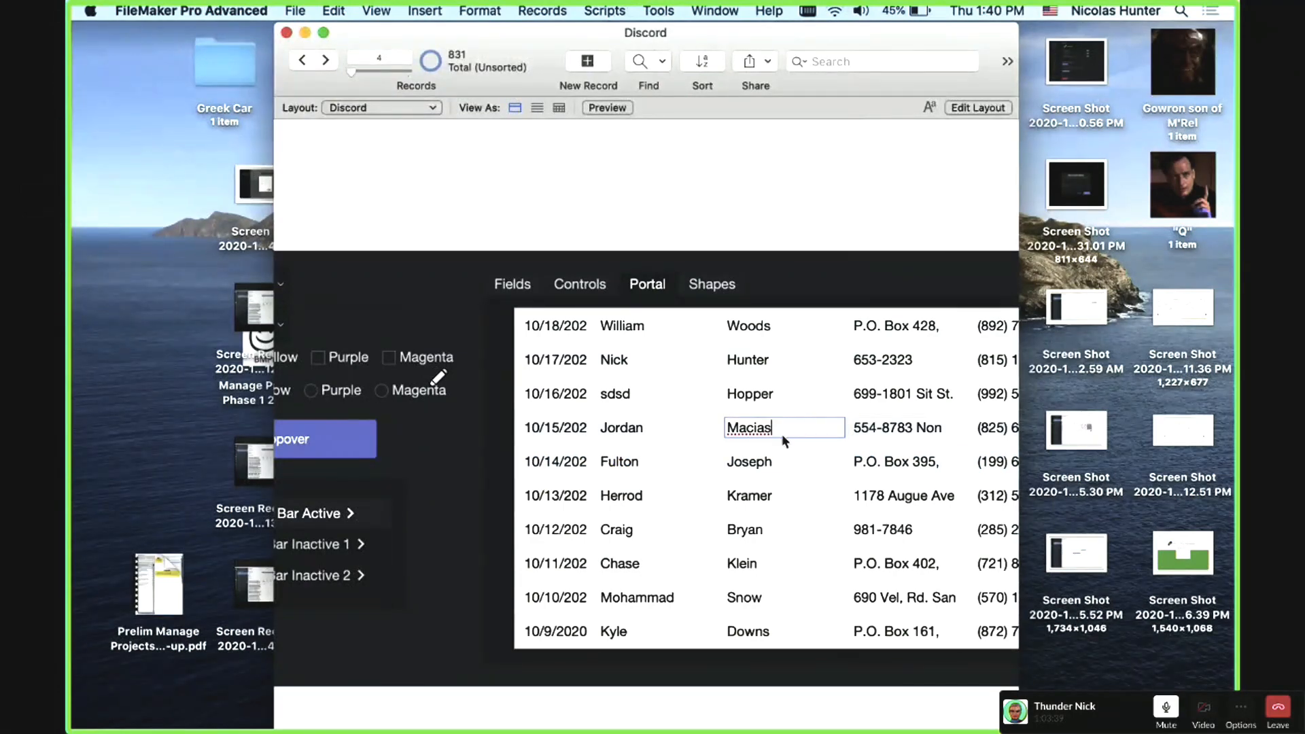
pyautogui.press('super+l')
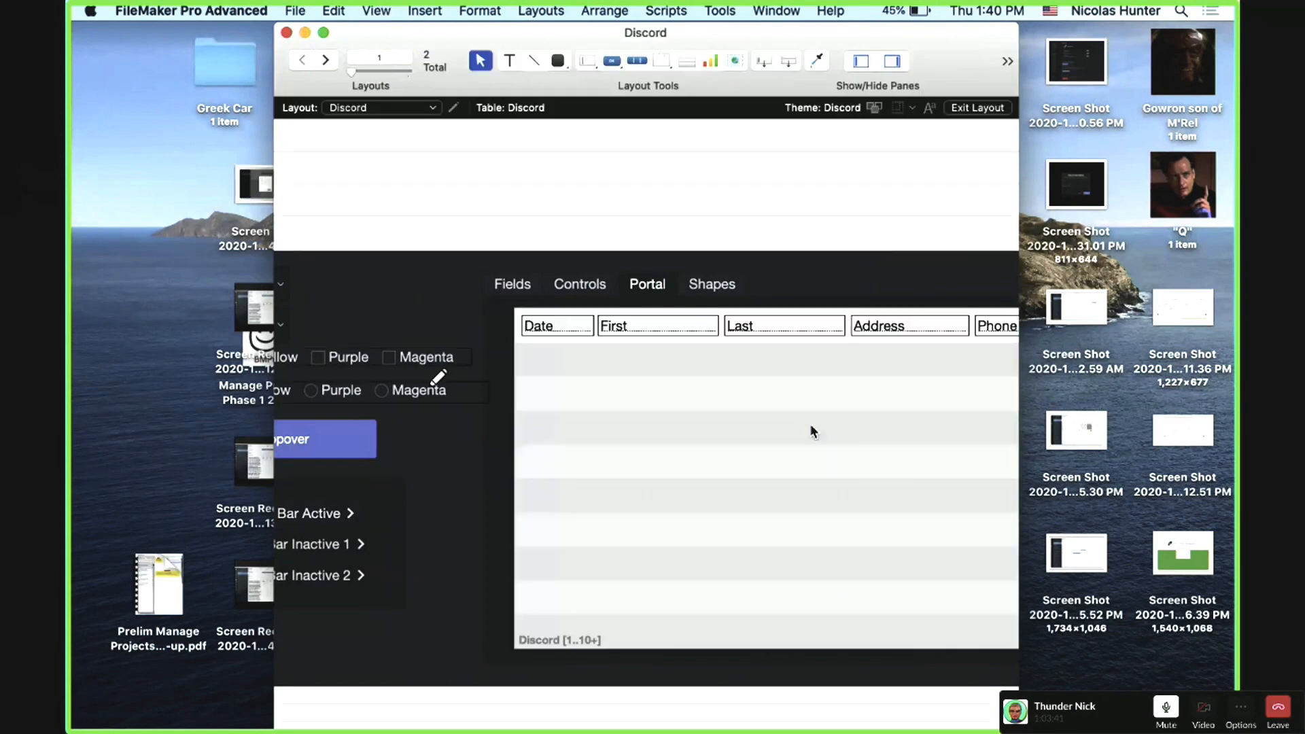
# Step: Set the portal's Date edit box corner radius to 3, matching the Status drop-down list
pyautogui.click(581, 324)
pyautogui.hscroll(-10, 580, 324)
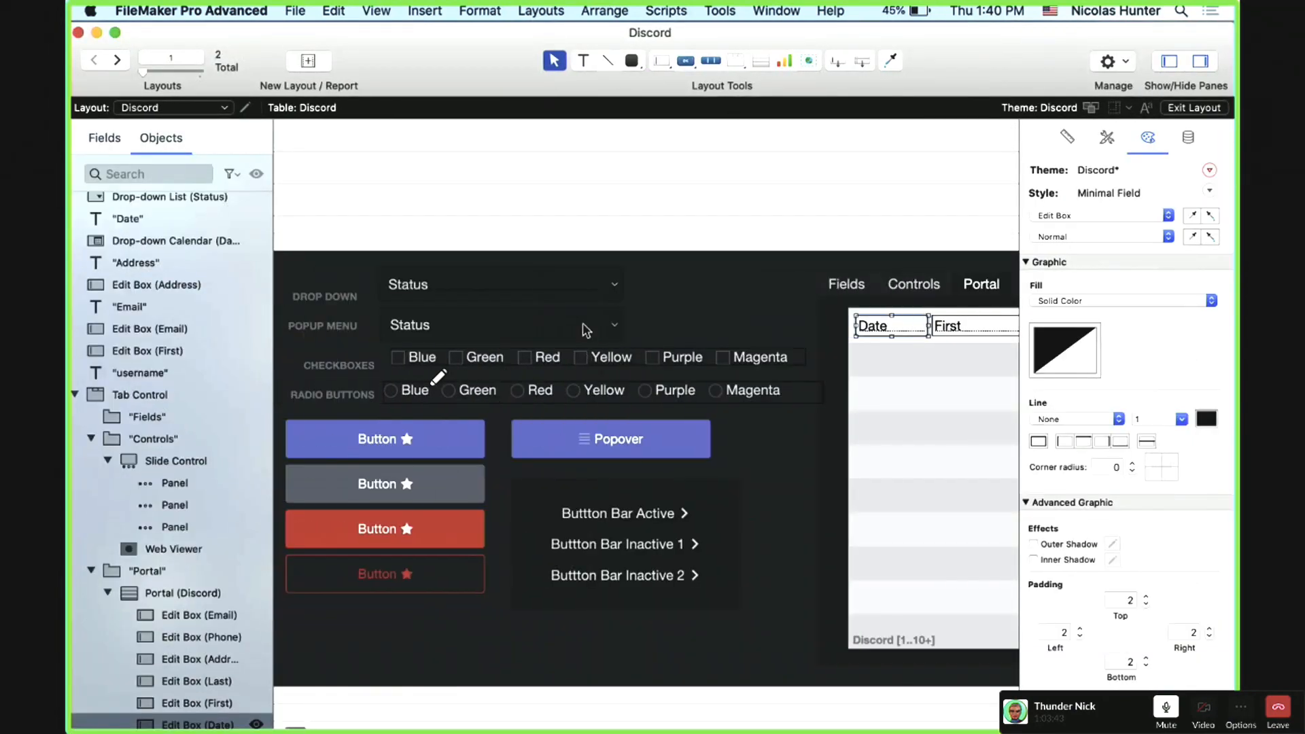
pyautogui.click(594, 284)
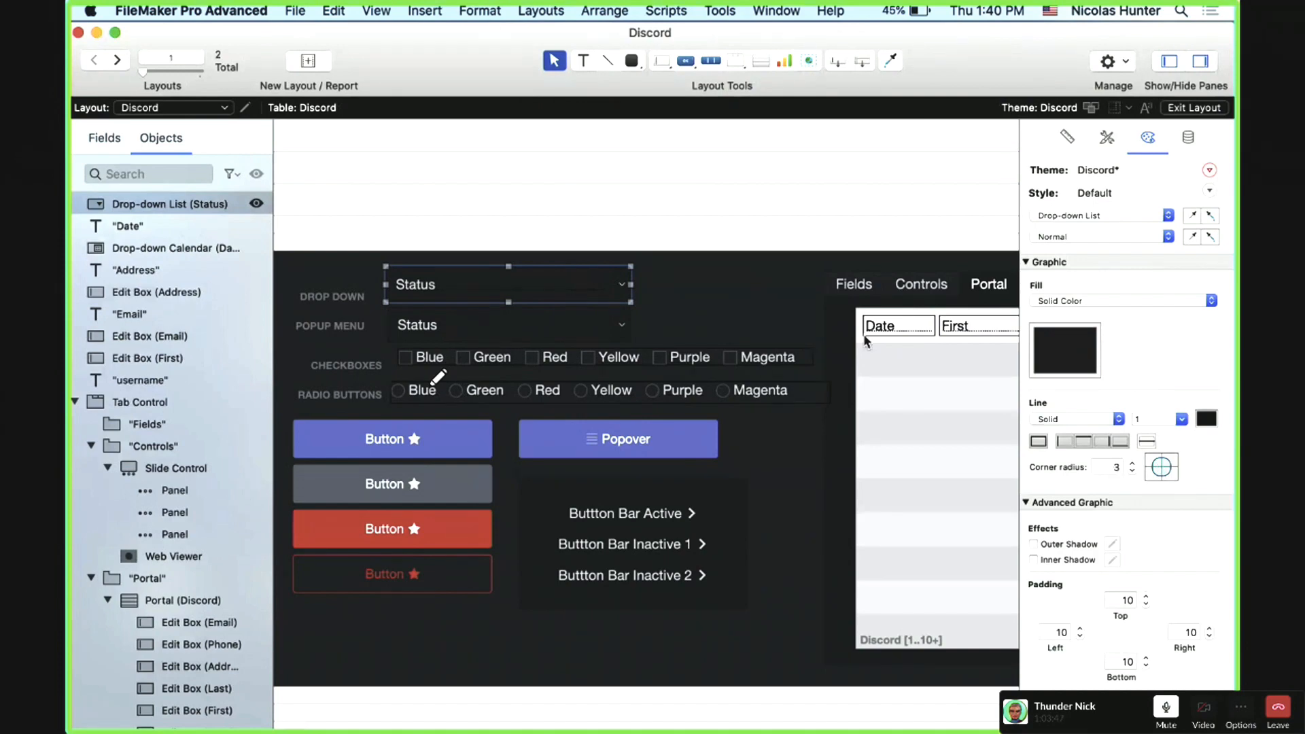
pyautogui.click(902, 338)
pyautogui.click(1133, 465)
pyautogui.click(1133, 464)
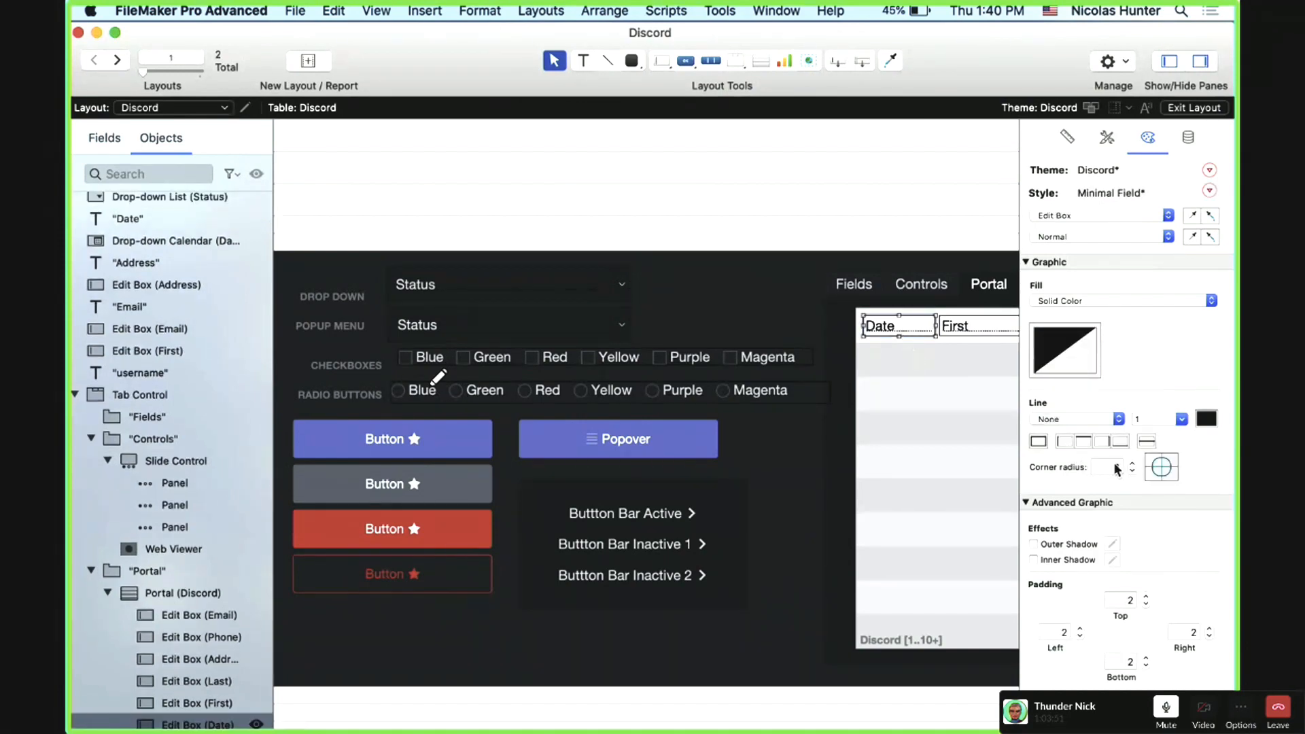
# Step: Review the Date edit box's Hover, Pressed and In Focus states, and save the changes to the Minimal Field style
pyautogui.click(1117, 236)
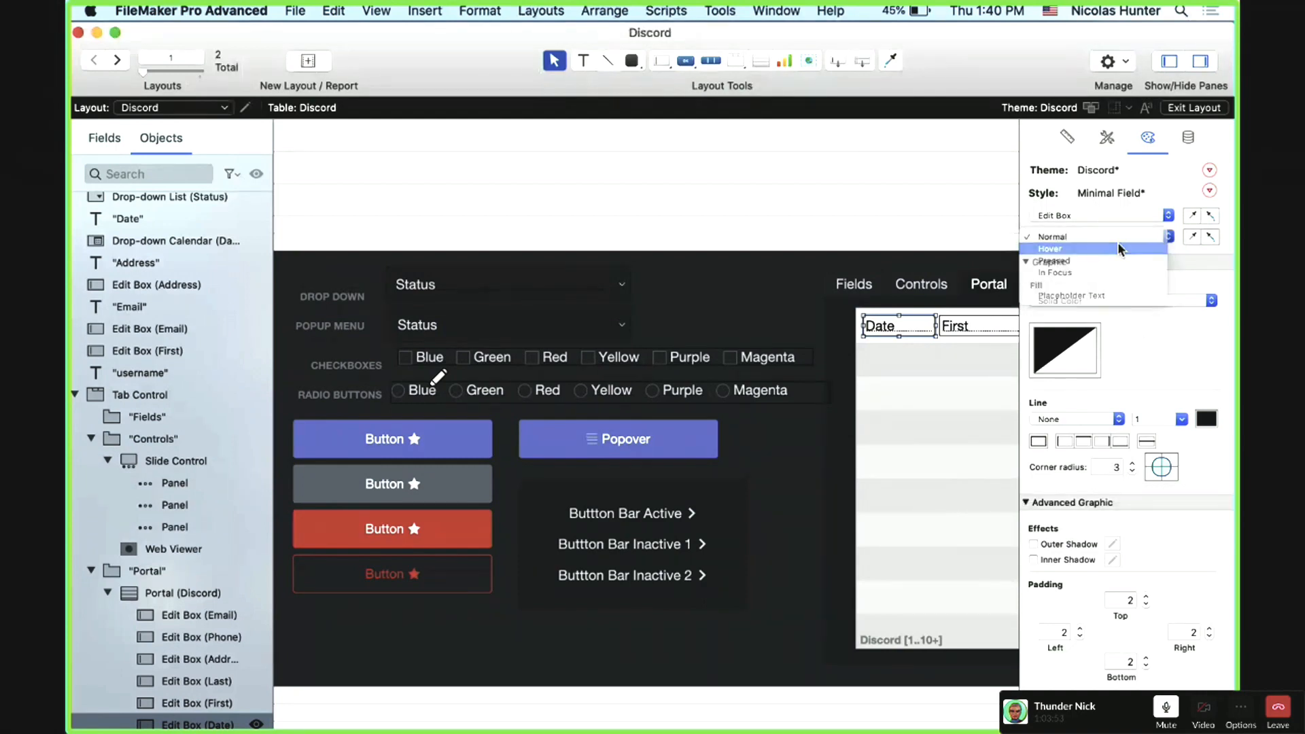
pyautogui.click(1118, 245)
pyautogui.click(1110, 234)
pyautogui.click(1109, 246)
pyautogui.click(1104, 234)
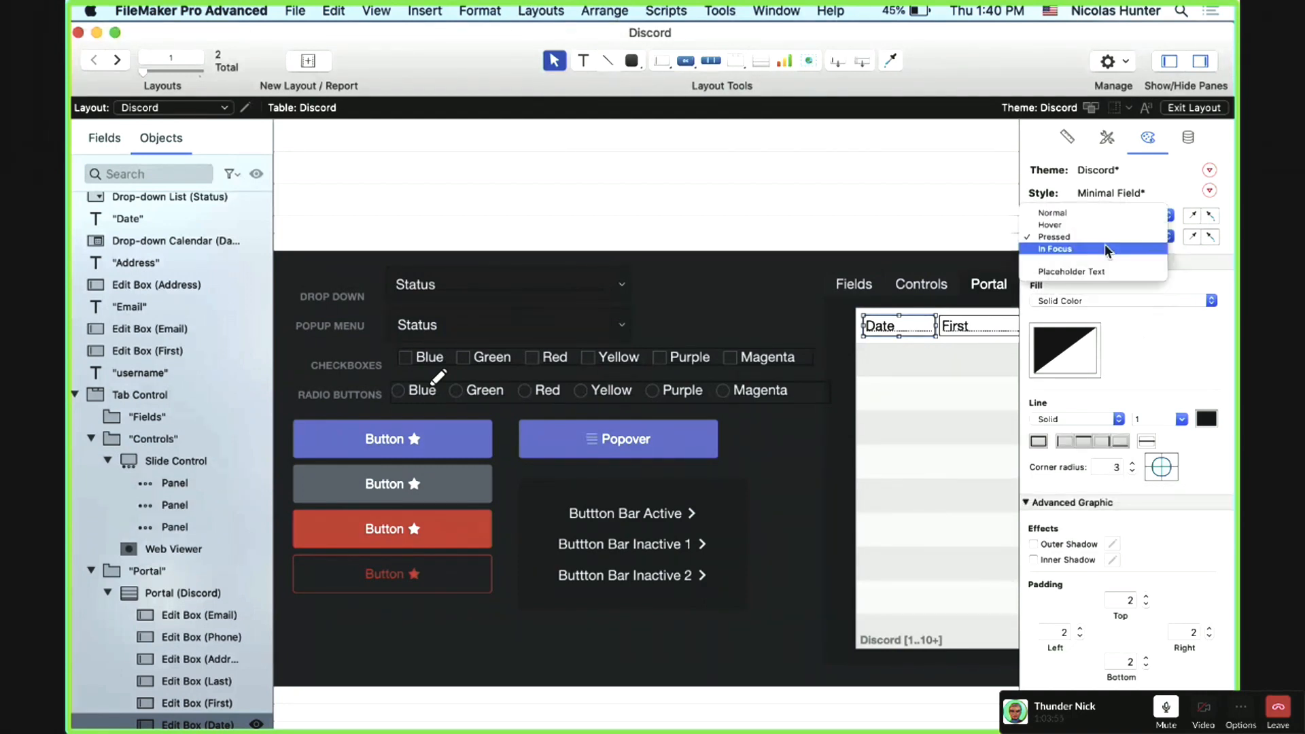
pyautogui.click(1106, 248)
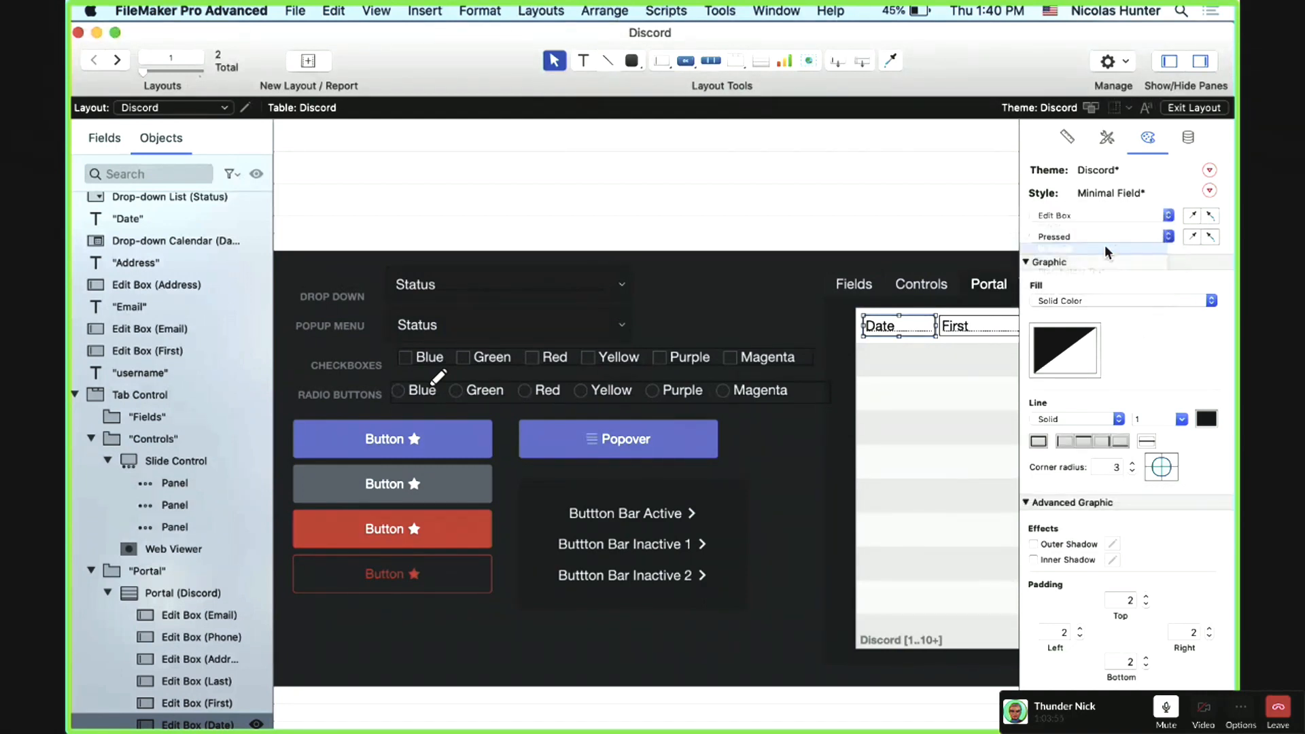
pyautogui.click(1210, 170)
pyautogui.click(1222, 142)
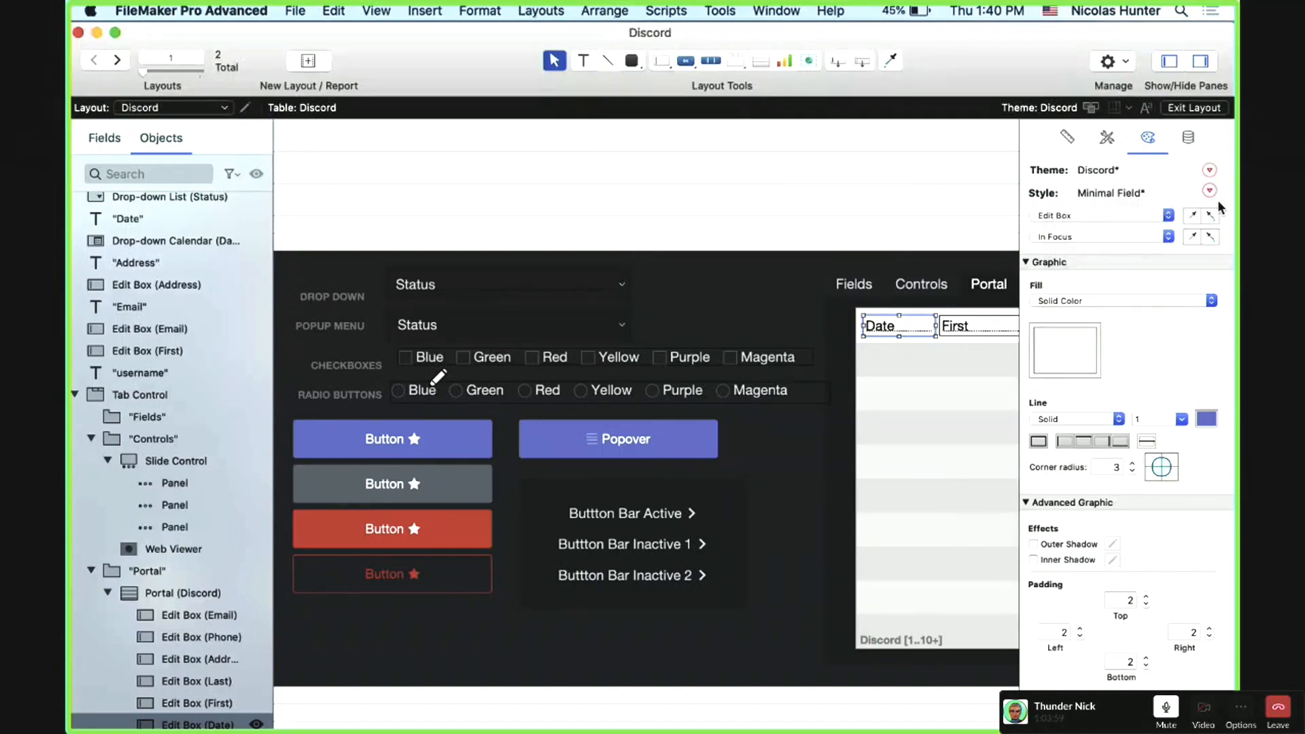
pyautogui.click(1211, 195)
pyautogui.click(1212, 213)
# Step: Move the Date edit box out of the portal onto the dark background between the Status drop-down and the tab control
pyautogui.click(920, 355)
pyautogui.hscroll(5, 919, 354)
pyautogui.click(654, 327)
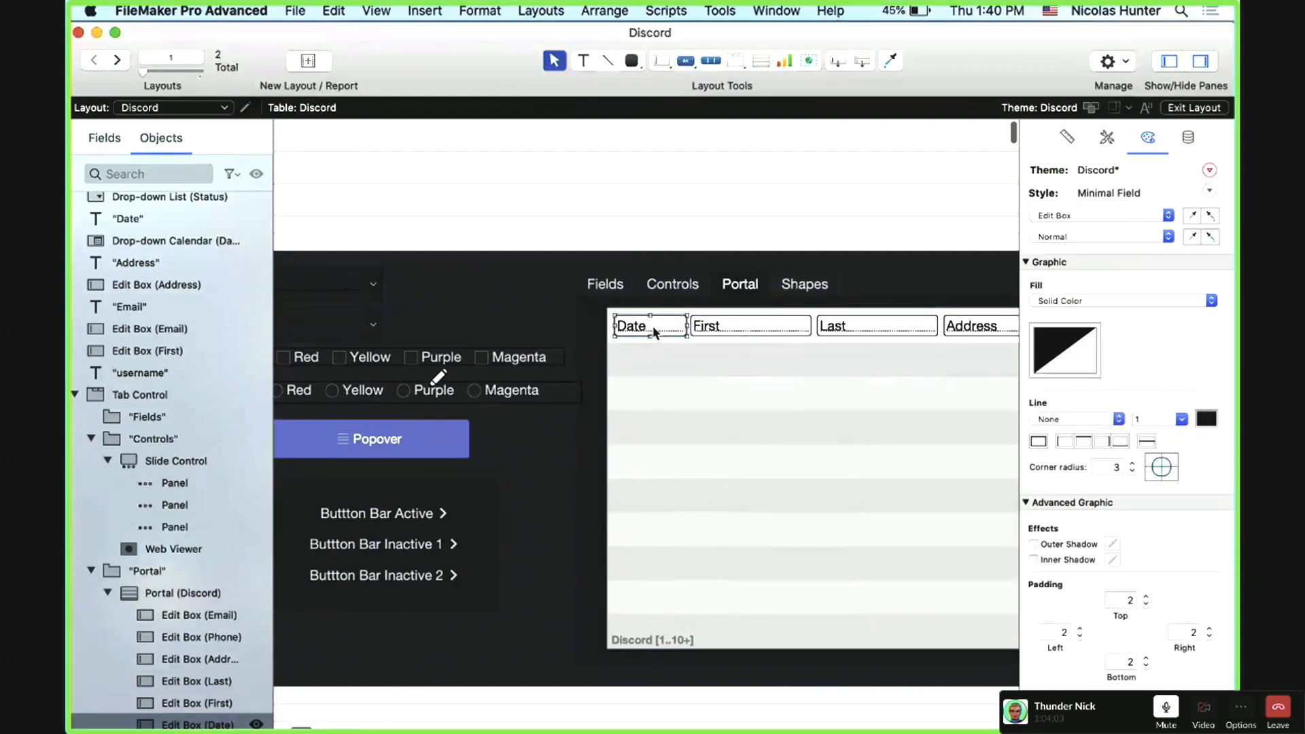
pyautogui.click(732, 328)
pyautogui.click(676, 325)
pyautogui.moveTo(676, 331); pyautogui.dragTo(479, 300)
pyautogui.click(757, 397)
pyautogui.click(528, 334)
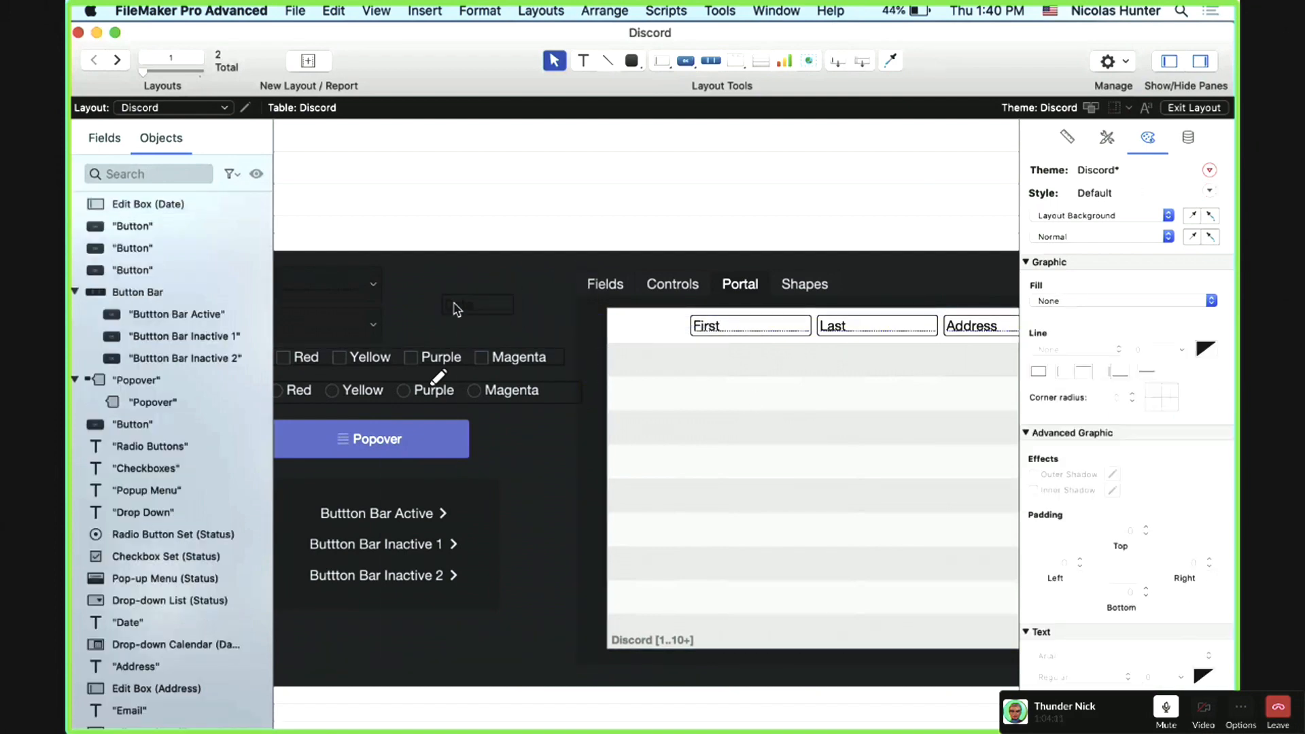
# Step: Test the Date field on the dark background in Browse mode, and return to Layout mode
pyautogui.press('super+b')
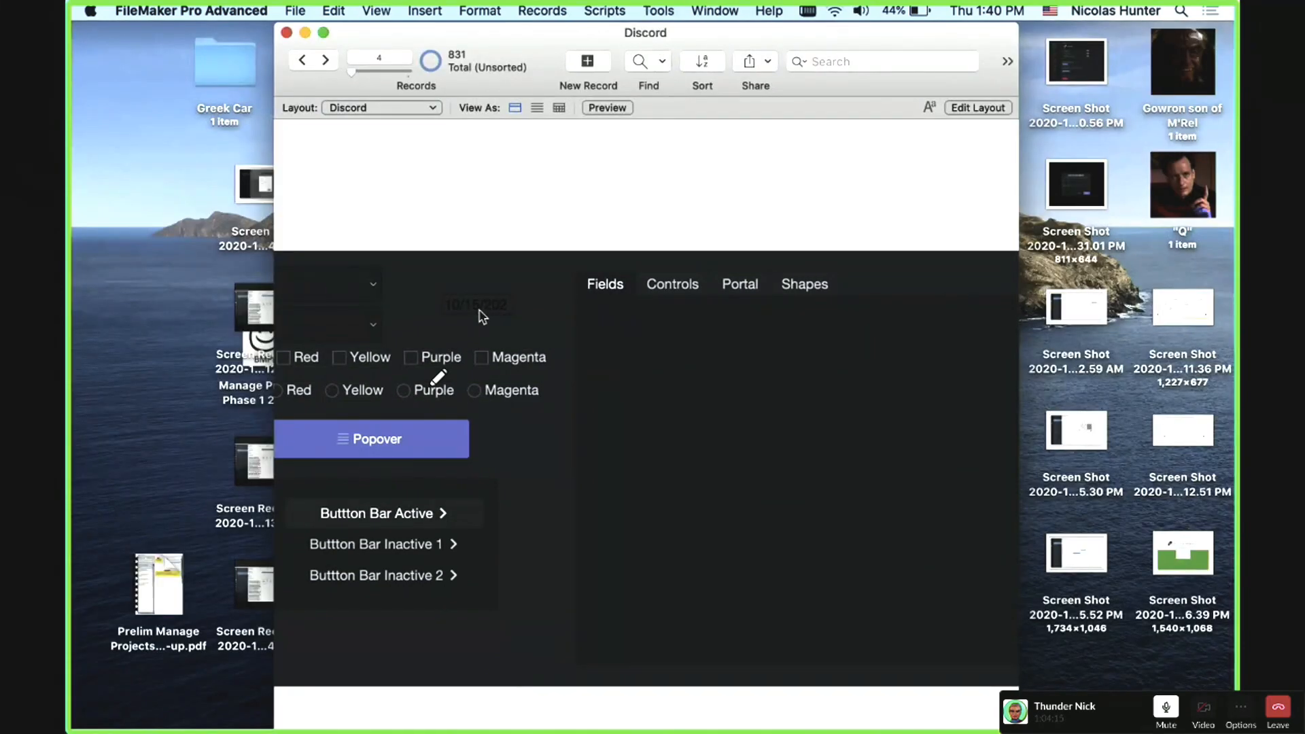
pyautogui.click(481, 312)
pyautogui.click(477, 287)
pyautogui.press('super+l')
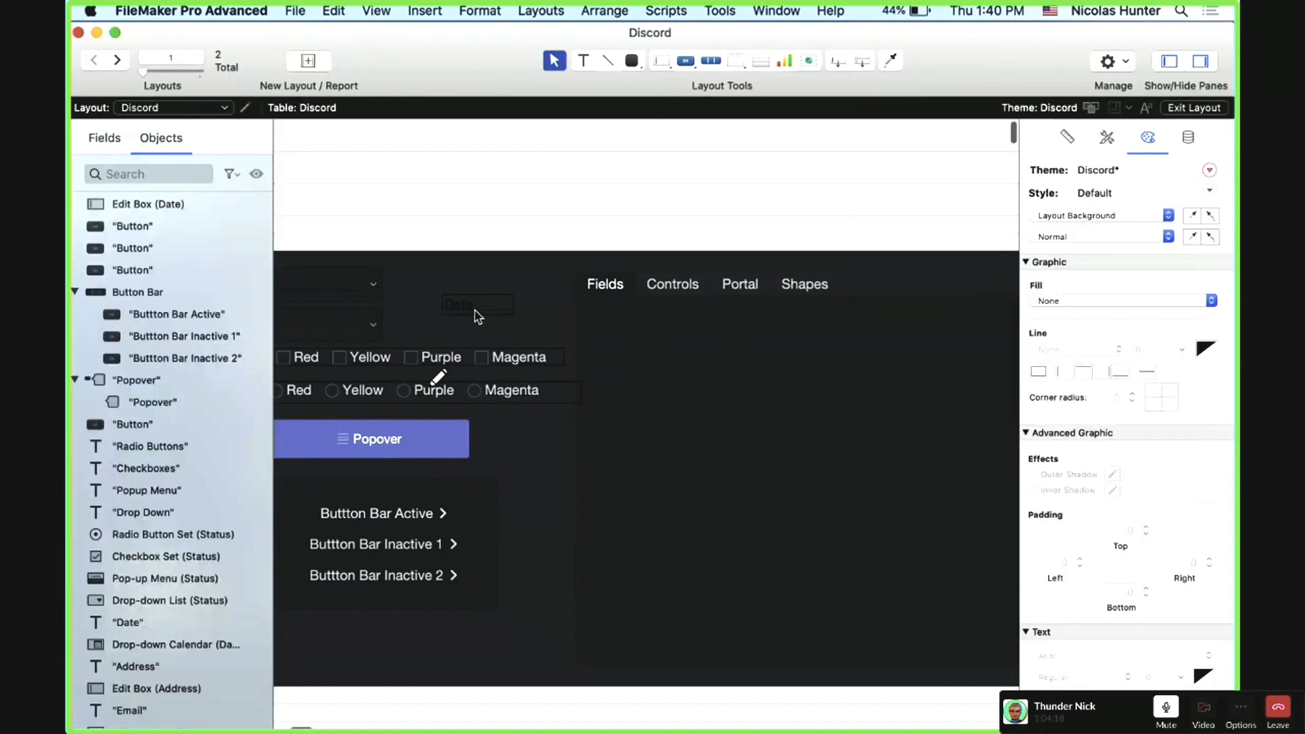
# Step: Set the Date edit box's Normal state text color to near-white, and shift the box closer to the tab control
pyautogui.click(478, 311)
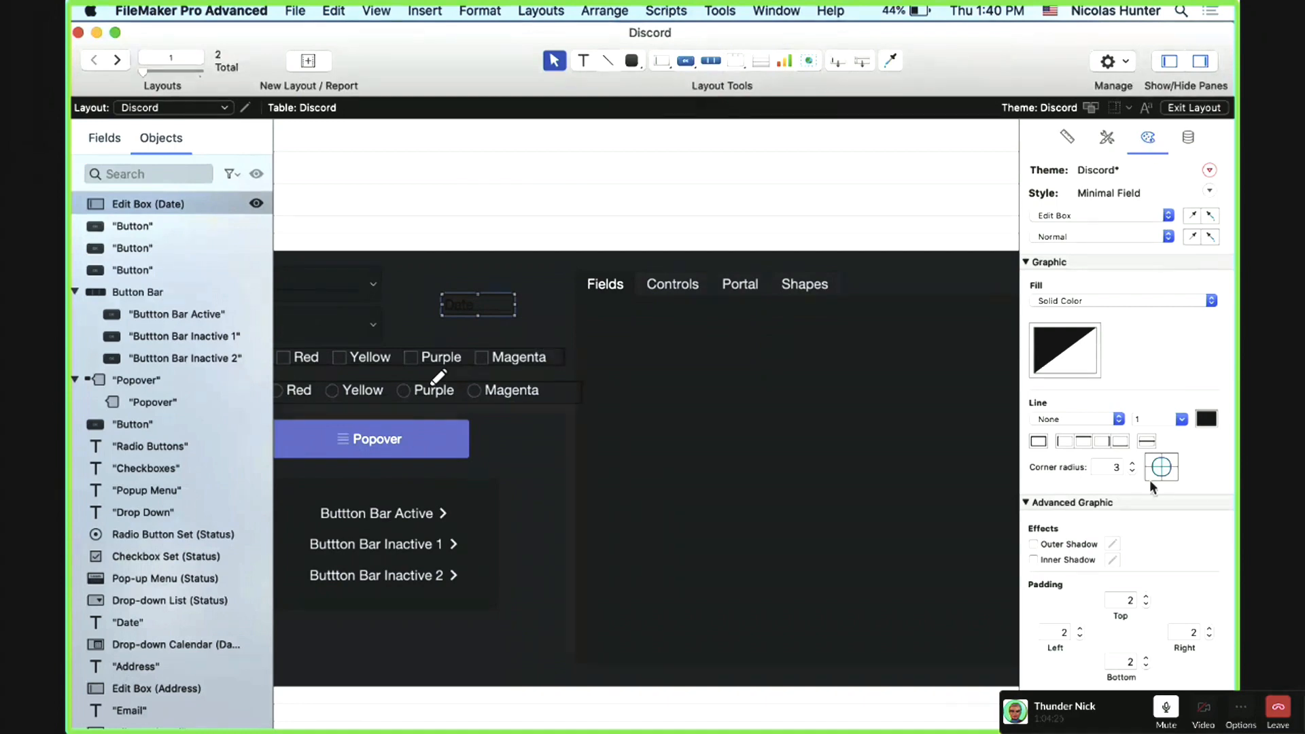
pyautogui.scroll(-3, 1149, 479)
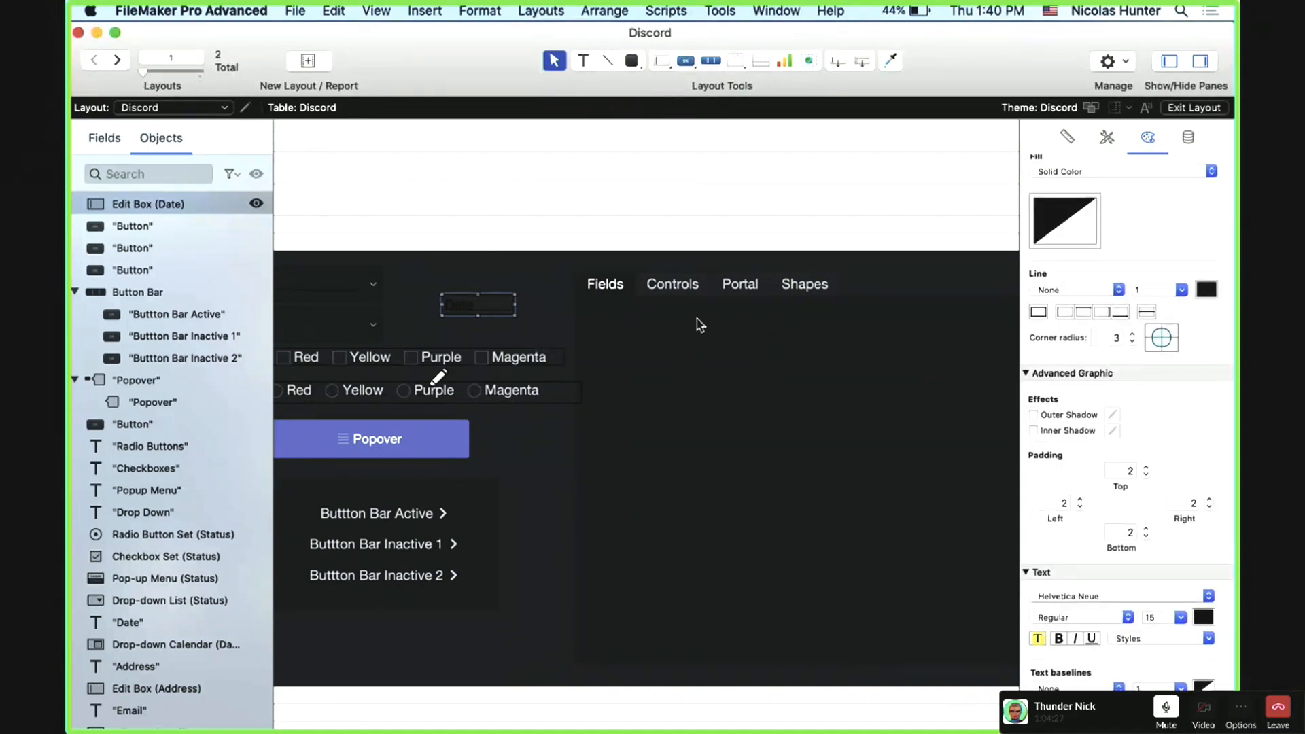
pyautogui.click(745, 297)
pyautogui.click(624, 335)
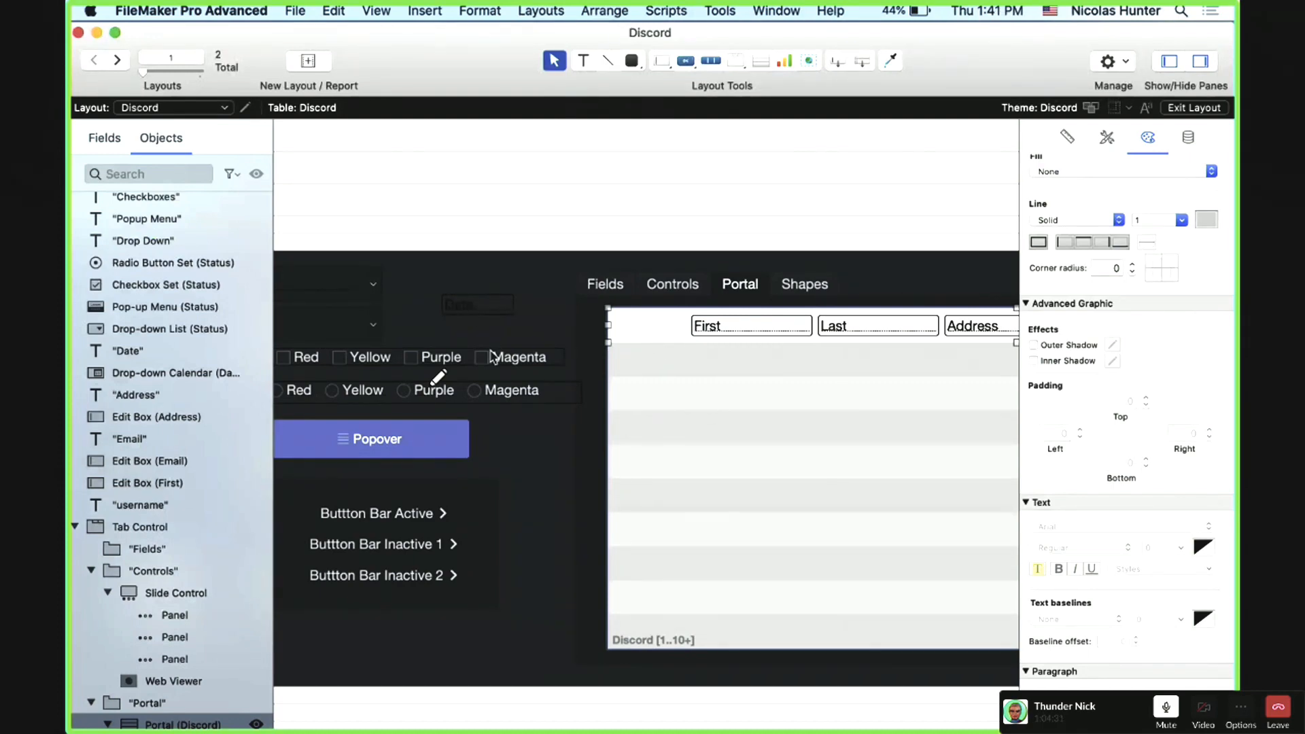
pyautogui.click(476, 310)
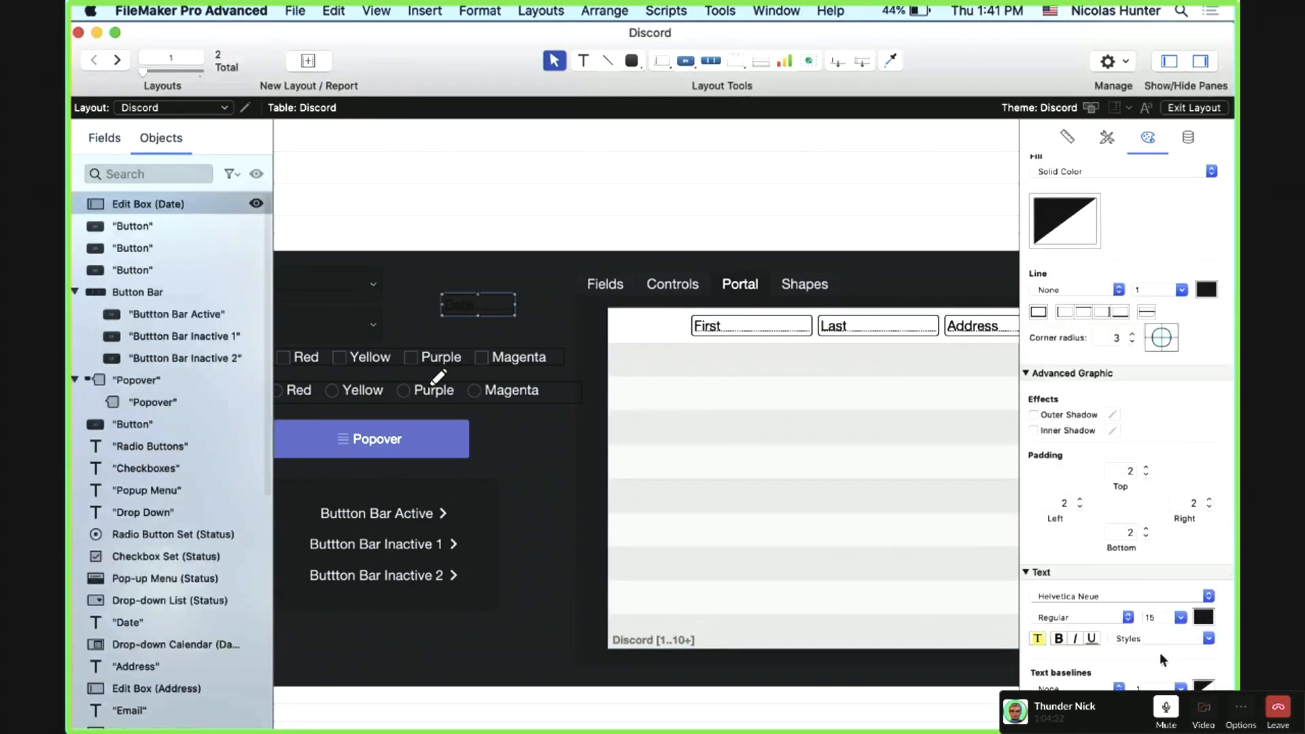
pyautogui.click(1203, 616)
pyautogui.click(1125, 411)
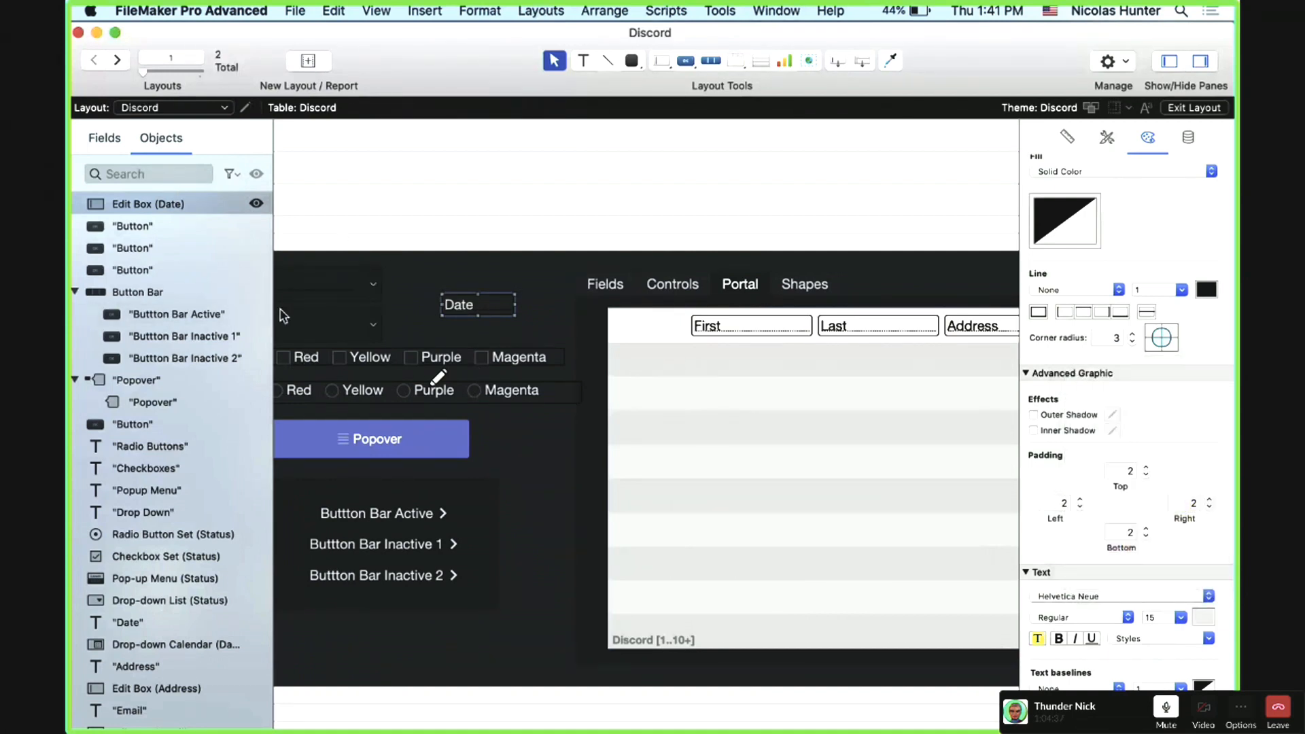
pyautogui.hscroll(-5, 293, 296)
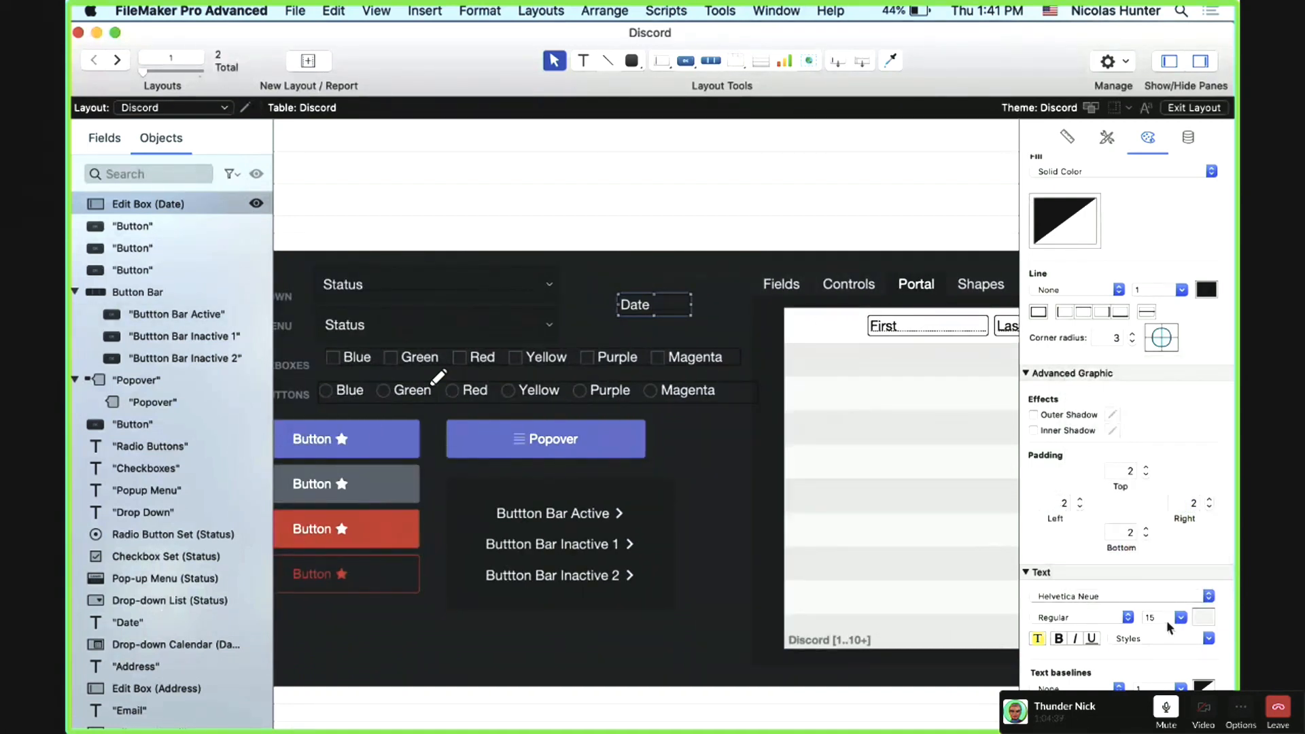
pyautogui.hscroll(7, 765, 337)
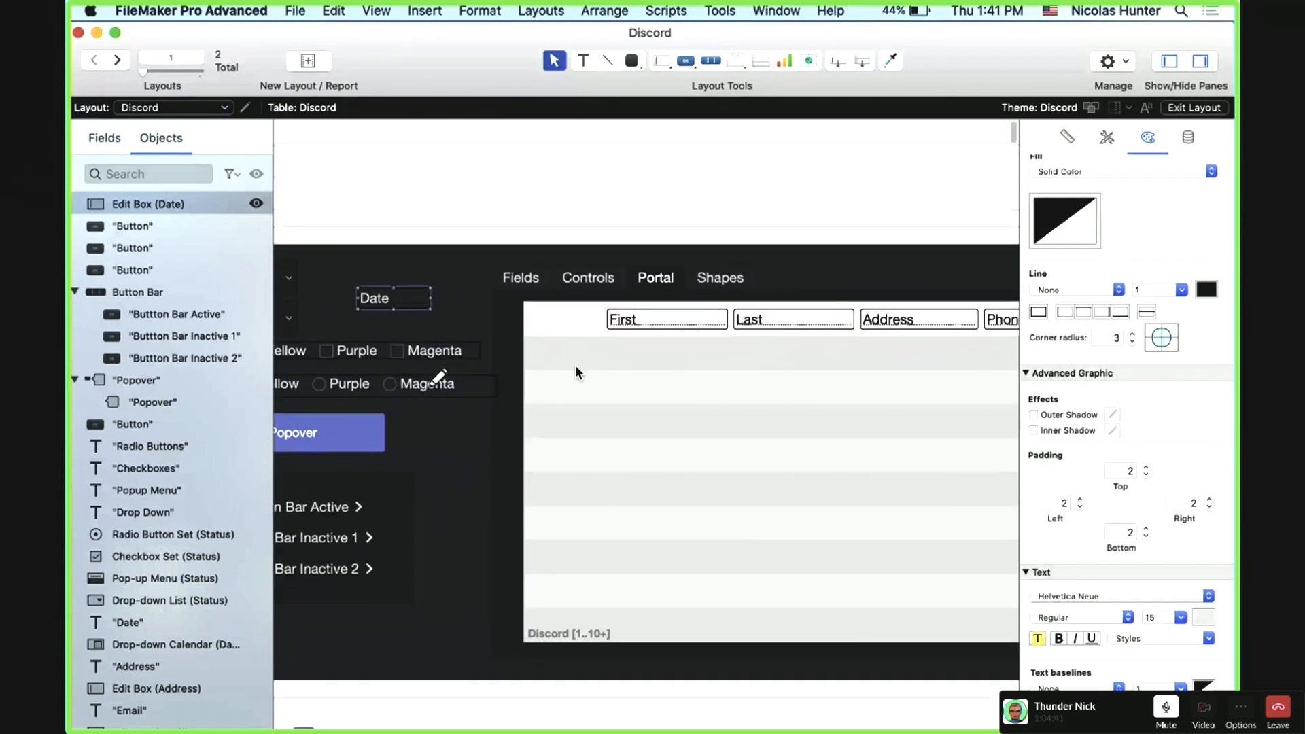
pyautogui.moveTo(378, 302); pyautogui.dragTo(417, 303)
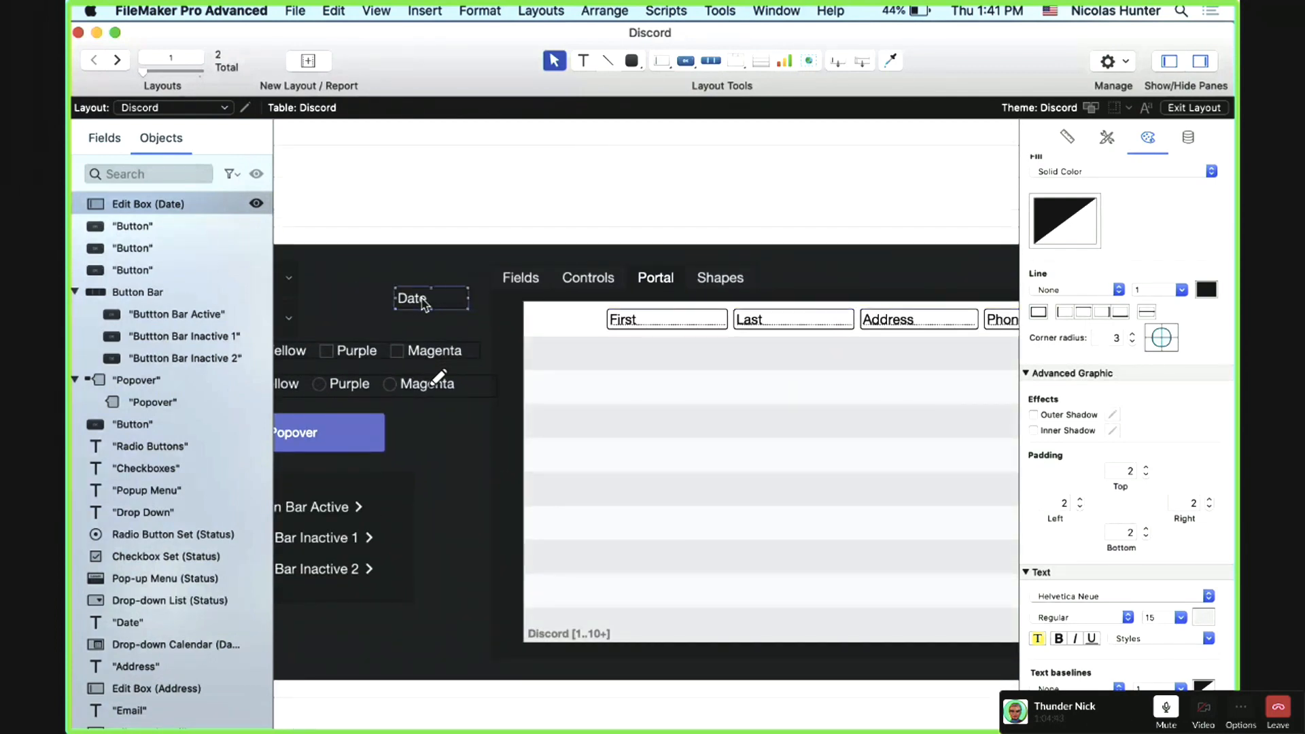
# Step: Set the text color of the Date edit box's In Focus state to black
pyautogui.scroll(4, 1082, 219)
pyautogui.click(1209, 191)
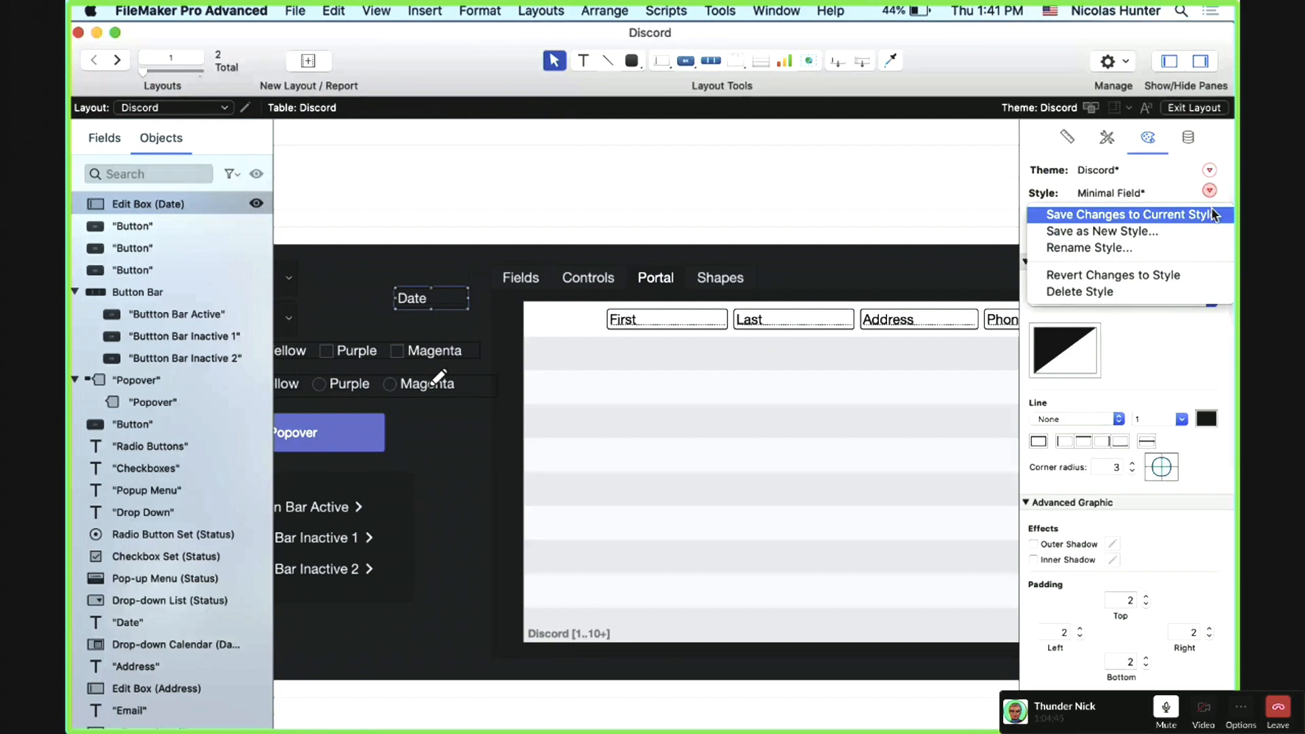
pyautogui.click(1142, 170)
pyautogui.click(1108, 239)
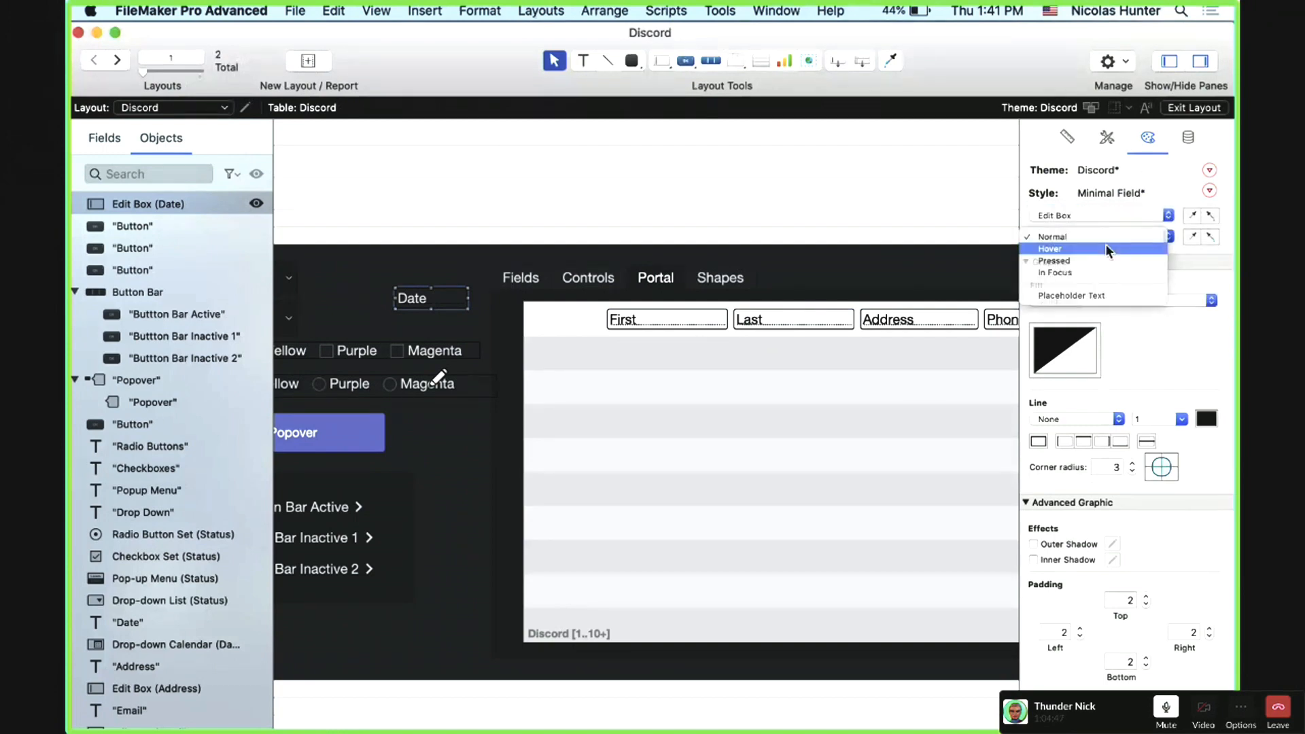
pyautogui.click(1105, 245)
pyautogui.click(1101, 237)
pyautogui.click(1096, 248)
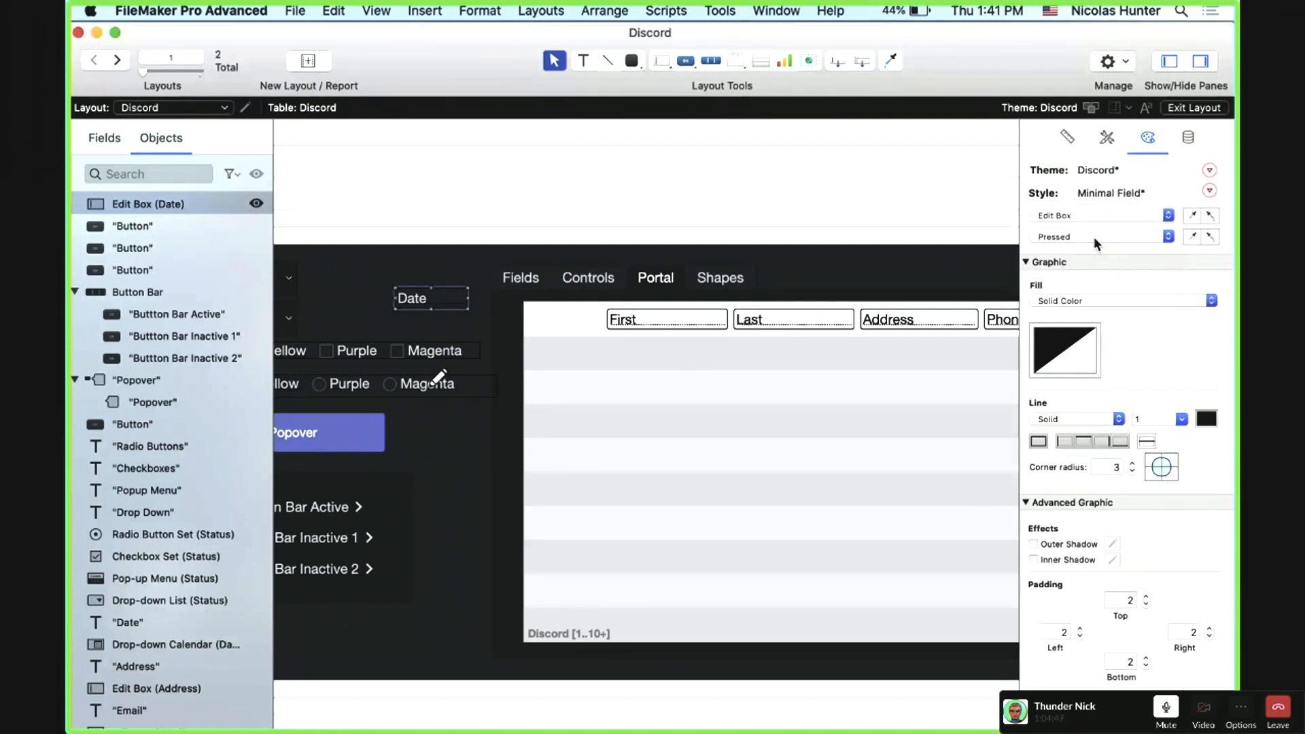
pyautogui.click(1095, 237)
pyautogui.click(1094, 247)
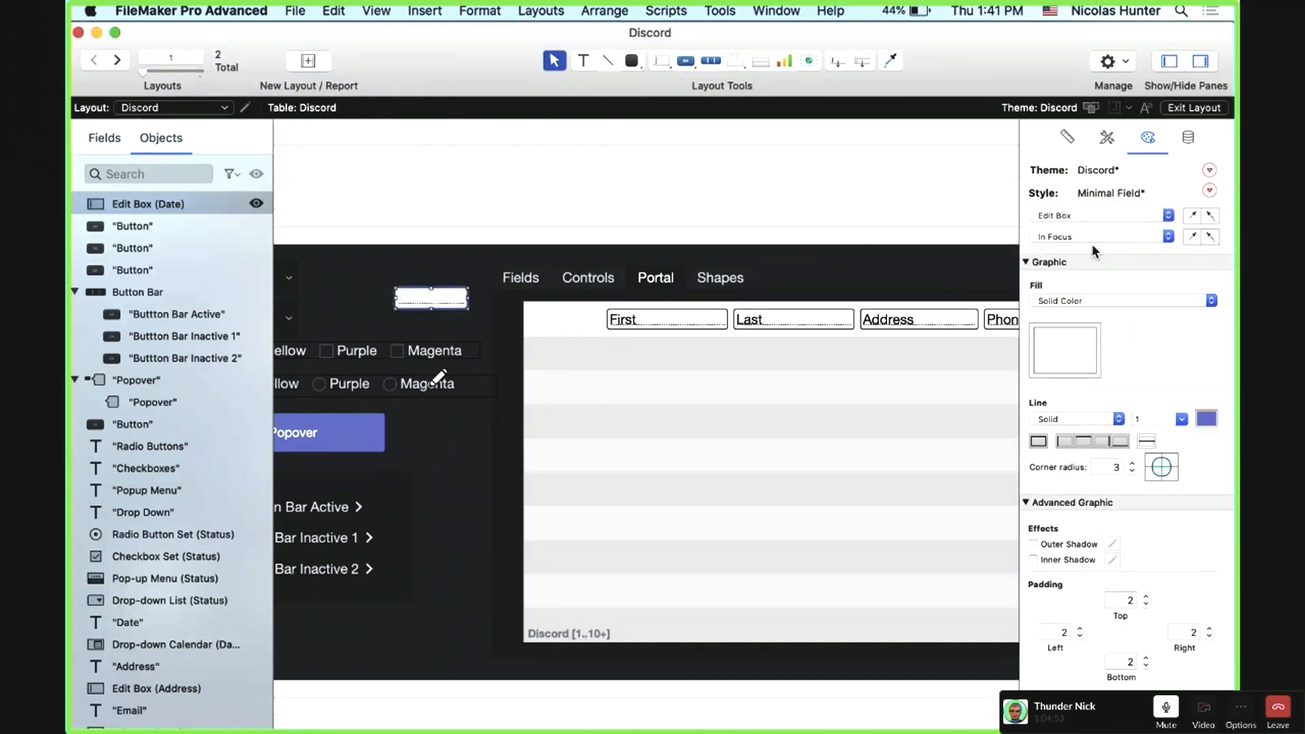
pyautogui.scroll(-1, 1082, 312)
pyautogui.scroll(-3, 1144, 603)
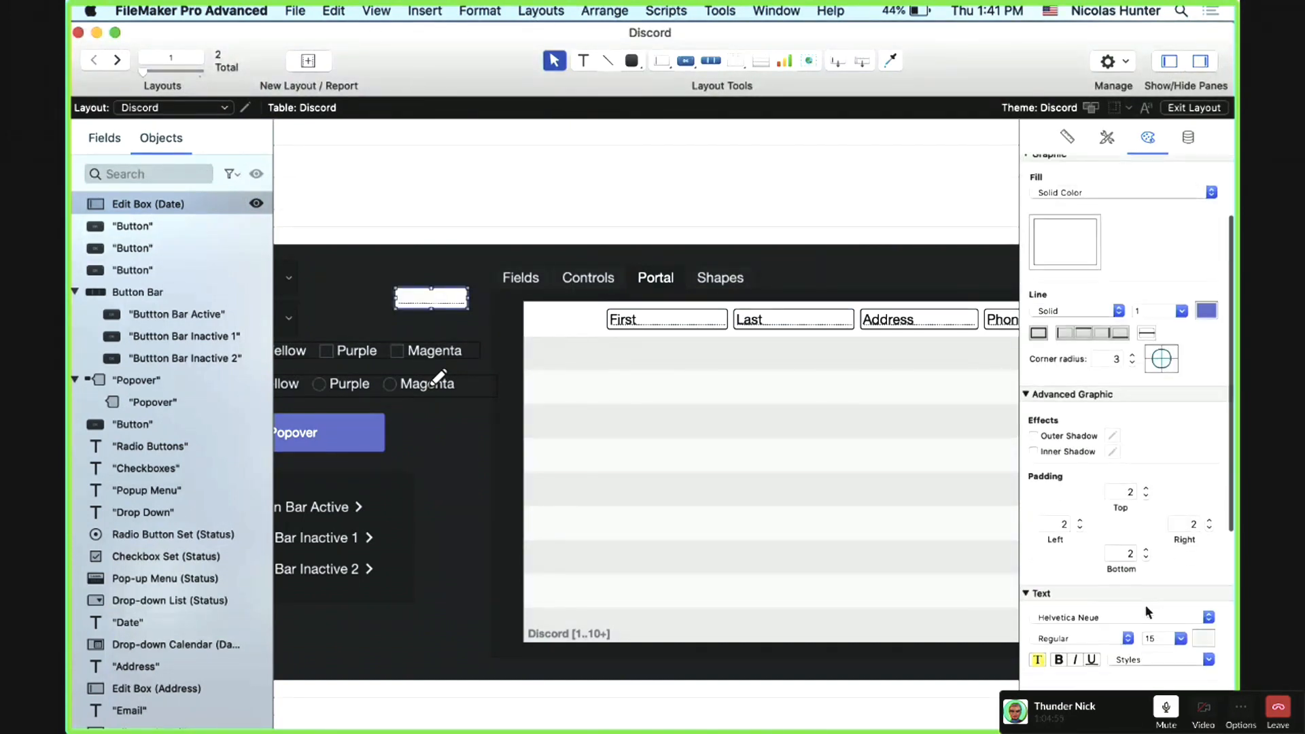
pyautogui.click(1205, 635)
pyautogui.click(1218, 459)
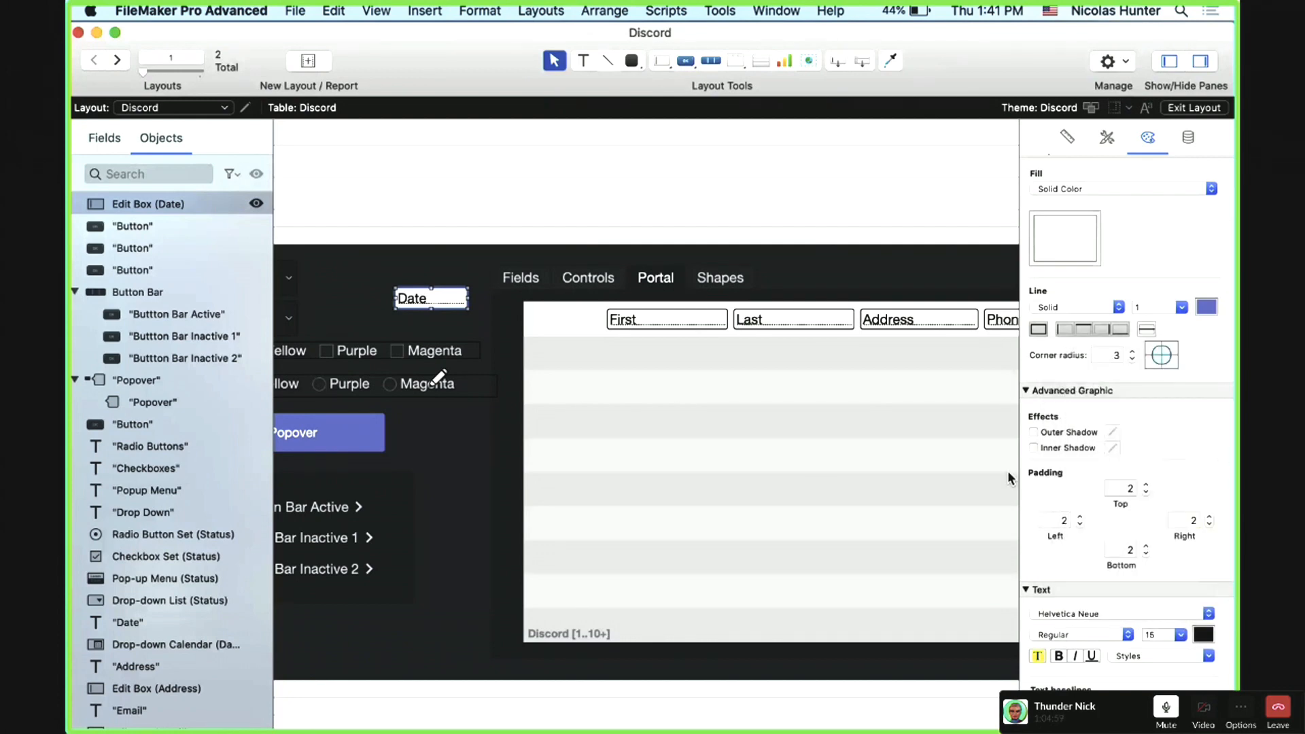
# Step: Compare the Date edit box's fill, line and text appearance across its Normal, Hover, Pressed and In Focus states
pyautogui.scroll(1, 918, 307)
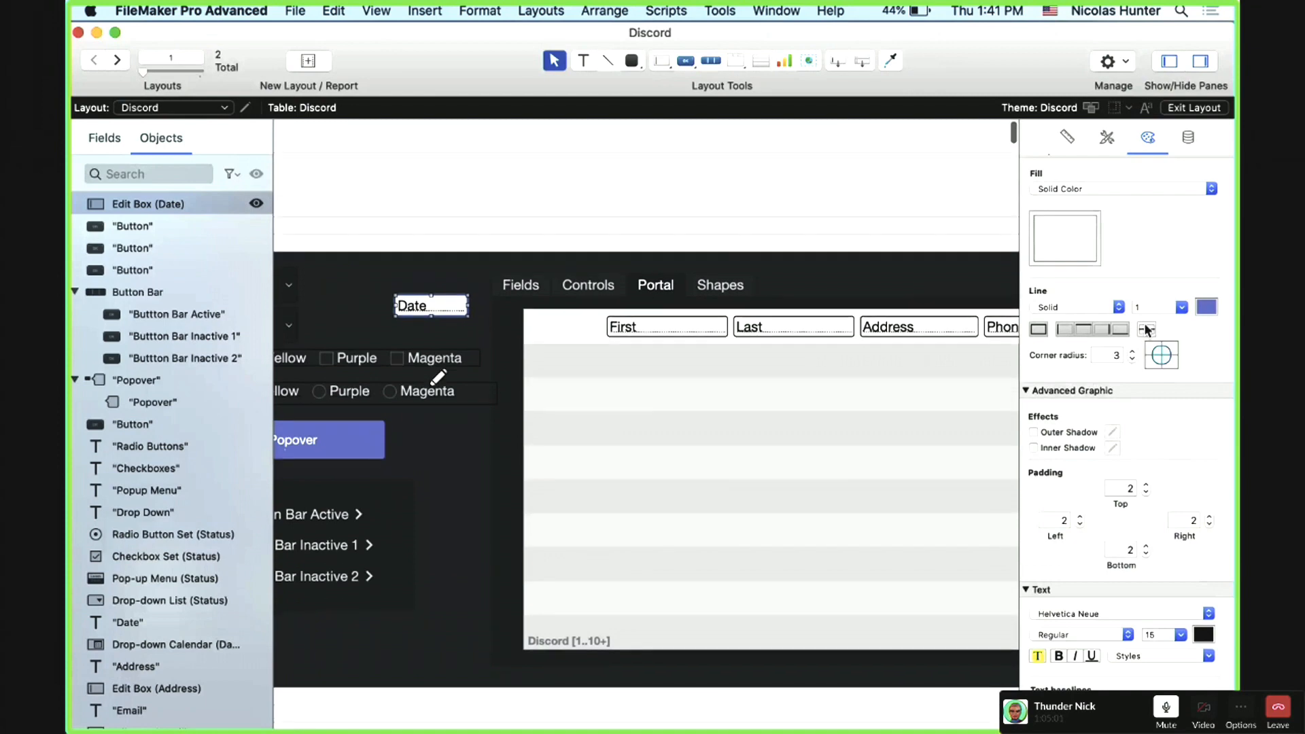
pyautogui.scroll(4, 1134, 322)
pyautogui.click(1101, 237)
pyautogui.click(1096, 201)
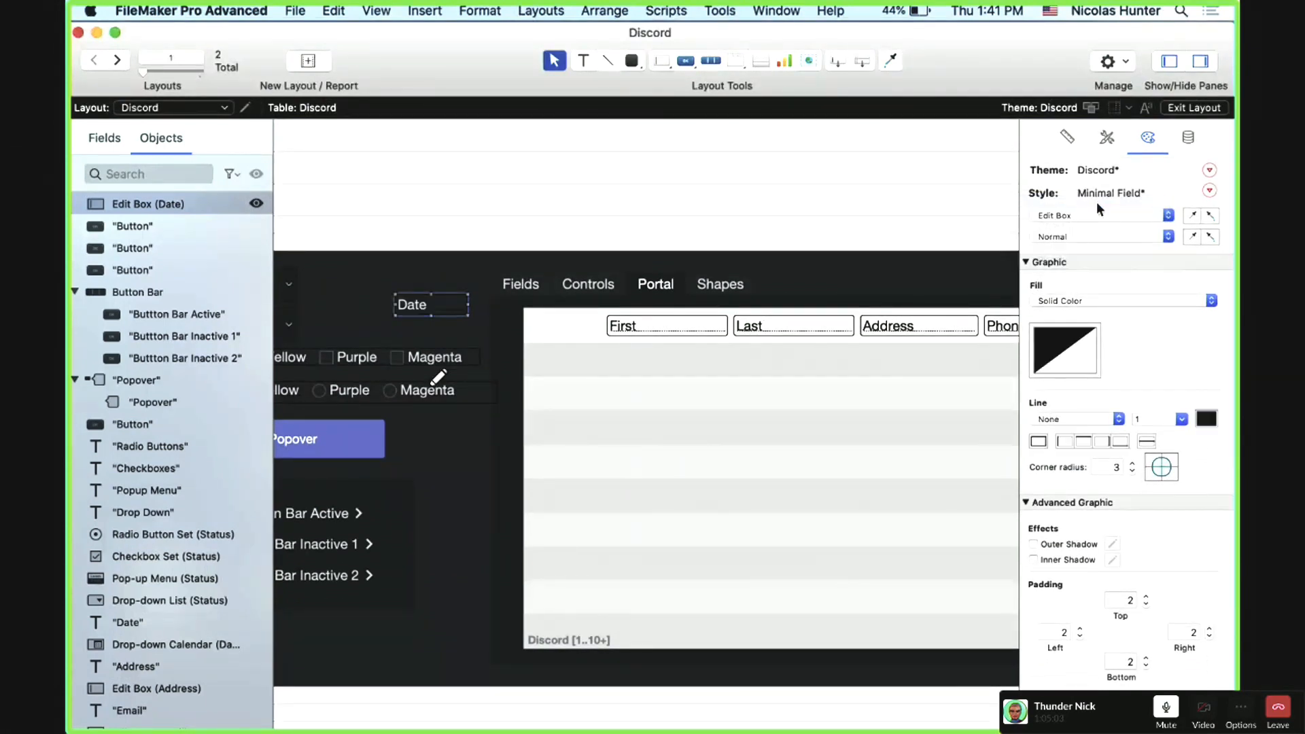
pyautogui.click(1088, 233)
pyautogui.click(1088, 246)
pyautogui.click(1088, 245)
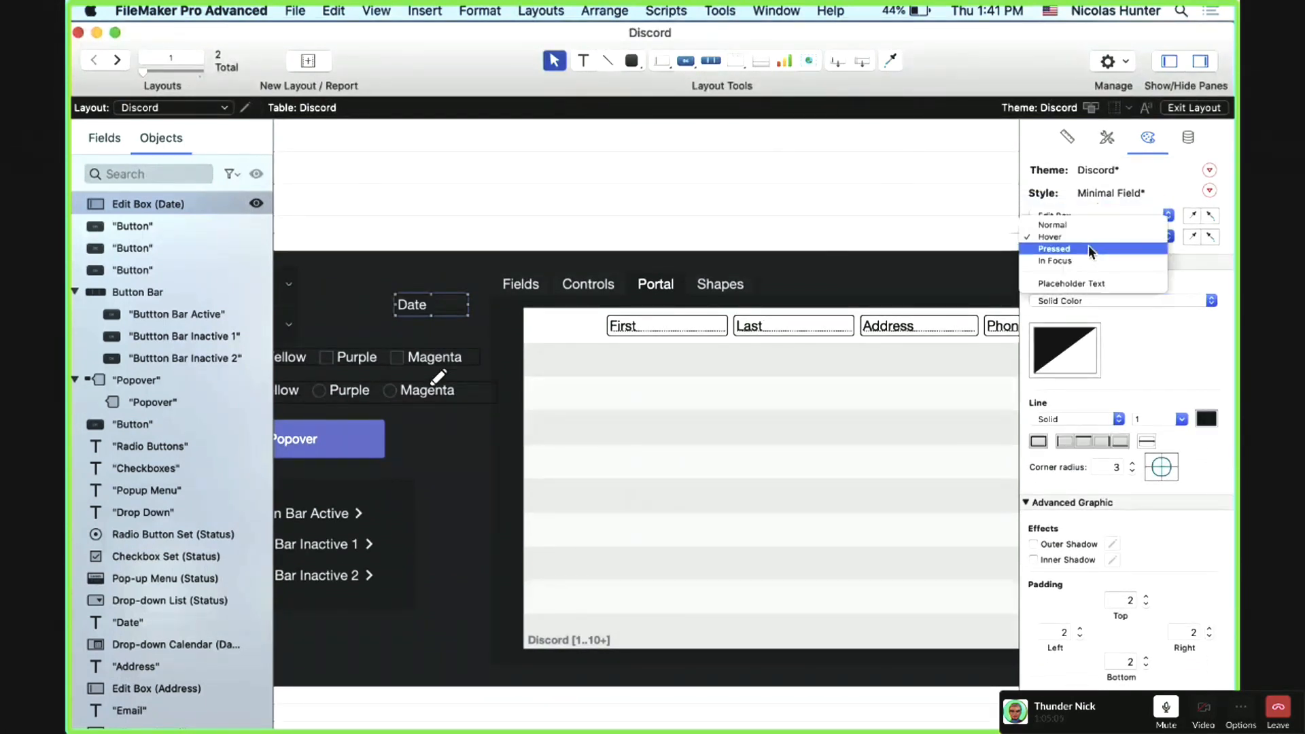
pyautogui.click(1088, 245)
pyautogui.click(1087, 239)
pyautogui.click(1086, 247)
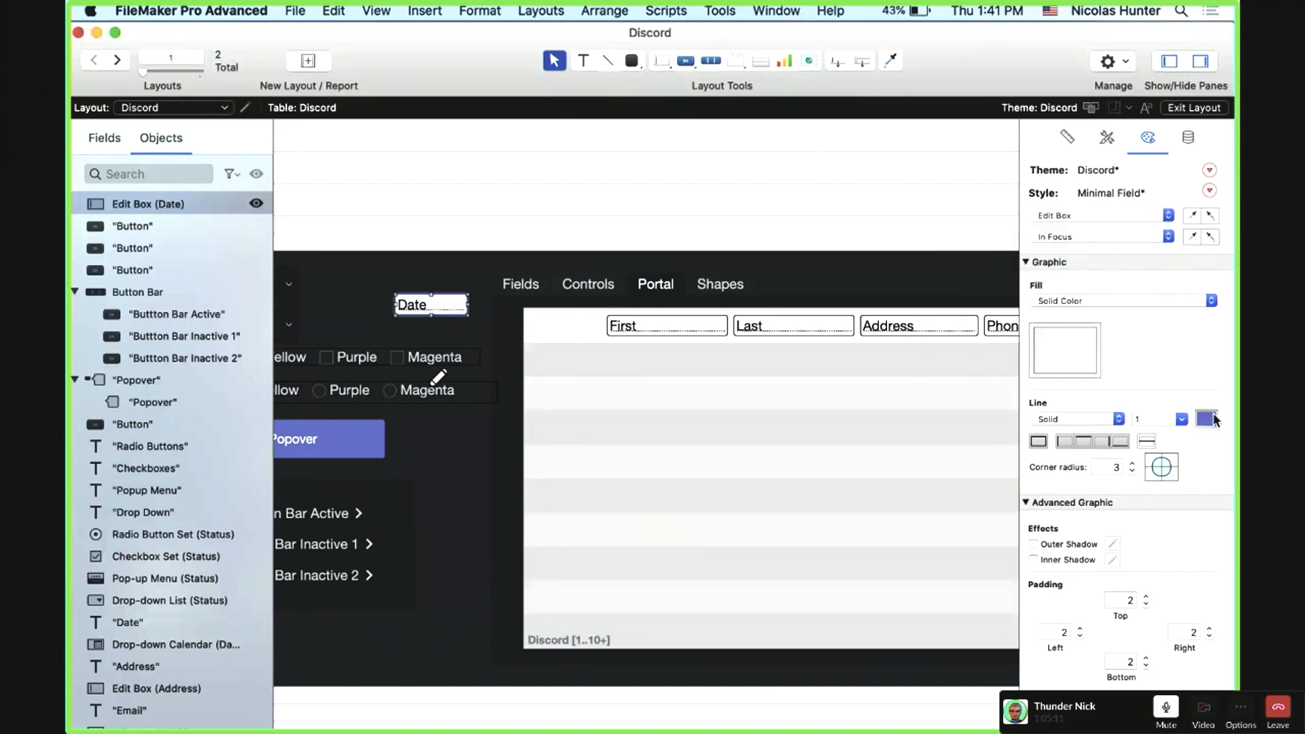
pyautogui.click(1067, 239)
pyautogui.click(1070, 236)
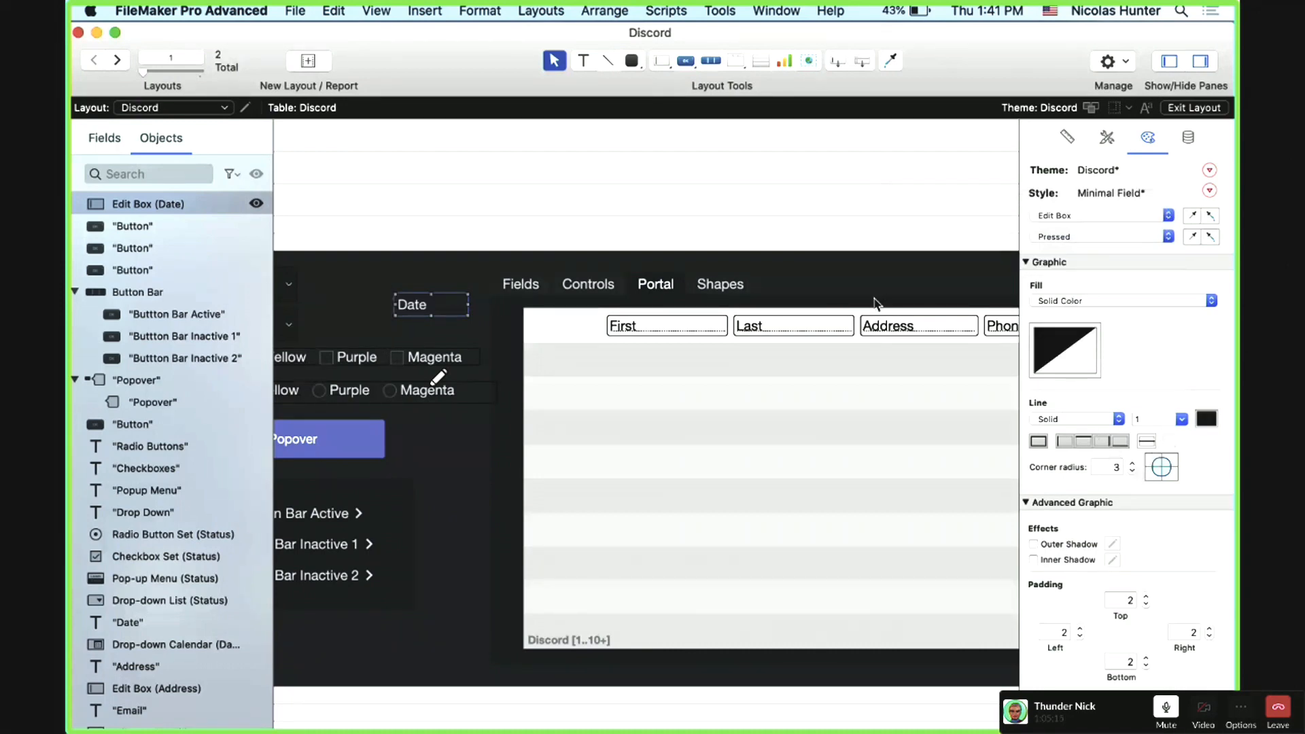
# Step: Save the text color changes to the Minimal Field style, and move the Date edit box slightly up
pyautogui.click(1209, 191)
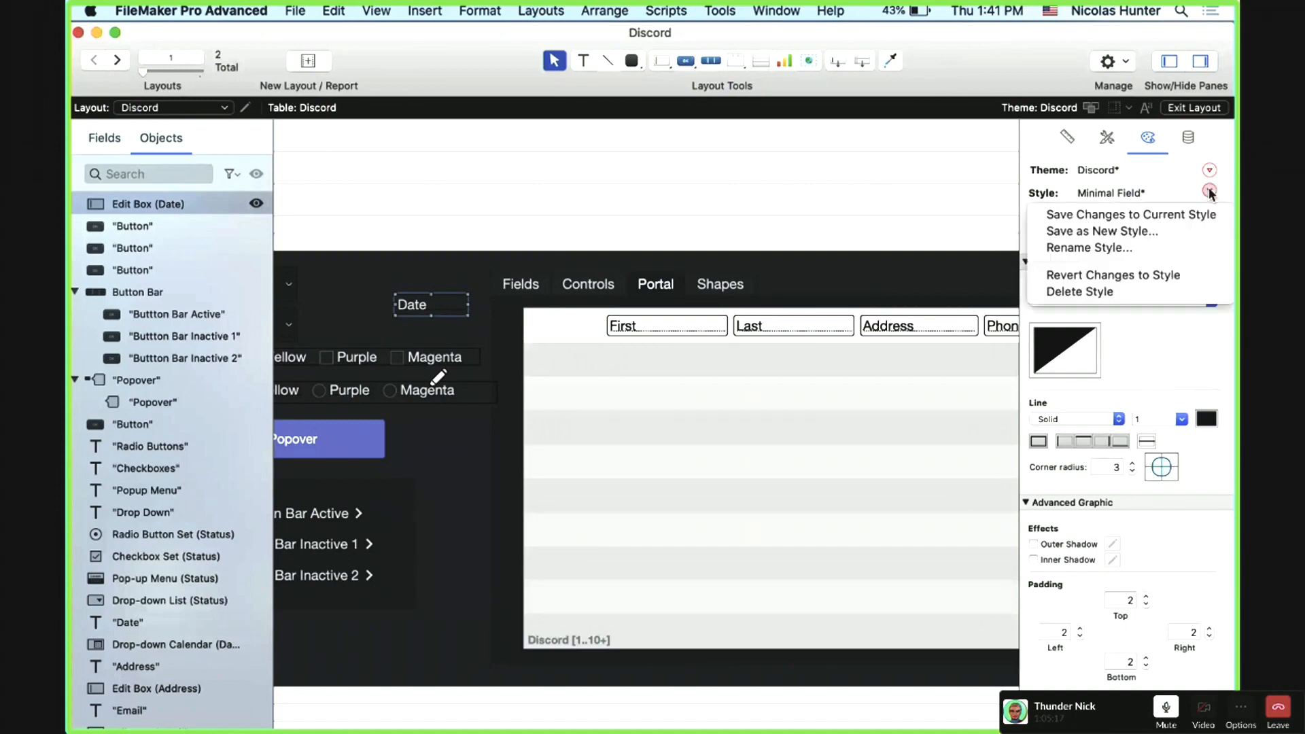
pyautogui.click(1197, 213)
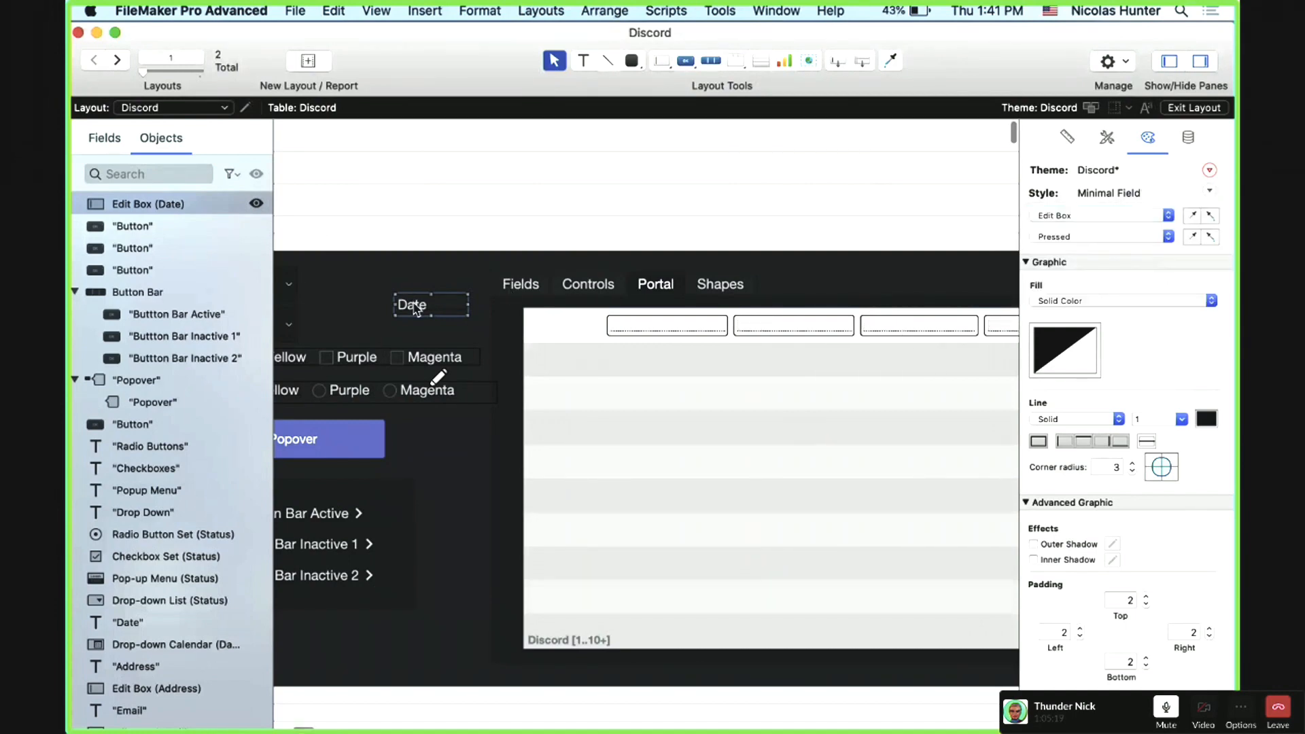
pyautogui.moveTo(416, 310)
pyautogui.mouseDown()
pyautogui.moveTo(564, 331)
pyautogui.moveTo(407, 285)
pyautogui.mouseUp()
pyautogui.click(558, 353)
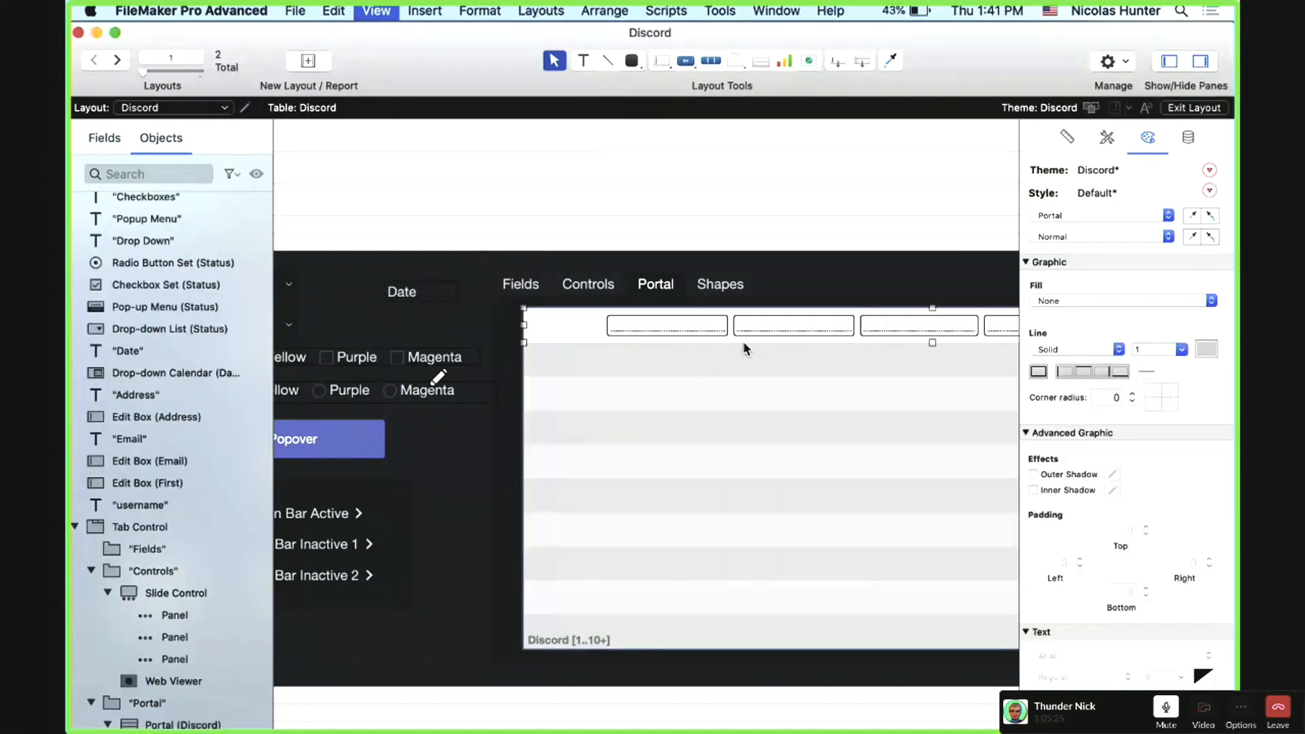
# Step: Test the Date field's hover and focus appearance in Browse mode by entering and leaving the field
pyautogui.press('super+b')
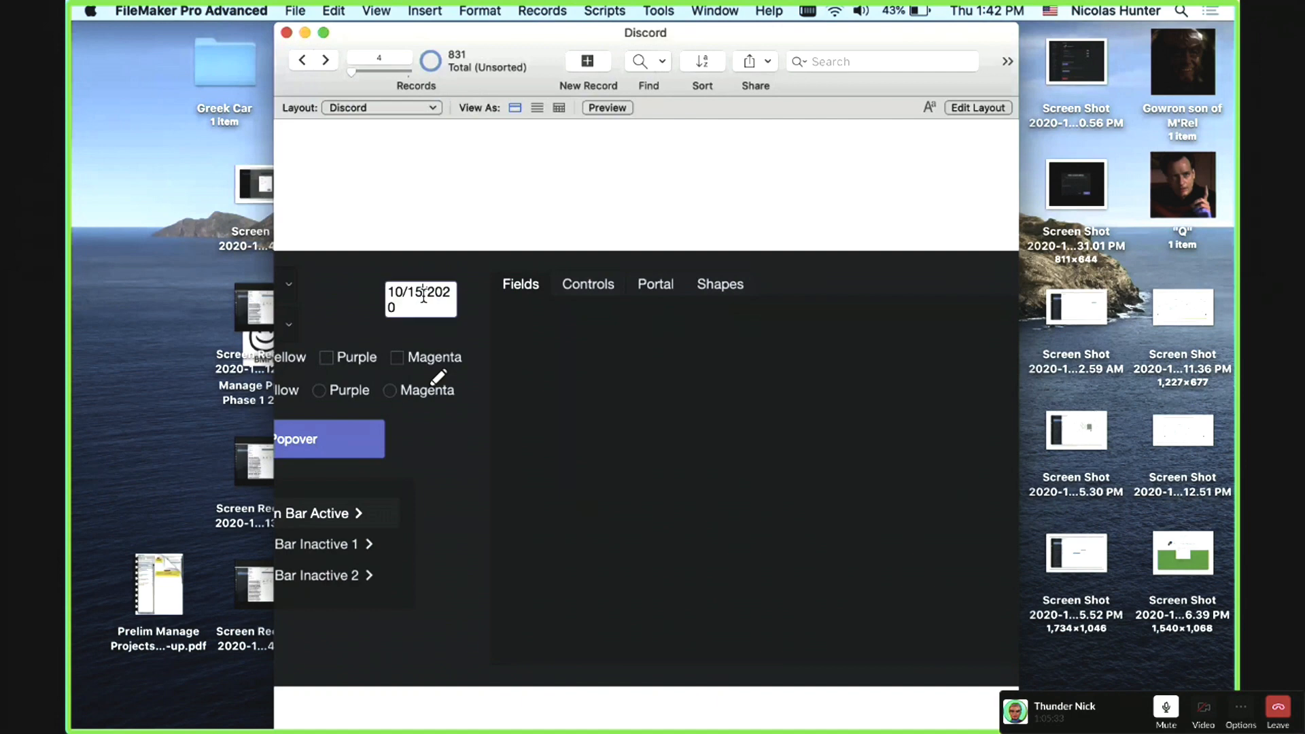
pyautogui.click(392, 288)
pyautogui.click(394, 270)
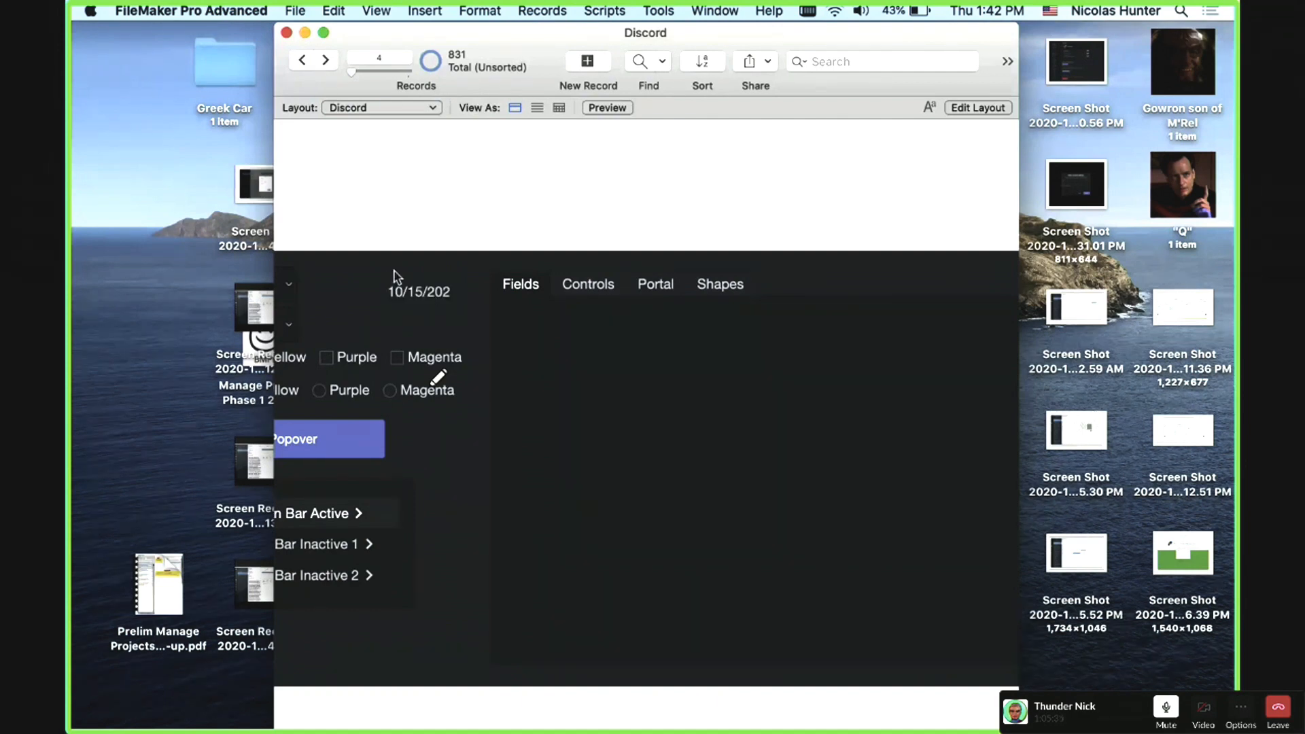
# Step: Return to Layout mode and enlarge the Date edit box slightly by extending its lower-left corner
pyautogui.press('super+l')
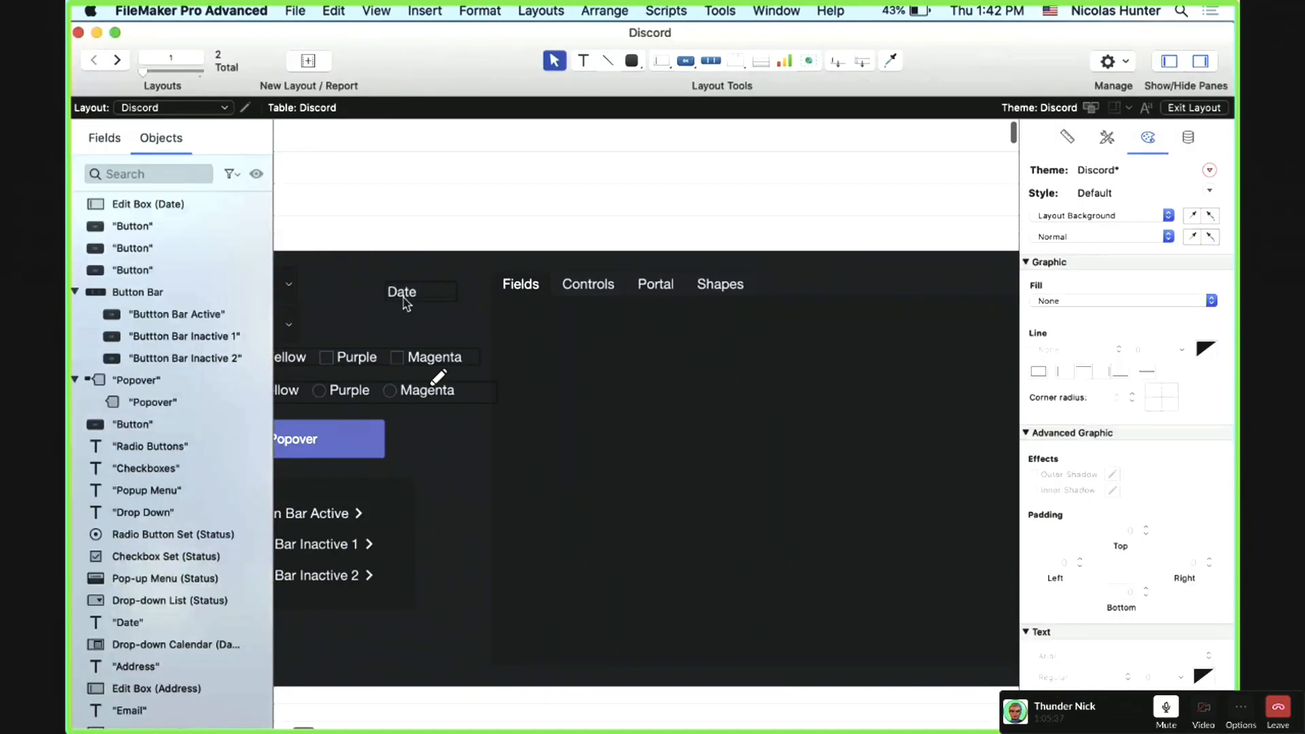
pyautogui.click(404, 294)
pyautogui.moveTo(382, 299); pyautogui.dragTo(374, 306)
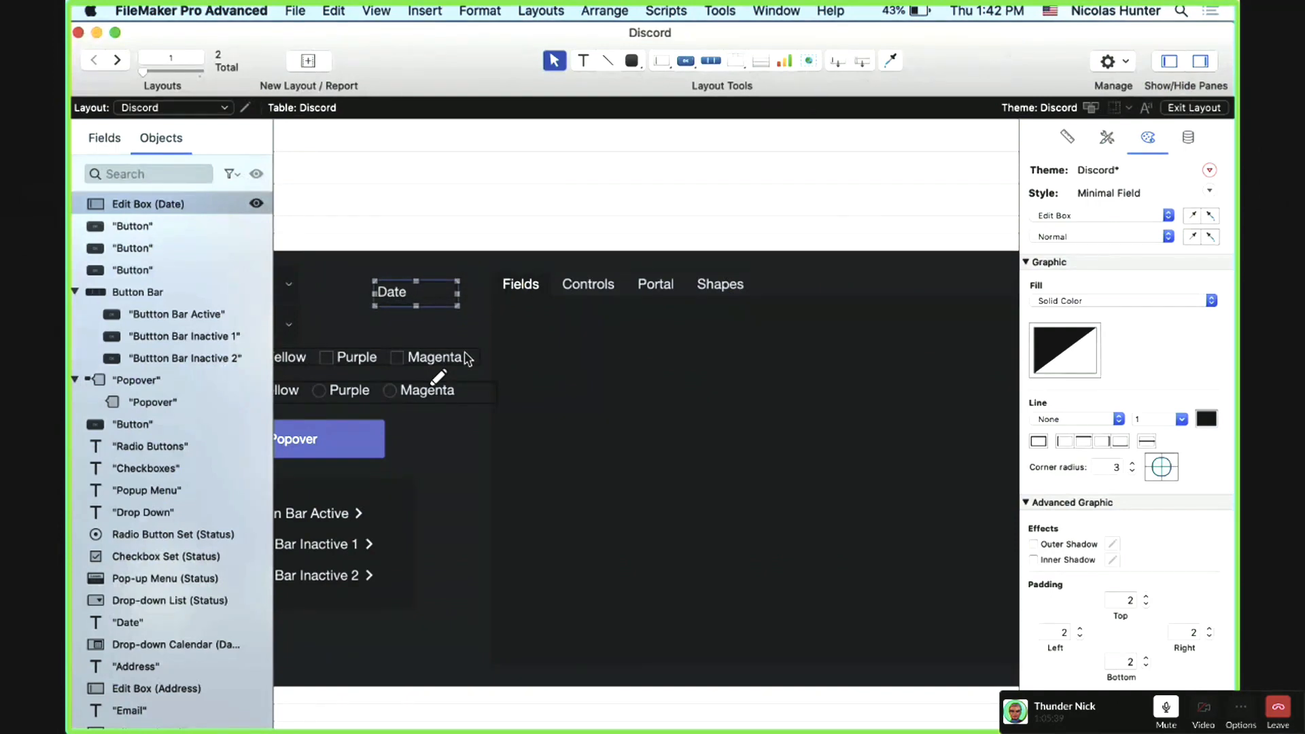
# Step: Show the Portal tab panel and move the portal slightly down within it
pyautogui.click(651, 284)
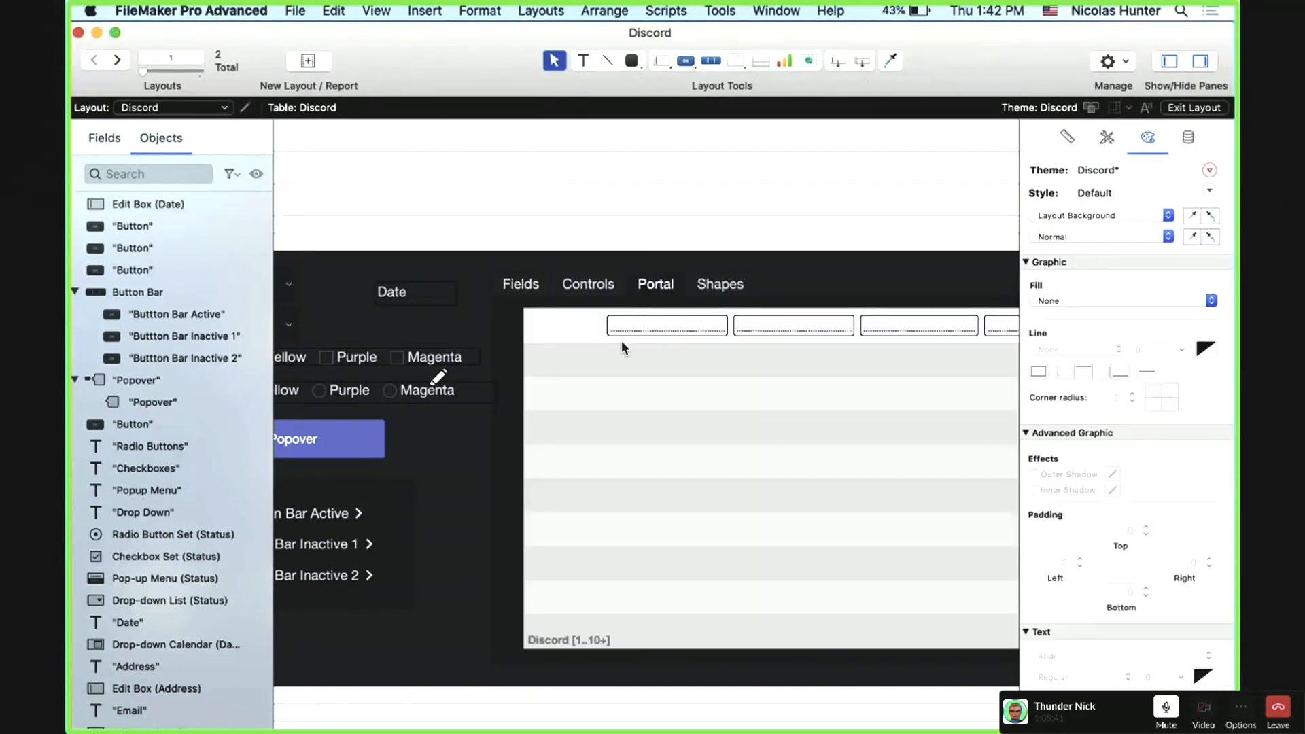
pyautogui.click(651, 395)
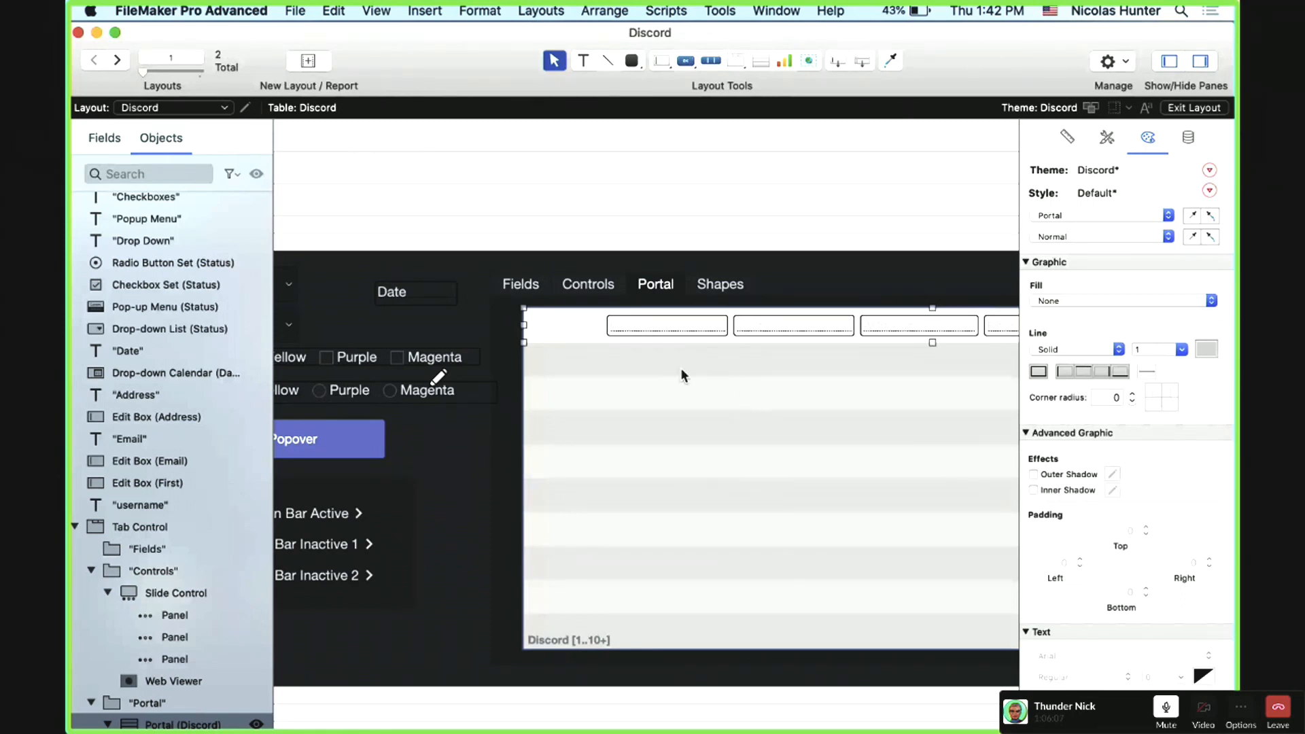
pyautogui.click(654, 328)
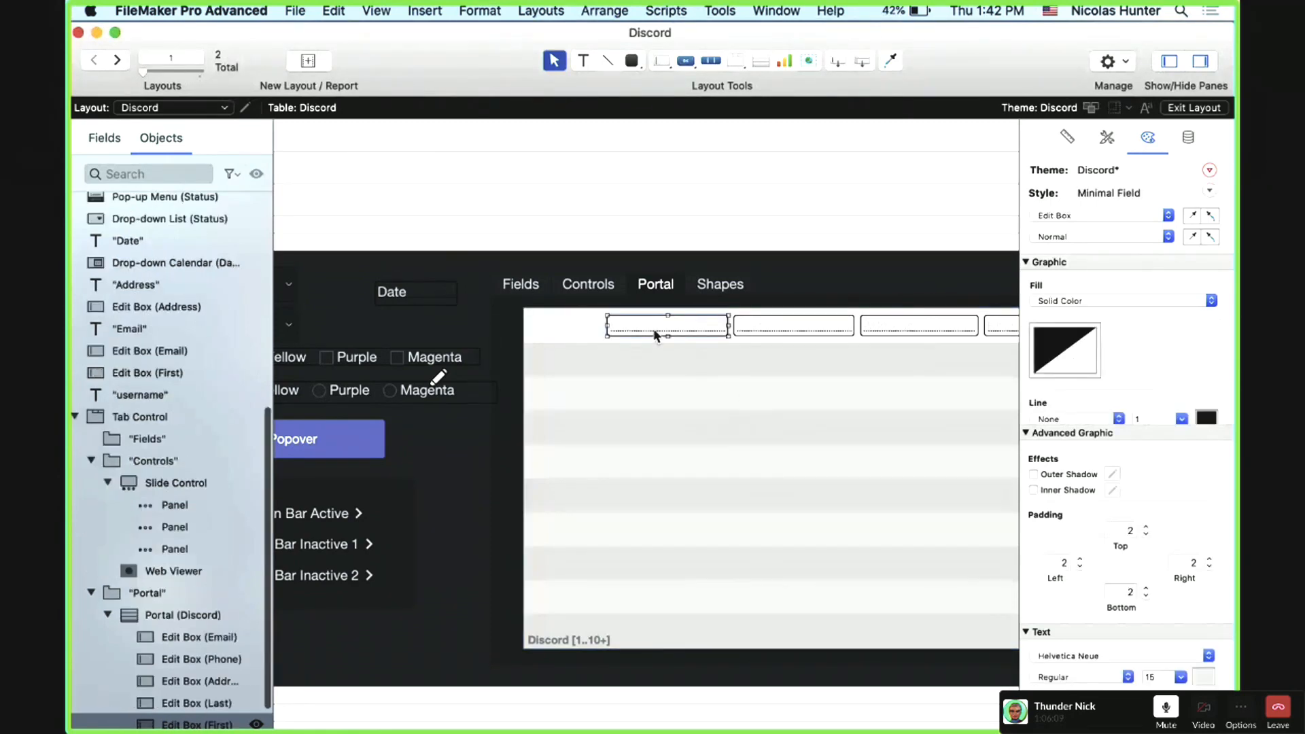
pyautogui.click(691, 437)
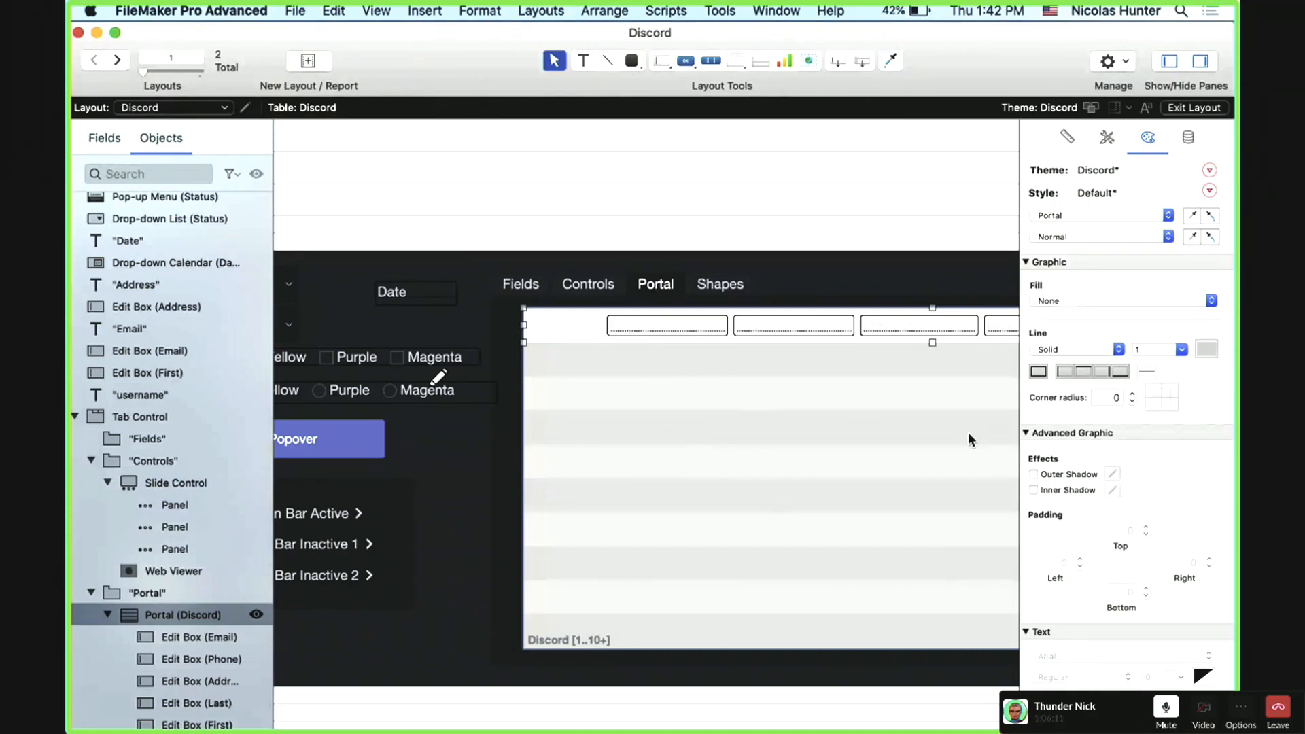
pyautogui.moveTo(886, 428); pyautogui.dragTo(884, 438)
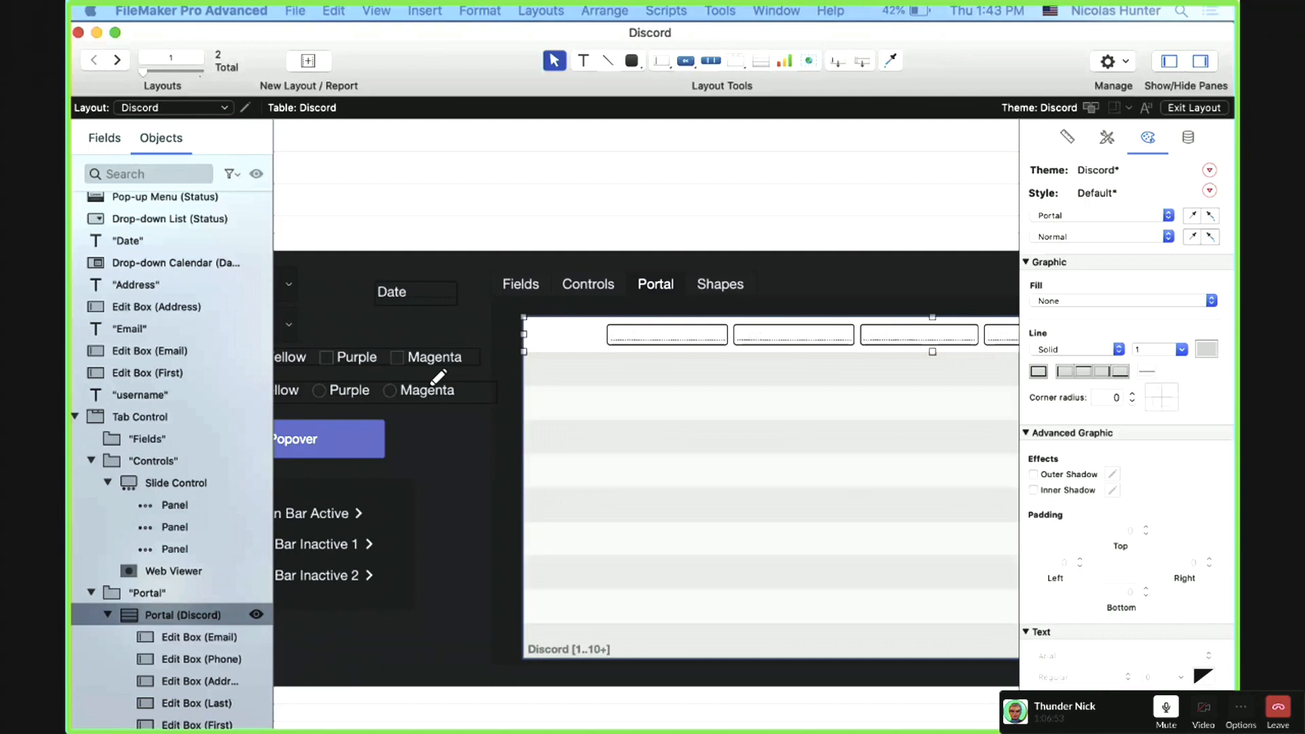
# Step: Switch to Discord and look through its user settings pages, including Billing and Authorized Apps, as a design reference
pyautogui.moveTo(923, 733); pyautogui.dragTo(1020, 46)
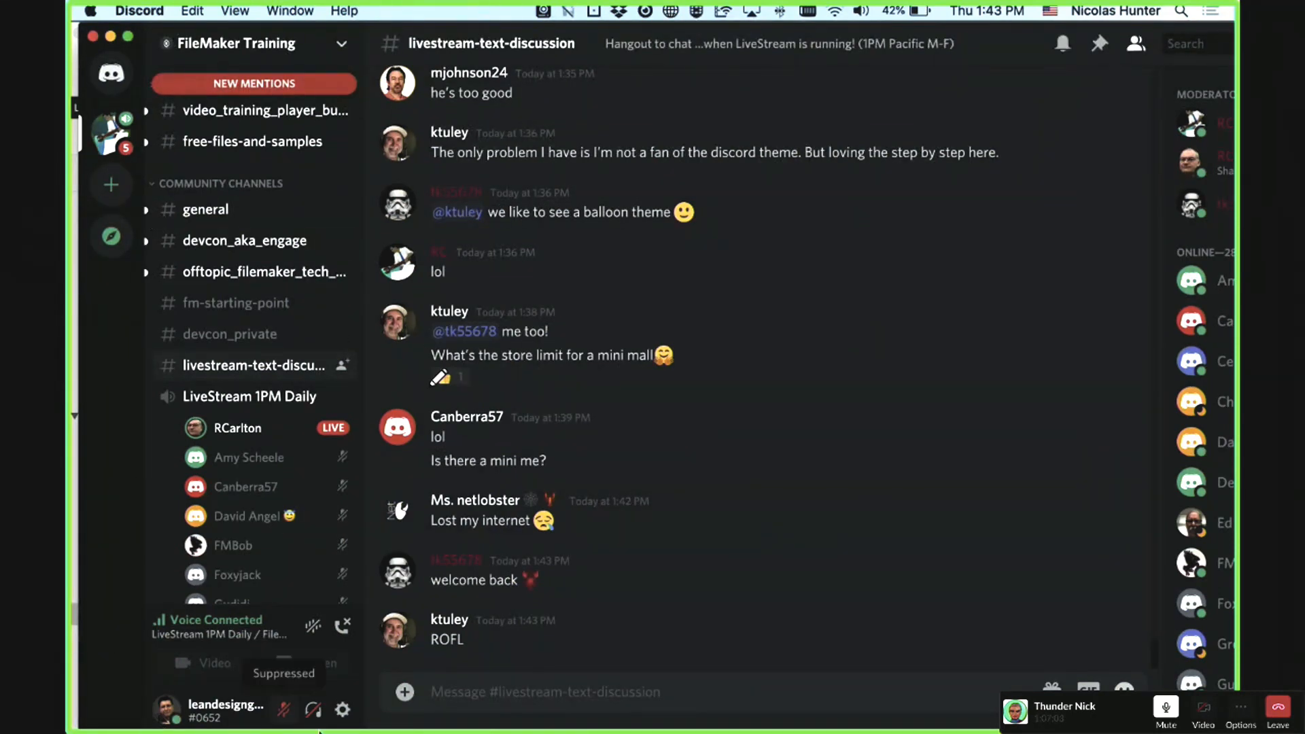
pyautogui.click(342, 710)
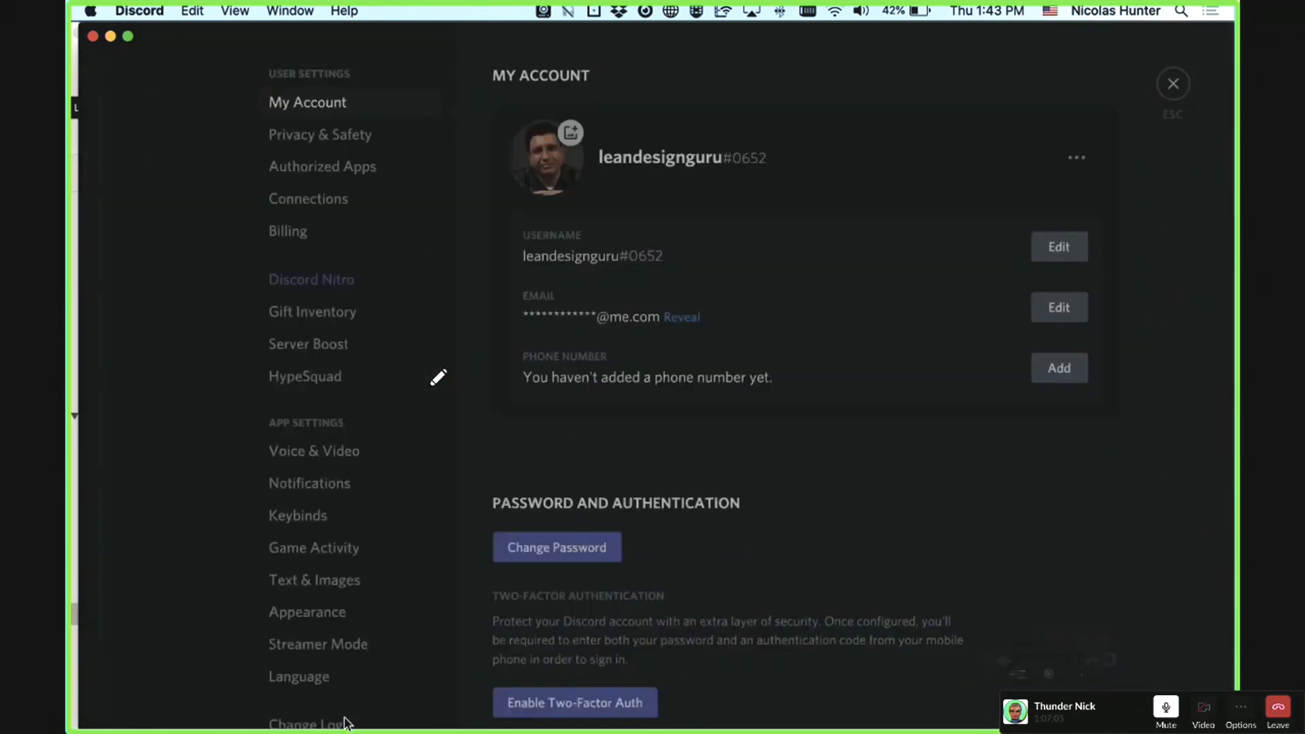
pyautogui.click(326, 345)
pyautogui.click(351, 233)
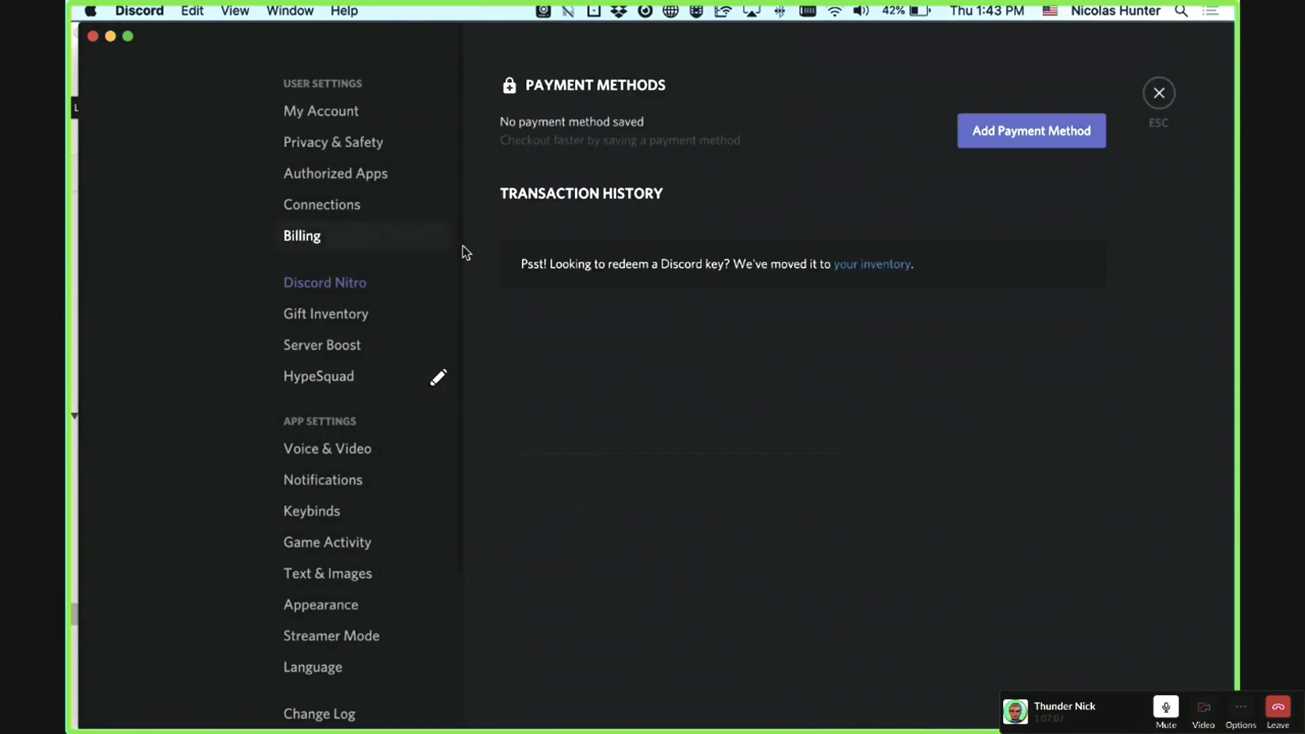
pyautogui.click(416, 206)
pyautogui.click(401, 165)
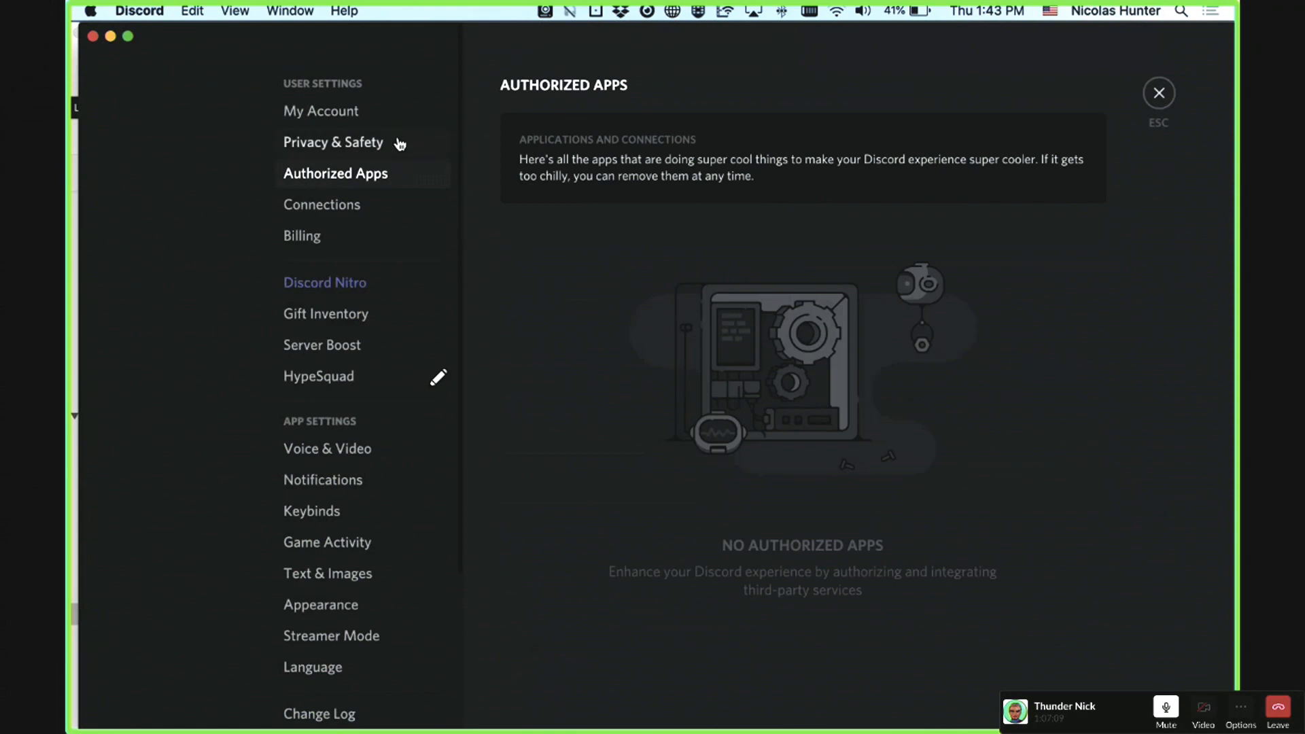
# Step: Examine the Privacy & Safety settings page for Discord's row, divider, toggle and text styling
pyautogui.click(400, 141)
pyautogui.scroll(-5, 746, 339)
pyautogui.scroll(-10, 746, 339)
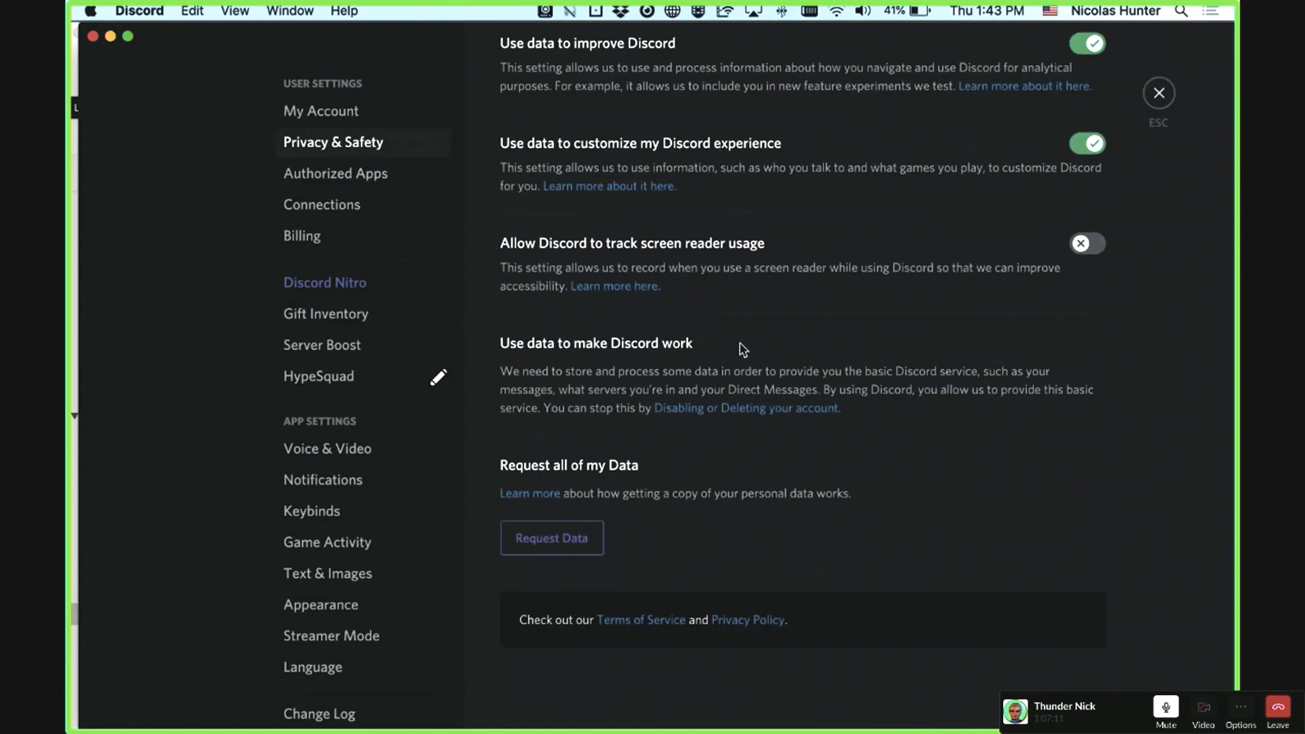
pyautogui.scroll(2, 679, 222)
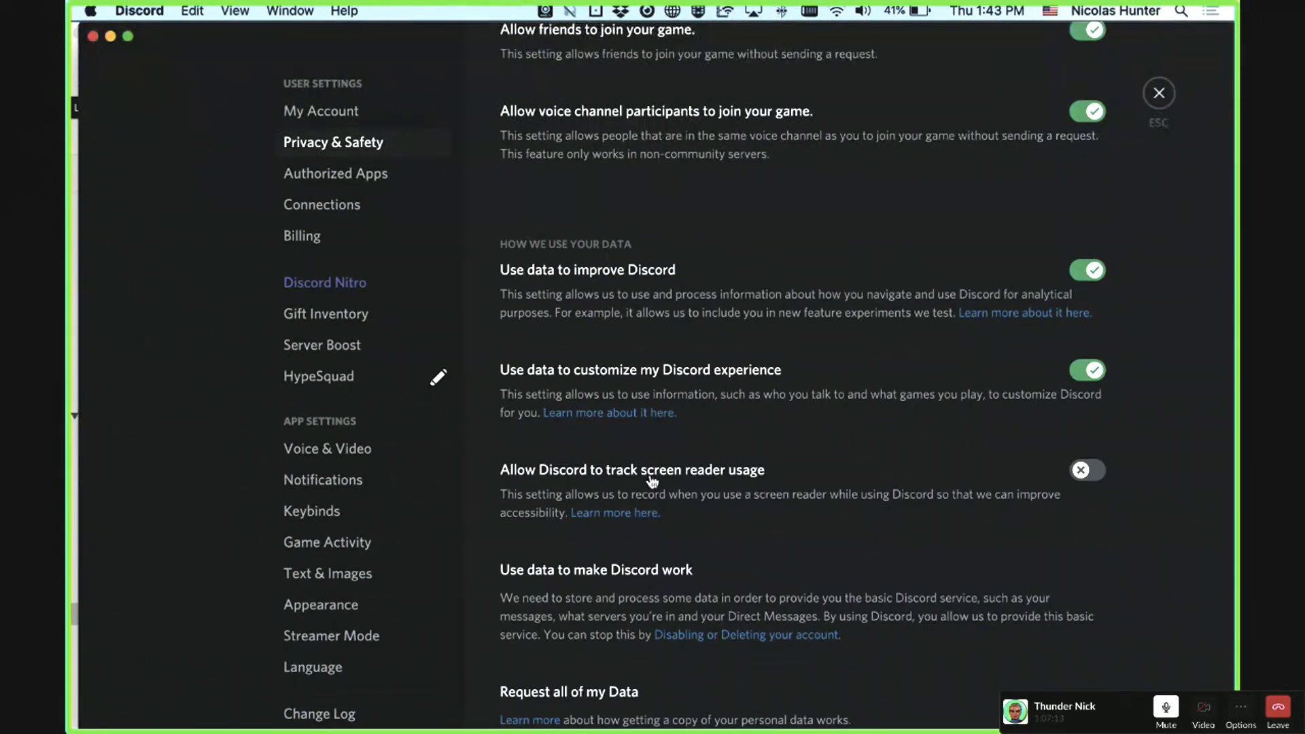
pyautogui.scroll(3, 618, 287)
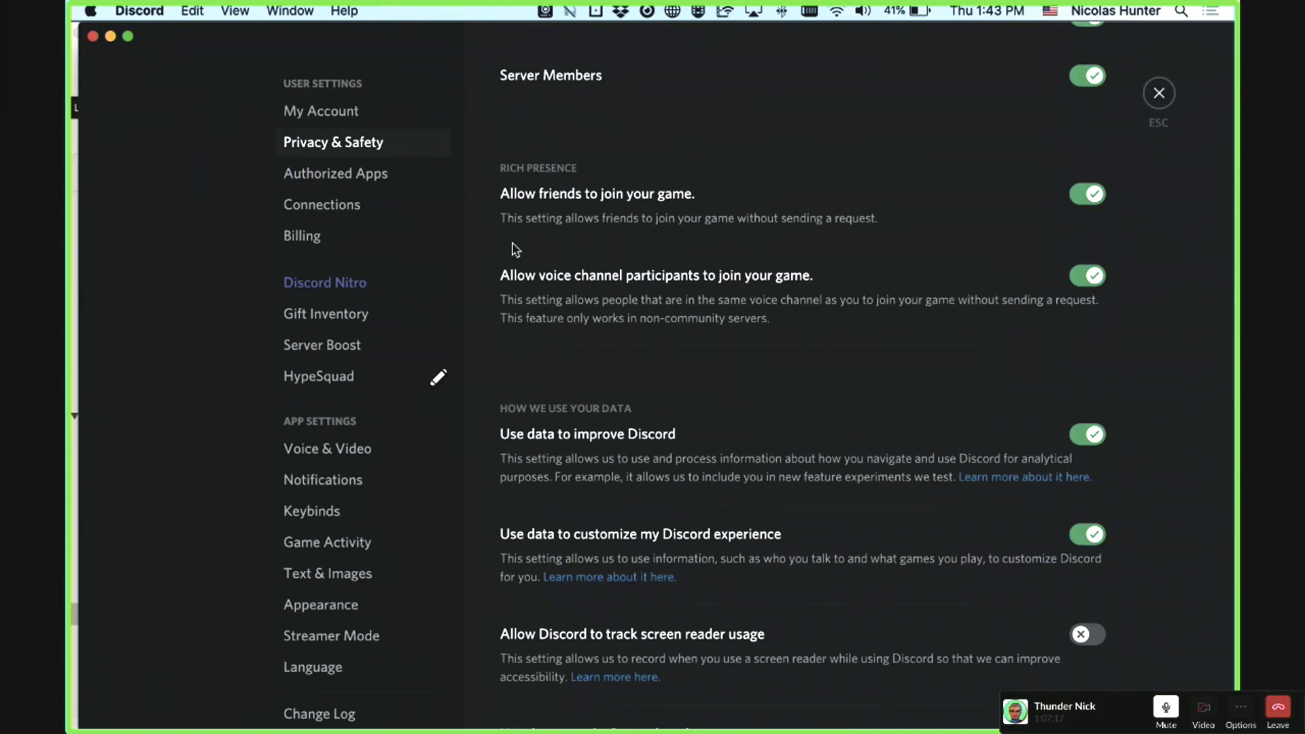
pyautogui.scroll(-1, 620, 544)
pyautogui.scroll(-5, 620, 544)
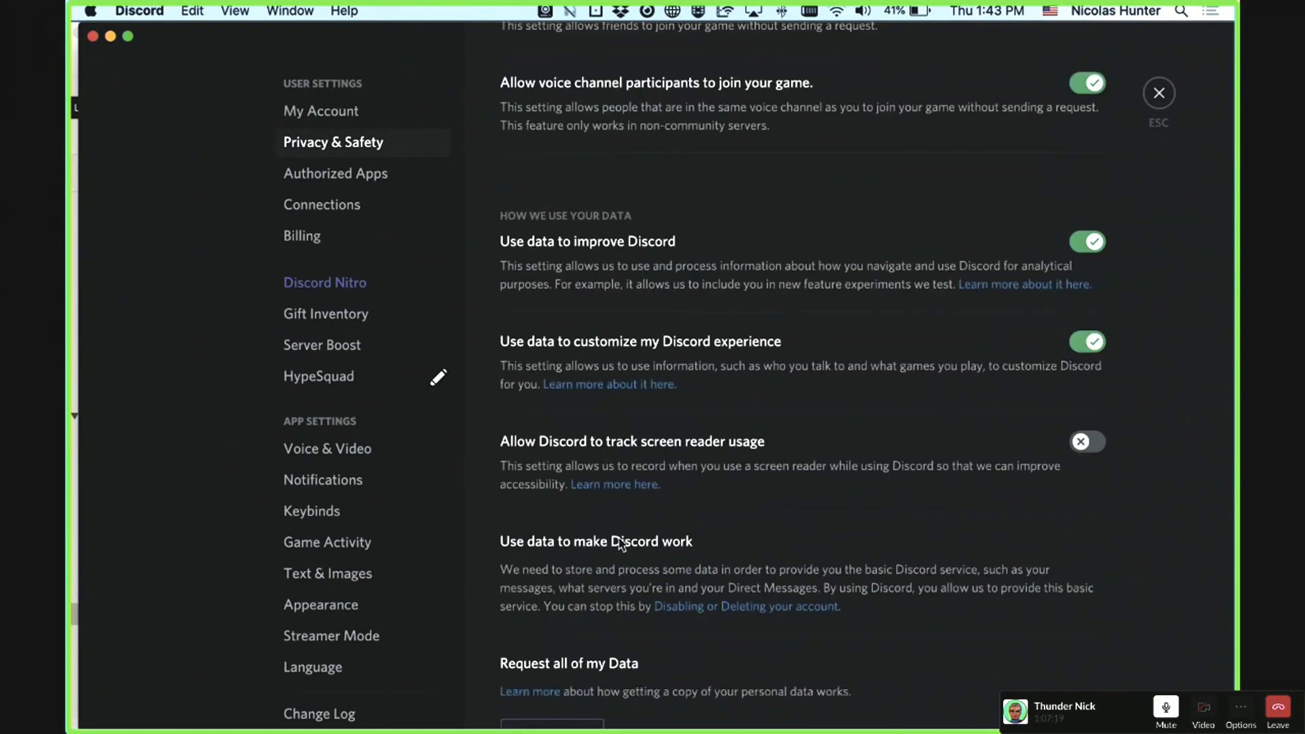
pyautogui.scroll(20, 551, 477)
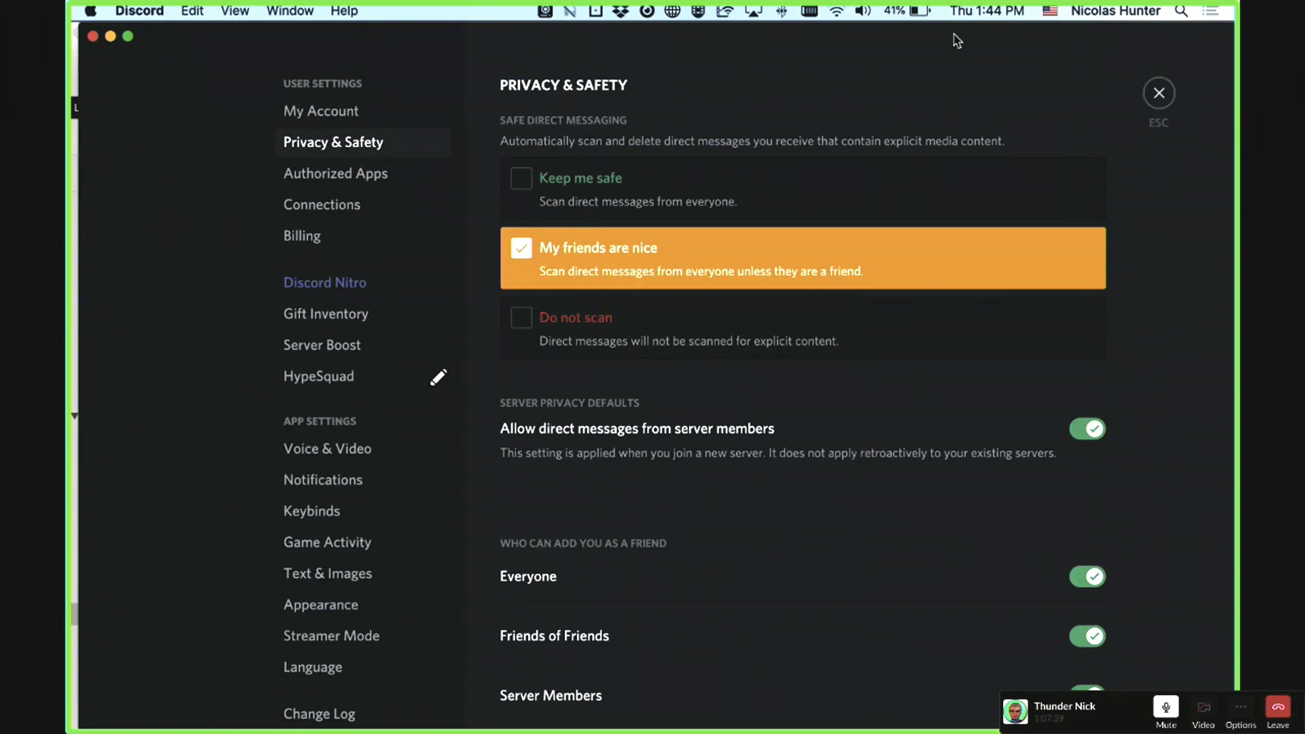
# Step: Switch back to FileMaker Pro and inspect the portal's fill options and its Portal and Portal: Row style parts
pyautogui.press('super+l')
pyautogui.click(775, 455)
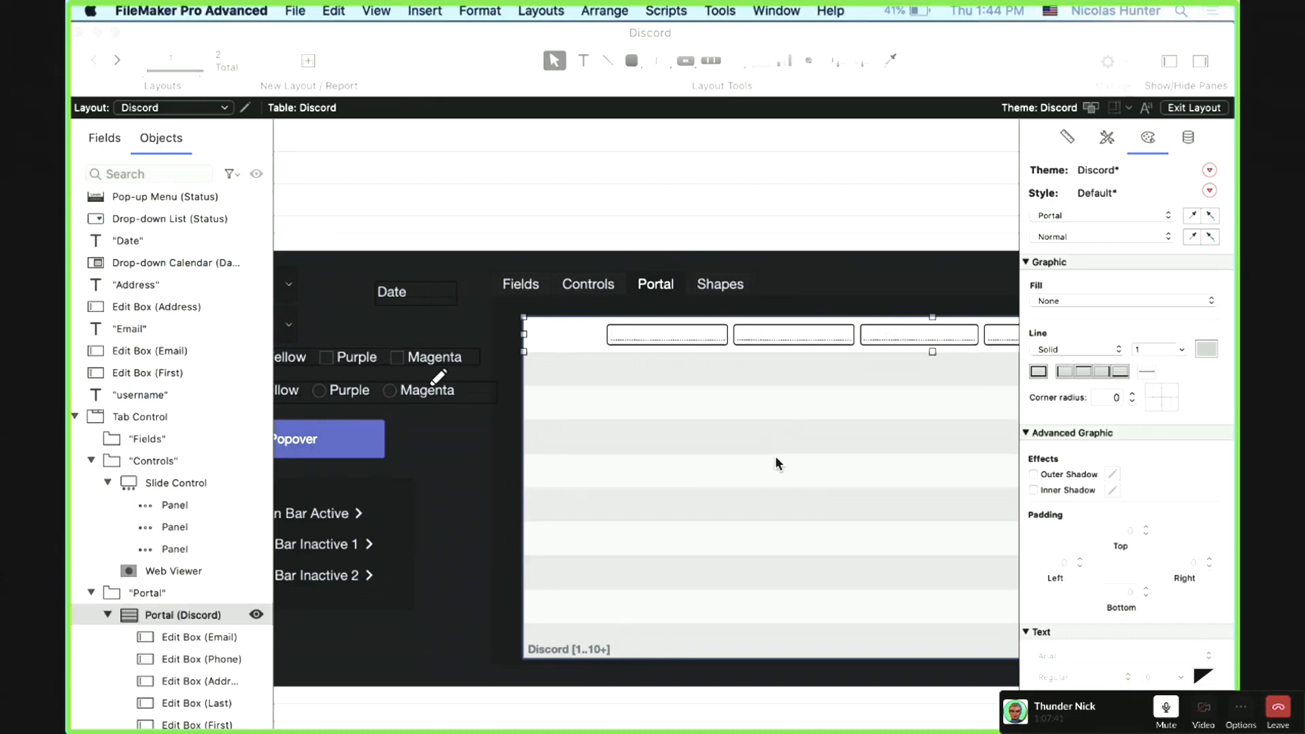
pyautogui.click(1100, 215)
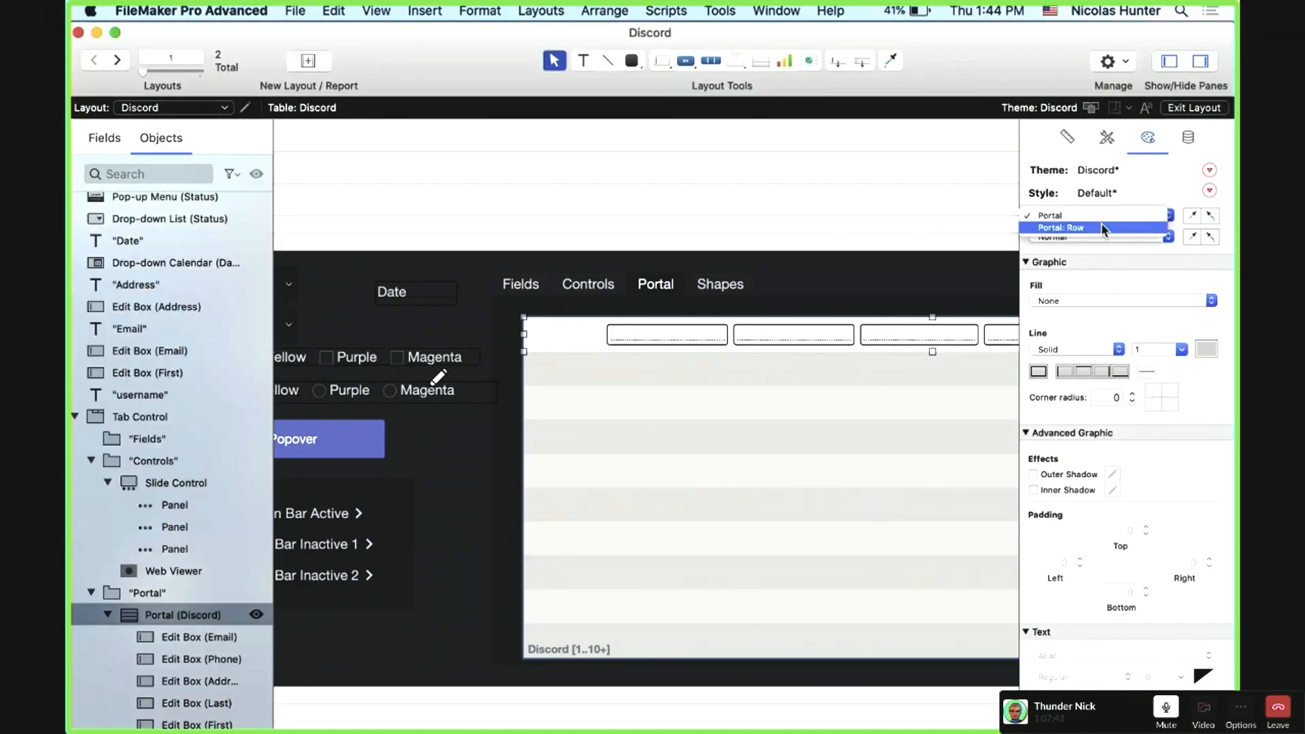
pyautogui.click(1102, 224)
pyautogui.click(1100, 215)
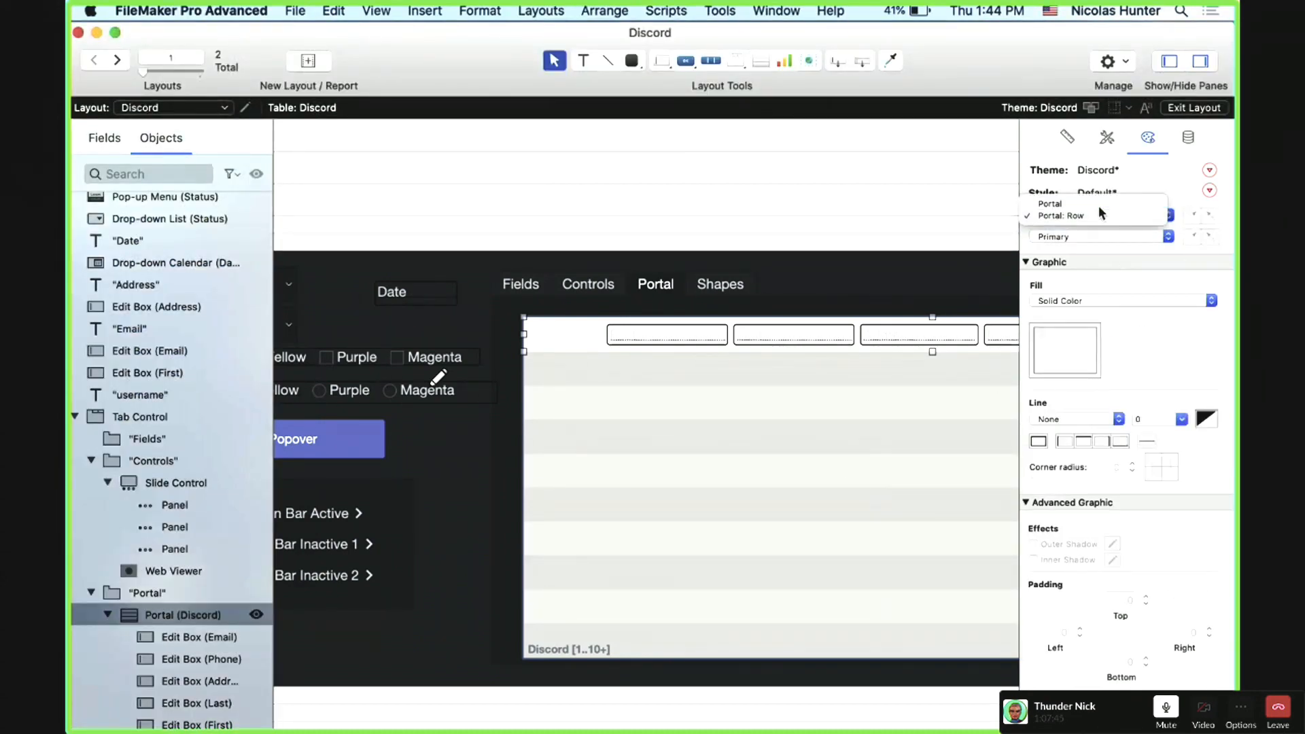
pyautogui.click(1099, 205)
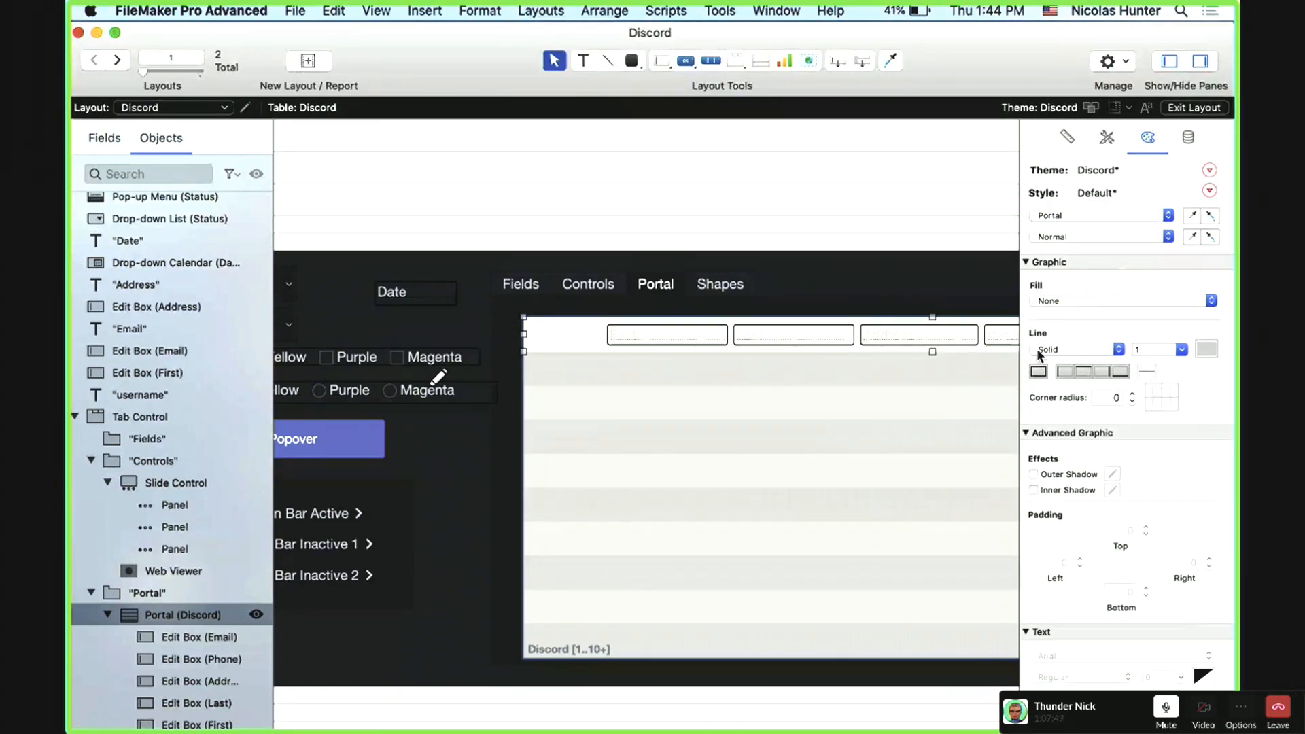
pyautogui.click(1070, 302)
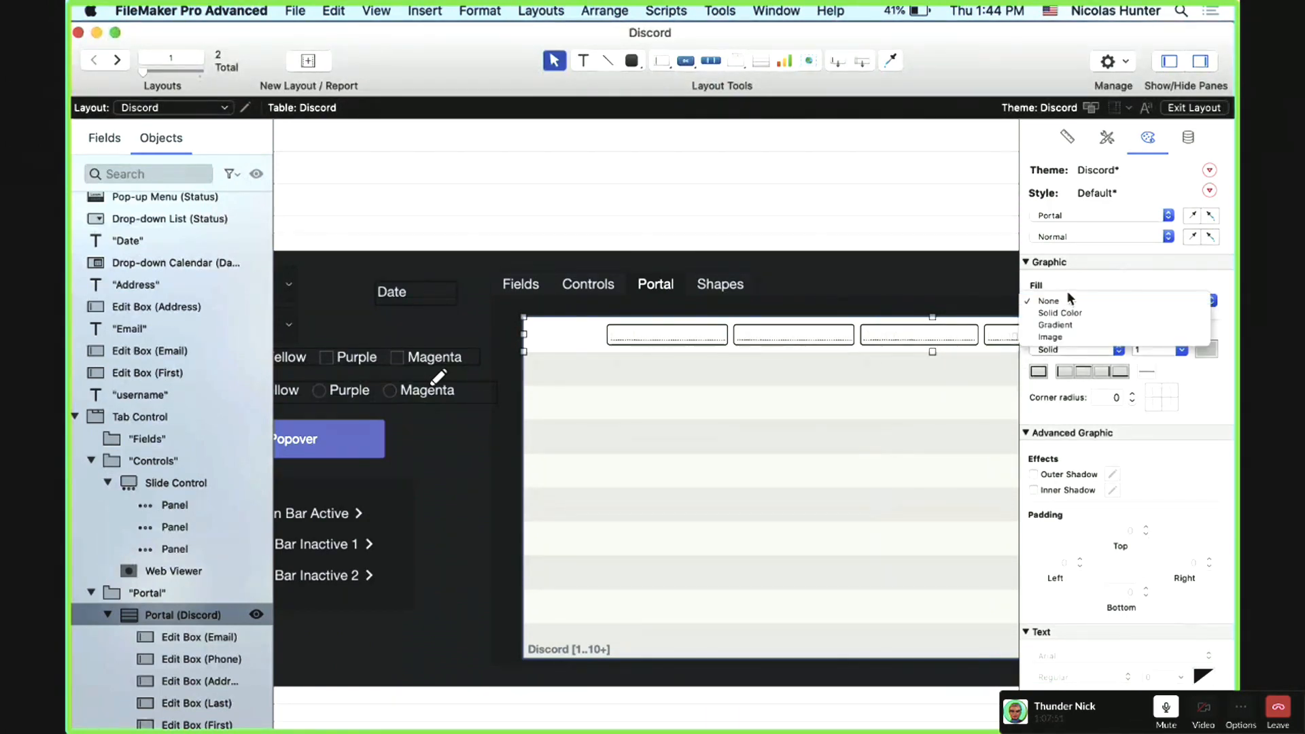
pyautogui.click(1054, 279)
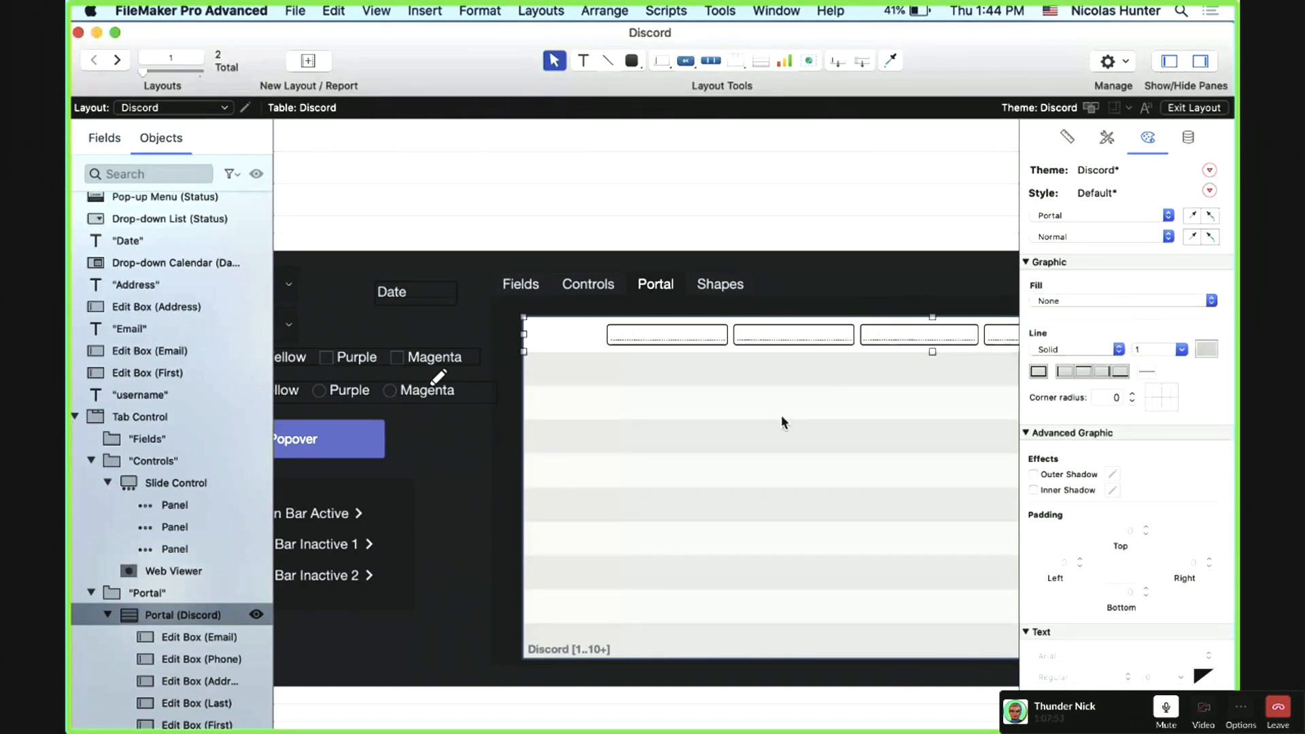
pyautogui.click(1053, 303)
pyautogui.click(1055, 302)
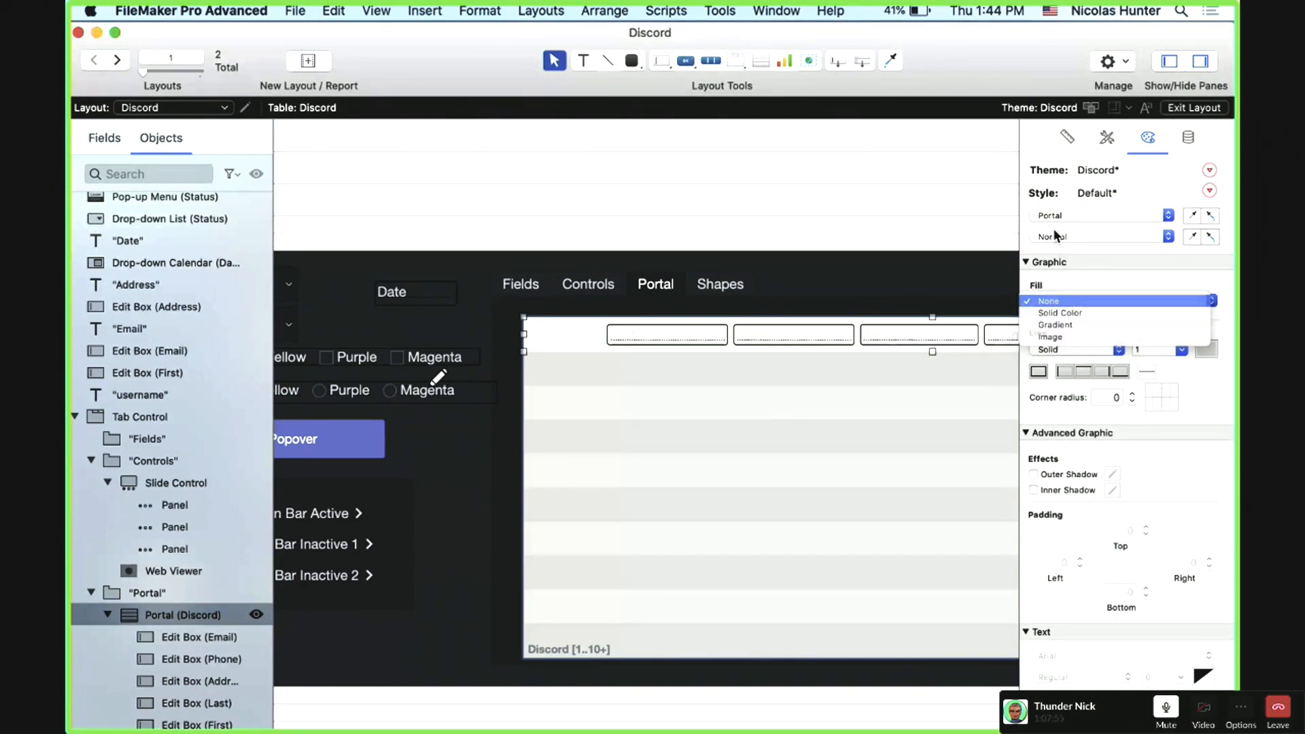
pyautogui.click(1053, 218)
pyautogui.click(1052, 218)
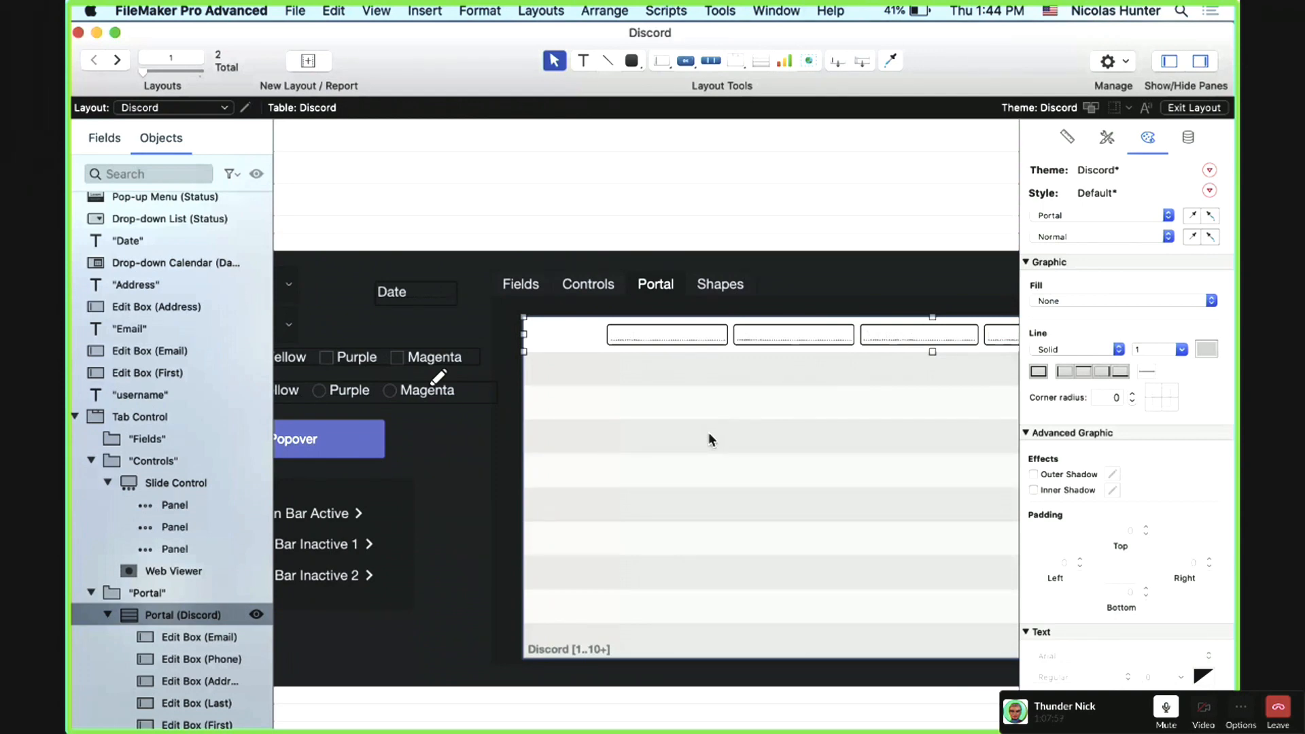
# Step: Nudge the portal slightly up and remove the border line from its Portal part
pyautogui.moveTo(721, 426); pyautogui.dragTo(722, 418)
pyautogui.click(1117, 220)
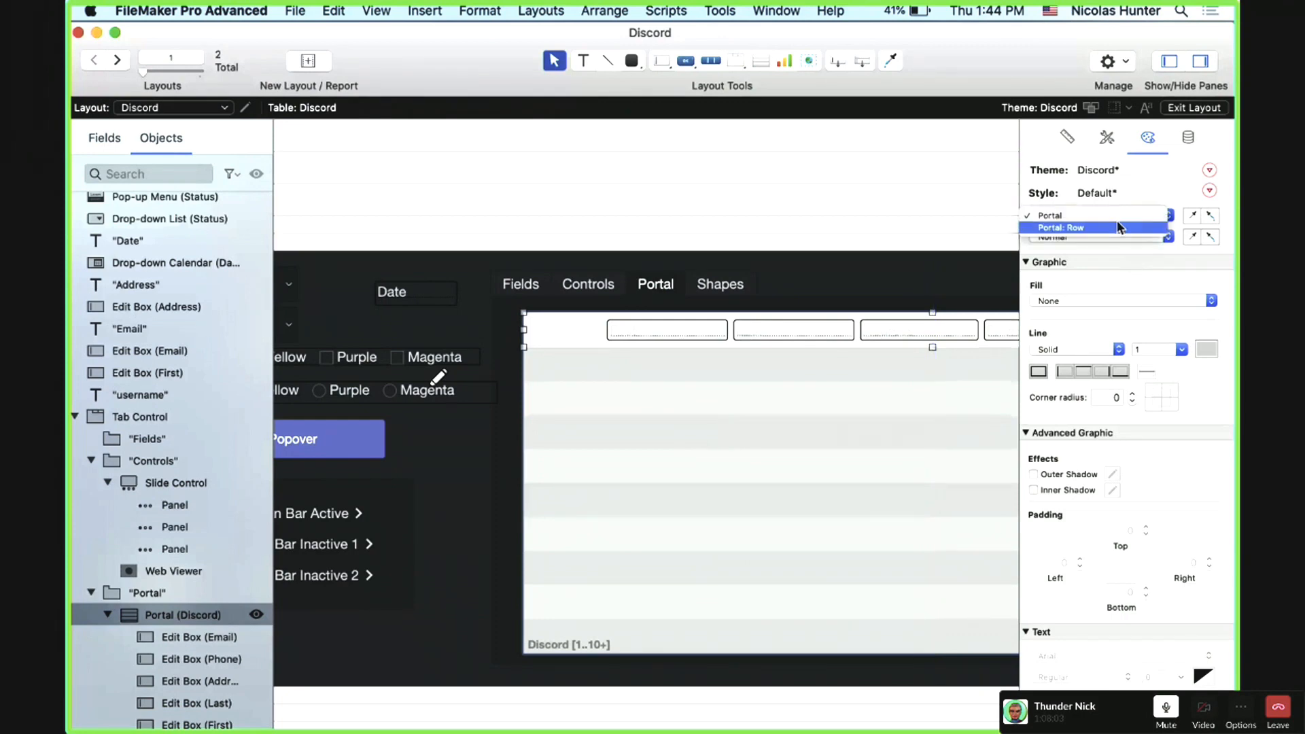
pyautogui.click(1117, 221)
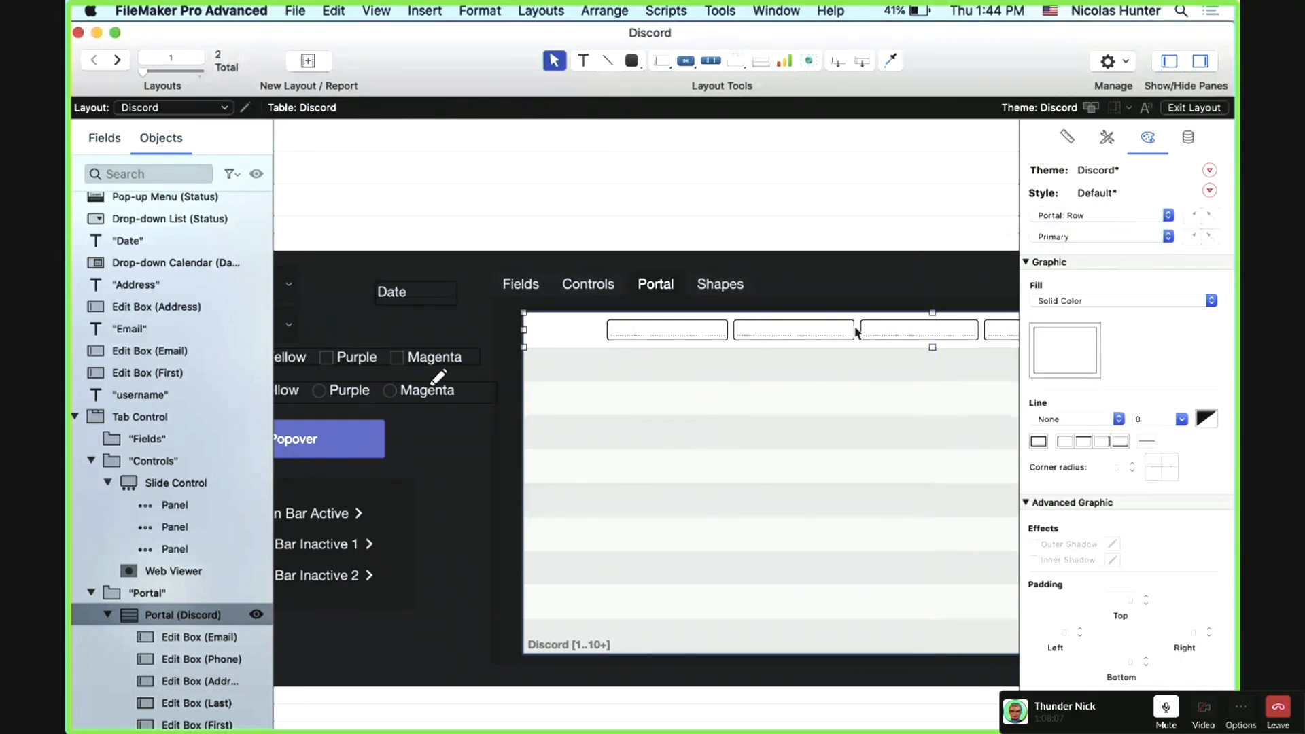
pyautogui.click(1044, 238)
pyautogui.click(1061, 215)
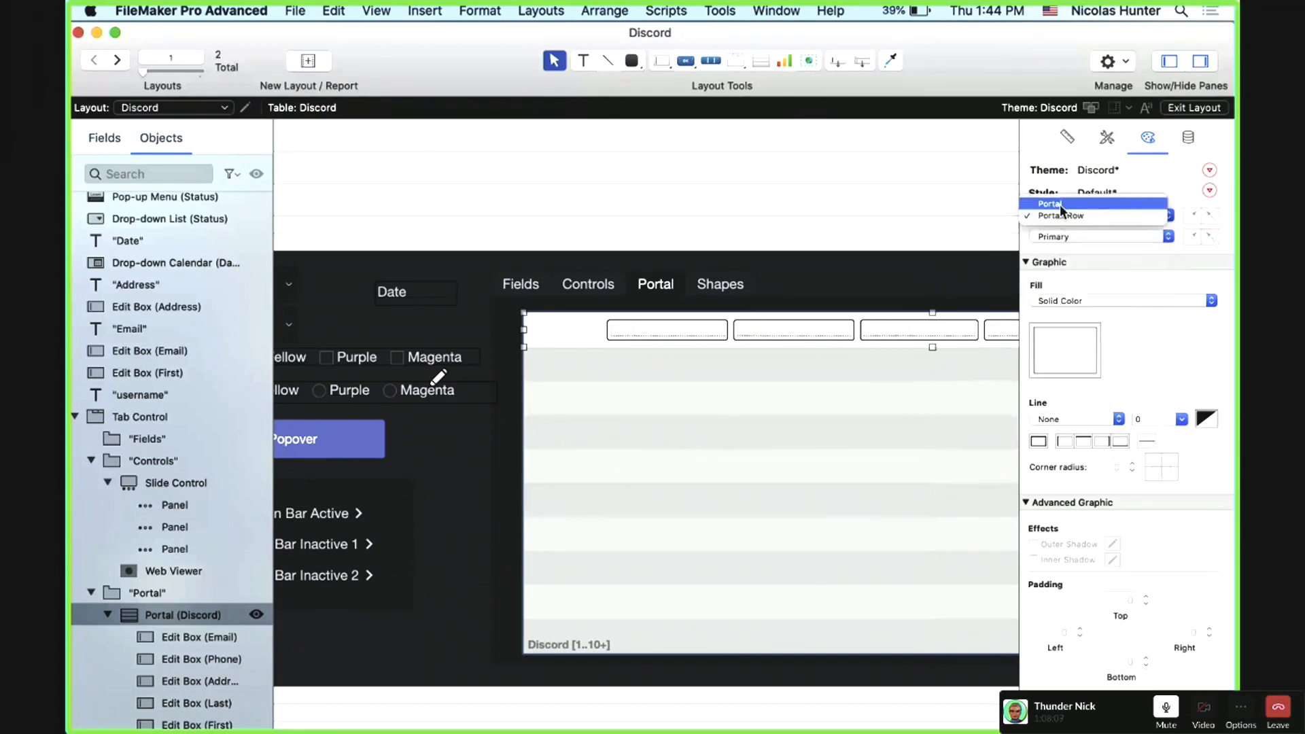
pyautogui.click(1060, 205)
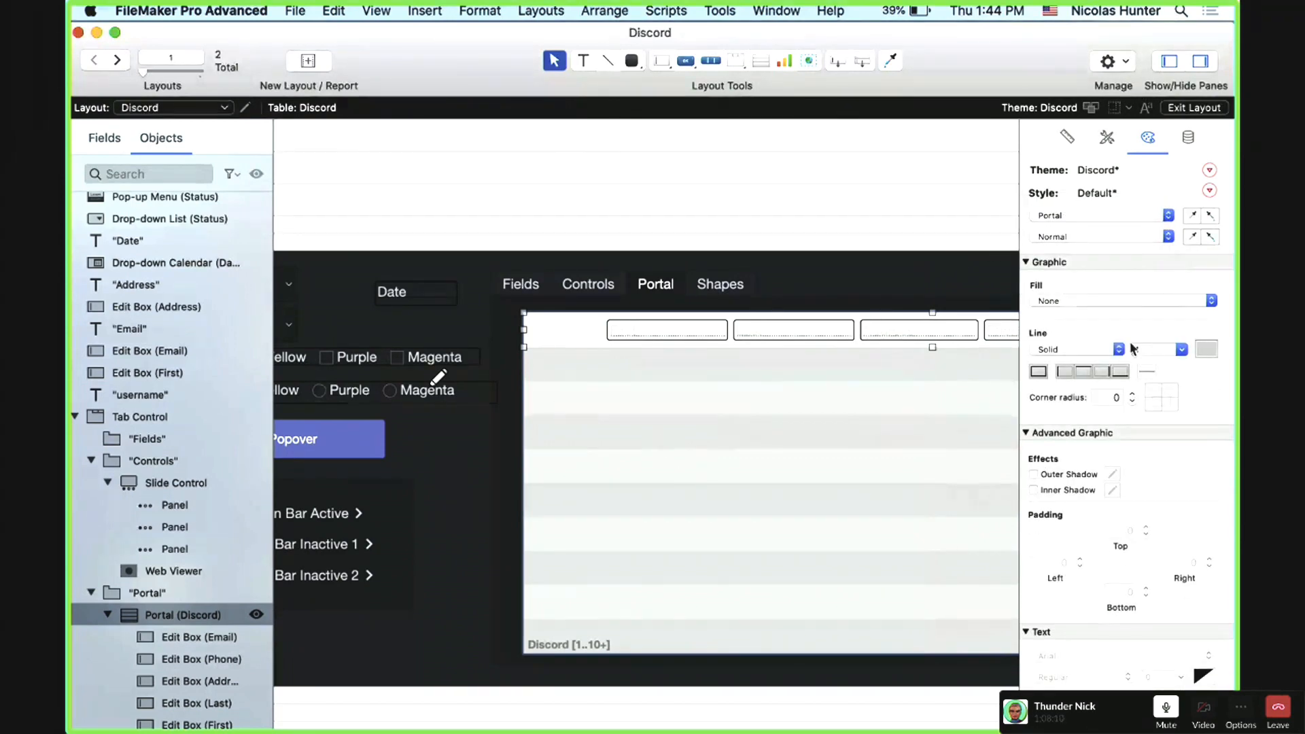
pyautogui.click(1044, 373)
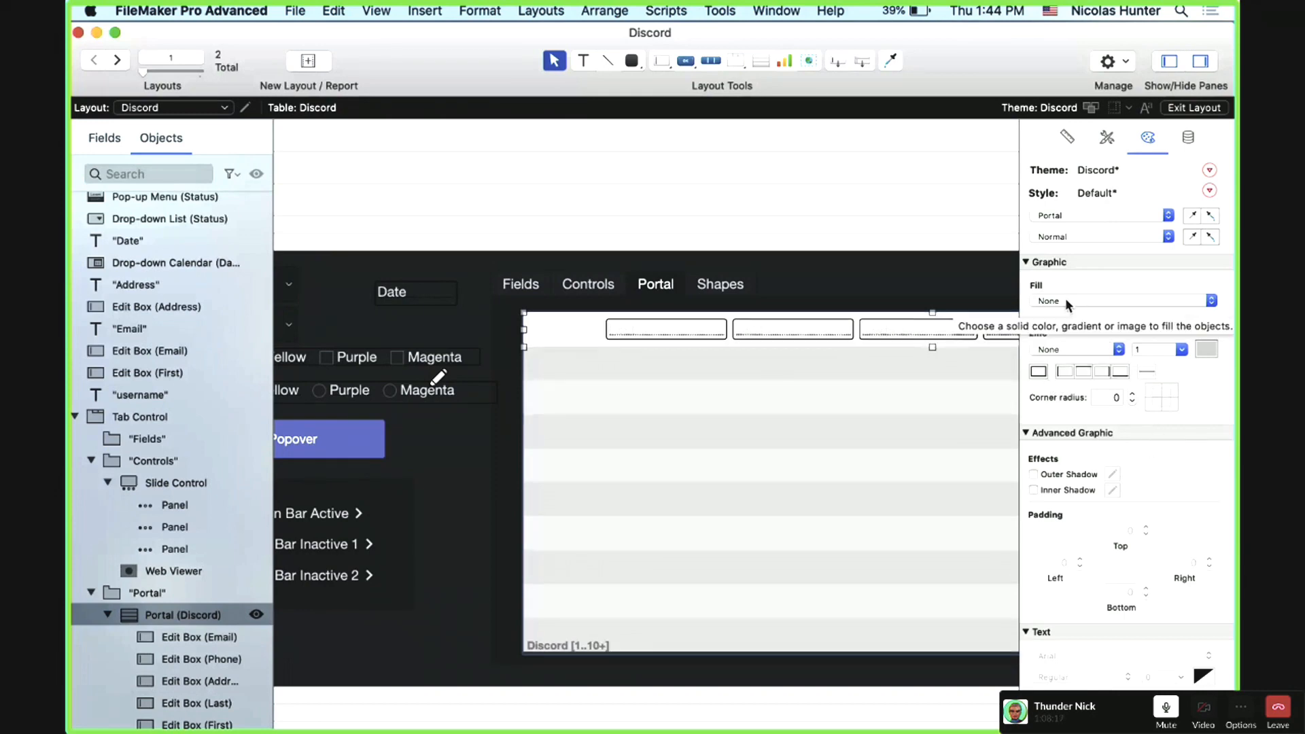
# Step: Set the solid fill of the portal's Portal: Row part to transparent in the Primary state
pyautogui.click(1075, 216)
pyautogui.click(1075, 226)
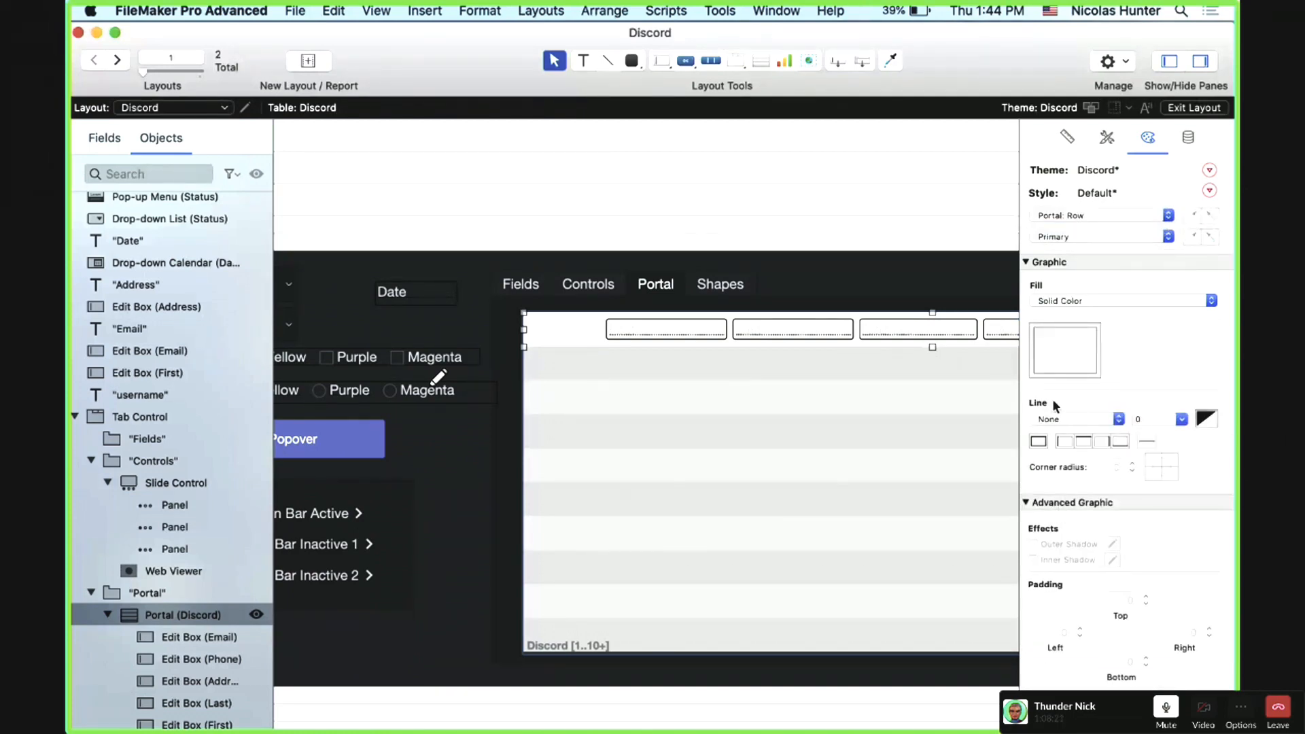
pyautogui.click(1055, 333)
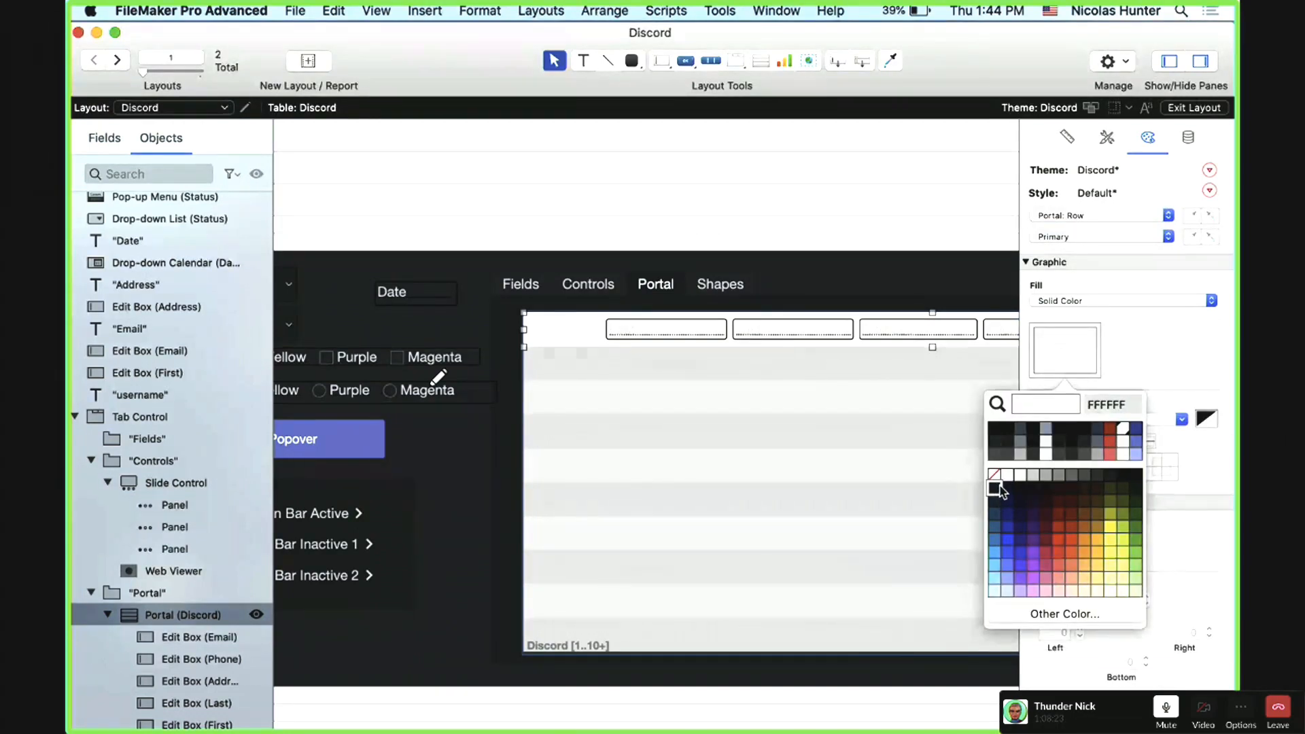
pyautogui.click(996, 486)
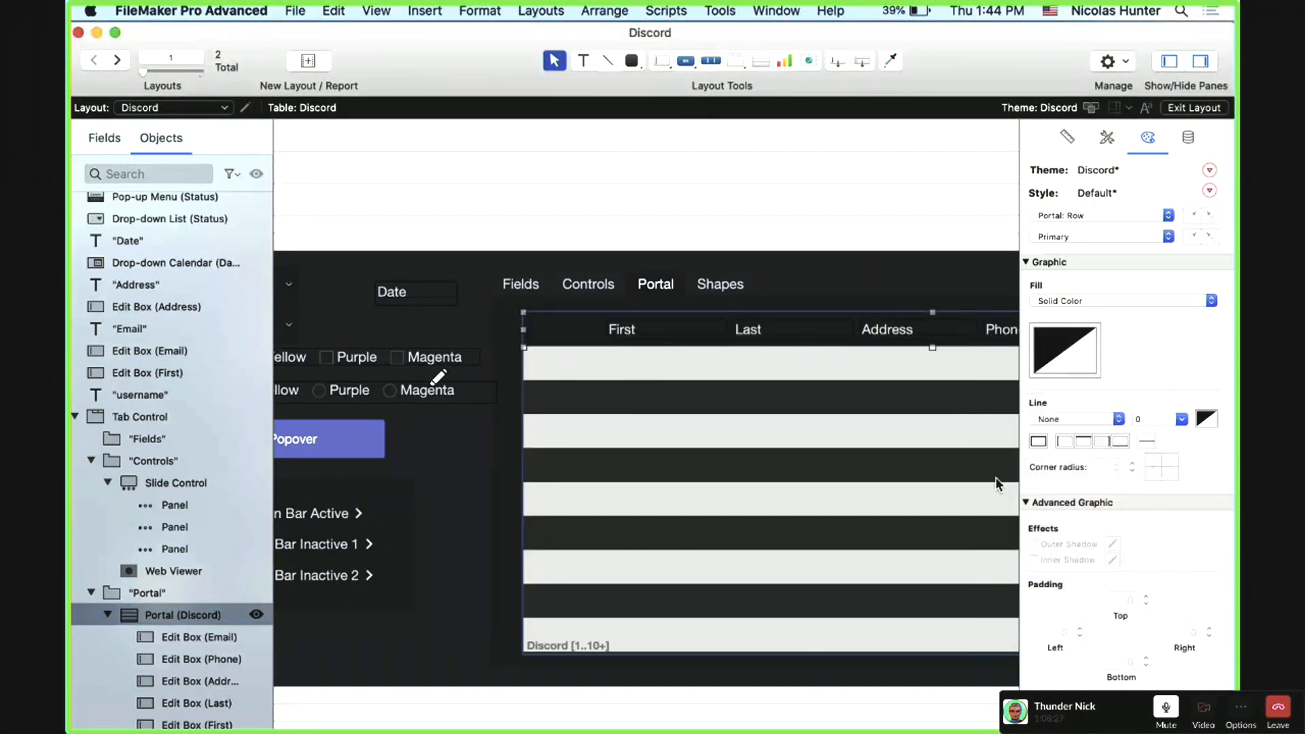
# Step: Turn off the alternate row state and the active row state in the portal's setup
pyautogui.doubleClick(898, 499)
pyautogui.click(312, 478)
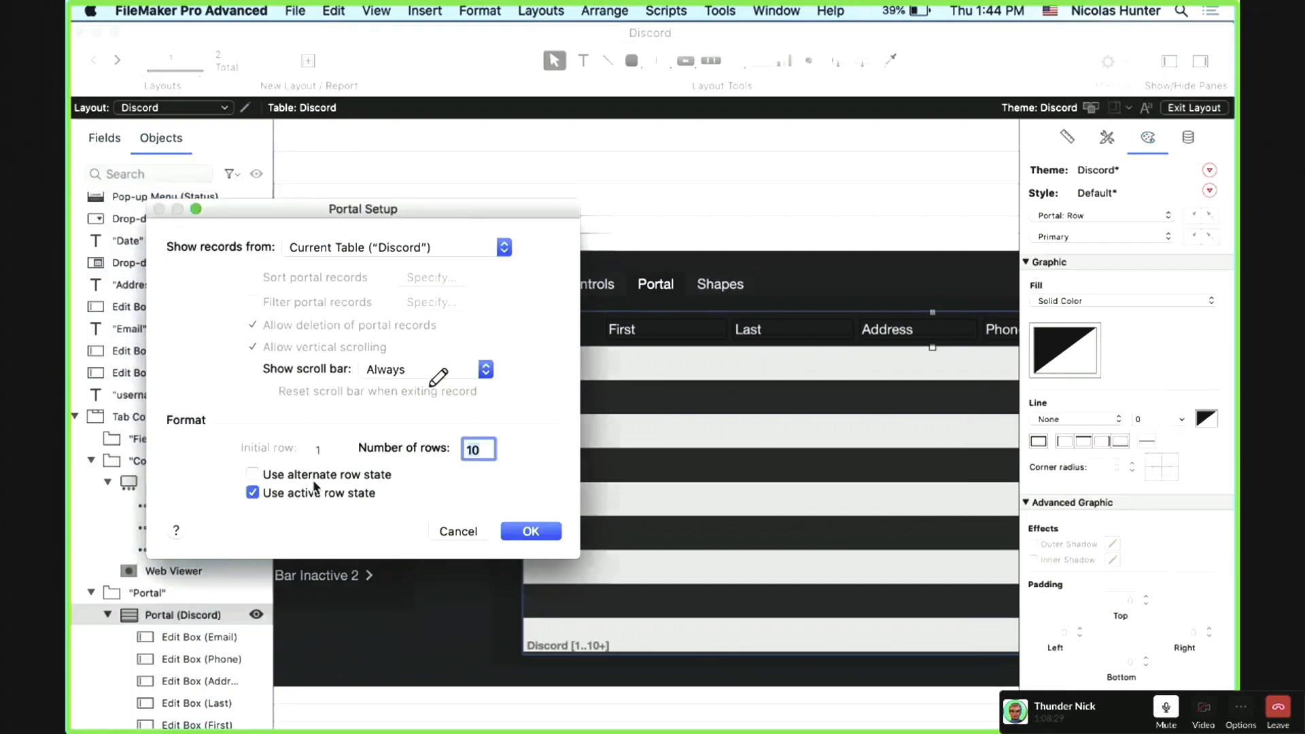
pyautogui.click(320, 493)
pyautogui.press('Return')
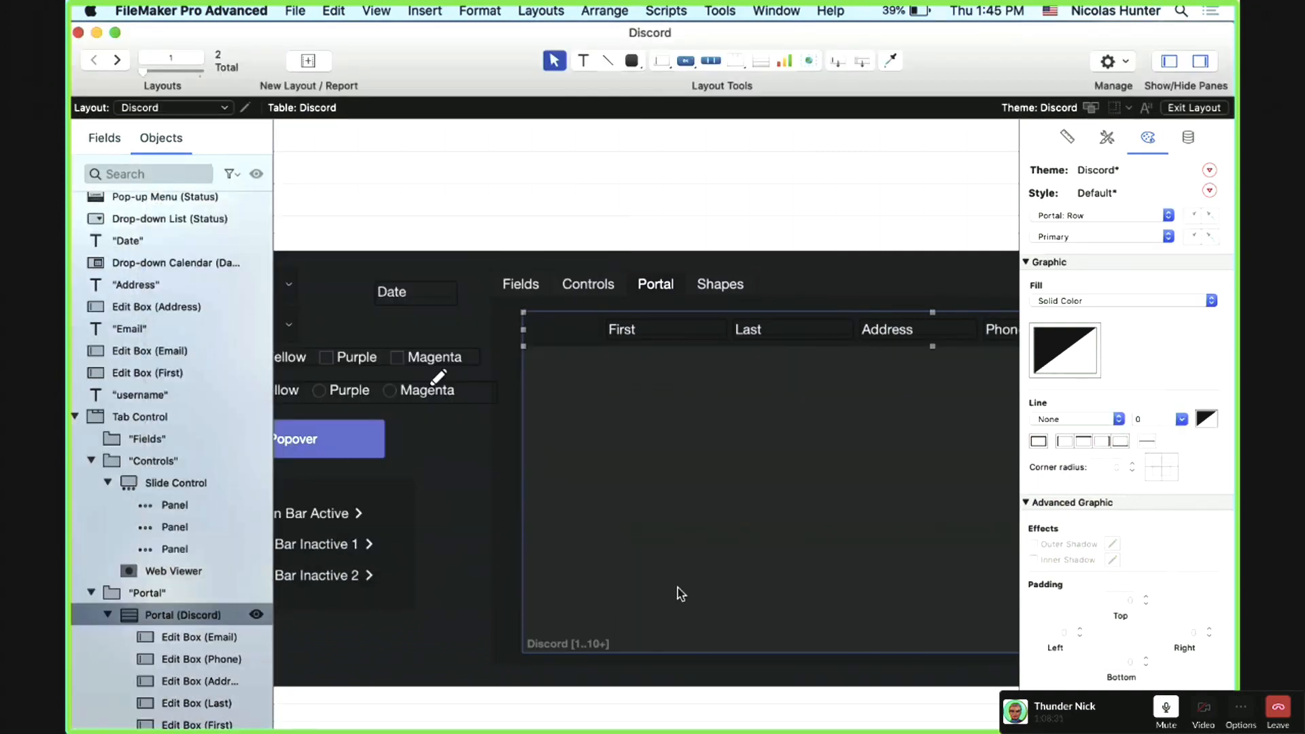
pyautogui.hscroll(-5, 709, 564)
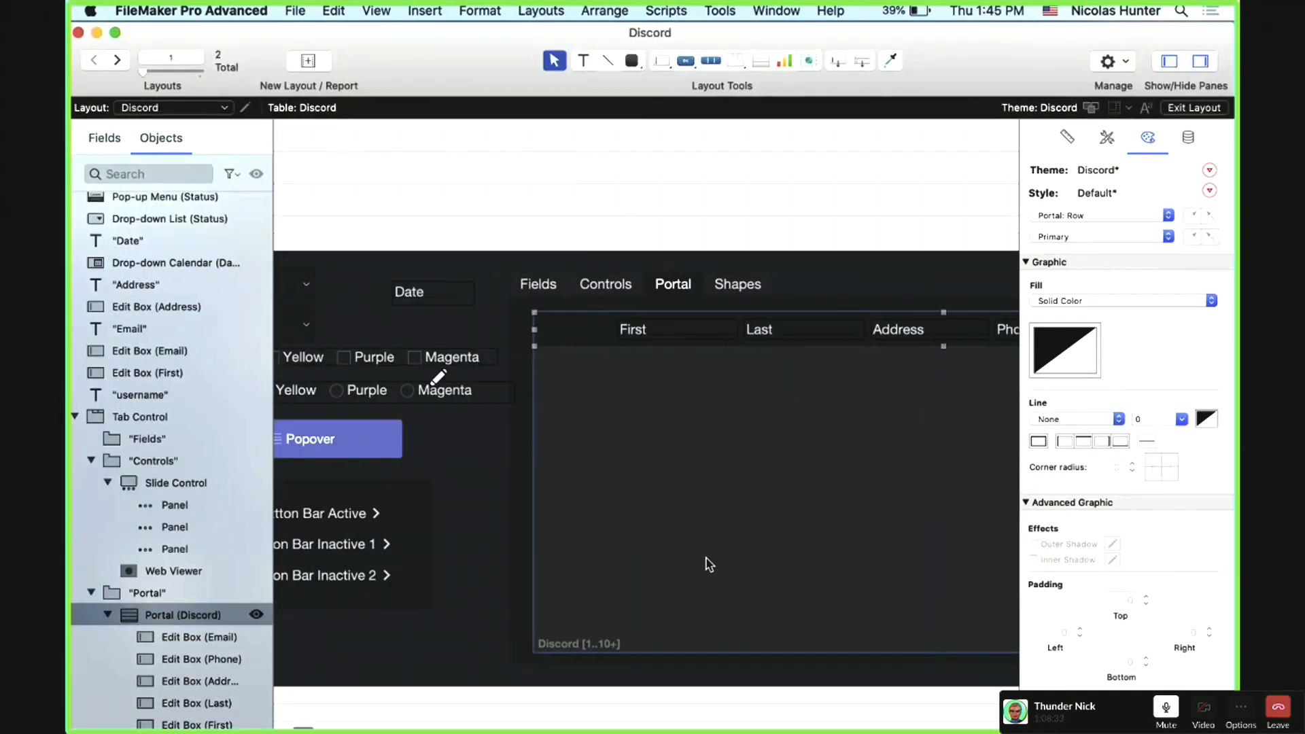
# Step: Add a solid 1 pt bottom line in color 42454A to the portal's Portal: Row part in the Primary state
pyautogui.hscroll(6, 709, 565)
pyautogui.hscroll(-1, 707, 562)
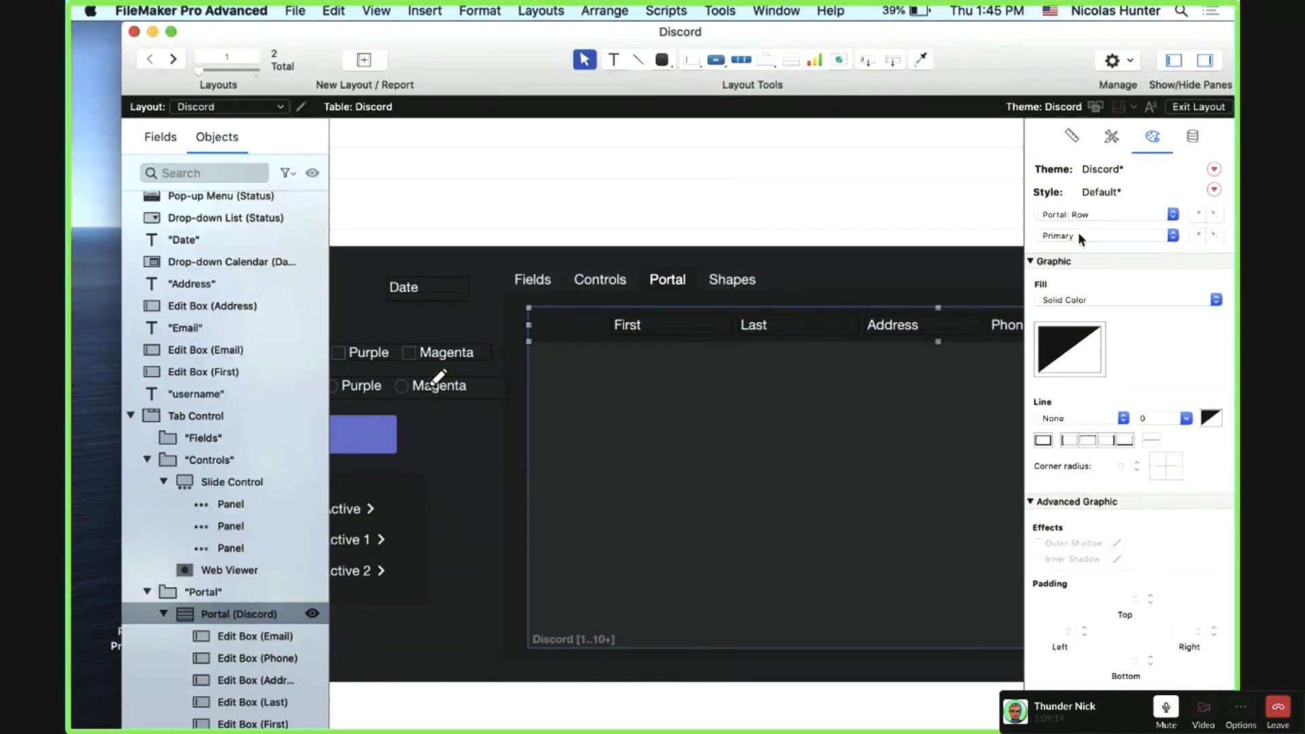
pyautogui.click(1081, 215)
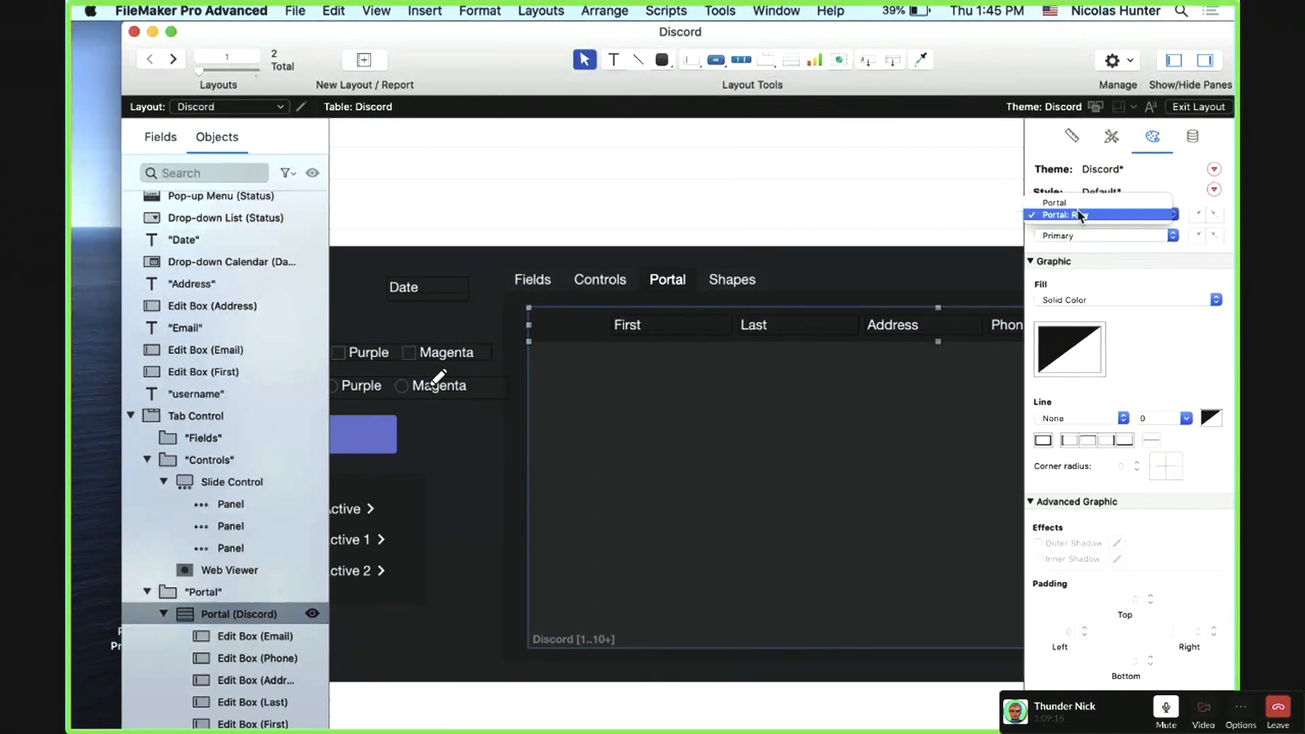
pyautogui.click(1081, 215)
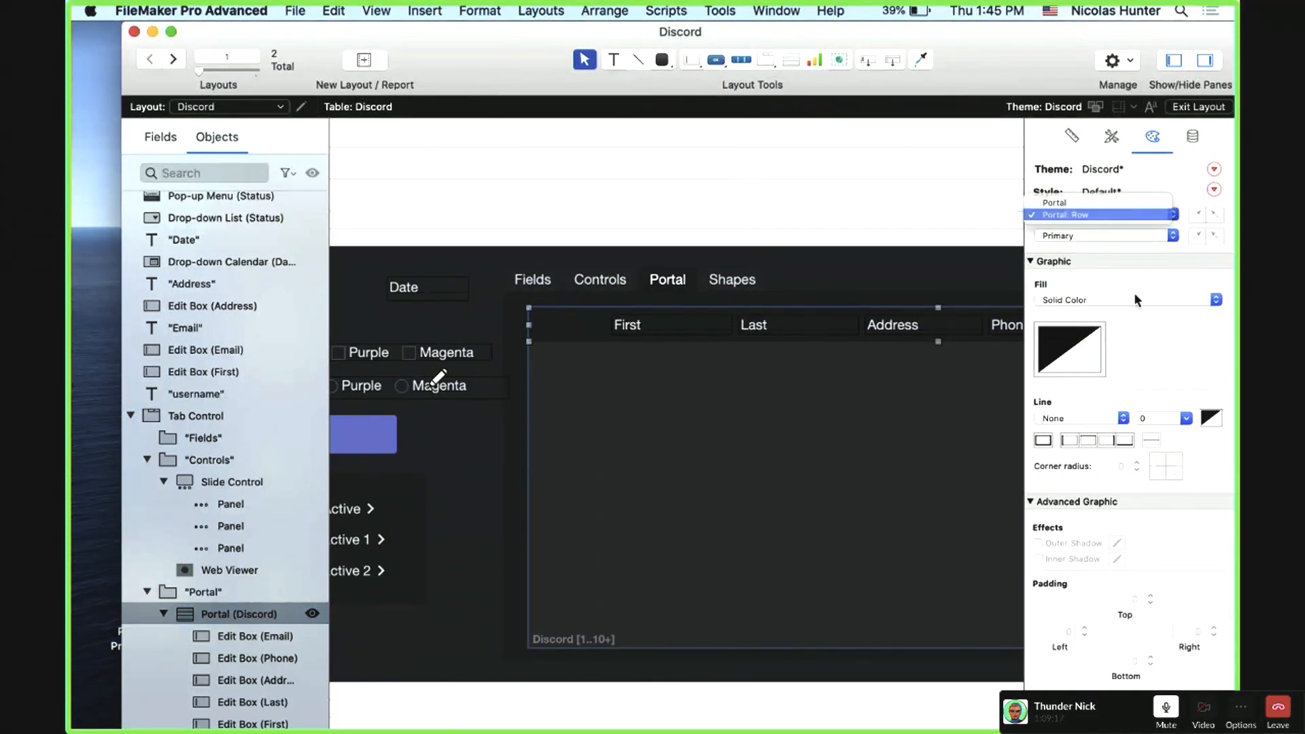
pyautogui.click(1125, 441)
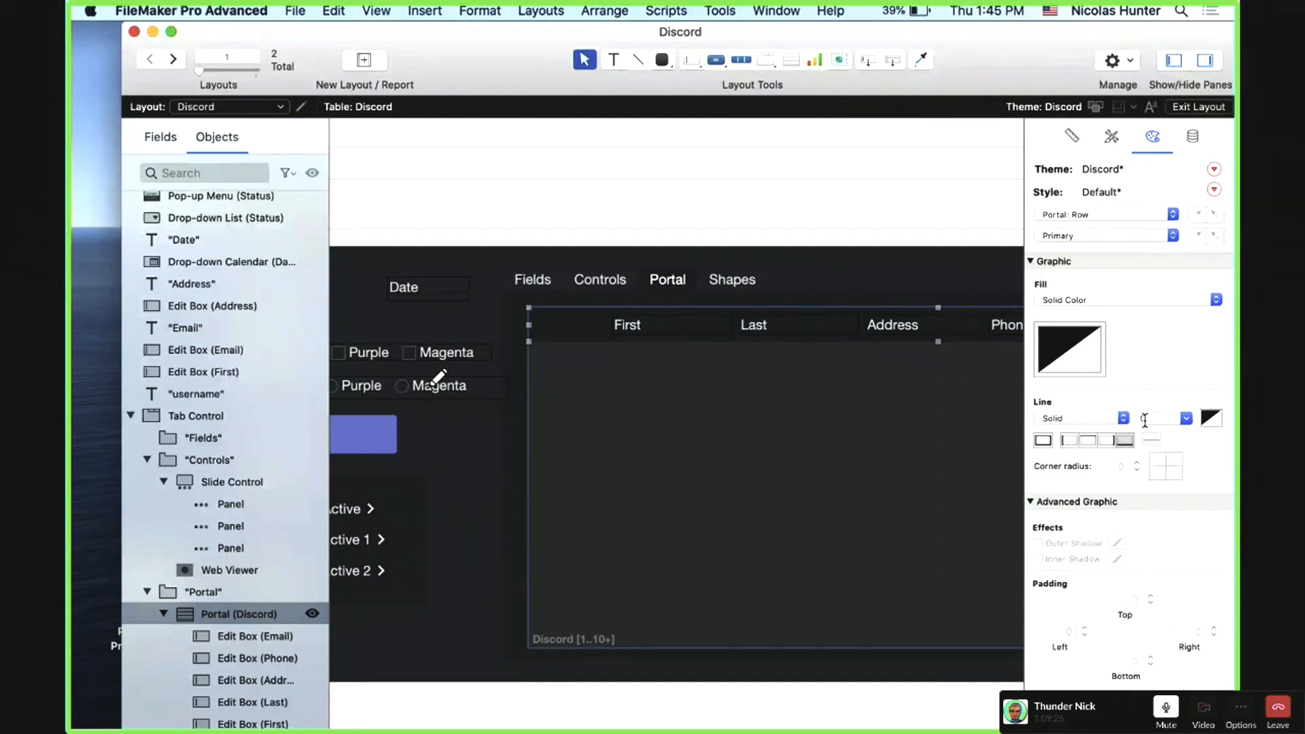
pyautogui.click(1212, 418)
pyautogui.click(1210, 452)
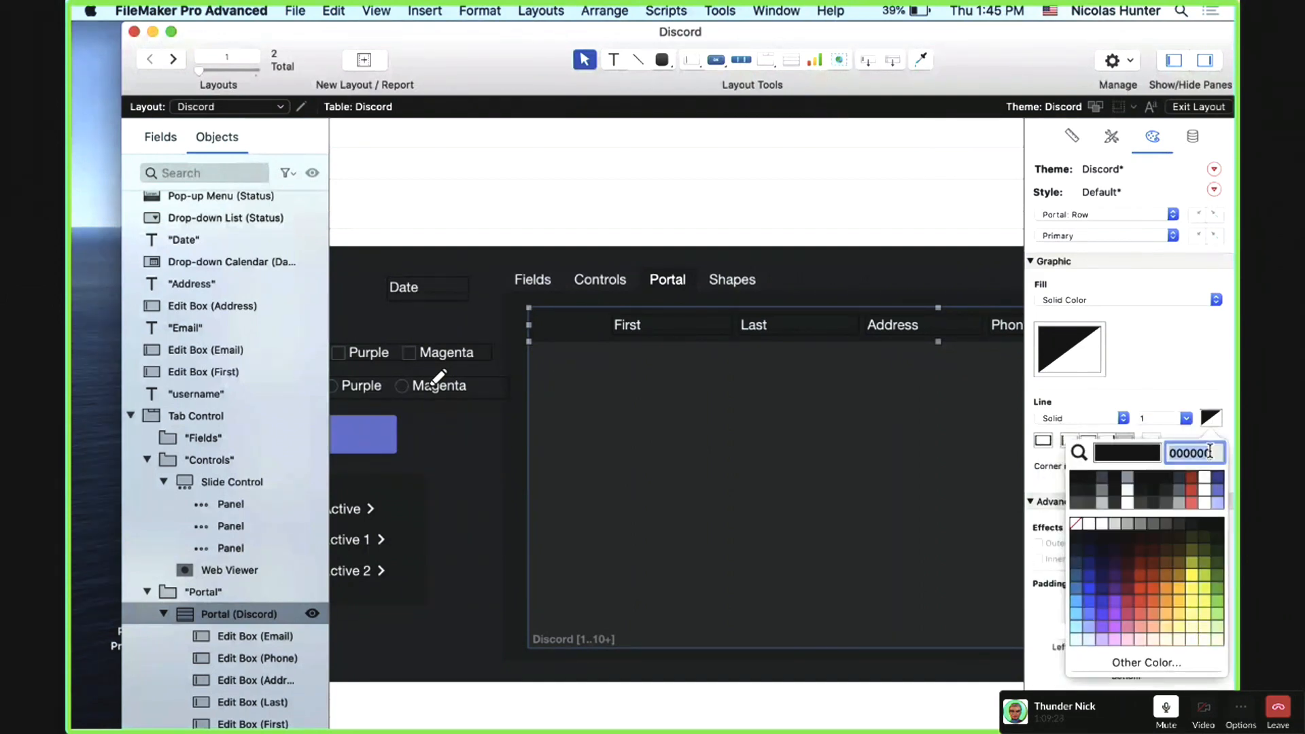
pyautogui.write('42454A')
pyautogui.press('Return')
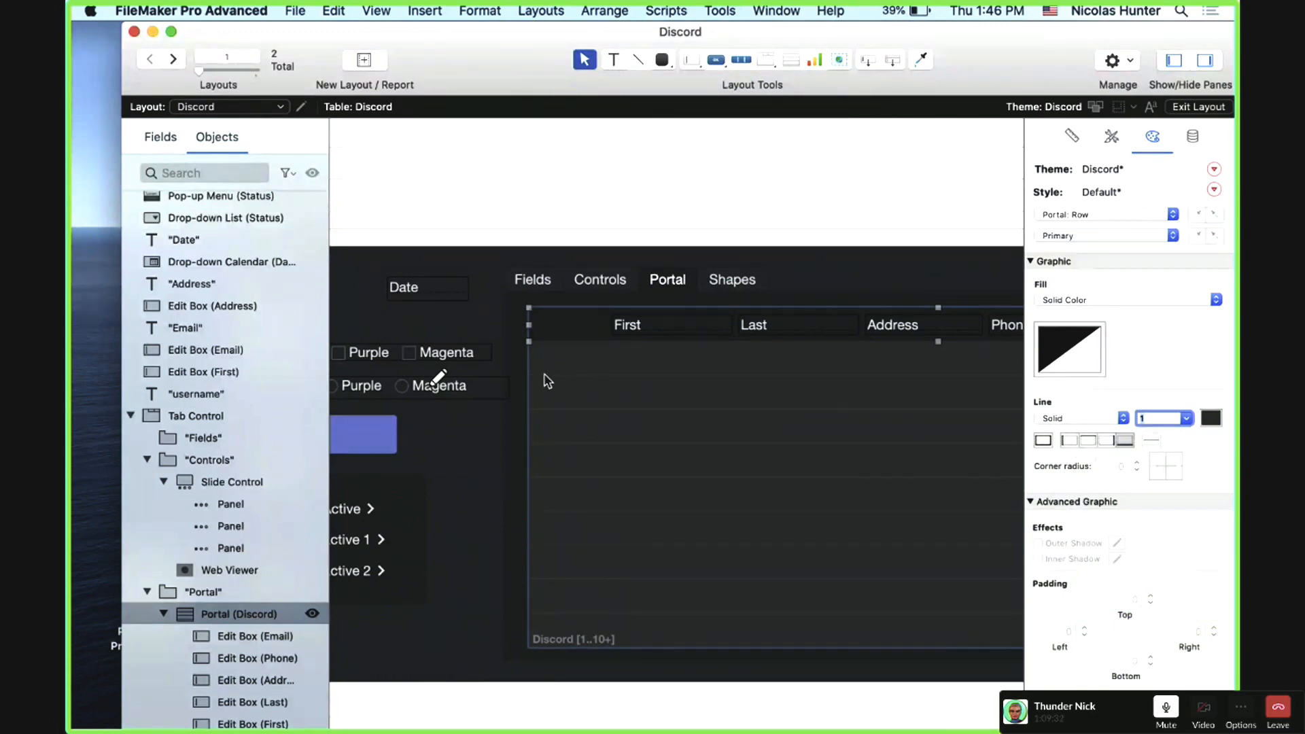
# Step: Try the row line on the portal row's other sides as well, and turn those sides off again
pyautogui.click(1101, 442)
pyautogui.click(1071, 442)
pyautogui.click(1089, 444)
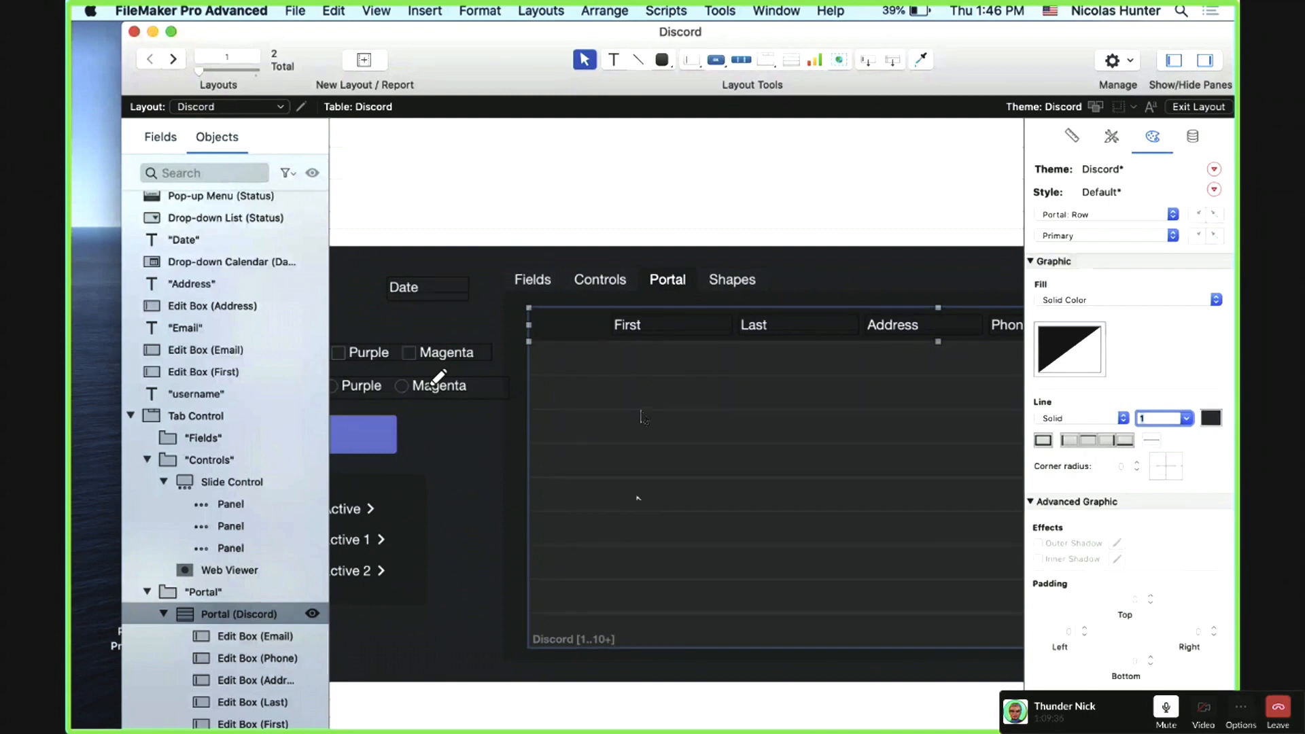
pyautogui.click(1067, 442)
pyautogui.click(1086, 441)
pyautogui.click(1069, 441)
pyautogui.click(1106, 440)
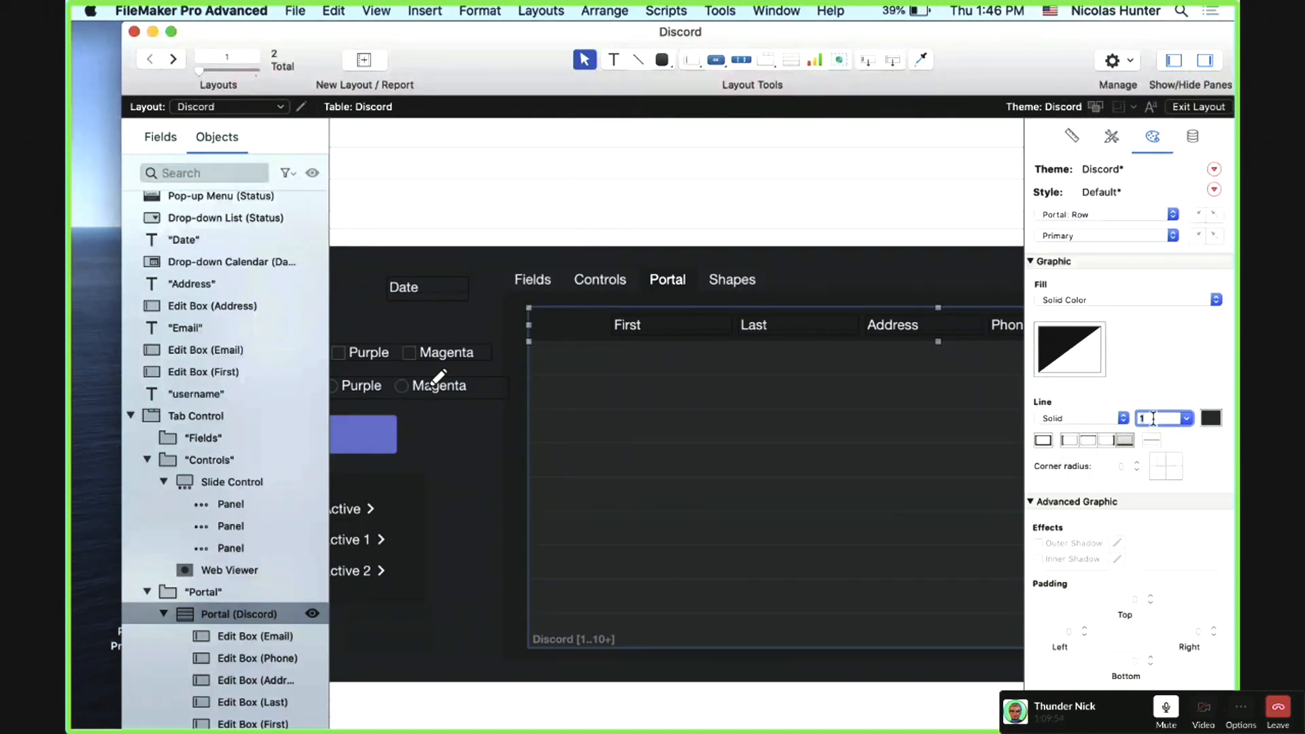
# Step: Preview the portal in Browse mode, enter a First field in one row, and return to Layout mode
pyautogui.hscroll(5, 750, 401)
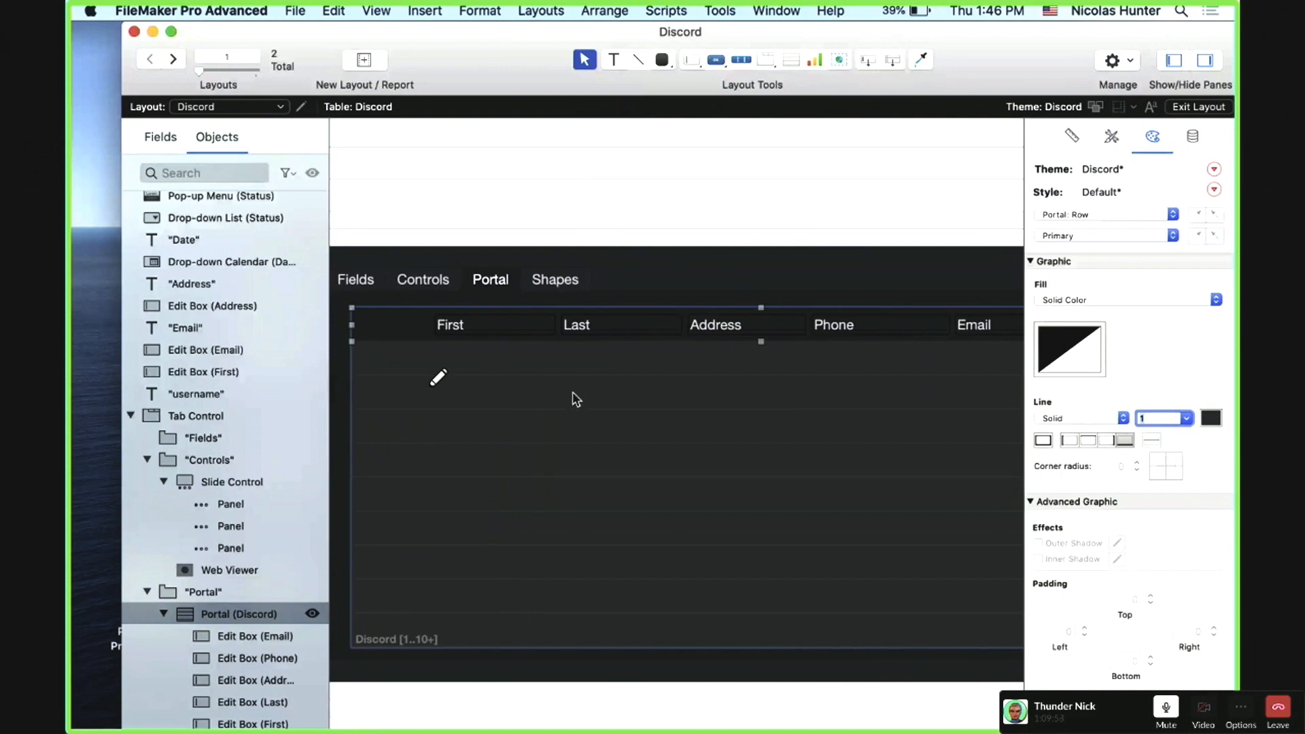
pyautogui.press('super+b')
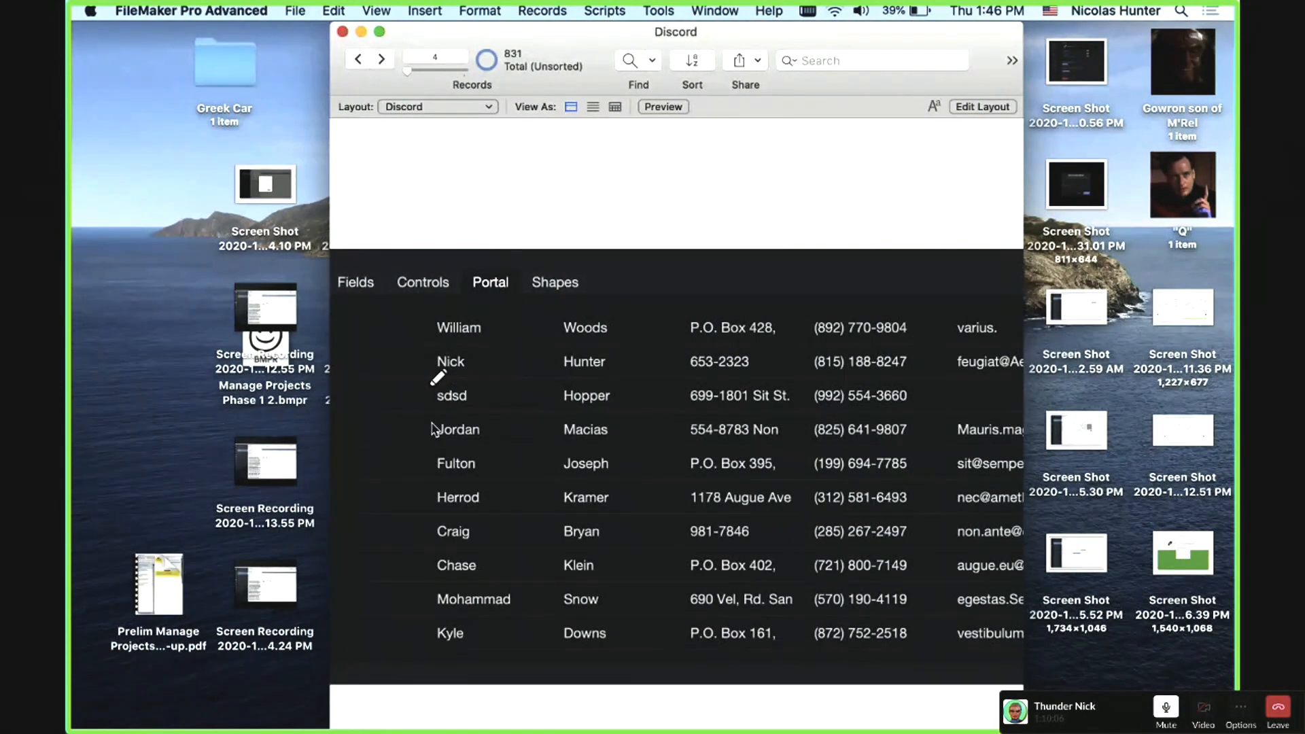
pyautogui.click(488, 429)
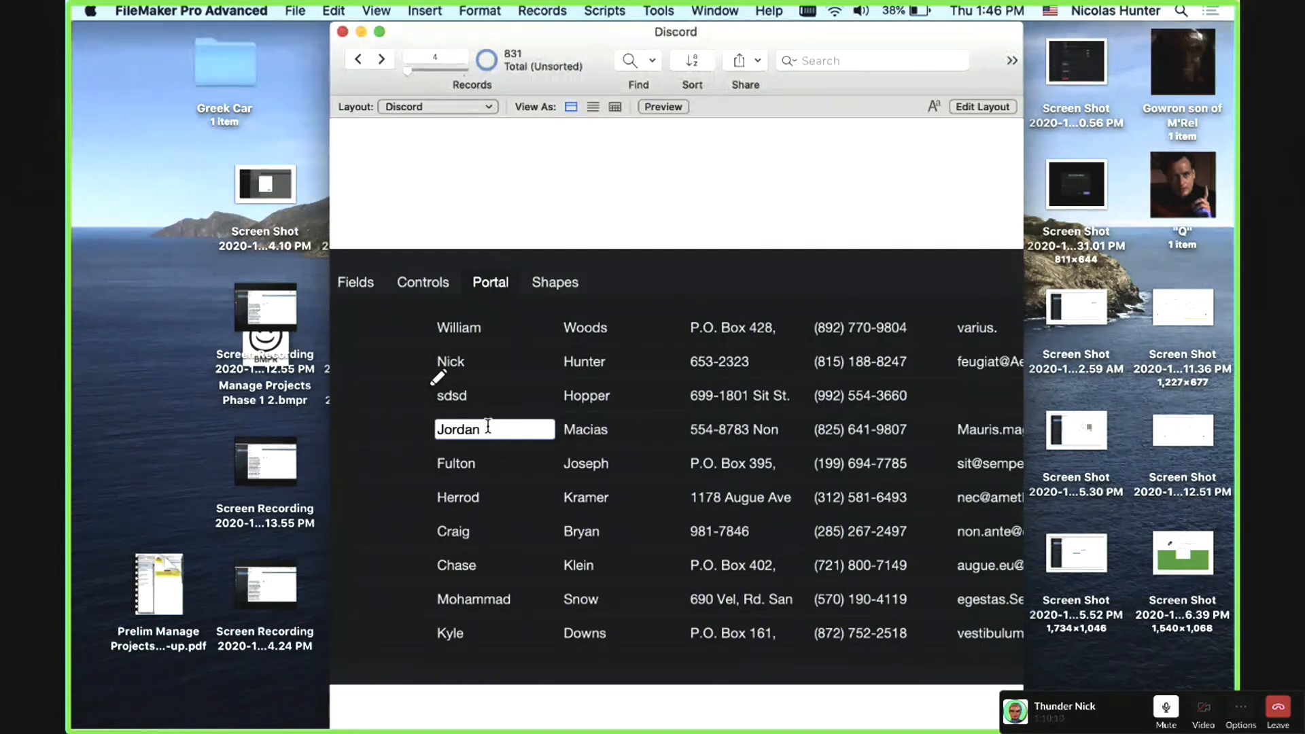
pyautogui.press('super+l')
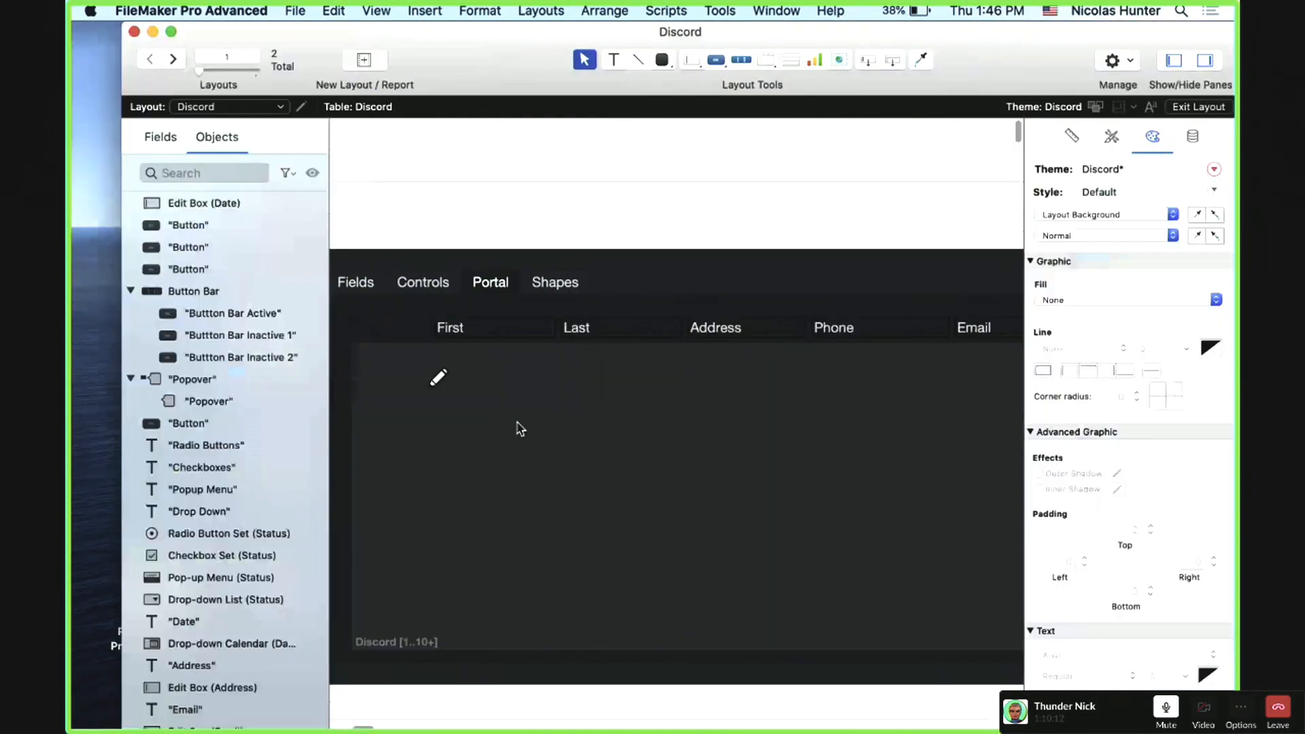
# Step: Set the Hover state fill of the portal's First field to a dark gray theme swatch
pyautogui.click(517, 333)
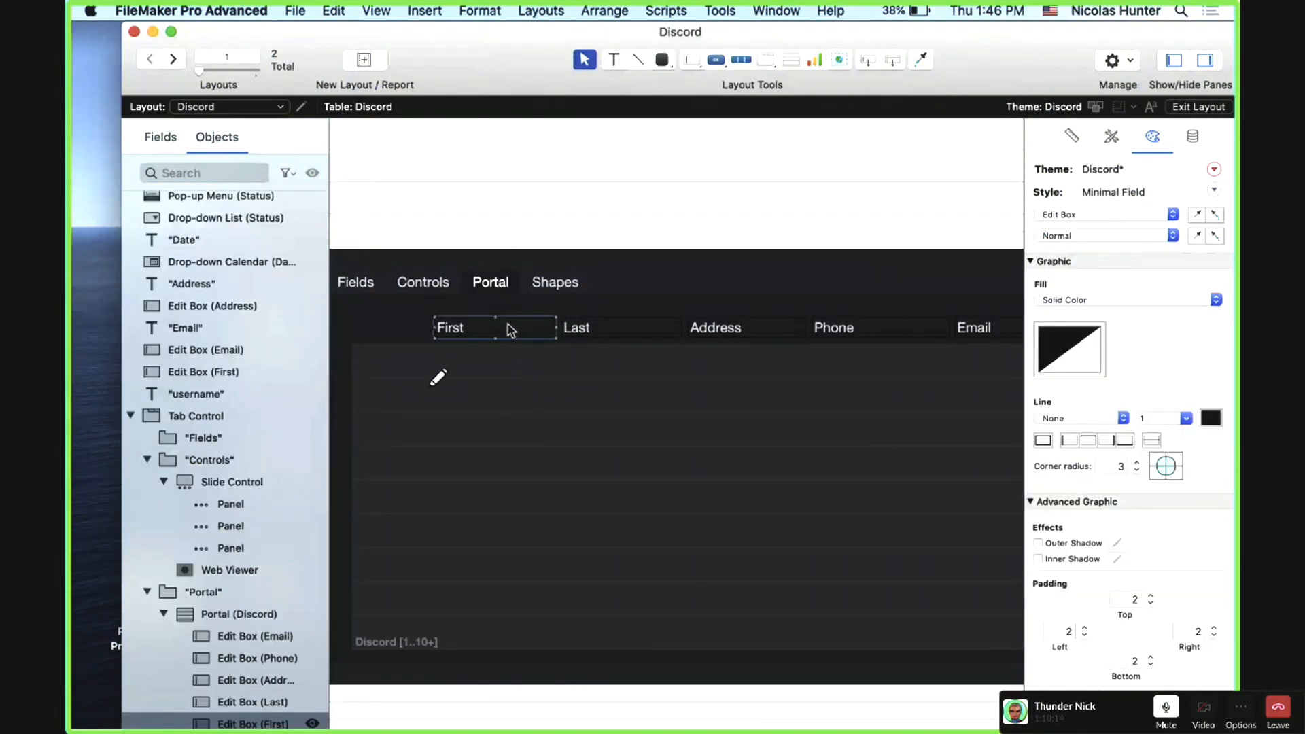
pyautogui.hscroll(-3, 510, 331)
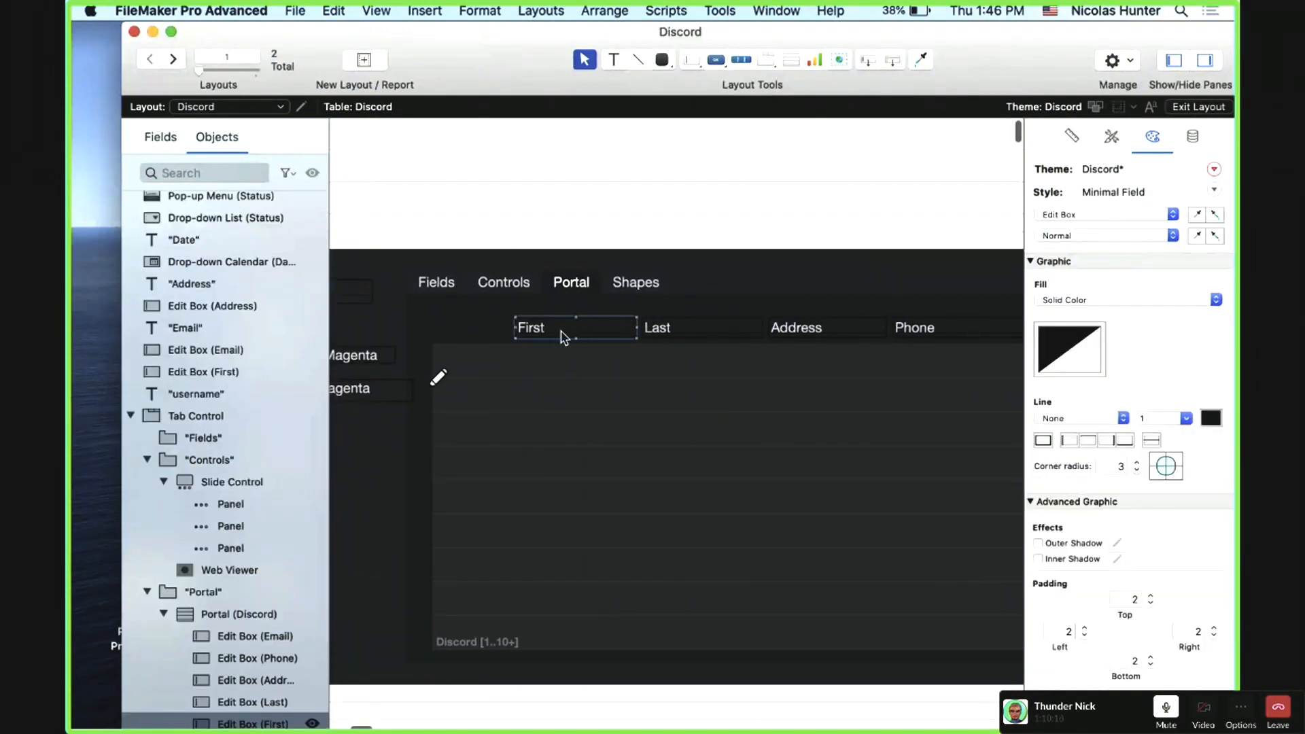
pyautogui.hscroll(-3, 562, 336)
pyautogui.hscroll(2, 562, 336)
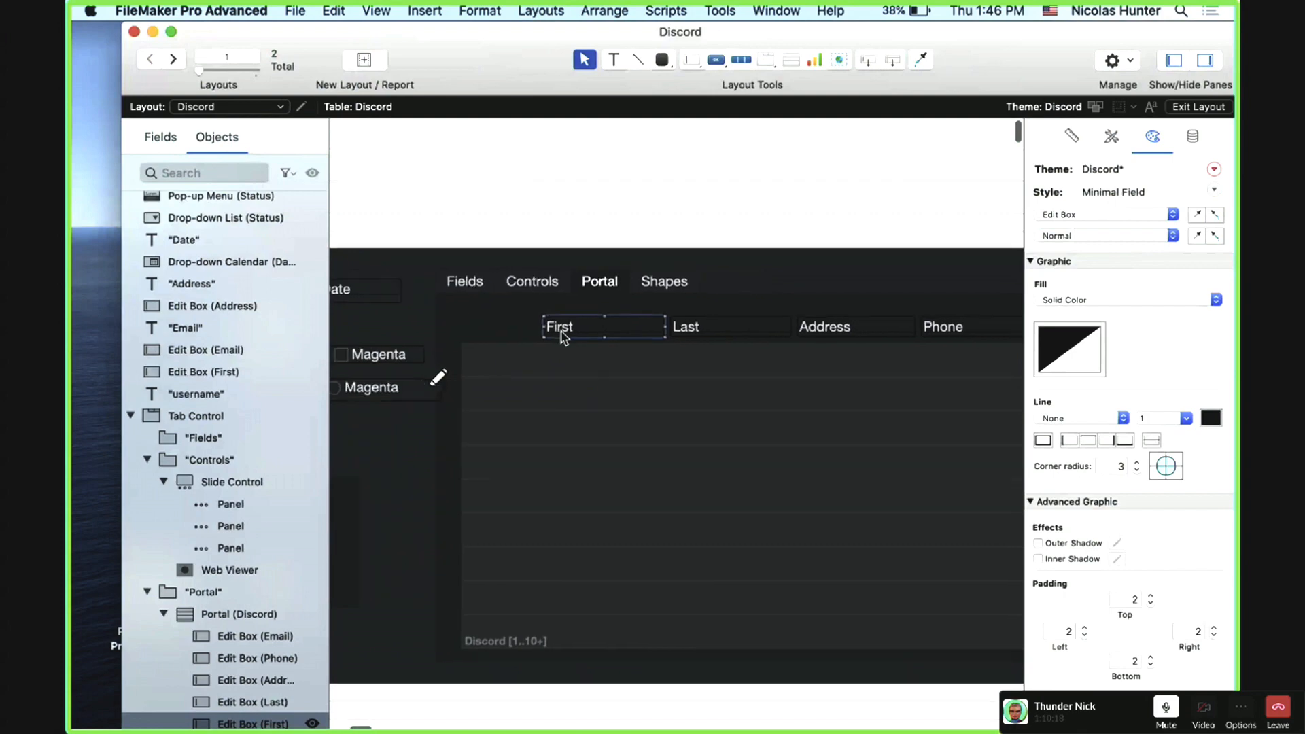
pyautogui.click(1082, 235)
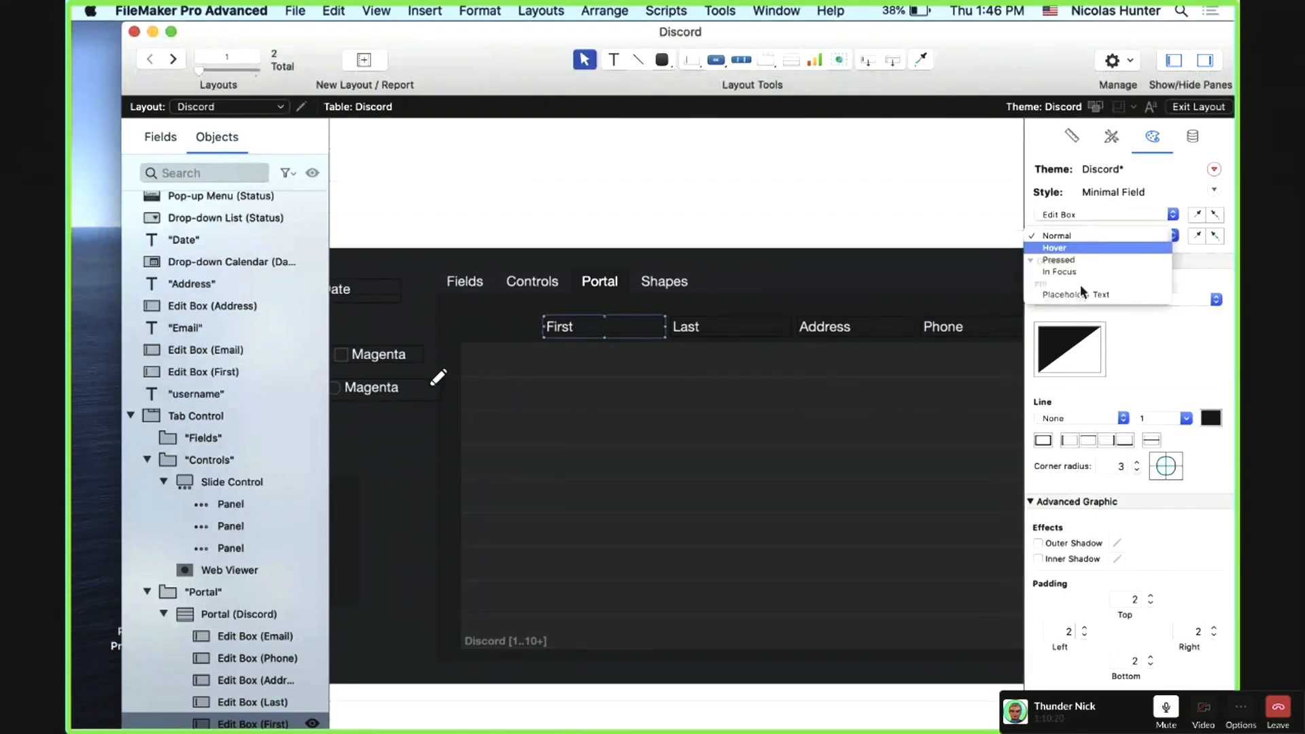
pyautogui.click(1078, 257)
pyautogui.click(1070, 351)
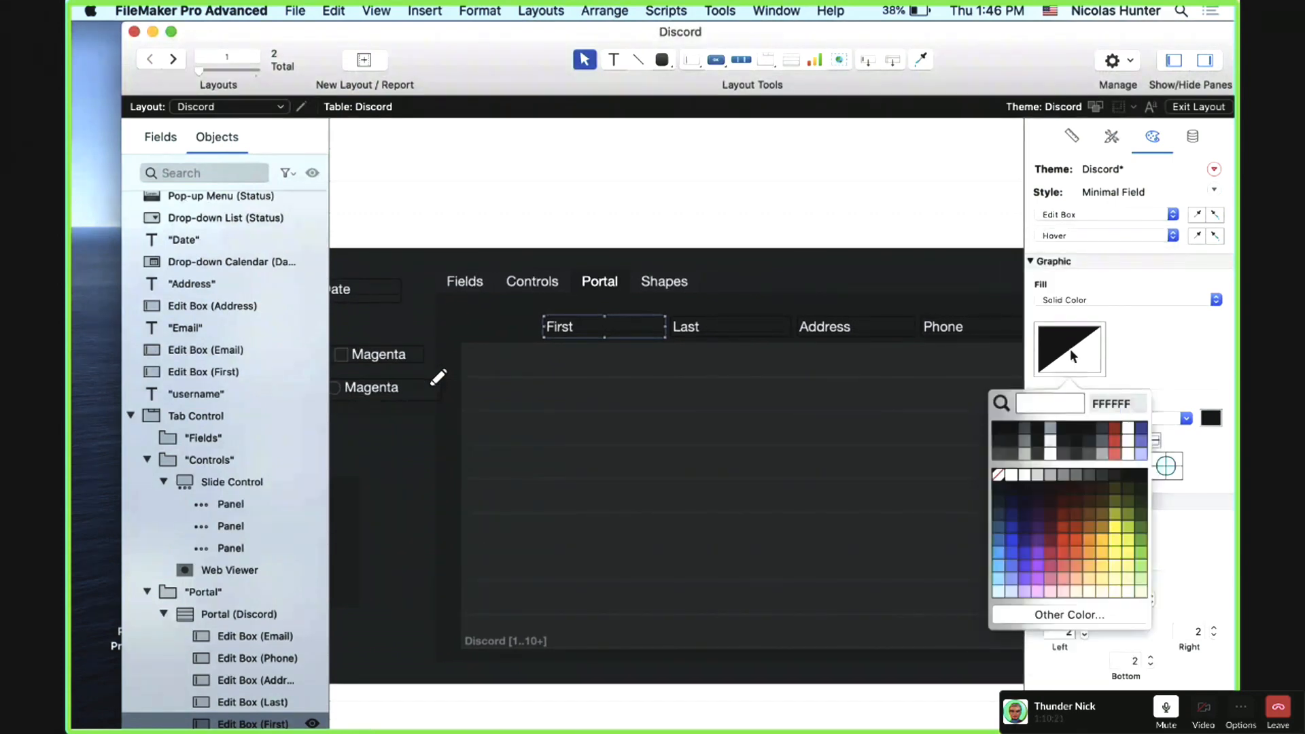
pyautogui.click(1088, 441)
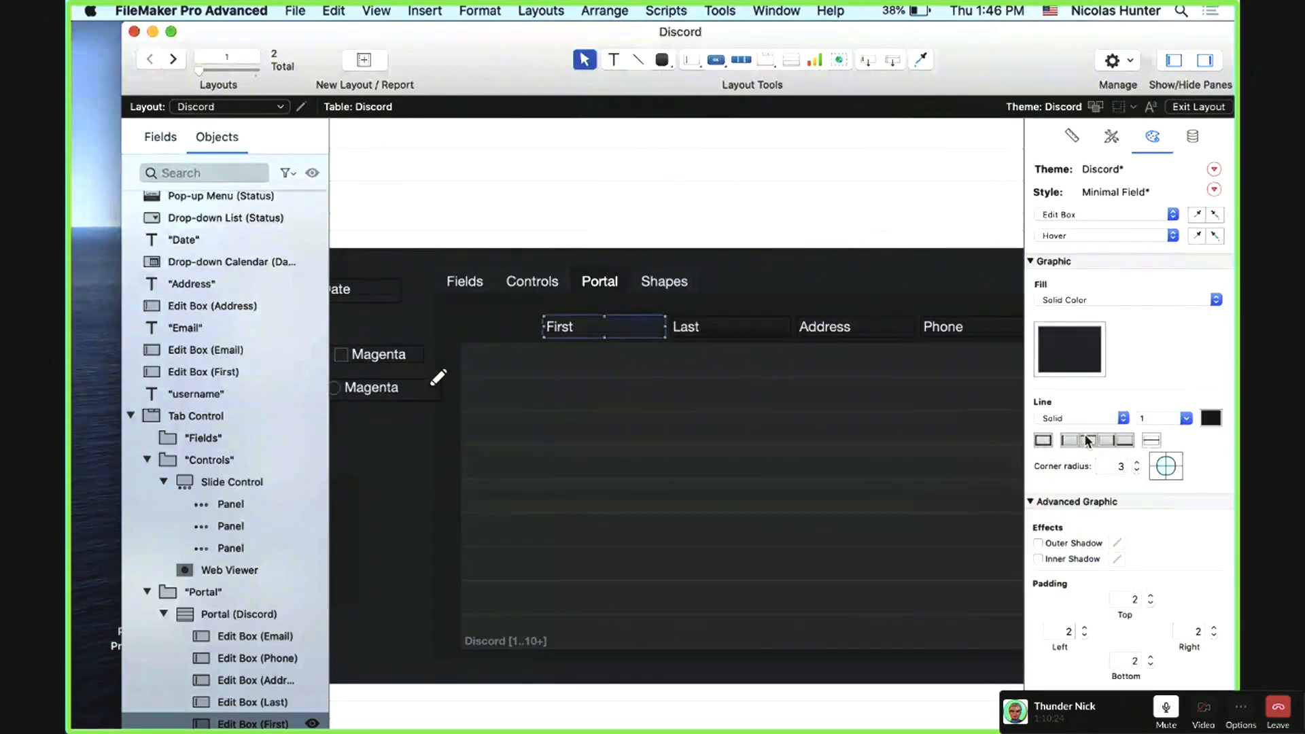
# Step: Set the Pressed state fill of the portal's First field to the same dark gray theme swatch
pyautogui.click(1081, 235)
pyautogui.click(1088, 252)
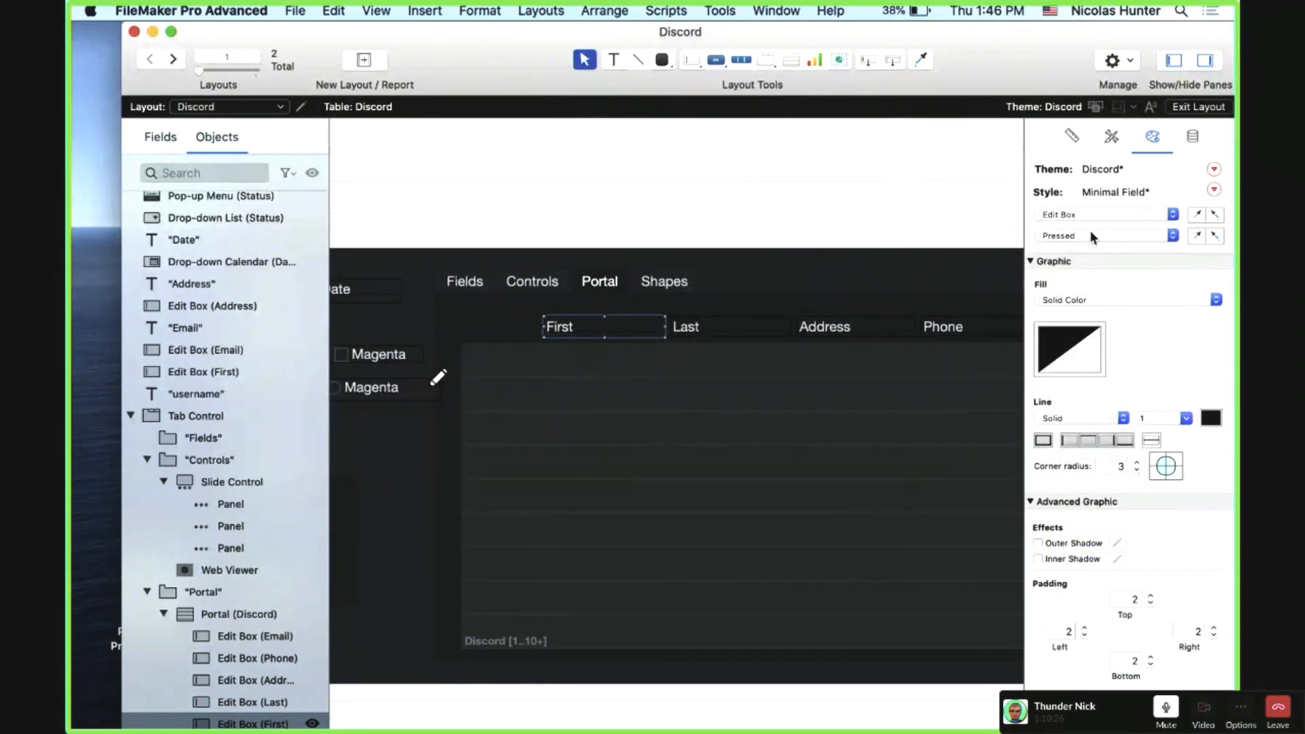
pyautogui.click(1091, 231)
pyautogui.click(1091, 226)
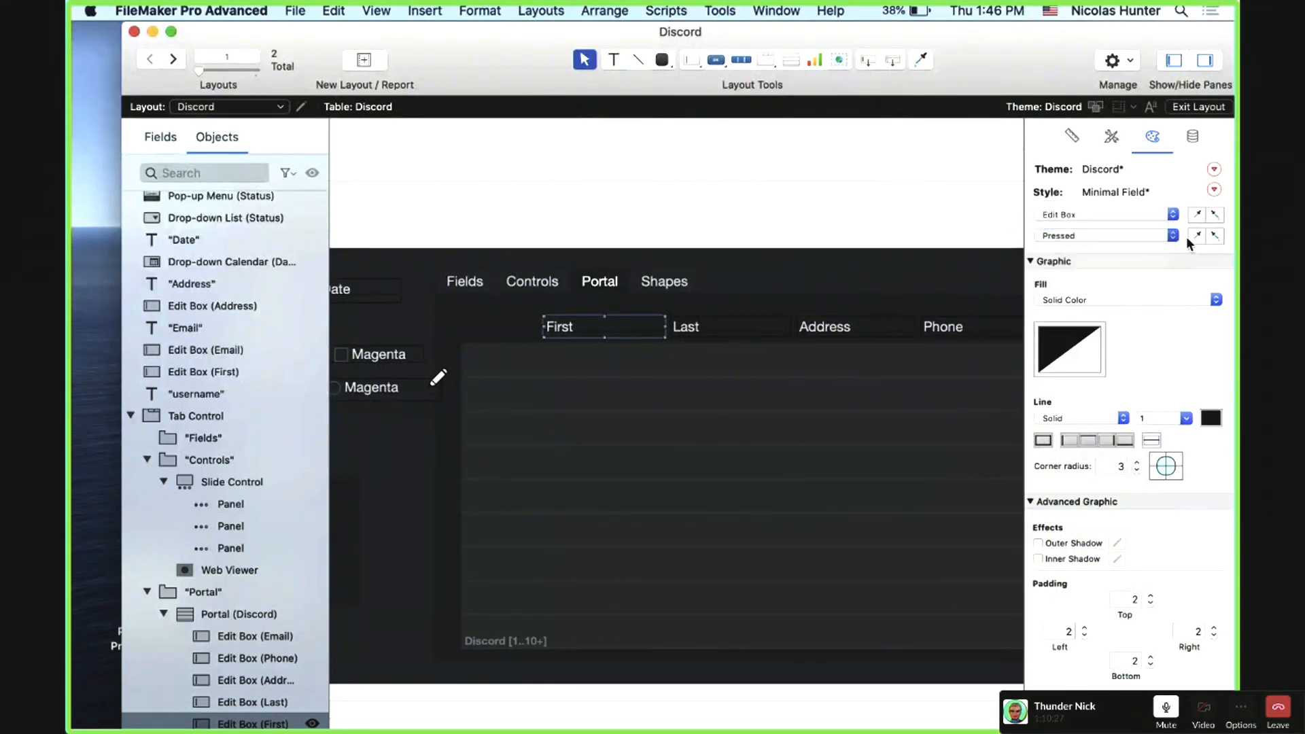
pyautogui.click(1138, 238)
pyautogui.click(1088, 248)
pyautogui.click(1087, 367)
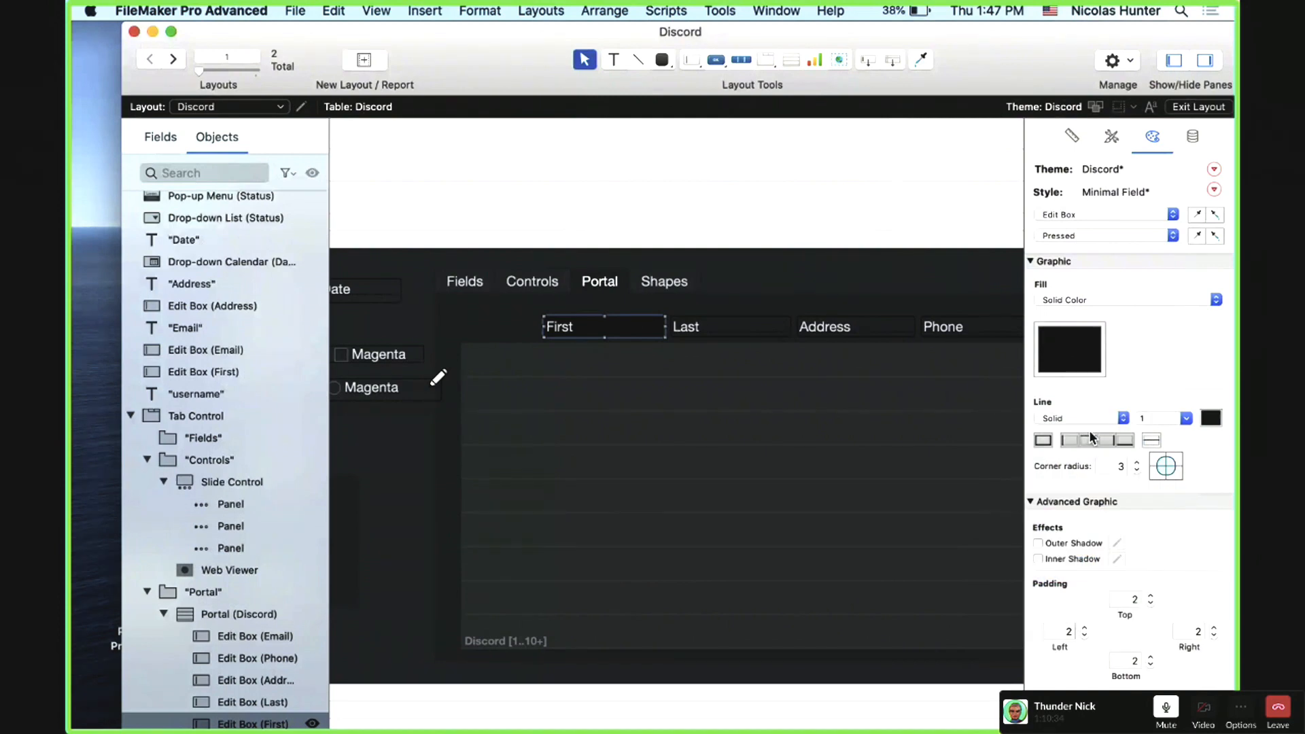
pyautogui.click(1093, 354)
pyautogui.click(1088, 443)
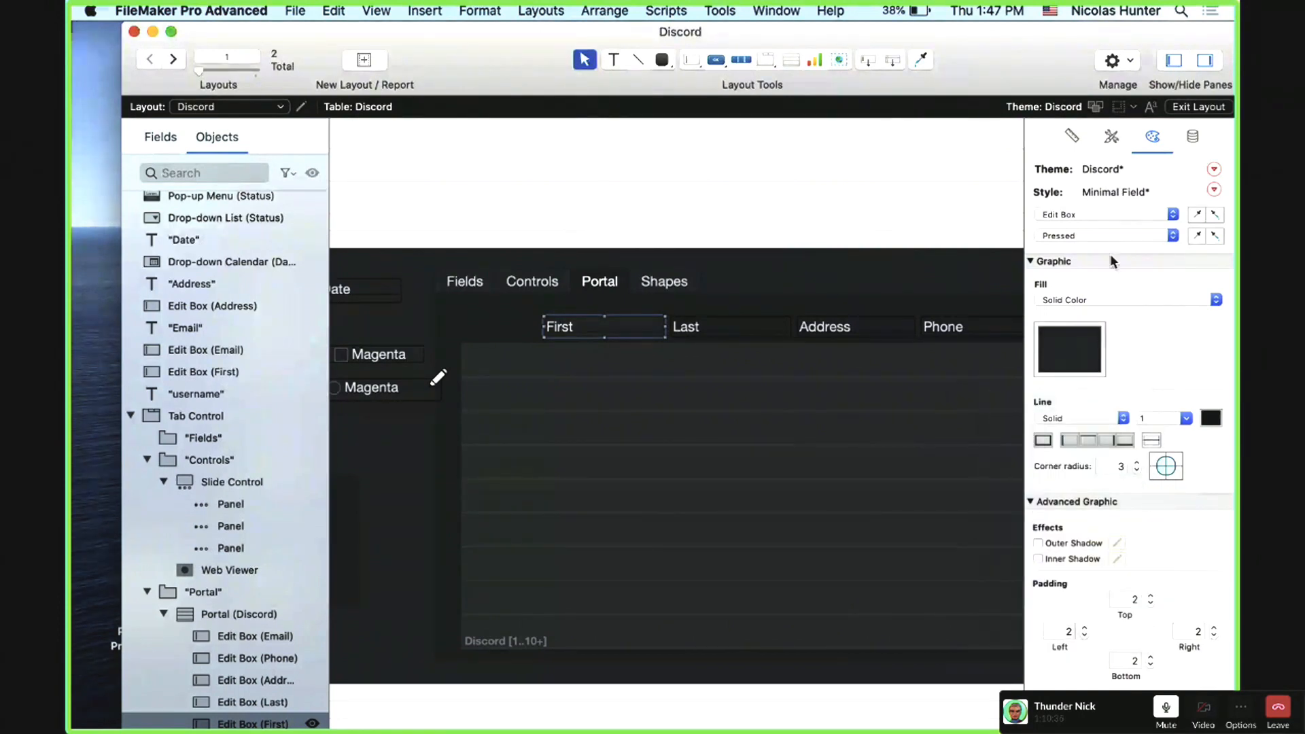
# Step: Inspect the First field's In Focus state and check the portal's hover effect in Browse mode
pyautogui.click(1096, 229)
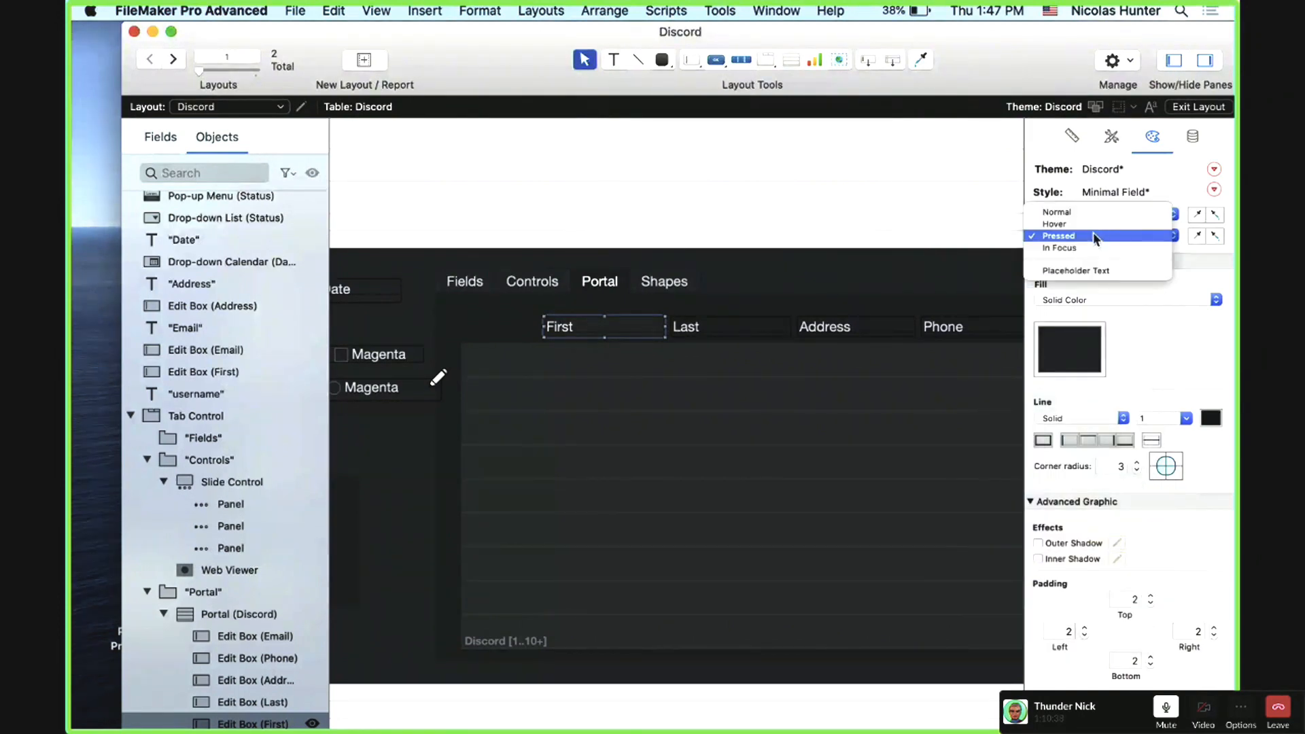
pyautogui.click(1093, 247)
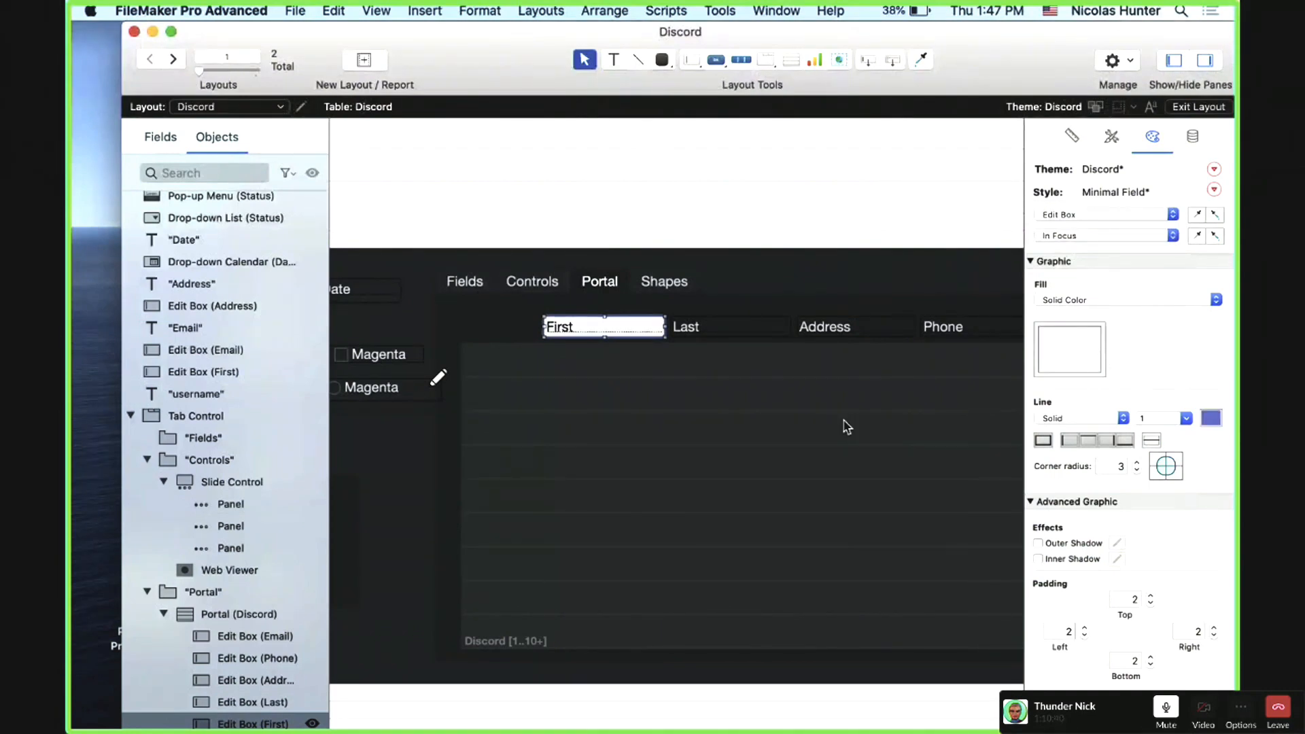
pyautogui.press('super+b')
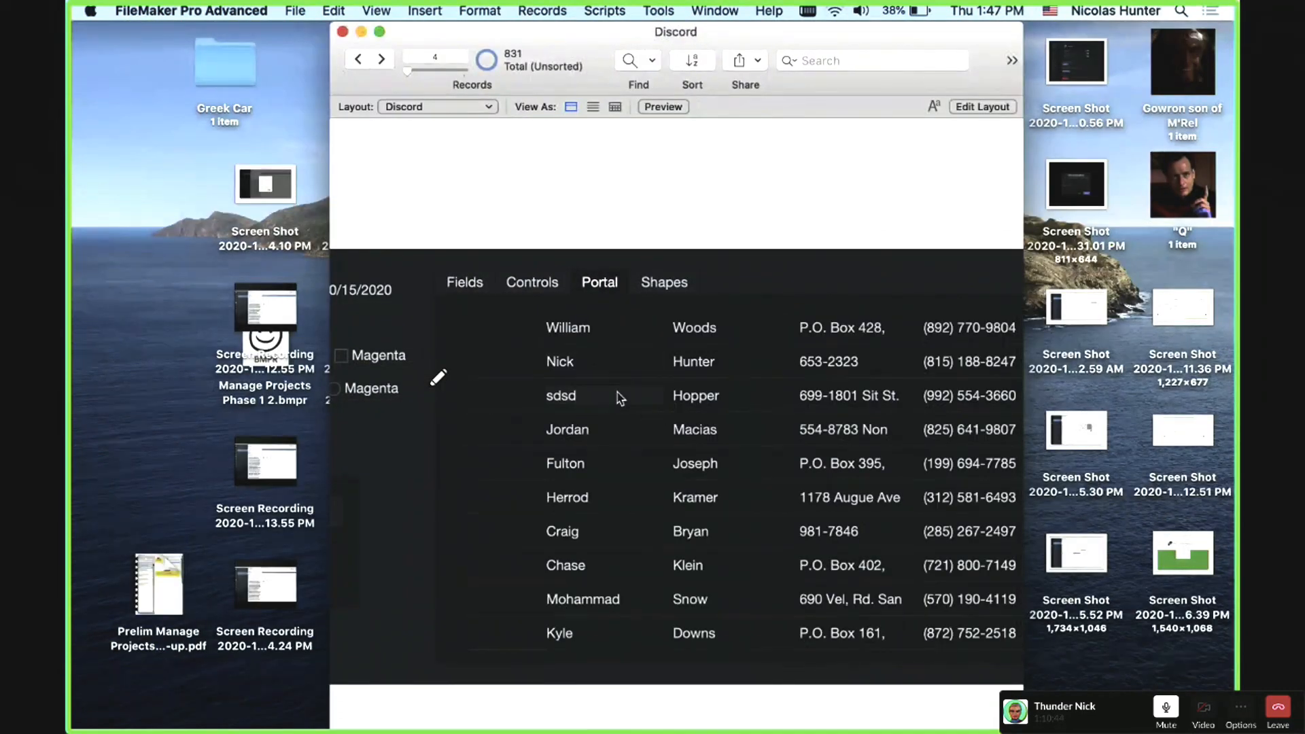
pyautogui.press('super+l')
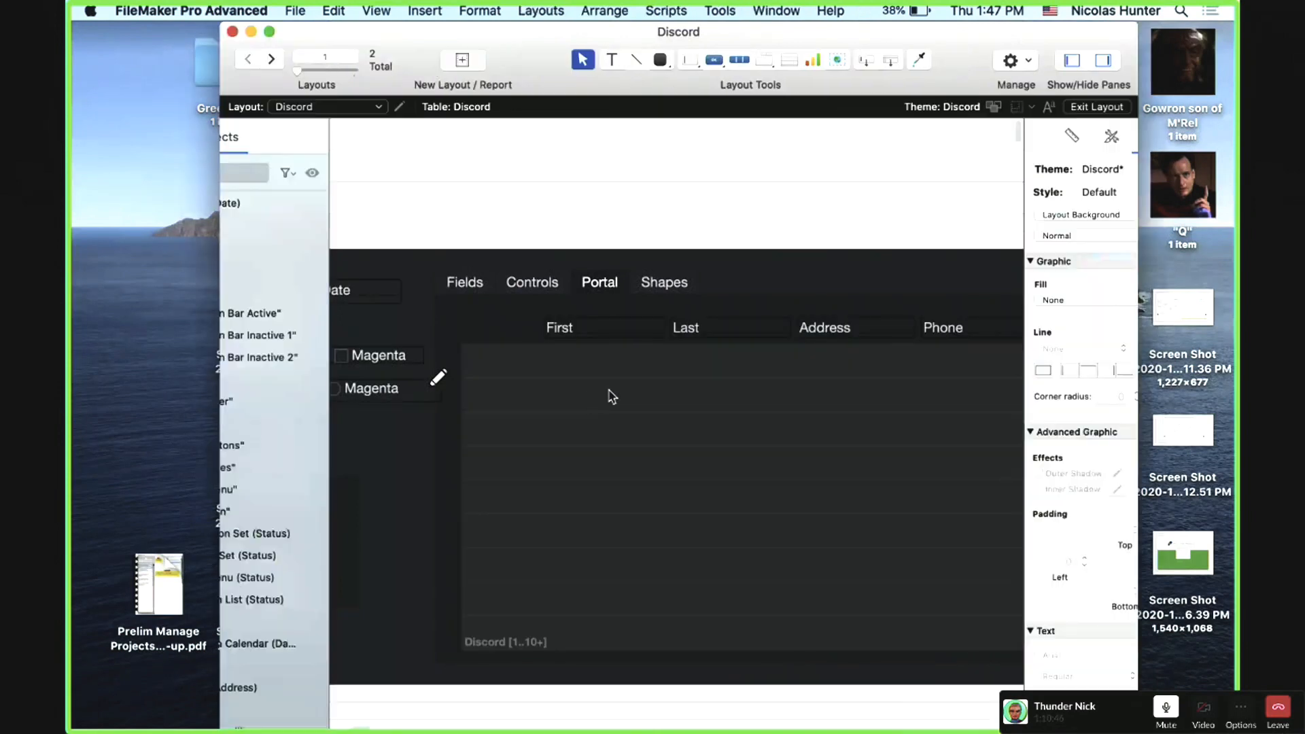
# Step: Save the First field's changes to its current Minimal Field style
pyautogui.click(598, 327)
pyautogui.click(1214, 190)
pyautogui.click(1214, 190)
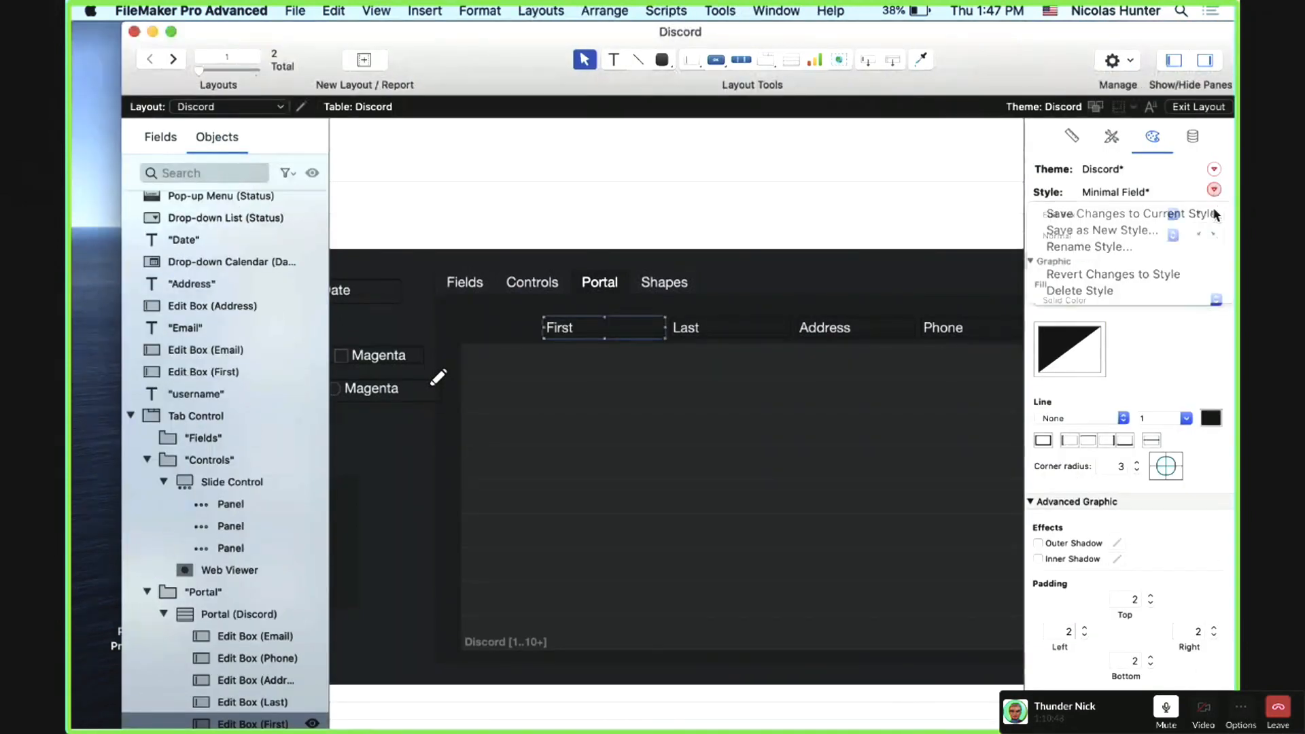
pyautogui.click(1214, 190)
pyautogui.press('Escape')
# Step: Preview the saved field style on the portal rows in Browse mode and return to Layout mode
pyautogui.press('super+b')
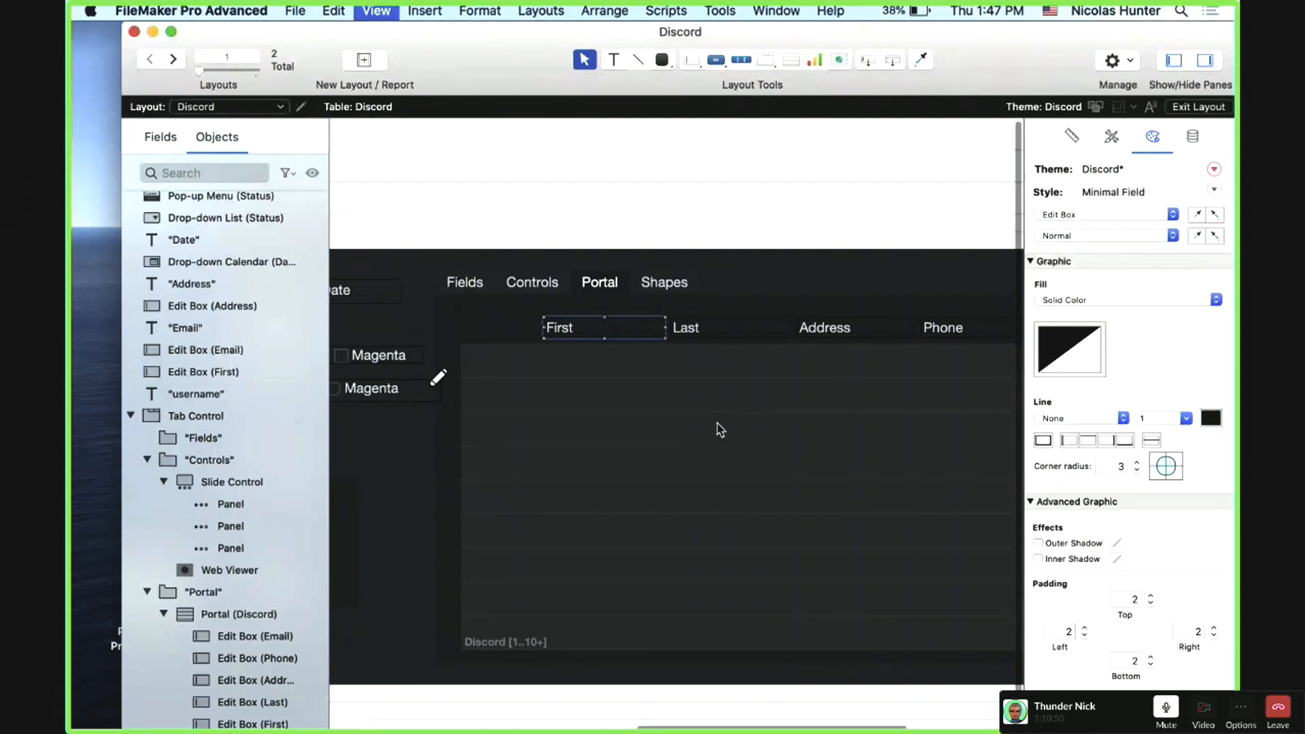
pyautogui.click(599, 283)
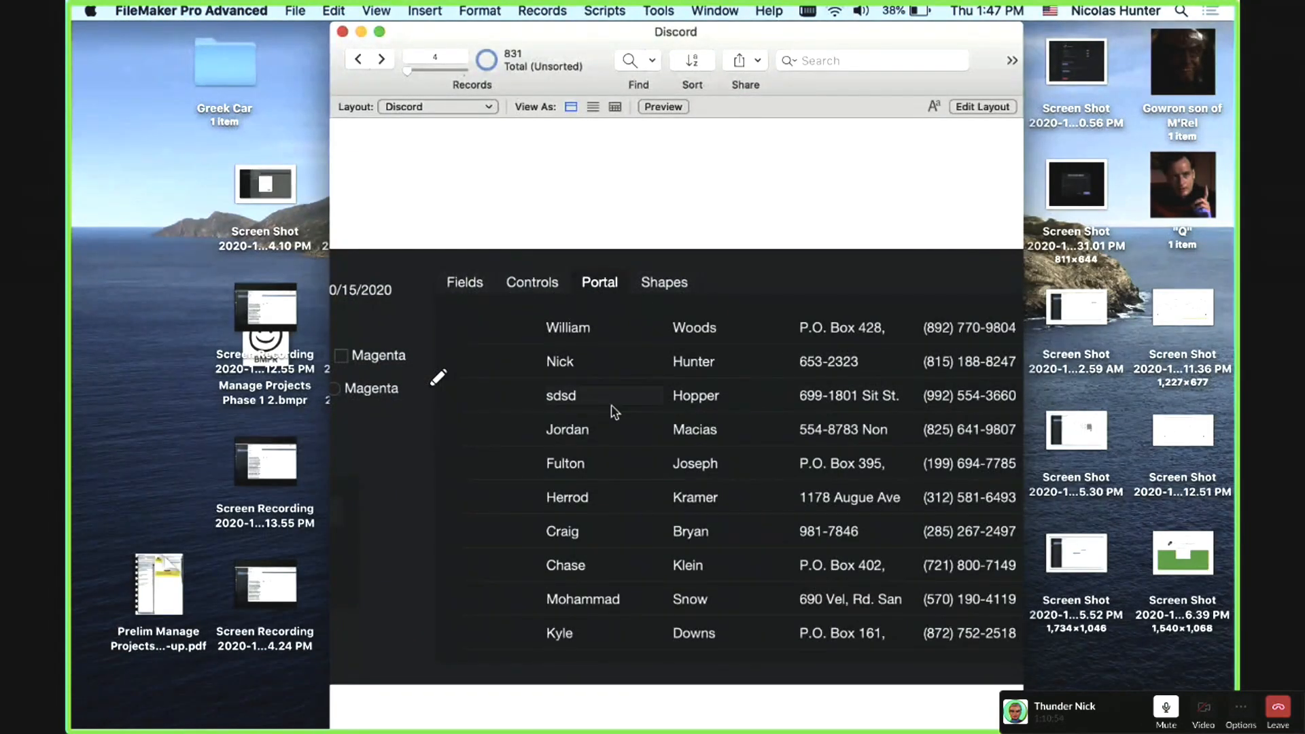
pyautogui.press('super+l')
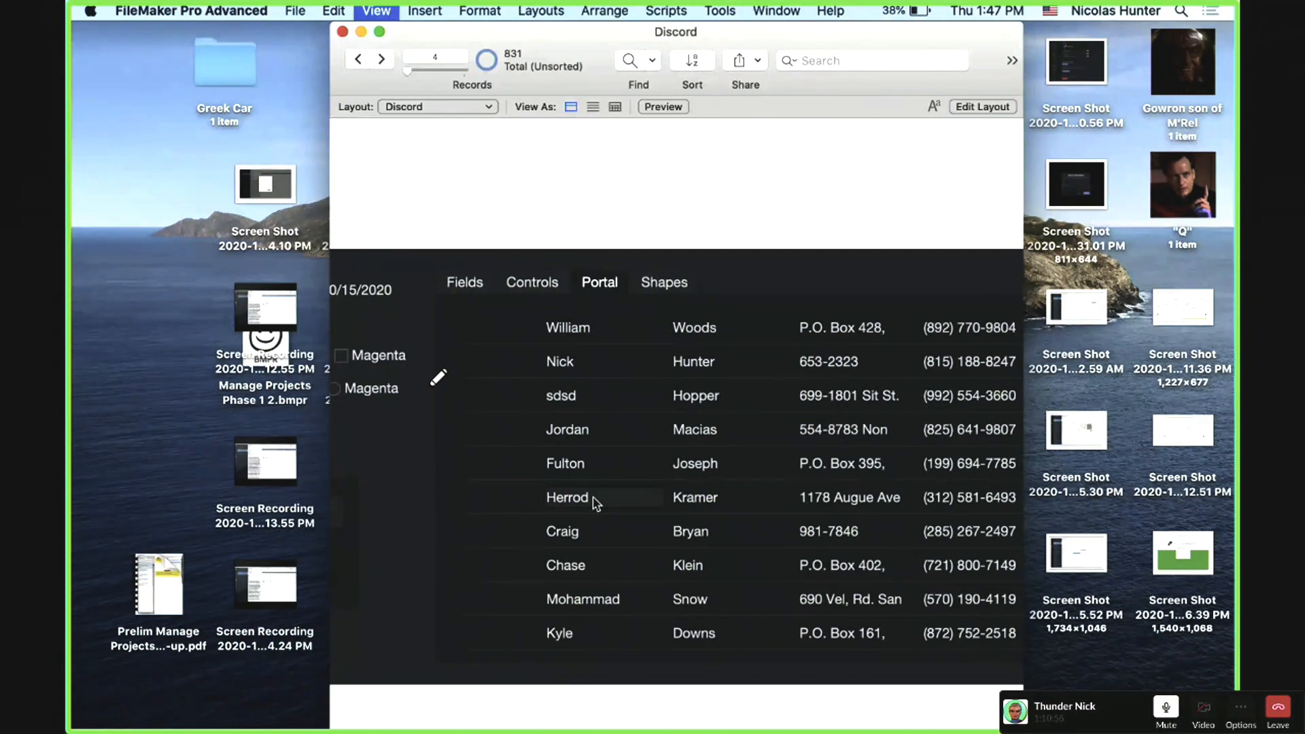
# Step: Set the First field's padding to 4 at top, left and right and 5 at bottom, and make the field slightly taller
pyautogui.click(637, 331)
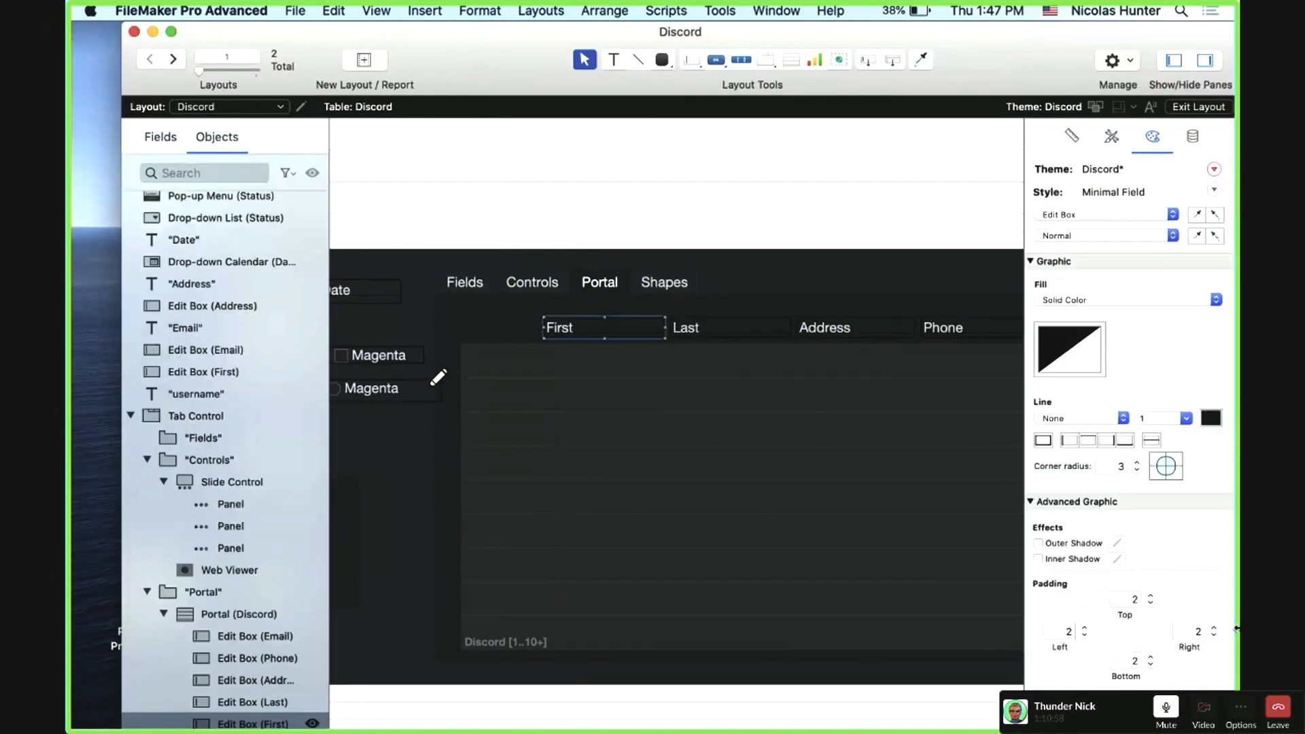
pyautogui.hscroll(-8, 373, 376)
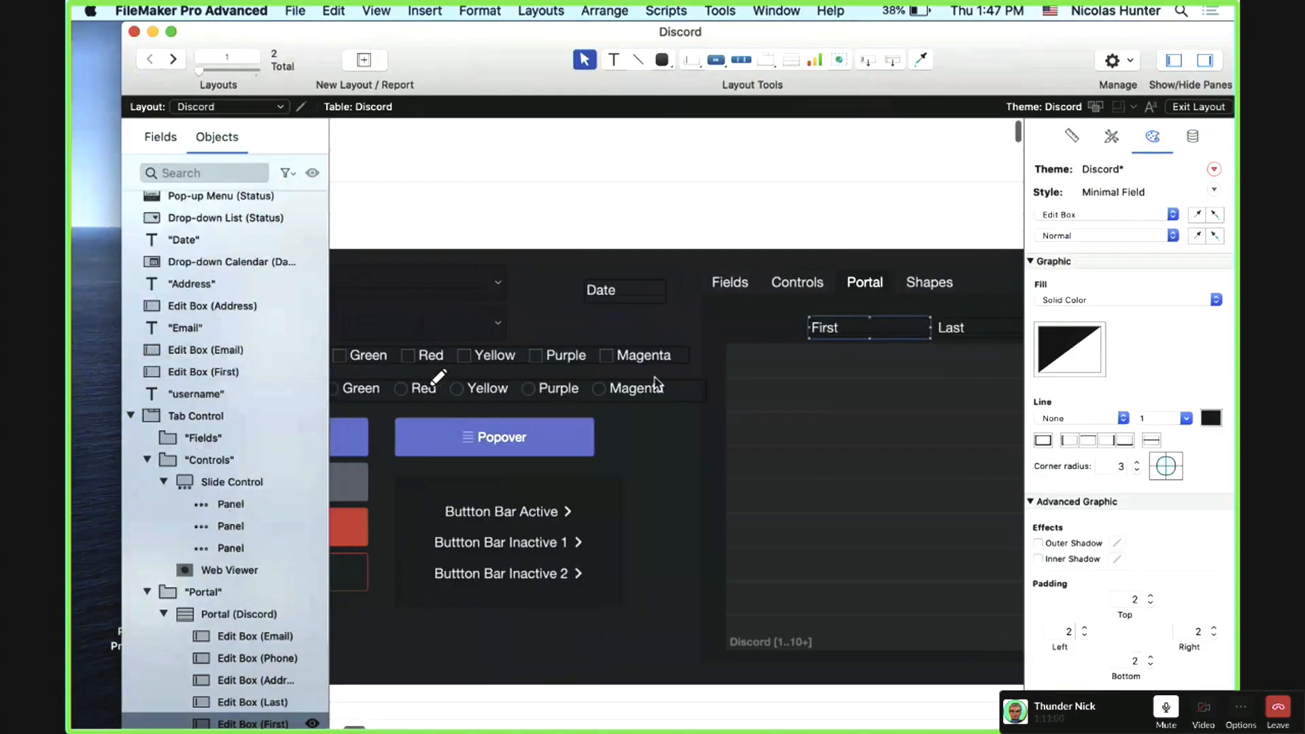
pyautogui.click(1150, 596)
pyautogui.click(1149, 596)
pyautogui.click(1083, 629)
pyautogui.click(1082, 628)
pyautogui.click(1084, 635)
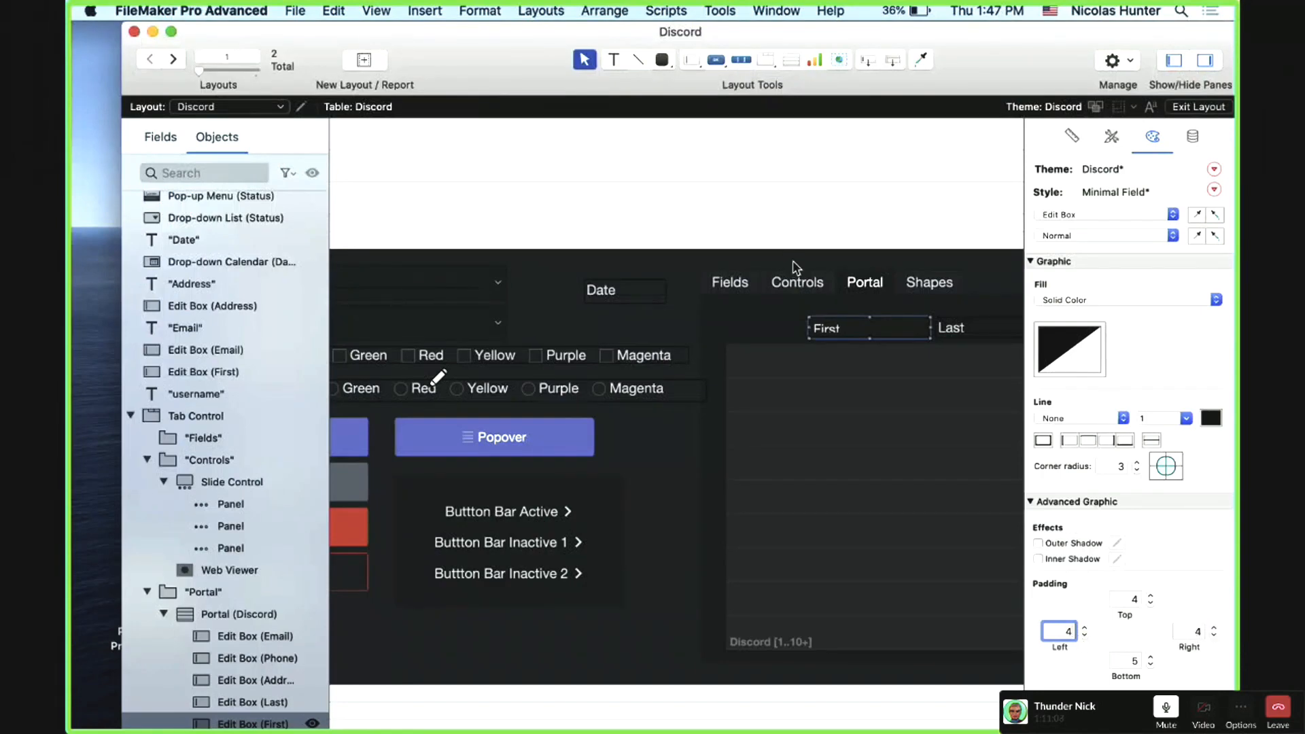
pyautogui.click(870, 342)
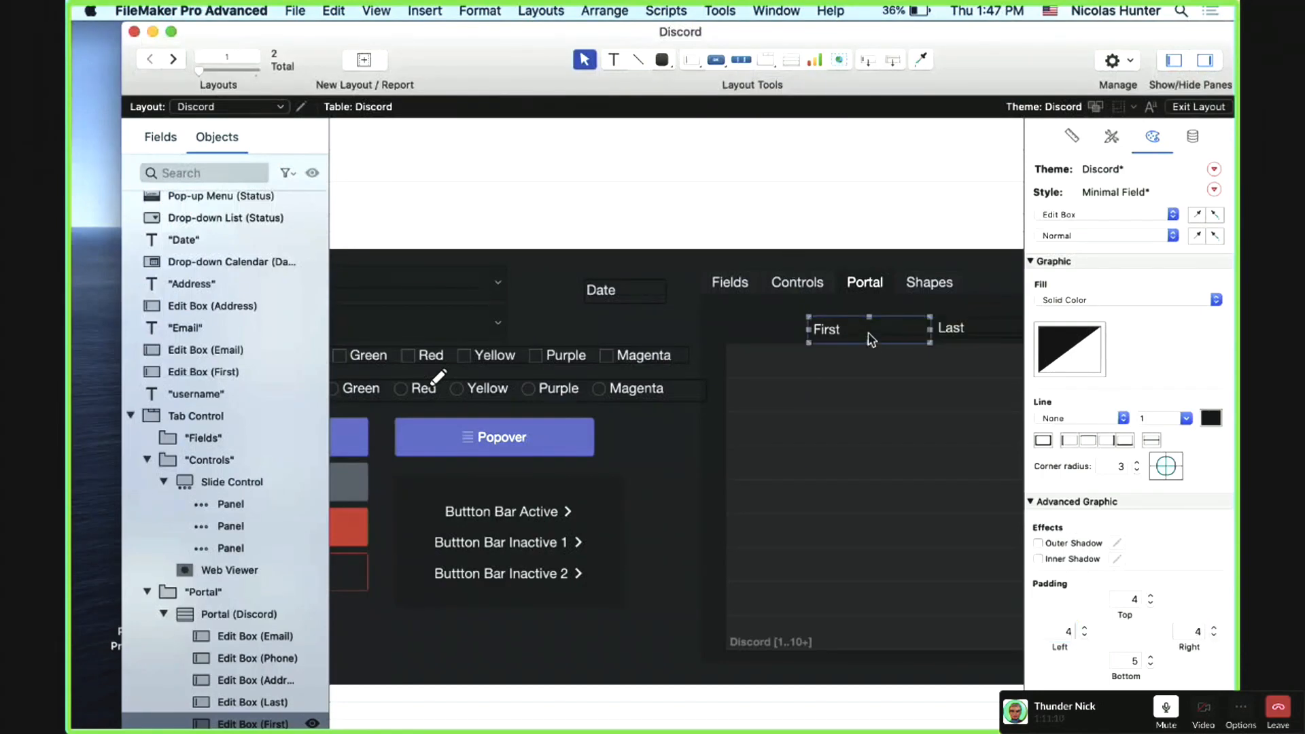
pyautogui.hscroll(4, 802, 334)
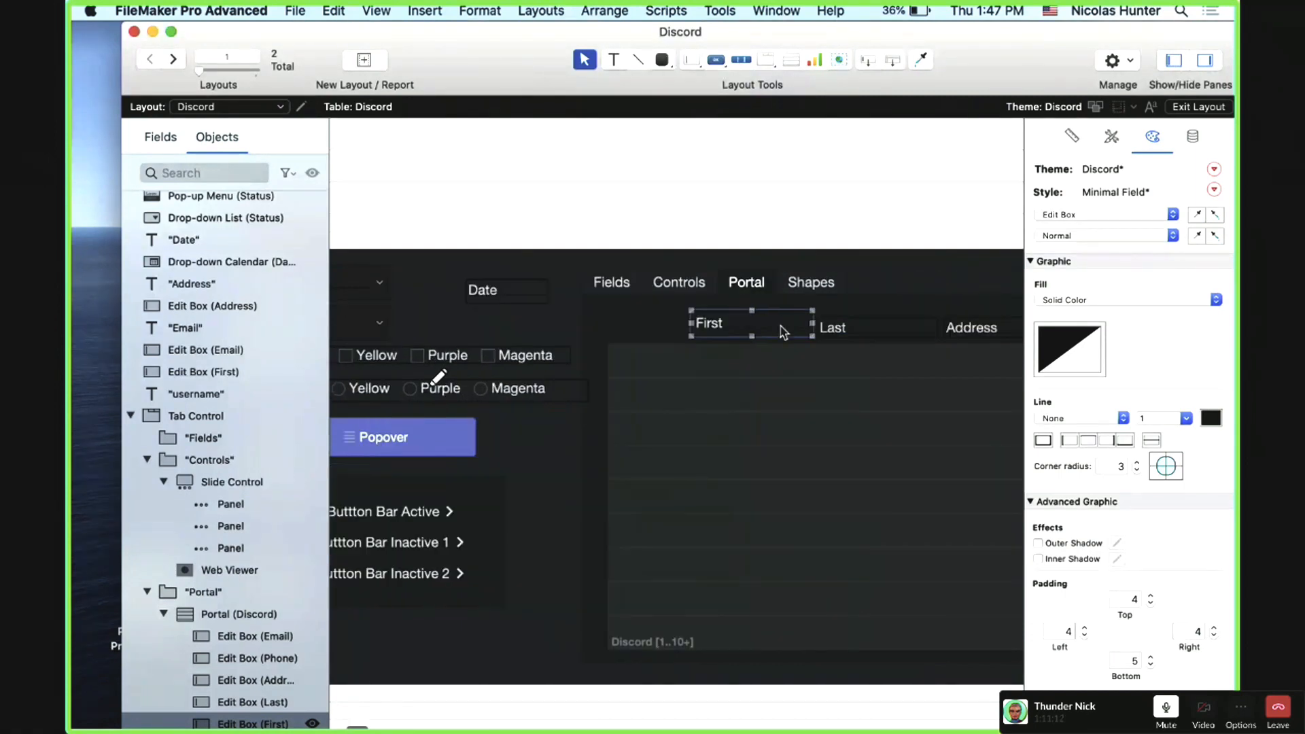
# Step: Nudge the portal's First field down slightly and save its changes to the current Minimal Field style
pyautogui.hscroll(1, 784, 332)
pyautogui.click(778, 359)
pyautogui.click(723, 331)
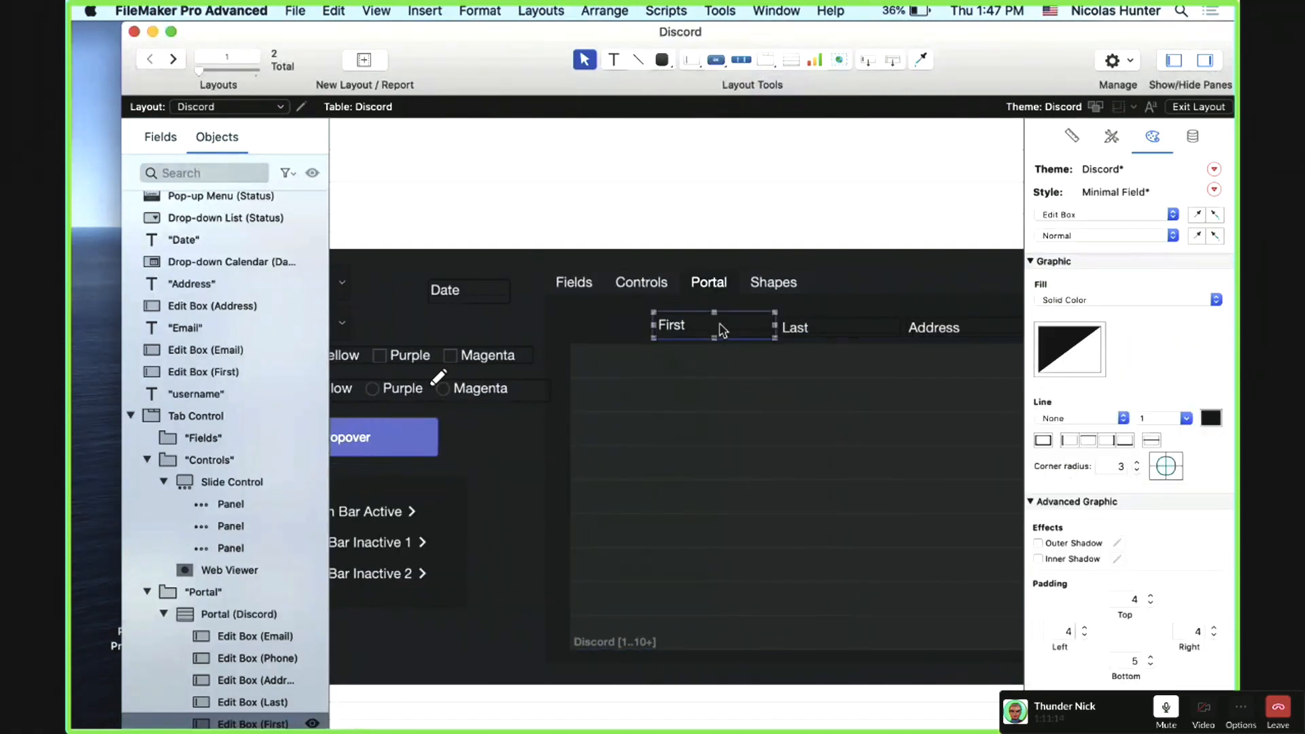
pyautogui.hscroll(2, 802, 333)
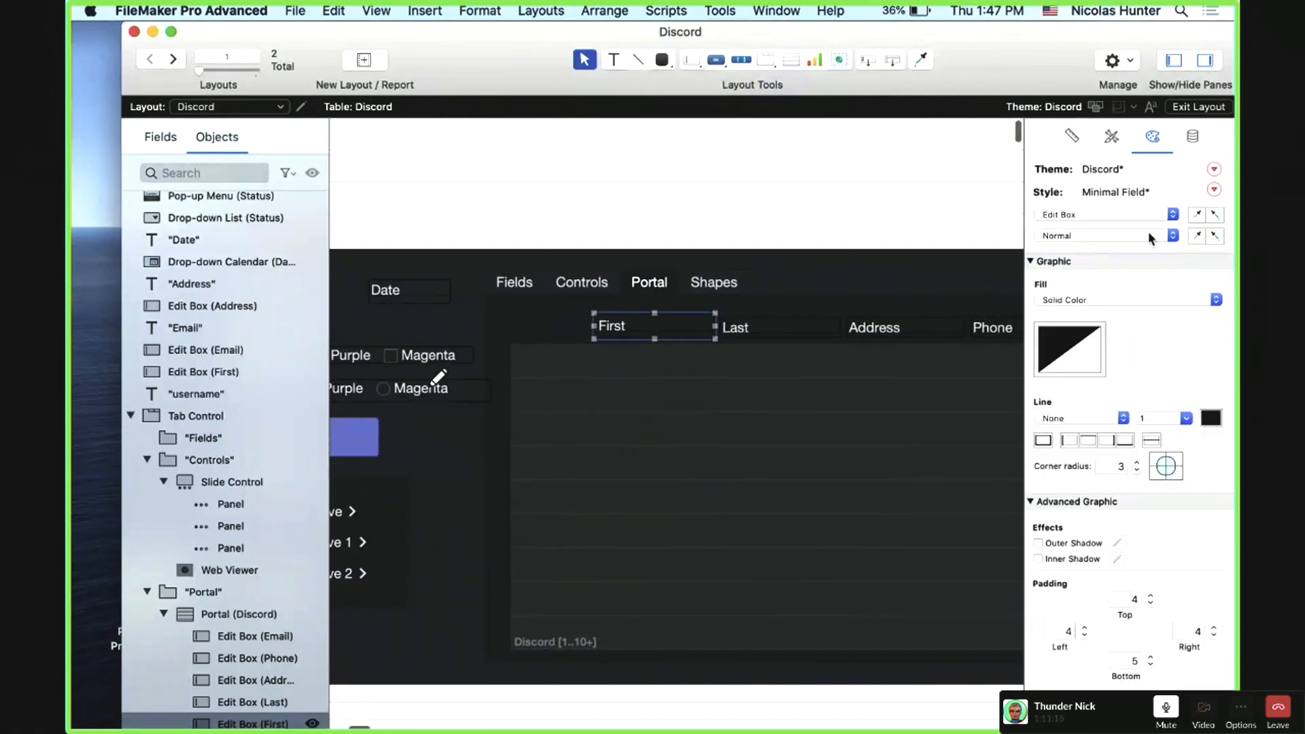
pyautogui.click(1214, 190)
pyautogui.click(1183, 212)
# Step: Align the top edges of all five portal row fields, First through Email, and resize them to the largest height
pyautogui.click(778, 338)
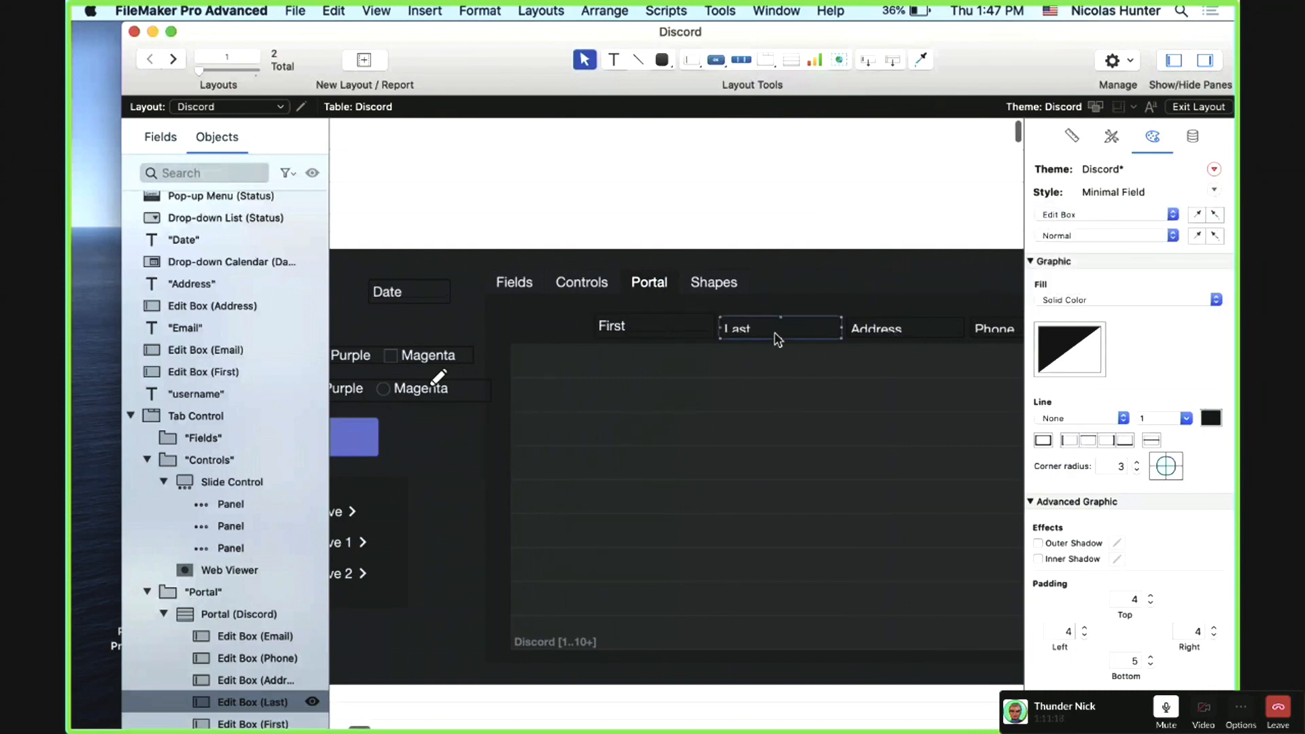
pyautogui.keyDown('shift'); pyautogui.click(874, 330); pyautogui.keyUp('shift')
pyautogui.keyDown('shift'); pyautogui.click(991, 329); pyautogui.keyUp('shift')
pyautogui.hscroll(10, 987, 330)
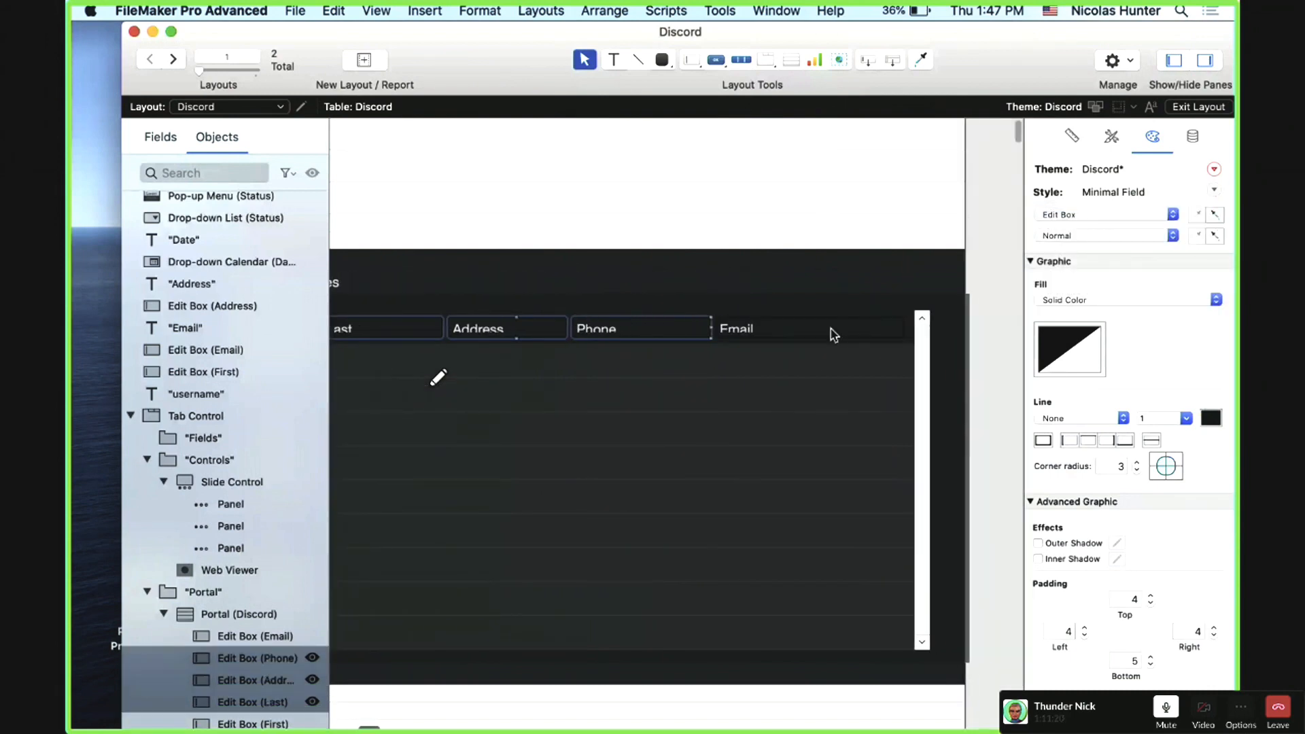
pyautogui.keyDown('shift'); pyautogui.click(831, 330); pyautogui.keyUp('shift')
pyautogui.hscroll(-8, 748, 333)
pyautogui.keyDown('shift'); pyautogui.click(561, 330); pyautogui.keyUp('shift')
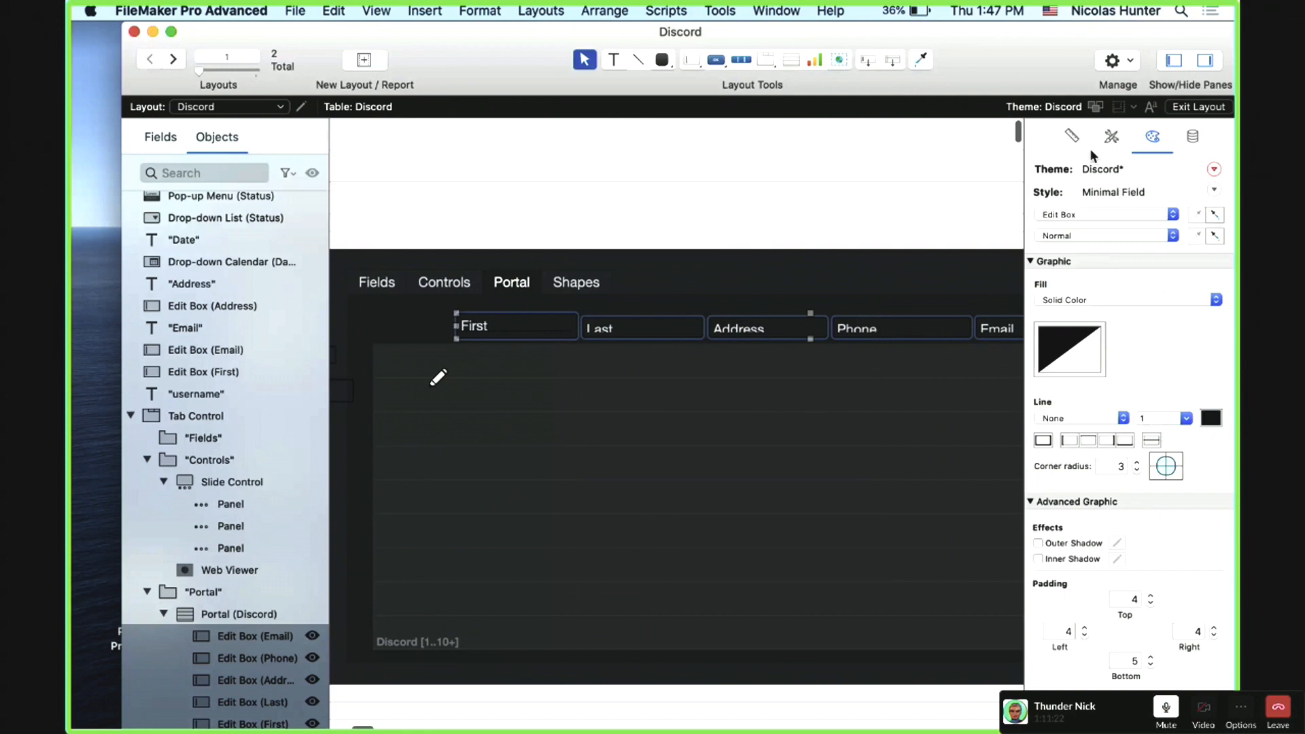
pyautogui.click(1073, 137)
pyautogui.click(1112, 514)
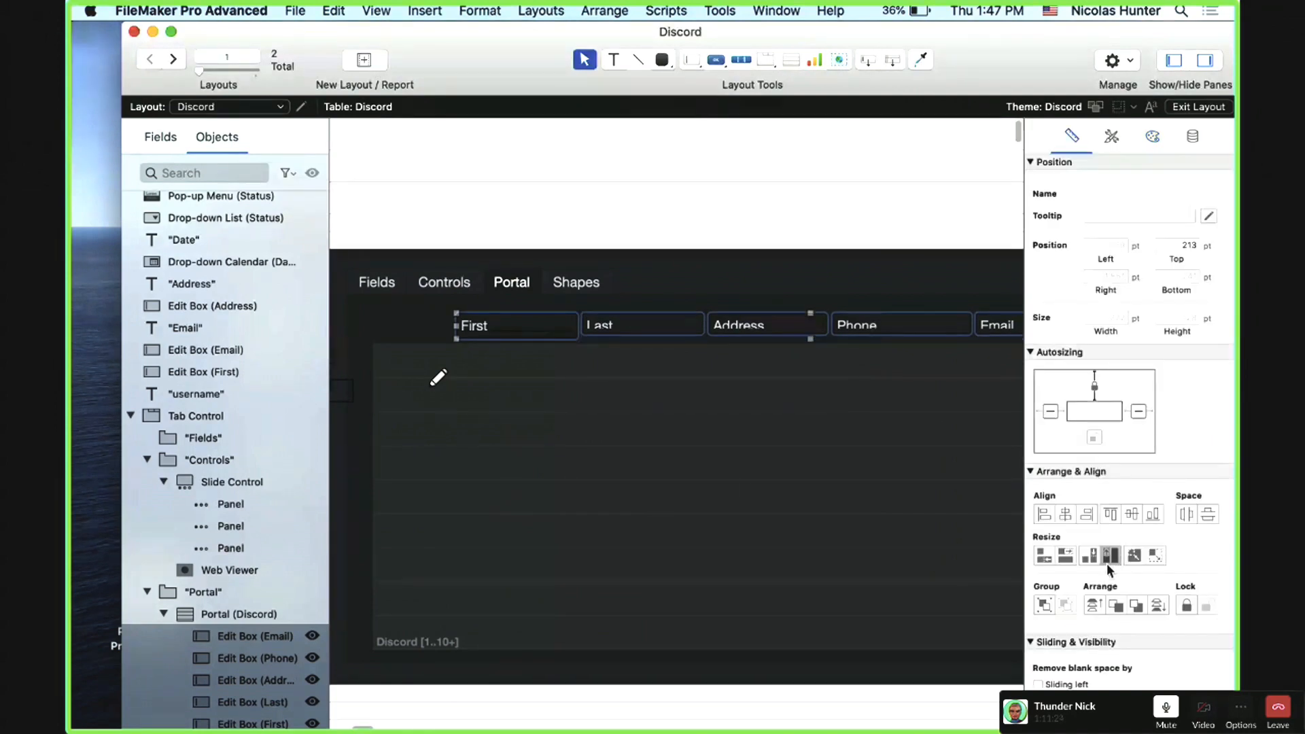
# Step: Preview the portal rows in Browse mode and enter a row's Phone field to check its focus state
pyautogui.click(742, 360)
pyautogui.press('super+b')
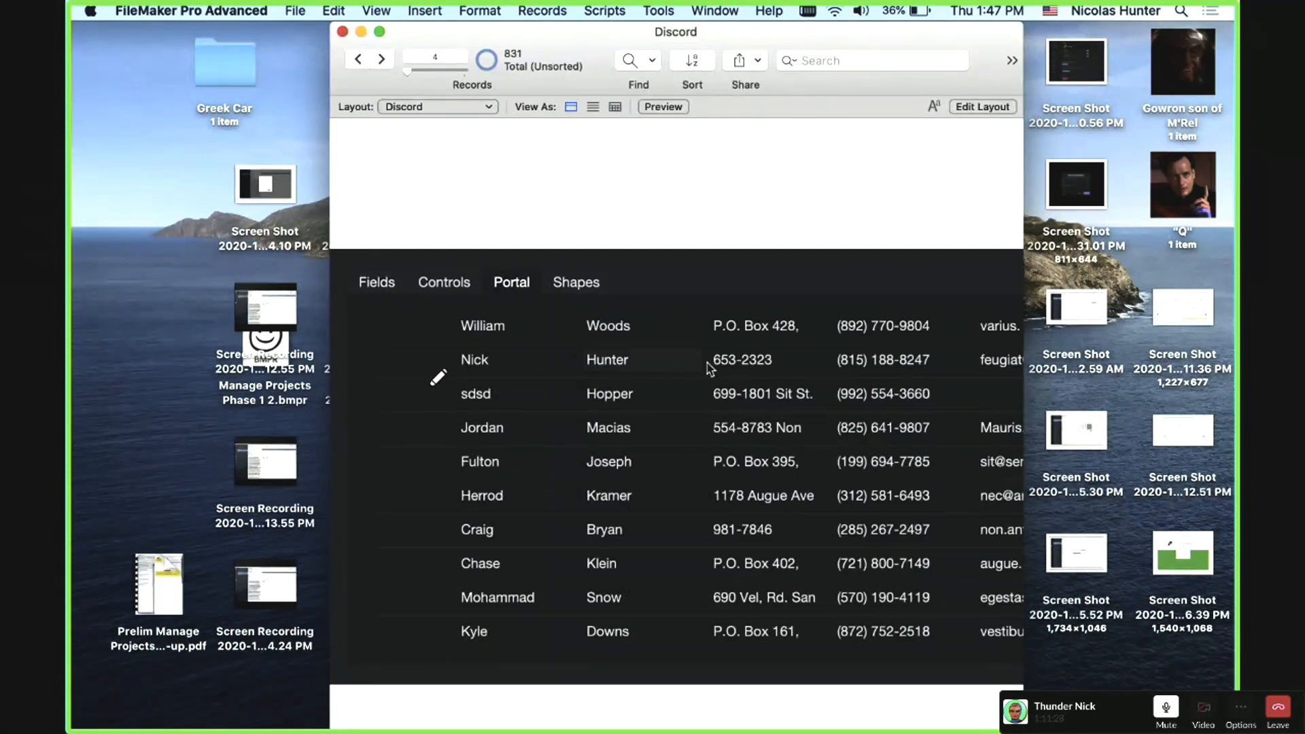
pyautogui.click(937, 361)
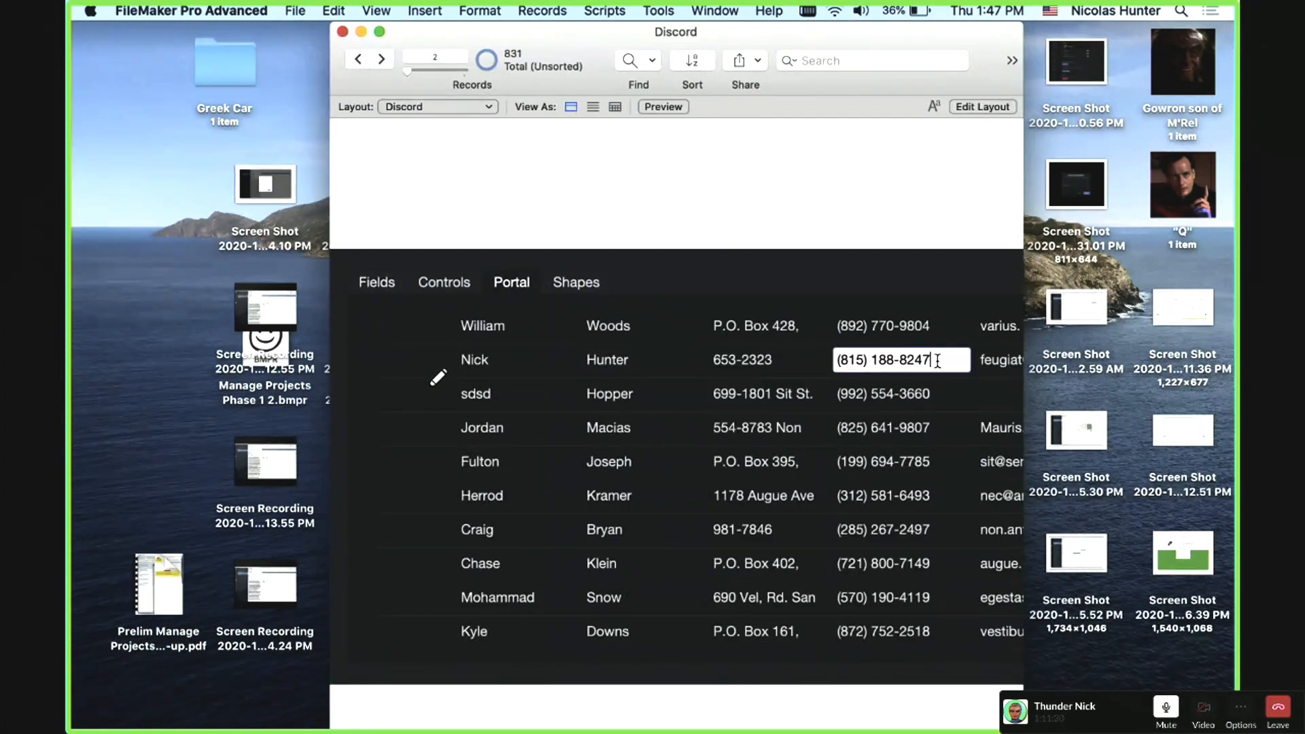
pyautogui.click(894, 299)
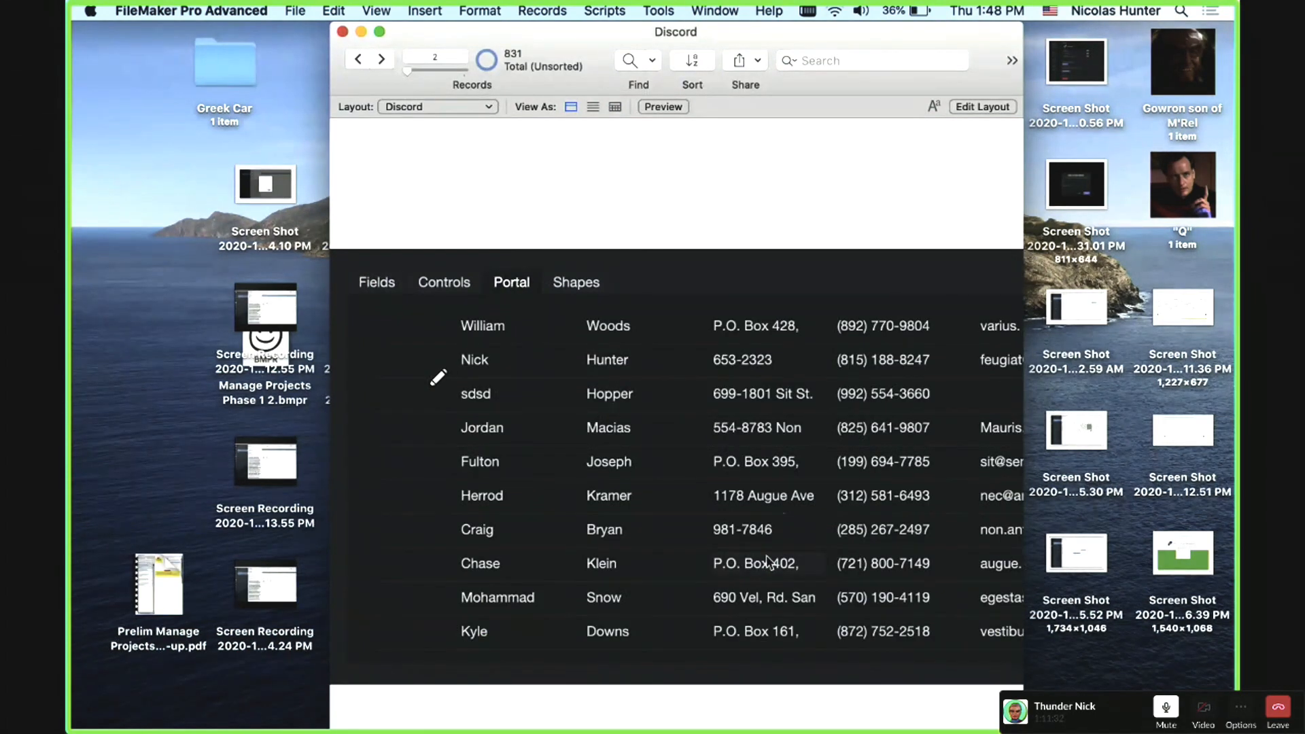
# Step: Scroll through the portal's records in Browse mode to examine the rows and the appearance of the scroll bar
pyautogui.scroll(-10, 759, 526)
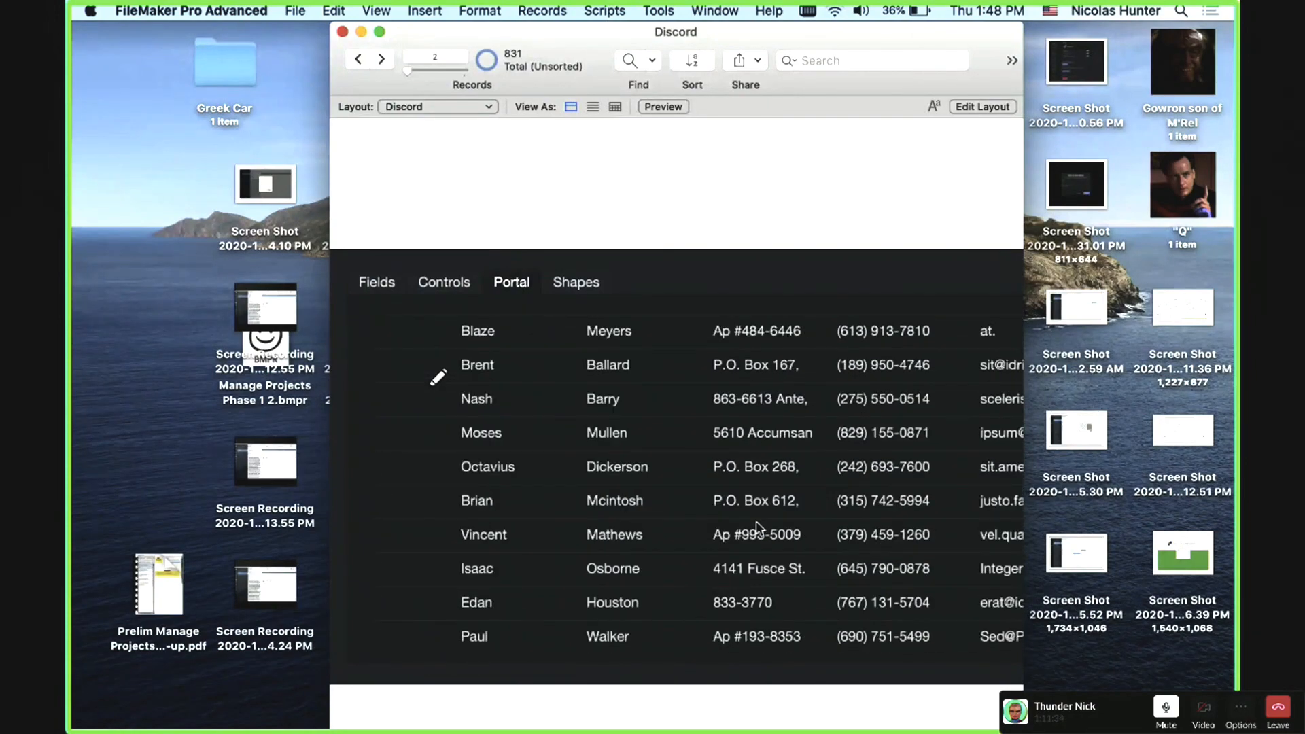
pyautogui.scroll(10, 759, 527)
pyautogui.hscroll(5, 760, 529)
pyautogui.scroll(-15, 972, 408)
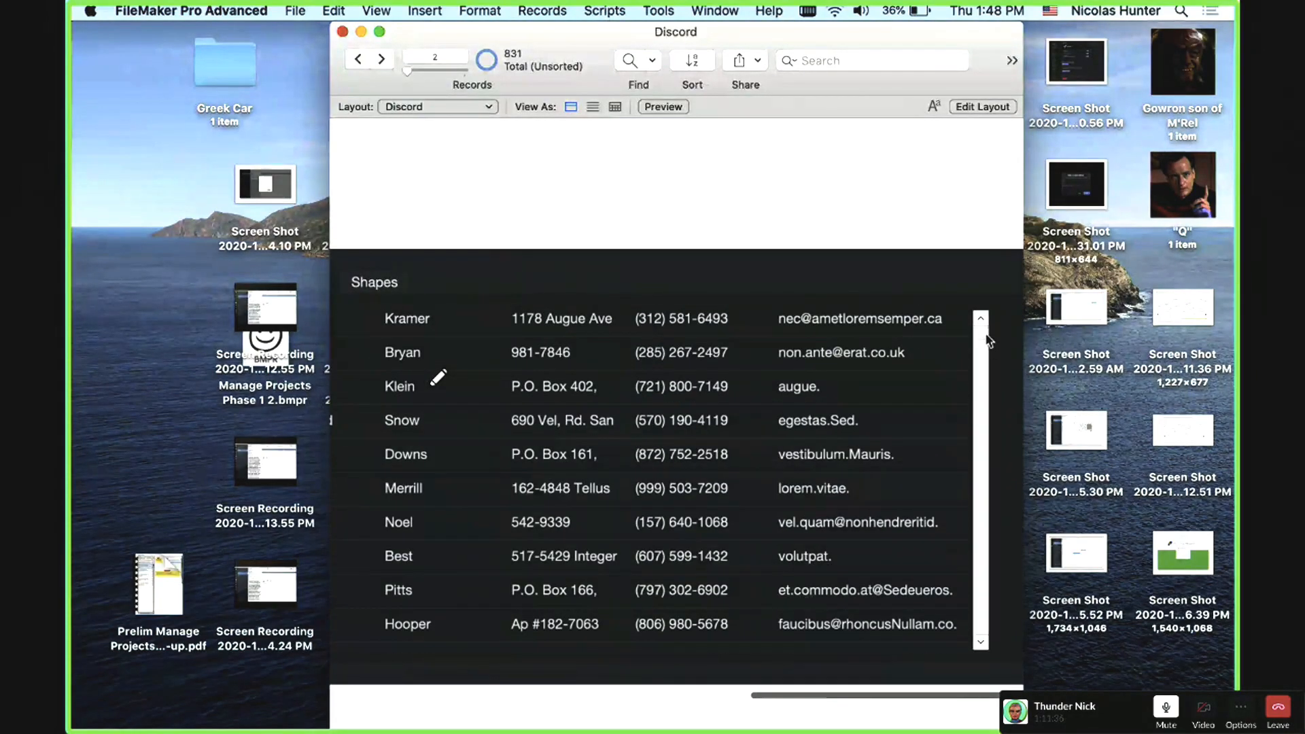
pyautogui.moveTo(987, 624); pyautogui.dragTo(990, 339)
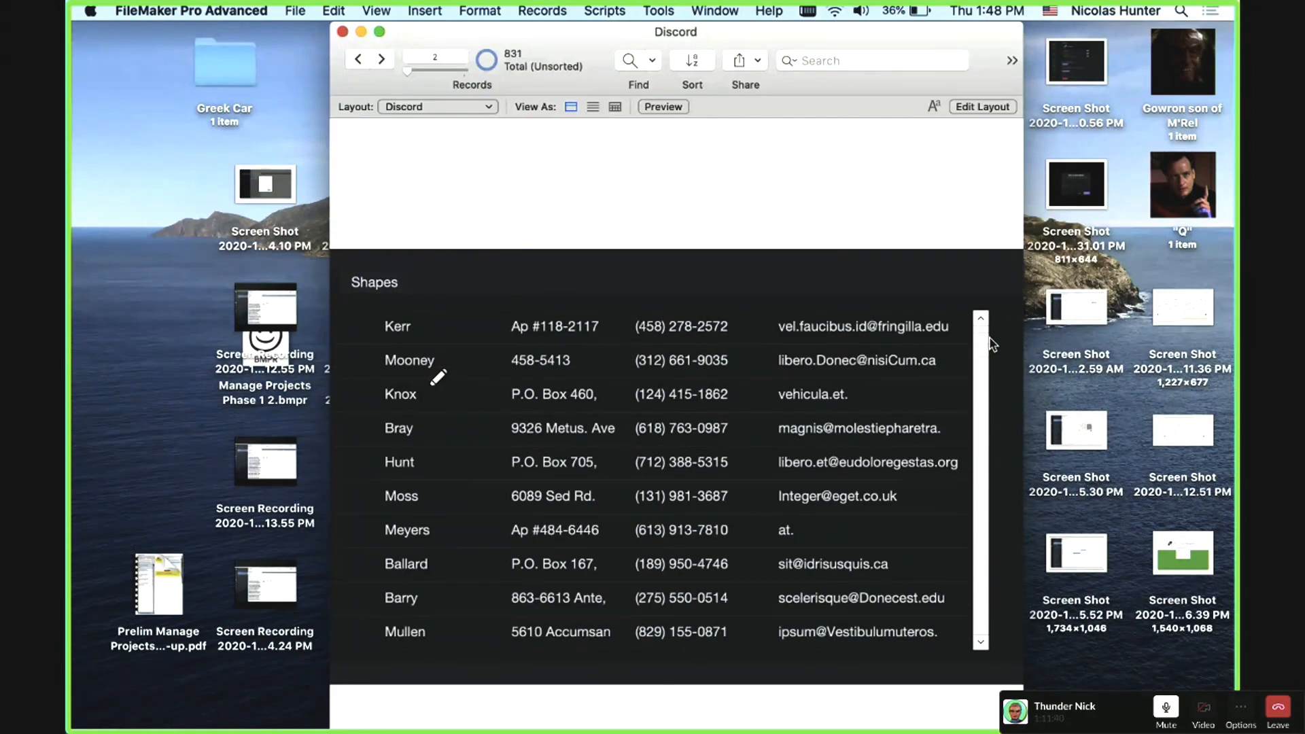
pyautogui.moveTo(988, 344); pyautogui.dragTo(977, 627)
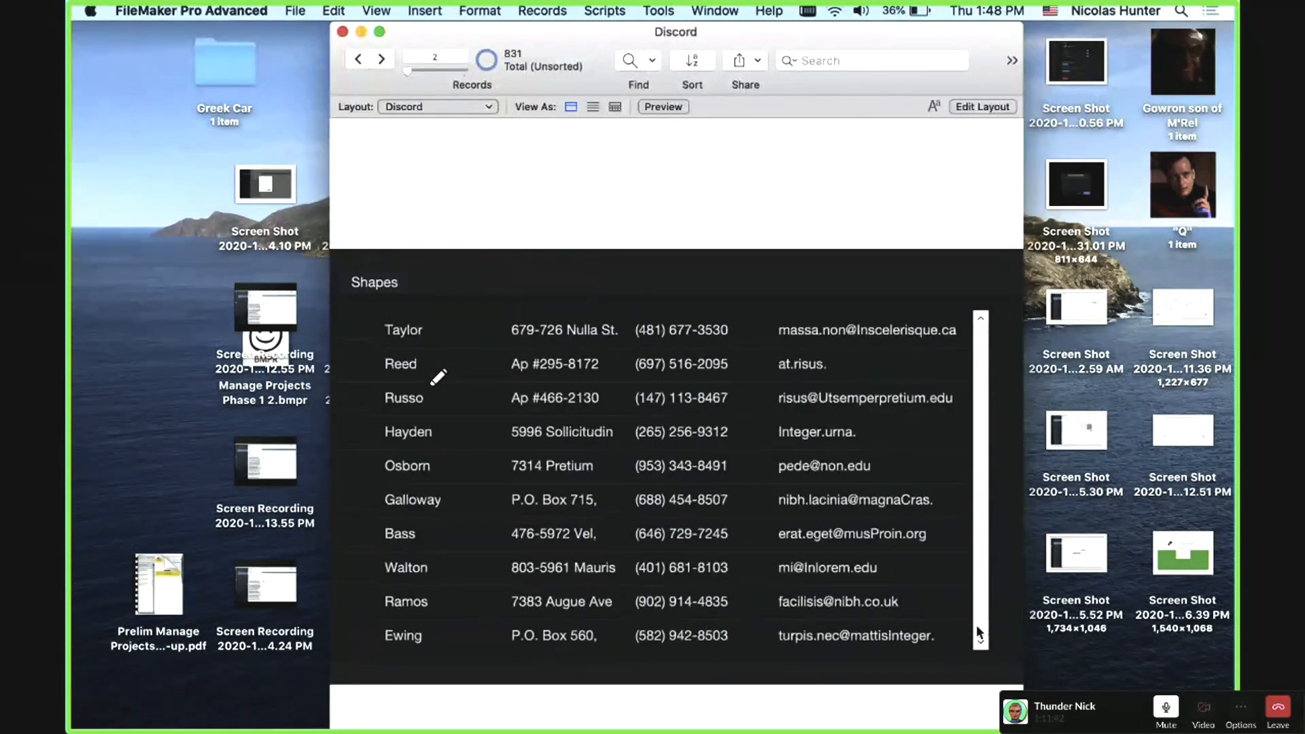
pyautogui.scroll(-5, 977, 632)
pyautogui.scroll(-10, 965, 476)
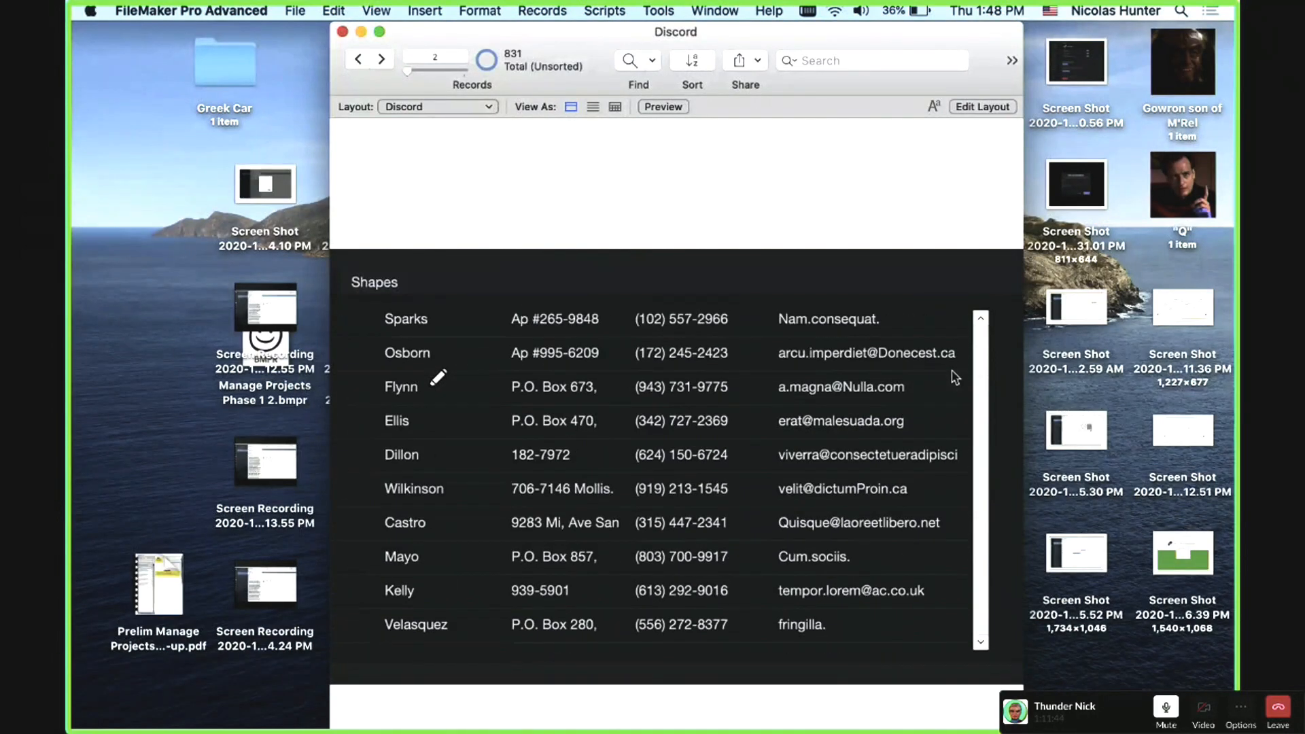
pyautogui.scroll(-8, 954, 378)
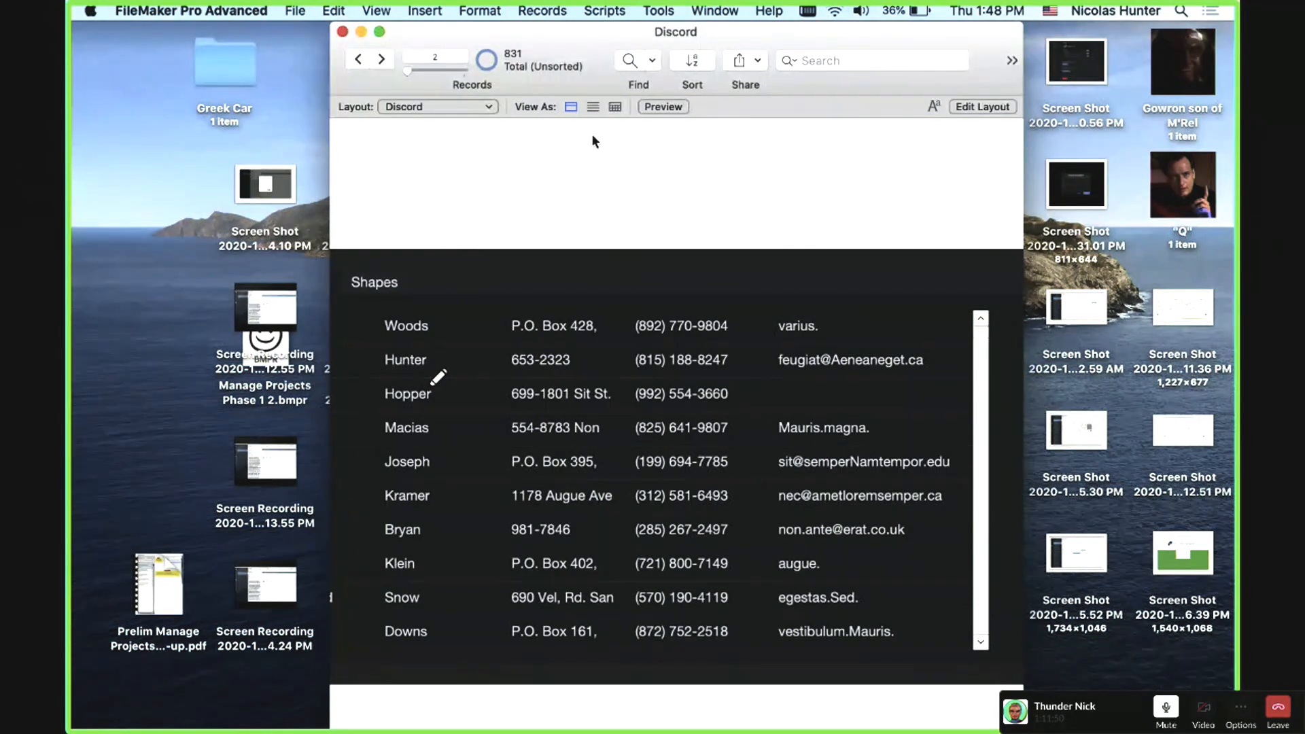
# Step: Create a new Computer layout showing records from the Discord table and close the layout manager
pyautogui.press('super+shift+l')
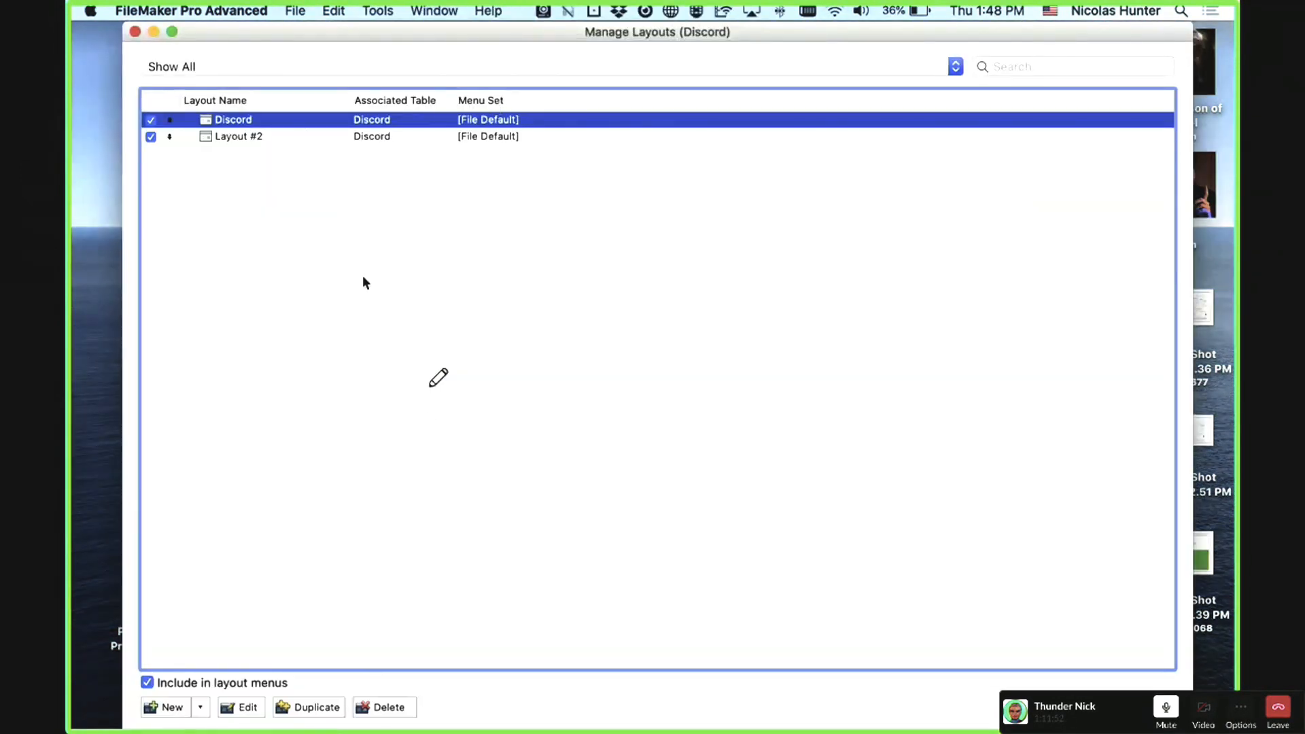
pyautogui.click(173, 709)
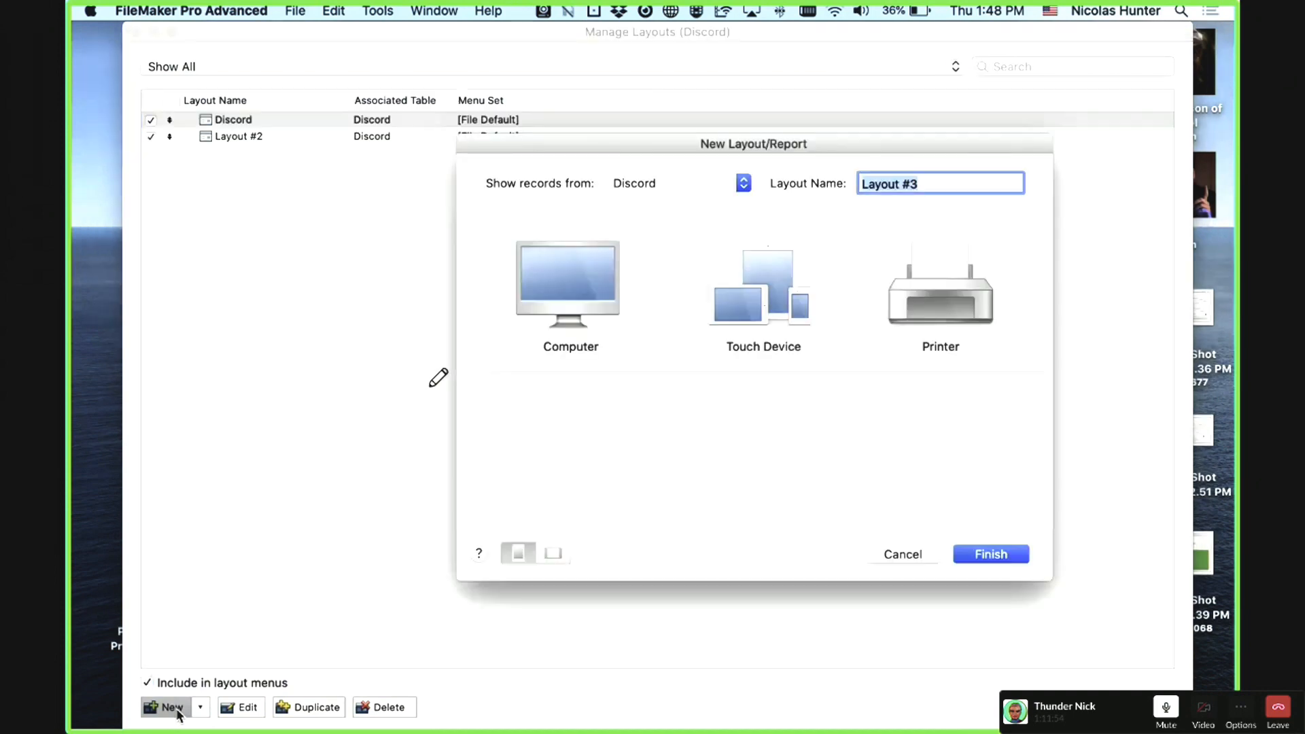
pyautogui.click(556, 276)
pyautogui.click(981, 554)
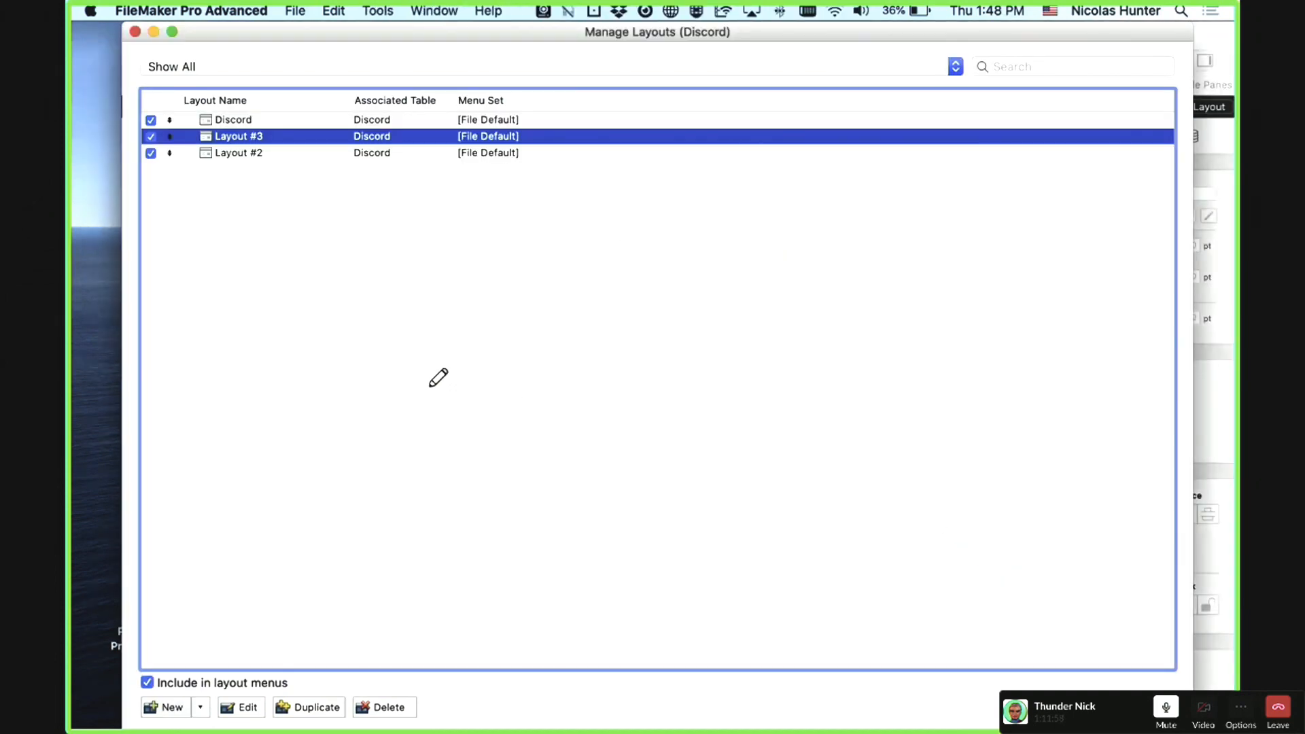
pyautogui.press('super+w')
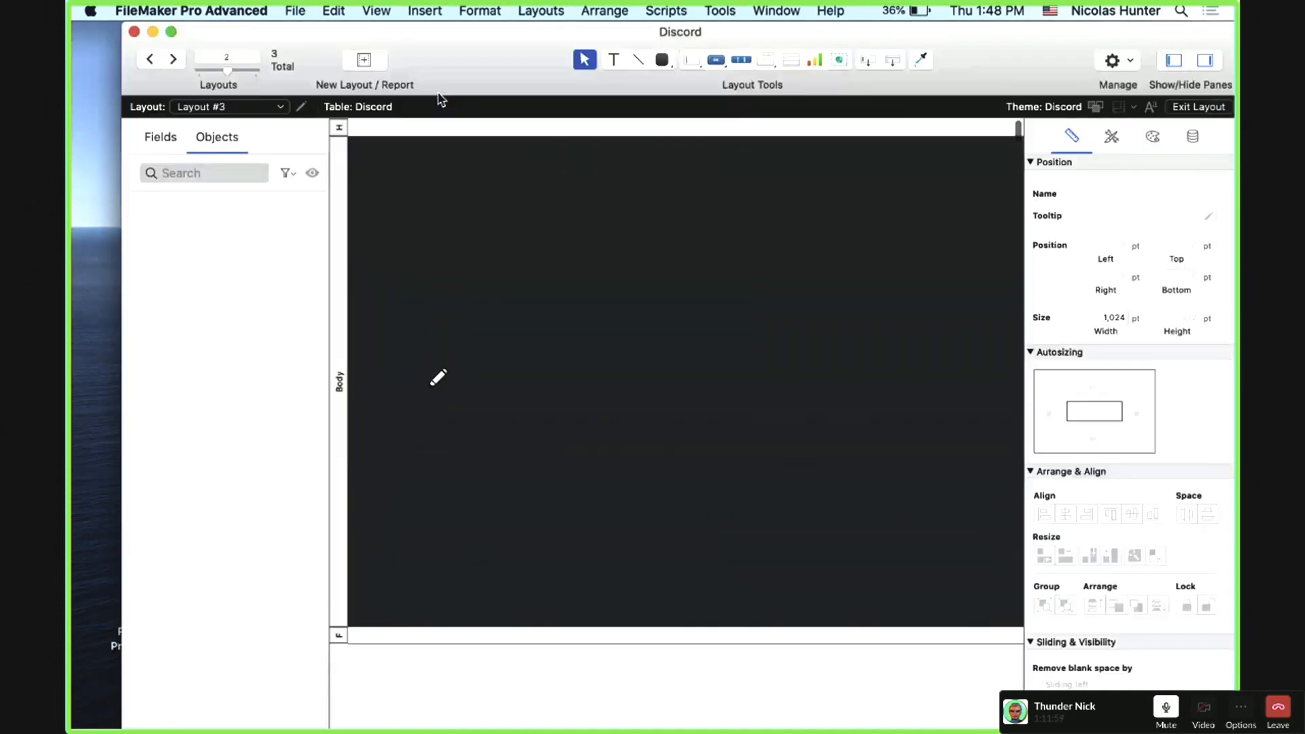
# Step: Change the new layout's theme to Luminous
pyautogui.click(368, 61)
pyautogui.press('Escape')
pyautogui.click(597, 286)
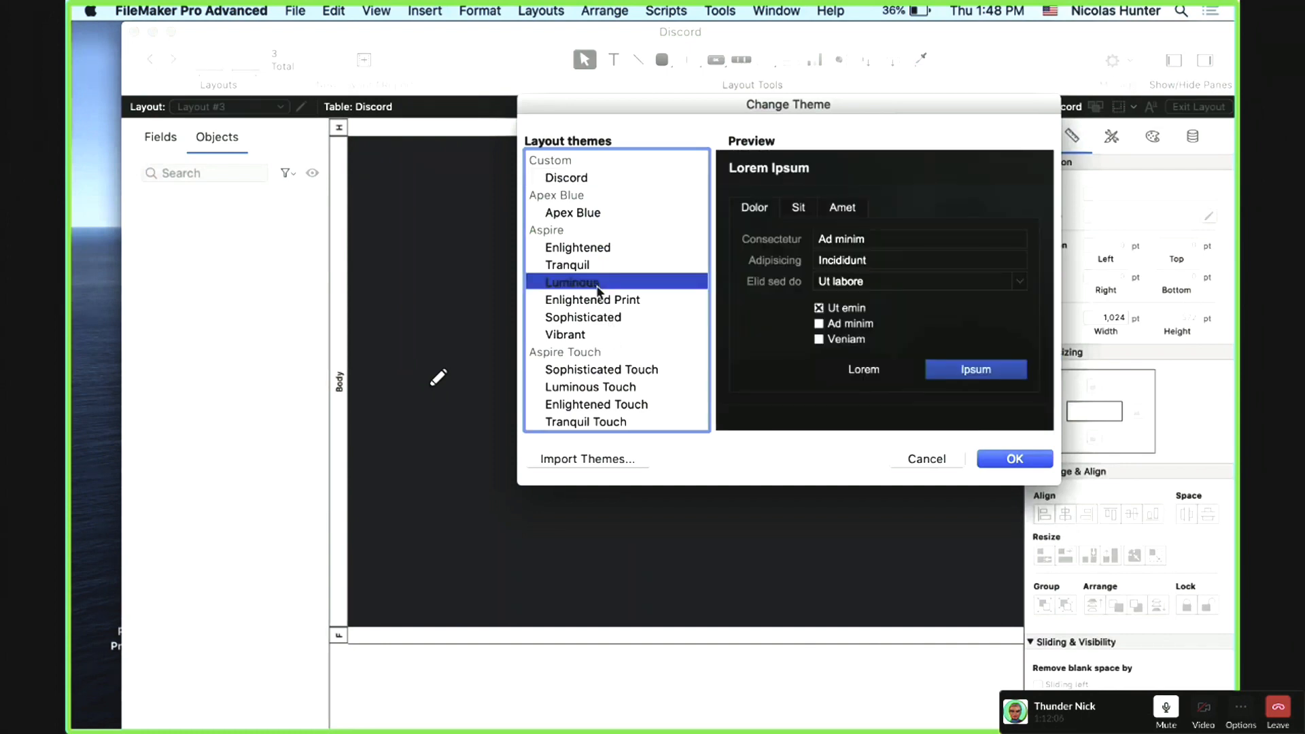
pyautogui.click(1016, 460)
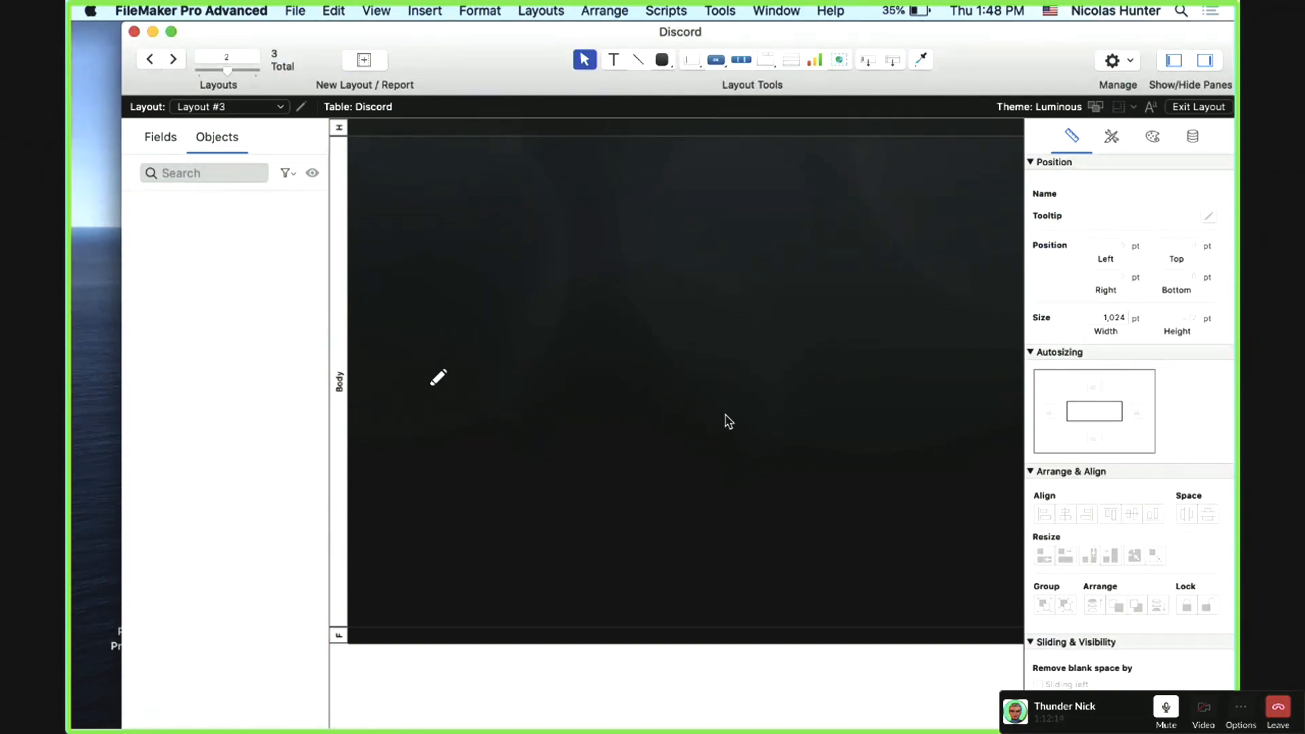
# Step: Draw a portal about 411 by 286 pt on the layout body, based on the current Discord table, containing only the Email field
pyautogui.hscroll(1, 727, 317)
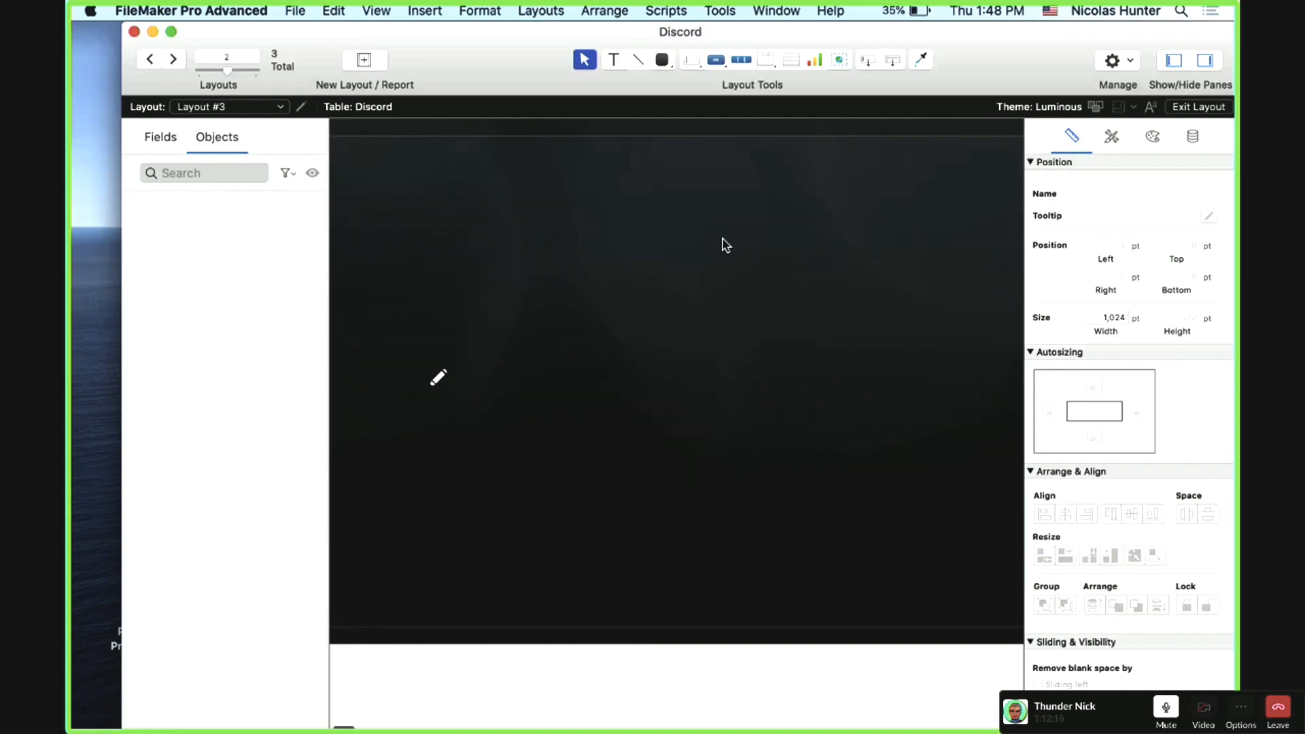
pyautogui.click(792, 61)
pyautogui.moveTo(457, 224); pyautogui.dragTo(834, 488)
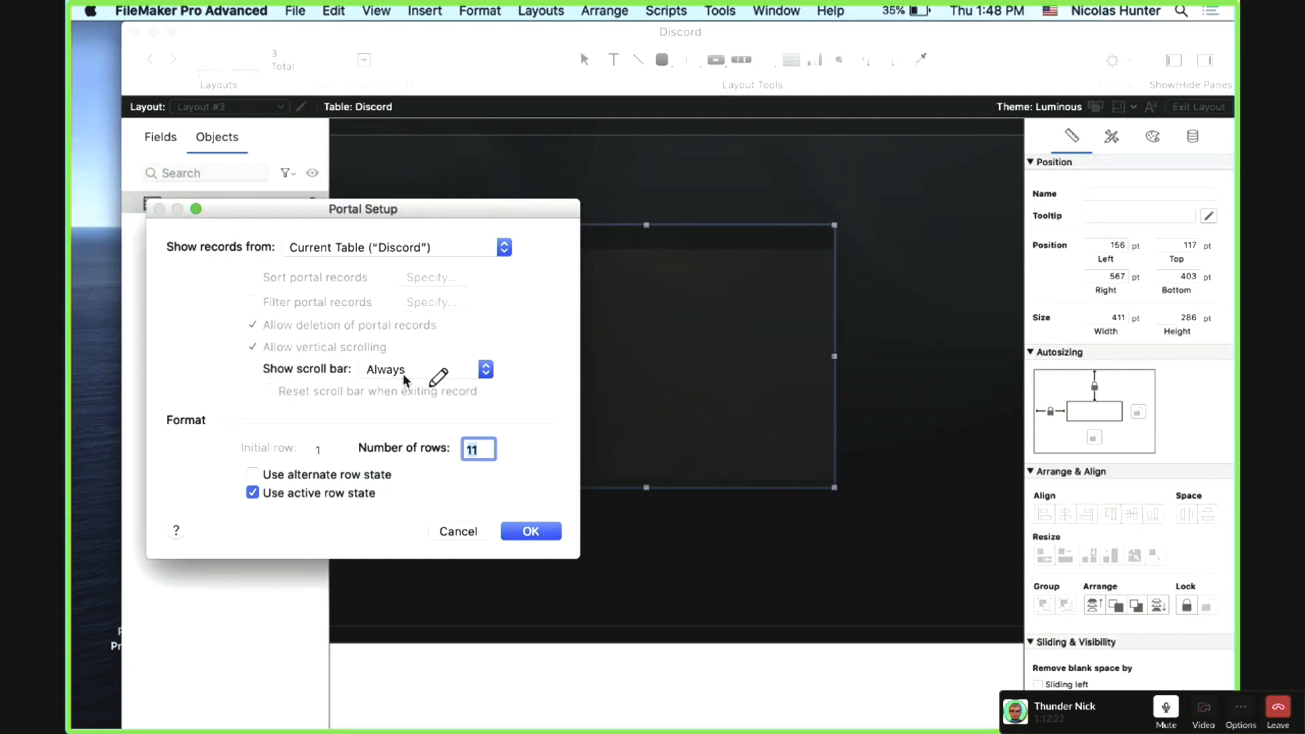
pyautogui.click(529, 535)
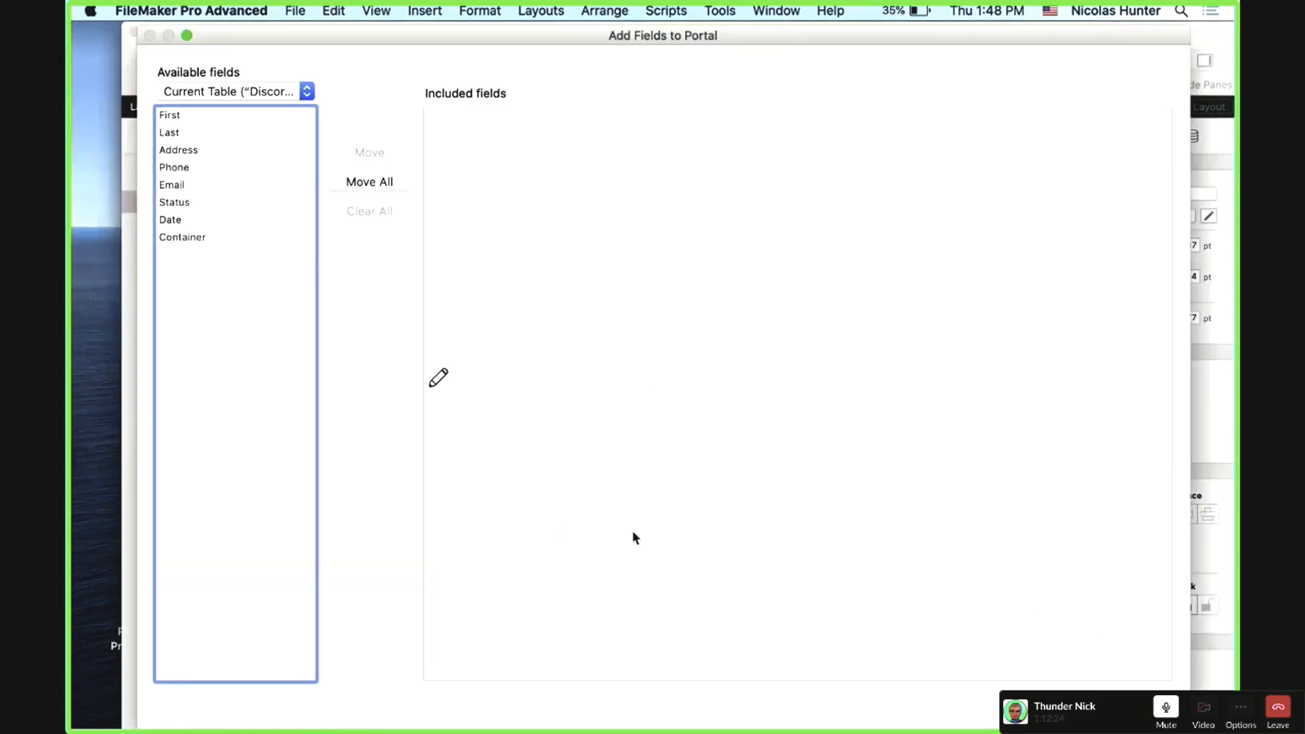
pyautogui.doubleClick(249, 187)
pyautogui.click(1146, 707)
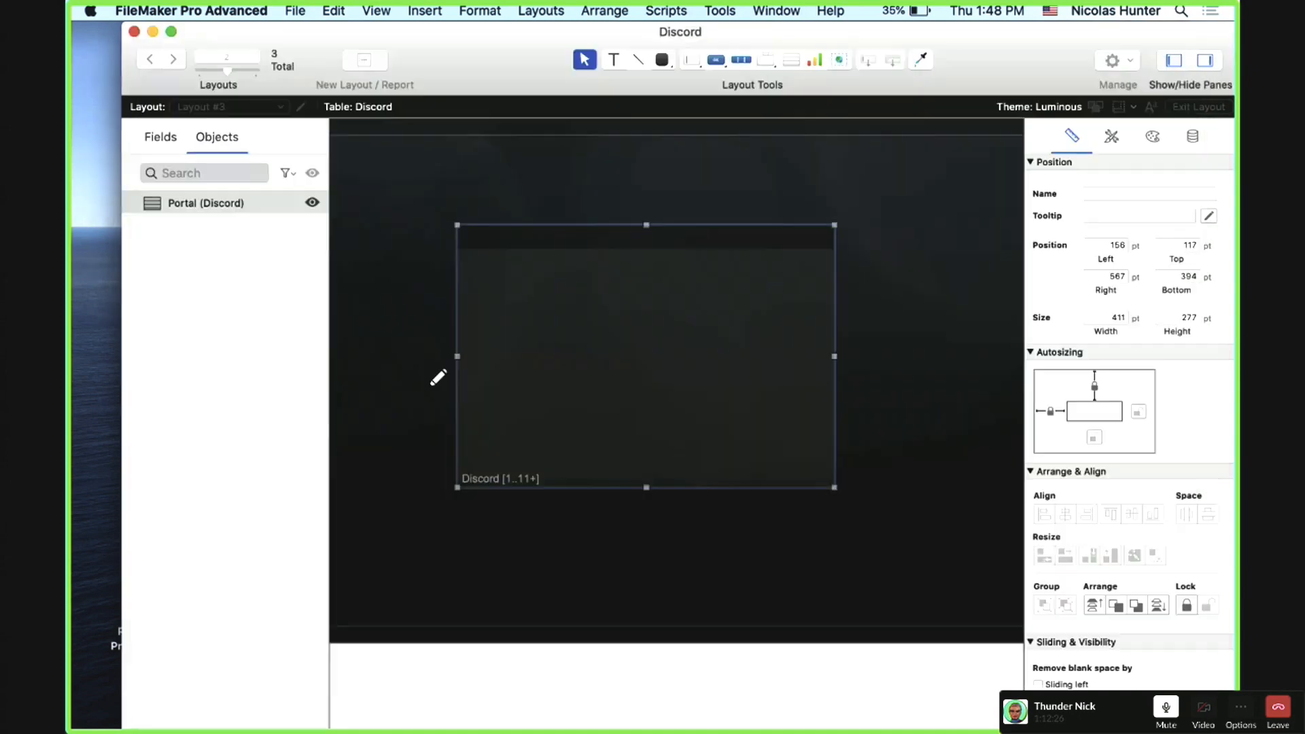
pyautogui.click(929, 404)
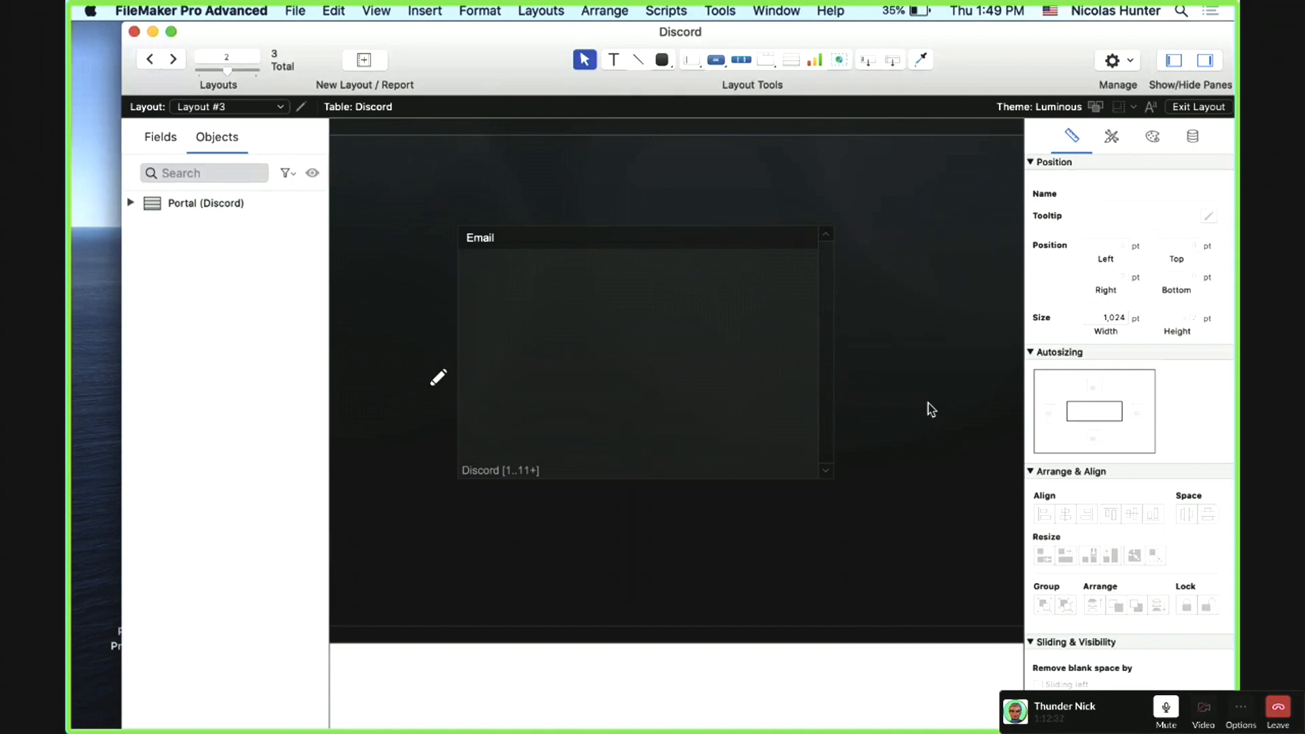
# Step: Switch to the Discord layout and examine the portal and its scroll bar on the Portal tab
pyautogui.moveTo(486, 51); pyautogui.dragTo(372, 7)
pyautogui.click(135, 32)
pyautogui.click(190, 105)
pyautogui.click(190, 93)
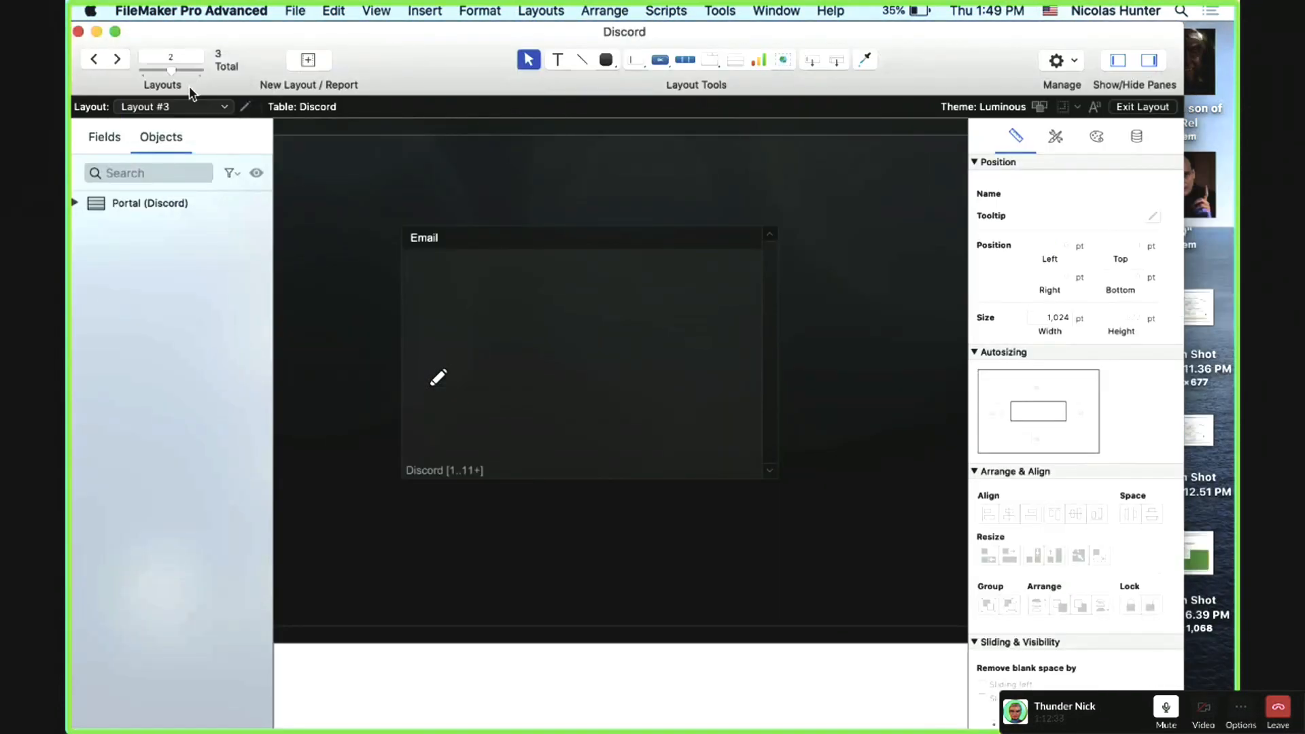
pyautogui.click(189, 103)
pyautogui.click(188, 95)
pyautogui.hscroll(5, 680, 408)
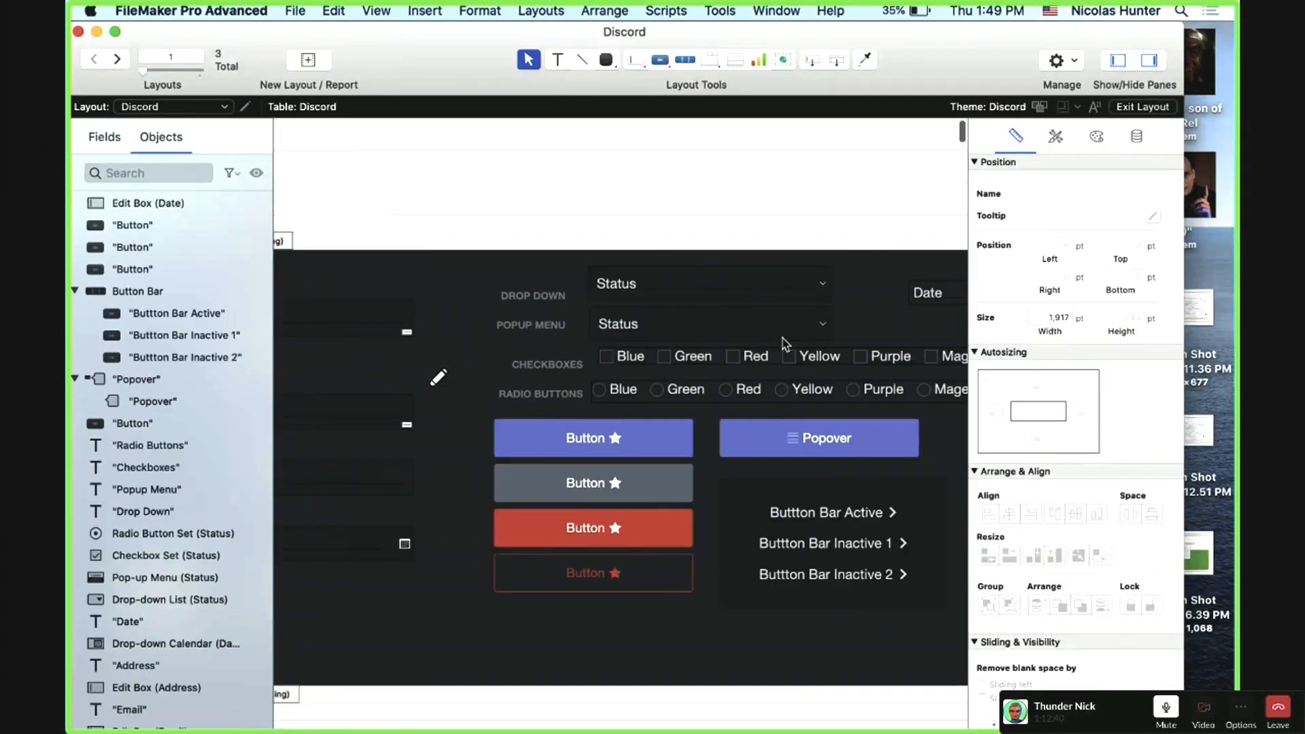
pyautogui.hscroll(10, 778, 351)
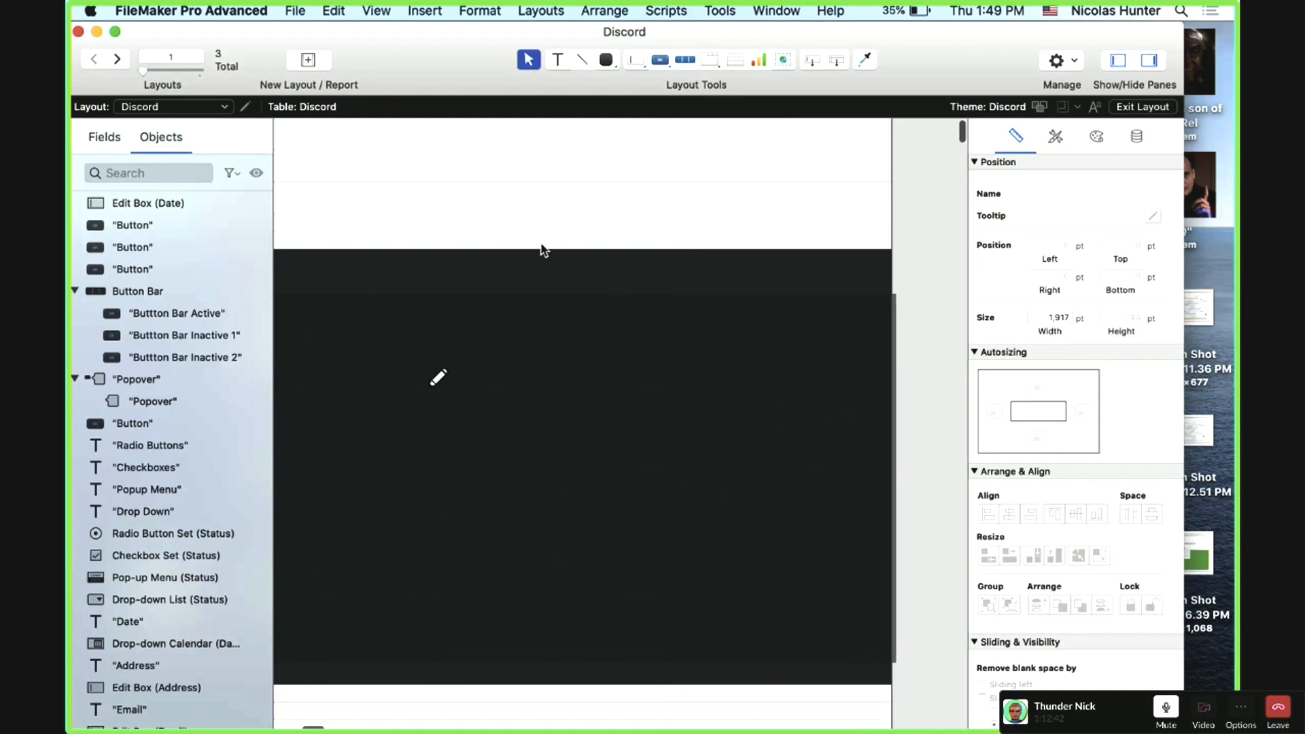
pyautogui.click(439, 283)
pyautogui.hscroll(5, 747, 422)
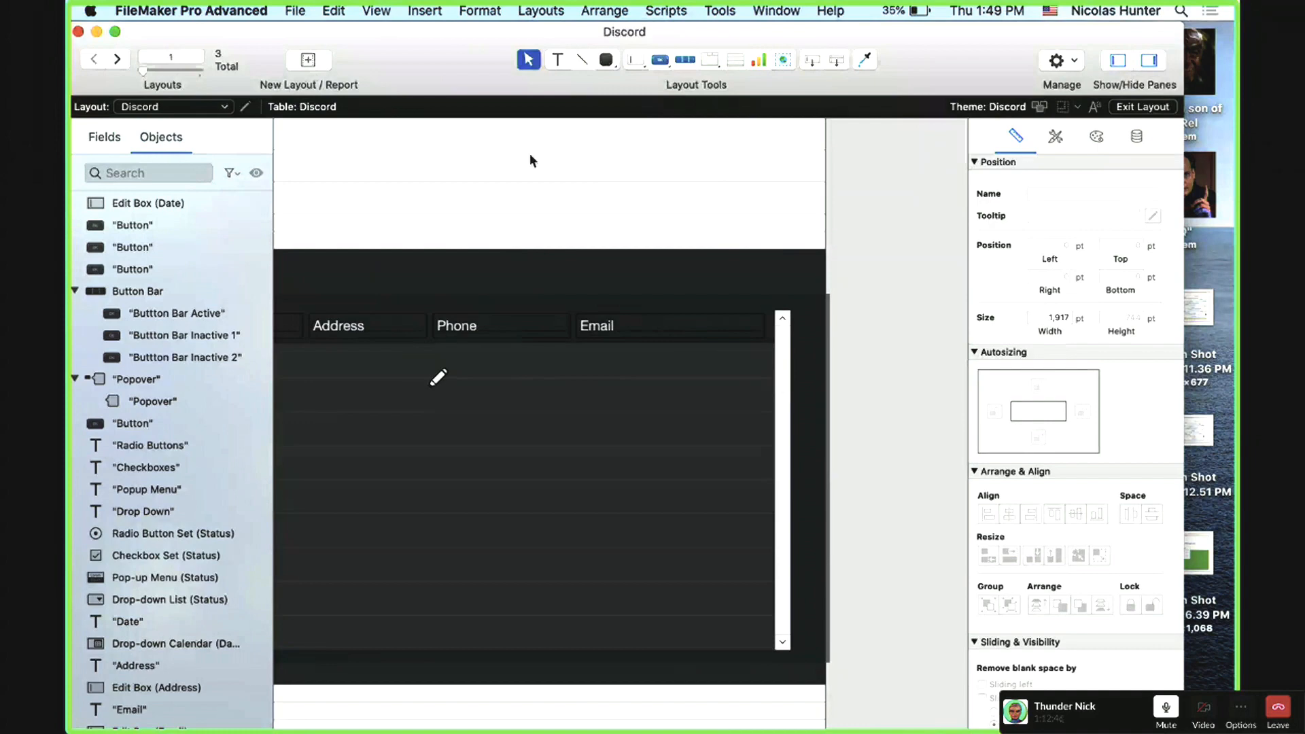
# Step: Copy the object style of the Email portal on Layout #3
pyautogui.click(230, 109)
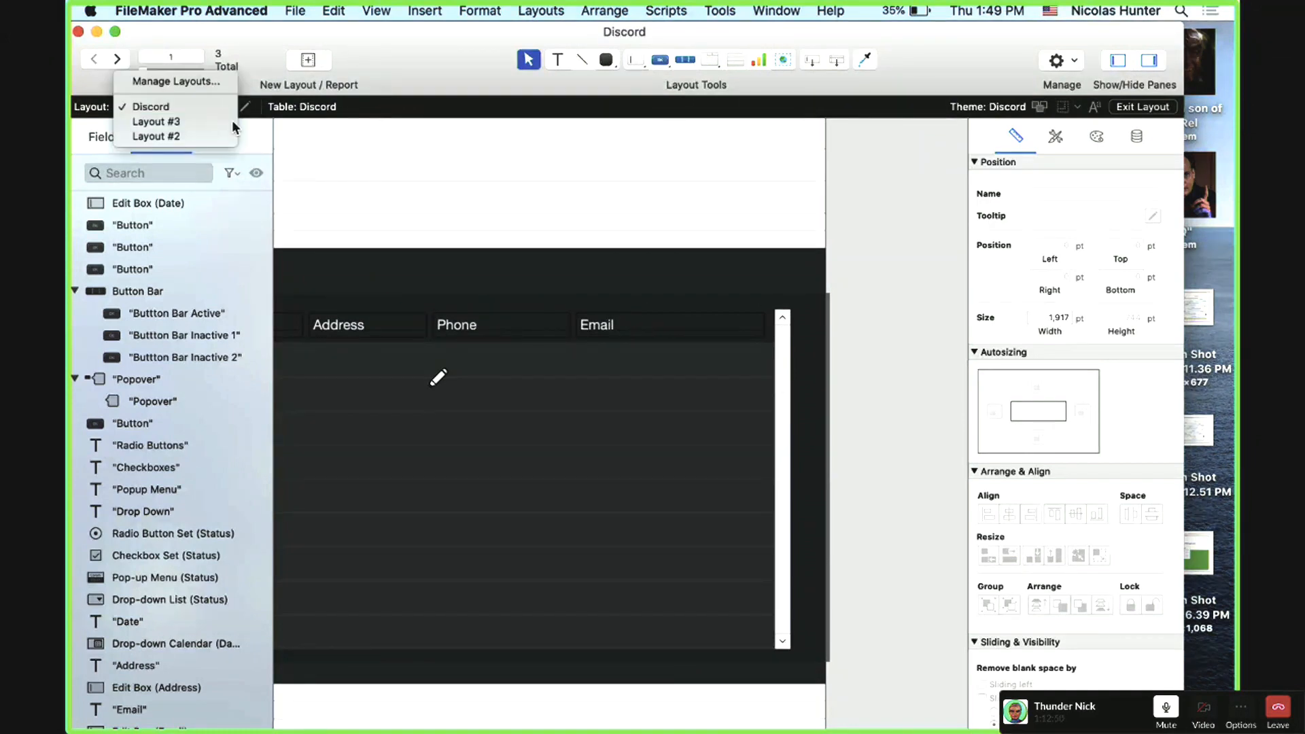
pyautogui.click(156, 121)
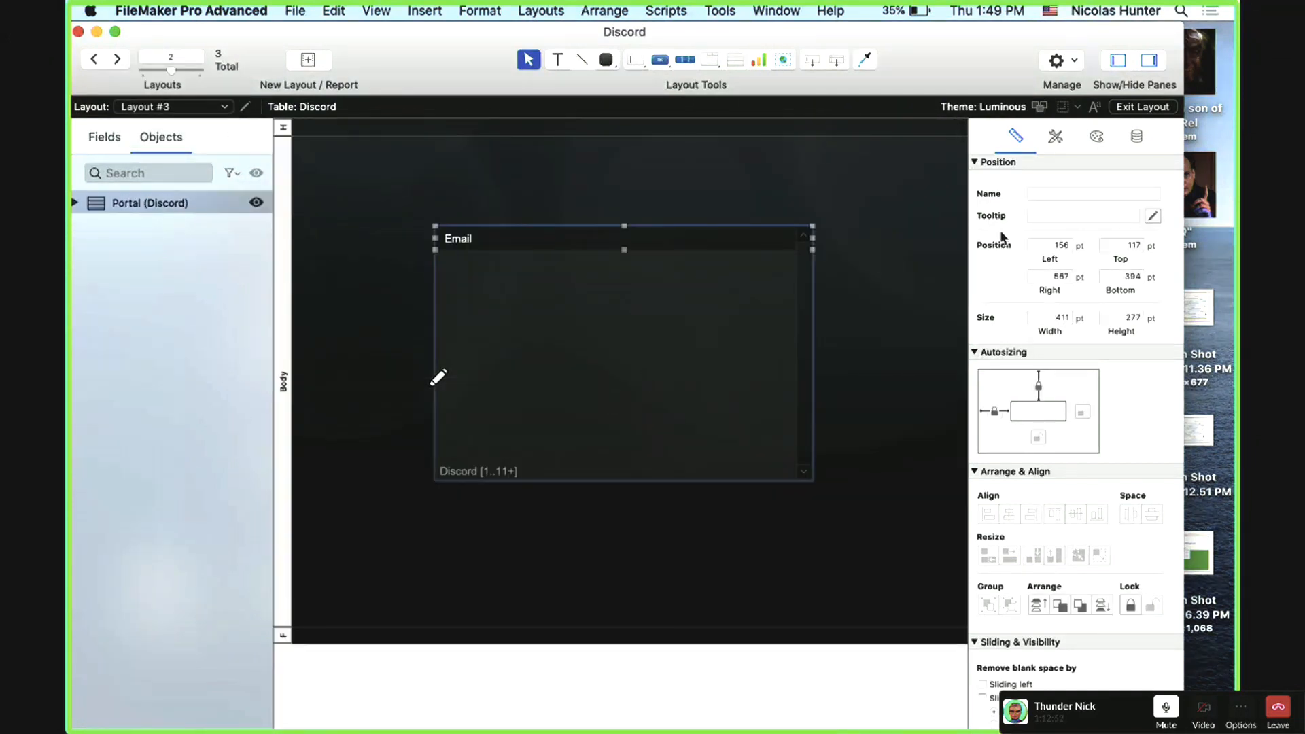
pyautogui.click(1095, 138)
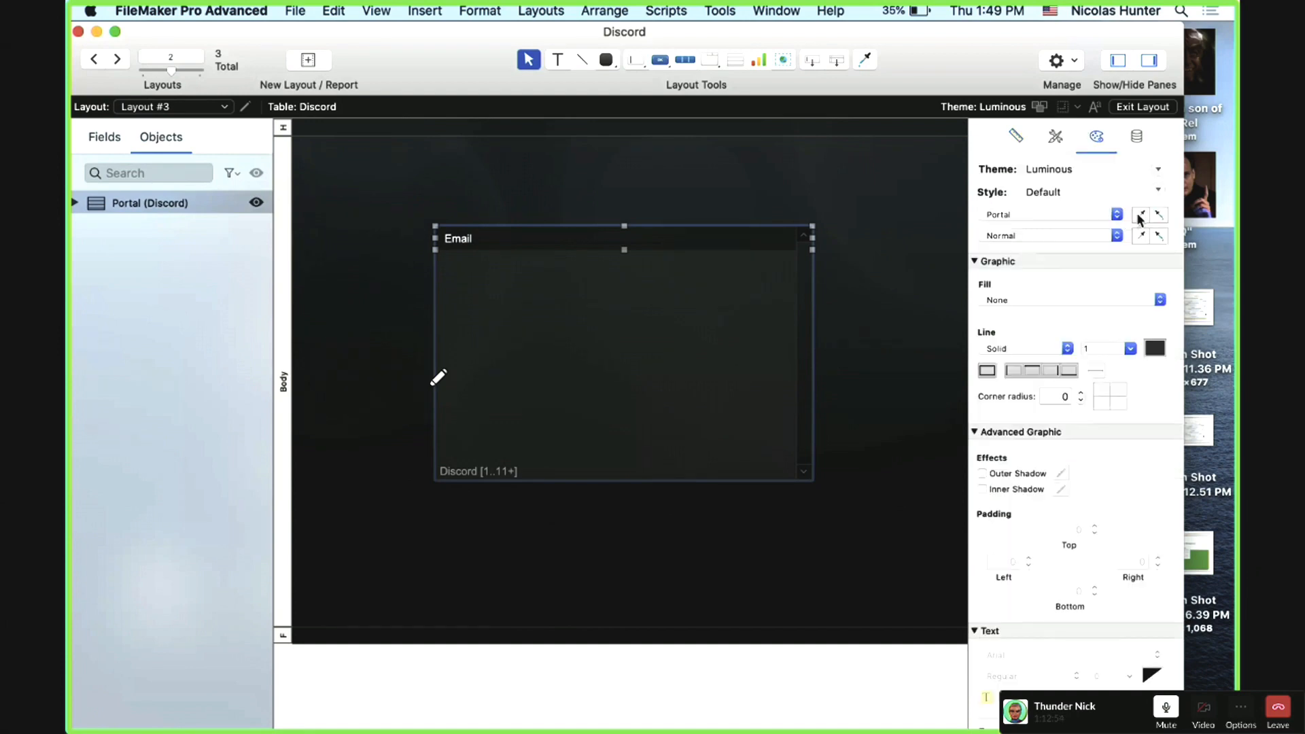
# Step: Paste the copied style onto the portal in the Discord layout's Portal tab and check its scroll bar
pyautogui.click(176, 109)
pyautogui.click(179, 91)
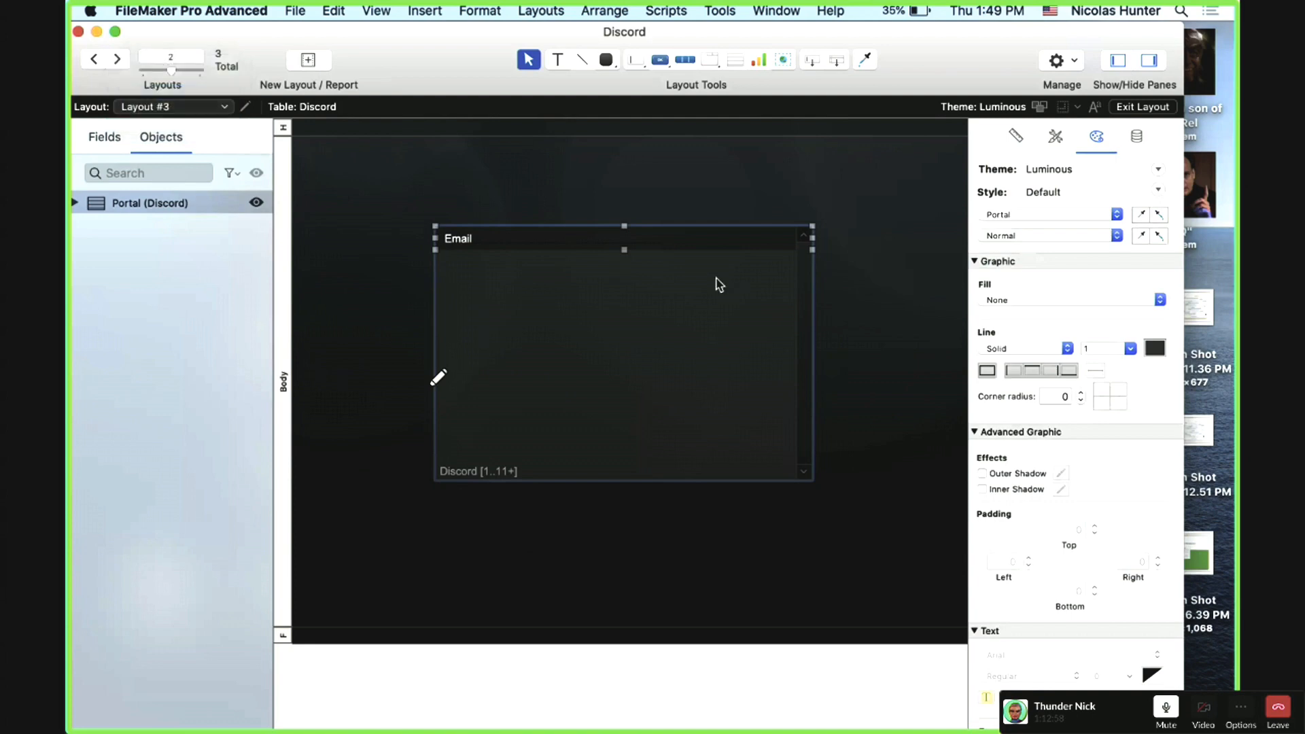
pyautogui.hscroll(10, 718, 282)
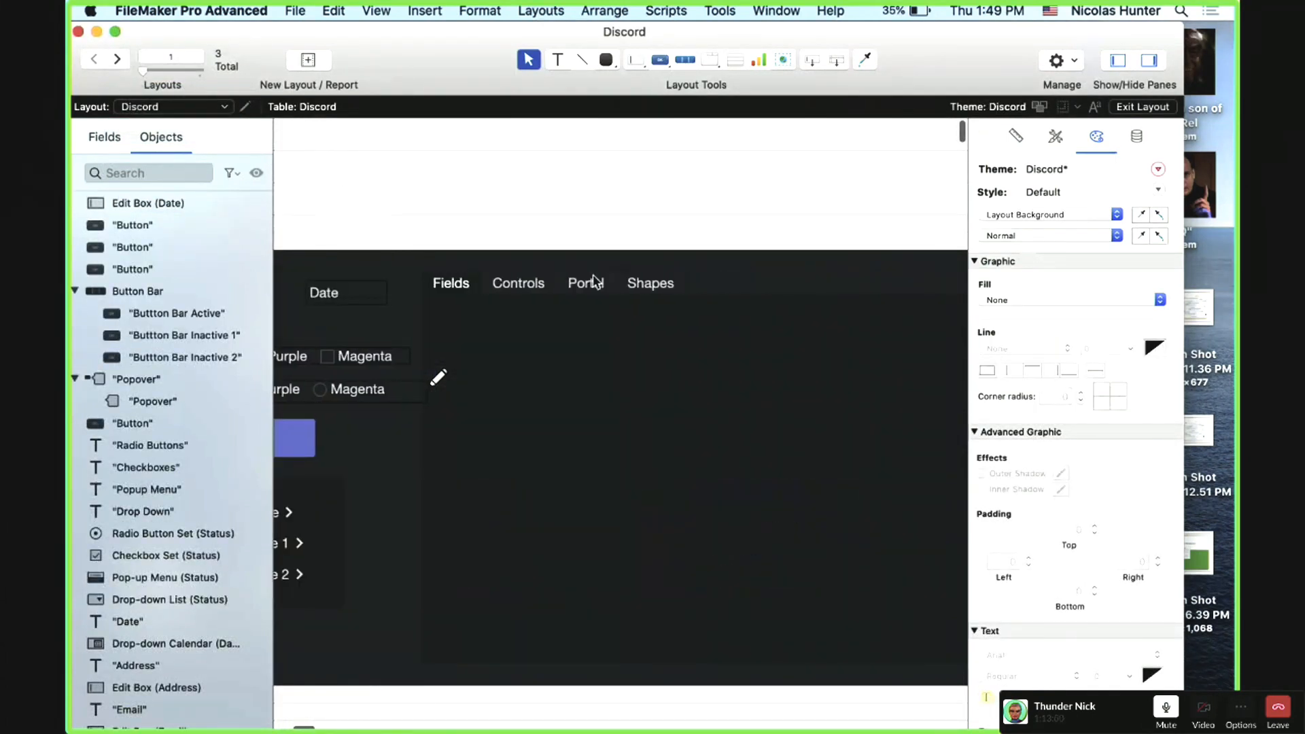
pyautogui.click(707, 440)
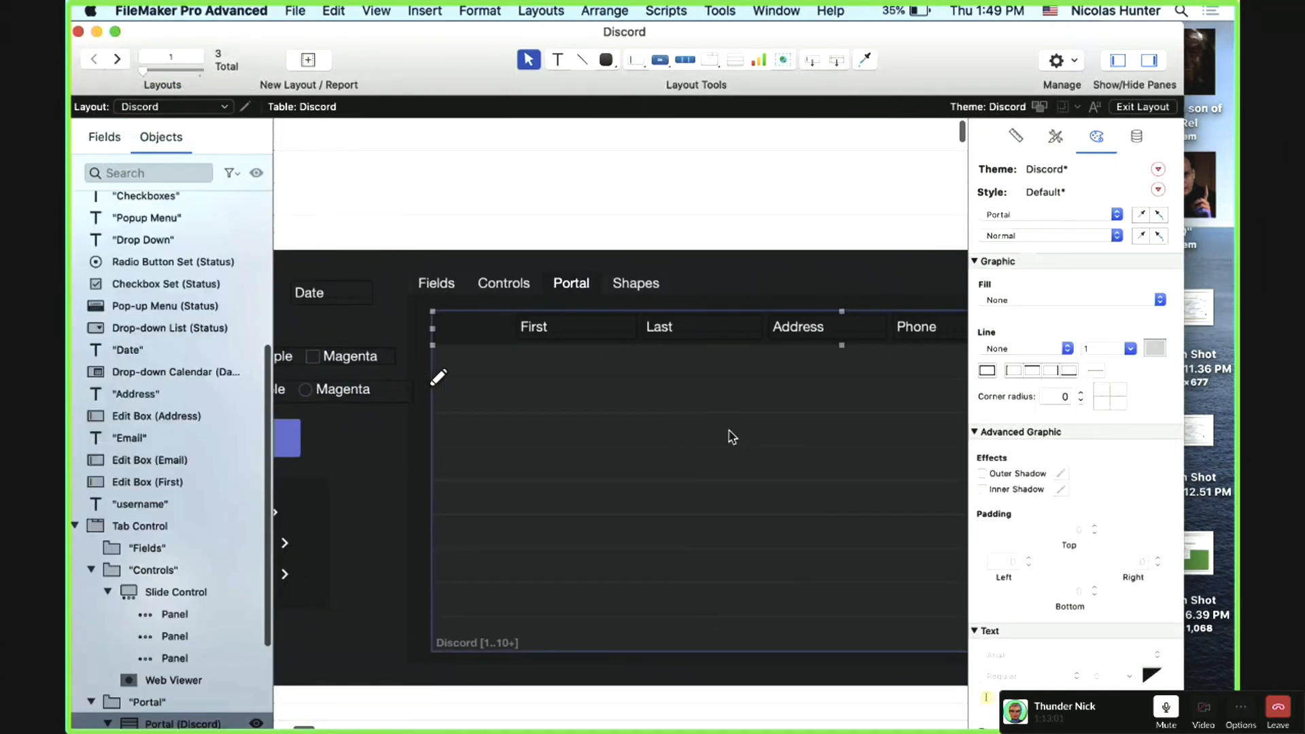
pyautogui.click(1159, 215)
pyautogui.hscroll(5, 707, 443)
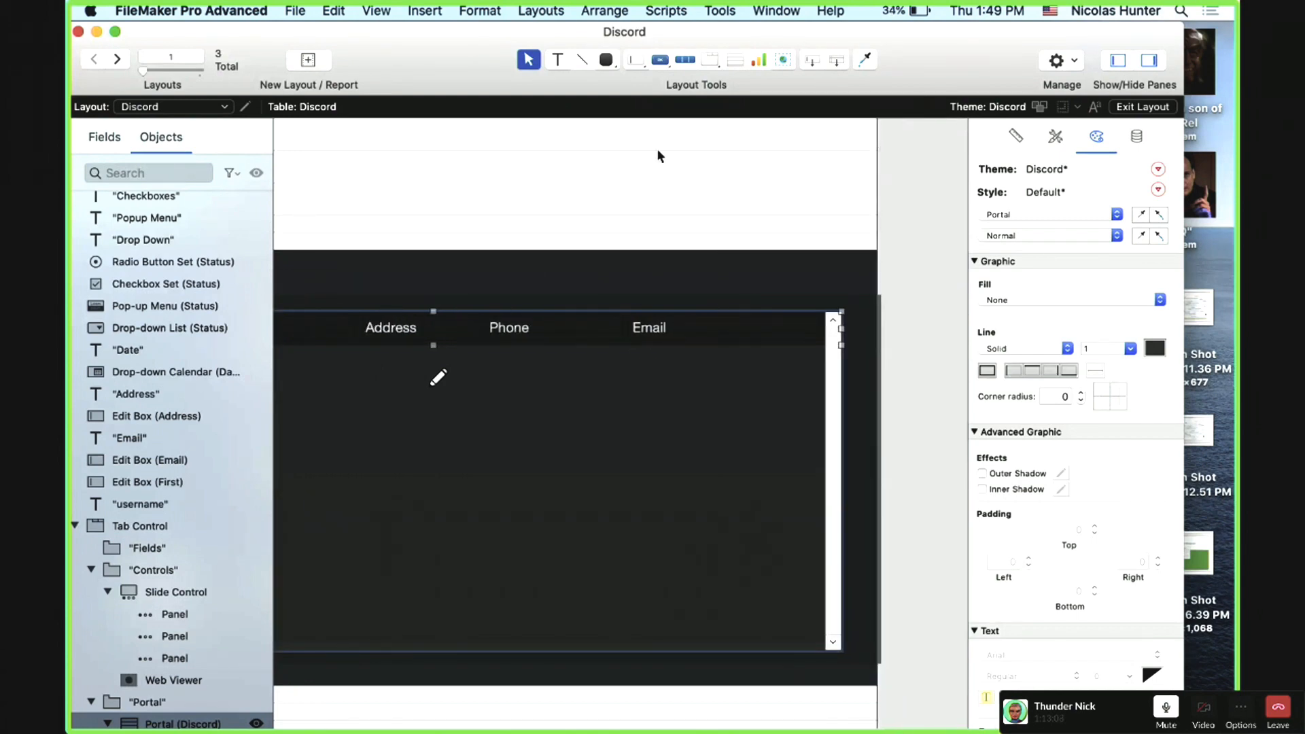
pyautogui.hscroll(-5, 442, 227)
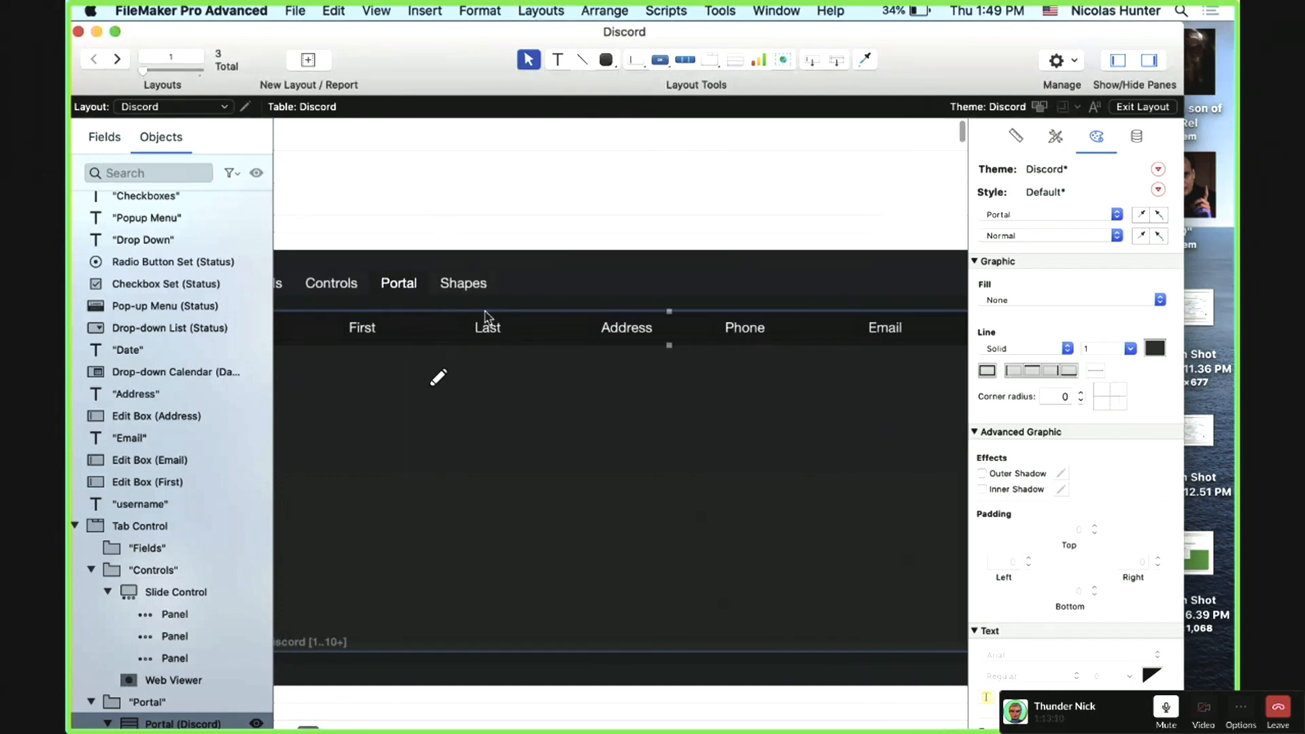
# Step: Remove the stray "xsxs" text and undo the style pasted onto the Discord layout's portal
pyautogui.write('xs')
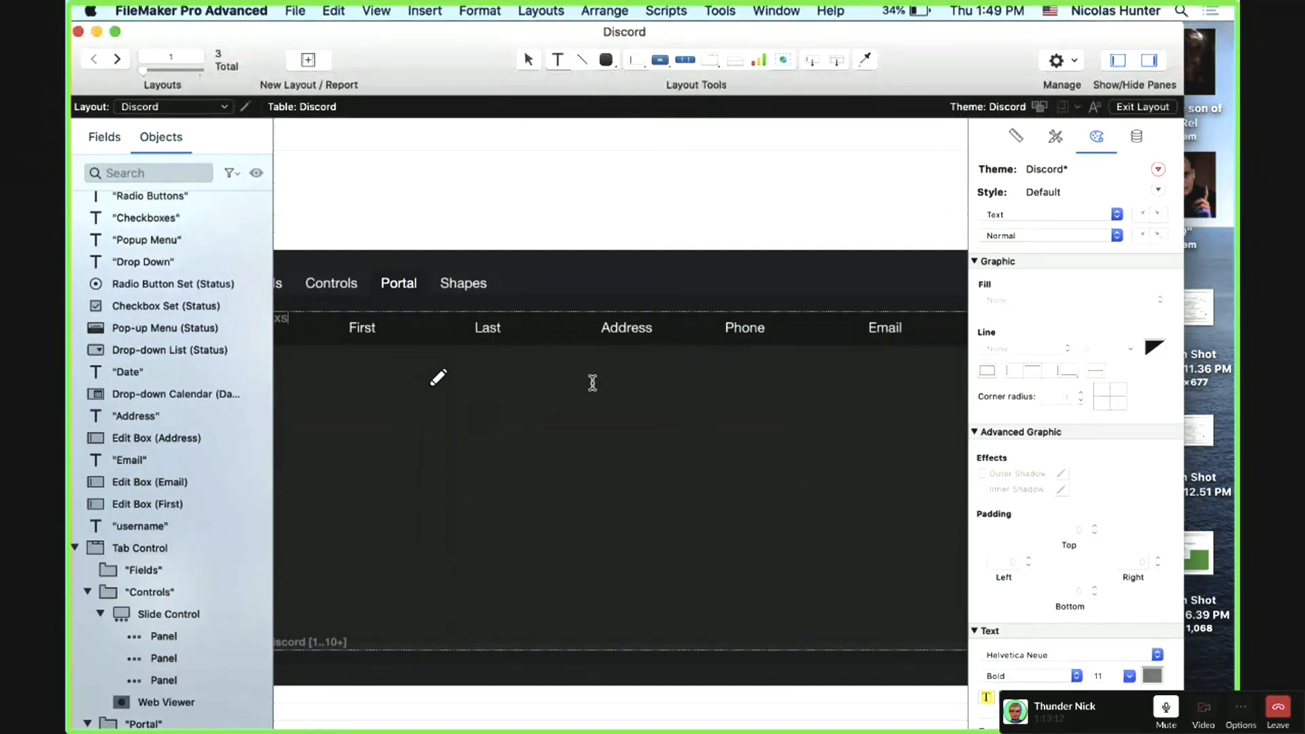
pyautogui.click(627, 280)
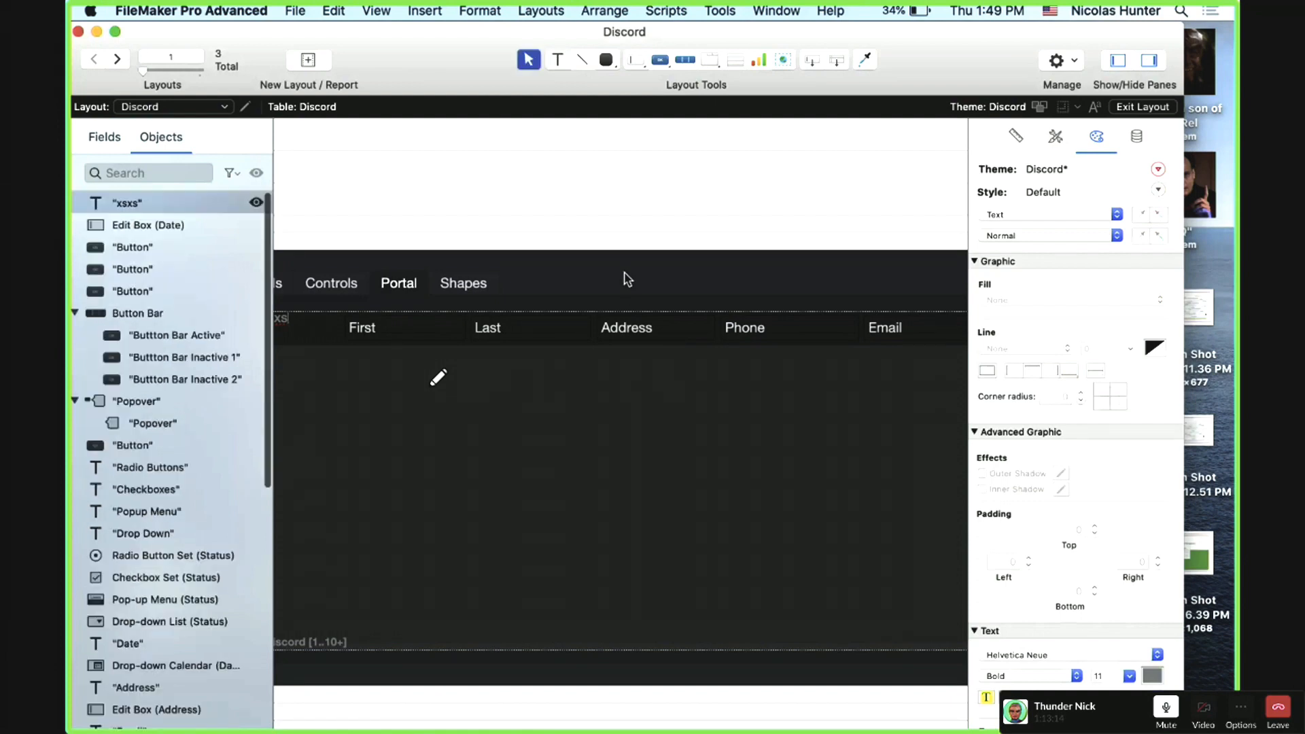
pyautogui.press('Delete')
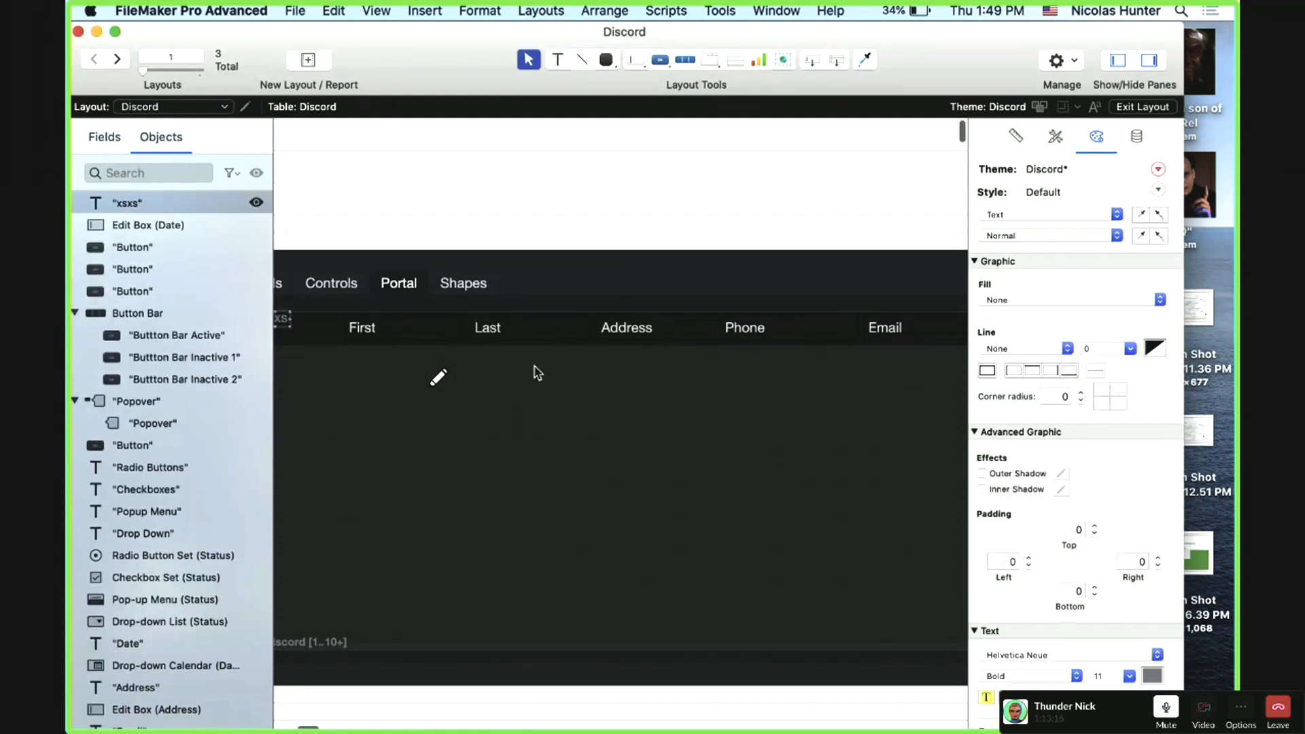
pyautogui.click(511, 383)
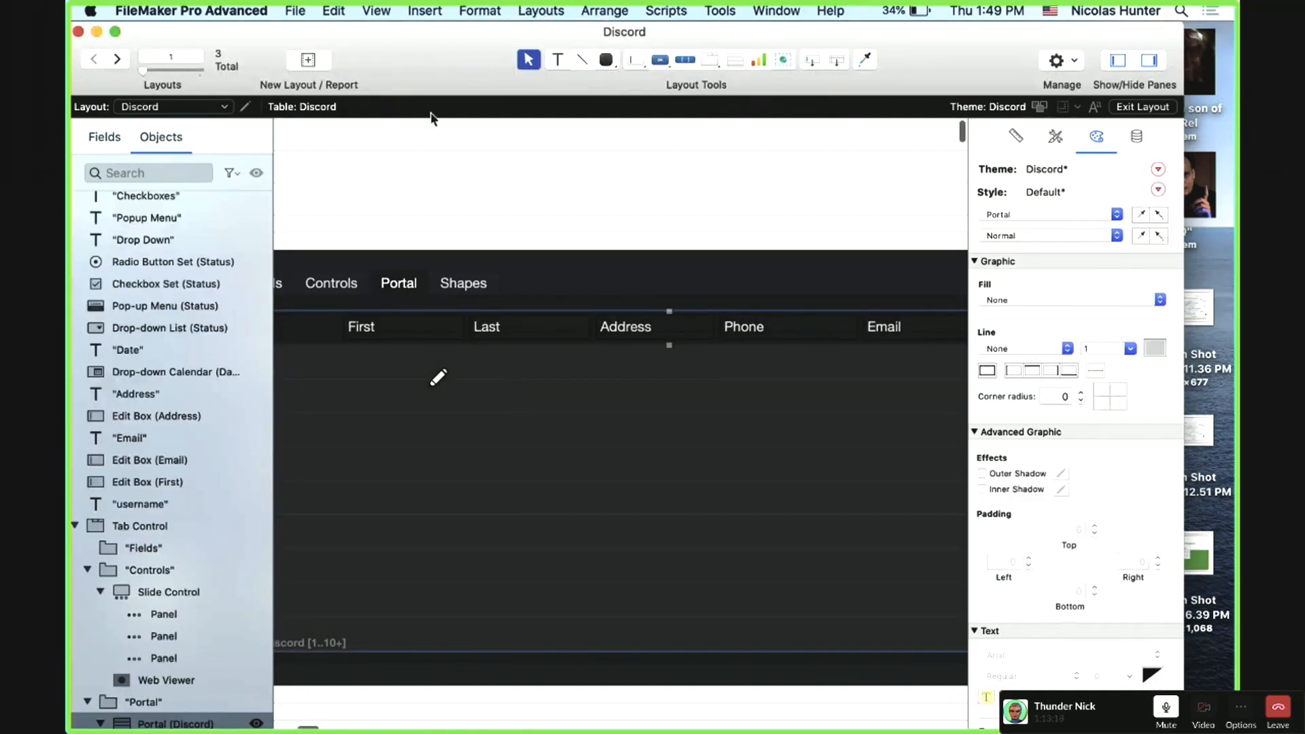
# Step: Copy the Email portal from Layout #3 and paste it into the Discord layout
pyautogui.moveTo(389, 47); pyautogui.dragTo(429, 279)
pyautogui.moveTo(397, 5); pyautogui.dragTo(366, 13)
pyautogui.click(190, 108)
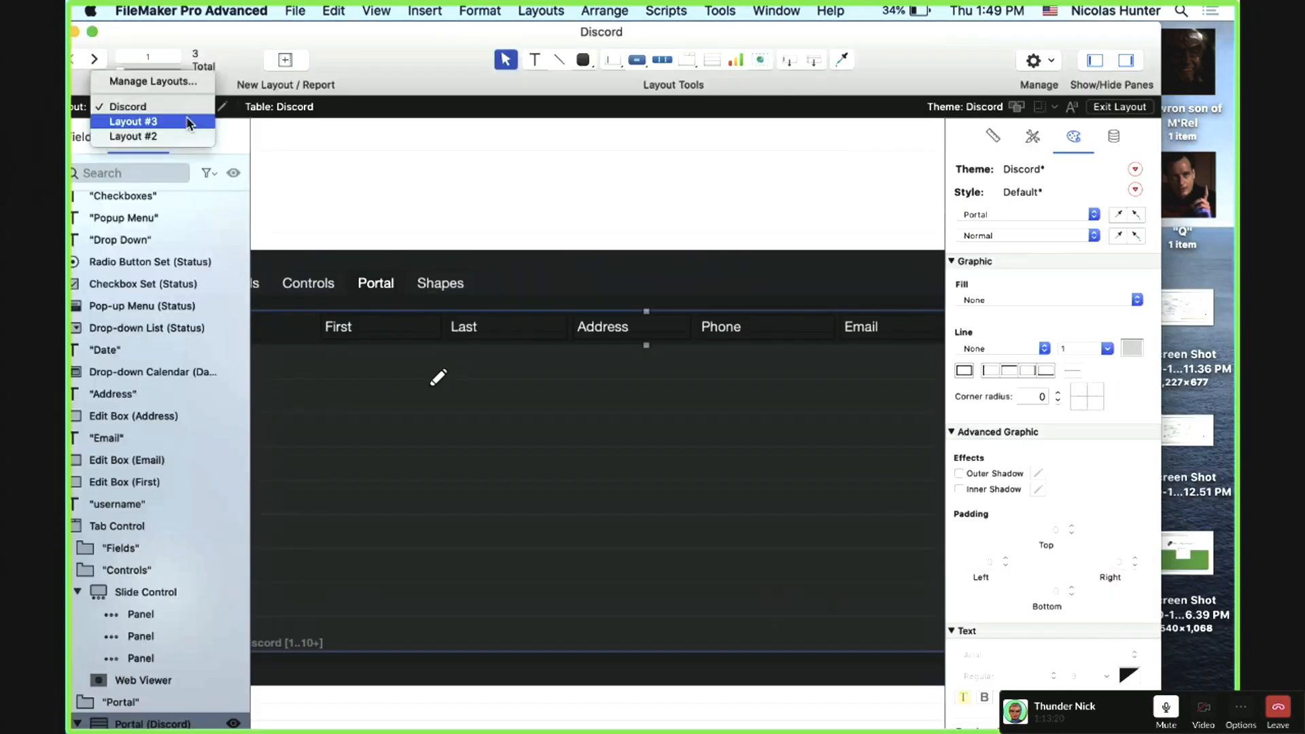
pyautogui.click(191, 123)
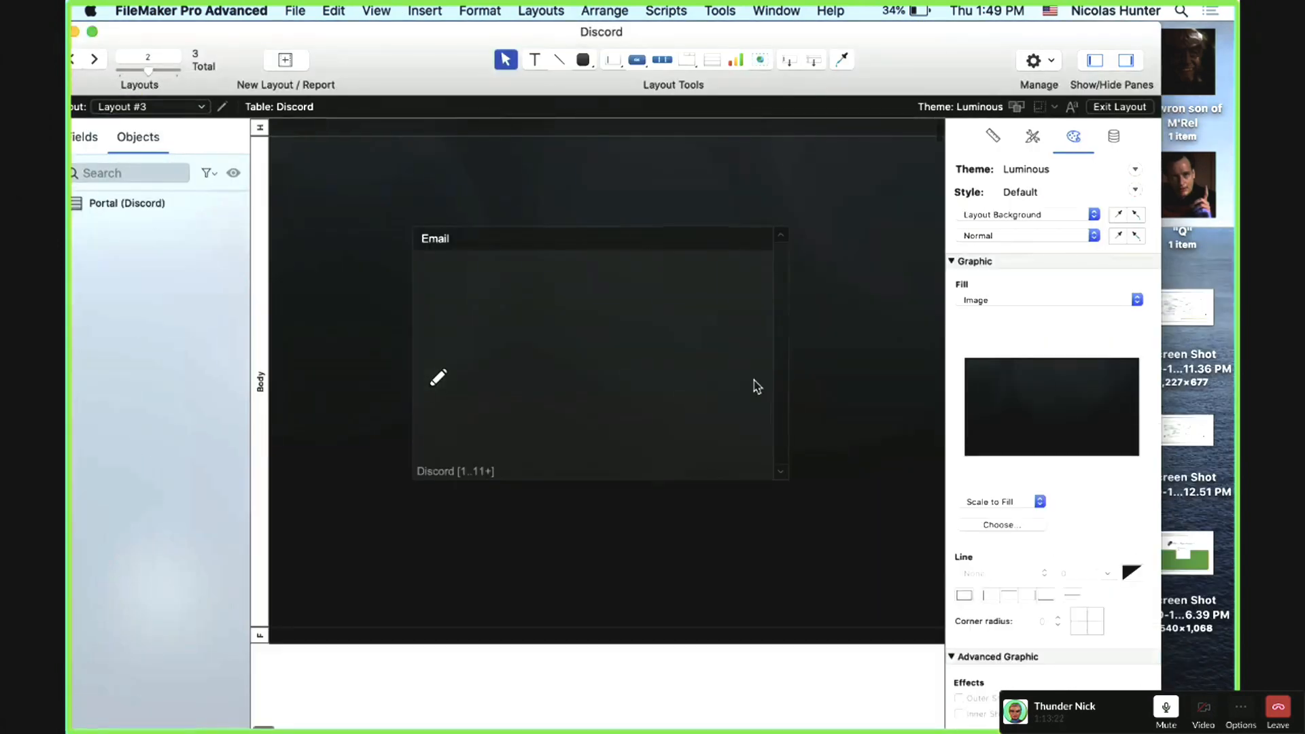
pyautogui.click(757, 382)
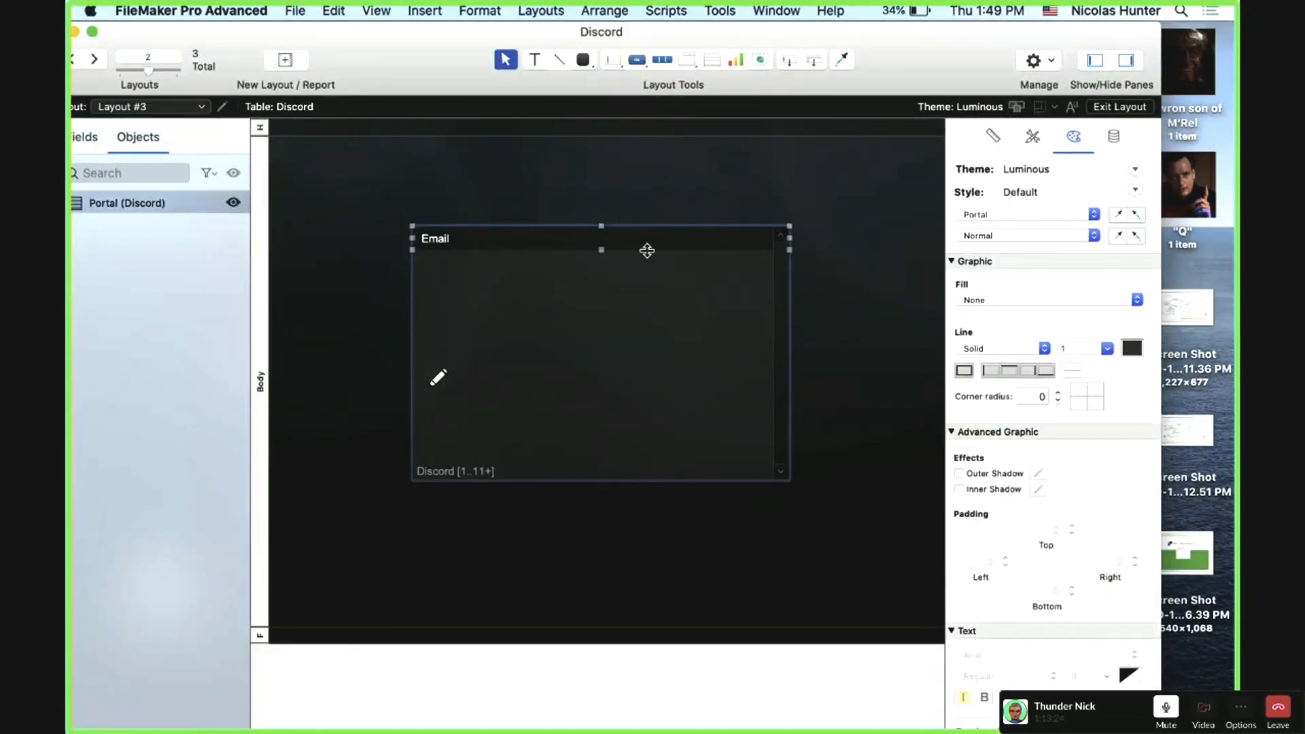
pyautogui.press('super+v')
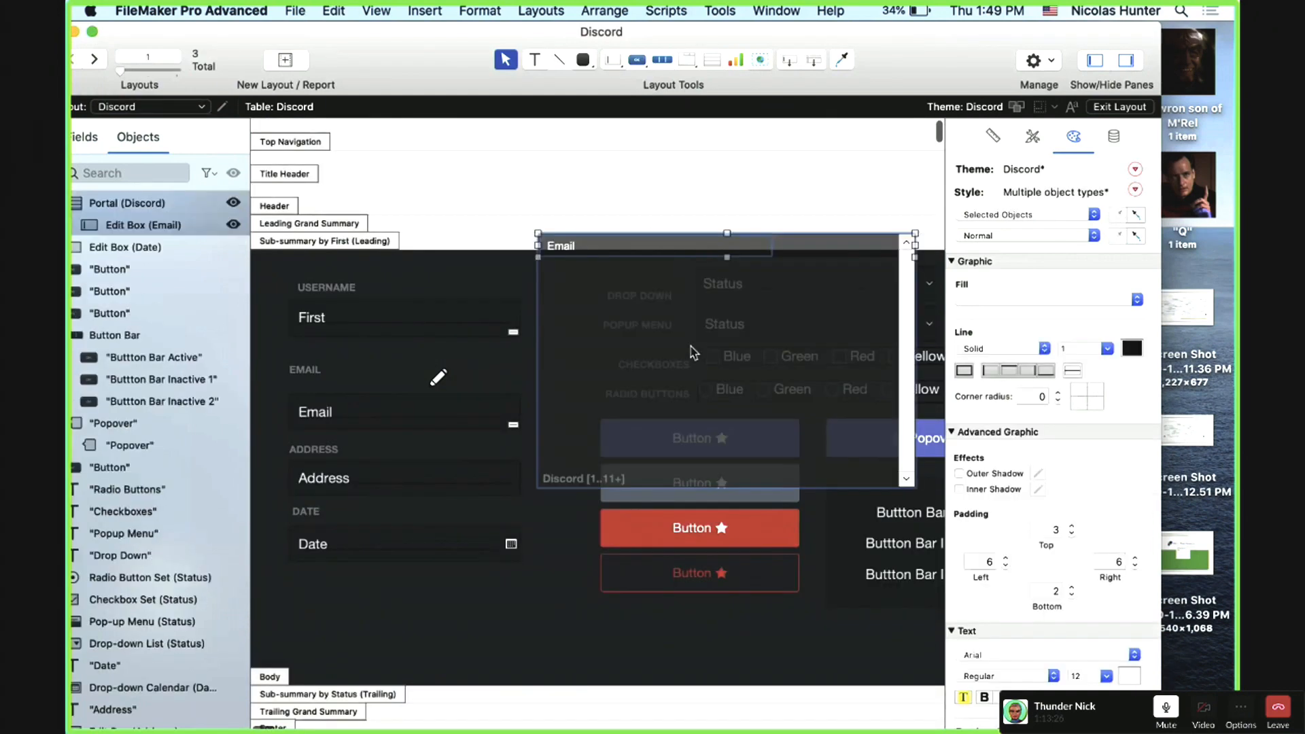
# Step: Move the pasted Email portal around the Discord layout's body to inspect its scroll bar, and delete it
pyautogui.moveTo(694, 350); pyautogui.dragTo(615, 400)
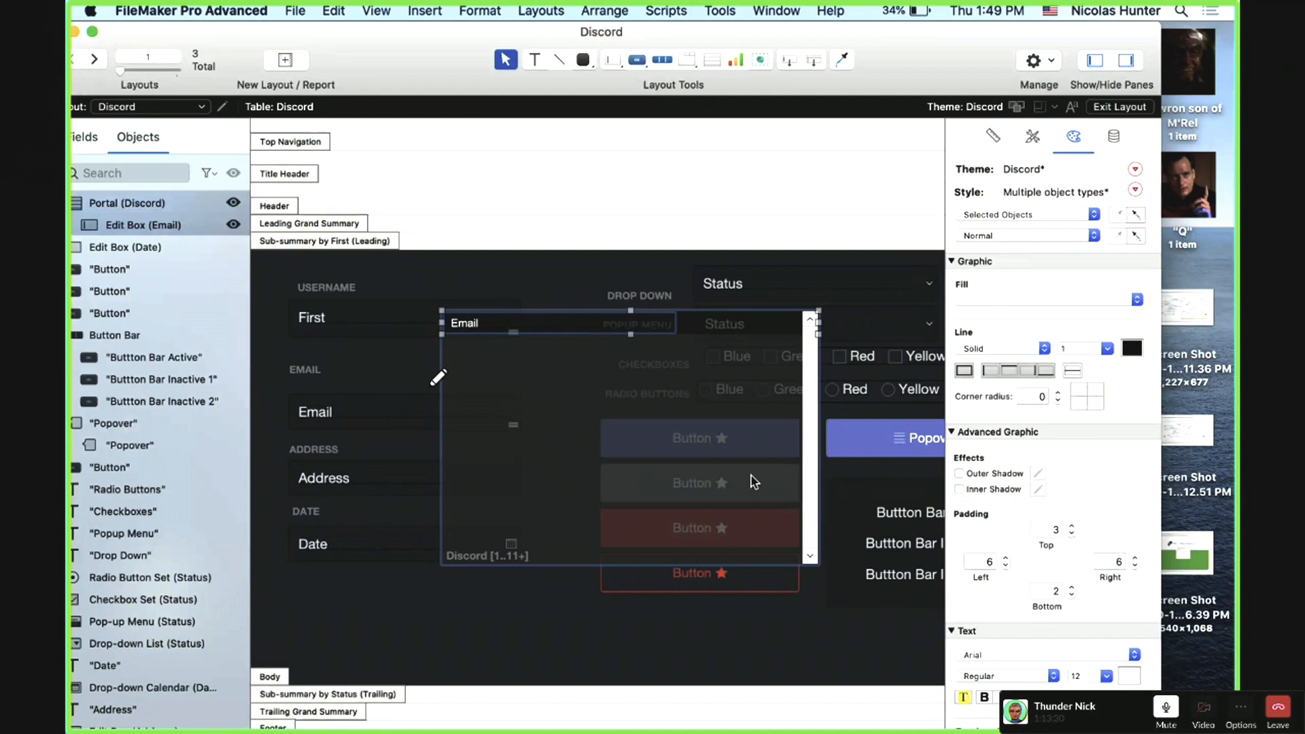
pyautogui.moveTo(751, 480); pyautogui.dragTo(741, 395)
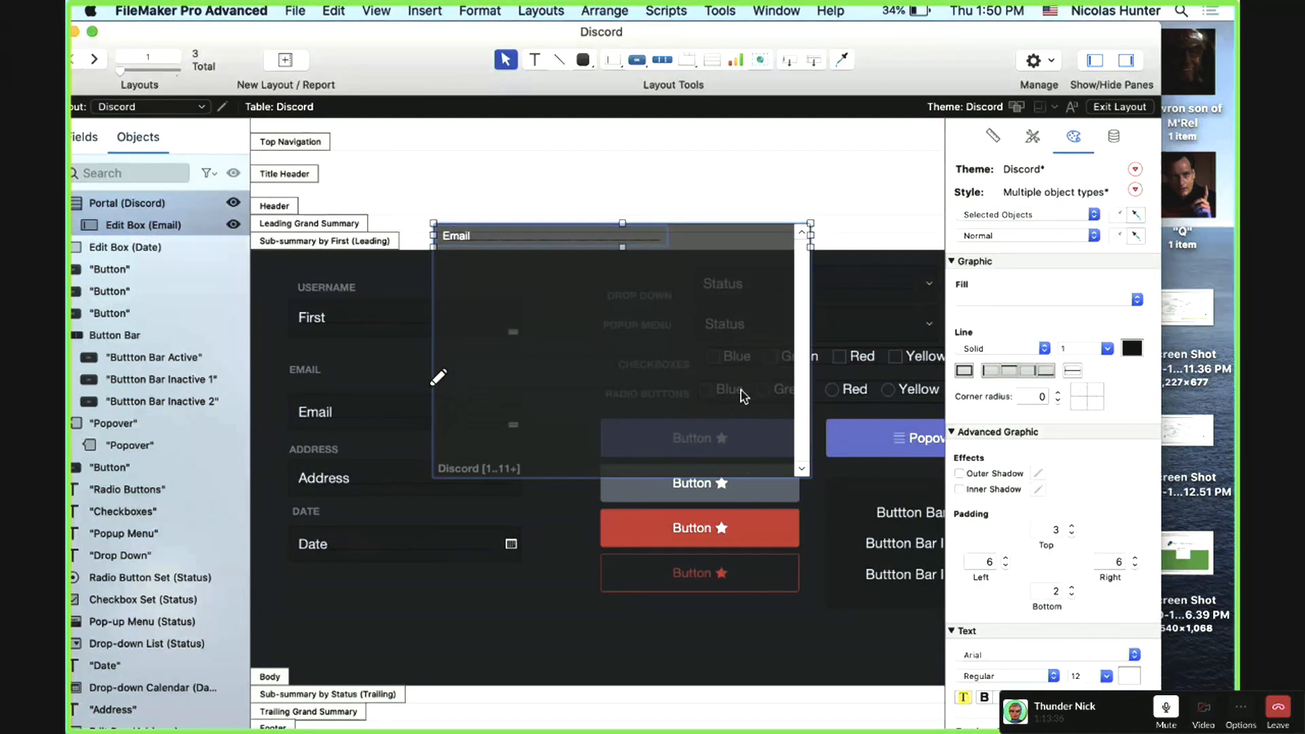
pyautogui.press('Delete')
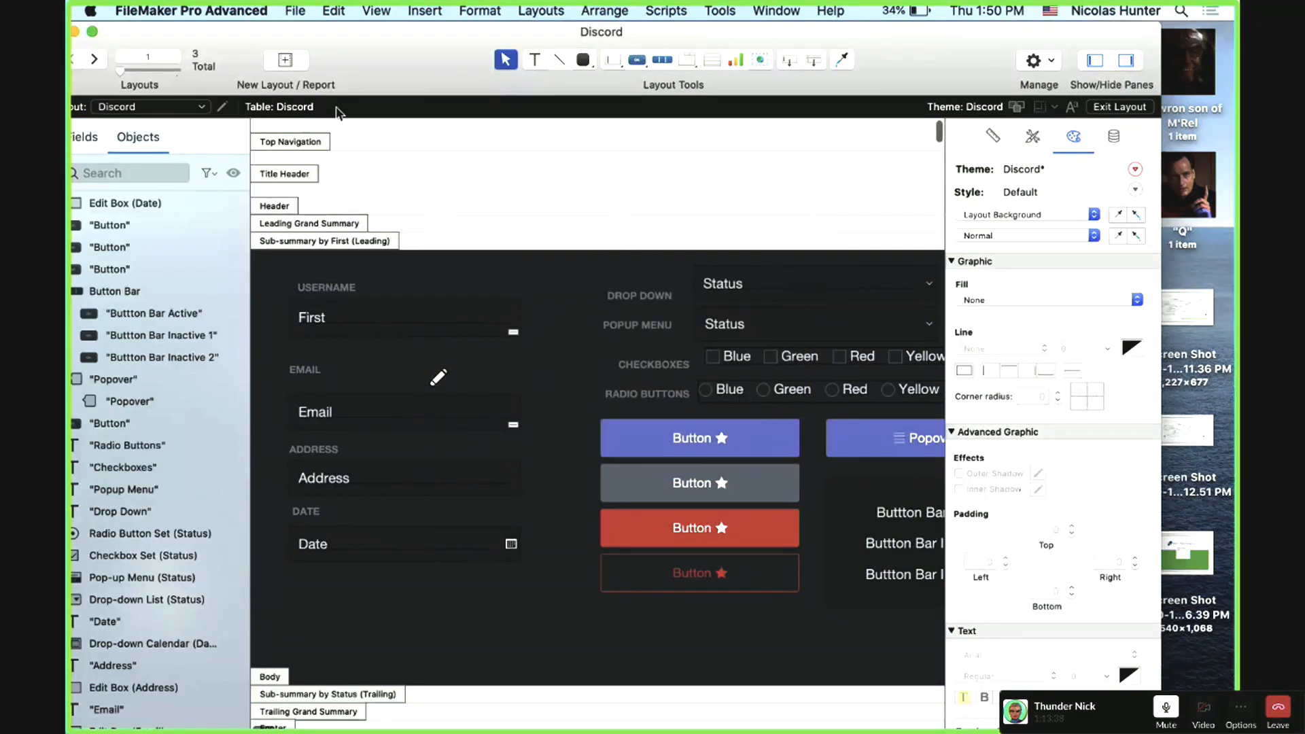
# Step: Examine the scroll bar of the Email portal on Layout #3 and compare its Luminous styling with the Discord layout
pyautogui.click(189, 107)
pyautogui.click(194, 122)
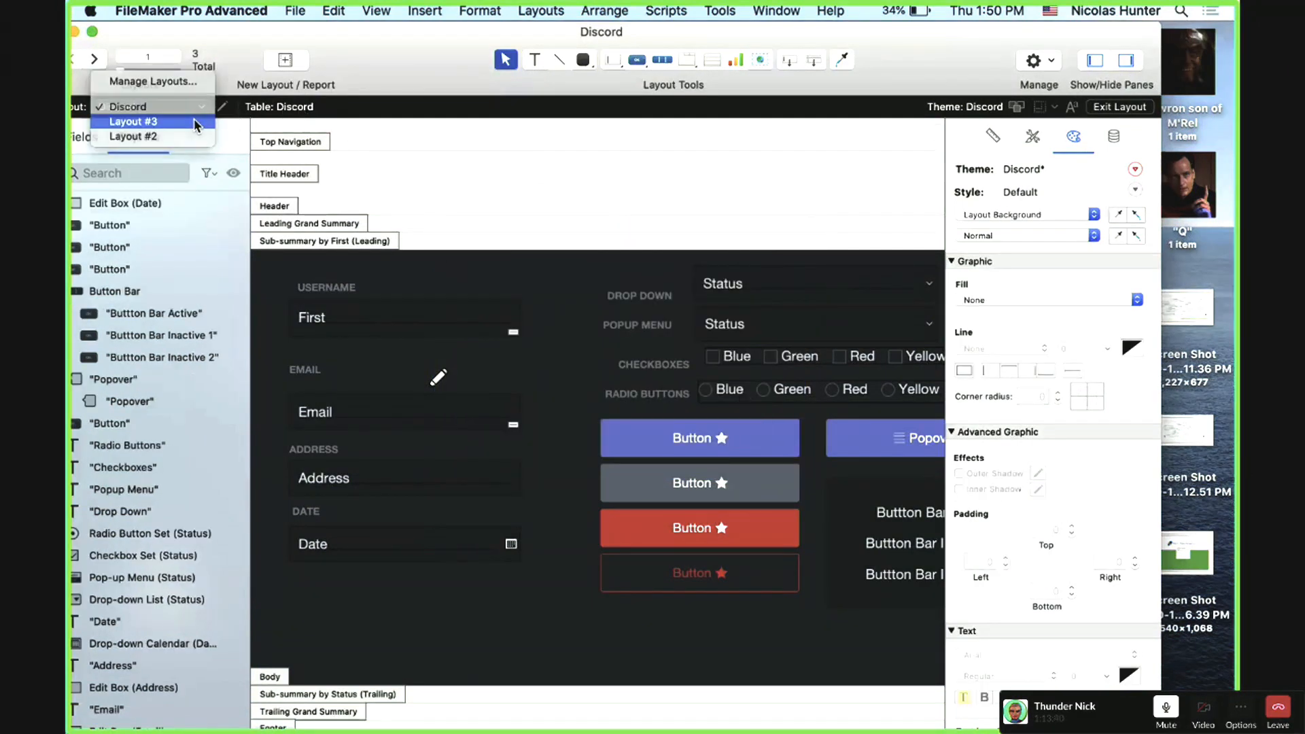
pyautogui.click(687, 378)
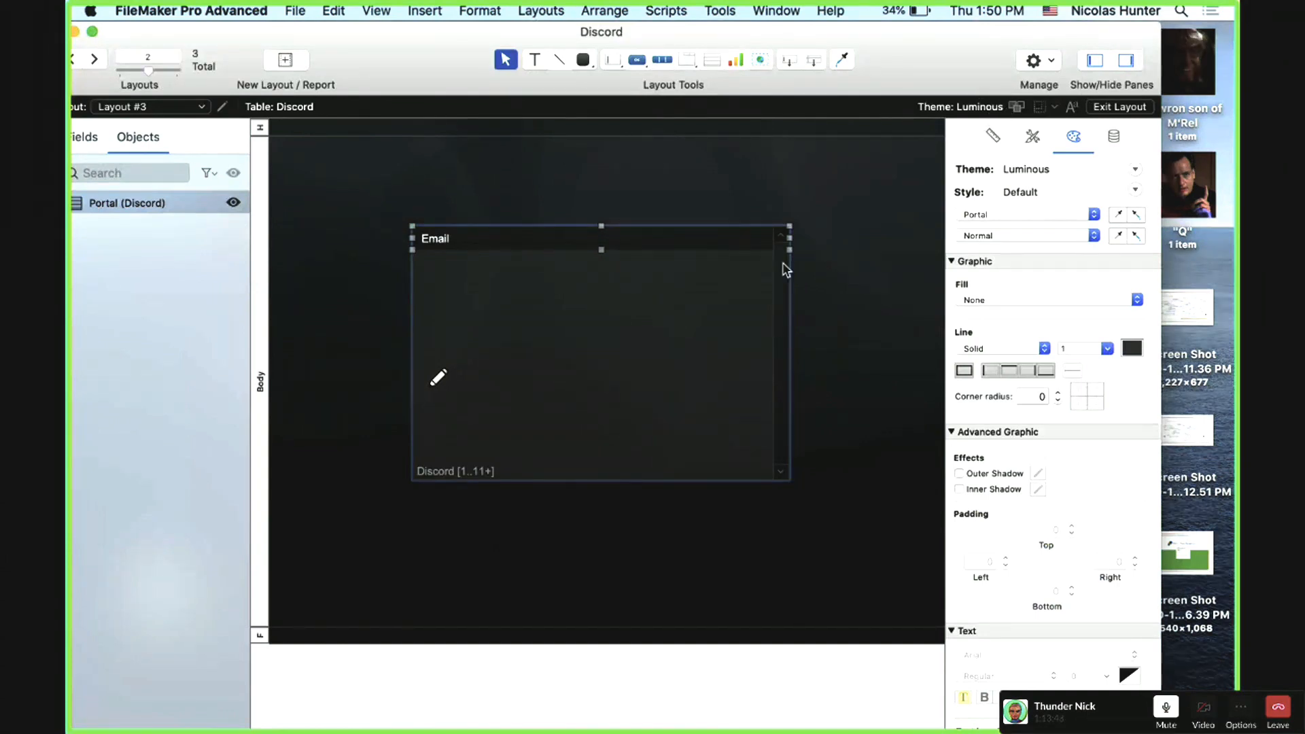
pyautogui.click(840, 401)
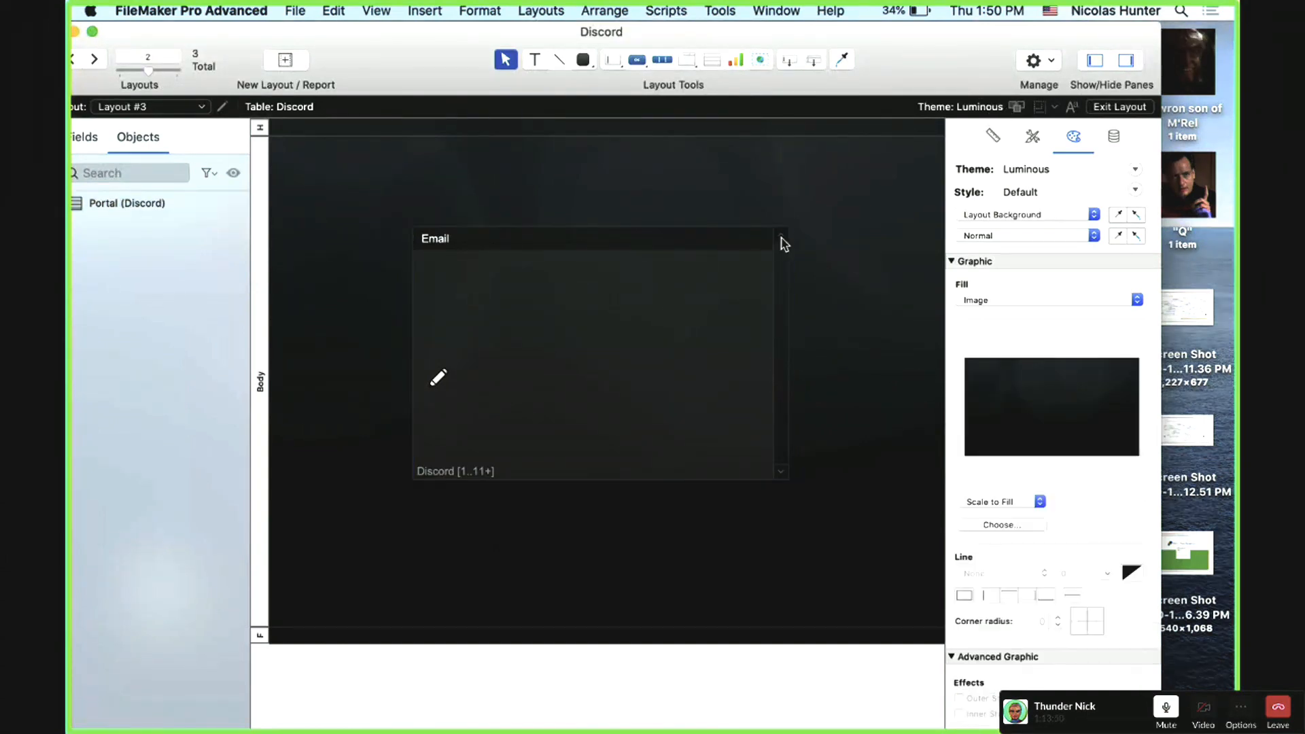
pyautogui.click(784, 243)
pyautogui.click(149, 108)
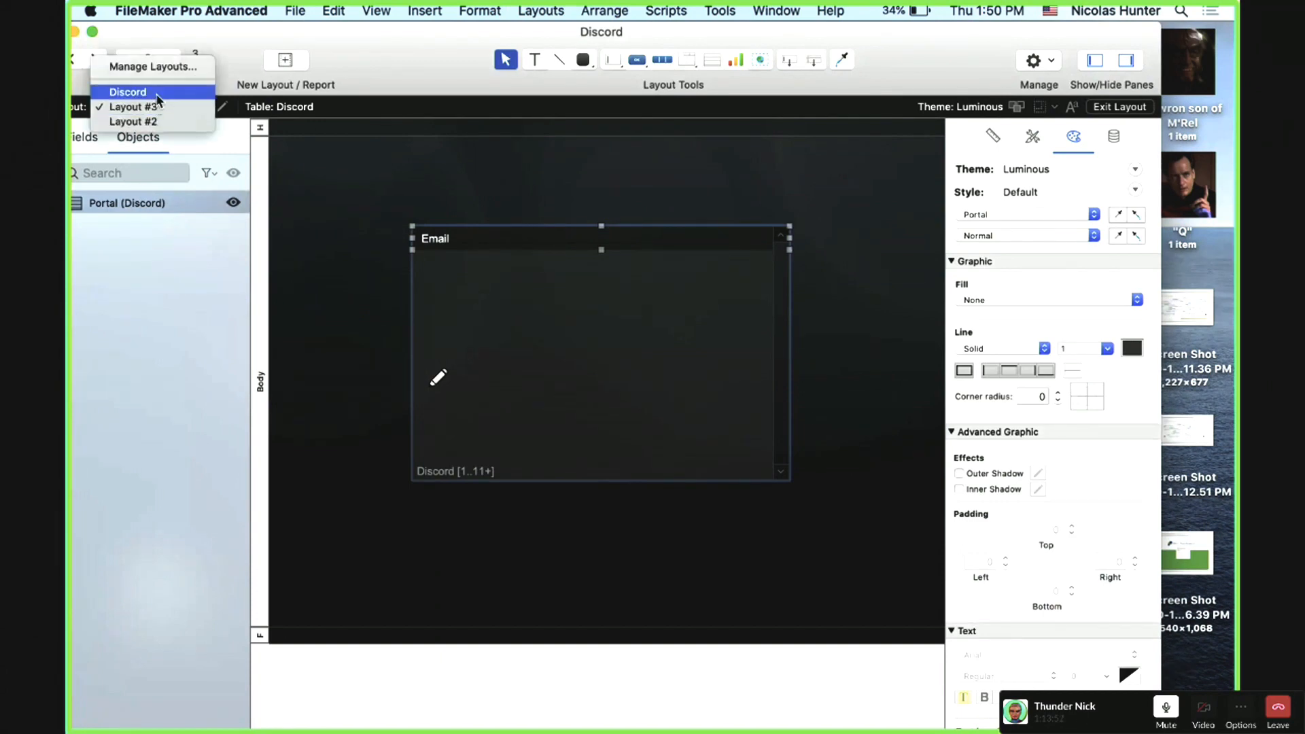
pyautogui.click(132, 90)
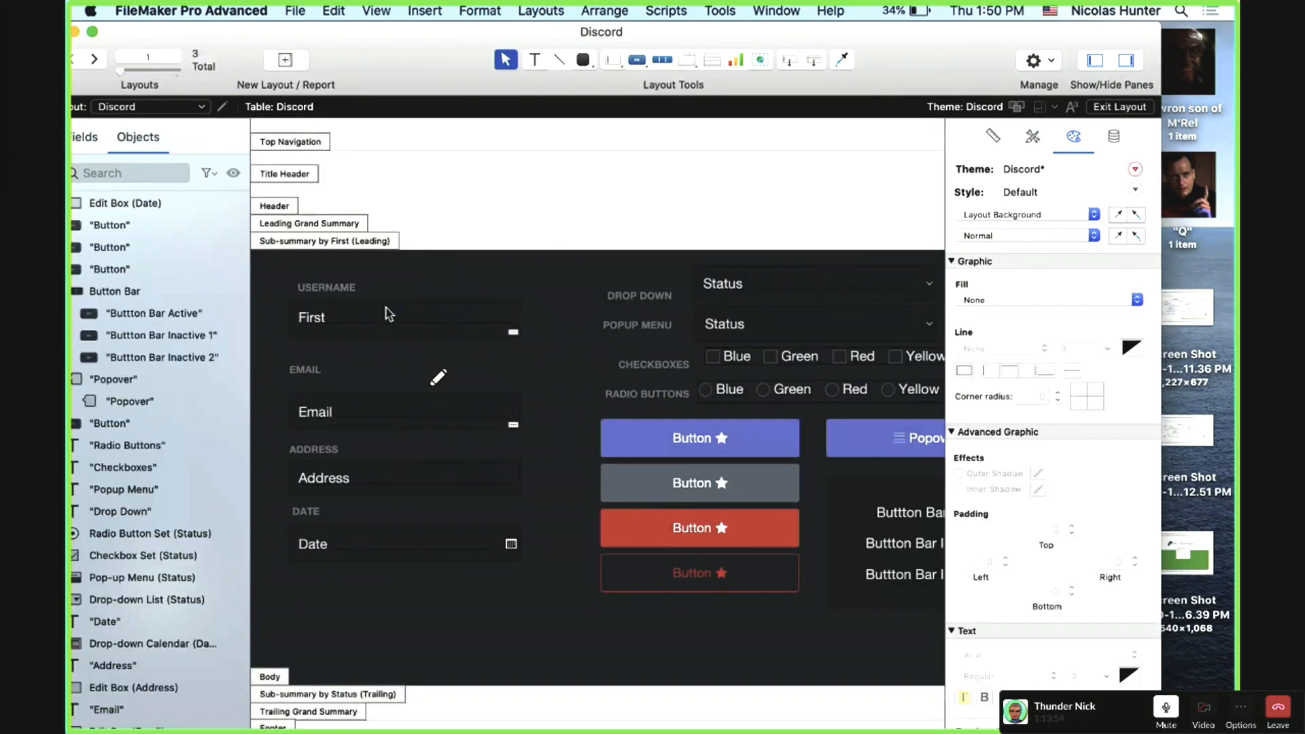
pyautogui.click(198, 107)
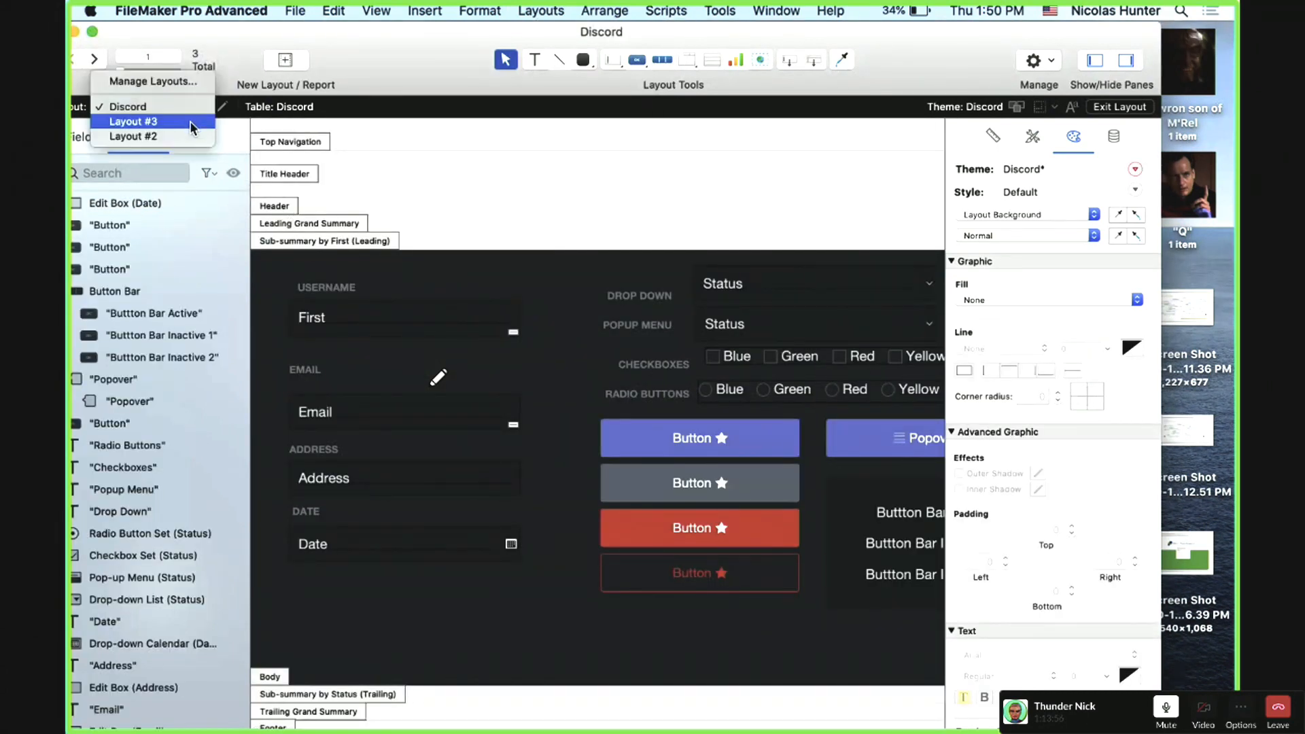
pyautogui.click(194, 122)
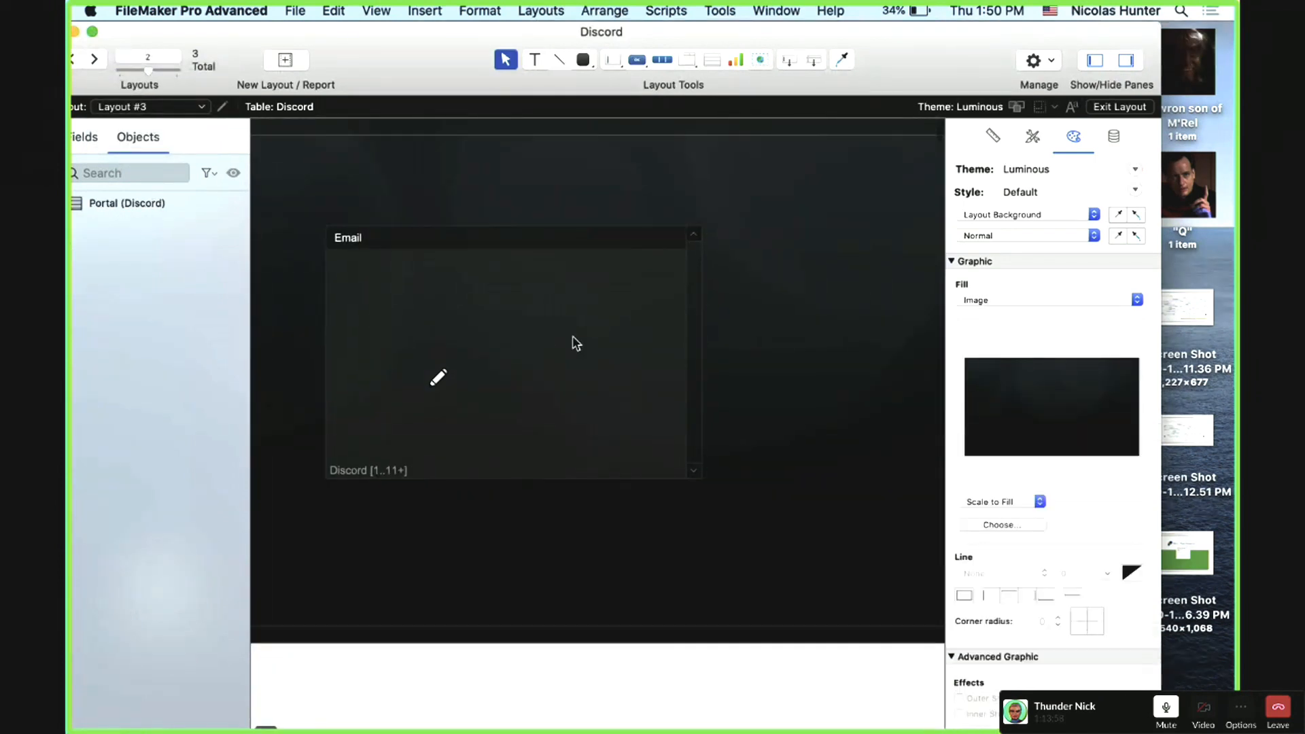
pyautogui.click(575, 342)
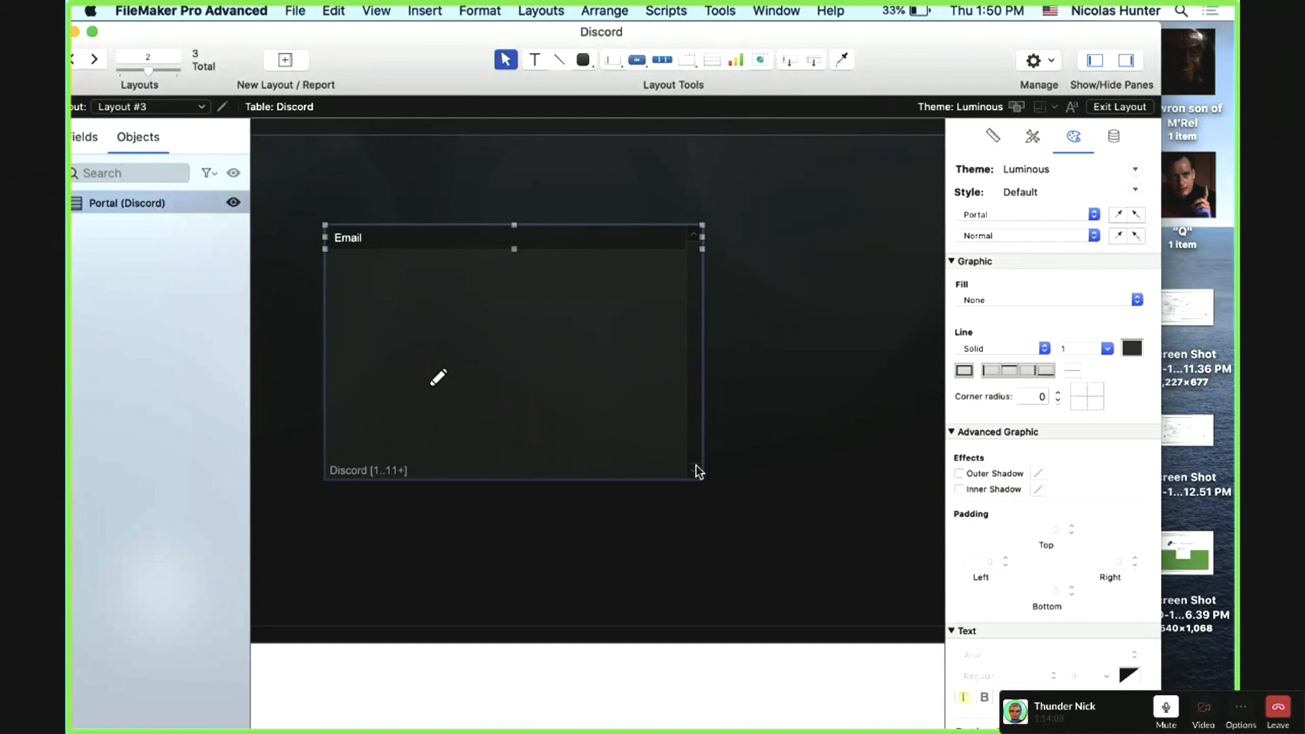
# Step: Switch to the Discord layout and set the portal on the Portal tab to show its scroll bar When scrolling
pyautogui.click(202, 107)
pyautogui.click(203, 99)
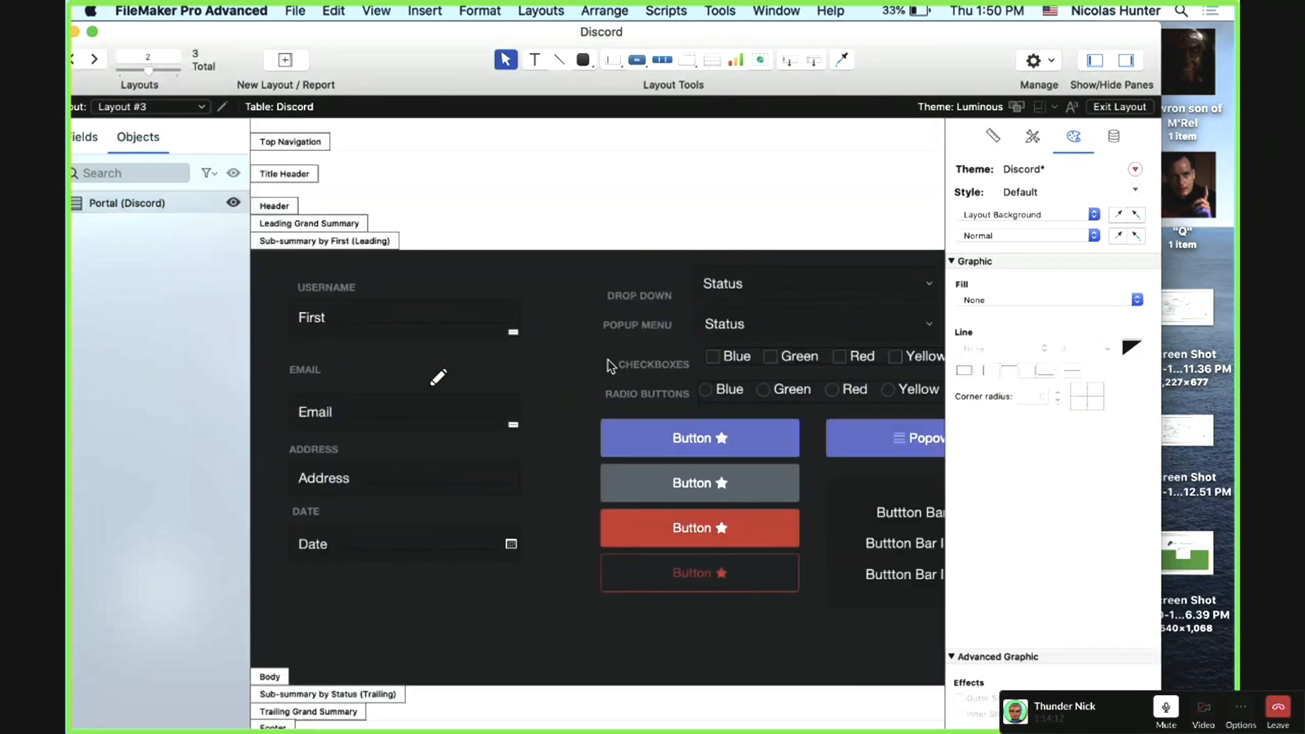
pyautogui.hscroll(10, 605, 311)
pyautogui.scroll(-4, 605, 311)
pyautogui.click(629, 289)
pyautogui.scroll(-2, 627, 437)
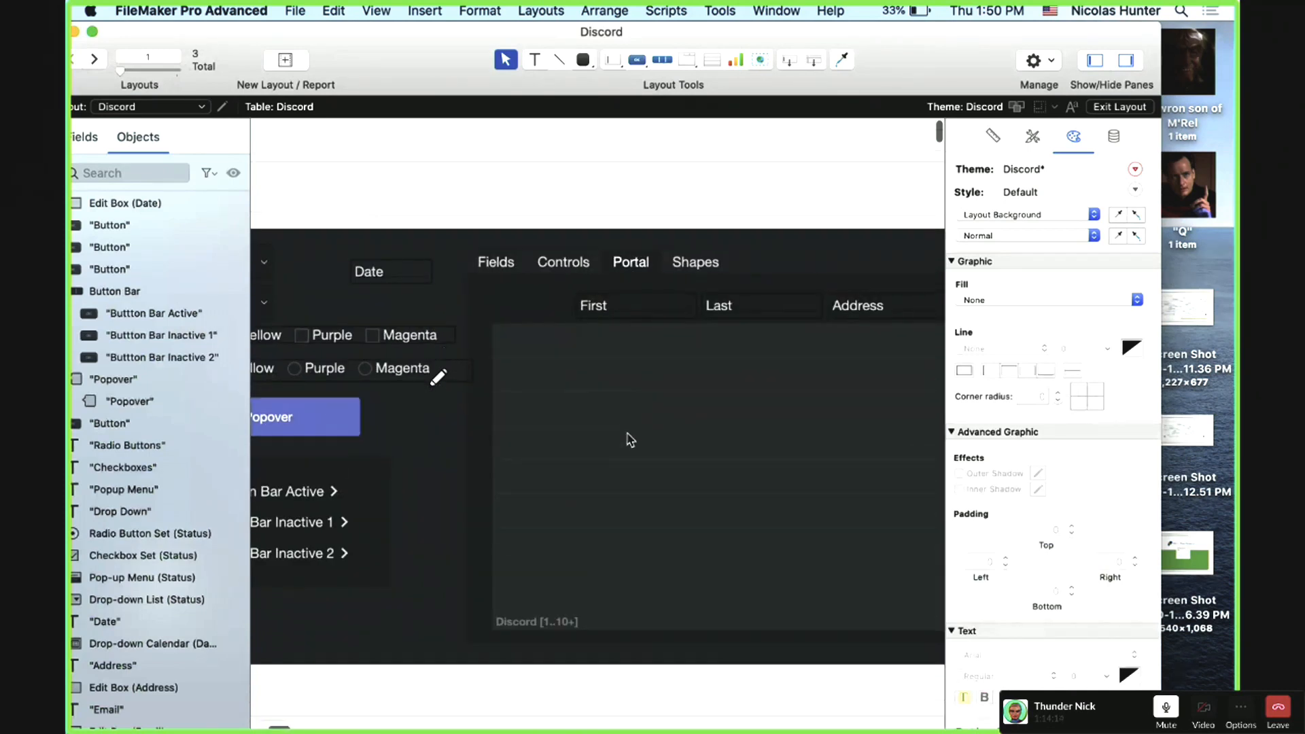
pyautogui.hscroll(10, 626, 437)
pyautogui.hscroll(3, 626, 437)
pyautogui.doubleClick(626, 437)
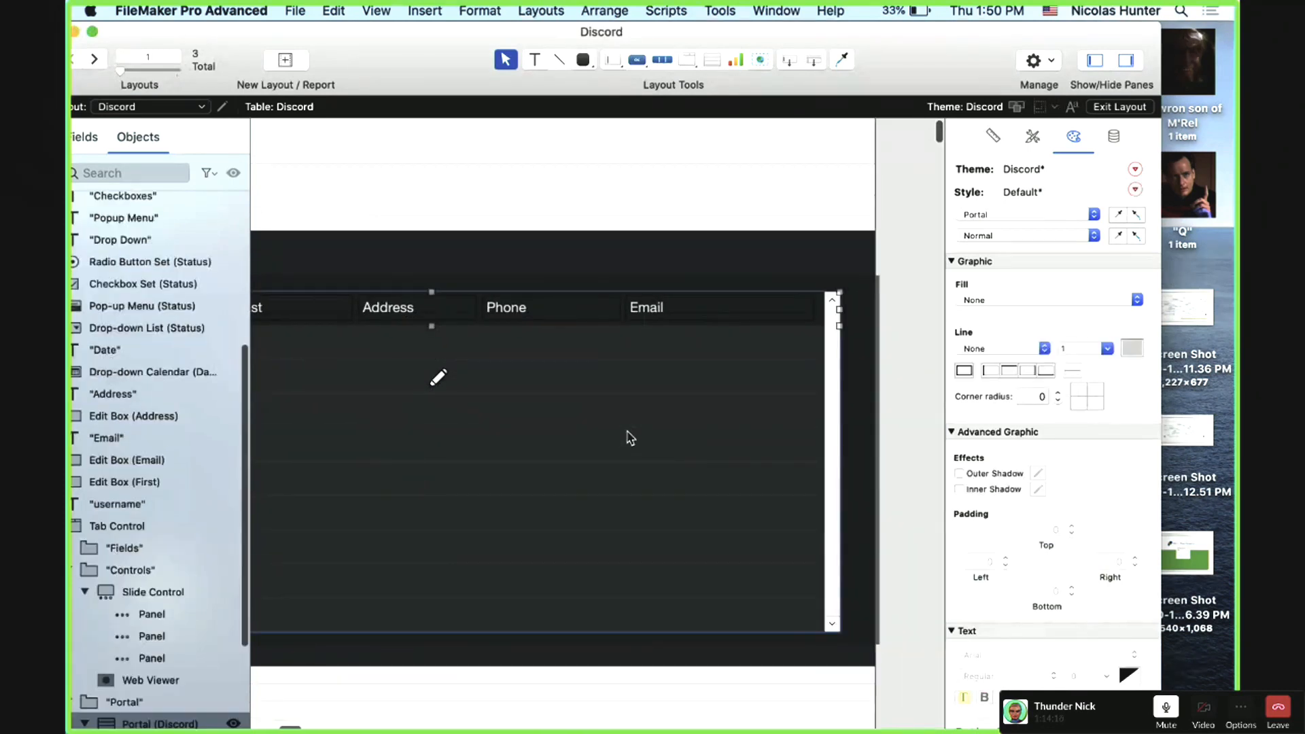
pyautogui.click(380, 376)
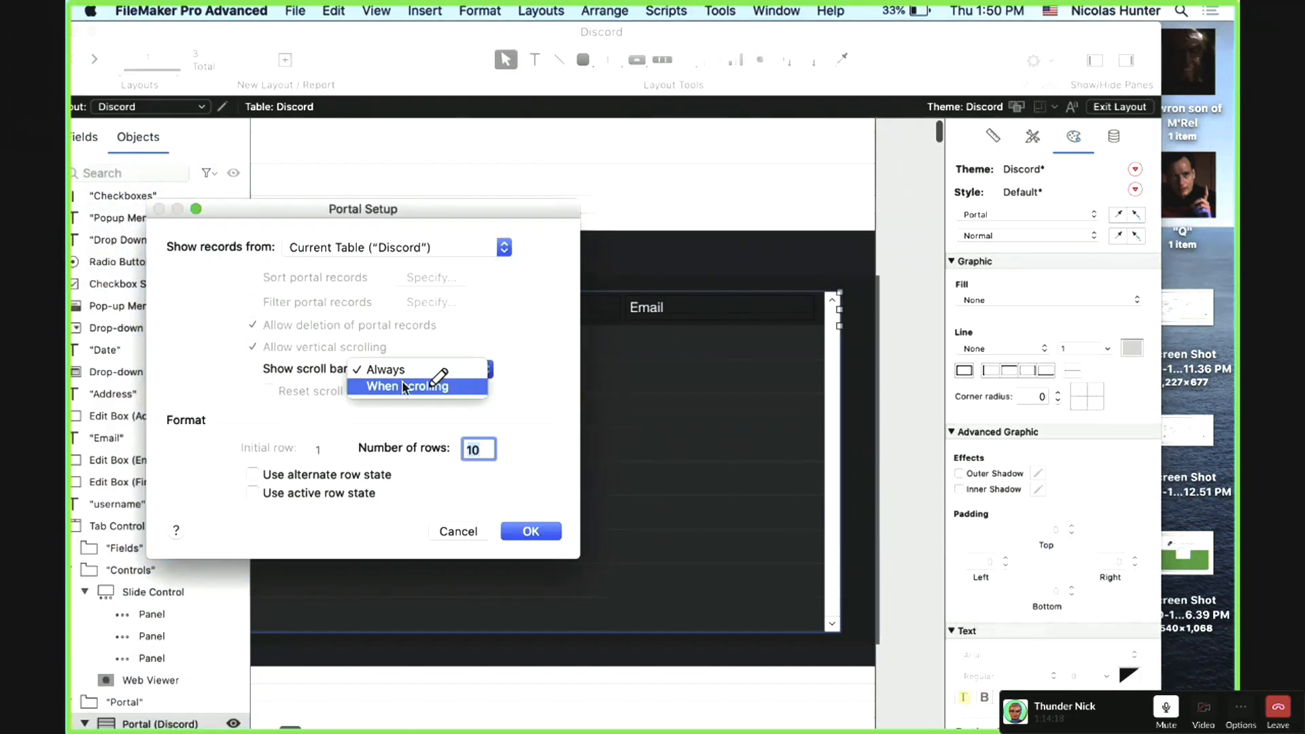
pyautogui.click(425, 382)
pyautogui.click(556, 534)
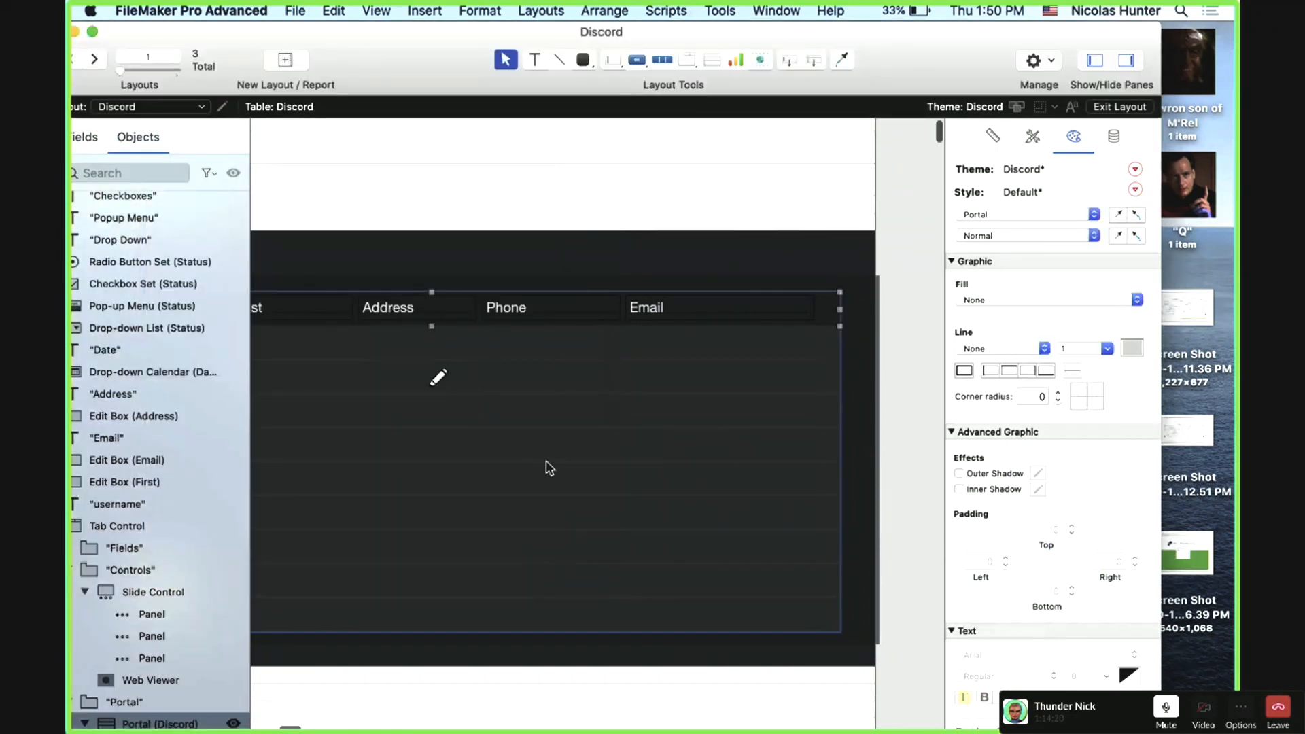
# Step: View the Discord layout in Browse mode and scroll through the portal records to check how the scroll bar appears
pyautogui.press('super+b')
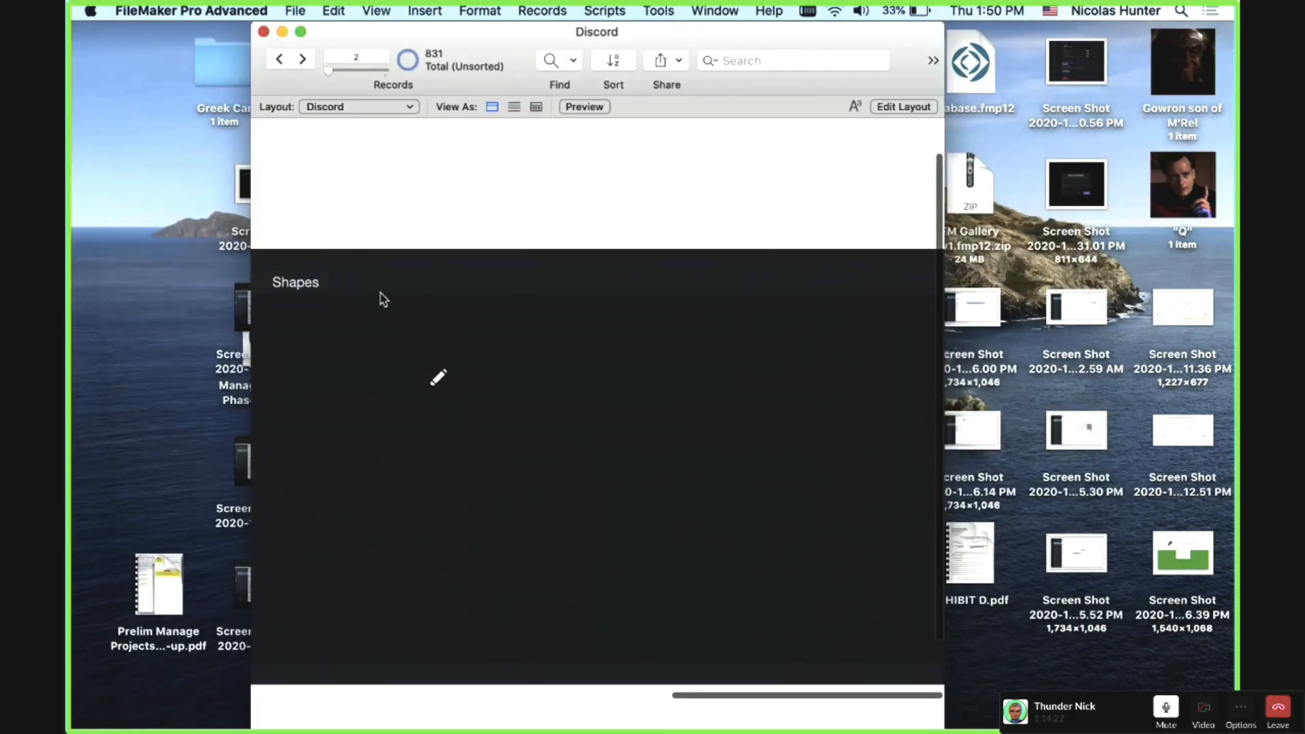
pyautogui.hscroll(3, 641, 338)
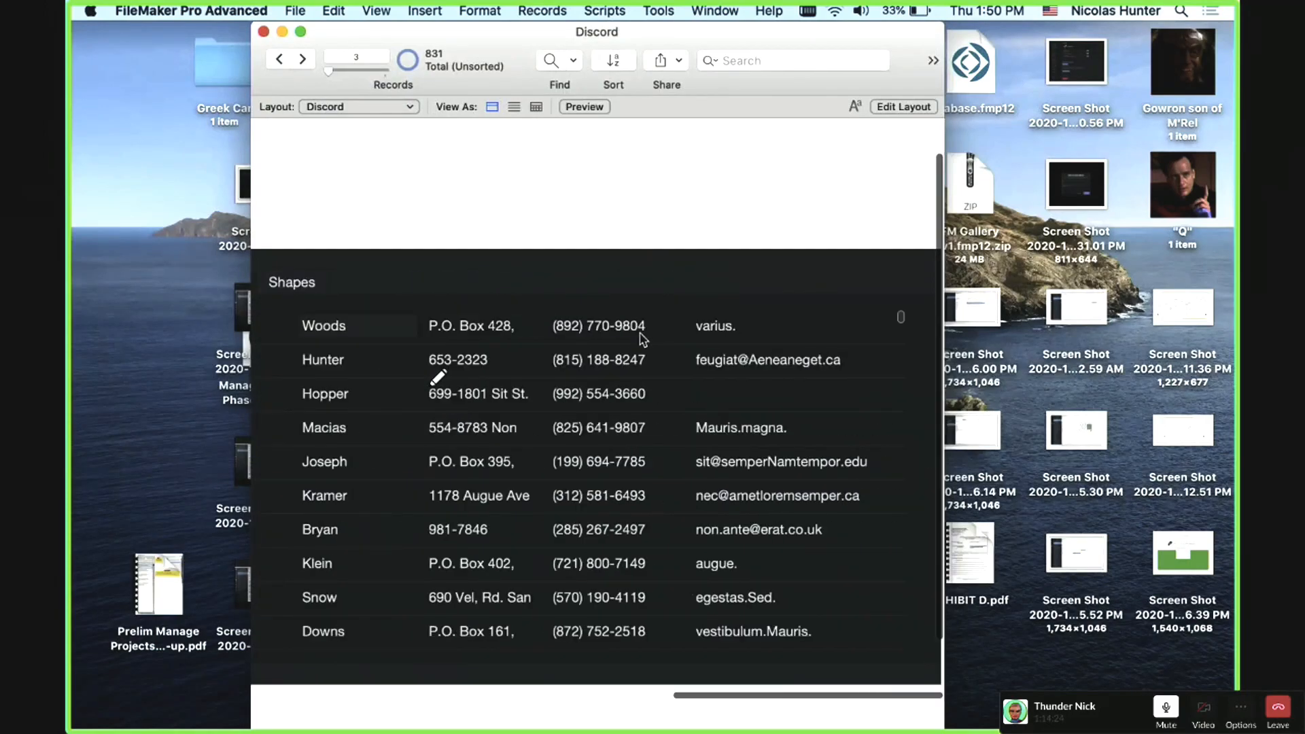
pyautogui.scroll(-10, 751, 357)
pyautogui.scroll(-15, 904, 367)
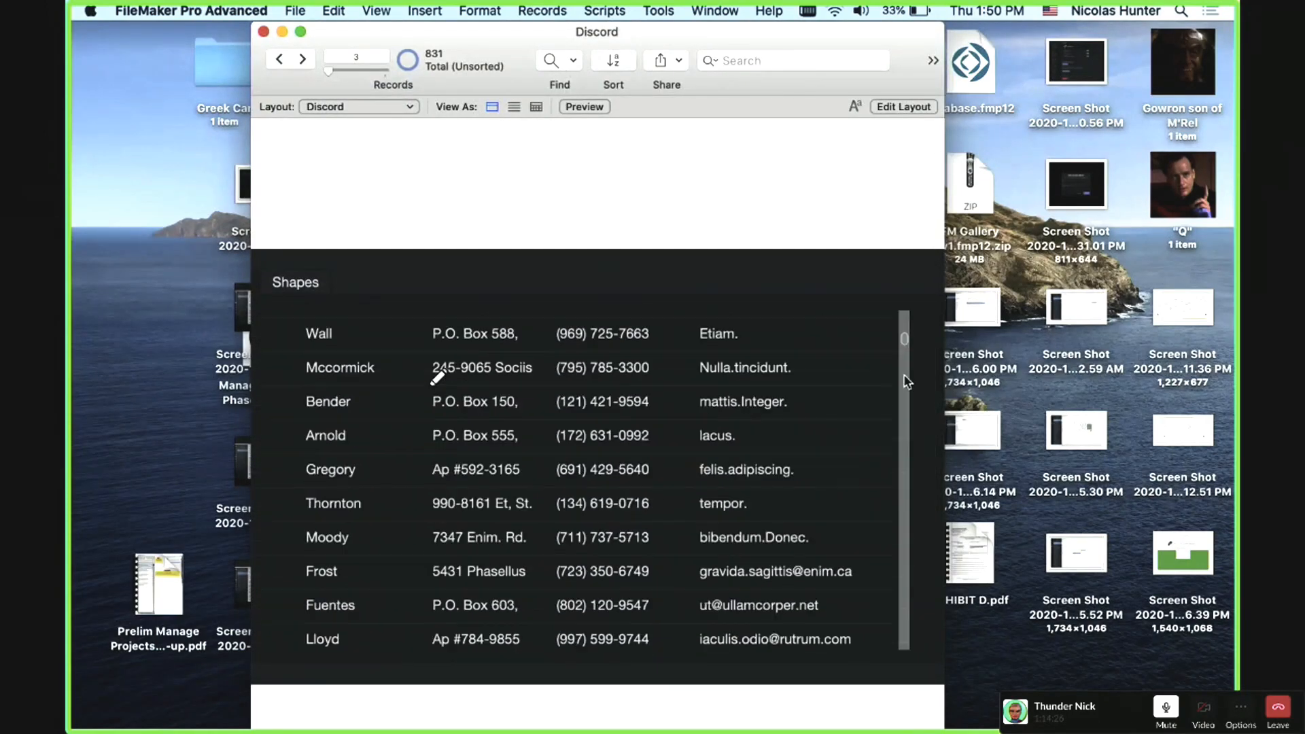
pyautogui.hscroll(-3, 724, 401)
pyautogui.hscroll(-3, 725, 401)
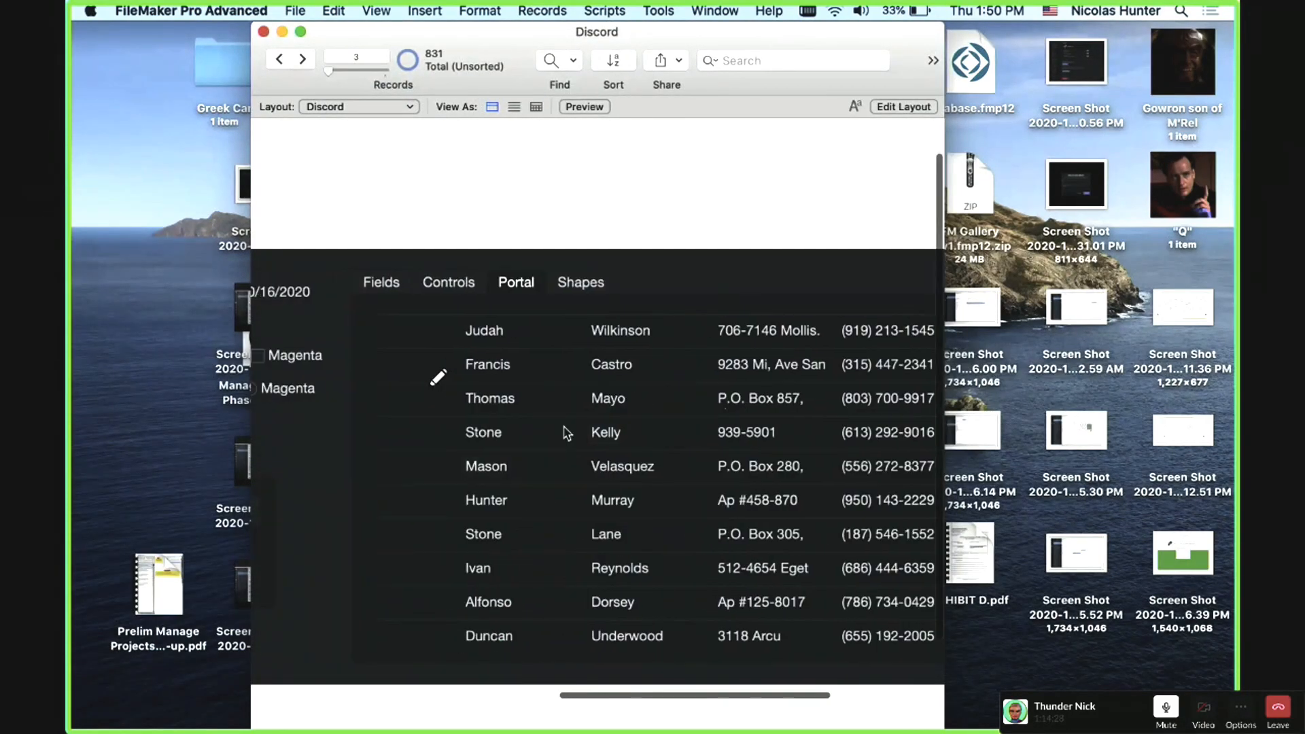
pyautogui.click(541, 435)
# Step: Return to Layout mode and save the portal's changes to its current Default style and to the Discord theme
pyautogui.press('super+l')
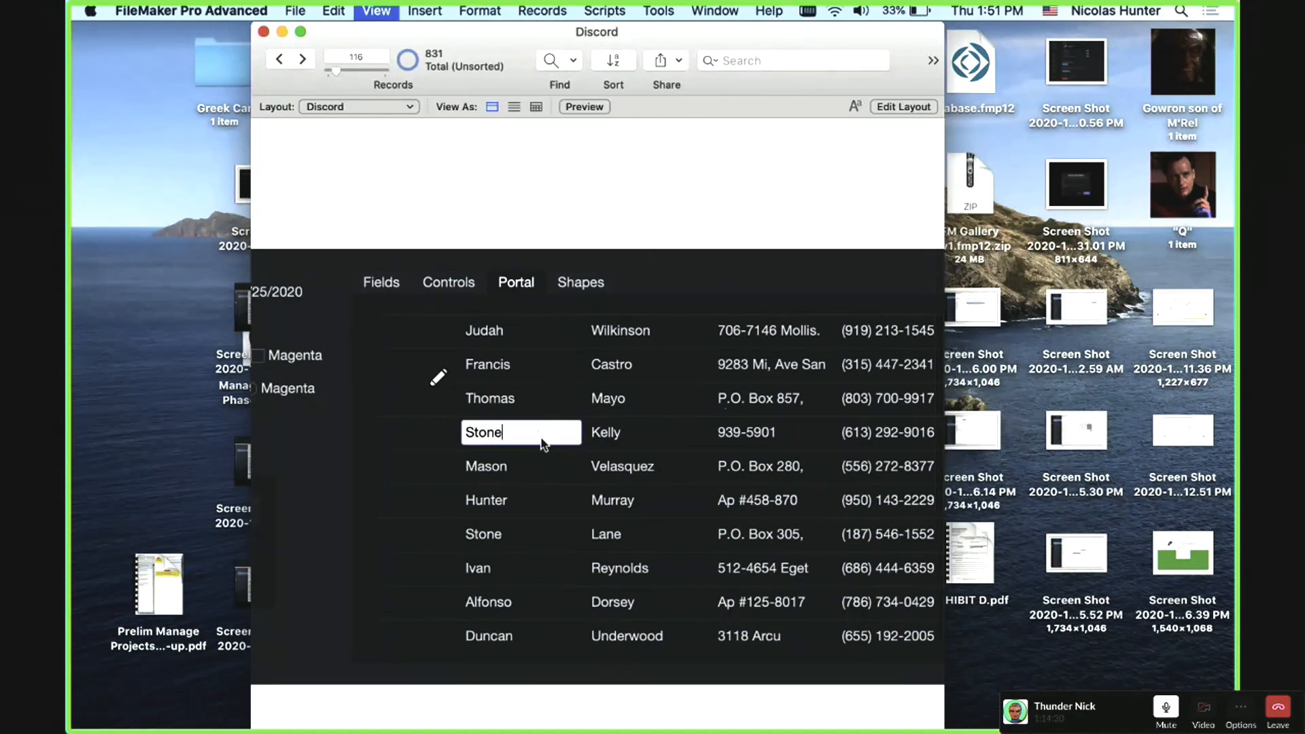
pyautogui.click(558, 440)
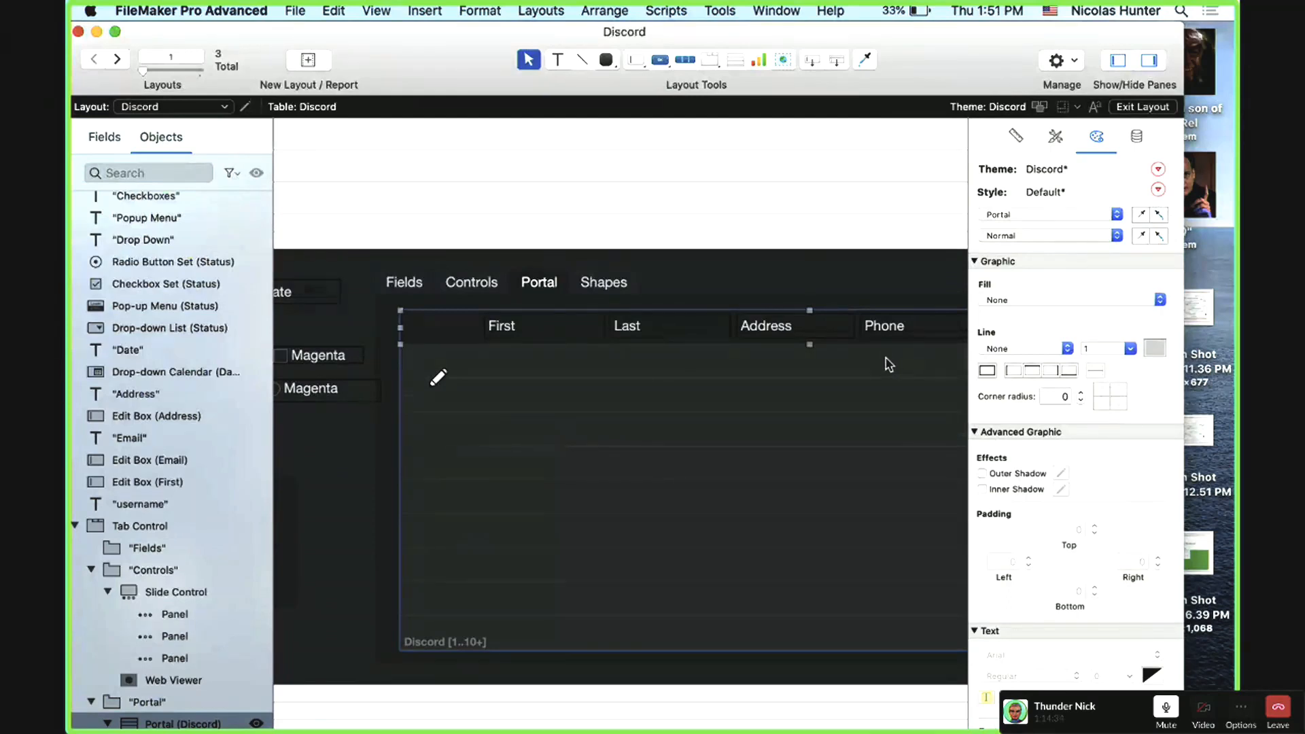
pyautogui.click(1158, 190)
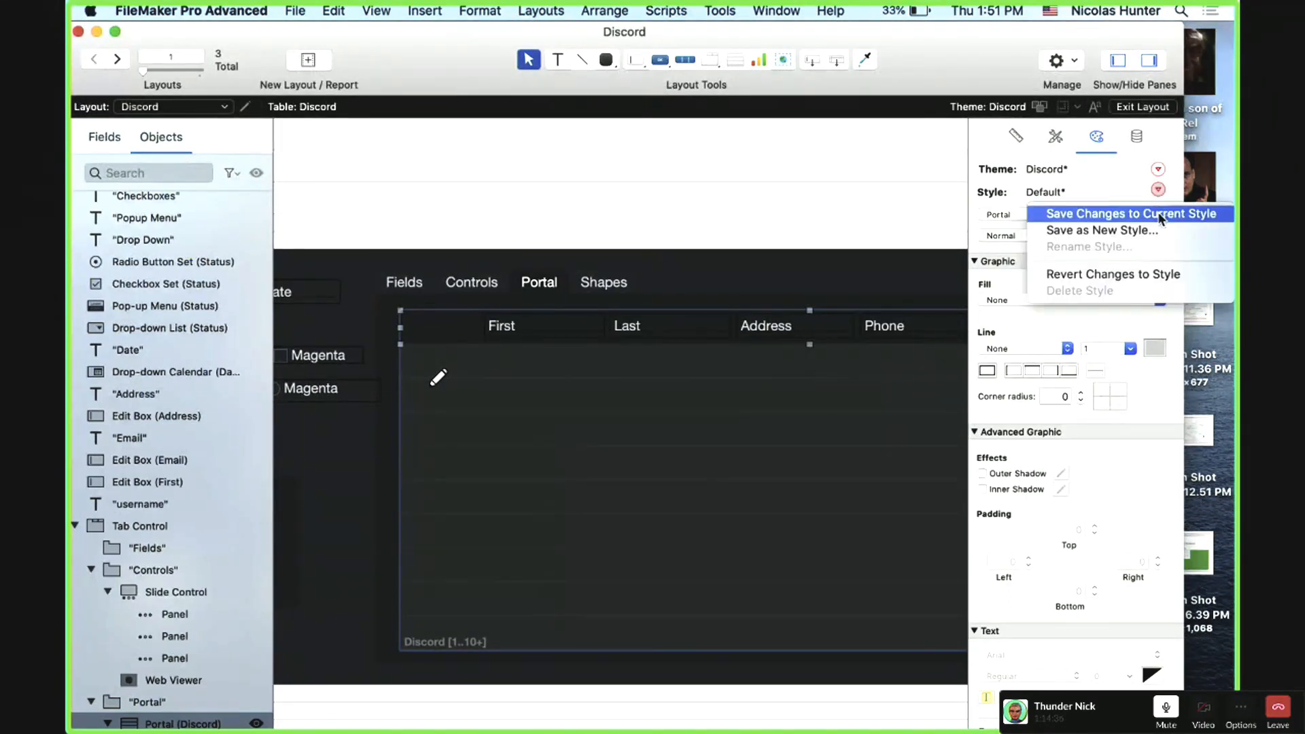
pyautogui.click(1161, 214)
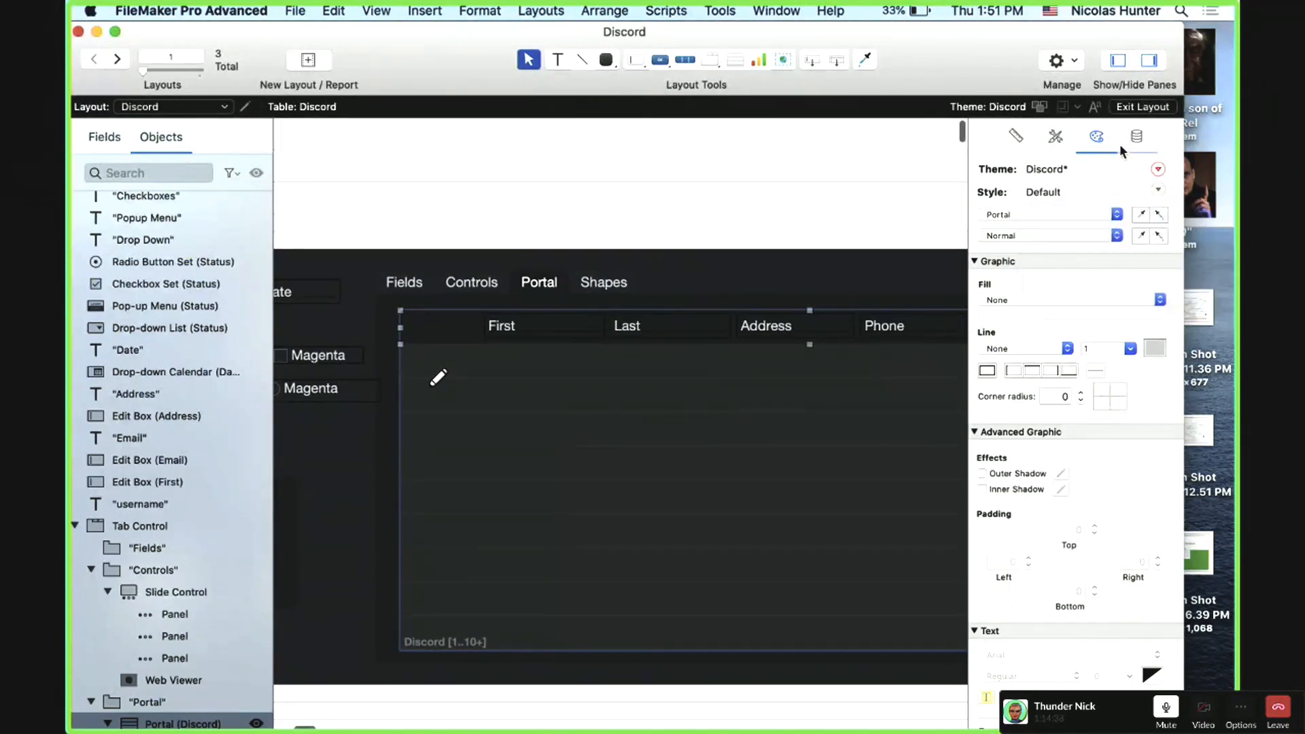
pyautogui.click(1159, 169)
pyautogui.click(1107, 184)
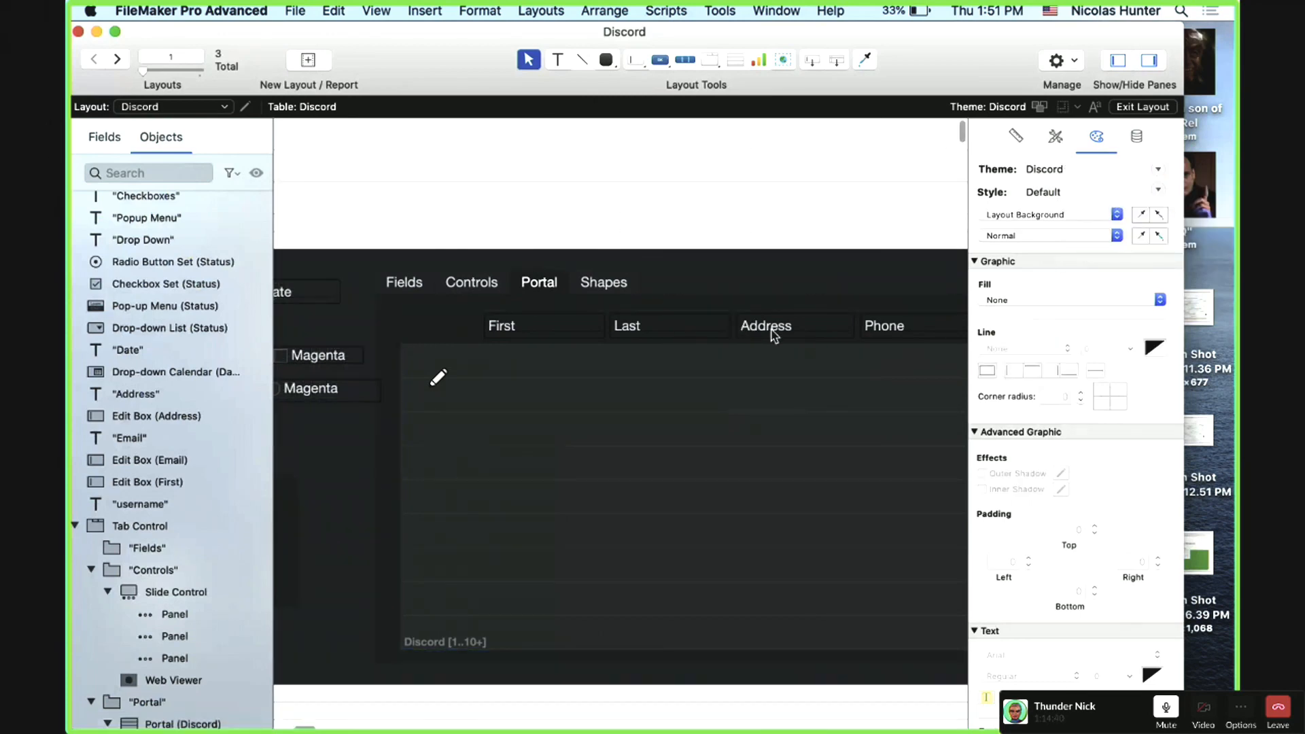
pyautogui.click(773, 333)
pyautogui.click(762, 413)
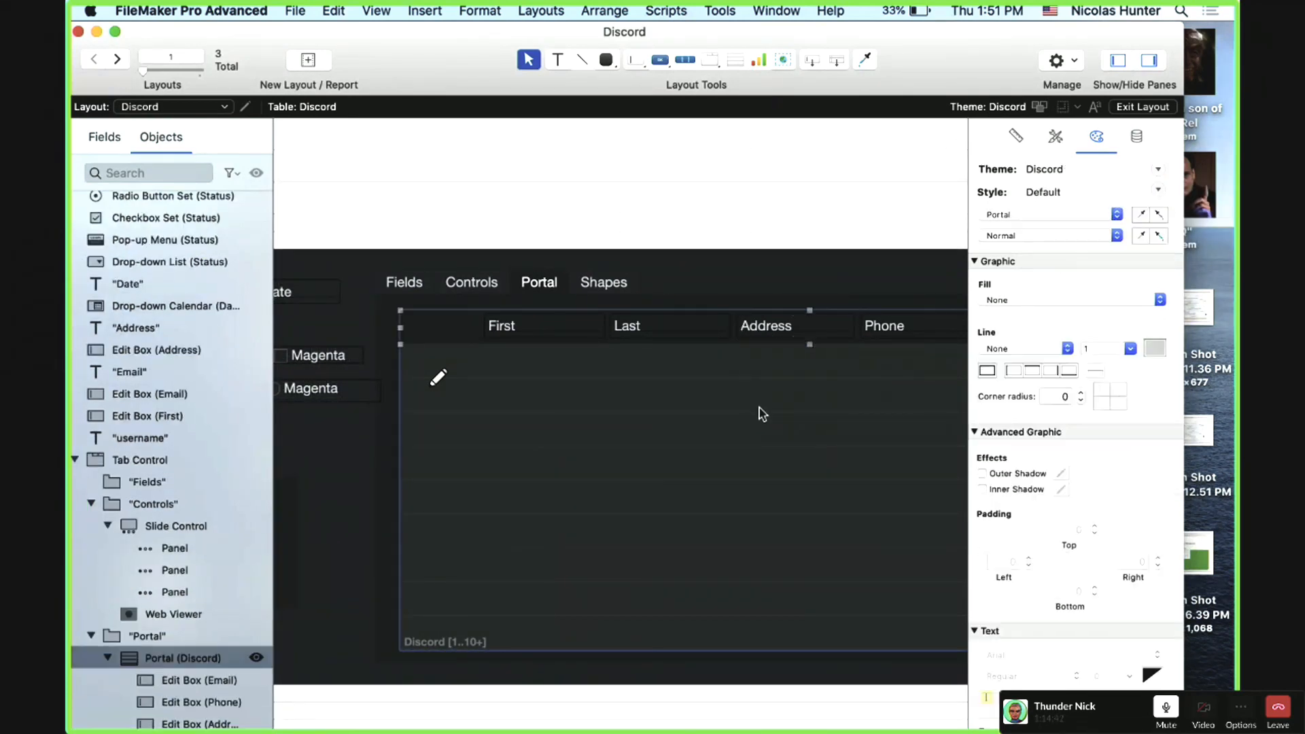
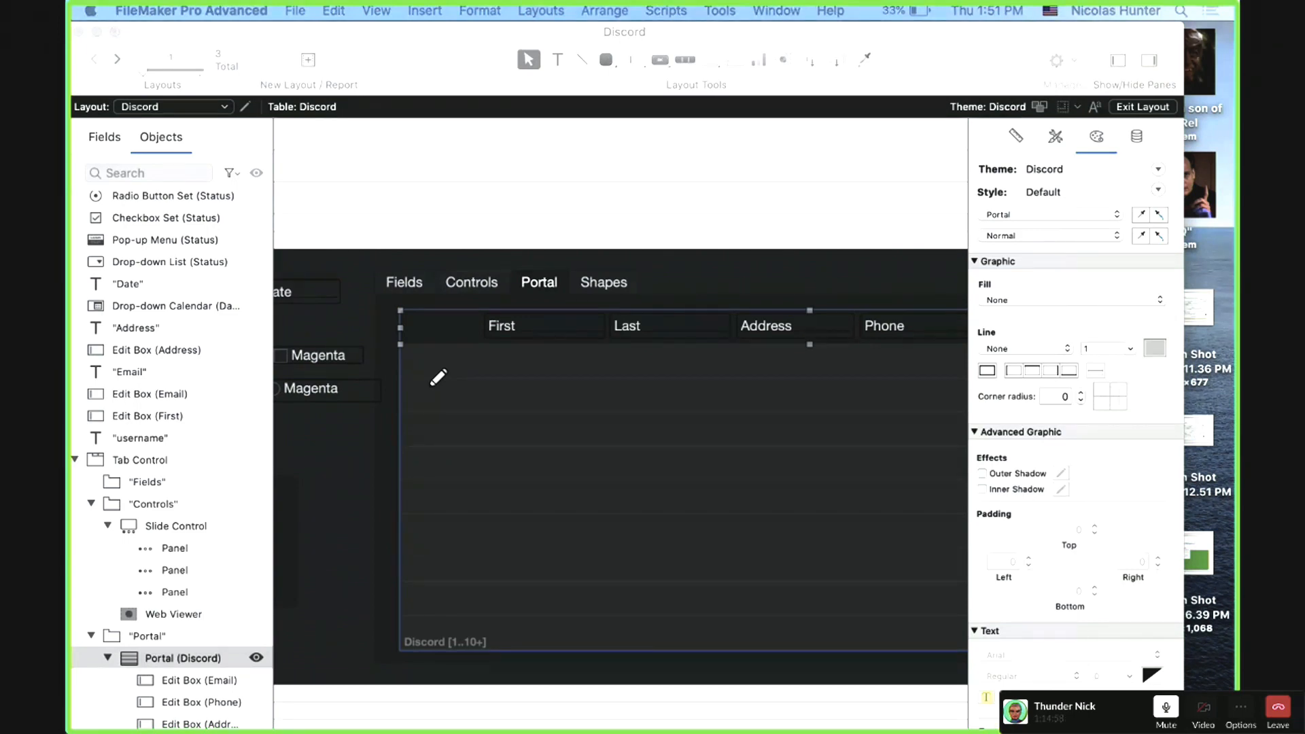
# Step: Move the EMAIL label down closer to the Email field in the layout's body
pyautogui.click(489, 379)
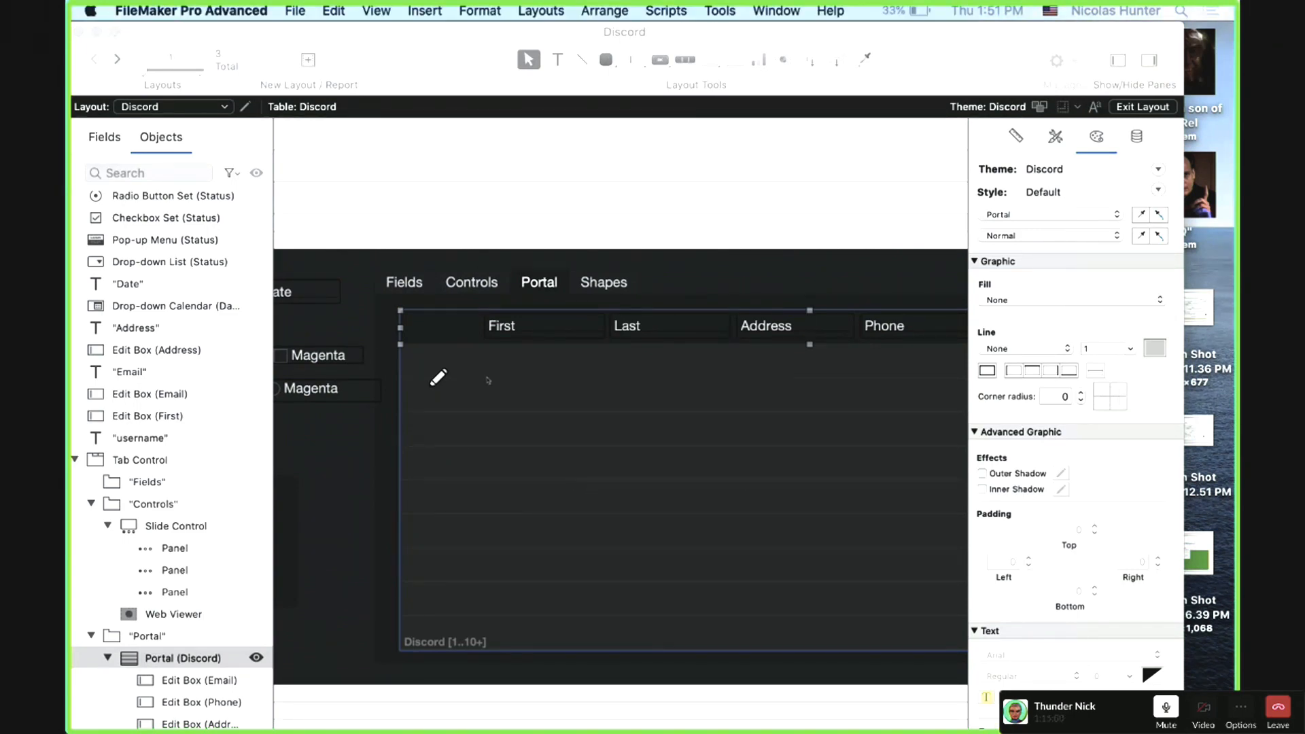
pyautogui.hscroll(-5, 497, 395)
pyautogui.hscroll(-8, 497, 396)
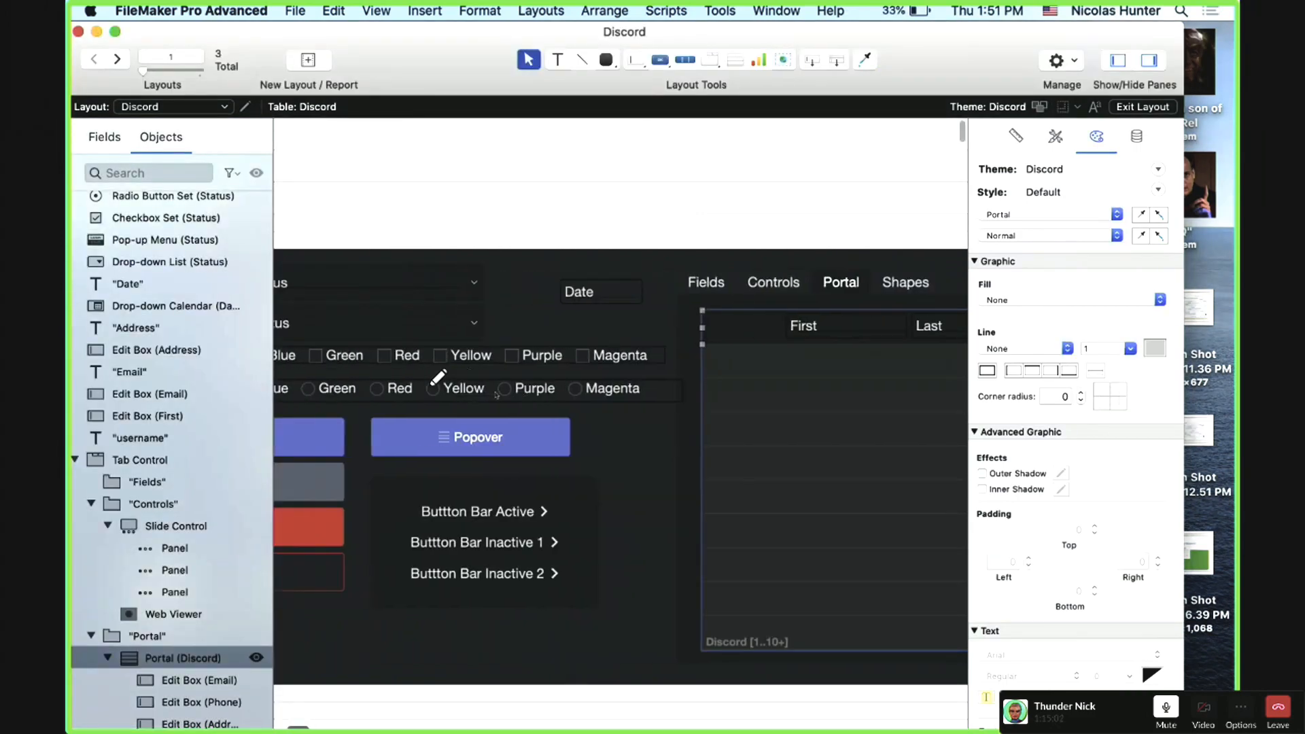
pyautogui.hscroll(-7, 497, 397)
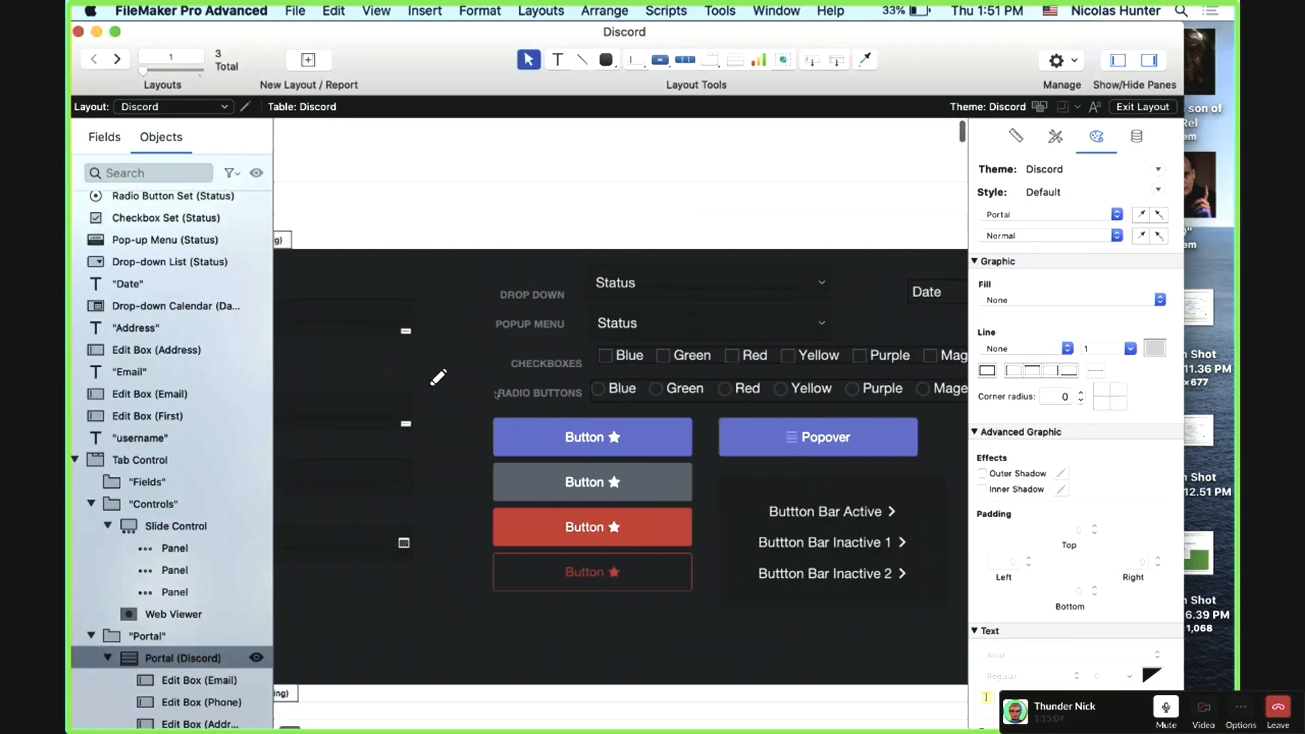
pyautogui.hscroll(-1, 496, 395)
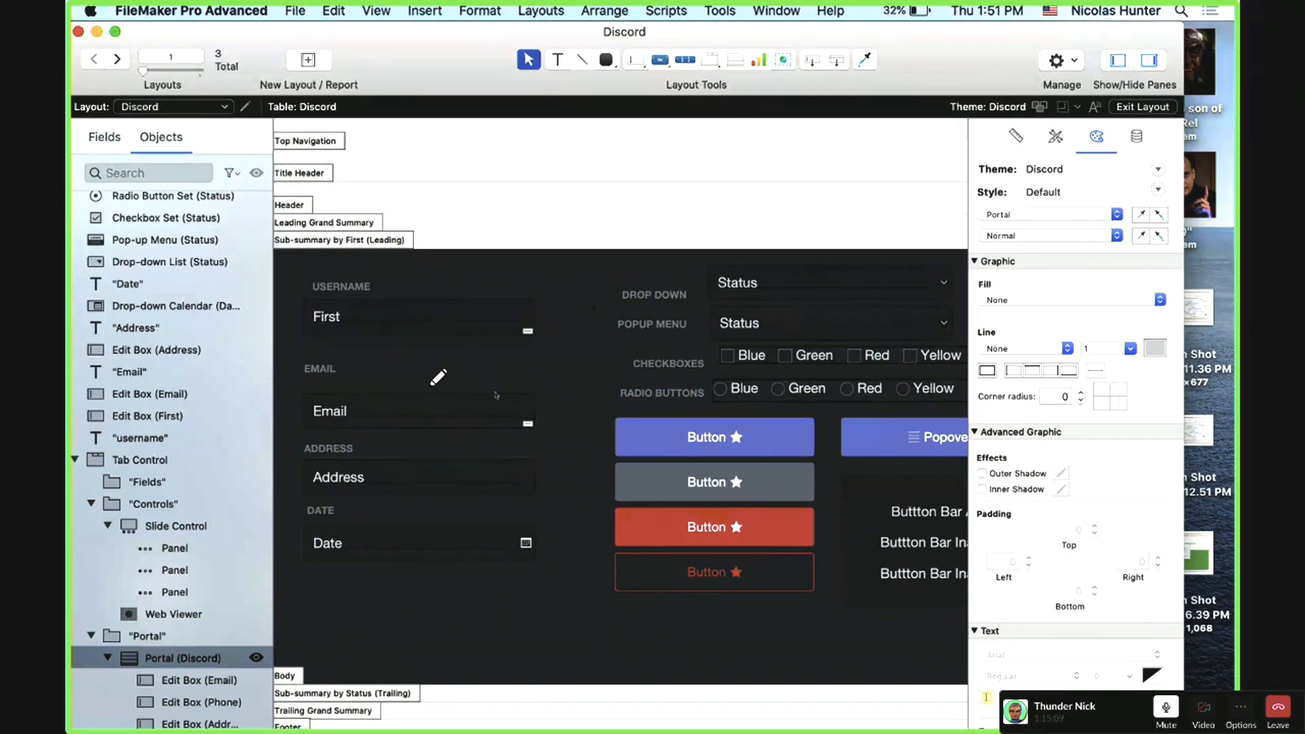
pyautogui.scroll(-1, 497, 395)
pyautogui.scroll(1, 496, 395)
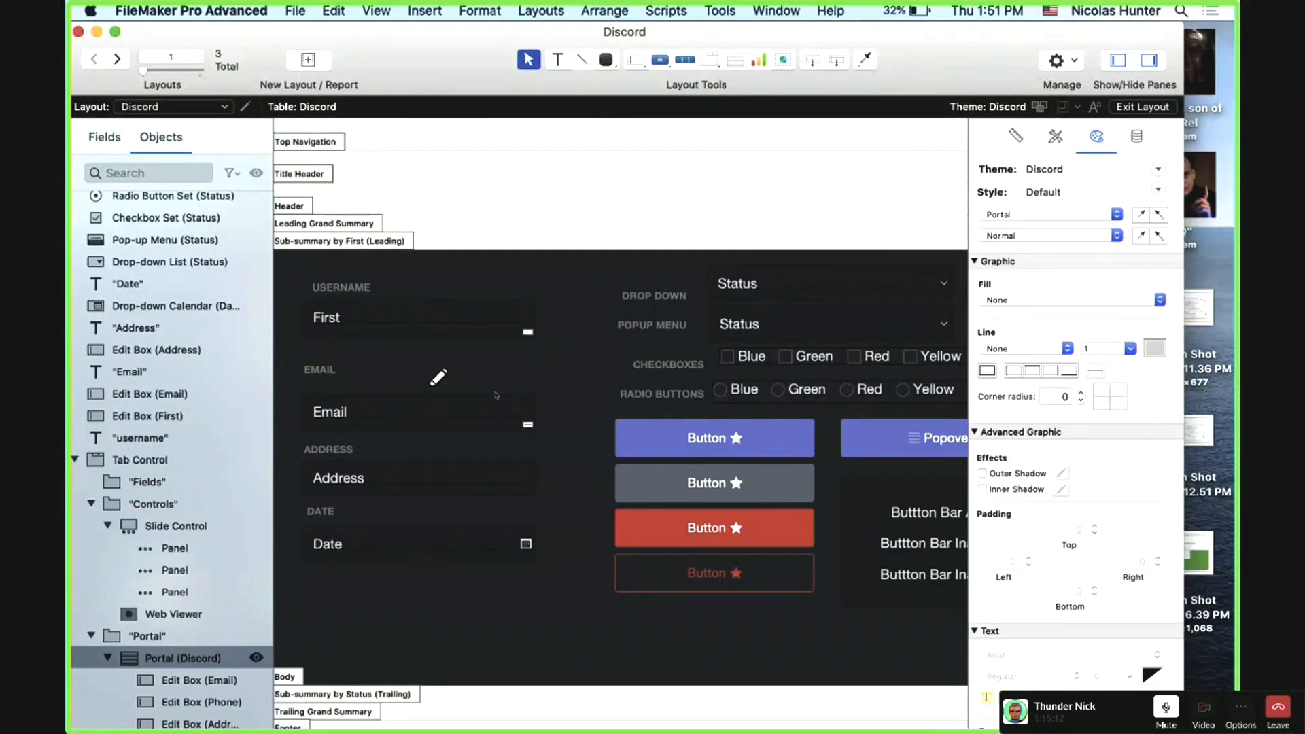
pyautogui.click(501, 392)
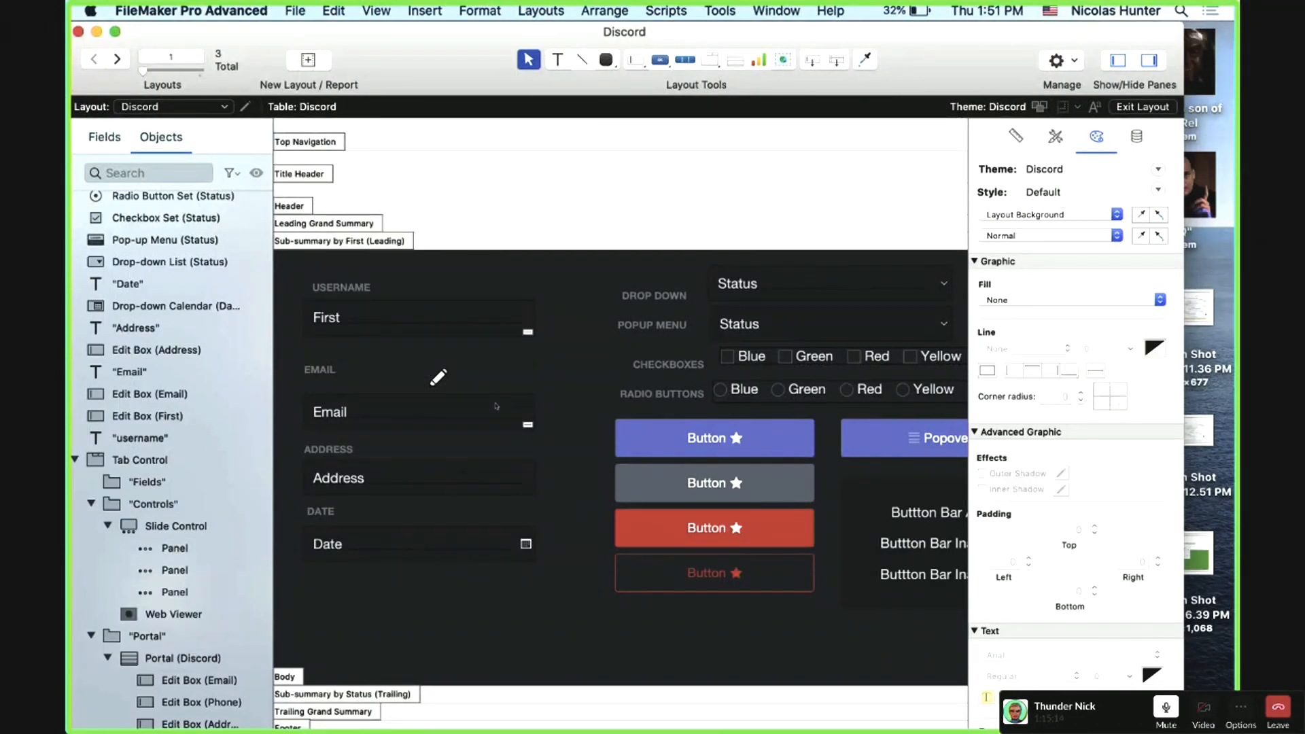
pyautogui.click(495, 415)
pyautogui.moveTo(322, 373); pyautogui.dragTo(323, 386)
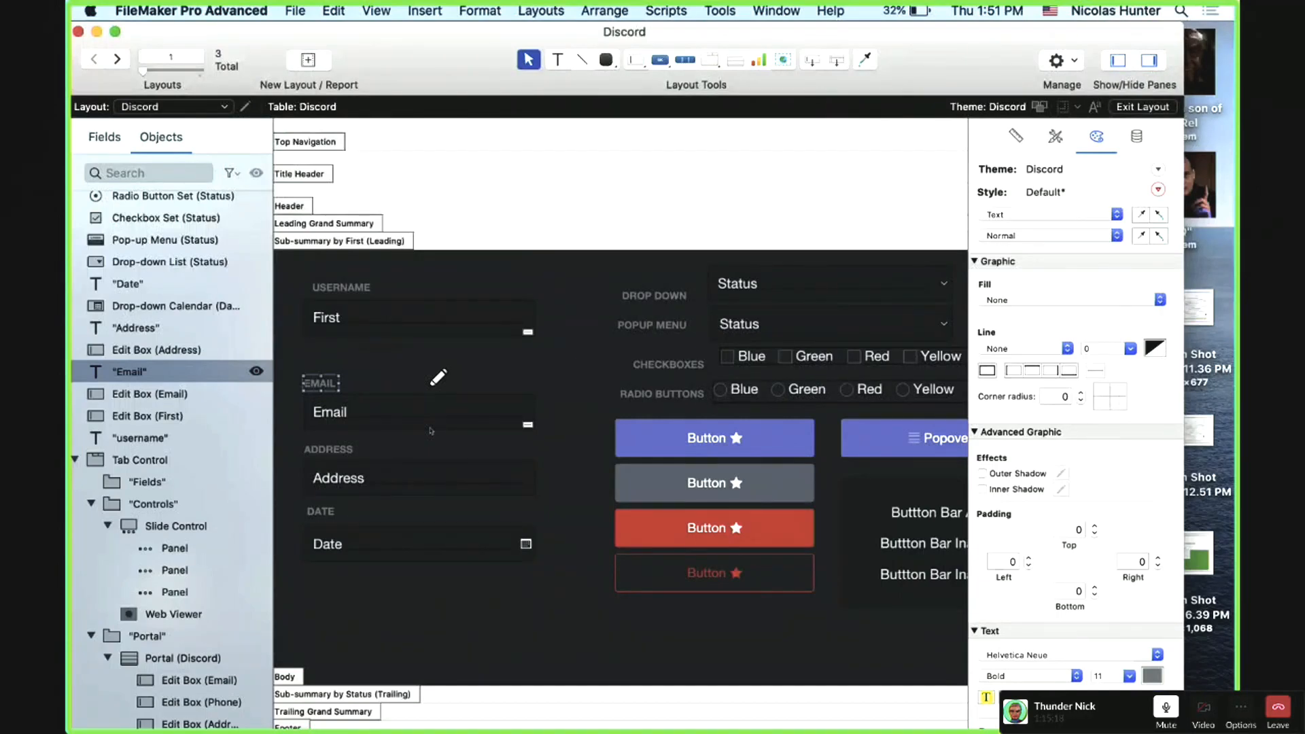
# Step: Review the tab control with the Fields, Controls and Portal tabs and inspect the portal across its full width
pyautogui.hscroll(10, 431, 431)
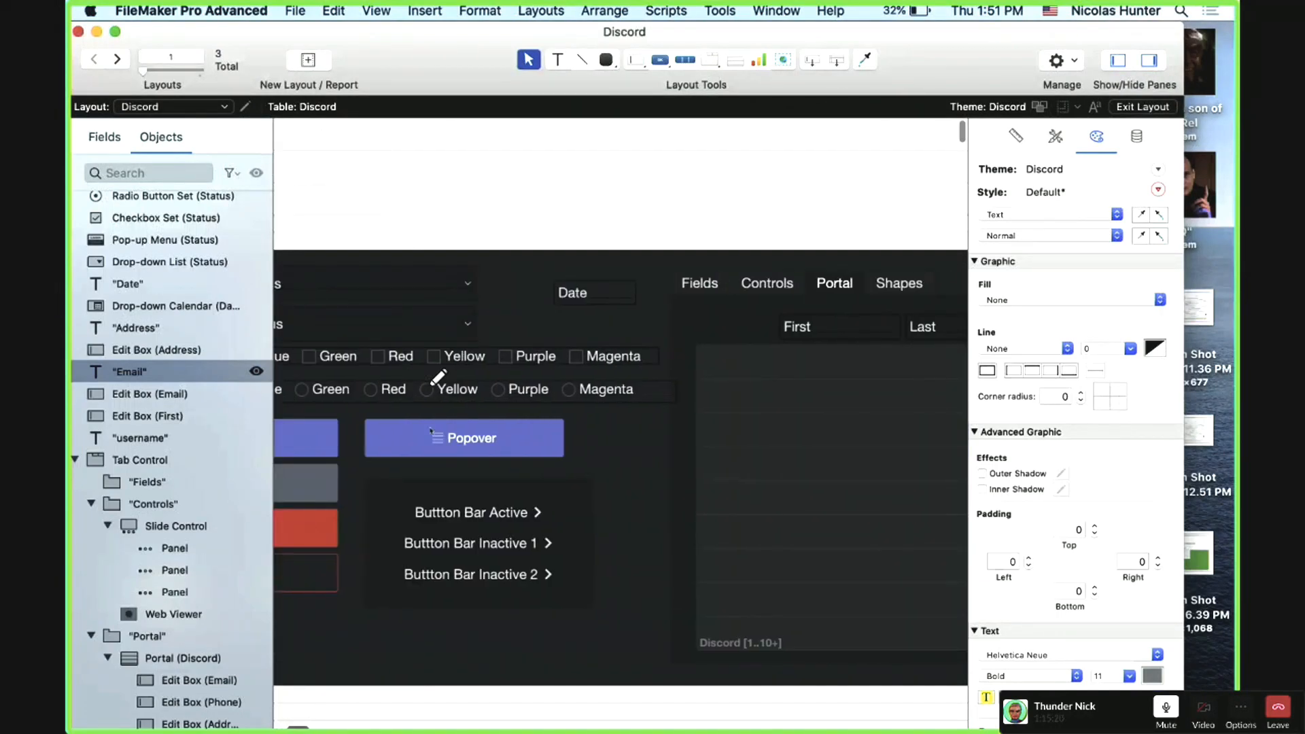
pyautogui.click(703, 284)
pyautogui.click(766, 284)
pyautogui.click(823, 287)
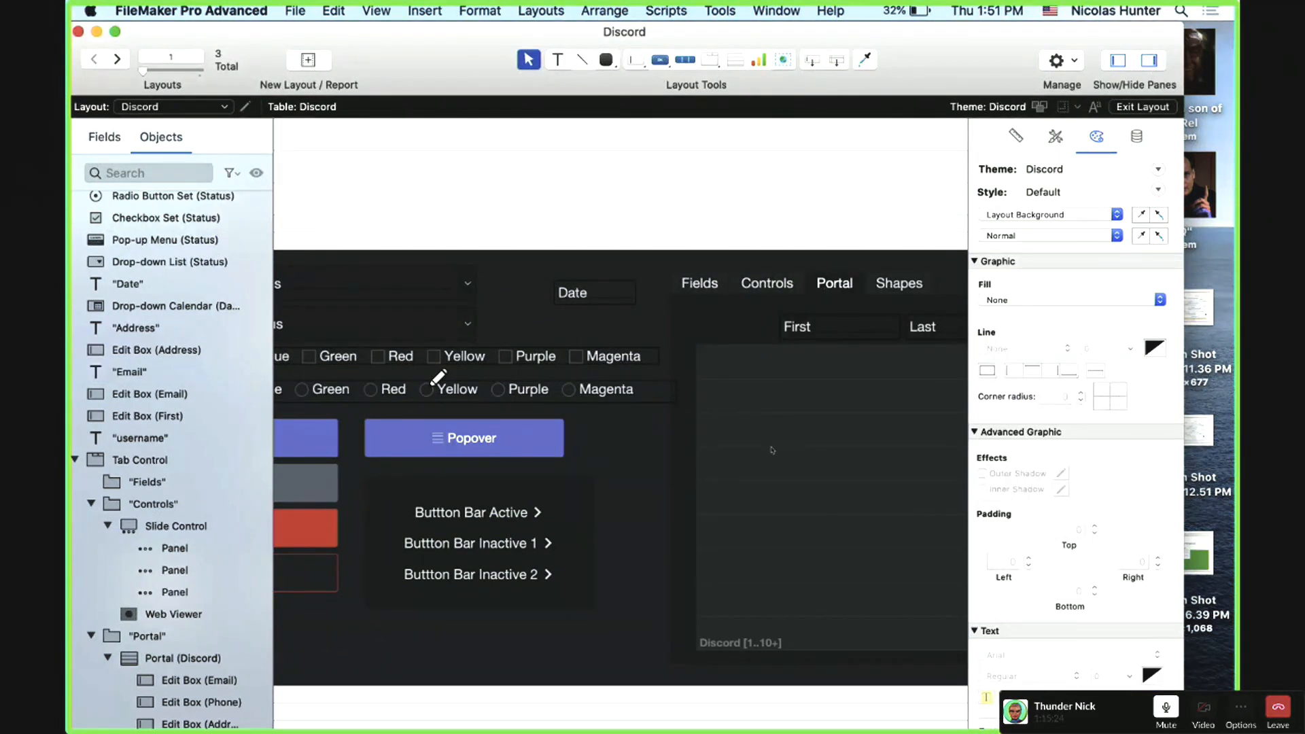
pyautogui.hscroll(16, 771, 450)
pyautogui.click(814, 439)
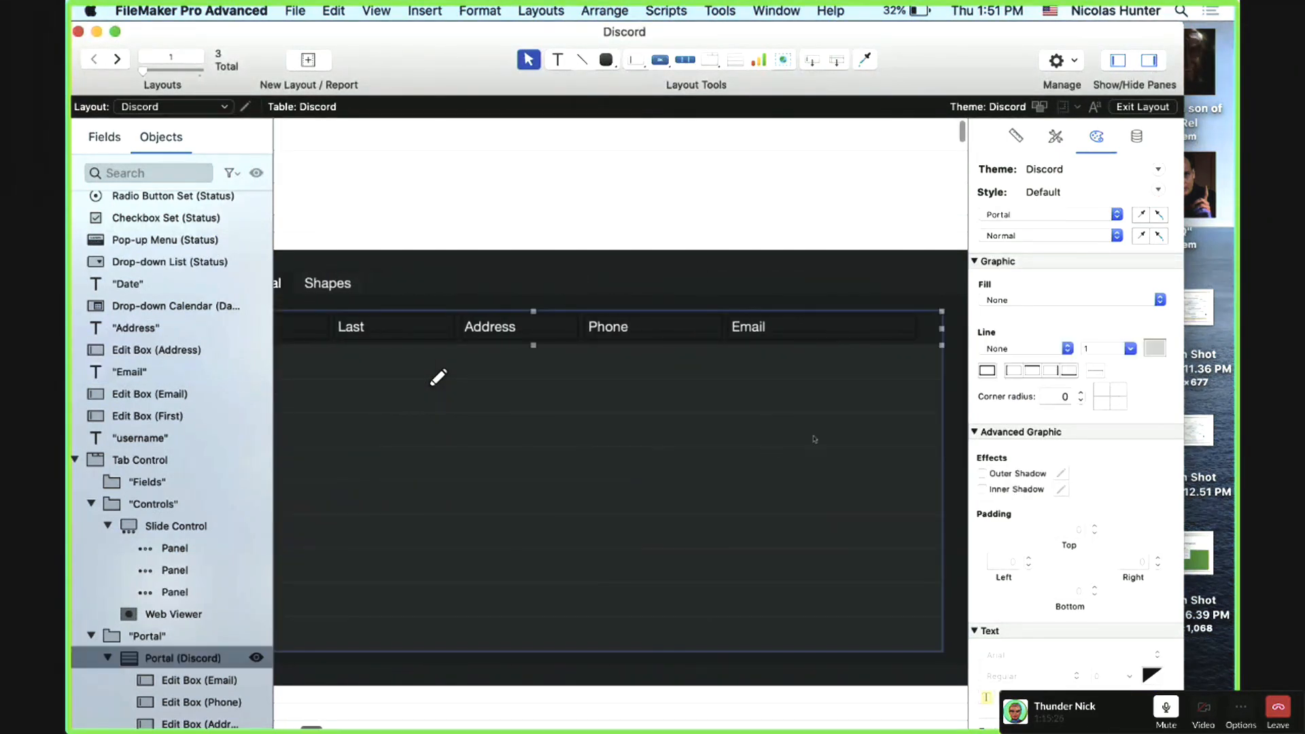
pyautogui.hscroll(-14, 688, 404)
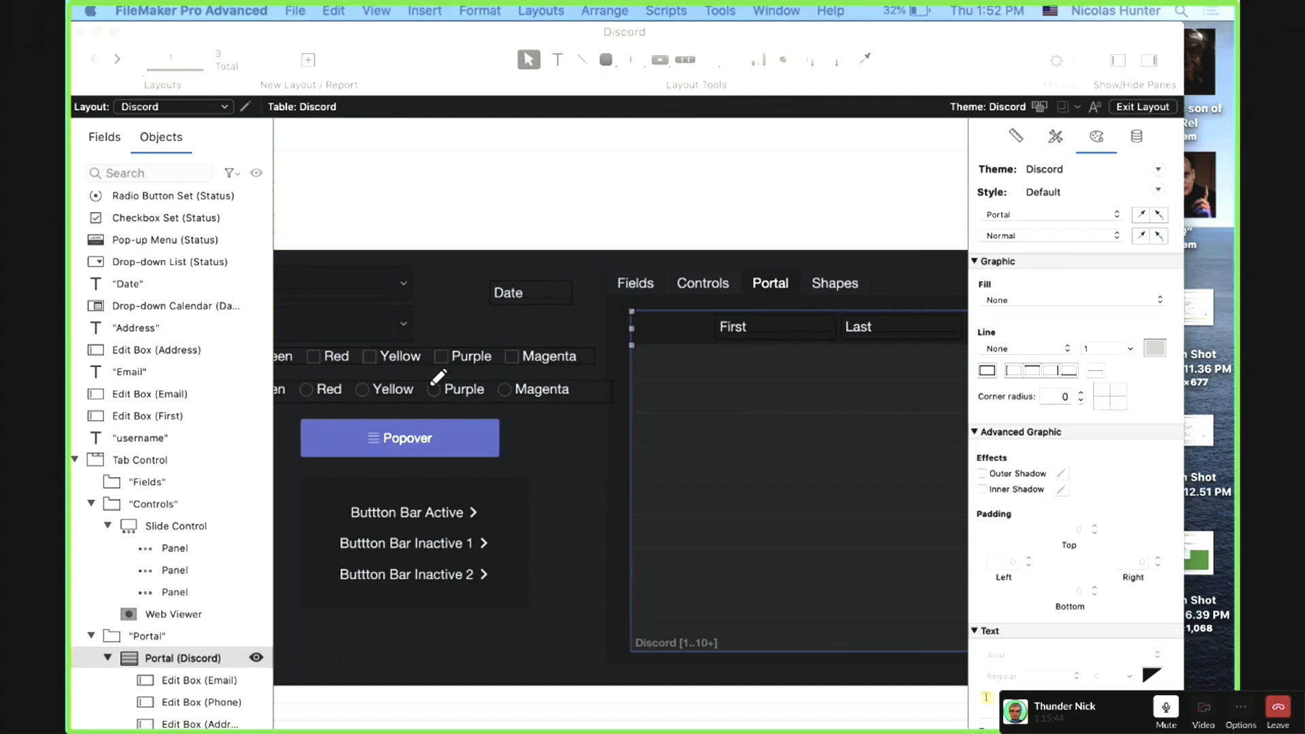
# Step: Switch to the Discord app, examine the FileMaker Training server menu as a styling reference, and return to FileMaker Pro Advanced
pyautogui.moveTo(1115, 500); pyautogui.dragTo(904, 128)
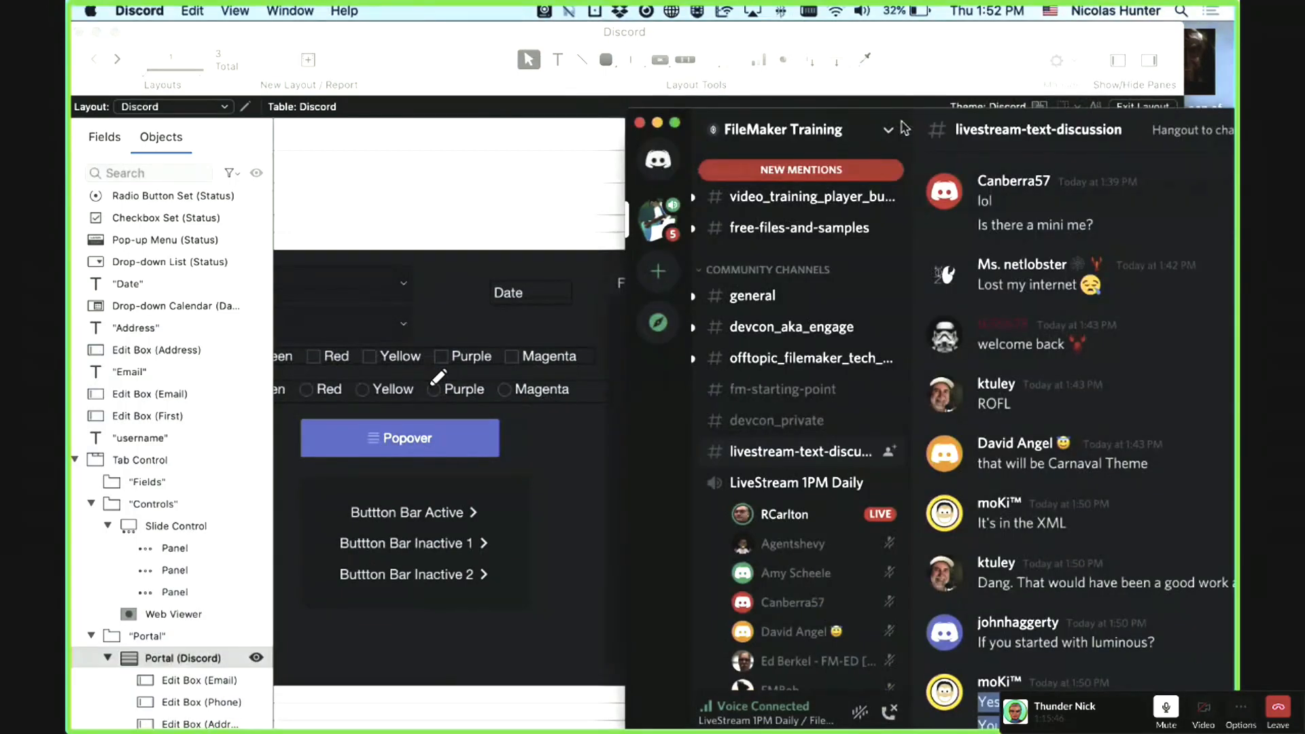
pyautogui.click(901, 126)
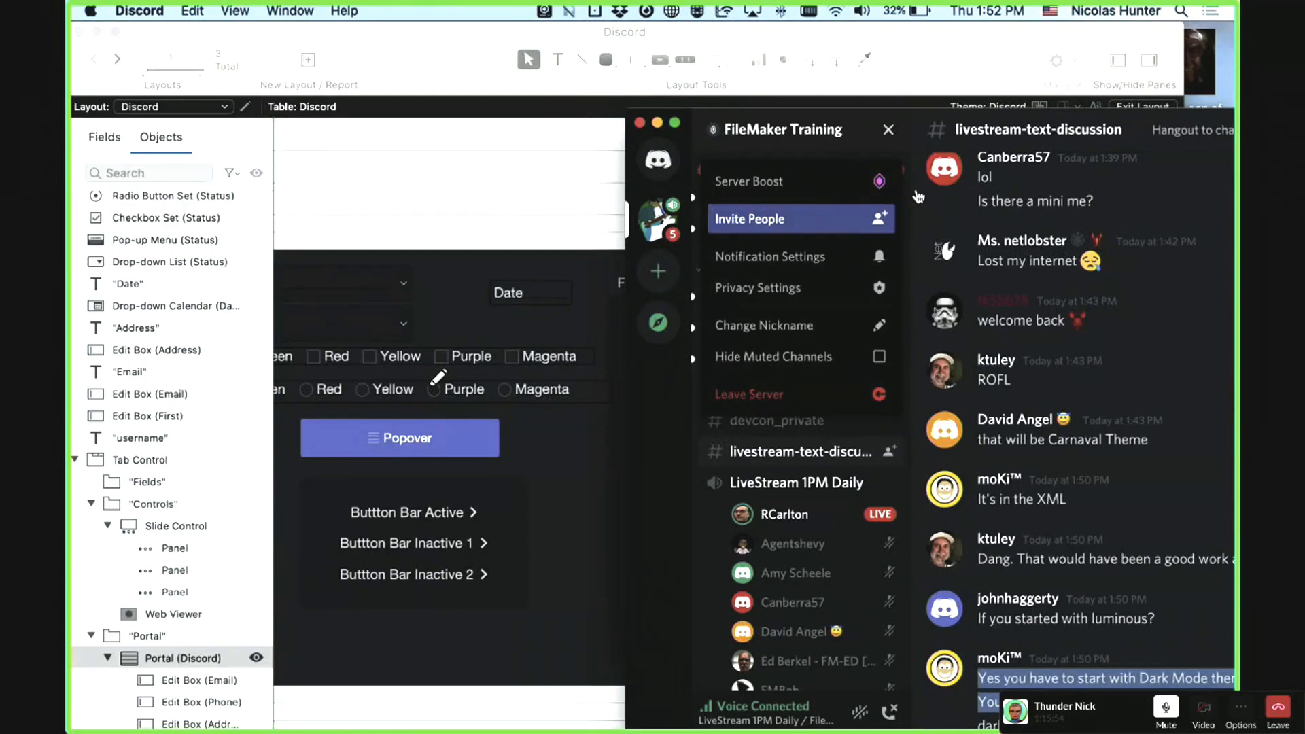
pyautogui.moveTo(994, 117); pyautogui.dragTo(419, 197)
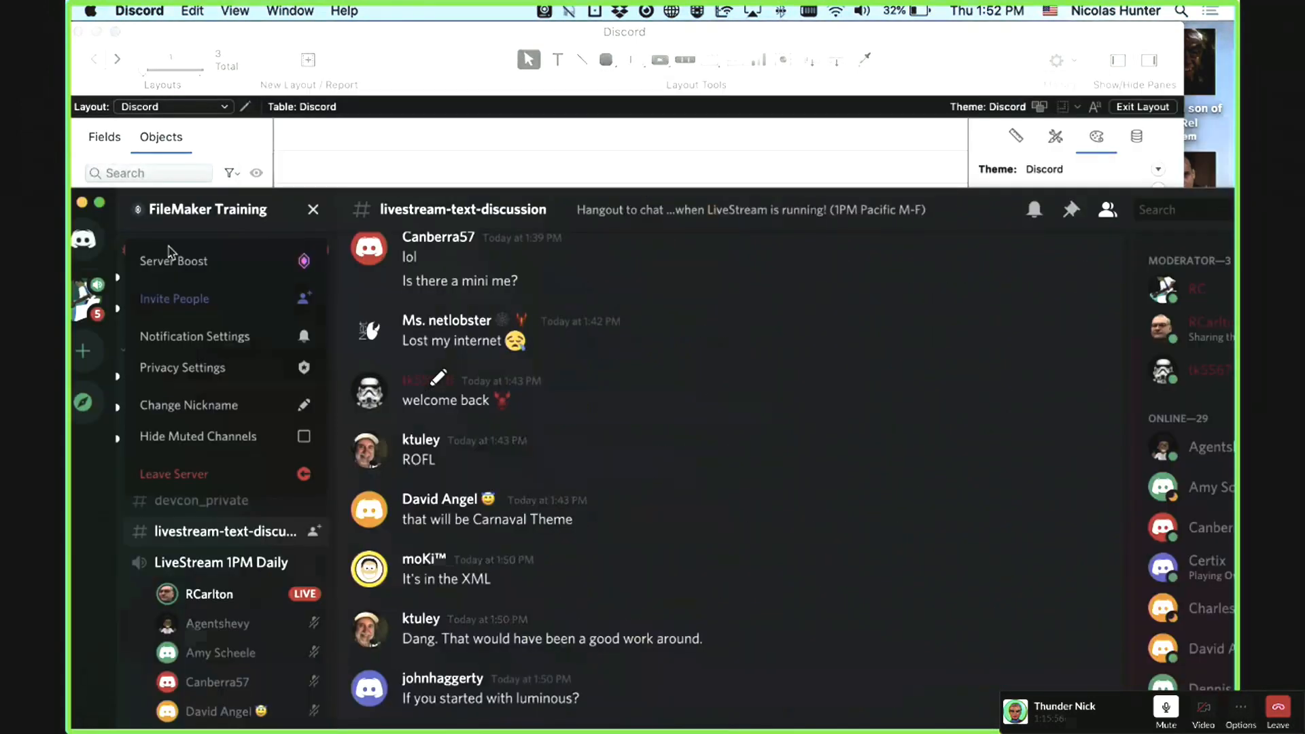
pyautogui.press('super+Tab')
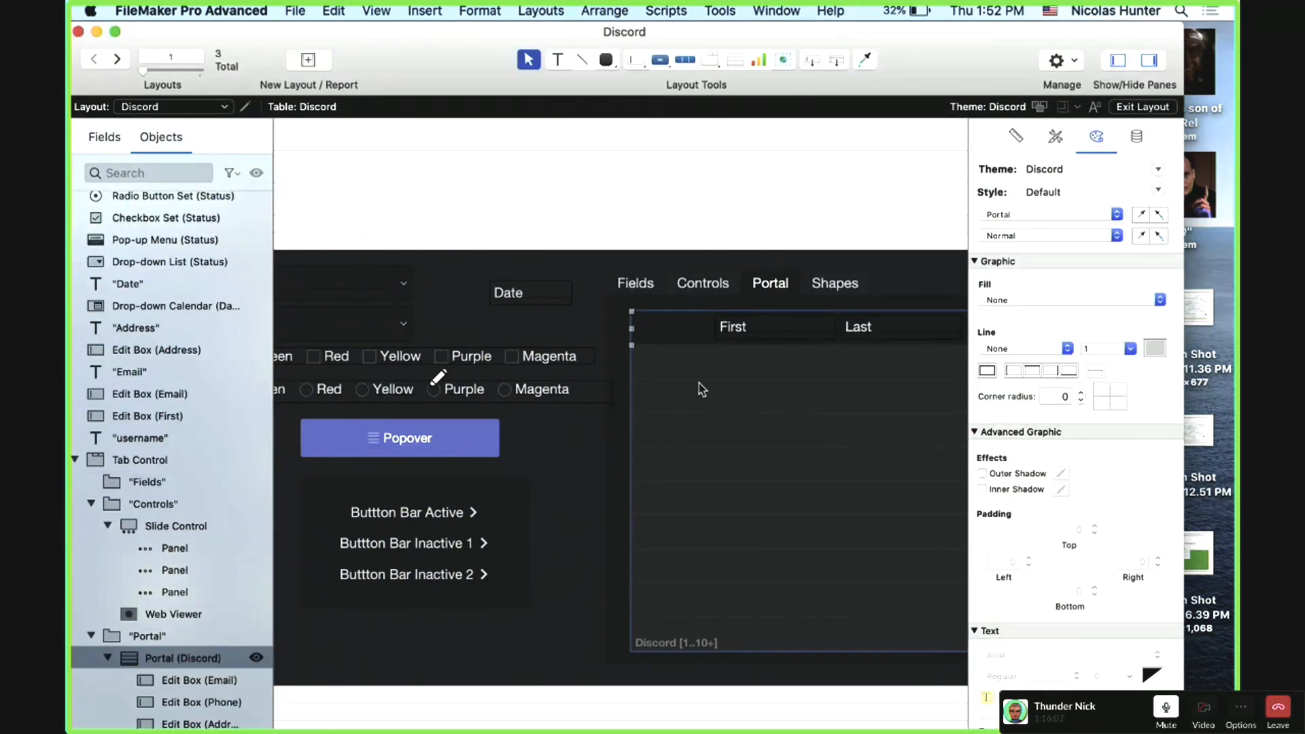
# Step: Set the portal's number of rows to 8
pyautogui.click(803, 335)
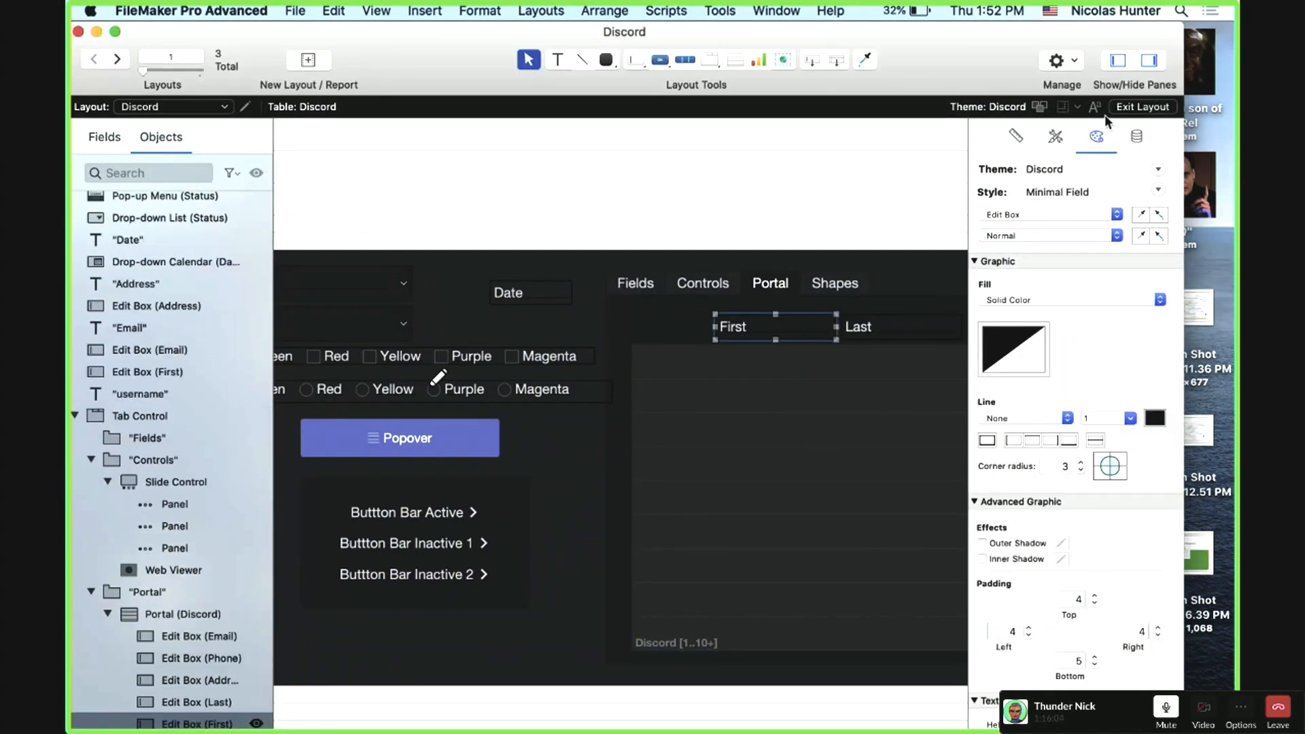
pyautogui.doubleClick(853, 394)
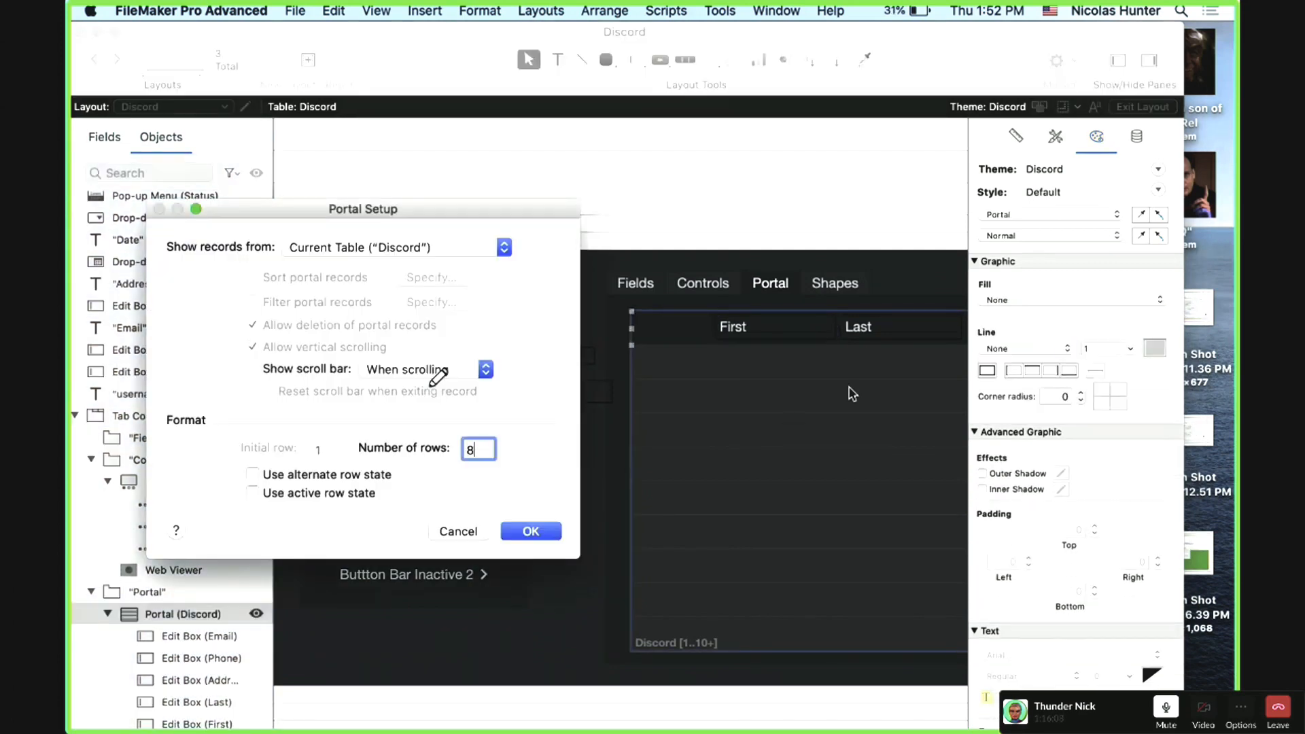
pyautogui.write('8')
pyautogui.press('Return')
# Step: Set the padding of the portal's First, Last, Address, Phone and Email fields to 5 at the top and 6 on the other sides
pyautogui.hscroll(5, 779, 414)
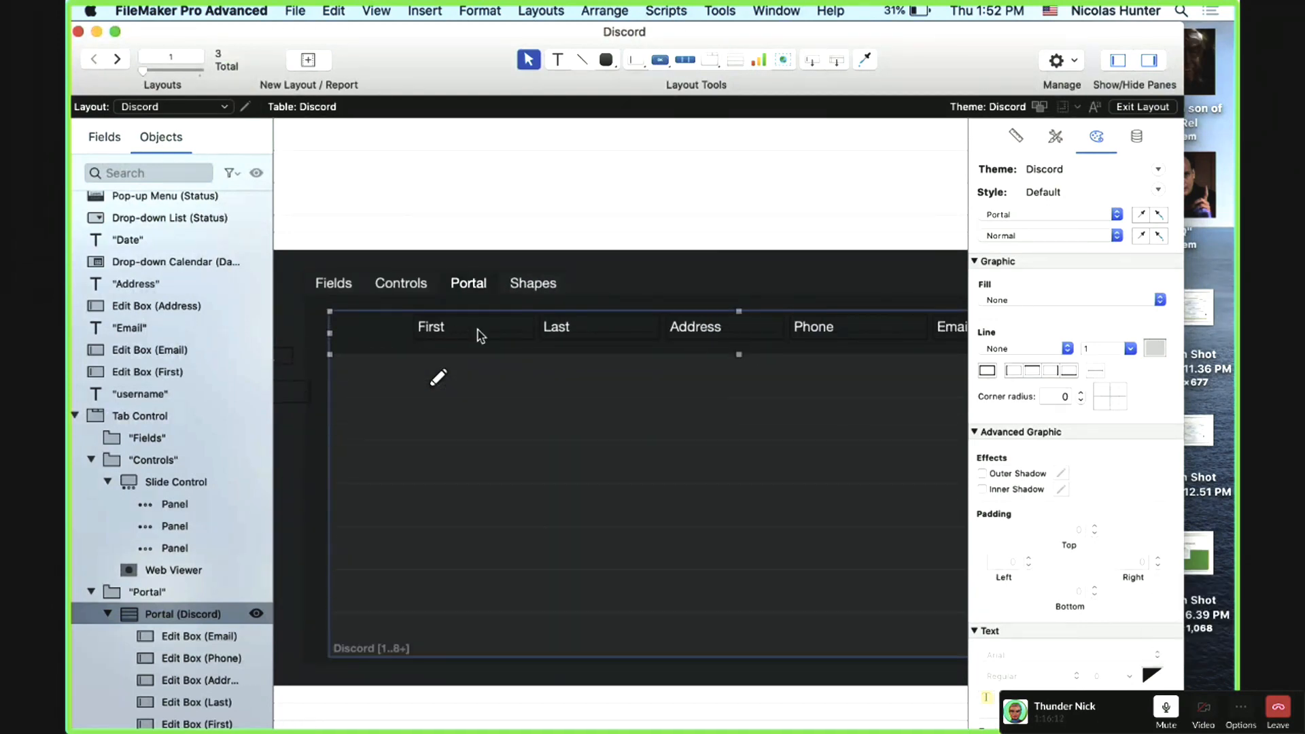
pyautogui.moveTo(478, 336); pyautogui.dragTo(954, 336)
pyautogui.click(1095, 601)
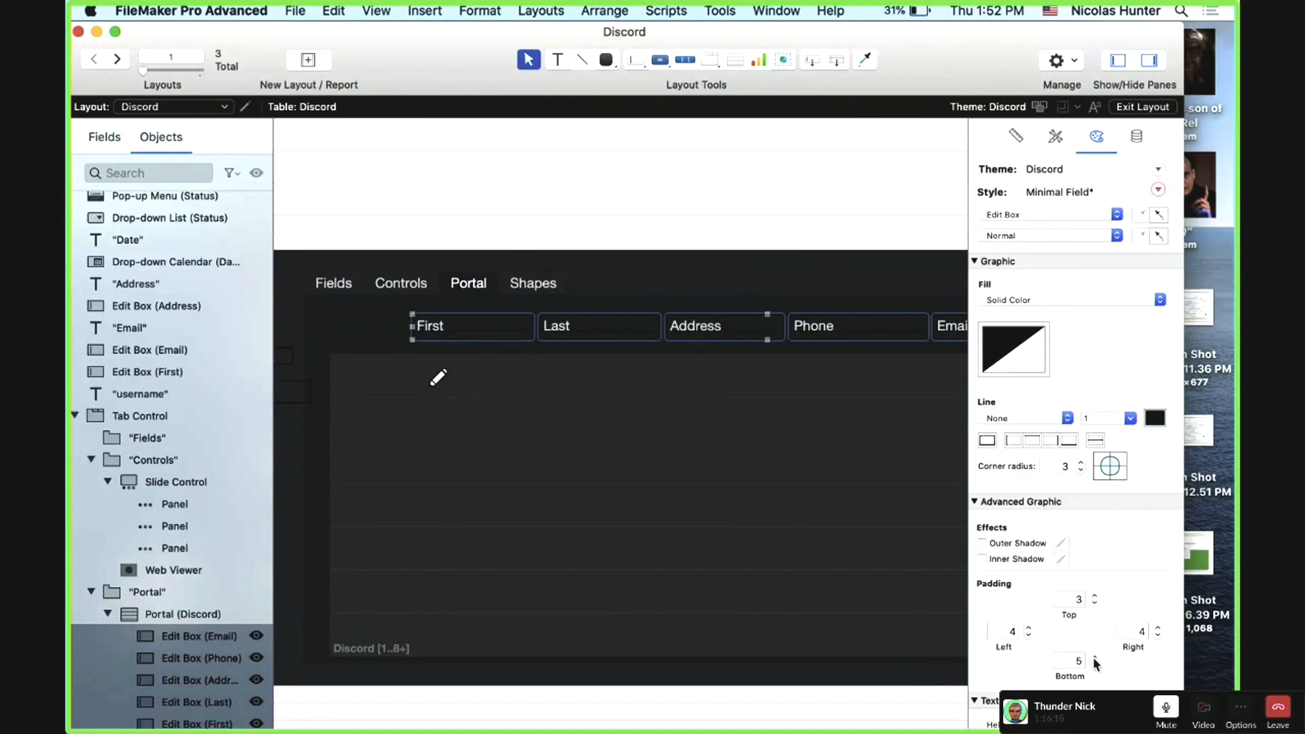
pyautogui.click(1094, 596)
pyautogui.click(1094, 596)
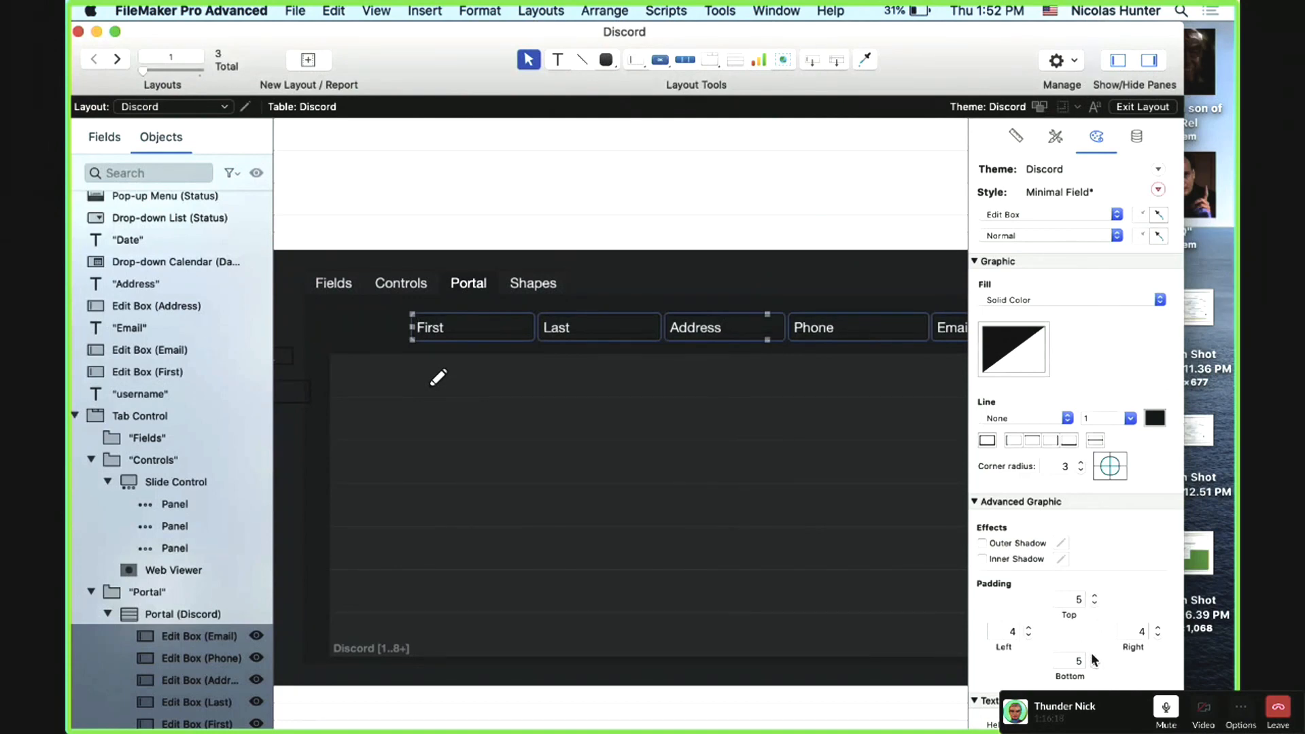
pyautogui.click(1094, 657)
pyautogui.click(1028, 628)
pyautogui.click(1028, 628)
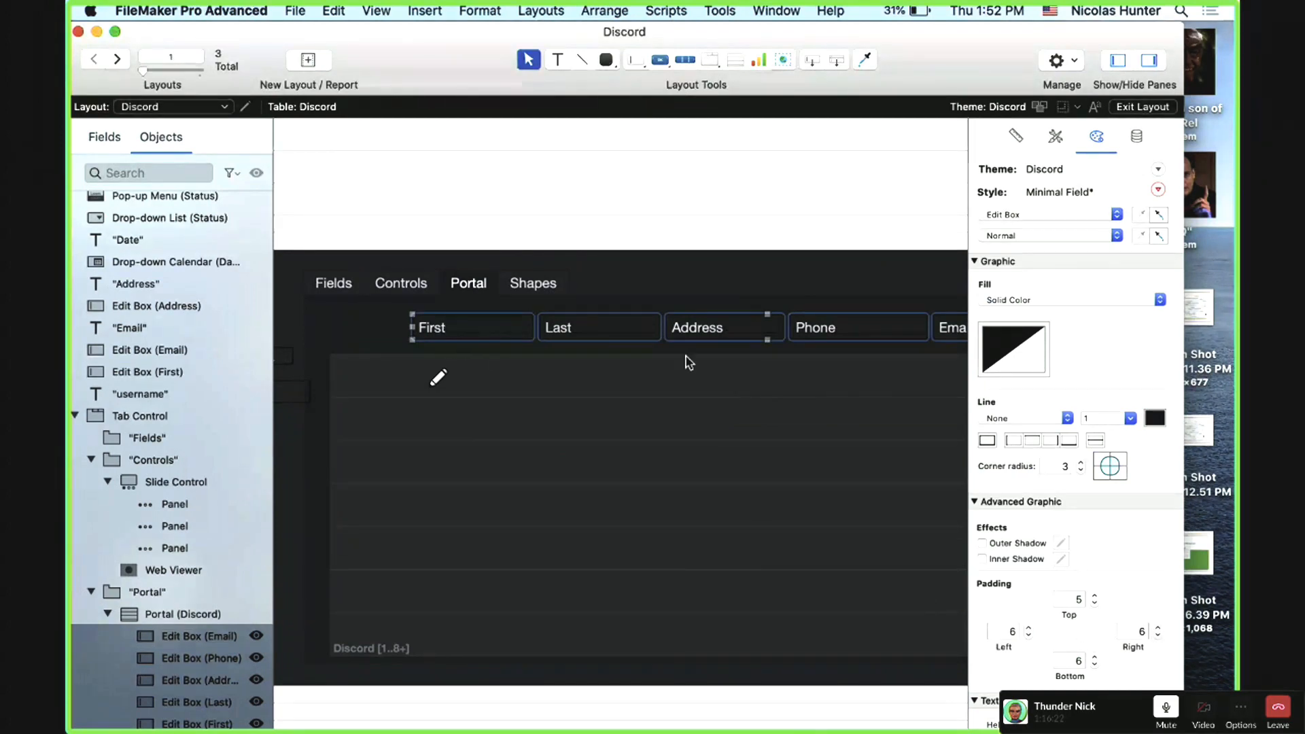
pyautogui.moveTo(768, 340); pyautogui.dragTo(768, 338)
# Step: Save the First field's padding changes to its Minimal Field style and to the Discord theme
pyautogui.click(490, 340)
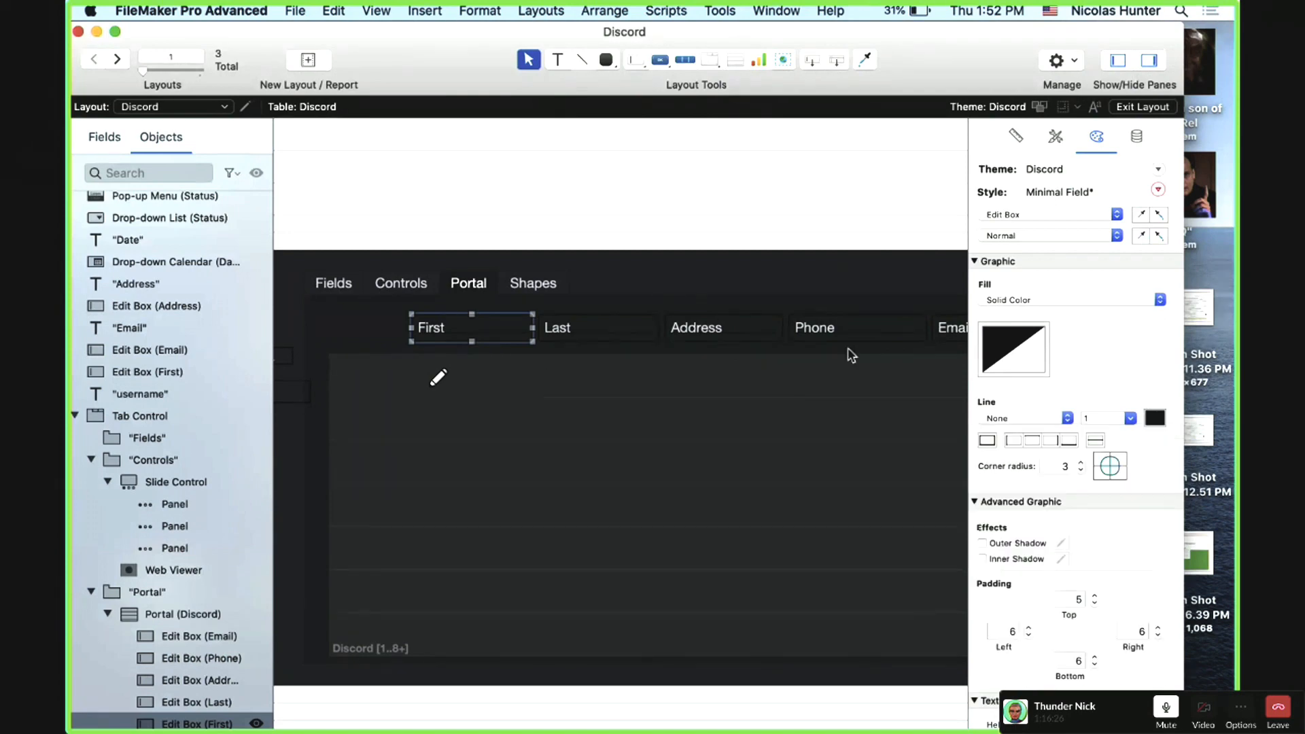
pyautogui.click(1158, 190)
pyautogui.click(1158, 212)
pyautogui.click(1159, 170)
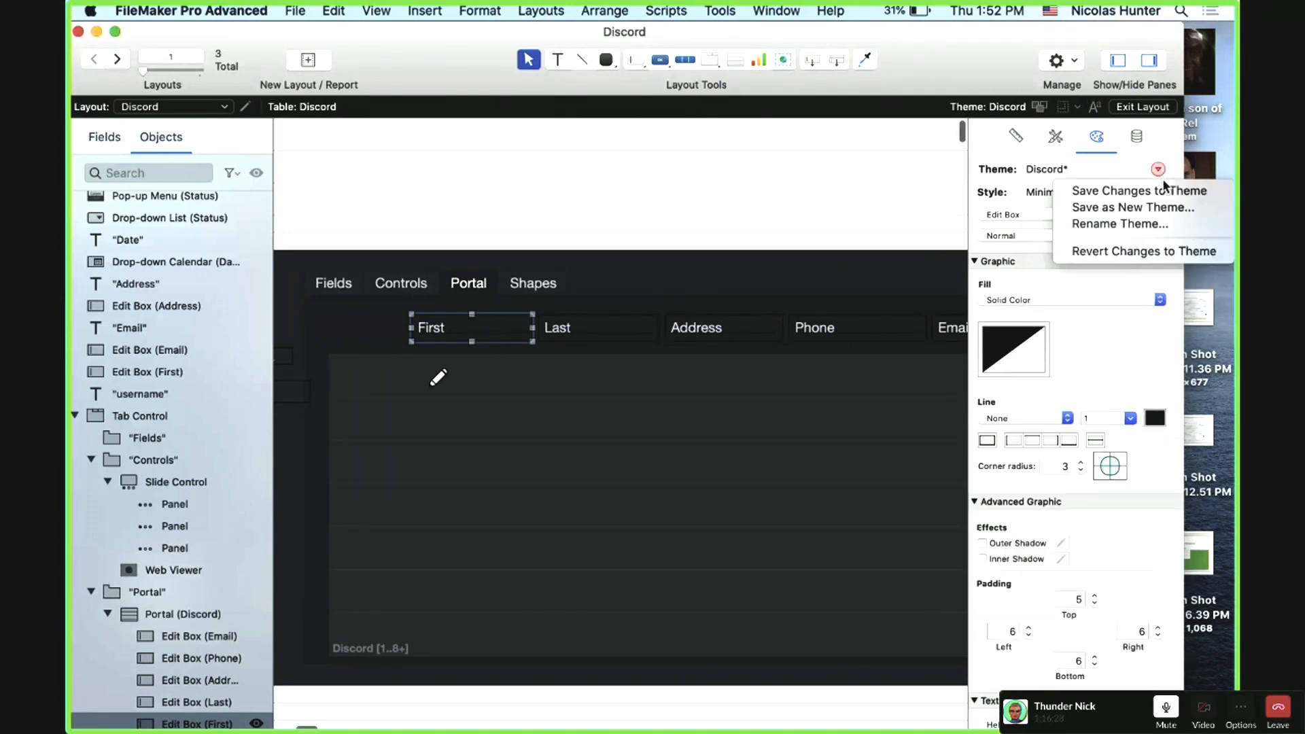
pyautogui.click(1156, 190)
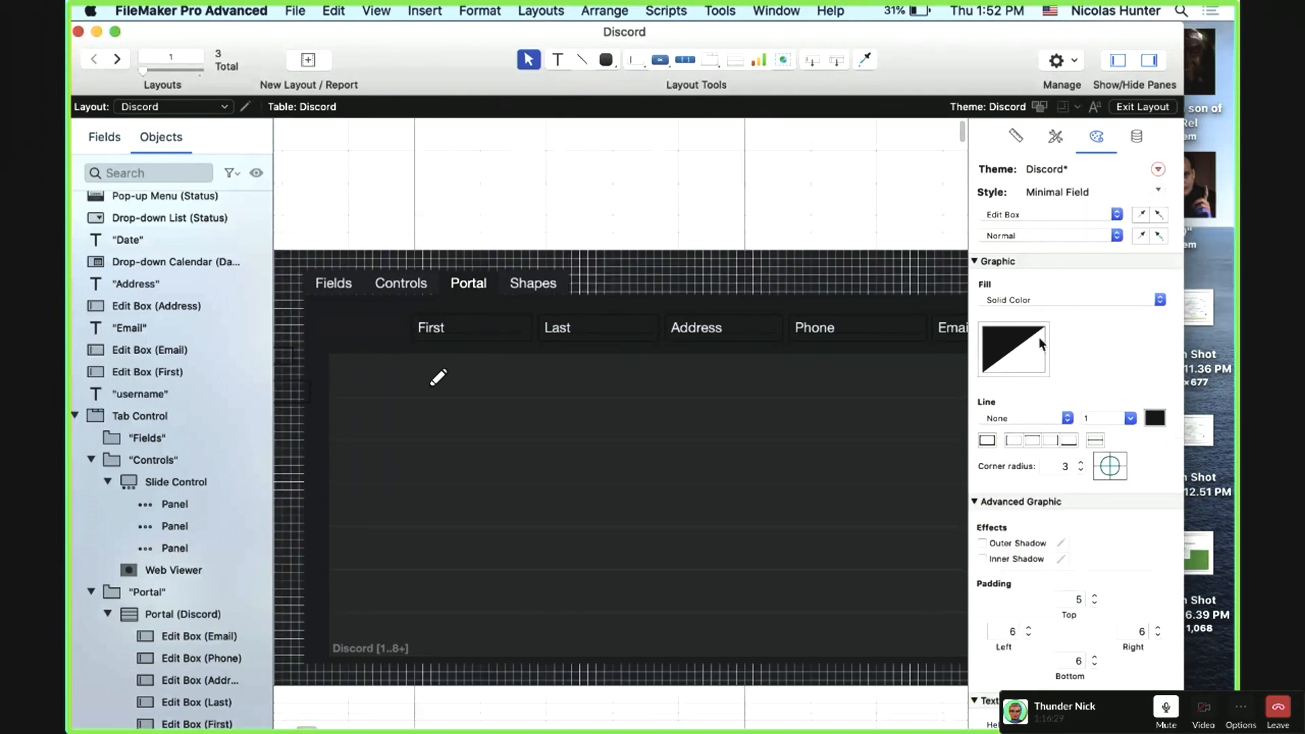
# Step: Set the text size of the portal's First field to 12
pyautogui.click(487, 340)
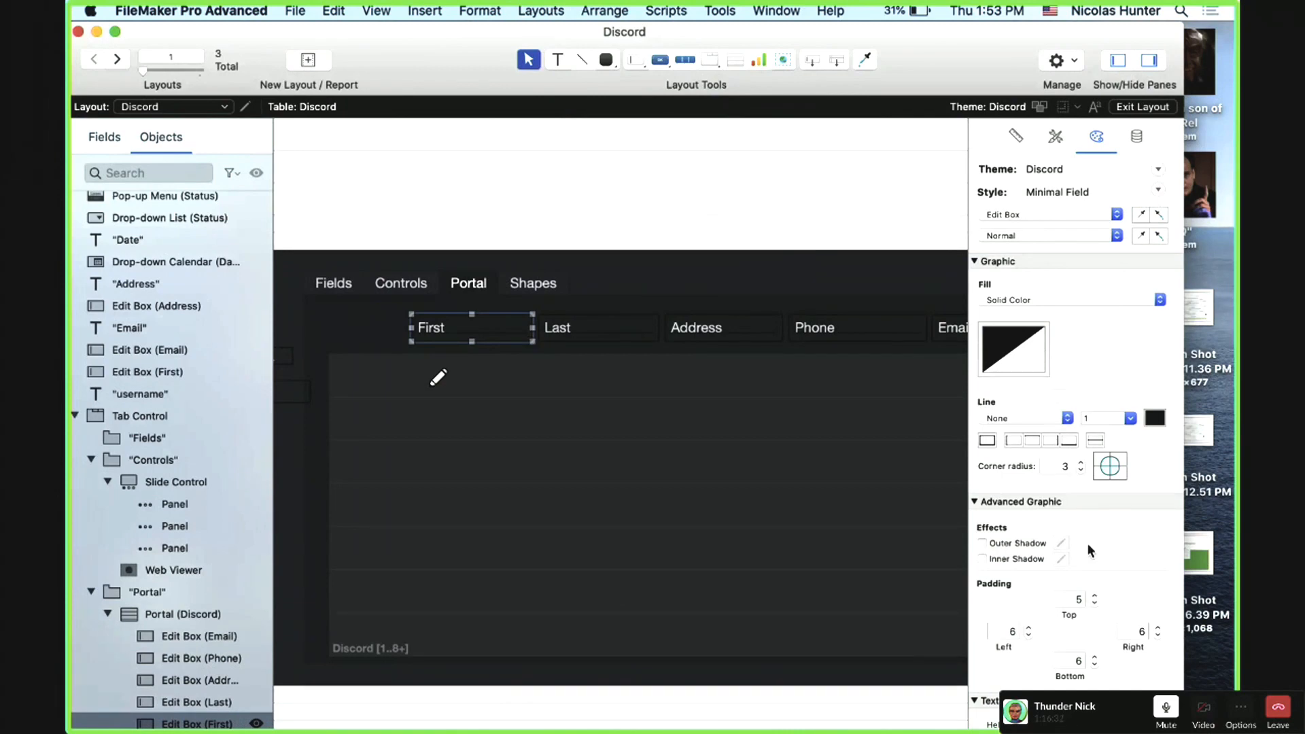
pyautogui.scroll(-5, 1091, 551)
pyautogui.doubleClick(1110, 576)
pyautogui.write('1')
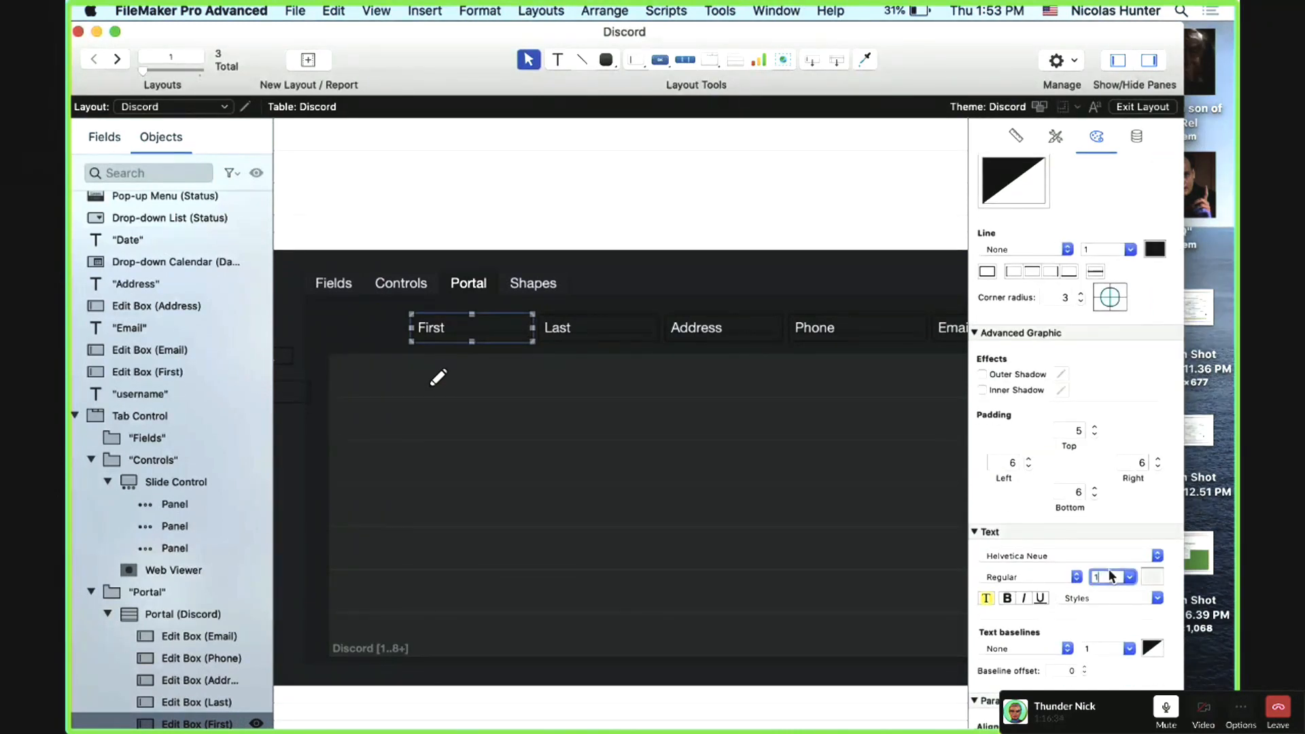
pyautogui.write('2')
pyautogui.press('Return')
# Step: Set the First field's padding to 3 on all four sides
pyautogui.doubleClick(1078, 431)
pyautogui.write('3')
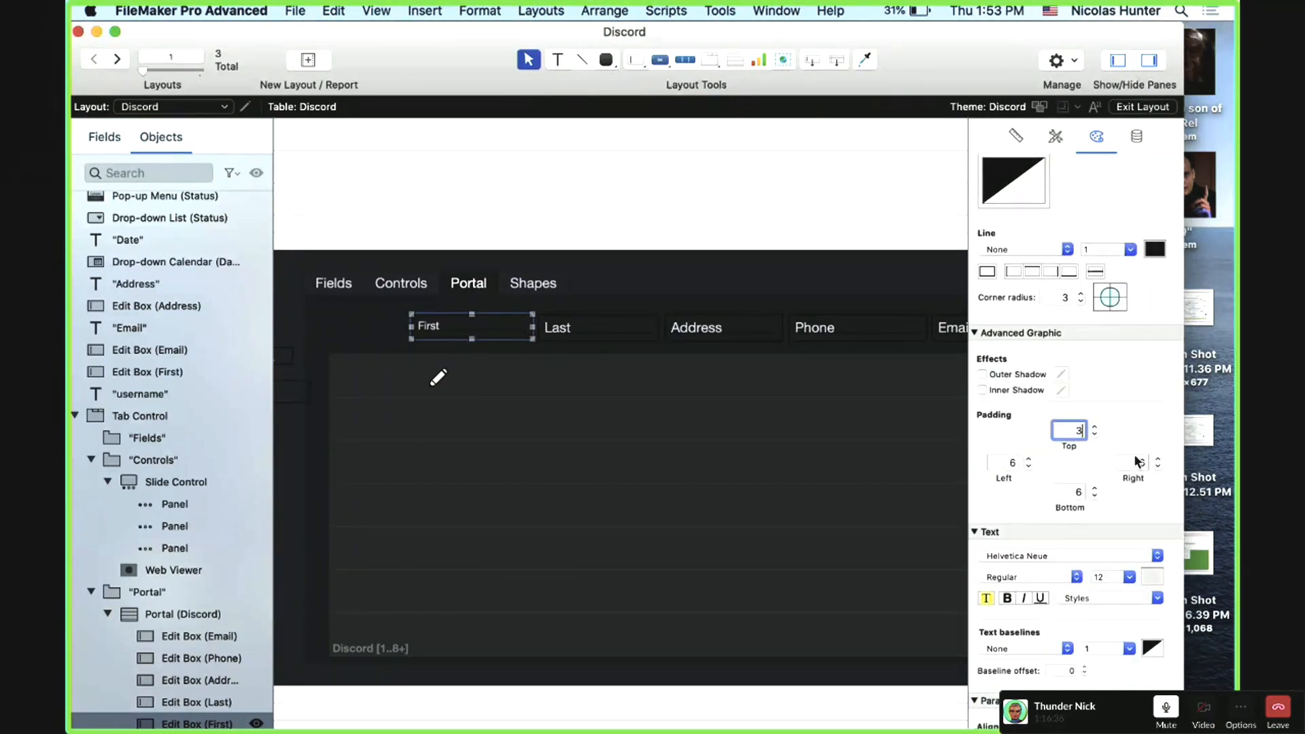
pyautogui.doubleClick(1009, 463)
pyautogui.write('3')
pyautogui.doubleClick(1138, 463)
pyautogui.write('3')
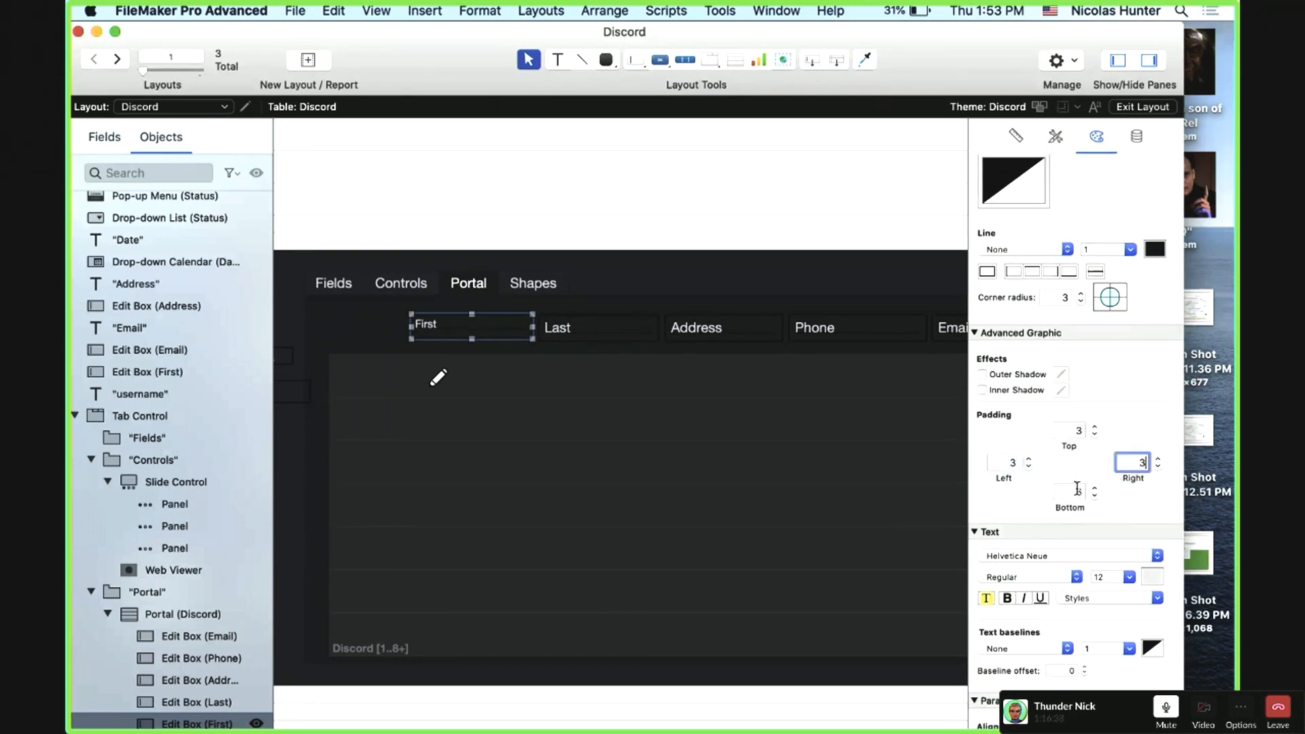
pyautogui.doubleClick(1078, 488)
pyautogui.write('3')
# Step: Shorten the portal's First field to about 22 pt high and check its size
pyautogui.moveTo(471, 338); pyautogui.dragTo(475, 317)
pyautogui.click(1010, 132)
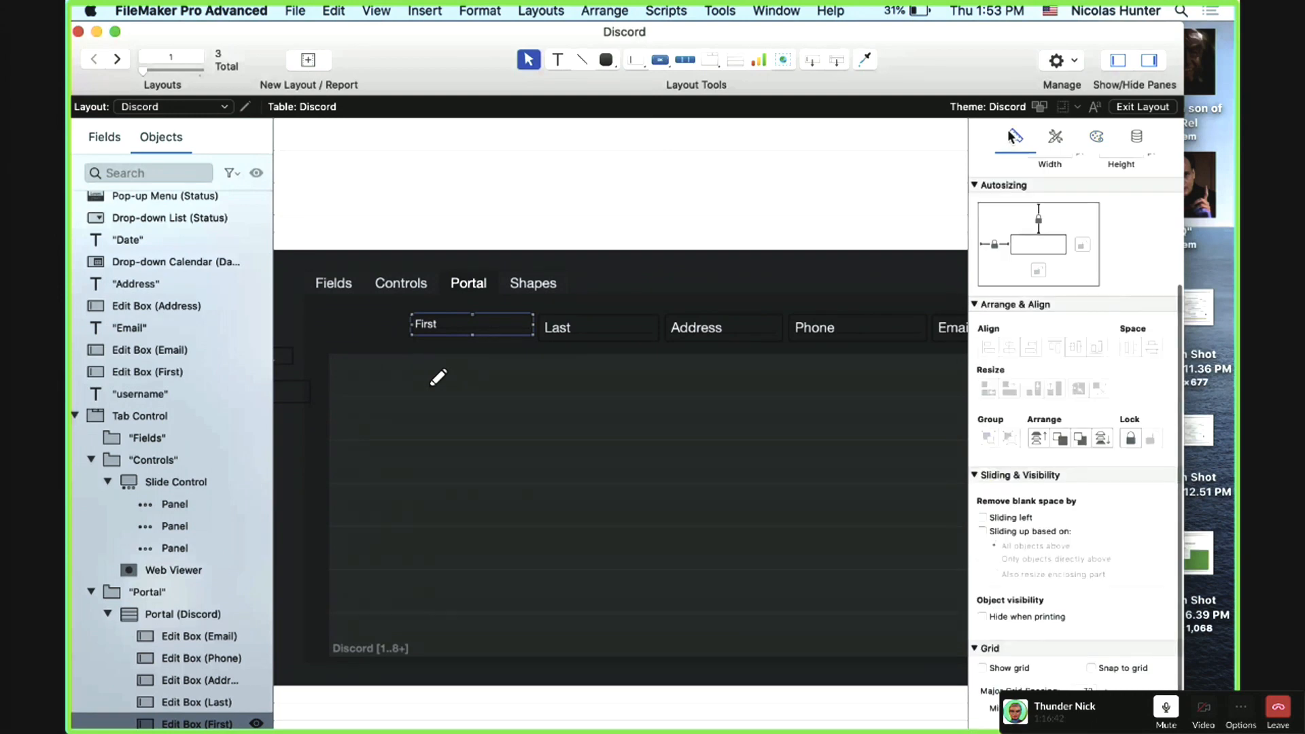
pyautogui.scroll(3, 1091, 275)
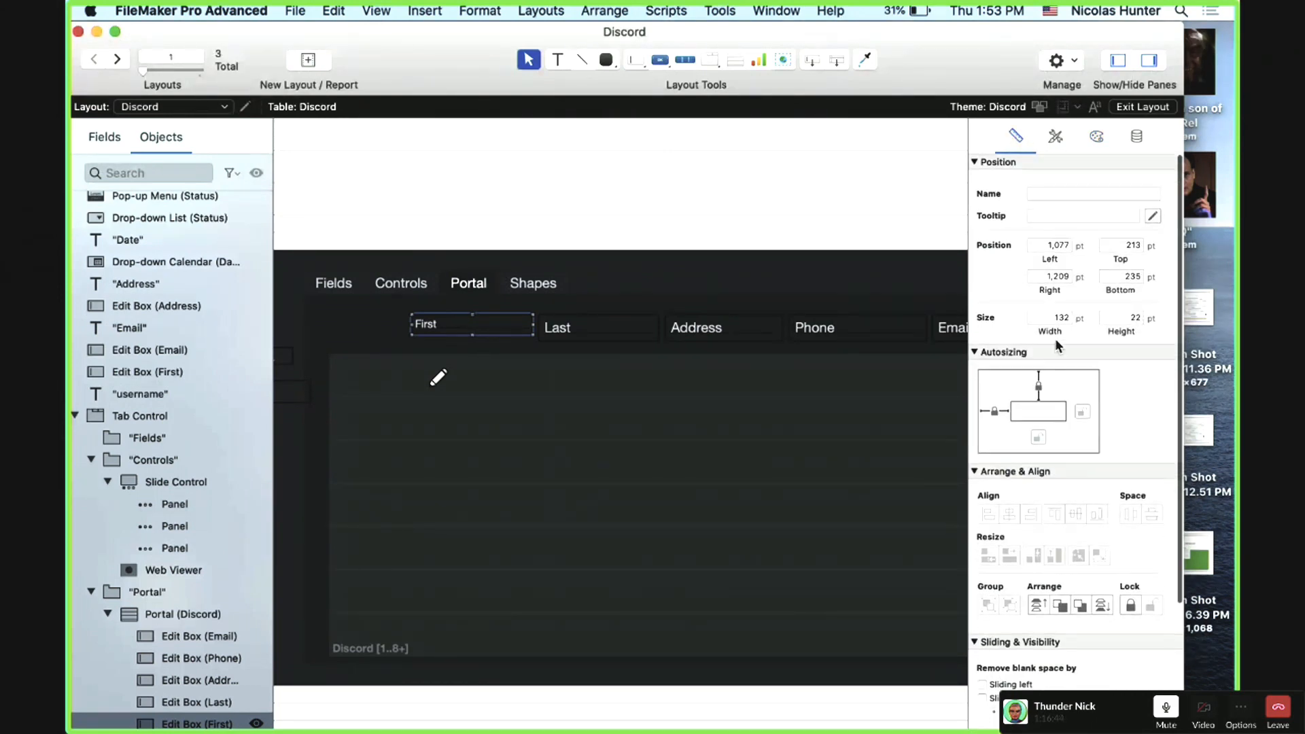
# Step: Set the First field's top padding to 4 and bottom padding to 5, and shift the field left within the portal row
pyautogui.click(1097, 136)
pyautogui.scroll(-3, 1096, 585)
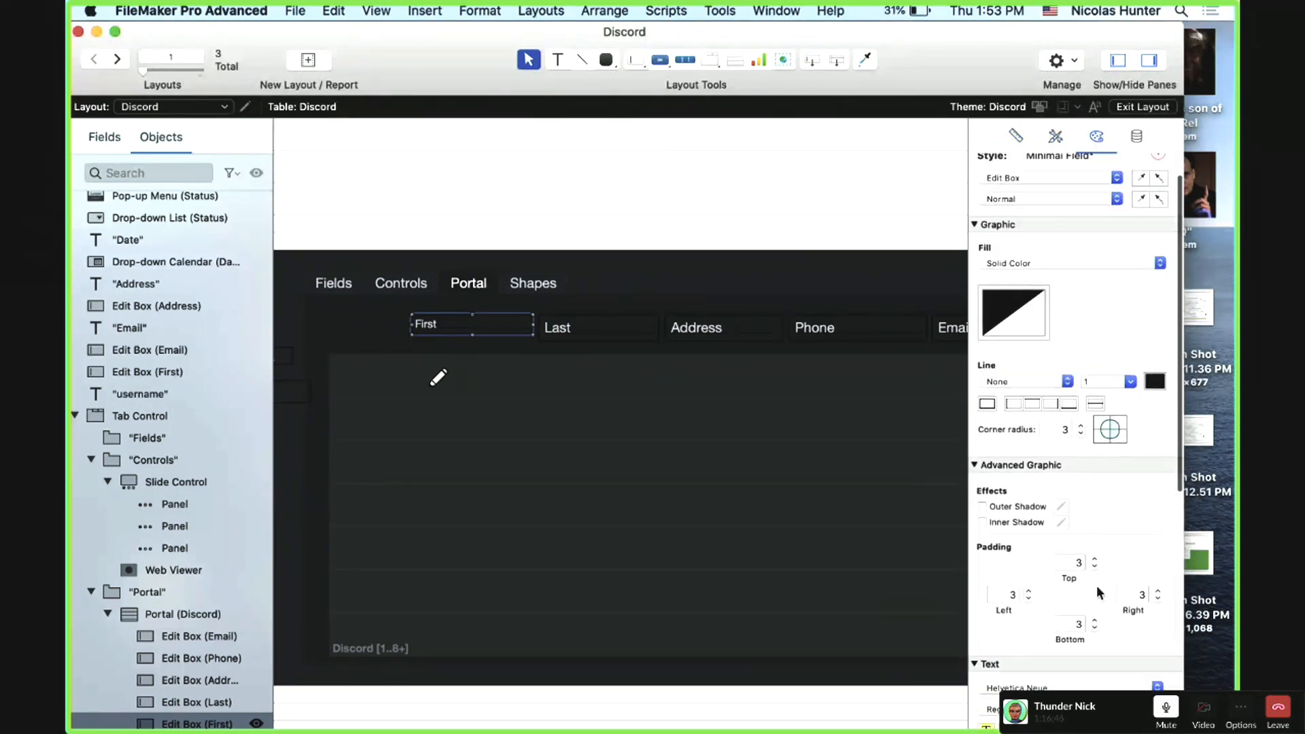
pyautogui.click(1094, 555)
pyautogui.click(1094, 618)
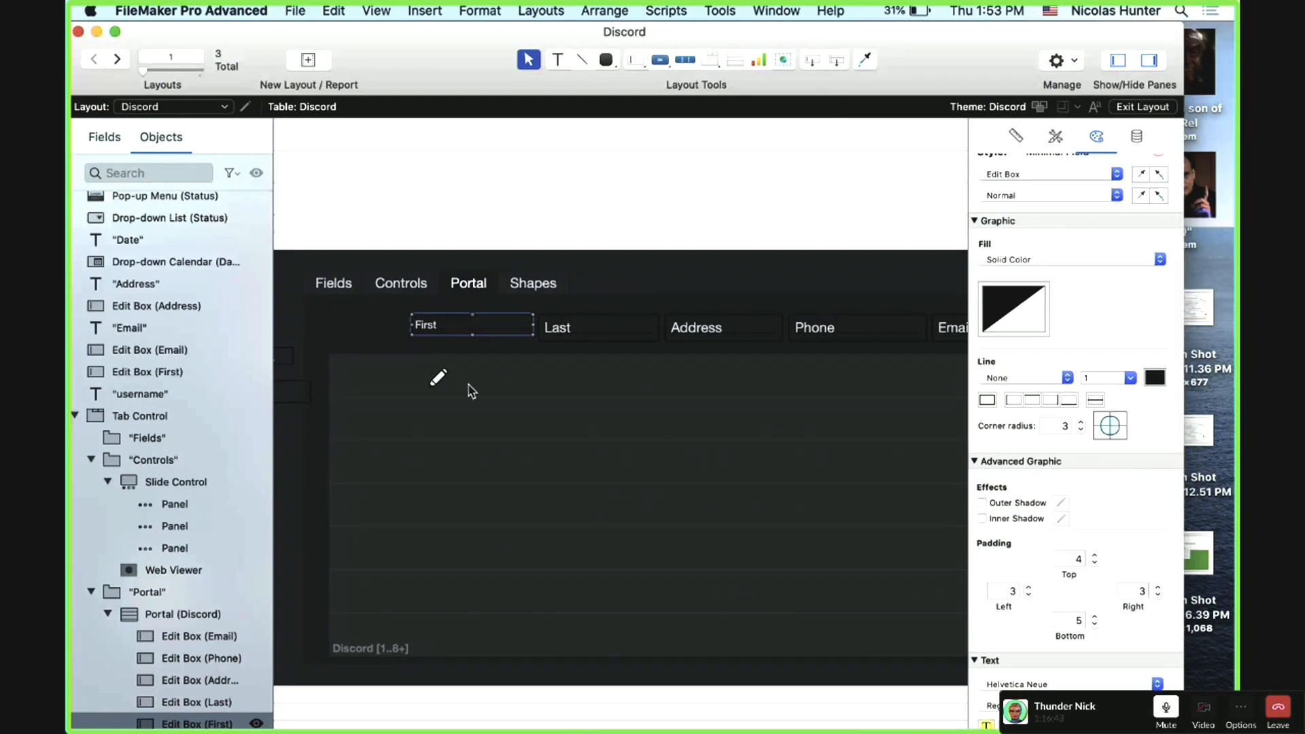
pyautogui.click(471, 325)
pyautogui.moveTo(471, 325); pyautogui.dragTo(427, 333)
# Step: Save the First field's formatting as a new style named "Minimal Field Alternate 1"
pyautogui.scroll(2, 1058, 238)
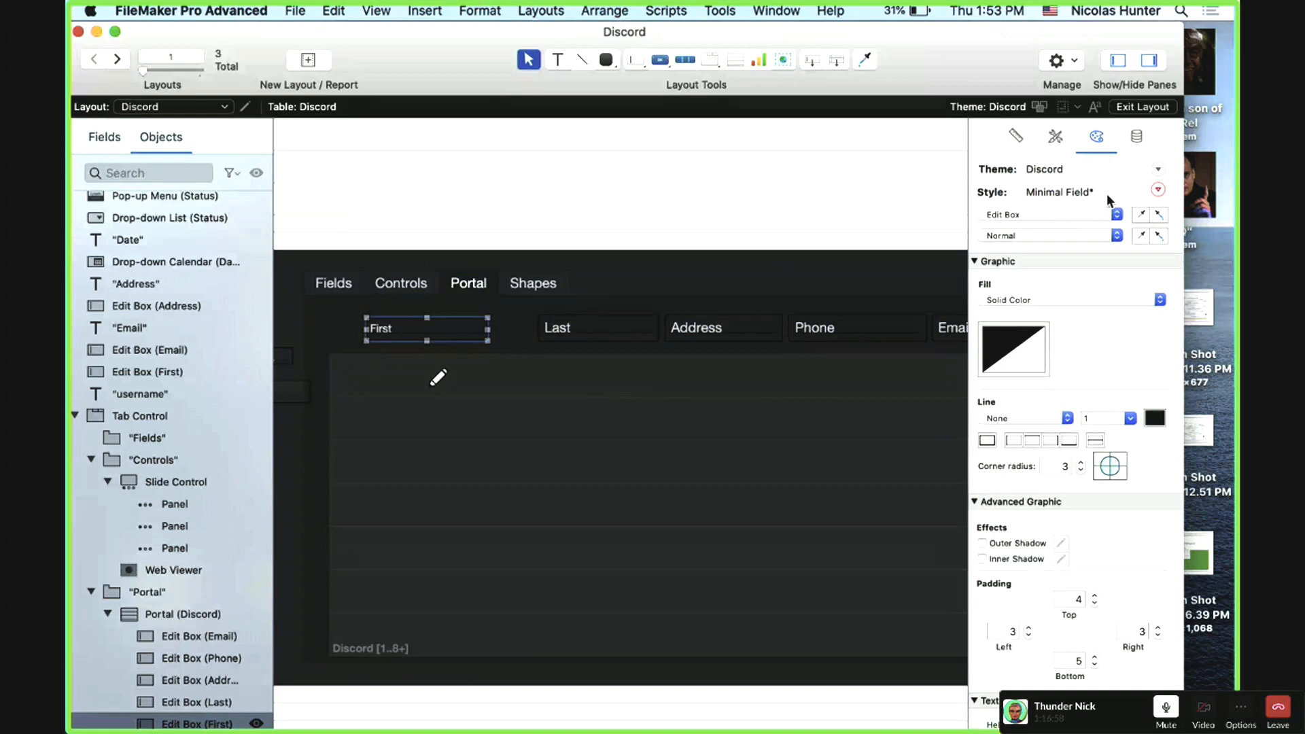
pyautogui.click(1158, 190)
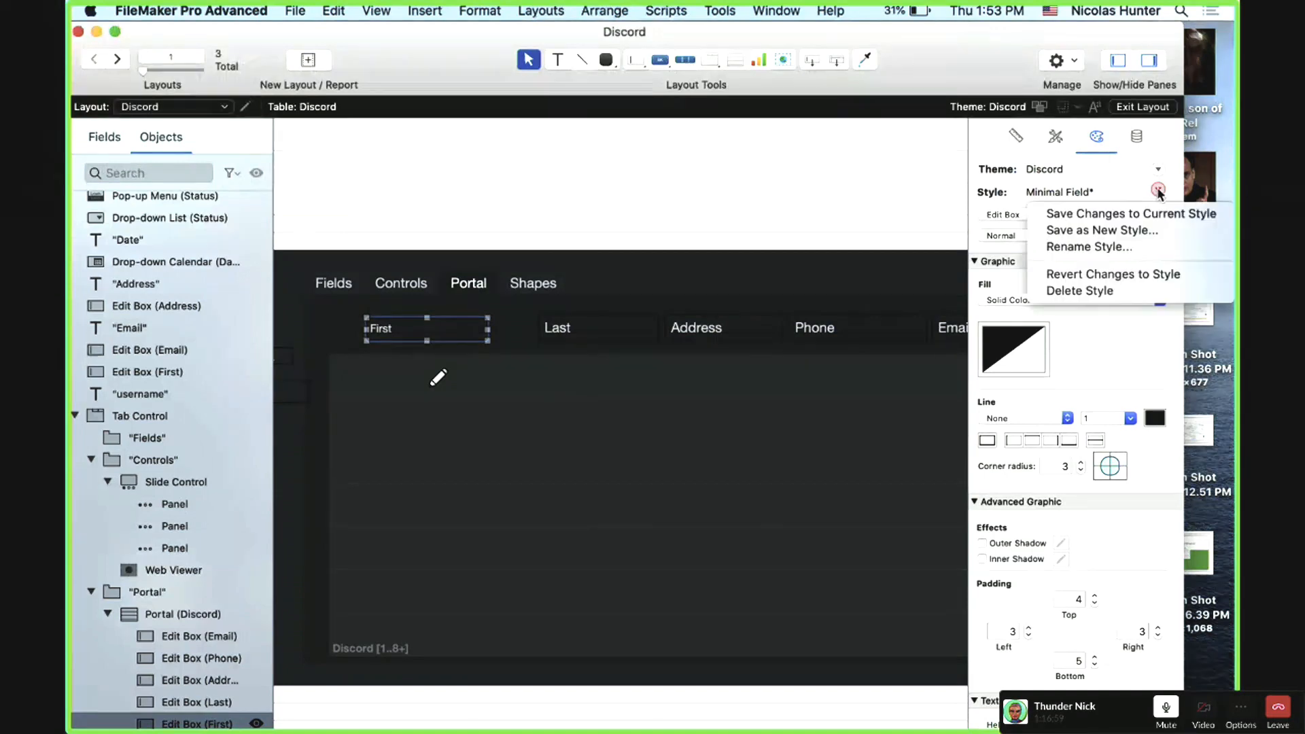
pyautogui.click(1156, 230)
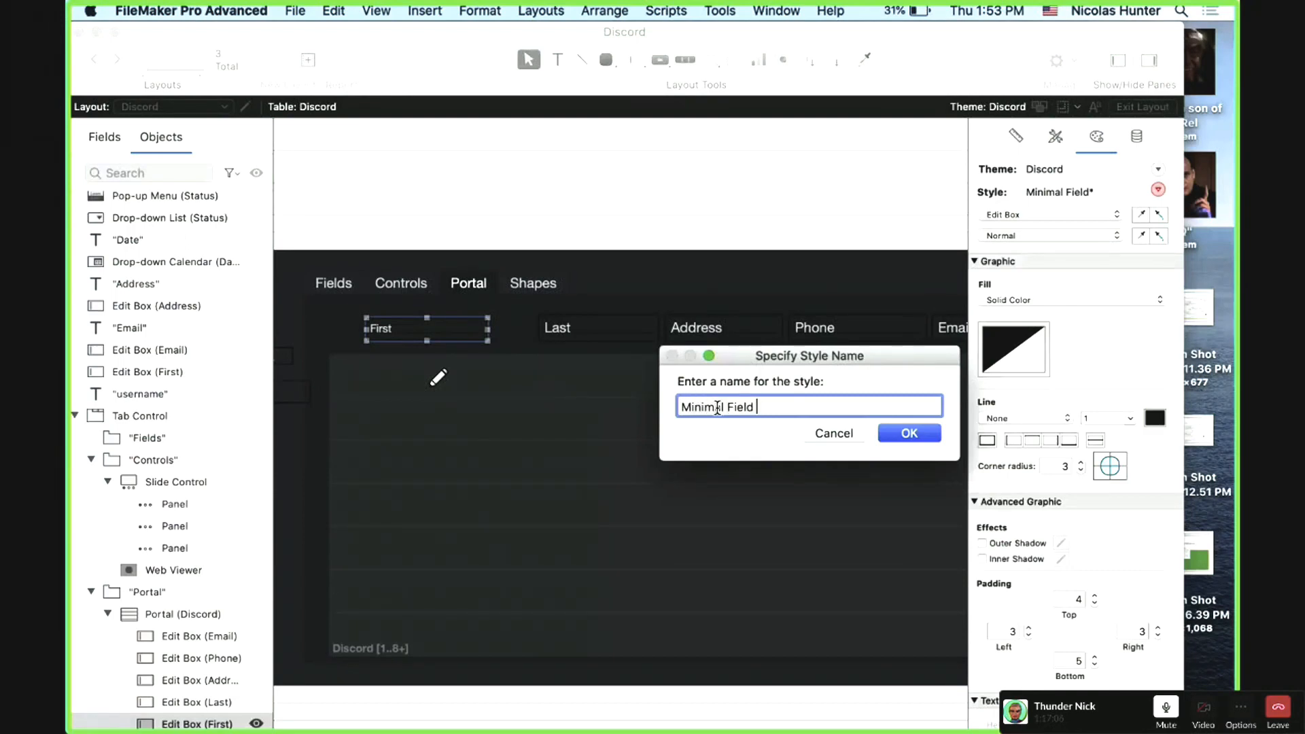
pyautogui.write('Minimal Field Alternate 1')
pyautogui.press('Return')
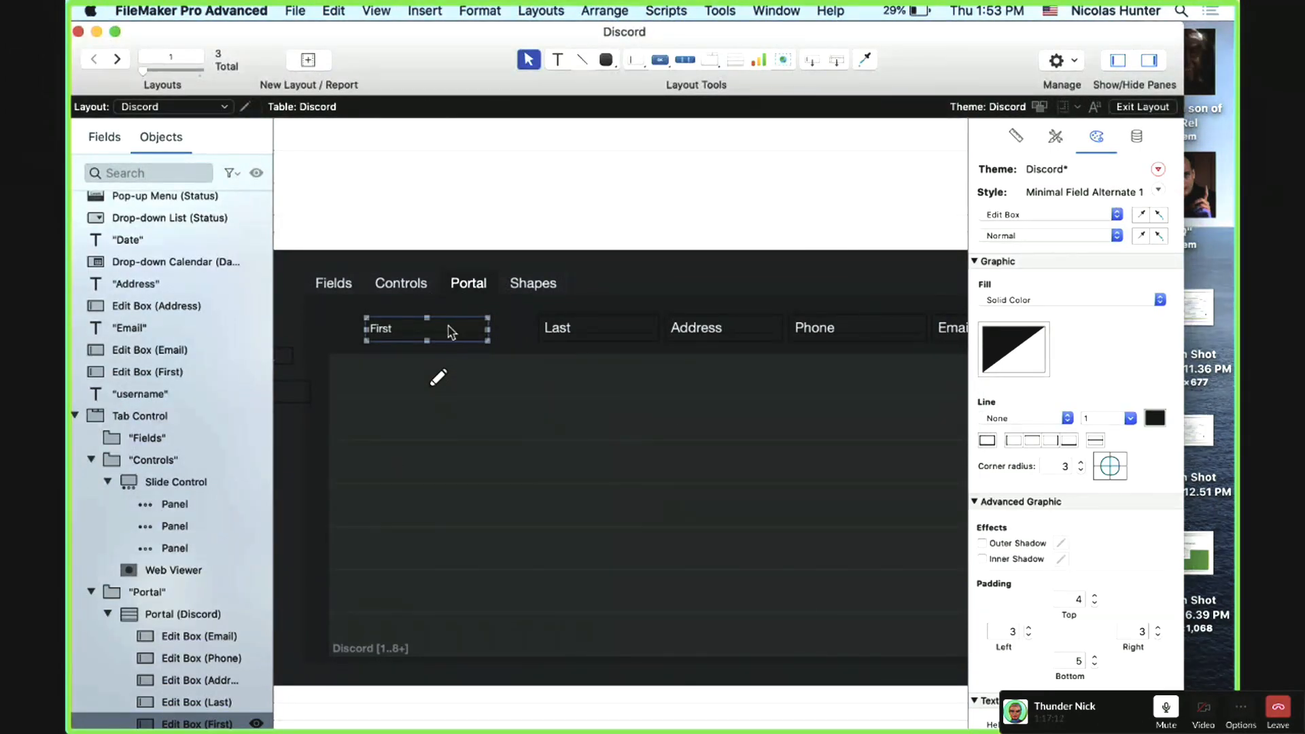
# Step: Try the other edit box styles, including Field Alternate 1 and Minimal Field, on the First field, and reapply Minimal Field Alternate 1
pyautogui.click(1047, 138)
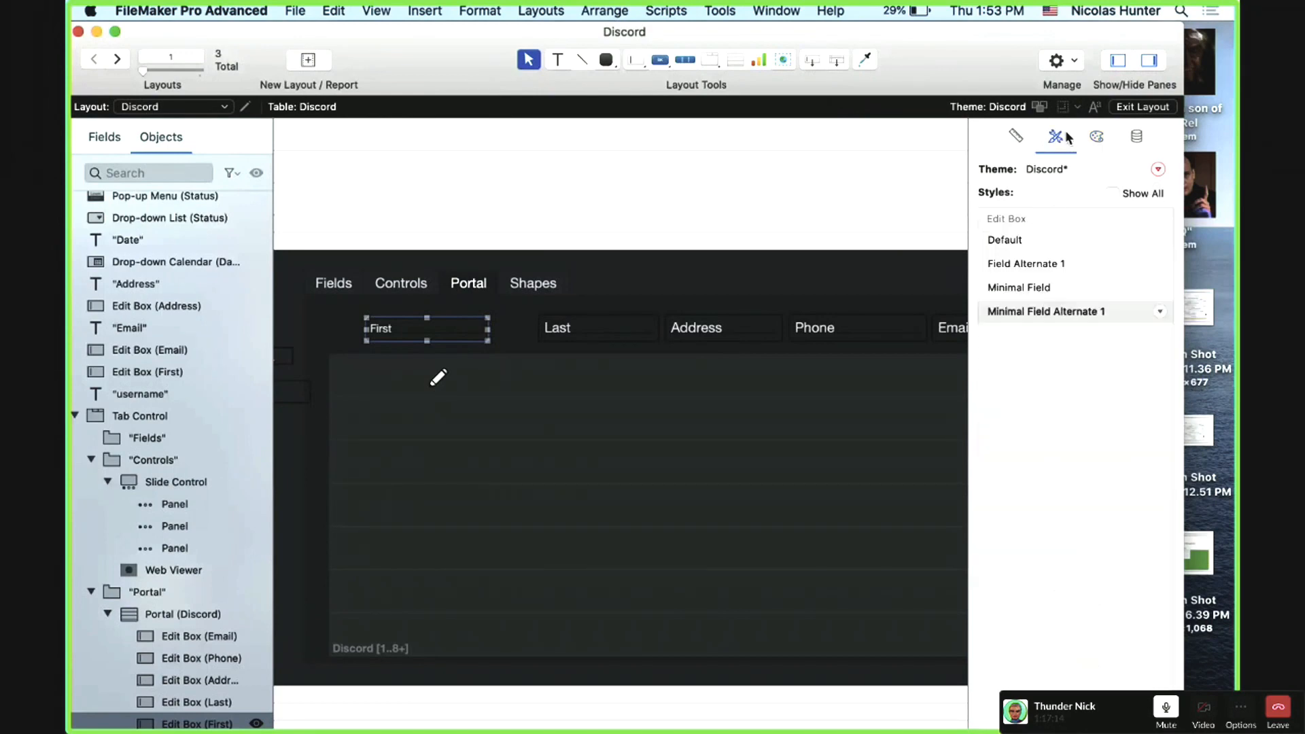
pyautogui.click(1034, 243)
pyautogui.click(1035, 264)
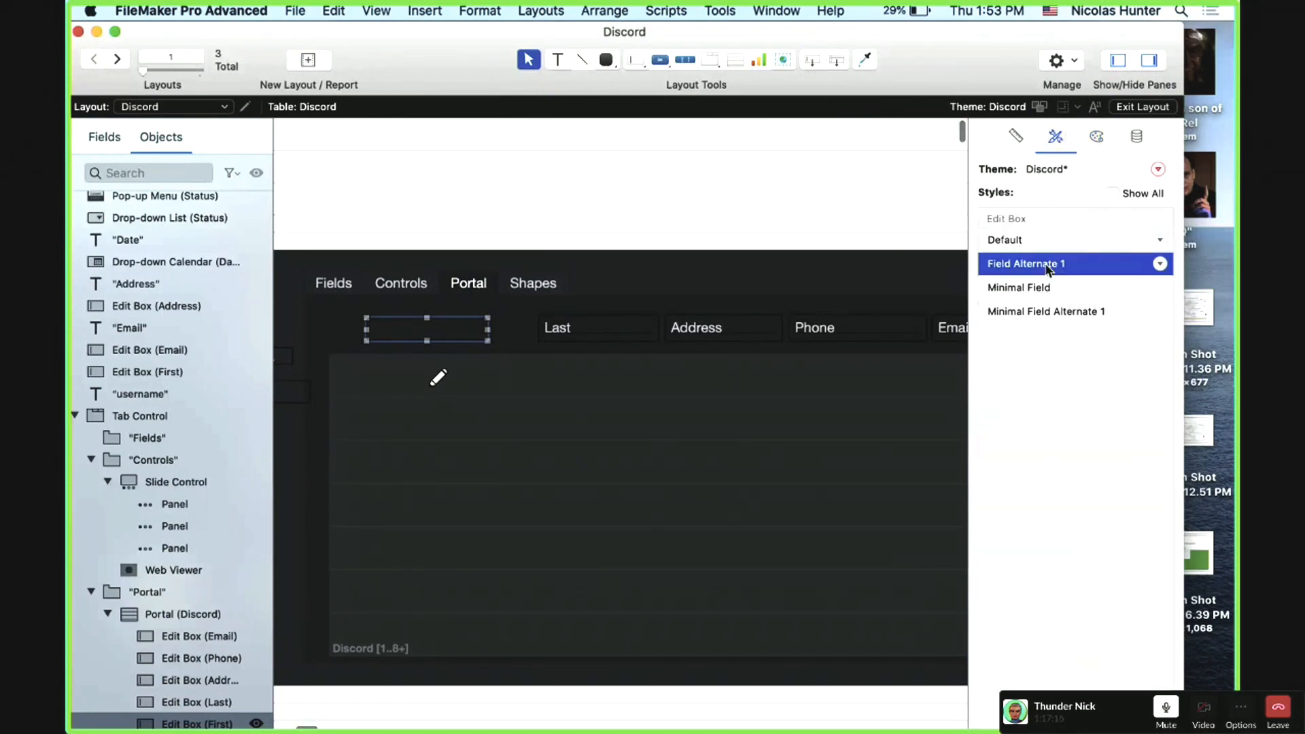
pyautogui.click(1051, 286)
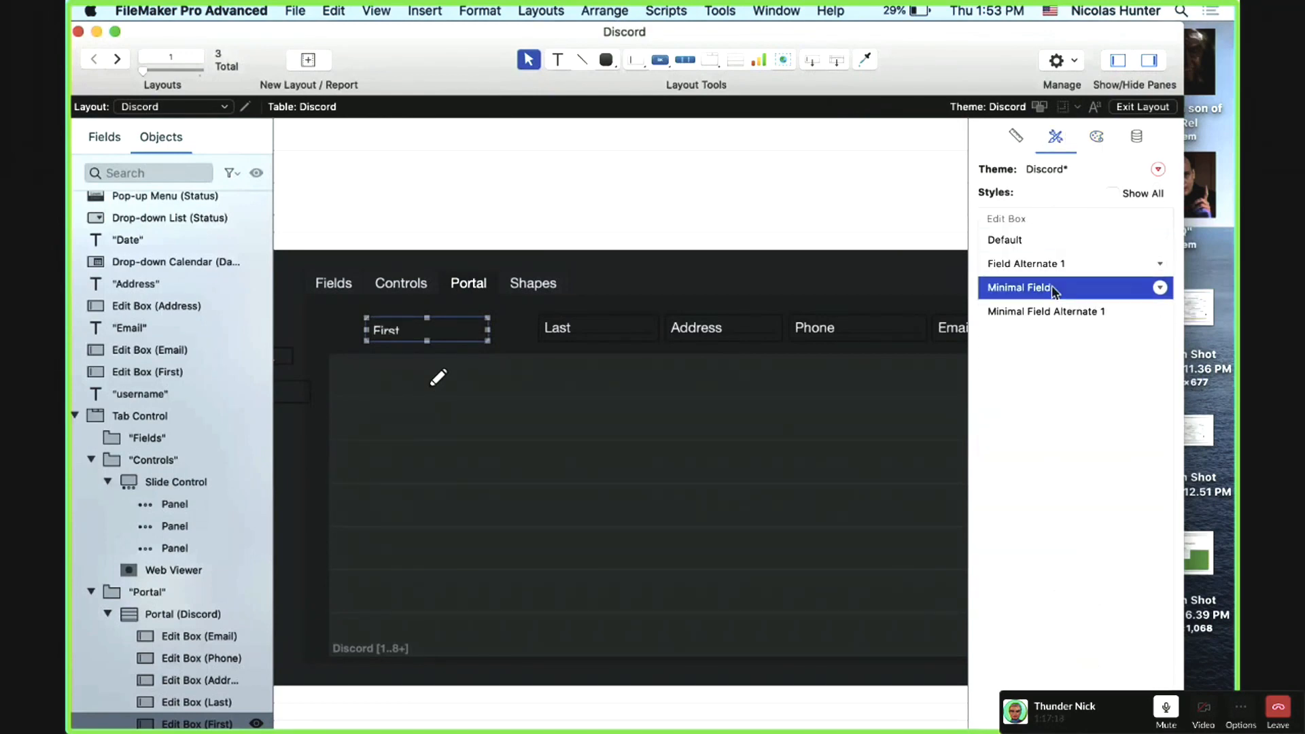
pyautogui.click(1072, 314)
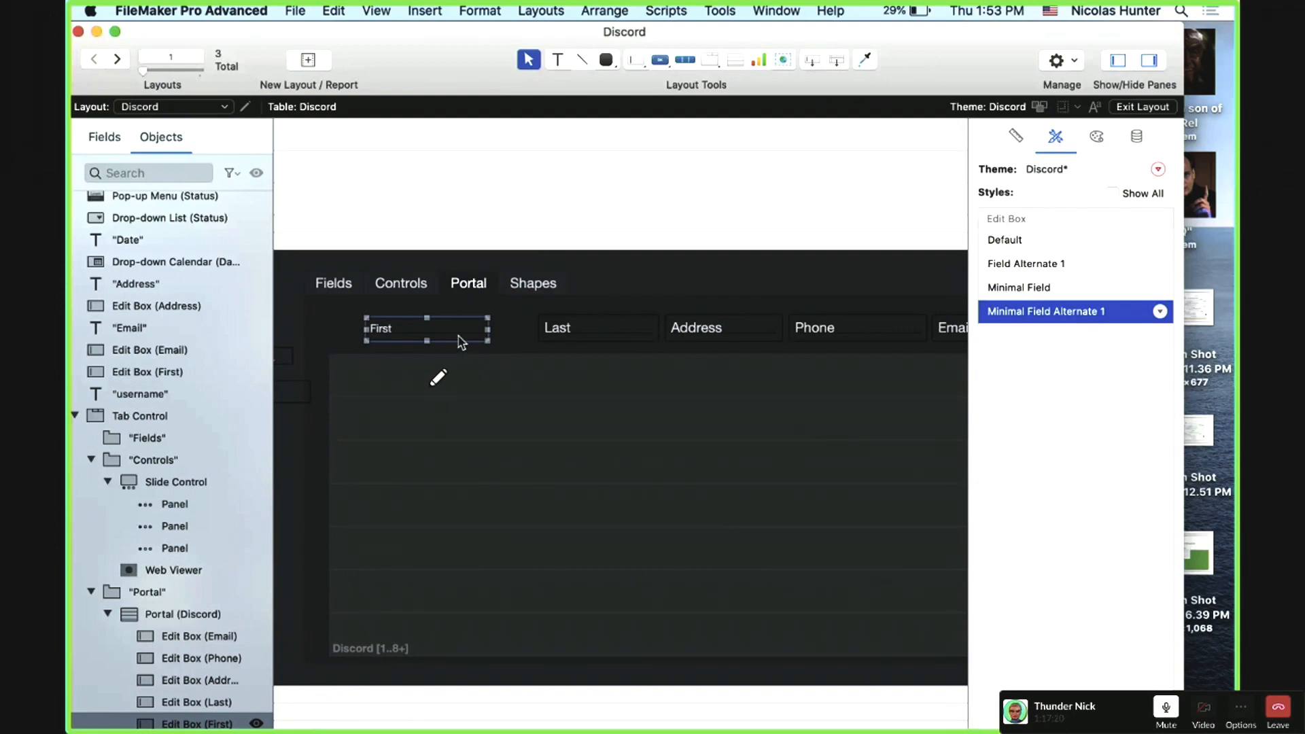
# Step: Apply the Minimal Field Alternate 1 style to the portal's Last, Address, Phone and Email fields
pyautogui.click(1098, 140)
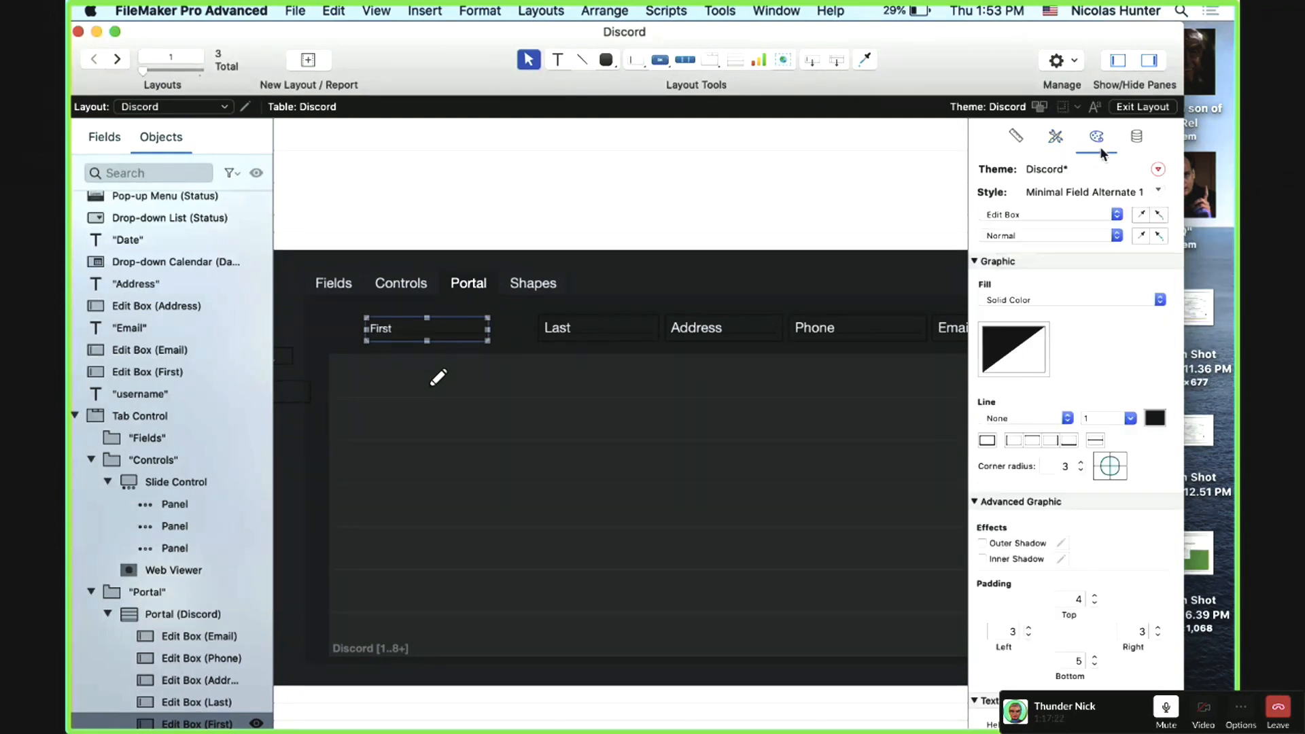
pyautogui.click(569, 328)
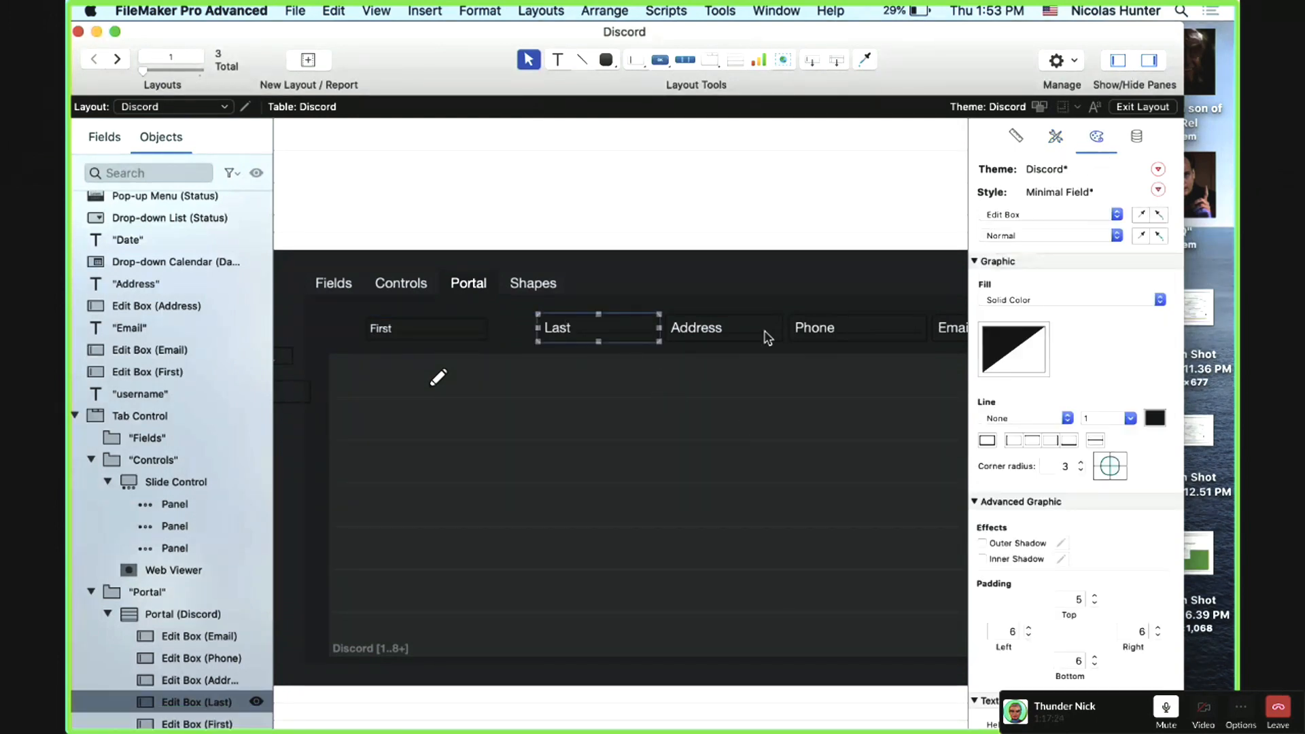
pyautogui.keyDown('shift'); pyautogui.click(769, 337); pyautogui.keyUp('shift')
pyautogui.keyDown('shift'); pyautogui.click(843, 338); pyautogui.keyUp('shift')
pyautogui.hscroll(3, 843, 338)
pyautogui.keyDown('shift'); pyautogui.click(842, 338); pyautogui.keyUp('shift')
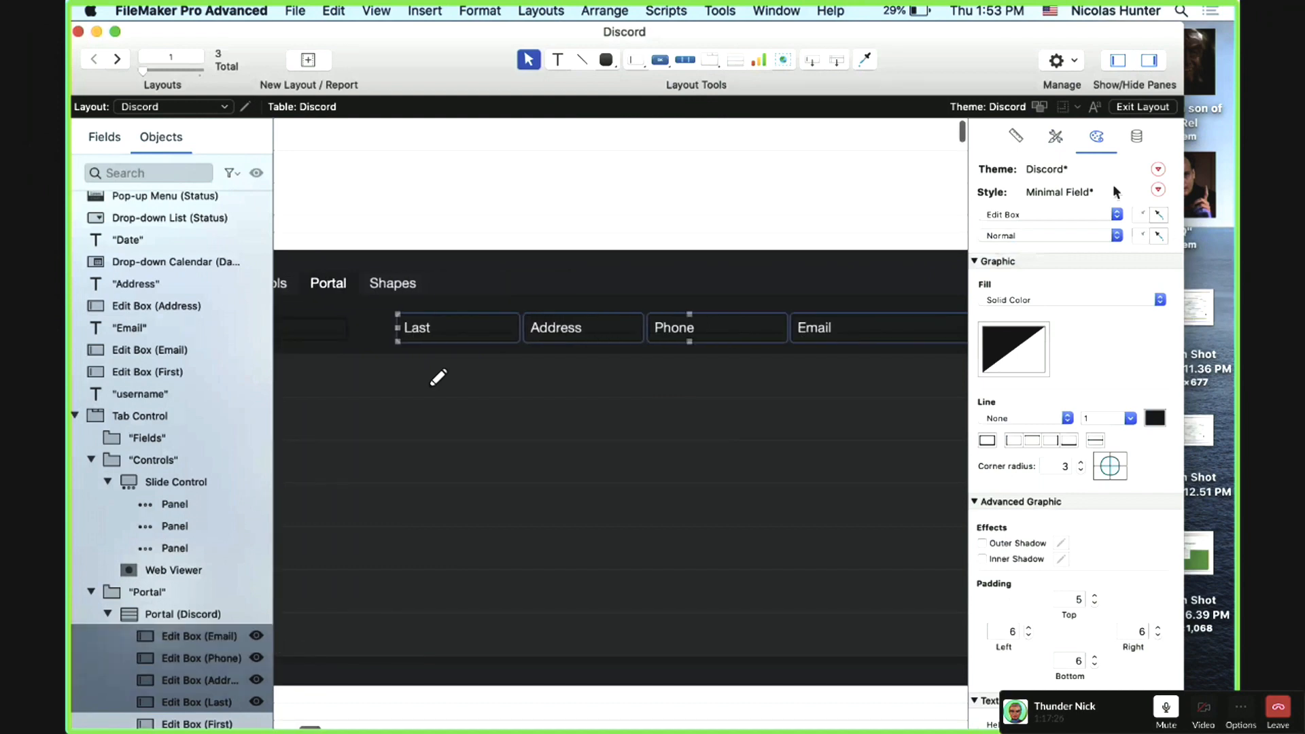
pyautogui.click(1055, 136)
pyautogui.click(1055, 309)
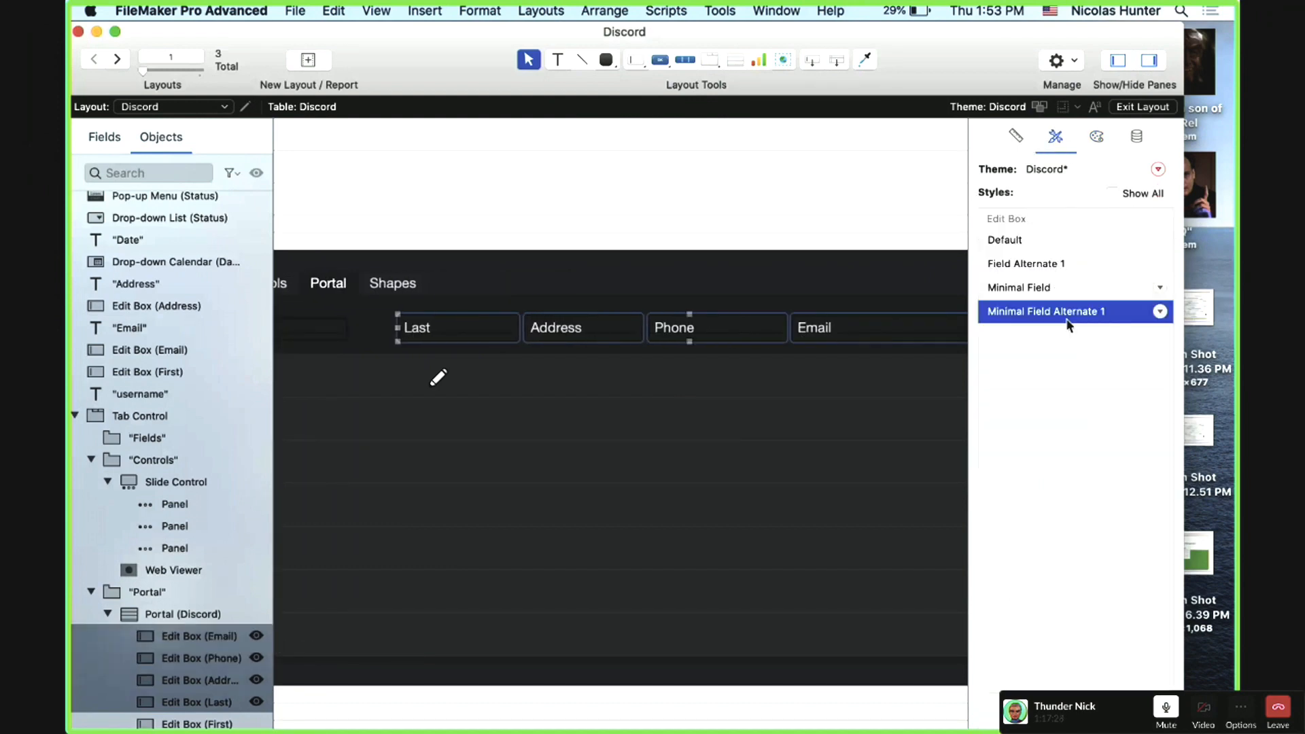
# Step: Move the First field closer to the Last field and level with the other fields in the portal row
pyautogui.click(690, 329)
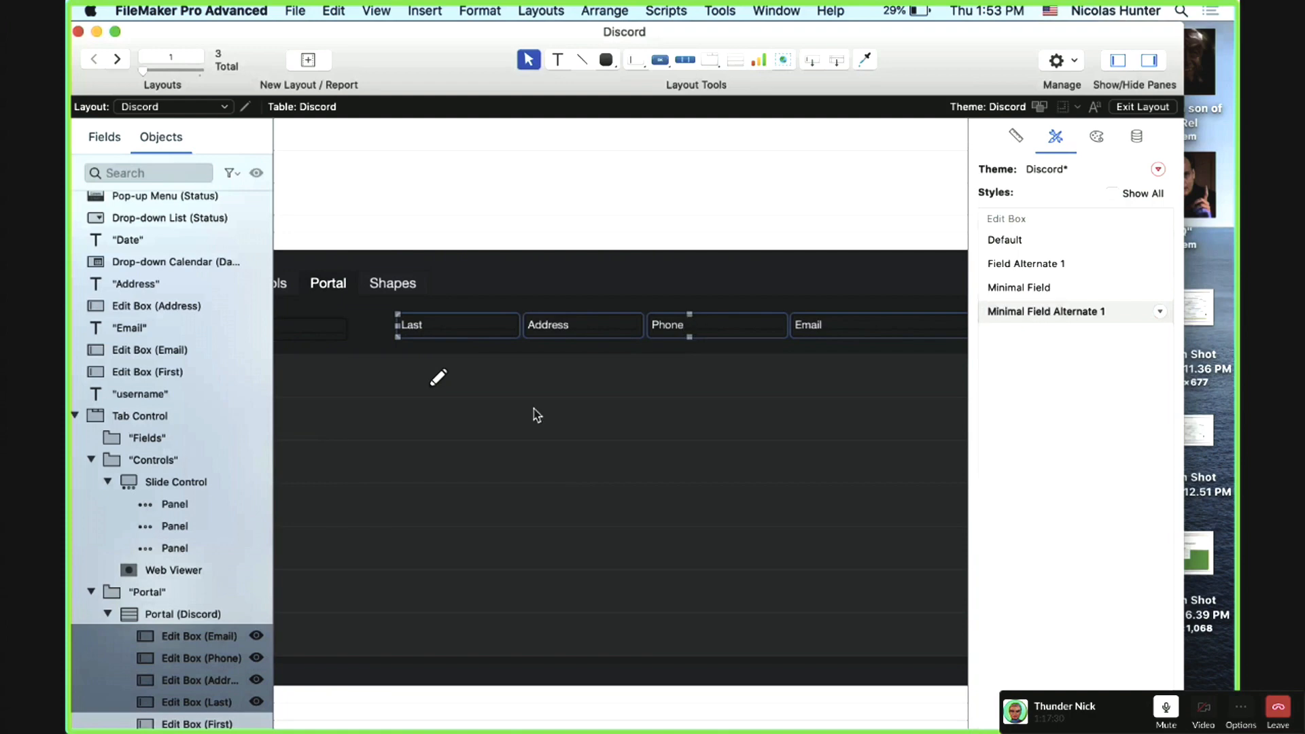
pyautogui.hscroll(-4, 541, 412)
pyautogui.moveTo(519, 334); pyautogui.dragTo(549, 331)
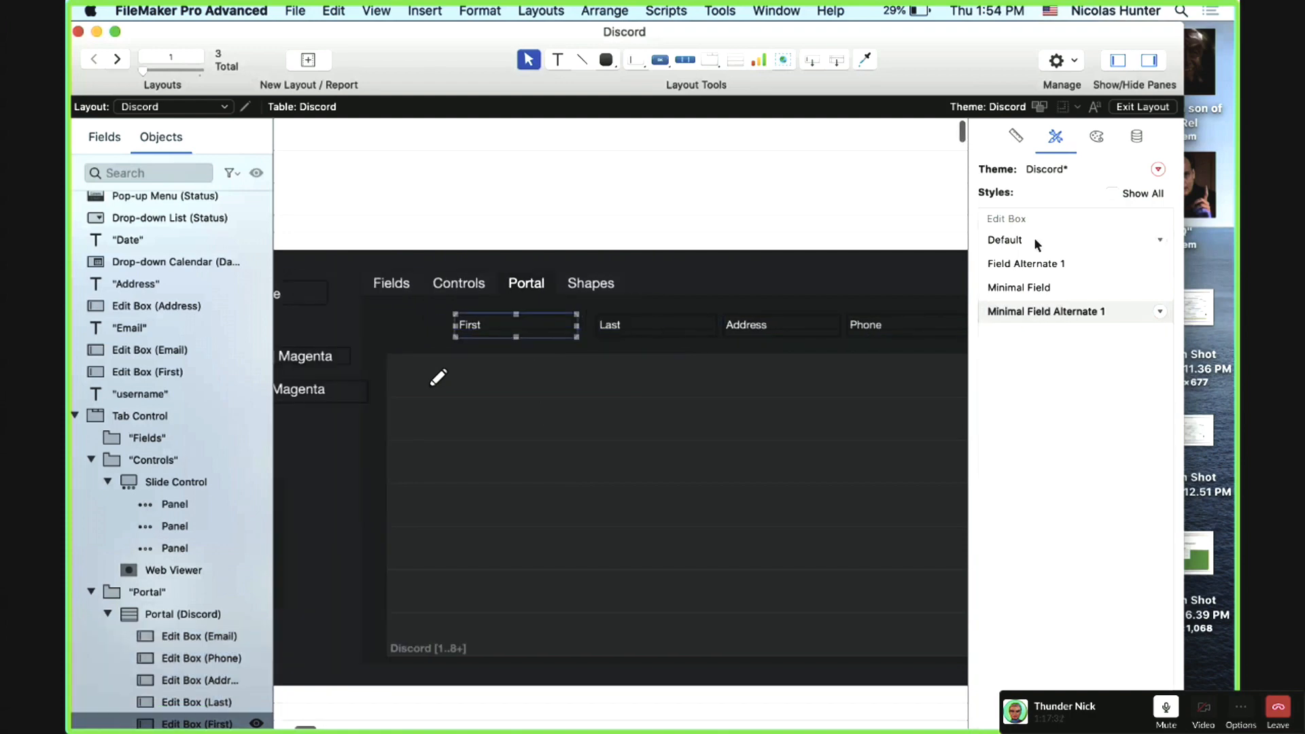
# Step: Examine the First field's formatting in its interaction states, including Hover and In Focus
pyautogui.click(1087, 138)
pyautogui.click(1038, 235)
pyautogui.click(1039, 250)
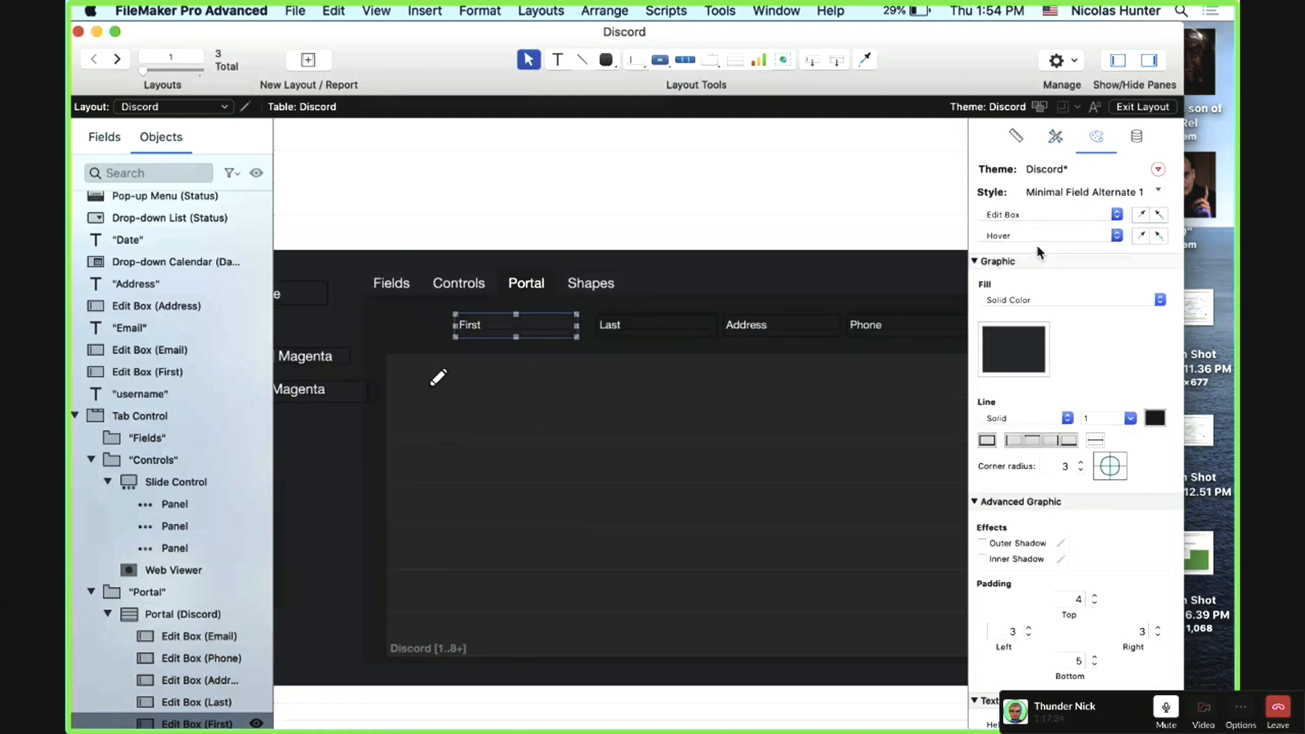
pyautogui.click(1038, 234)
pyautogui.click(1038, 246)
pyautogui.click(1035, 237)
pyautogui.click(1033, 247)
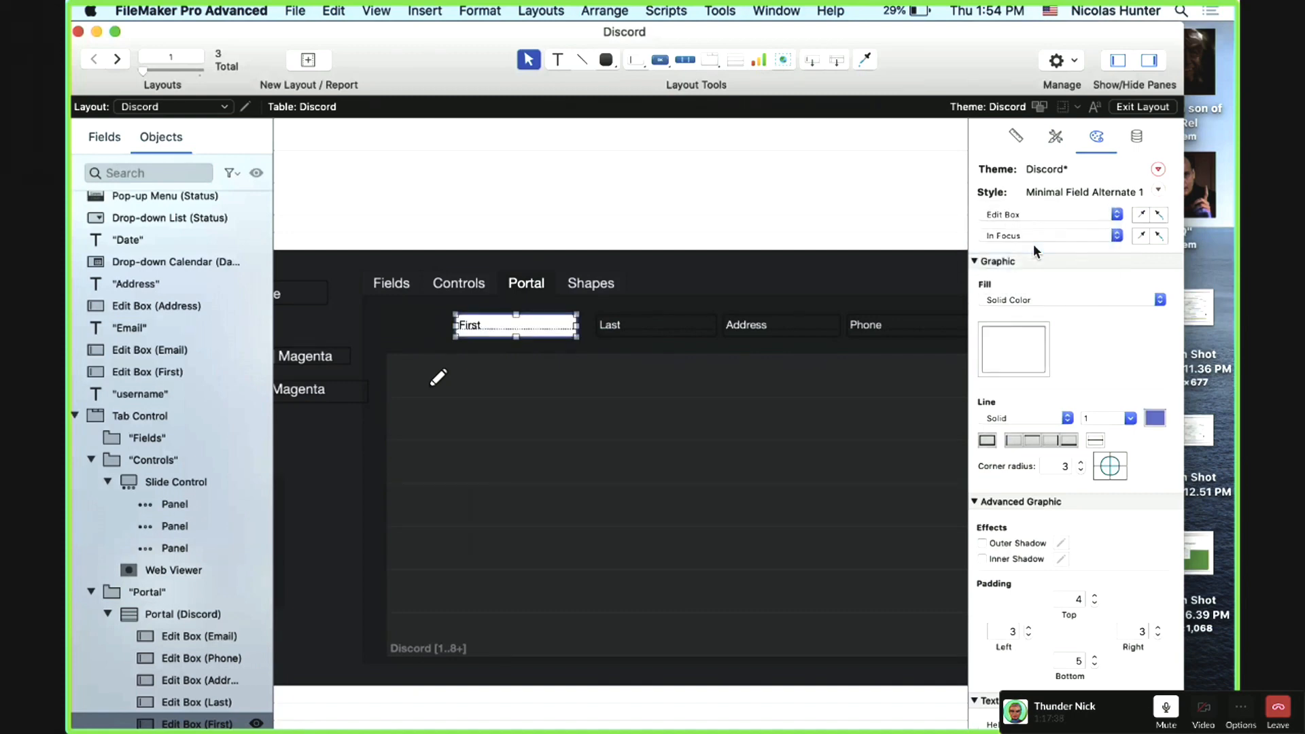
# Step: Set the fill color of the portal's primary row to 18191C
pyautogui.click(647, 452)
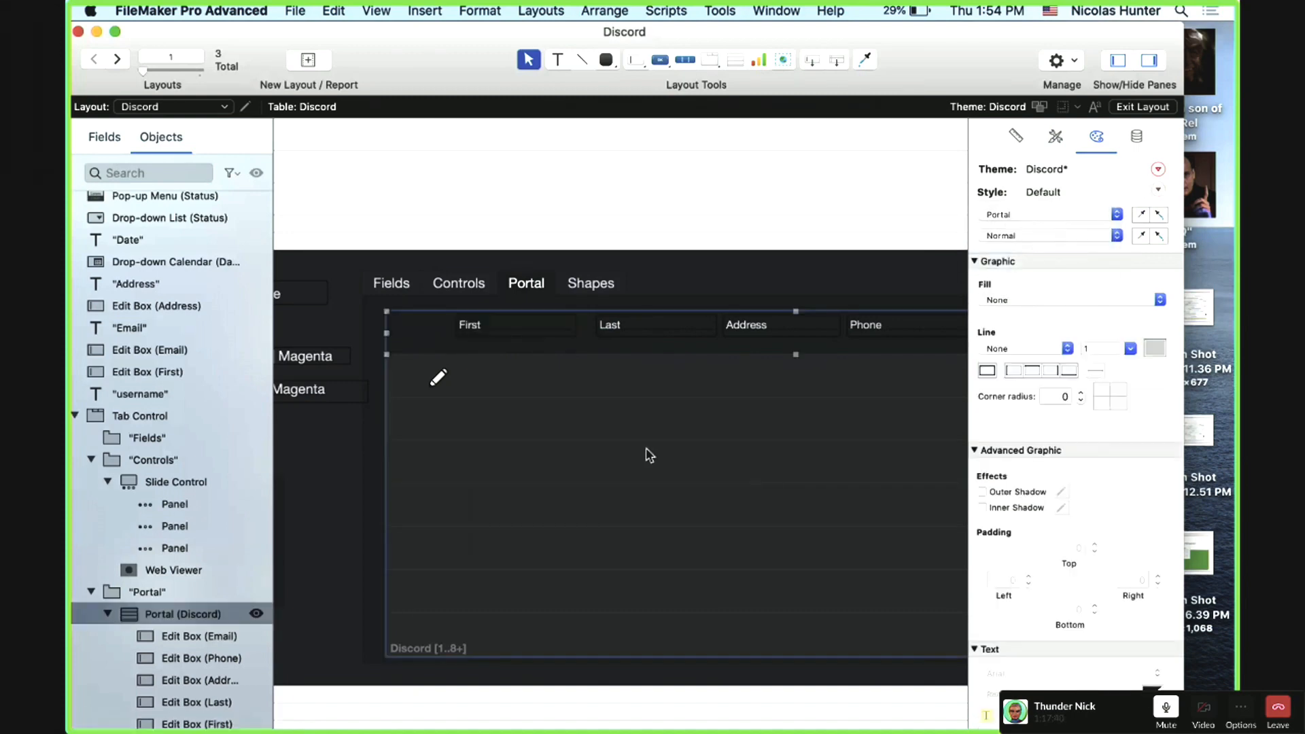
pyautogui.click(552, 331)
pyautogui.click(552, 398)
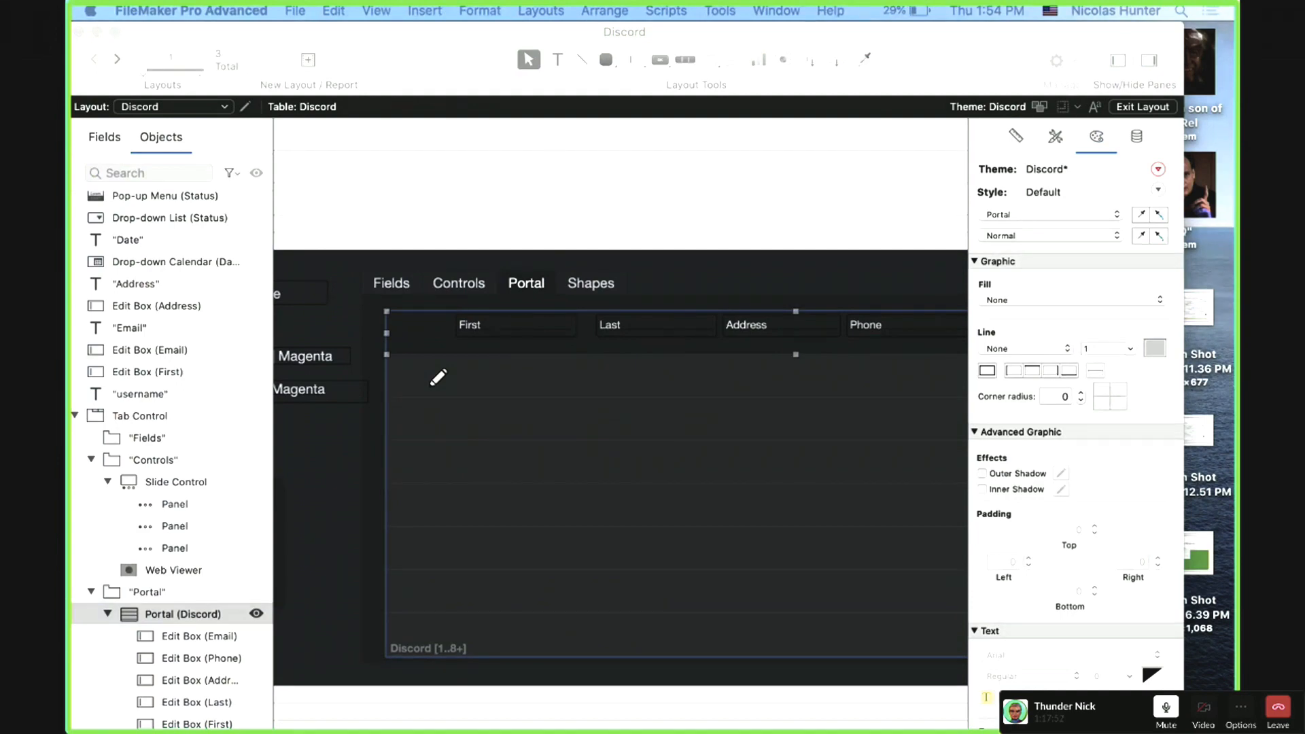
pyautogui.click(605, 405)
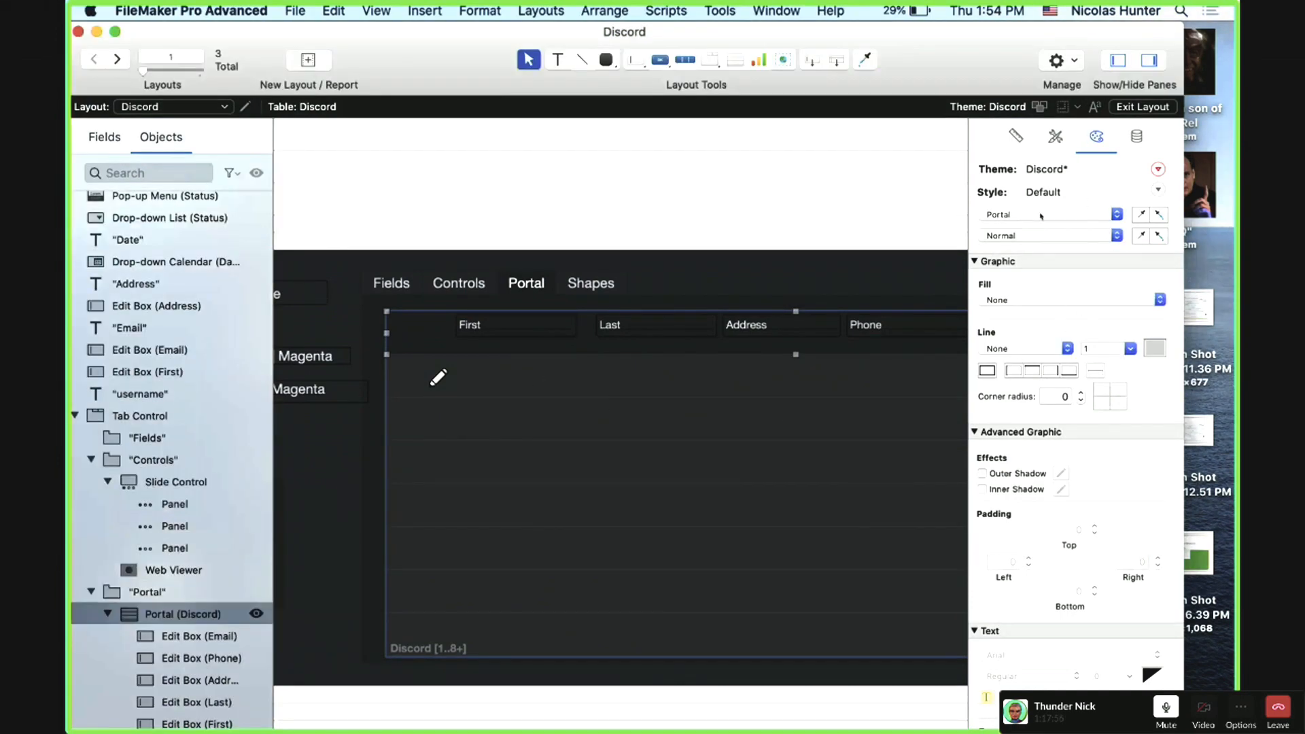
pyautogui.click(1044, 235)
pyautogui.click(1046, 217)
pyautogui.click(1036, 269)
pyautogui.click(1029, 343)
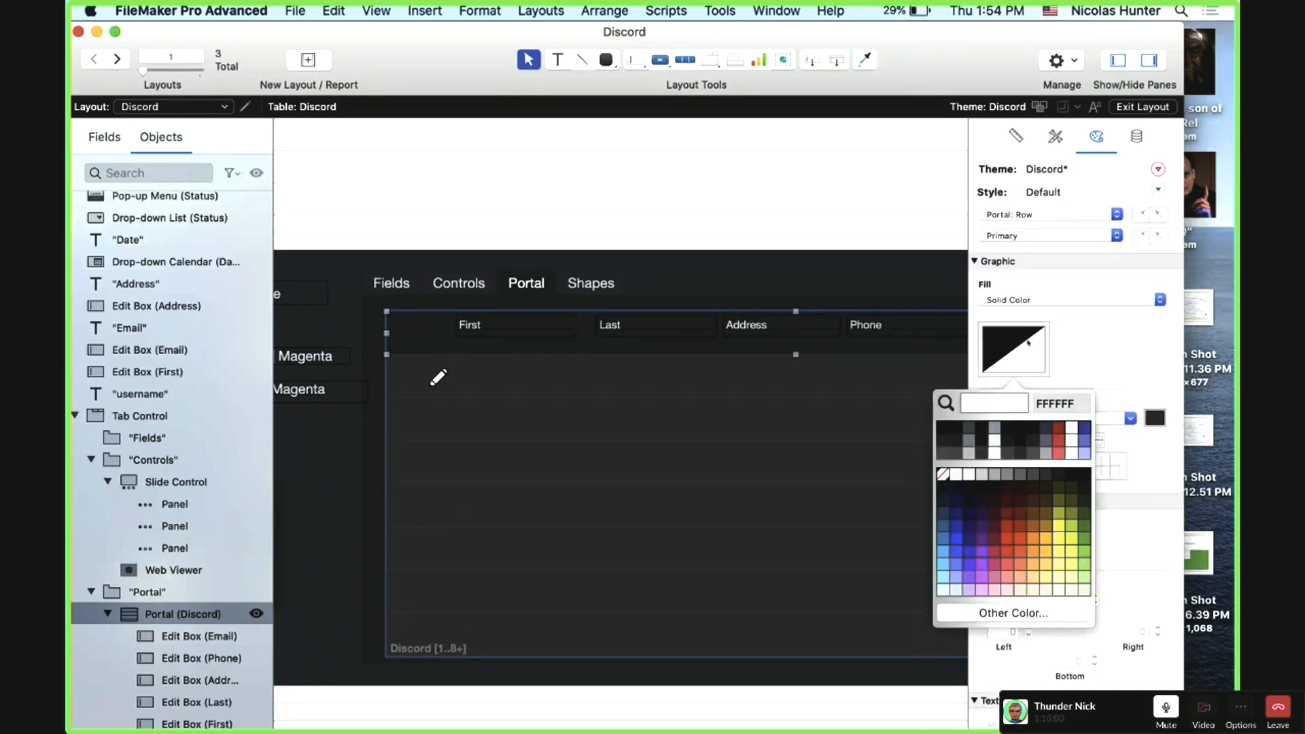
pyautogui.click(1054, 405)
pyautogui.write('18191C')
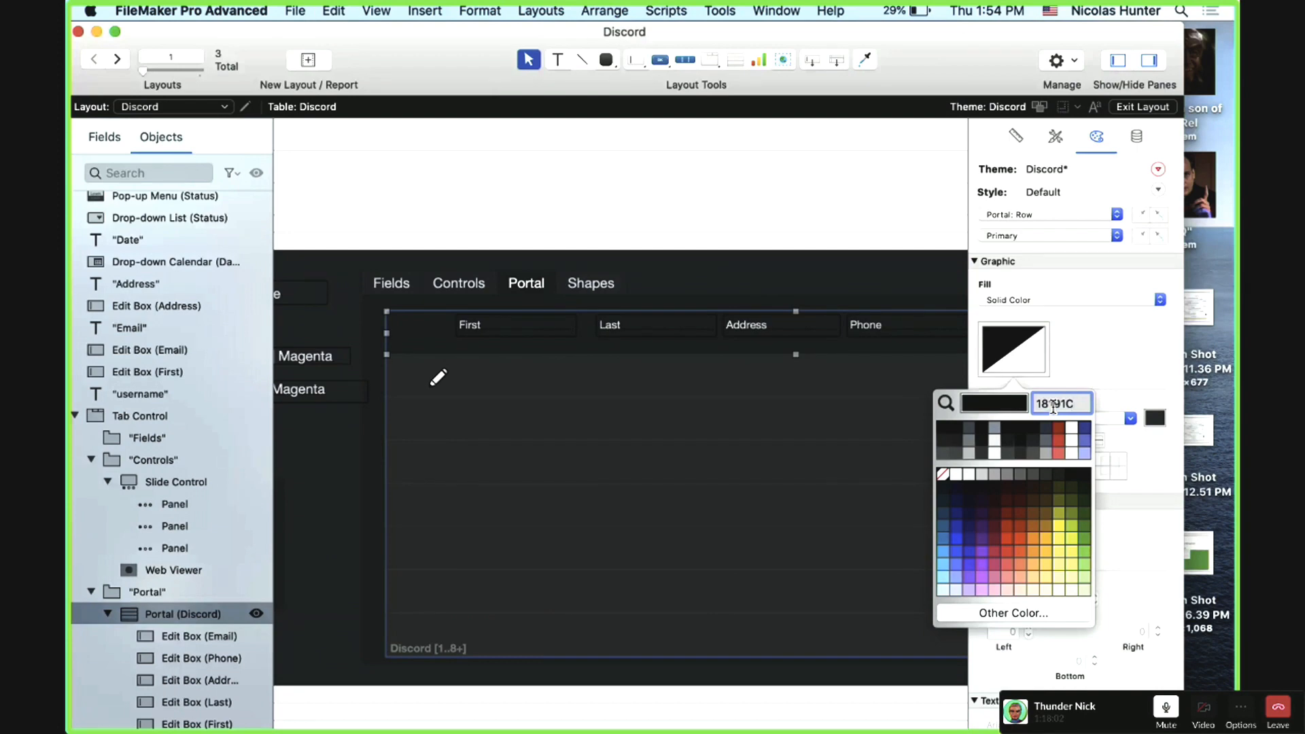
pyautogui.press('Return')
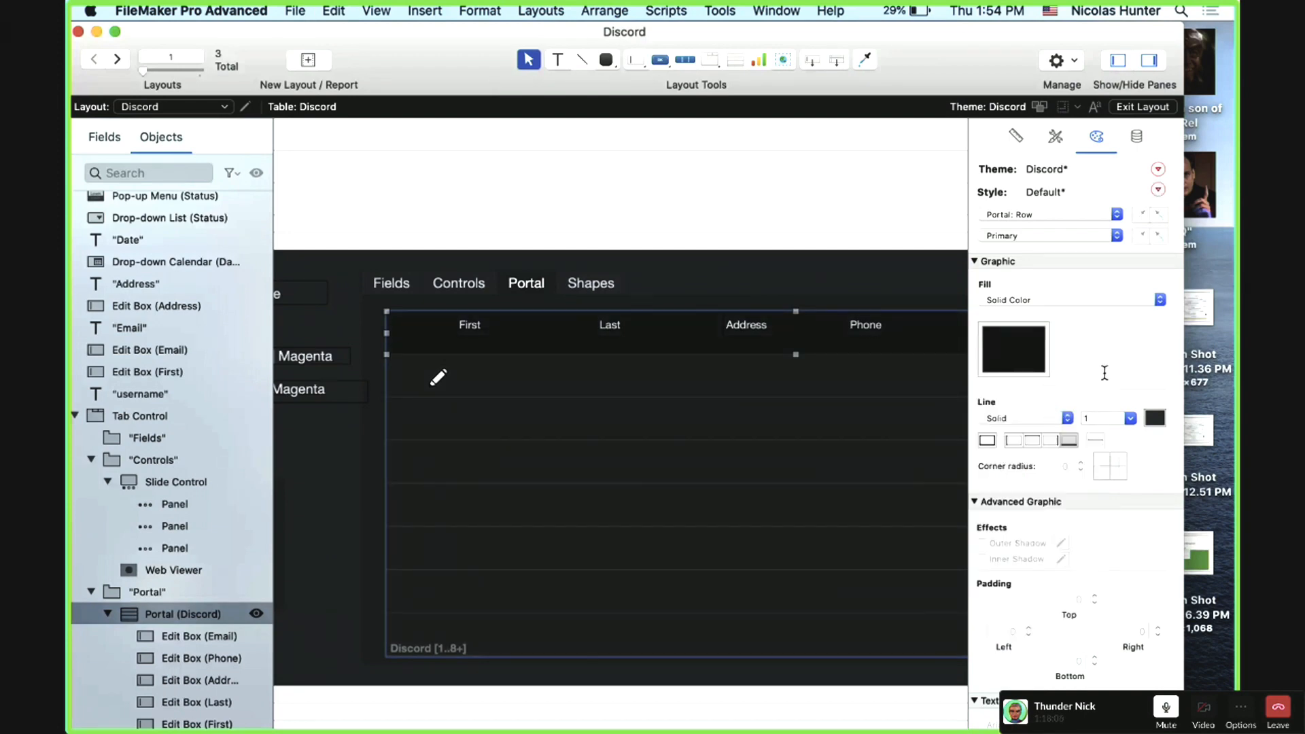
# Step: Round the corners of the portal itself in its Normal state with a corner radius of 3
pyautogui.click(1050, 215)
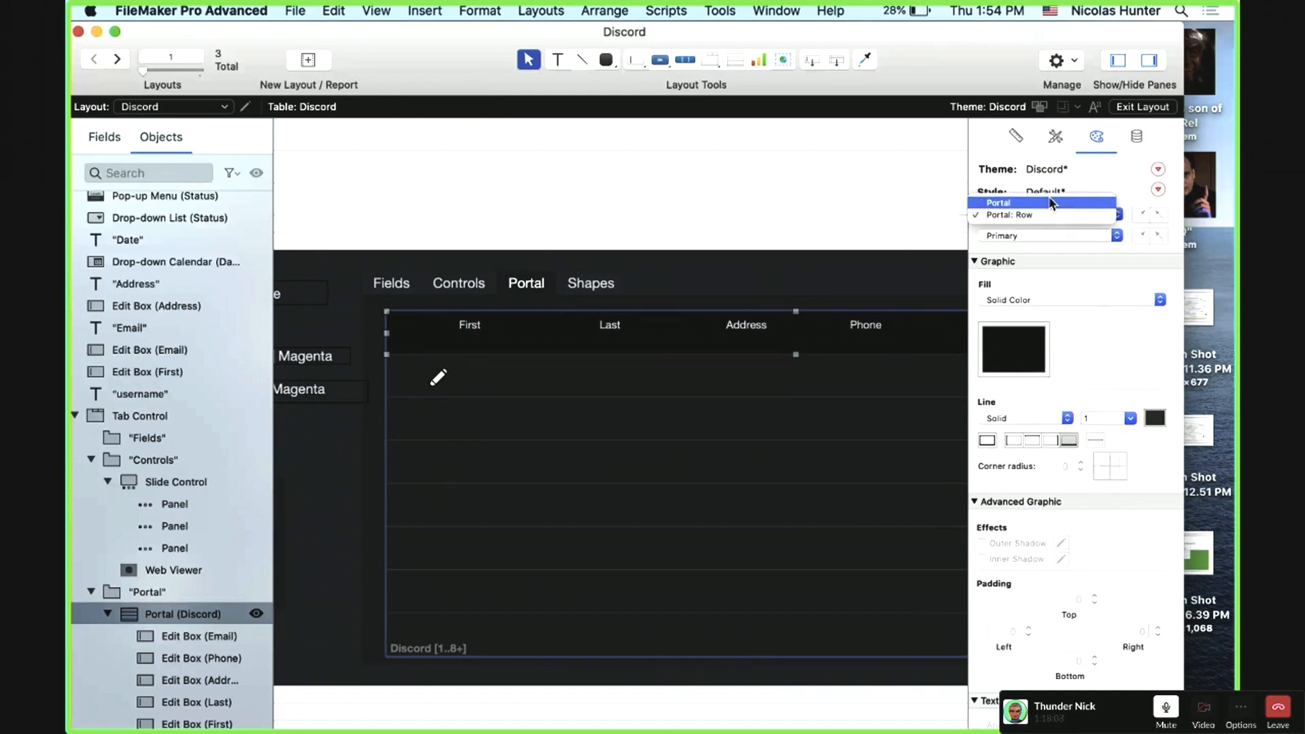
pyautogui.click(1064, 203)
pyautogui.click(1081, 395)
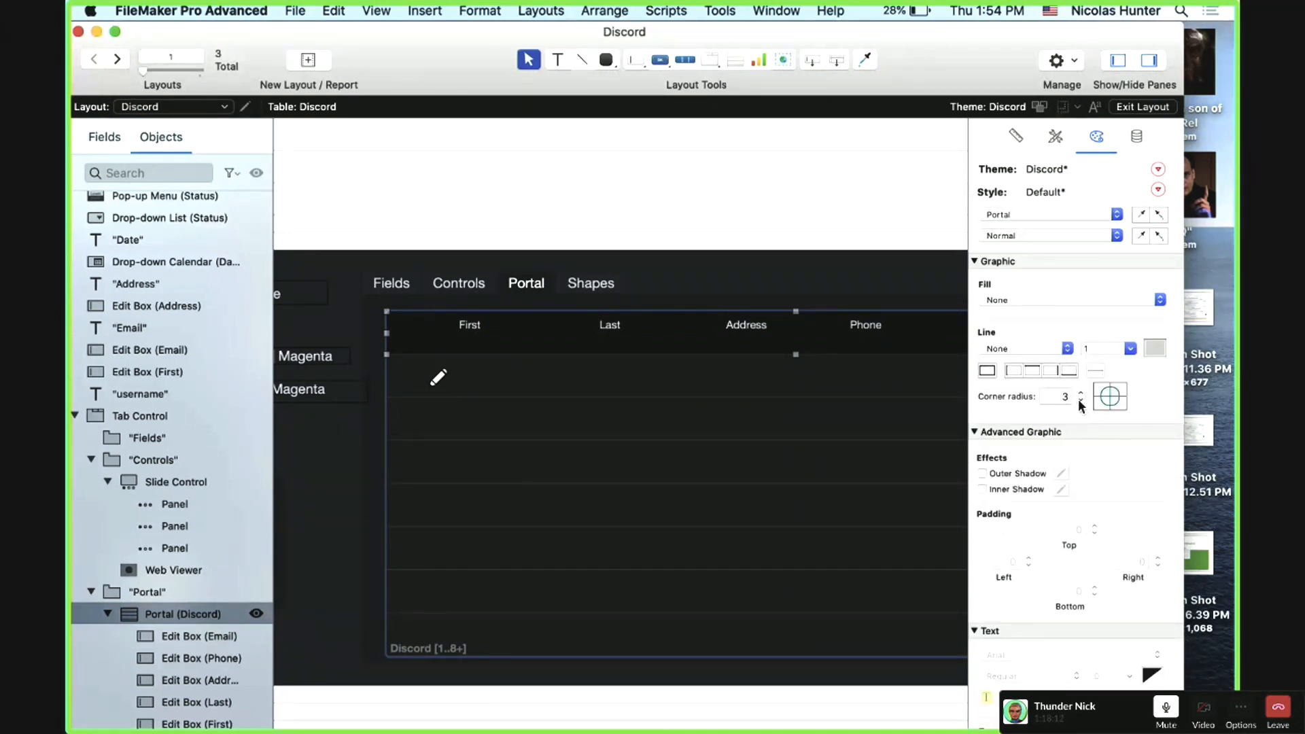
pyautogui.click(688, 262)
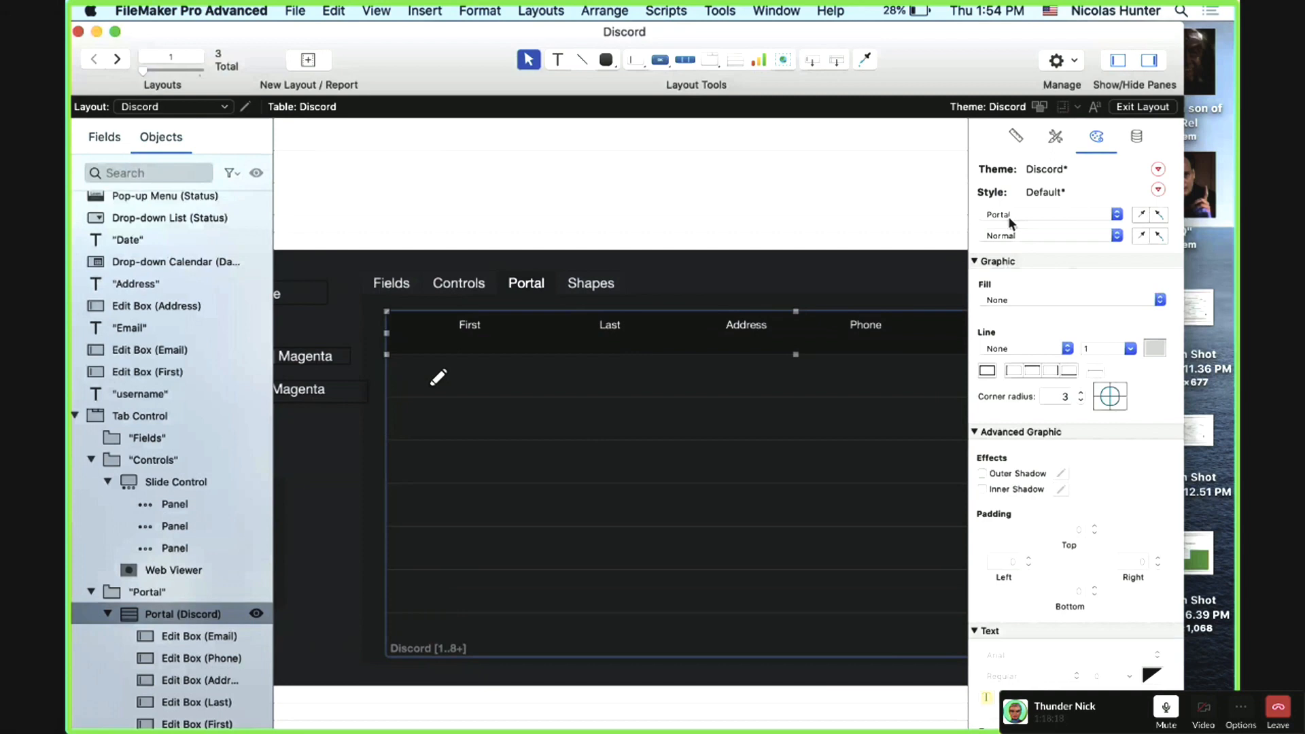
pyautogui.click(1009, 216)
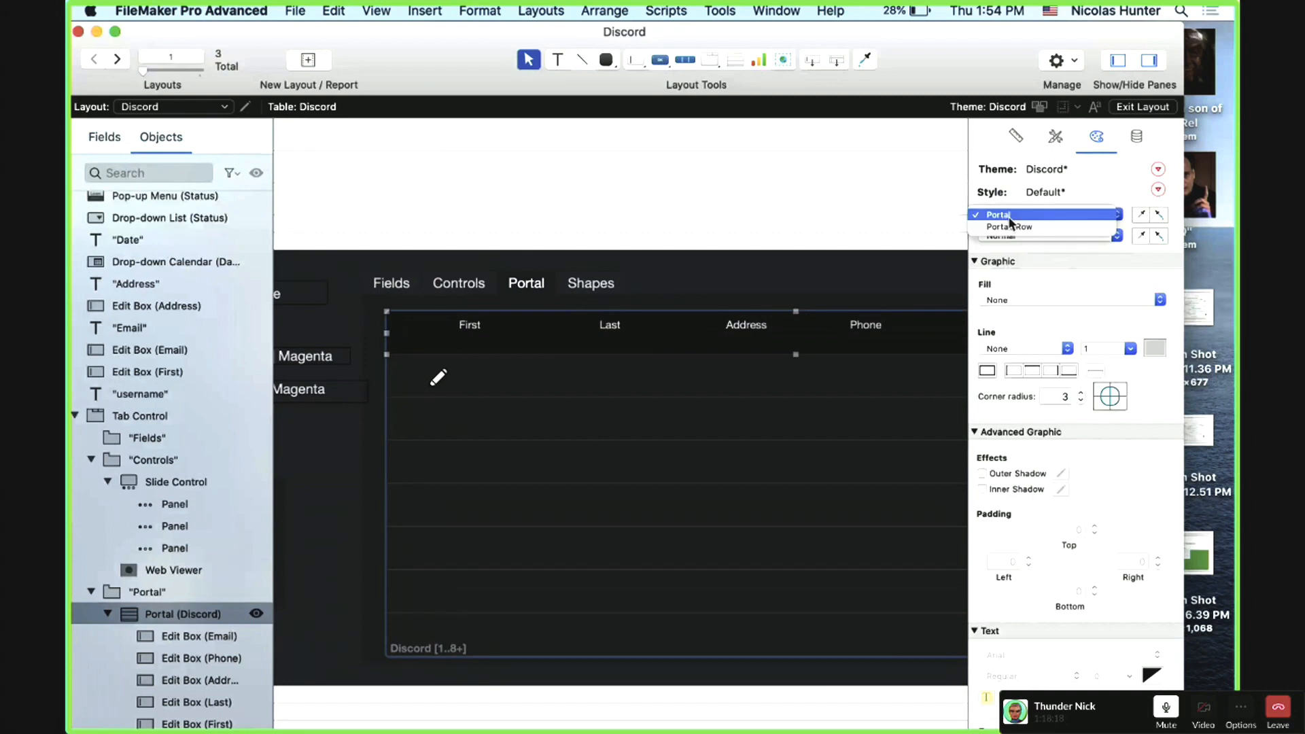
pyautogui.click(1009, 215)
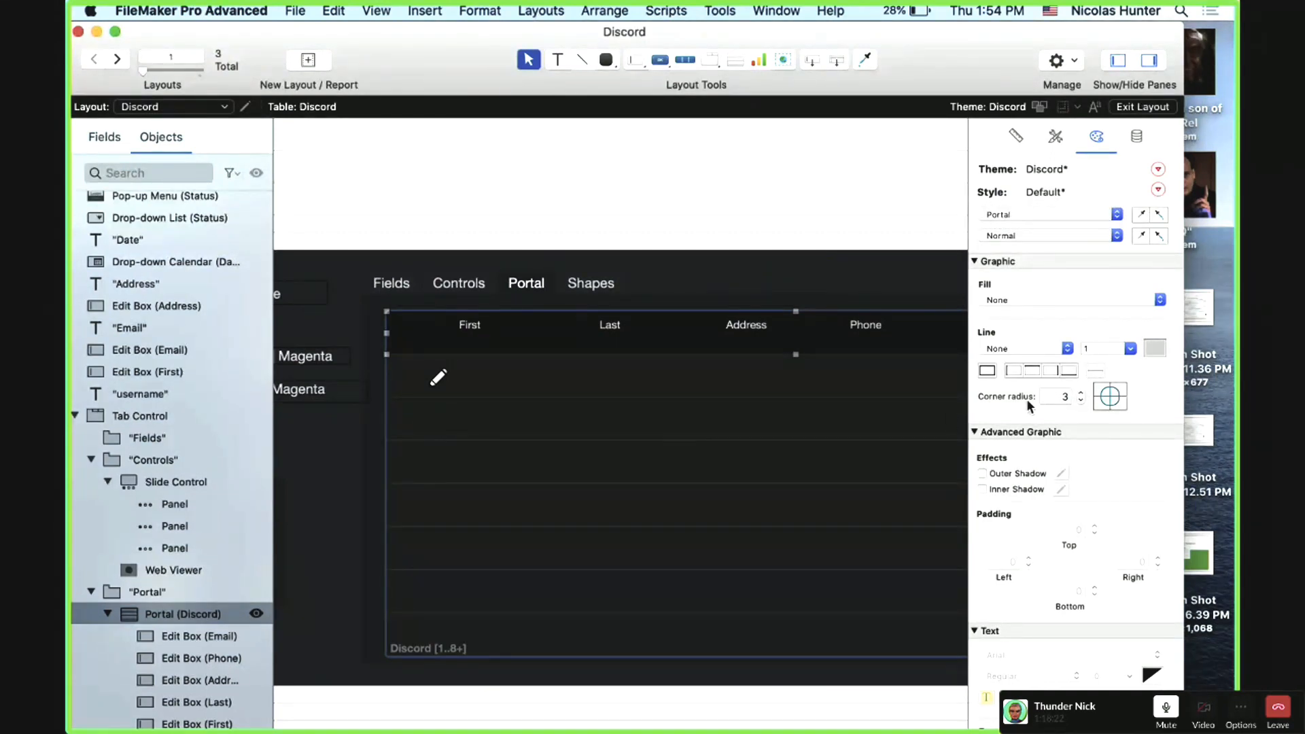
# Step: Move the First, Last, Address, Phone and Email fields together slightly lower within the portal row
pyautogui.click(524, 327)
pyautogui.keyDown('shift'); pyautogui.click(638, 327); pyautogui.keyUp('shift')
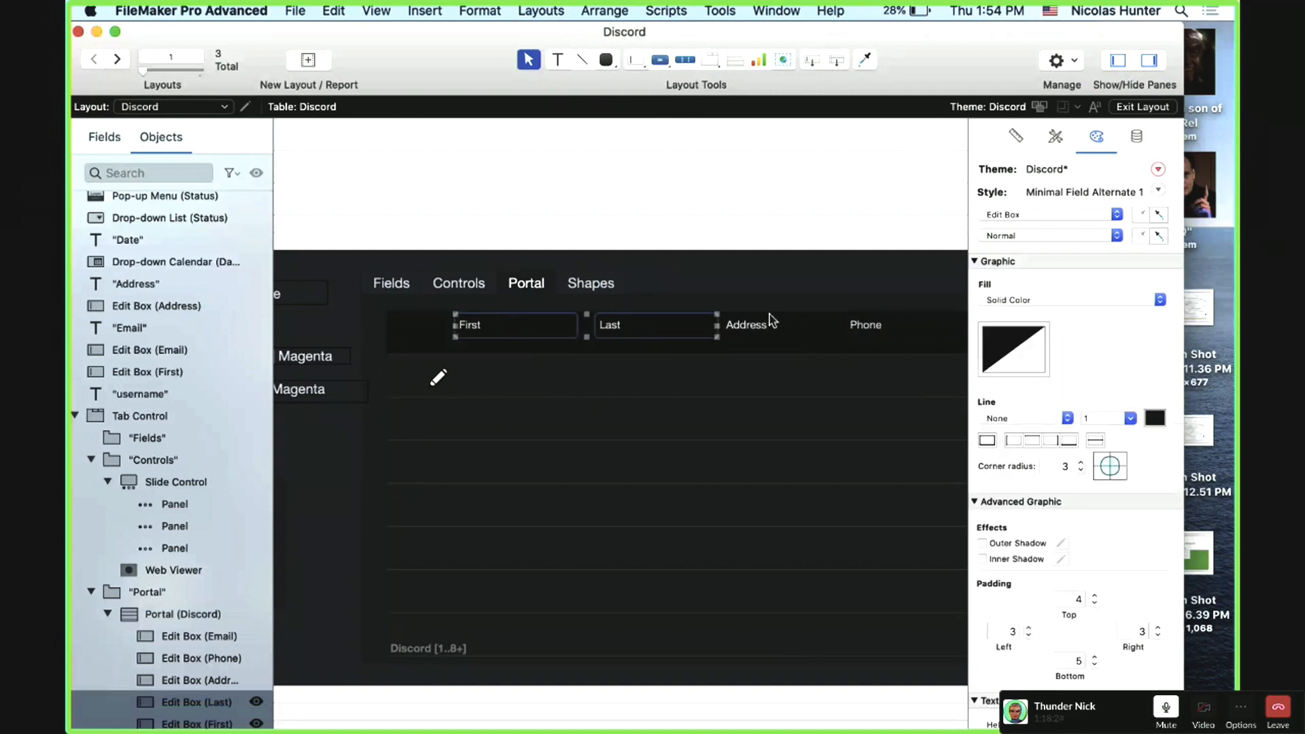
pyautogui.keyDown('shift'); pyautogui.click(772, 319); pyautogui.keyUp('shift')
pyautogui.keyDown('shift'); pyautogui.click(877, 325); pyautogui.keyUp('shift')
pyautogui.hscroll(5, 900, 329)
pyautogui.keyDown('shift'); pyautogui.click(760, 331); pyautogui.keyUp('shift')
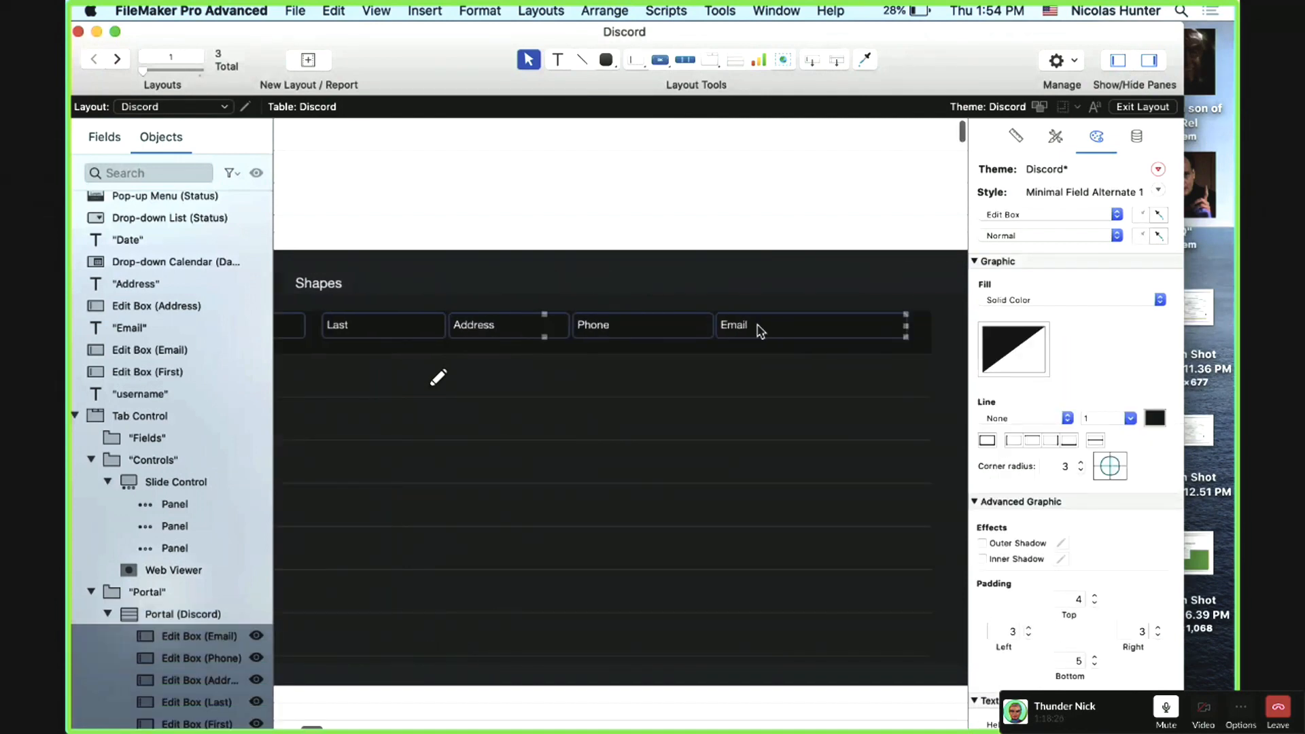
pyautogui.hscroll(-8, 752, 335)
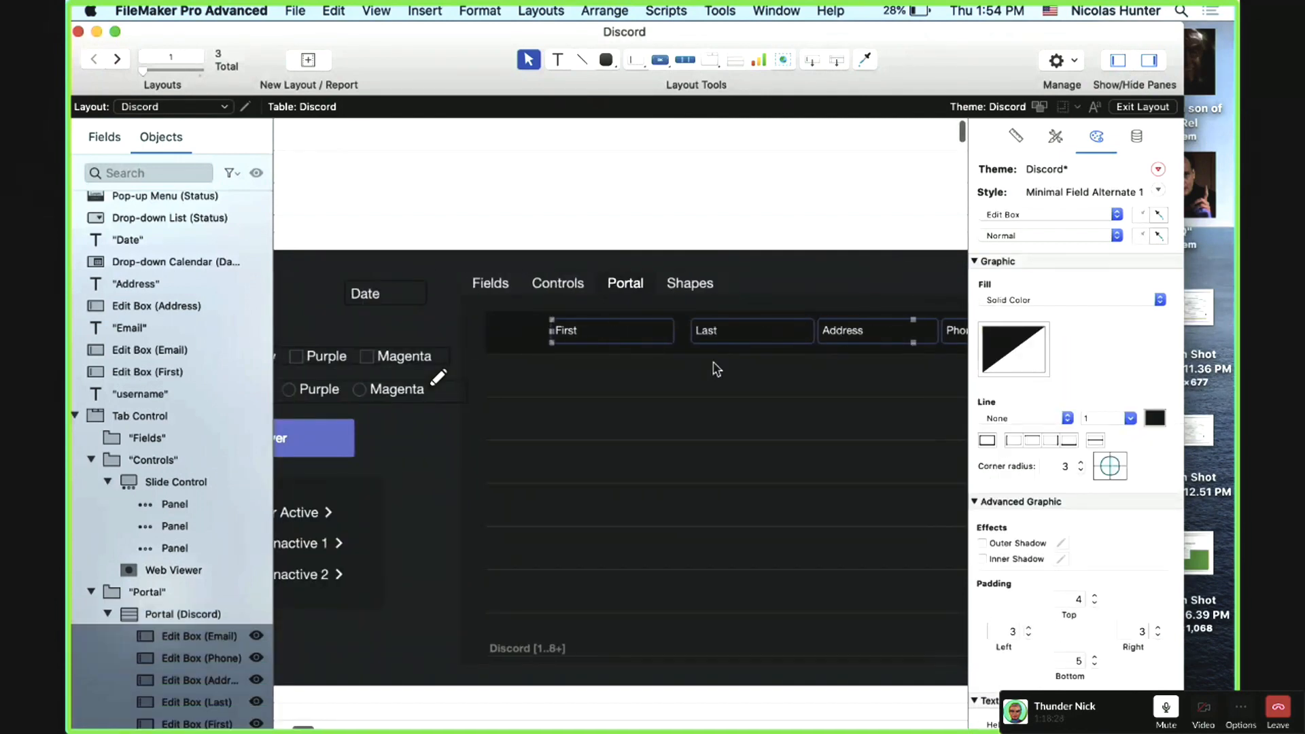
# Step: Reduce the height of the portal's first row slightly so the rows fit more closely around the fields
pyautogui.click(632, 372)
pyautogui.hscroll(2, 850, 358)
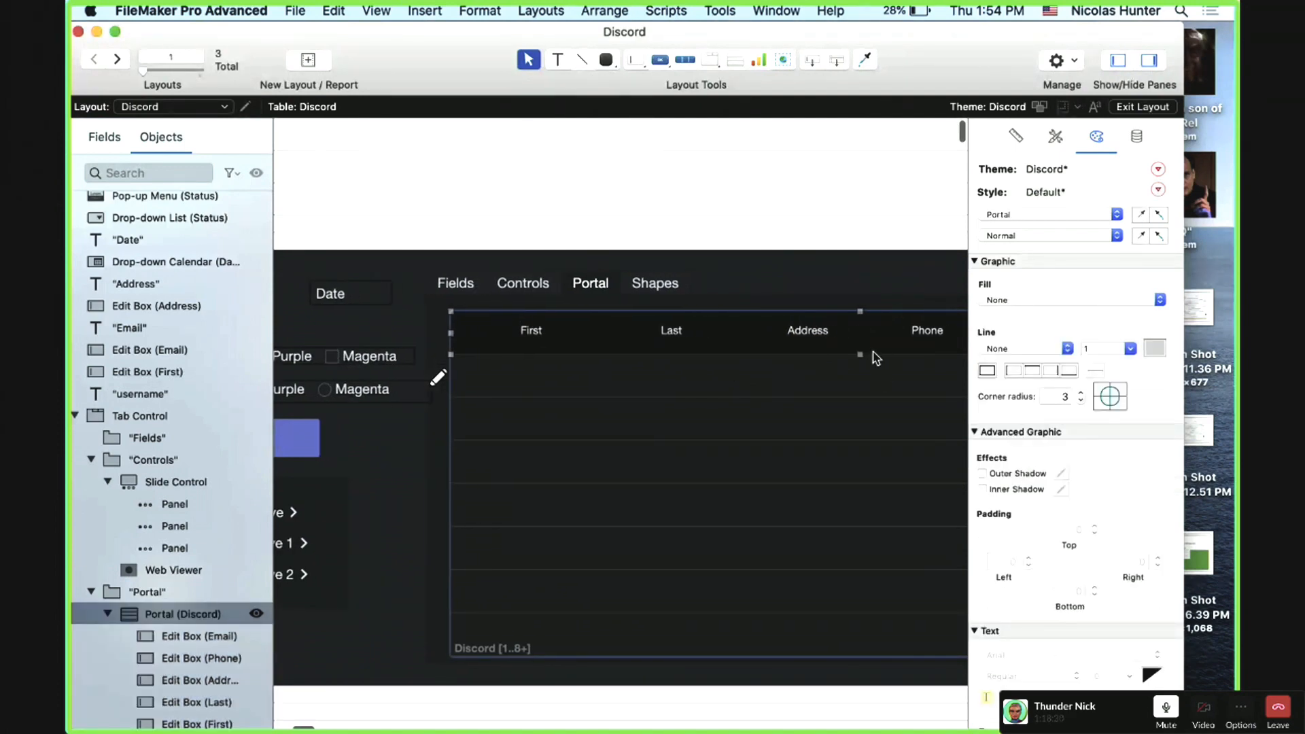
pyautogui.moveTo(860, 354); pyautogui.dragTo(859, 346)
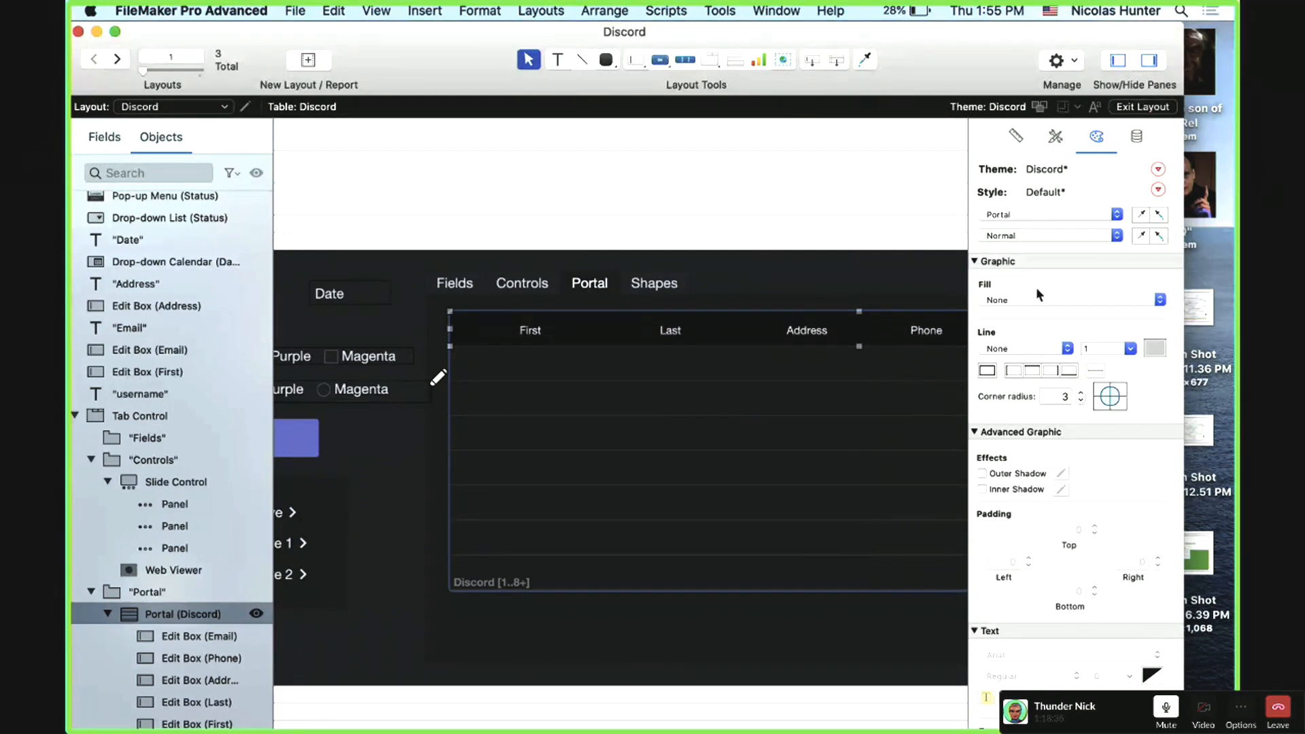
# Step: Set the line color of the portal's primary row to 262729 and move the portal slightly lower below the tabs
pyautogui.click(1031, 216)
pyautogui.click(1035, 236)
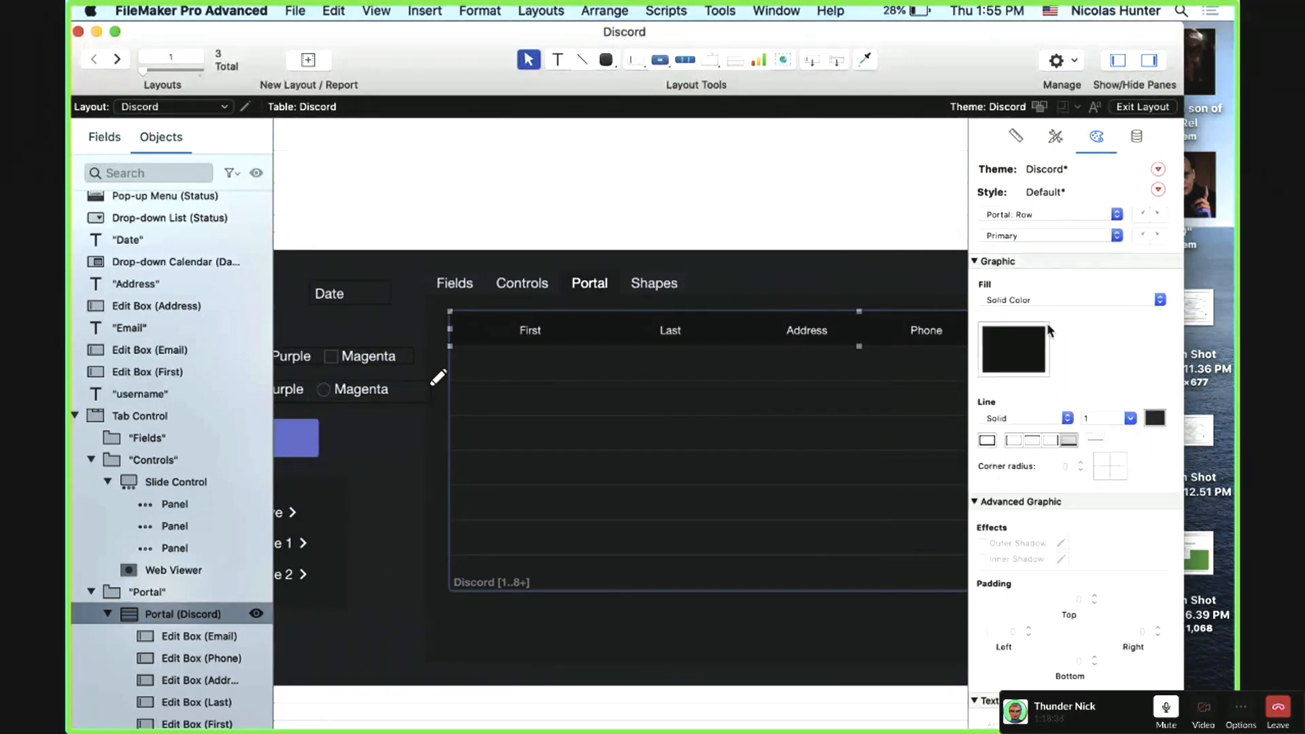
pyautogui.click(1155, 418)
pyautogui.click(1078, 452)
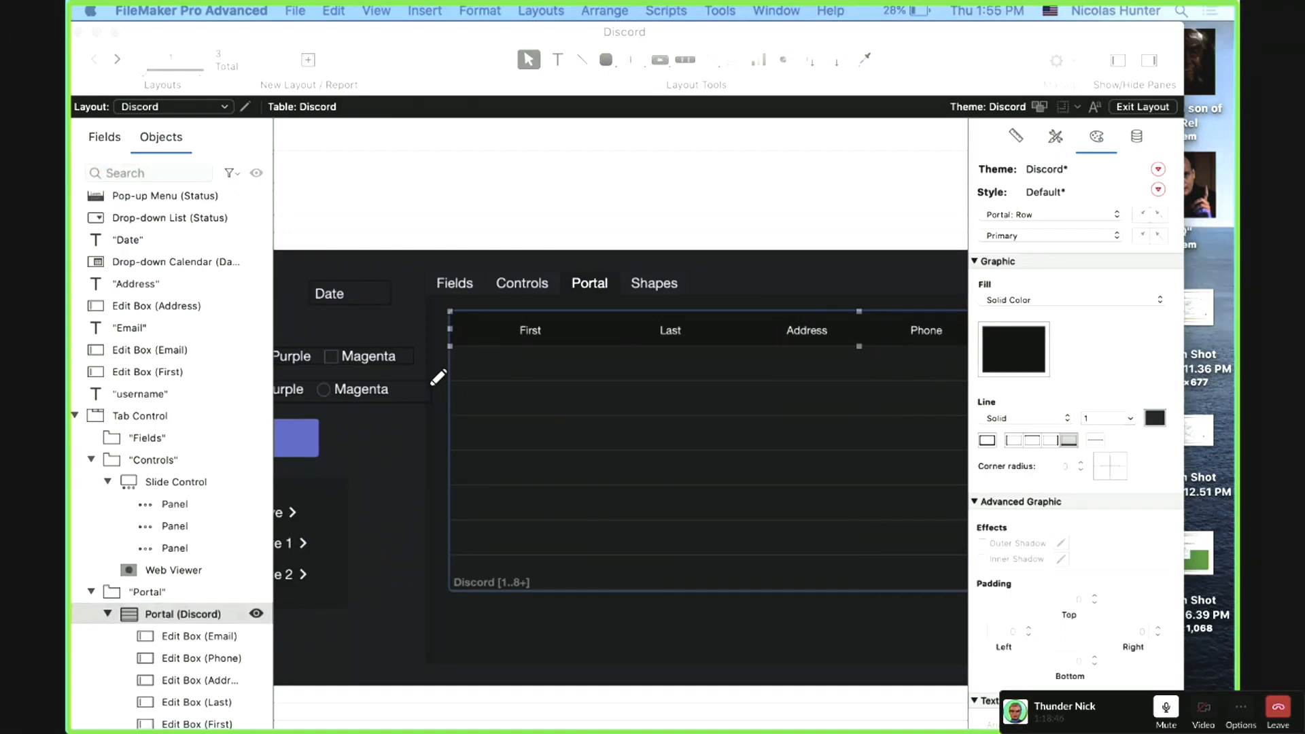
pyautogui.click(1060, 350)
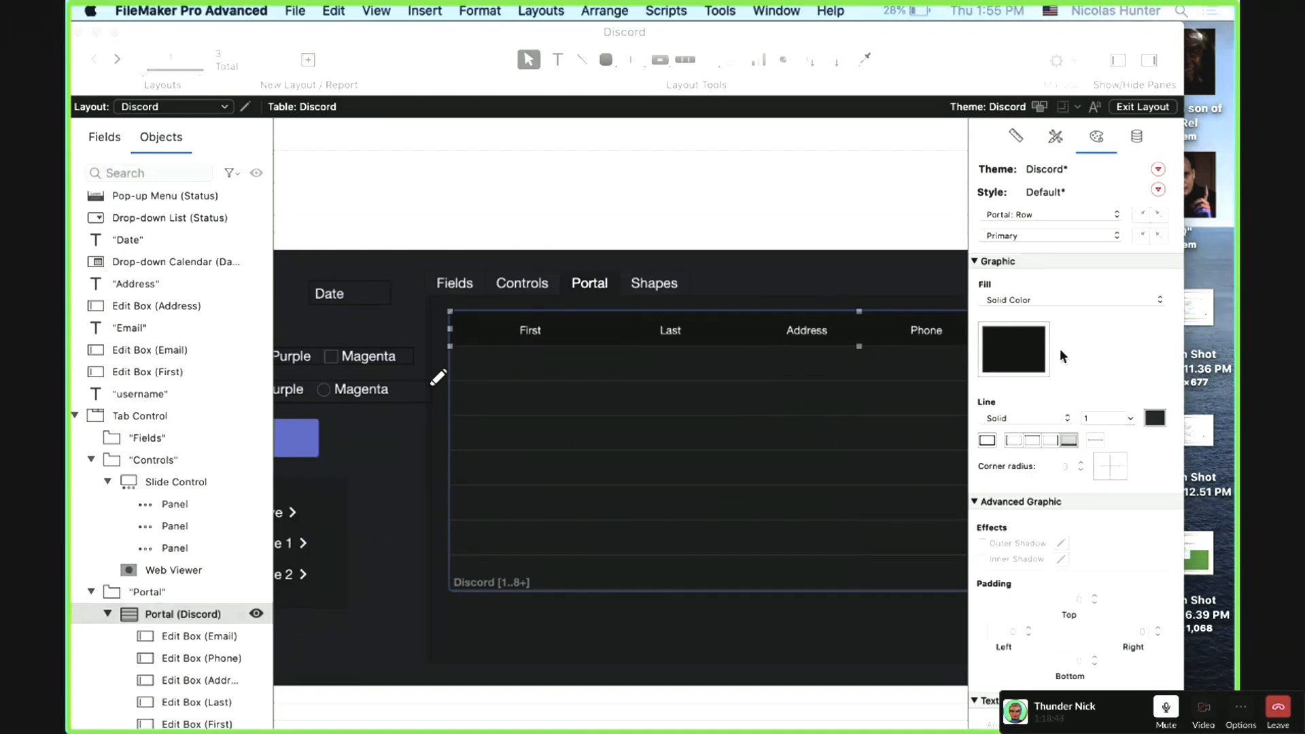
pyautogui.click(1155, 418)
pyautogui.write('262729')
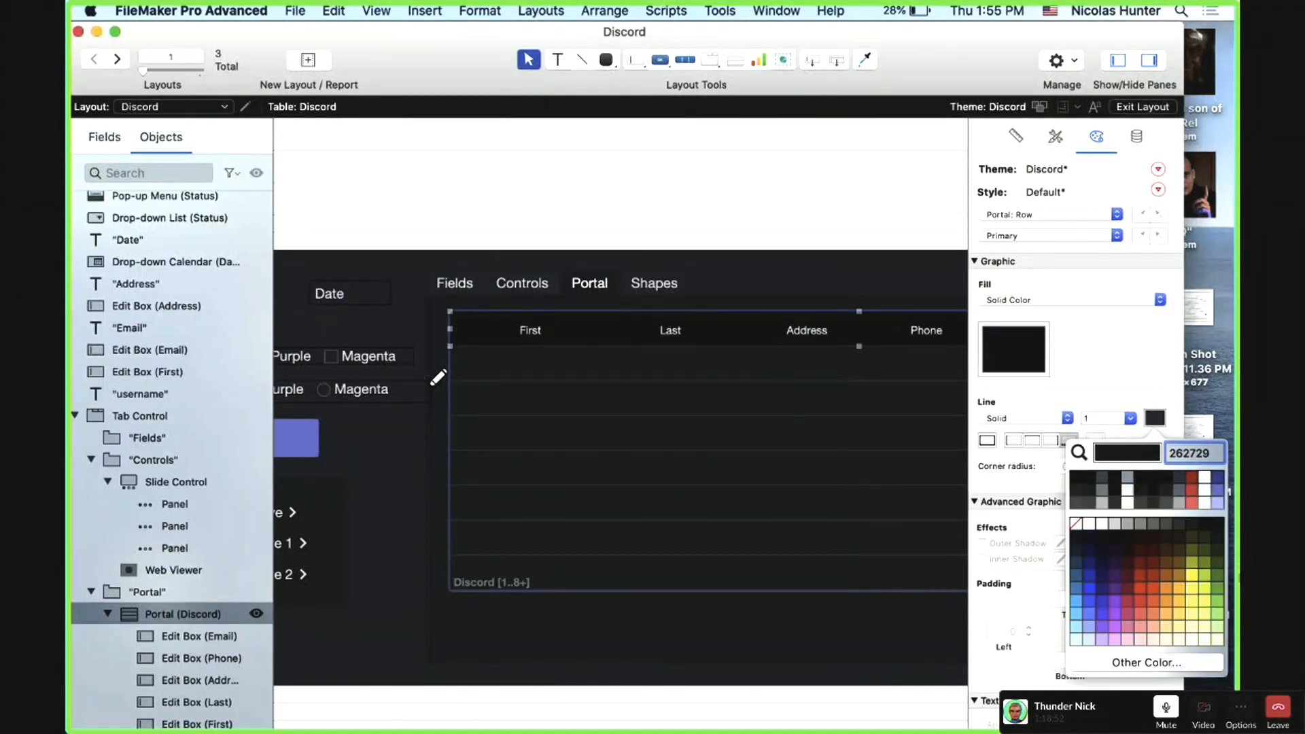
pyautogui.press('Return')
pyautogui.moveTo(787, 490); pyautogui.dragTo(785, 507)
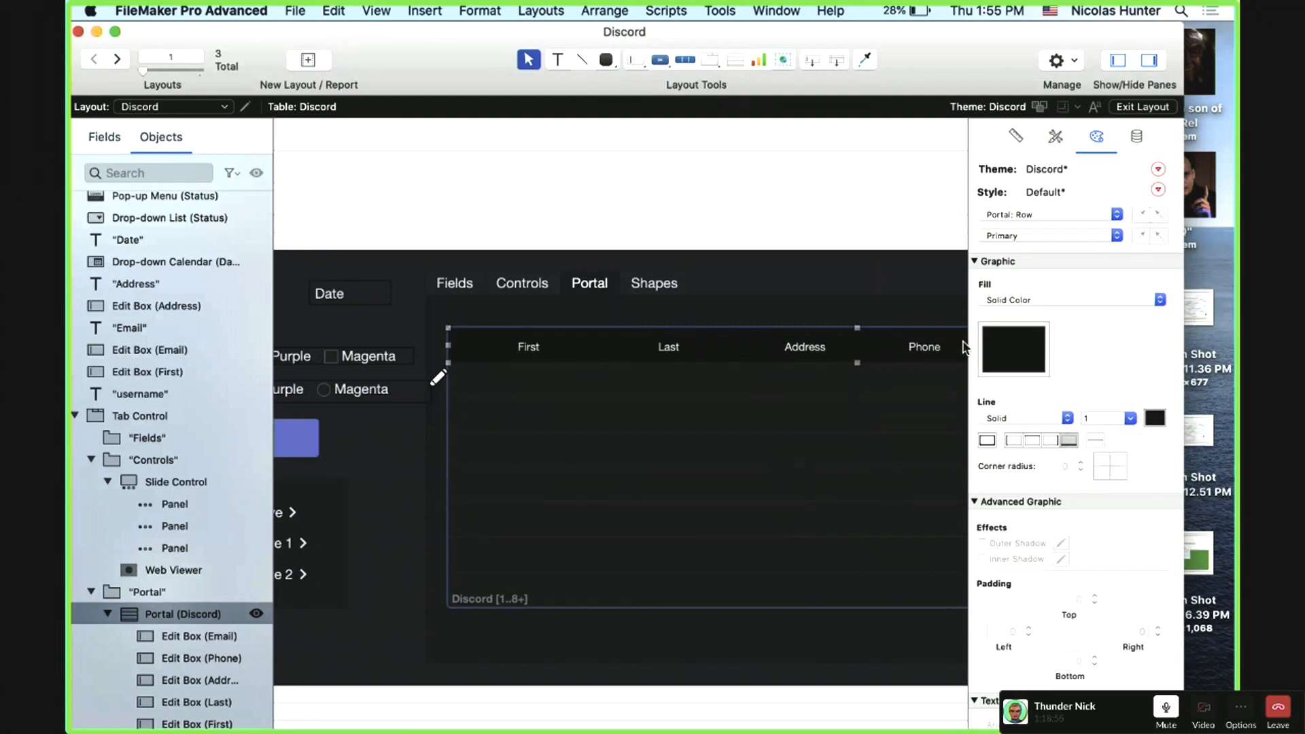
# Step: Preview the portal in Browse mode and enter several First and Last fields to check their focus appearance
pyautogui.press('super+b')
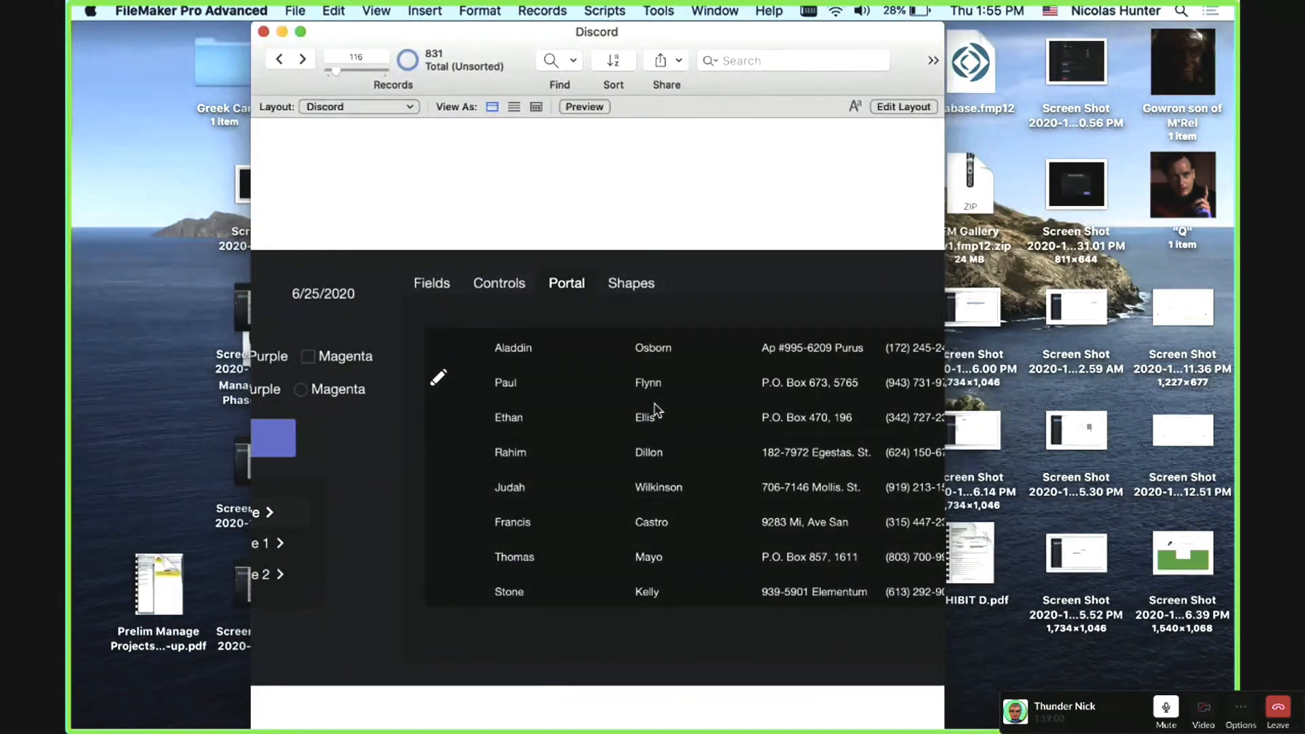
pyautogui.click(667, 423)
pyautogui.click(680, 383)
pyautogui.click(586, 383)
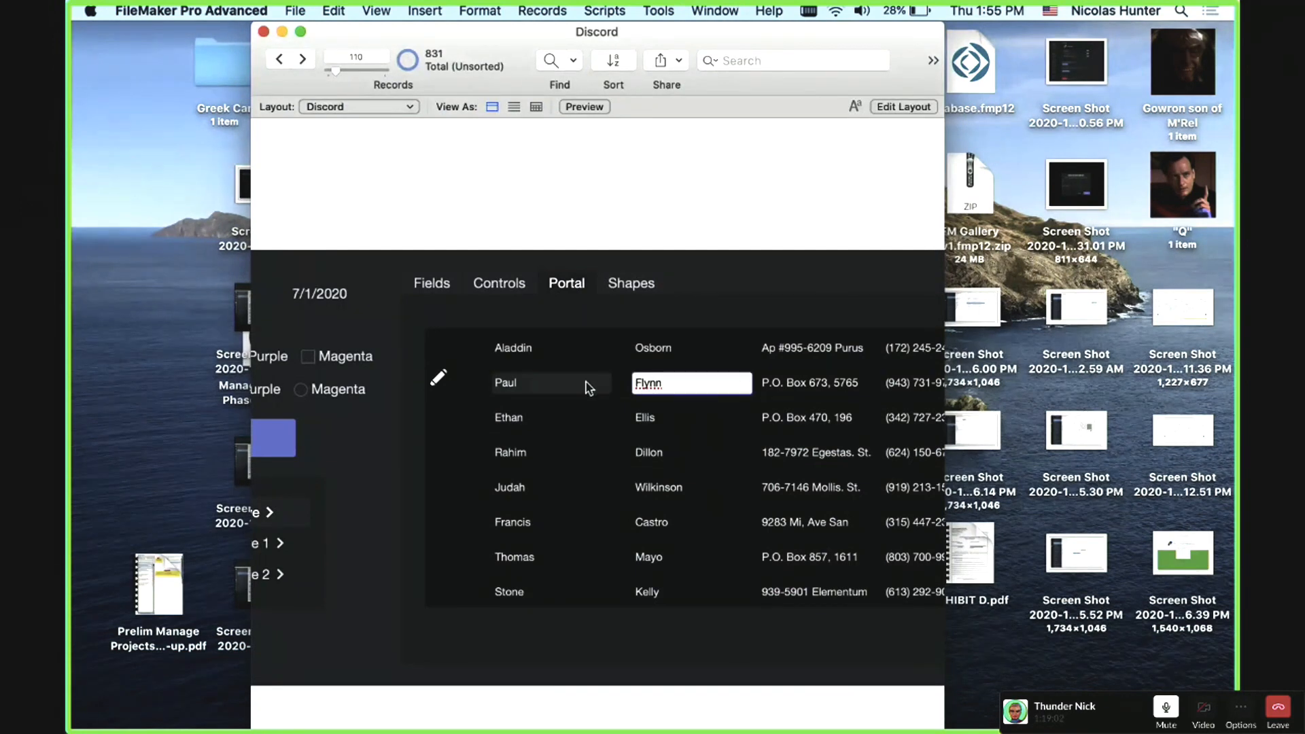
pyautogui.click(586, 417)
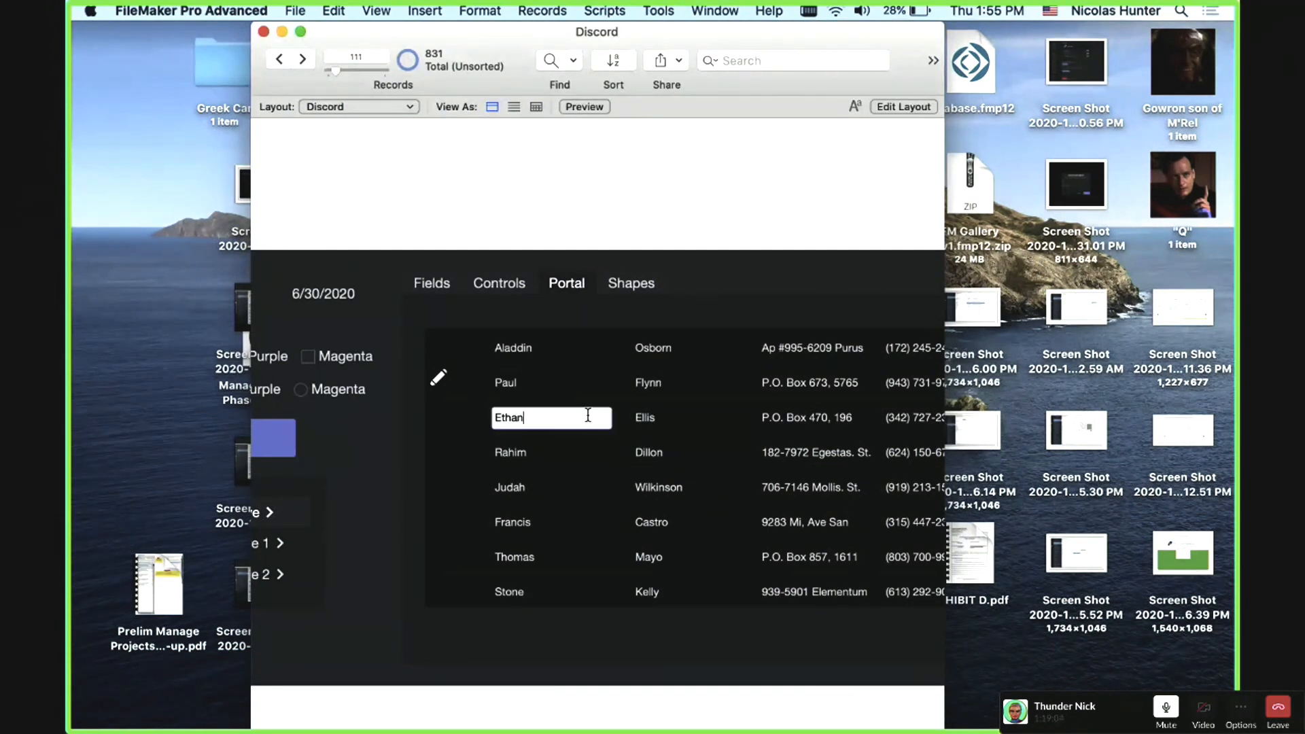
# Step: Examine the First field's Pressed state formatting in Layout mode and preview the portal in Browse mode again
pyautogui.press('super+l')
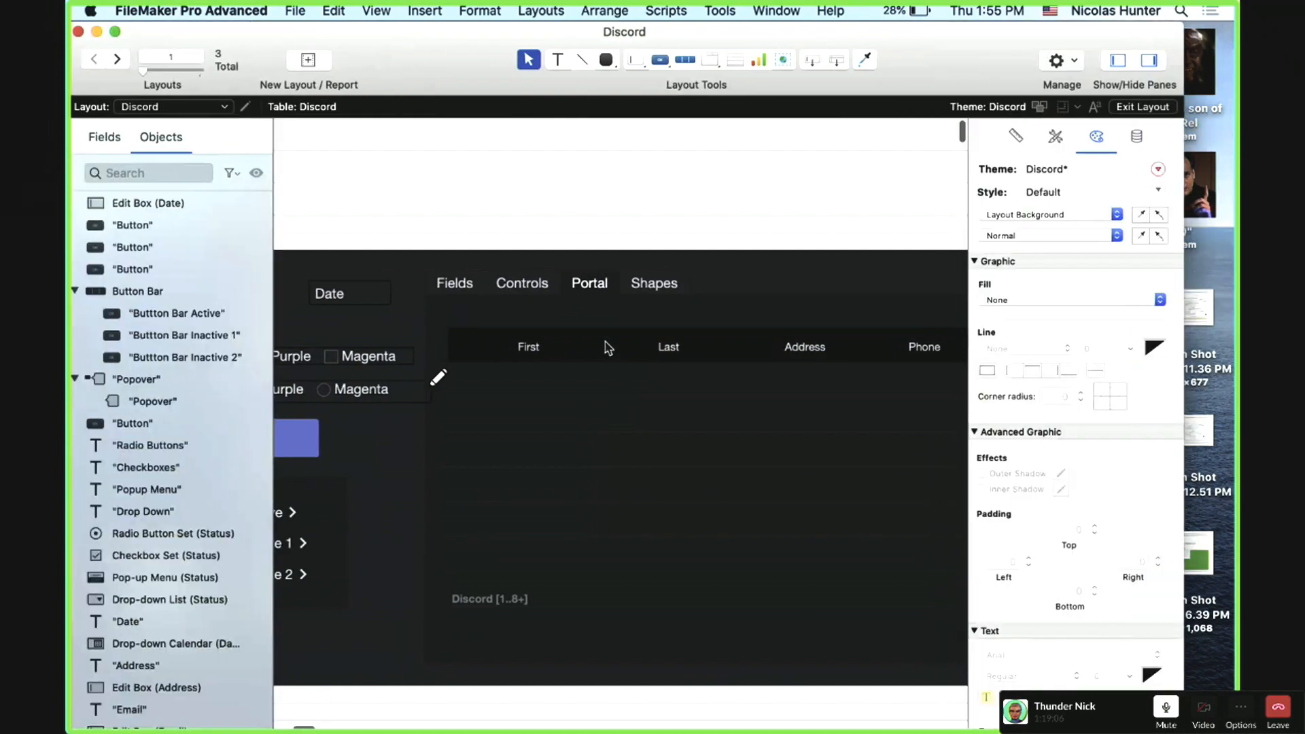
pyautogui.click(606, 347)
pyautogui.click(1063, 234)
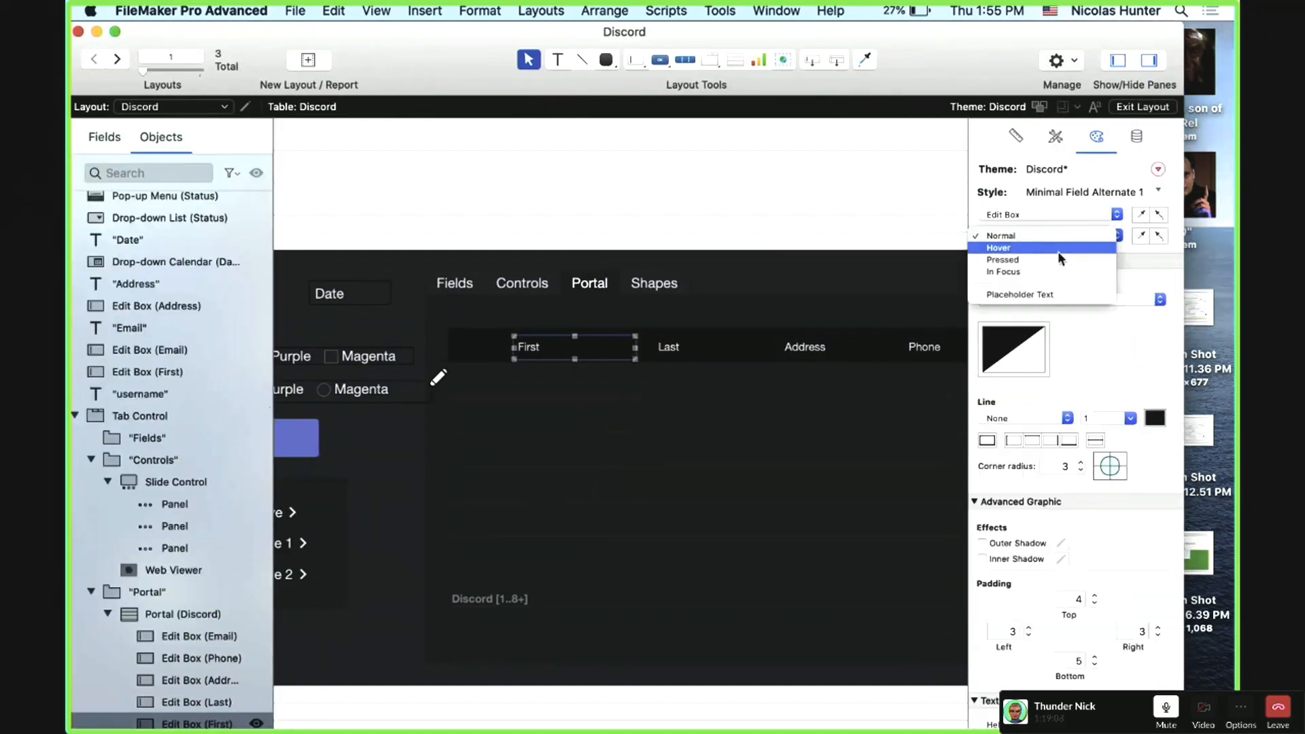
pyautogui.click(1058, 260)
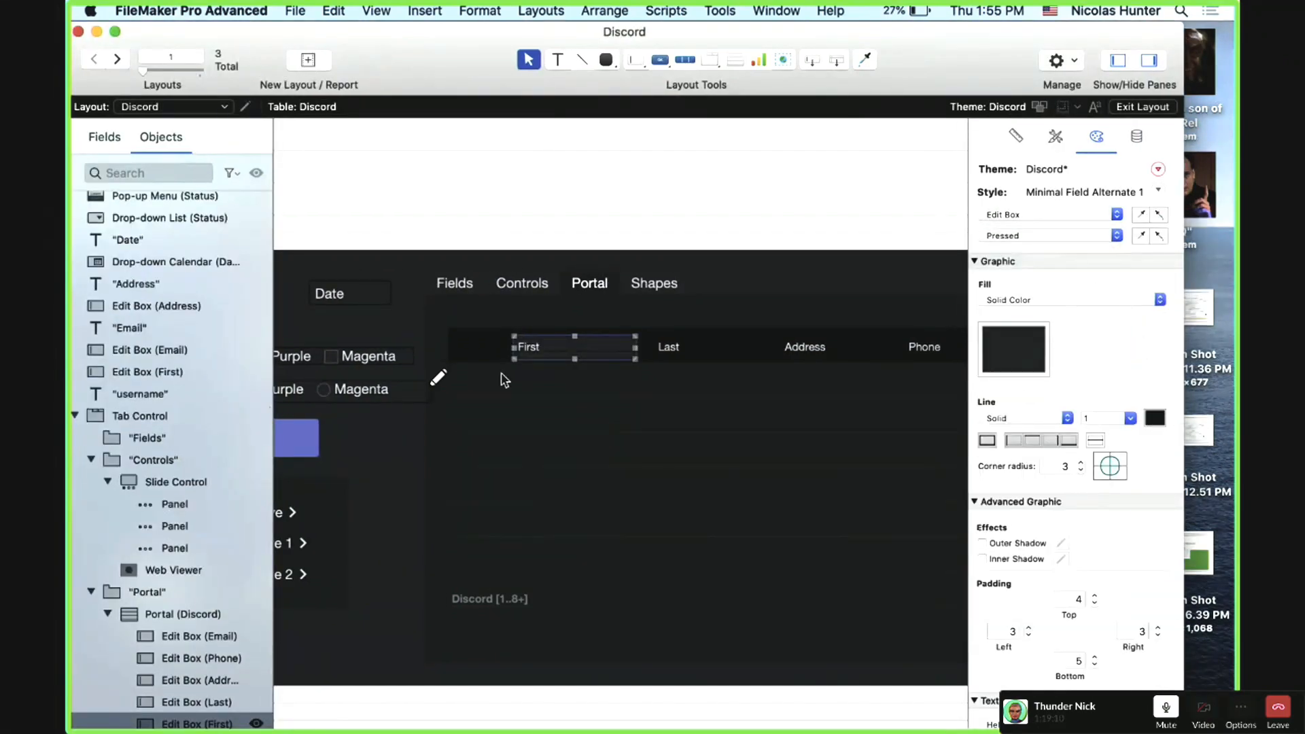
pyautogui.click(603, 419)
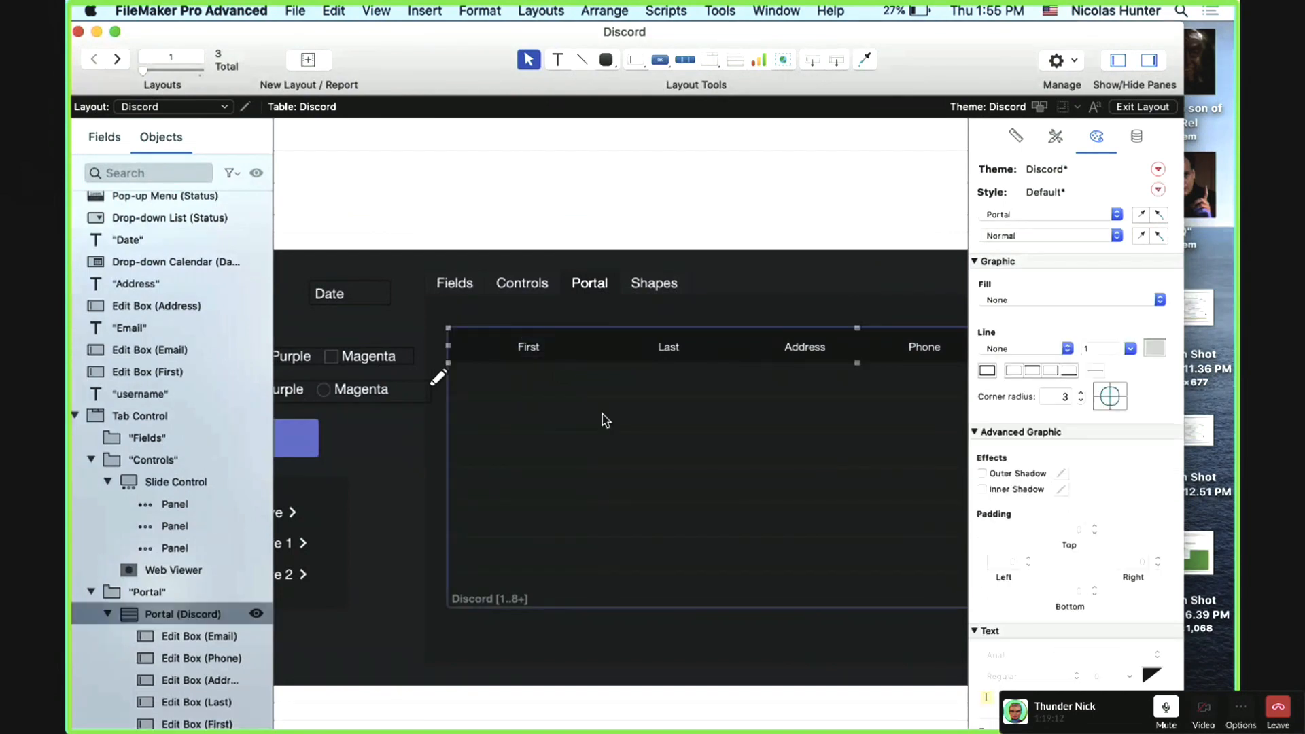
pyautogui.press('super+b')
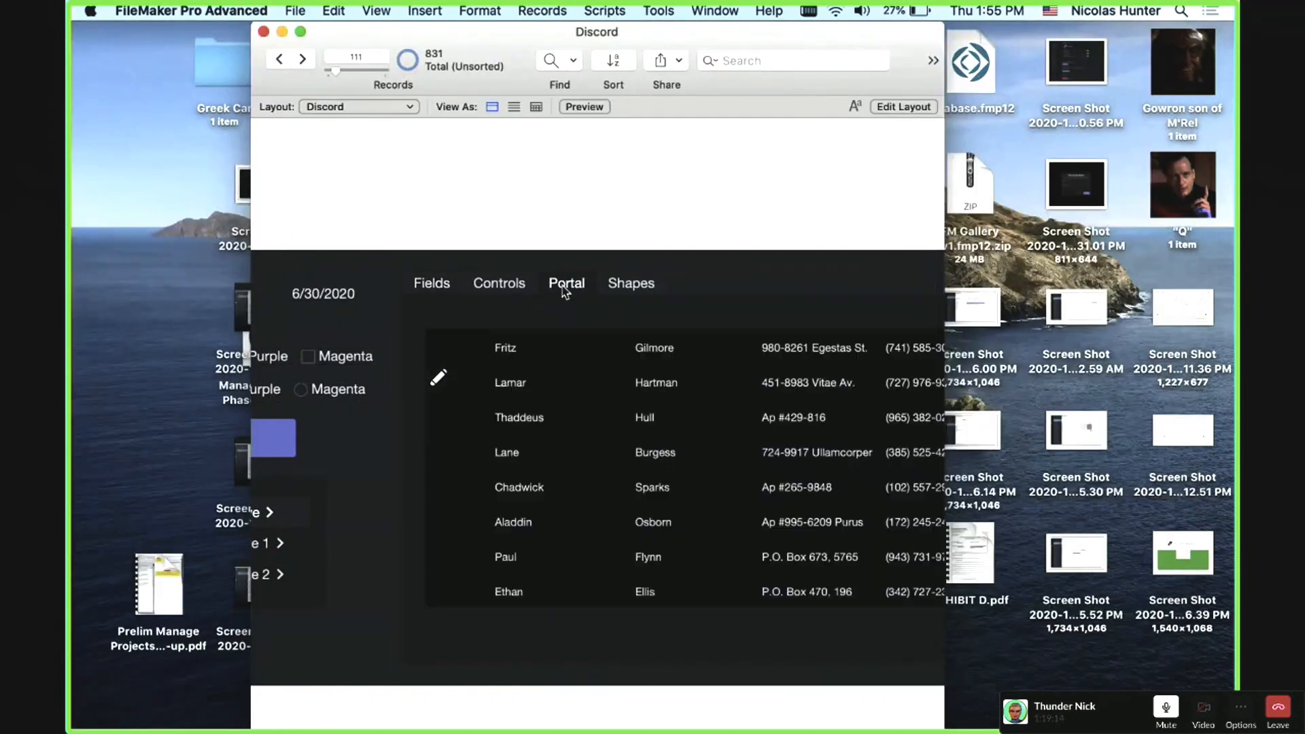
# Step: Move all five portal fields together in Layout mode to the left edge of the portal row and slightly up
pyautogui.press('super+l')
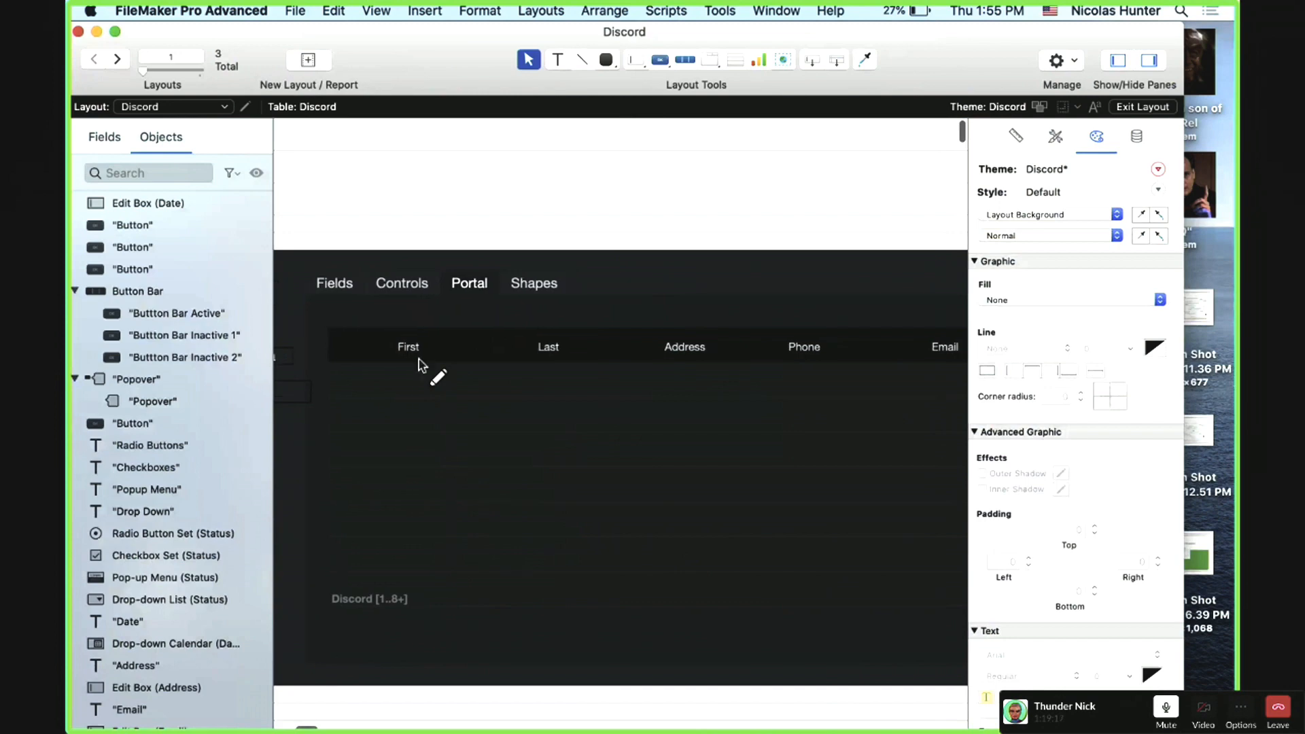
pyautogui.click(430, 349)
pyautogui.keyDown('shift'); pyautogui.click(557, 349); pyautogui.keyUp('shift')
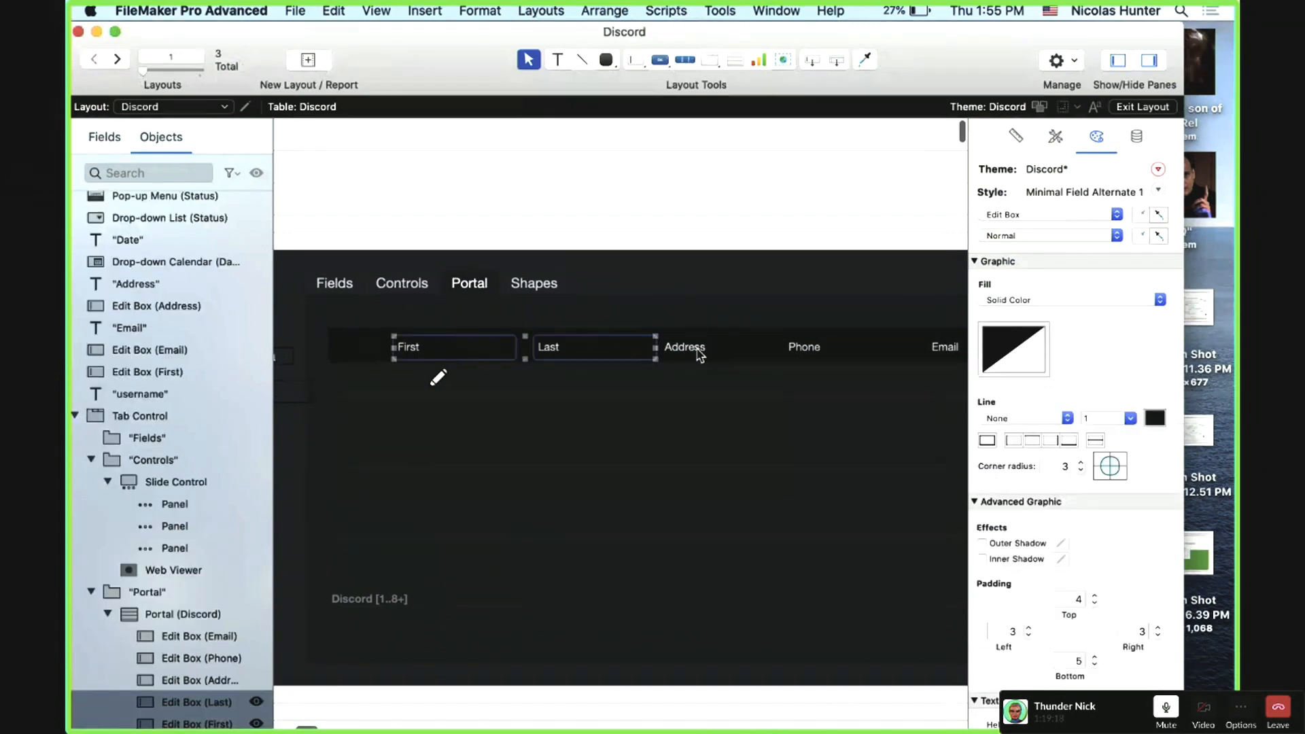
pyautogui.keyDown('shift'); pyautogui.click(673, 351); pyautogui.keyUp('shift')
pyautogui.keyDown('shift'); pyautogui.click(820, 353); pyautogui.keyUp('shift')
pyautogui.hscroll(4, 899, 356)
pyautogui.keyDown('shift'); pyautogui.click(892, 354); pyautogui.keyUp('shift')
pyautogui.hscroll(4, 892, 355)
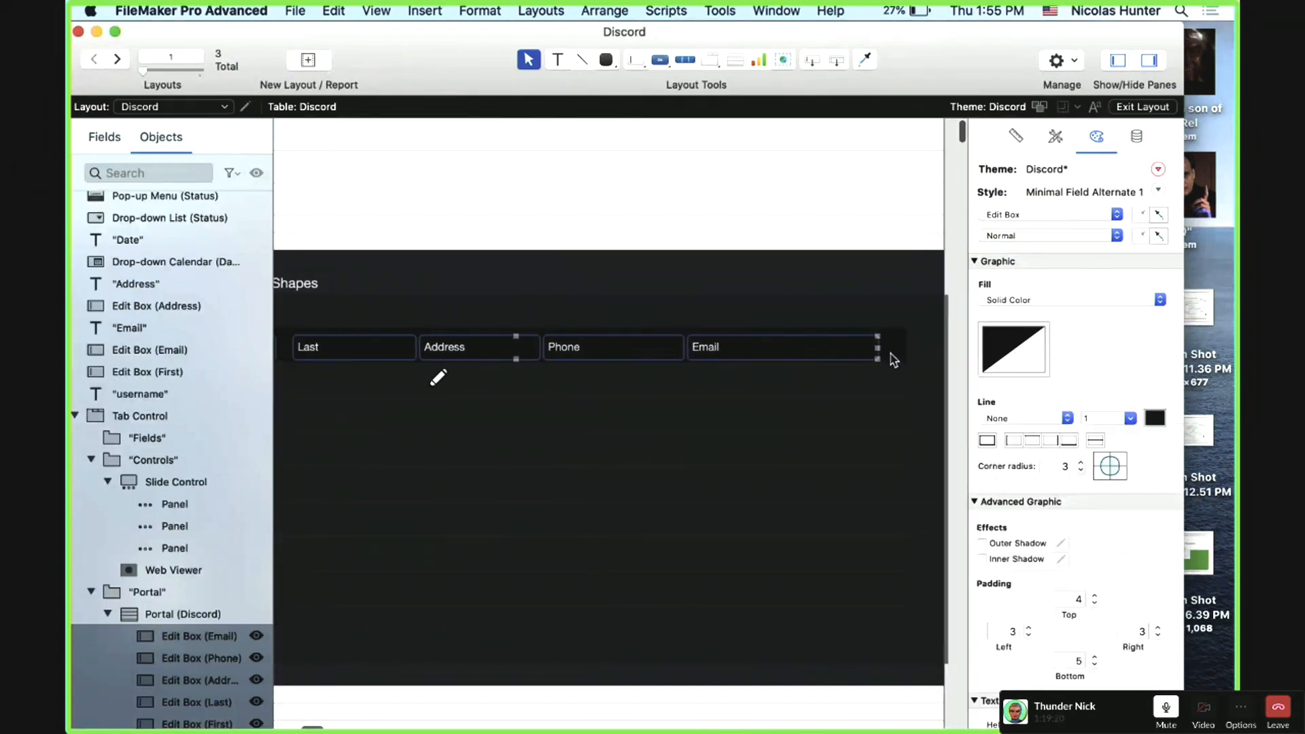
pyautogui.hscroll(-8, 850, 359)
pyautogui.hscroll(-4, 821, 364)
pyautogui.moveTo(580, 353); pyautogui.dragTo(532, 349)
# Step: Reduce the portal's row height slightly and set its number of rows to 14
pyautogui.click(837, 386)
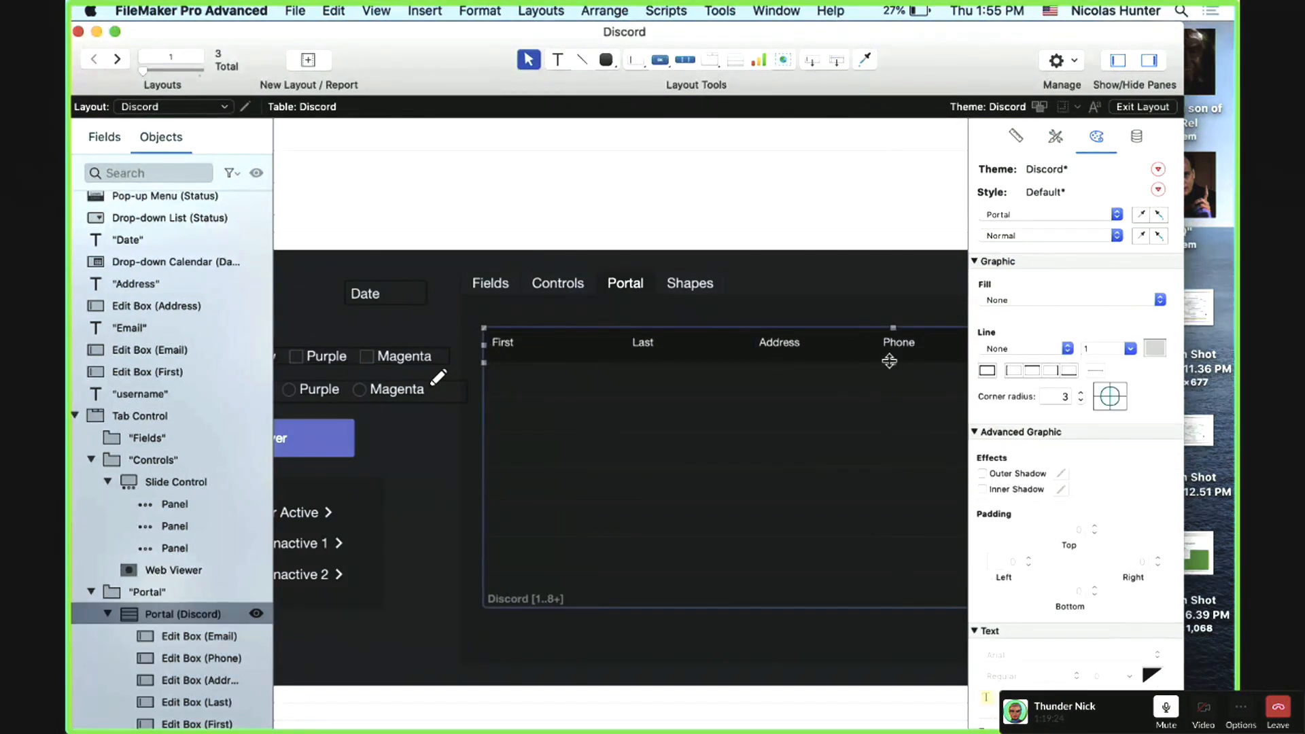
pyautogui.moveTo(891, 358); pyautogui.dragTo(891, 355)
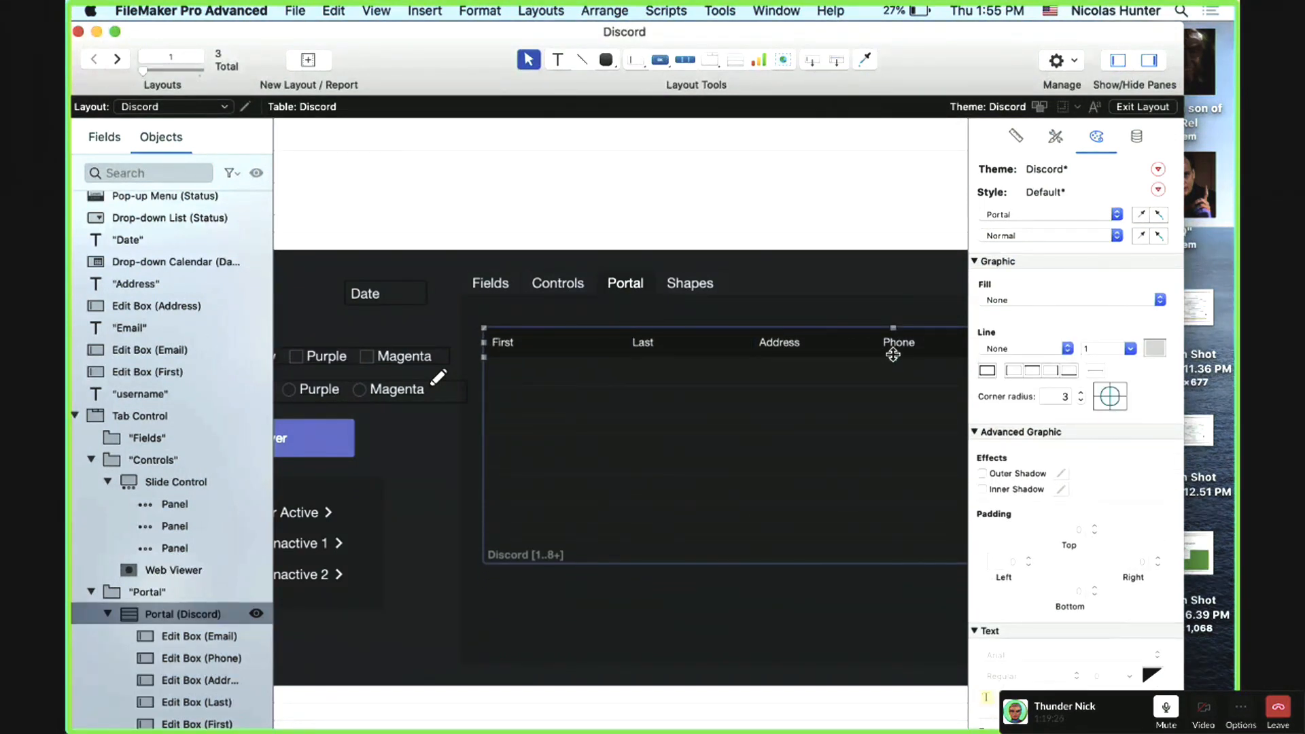
pyautogui.doubleClick(726, 425)
pyautogui.write('1')
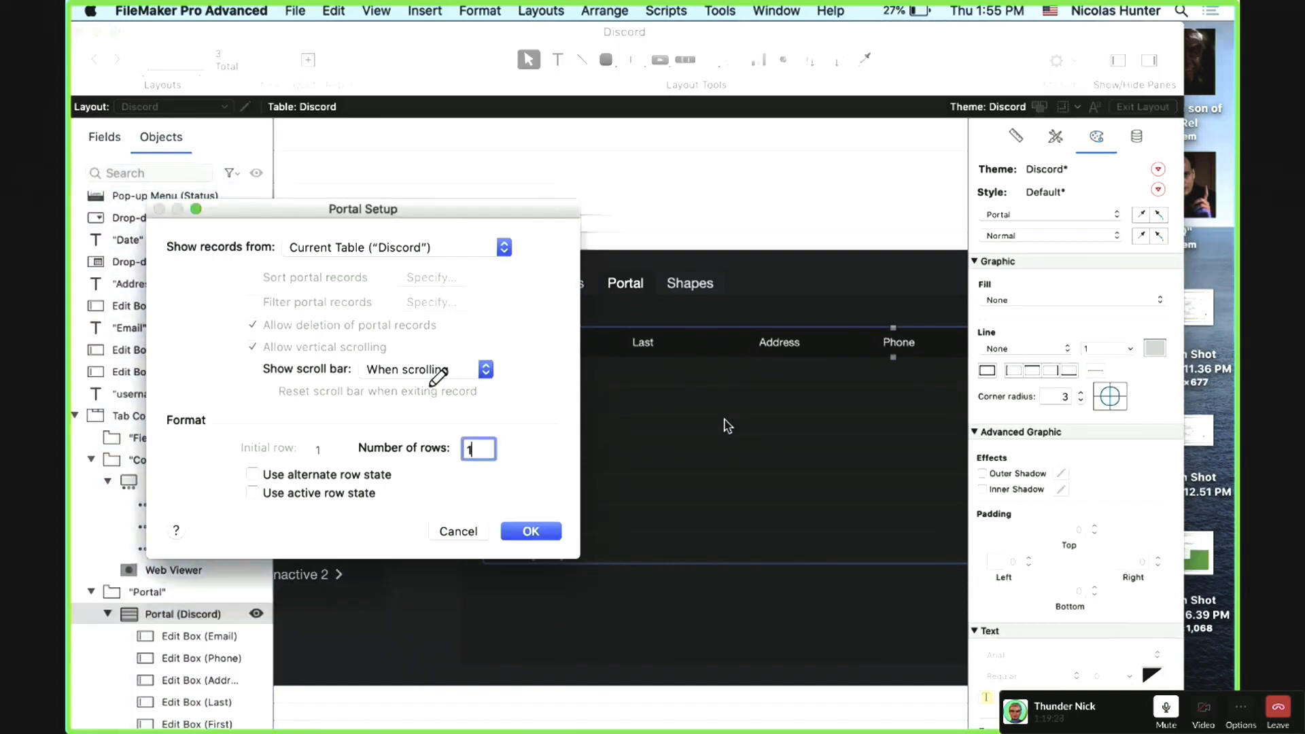
pyautogui.press('Return')
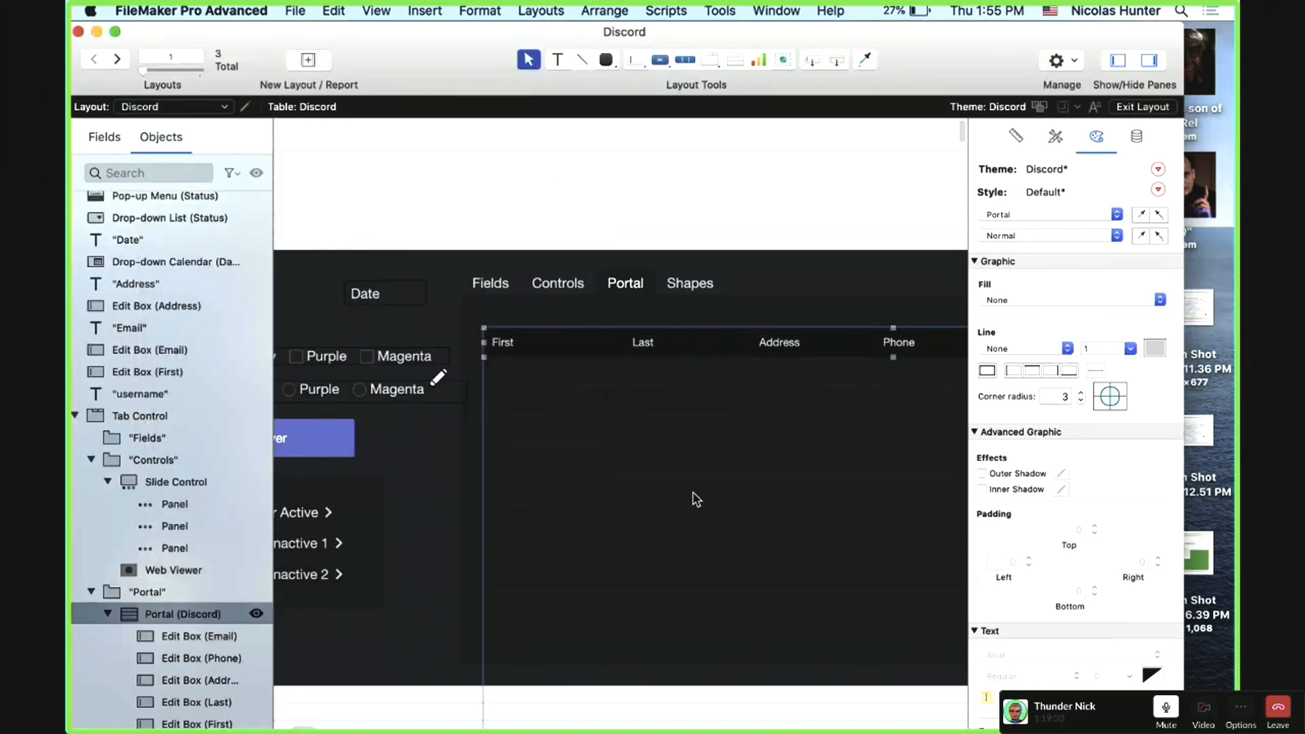
# Step: Set the portal's number of rows to 12 and move the portal slightly up and to the left
pyautogui.doubleClick(696, 499)
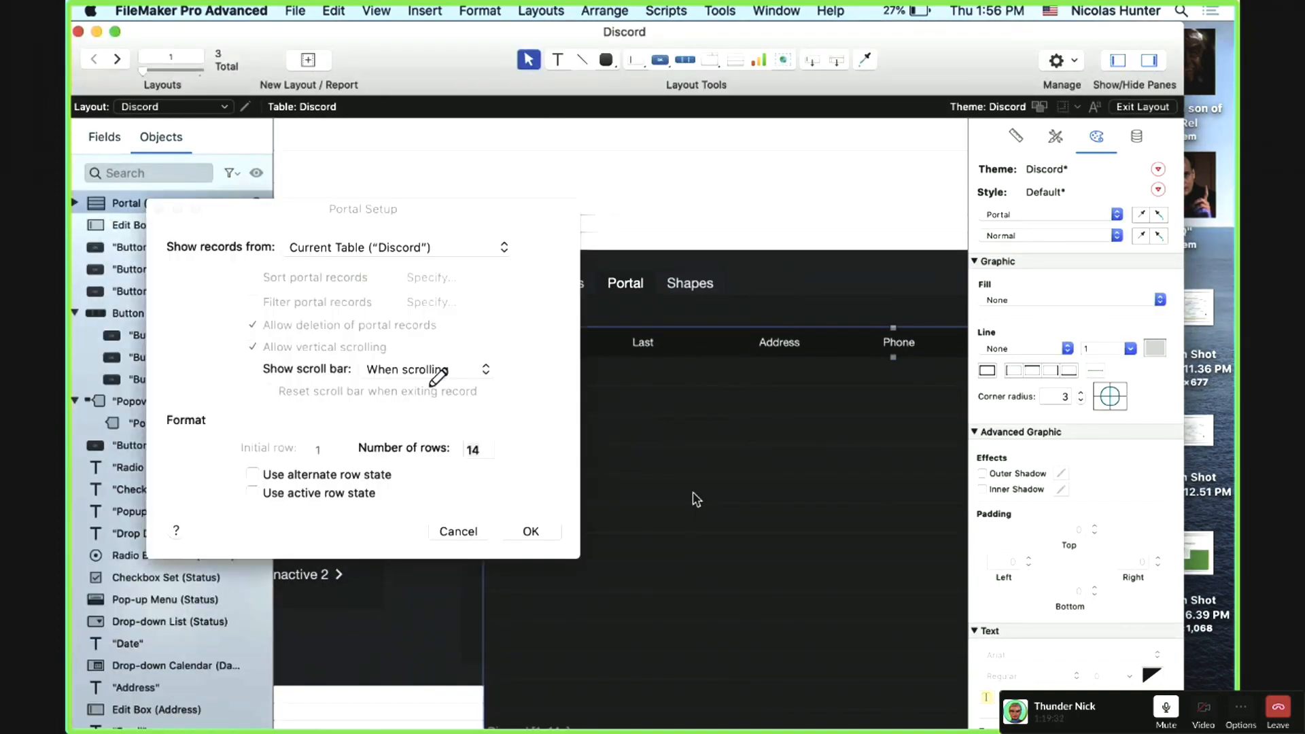
pyautogui.press('BackSpace')
pyautogui.write('2')
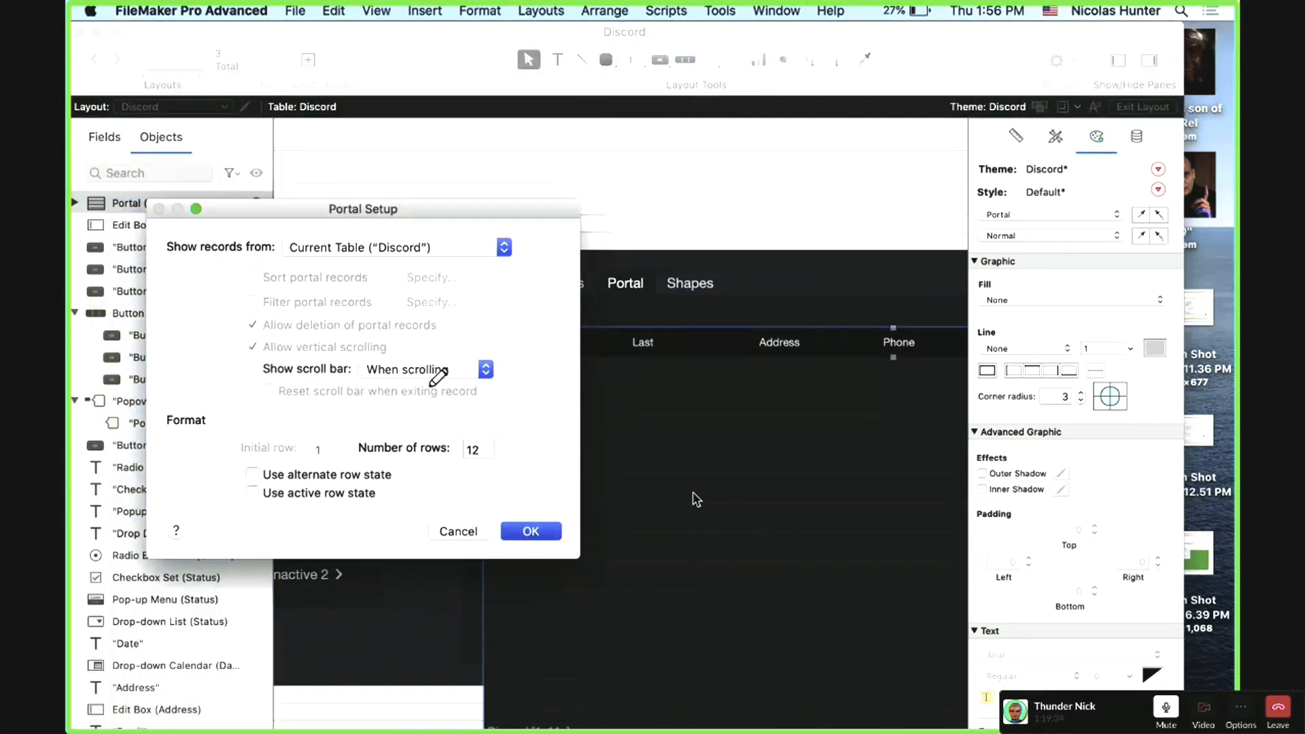
pyautogui.press('Return')
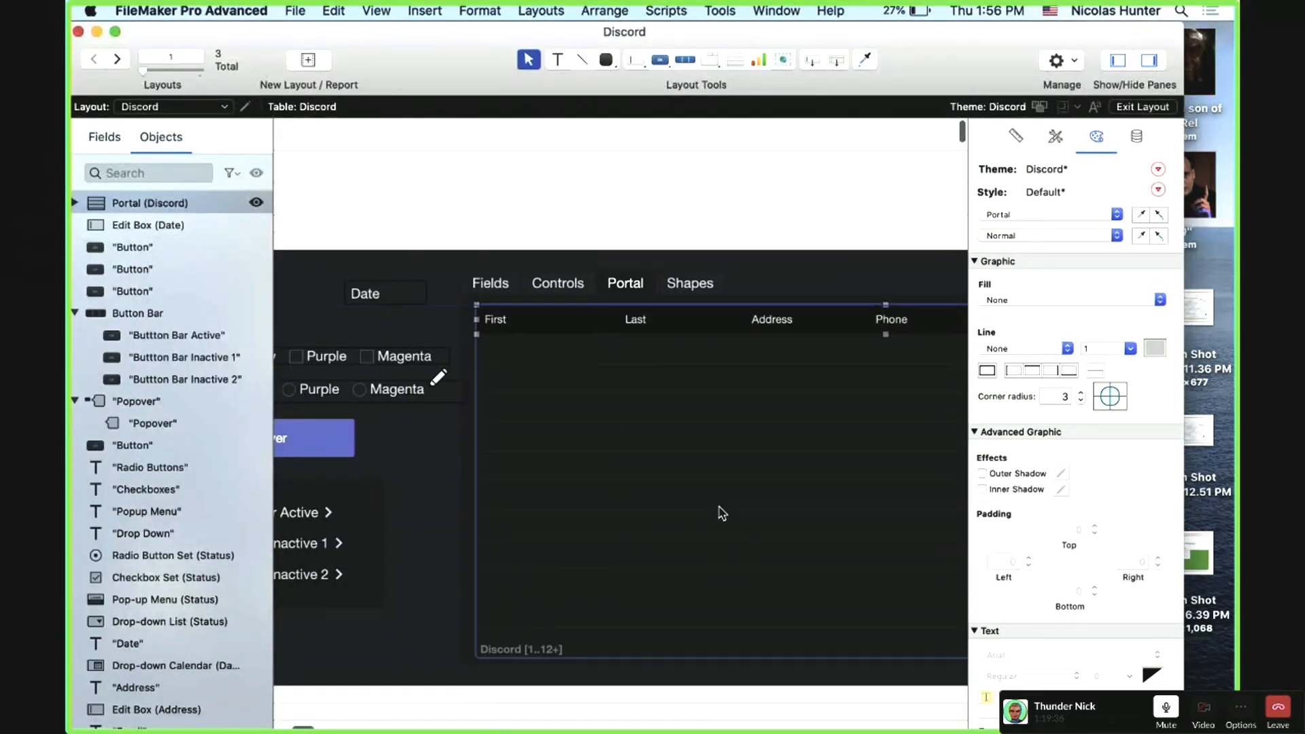
# Step: Preview the portal in Browse mode and look through its rows and columns as far as the email addresses
pyautogui.press('super+b')
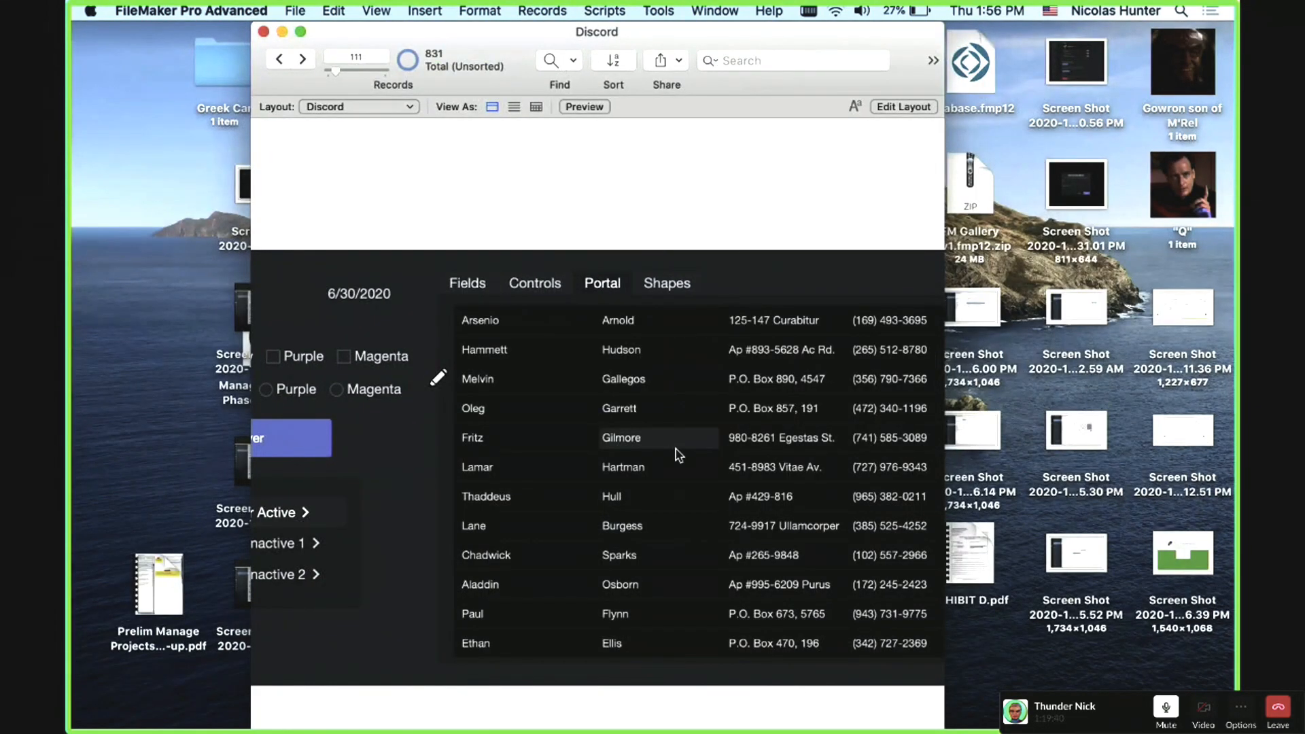
pyautogui.hscroll(10, 677, 454)
pyautogui.scroll(-5, 676, 454)
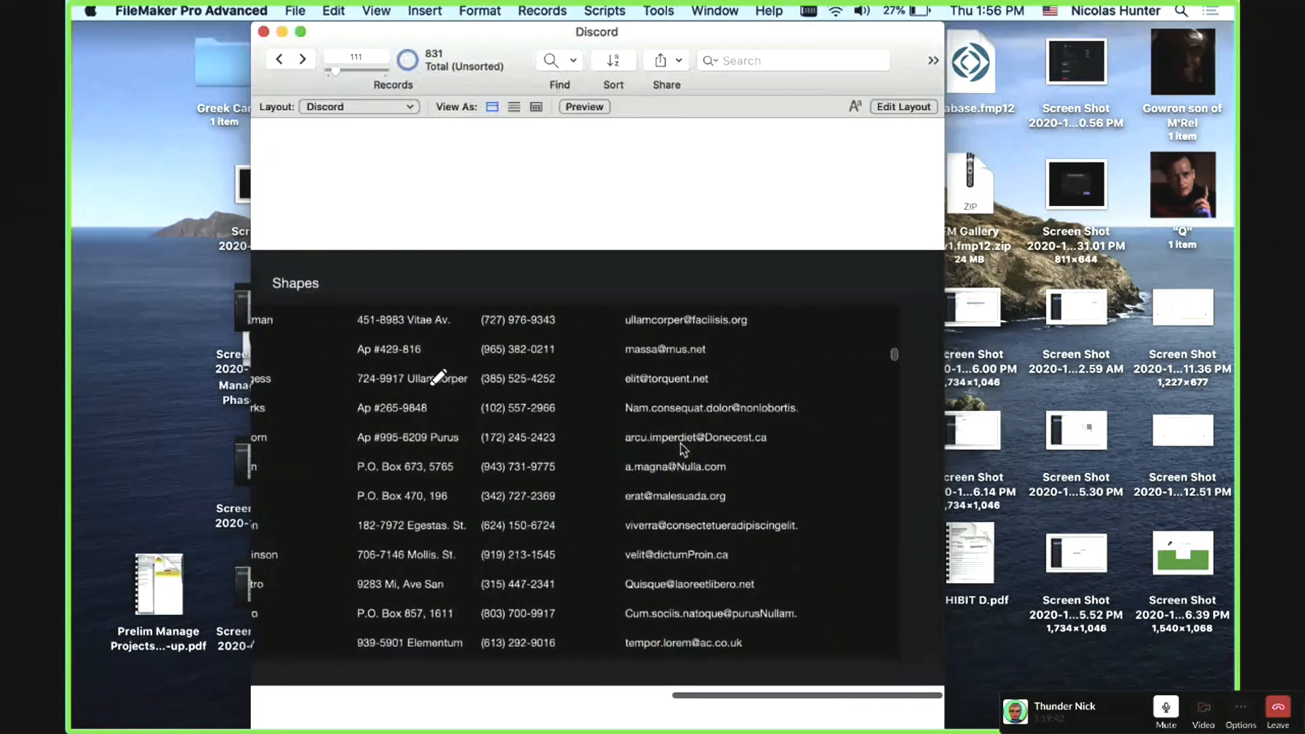
pyautogui.scroll(5, 676, 454)
pyautogui.hscroll(-10, 612, 445)
pyautogui.scroll(-10, 612, 446)
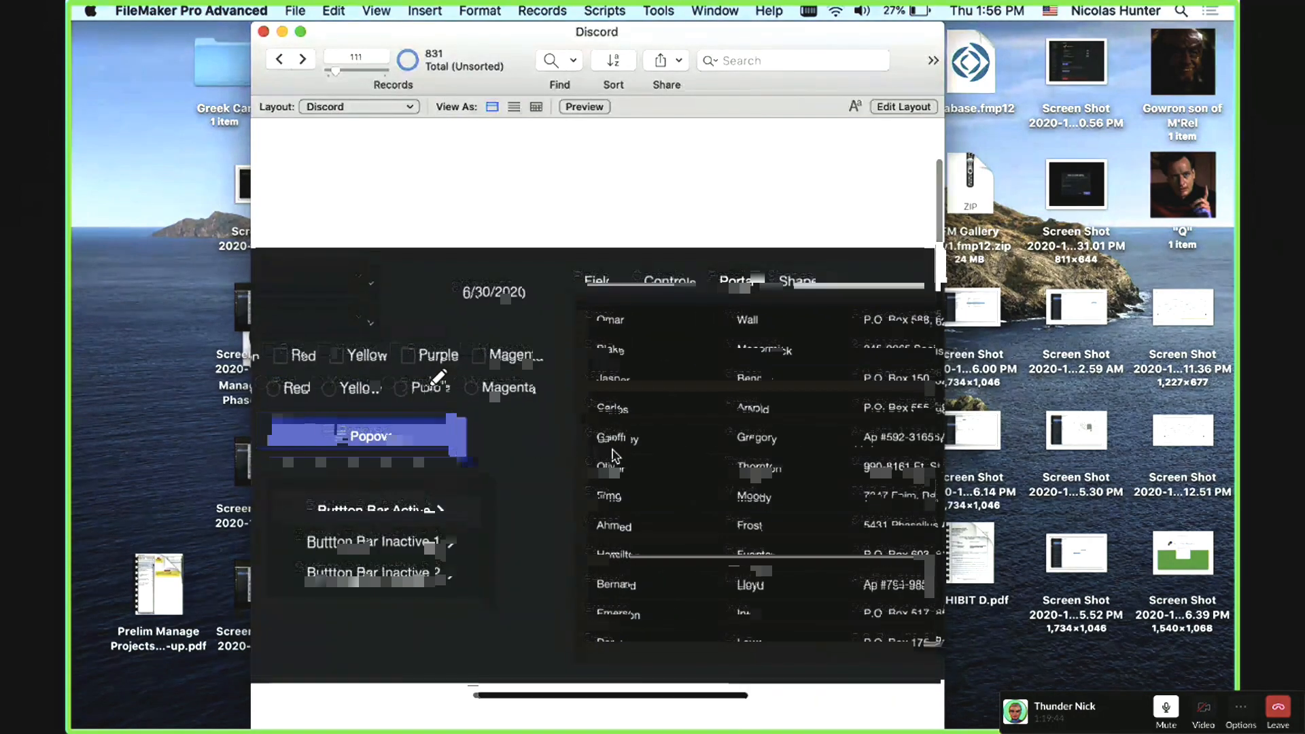
pyautogui.scroll(-1, 642, 447)
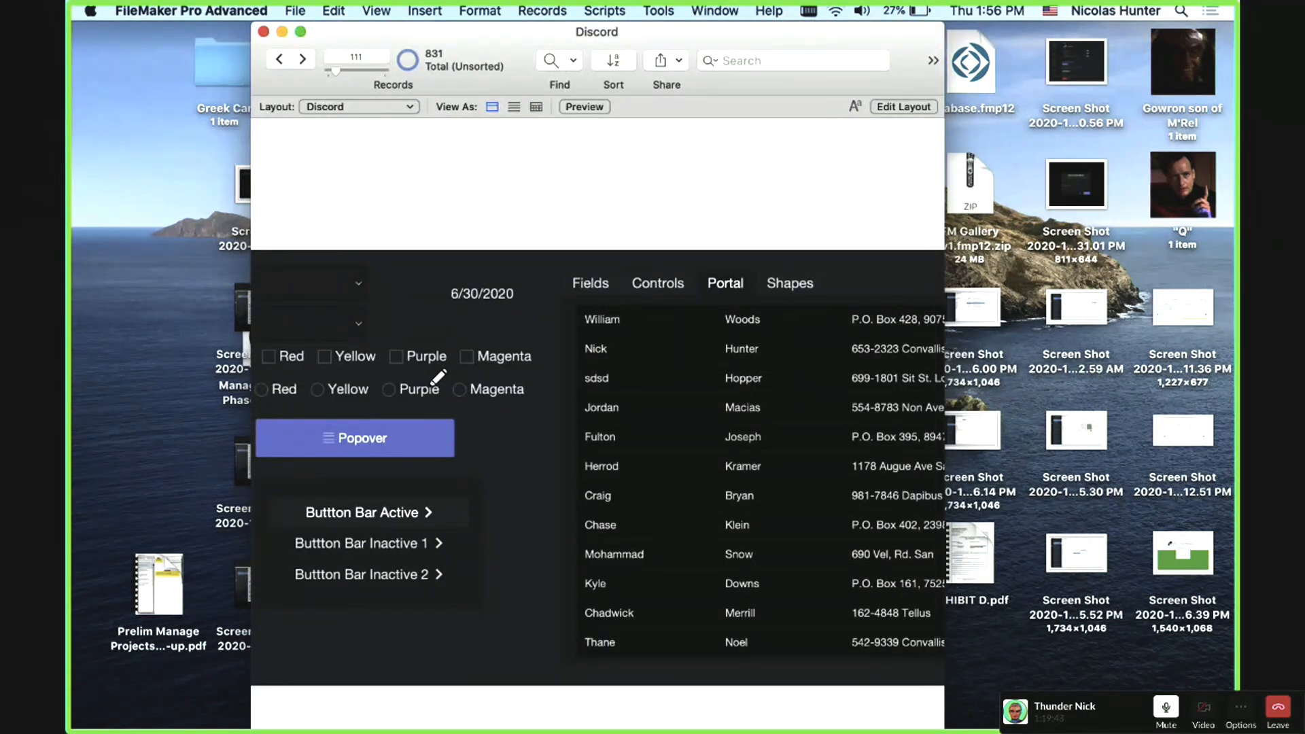
pyautogui.moveTo(74, 401); pyautogui.dragTo(71, 258)
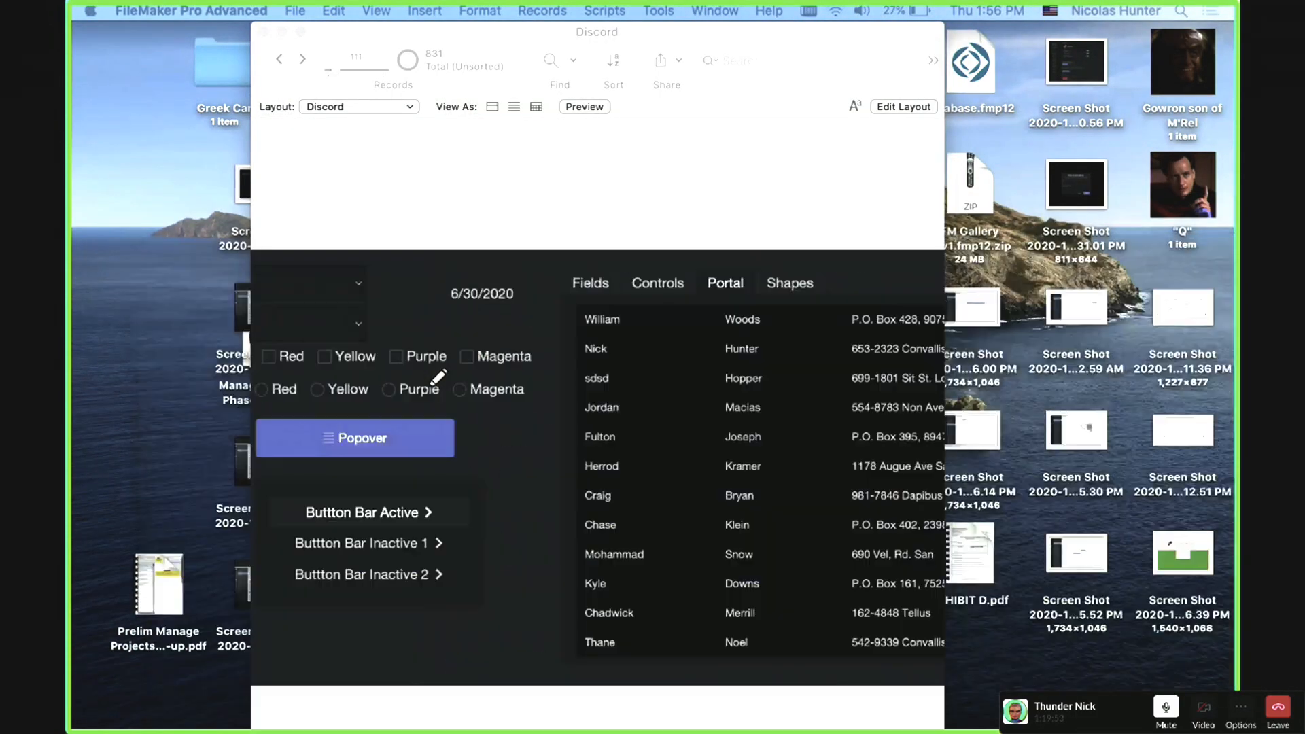
# Step: Widen the preview window and enter a Last and a Phone field in the portal to check their focus appearance
pyautogui.click(816, 408)
pyautogui.click(790, 408)
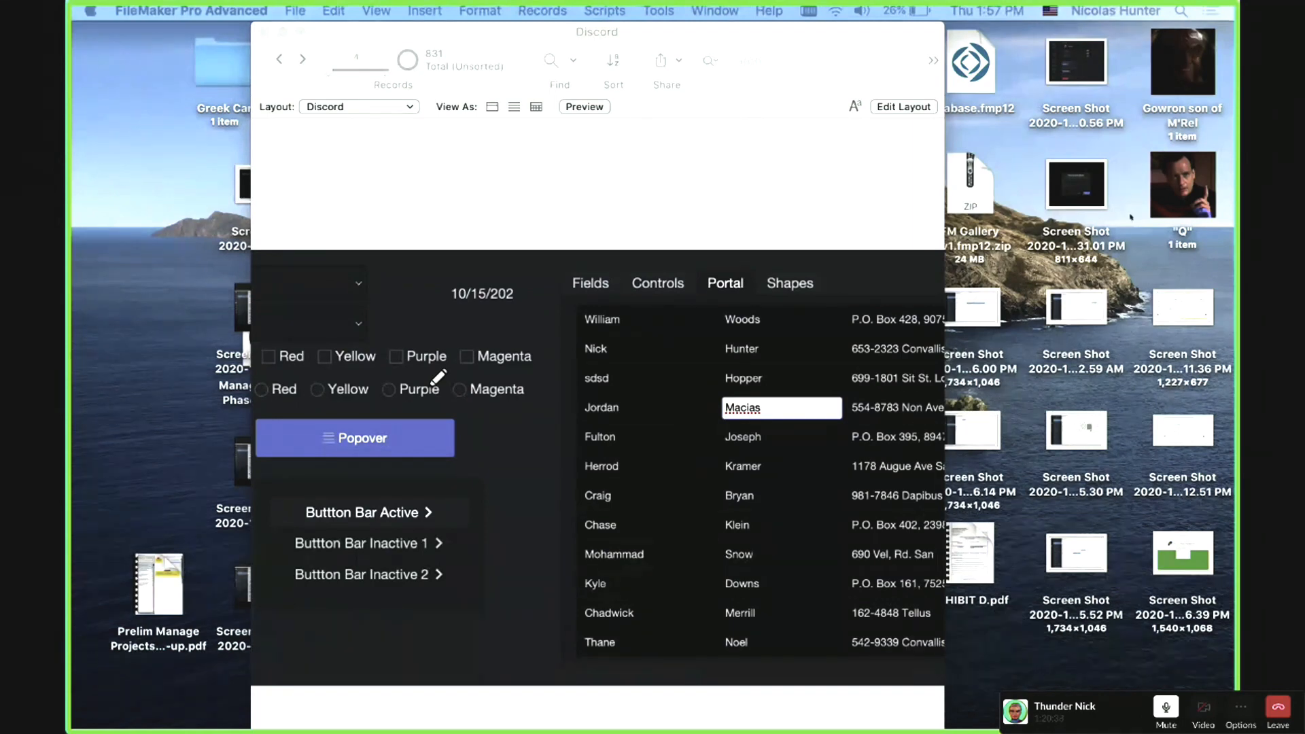
pyautogui.moveTo(945, 199); pyautogui.dragTo(1088, 204)
pyautogui.hscroll(8, 655, 373)
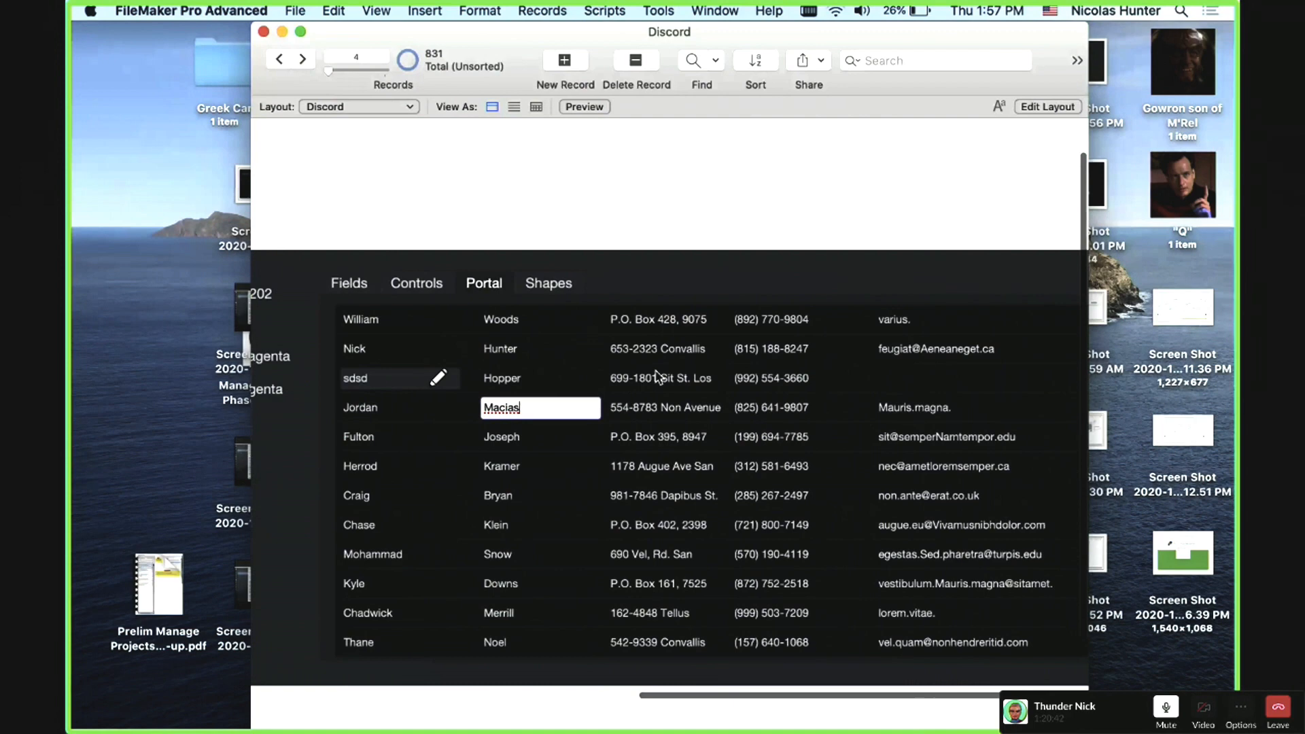
pyautogui.click(633, 272)
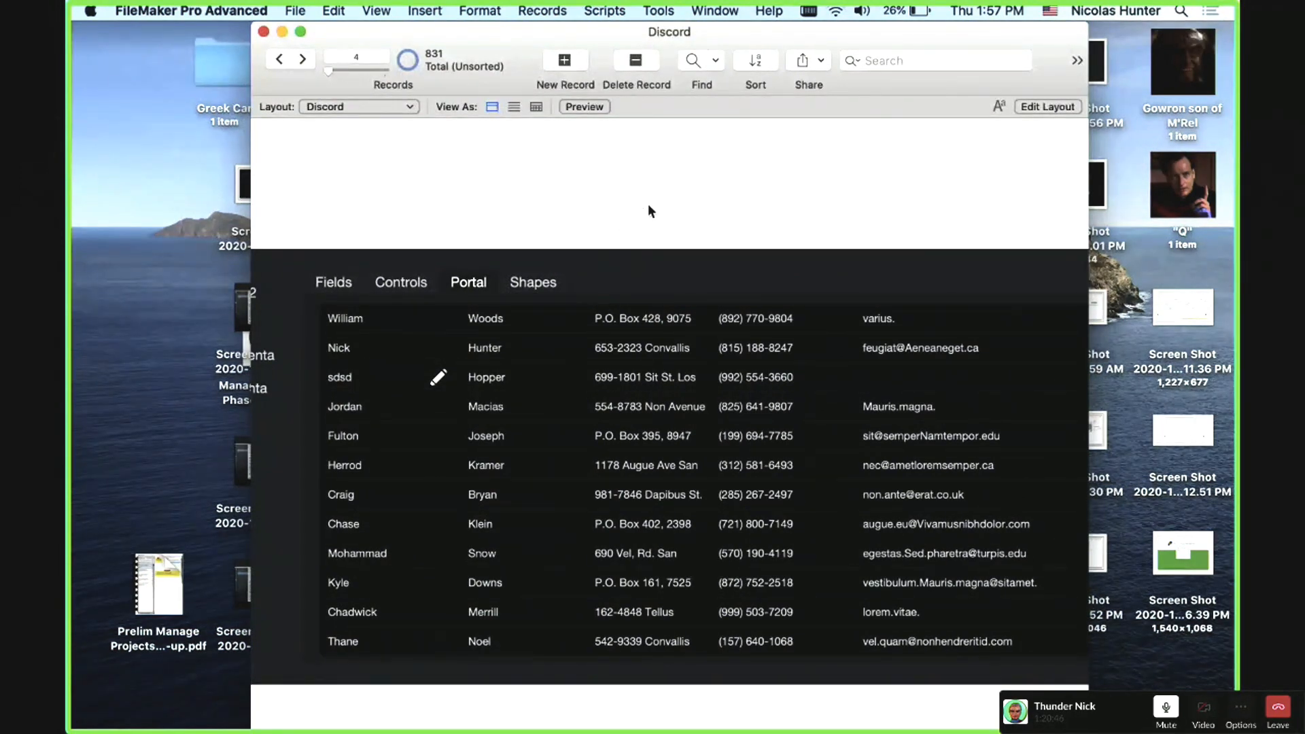
pyautogui.hscroll(3, 651, 208)
pyautogui.click(673, 385)
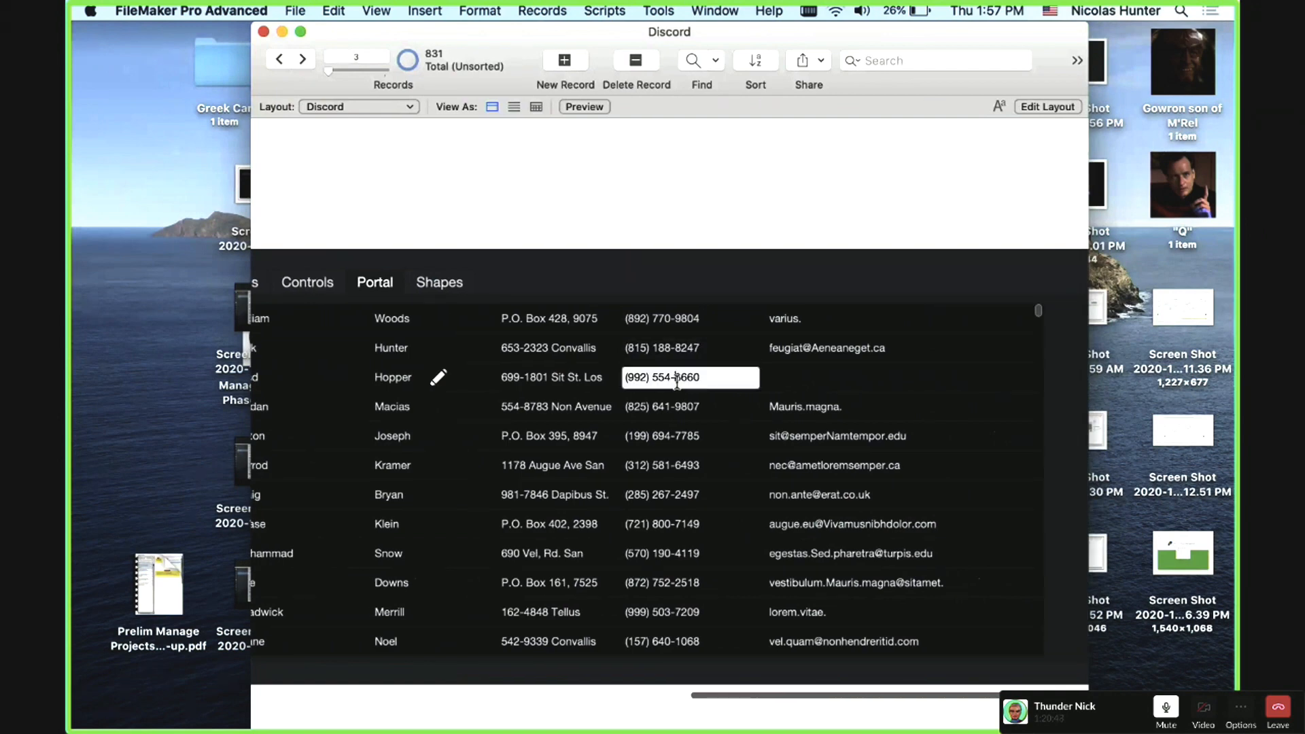
pyautogui.click(743, 238)
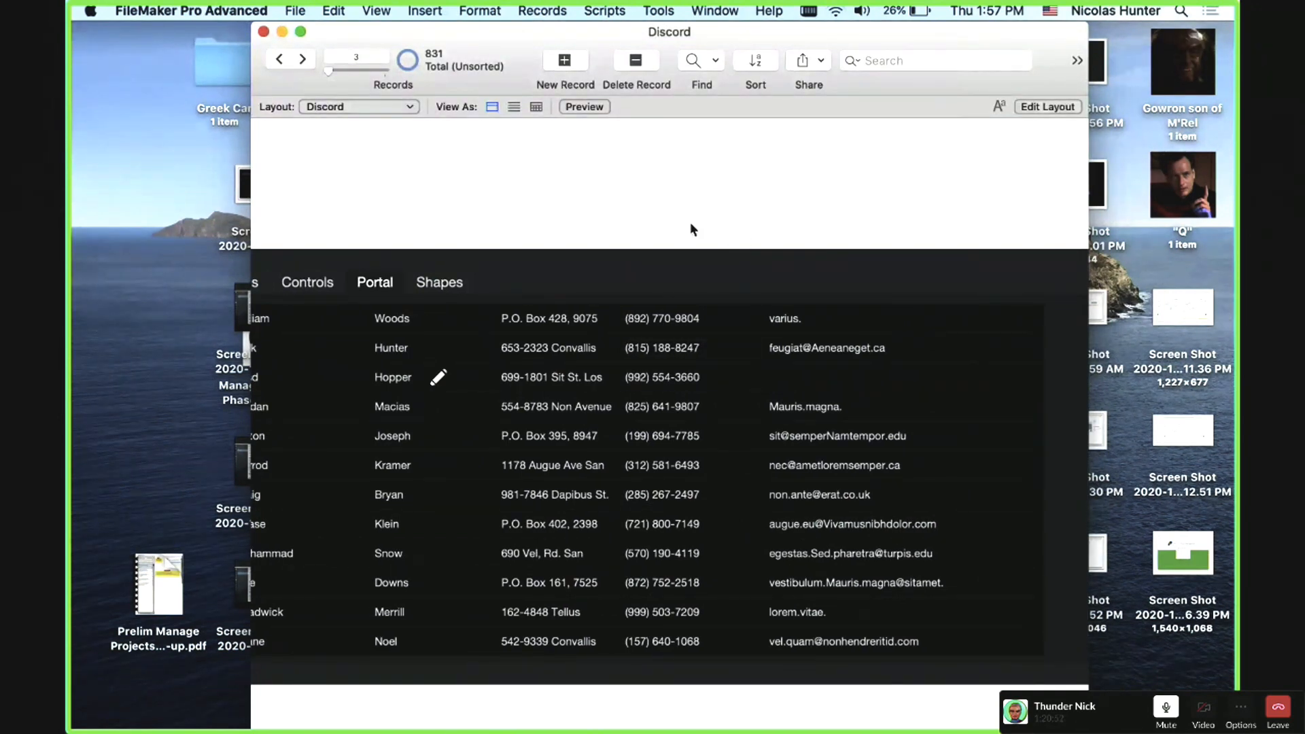
pyautogui.hscroll(-5, 690, 224)
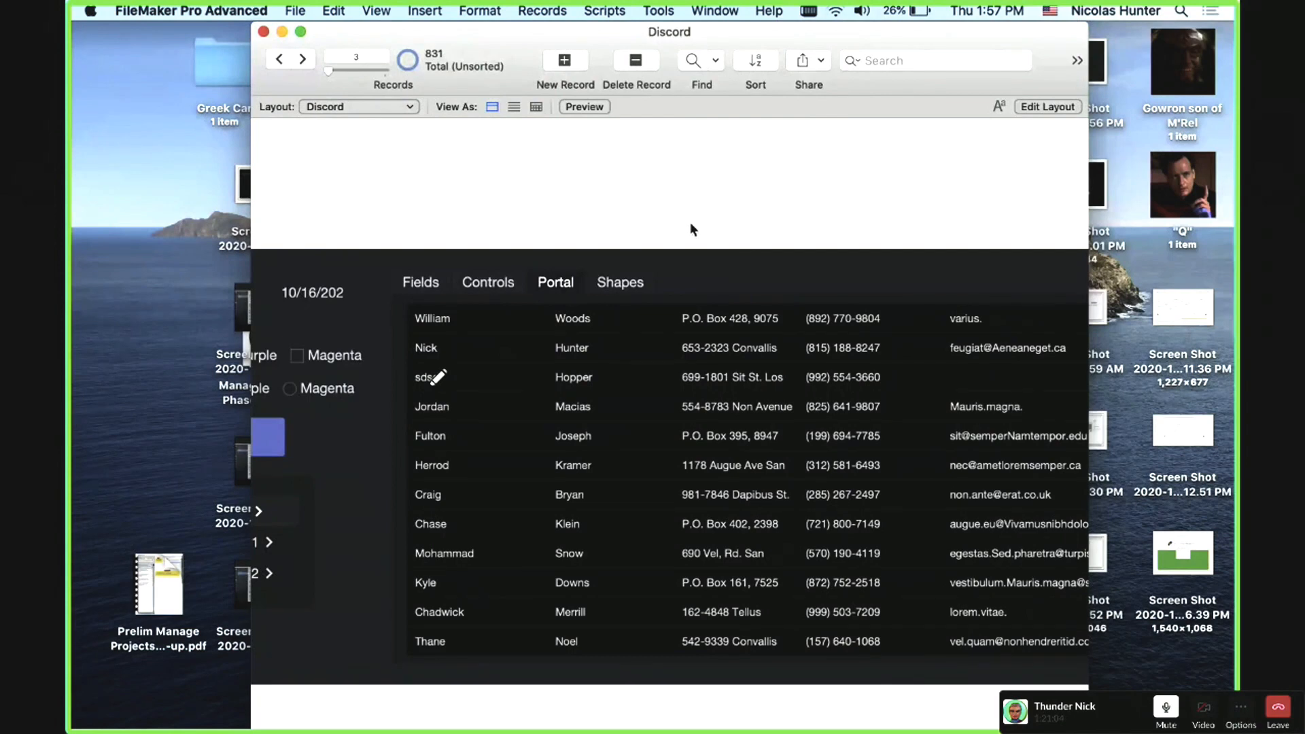
# Step: In Layout mode, make the fill of the web viewer on the Controls tab transparent and widen the viewer slightly
pyautogui.press('super+l')
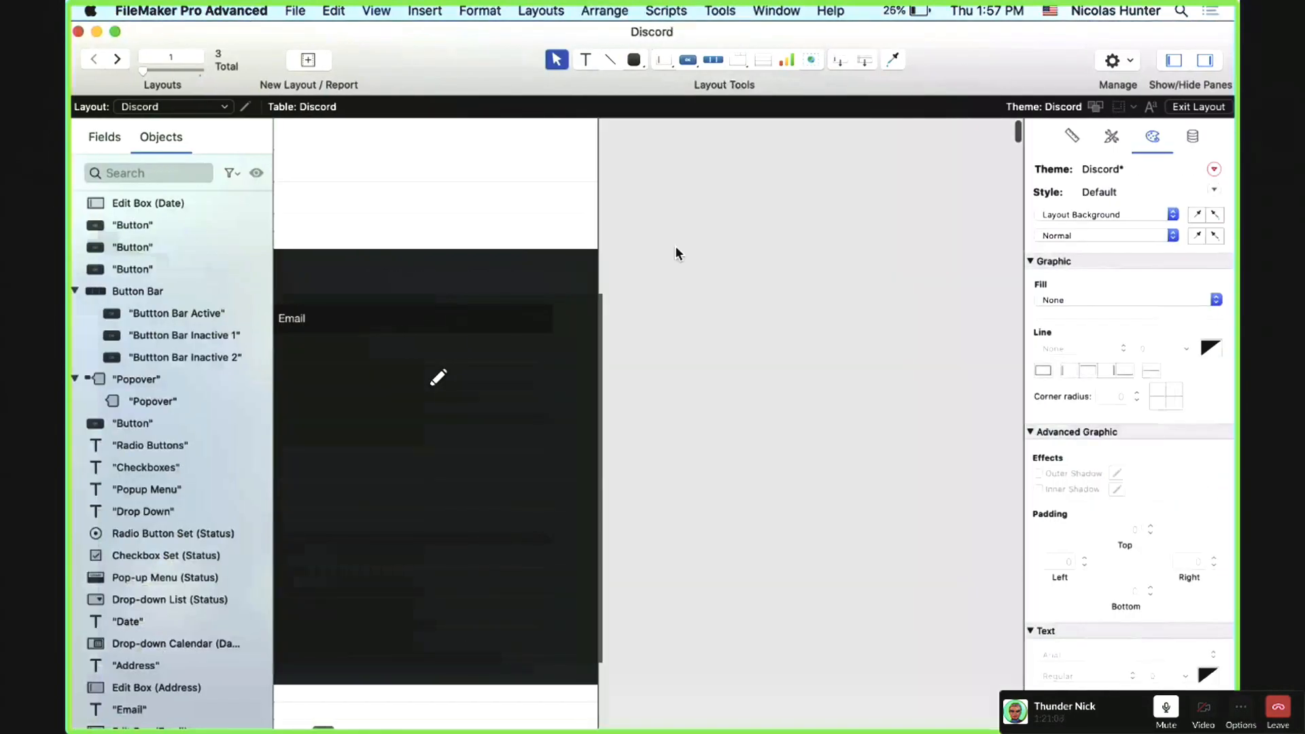
pyautogui.click(353, 282)
pyautogui.click(880, 399)
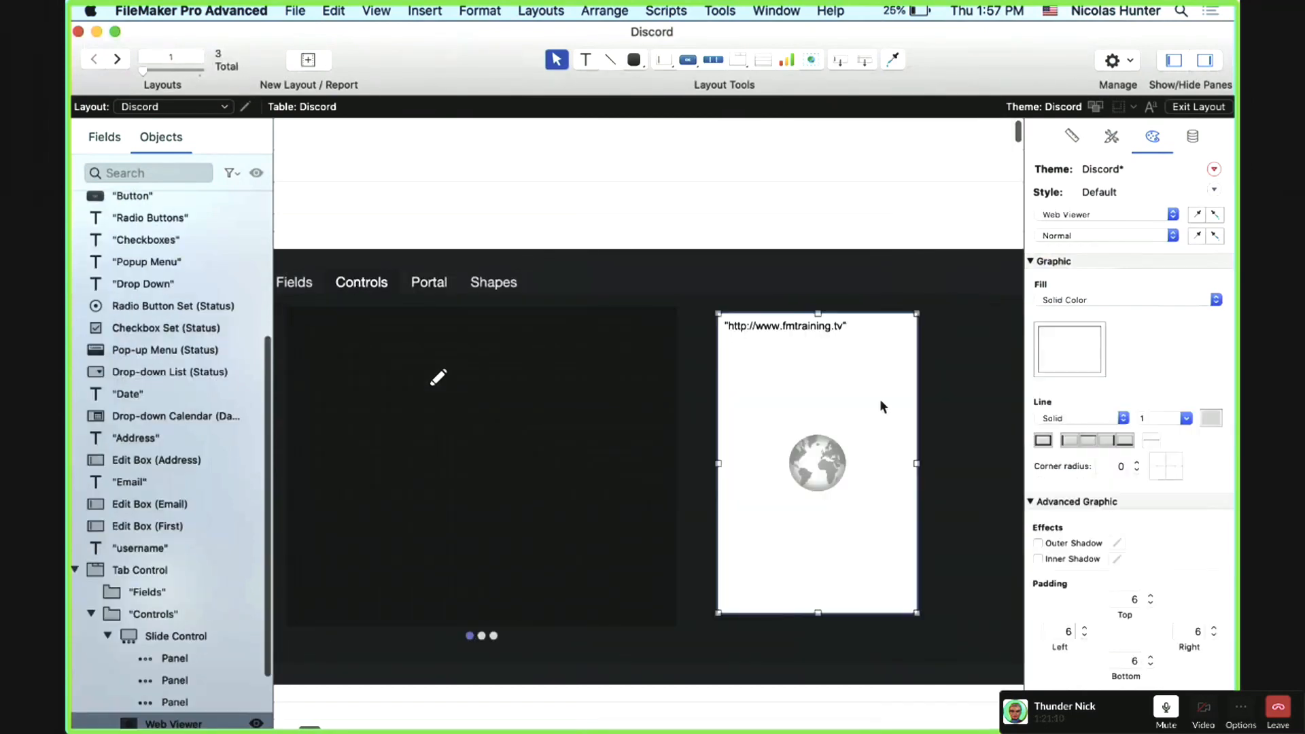
pyautogui.click(1089, 361)
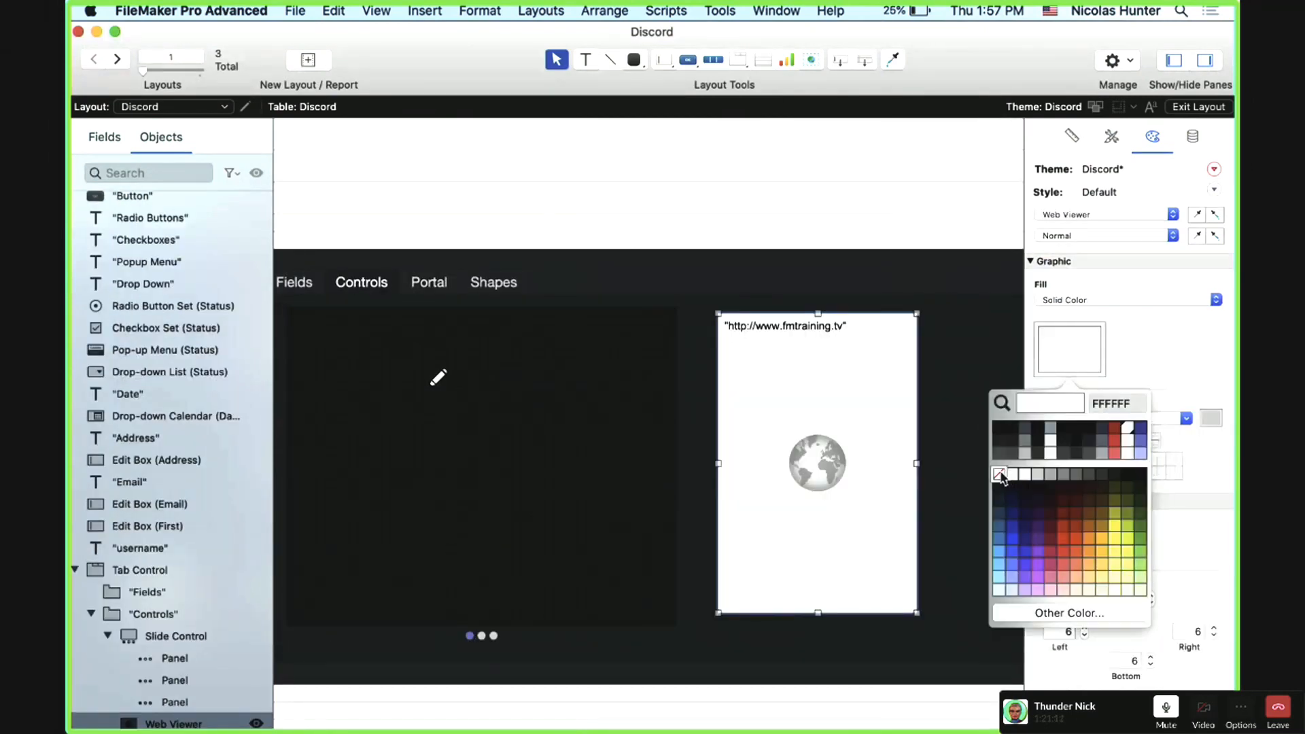
pyautogui.click(999, 474)
pyautogui.moveTo(917, 463); pyautogui.dragTo(948, 463)
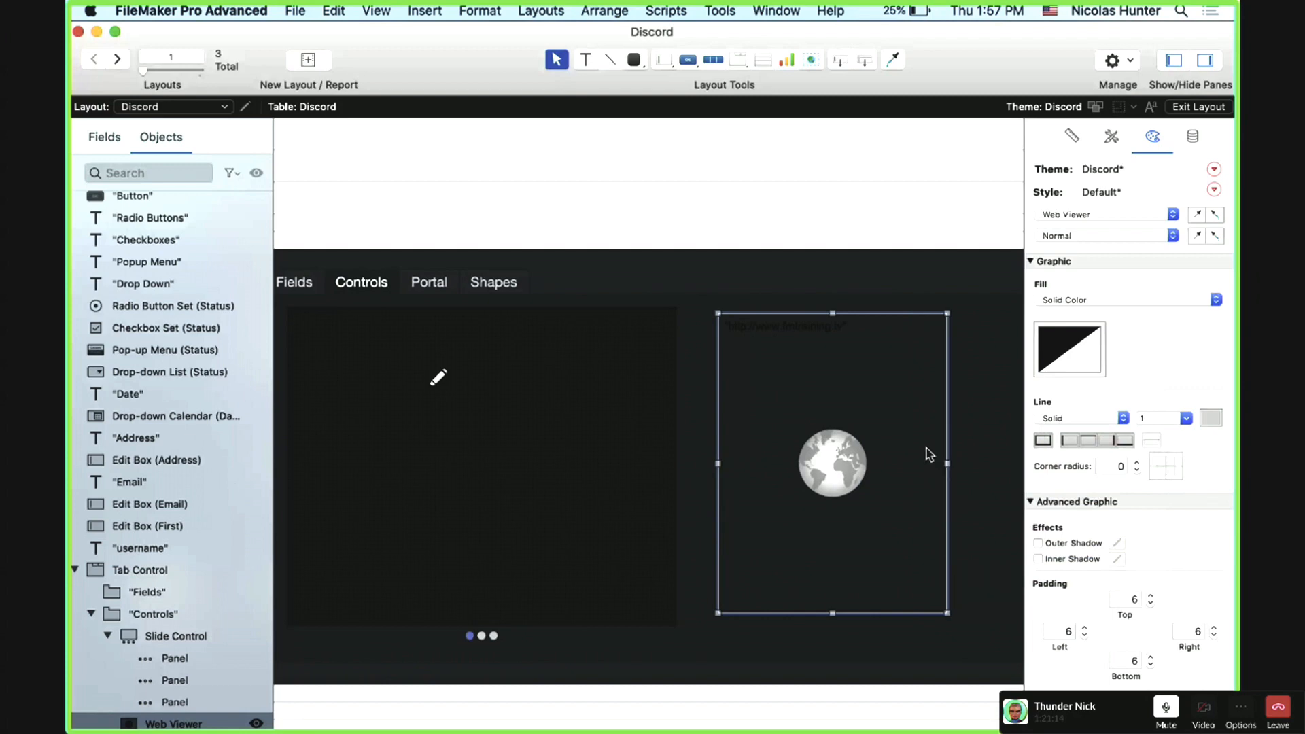
# Step: Show the Portal tab, align the radio button set with the checkbox set's left and right edges, and move the checkbox set slightly down
pyautogui.click(441, 290)
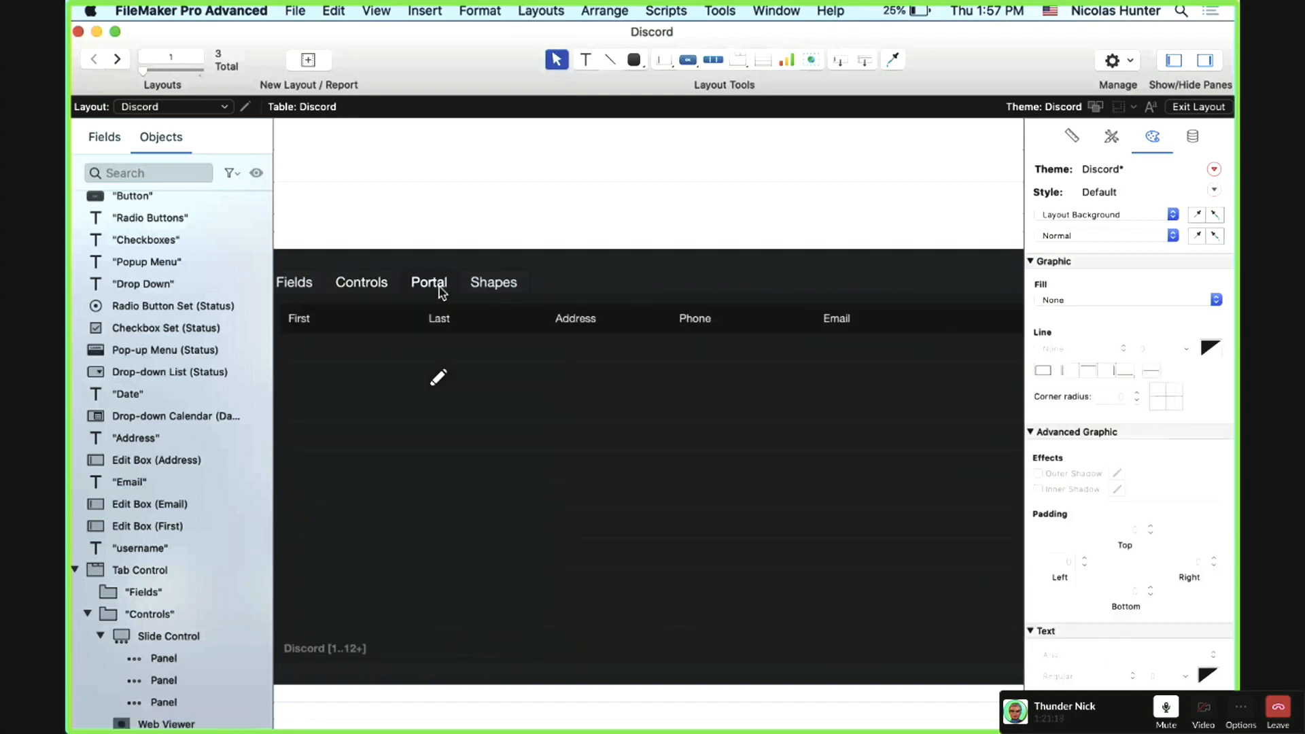
pyautogui.hscroll(-10, 440, 290)
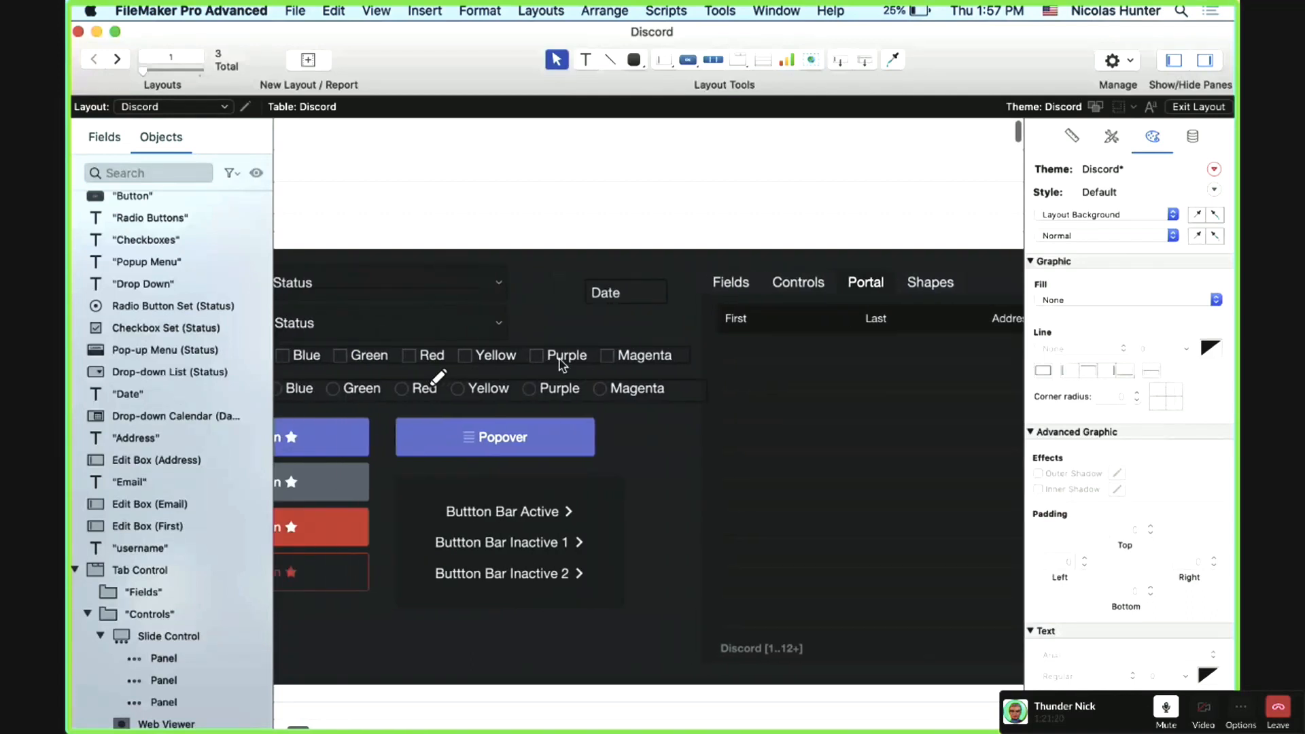
pyautogui.click(682, 396)
pyautogui.moveTo(706, 394)
pyautogui.mouseDown()
pyautogui.moveTo(679, 400)
pyautogui.moveTo(692, 398)
pyautogui.mouseUp()
pyautogui.hscroll(-3, 651, 368)
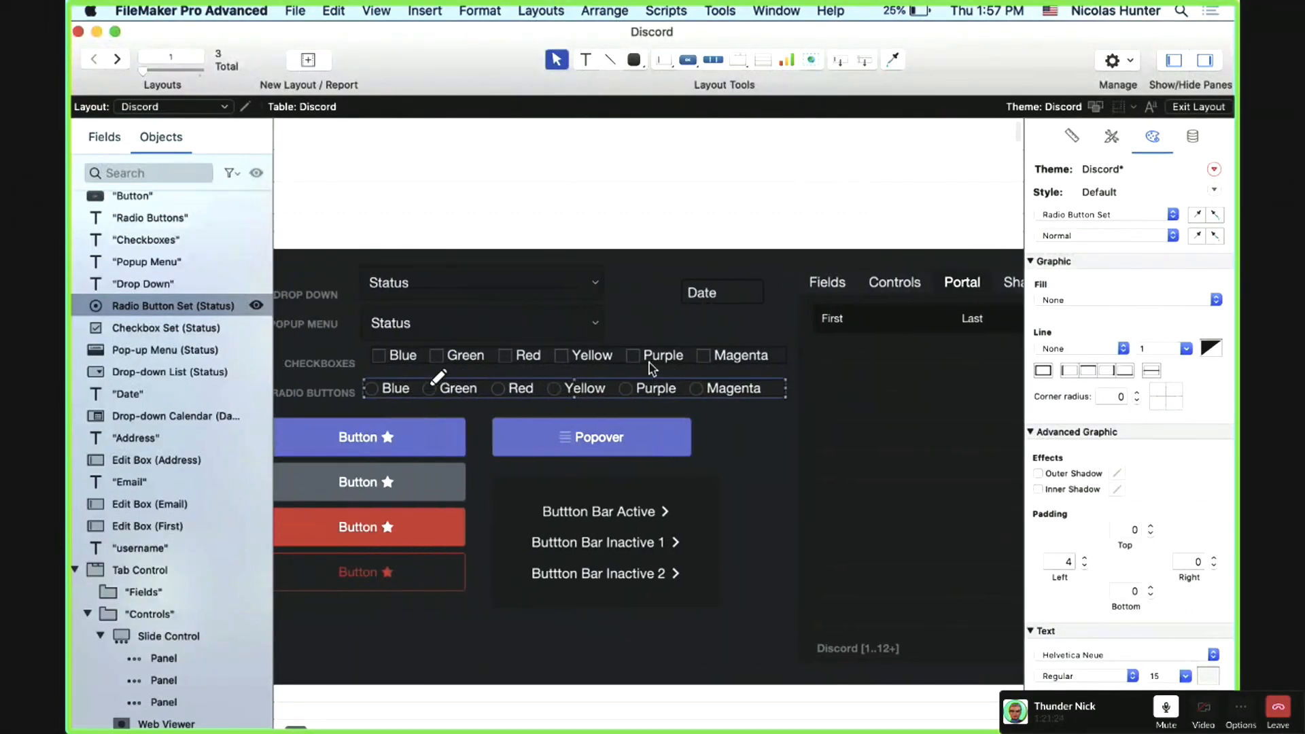
pyautogui.moveTo(592, 388); pyautogui.dragTo(602, 397)
pyautogui.moveTo(789, 387); pyautogui.dragTo(784, 388)
pyautogui.click(772, 426)
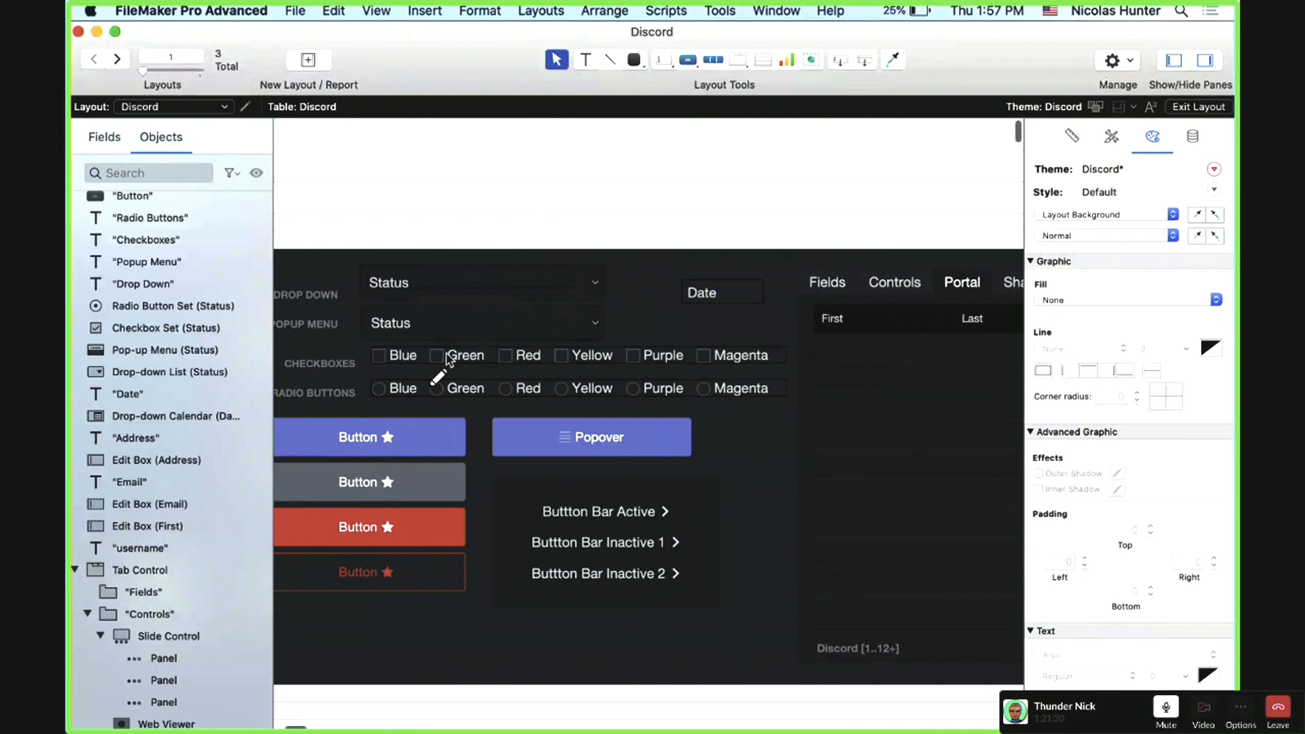
pyautogui.moveTo(446, 352); pyautogui.dragTo(450, 357)
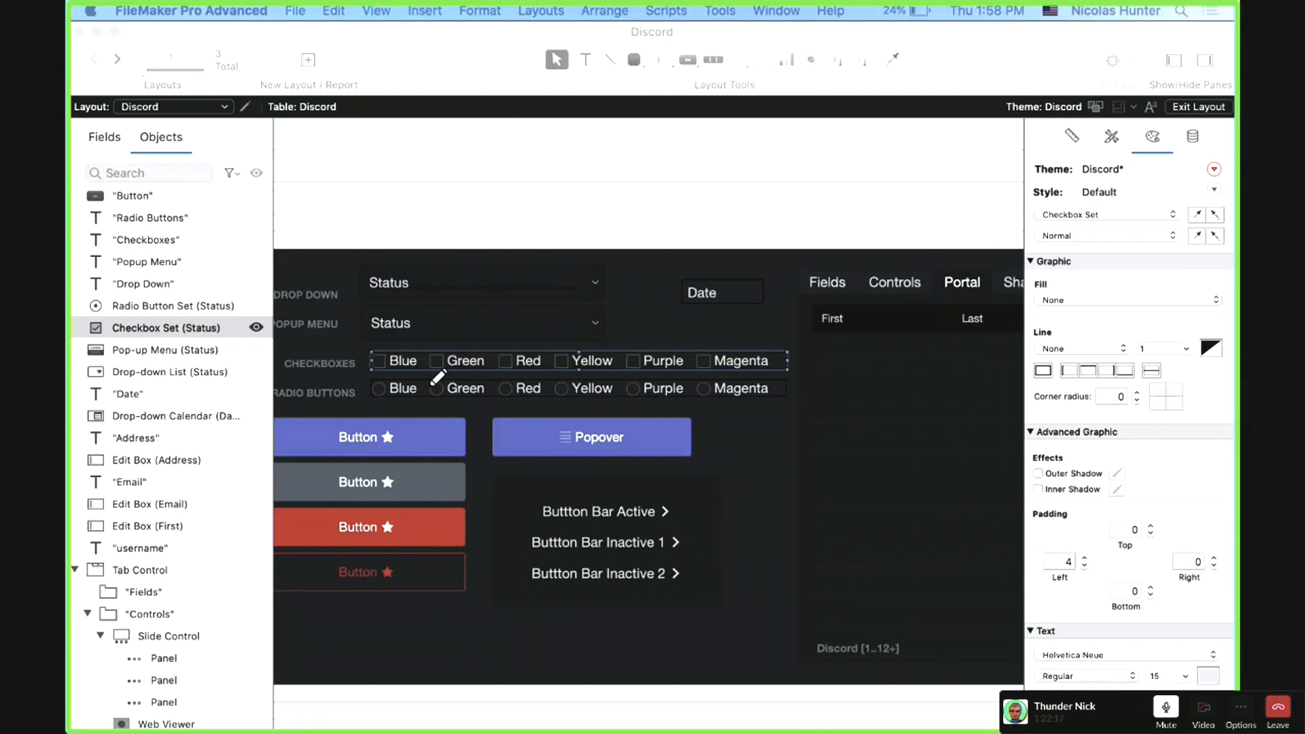
# Step: Place a test Email field with its label in the layout body above the existing Email field and delete it again
pyautogui.hscroll(-10, 438, 378)
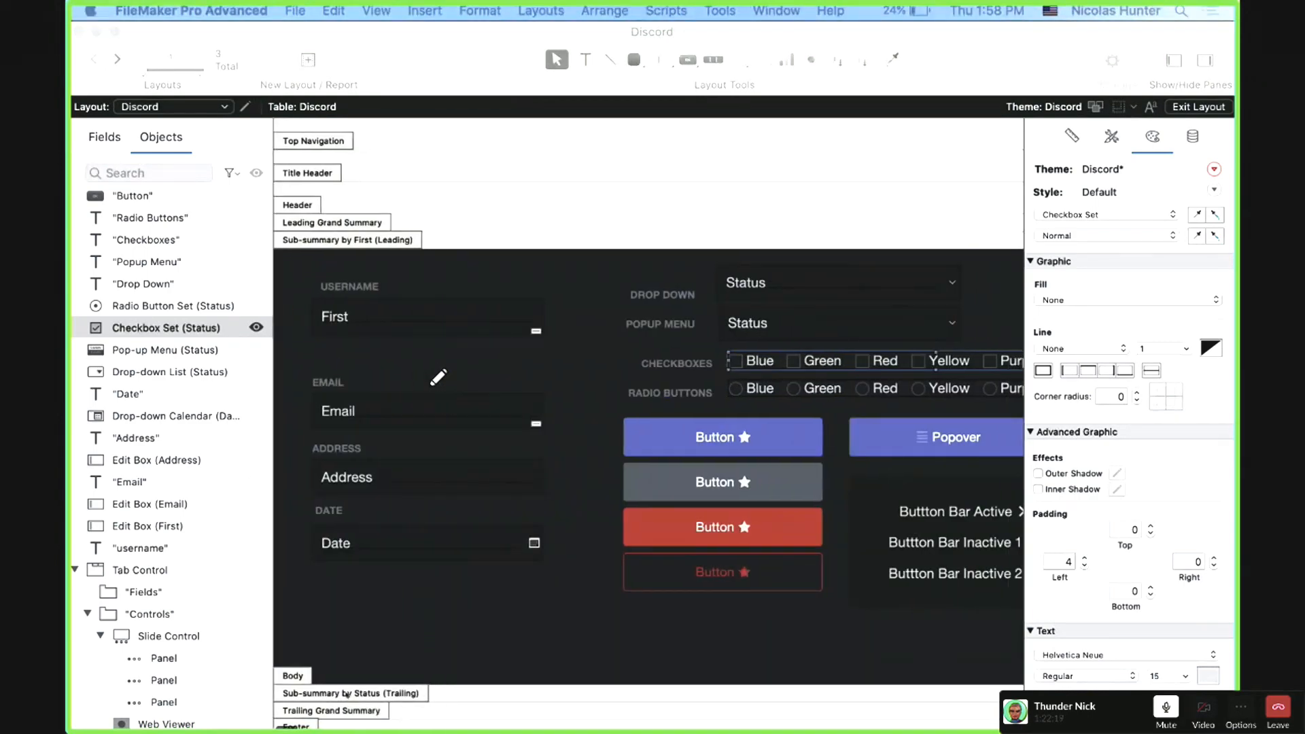
pyautogui.click(339, 392)
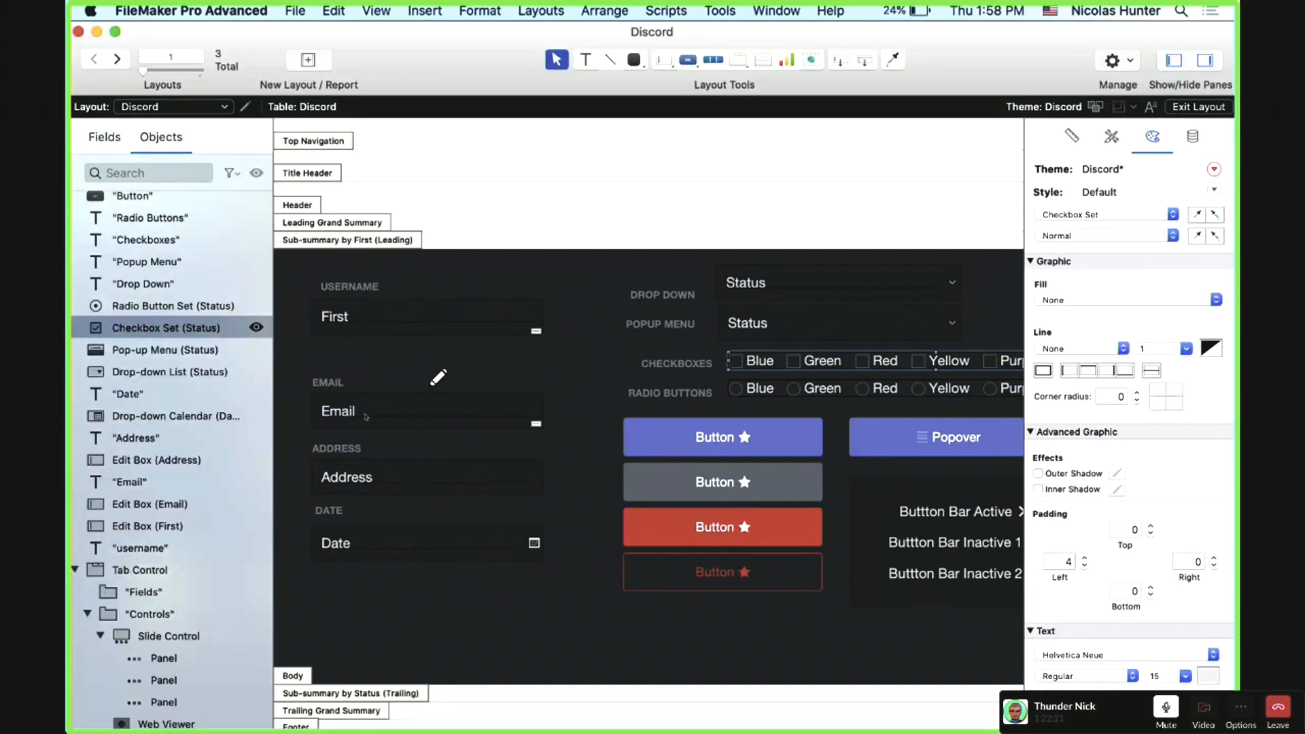
pyautogui.click(367, 417)
pyautogui.click(108, 137)
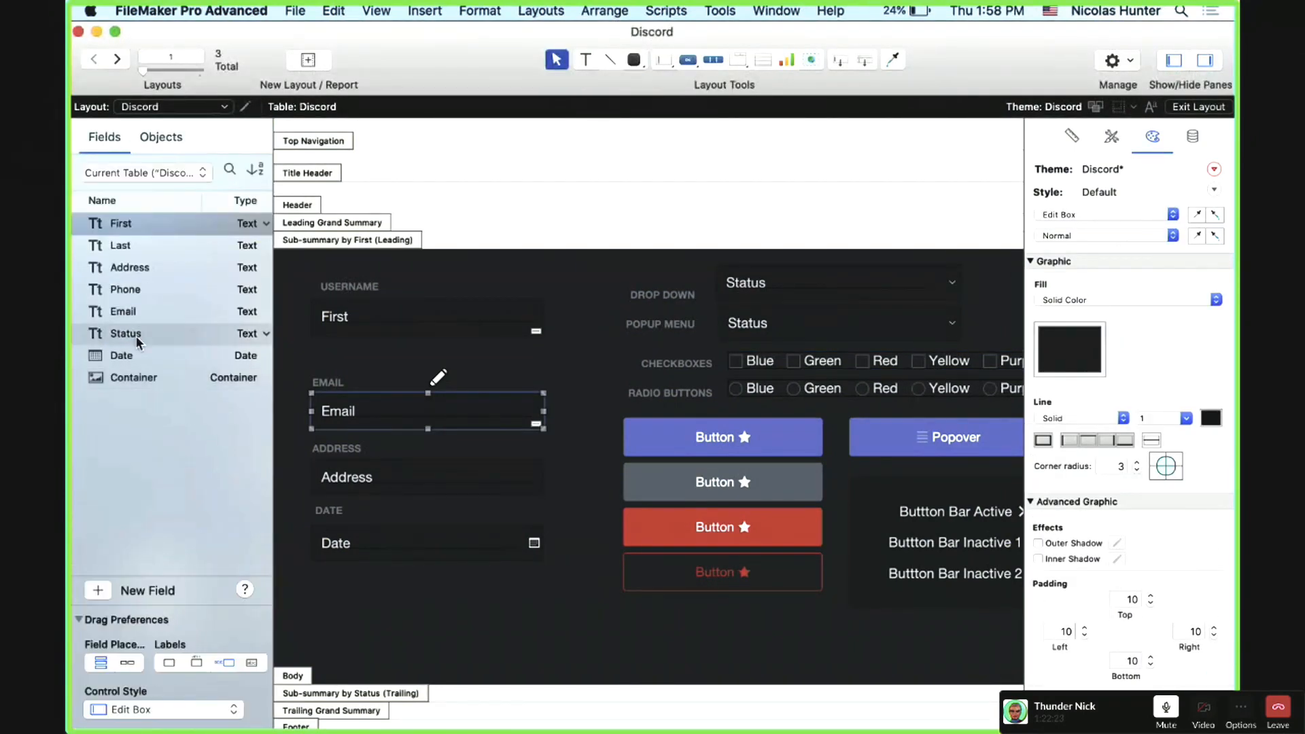
pyautogui.moveTo(131, 319); pyautogui.dragTo(522, 368)
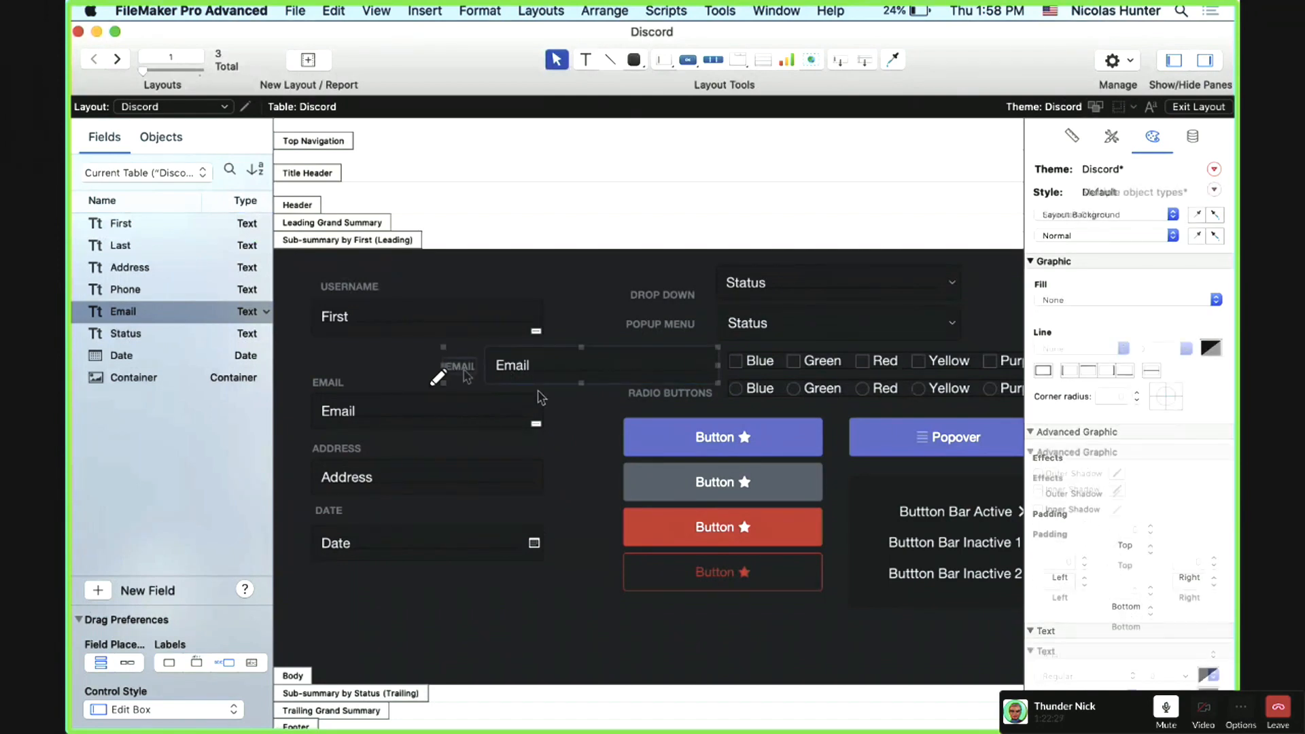
pyautogui.press('BackSpace')
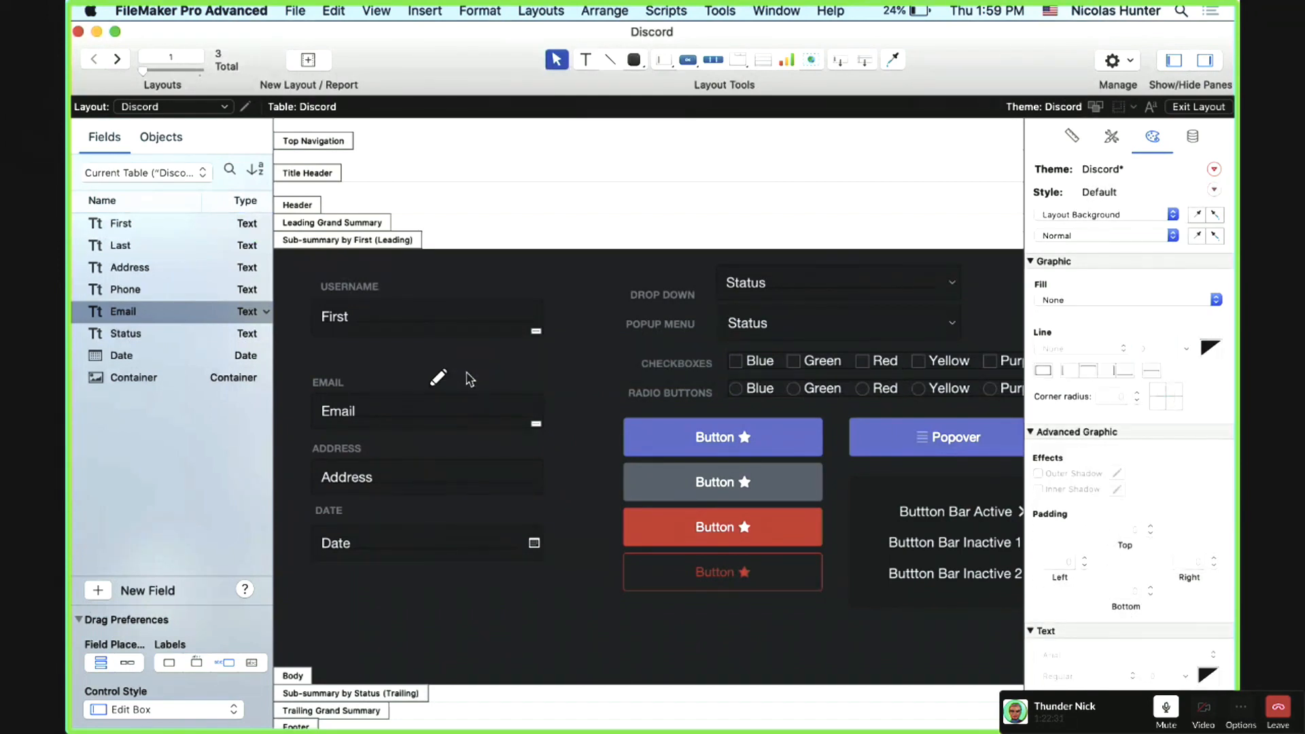
# Step: Examine the default style of the Email field, the USERNAME label and the First field
pyautogui.click(435, 429)
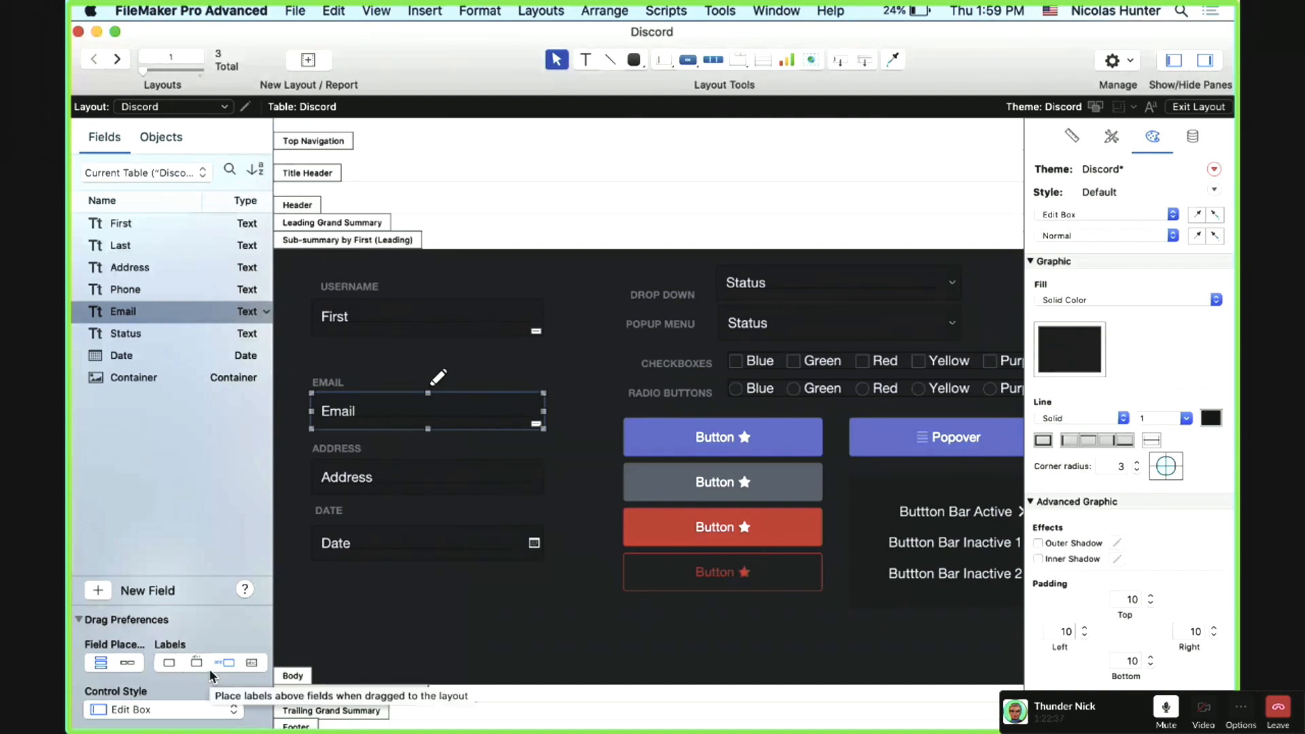
pyautogui.click(402, 354)
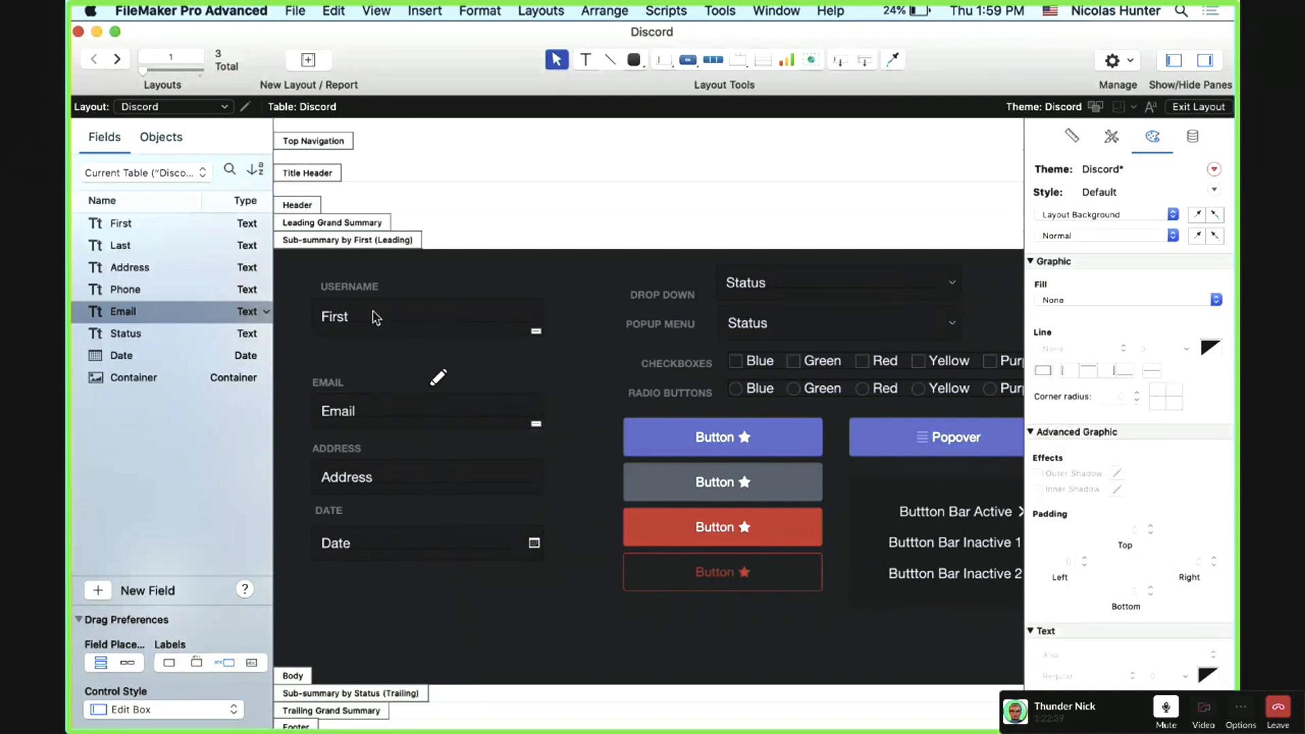
pyautogui.click(375, 318)
pyautogui.click(360, 292)
pyautogui.click(357, 319)
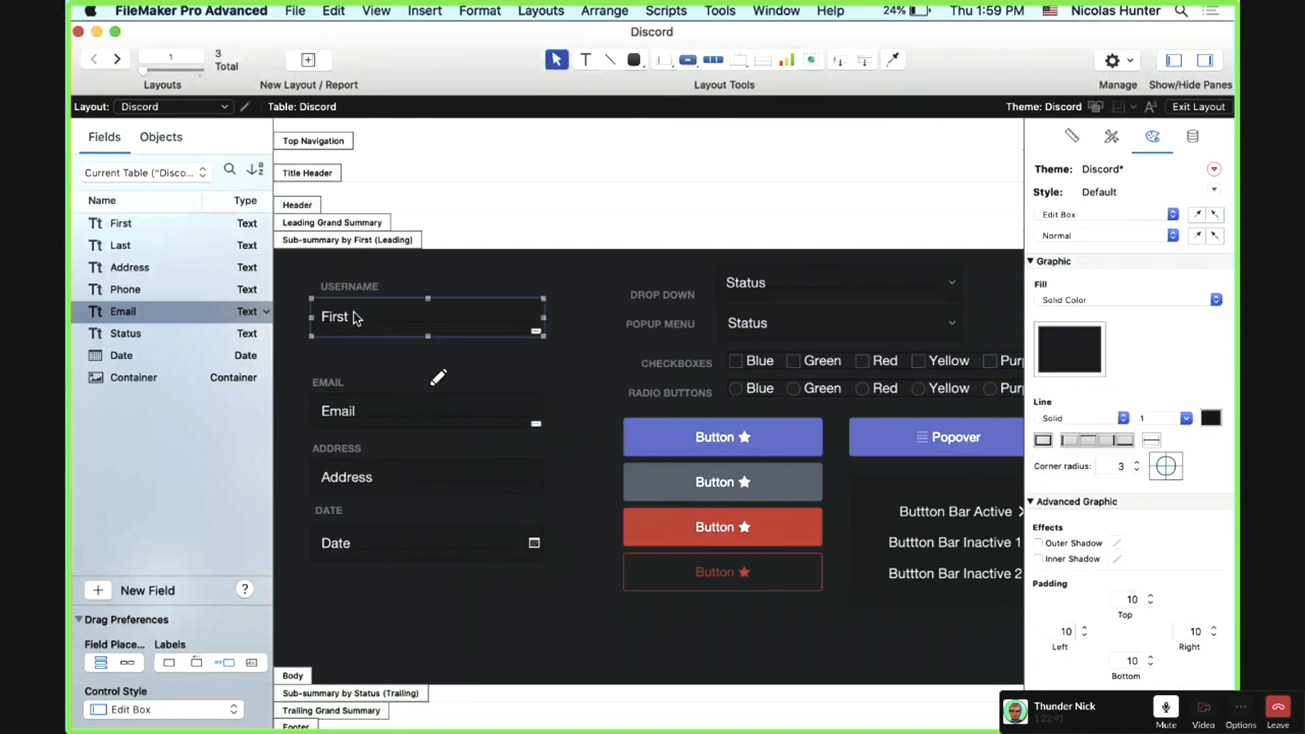
# Step: Place a test Phone field with its label between the First and Email fields and undo the placement
pyautogui.click(155, 334)
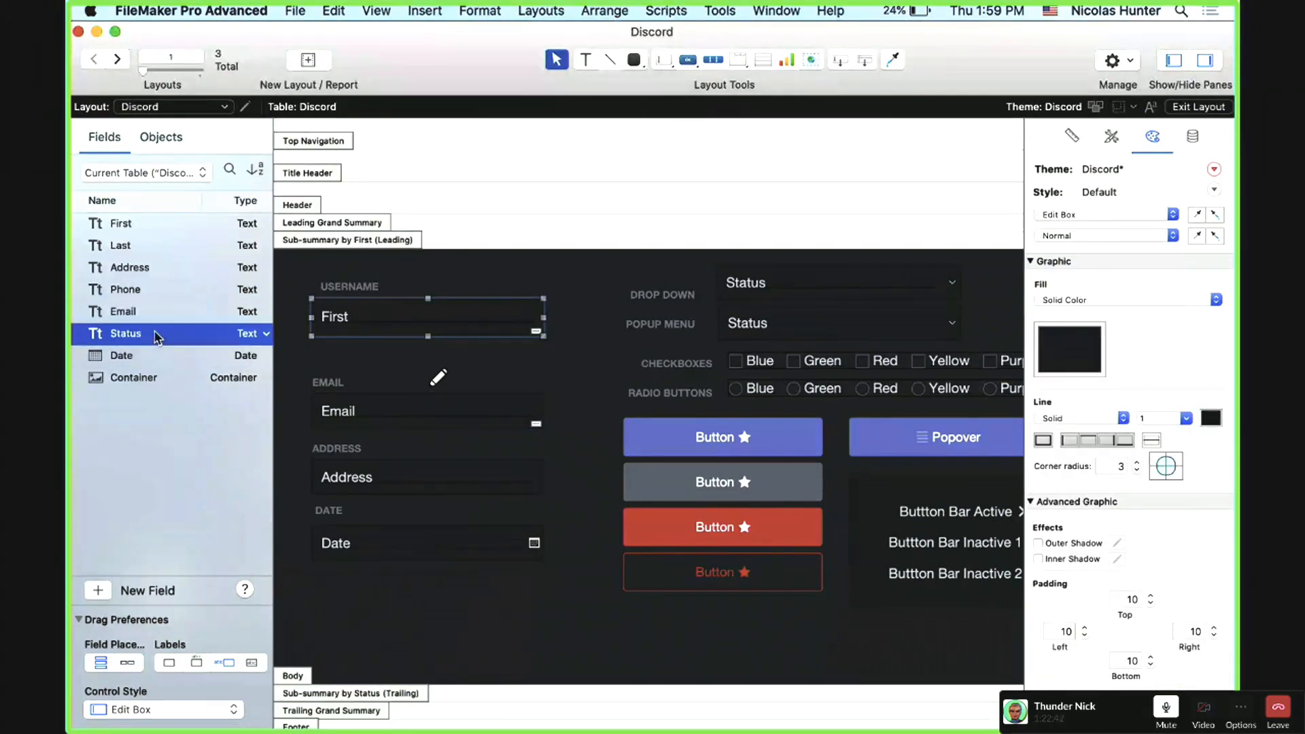
pyautogui.click(142, 289)
pyautogui.rightClick(126, 307)
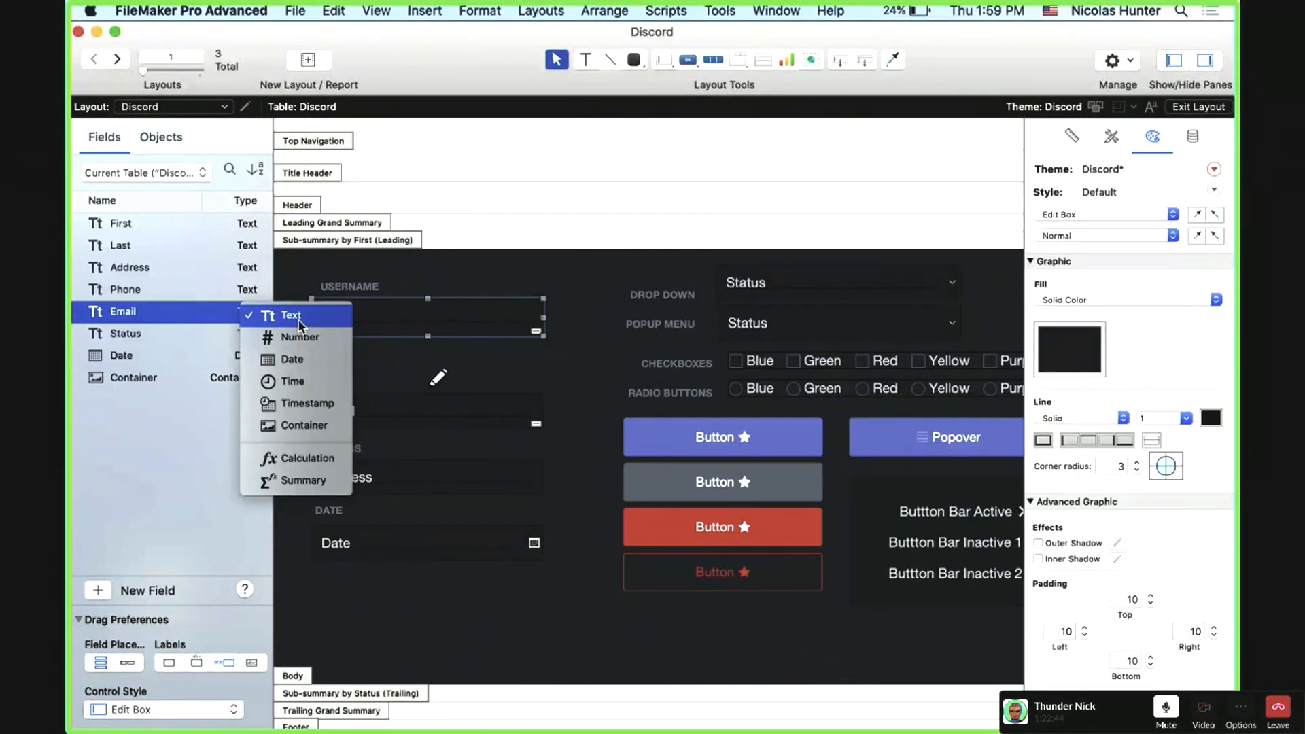
pyautogui.click(126, 306)
pyautogui.click(124, 290)
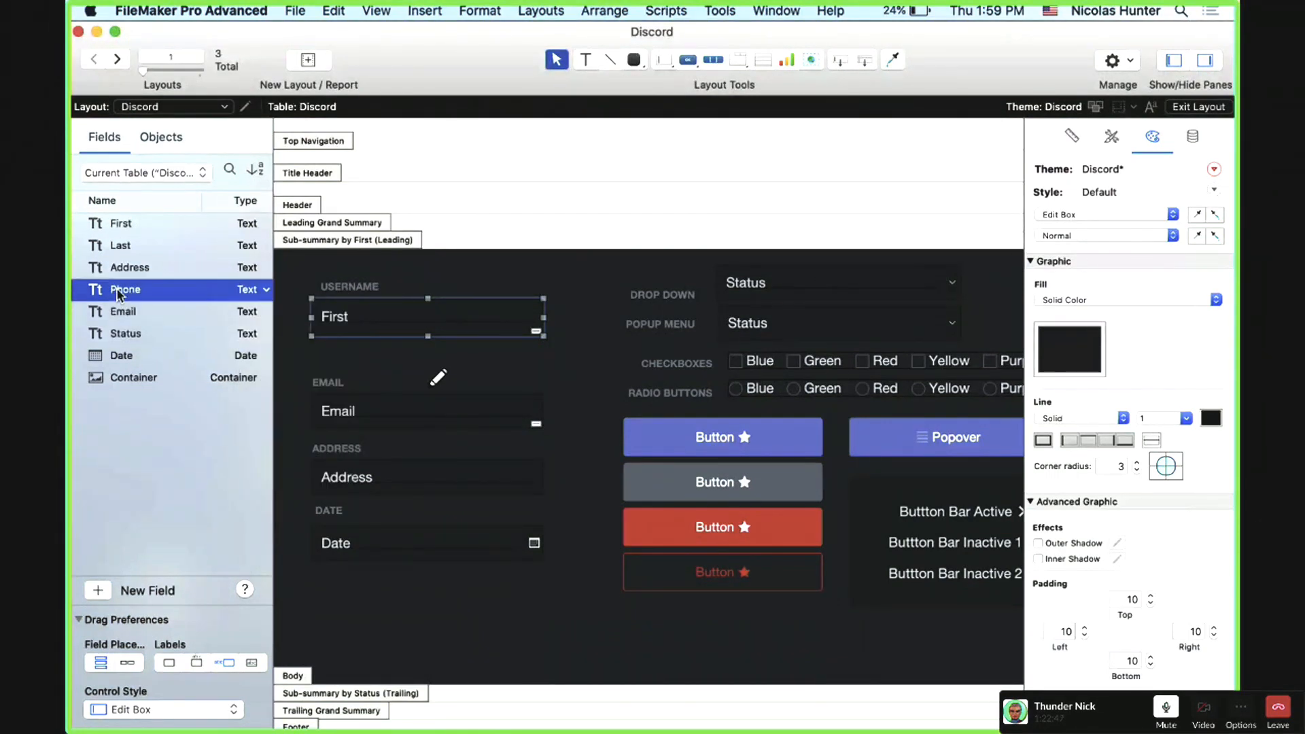
pyautogui.moveTo(118, 294); pyautogui.dragTo(391, 367)
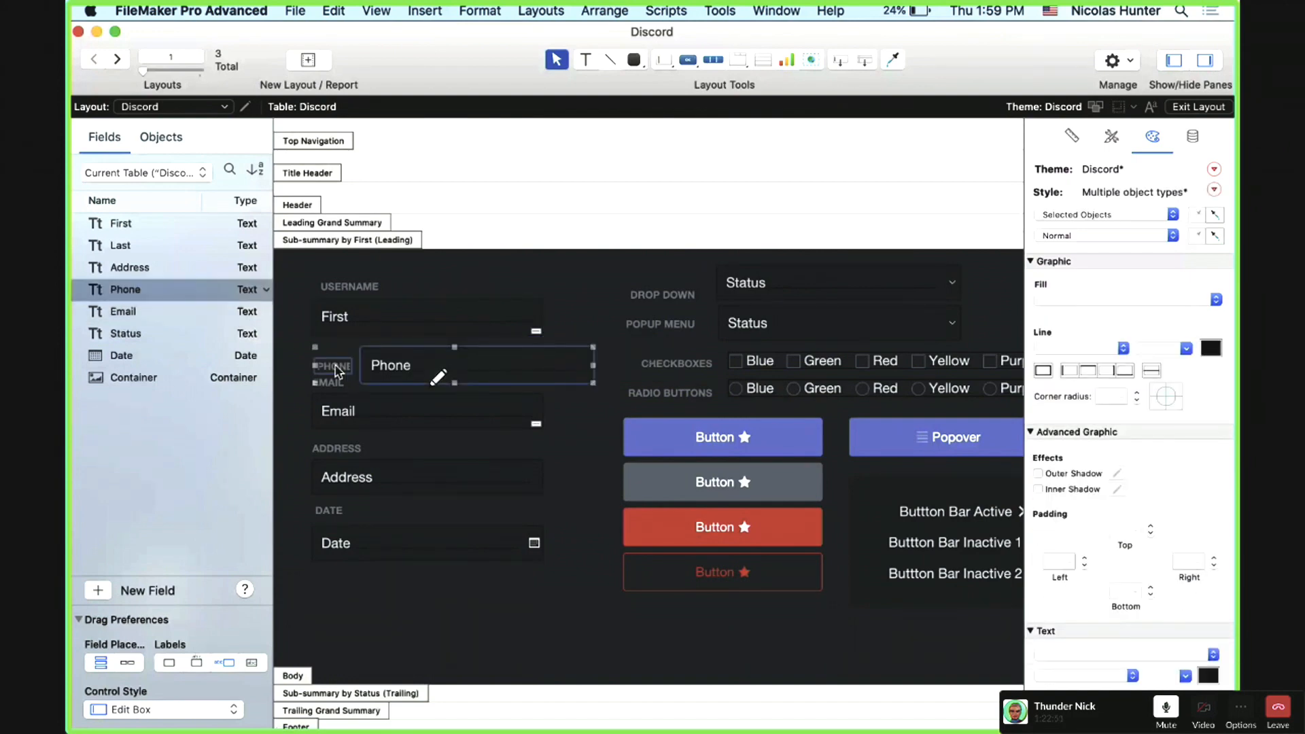
pyautogui.press('super+z')
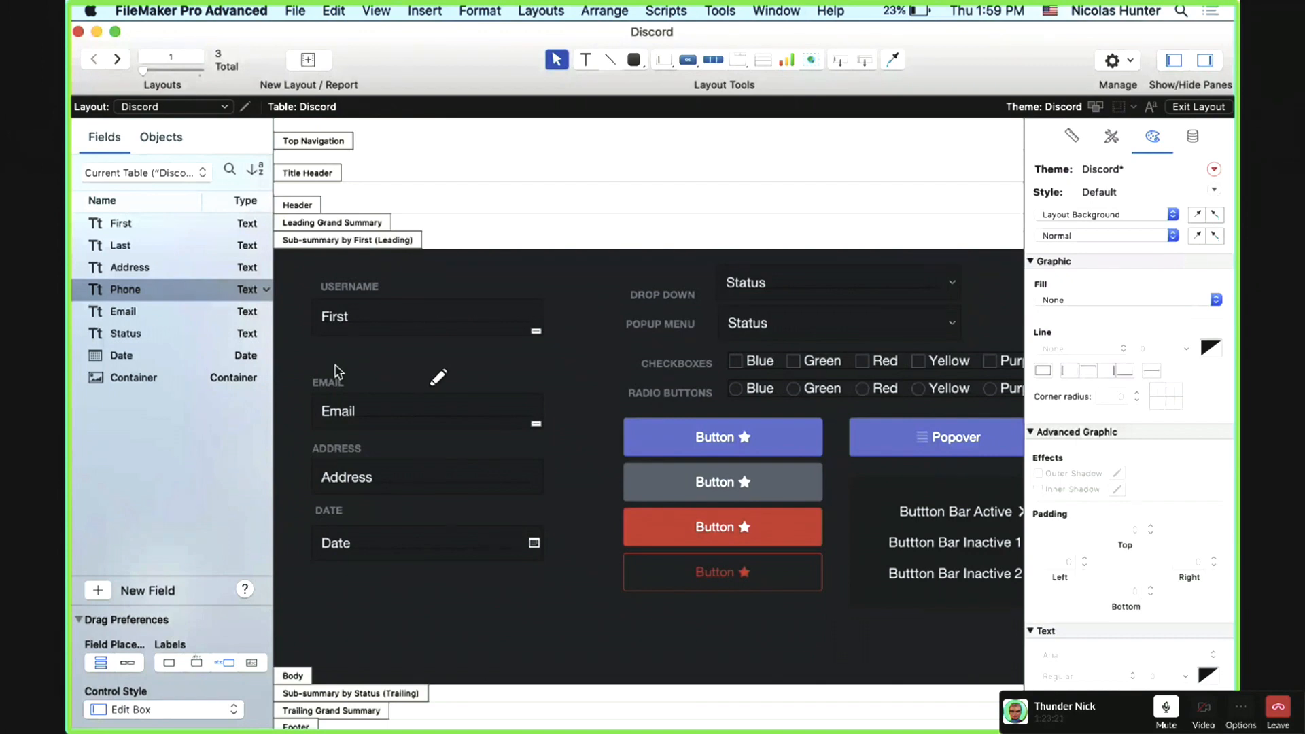
# Step: Move the First field together with its USERNAME label down, closer to the EMAIL label
pyautogui.click(378, 316)
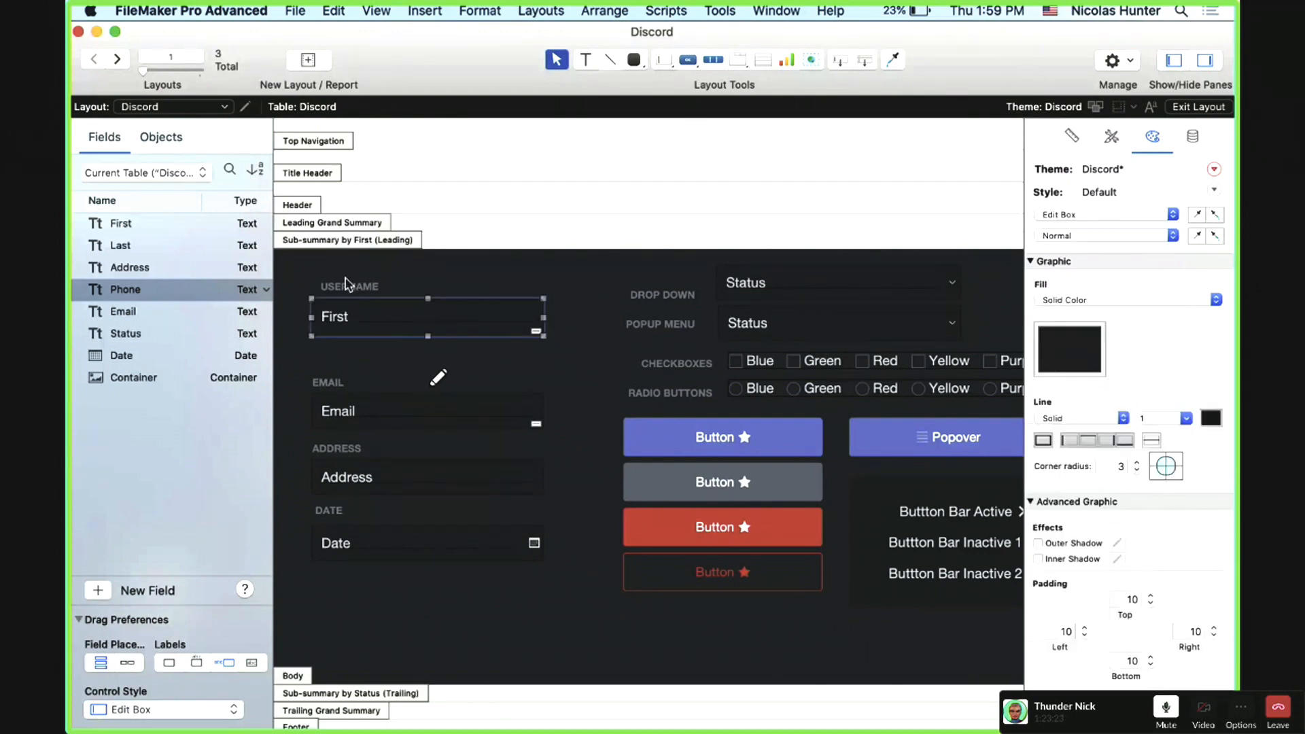
pyautogui.keyDown('shift'); pyautogui.click(352, 292); pyautogui.keyUp('shift')
pyautogui.moveTo(359, 313); pyautogui.dragTo(361, 347)
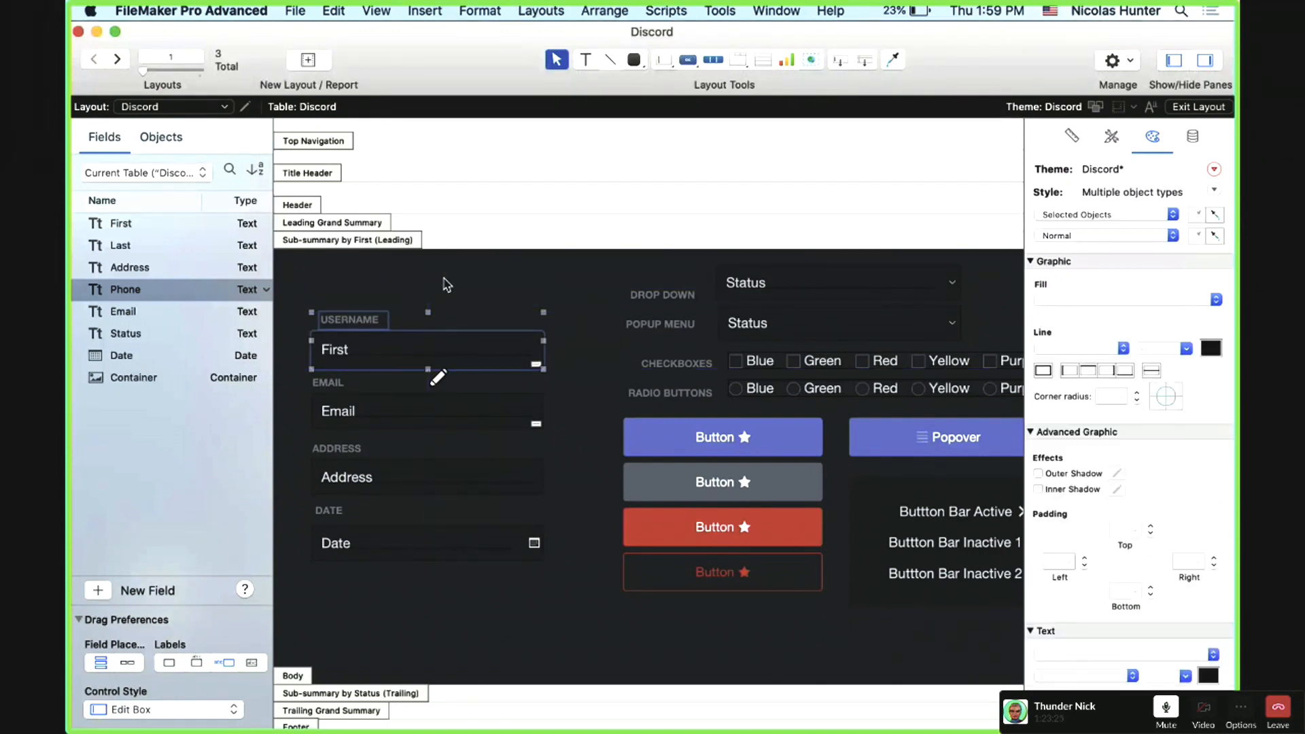
pyautogui.click(446, 284)
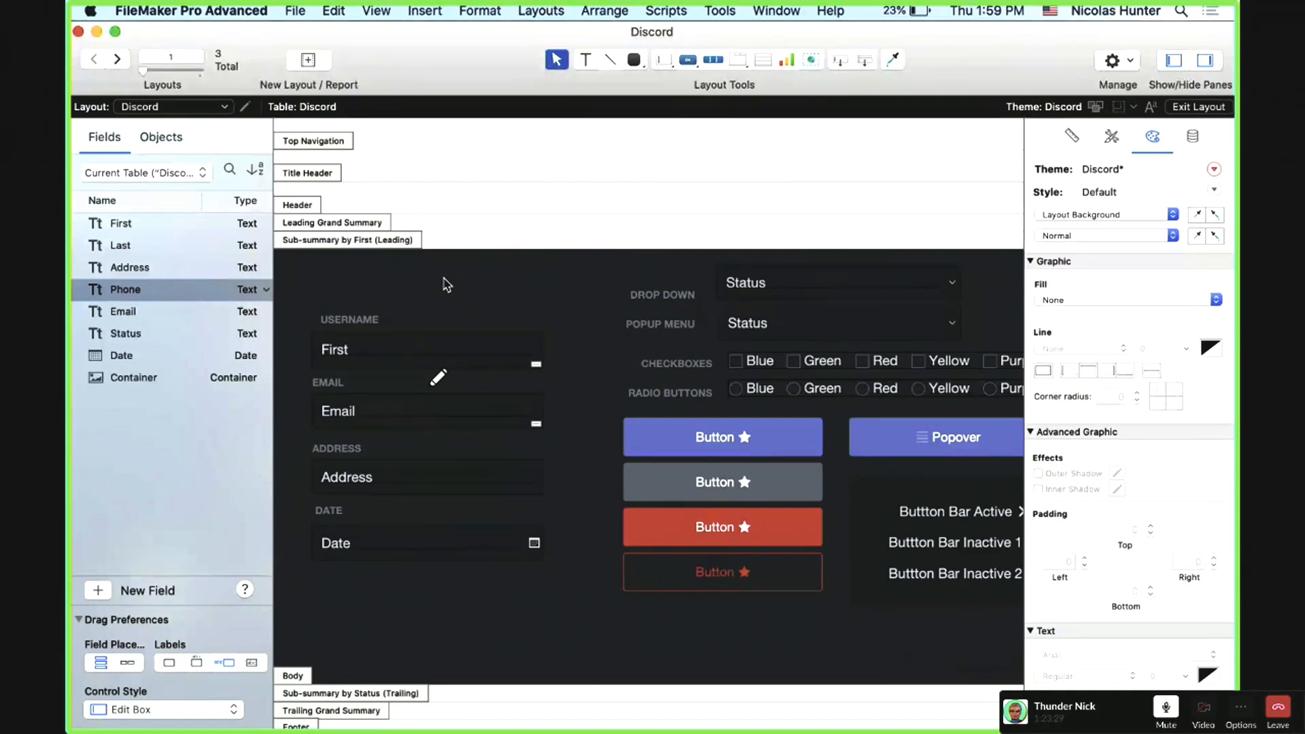
pyautogui.click(392, 344)
pyautogui.keyDown('shift'); pyautogui.click(362, 321); pyautogui.keyUp('shift')
pyautogui.moveTo(364, 344); pyautogui.dragTo(365, 337)
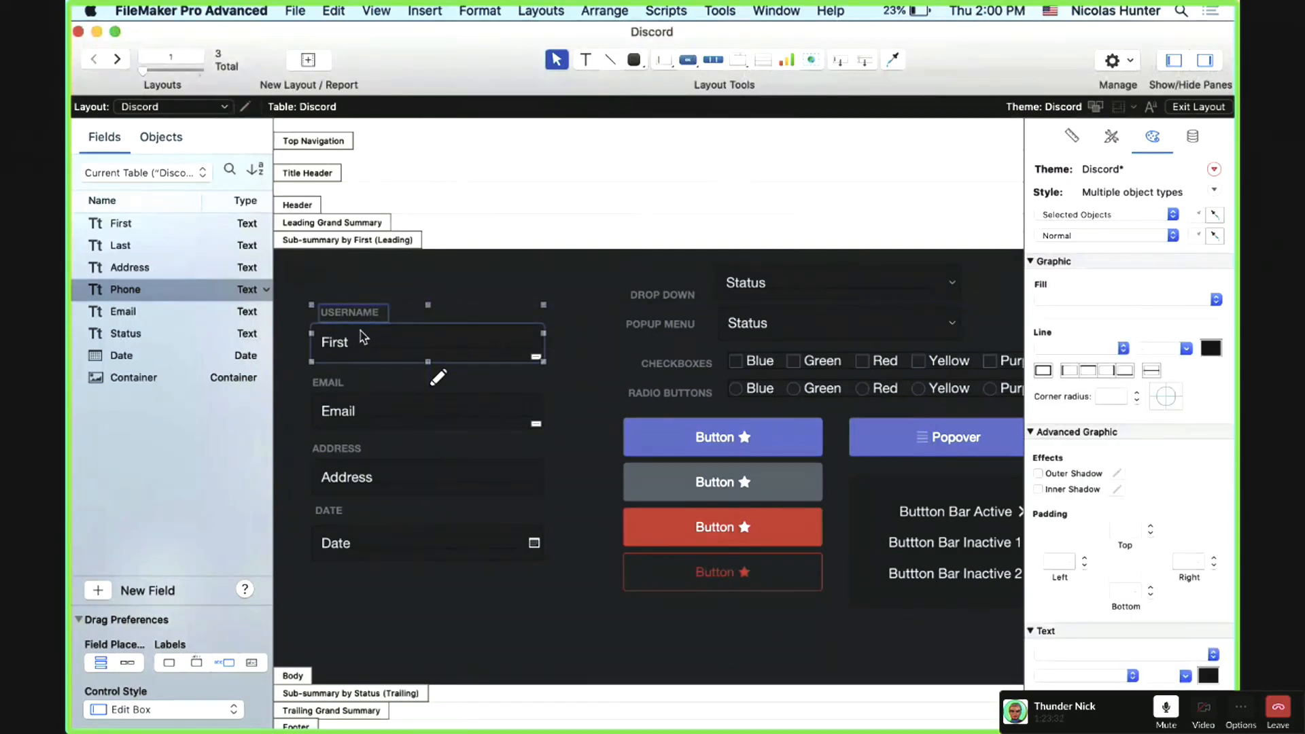
# Step: Examine the styles of the Email field with its label, the Leading Grand Summary part and the Sub-summary by First (Leading) part's fill colour
pyautogui.click(374, 408)
pyautogui.keyDown('shift'); pyautogui.click(333, 391); pyautogui.keyUp('shift')
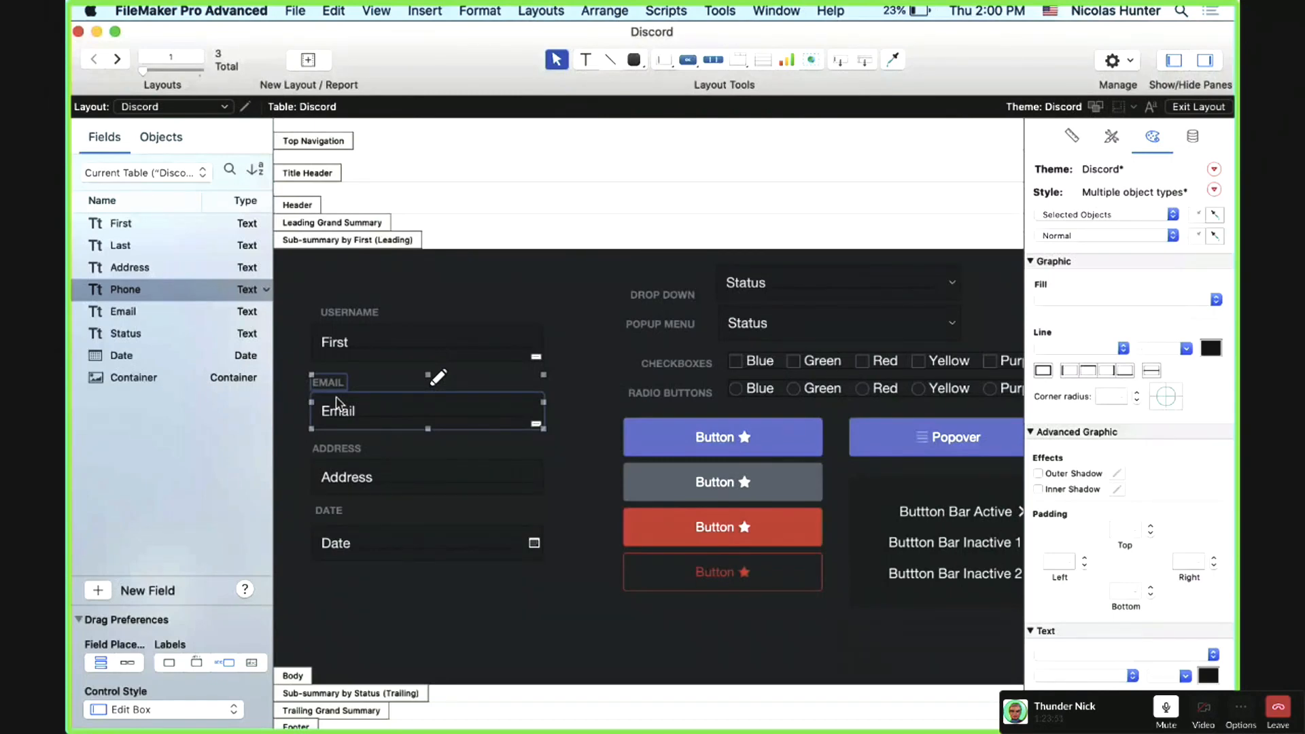
pyautogui.click(397, 376)
pyautogui.click(330, 226)
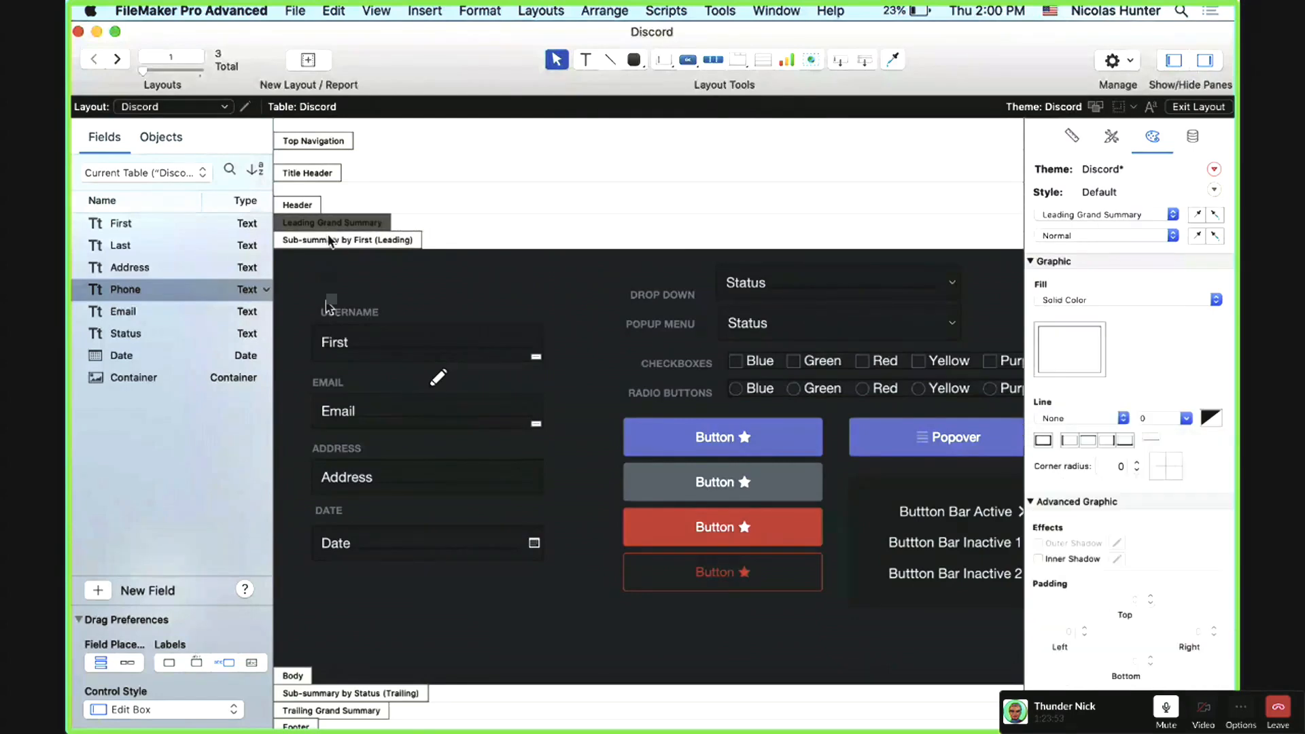
pyautogui.click(331, 243)
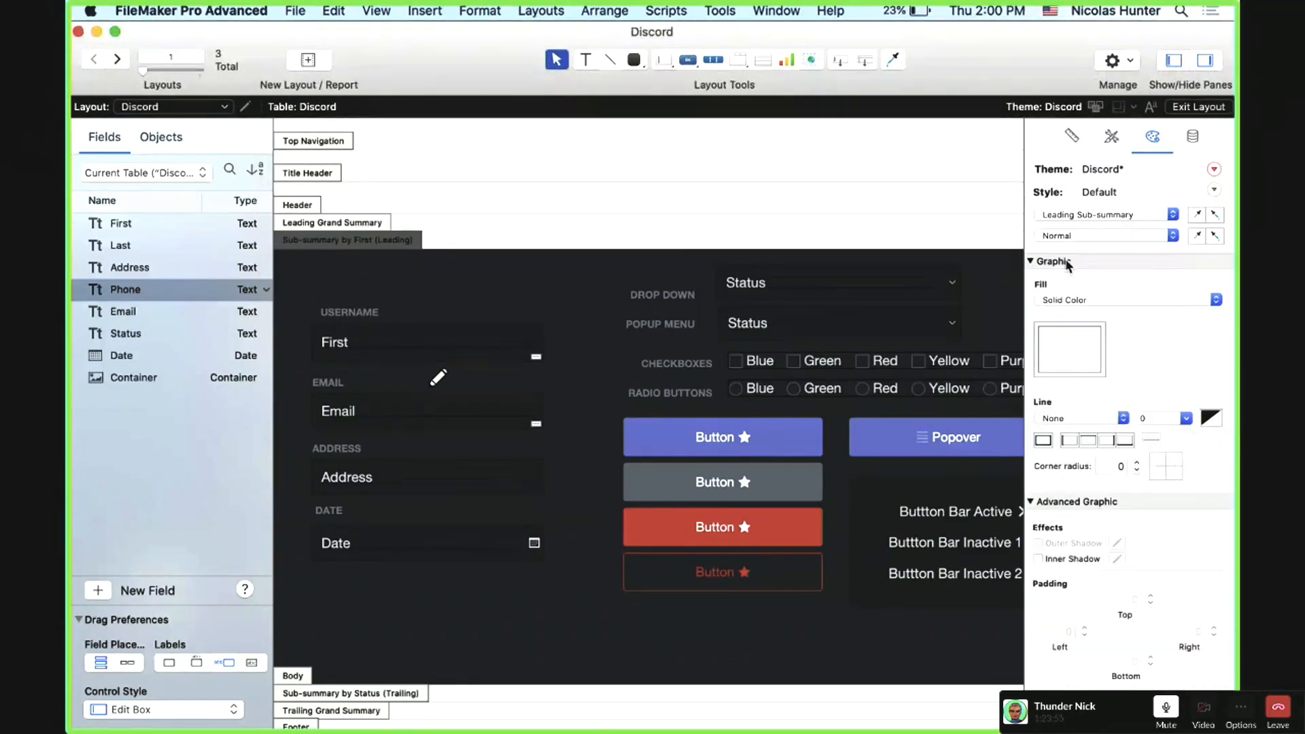
pyautogui.click(1077, 356)
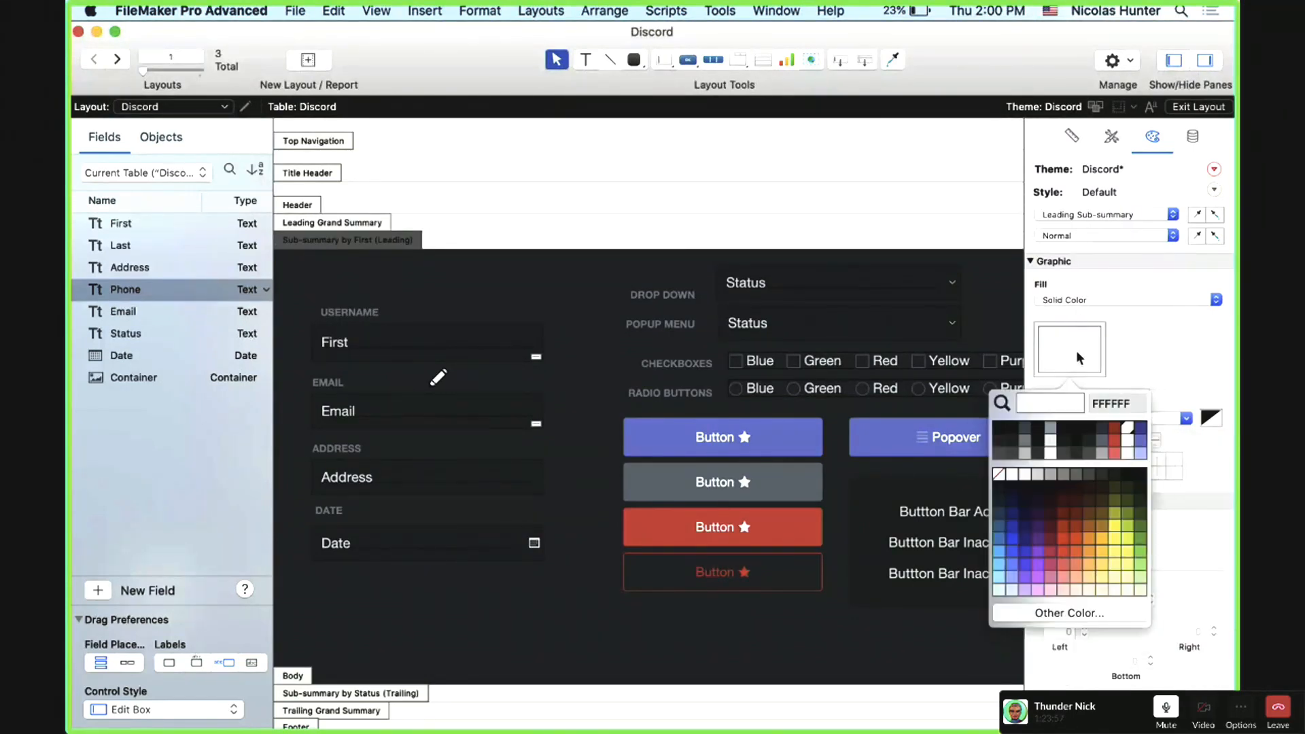
pyautogui.click(1077, 355)
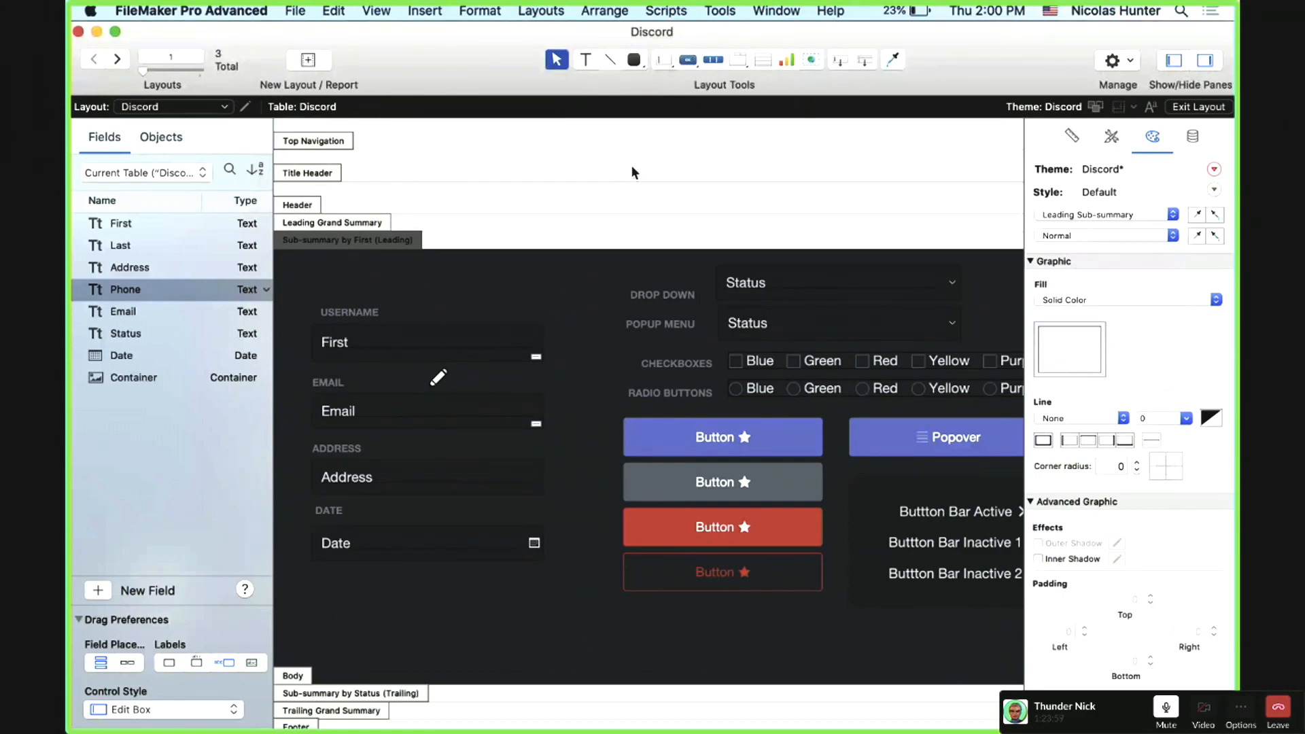
pyautogui.click(543, 302)
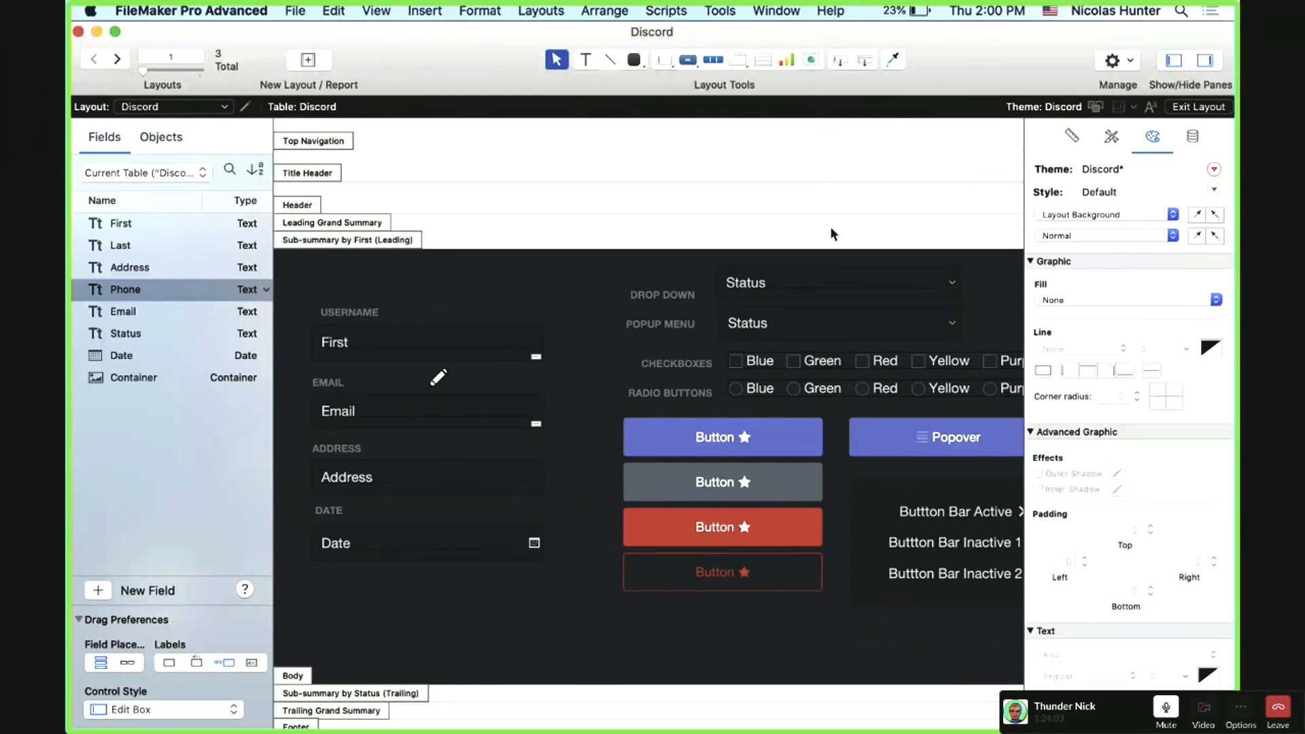
# Step: Show the Controls tab of the tab control and inspect the web viewer's style
pyautogui.hscroll(5, 830, 282)
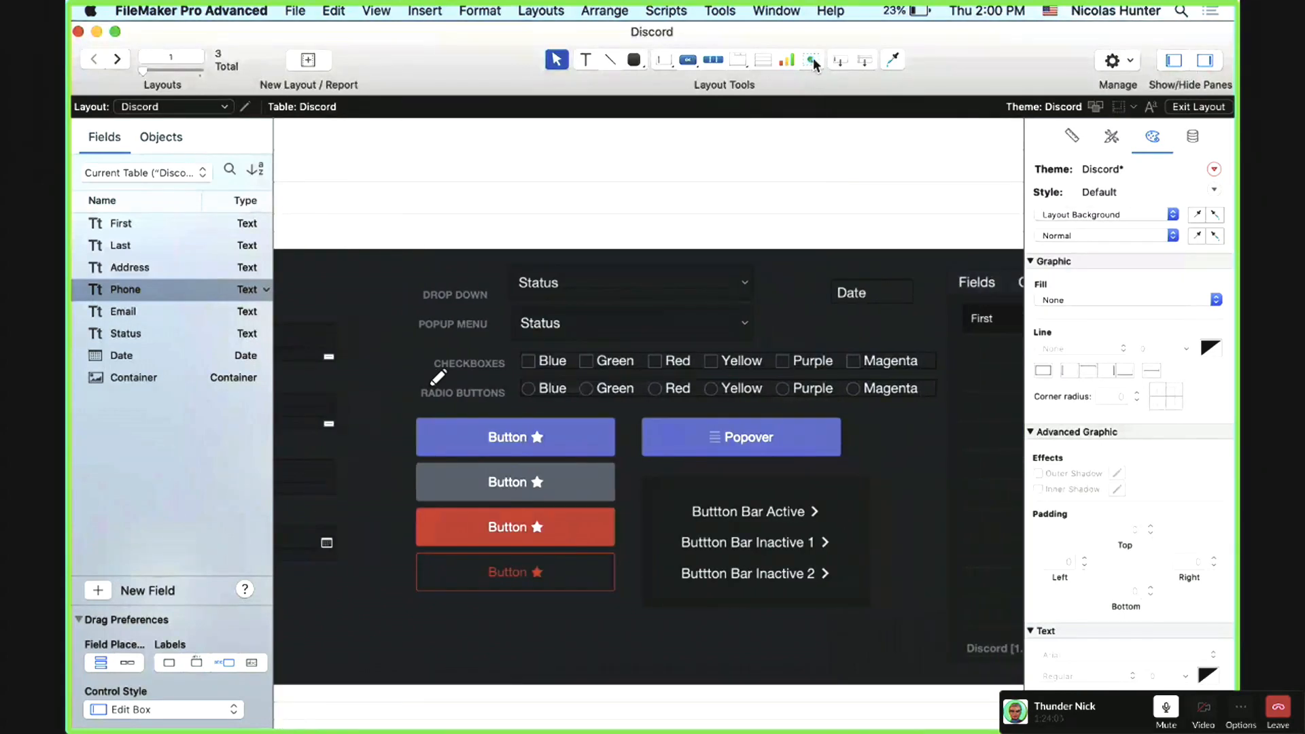
pyautogui.hscroll(10, 811, 277)
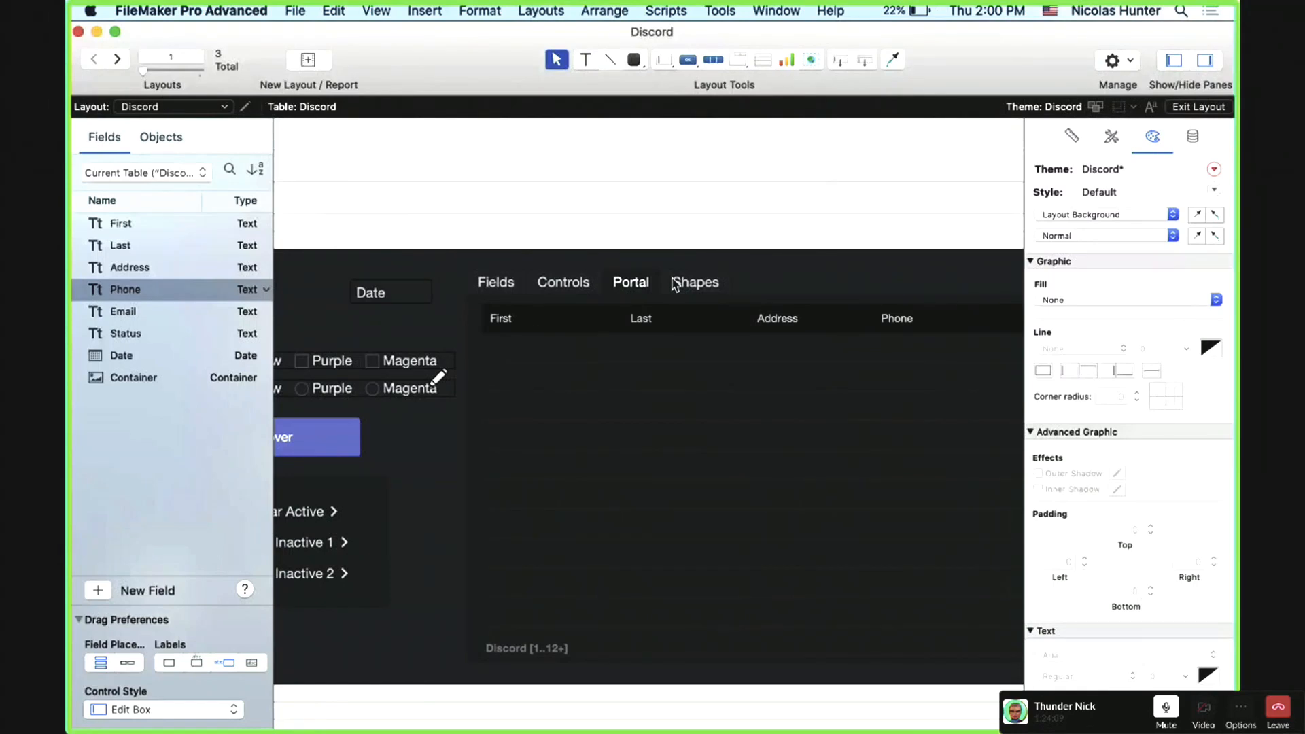
pyautogui.click(644, 289)
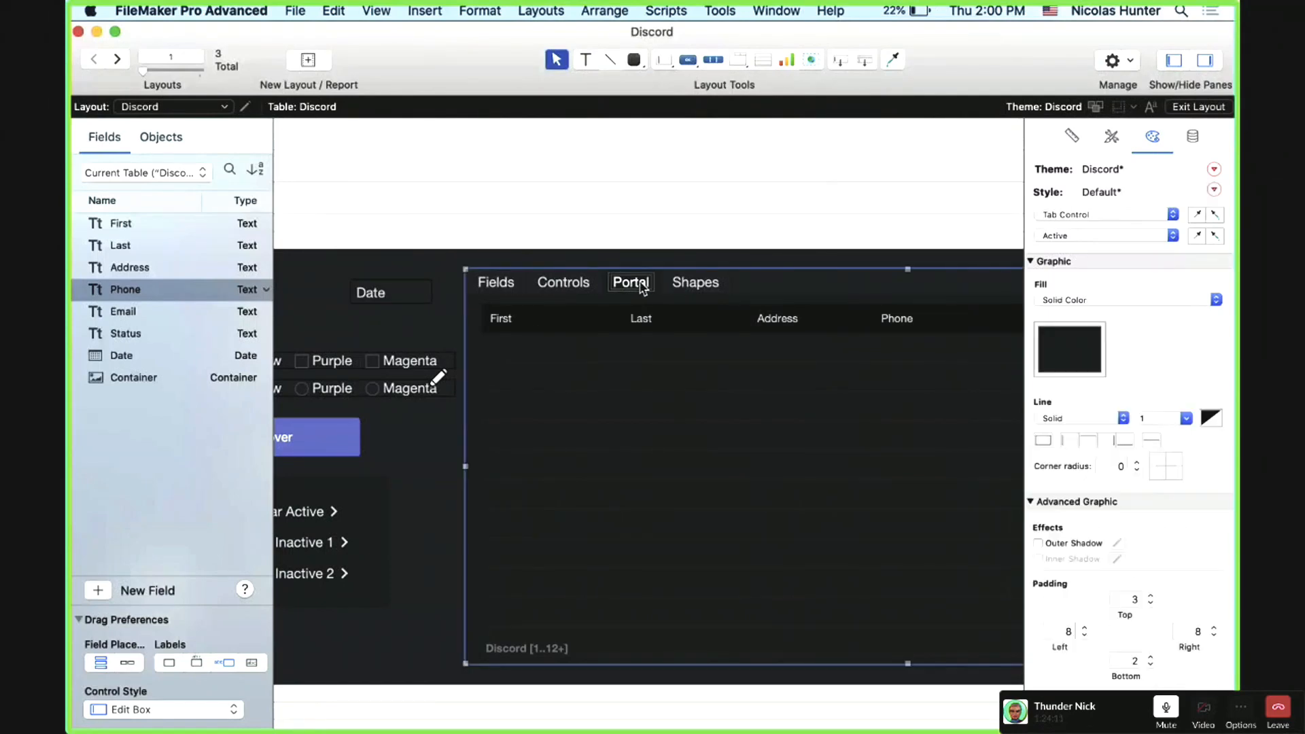
pyautogui.click(578, 286)
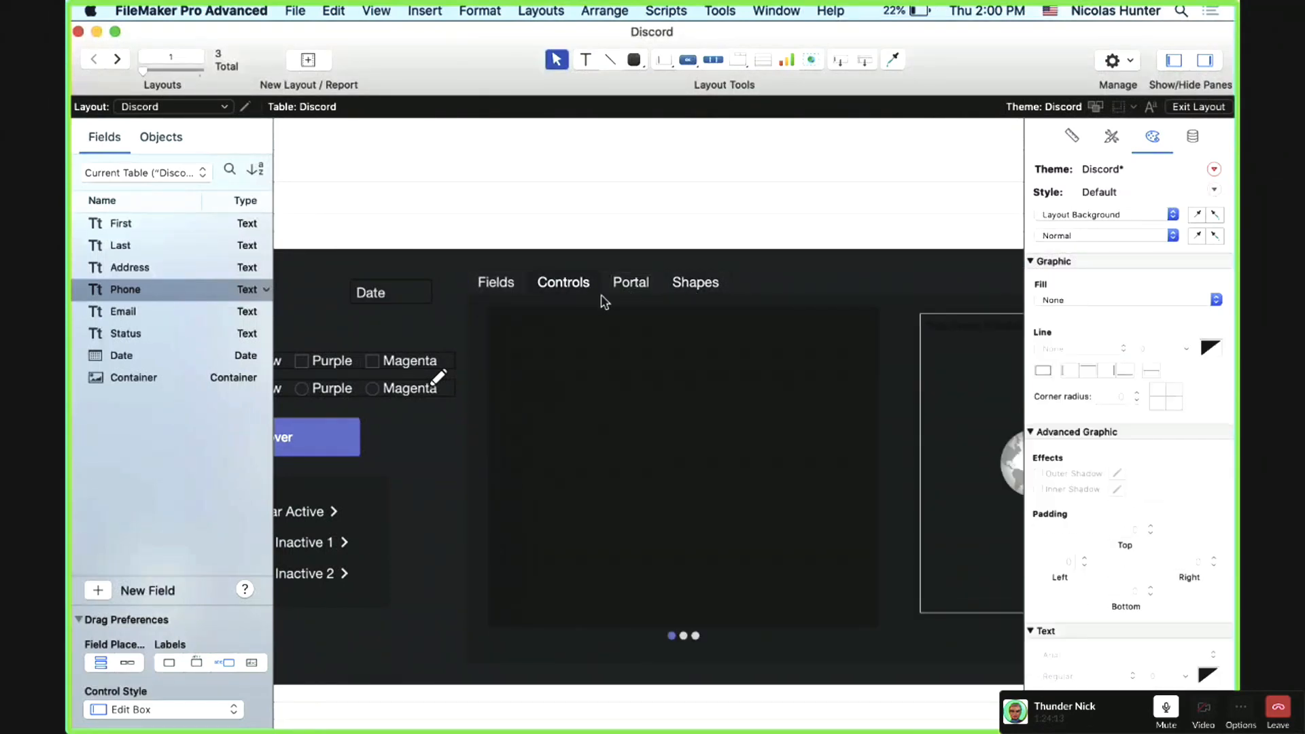
pyautogui.click(948, 452)
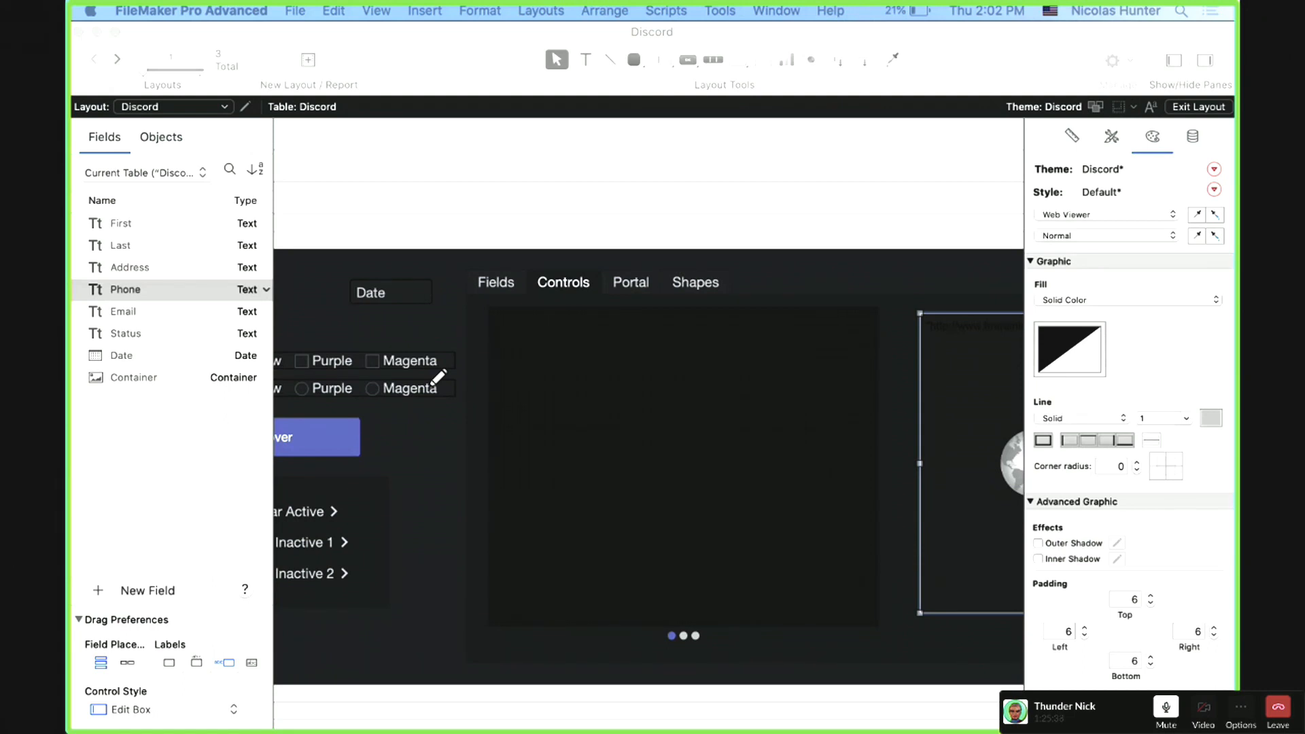
# Step: Set the text size of the Email field in the layout body to 12
pyautogui.hscroll(-10, 340, 520)
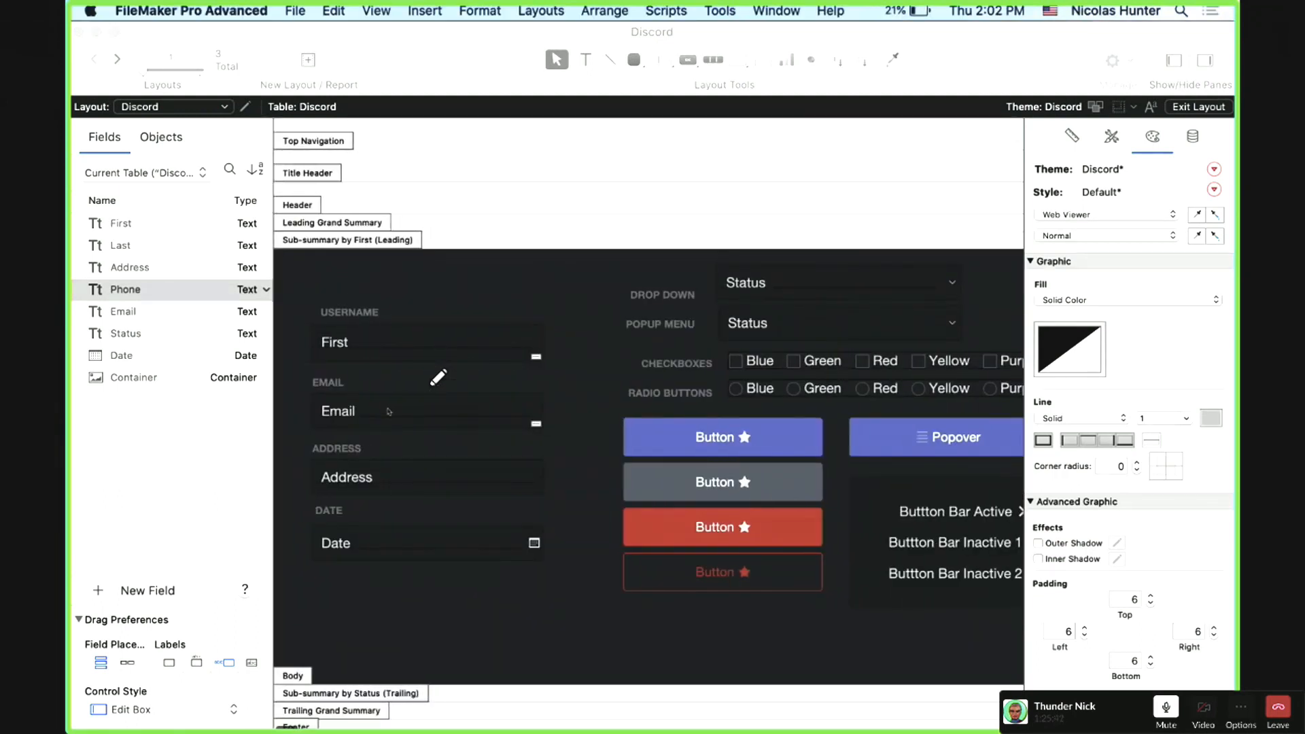
pyautogui.click(397, 413)
pyautogui.click(398, 414)
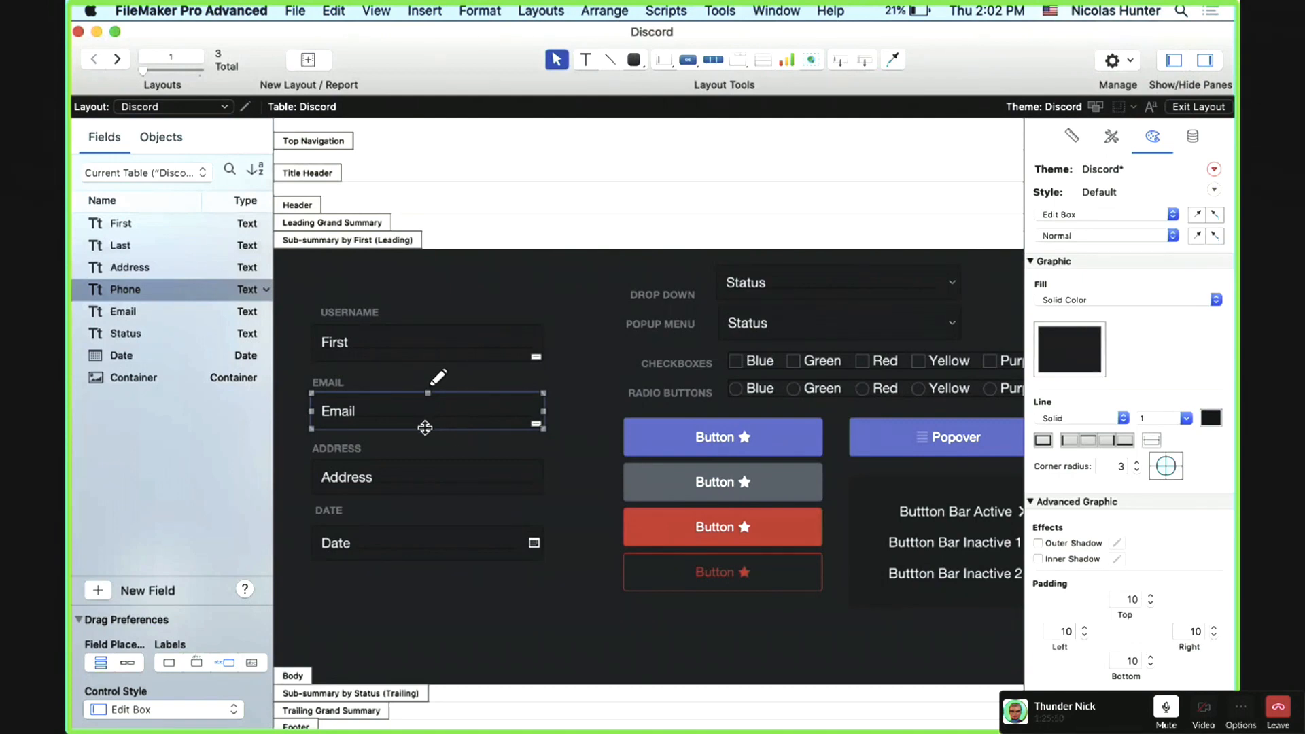
pyautogui.click(426, 427)
pyautogui.scroll(-5, 1102, 492)
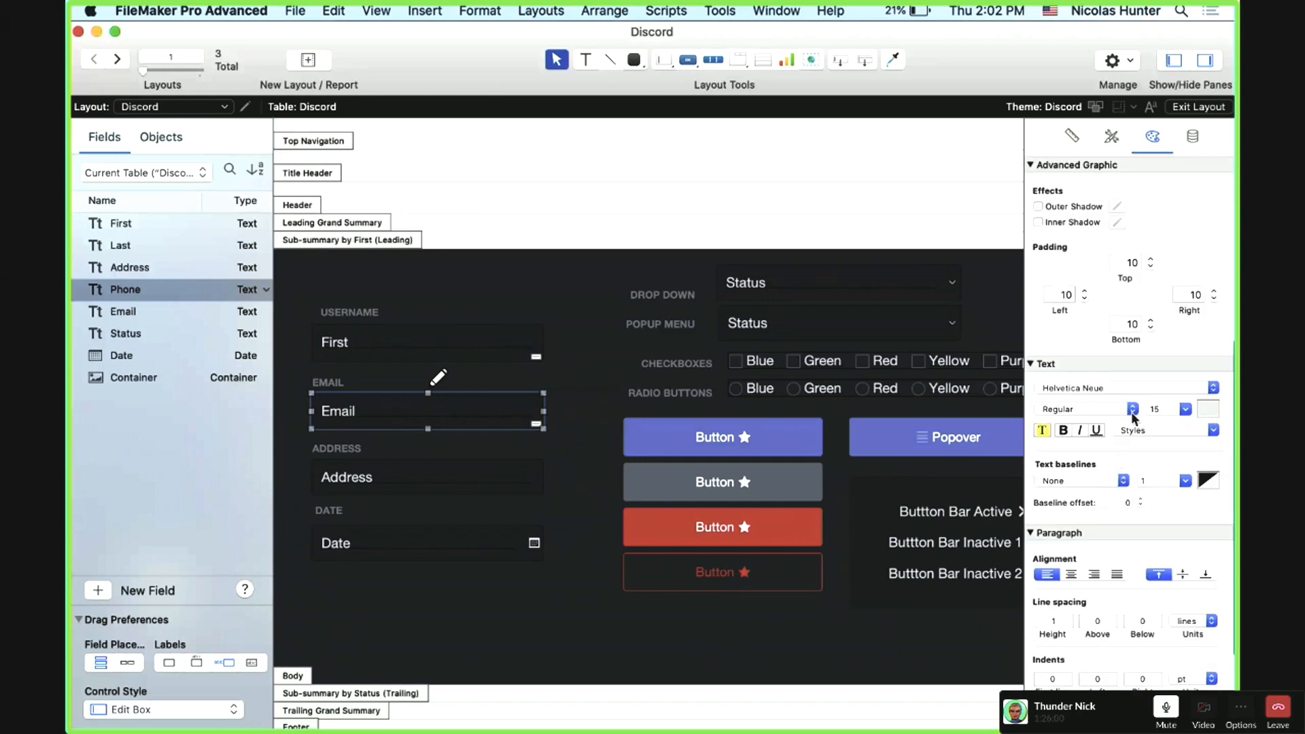
pyautogui.click(1154, 410)
pyautogui.write('12')
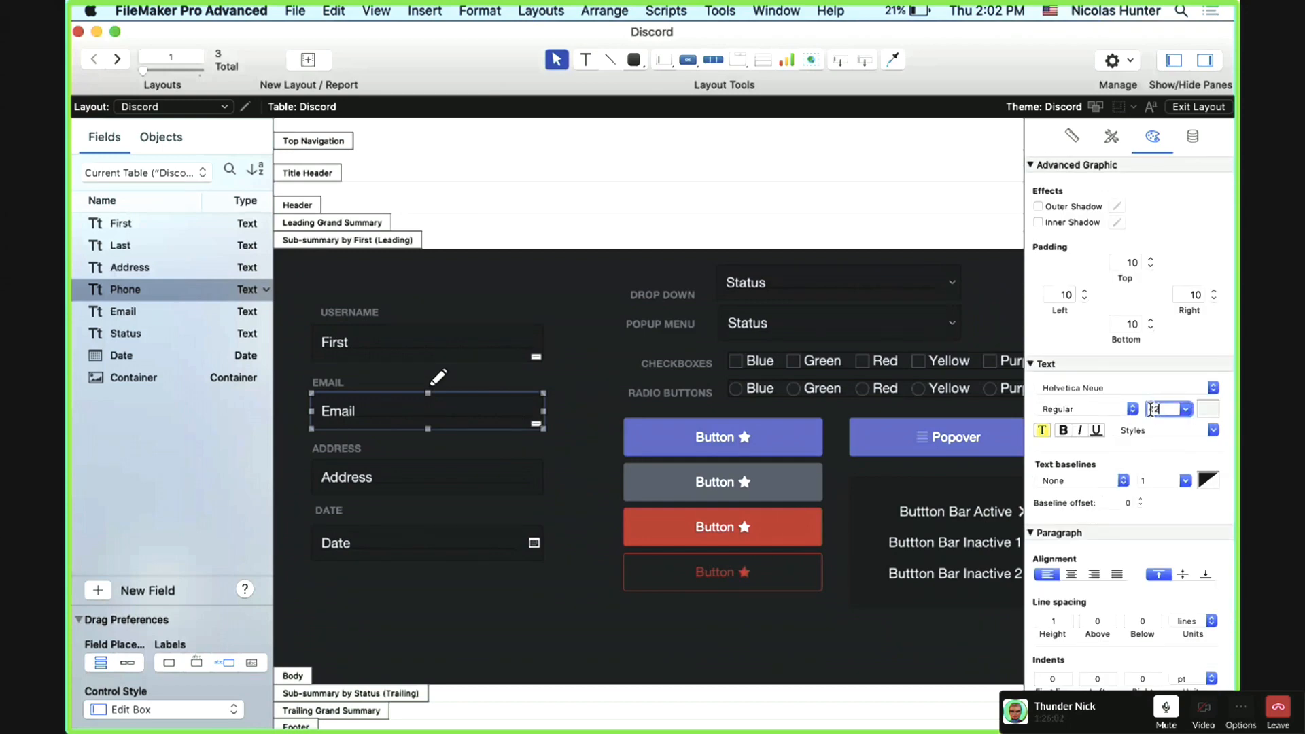
pyautogui.press('Return')
# Step: Set the Email field's padding to 0 on all four sides
pyautogui.click(1129, 264)
pyautogui.write('0')
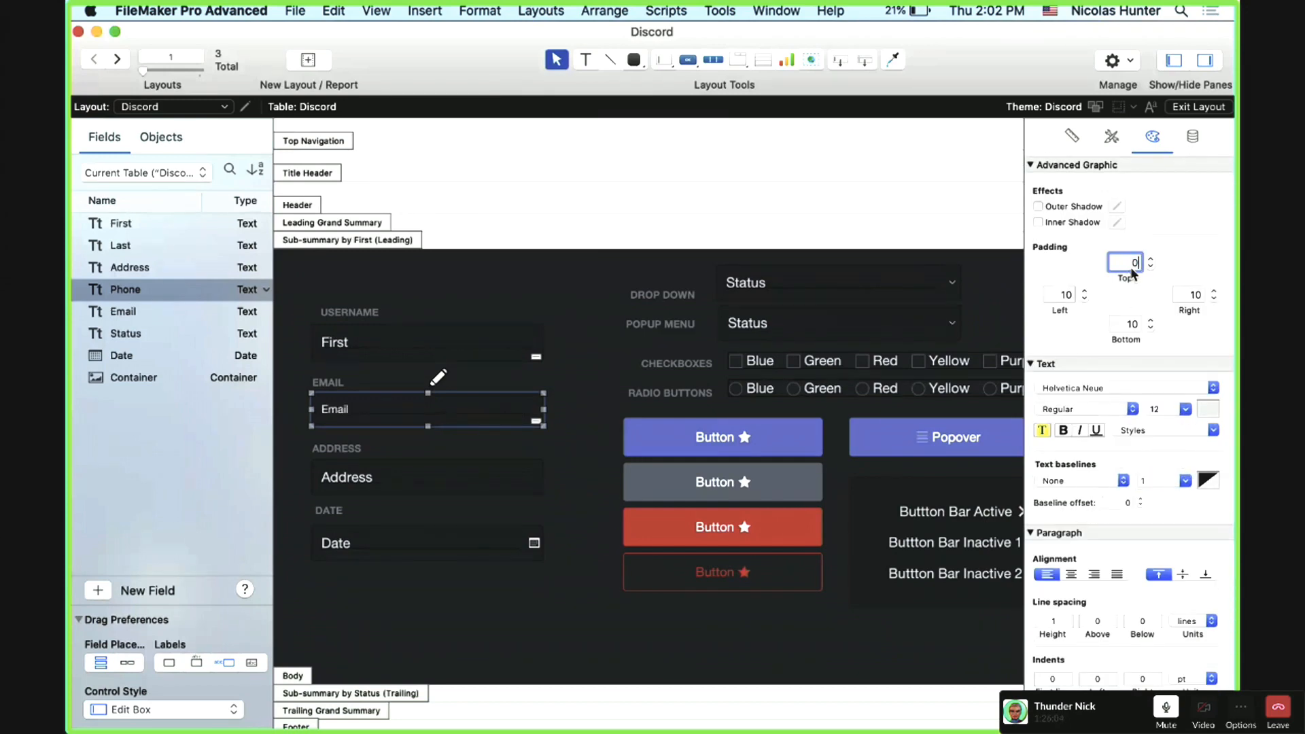
pyautogui.press('Tab')
pyautogui.write('0')
pyautogui.press('Tab')
pyautogui.write('0')
pyautogui.press('Tab')
pyautogui.write('0')
pyautogui.press('Return')
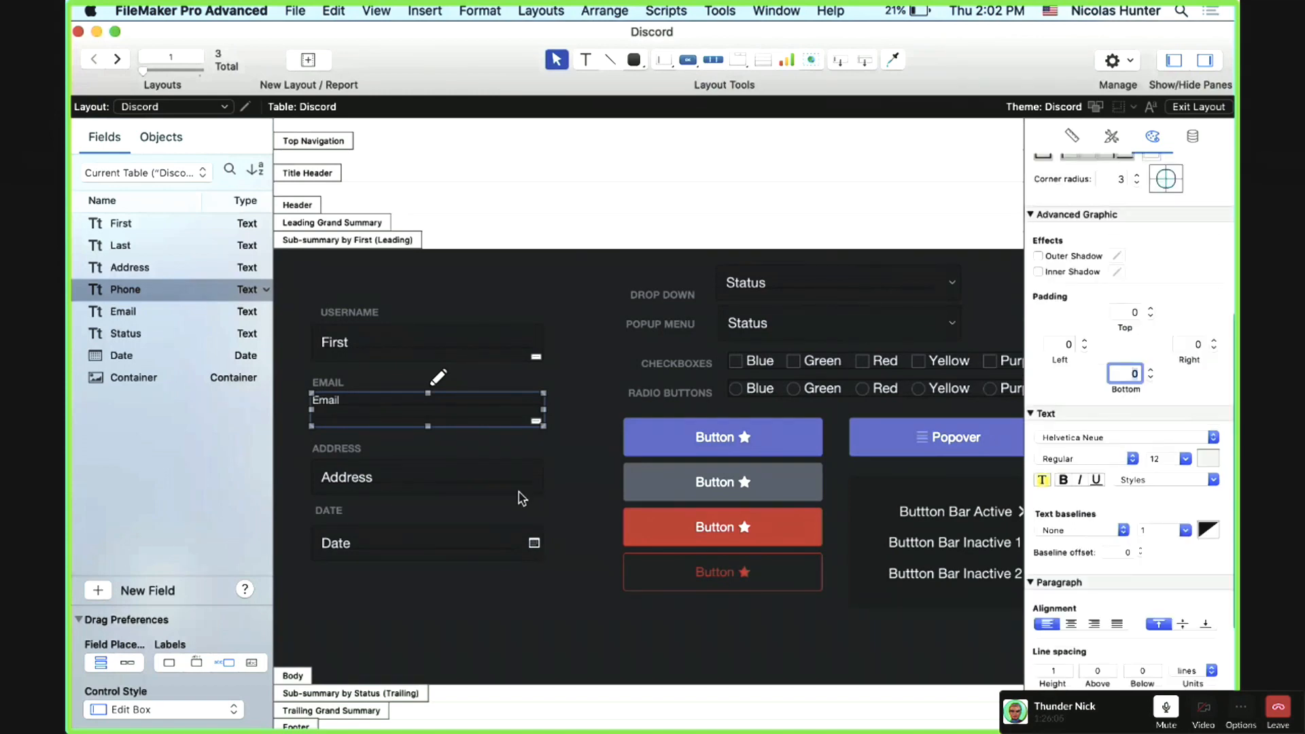
# Step: Reduce the Email field's height to fit a single line of text
pyautogui.moveTo(428, 426); pyautogui.dragTo(456, 416)
pyautogui.click(463, 365)
pyautogui.click(487, 354)
pyautogui.scroll(10, 1156, 306)
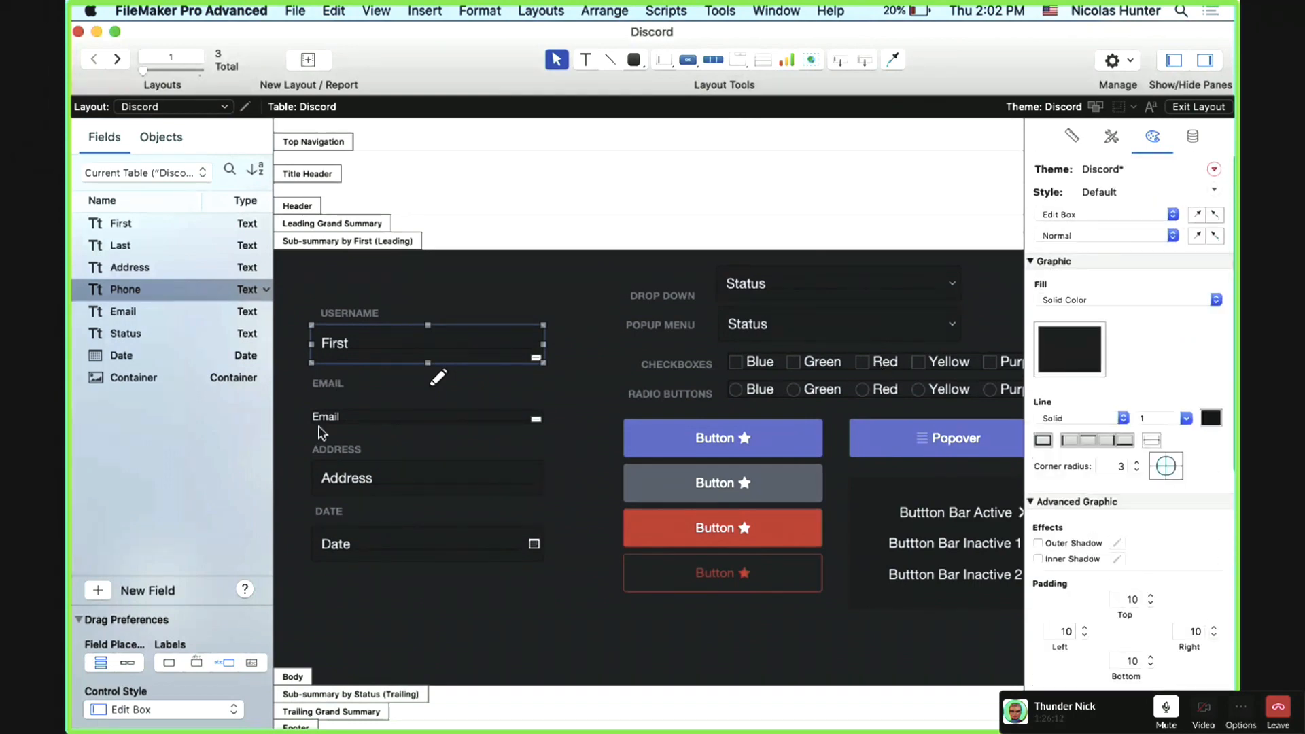
# Step: Save the Email field's formatting changes to the current Default edit box style
pyautogui.click(394, 421)
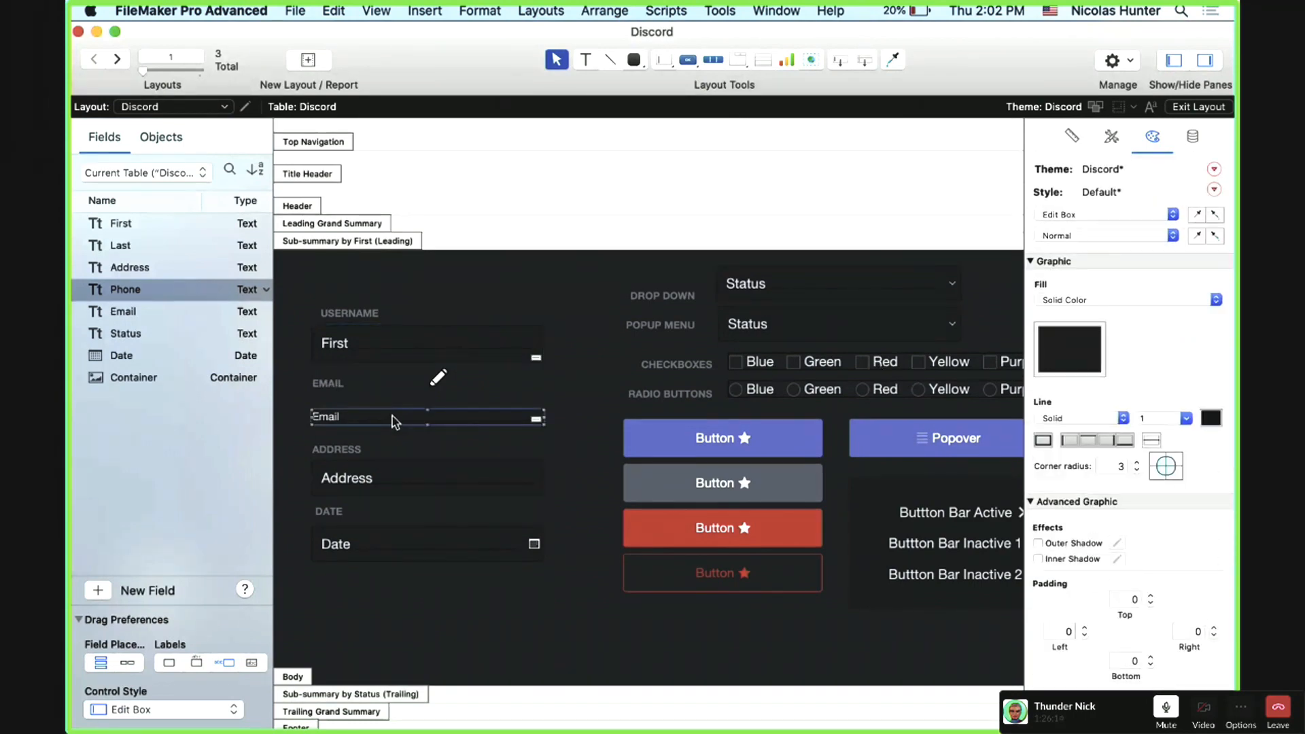
pyautogui.click(1214, 189)
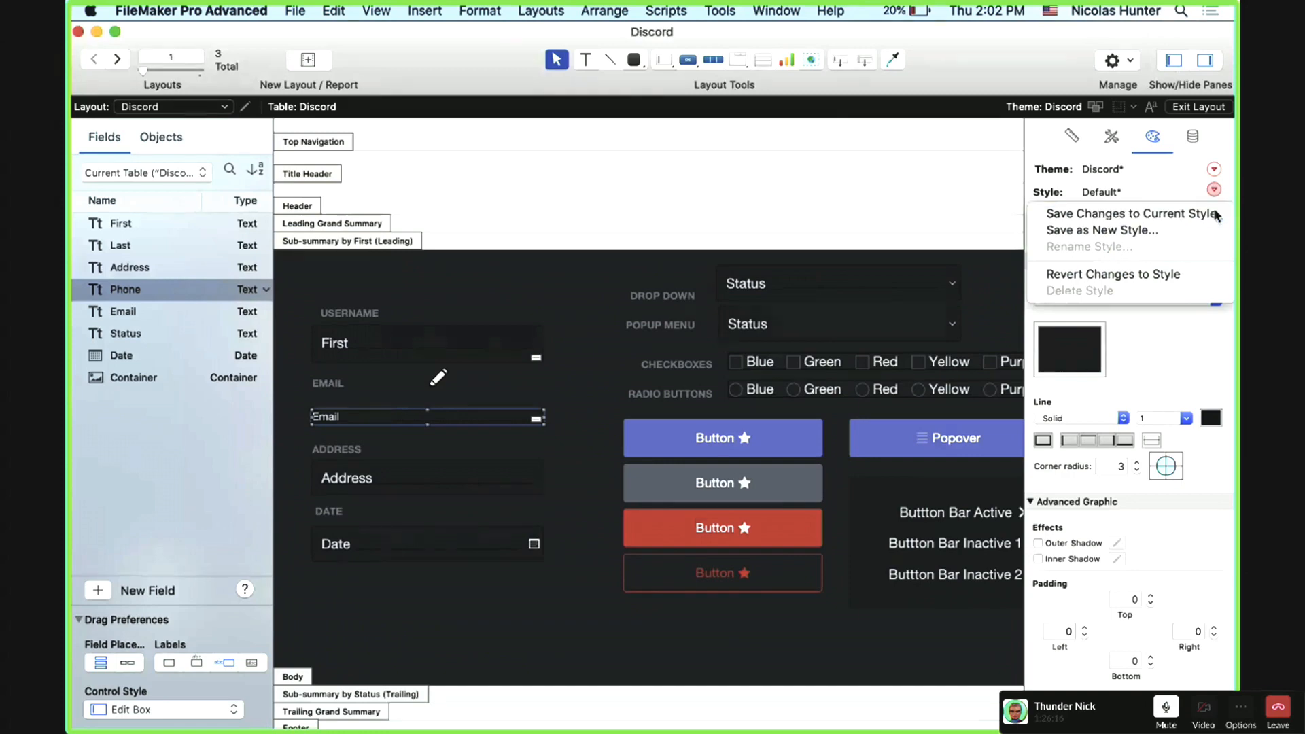
pyautogui.click(1156, 214)
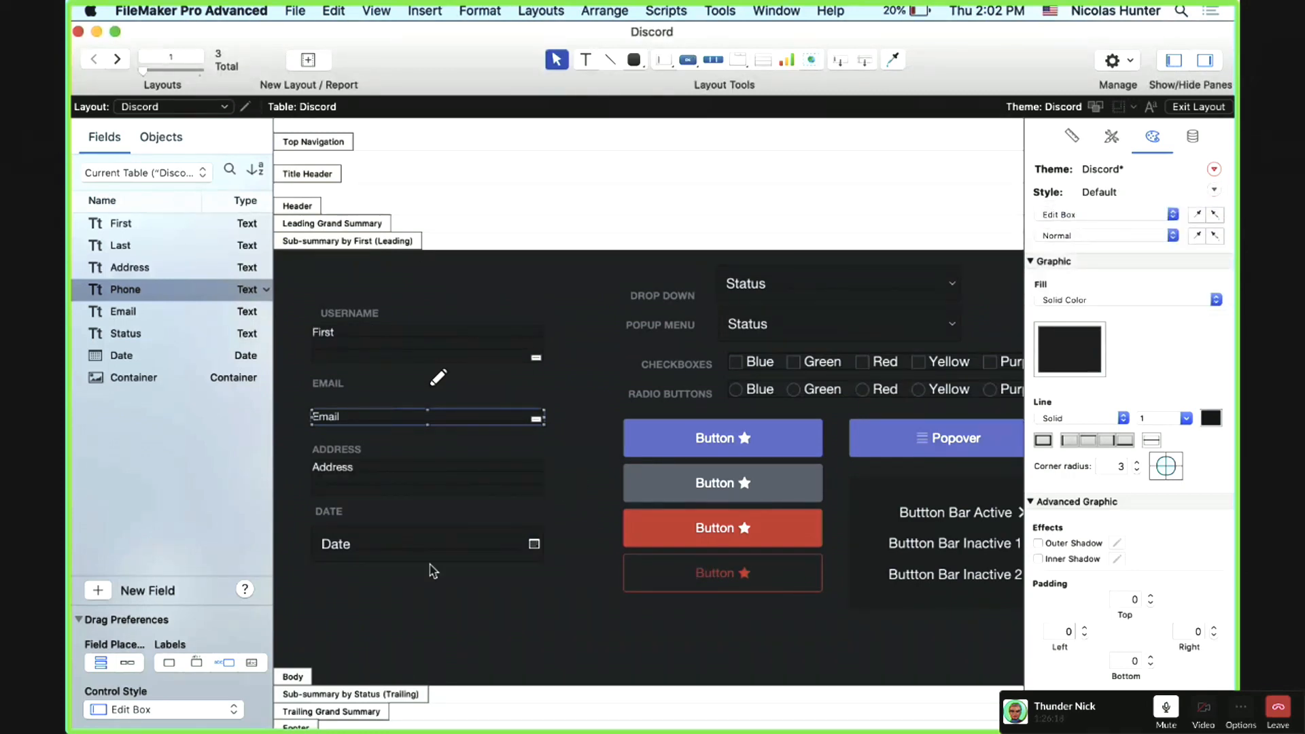
# Step: Place a test Status field with its label above the First field and delete both again
pyautogui.moveTo(126, 334); pyautogui.dragTo(489, 286)
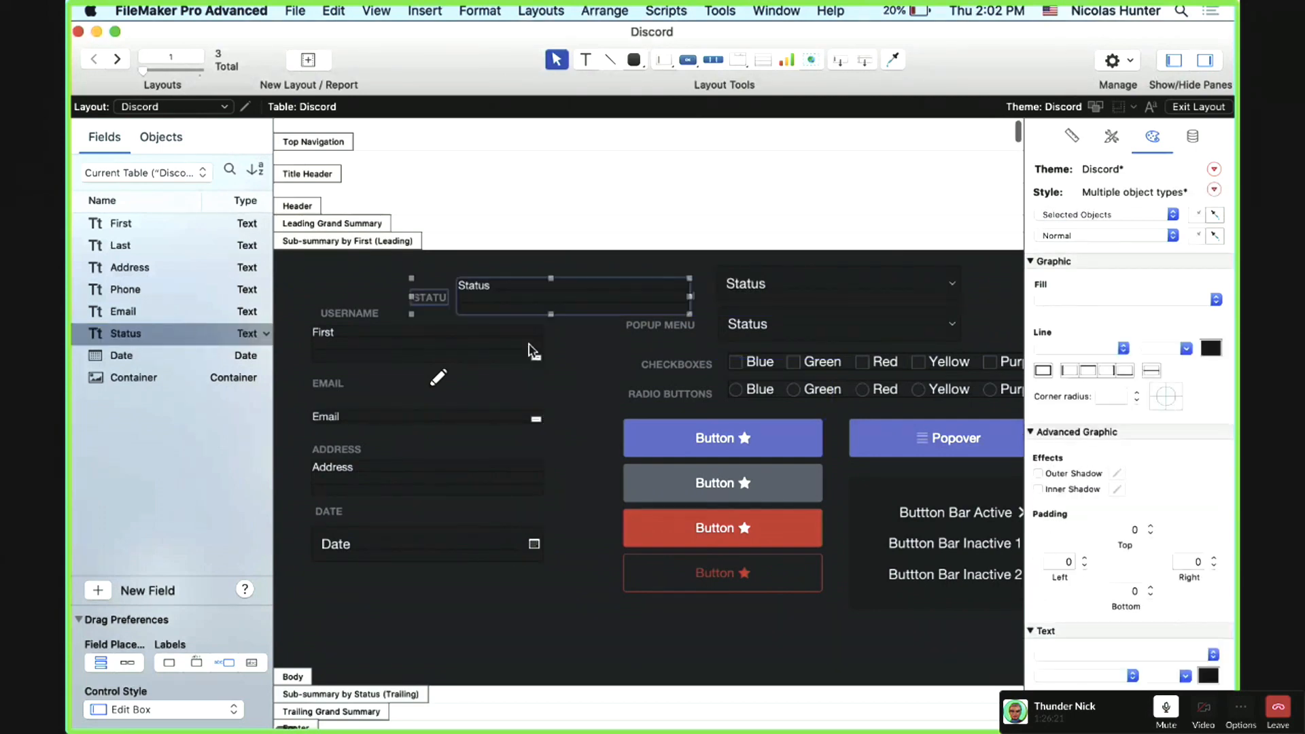
pyautogui.click(480, 335)
pyautogui.click(441, 298)
pyautogui.click(504, 290)
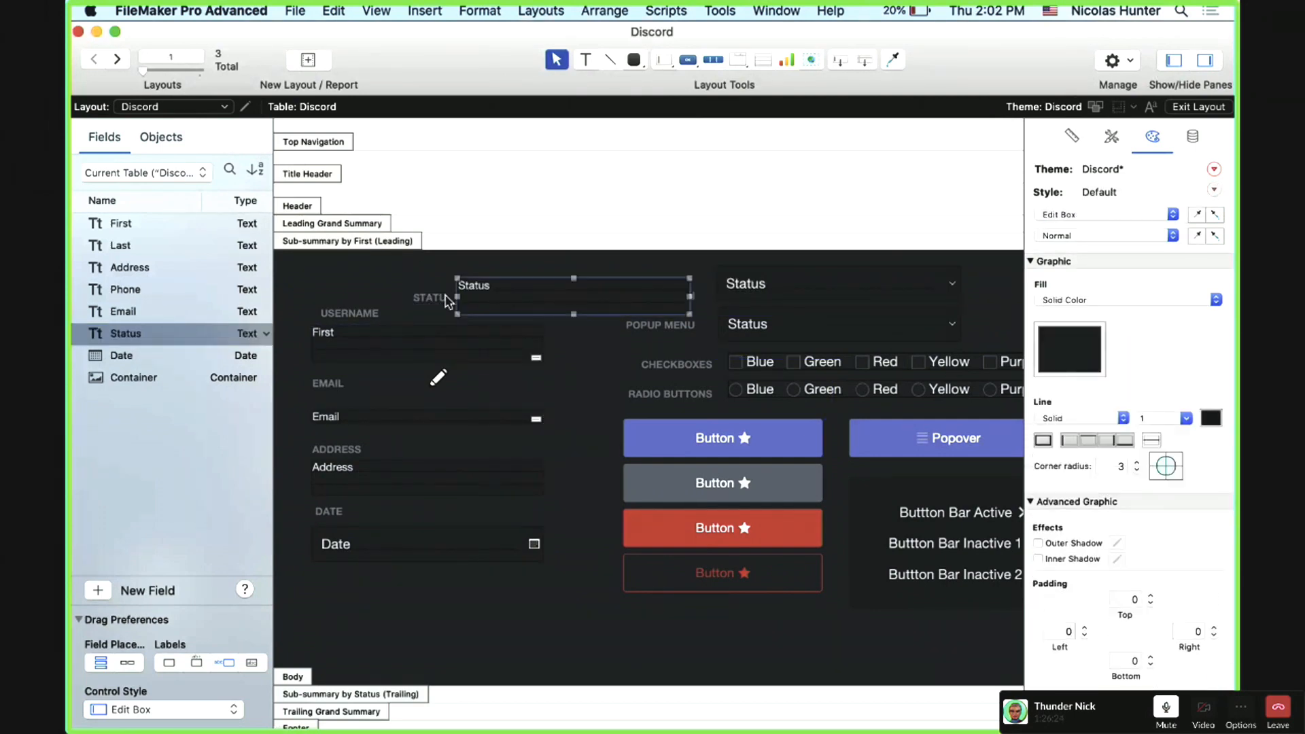
pyautogui.keyDown('shift'); pyautogui.click(441, 298); pyautogui.keyUp('shift')
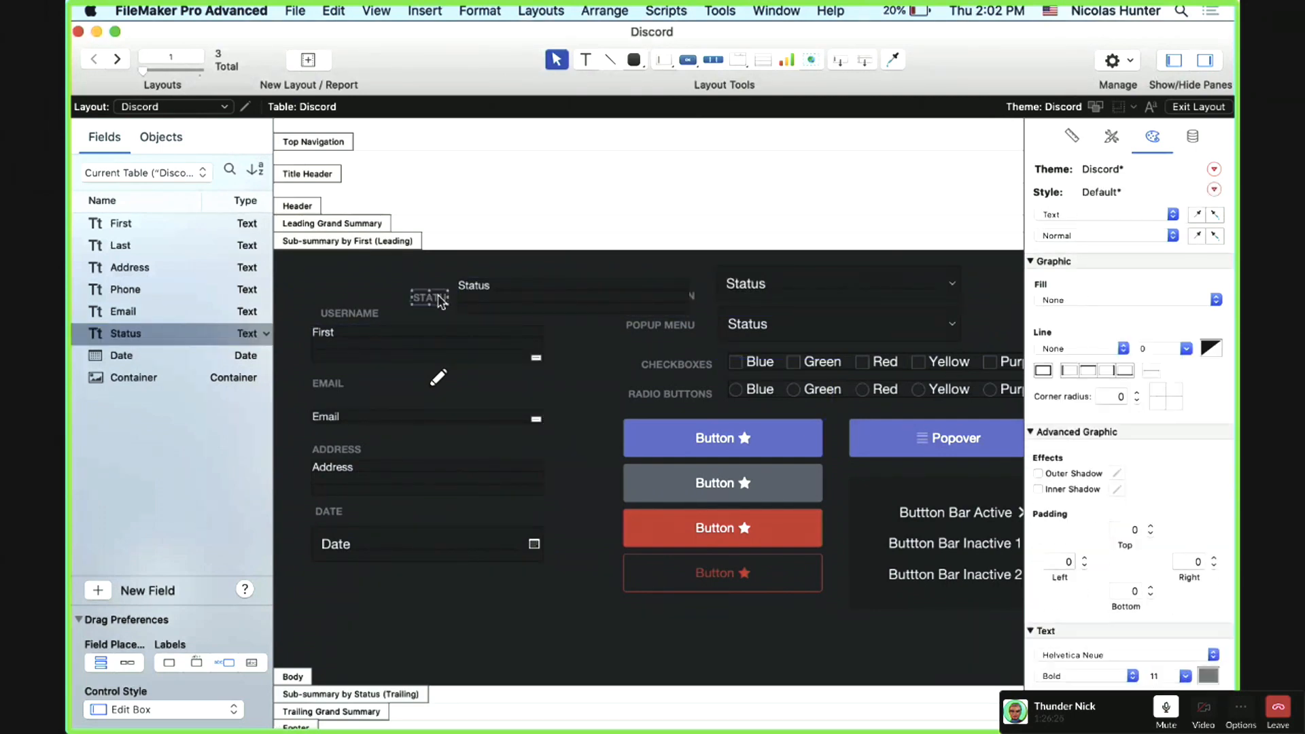
pyautogui.press('BackSpace')
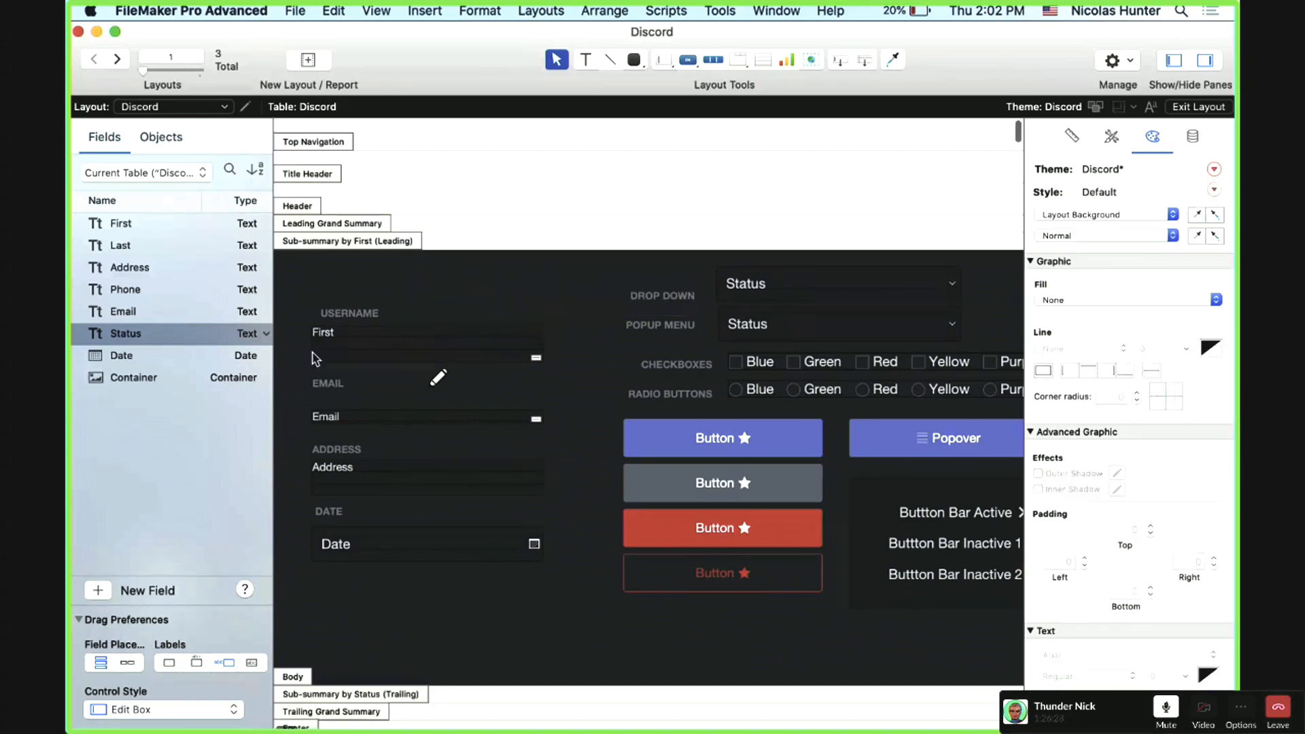
# Step: Place an Address field with its label in the layout body above the USERNAME label
pyautogui.click(122, 271)
pyautogui.moveTo(123, 272); pyautogui.dragTo(384, 299)
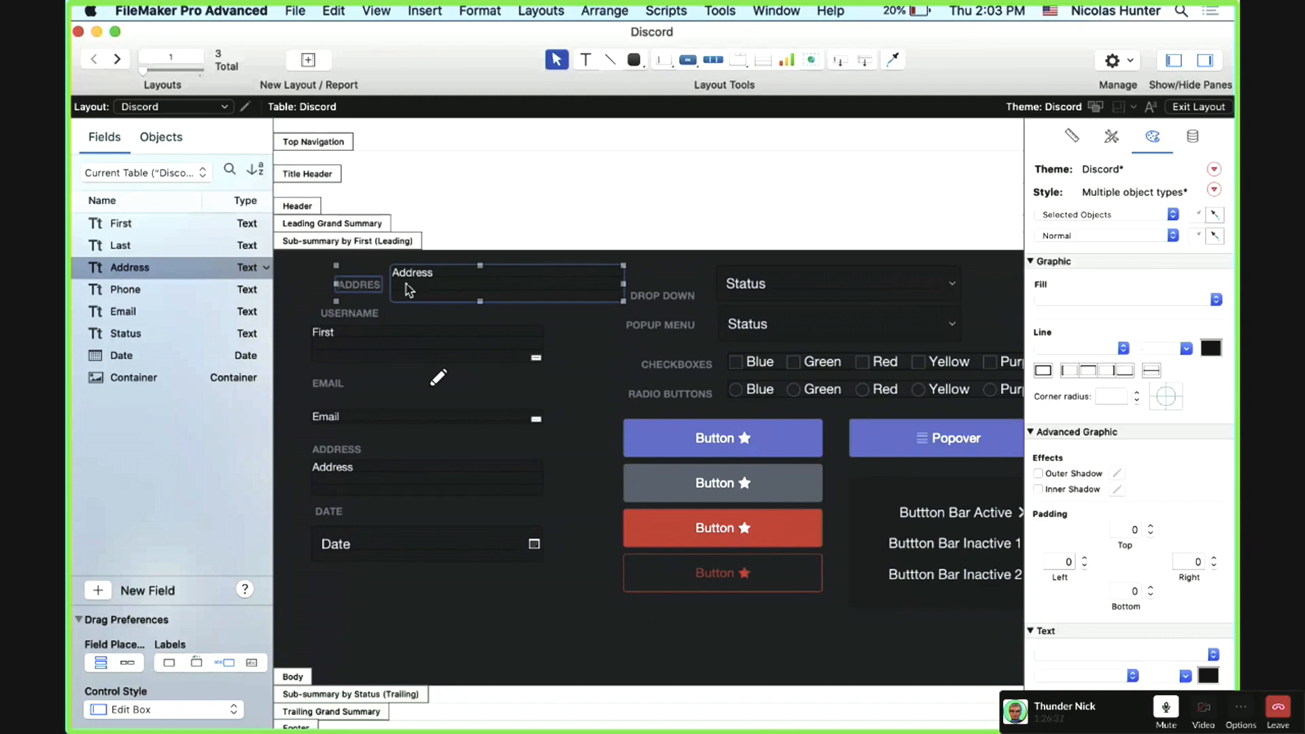
# Step: Delete the test Address field with its label and reduce the First field's height to a single line
pyautogui.press('BackSpace')
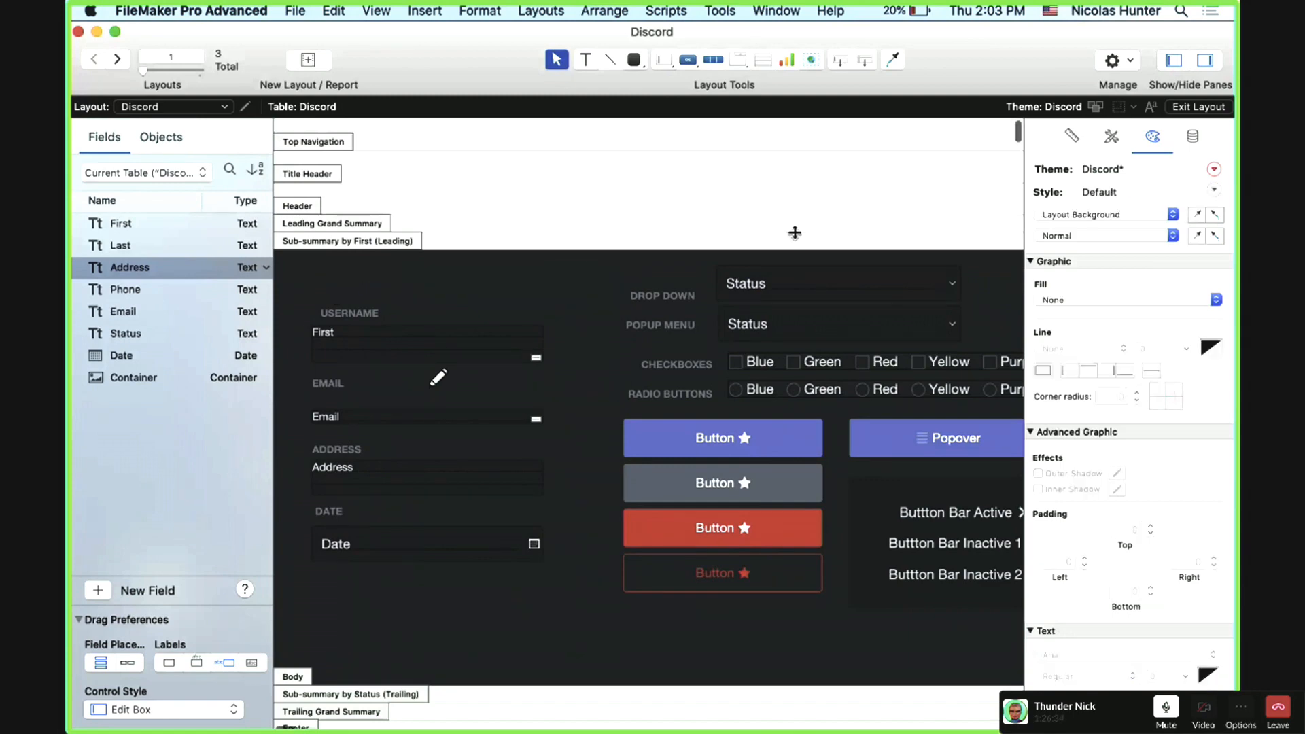
pyautogui.click(406, 355)
pyautogui.moveTo(430, 364); pyautogui.dragTo(430, 356)
pyautogui.click(292, 369)
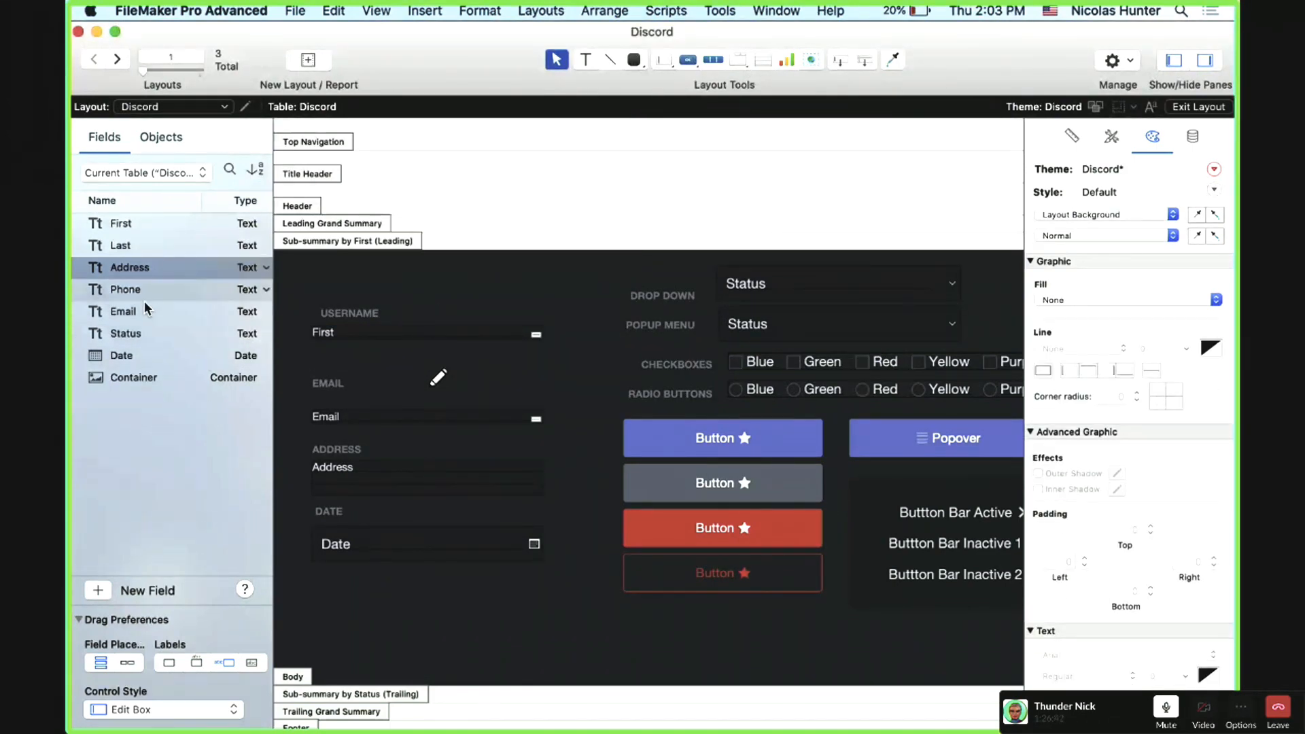
# Step: Place a test Phone field with its label above the USERNAME label and delete both again
pyautogui.moveTo(123, 289); pyautogui.dragTo(409, 284)
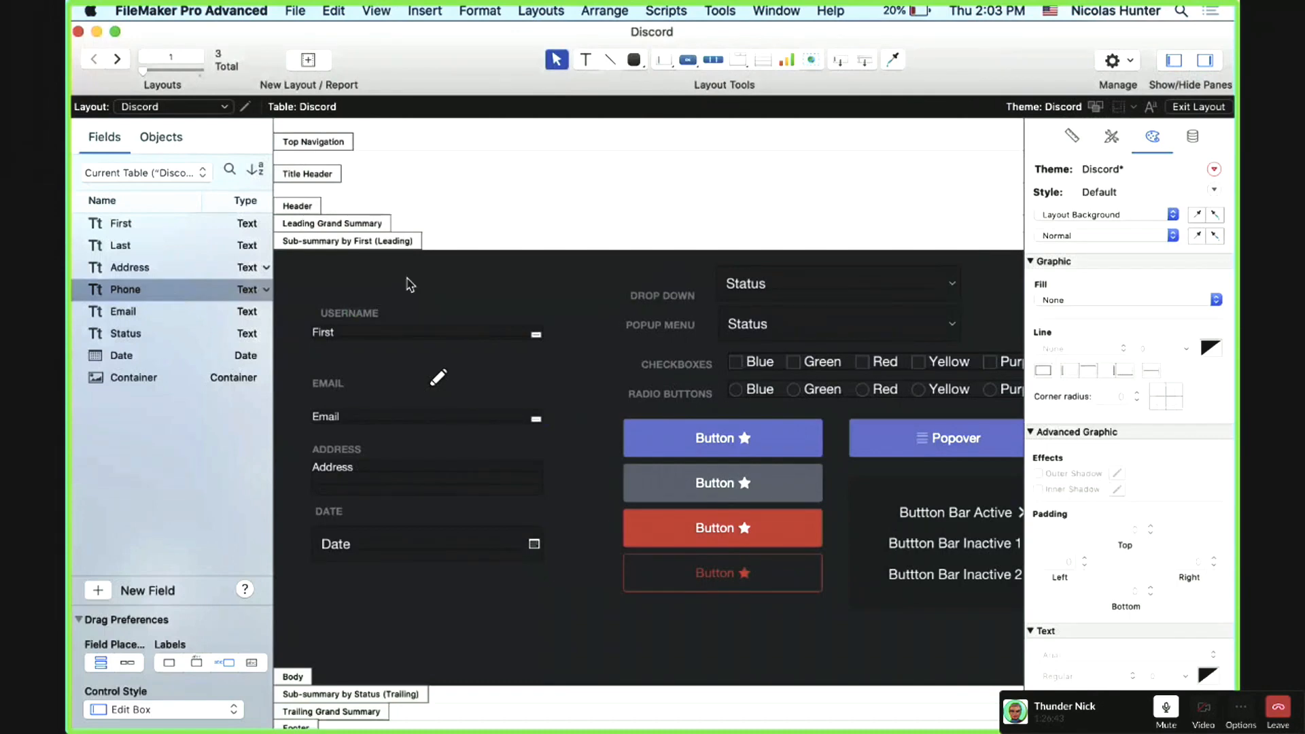
pyautogui.click(496, 381)
pyautogui.click(540, 294)
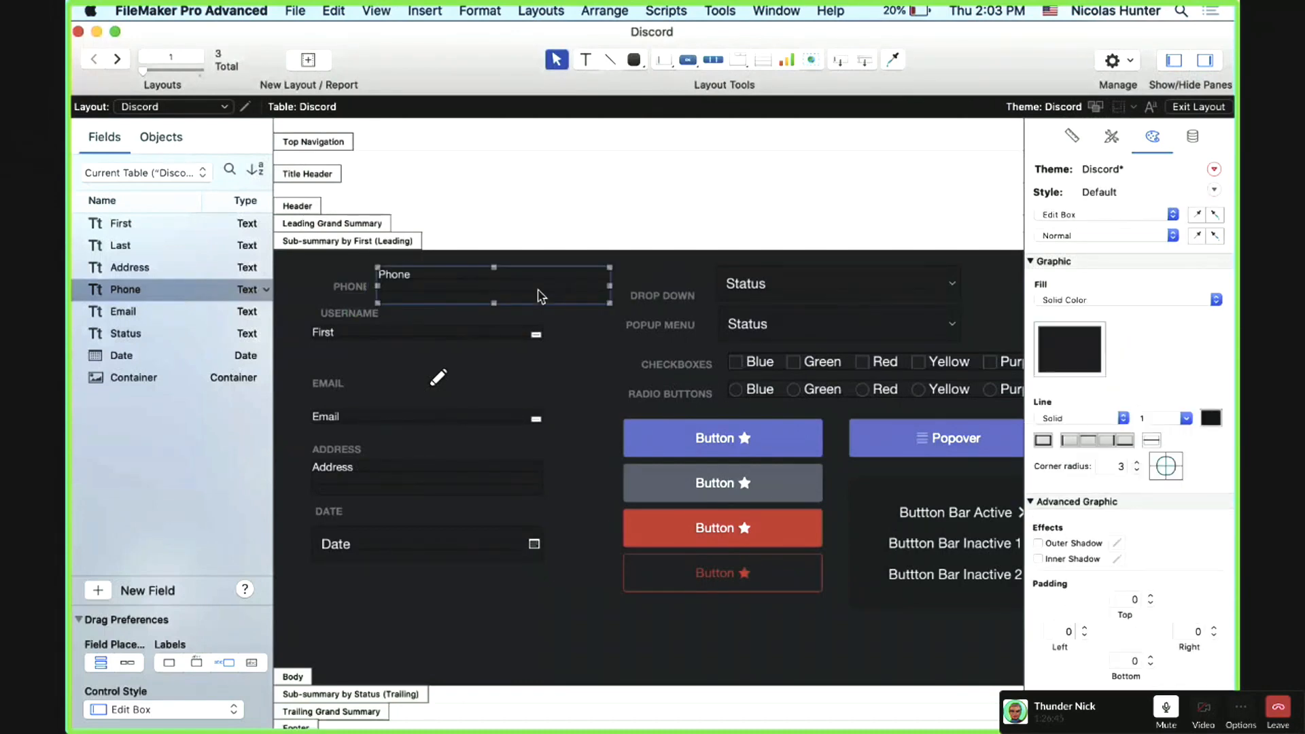
pyautogui.keyDown('shift'); pyautogui.click(349, 291); pyautogui.keyUp('shift')
pyautogui.press('BackSpace')
# Step: Save the layout, switching to Browse mode and back to Layout mode
pyautogui.press('super+s')
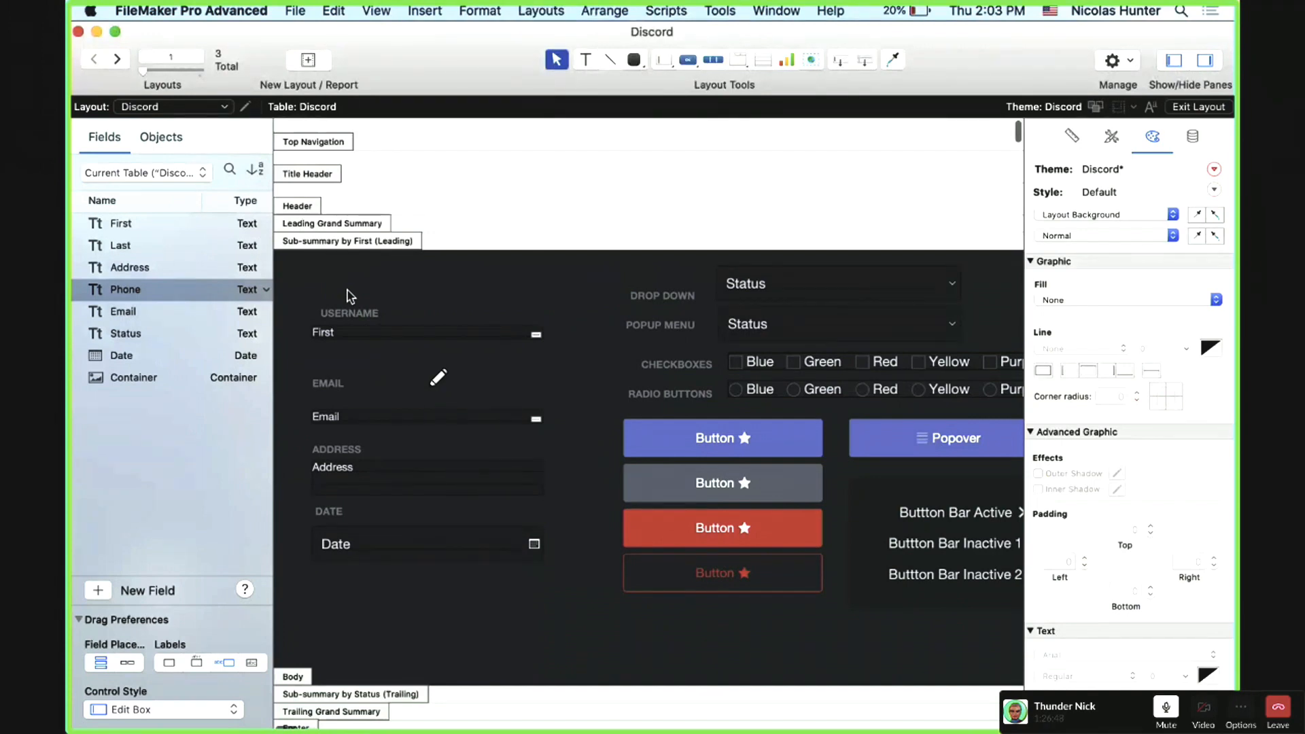
pyautogui.press('super+b')
pyautogui.press('super+l')
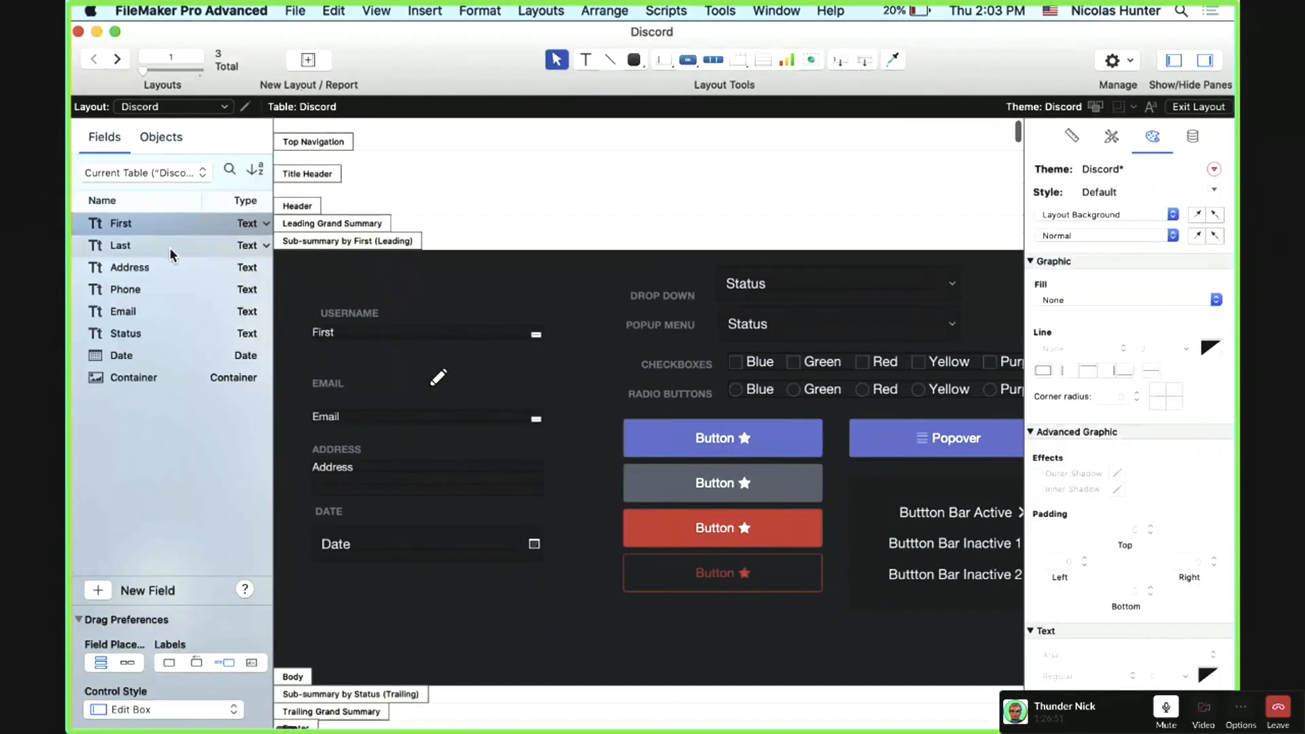
# Step: Place a test Address field with its label above the First field and delete both again
pyautogui.moveTo(129, 267); pyautogui.dragTo(408, 289)
pyautogui.click(414, 320)
pyautogui.click(445, 291)
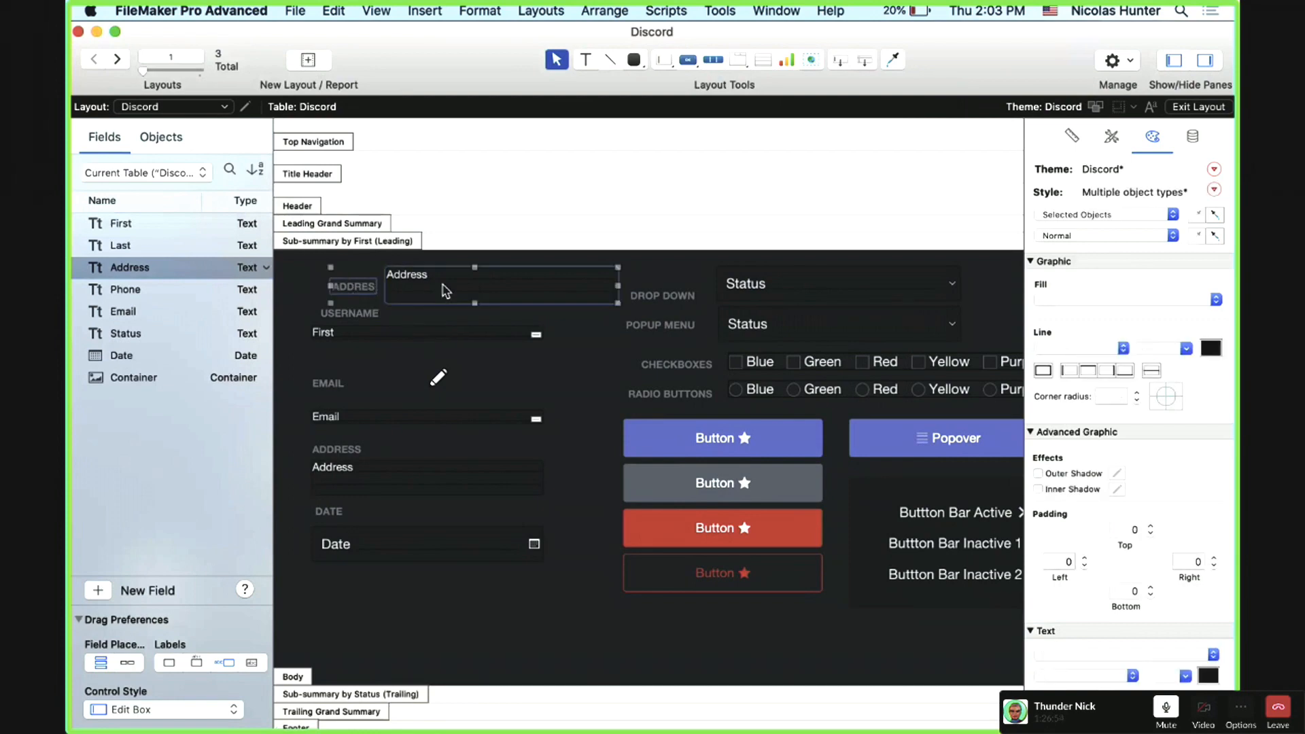
pyautogui.press('BackSpace')
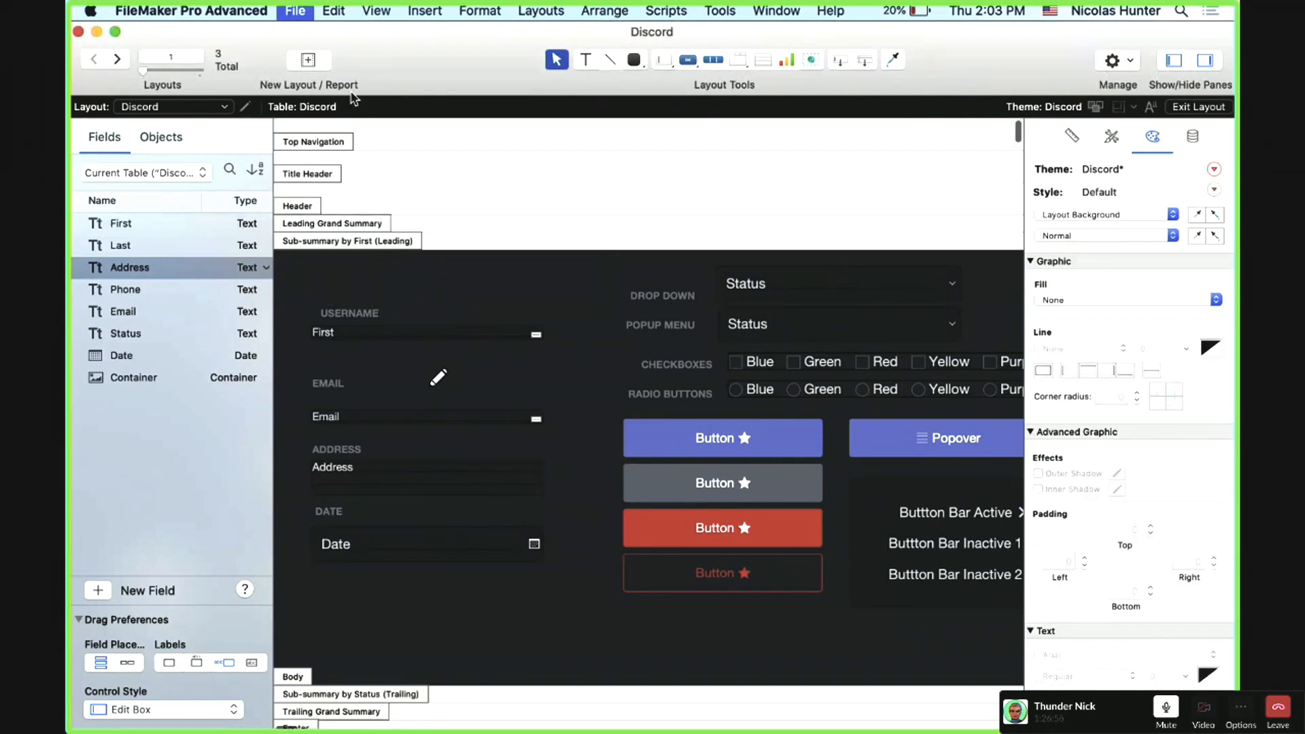
# Step: Reopen the Discord file from the recent files and switch it to Layout mode
pyautogui.click(302, 11)
pyautogui.moveTo(316, 78)
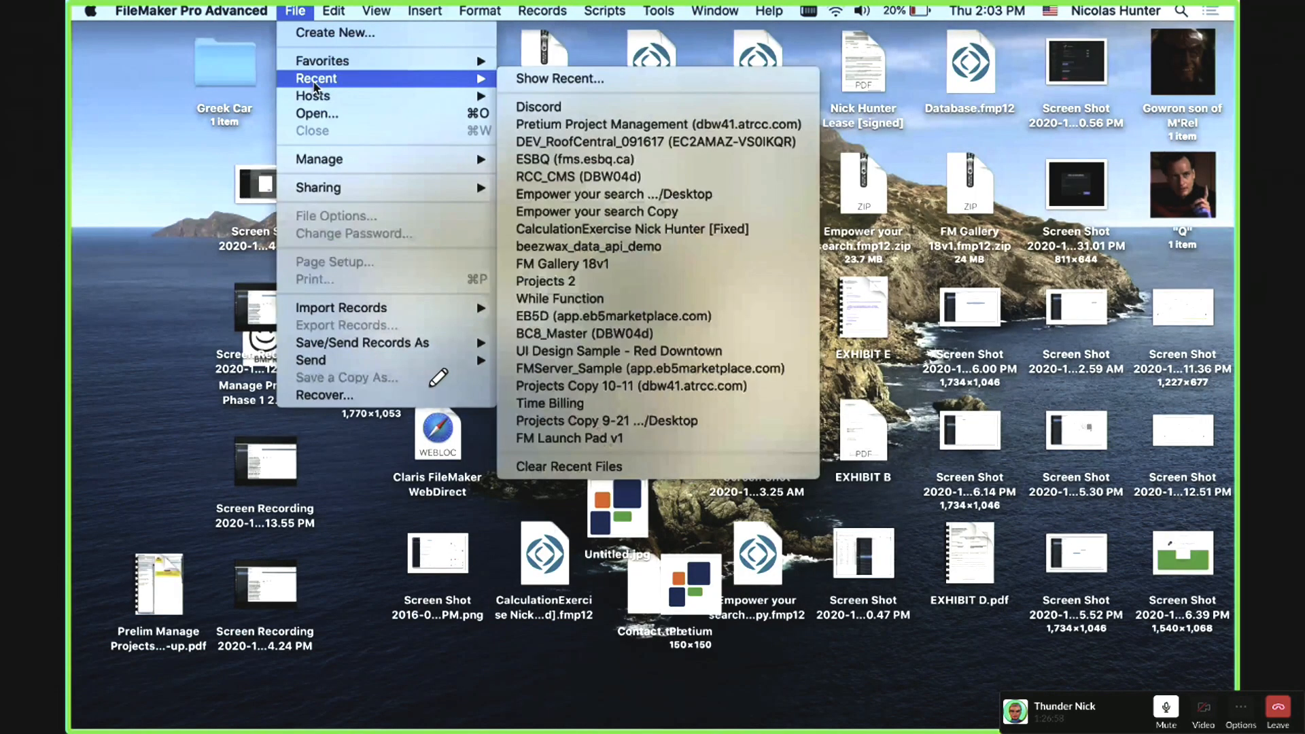
pyautogui.click(539, 106)
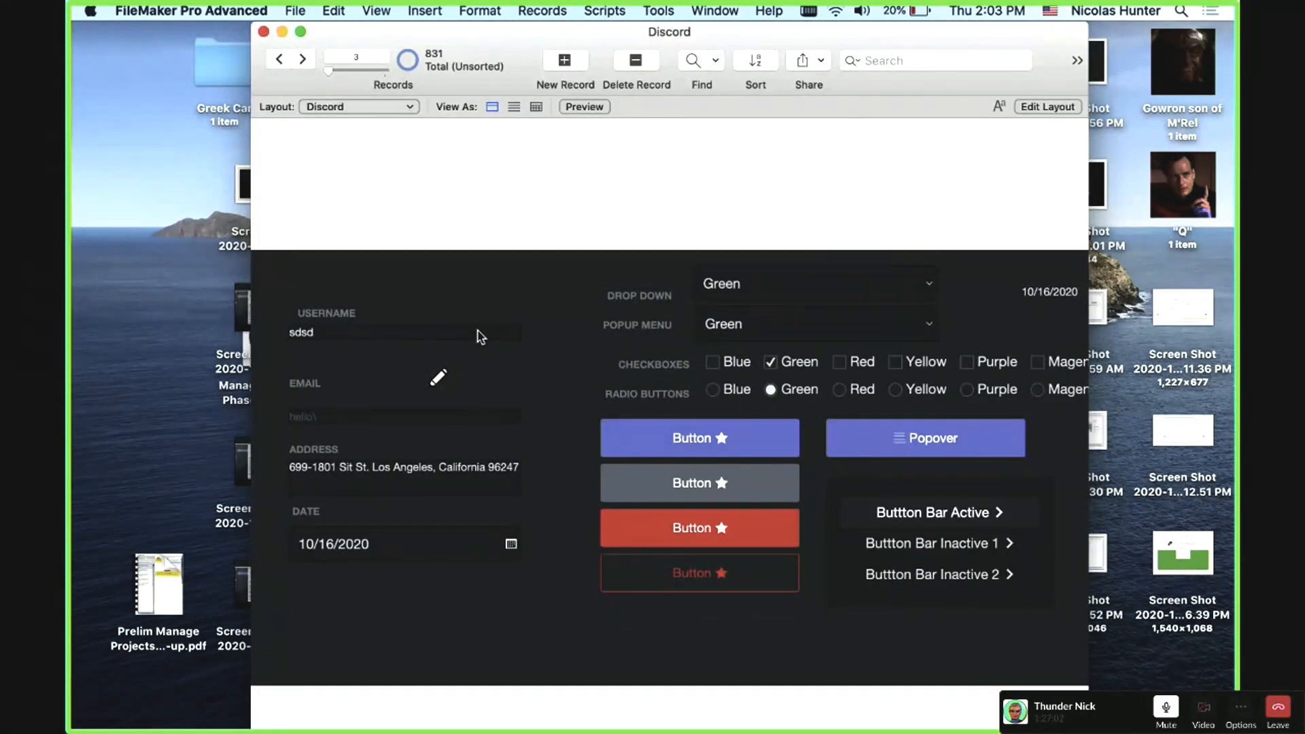
pyautogui.press('super+l')
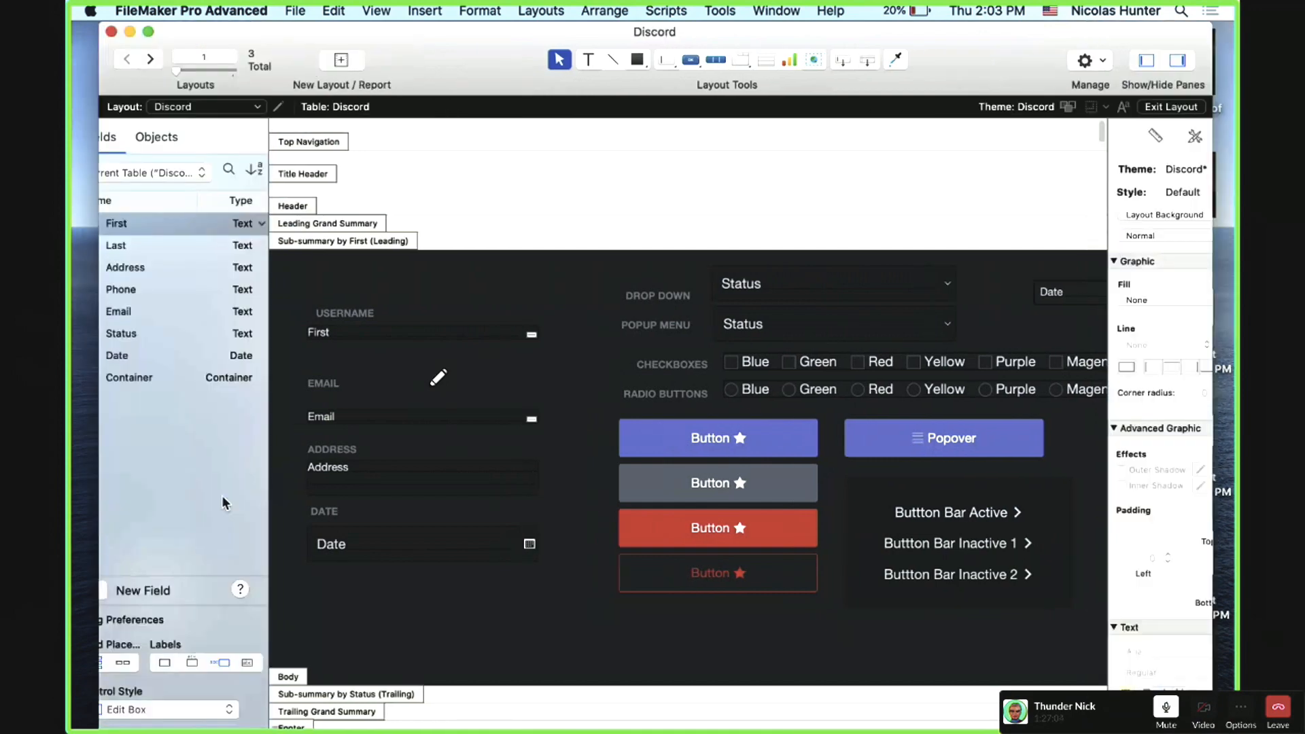
# Step: Place a test Email field with its label above the USERNAME label and undo the placement
pyautogui.moveTo(122, 311); pyautogui.dragTo(382, 278)
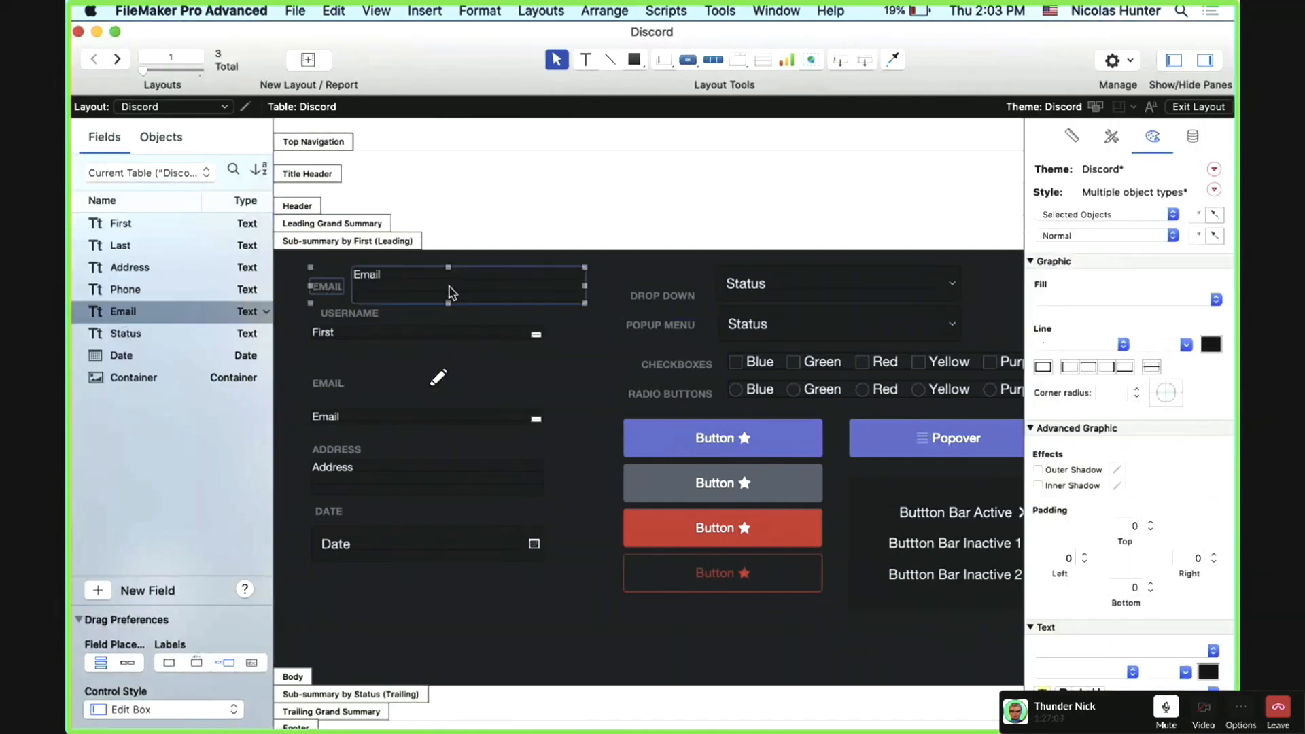
pyautogui.press('super+z')
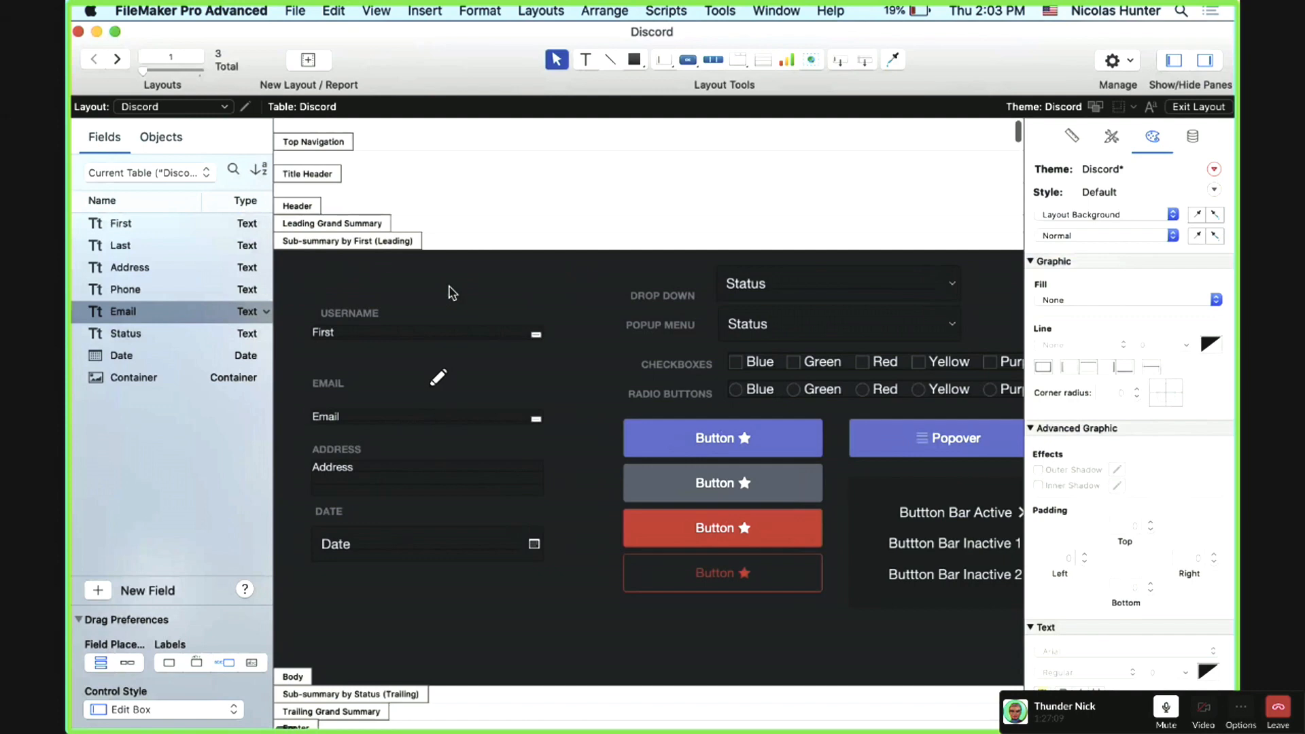
# Step: Paste the copied object style onto the First field and save the changes to the current Default edit box style
pyautogui.click(386, 340)
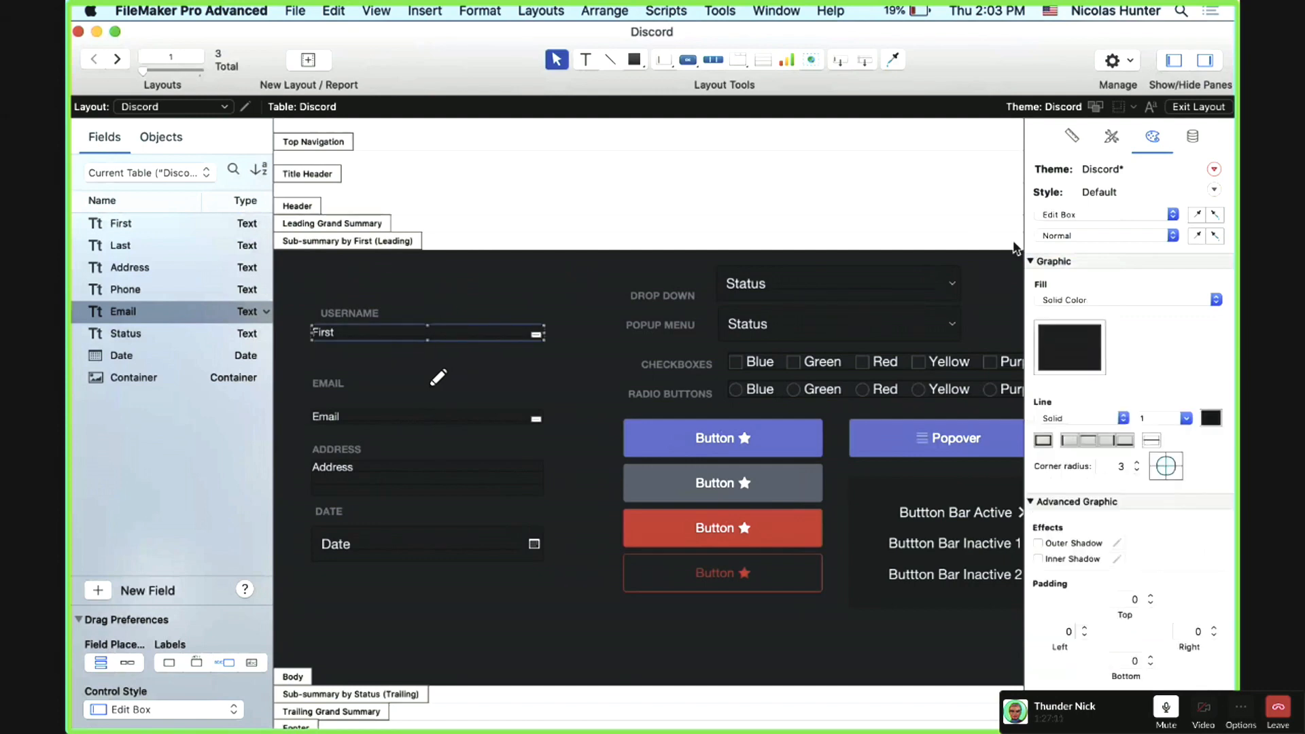
pyautogui.click(1215, 215)
pyautogui.click(1214, 190)
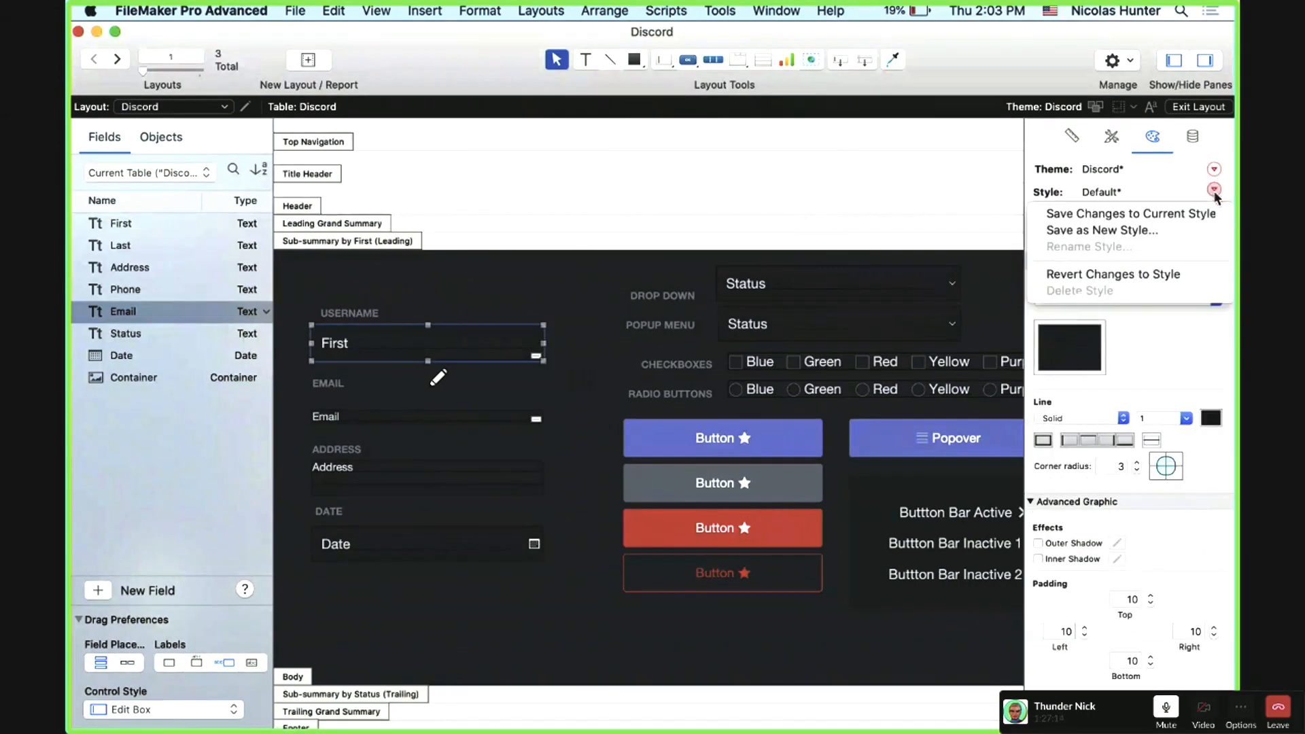
pyautogui.click(1218, 198)
pyautogui.click(1215, 192)
pyautogui.click(1200, 214)
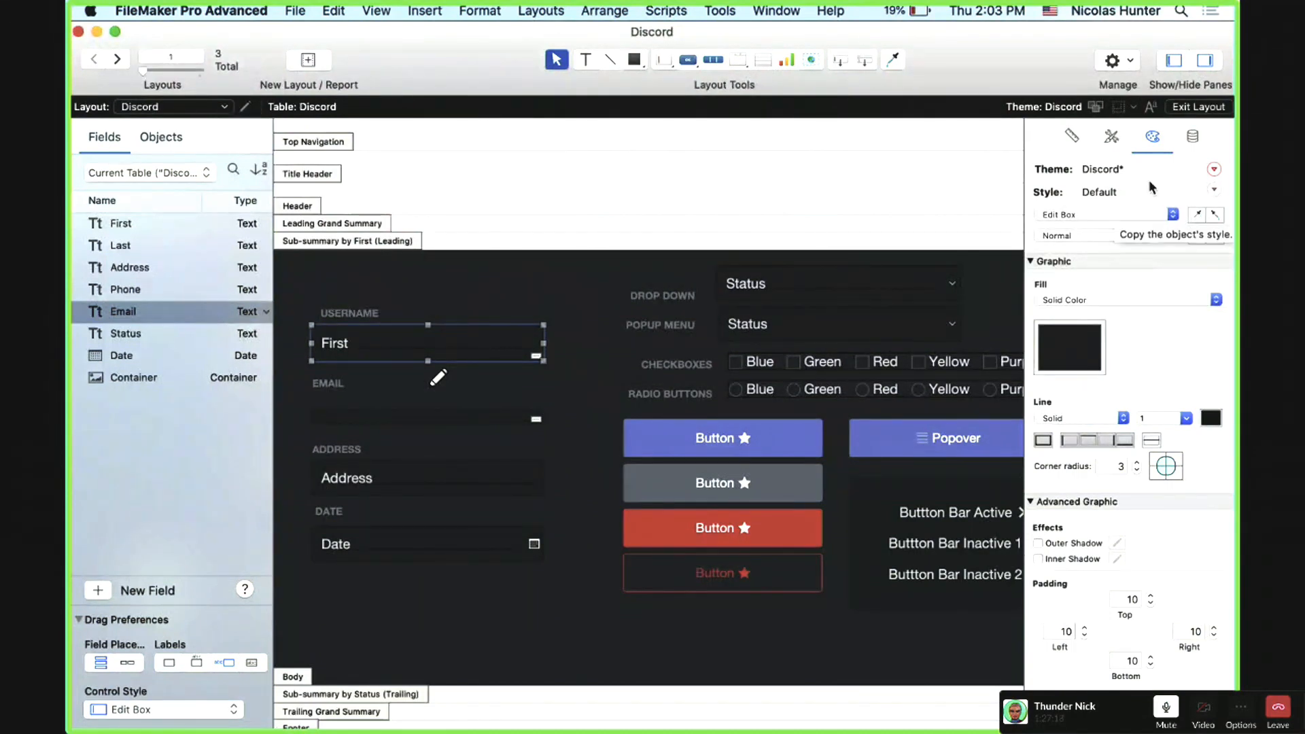
# Step: Save the First field's formatting as a new edit box style named Backup
pyautogui.click(1216, 191)
pyautogui.click(908, 283)
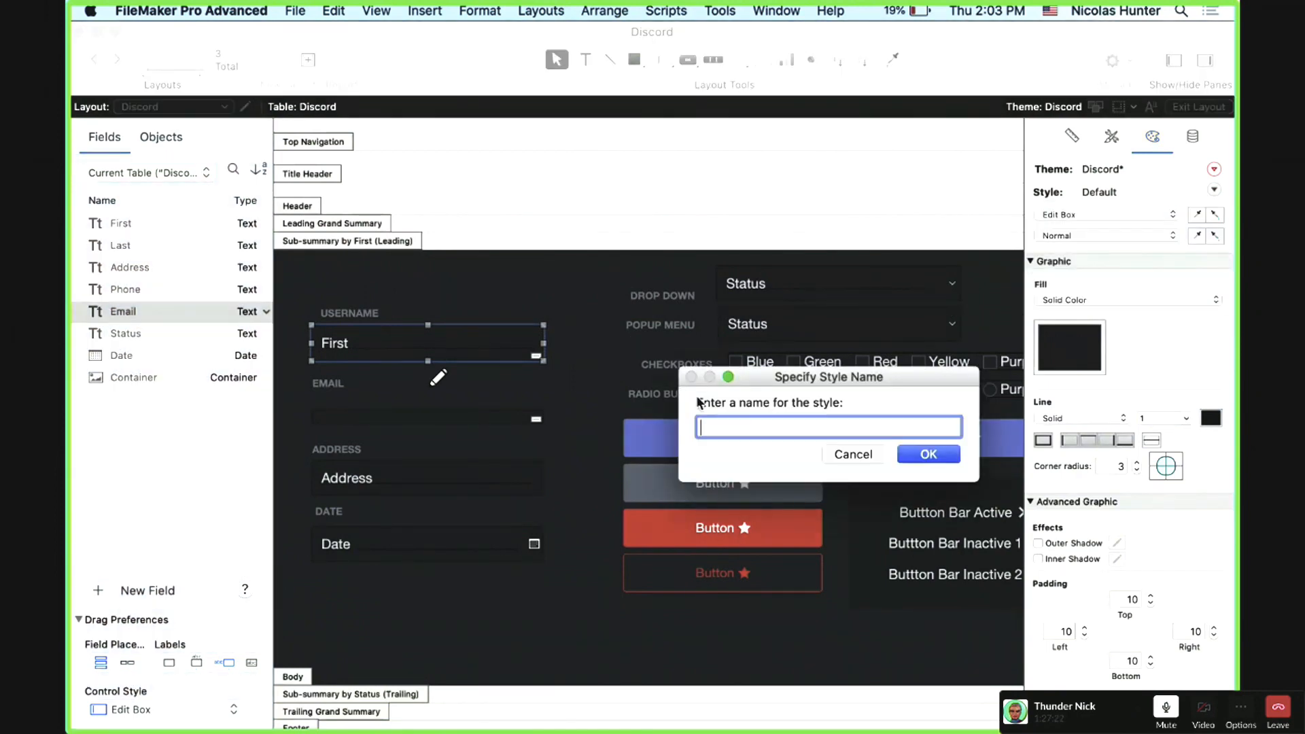
pyautogui.write('Backuo')
pyautogui.press('BackSpace')
pyautogui.write('p')
pyautogui.press('Return')
# Step: Set the First field's top, left, right and bottom padding to 0
pyautogui.click(432, 414)
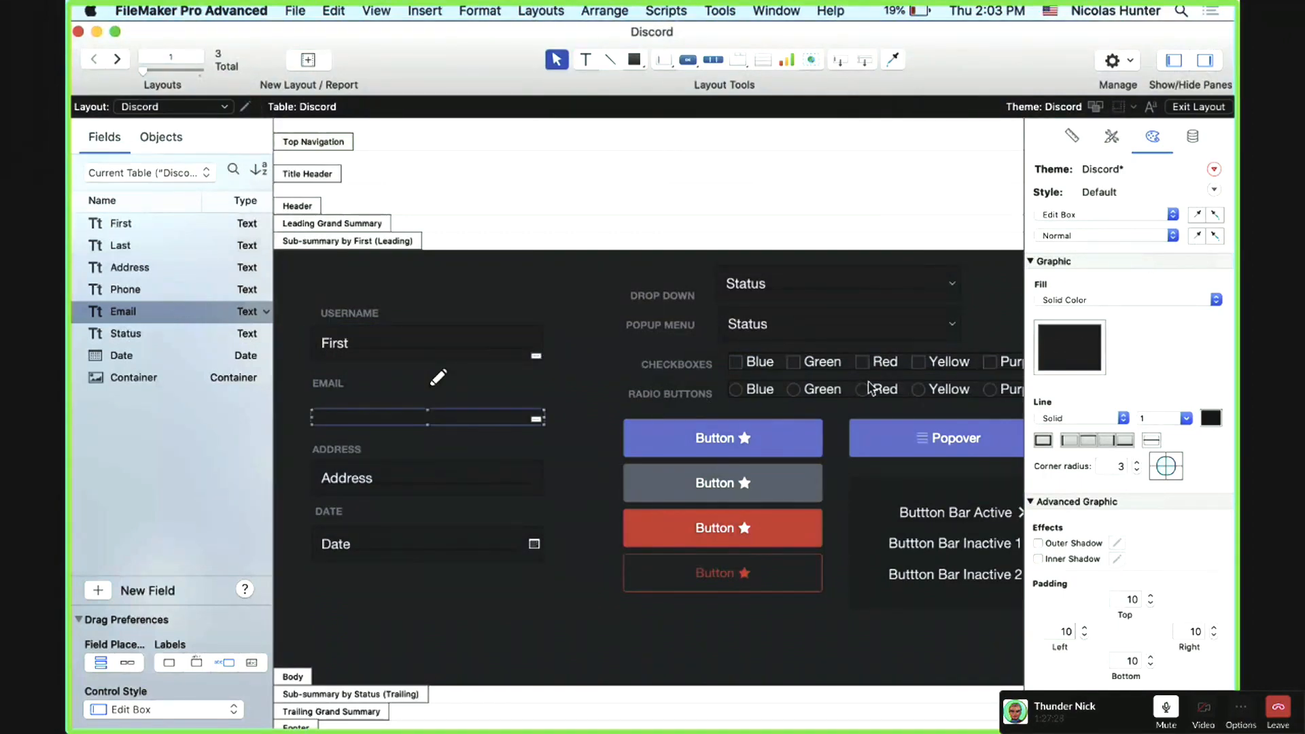
pyautogui.click(428, 346)
pyautogui.click(1140, 604)
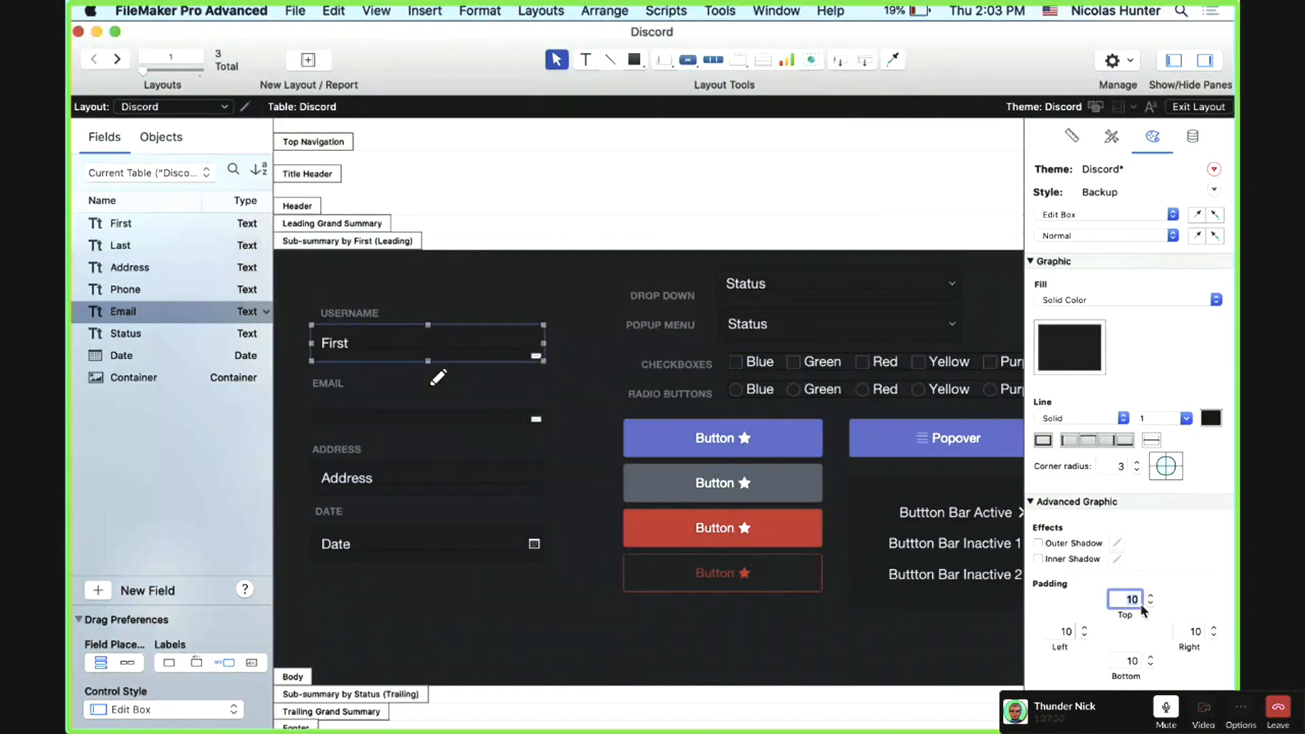
pyautogui.write('0')
pyautogui.press('Tab')
pyautogui.write('0')
pyautogui.press('Tab')
pyautogui.write('0')
pyautogui.press('Tab')
pyautogui.write('0')
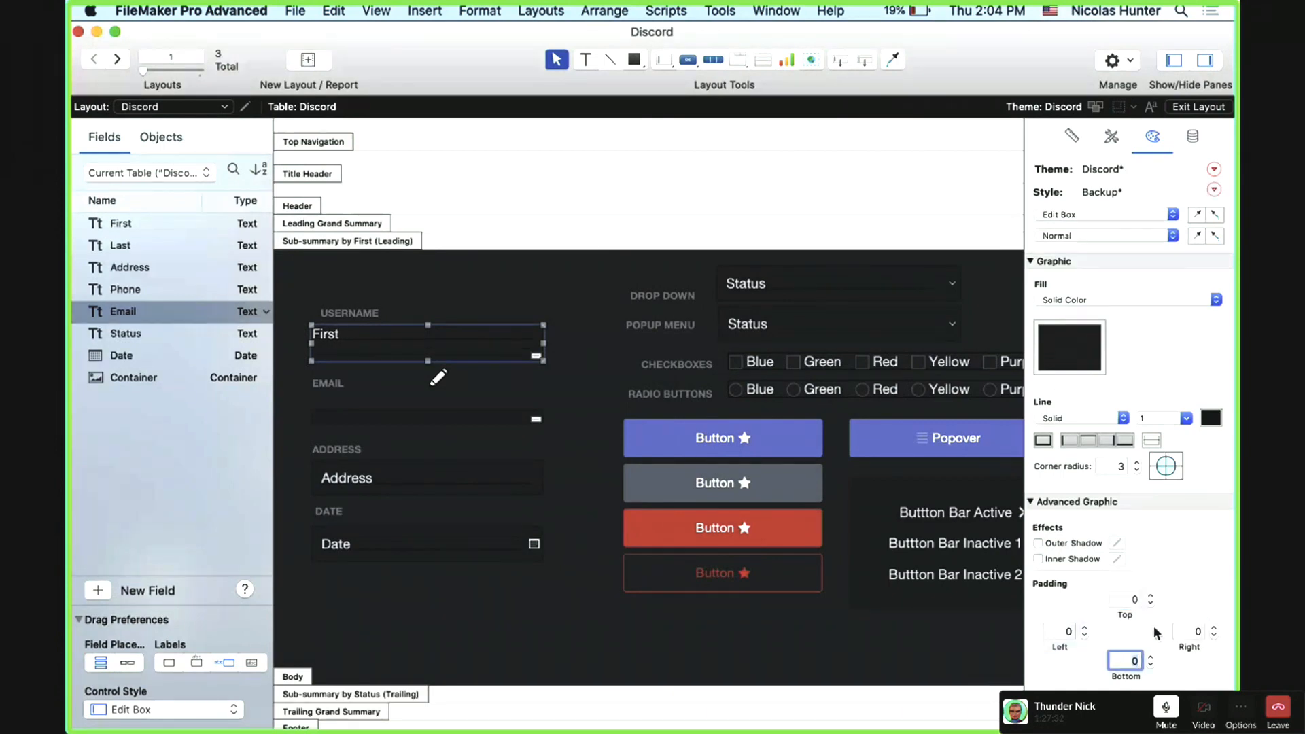
# Step: Set the First field's text size to 10 pt and reduce the field's height to a single line
pyautogui.scroll(-3, 1144, 616)
pyautogui.click(1157, 655)
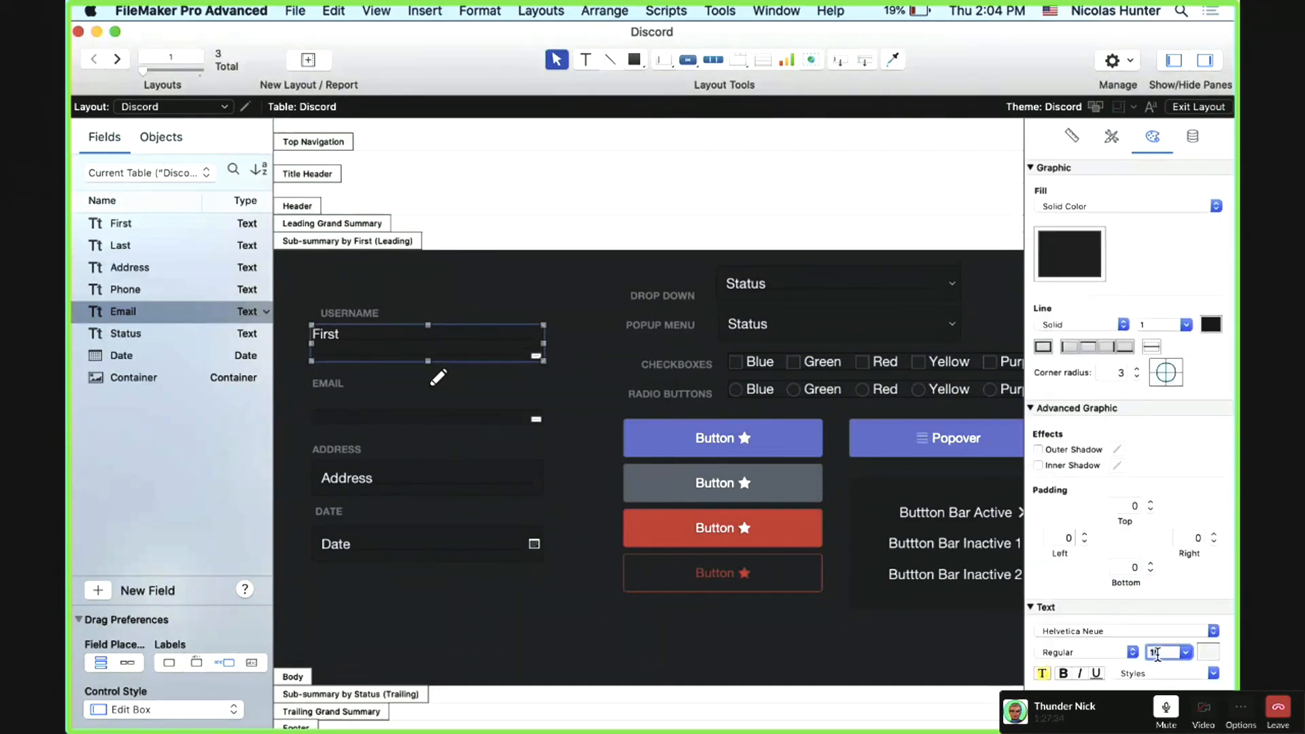
pyautogui.write('10')
pyautogui.press('Return')
pyautogui.moveTo(428, 362); pyautogui.dragTo(431, 324)
pyautogui.click(817, 245)
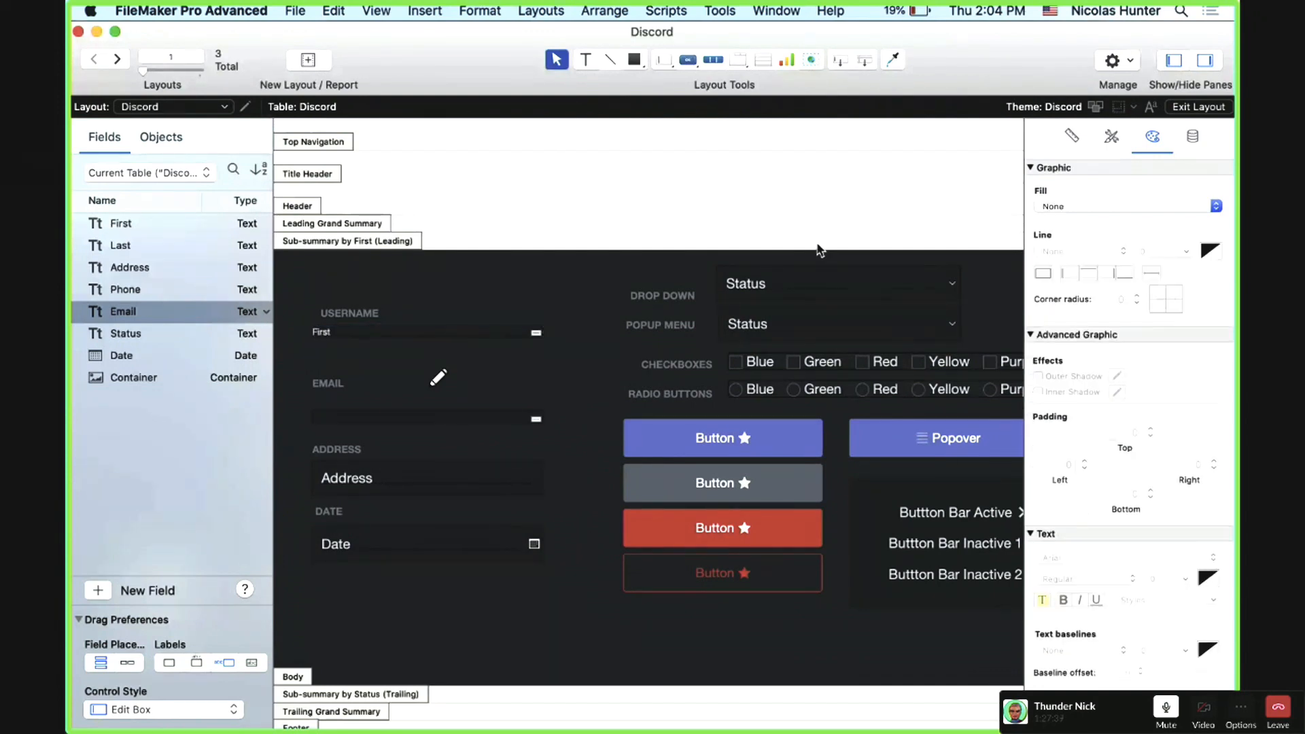
# Step: Try to save the First field's formatting changes to the current Backup style
pyautogui.click(524, 335)
pyautogui.scroll(3, 1149, 239)
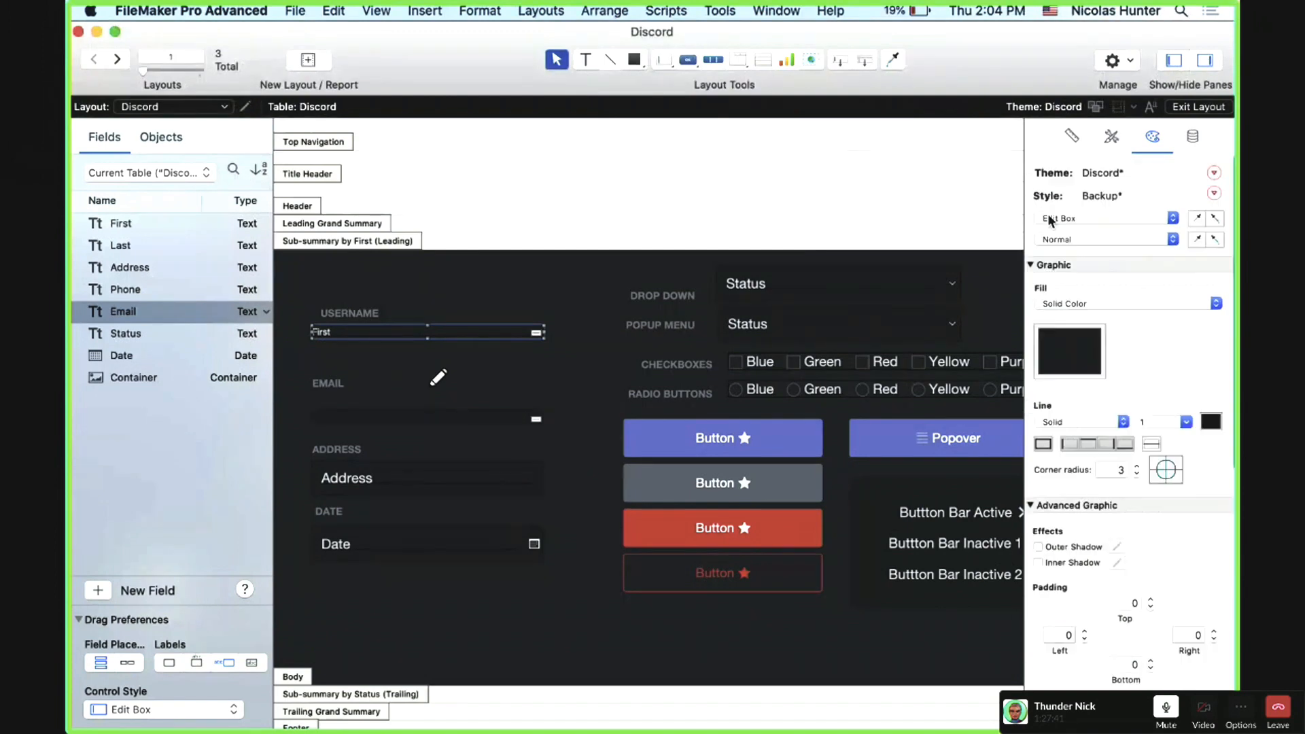
pyautogui.click(1149, 239)
pyautogui.click(1214, 196)
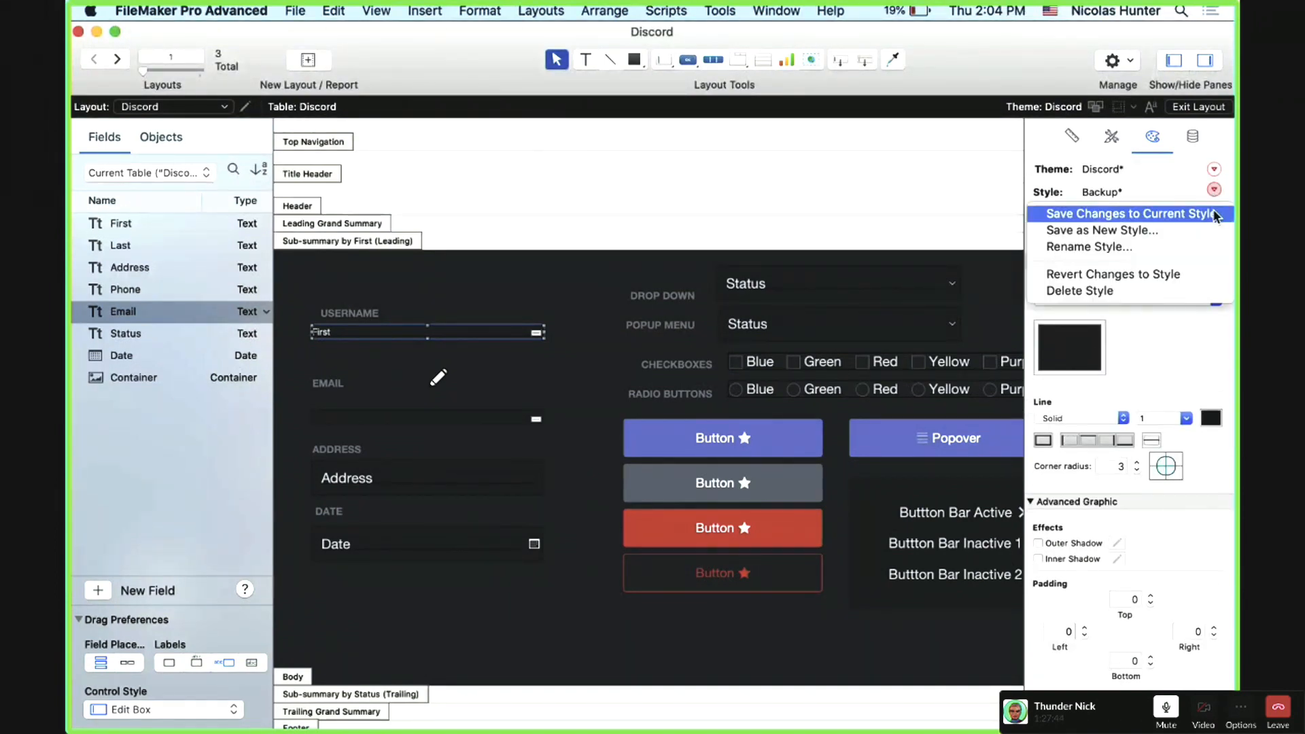
pyautogui.click(1214, 213)
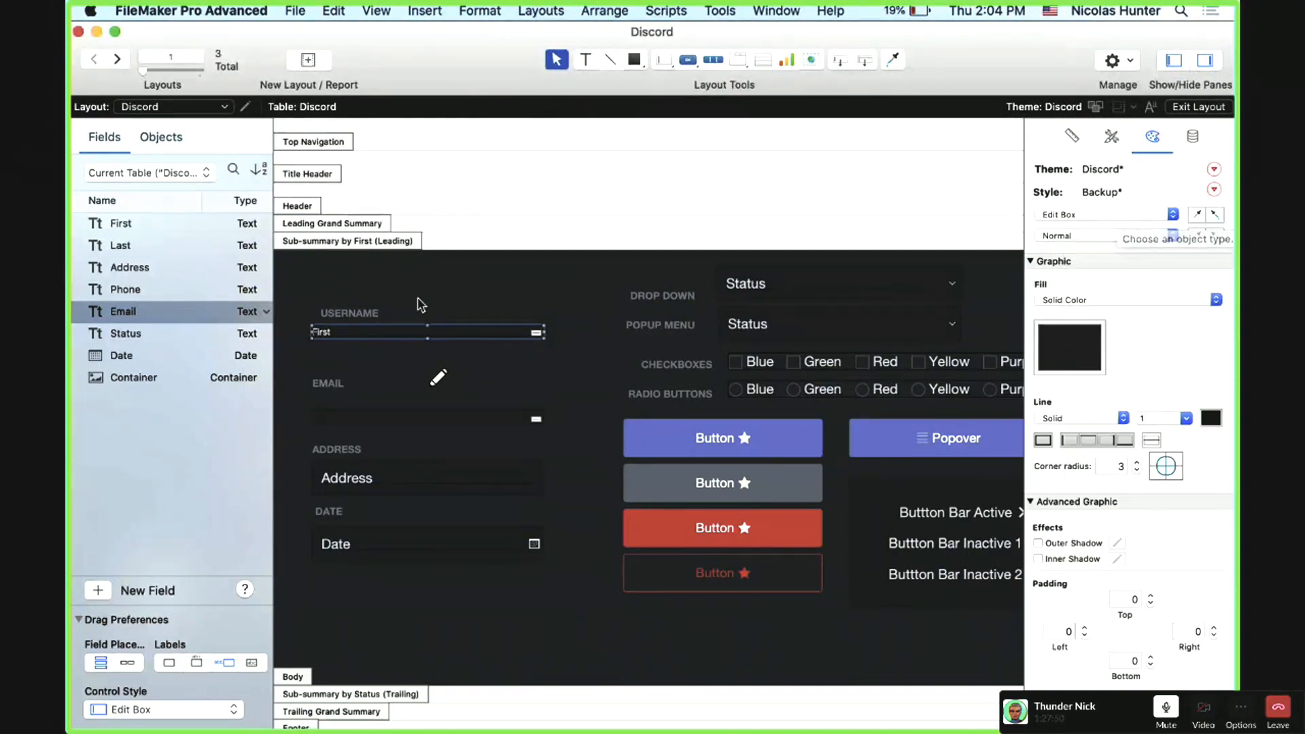
# Step: Apply the Default edit box style to the First field and undo the style change
pyautogui.click(1111, 136)
pyautogui.click(1091, 239)
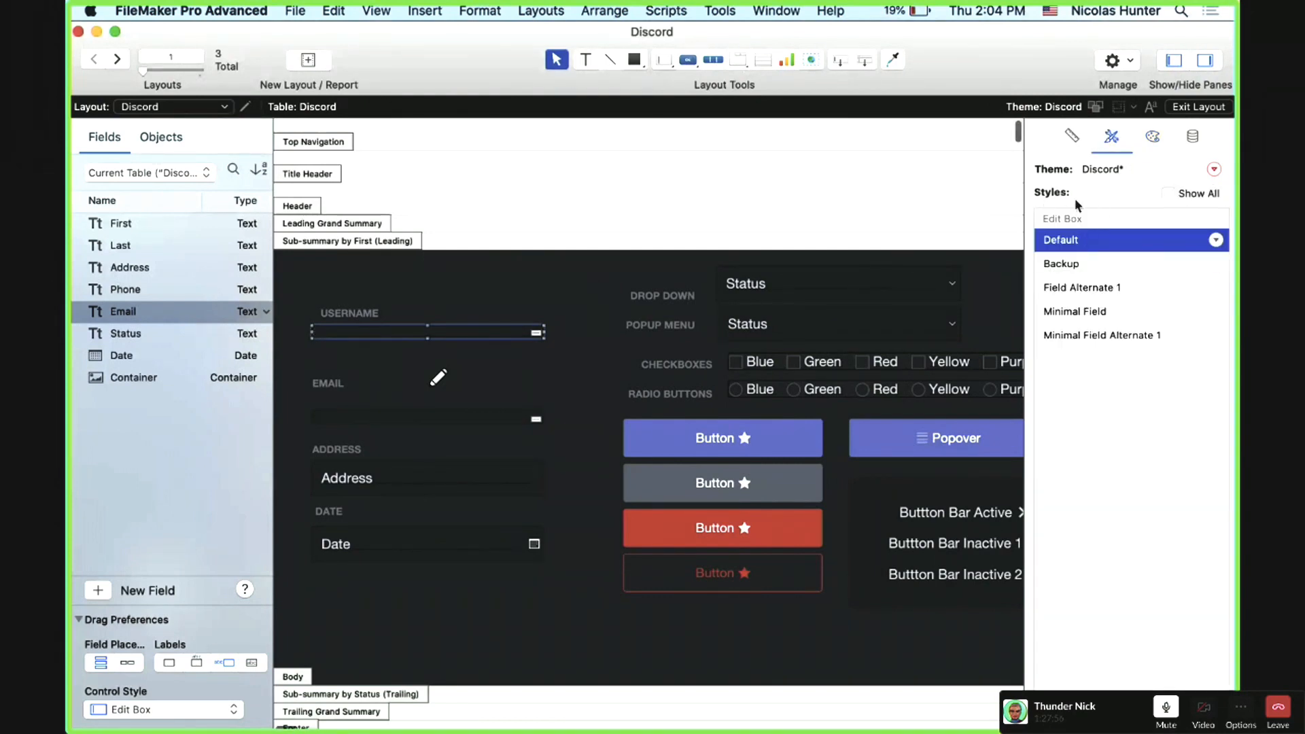
pyautogui.click(1153, 136)
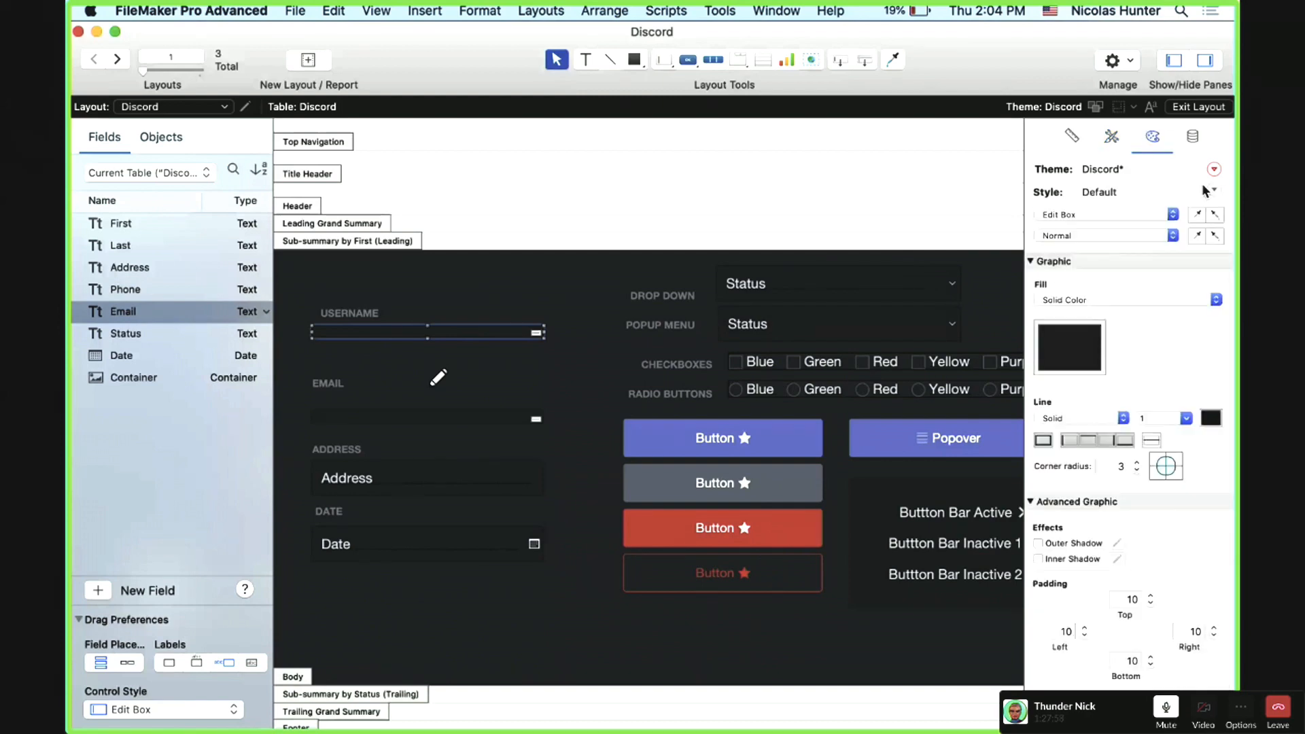
pyautogui.press('super+z')
# Step: Save the First field's changes to the current Backup style and save the changes to the Discord theme
pyautogui.click(1216, 191)
pyautogui.click(1207, 213)
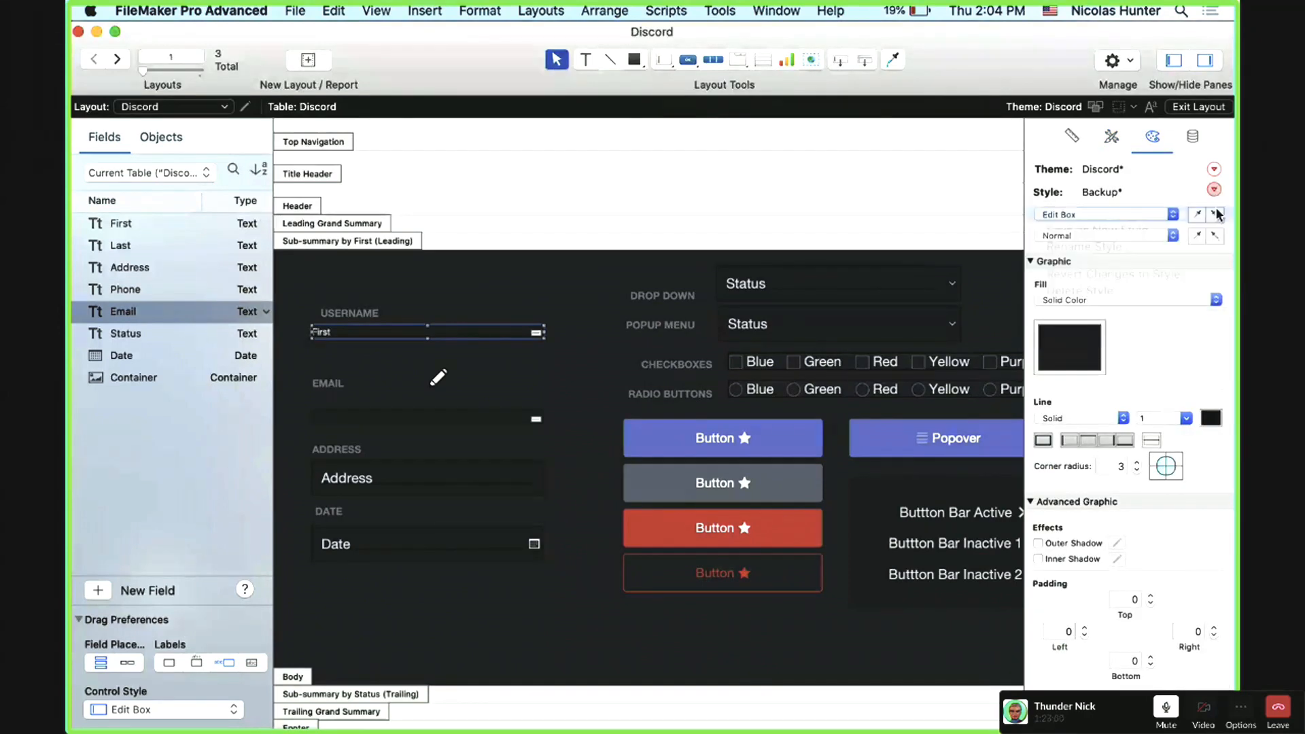
pyautogui.click(1214, 169)
pyautogui.click(1216, 192)
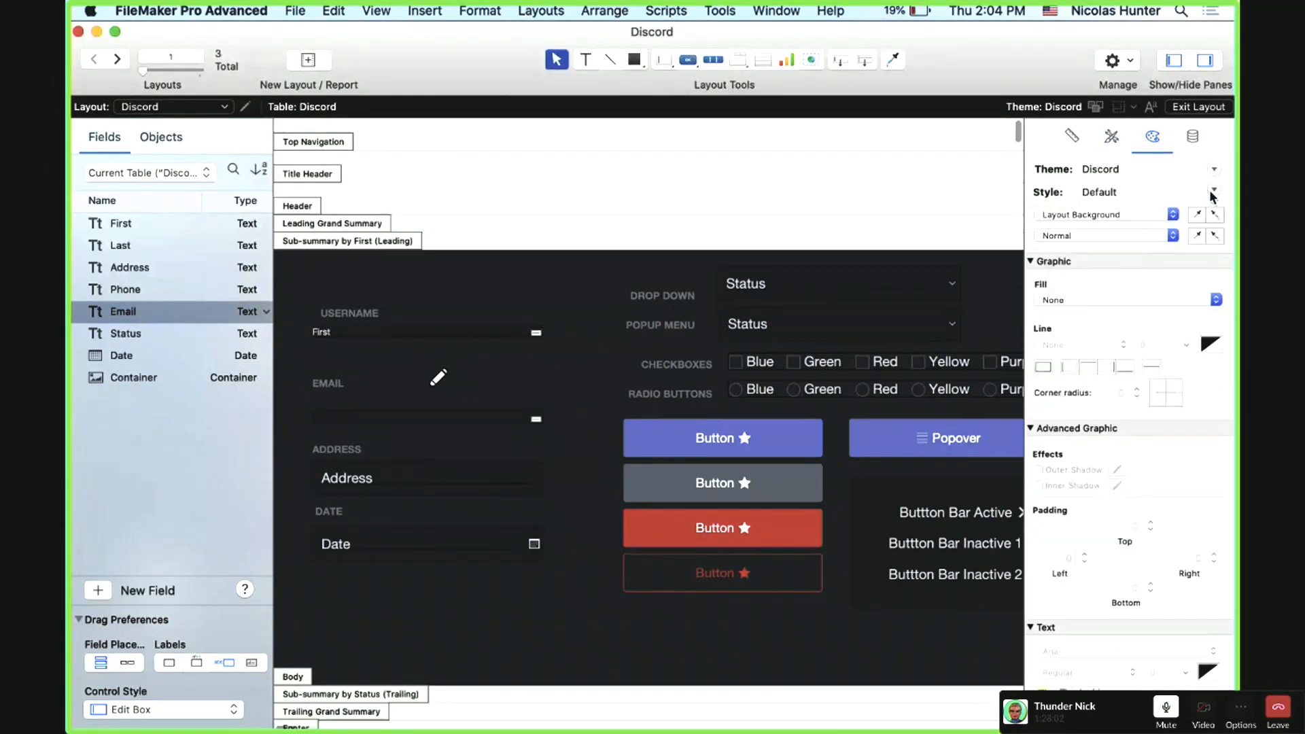
# Step: Place a test Phone field with its label above the First field and delete both again
pyautogui.press('super+q')
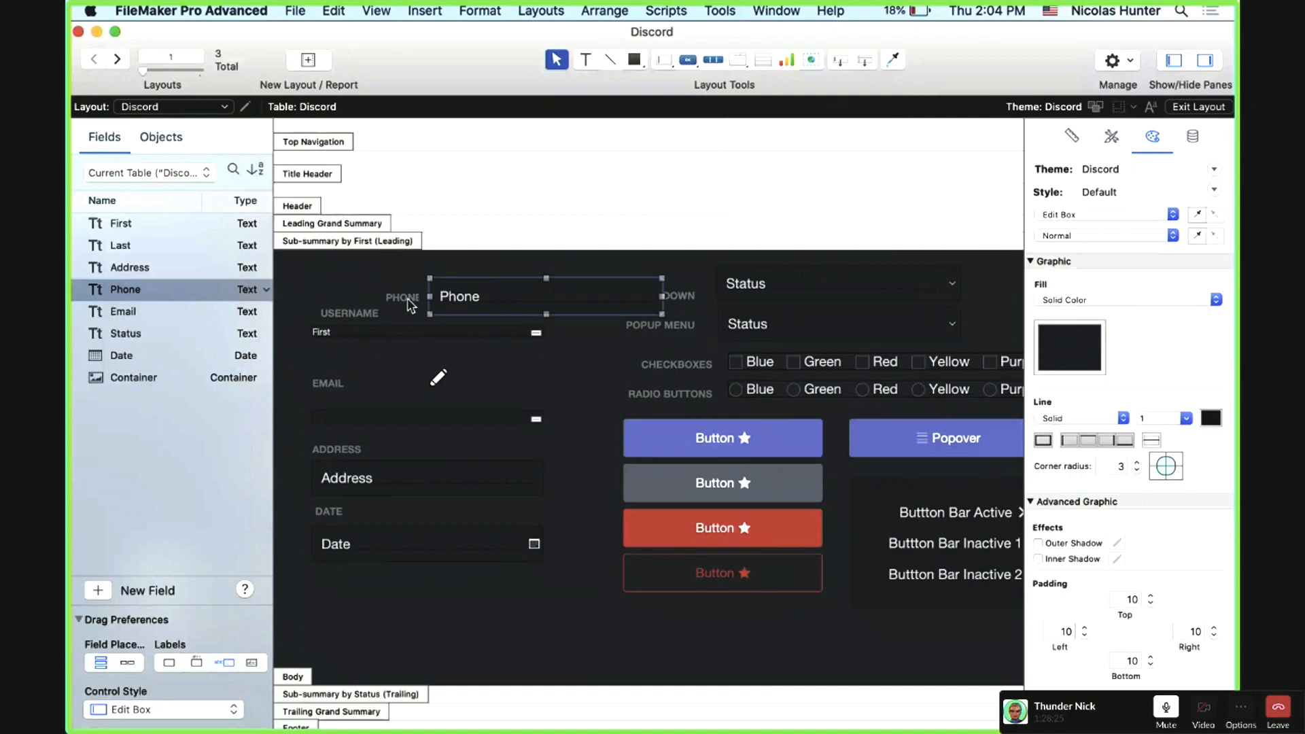
pyautogui.keyDown('shift'); pyautogui.click(407, 298); pyautogui.keyUp('shift')
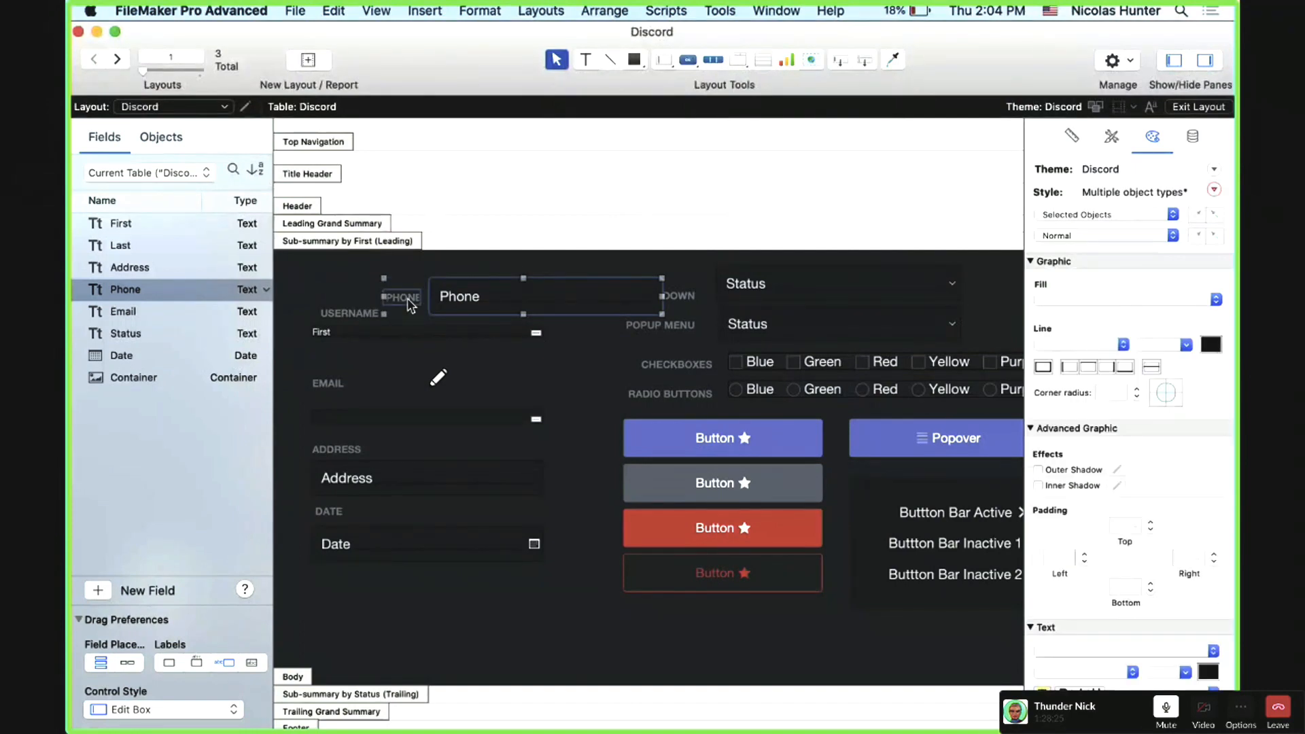
pyautogui.press('Delete')
# Step: Apply the Default edit box style to the First and Email fields and increase their height to fit the padded text
pyautogui.click(365, 334)
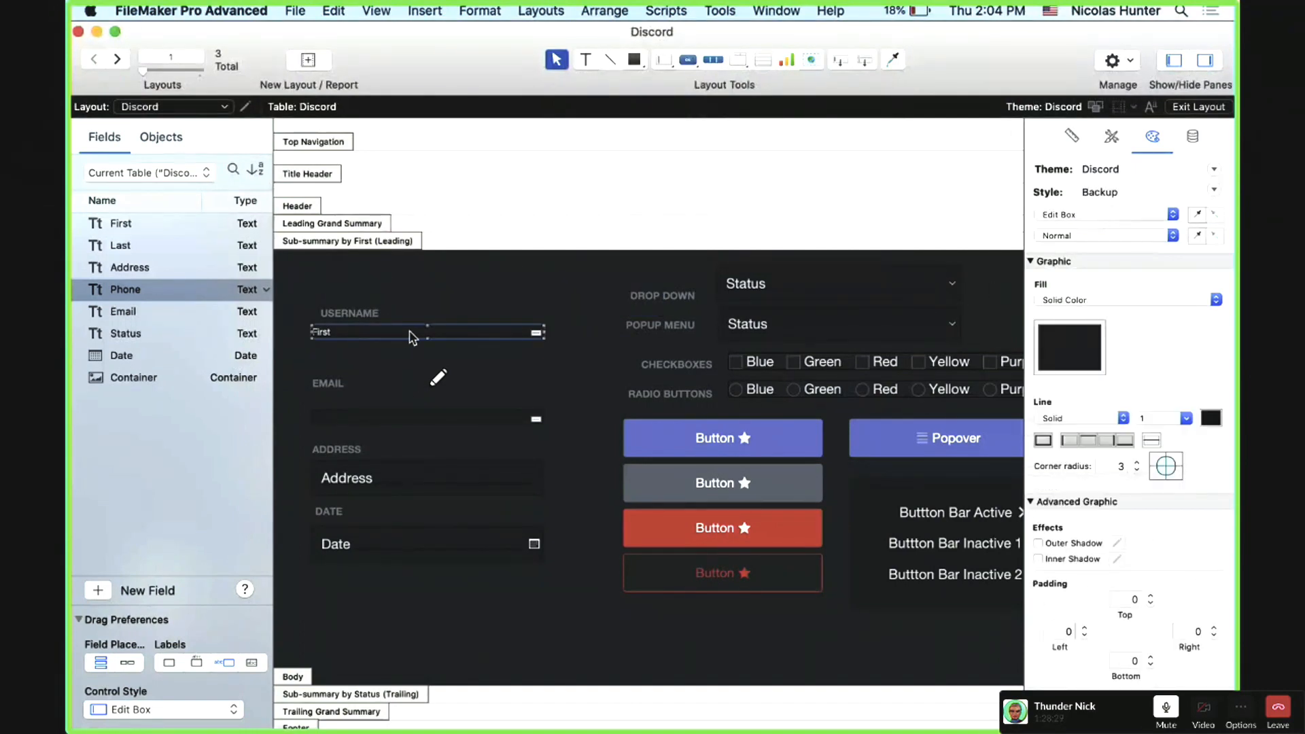
pyautogui.keyDown('shift'); pyautogui.click(374, 418); pyautogui.keyUp('shift')
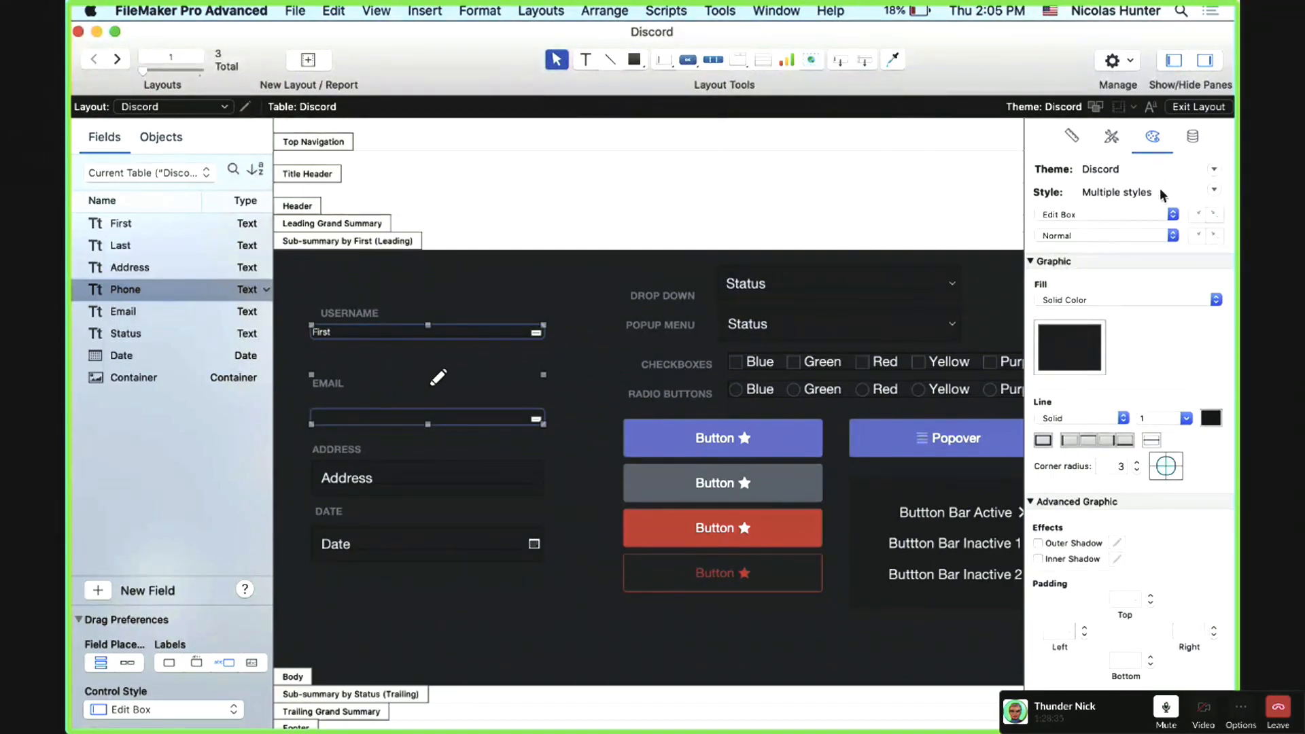
pyautogui.click(1112, 137)
pyautogui.click(1071, 240)
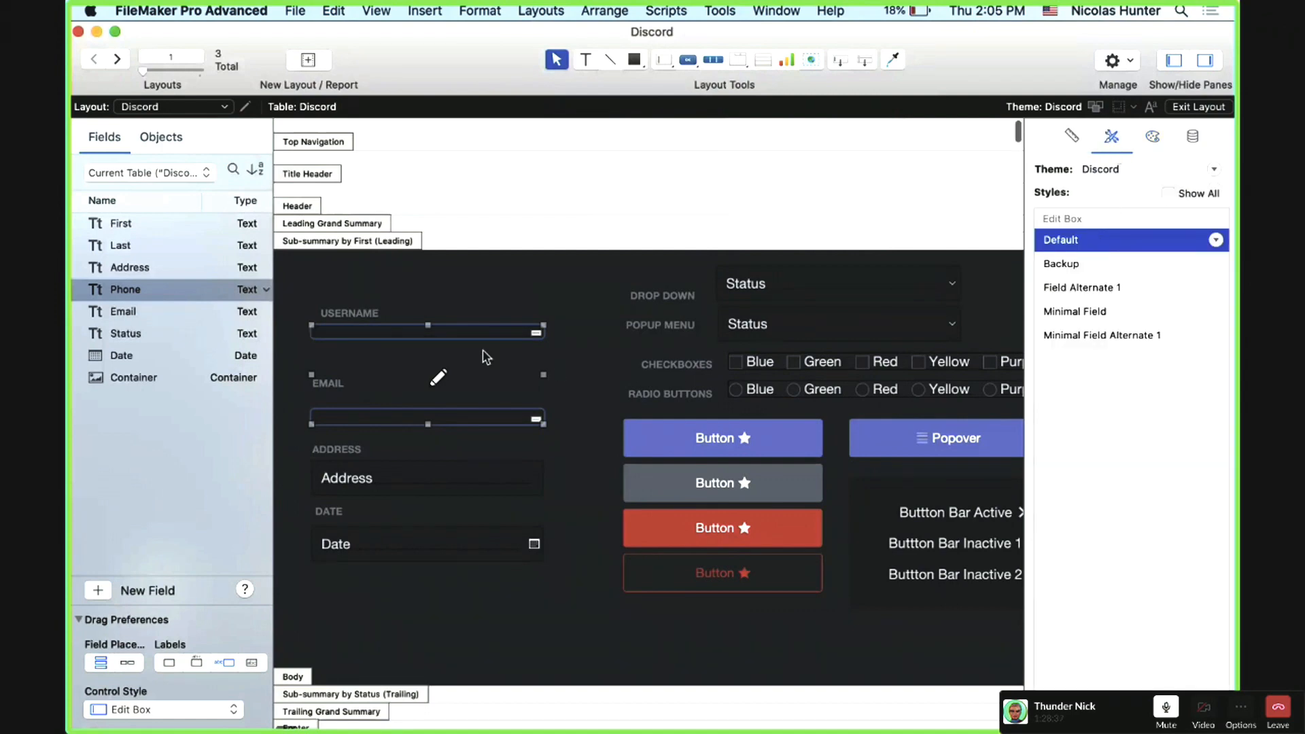
pyautogui.moveTo(431, 425); pyautogui.dragTo(431, 430)
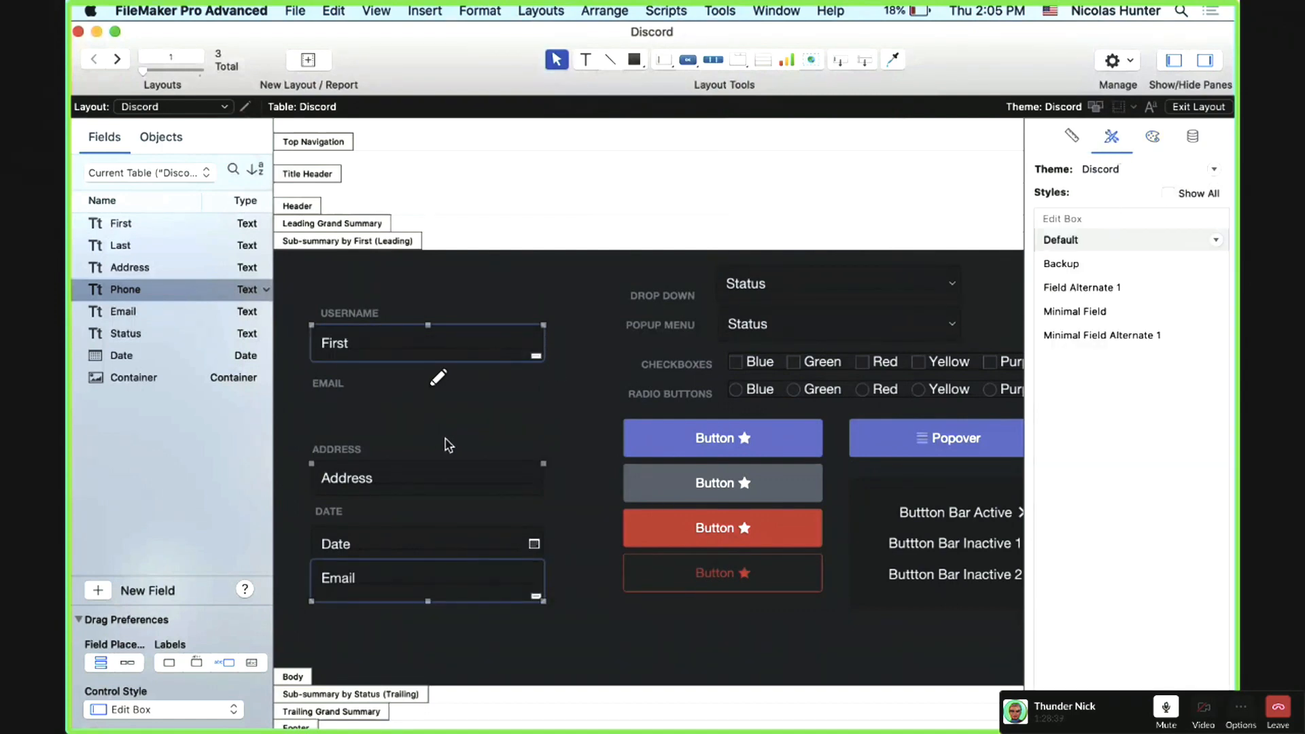
# Step: Move the First field directly under the USERNAME label and the Email field under the EMAIL label, aligning First with the fields below
pyautogui.click(447, 439)
pyautogui.moveTo(413, 346); pyautogui.dragTo(421, 343)
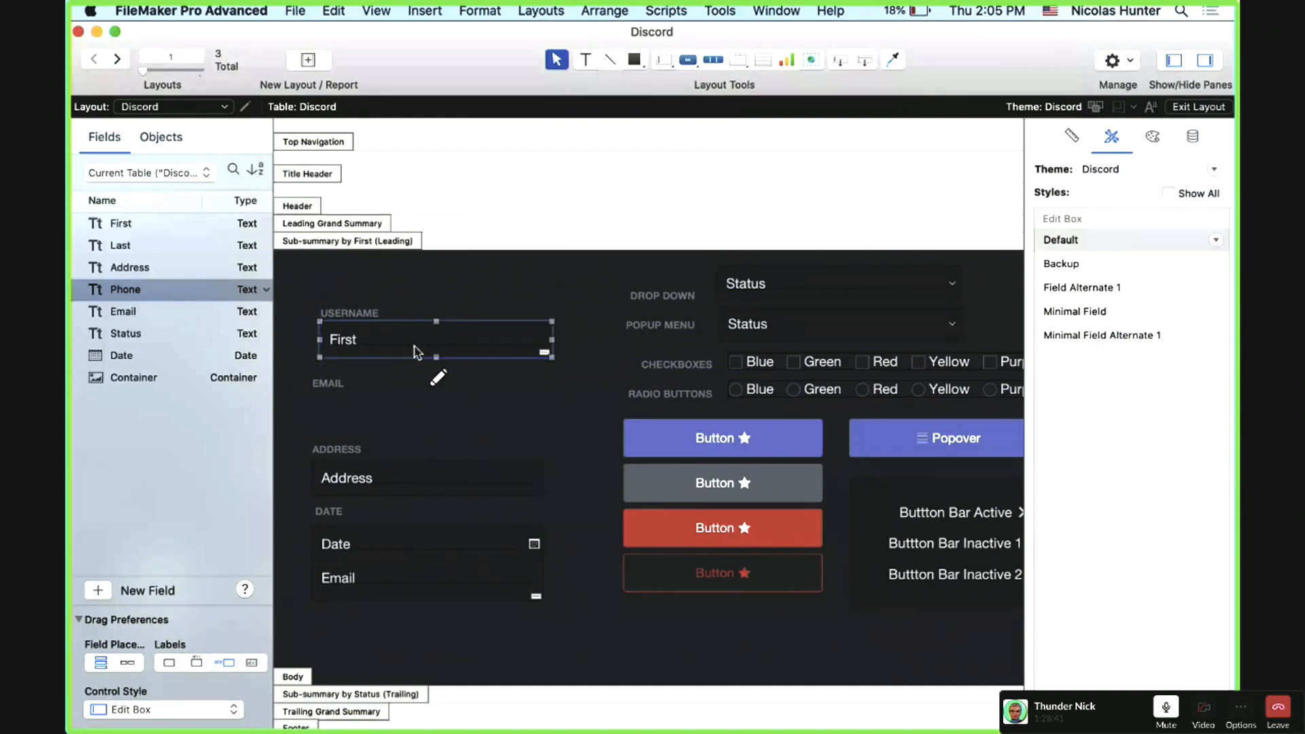
pyautogui.click(393, 561)
pyautogui.click(387, 580)
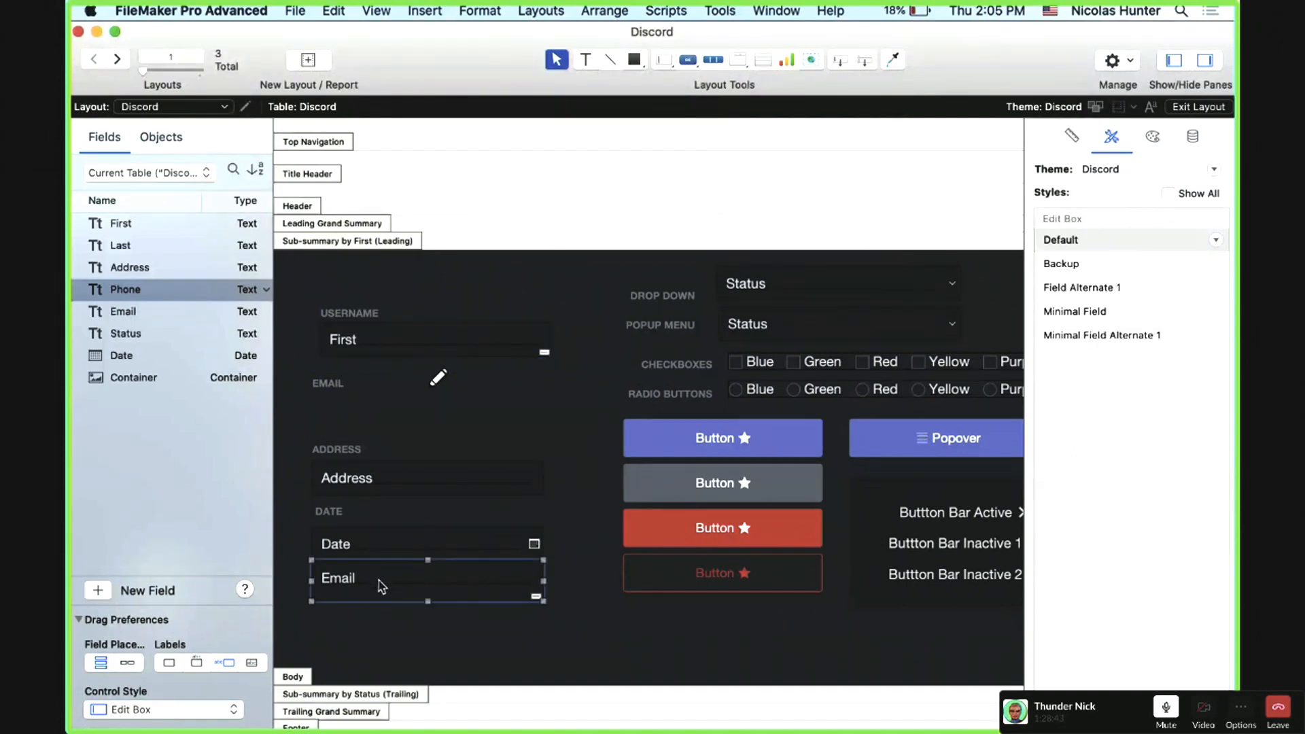
pyautogui.moveTo(378, 582); pyautogui.dragTo(404, 419)
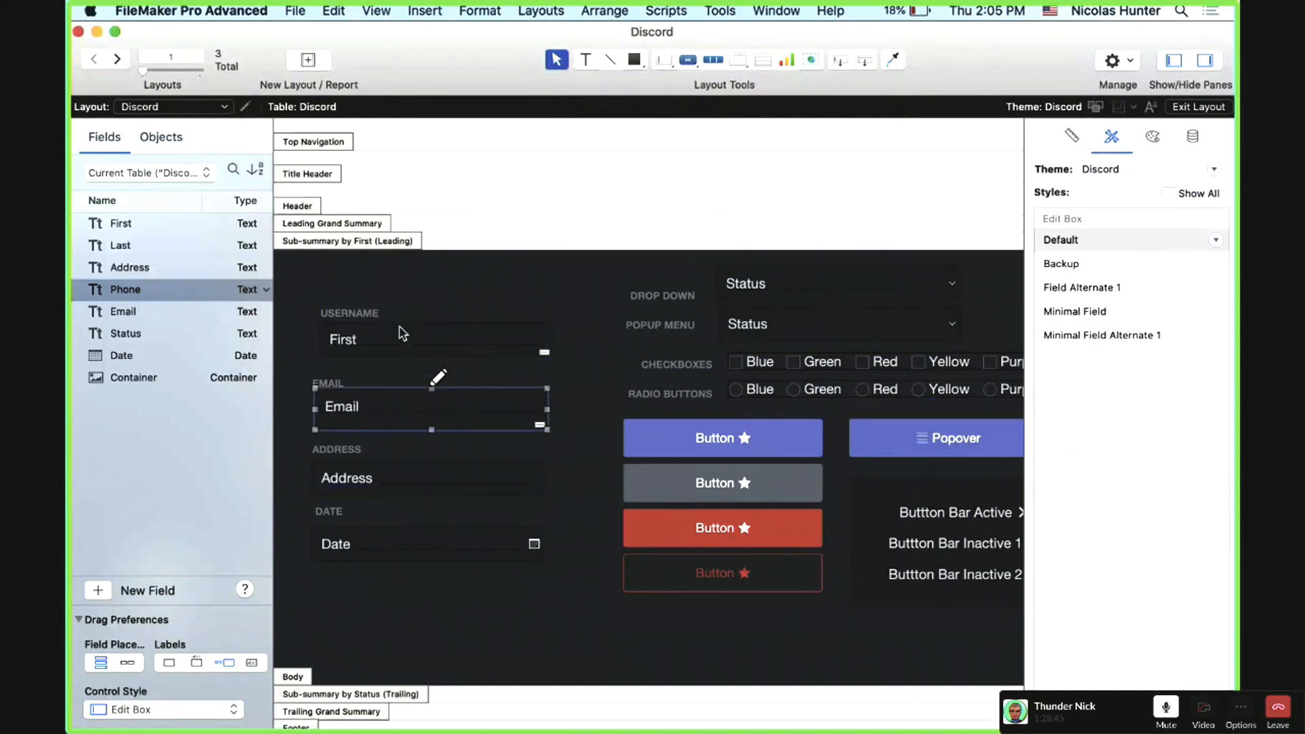
pyautogui.moveTo(403, 336); pyautogui.dragTo(403, 343)
pyautogui.click(544, 439)
# Step: Examine the contents of the tab control's Portal and Shapes panels
pyautogui.hscroll(15, 561, 451)
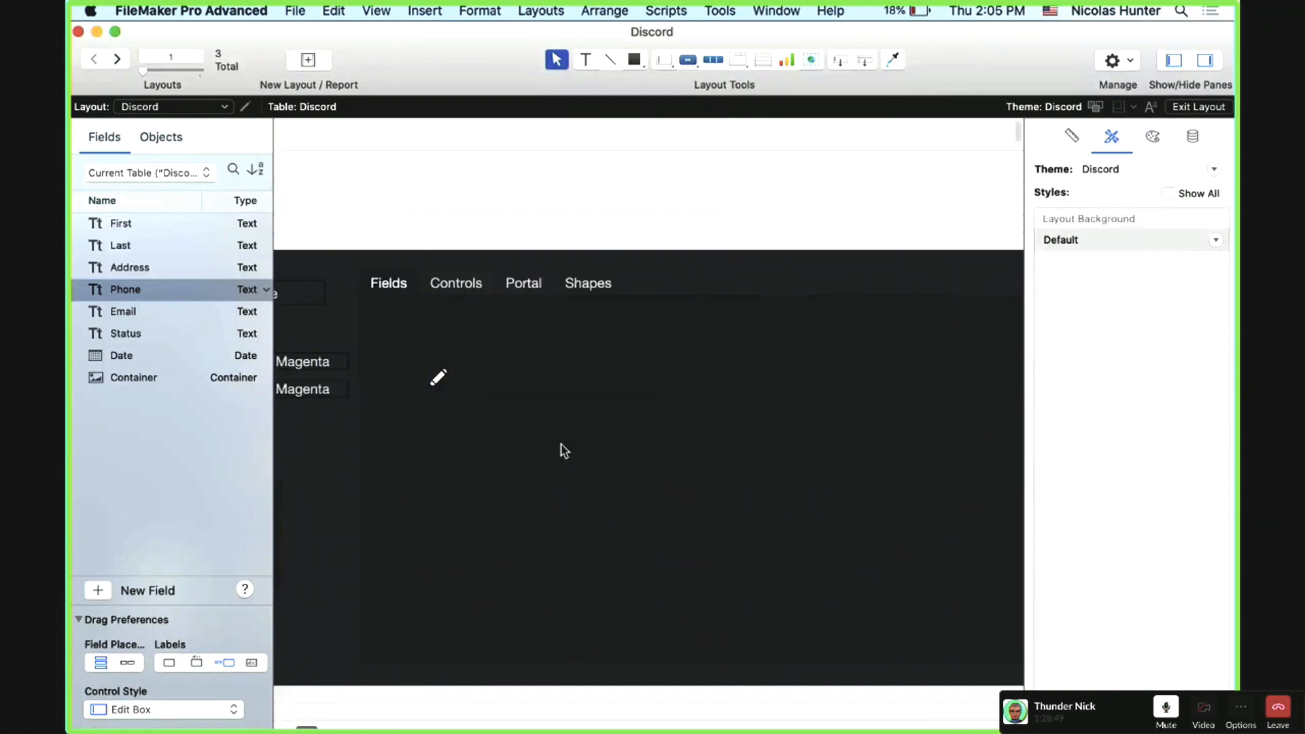
pyautogui.click(443, 388)
pyautogui.click(444, 282)
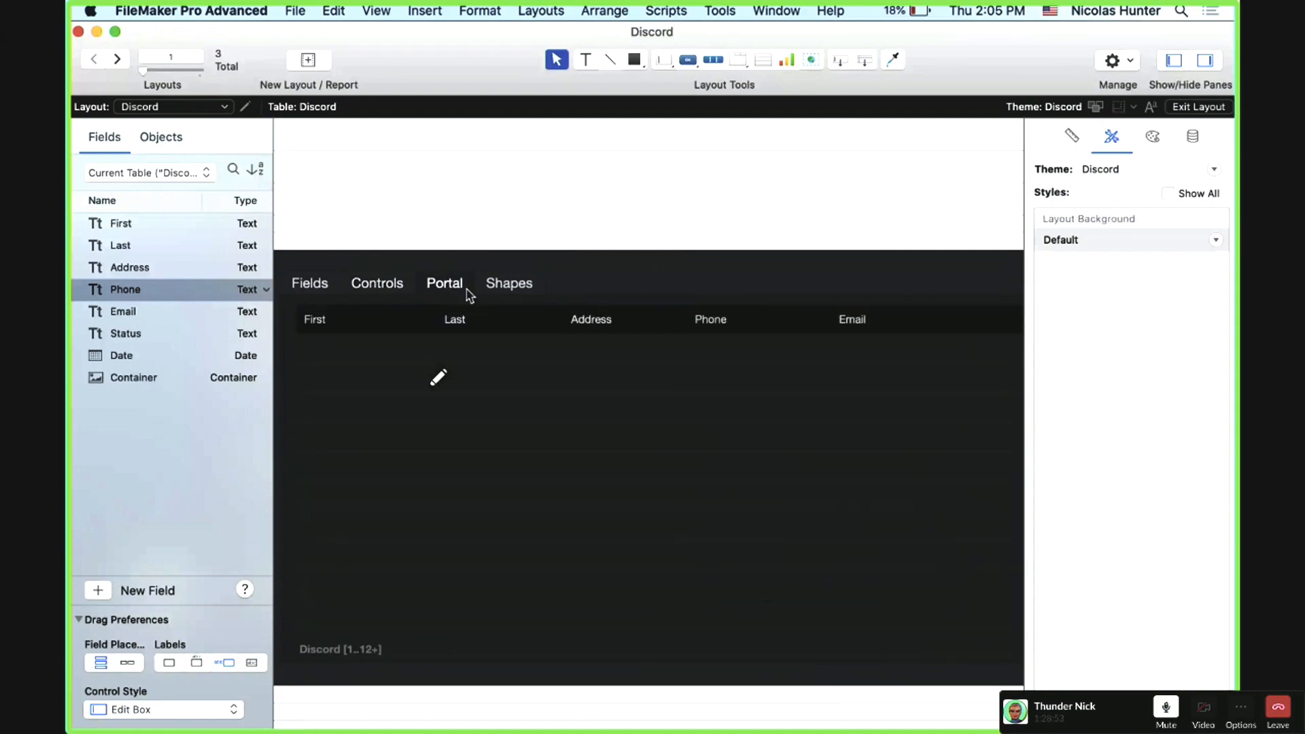
pyautogui.click(491, 324)
pyautogui.click(508, 291)
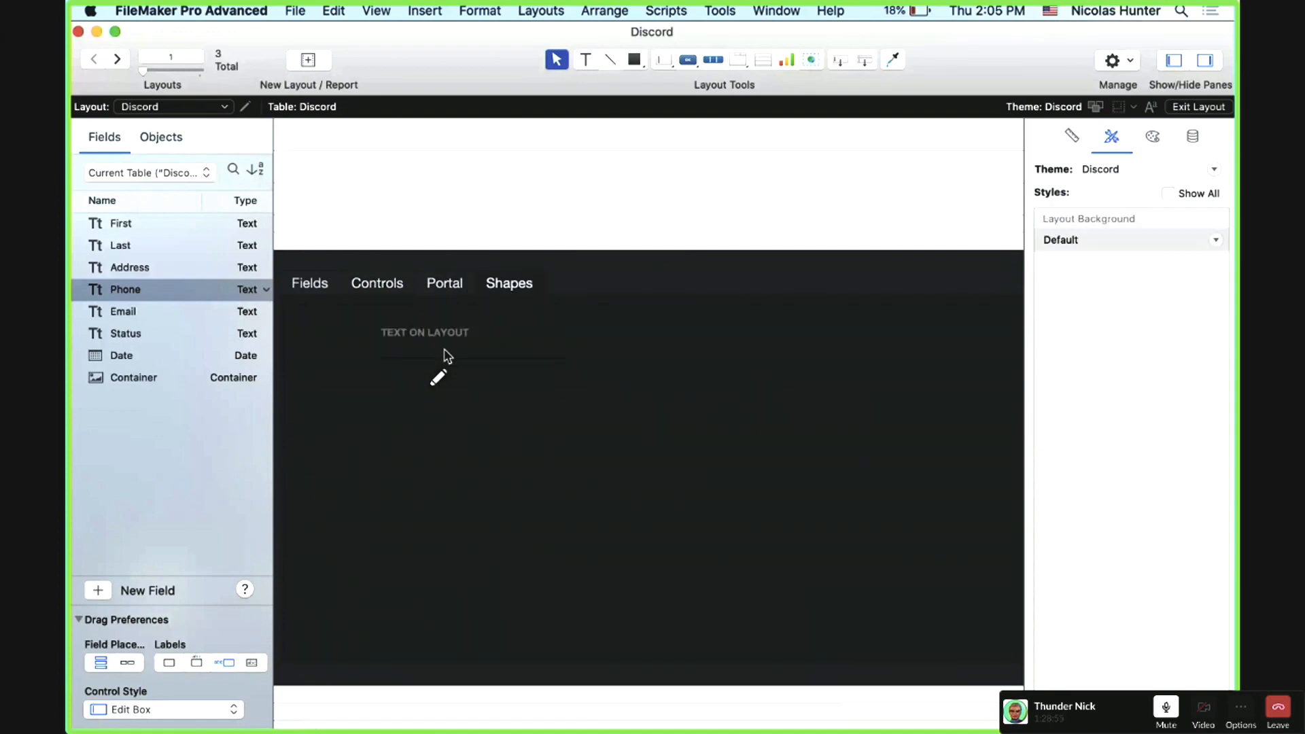
pyautogui.click(452, 368)
pyautogui.click(451, 294)
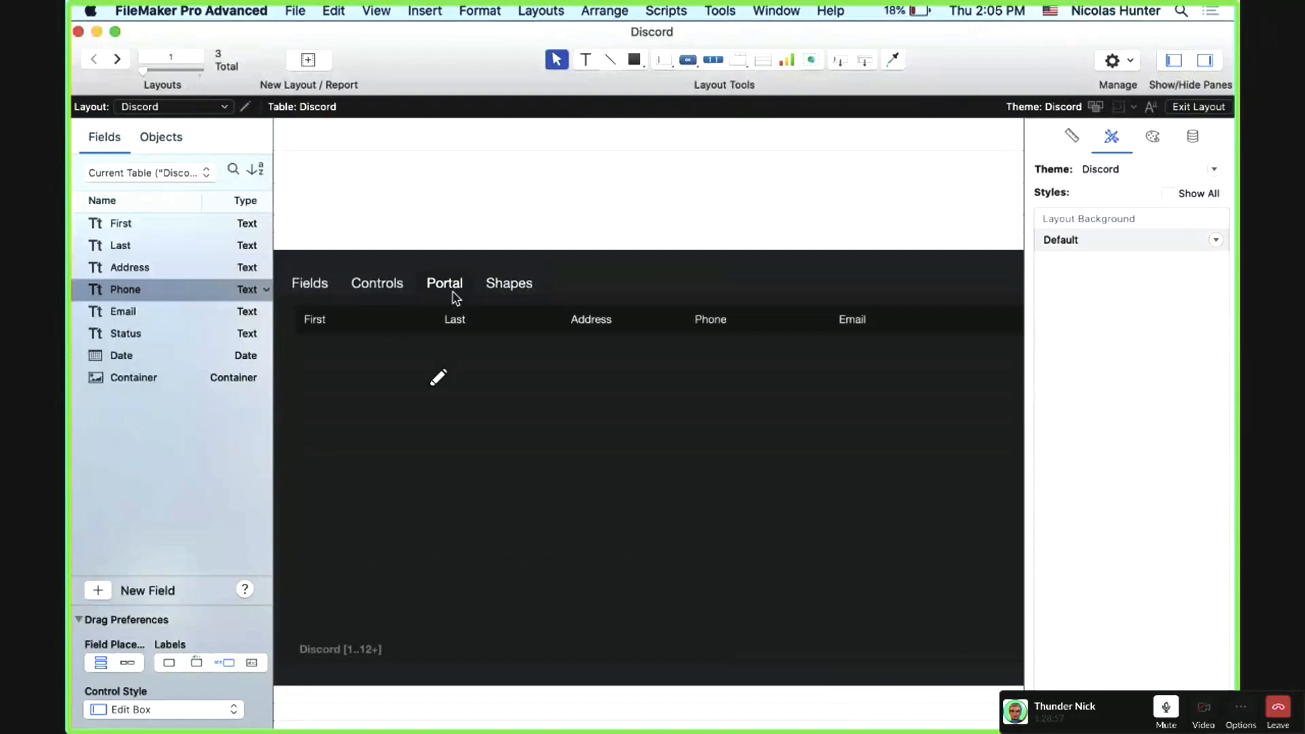
pyautogui.click(405, 289)
# Step: Delete the small Minimal Field style Date box beside the Status drop-down
pyautogui.hscroll(-15, 417, 291)
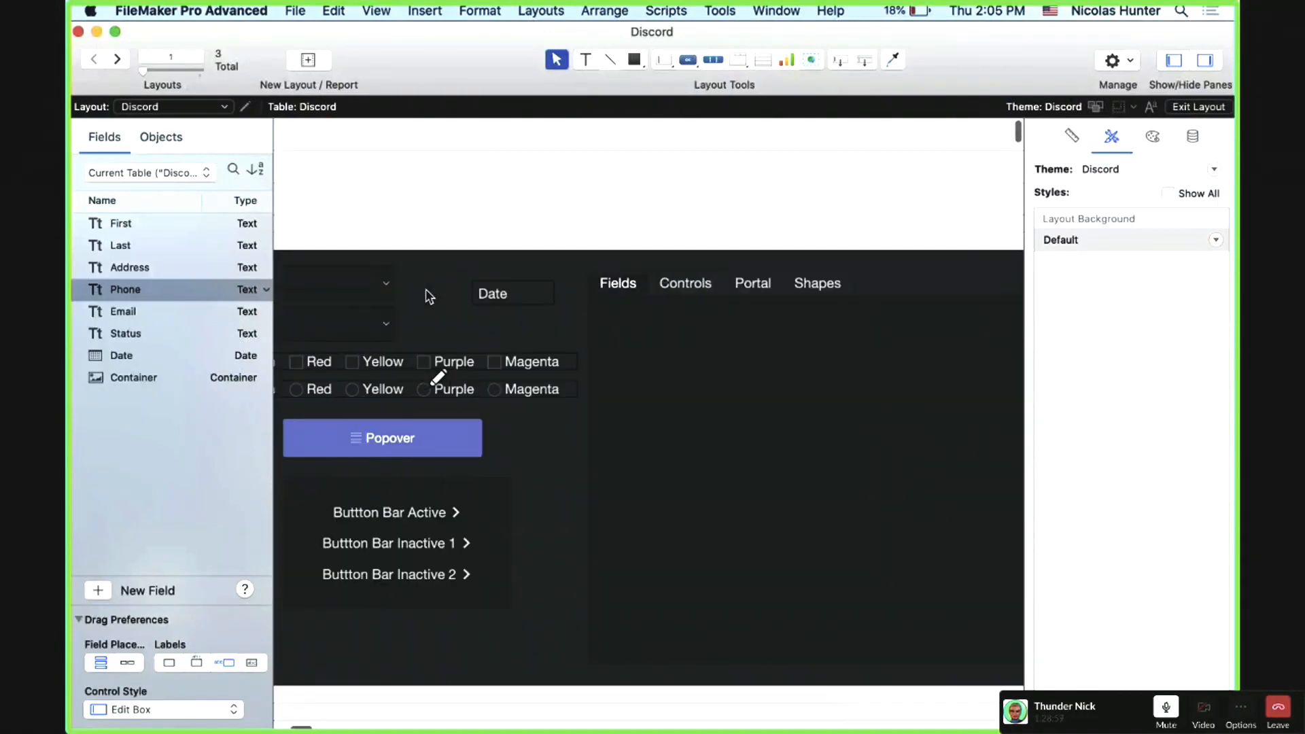
pyautogui.hscroll(-5, 428, 296)
pyautogui.click(934, 293)
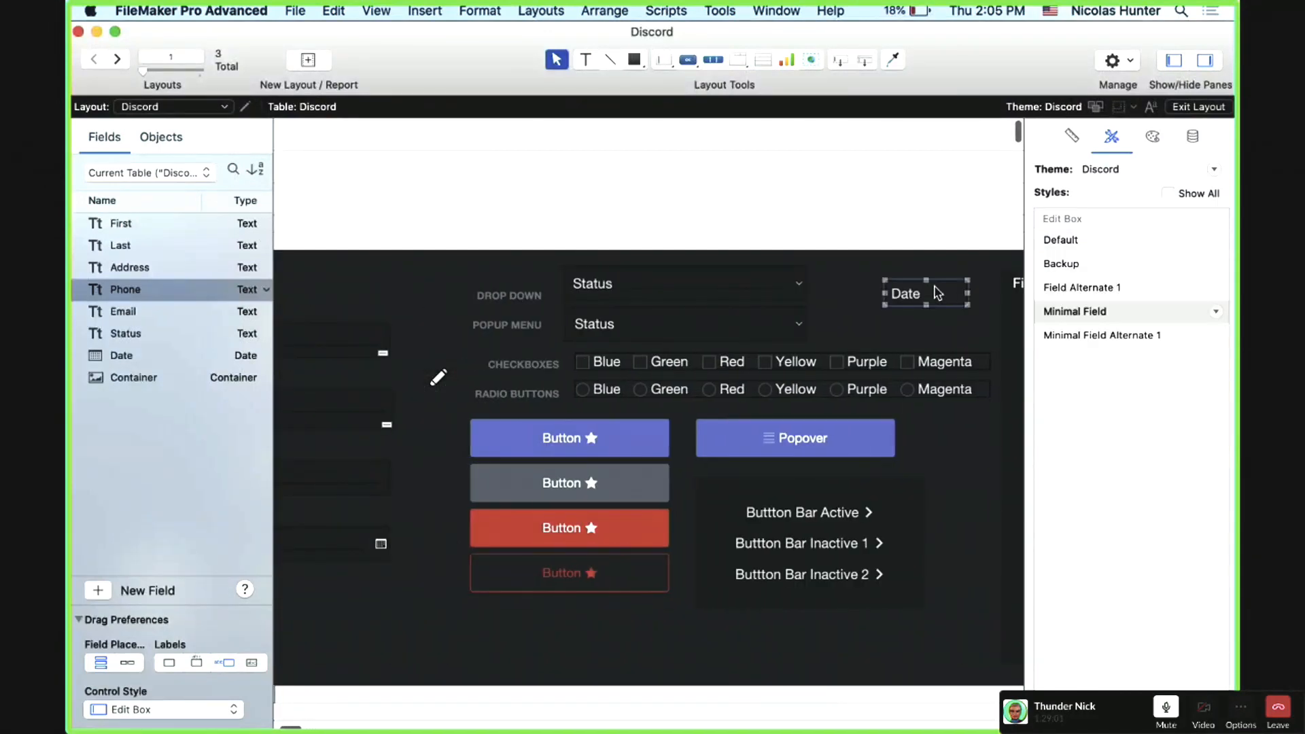
pyautogui.press('Delete')
pyautogui.hscroll(-1, 815, 309)
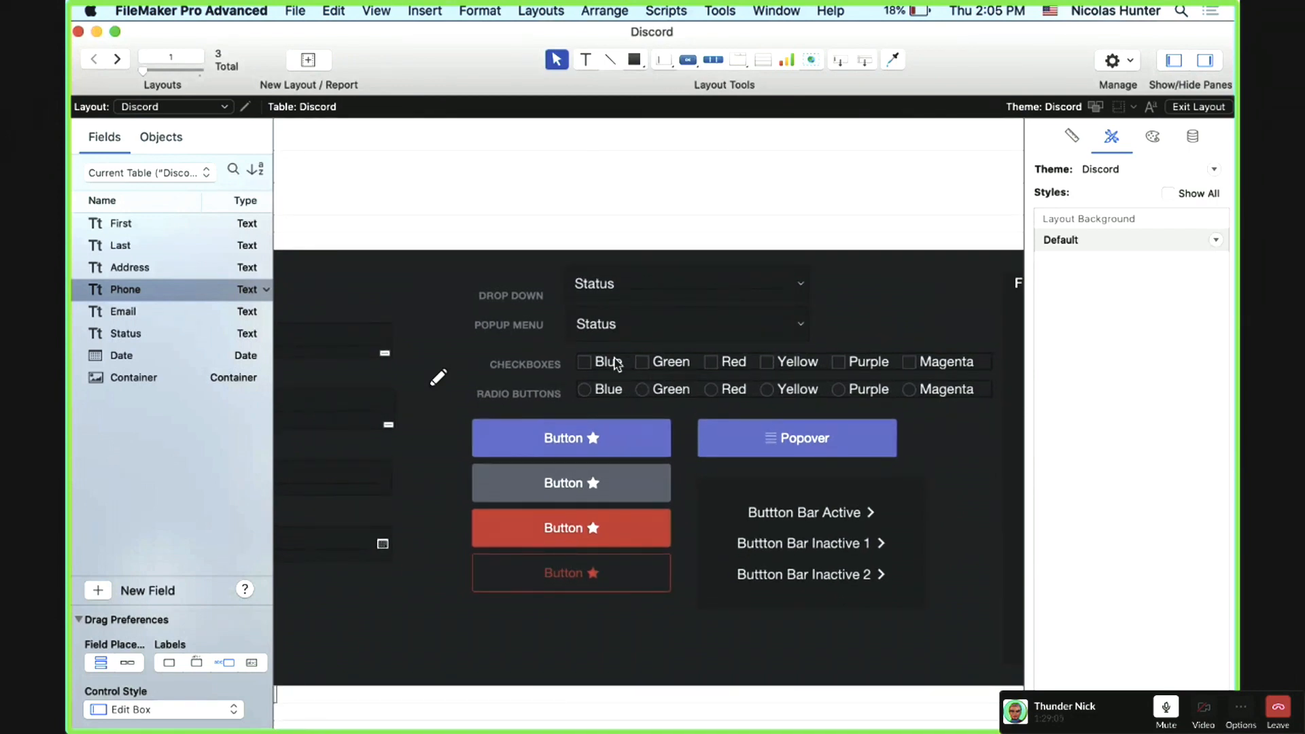
pyautogui.hscroll(-4, 554, 367)
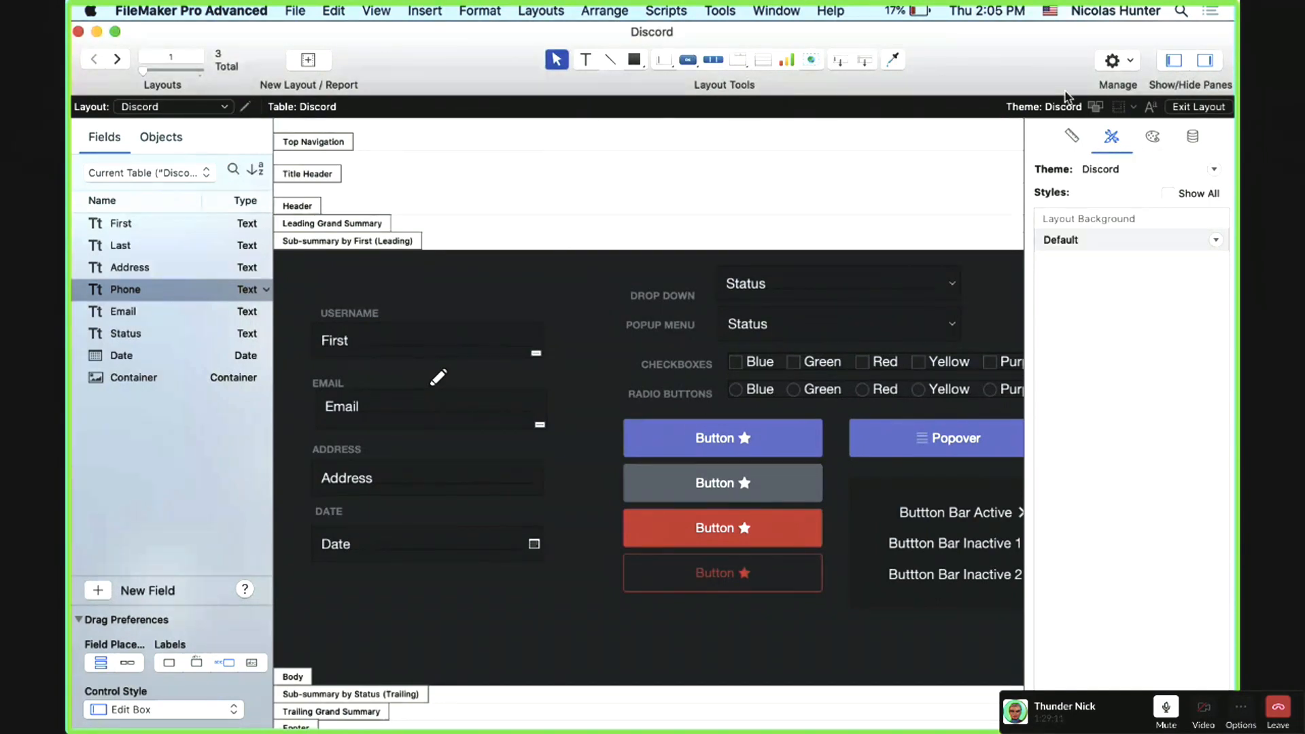
# Step: Review the available layout themes and keep the custom Discord theme on the layout
pyautogui.click(1094, 109)
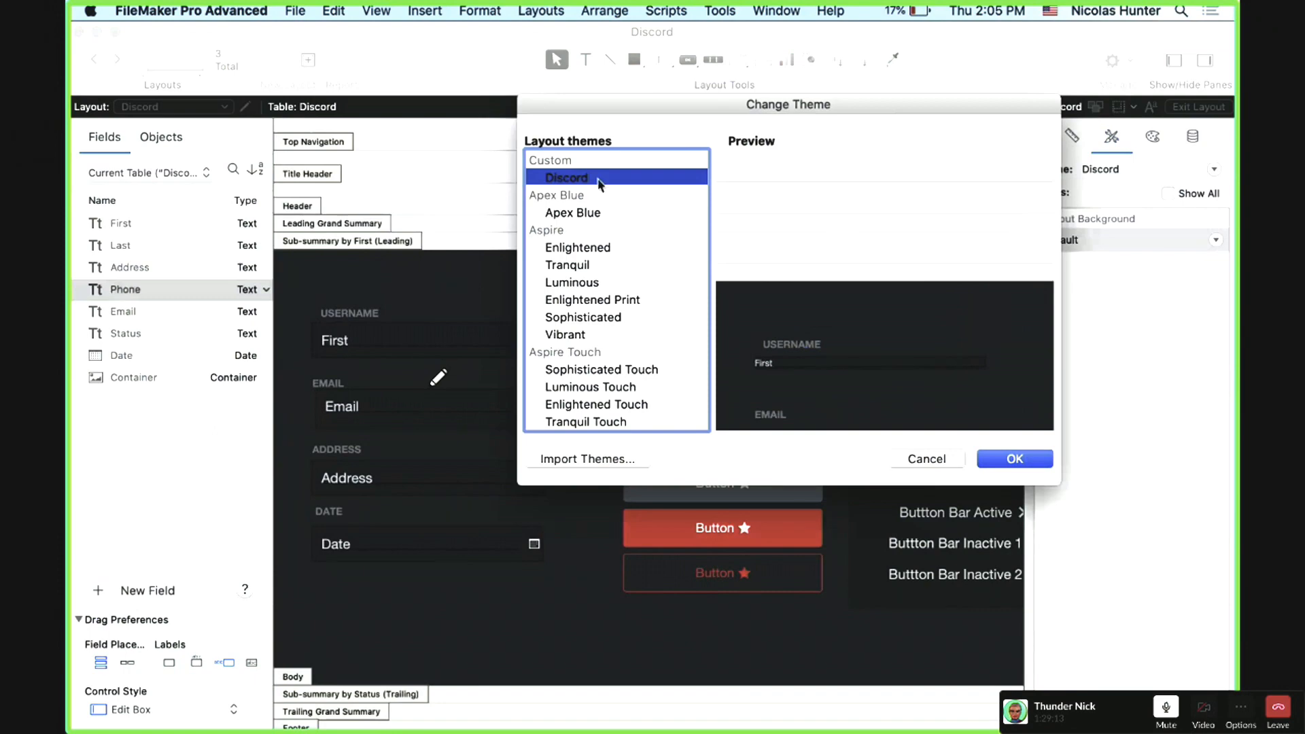
pyautogui.scroll(-3, 577, 217)
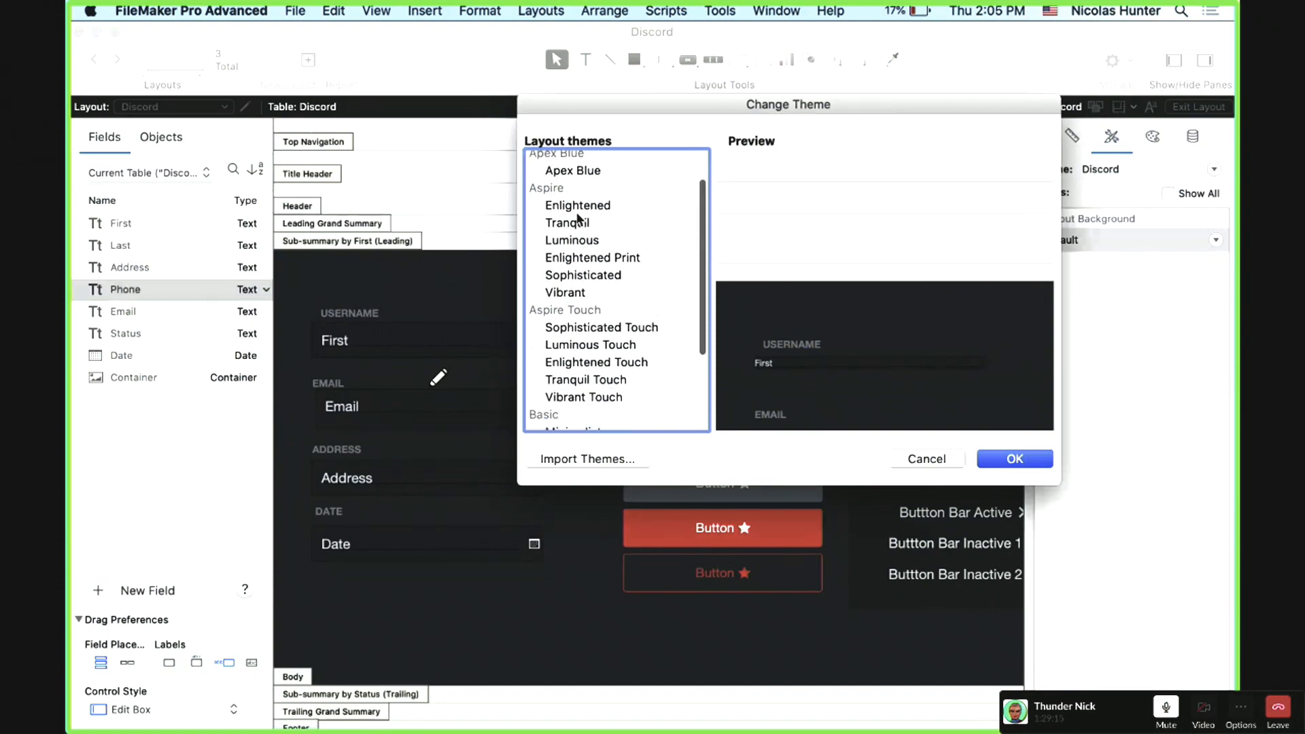
pyautogui.scroll(3, 577, 217)
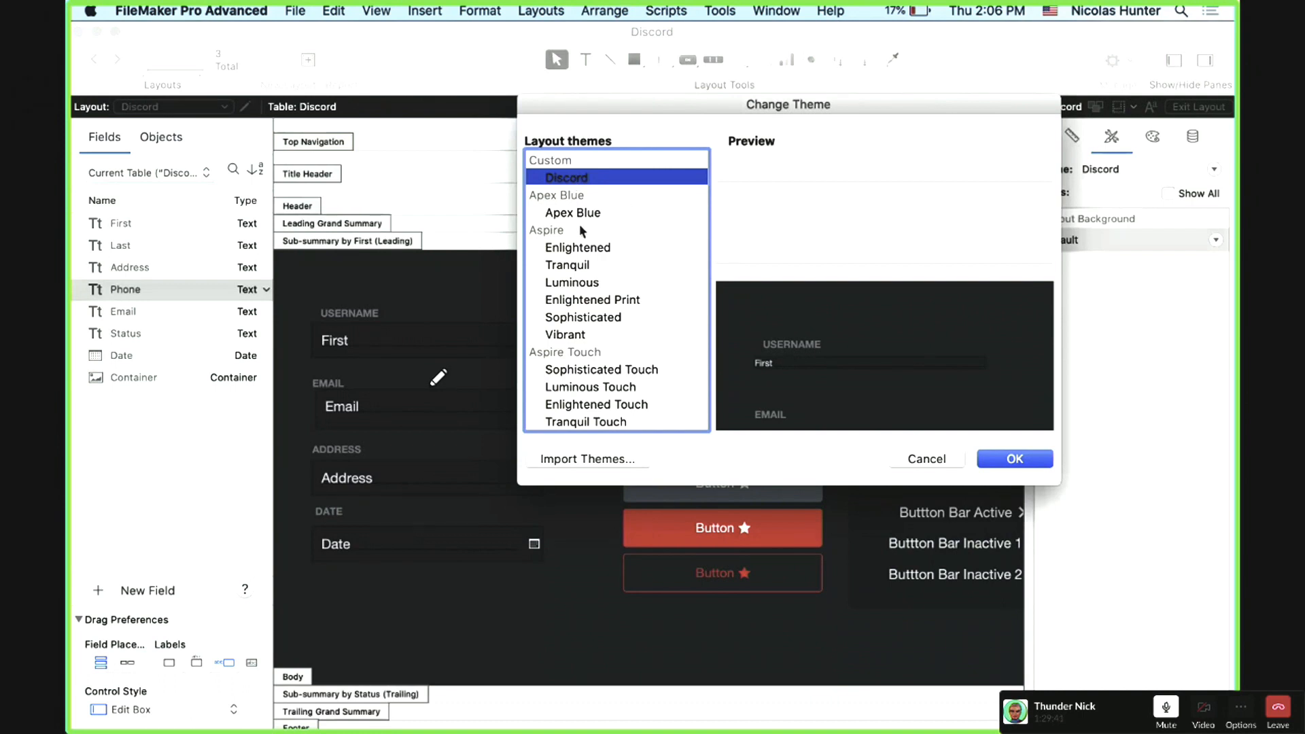
pyautogui.press('Return')
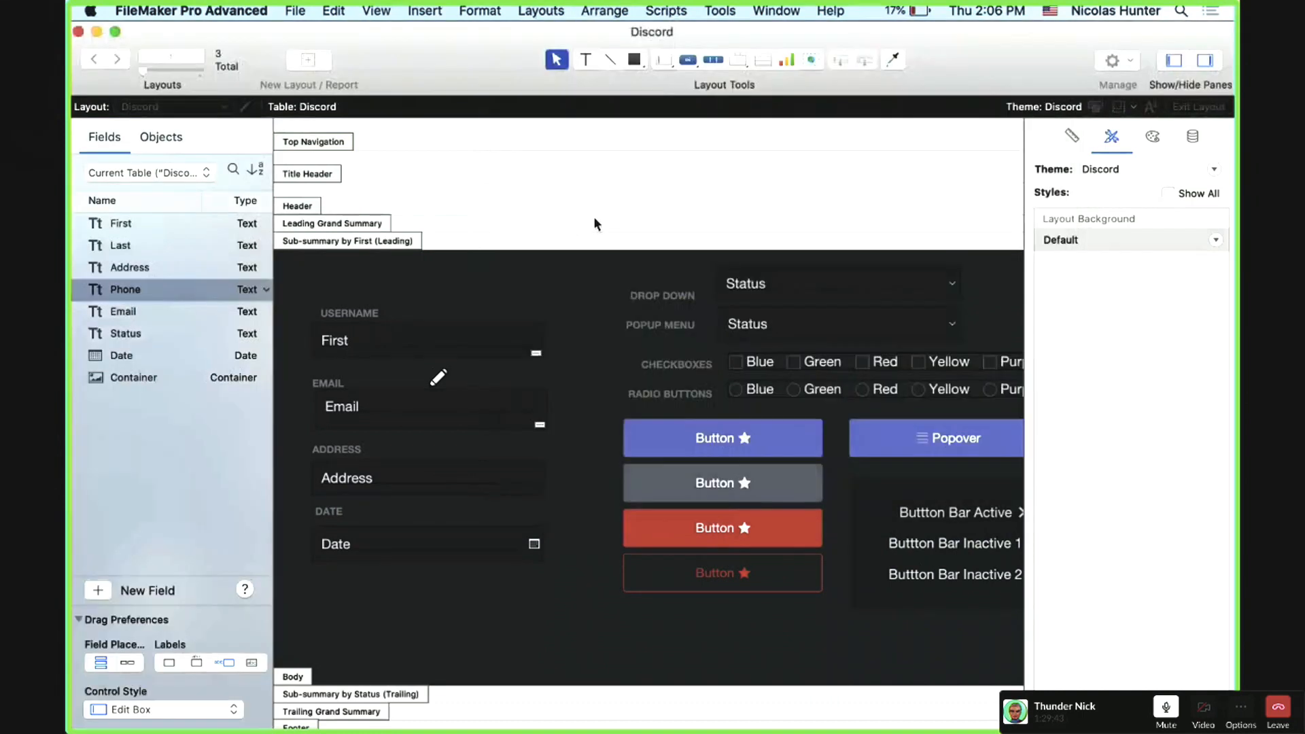
# Step: Check which styles the First field and its USERNAME label use
pyautogui.click(516, 336)
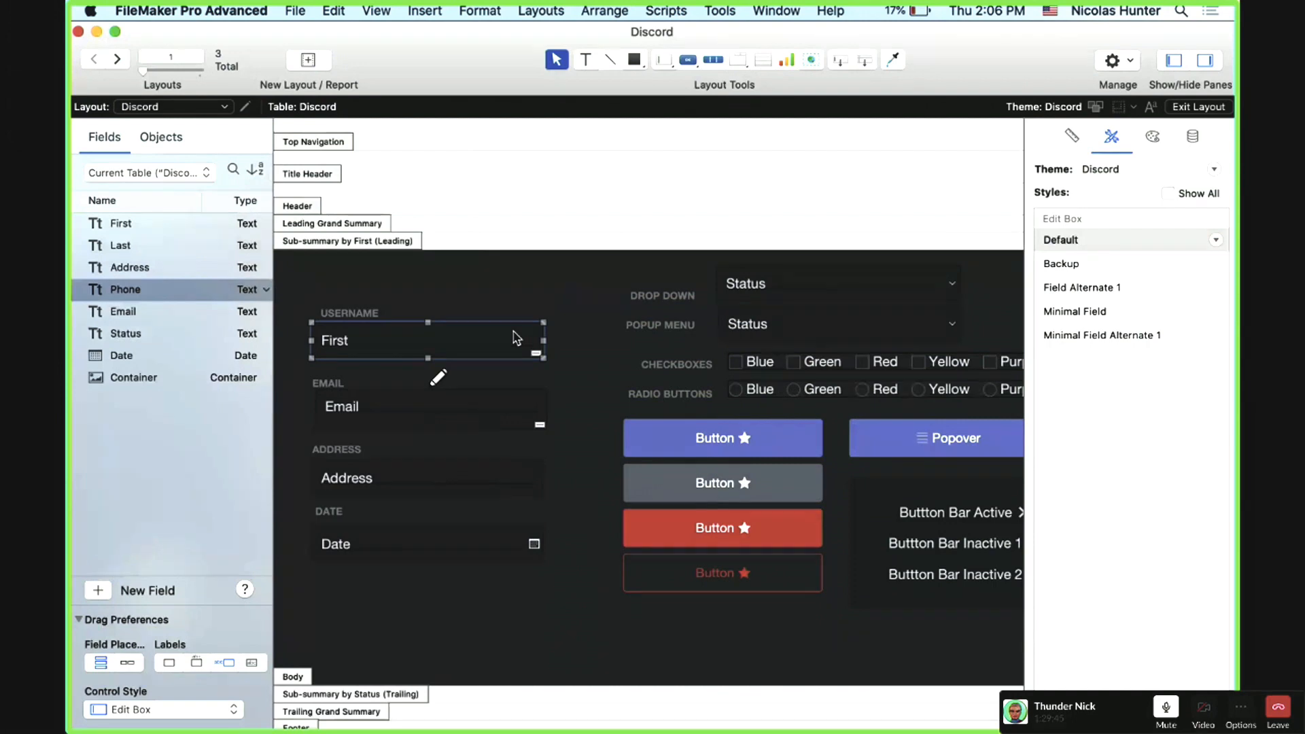
pyautogui.click(378, 316)
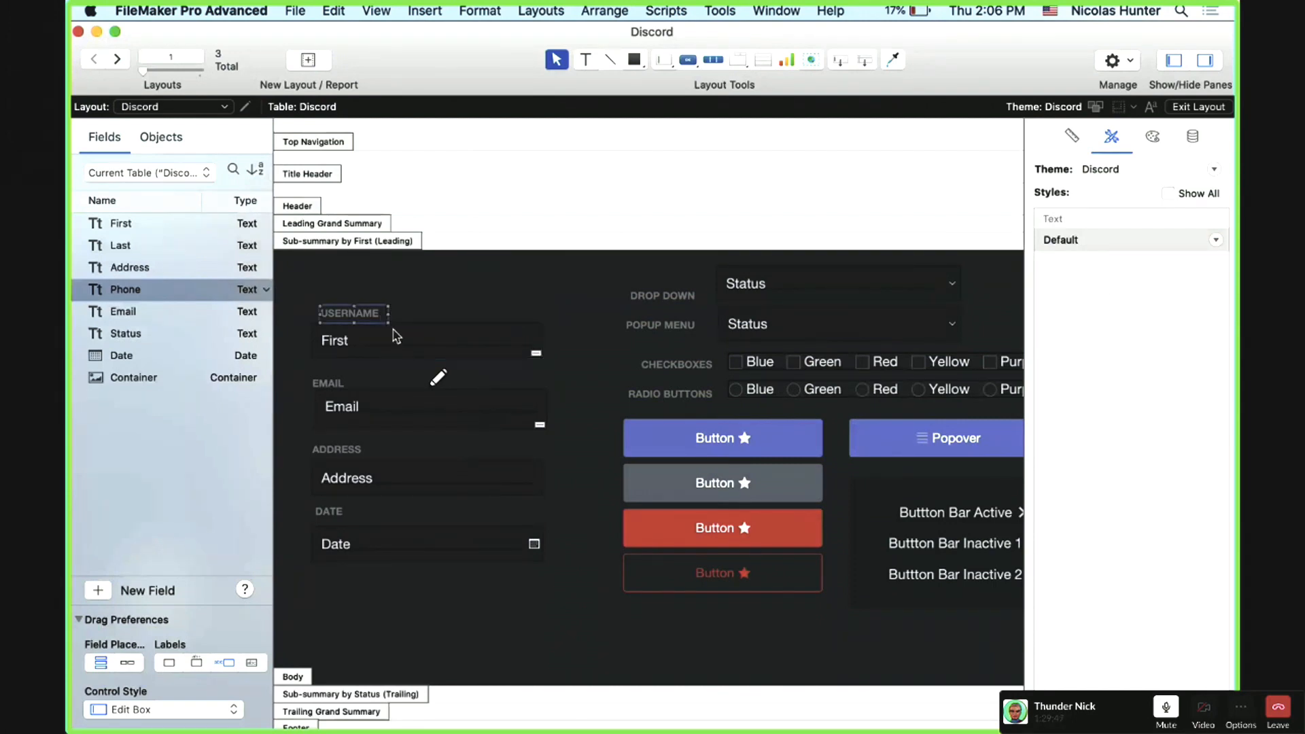
pyautogui.click(397, 336)
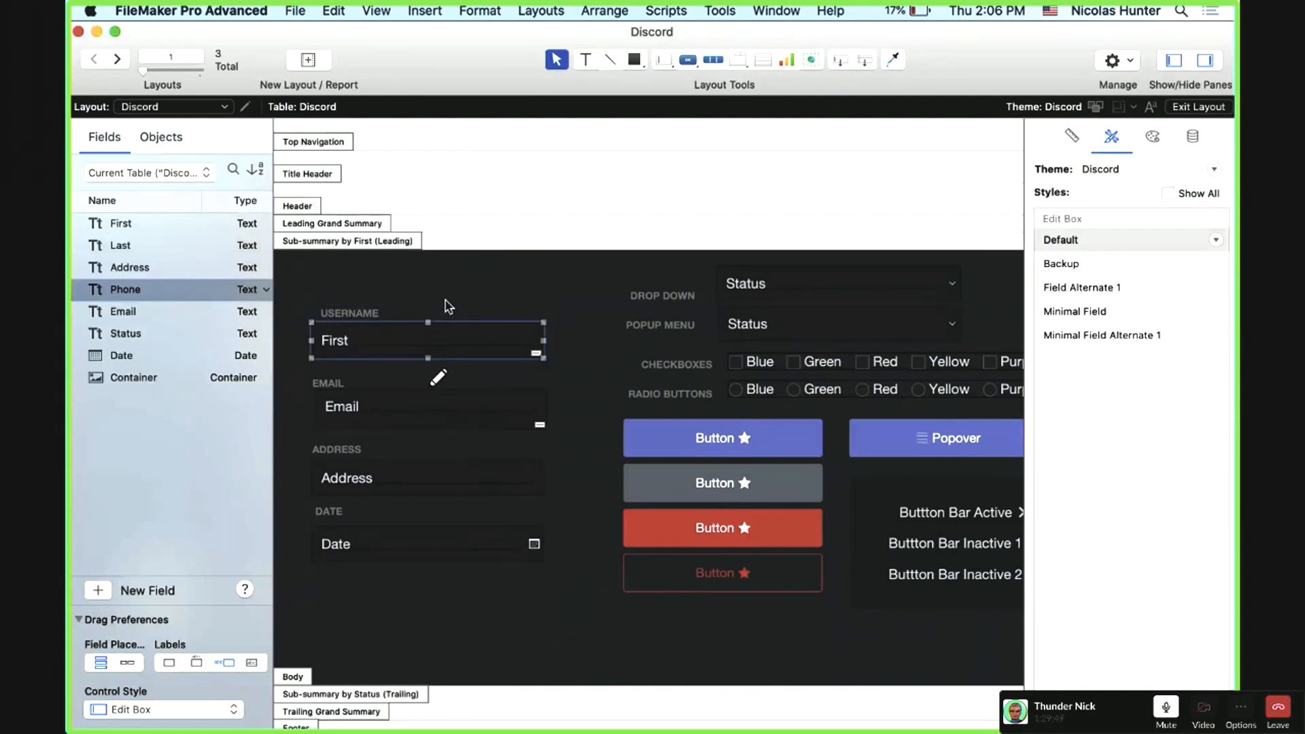
# Step: Compare the Fields, Controls and Portal panels of the tab control
pyautogui.hscroll(15, 445, 306)
pyautogui.hscroll(2, 446, 306)
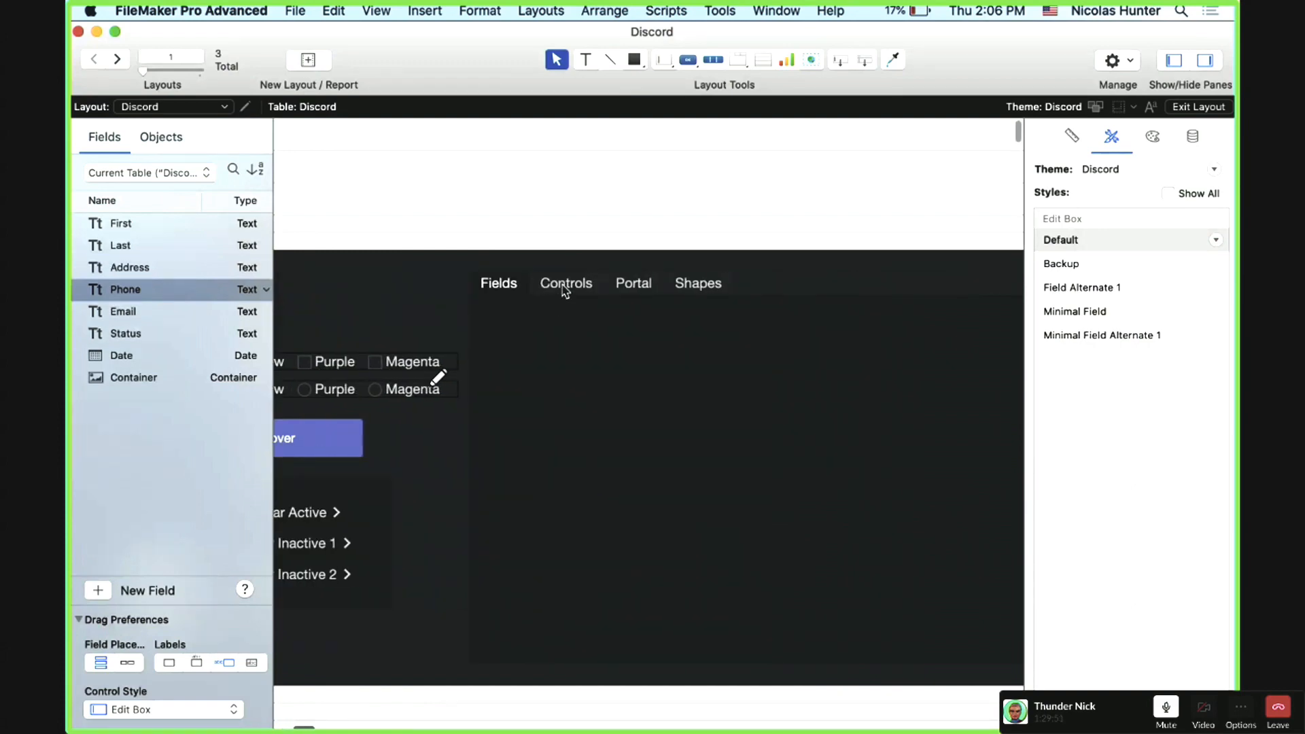
pyautogui.click(564, 290)
pyautogui.click(493, 286)
pyautogui.click(562, 288)
pyautogui.click(516, 291)
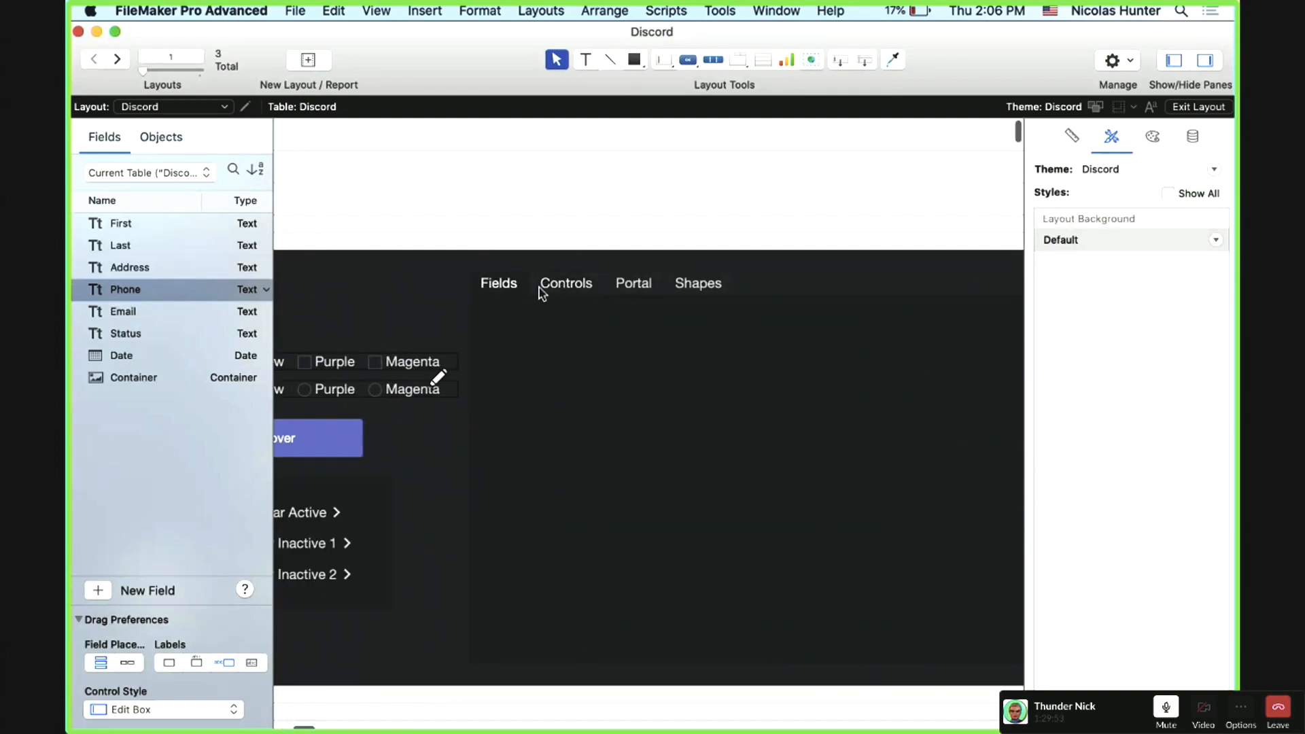
pyautogui.click(562, 292)
pyautogui.doubleClick(562, 293)
pyautogui.press('Escape')
pyautogui.click(654, 287)
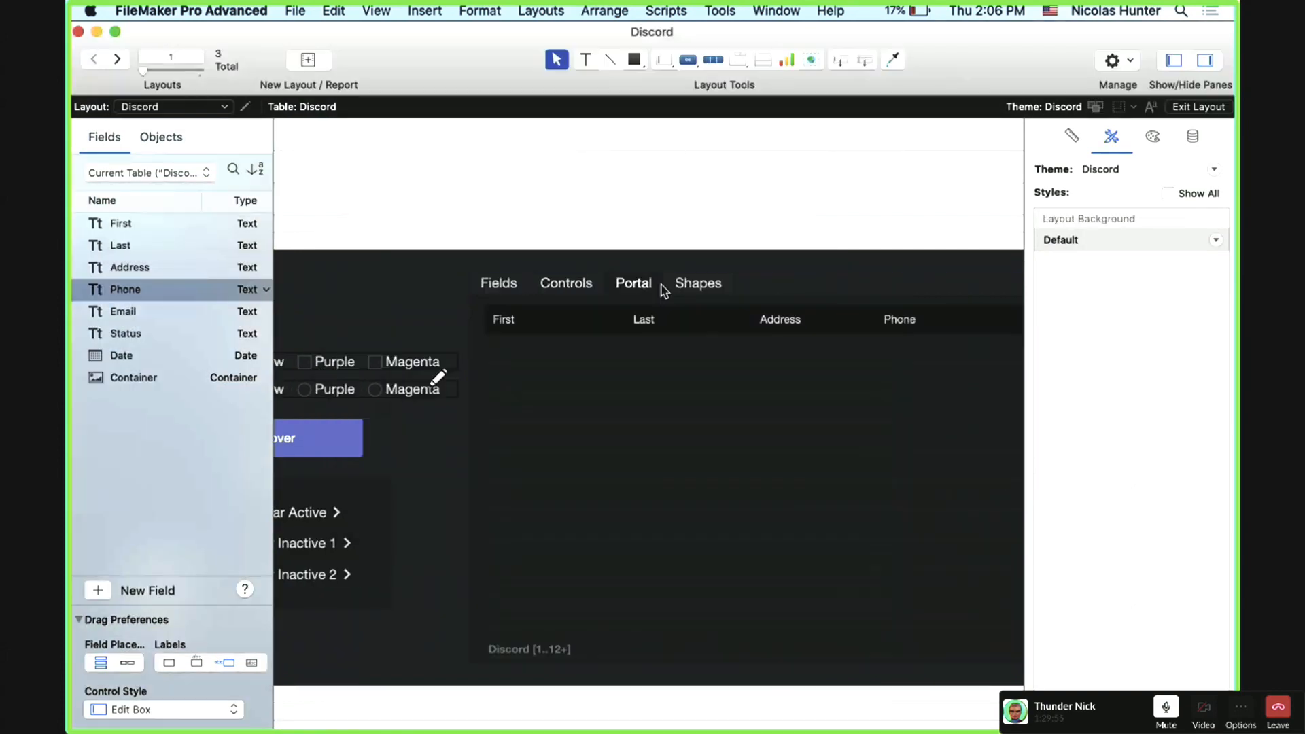
pyautogui.click(644, 287)
pyautogui.click(459, 284)
# Step: Check which button styles the stacked star buttons use
pyautogui.hscroll(-15, 437, 279)
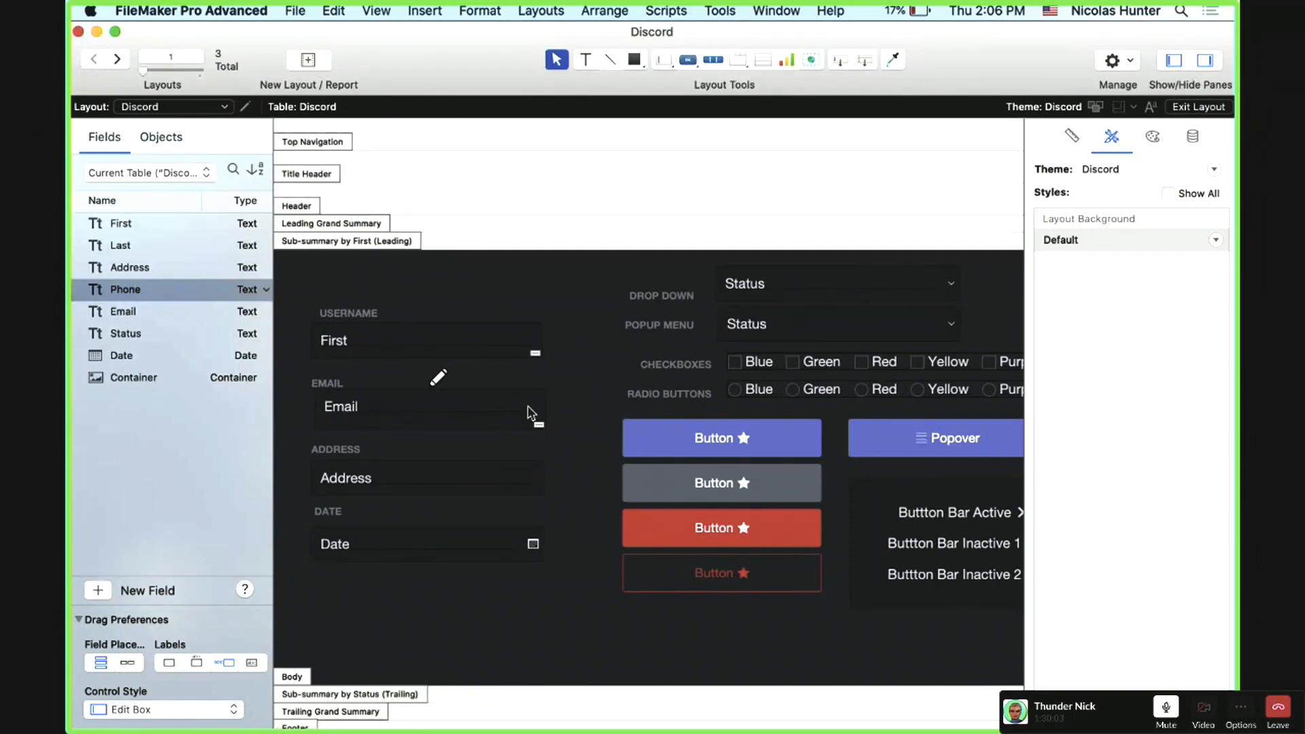
pyautogui.click(716, 584)
pyautogui.click(721, 530)
pyautogui.click(718, 491)
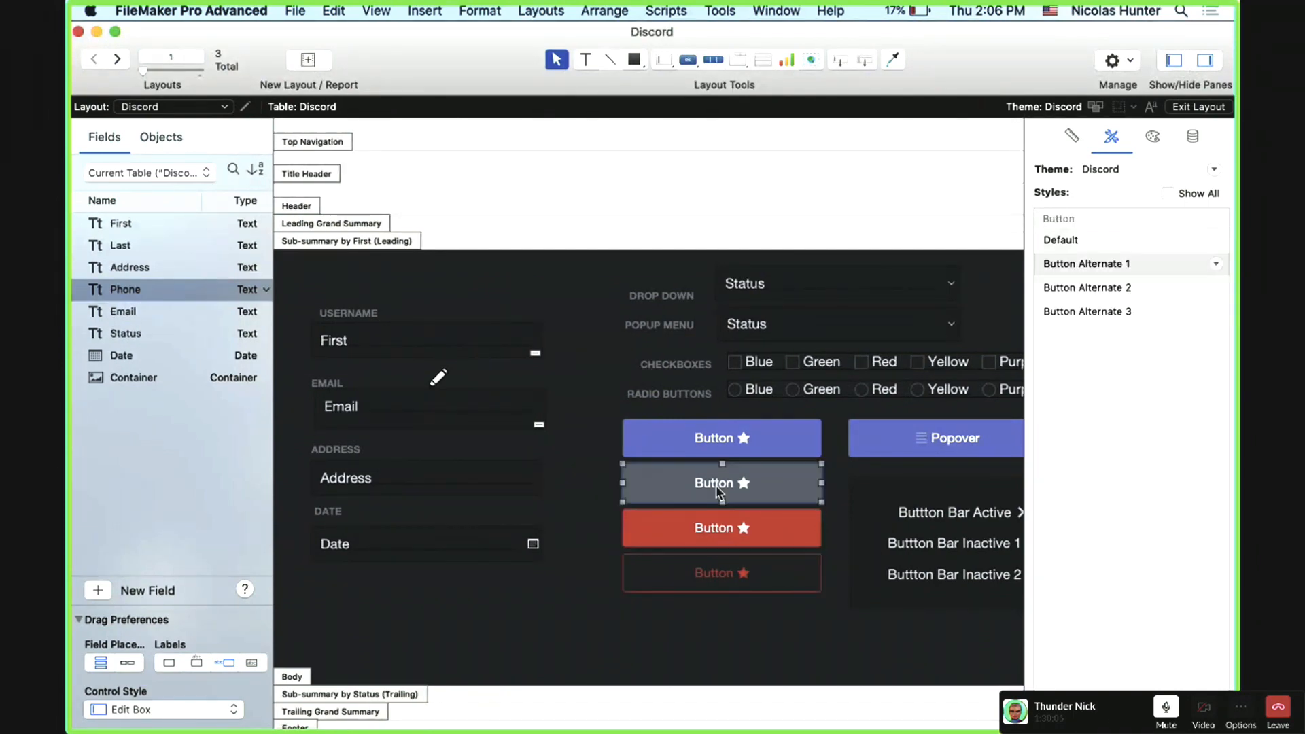
pyautogui.click(729, 441)
# Step: Move the Popover button slightly closer to the column of star buttons
pyautogui.hscroll(5, 836, 452)
pyautogui.click(766, 440)
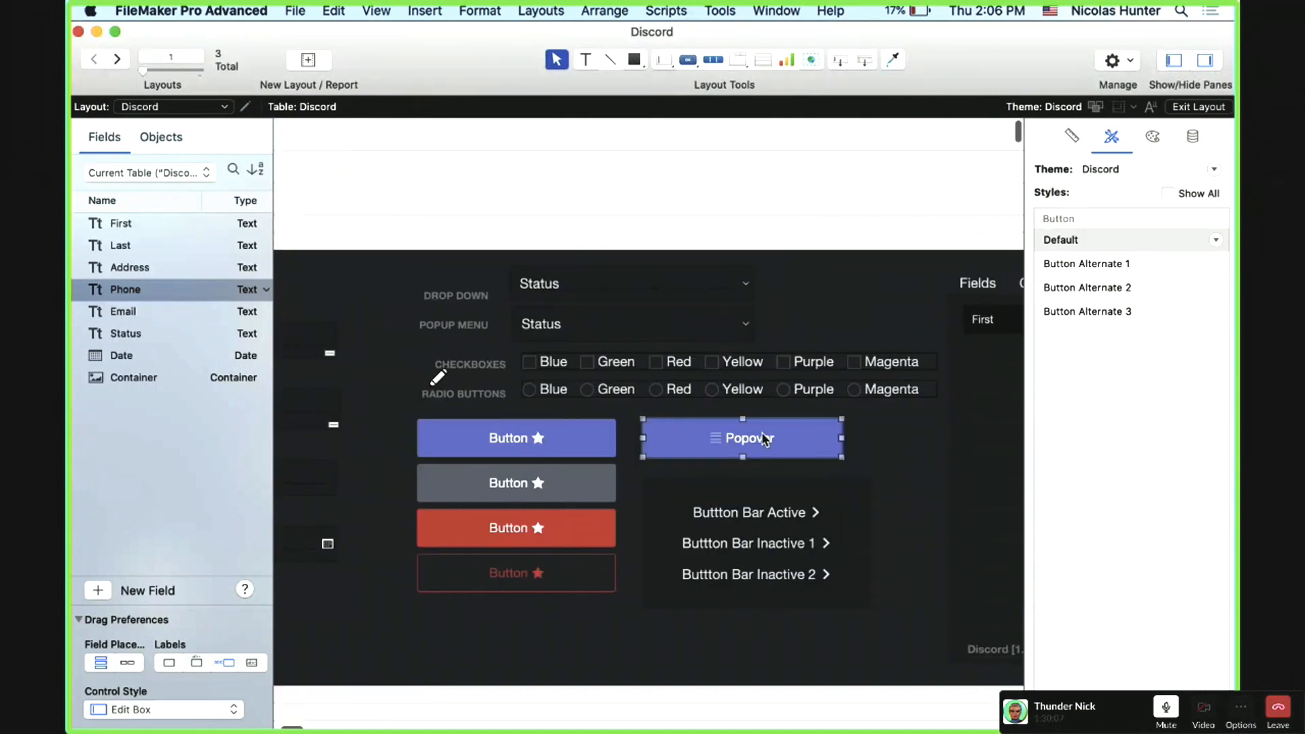
pyautogui.moveTo(766, 441); pyautogui.dragTo(751, 442)
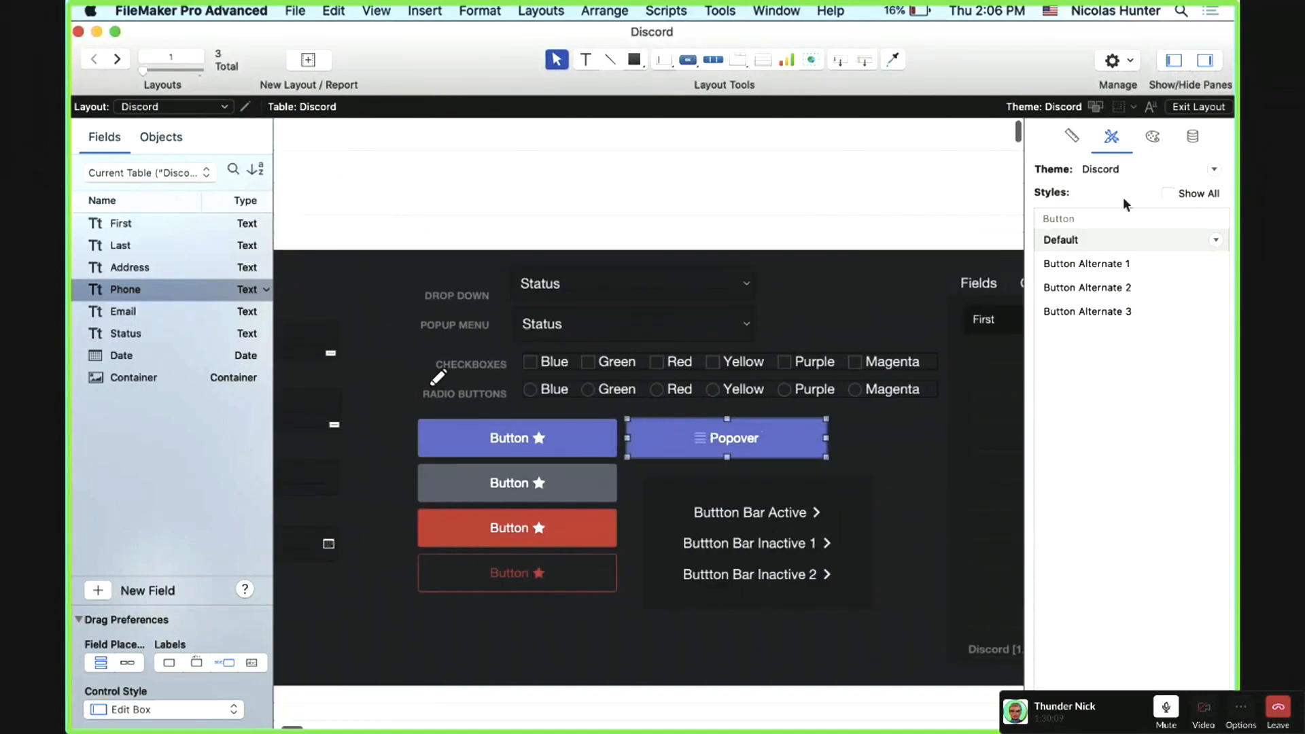
# Step: Inspect the appearance settings of the Popover button, the radio button set and the First field
pyautogui.click(1153, 136)
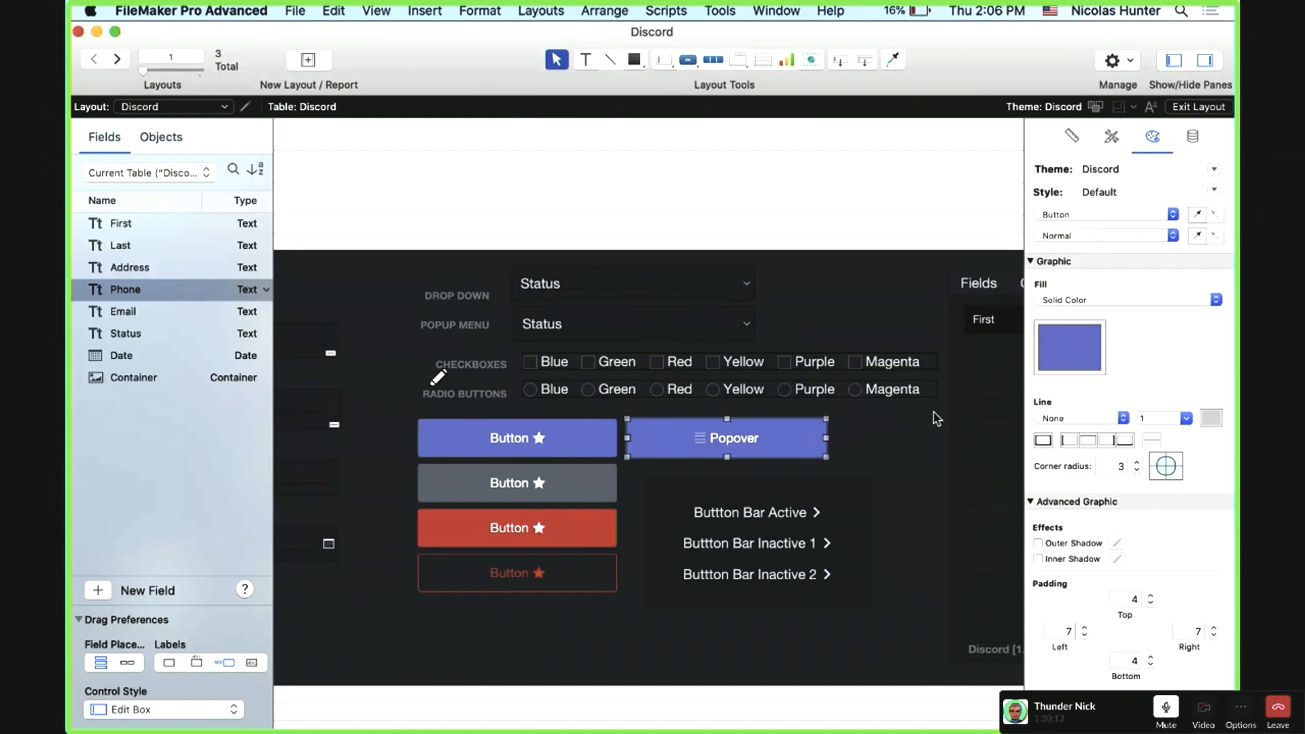
pyautogui.click(699, 395)
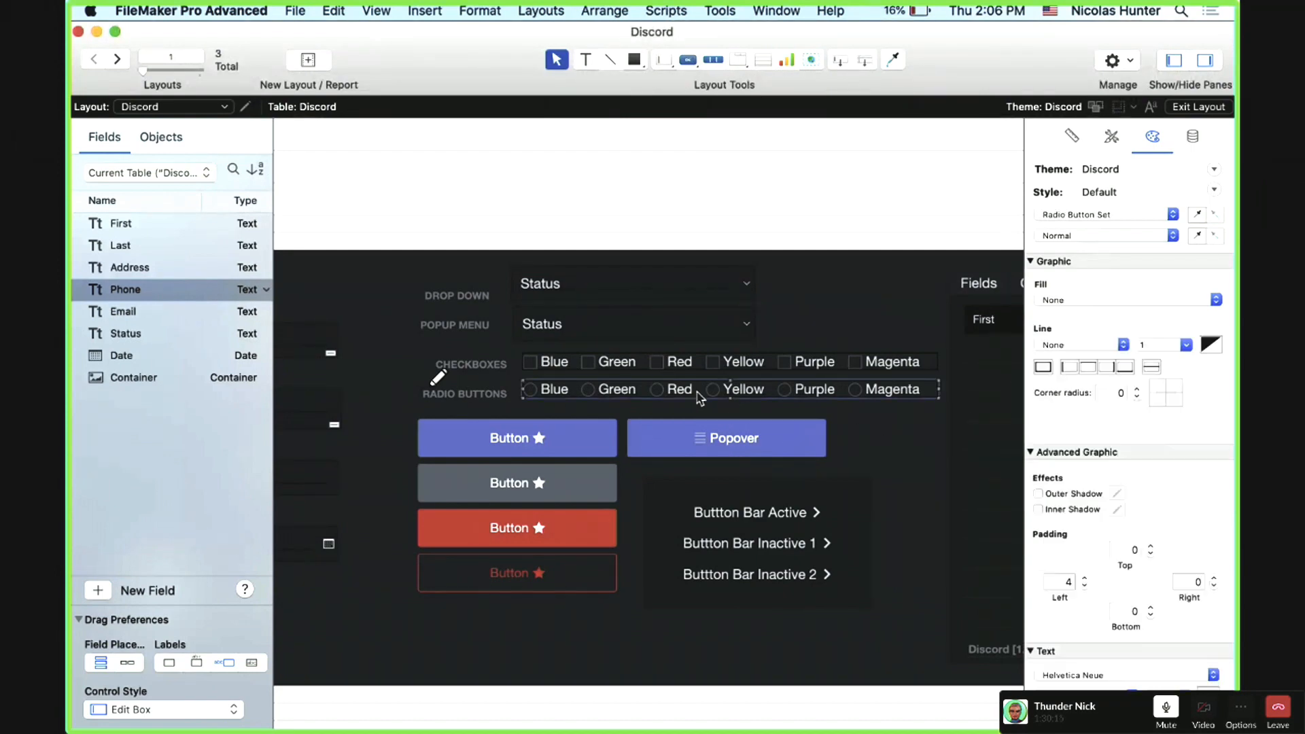
pyautogui.hscroll(-6, 699, 396)
pyautogui.click(376, 340)
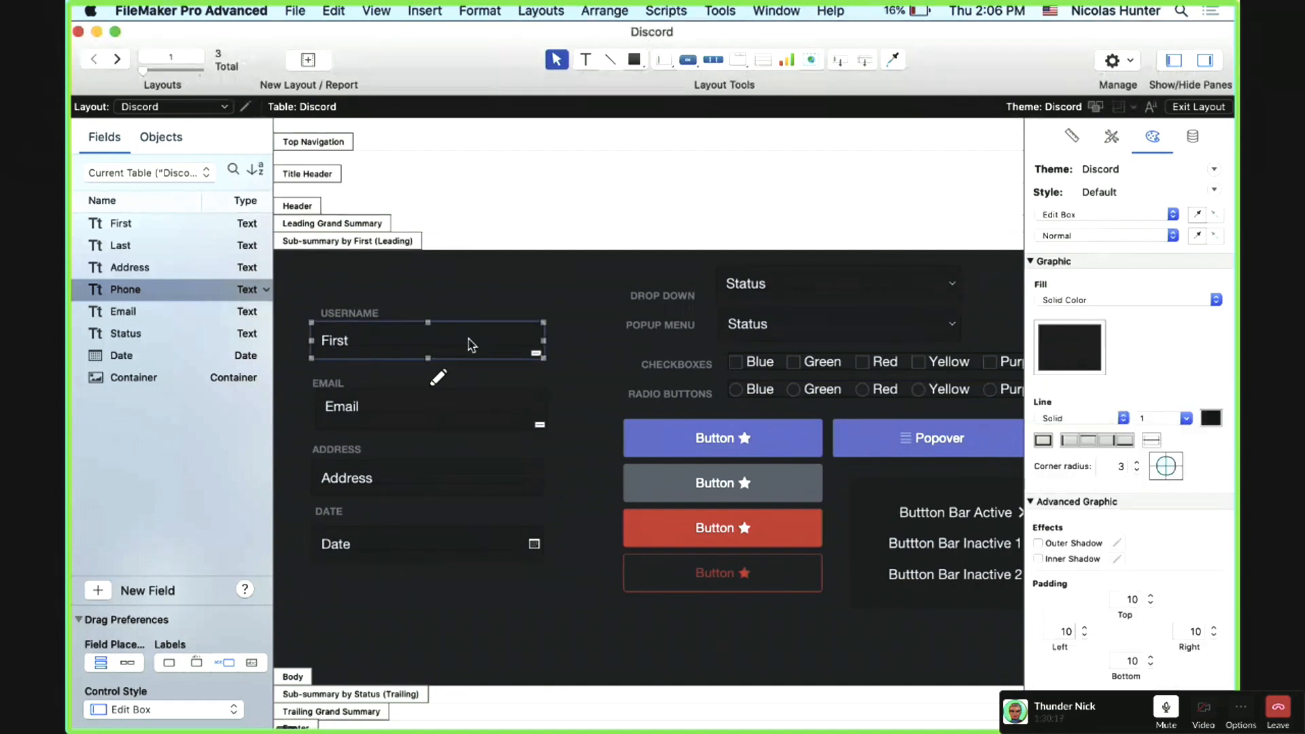
pyautogui.click(433, 363)
# Step: Inspect the shared appearance settings of the First, Email, Address and Date fields together, and clear the selection
pyautogui.click(432, 342)
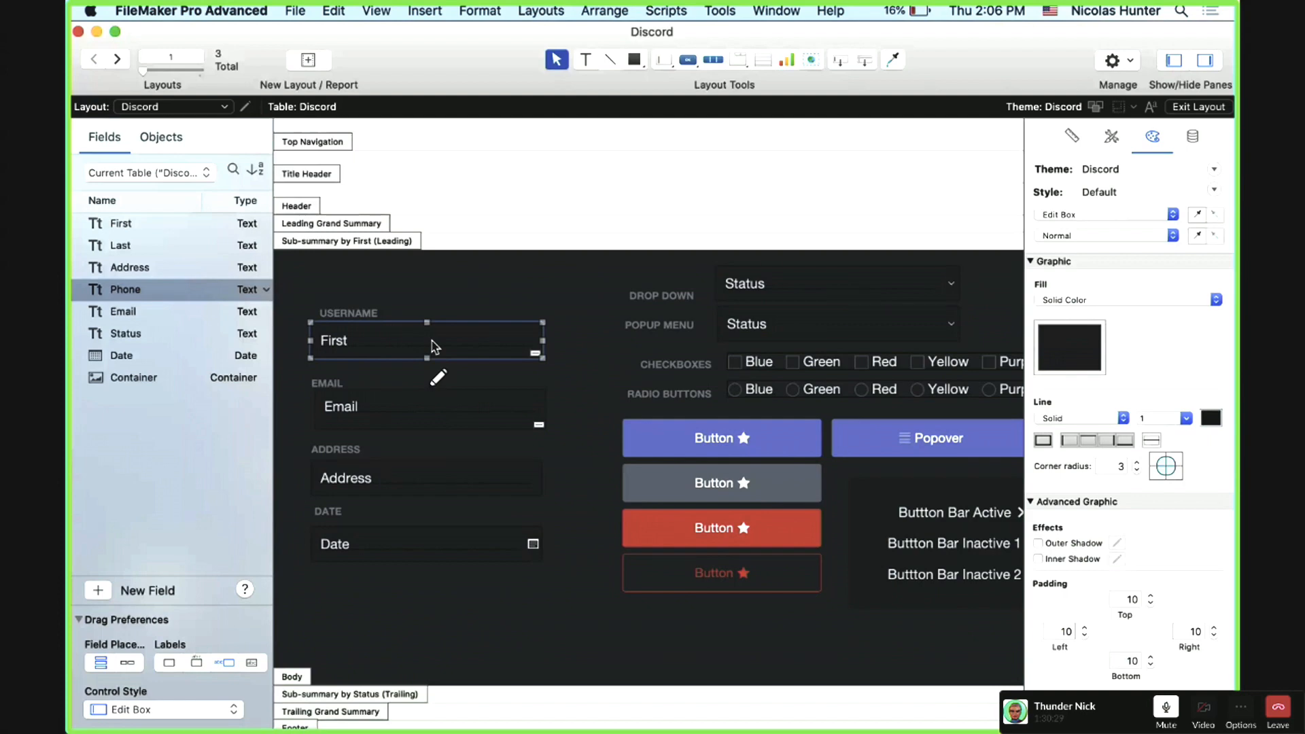
pyautogui.keyDown('shift'); pyautogui.click(441, 404); pyautogui.keyUp('shift')
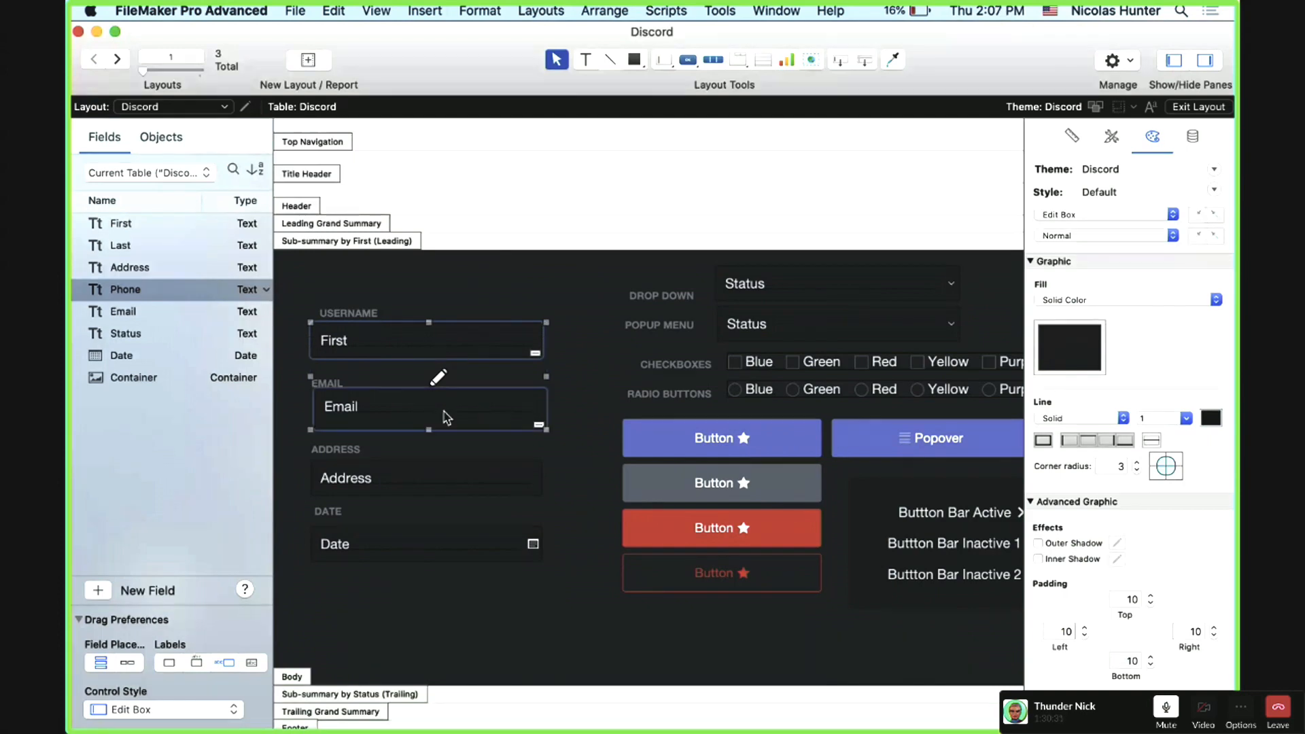
pyautogui.keyDown('shift'); pyautogui.click(458, 479); pyautogui.keyUp('shift')
pyautogui.keyDown('shift'); pyautogui.click(476, 531); pyautogui.keyUp('shift')
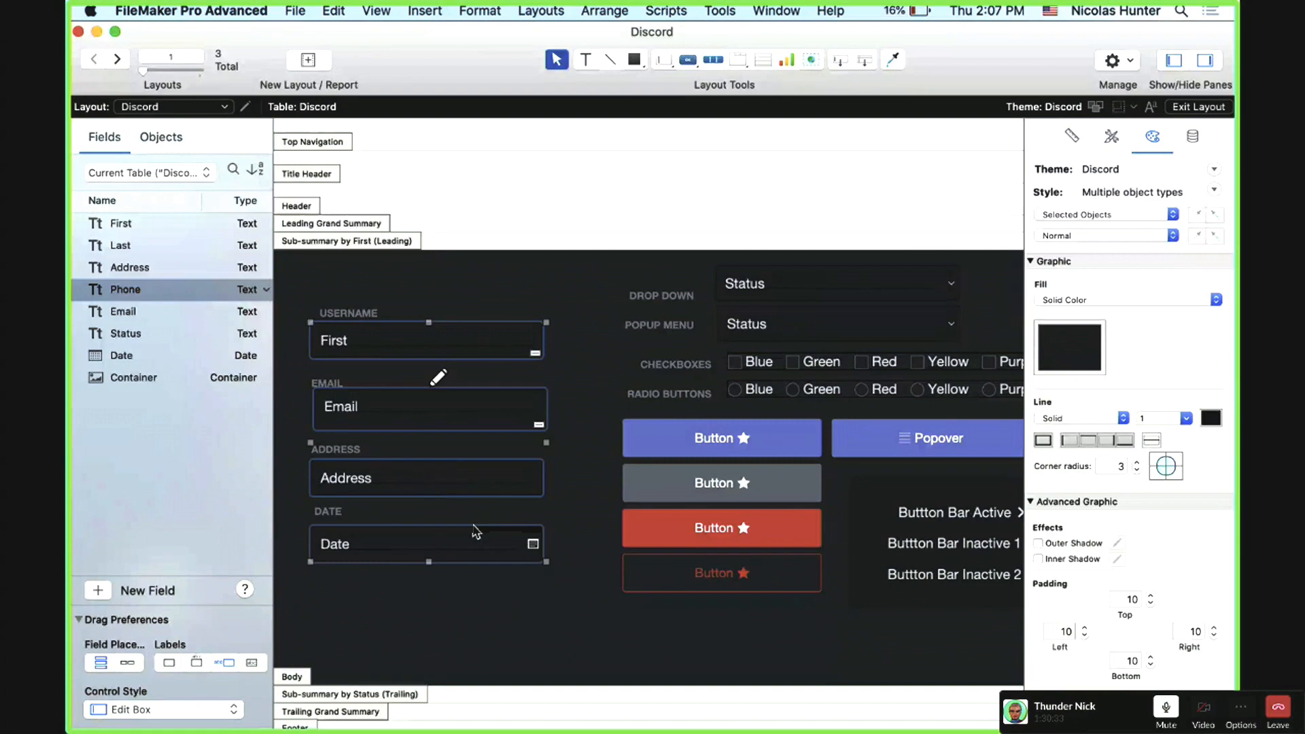
pyautogui.click(511, 304)
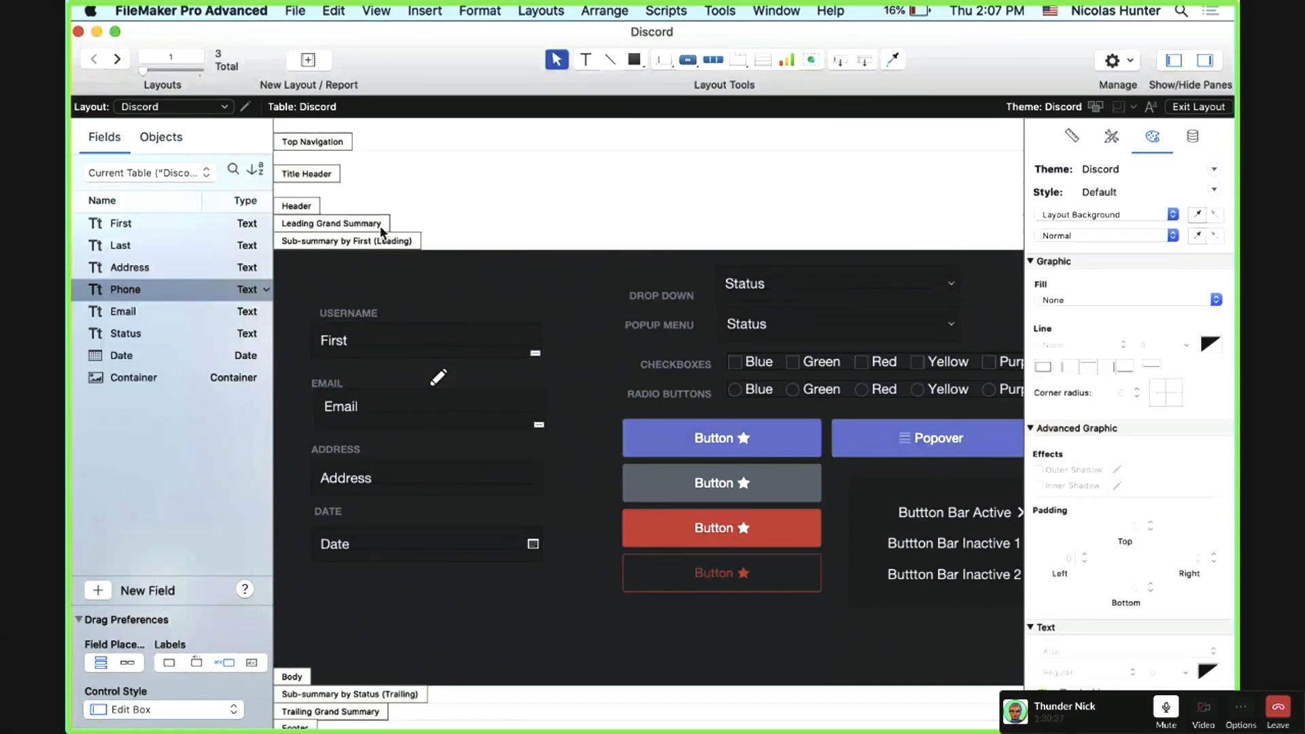
# Step: Select the Top Navigation part and place the Discord app window over the layout for reference
pyautogui.click(333, 141)
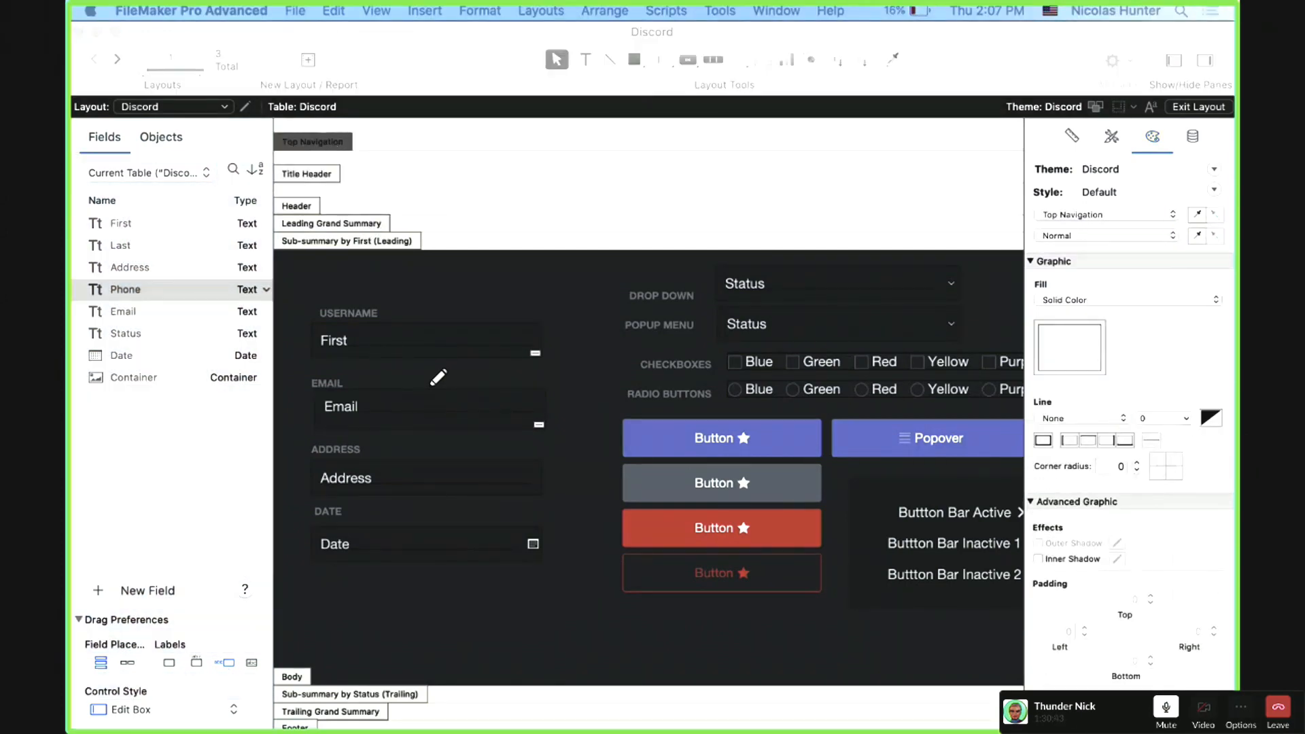
pyautogui.moveTo(75, 457); pyautogui.dragTo(1093, 259)
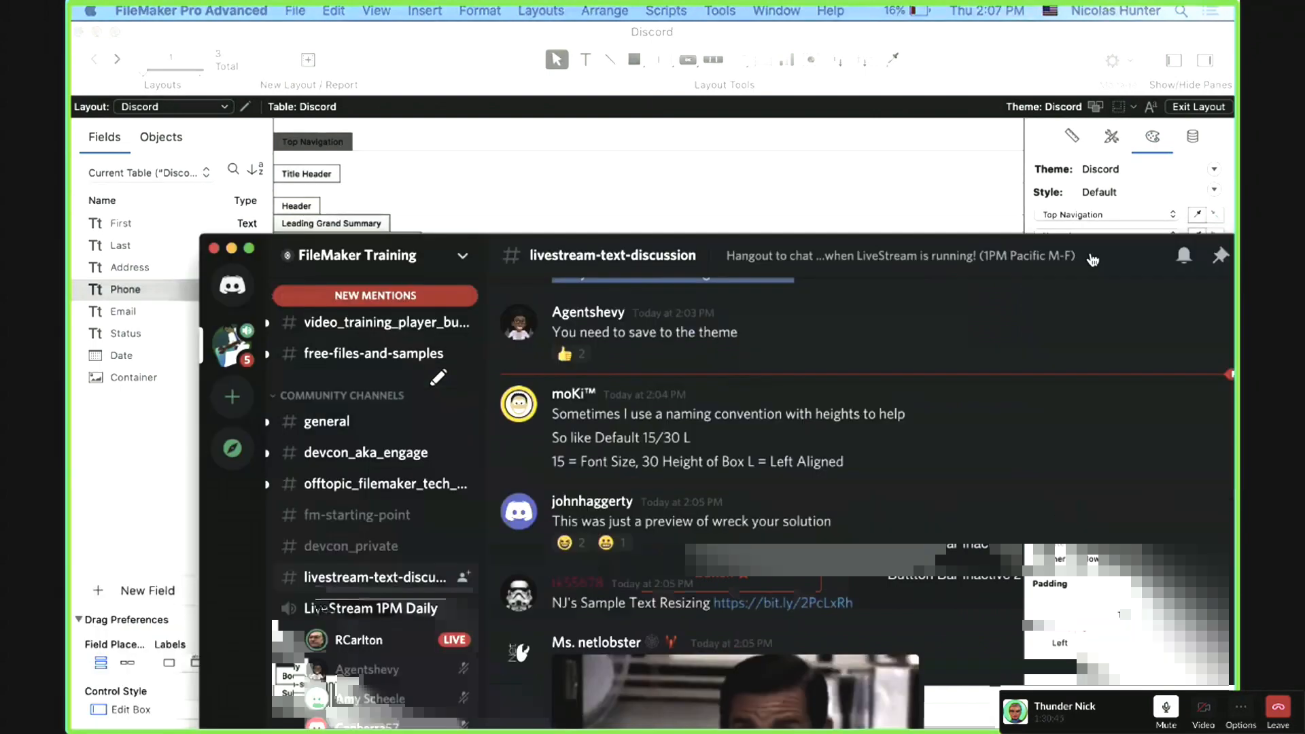
pyautogui.moveTo(543, 243); pyautogui.dragTo(513, 242)
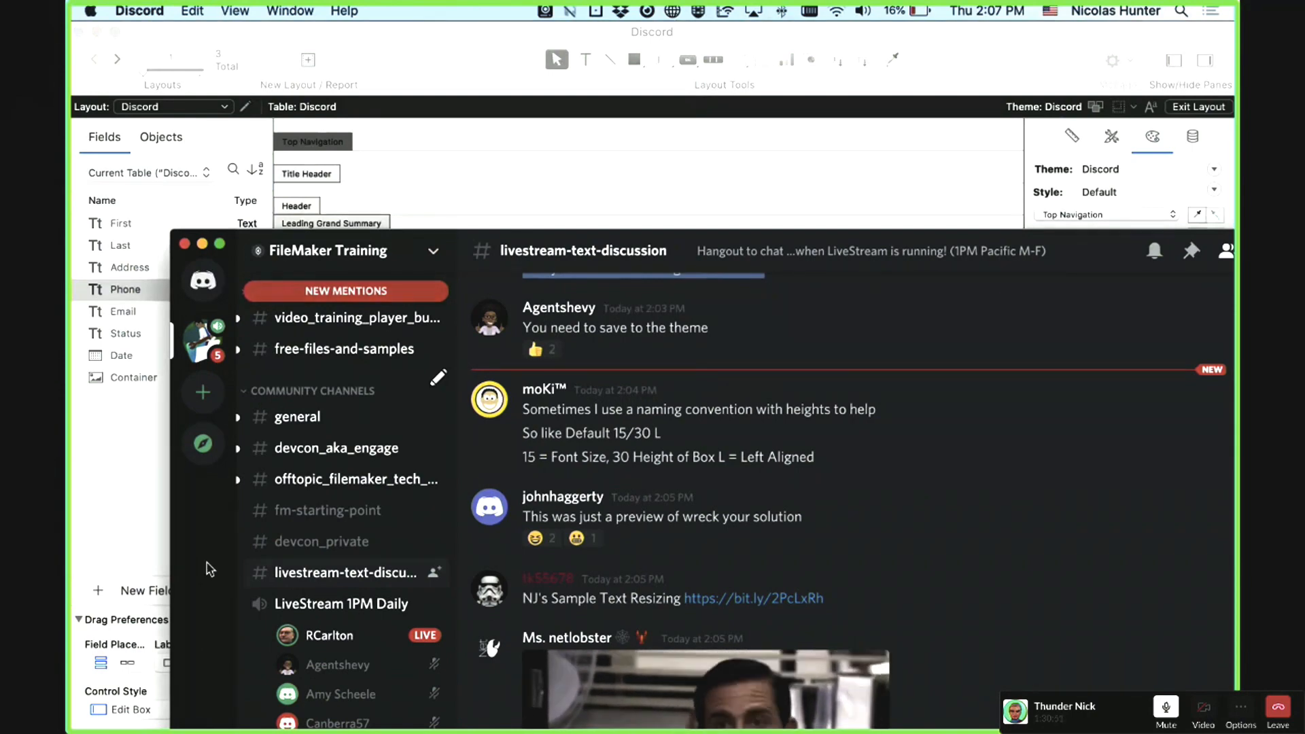
# Step: Fill the Top Navigation part with the dark color 202225 and save the change to its Default style
pyautogui.moveTo(518, 242); pyautogui.dragTo(72, 221)
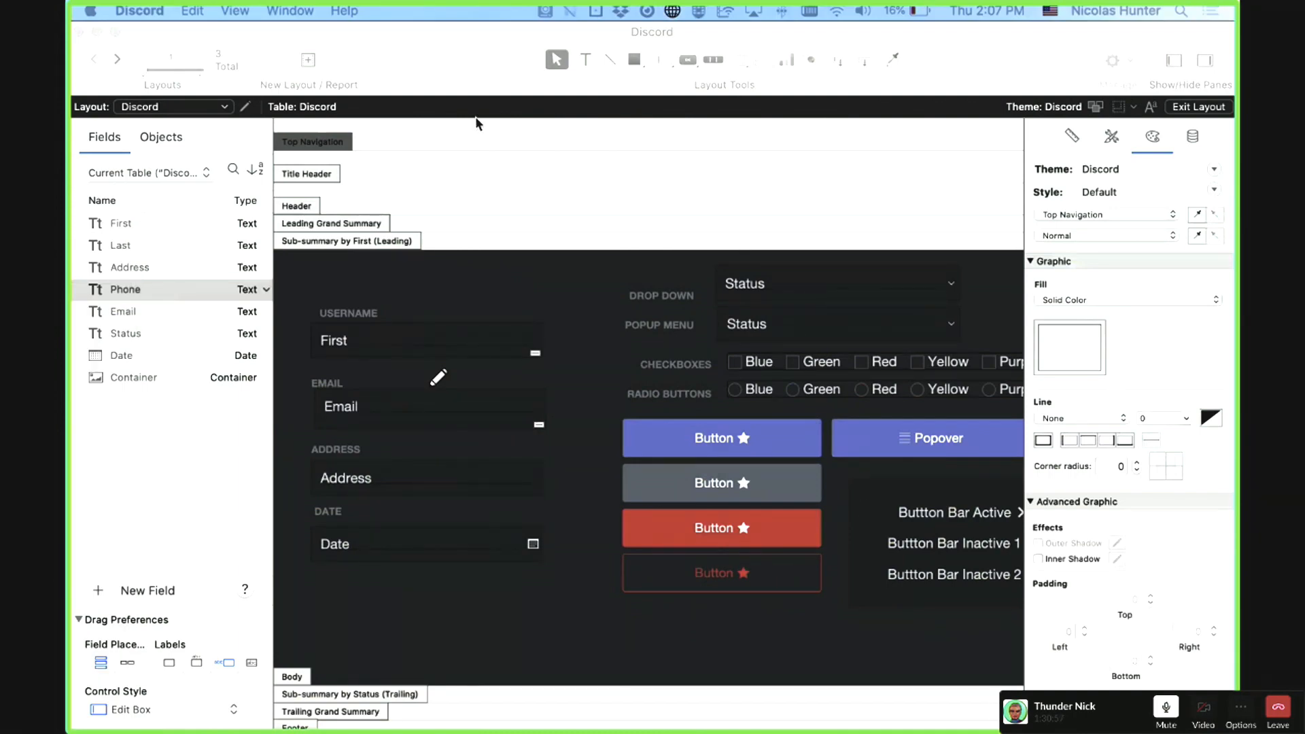
pyautogui.click(338, 138)
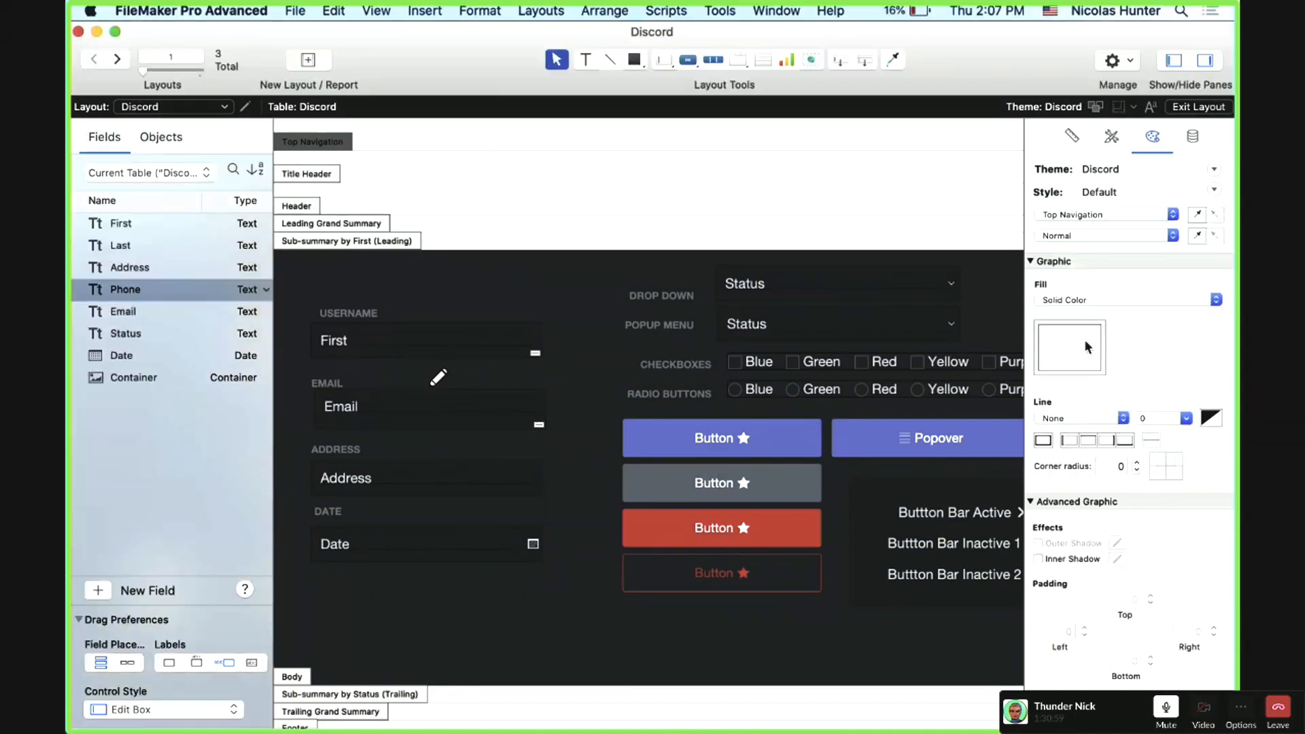
pyautogui.click(1084, 346)
pyautogui.click(1076, 438)
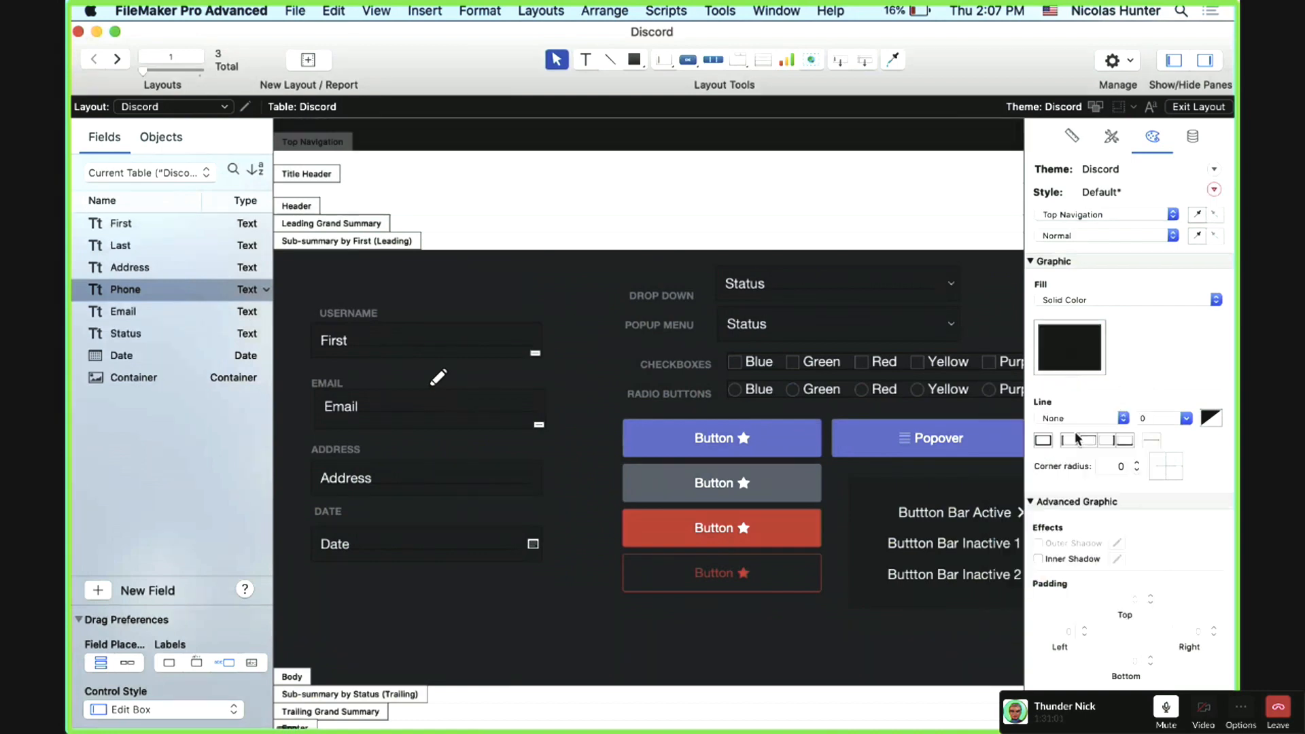
pyautogui.click(1214, 189)
pyautogui.click(1214, 207)
pyautogui.scroll(-1, 346, 155)
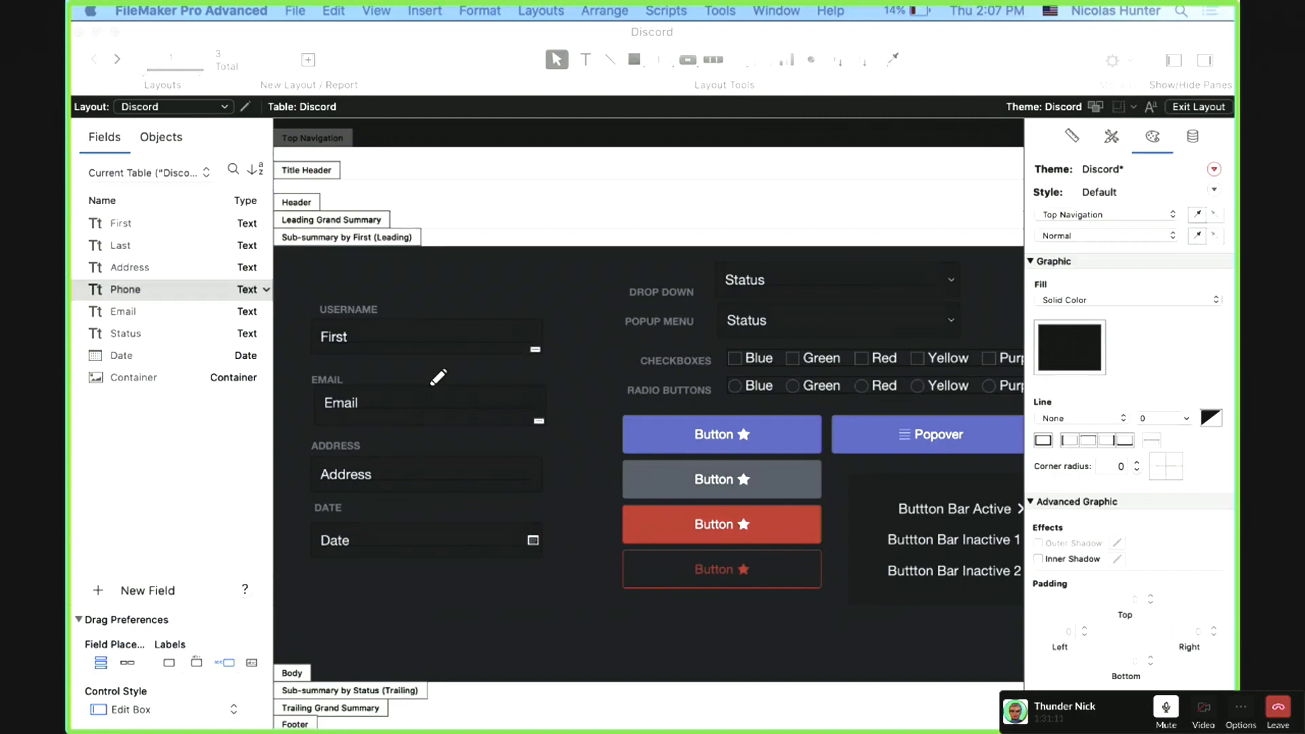
# Step: Set the Title Header part's solid fill color to 2F3136
pyautogui.click(311, 171)
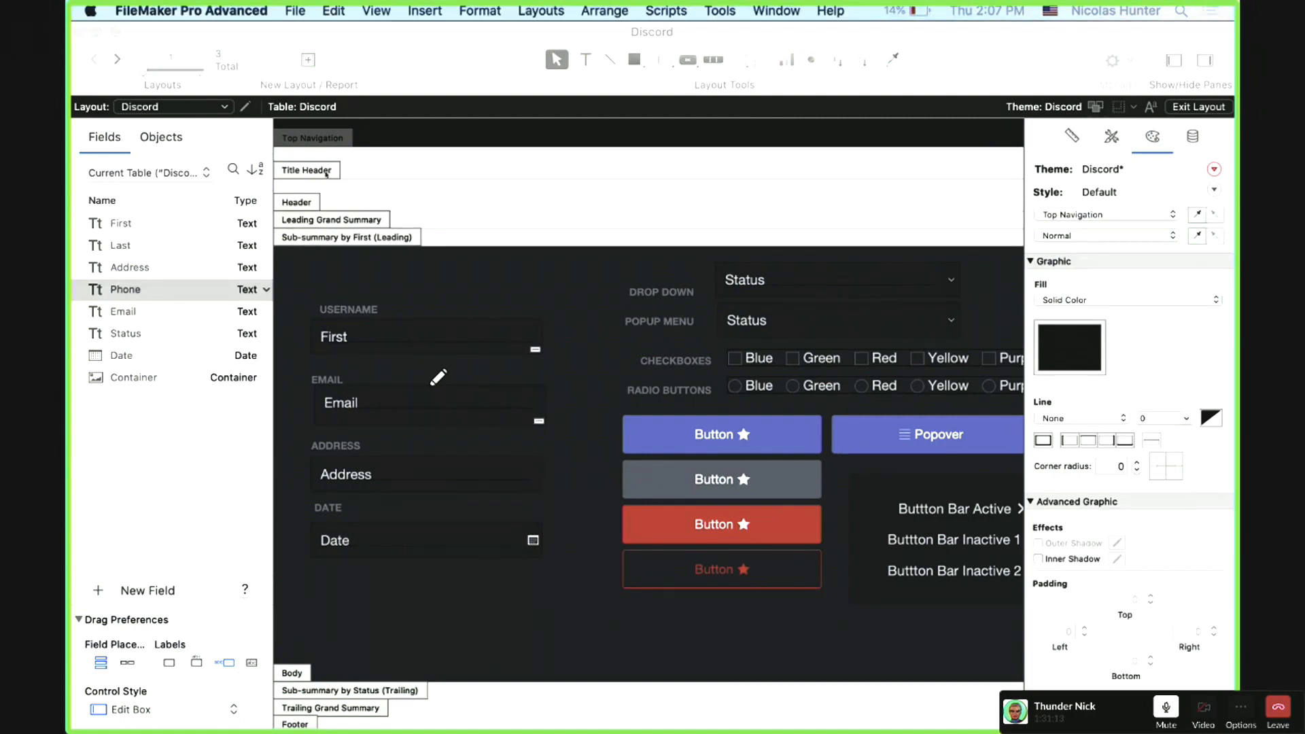
pyautogui.click(1069, 346)
pyautogui.click(1115, 401)
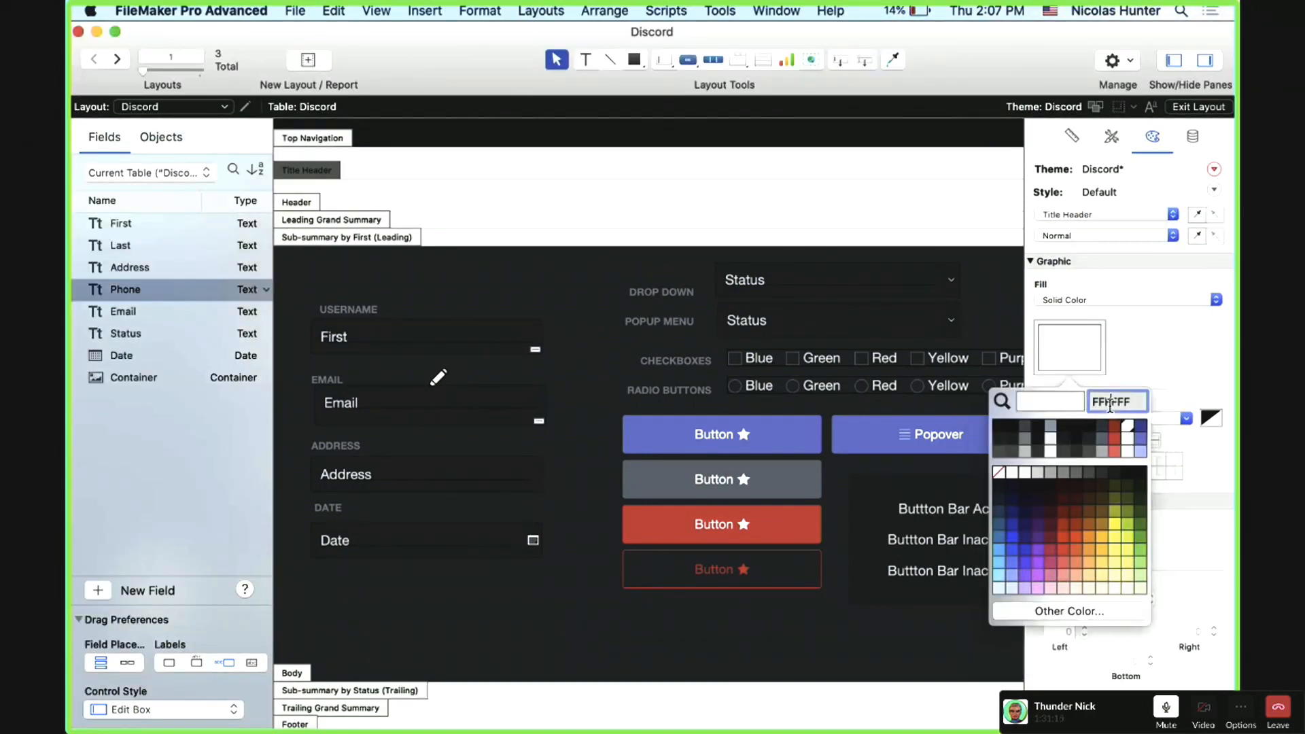
pyautogui.write('2F3136')
pyautogui.press('Return')
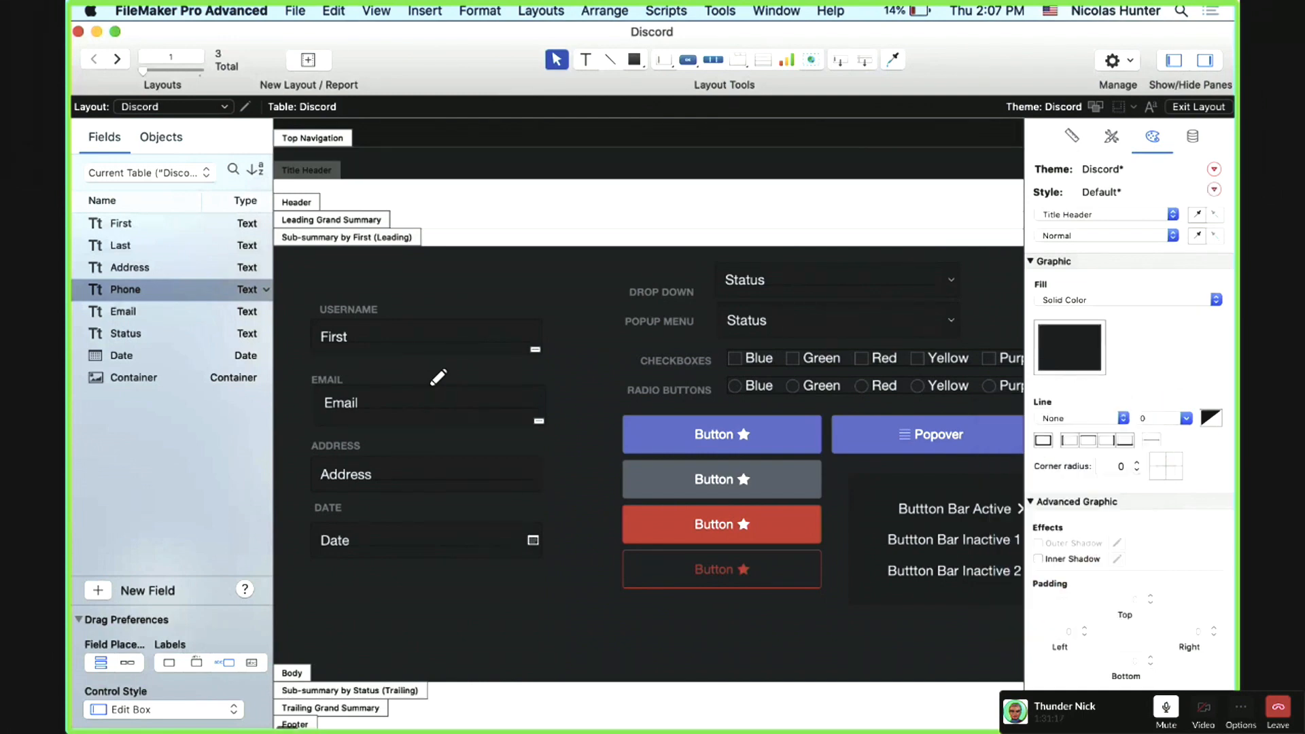
# Step: Set the Footer part's solid fill color to 2F3136
pyautogui.scroll(-5, 484, 574)
pyautogui.click(296, 597)
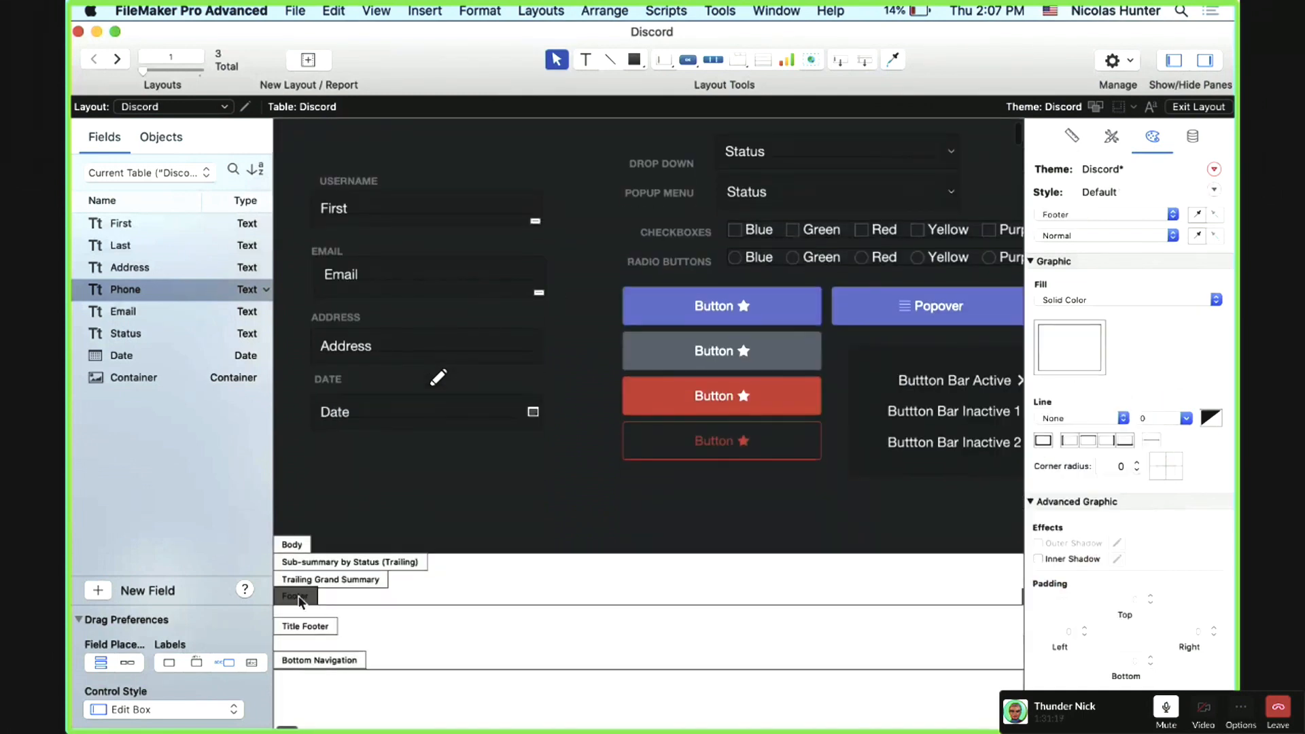
pyautogui.click(1087, 359)
pyautogui.write('202225')
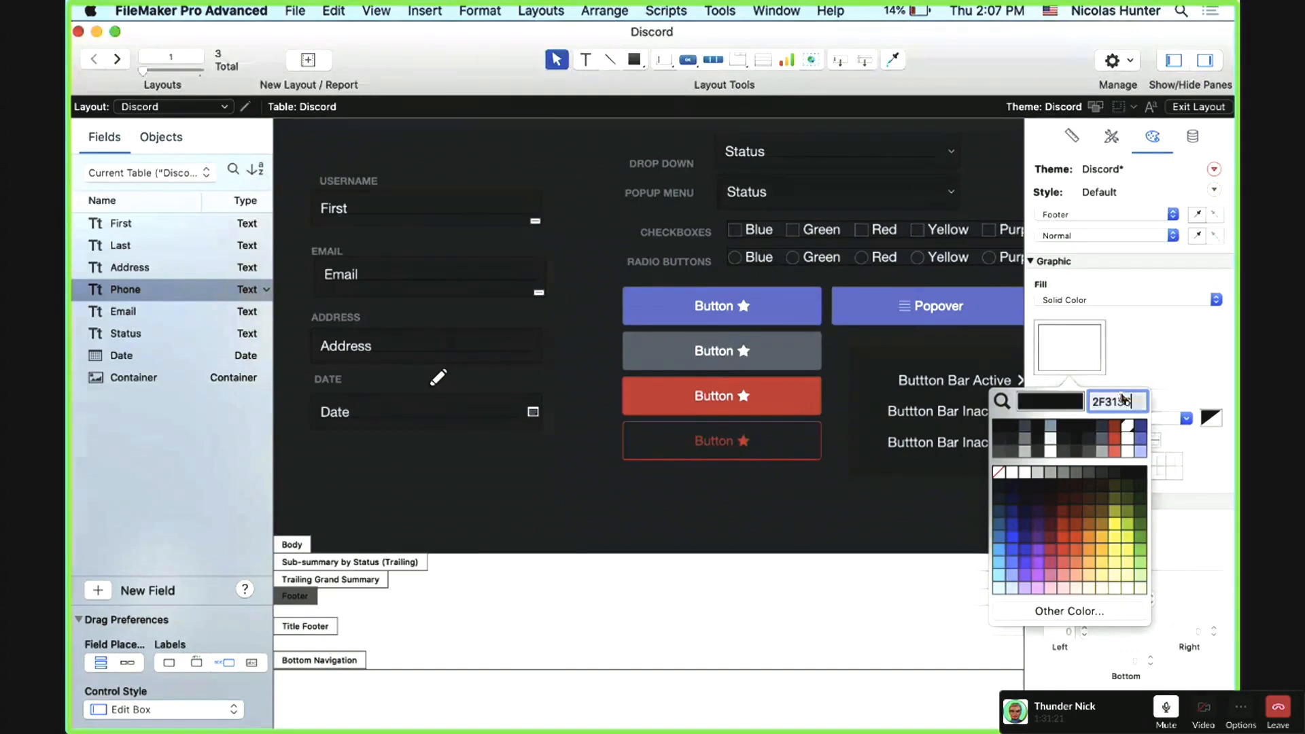
pyautogui.press('Return')
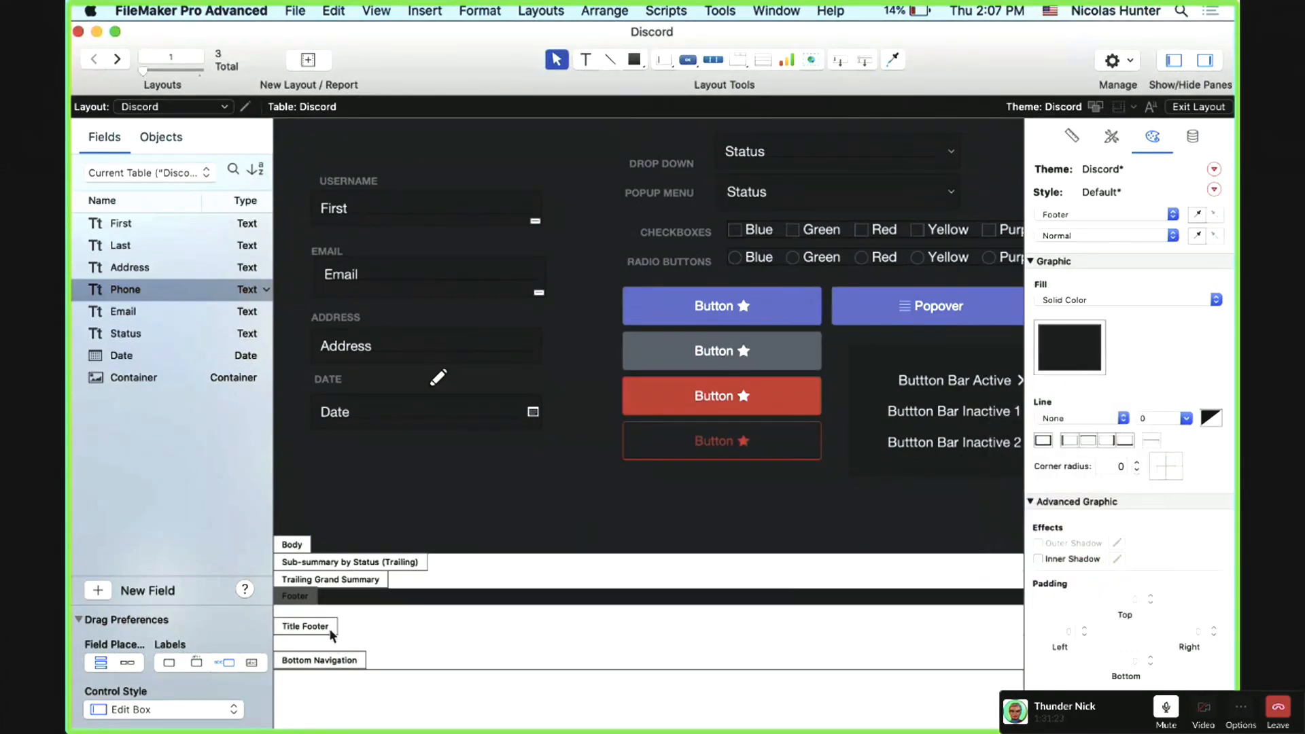
# Step: Set the Title Footer part's solid fill color to 2F3136
pyautogui.click(332, 633)
pyautogui.click(1041, 350)
pyautogui.doubleClick(1111, 401)
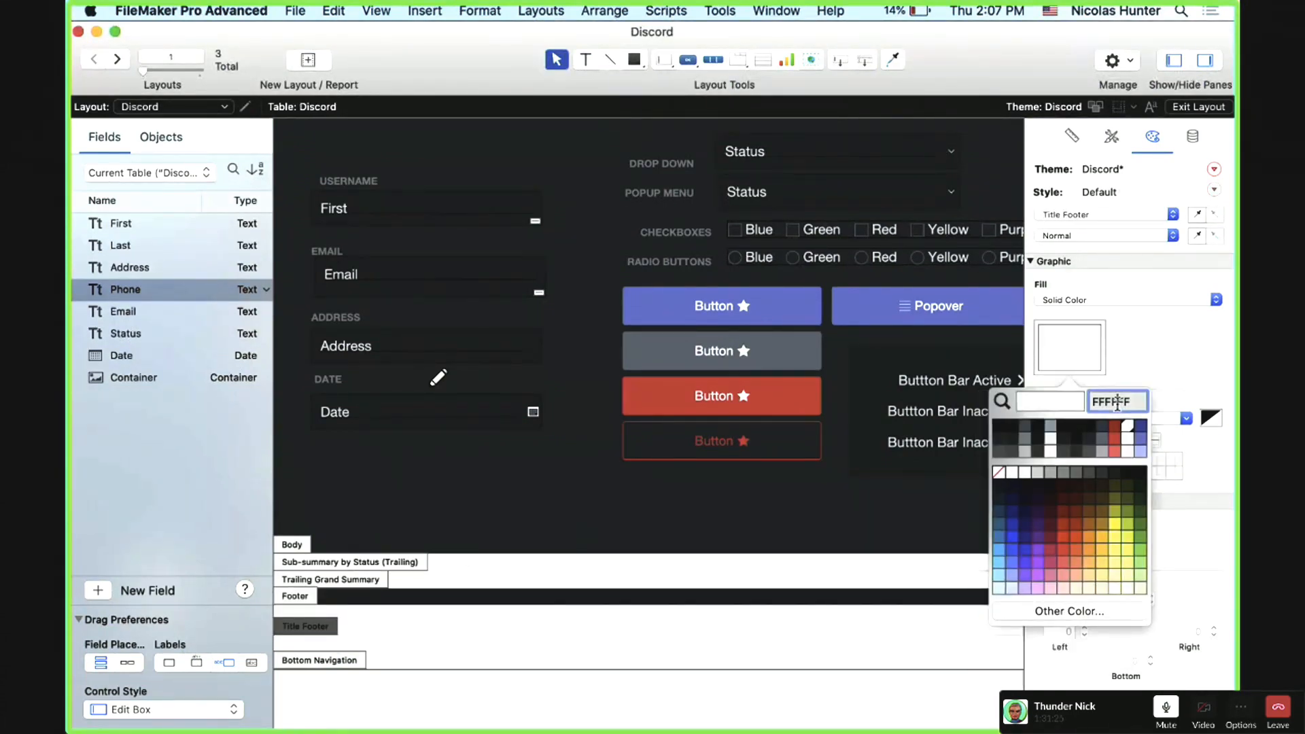
pyautogui.write('2F3136')
pyautogui.press('Return')
# Step: Copy the Top Navigation part's fill color 202225 and apply it to the Bottom Navigation part
pyautogui.scroll(5, 388, 292)
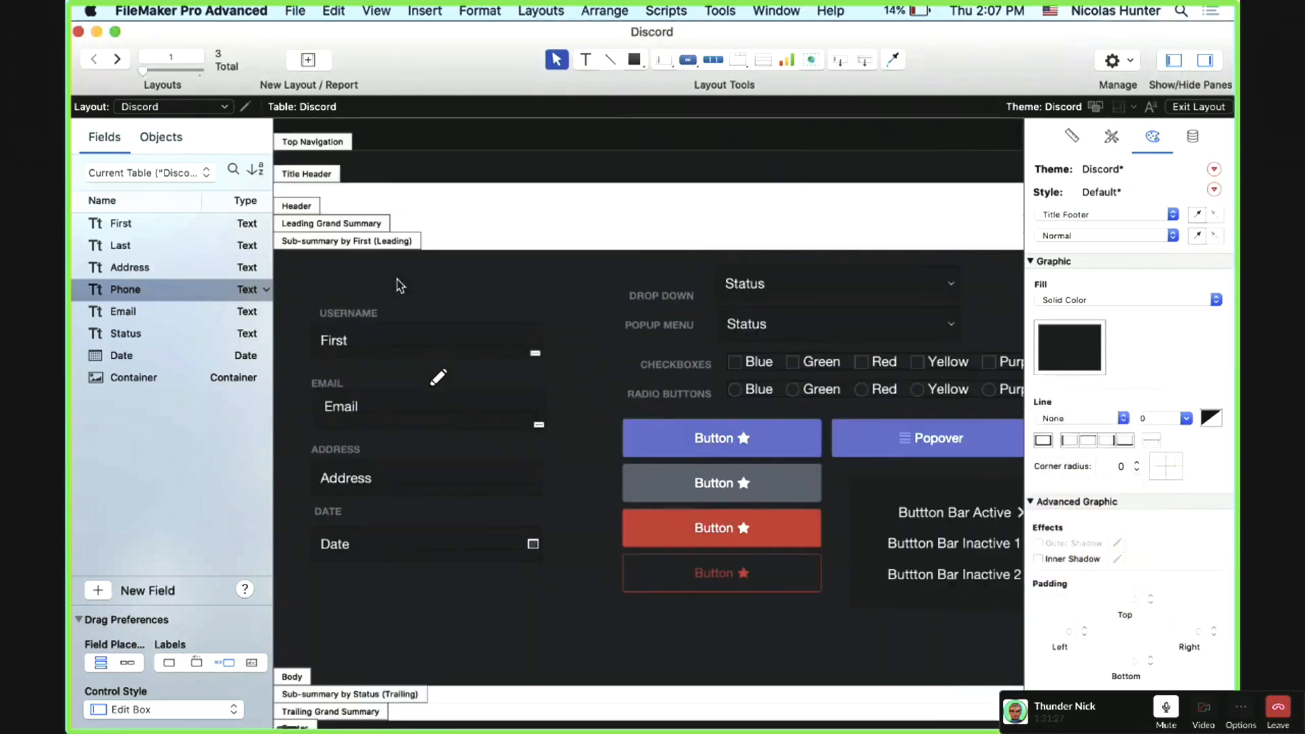
pyautogui.click(336, 143)
pyautogui.click(1040, 326)
pyautogui.press('super+c')
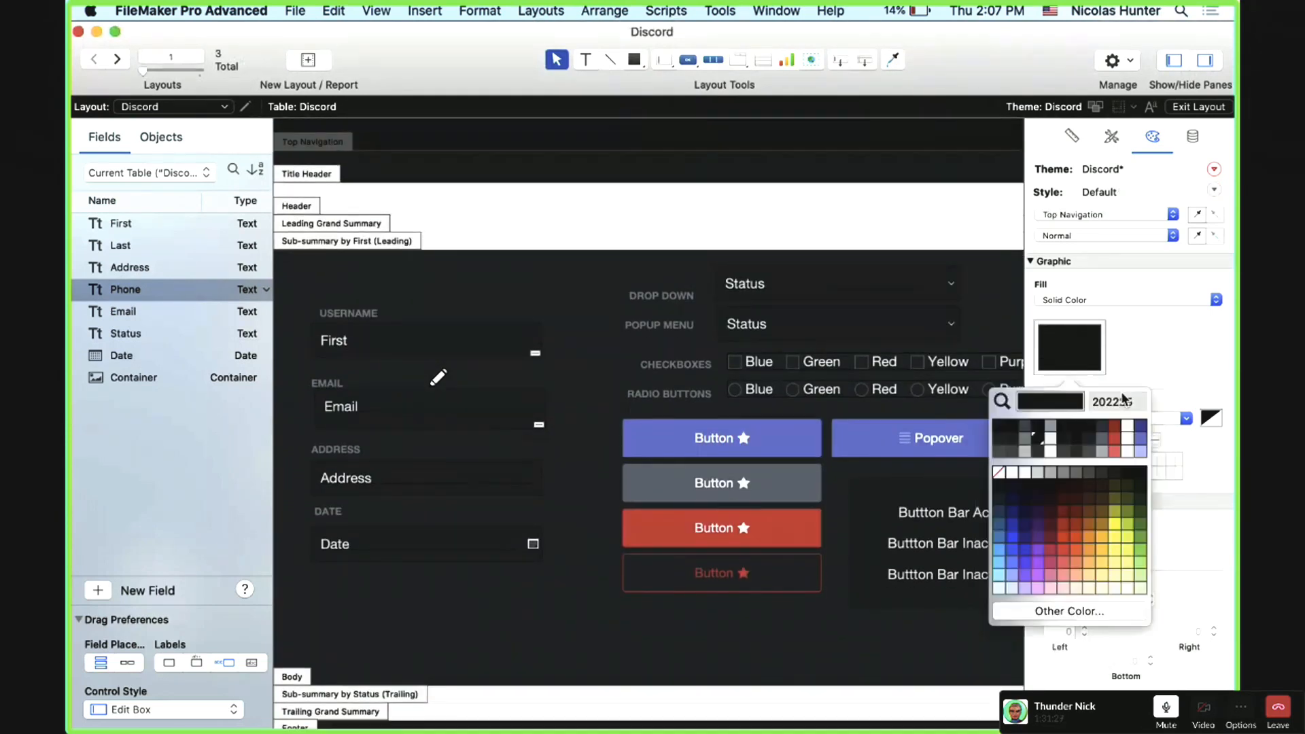
pyautogui.scroll(-8, 523, 459)
pyautogui.scroll(1, 514, 467)
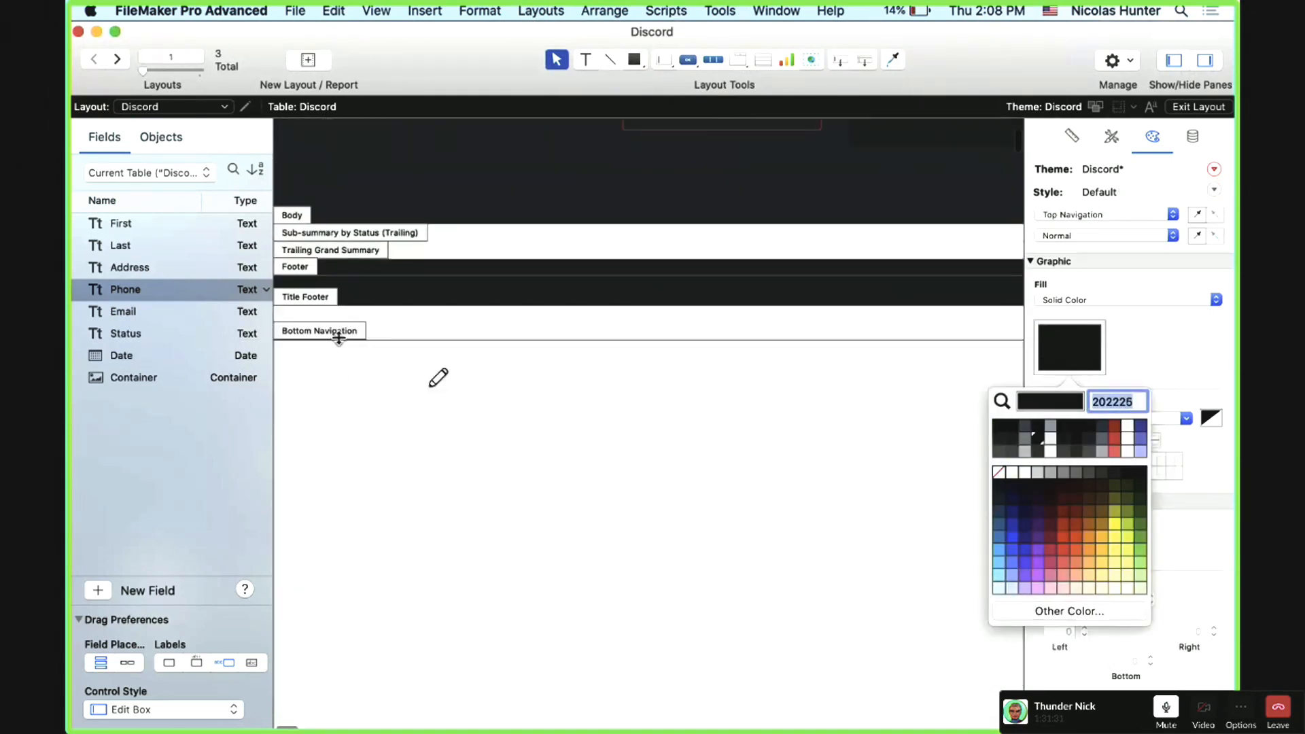
pyautogui.click(337, 332)
pyautogui.click(310, 332)
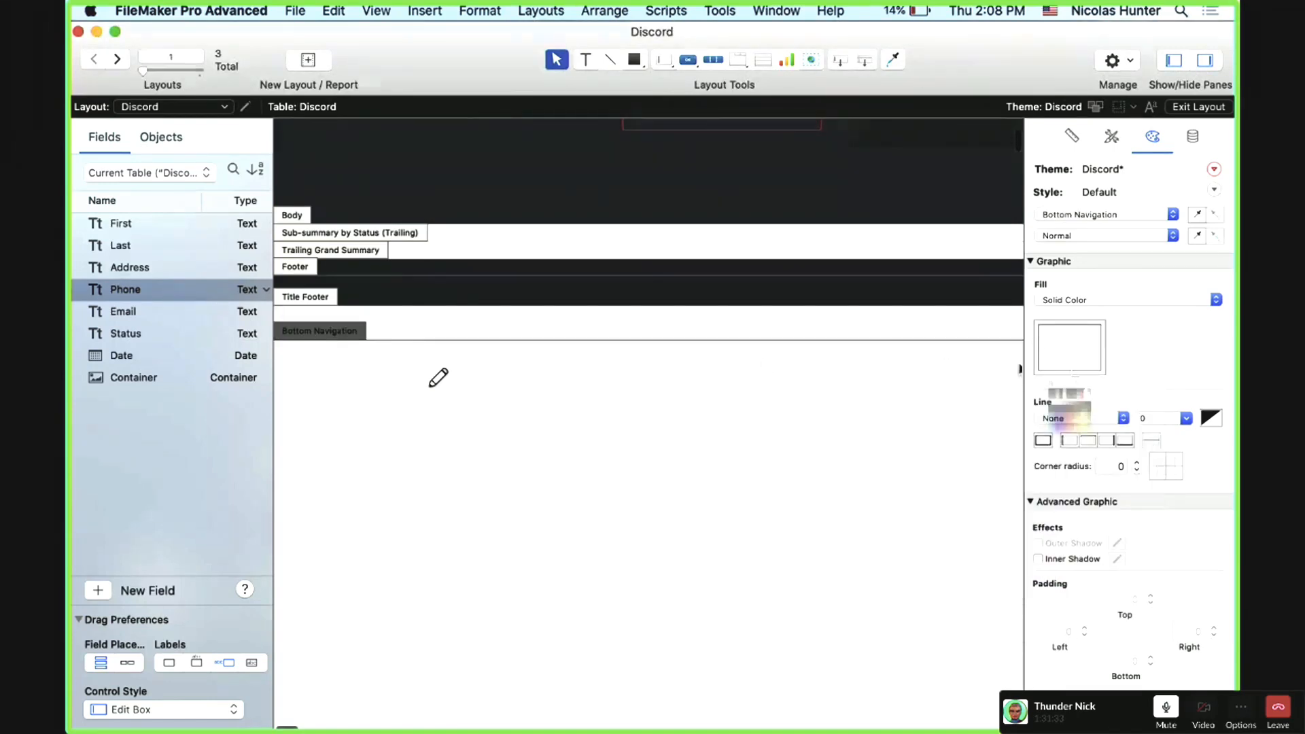
pyautogui.click(1070, 346)
pyautogui.press('super+v')
pyautogui.press('Return')
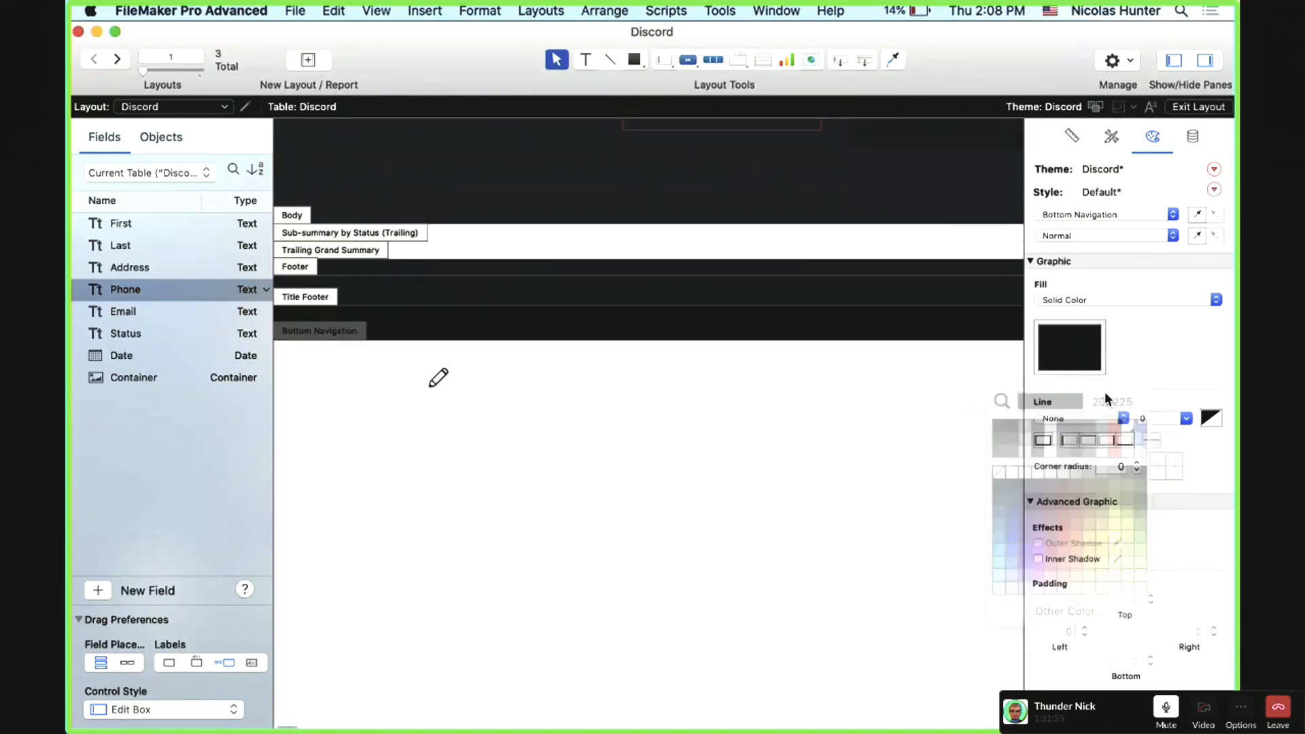
# Step: Look up the Title Header's fill color and give the Header part the same fill, 2F3136
pyautogui.scroll(5, 586, 461)
pyautogui.scroll(3, 589, 462)
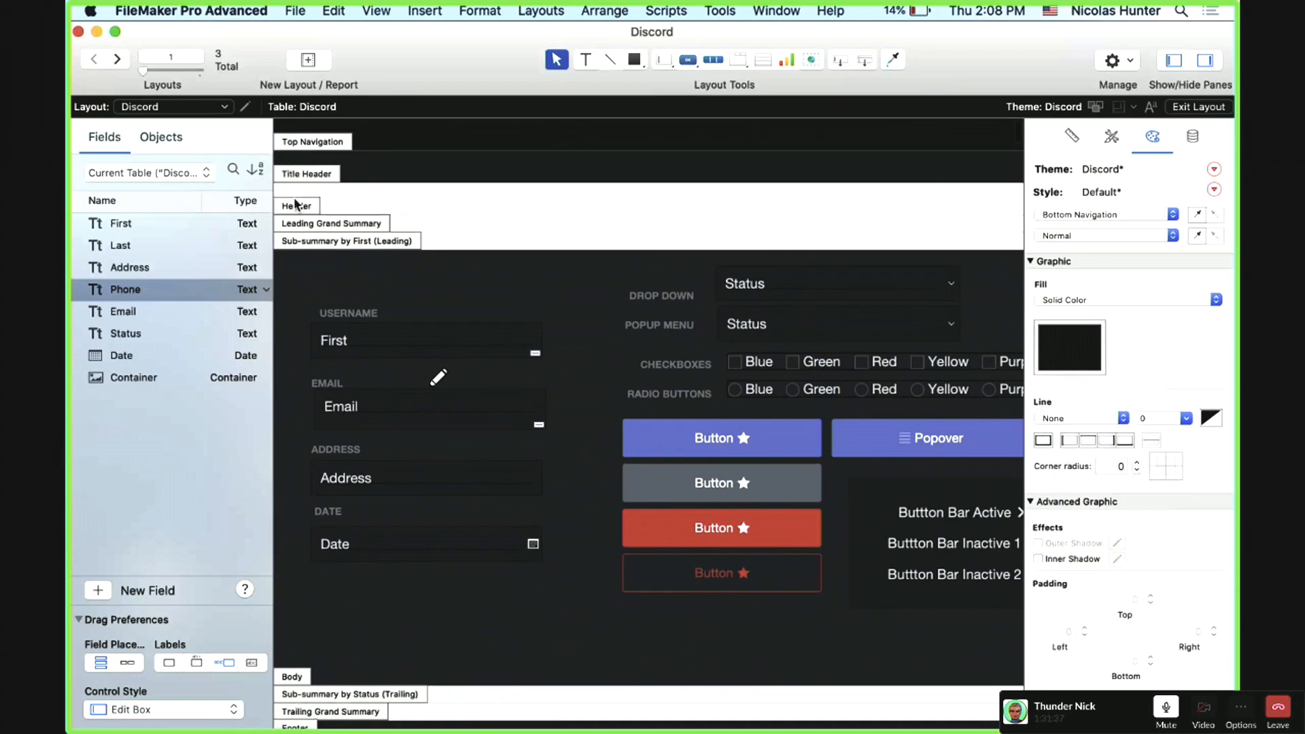
pyautogui.click(296, 205)
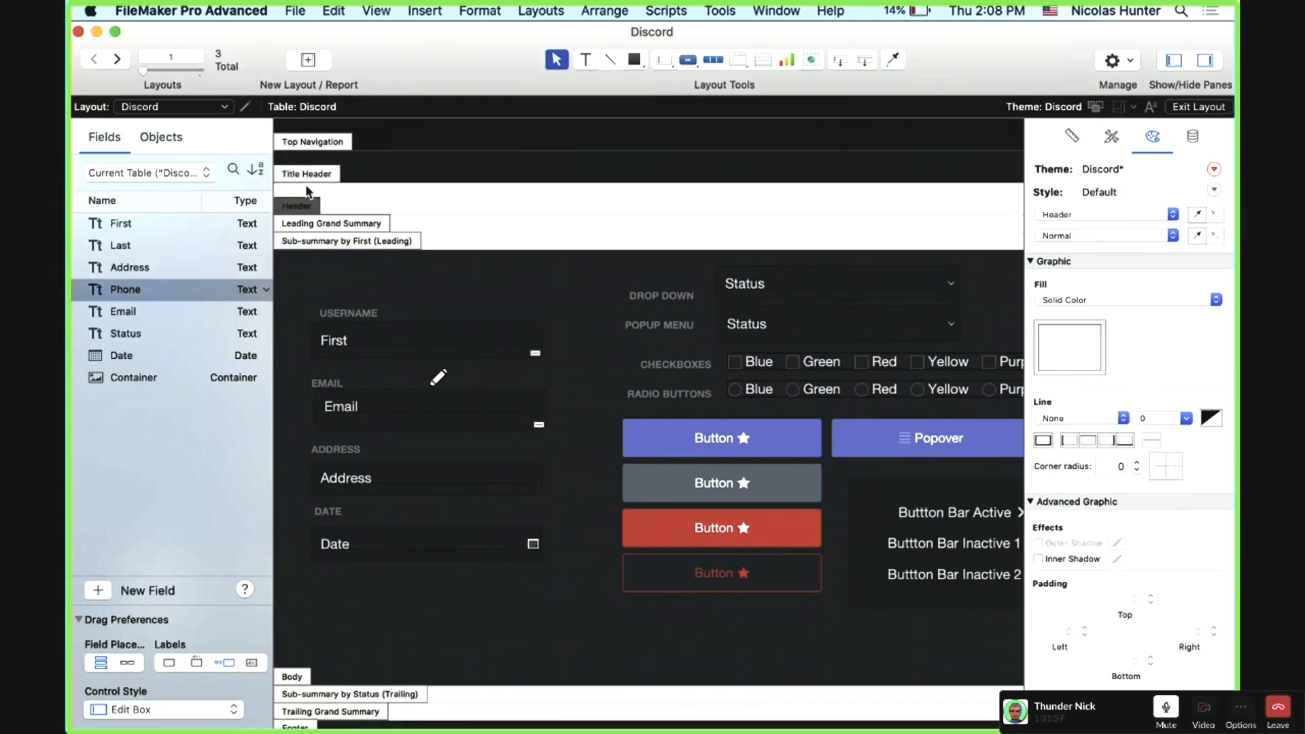
pyautogui.click(310, 175)
pyautogui.click(1057, 362)
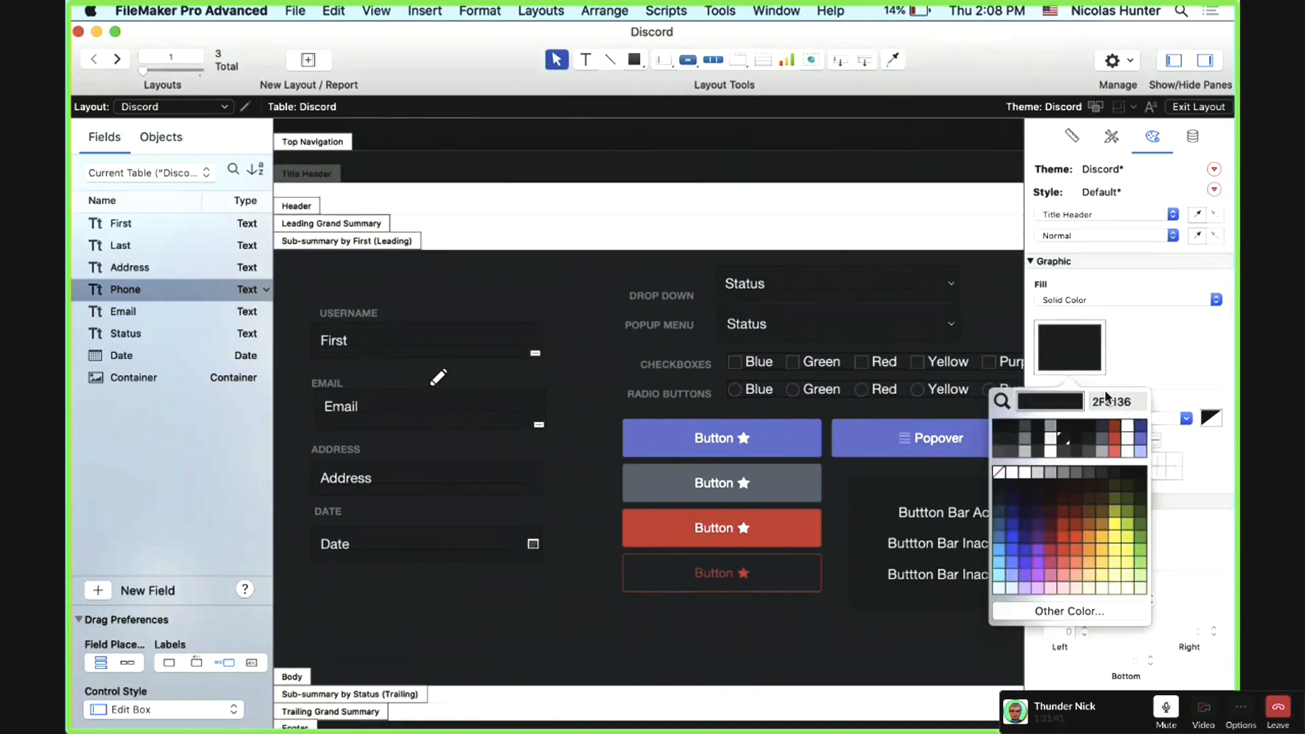
pyautogui.click(308, 206)
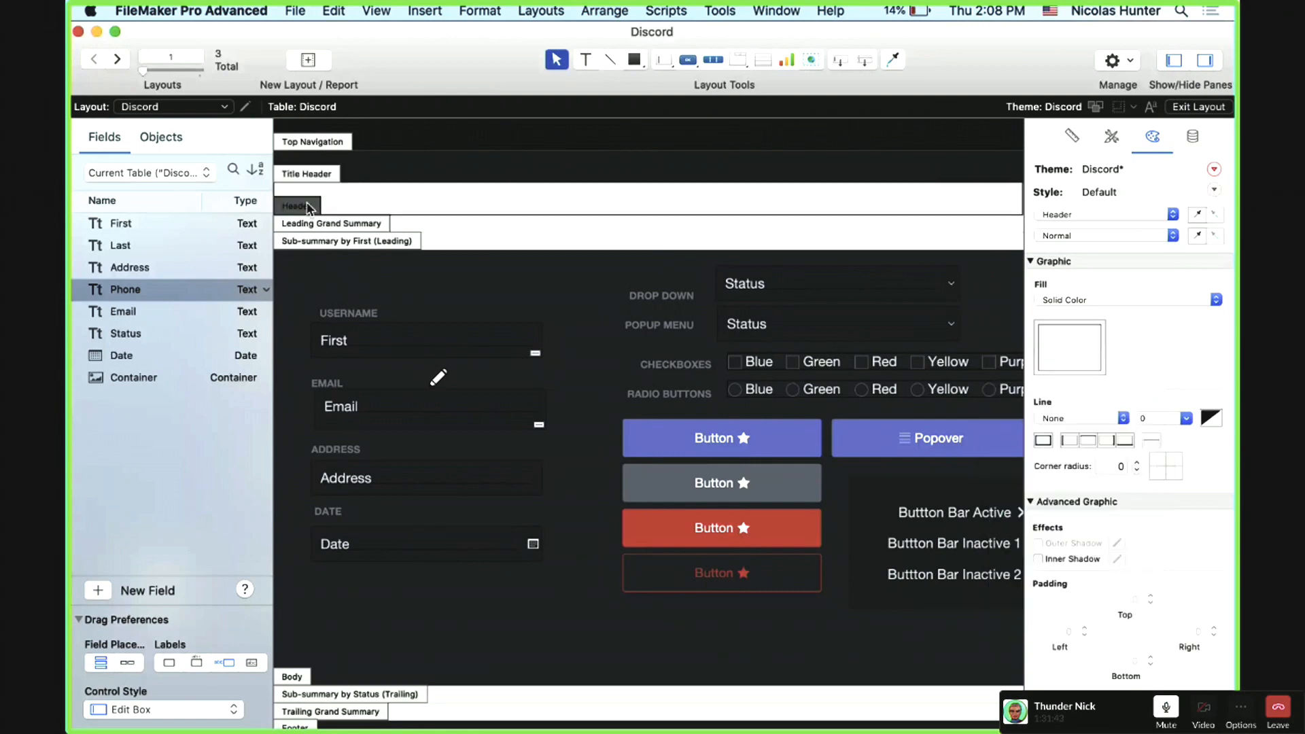
pyautogui.click(1052, 358)
pyautogui.click(1119, 401)
pyautogui.write('2F3136')
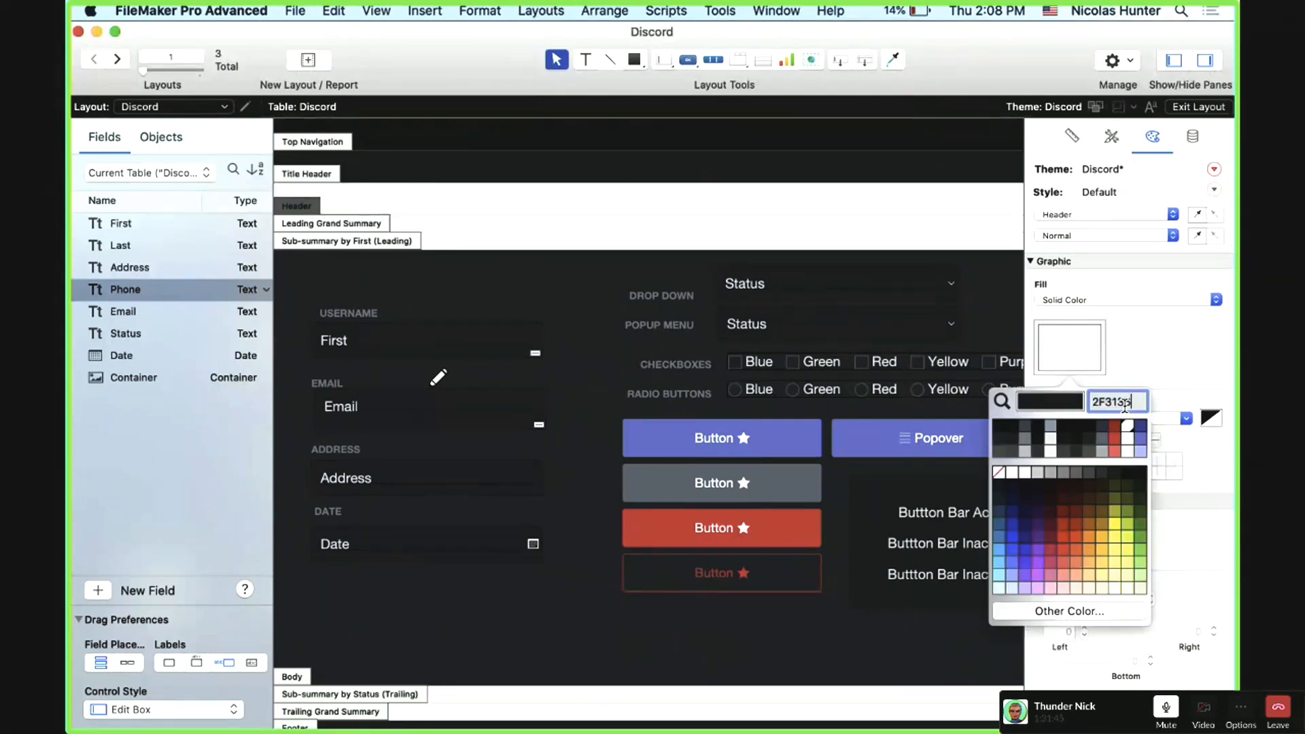
pyautogui.press('Return')
# Step: Fill the Leading Grand Summary part with the dark gray 3A3C43 from the theme colors
pyautogui.click(358, 227)
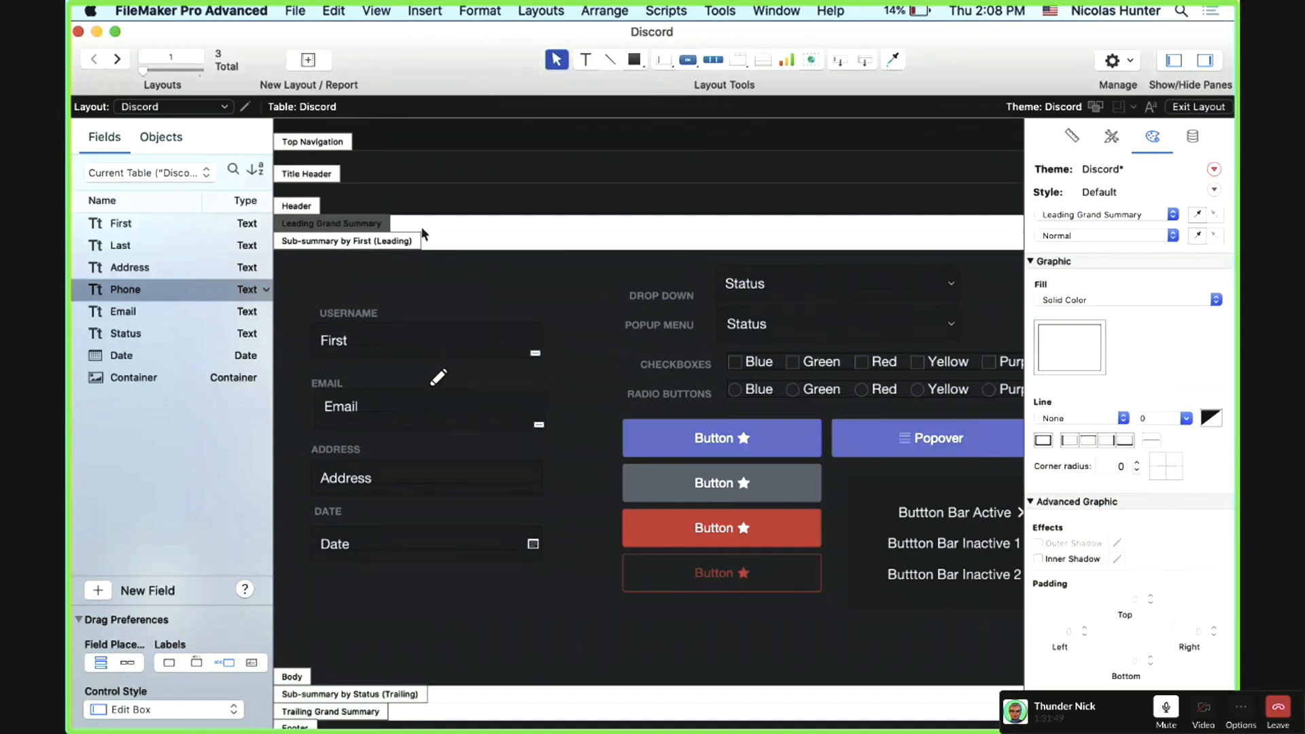
pyautogui.click(1091, 353)
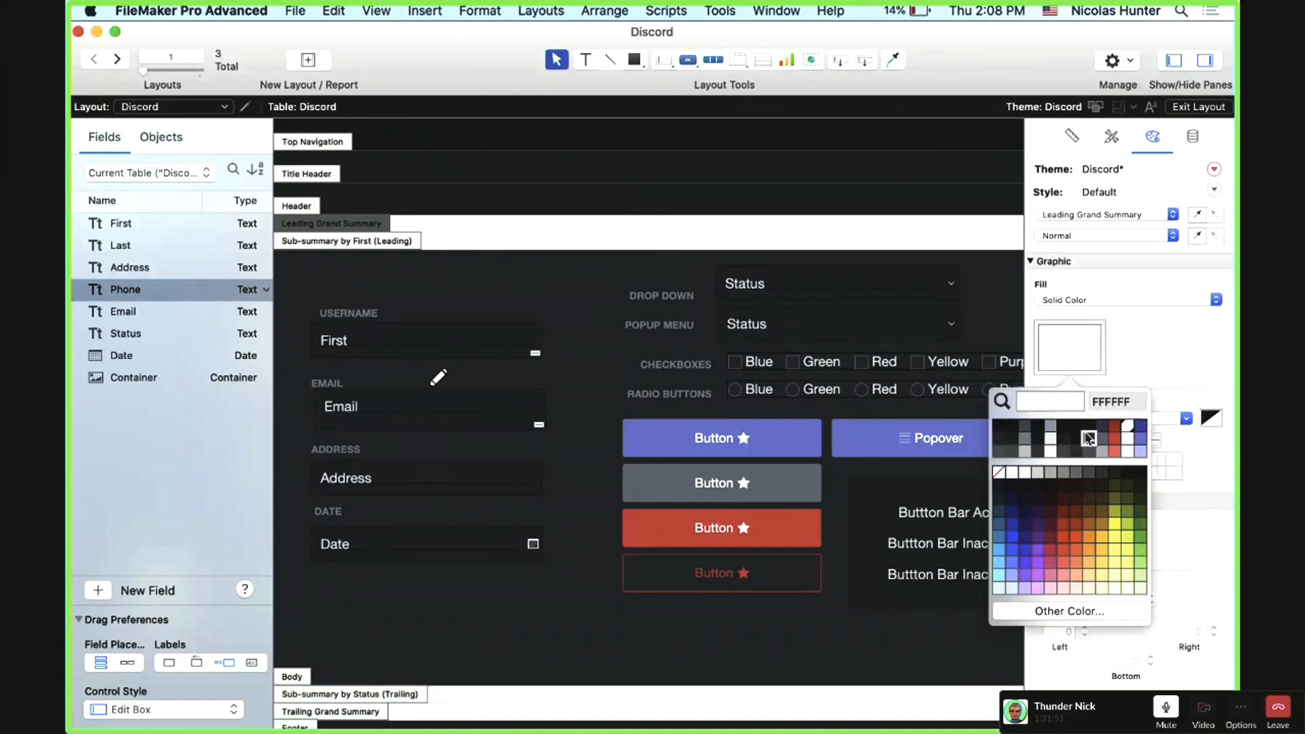
pyautogui.click(1088, 441)
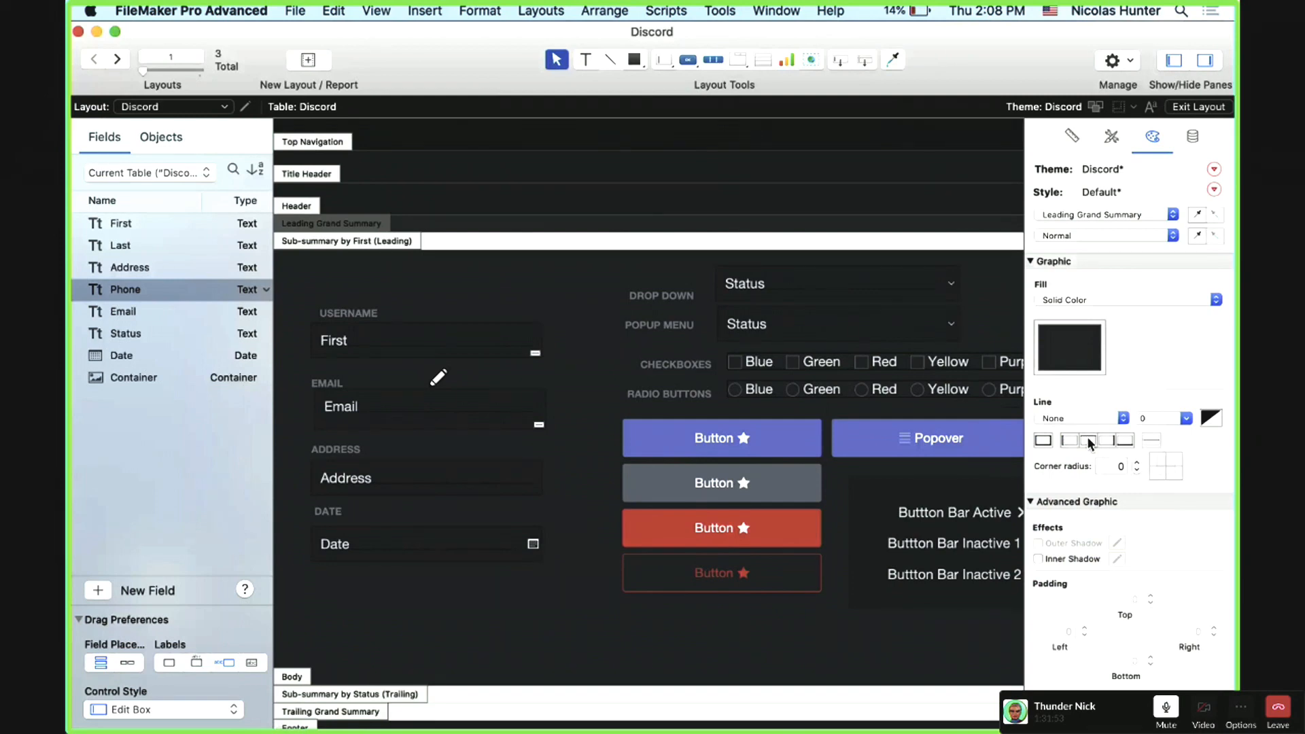
# Step: Reuse the Leading Grand Summary's fill color 3A3C43 as the fill of the Trailing Grand Summary part
pyautogui.click(1090, 357)
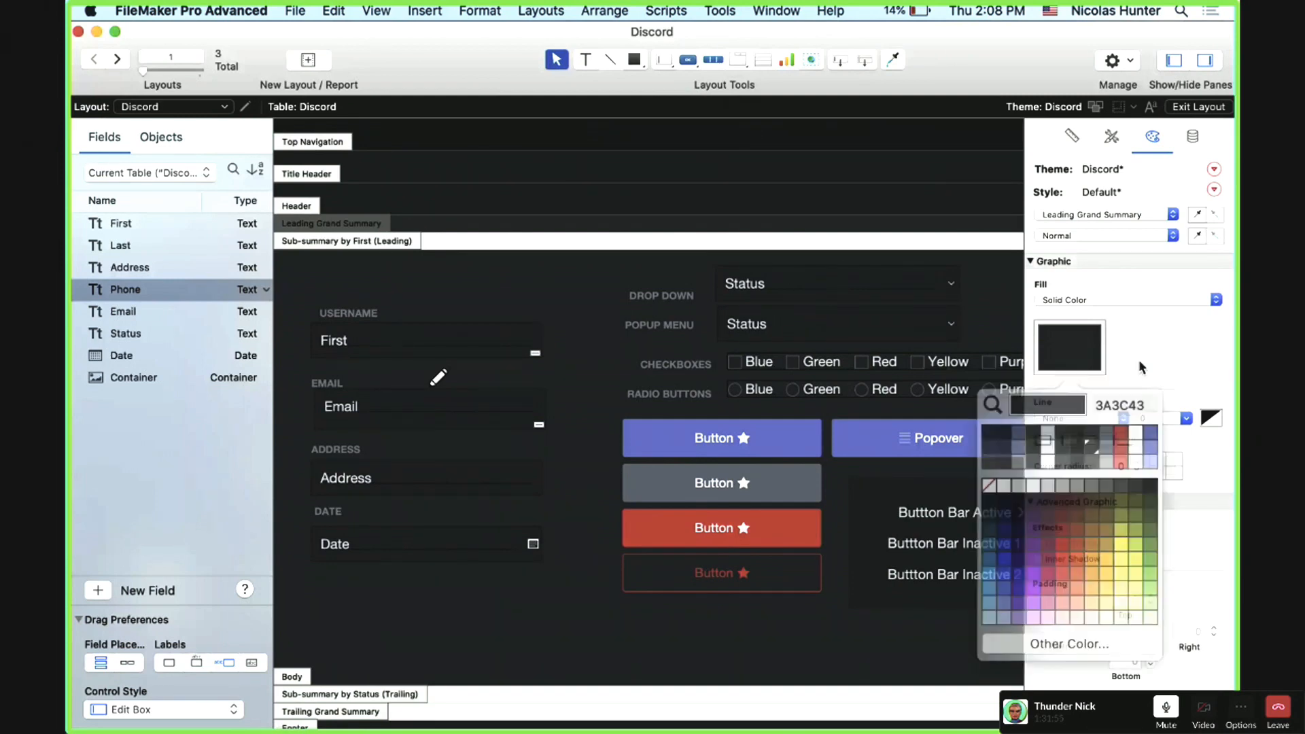
pyautogui.scroll(-3, 544, 427)
pyautogui.scroll(-2, 543, 426)
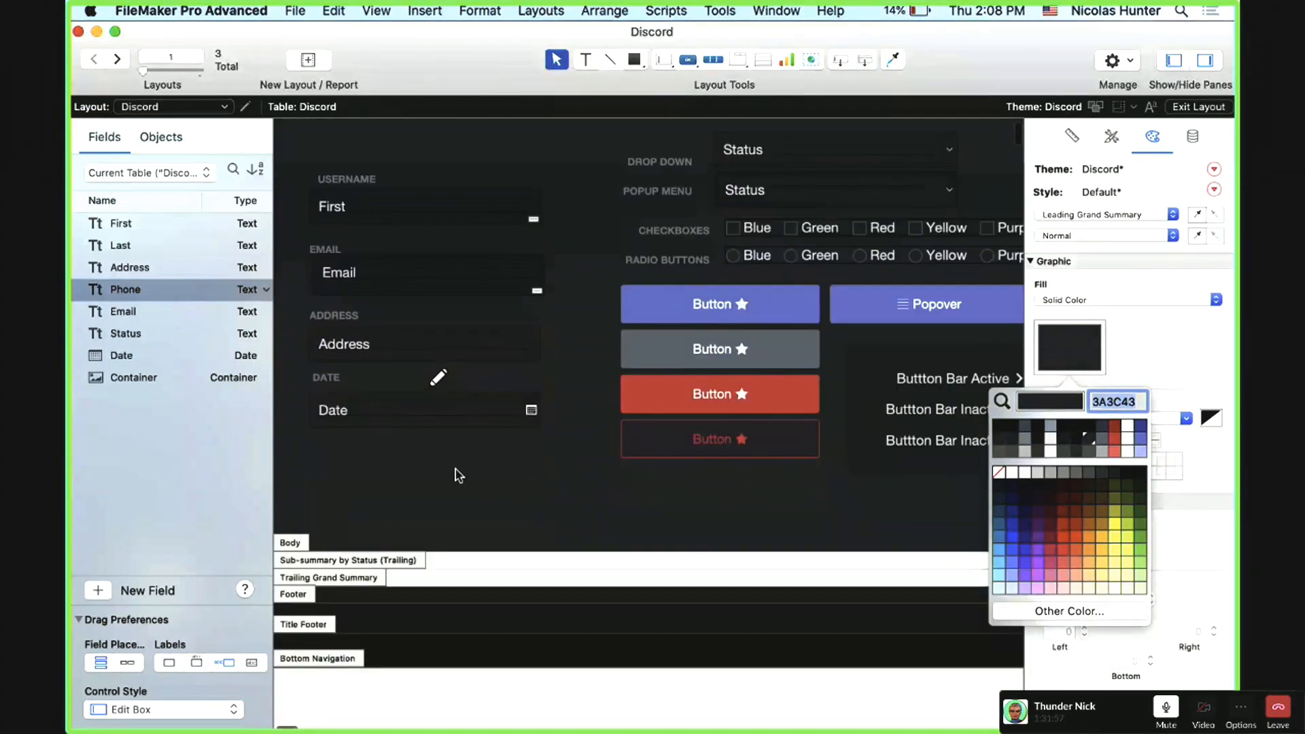
pyautogui.click(334, 579)
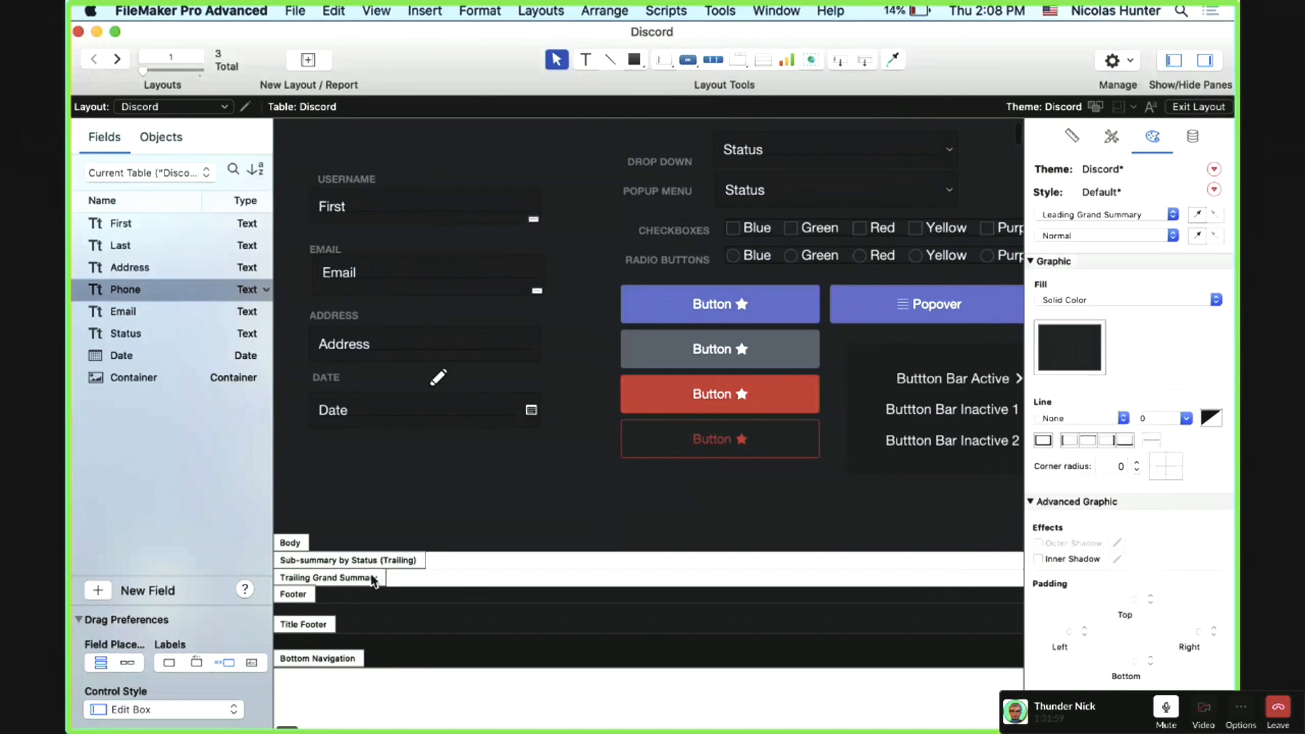
pyautogui.click(373, 581)
pyautogui.click(1070, 347)
pyautogui.click(1116, 402)
pyautogui.write('3A3C43')
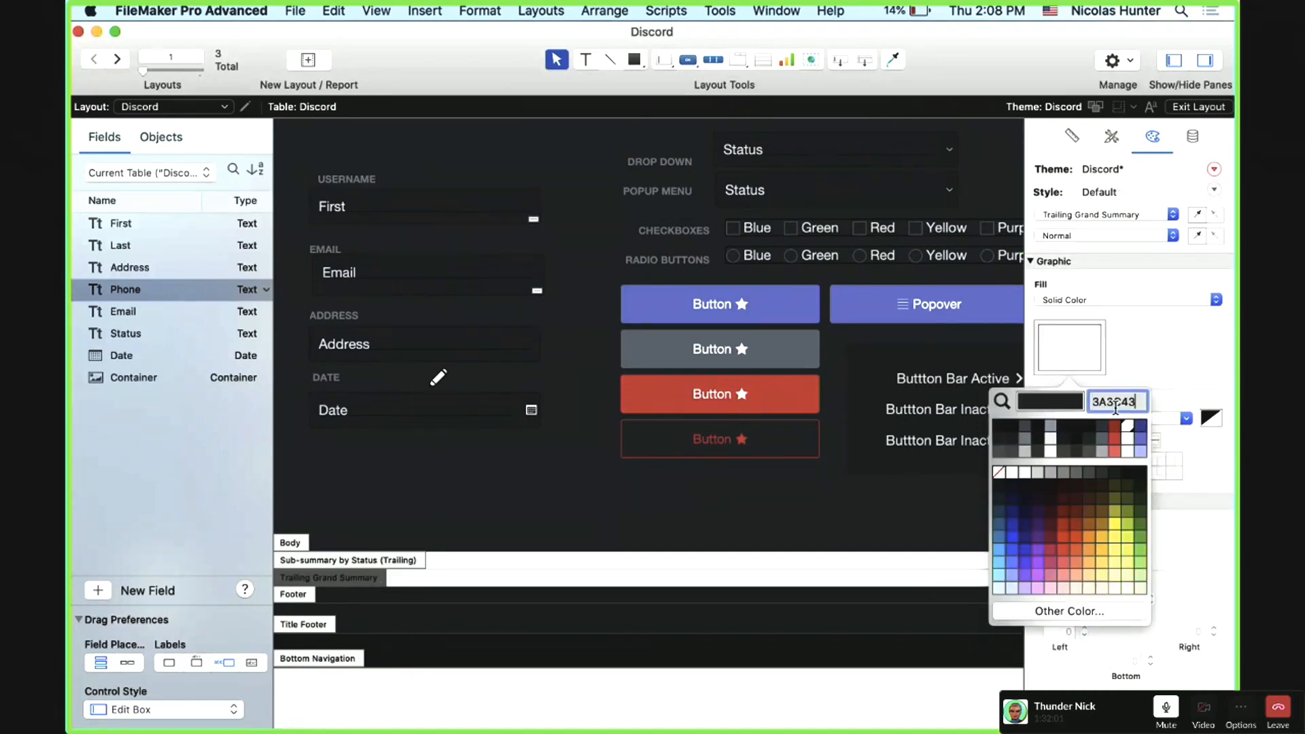
pyautogui.press('Return')
# Step: Fill the sub-summary by First (Leading) part with the color 36393F sampled from the Body background
pyautogui.scroll(5, 476, 340)
pyautogui.click(365, 242)
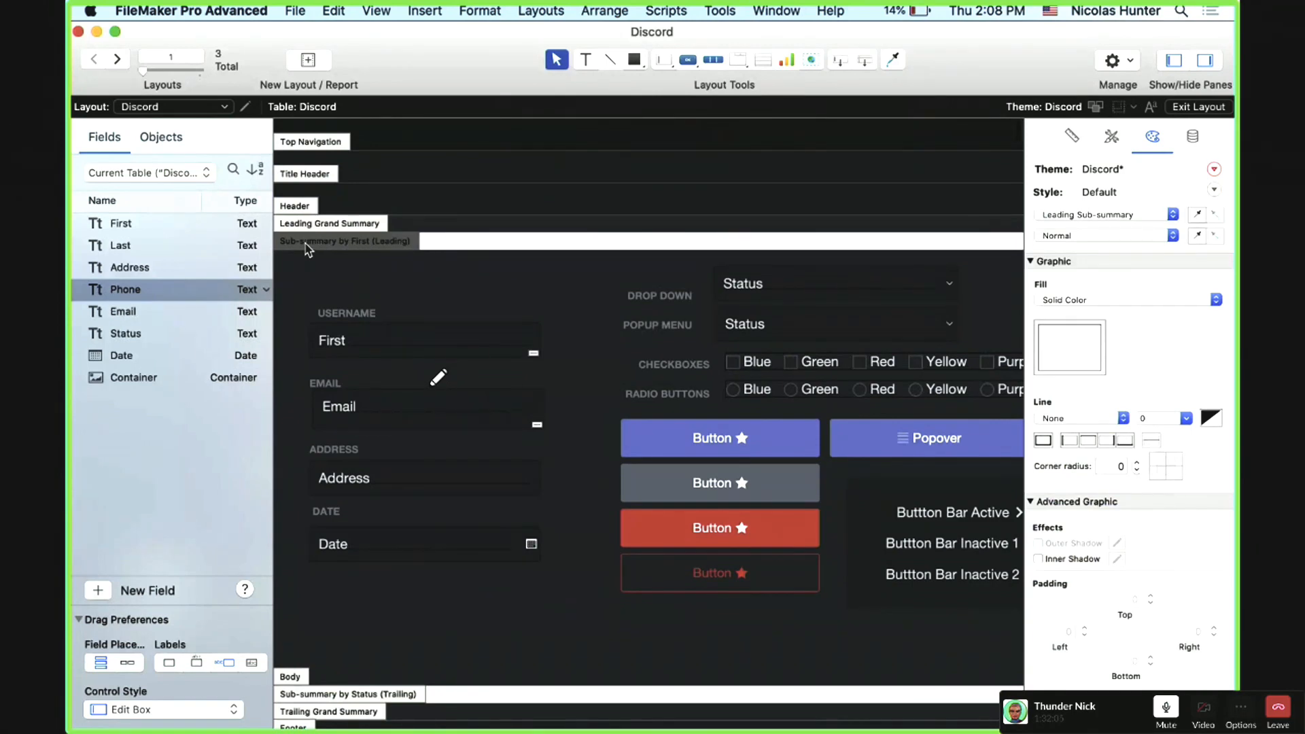
pyautogui.click(1072, 370)
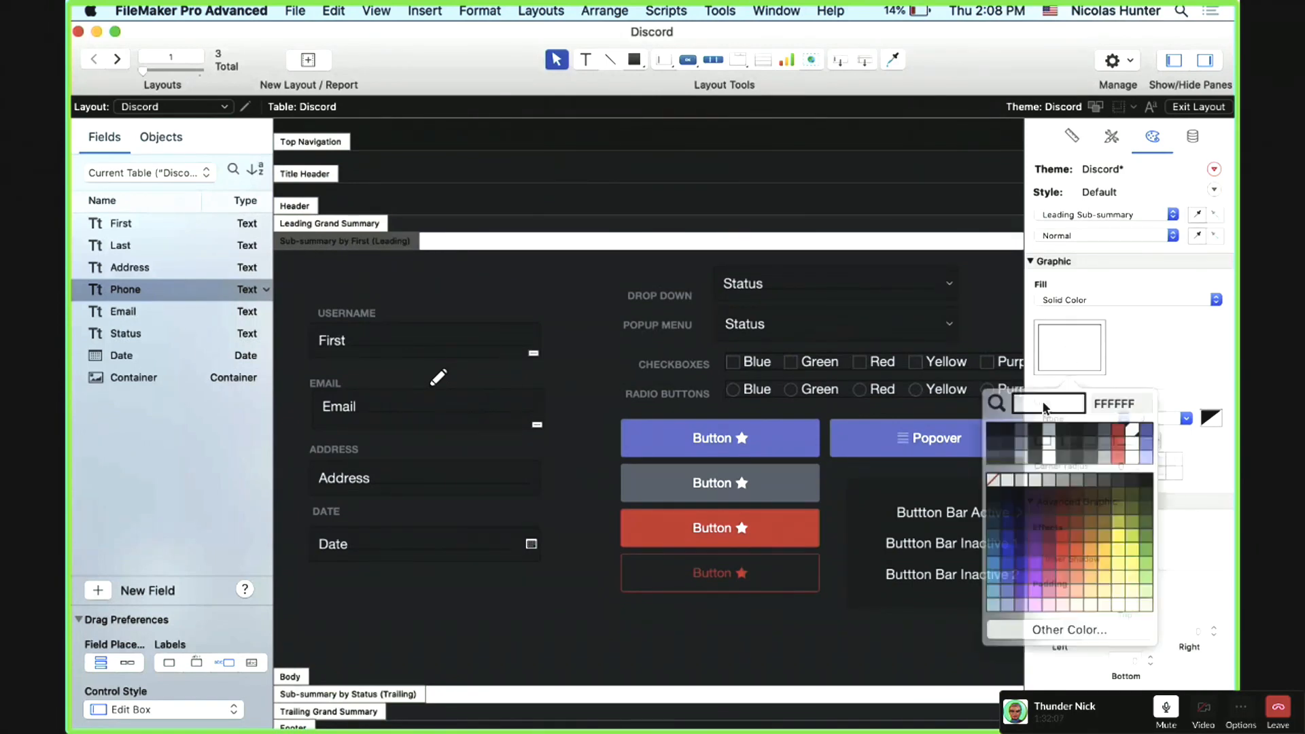
pyautogui.click(664, 280)
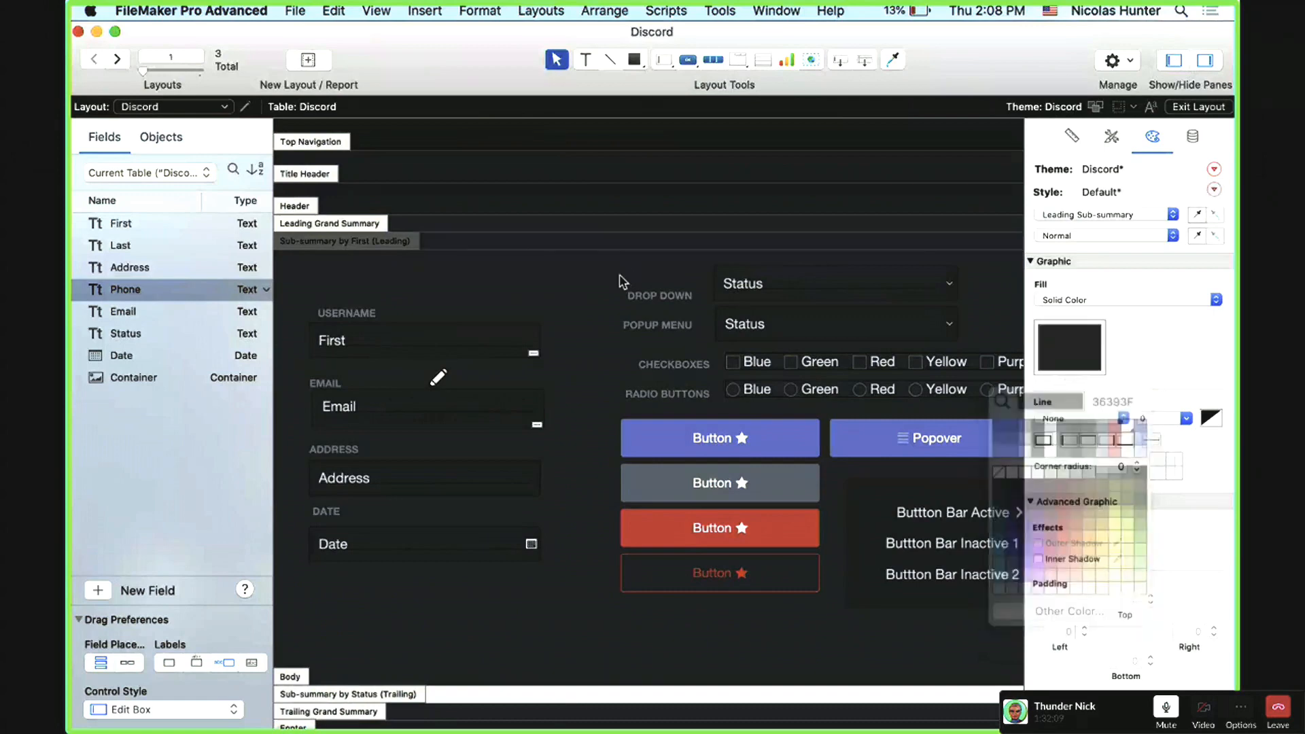
# Step: Copy the leading sub-summary's fill color 36393F and apply it to the sub-summary by Status (Trailing) part
pyautogui.click(1085, 359)
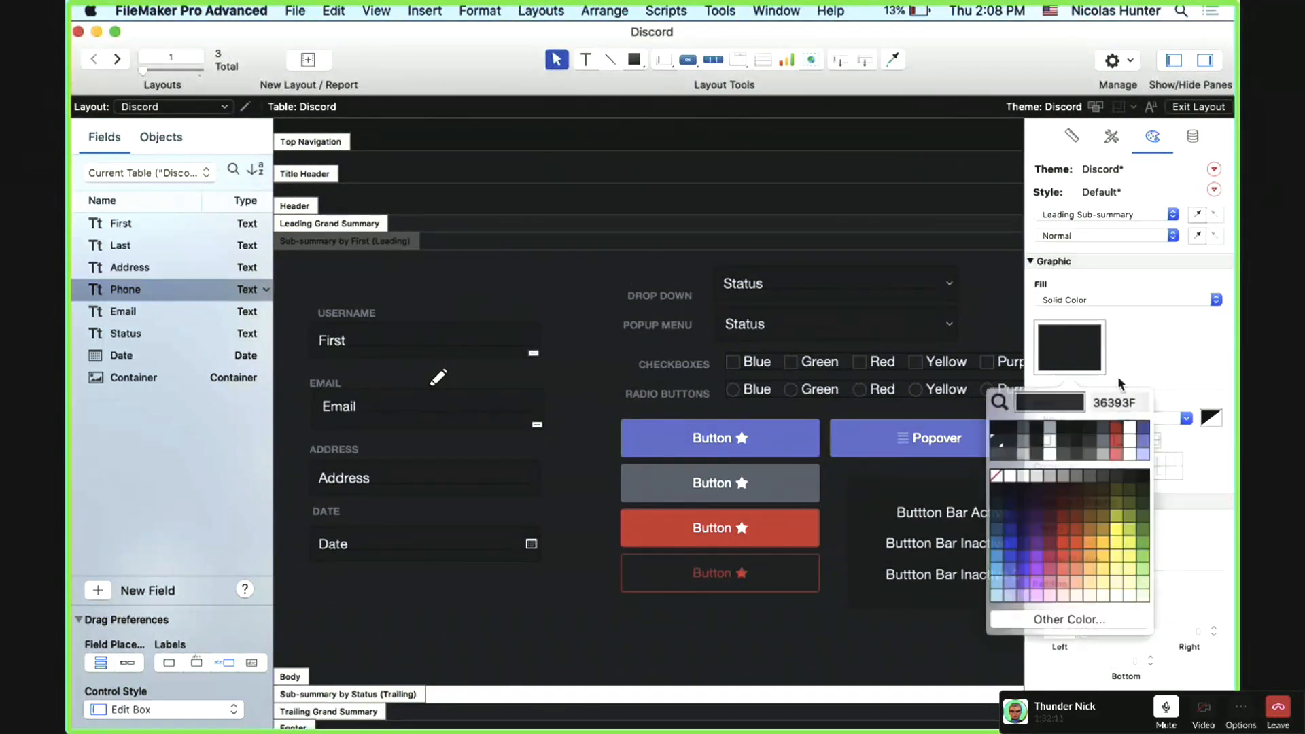
pyautogui.doubleClick(1118, 401)
pyautogui.press('super+c')
pyautogui.scroll(-7, 547, 413)
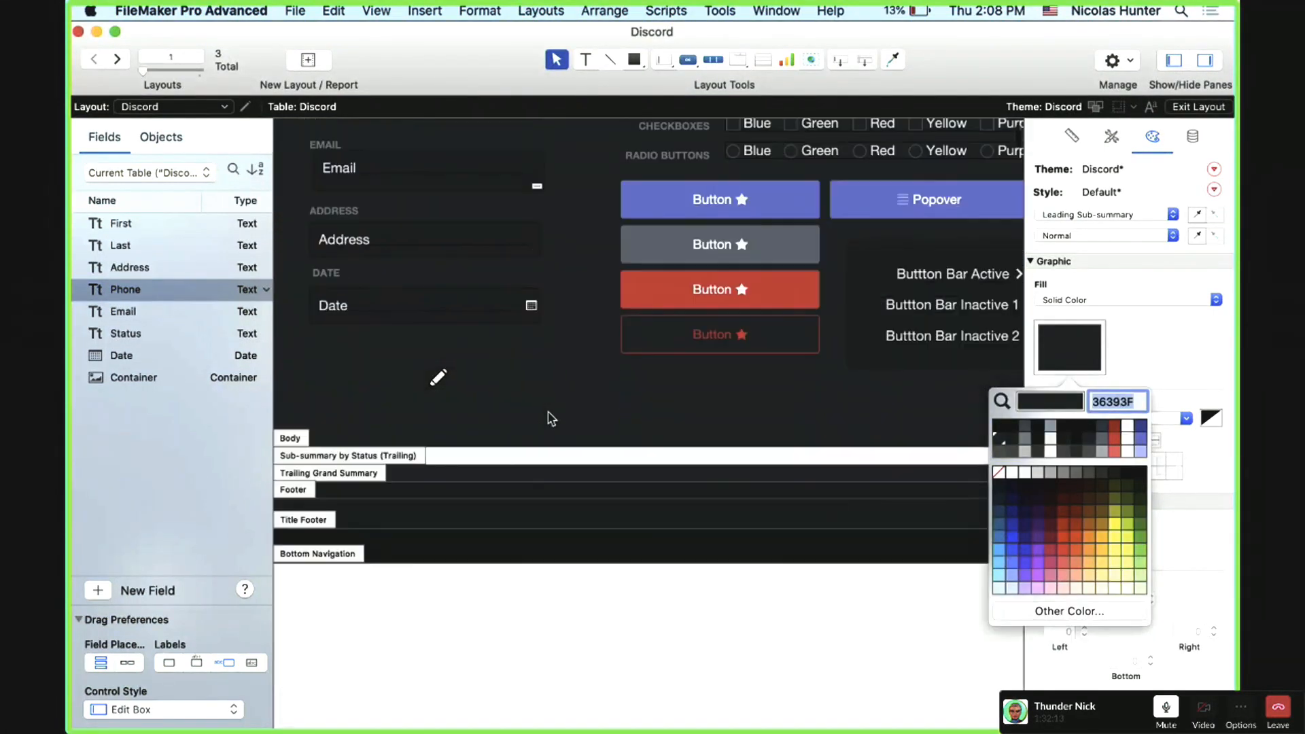
pyautogui.click(390, 460)
pyautogui.click(360, 455)
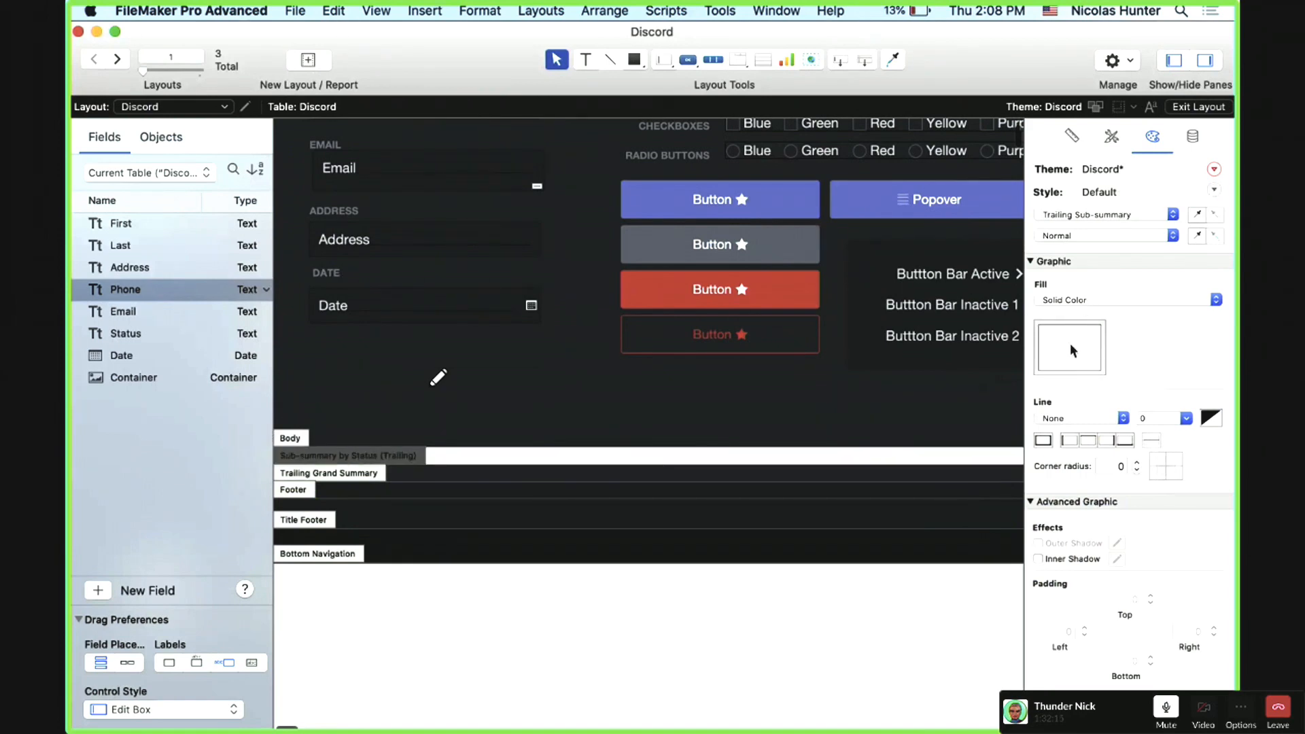
pyautogui.click(1073, 351)
pyautogui.doubleClick(1118, 401)
pyautogui.press('super+v')
pyautogui.press('Return')
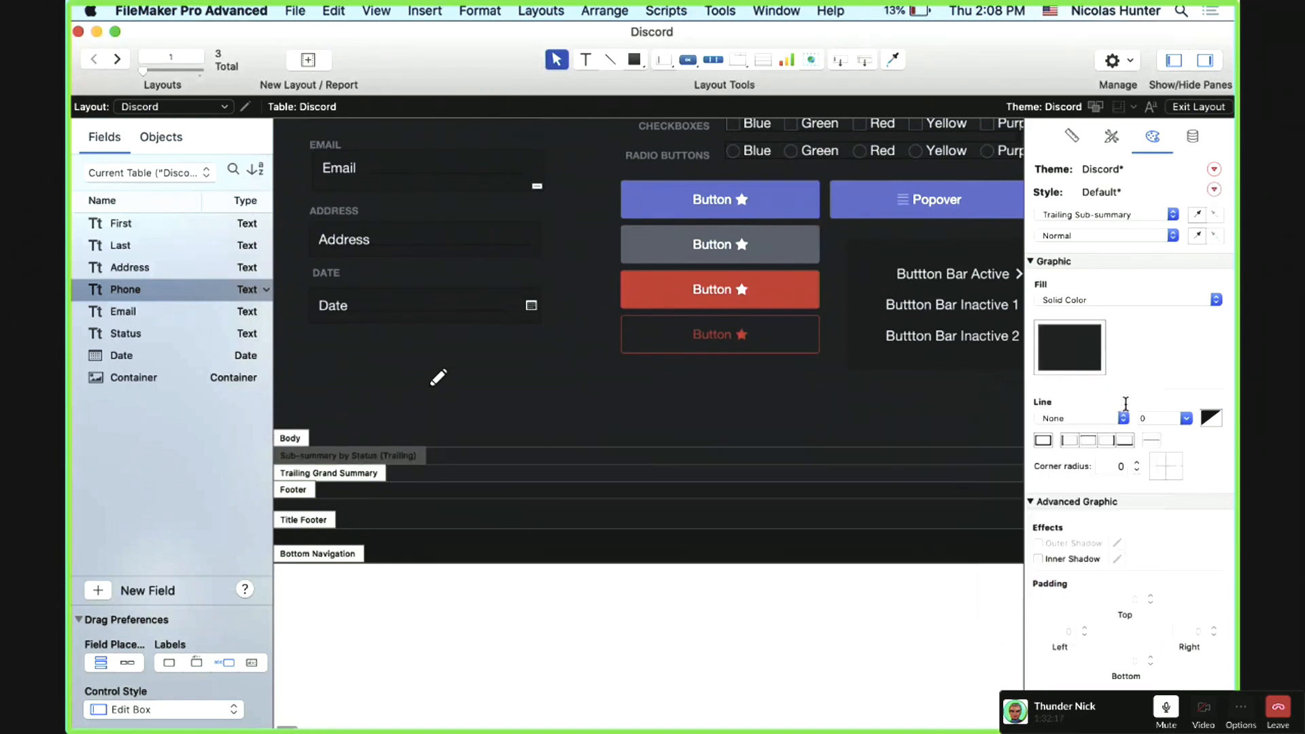
# Step: Save the Sub-summary by Status (Trailing) part's changes to its current Default style
pyautogui.scroll(5, 639, 381)
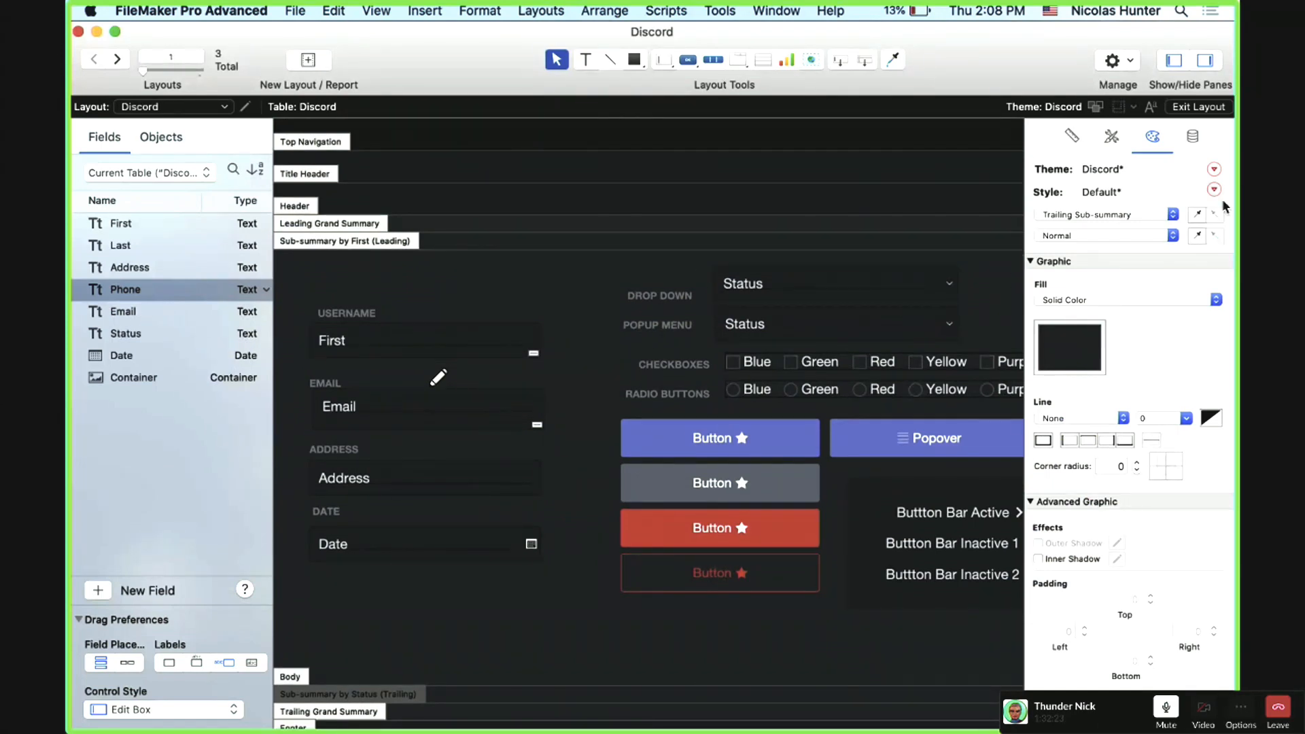
pyautogui.scroll(-4, 501, 346)
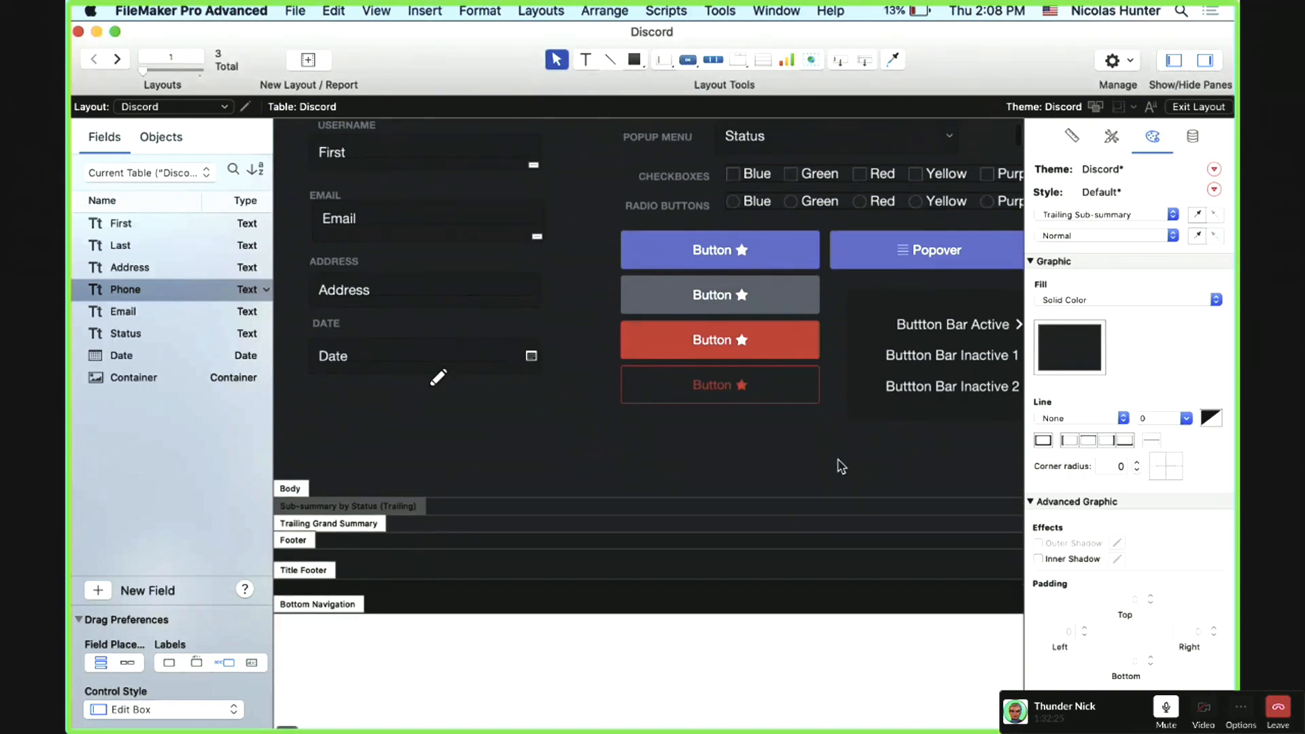
pyautogui.click(1214, 190)
pyautogui.click(1214, 192)
pyautogui.click(1214, 192)
pyautogui.click(1214, 192)
pyautogui.click(1215, 193)
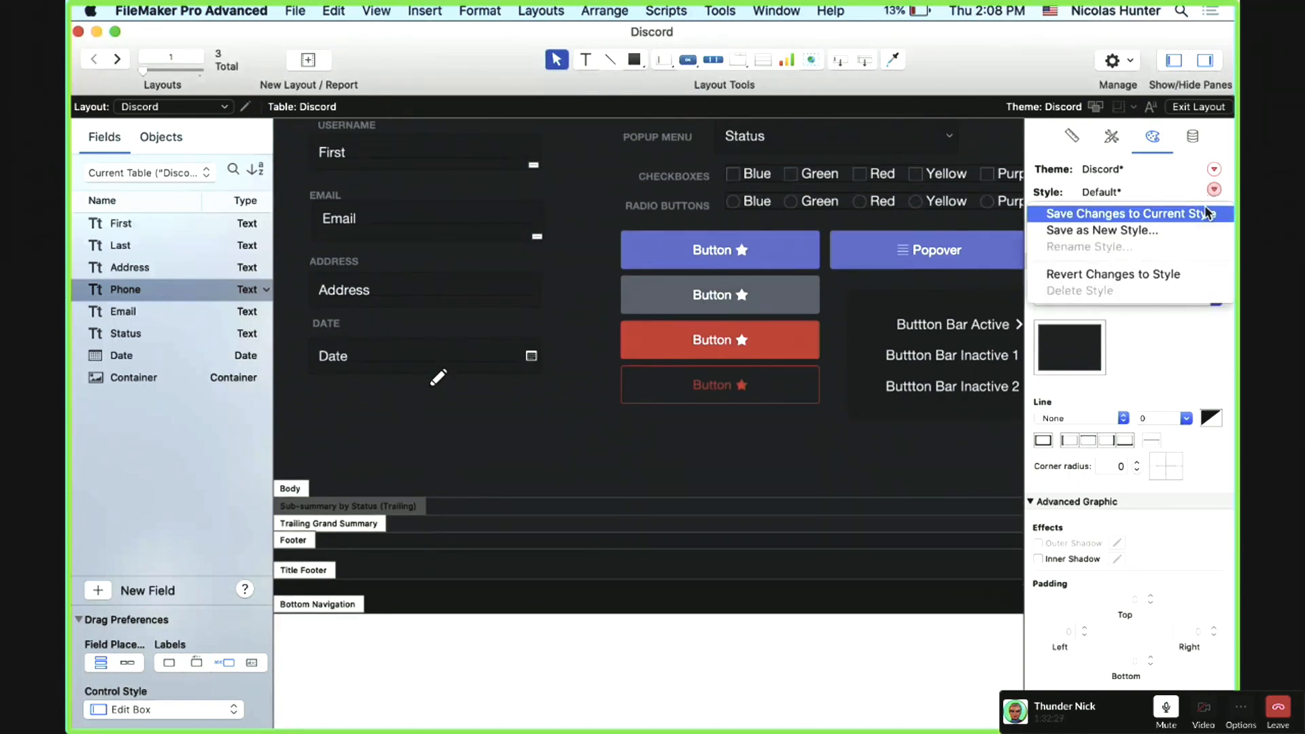
pyautogui.click(1107, 213)
# Step: Save the style changes of the Trailing Grand Summary and Footer parts to their current Default style
pyautogui.click(360, 525)
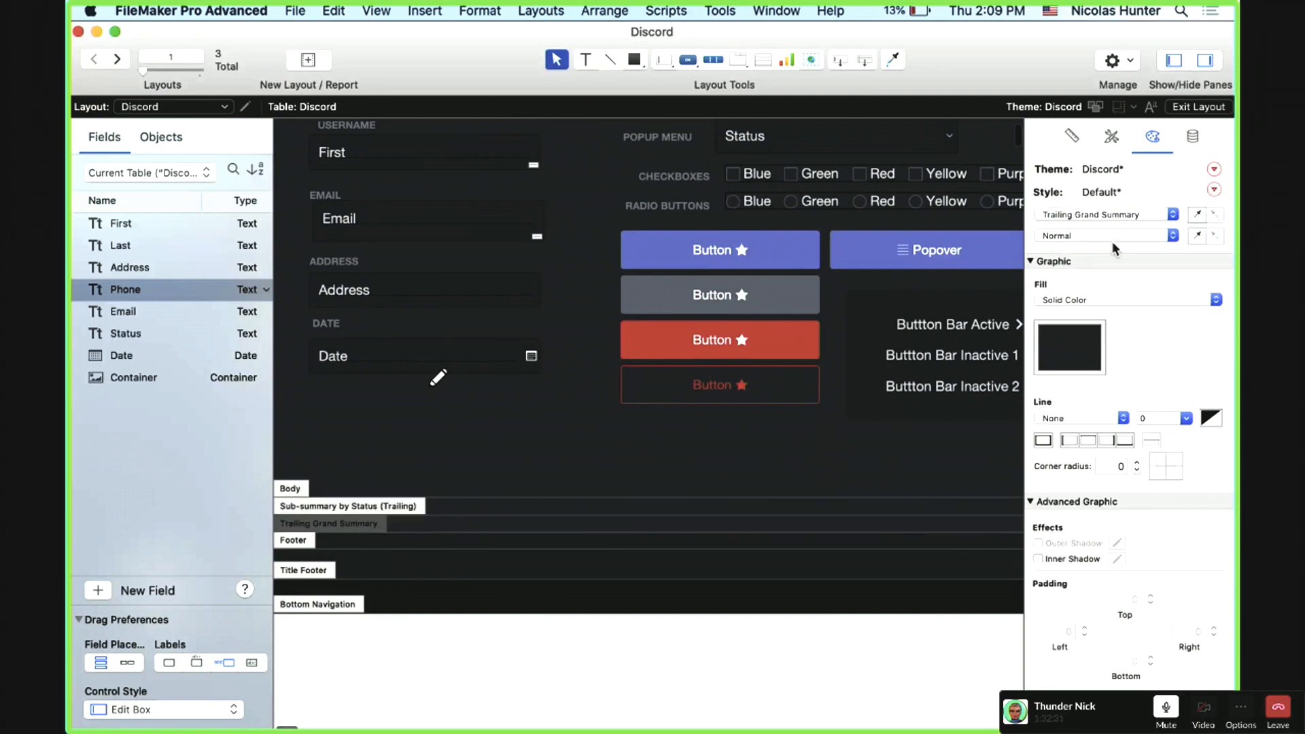
pyautogui.click(1214, 192)
pyautogui.click(1218, 213)
pyautogui.click(312, 543)
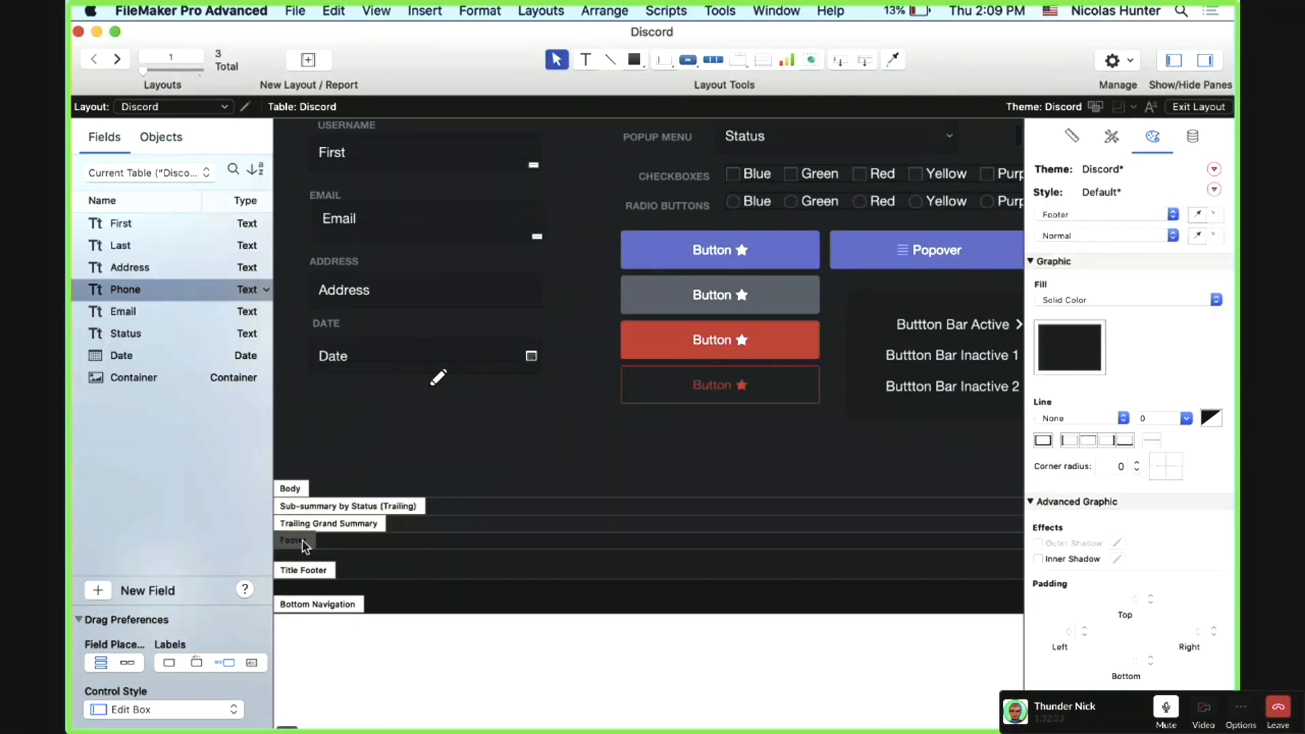
pyautogui.click(1214, 190)
# Step: Save the style changes of the Title Footer and Bottom Navigation parts to their current Default style
pyautogui.click(320, 570)
pyautogui.click(1214, 191)
pyautogui.click(1115, 212)
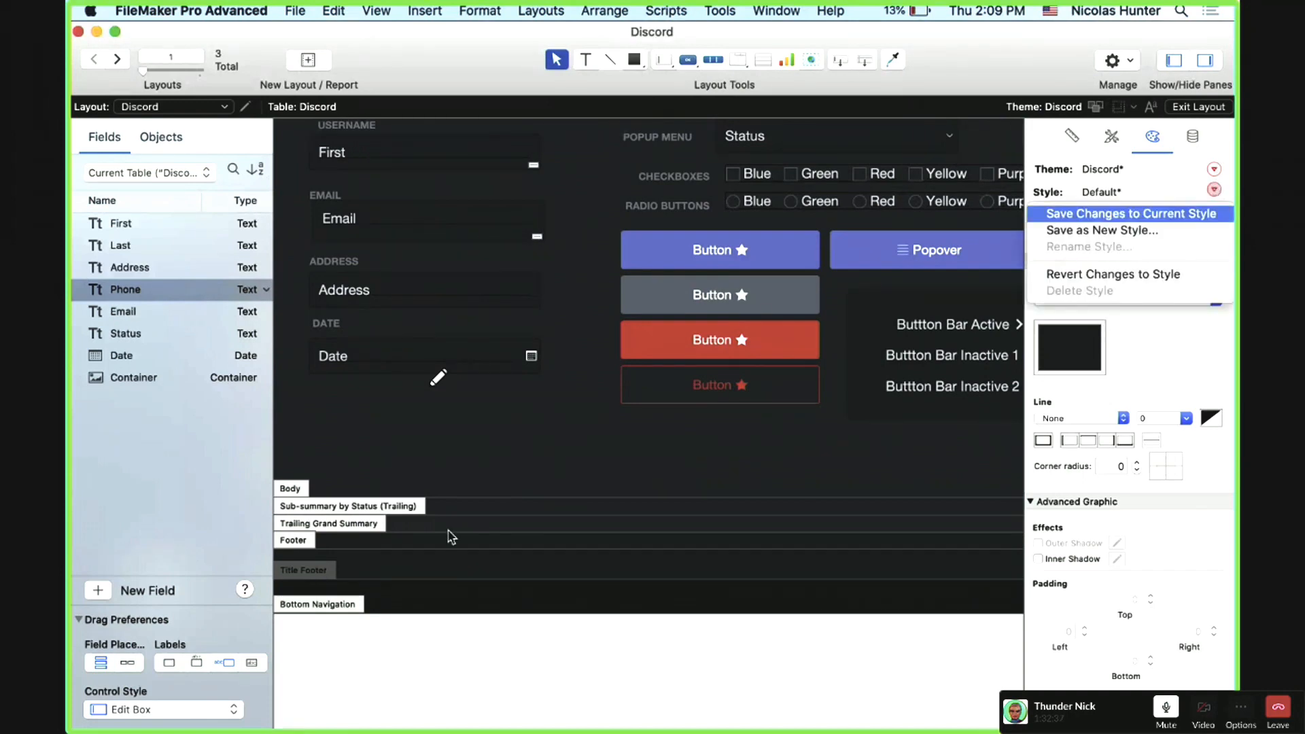
pyautogui.click(318, 604)
pyautogui.click(1214, 191)
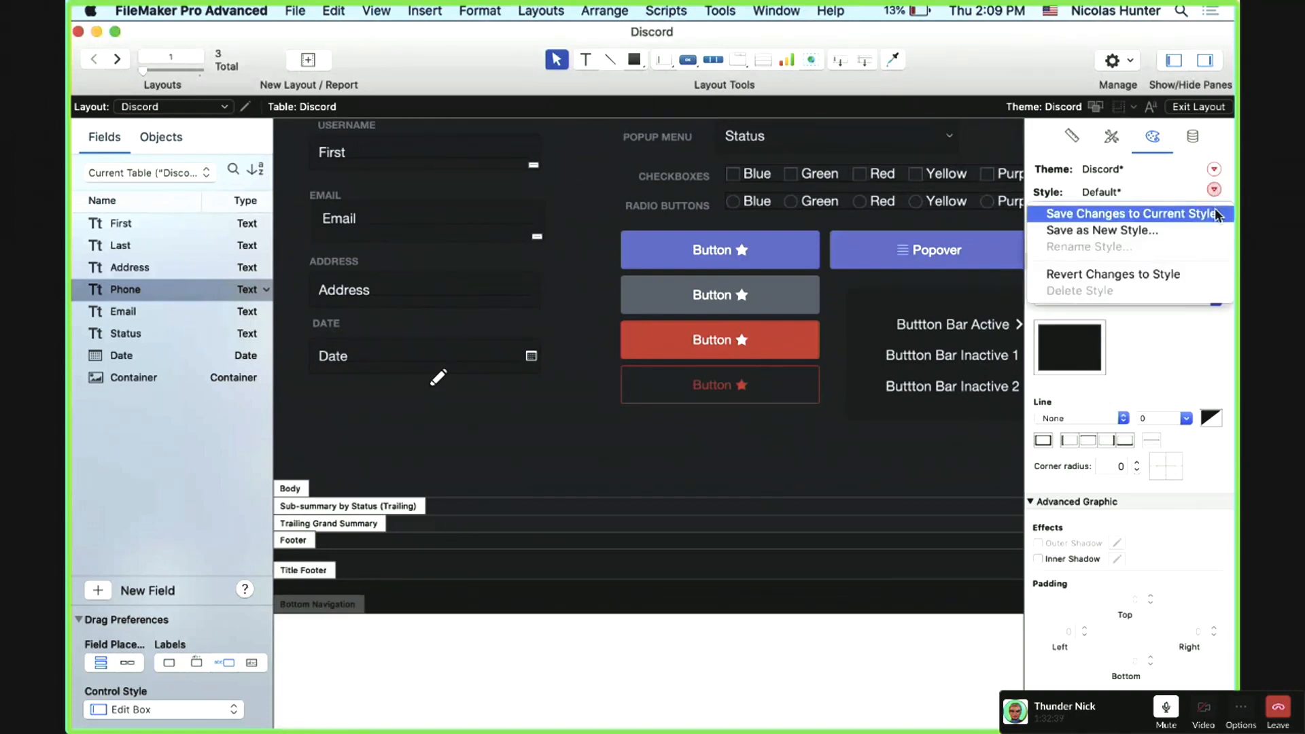
pyautogui.click(1115, 213)
# Step: Save the style changes of the Leading Grand Summary and Header parts to their current Default style
pyautogui.click(292, 488)
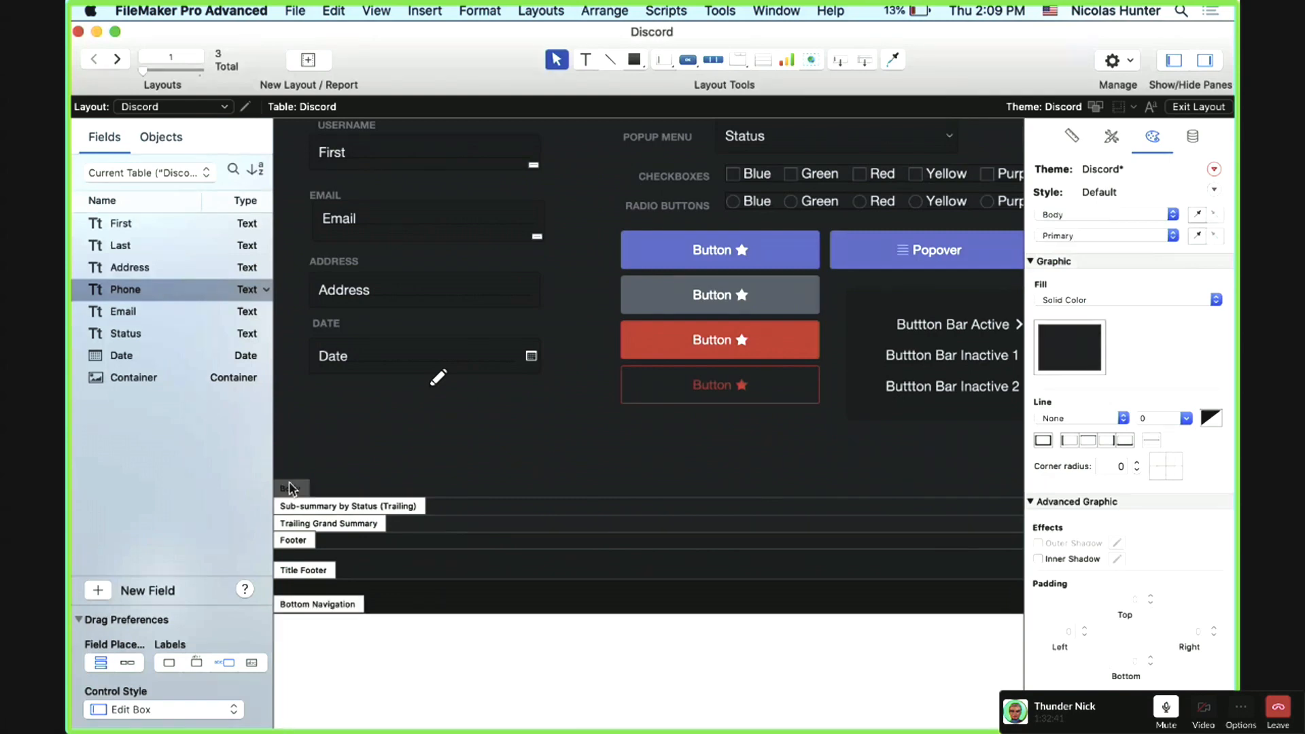
pyautogui.scroll(5, 400, 417)
pyautogui.click(363, 228)
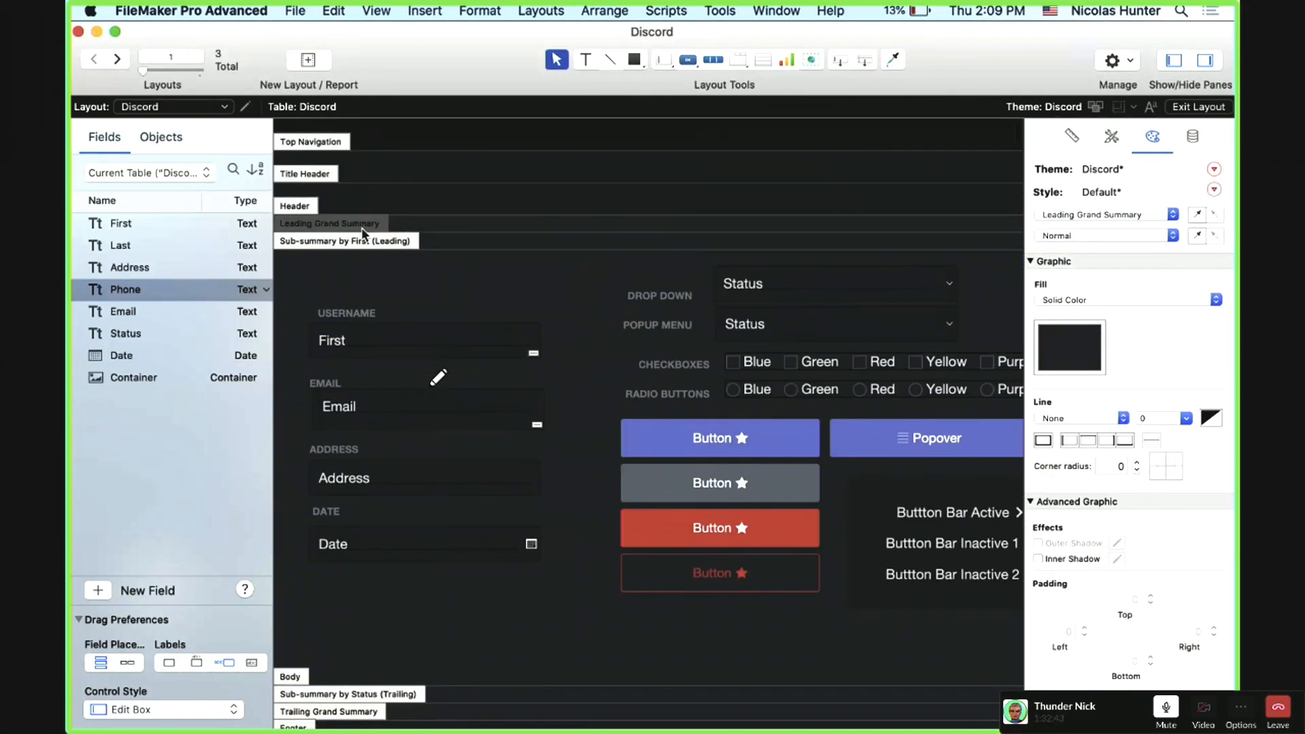
pyautogui.click(1214, 190)
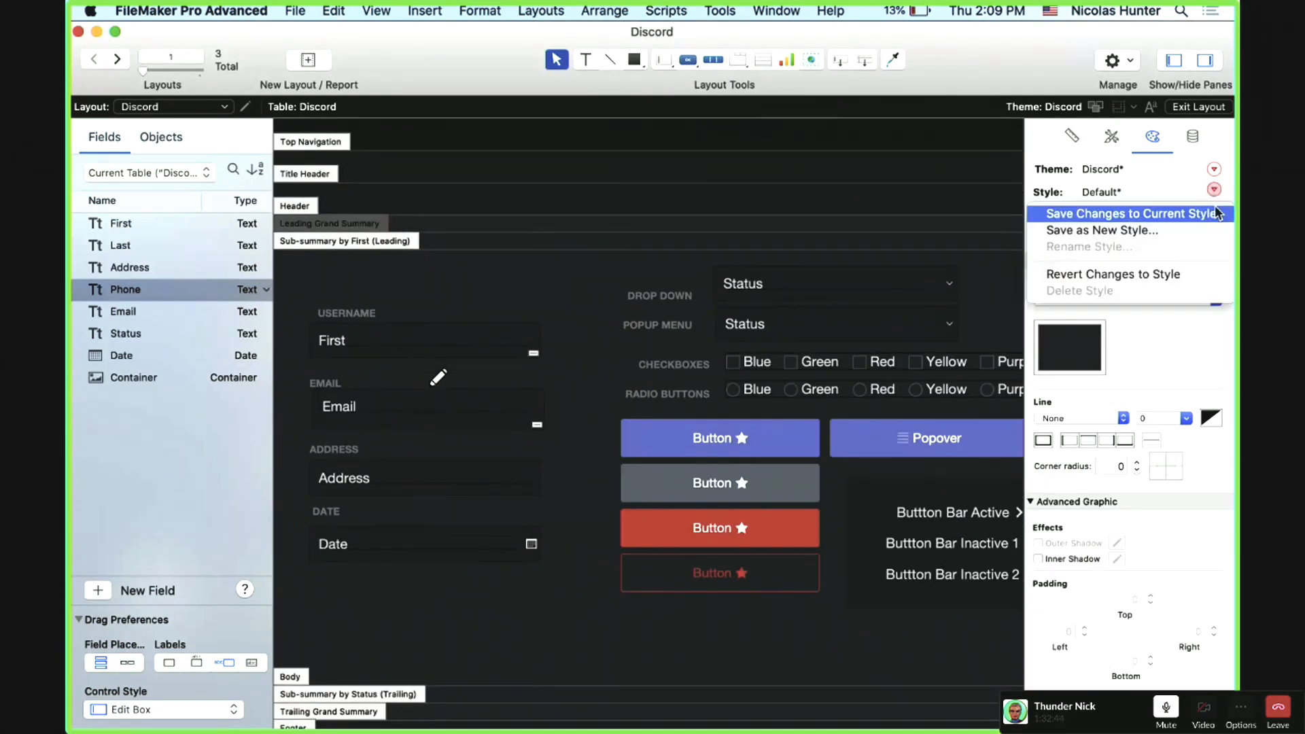
pyautogui.click(284, 204)
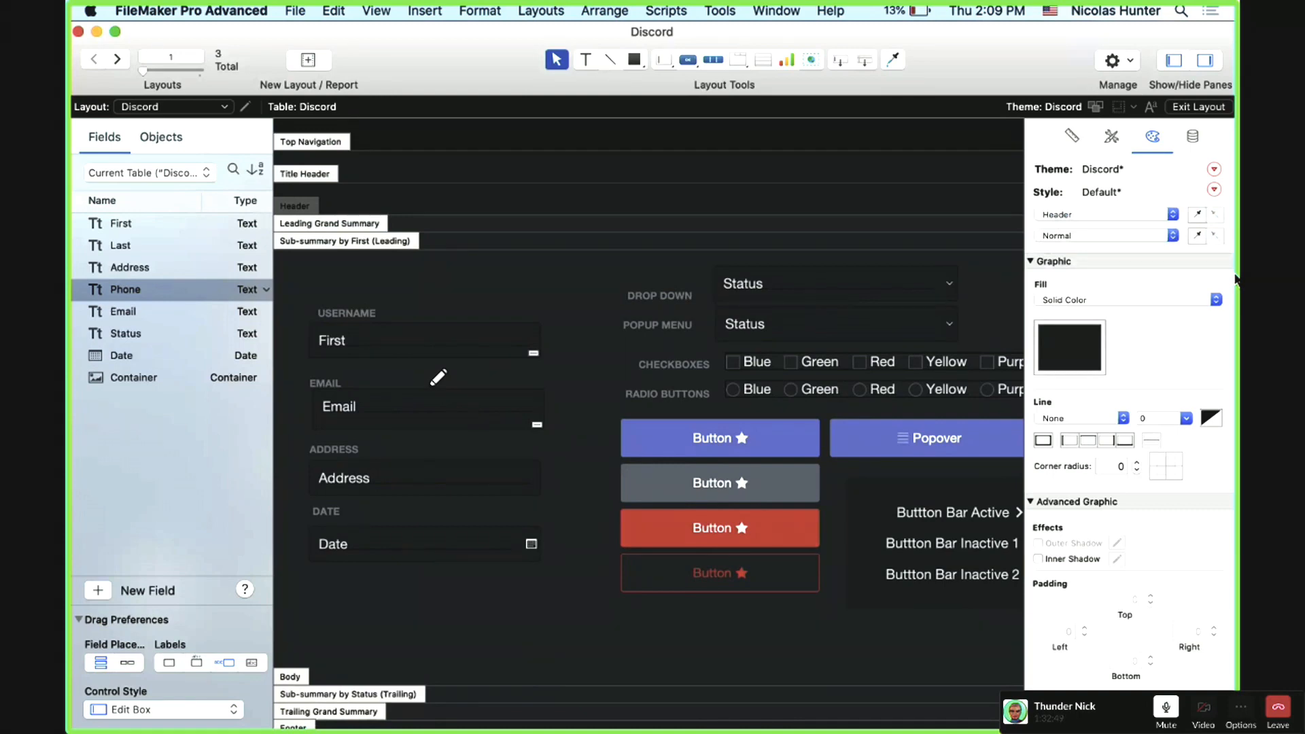
# Step: Save the Title Header part's changes to its current Default style
pyautogui.click(1112, 137)
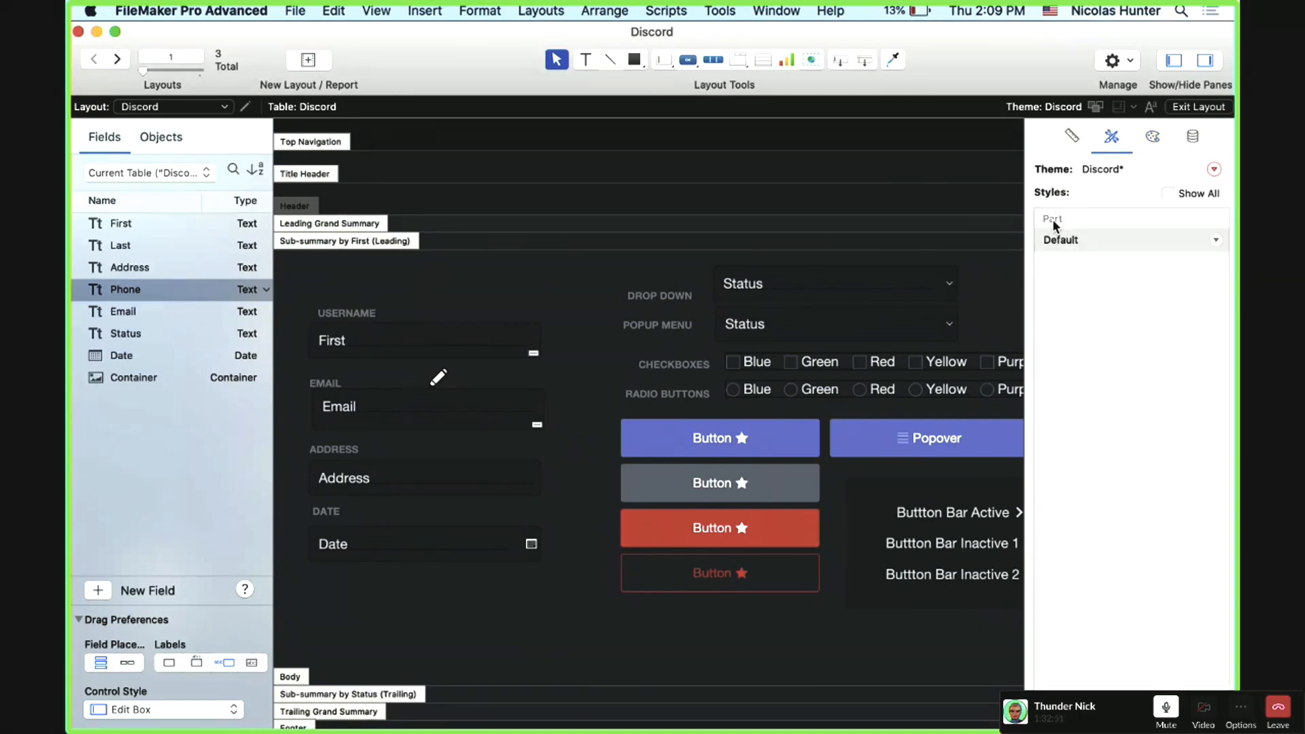
pyautogui.click(319, 174)
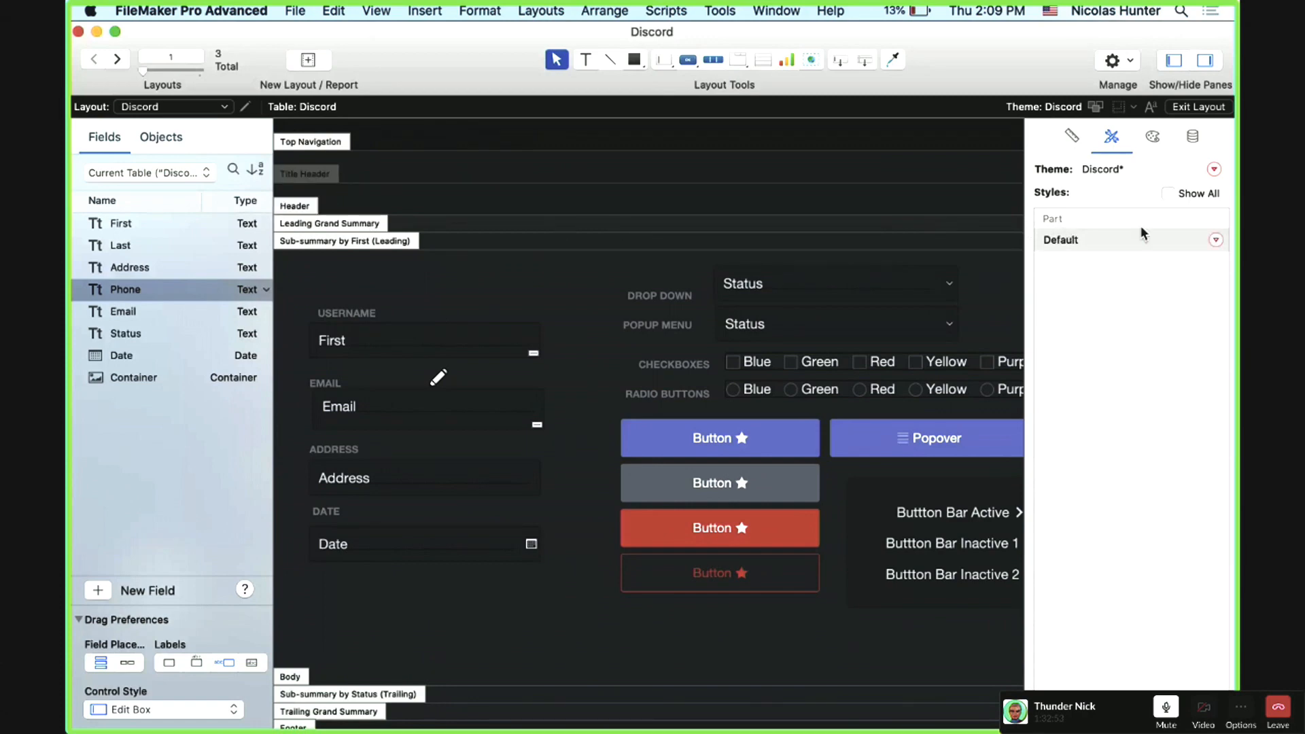
pyautogui.click(1214, 170)
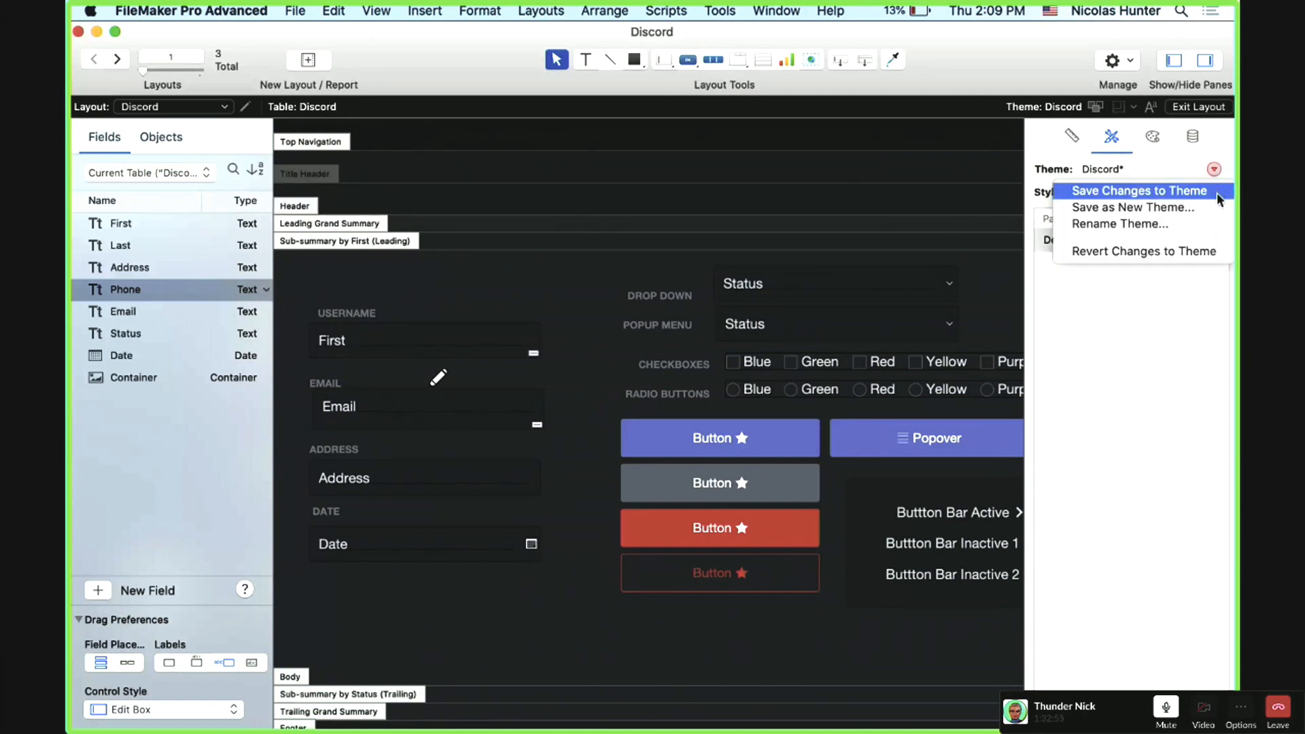
pyautogui.click(1218, 194)
pyautogui.click(1214, 191)
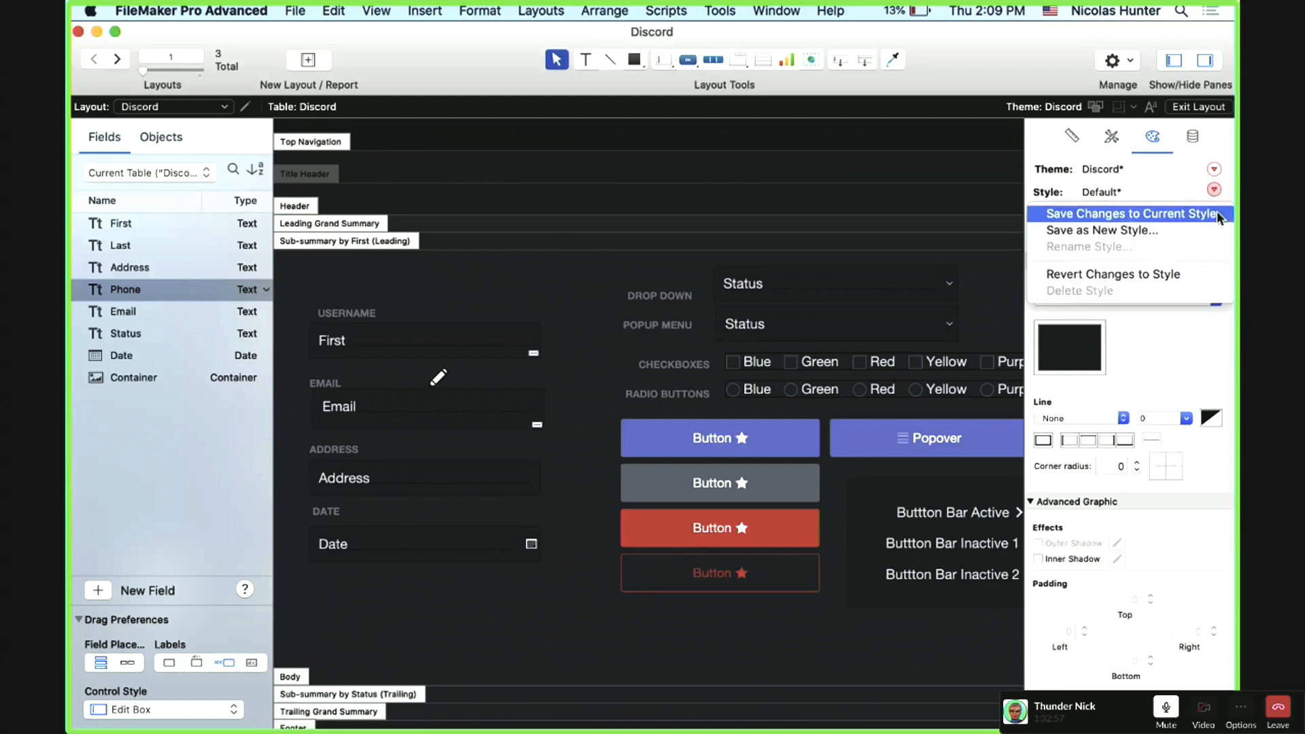
pyautogui.click(1114, 213)
# Step: Check the Top Navigation part's style and save all pending changes to the Discord theme
pyautogui.click(328, 144)
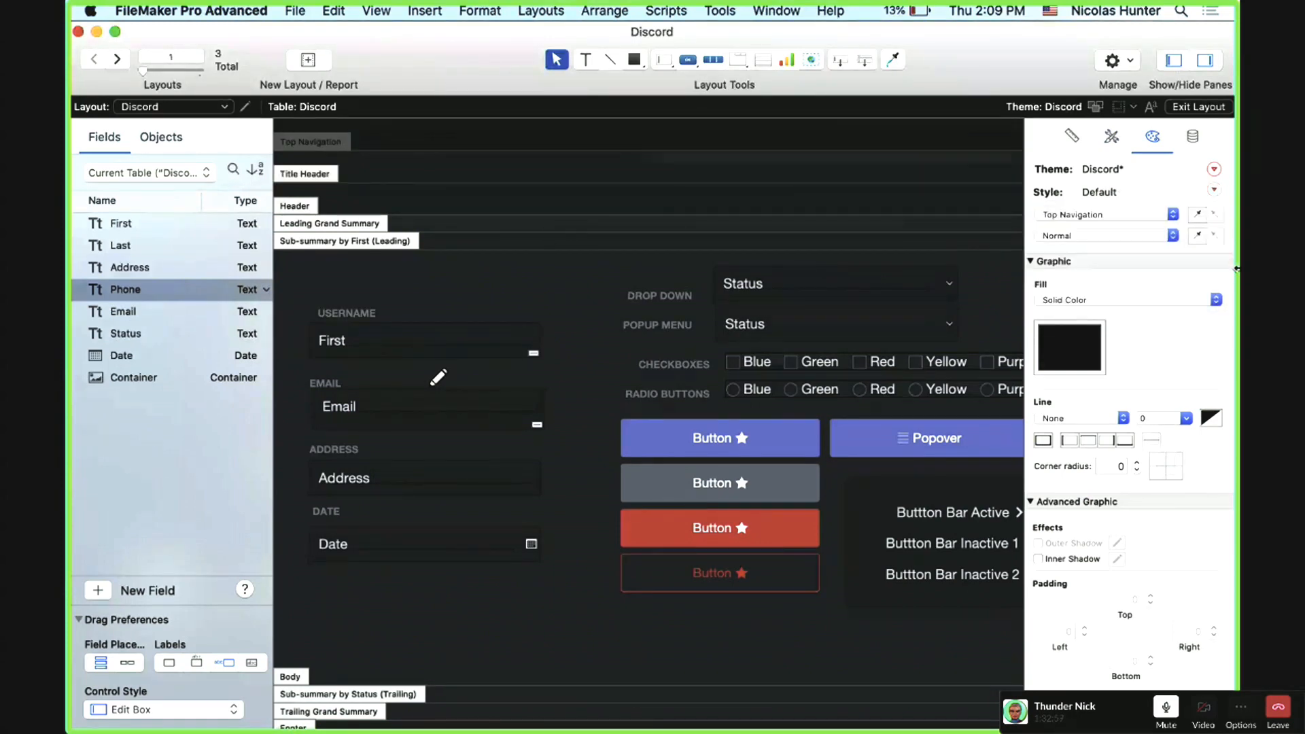
pyautogui.click(1216, 169)
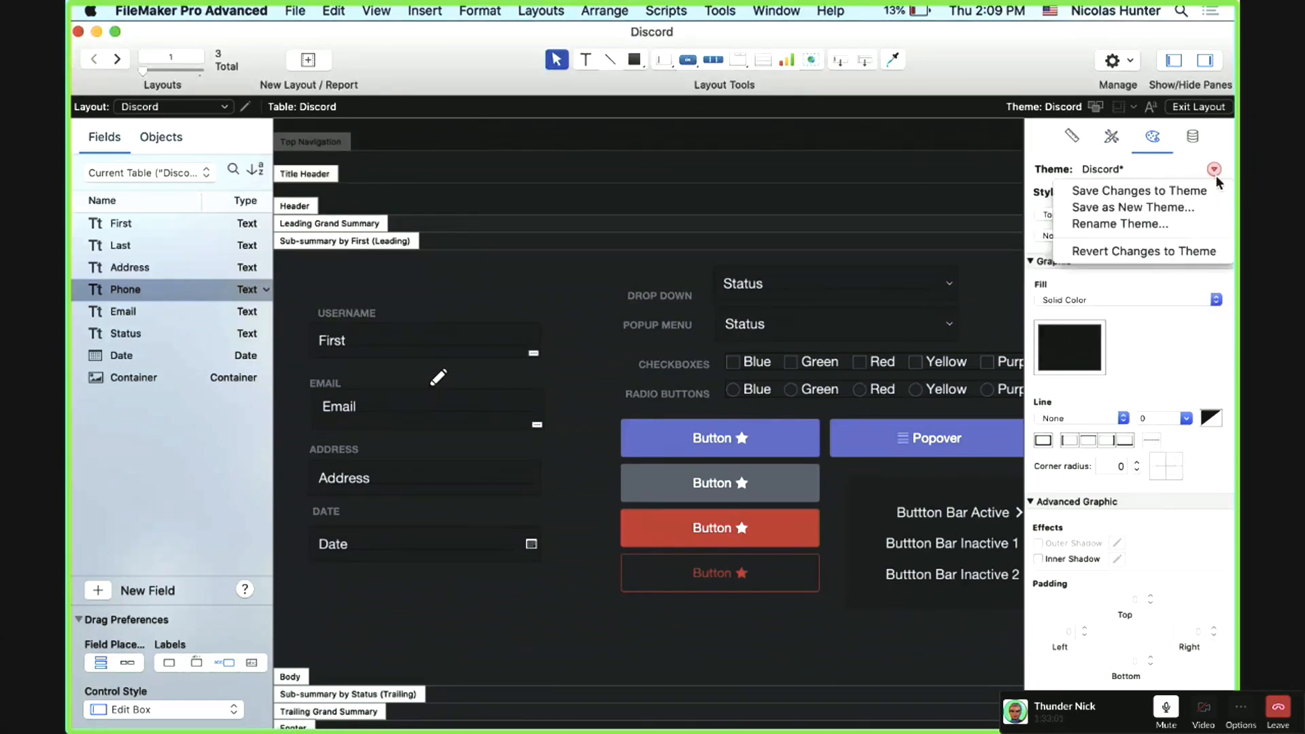
pyautogui.click(1214, 189)
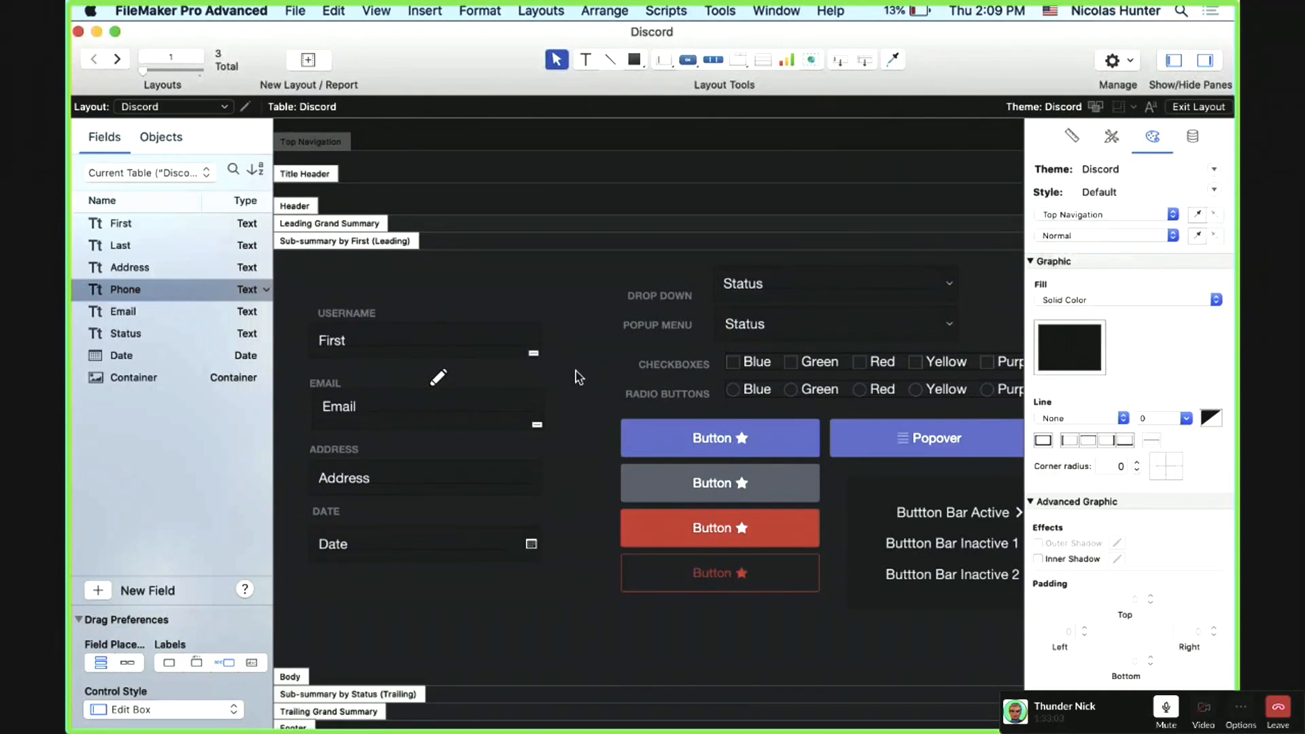
# Step: Look over the whole themed layout and preview it with record data in Browse mode
pyautogui.scroll(-4, 452, 295)
pyautogui.hscroll(8, 531, 361)
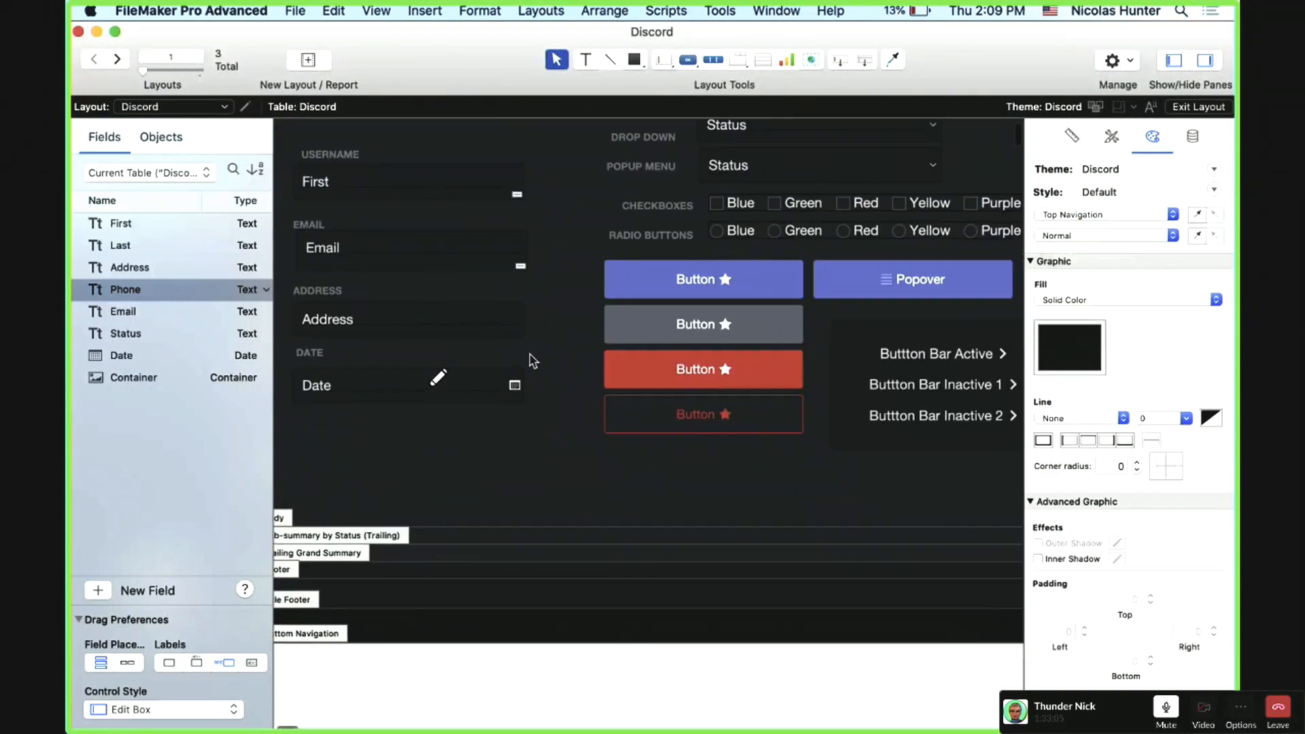
pyautogui.scroll(4, 528, 359)
pyautogui.hscroll(-8, 531, 360)
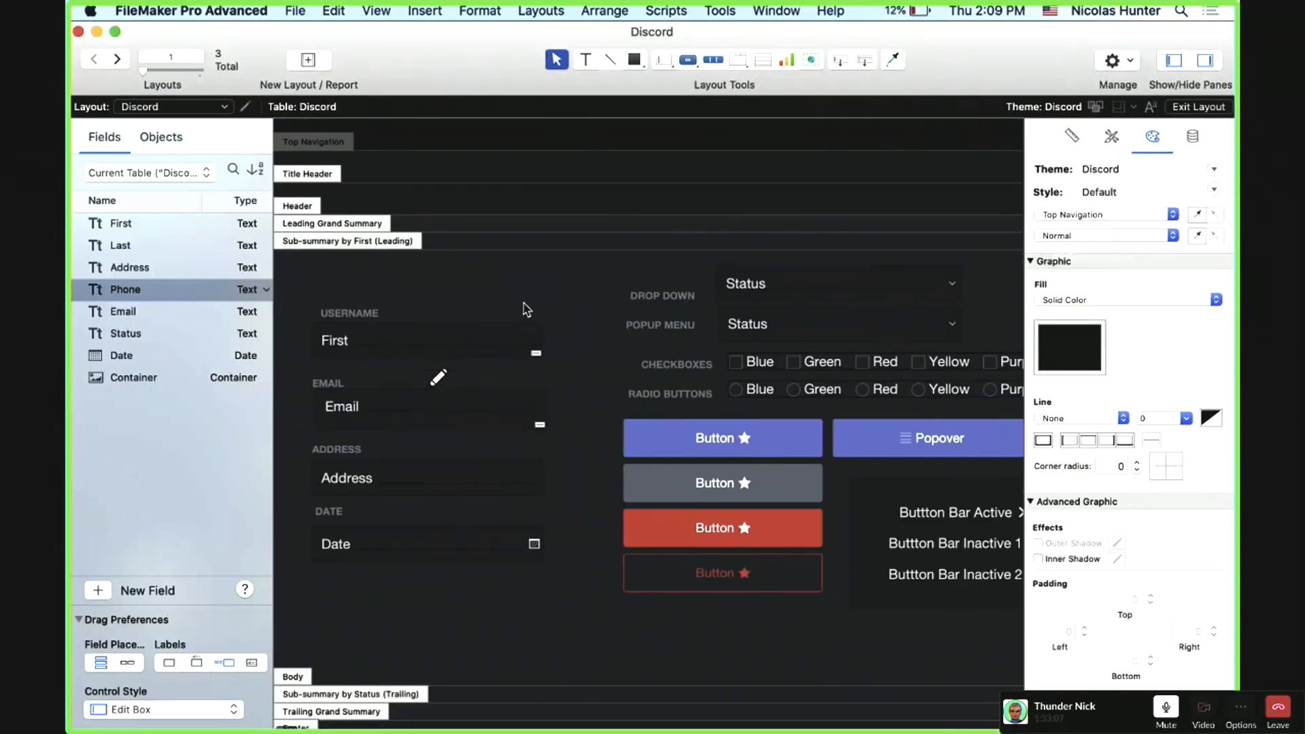
pyautogui.press('super+b')
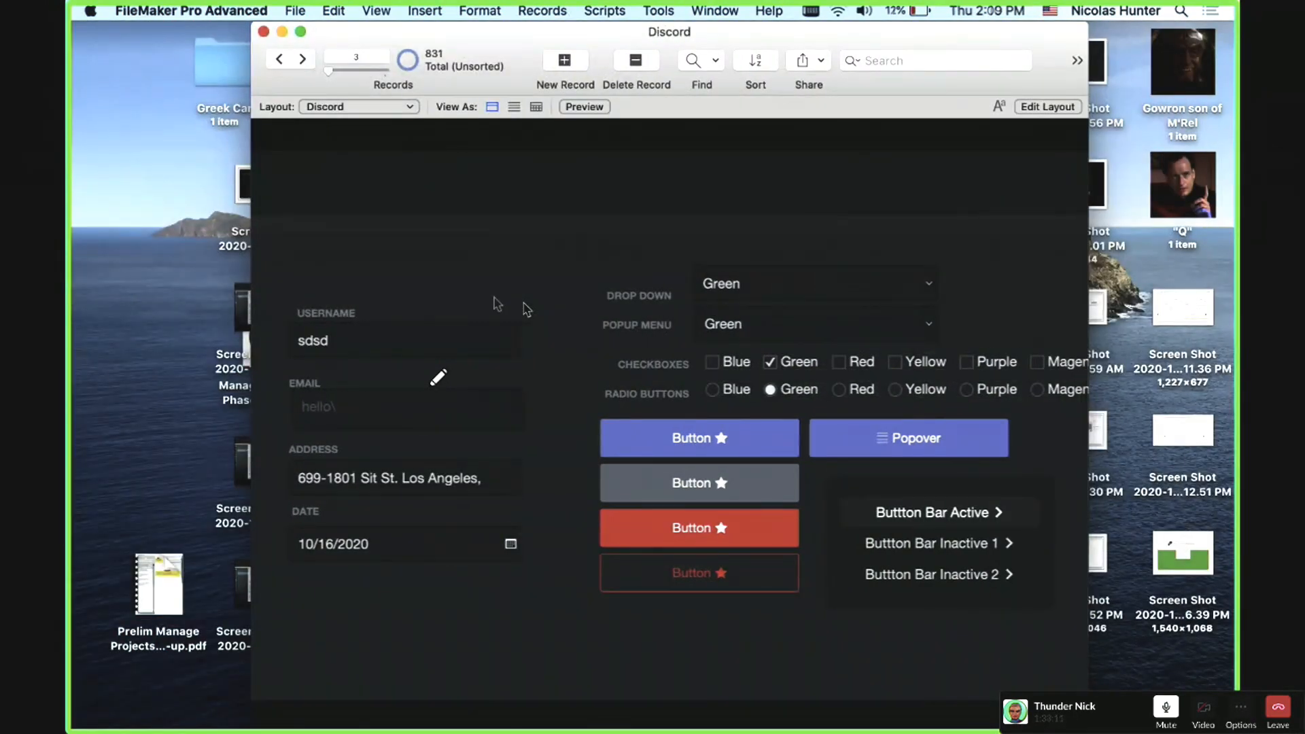
pyautogui.press('Tab')
pyautogui.click(588, 287)
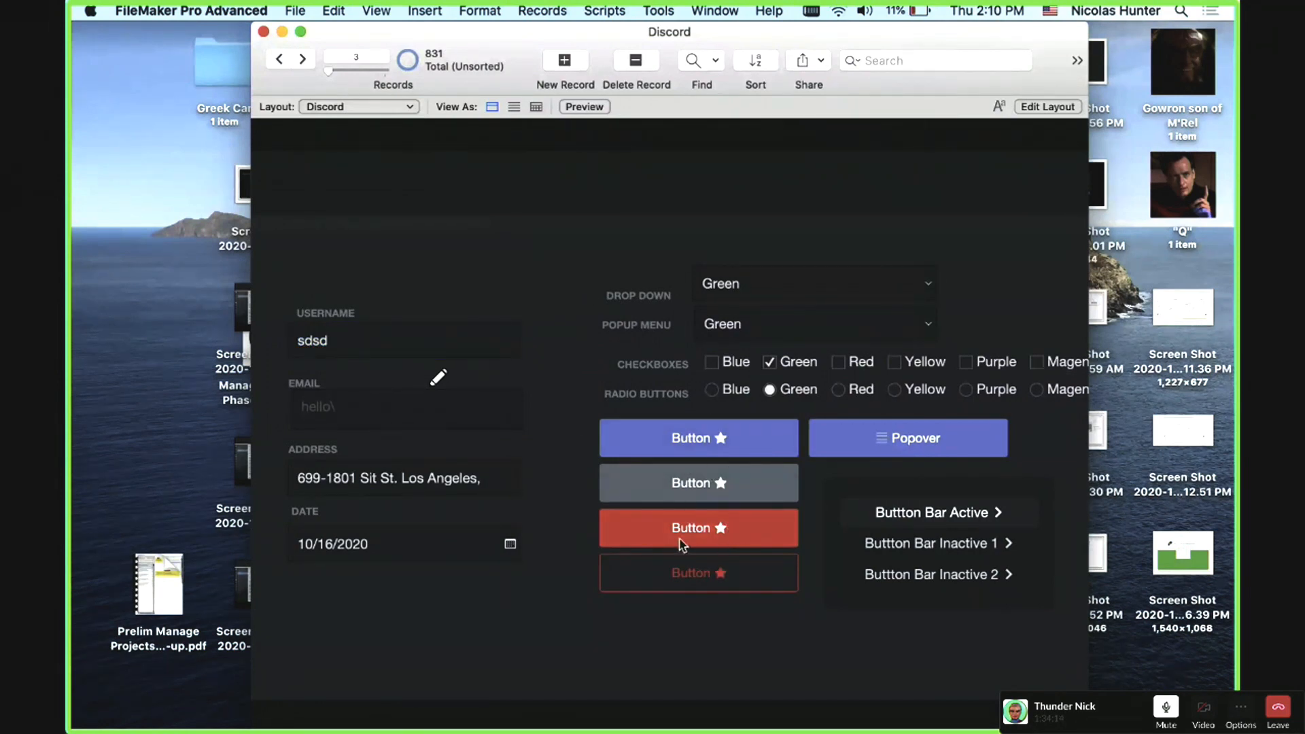
# Step: Return to Layout mode and examine the styles of the gray button, layout background, leading summary parts and button bar
pyautogui.press('super+l')
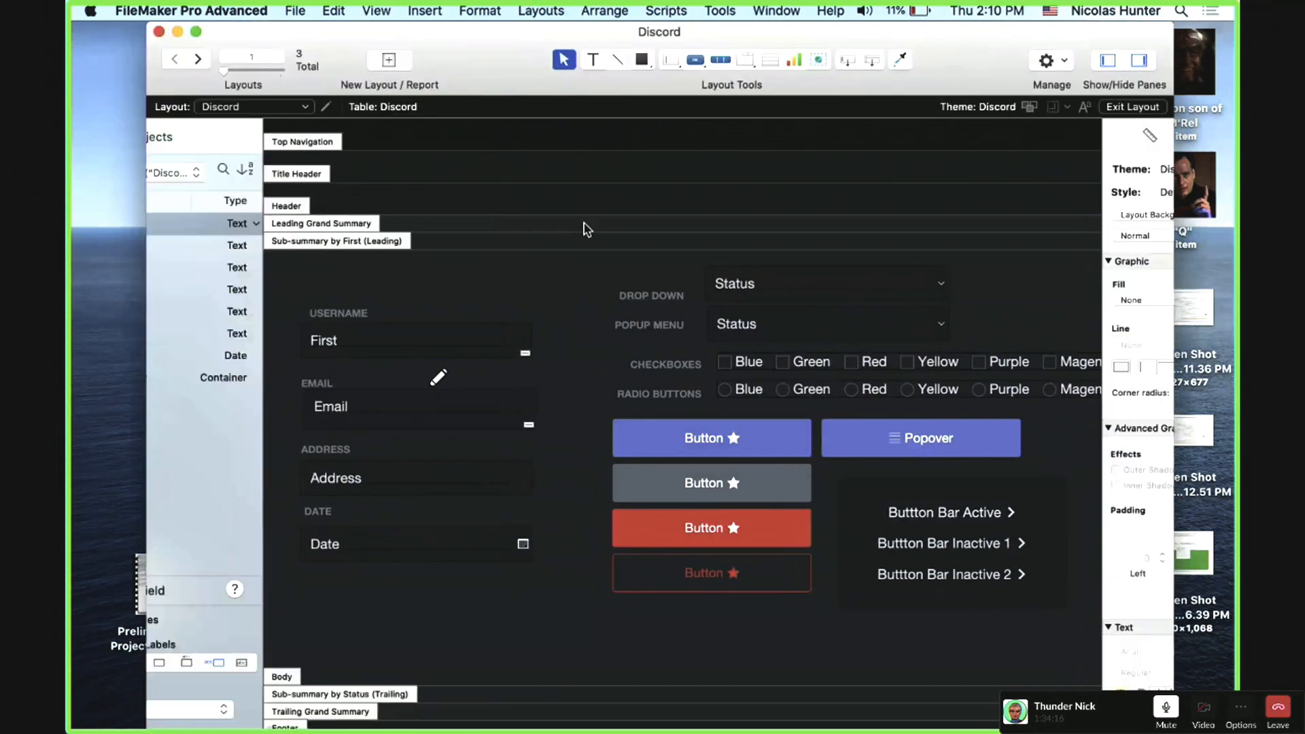
pyautogui.click(467, 489)
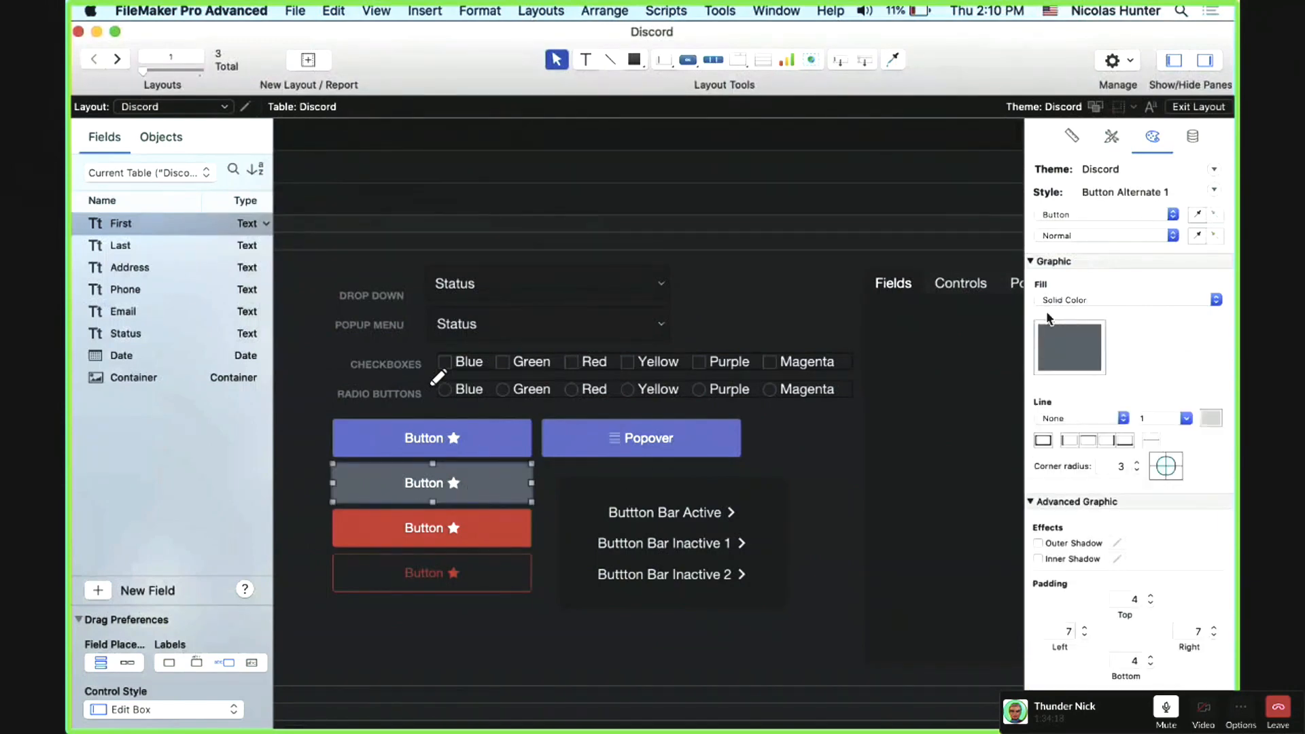
pyautogui.click(1112, 138)
pyautogui.click(659, 307)
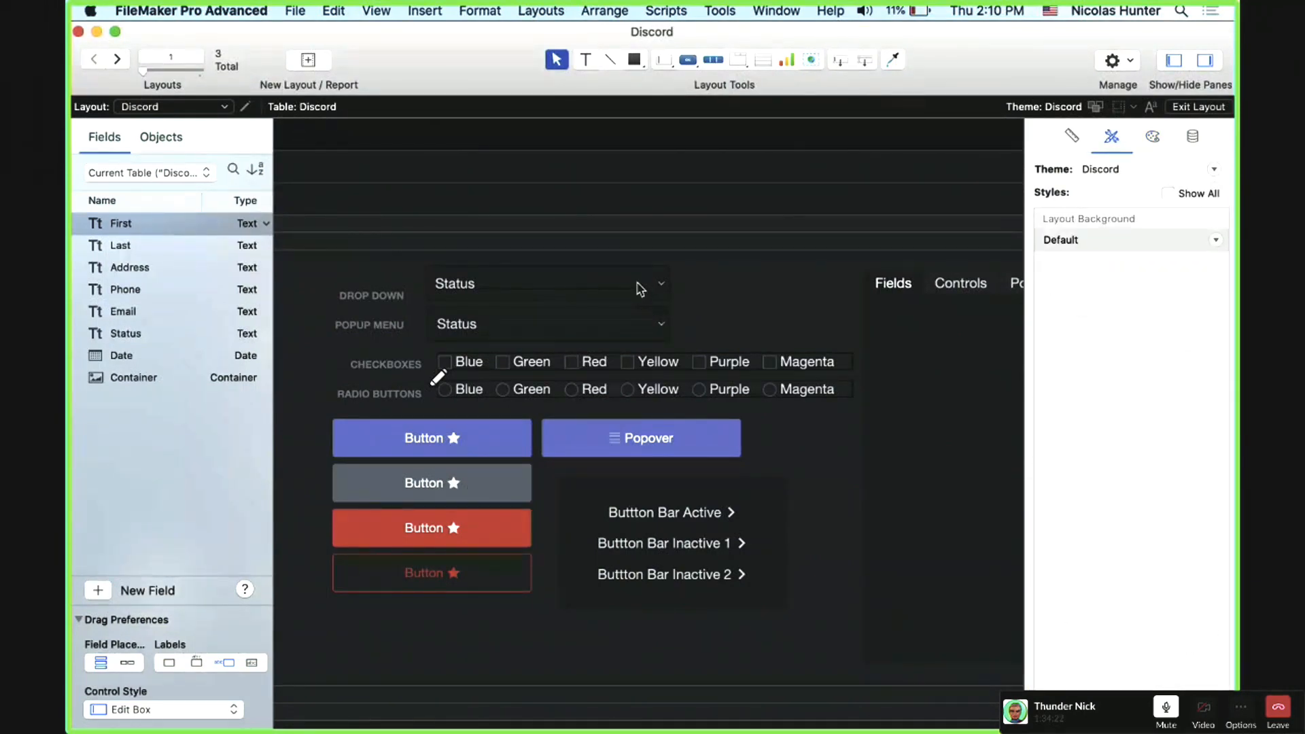
pyautogui.hscroll(-5, 543, 229)
pyautogui.click(337, 241)
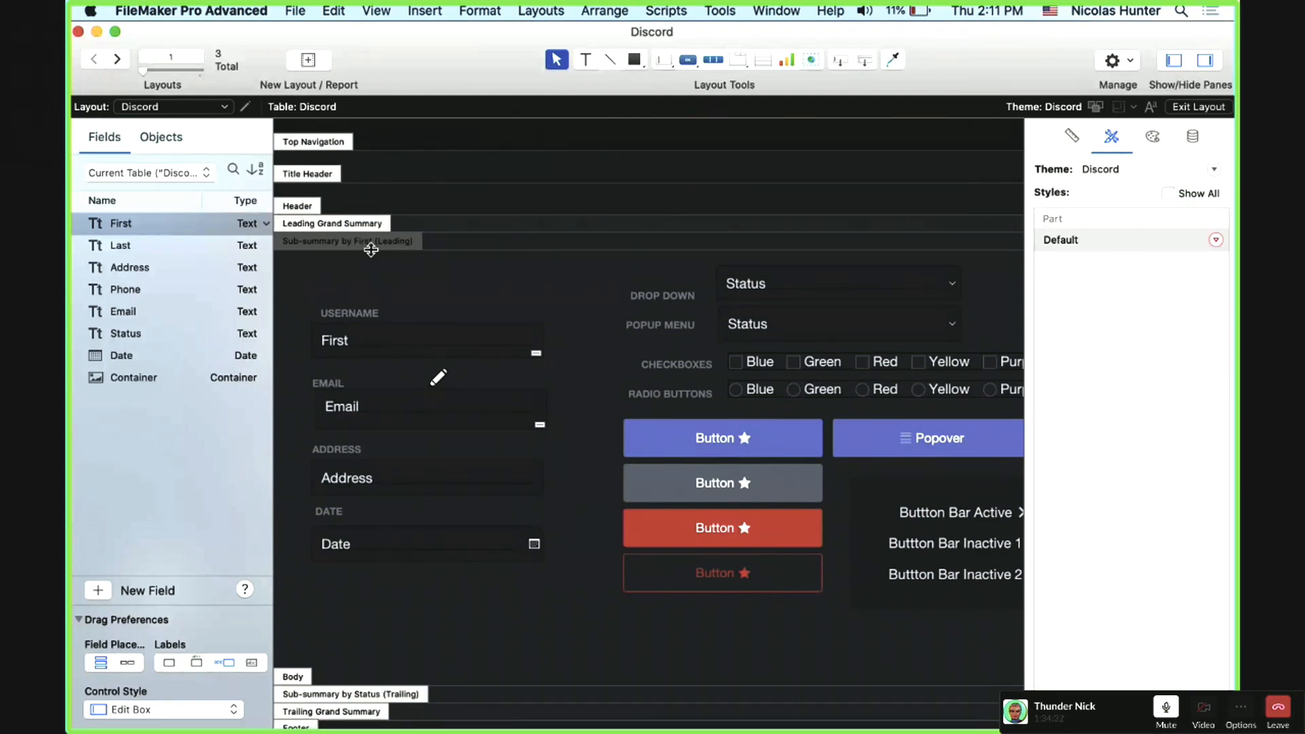
pyautogui.click(355, 230)
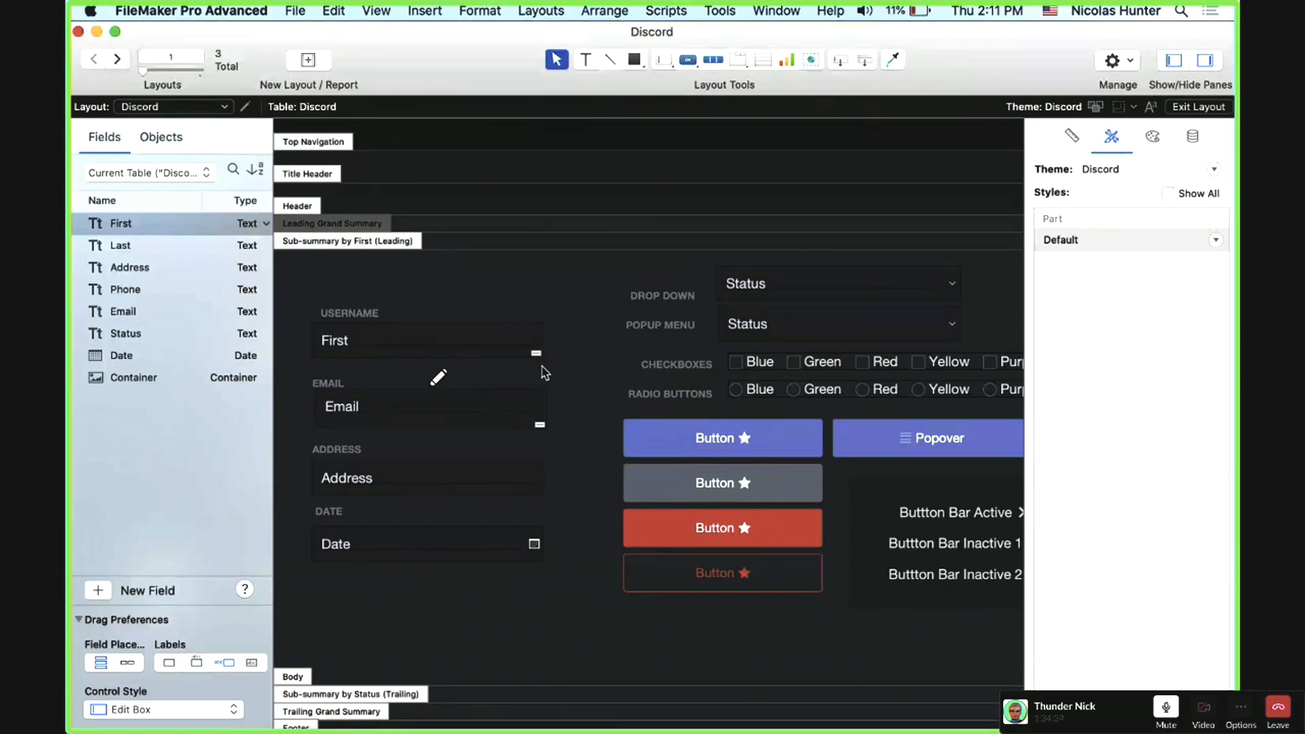
pyautogui.hscroll(5, 717, 573)
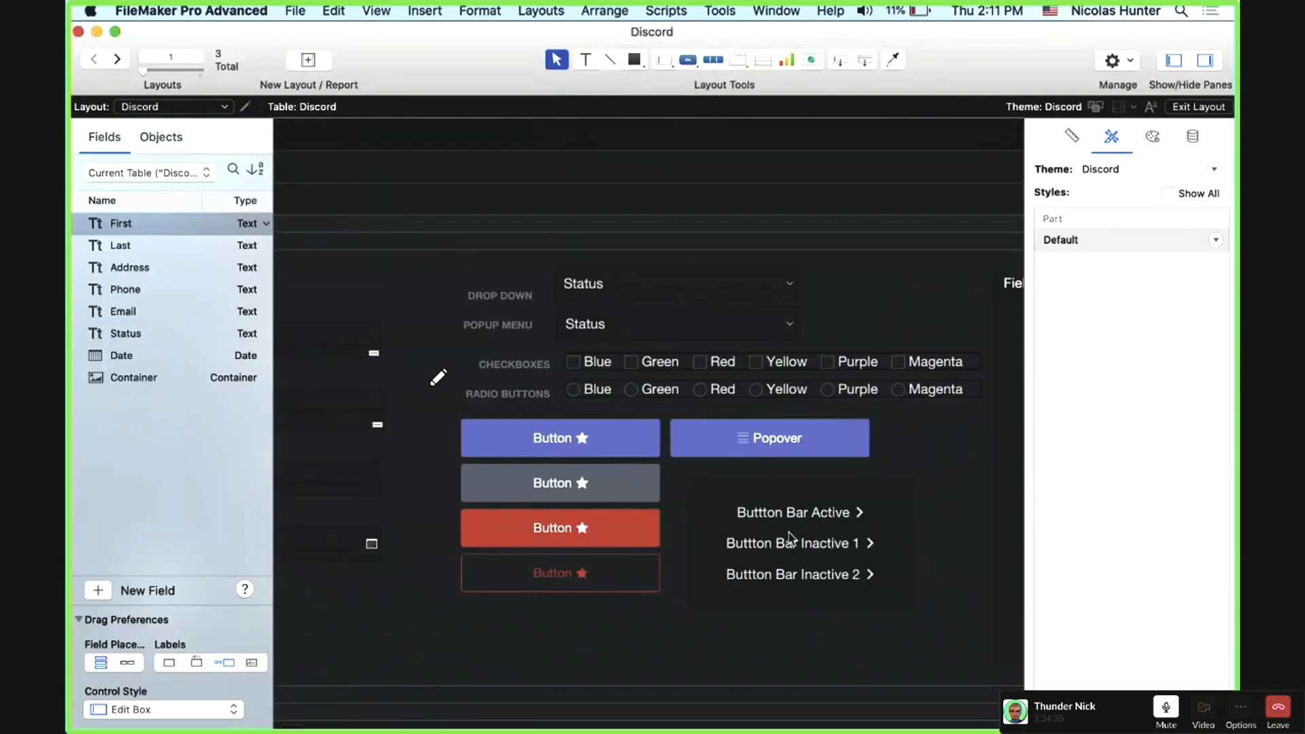
pyautogui.click(794, 541)
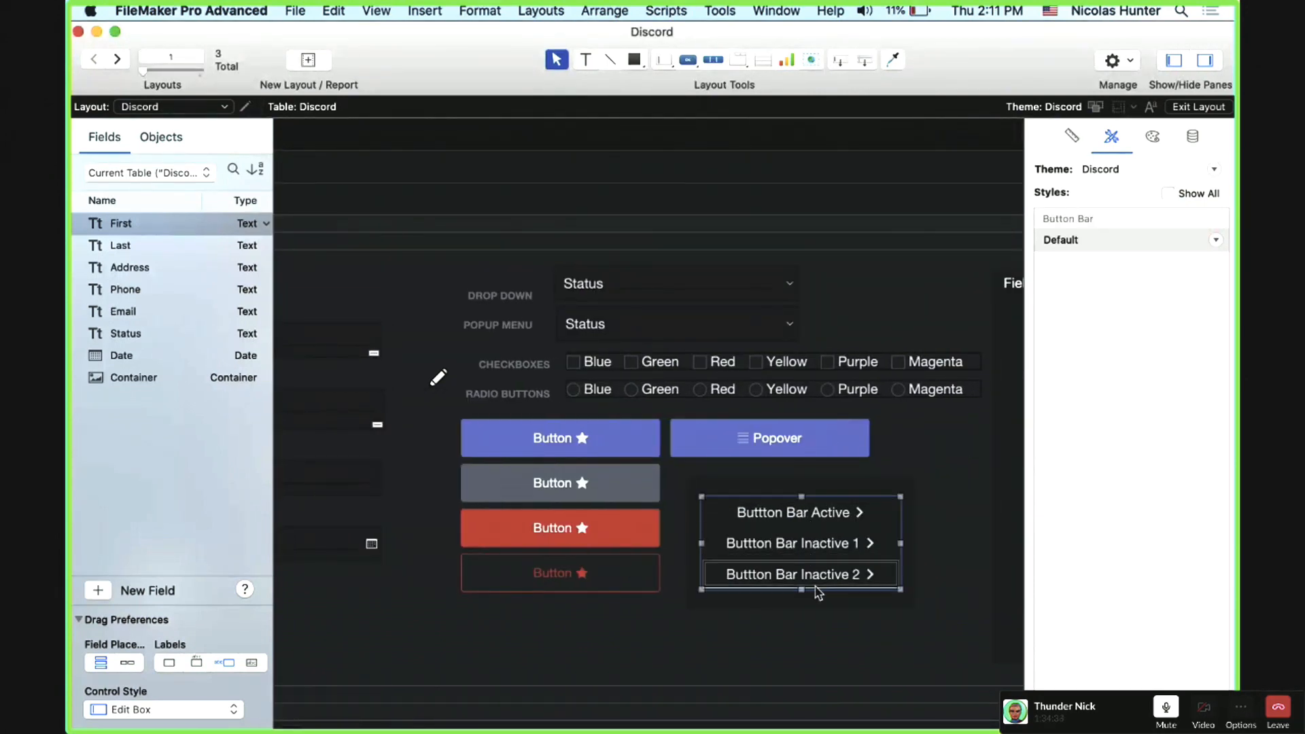
pyautogui.click(807, 636)
pyautogui.hscroll(1, 783, 594)
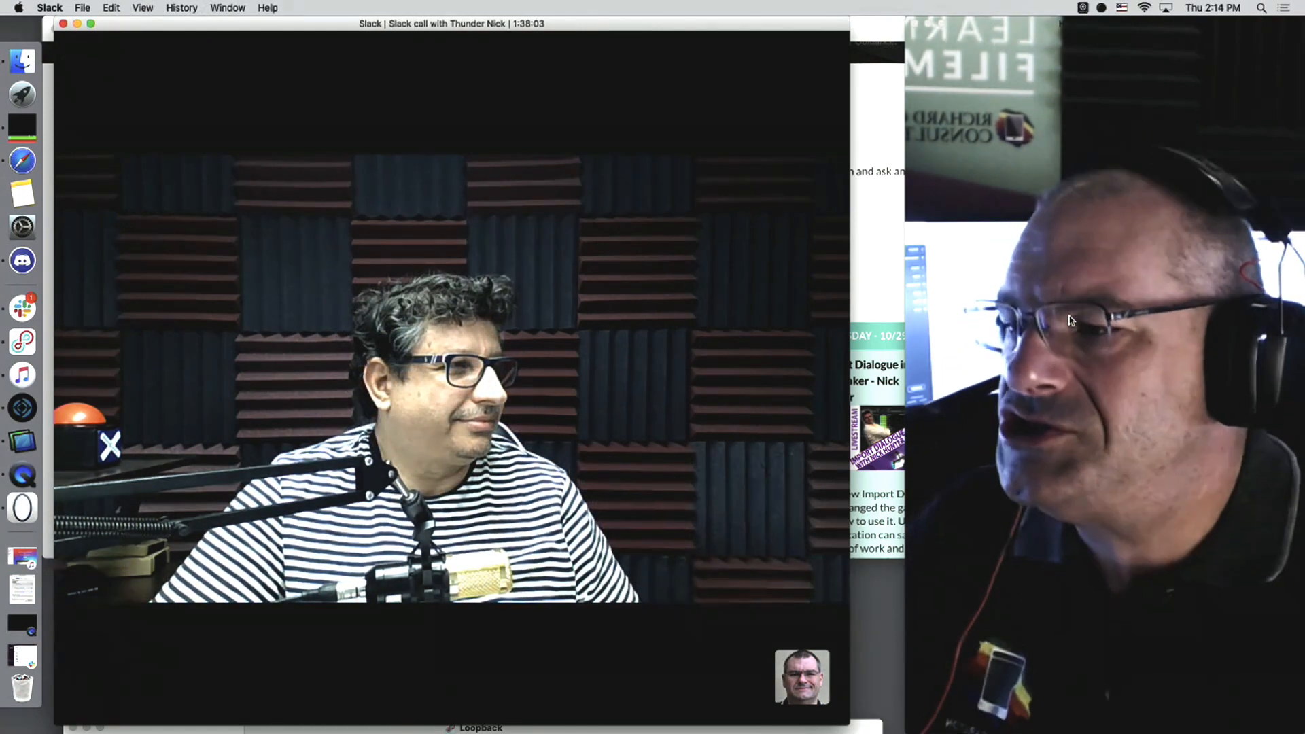
# Step: Move the Slack call window aside, play the Twitch_Clsoing_Credits.mov video from the desktop and raise the volume
pyautogui.moveTo(310, 21); pyautogui.dragTo(475, 25)
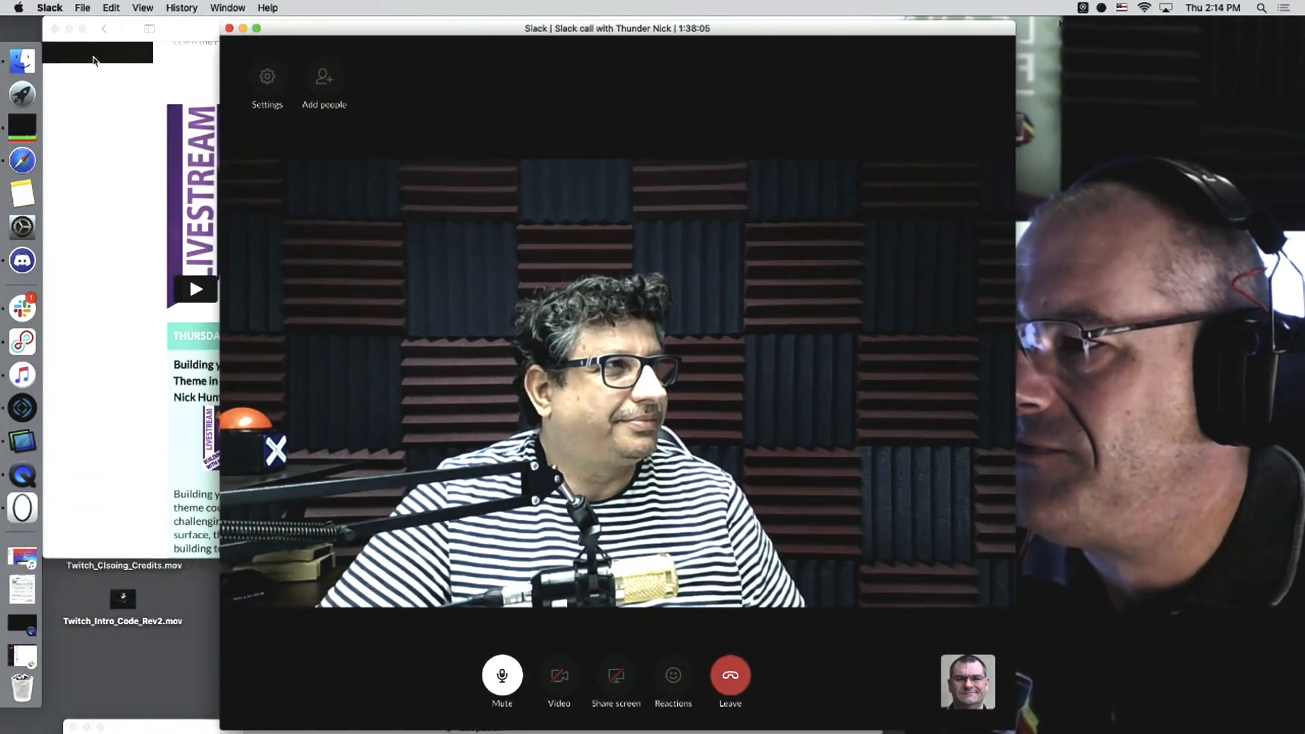
pyautogui.click(128, 566)
pyautogui.doubleClick(129, 566)
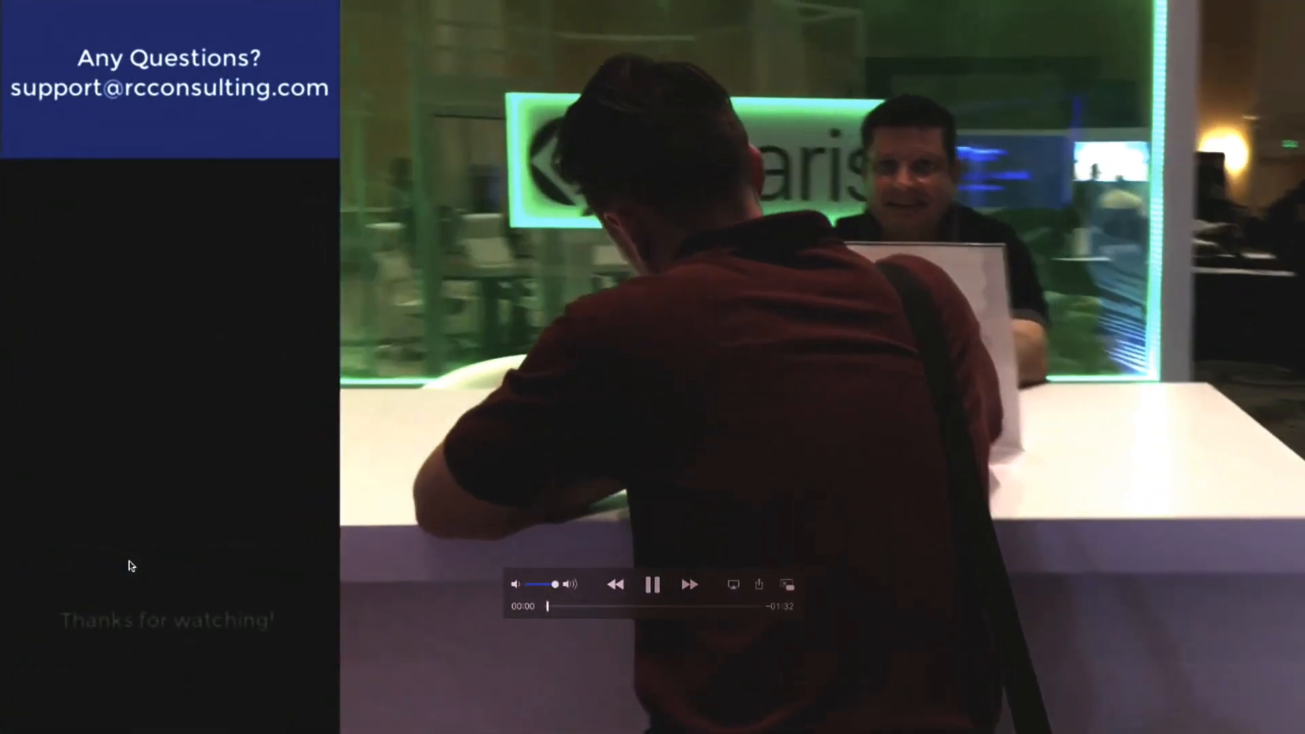
pyautogui.press('XF86AudioRaiseVolume')
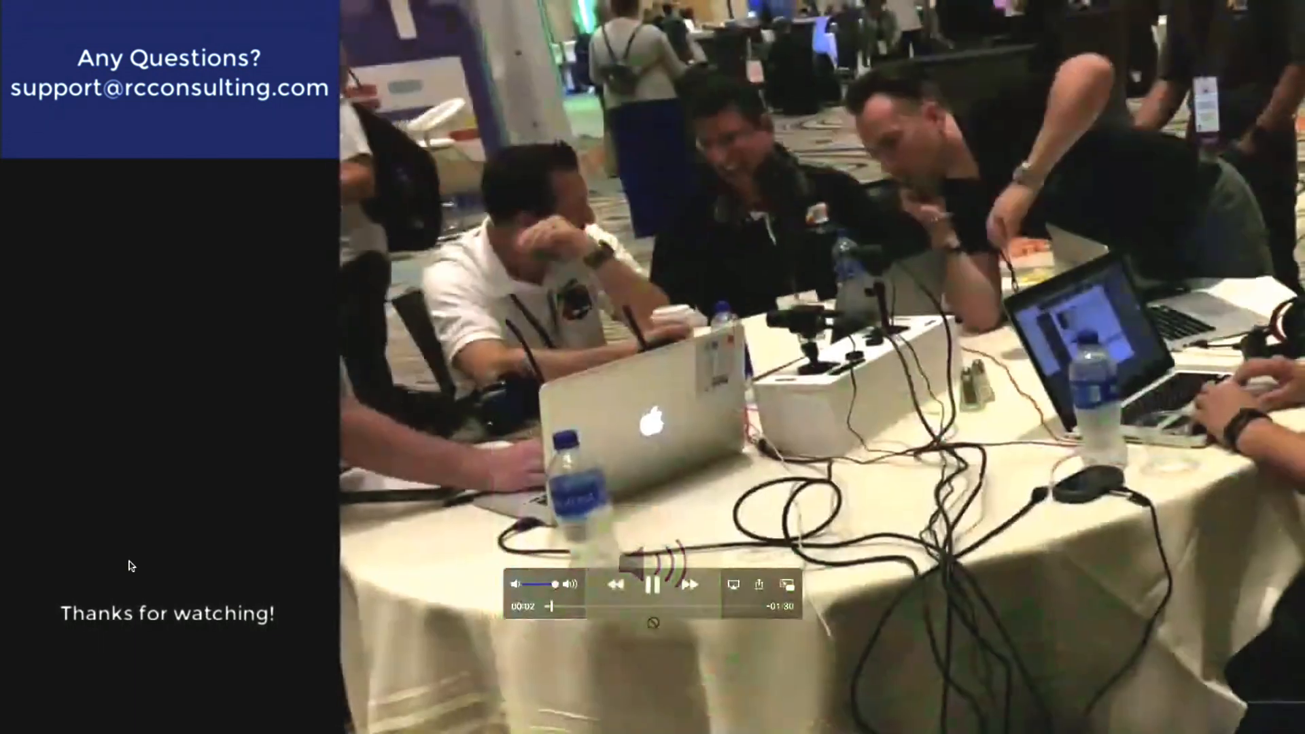